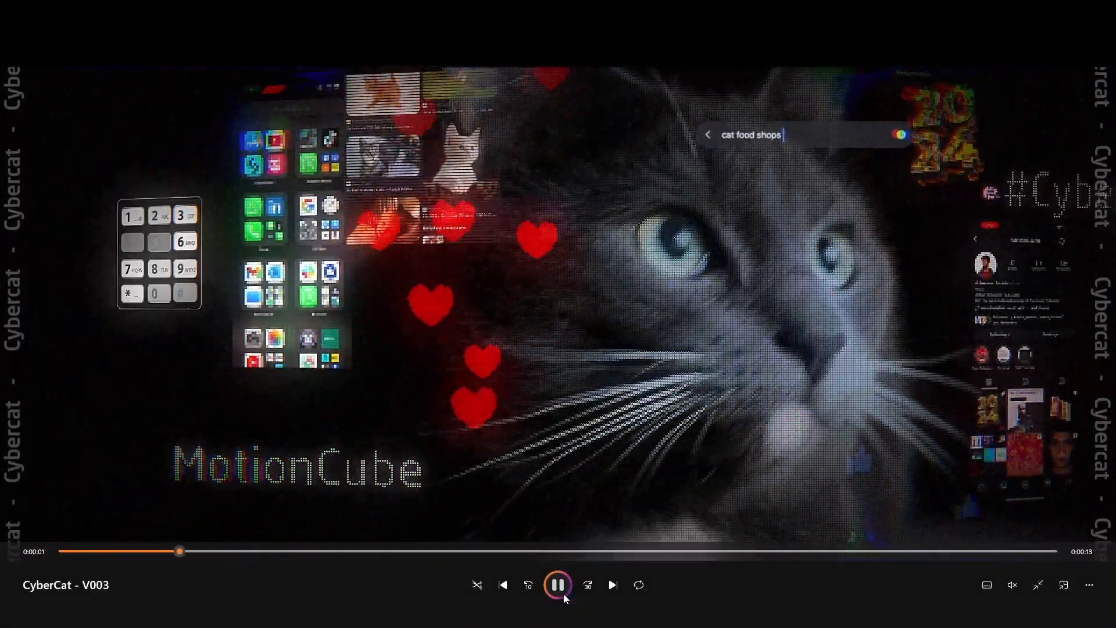
# Play back parts of the finished CyberCat - V003 video, pausing on the cat's glowing features and floating interface elements
pyautogui.click(559, 591)
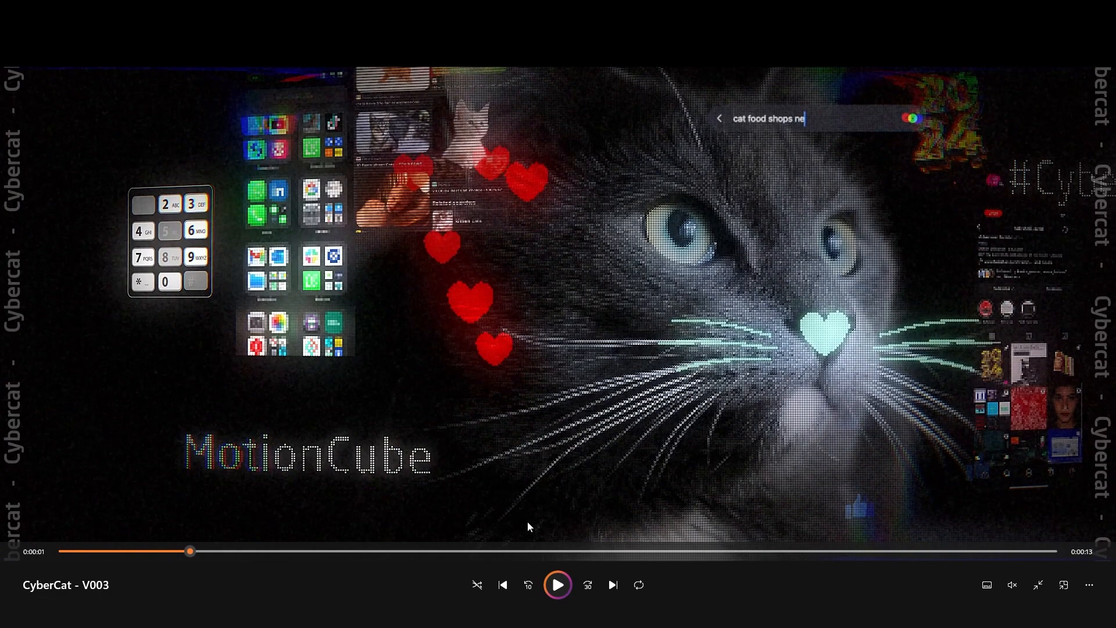
pyautogui.moveTo(142, 552)
pyautogui.mouseDown()
pyautogui.moveTo(128, 554)
pyautogui.moveTo(153, 555)
pyautogui.mouseUp()
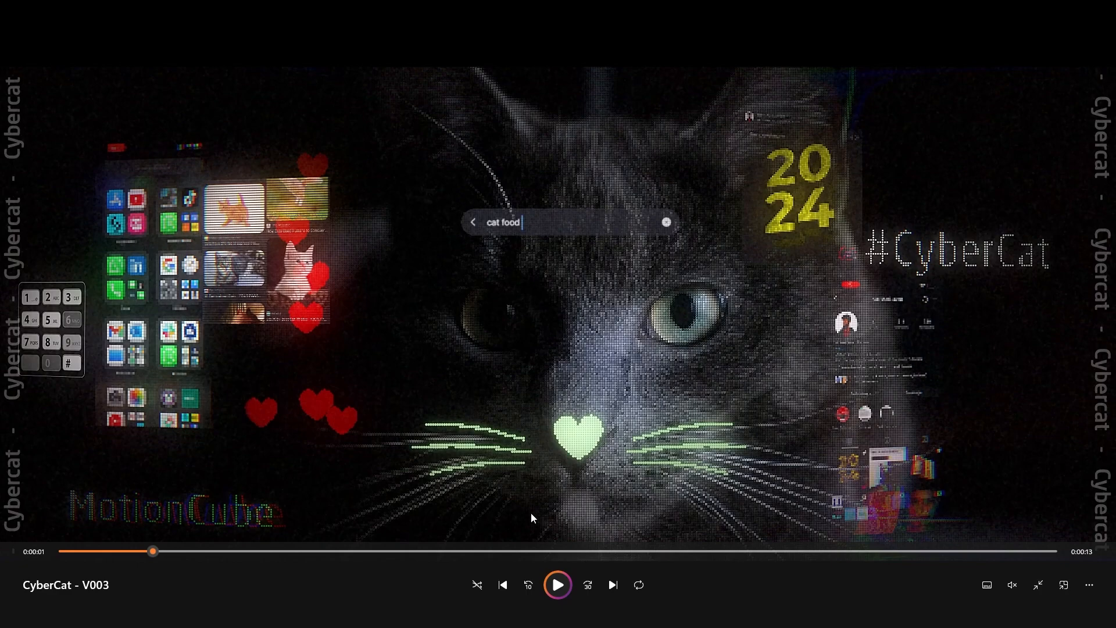
pyautogui.click(556, 585)
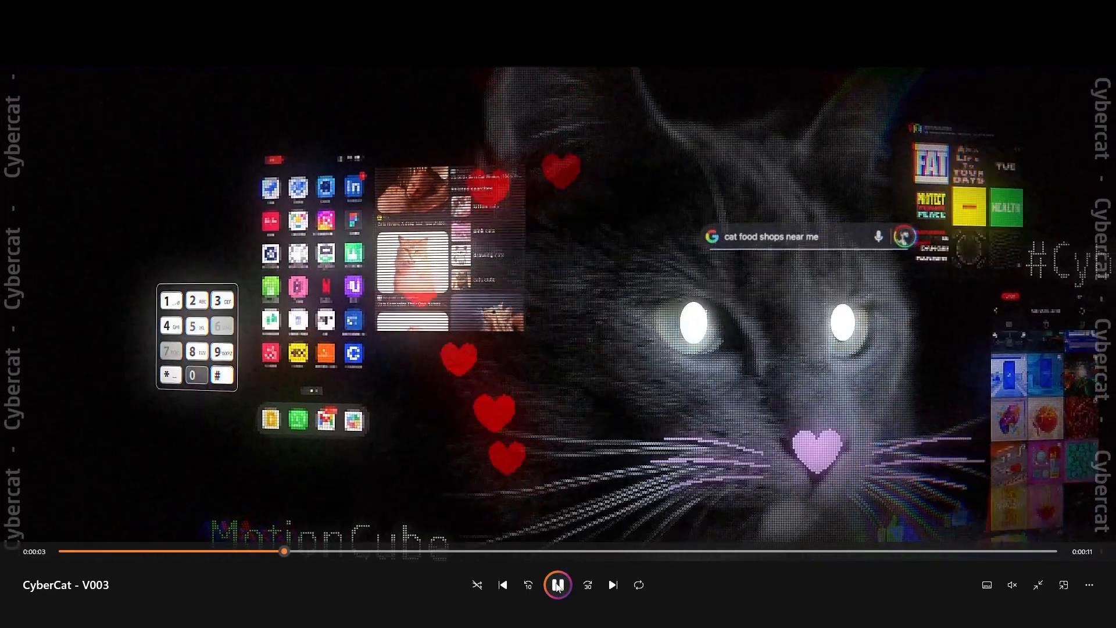
pyautogui.click(556, 586)
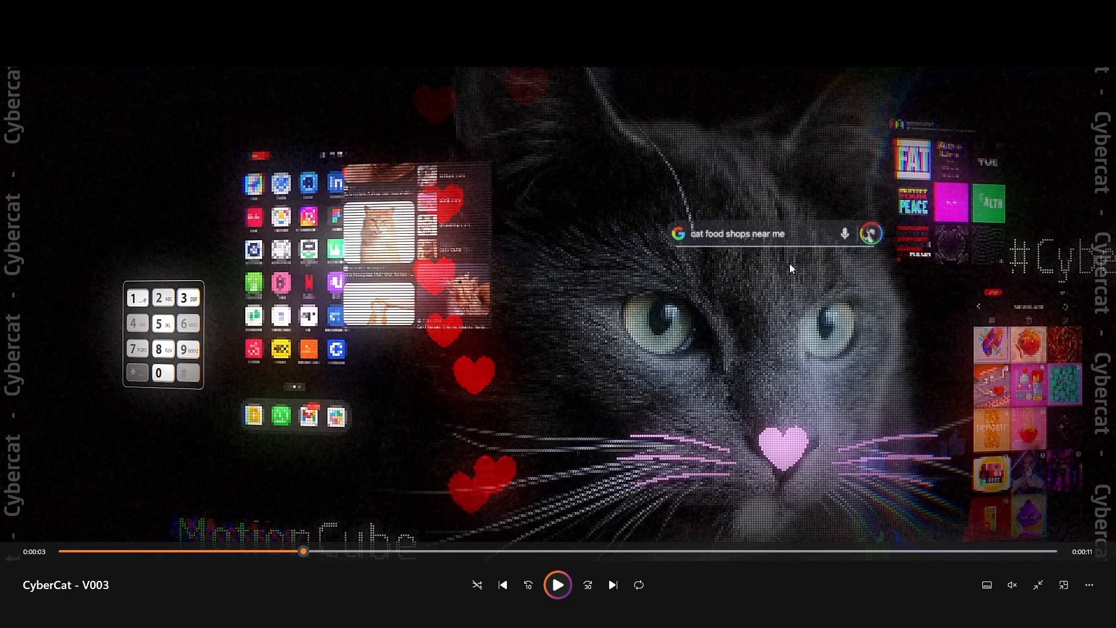
# Leave full screen, minimise the video player, and replay the stock cat video on YouTube from near its beginning
pyautogui.doubleClick(632, 216)
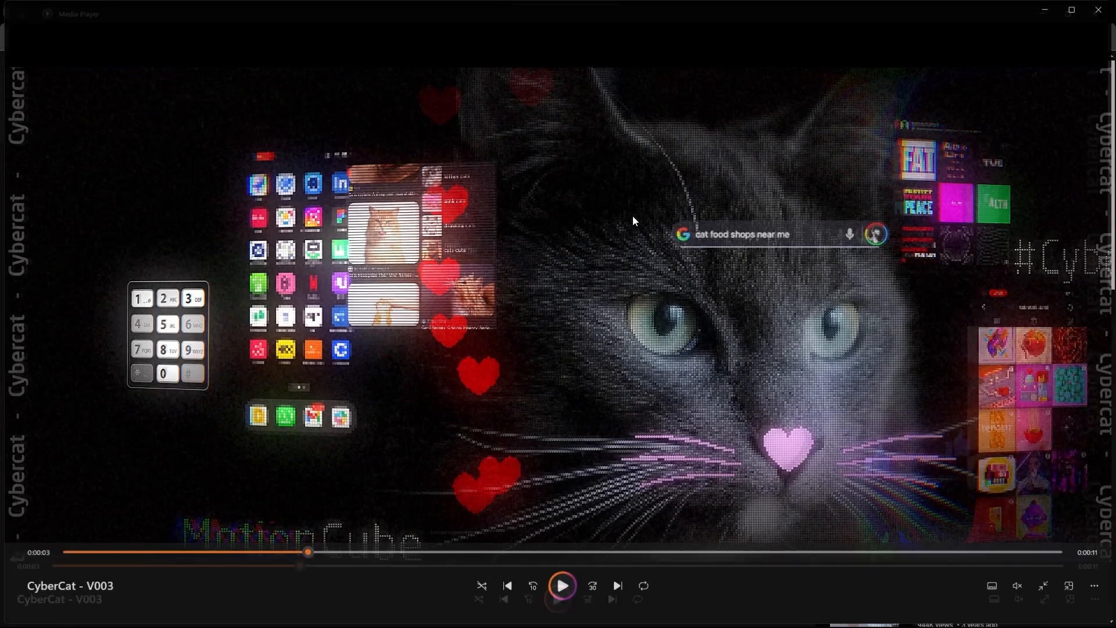
pyautogui.doubleClick(948, 17)
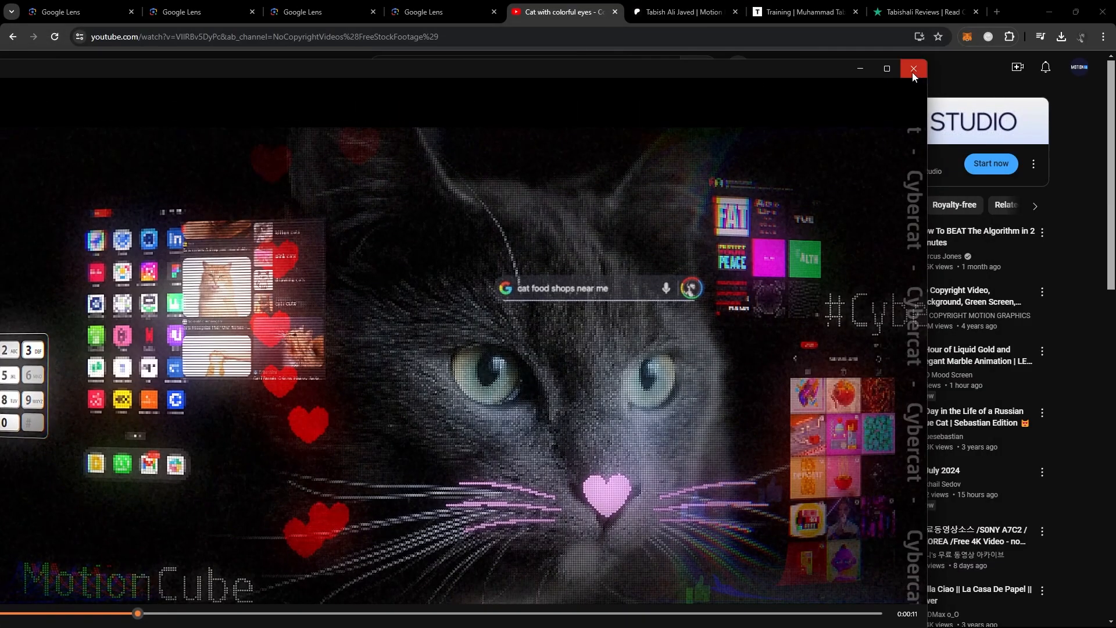
pyautogui.click(859, 68)
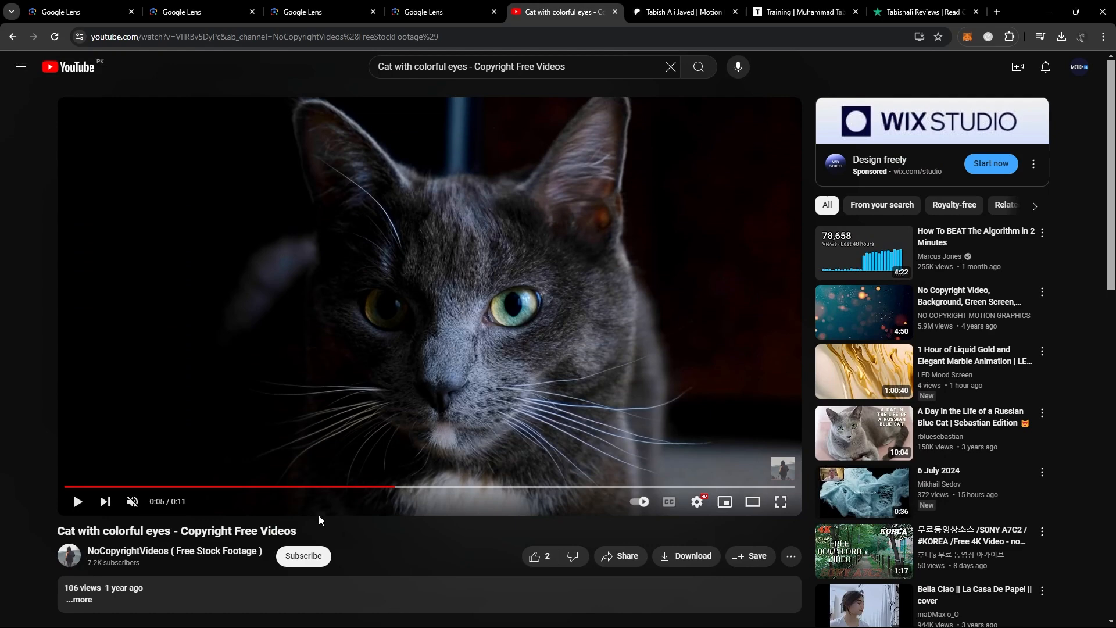
pyautogui.click(117, 487)
pyautogui.click(518, 306)
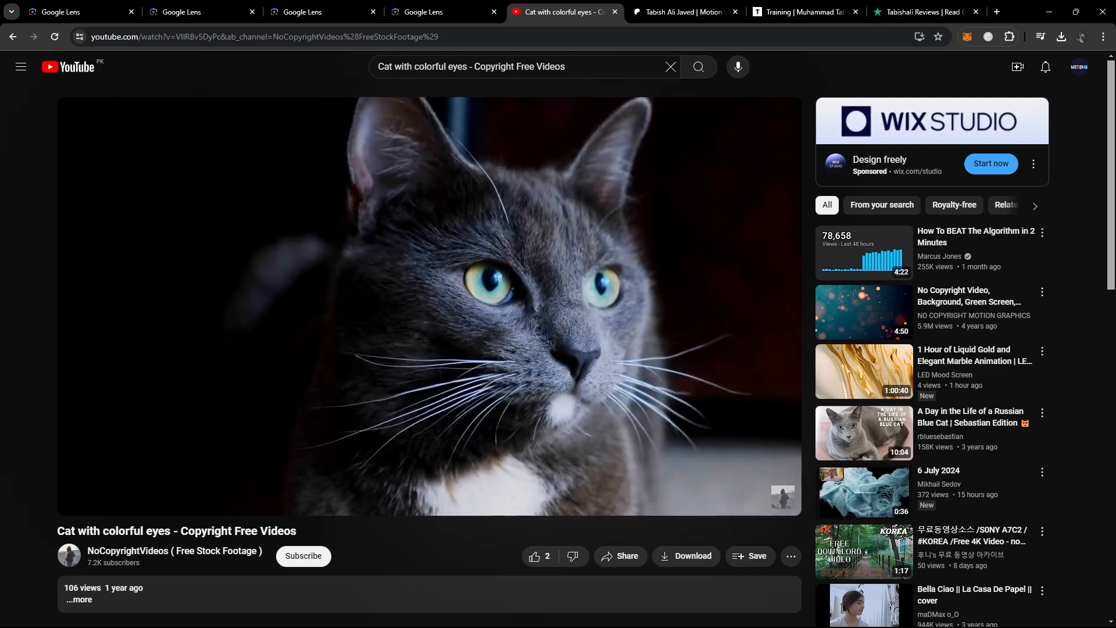
# Review the Google Lens reference images of the keypad, cat whiskers, reaction icons and red heart, and return to the cat video
pyautogui.click(432, 8)
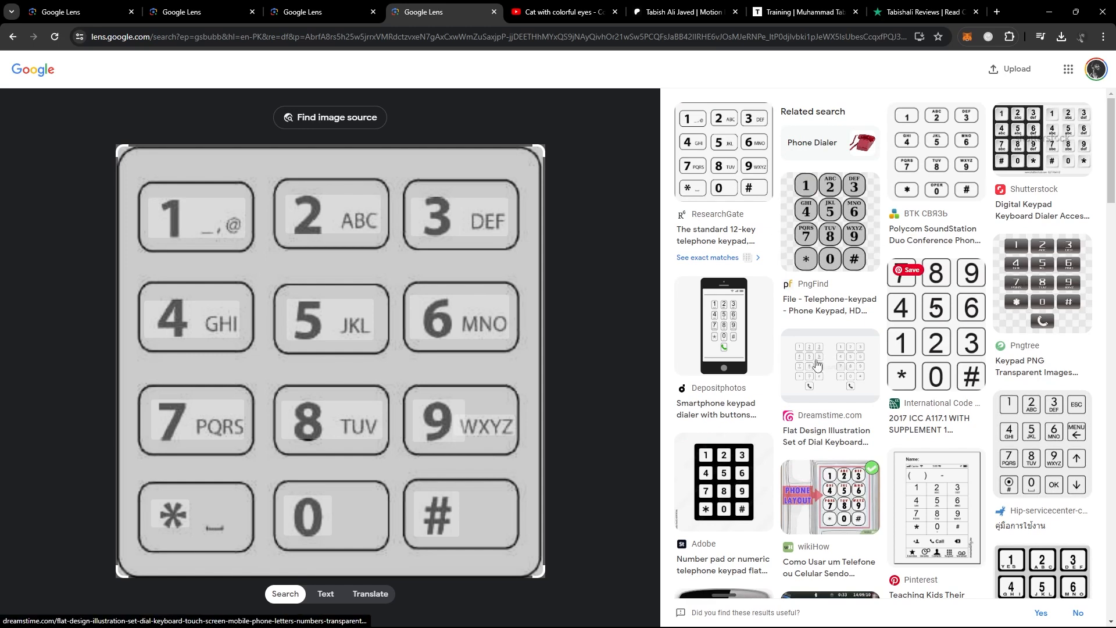
pyautogui.click(300, 12)
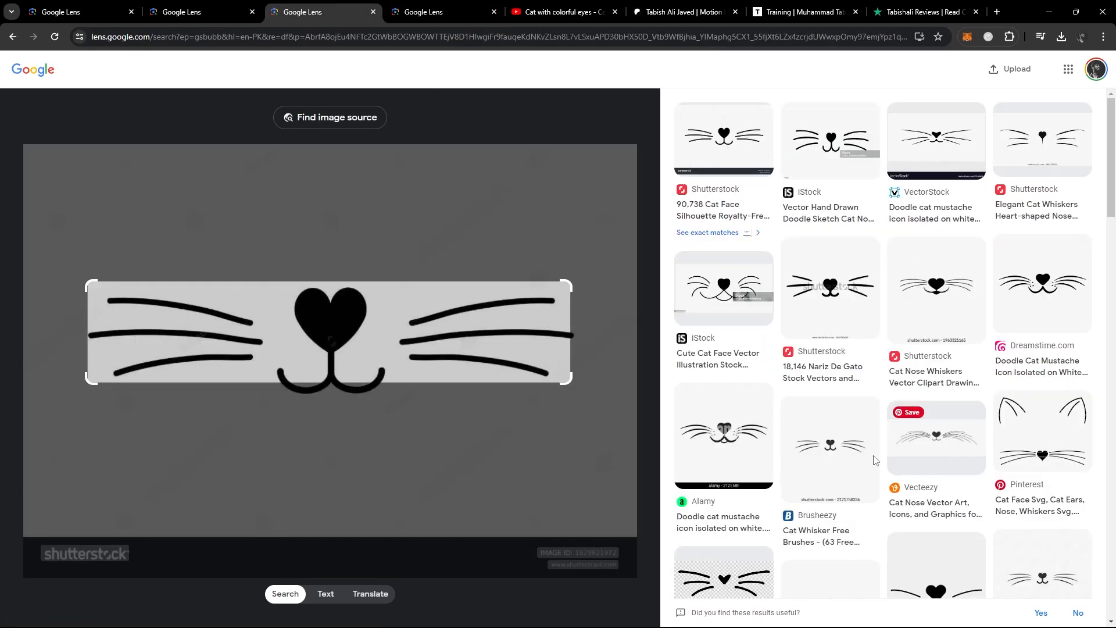
pyautogui.click(196, 6)
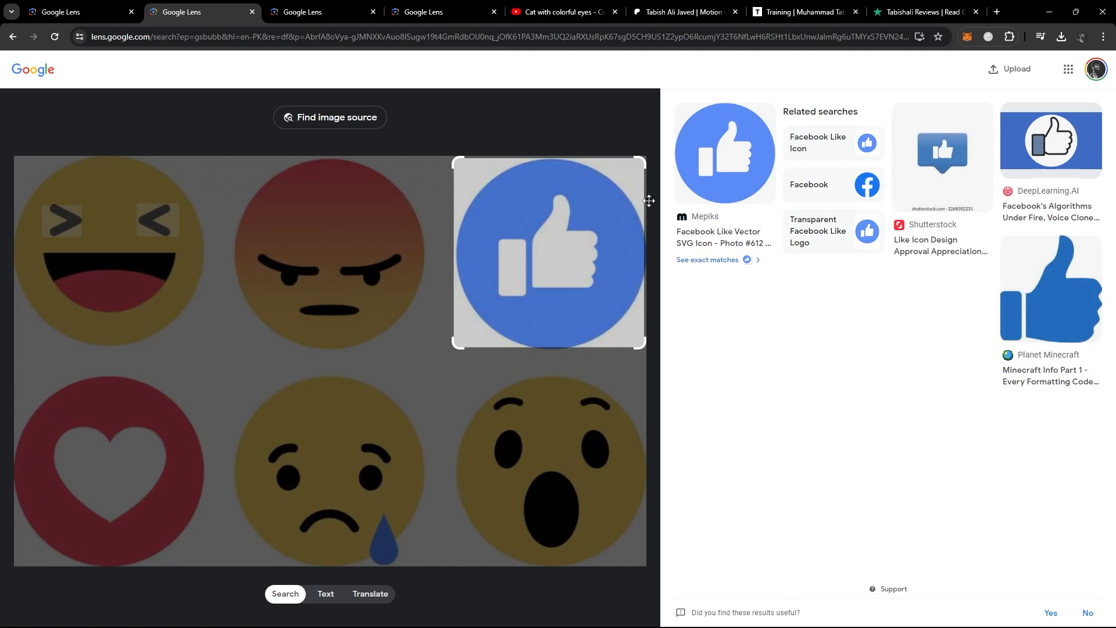
pyautogui.click(42, 7)
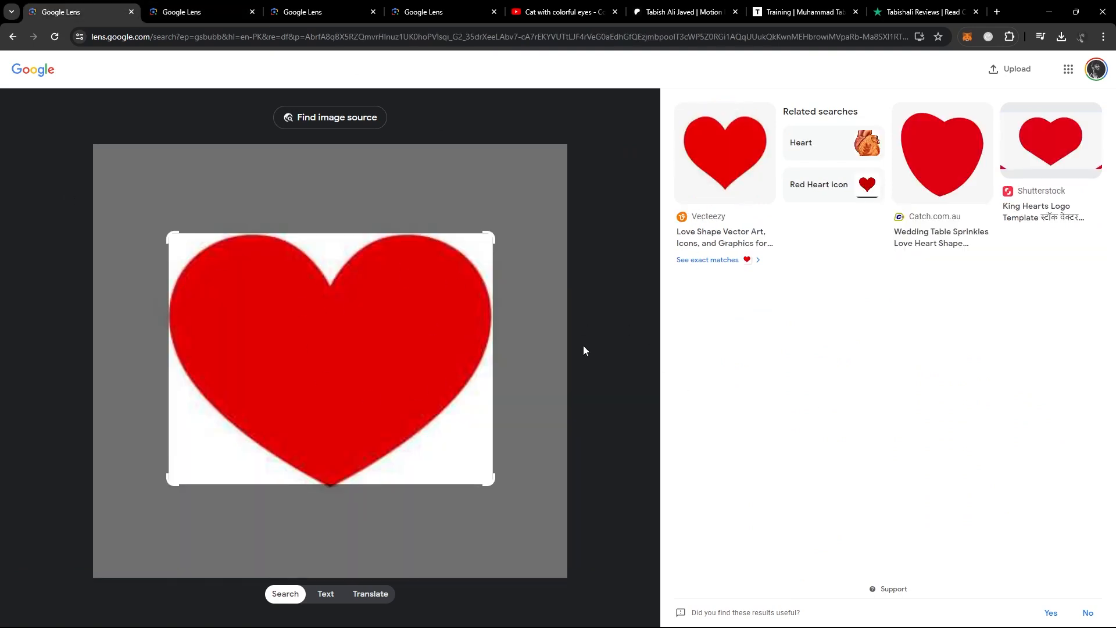
pyautogui.click(222, 5)
pyautogui.click(314, 7)
pyautogui.click(466, 6)
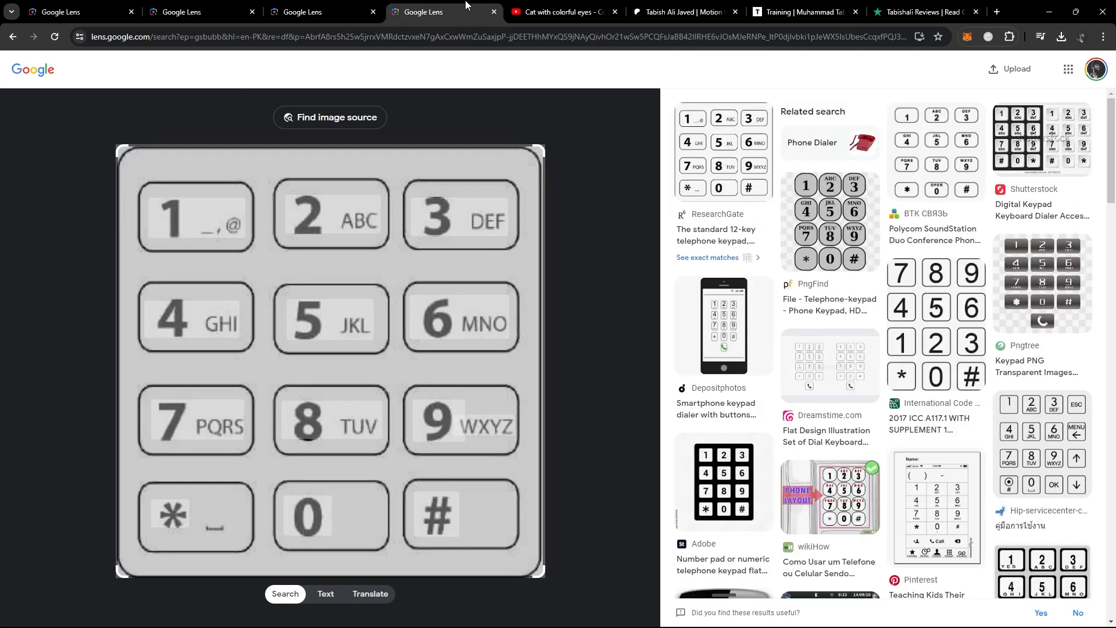
pyautogui.click(548, 7)
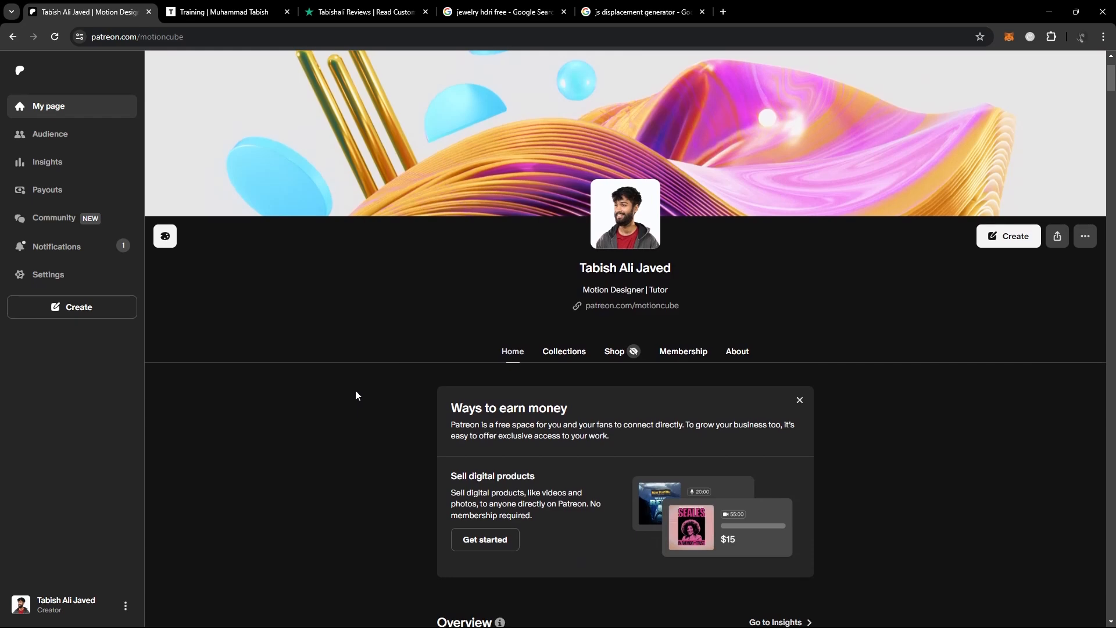
# Browse the Patreon creator page down to its recent tutorial posts
pyautogui.scroll(-9, 355, 394)
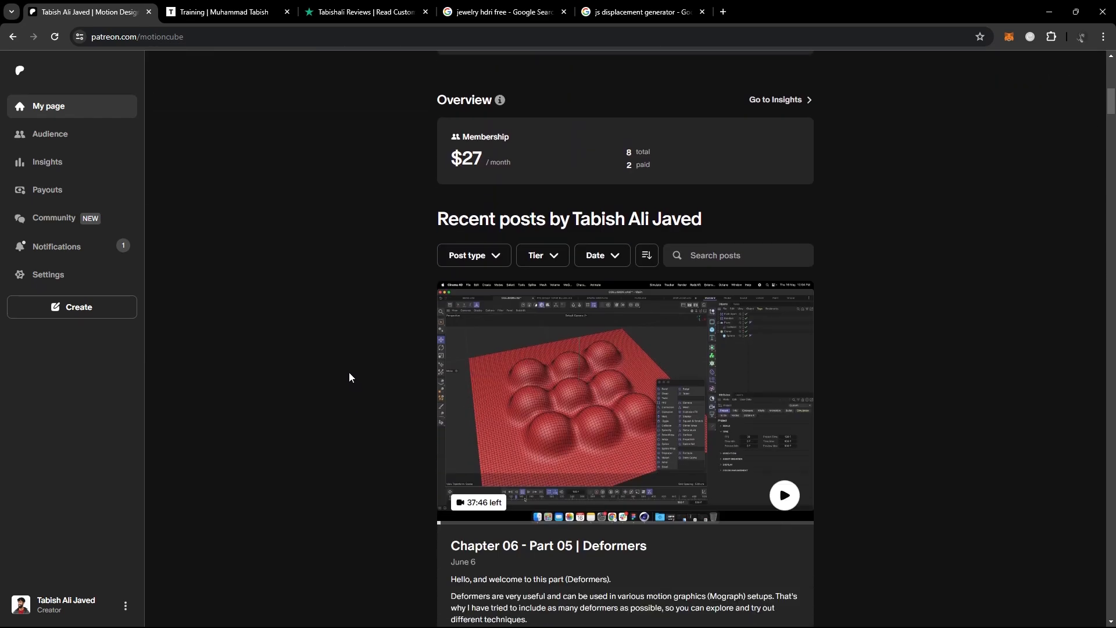
pyautogui.scroll(-3, 349, 377)
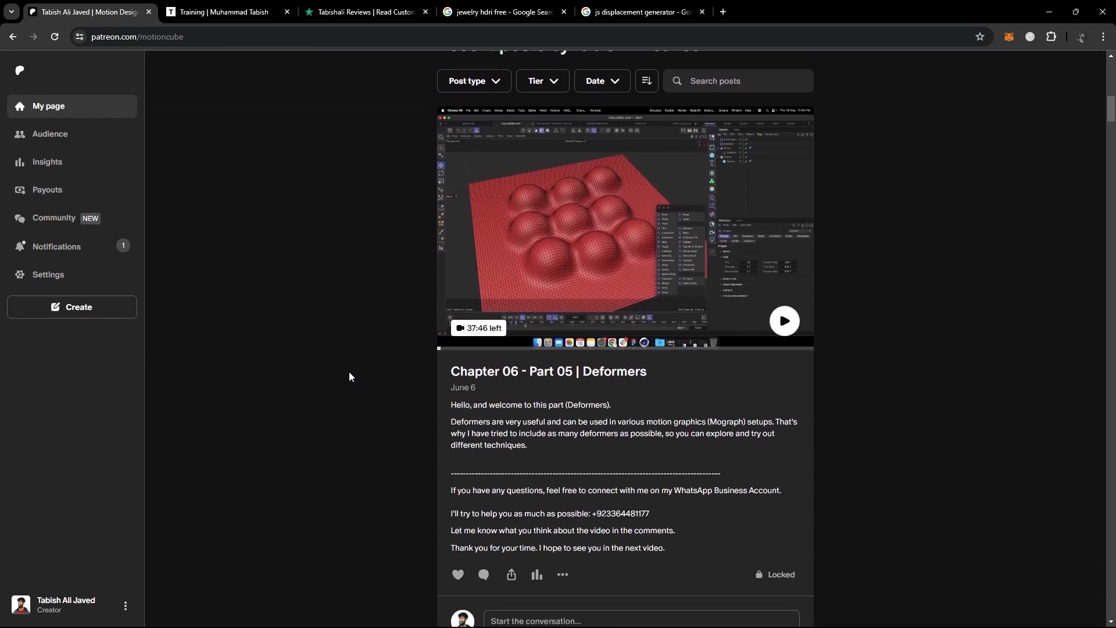
# Look through the training website's course details, subscription offer, chapters and student reviews, and open more reviews
pyautogui.click(227, 12)
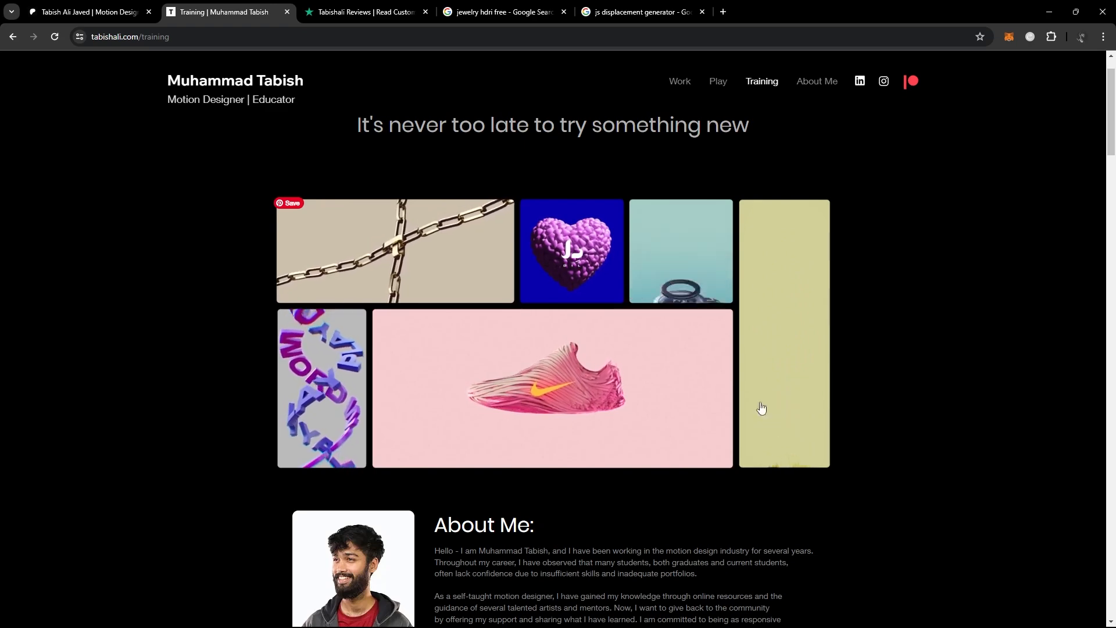
pyautogui.scroll(-3, 944, 301)
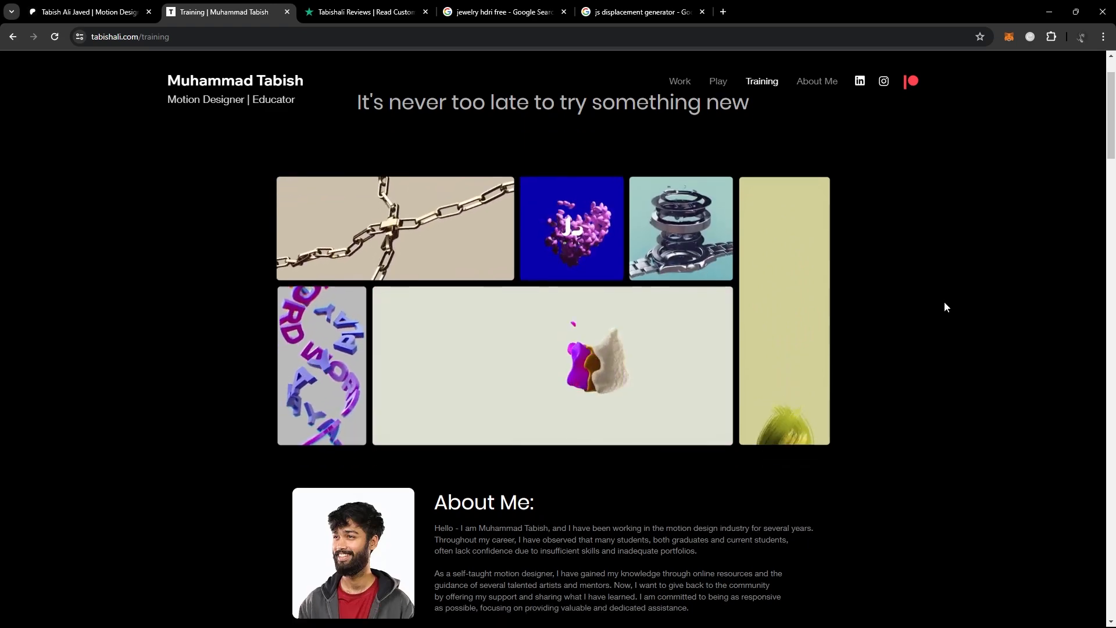
pyautogui.scroll(-9, 944, 306)
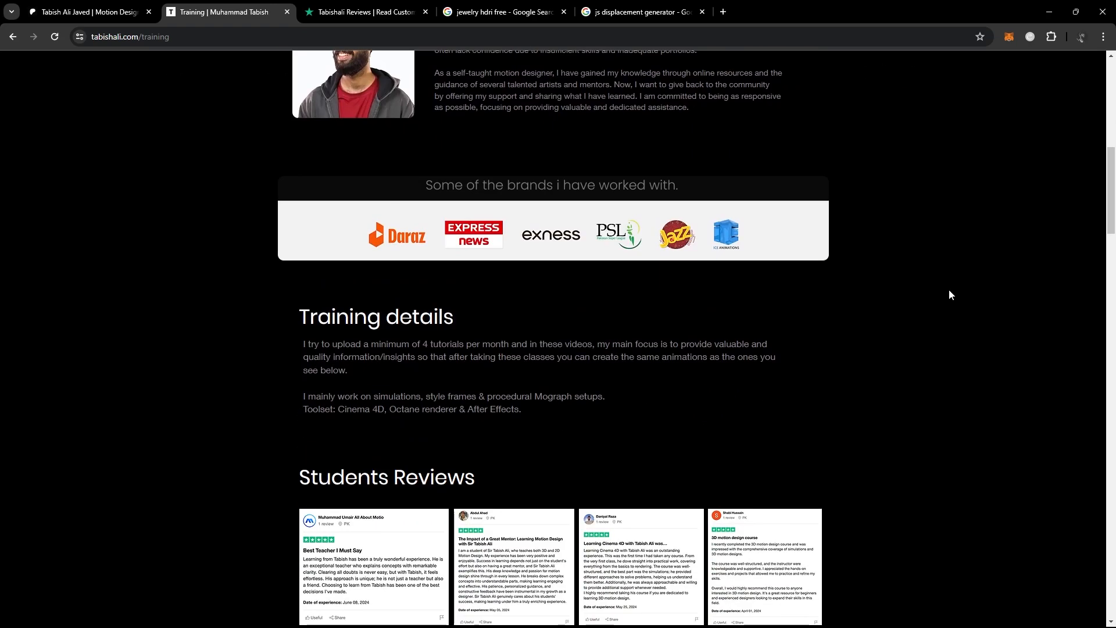
pyautogui.scroll(-9, 949, 291)
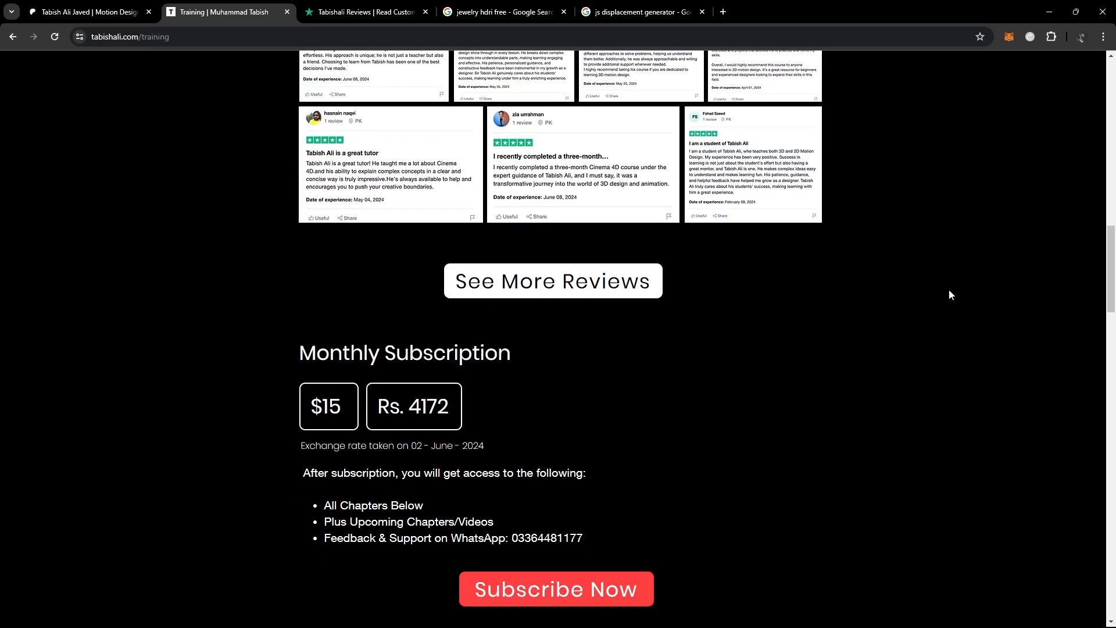
pyautogui.scroll(-3, 949, 295)
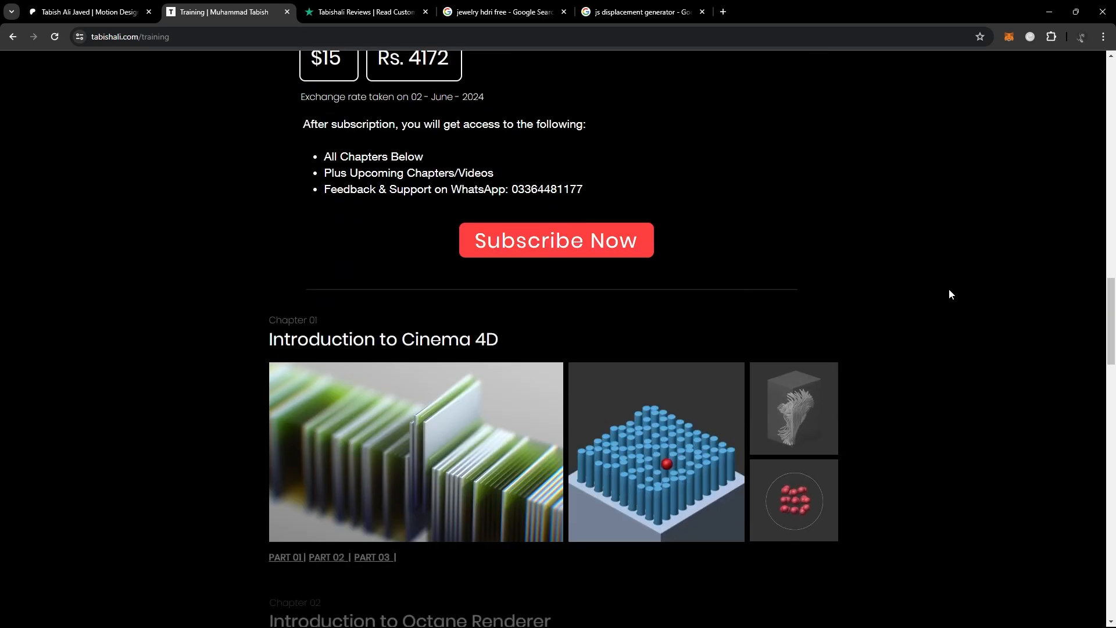
pyautogui.scroll(-2, 949, 294)
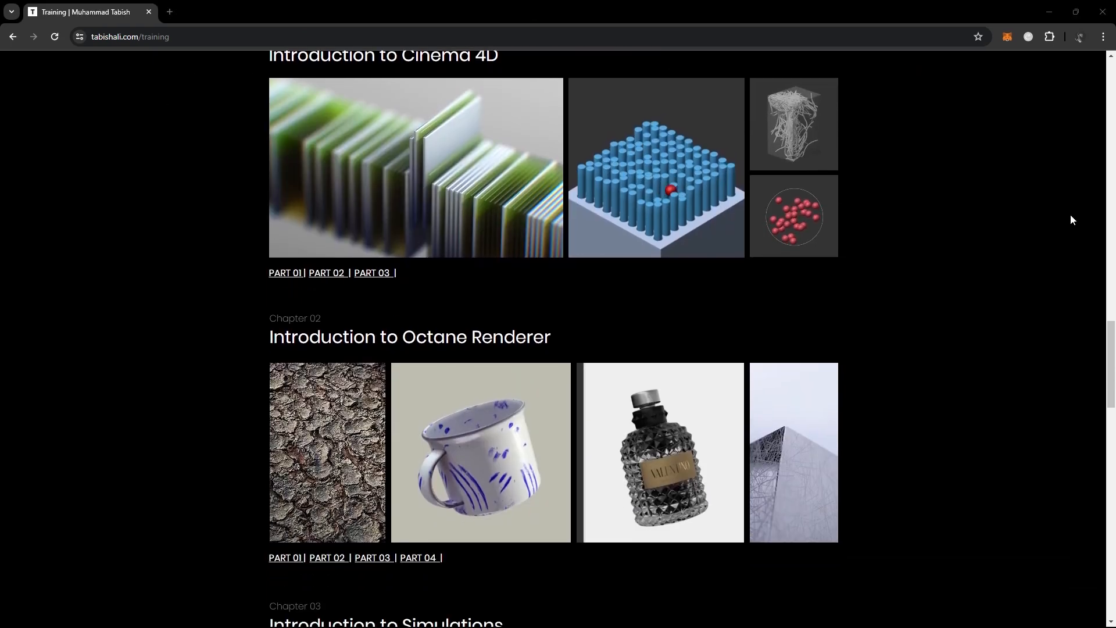
pyautogui.scroll(-6, 1072, 220)
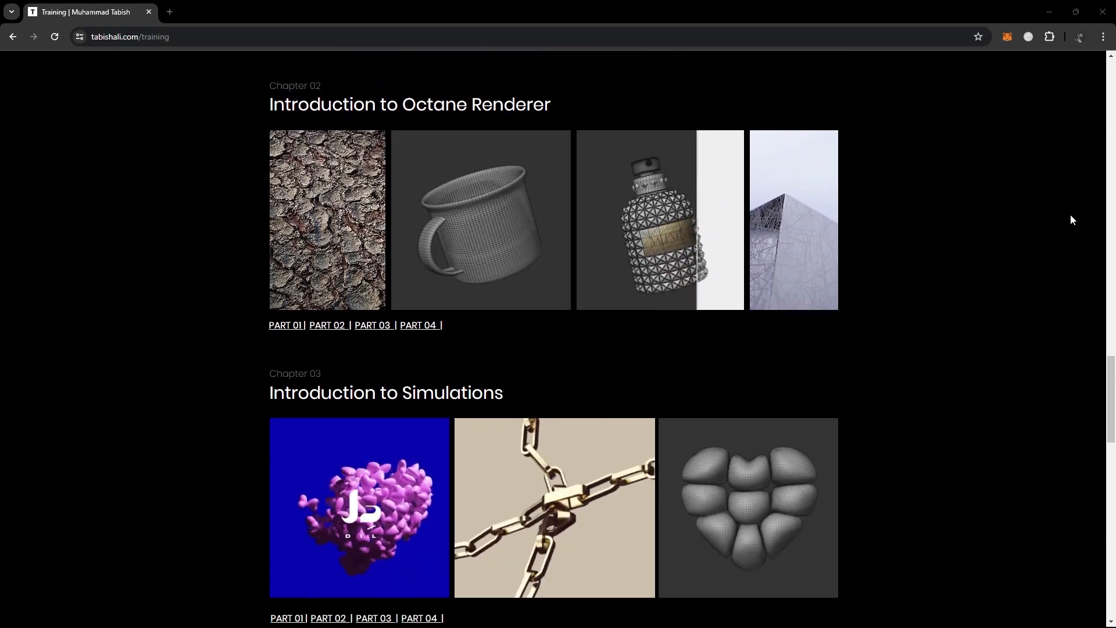
pyautogui.scroll(-5, 1072, 221)
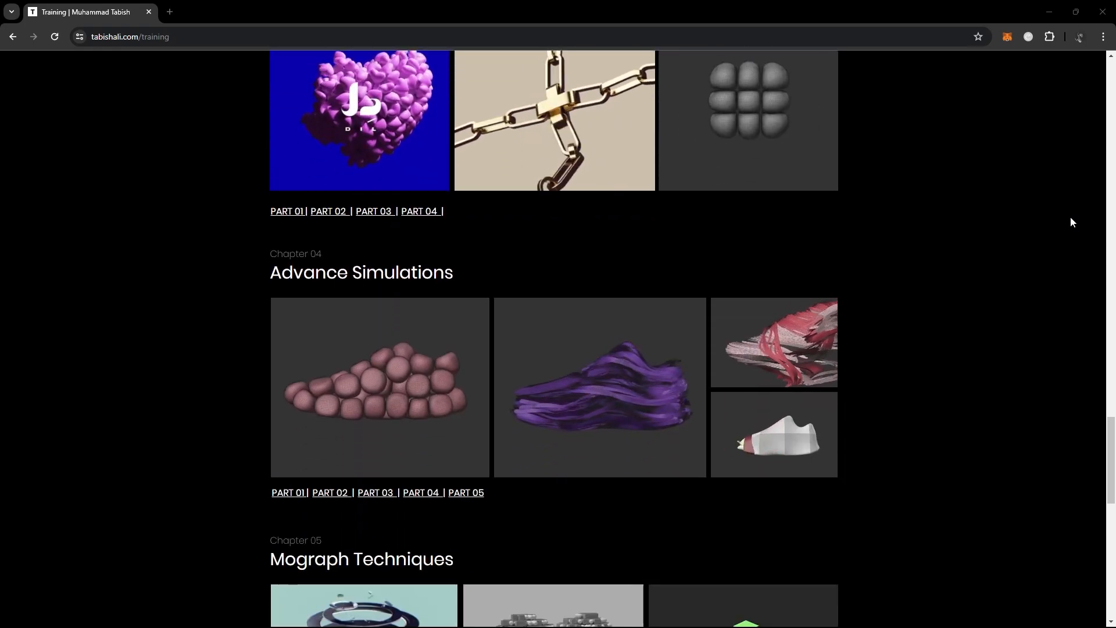
pyautogui.scroll(-6, 1072, 222)
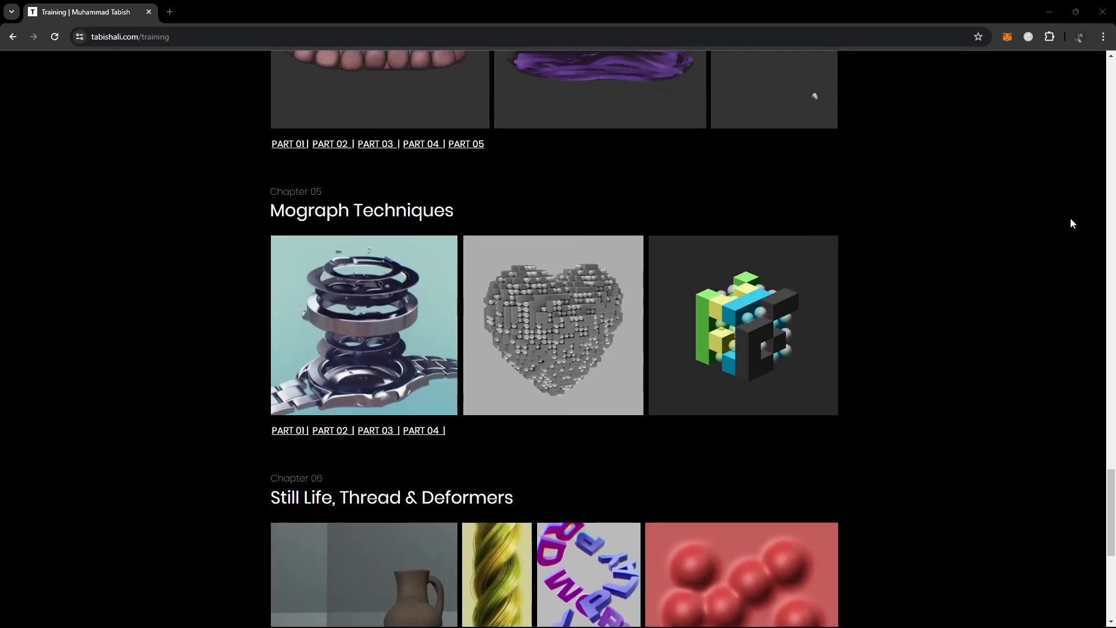
pyautogui.scroll(-5, 1072, 226)
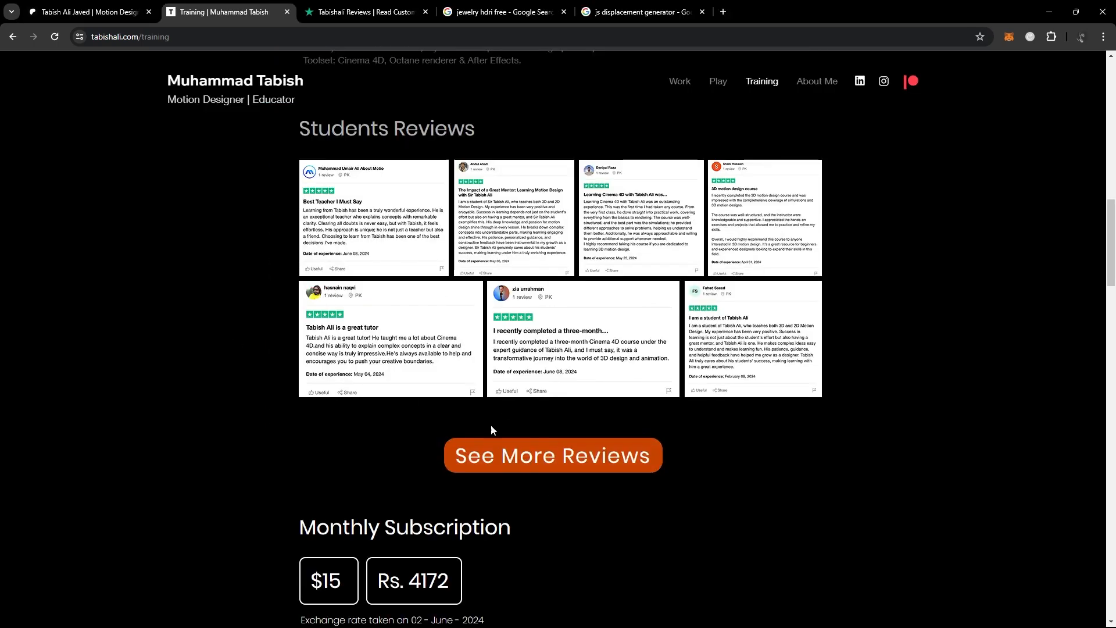
pyautogui.click(492, 450)
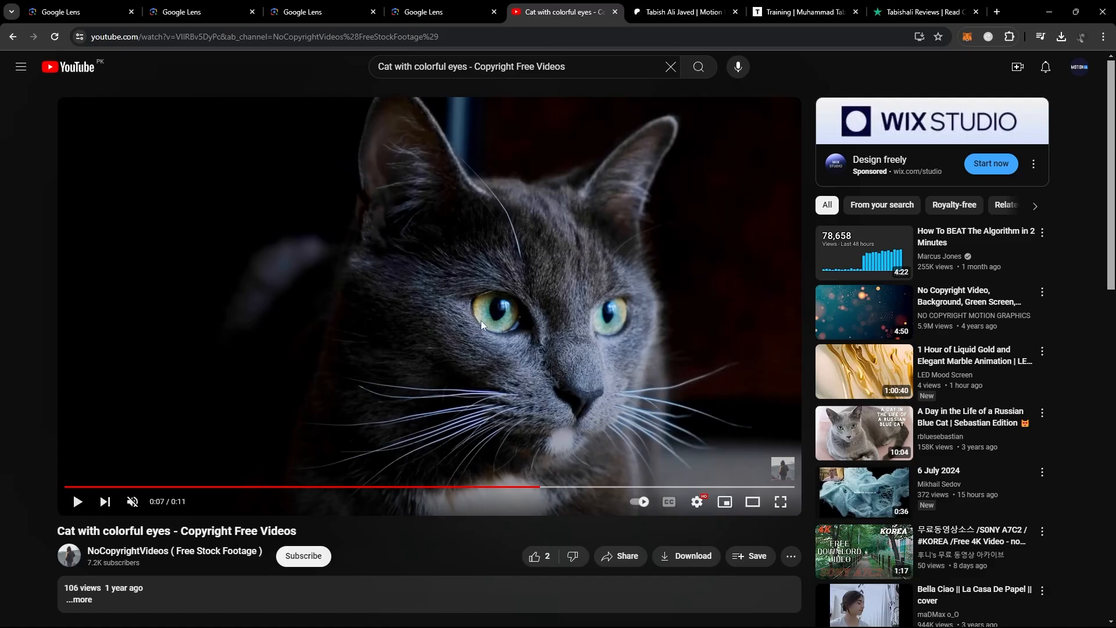
# Switch to After Effects and import "Cat with colorful eyes - Copyright Free Videos.mp4" from the ASSETS folder
pyautogui.moveTo(568, 625)
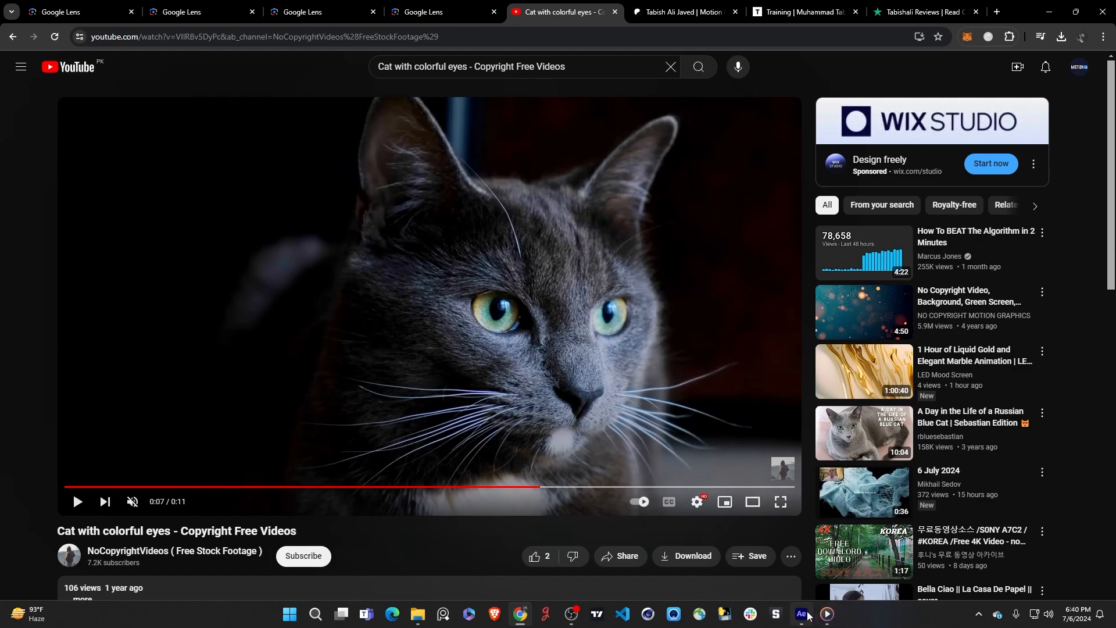
pyautogui.click(802, 615)
pyautogui.doubleClick(107, 242)
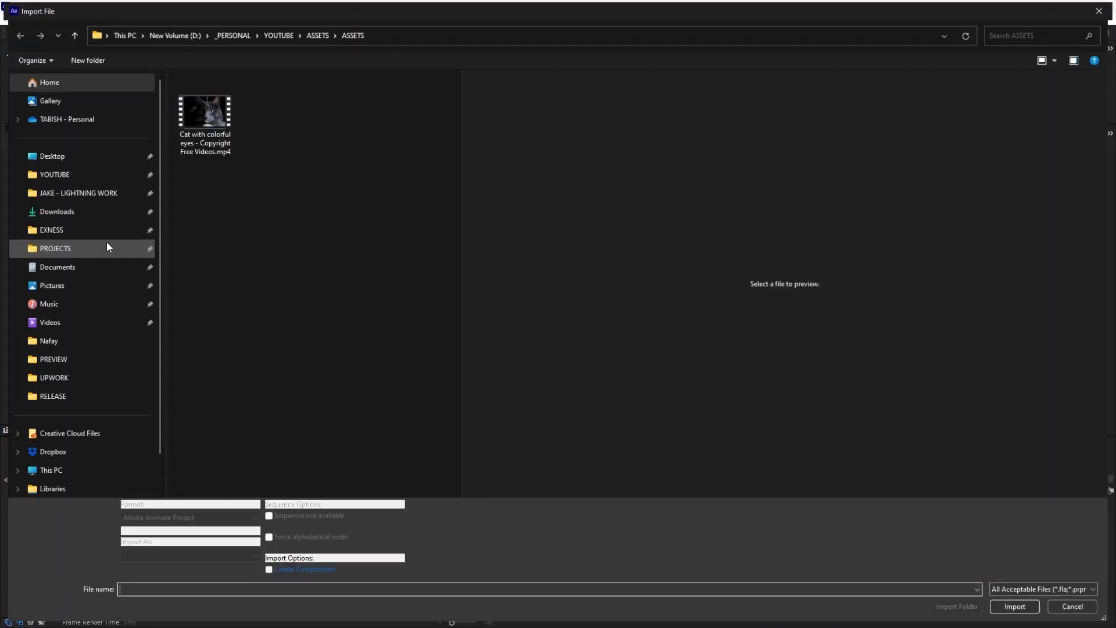
pyautogui.doubleClick(215, 122)
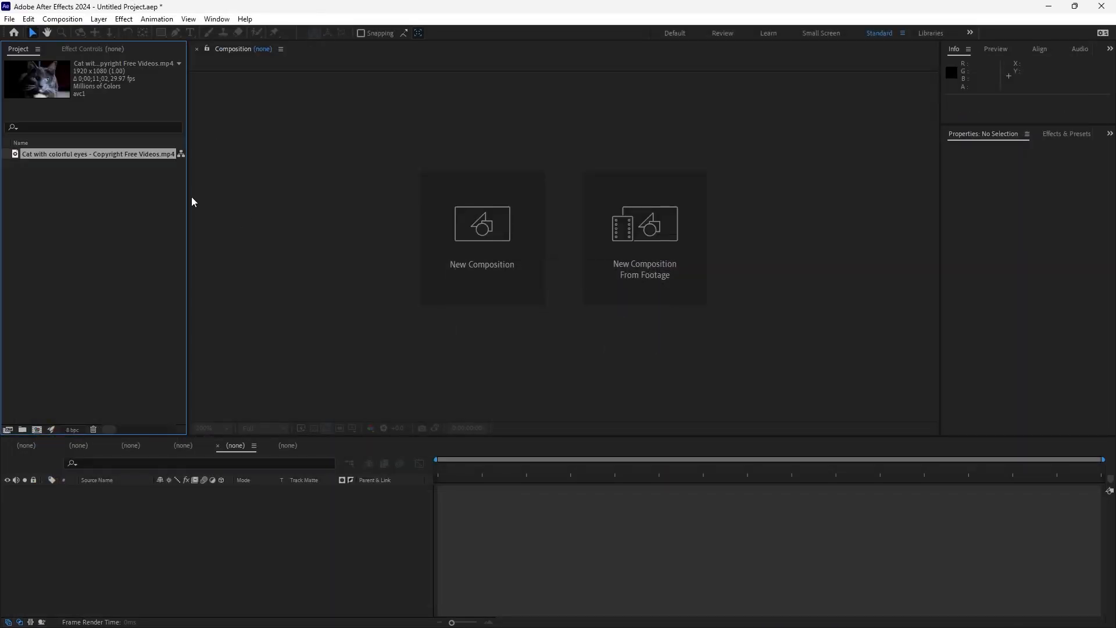
# Undo the first composition creation and create a new composition from the imported cat footage
pyautogui.hotkey('ctrl', 'z')
pyautogui.rightClick(79, 154)
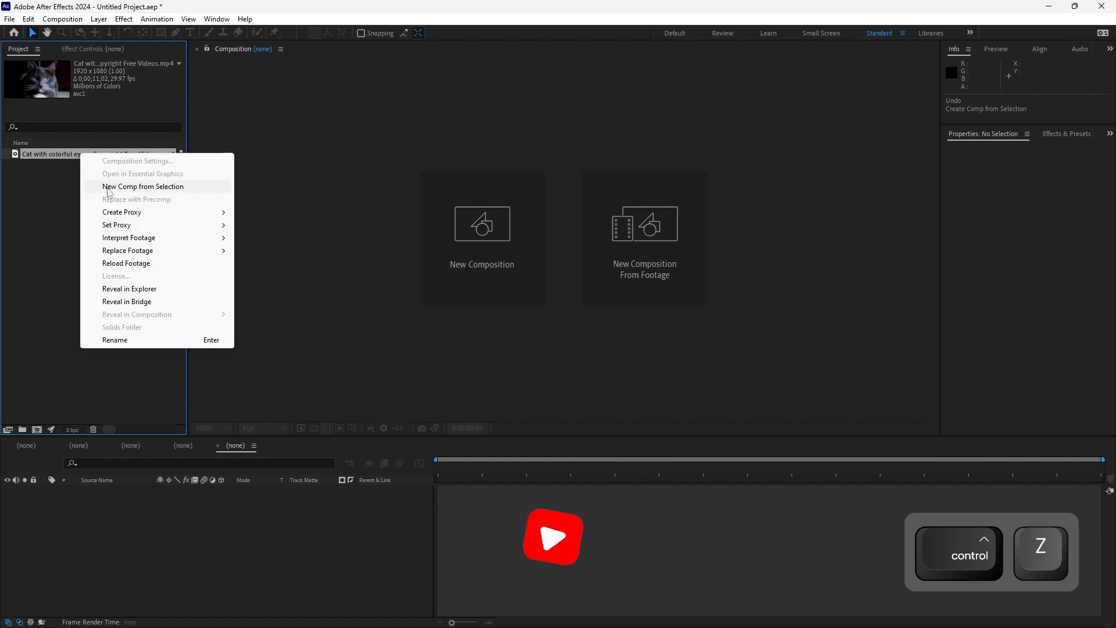
pyautogui.click(143, 186)
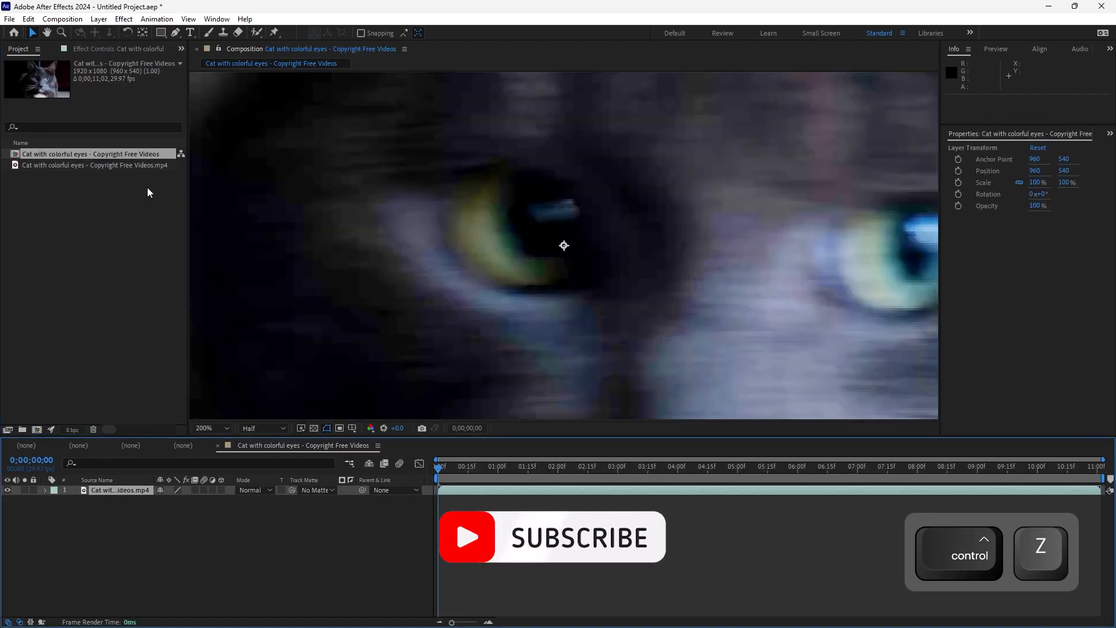
# Preview the cat composition and set its viewer to Fit up to 100% magnification and Full resolution
pyautogui.press('space')
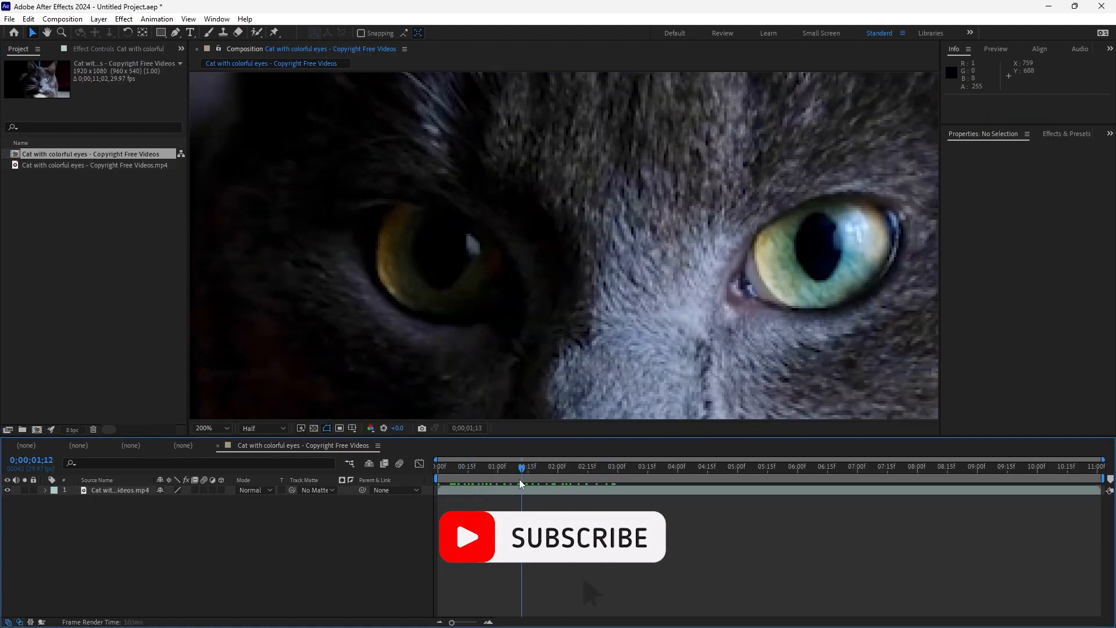
pyautogui.click(212, 428)
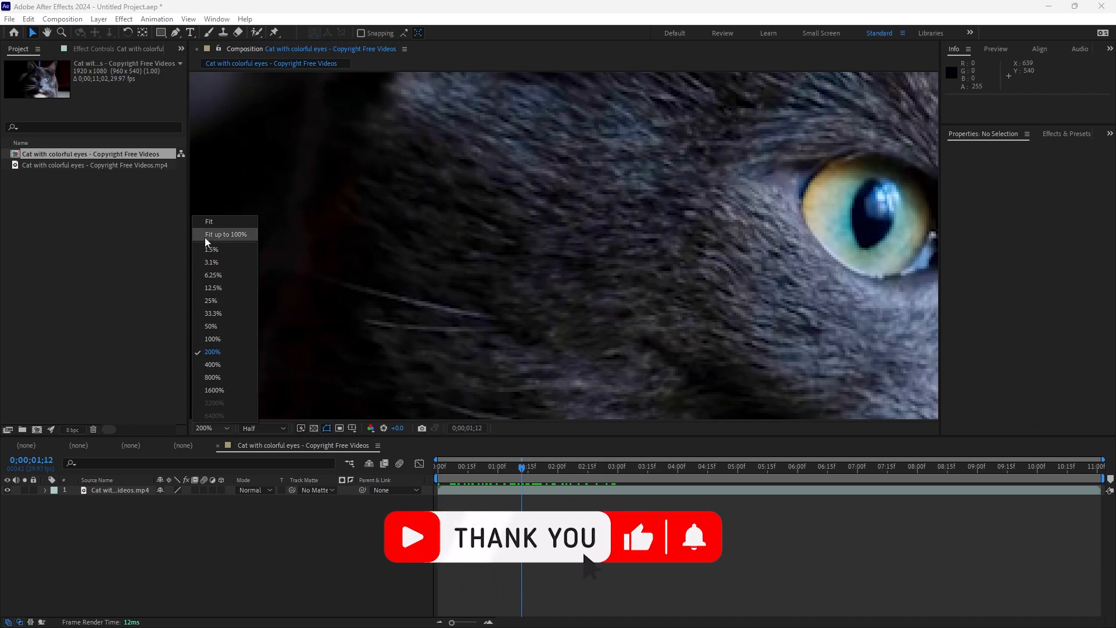
pyautogui.click(218, 232)
pyautogui.click(266, 429)
pyautogui.click(273, 455)
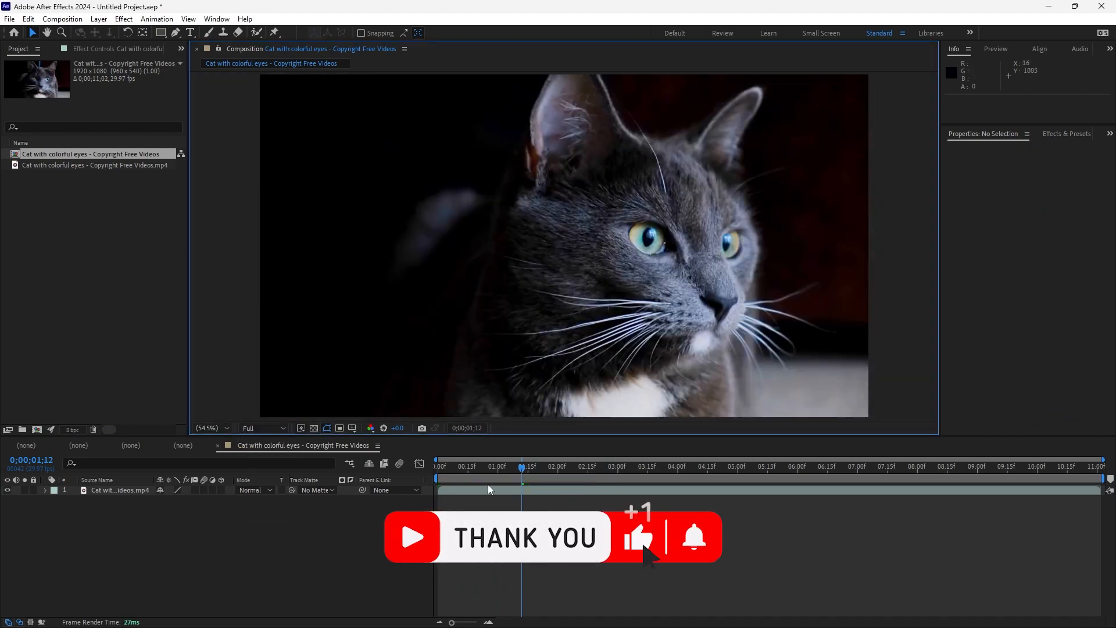
# Scrub through the cat composition, play it back, and return to its first frame
pyautogui.moveTo(490, 468); pyautogui.dragTo(574, 540)
pyautogui.press('KP_0')
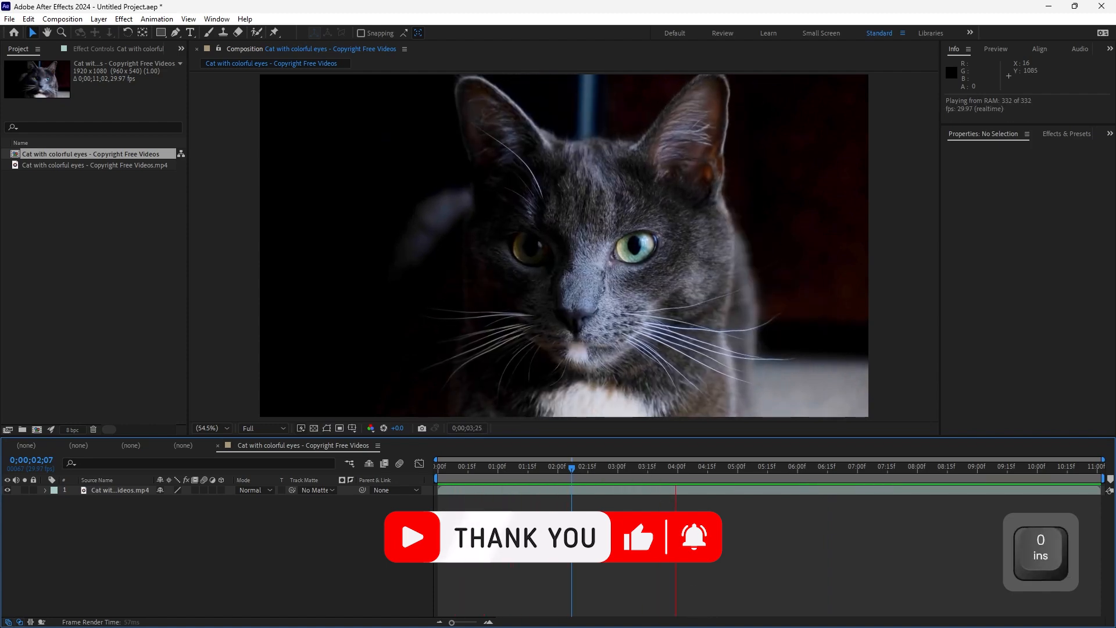
pyautogui.moveTo(558, 467); pyautogui.dragTo(279, 455)
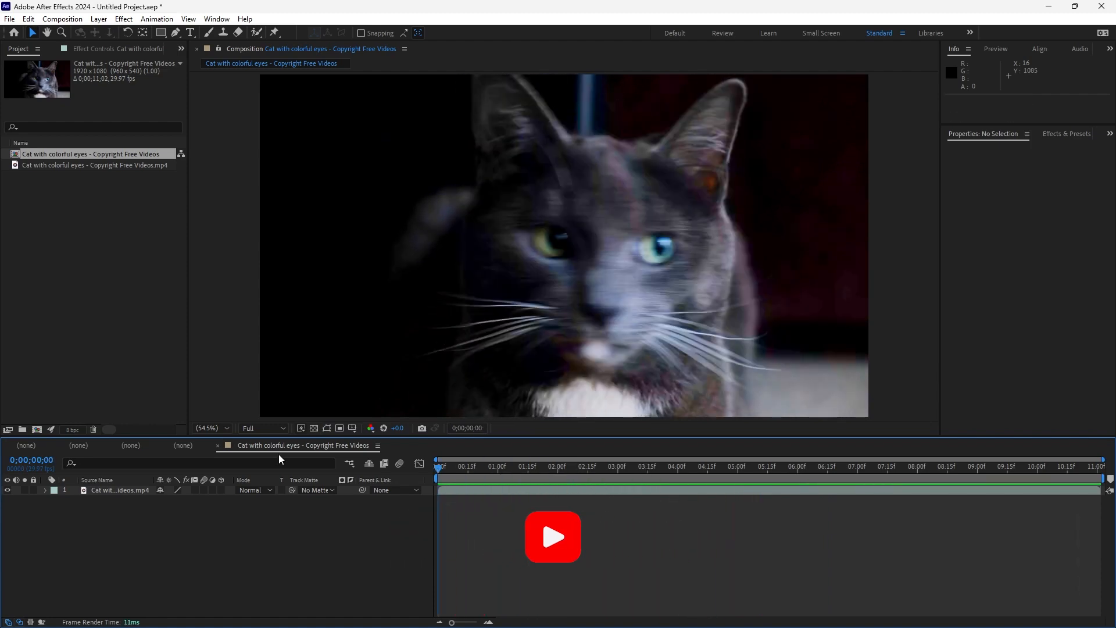
# Set the composition's work area to run from 0;00;02;26 to 0;00;07;20
pyautogui.moveTo(441, 486); pyautogui.dragTo(593, 516)
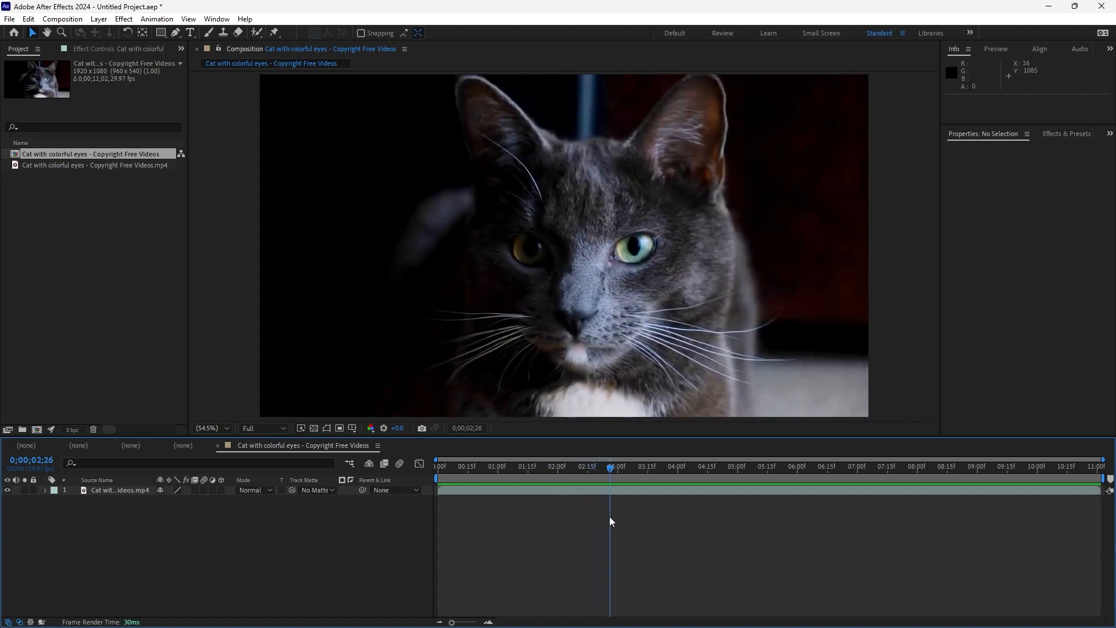
pyautogui.press('b')
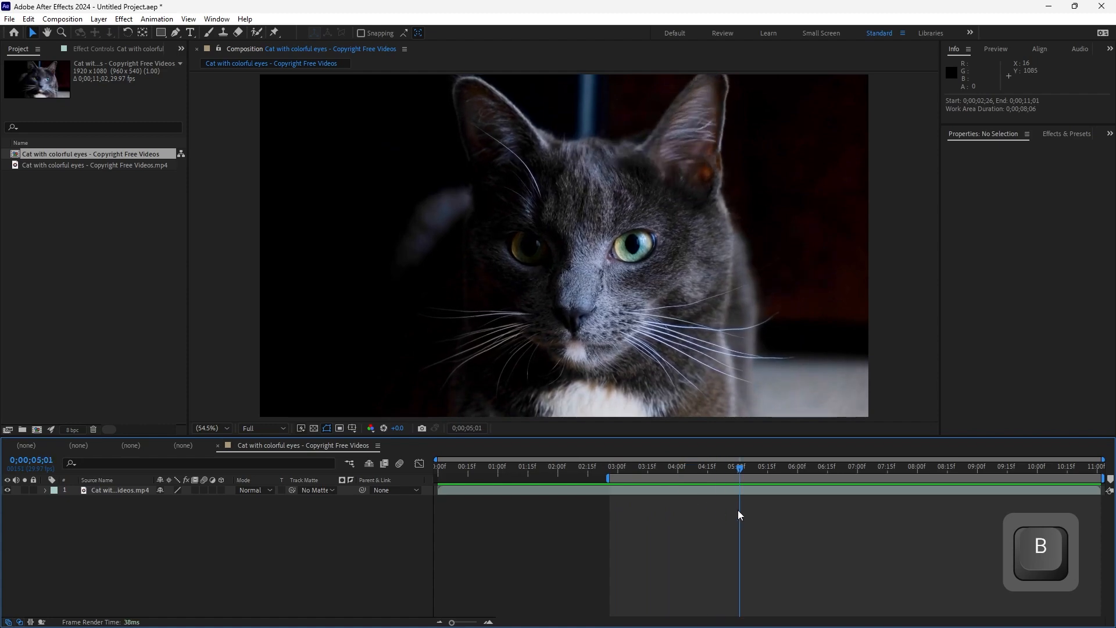
pyautogui.moveTo(844, 538); pyautogui.dragTo(898, 553)
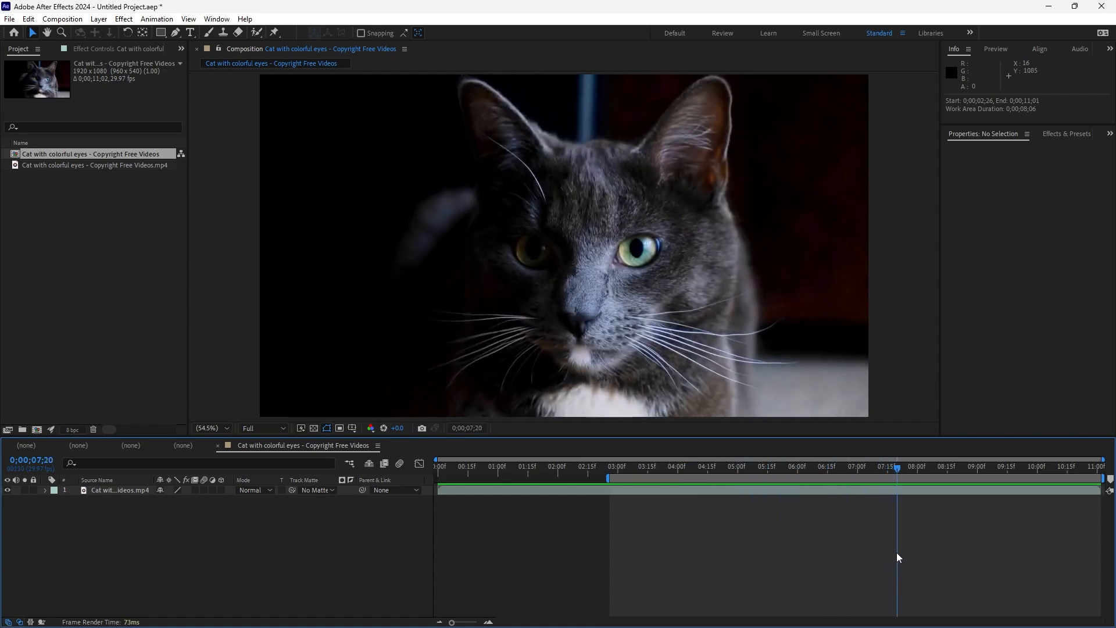
pyautogui.press('n')
# Move the work area start to 0;00;07;02 and preview the short segment before its end
pyautogui.click(860, 468)
pyautogui.press('b')
pyautogui.press('space')
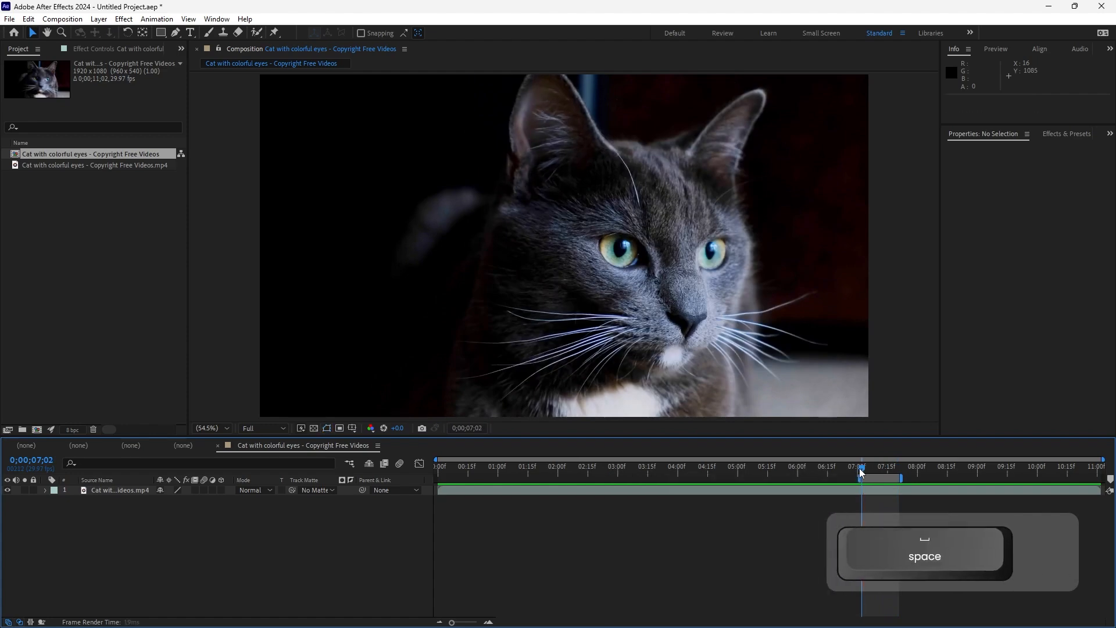
pyautogui.press('b')
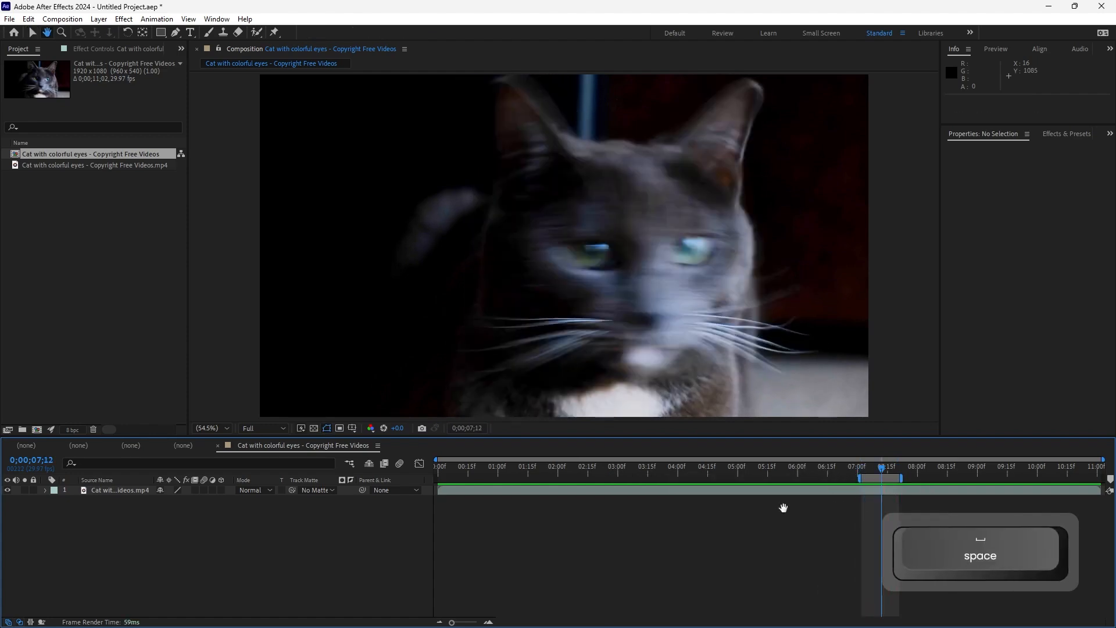
# Set the work area start to 0;00;02;26 and preview the cat's movement within the work area
pyautogui.click(476, 470)
pyautogui.moveTo(481, 480); pyautogui.dragTo(611, 512)
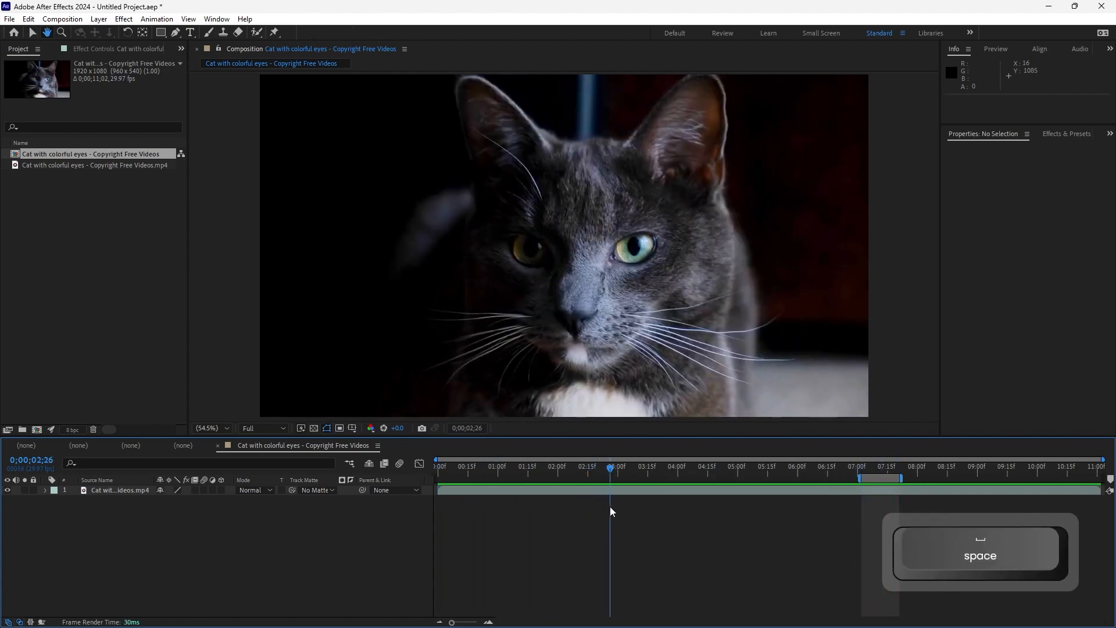
pyautogui.press('b')
pyautogui.press('space')
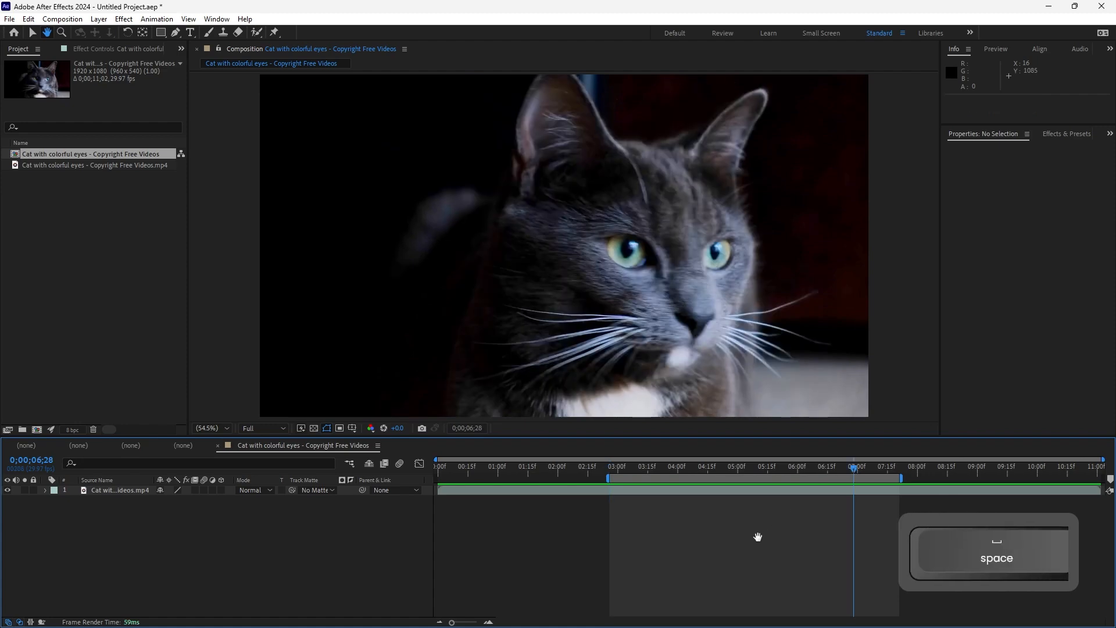
pyautogui.press('space')
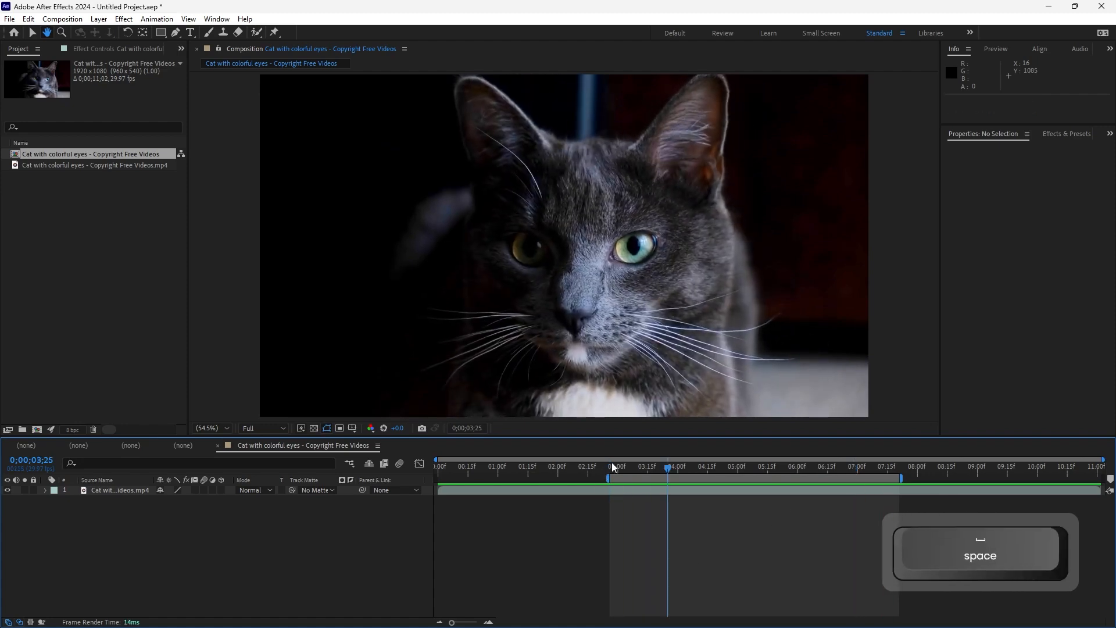
# Compare the cat's pose at the start and end of the work area, and preview how it loops
pyautogui.click(900, 474)
pyautogui.moveTo(894, 476); pyautogui.dragTo(613, 472)
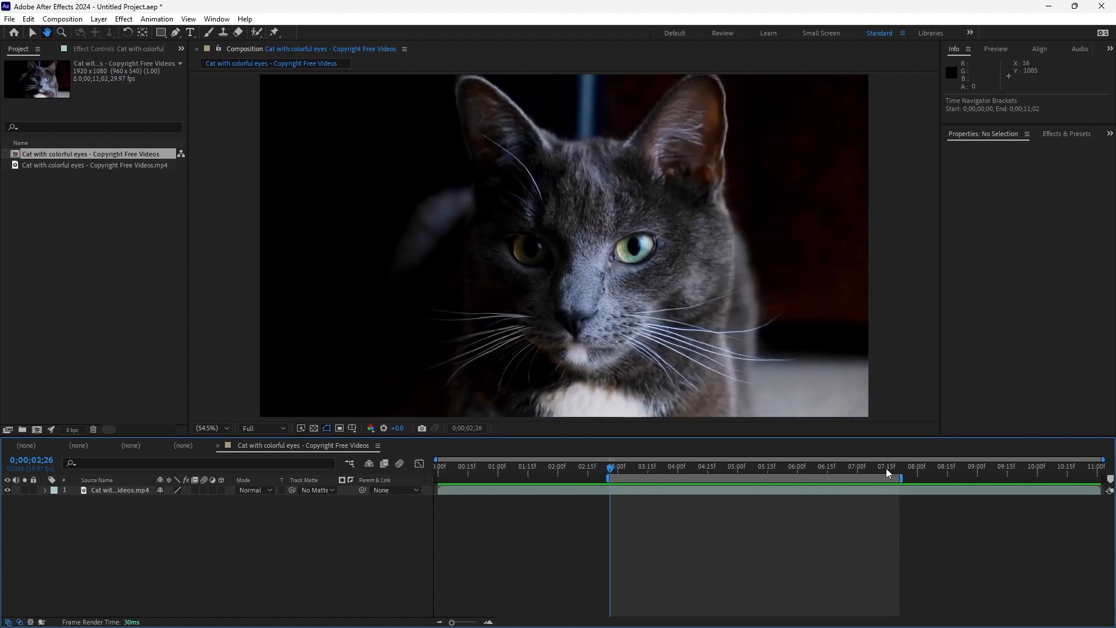
pyautogui.press('space')
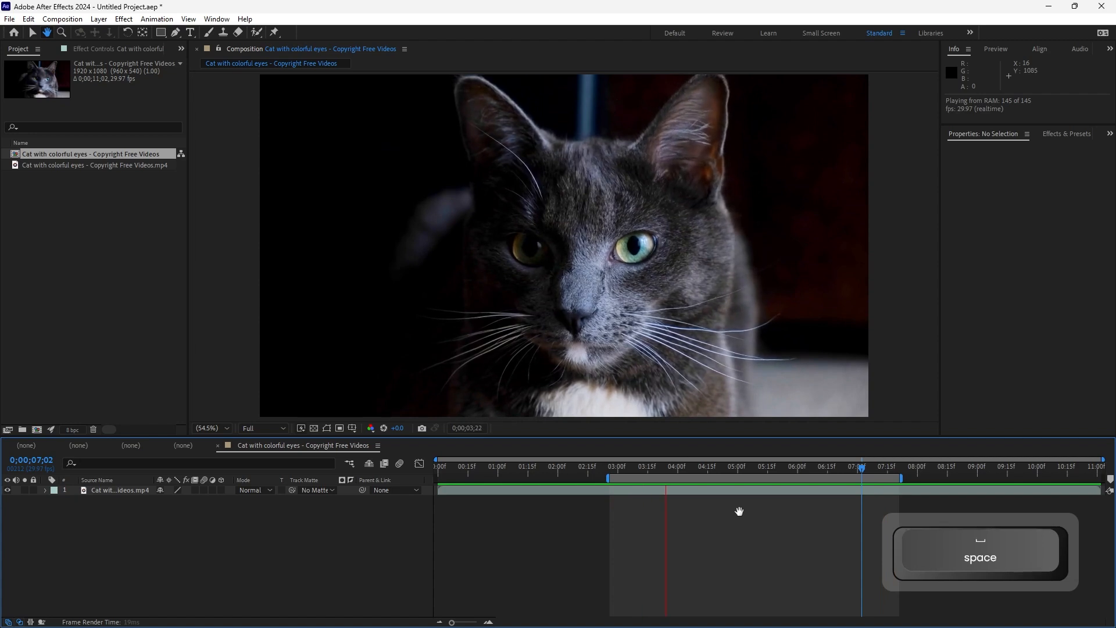
pyautogui.press('space')
# Set the work area end to 0;00;07;12 and its start to 0;00;02;19
pyautogui.moveTo(718, 476); pyautogui.dragTo(881, 503)
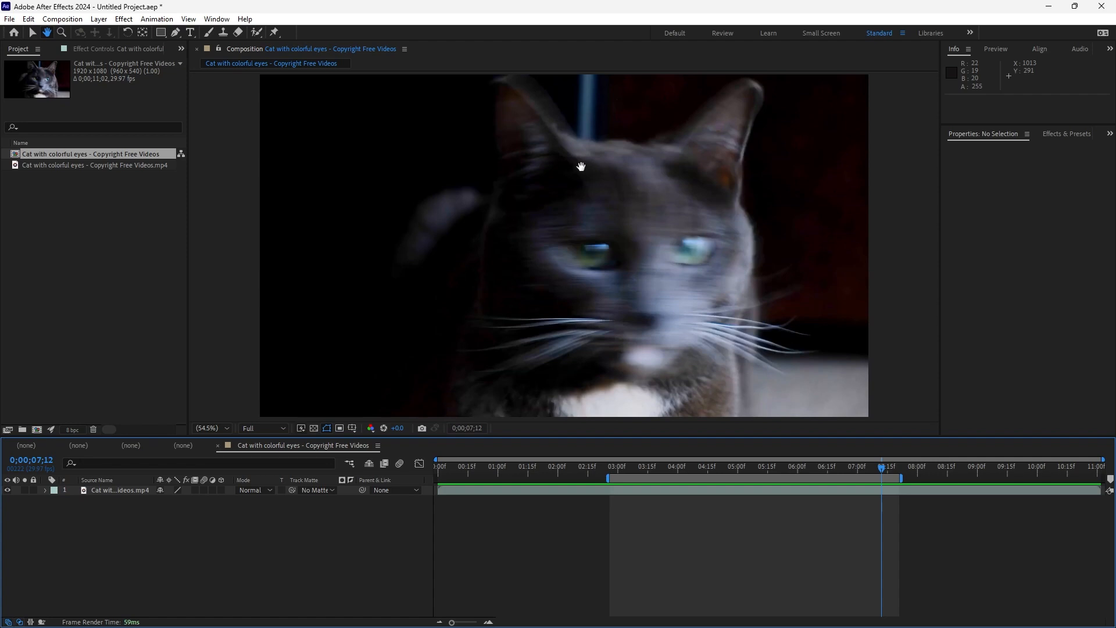
pyautogui.press('n')
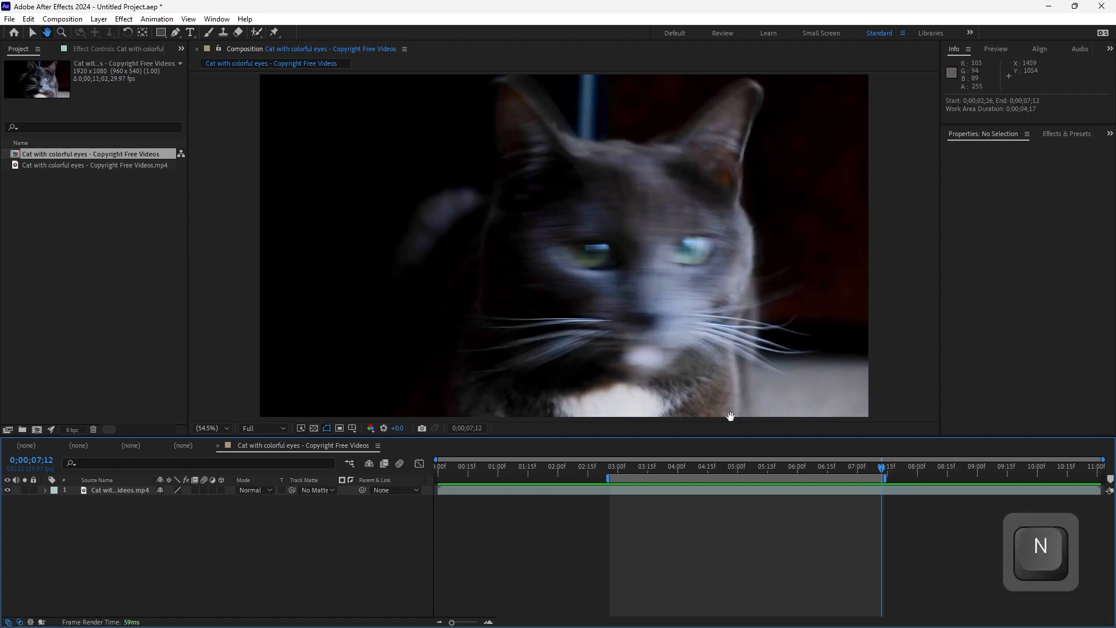
pyautogui.moveTo(619, 468); pyautogui.dragTo(597, 473)
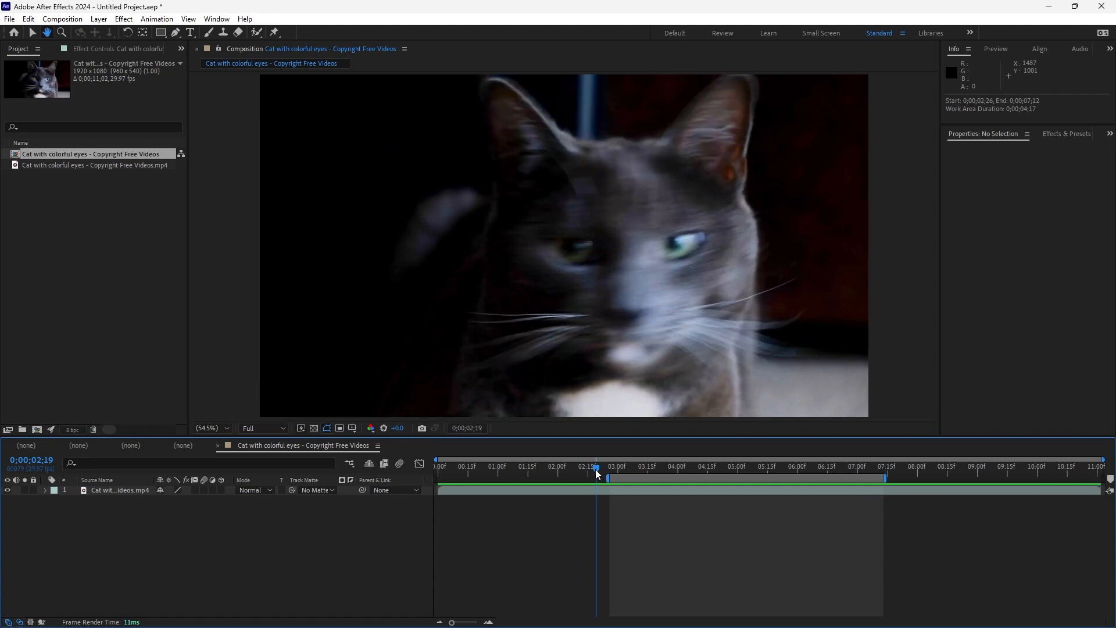
pyautogui.press('b')
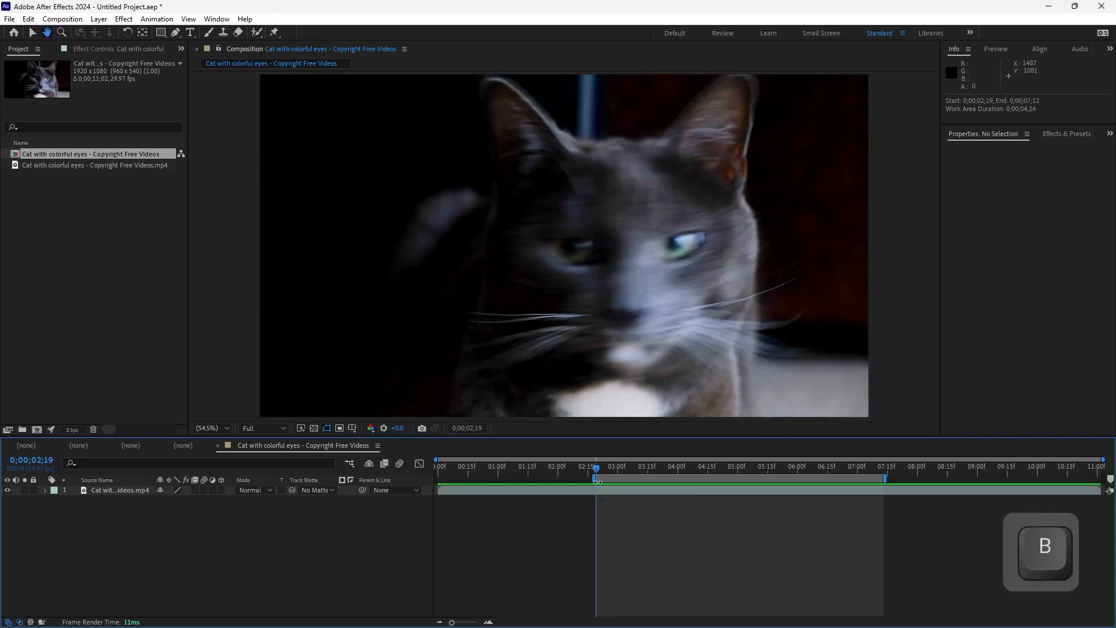
# Compare the frames at both ends of the adjusted work area and play back the loop
pyautogui.click(884, 470)
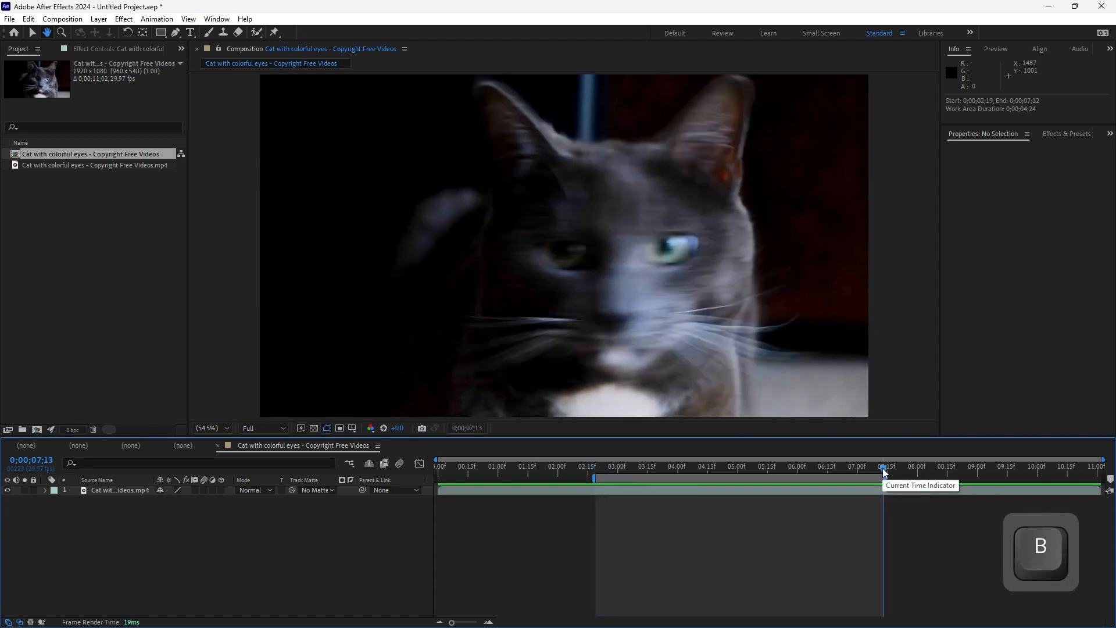
pyautogui.click(597, 470)
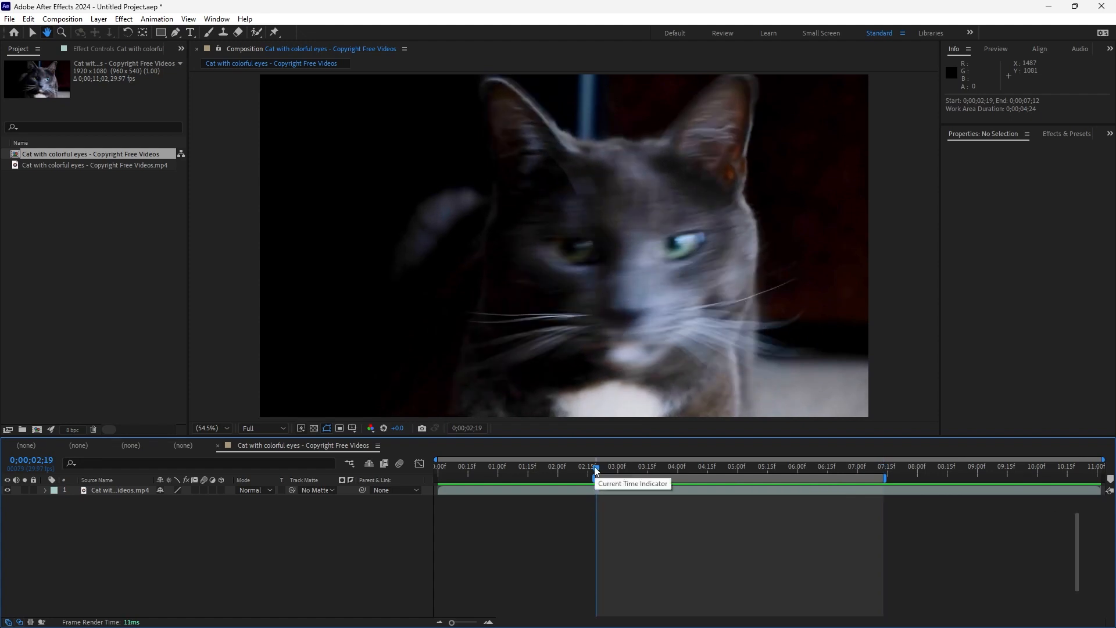
pyautogui.press('space')
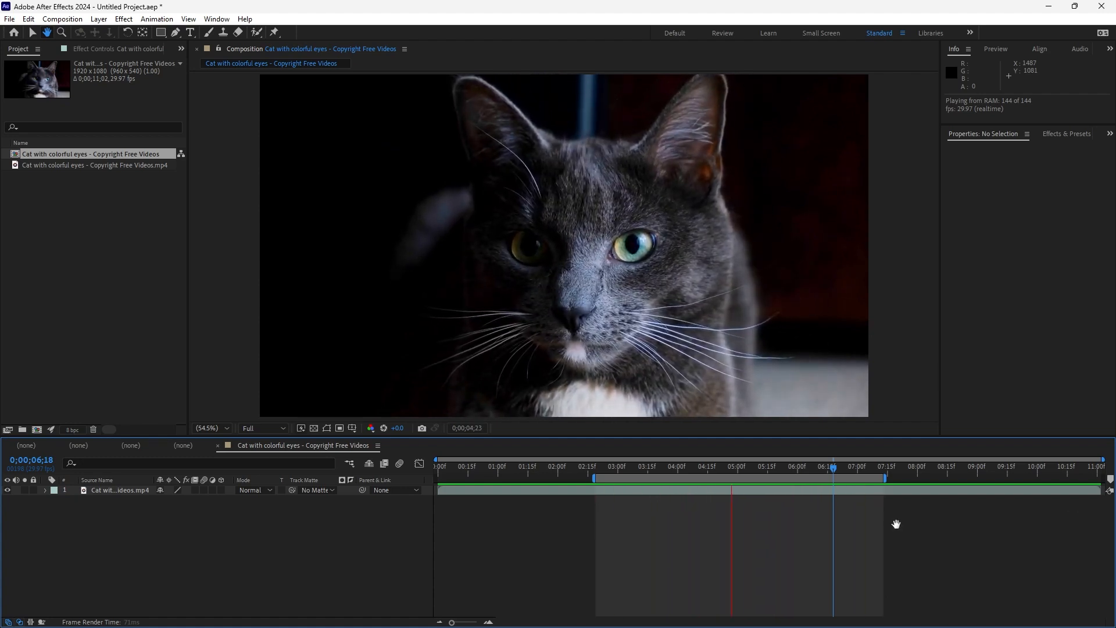
pyautogui.press('space')
# Trim the composition to the work area and preview the trimmed clip
pyautogui.press('v')
pyautogui.rightClick(794, 482)
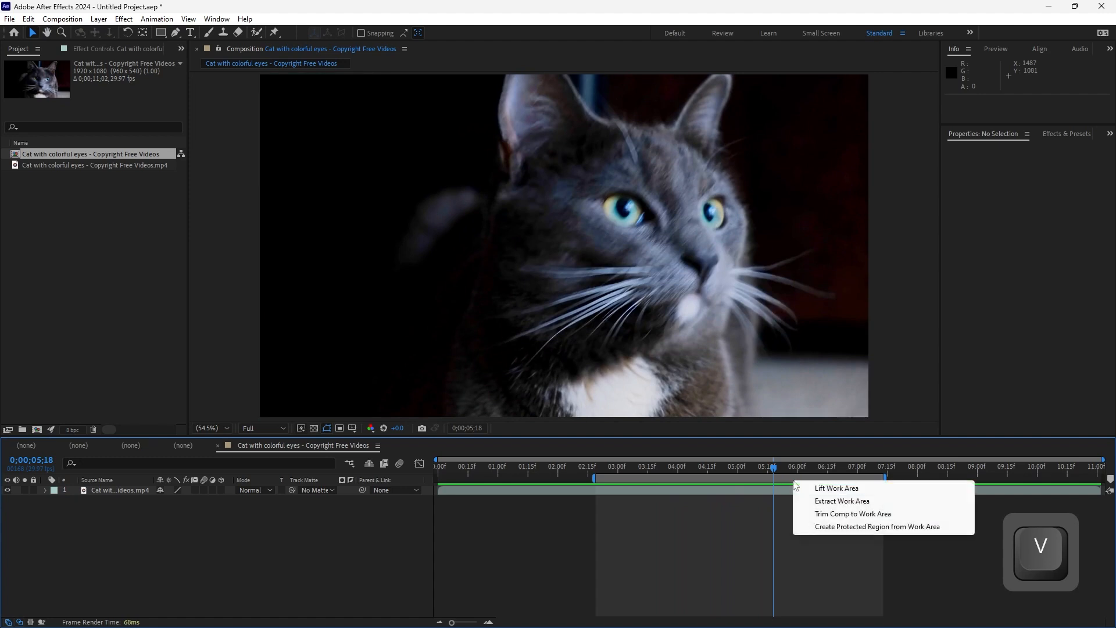
pyautogui.click(853, 514)
pyautogui.press('-')
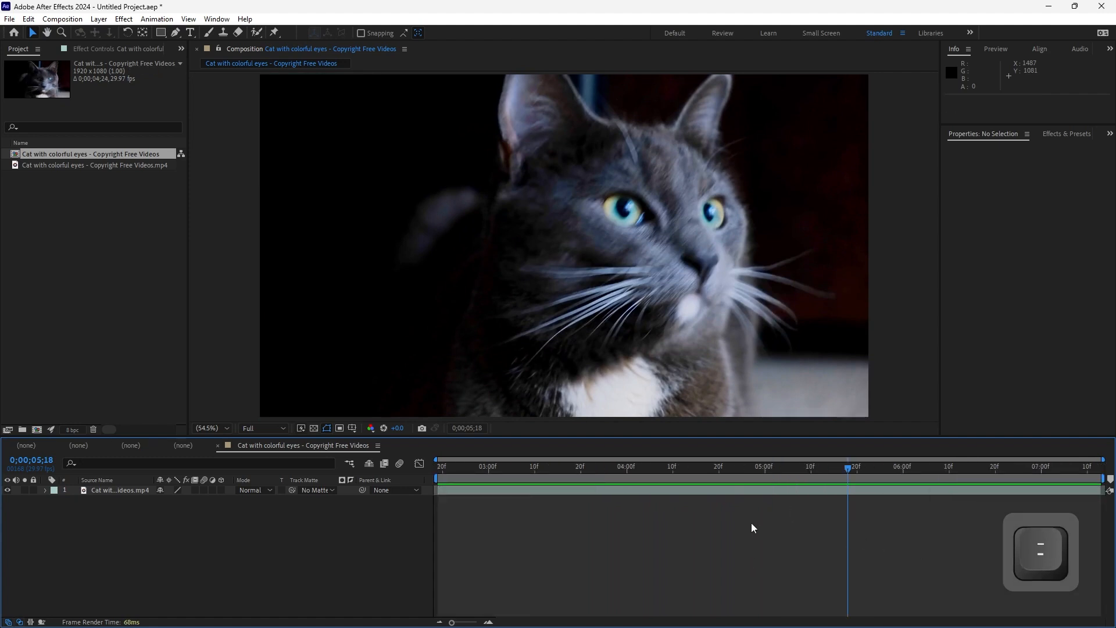
pyautogui.press('KP_0')
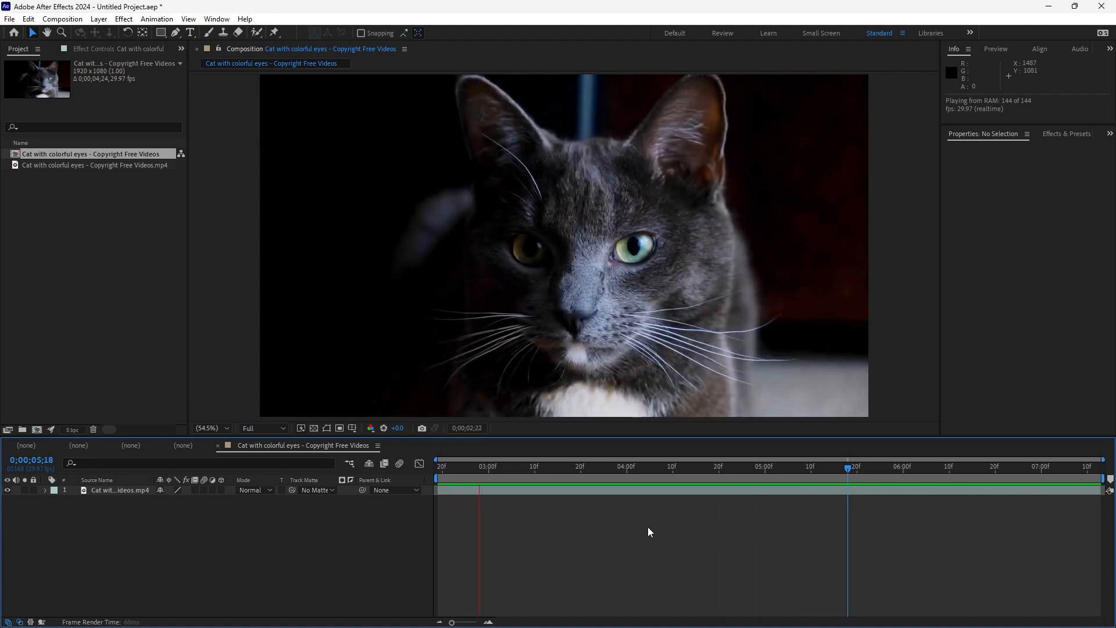
pyautogui.press('space')
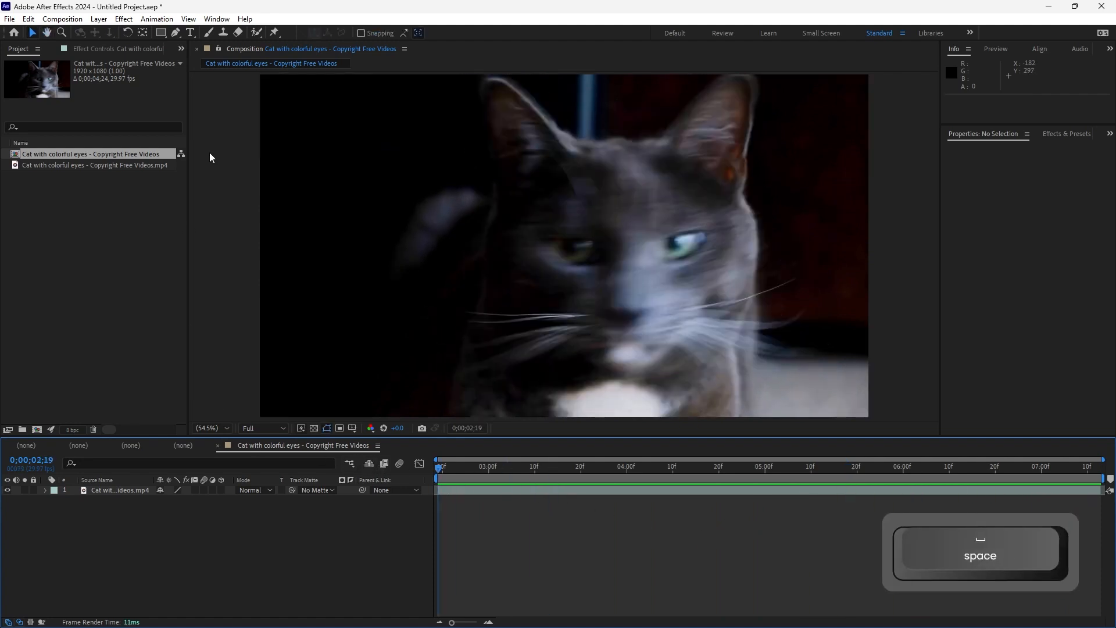
# Apply the Mocha AE effect to the cat footage layer
pyautogui.click(101, 491)
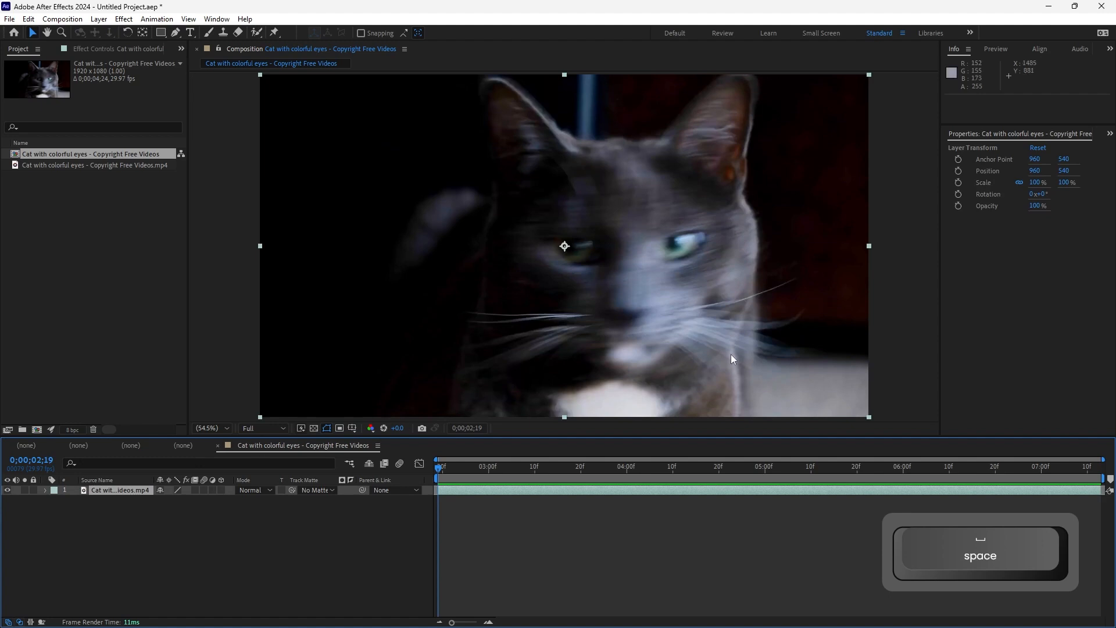
pyautogui.hotkey('ctrl', 'space')
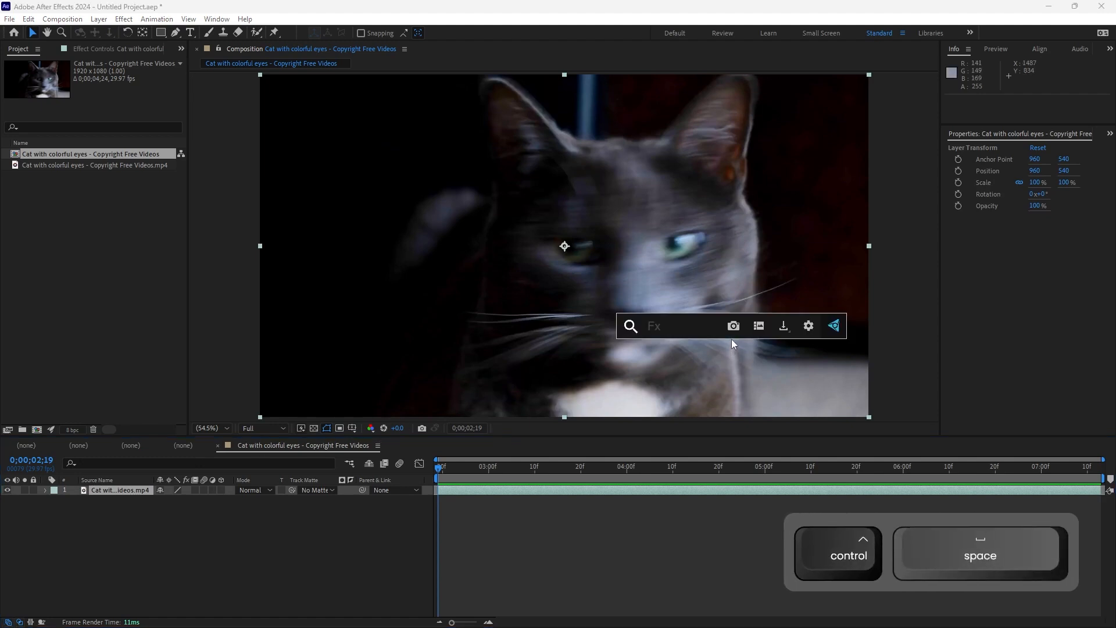
pyautogui.write('mocha')
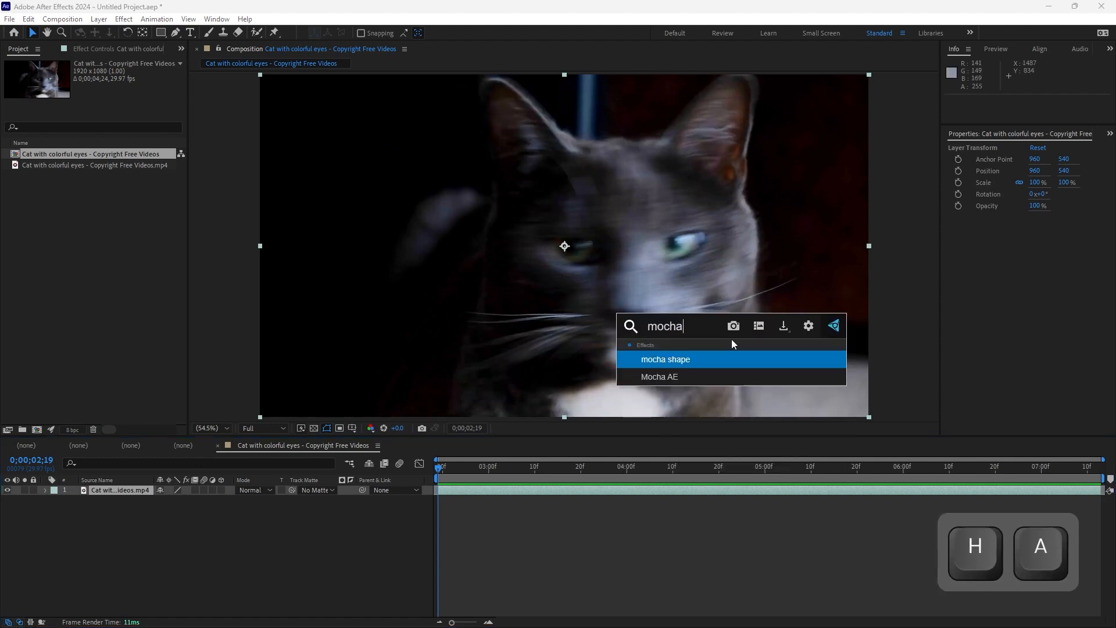
pyautogui.press('Down')
pyautogui.press('Return')
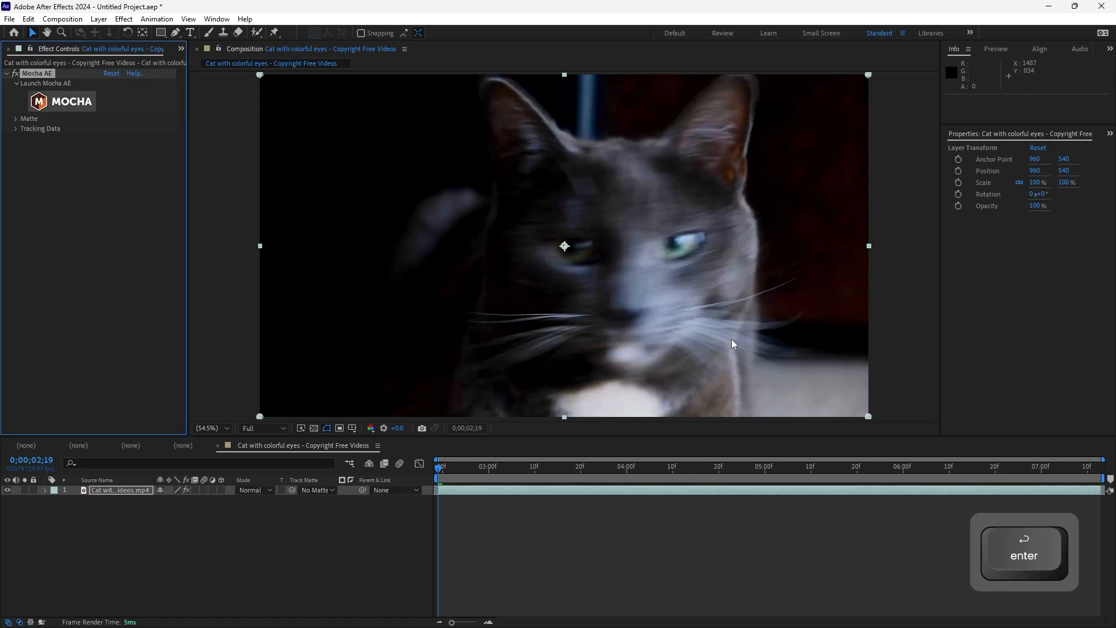
# Open the cat footage in Mocha AE and dismiss the Boris FX message and welcome screen
pyautogui.click(71, 102)
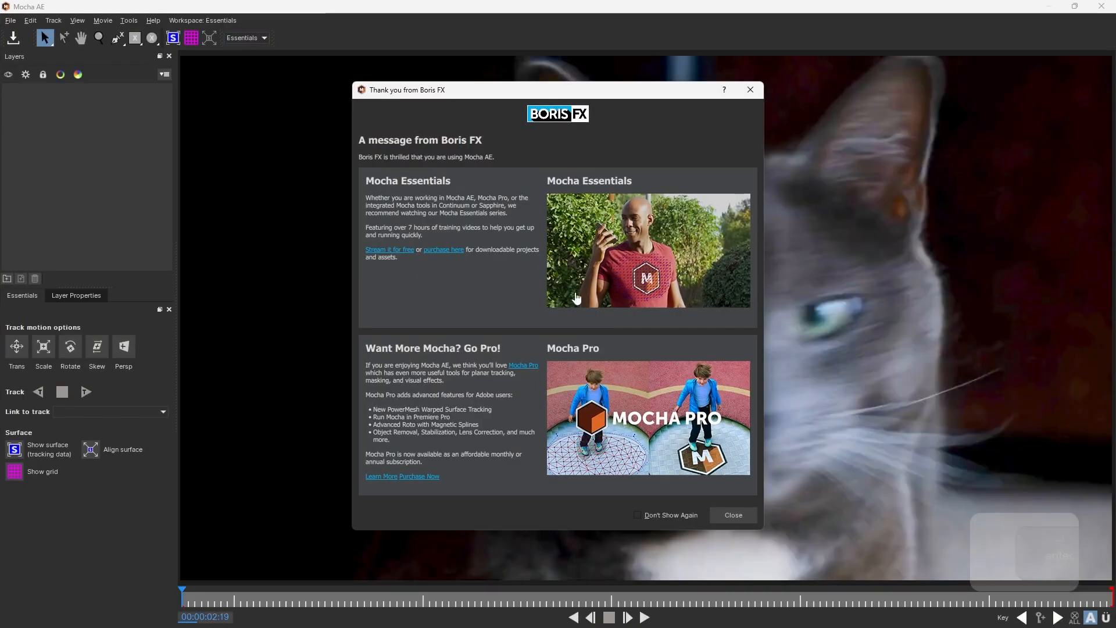
pyautogui.click(749, 90)
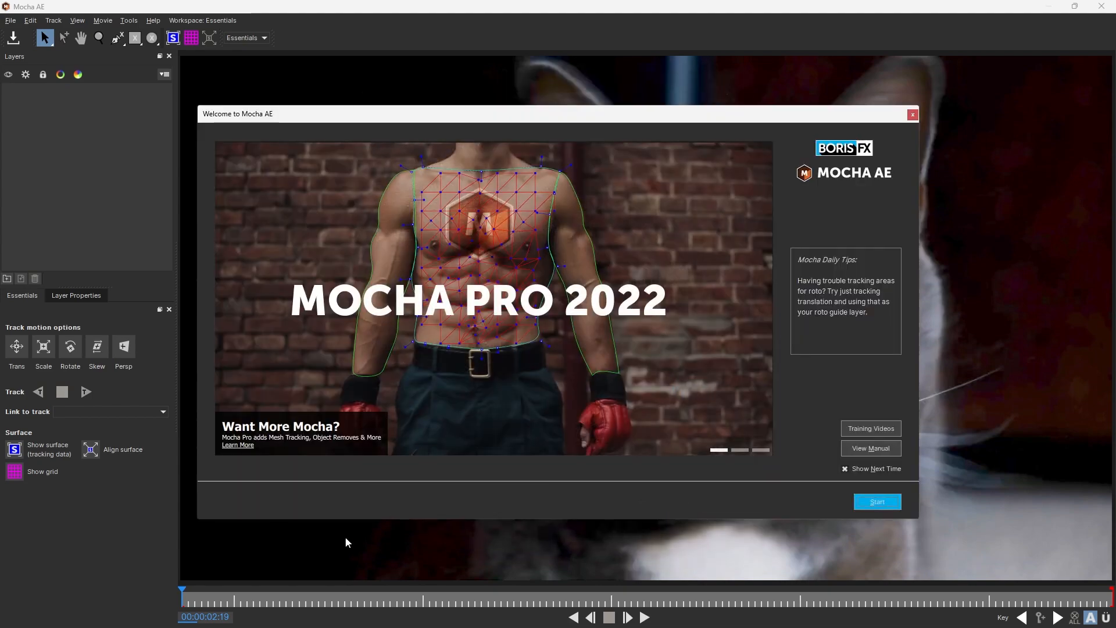
pyautogui.click(868, 504)
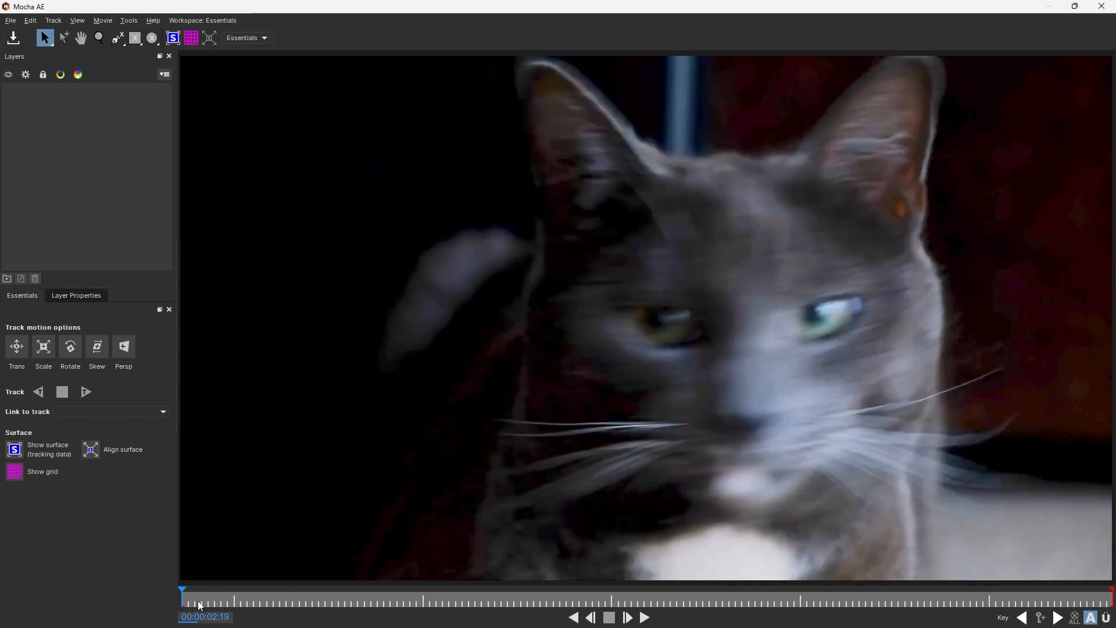
# At 00:00:02:25, draw a four-point X-spline around the cat's darker, shaded eye and track it forward to the end of the clip
pyautogui.moveTo(196, 602); pyautogui.dragTo(216, 589)
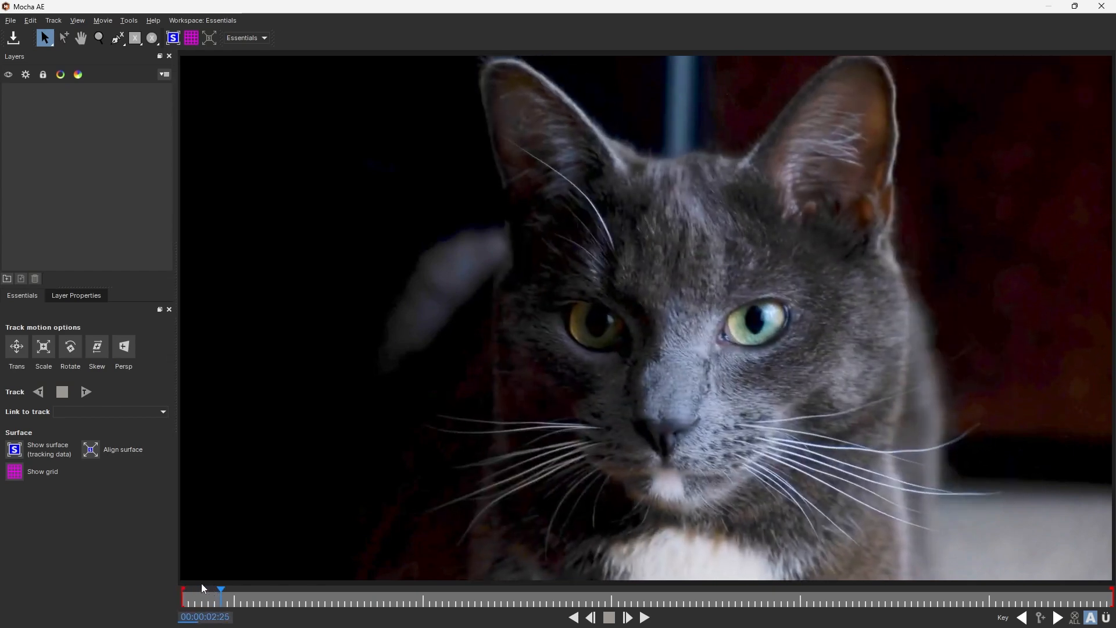
pyautogui.click(118, 39)
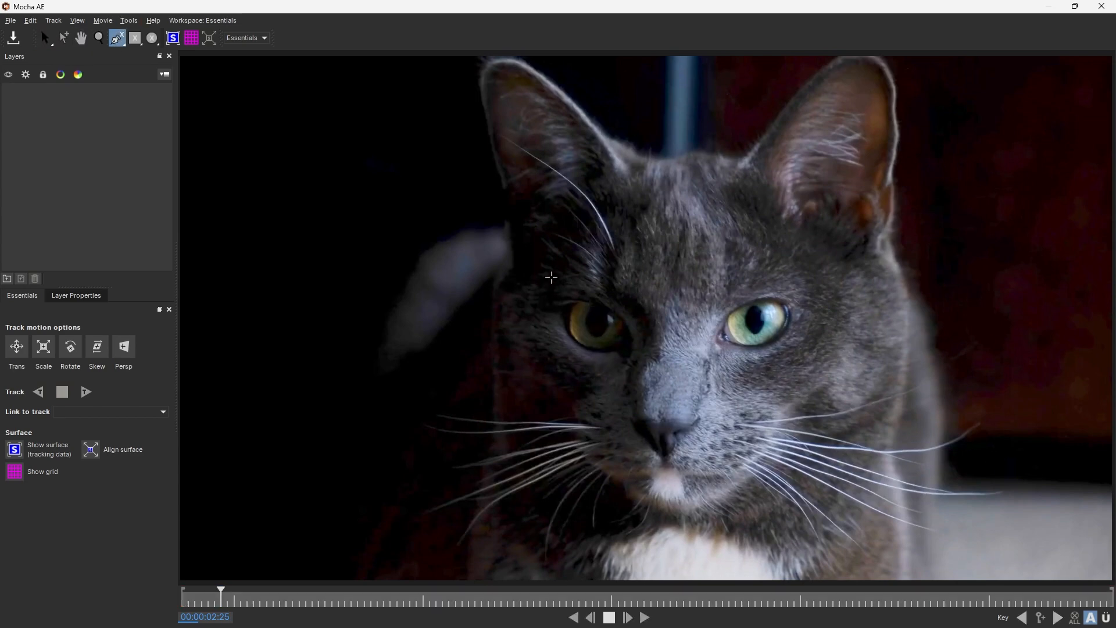
pyautogui.click(551, 278)
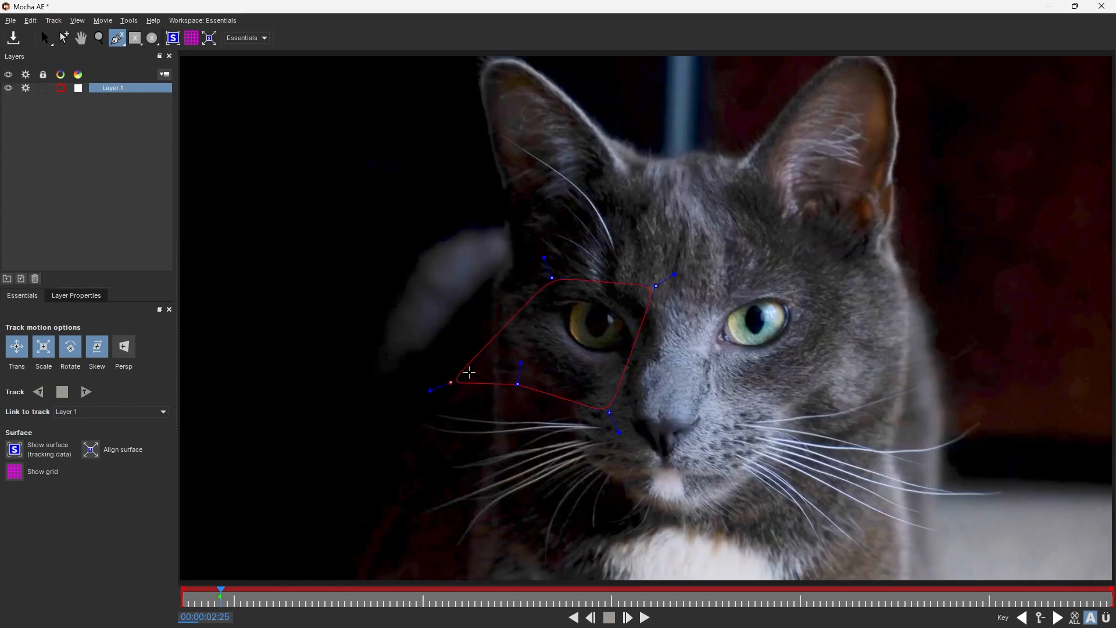
pyautogui.moveTo(451, 383); pyautogui.dragTo(461, 322)
pyautogui.rightClick(482, 327)
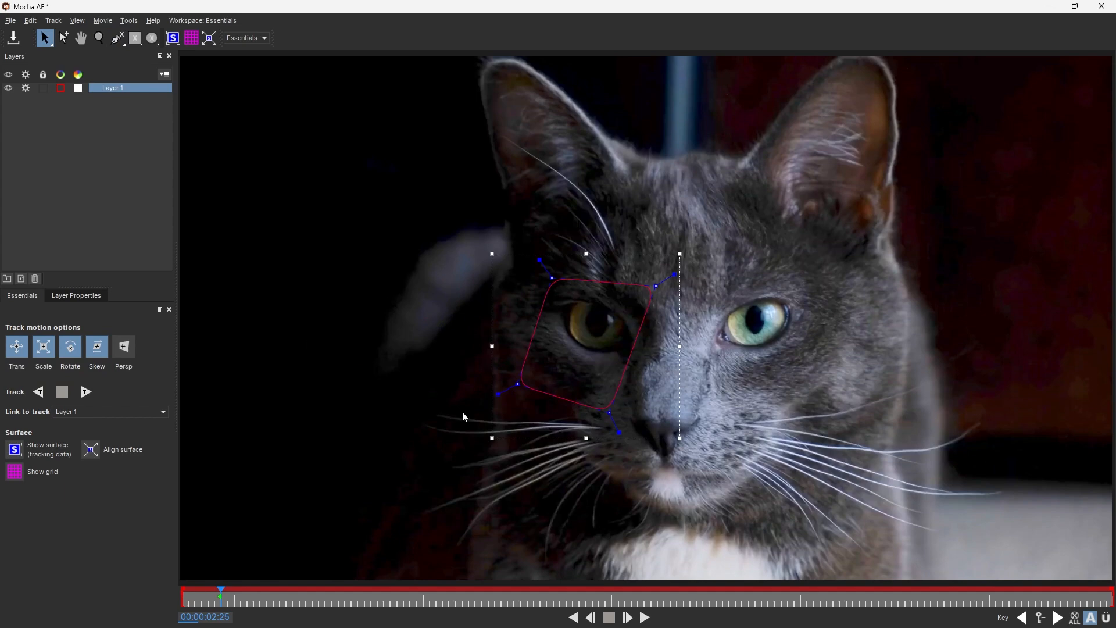
pyautogui.click(85, 392)
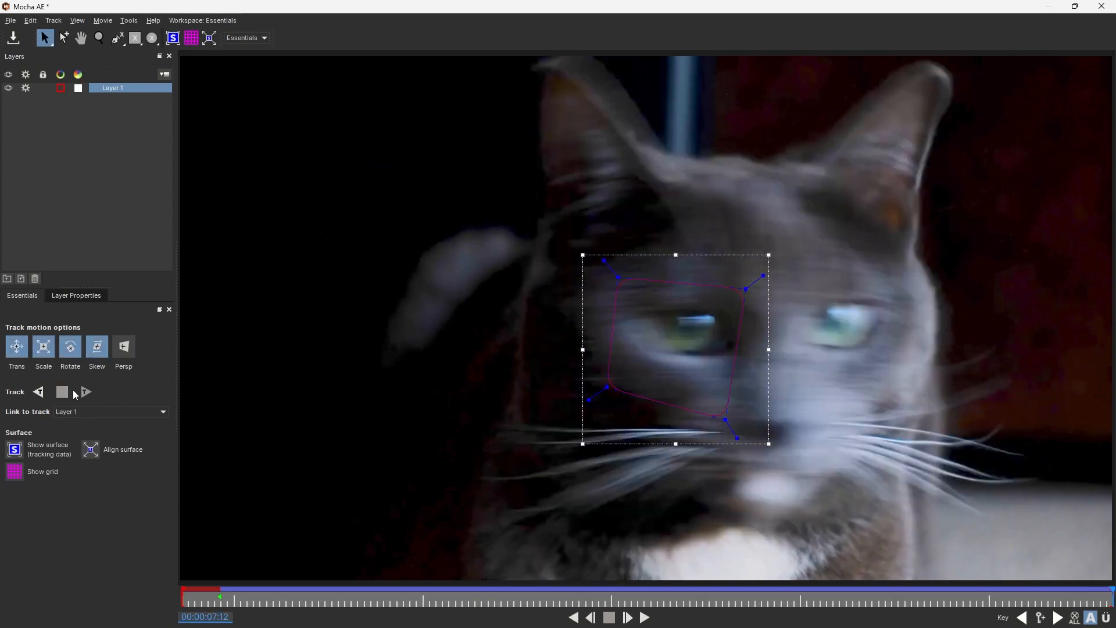
# At the clip's first frame, 00:00:02:19, move the spline onto the cat's darker, shaded eye and track it forward to the end
pyautogui.moveTo(203, 601); pyautogui.dragTo(175, 602)
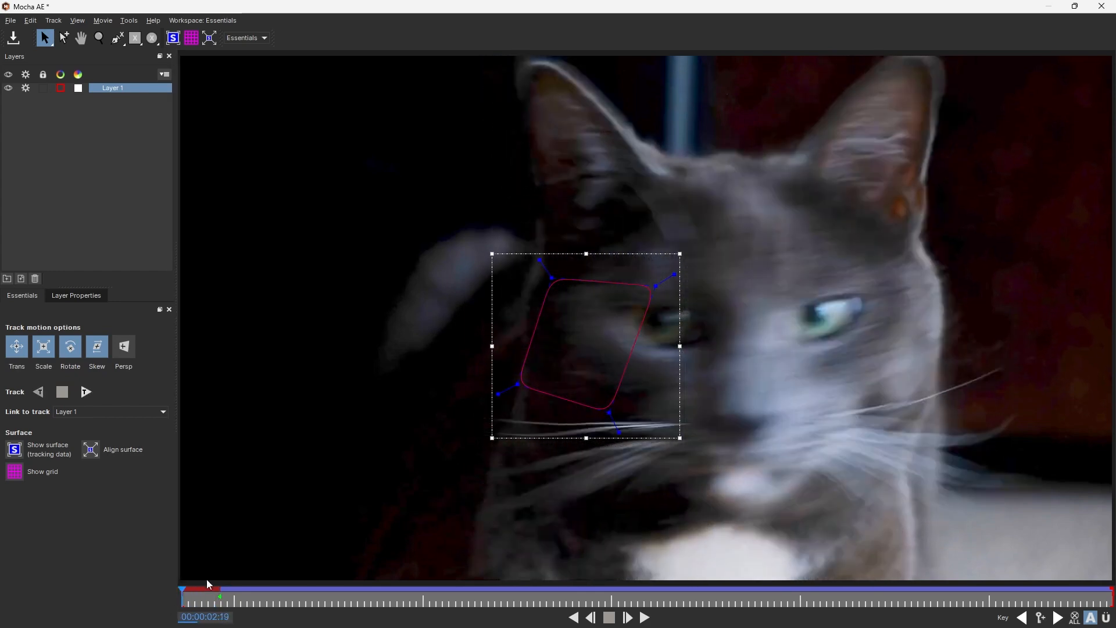
pyautogui.click(627, 368)
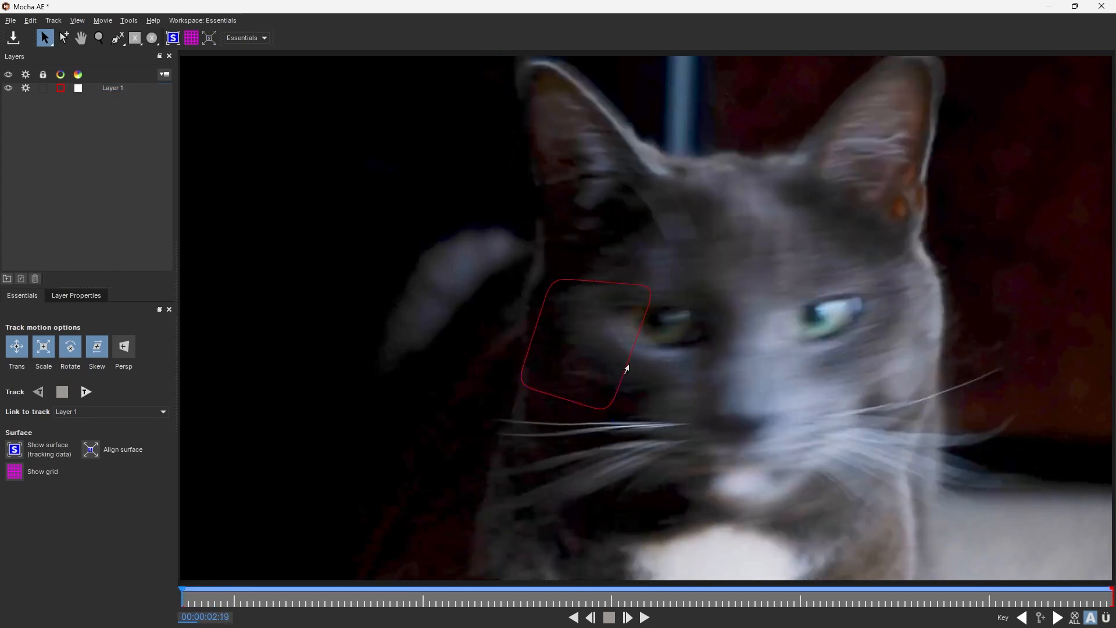
pyautogui.click(598, 410)
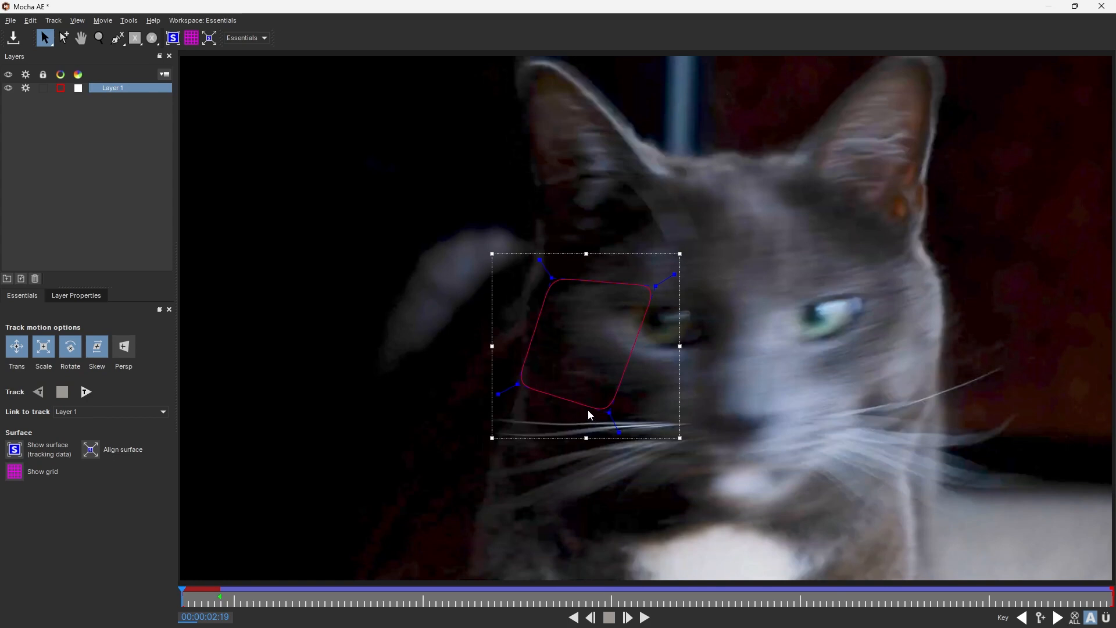
pyautogui.moveTo(553, 436); pyautogui.dragTo(630, 423)
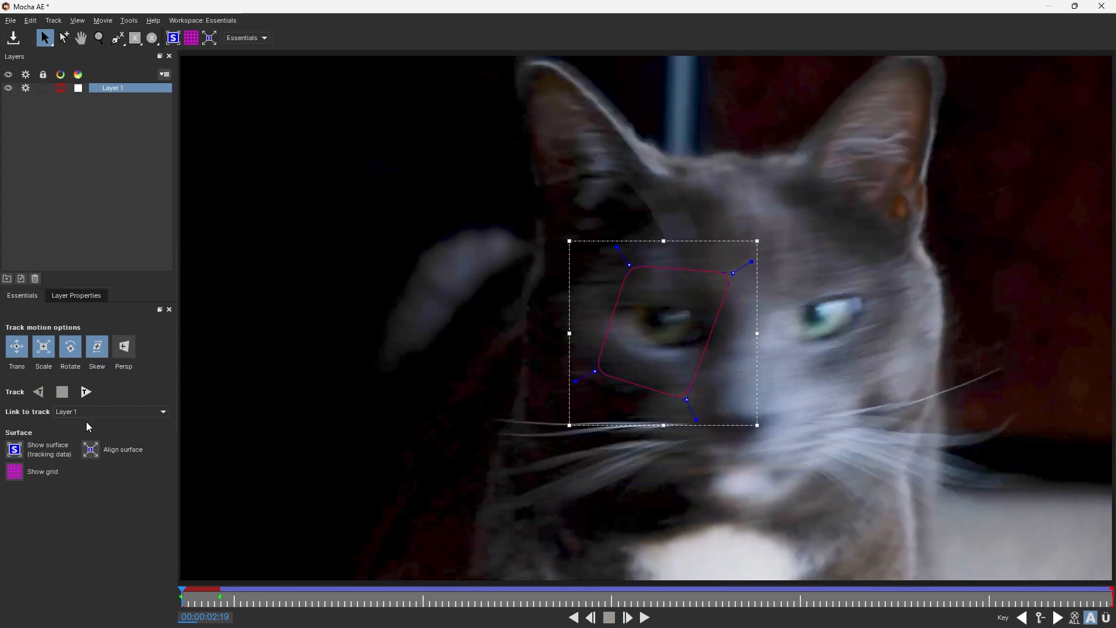
pyautogui.click(85, 393)
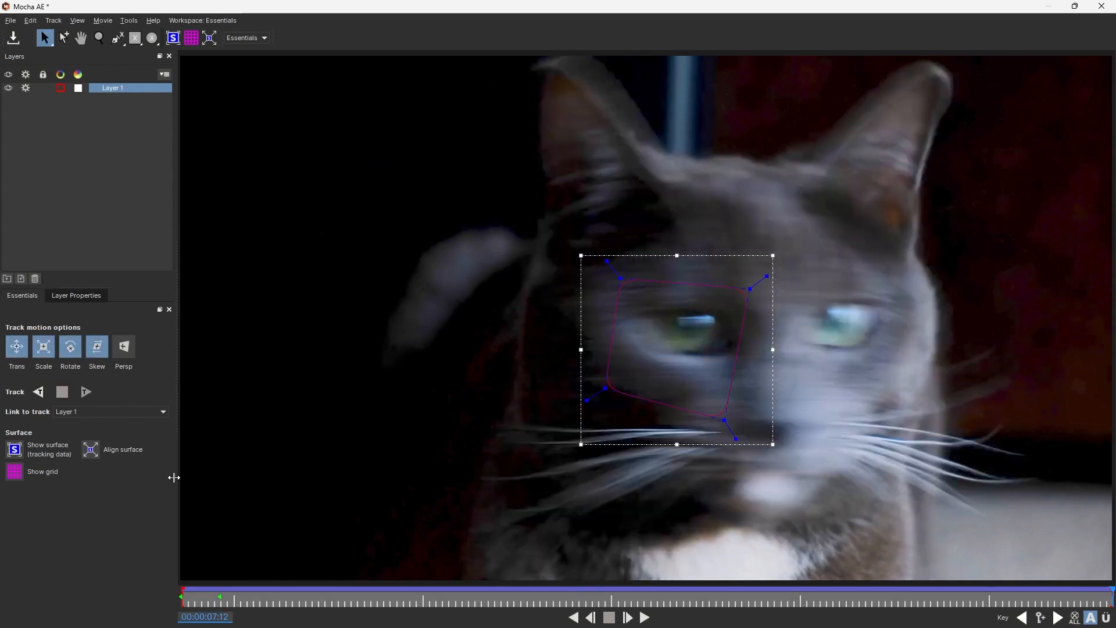
# Rename the tracked eye layer as "Right Tracking" and deselect it
pyautogui.click(121, 105)
pyautogui.doubleClick(118, 87)
pyautogui.write('Right')
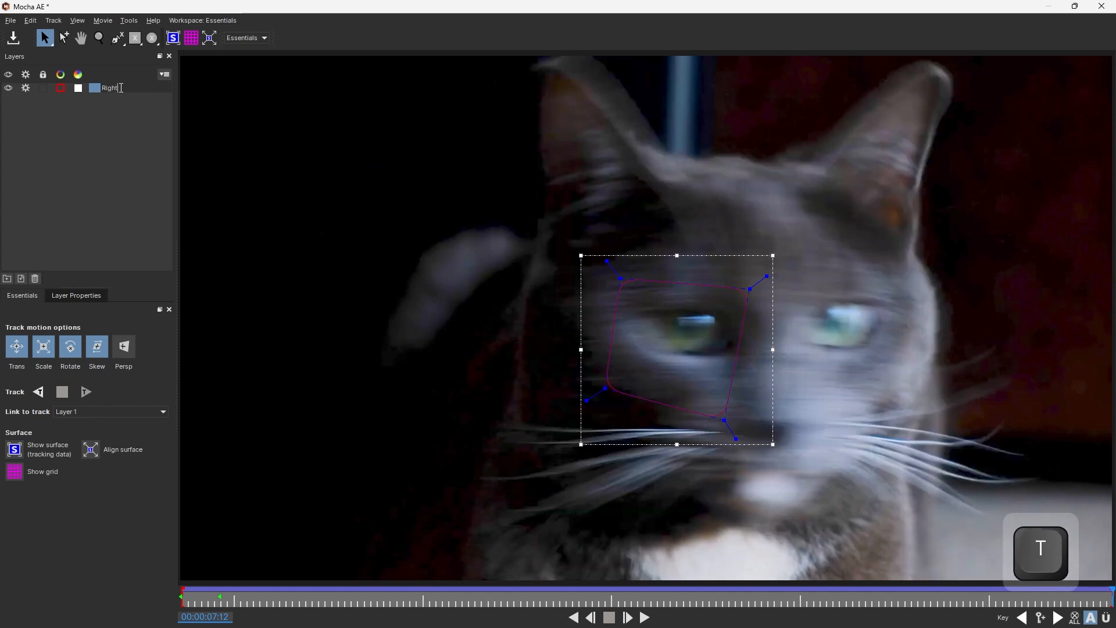
pyautogui.write(' Tracking')
pyautogui.press('Return')
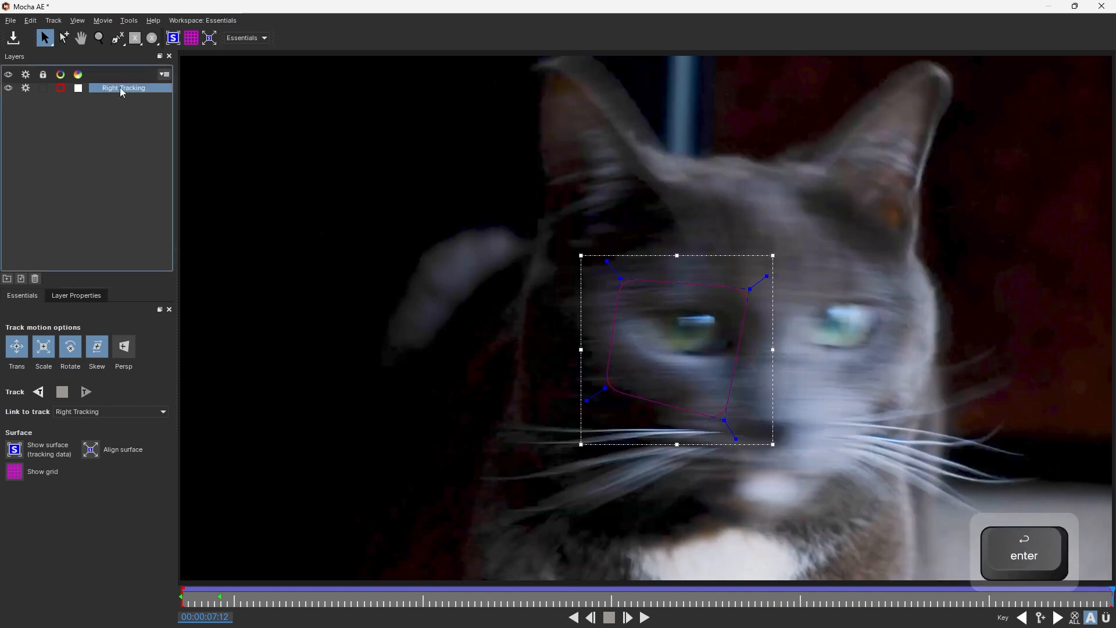
pyautogui.click(72, 159)
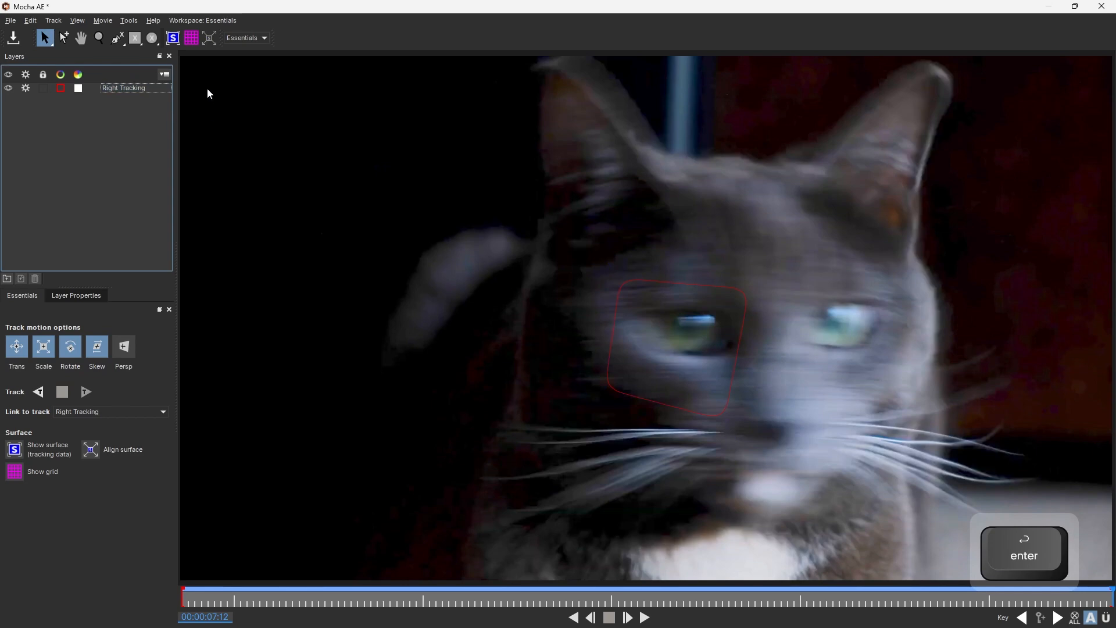
pyautogui.click(118, 37)
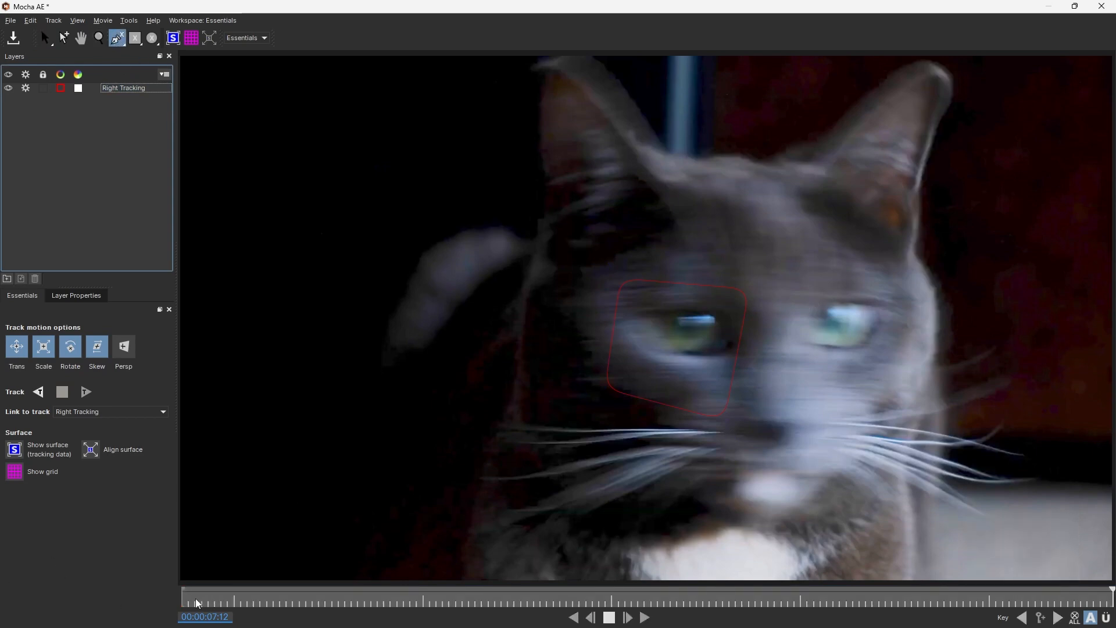
pyautogui.press('Escape')
pyautogui.click(124, 88)
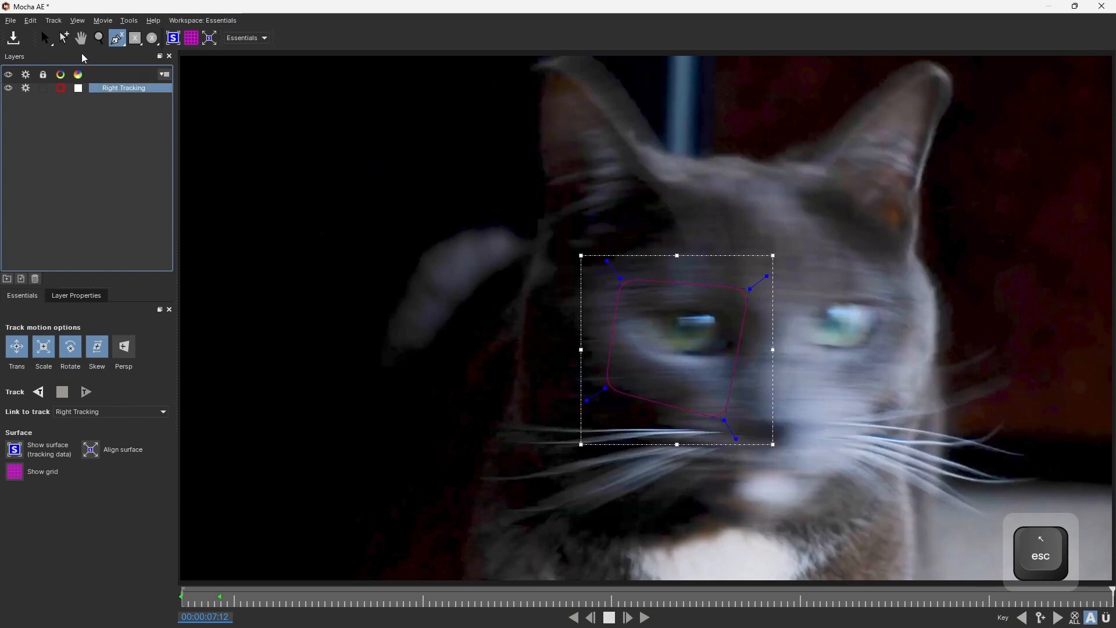
pyautogui.press('s')
# At 00:00:02:25, draw a four-point X-spline around the cat's brighter eye as a separate layer and track it forward
pyautogui.click(260, 601)
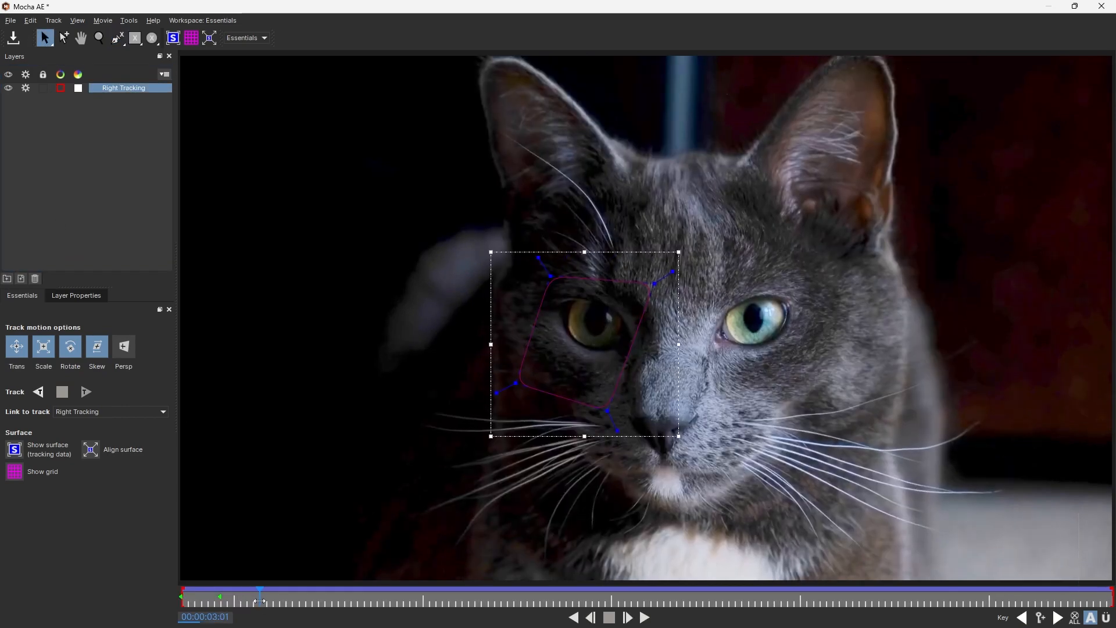
pyautogui.moveTo(260, 601); pyautogui.dragTo(218, 598)
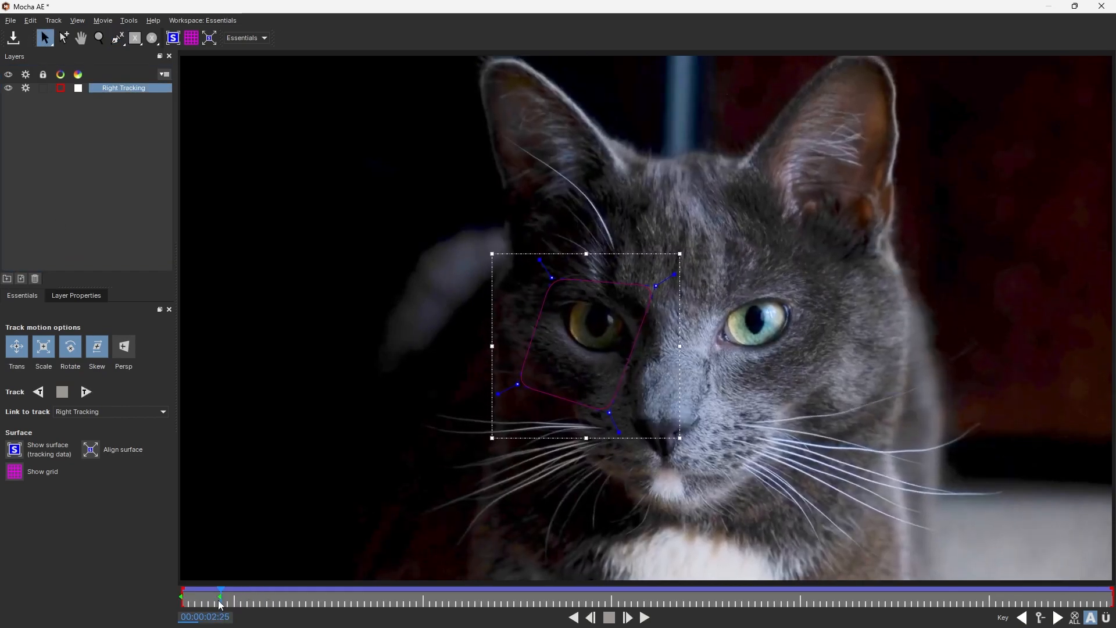
pyautogui.click(144, 204)
pyautogui.click(118, 38)
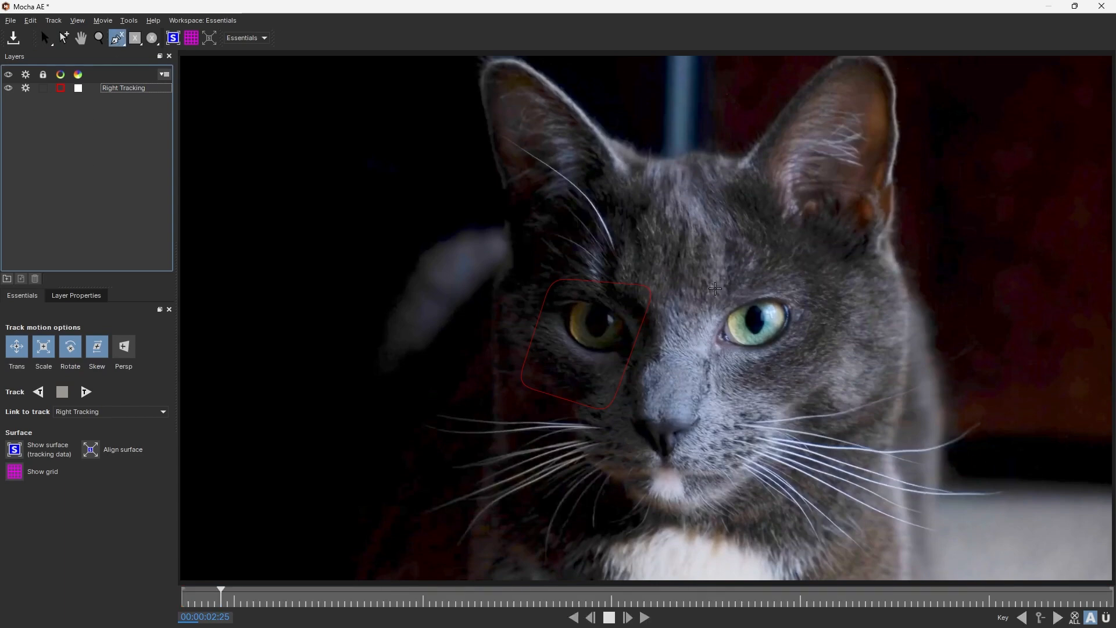
pyautogui.moveTo(702, 292); pyautogui.dragTo(725, 382)
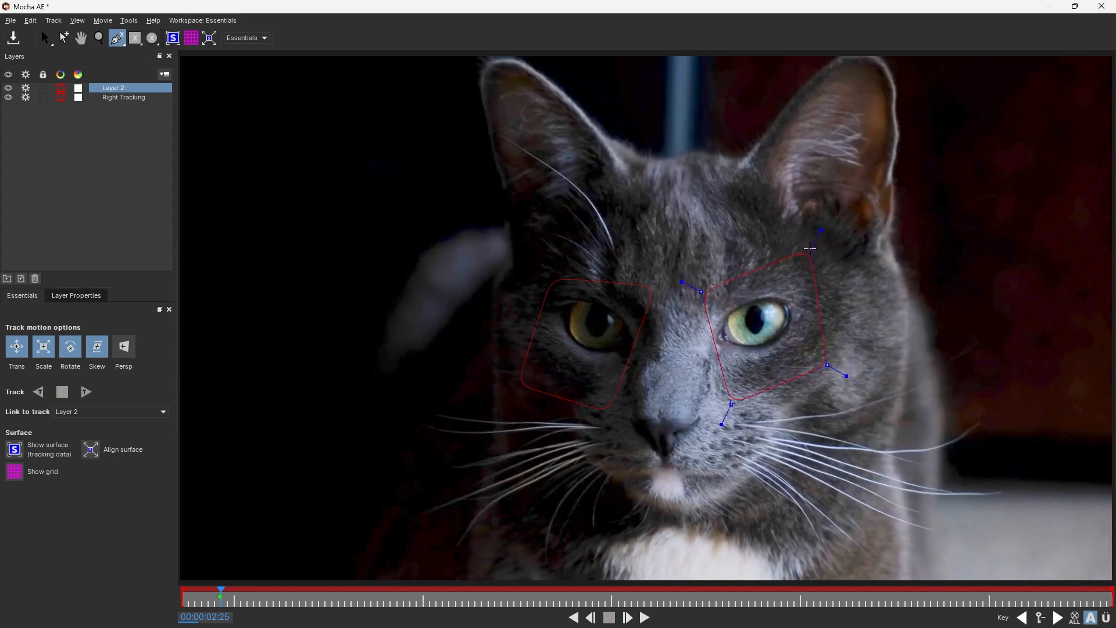
pyautogui.rightClick(757, 234)
pyautogui.press('s')
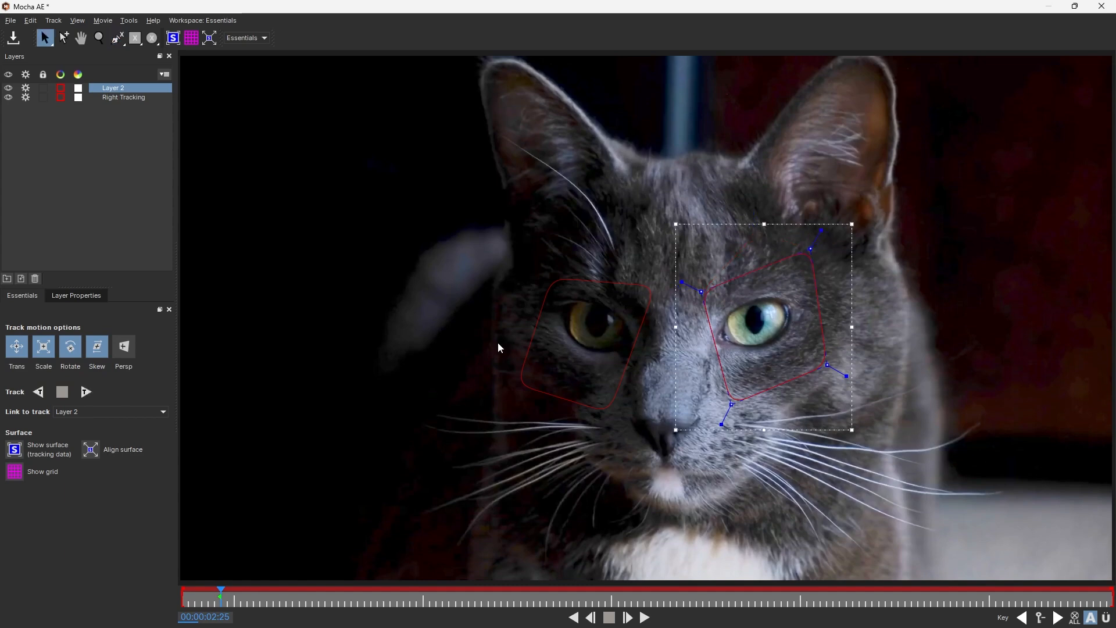
pyautogui.click(92, 395)
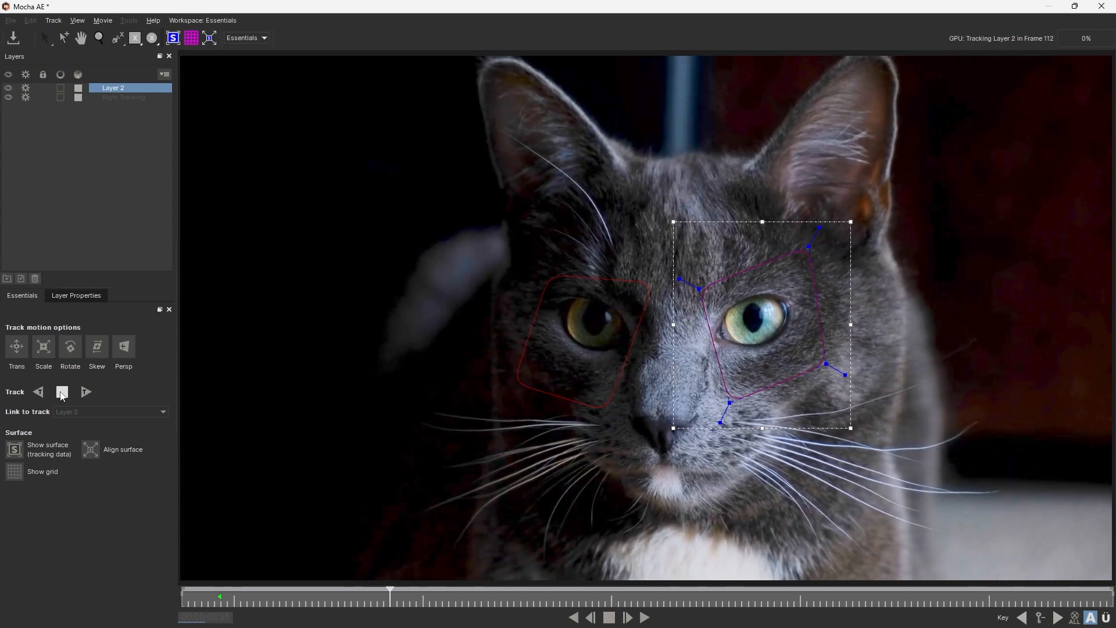
pyautogui.moveTo(632, 623)
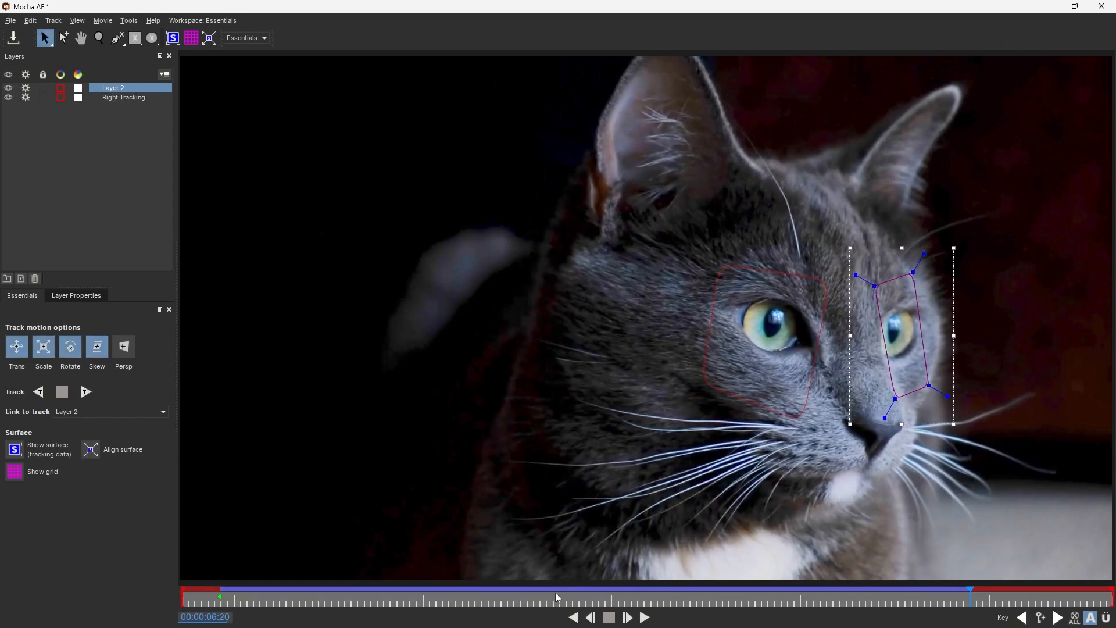
# Add a keyframe to the brighter eye's spline at 00:00:05:02, before the cat turns its head
pyautogui.click(552, 601)
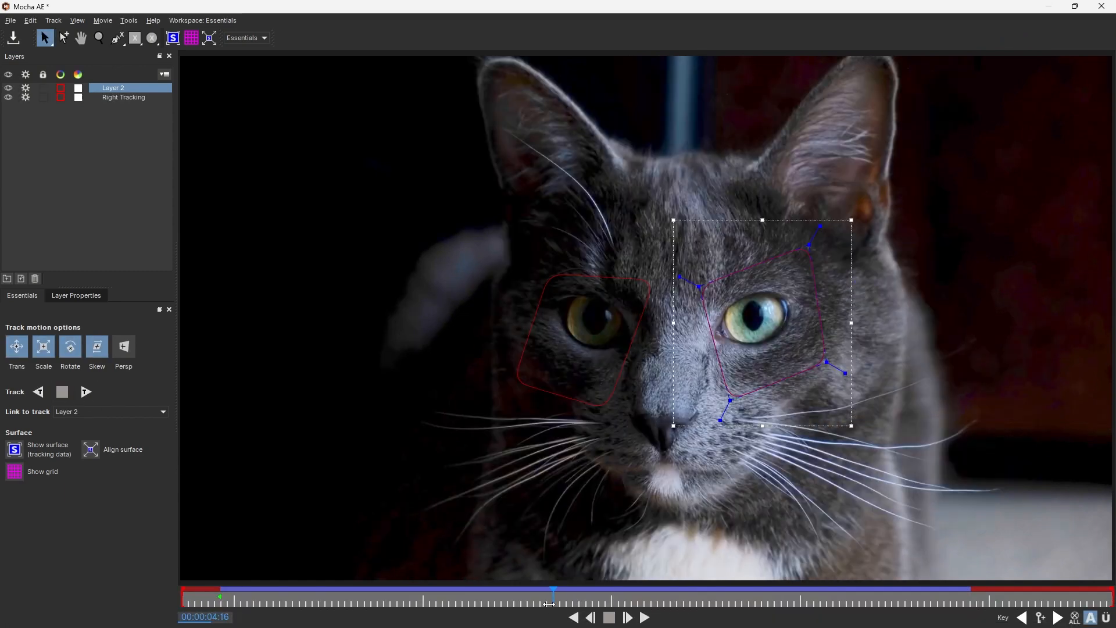
pyautogui.moveTo(549, 603); pyautogui.dragTo(655, 607)
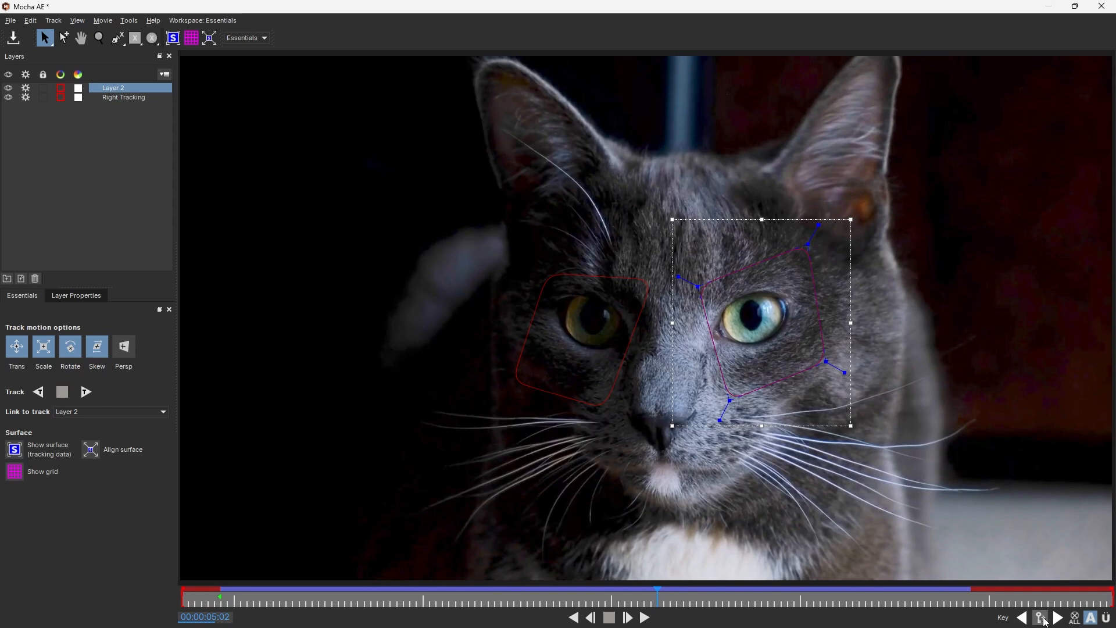
# At 00:00:05:09, reshape the spline's points to fit around the brighter eye and track it forward to the end of the clip
pyautogui.moveTo(658, 597); pyautogui.dragTo(702, 603)
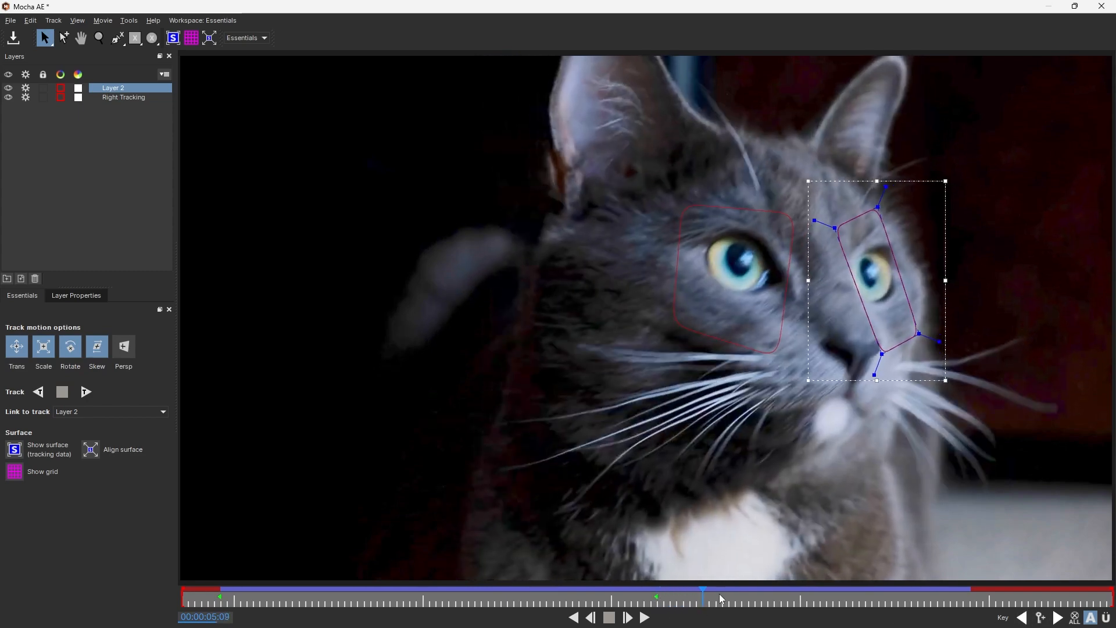
pyautogui.moveTo(919, 333); pyautogui.dragTo(919, 307)
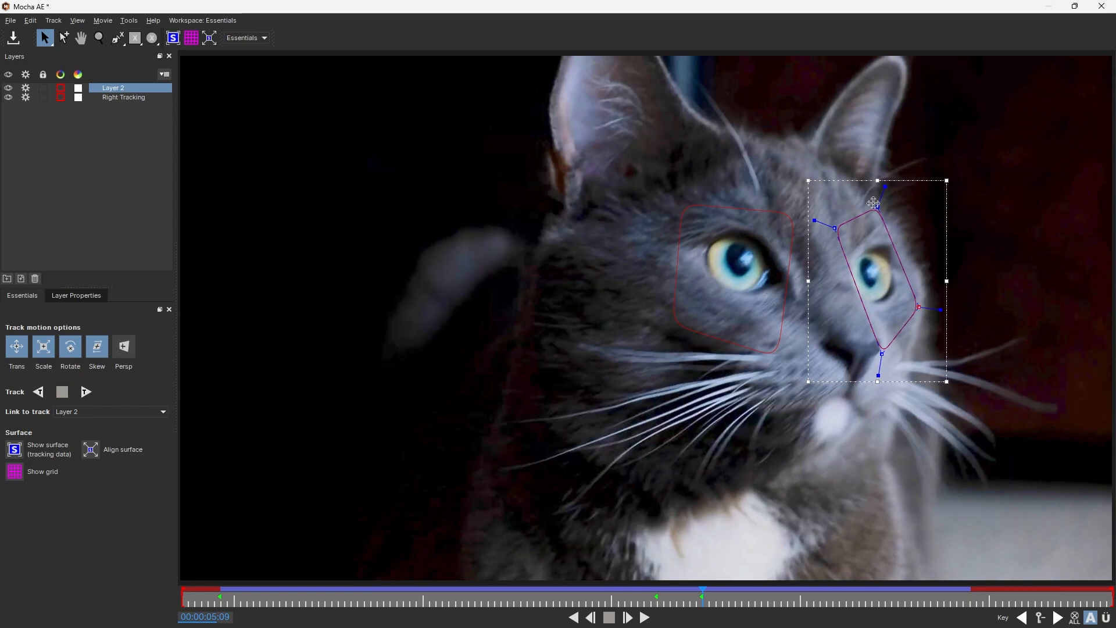
pyautogui.moveTo(877, 207); pyautogui.dragTo(901, 212)
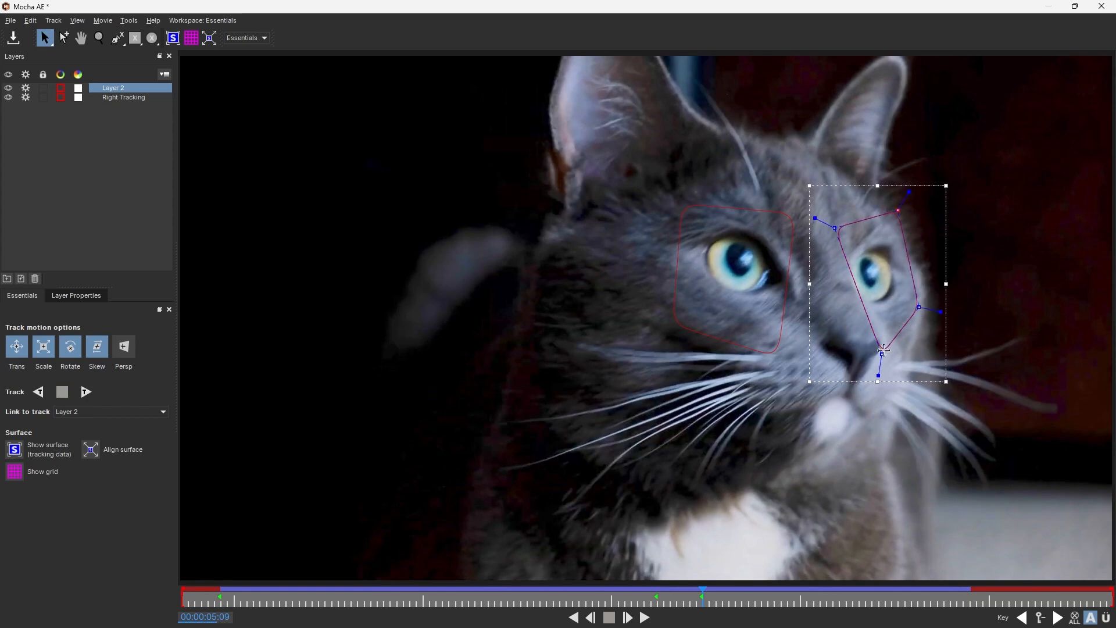
pyautogui.moveTo(883, 349)
pyautogui.mouseDown()
pyautogui.moveTo(872, 326)
pyautogui.moveTo(880, 349)
pyautogui.mouseUp()
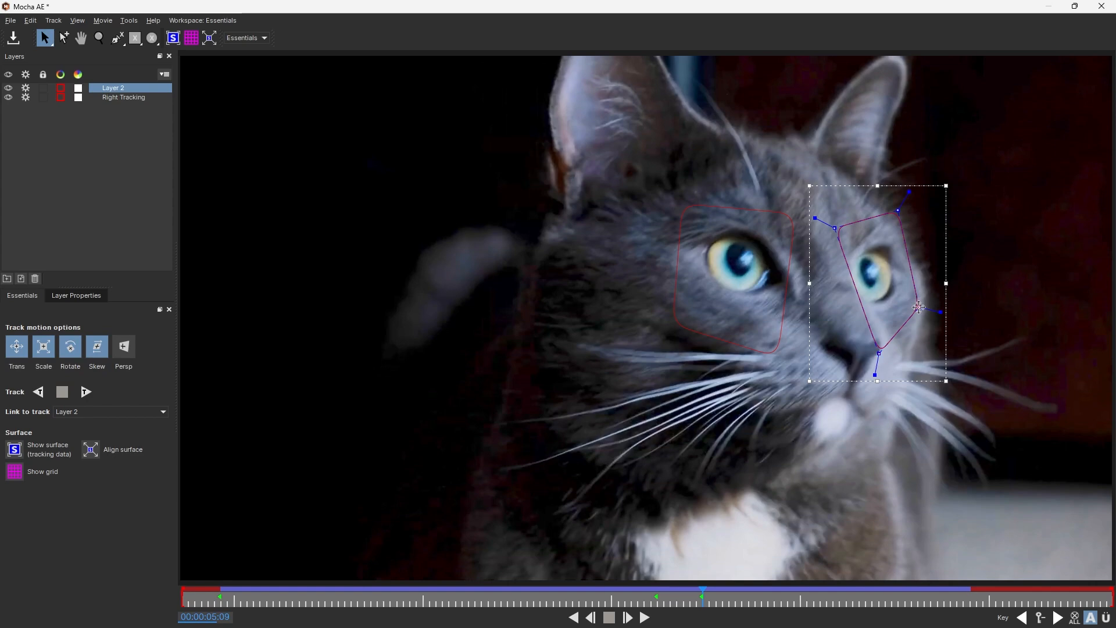
pyautogui.moveTo(919, 307); pyautogui.dragTo(922, 307)
pyautogui.moveTo(647, 600); pyautogui.dragTo(700, 602)
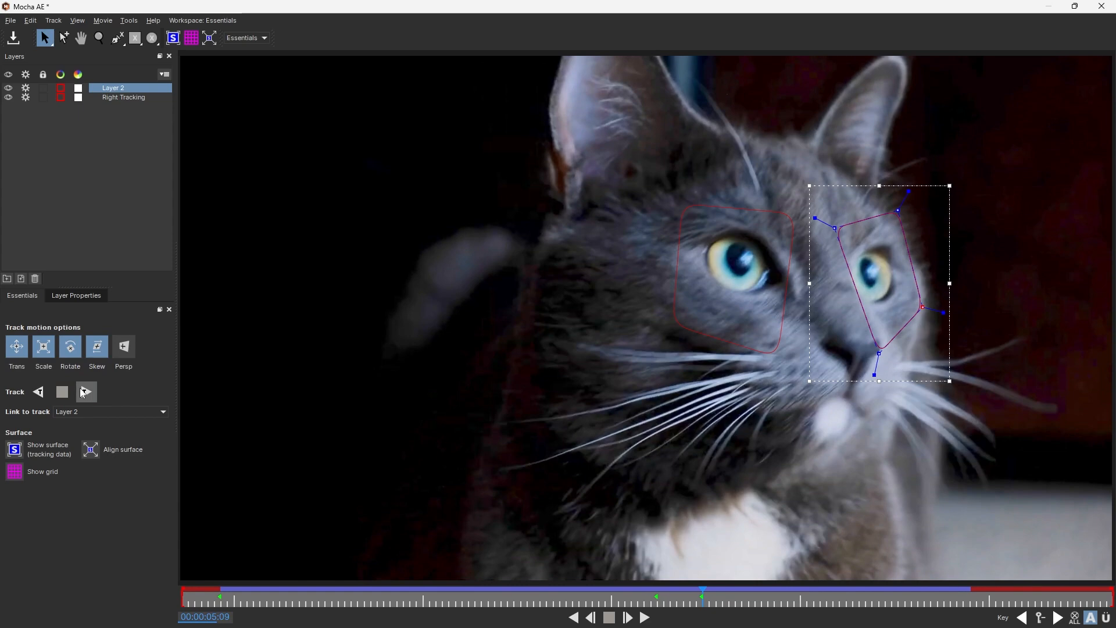
pyautogui.click(83, 393)
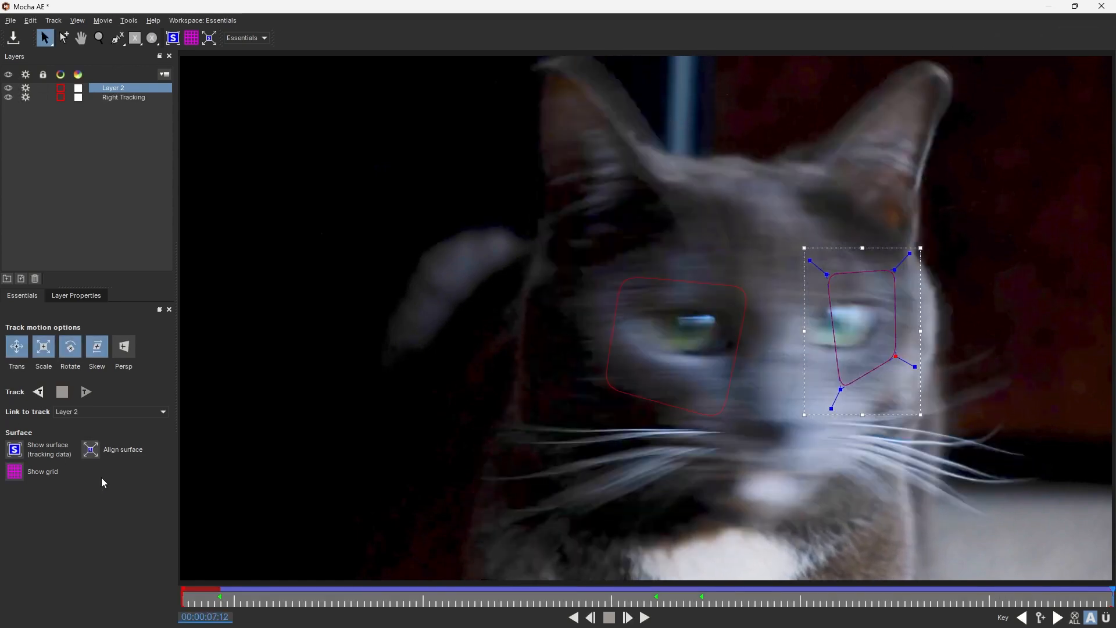
# At 00:00:02:19, move and reshape the spline around the brighter eye, and track it forward through the clip's untracked opening frames
pyautogui.click(227, 604)
pyautogui.moveTo(221, 605); pyautogui.dragTo(177, 605)
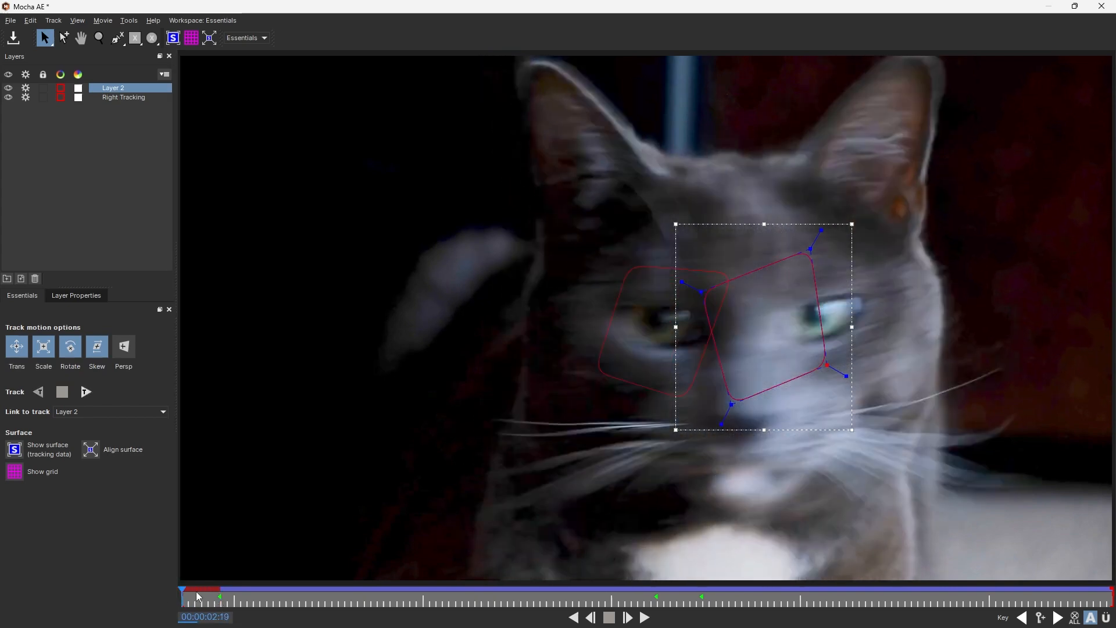
pyautogui.moveTo(730, 433); pyautogui.dragTo(795, 422)
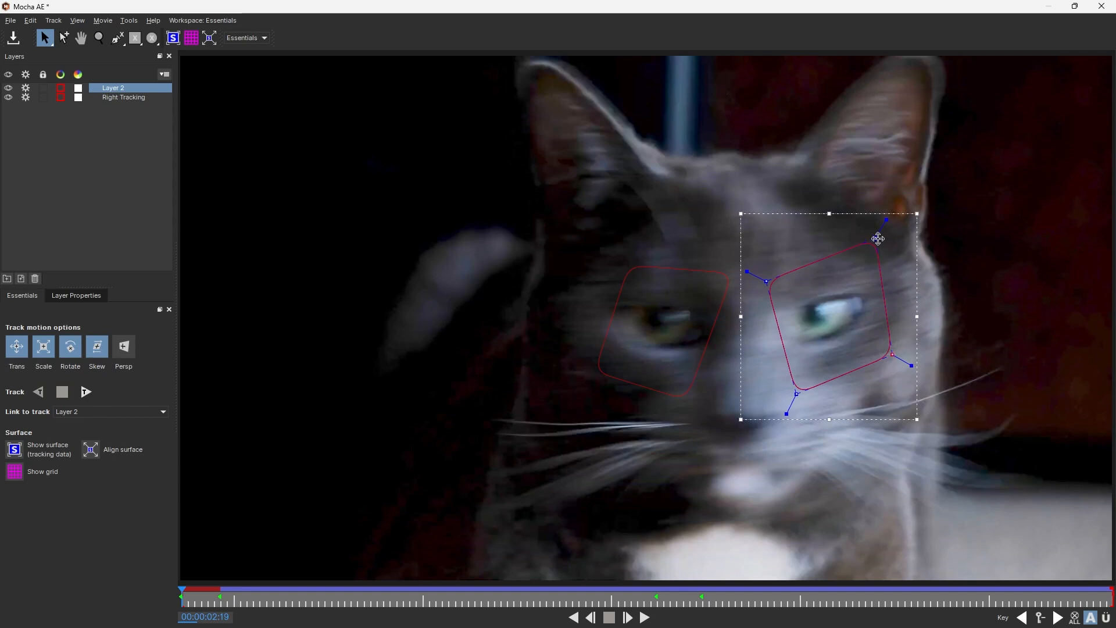
pyautogui.moveTo(878, 239); pyautogui.dragTo(866, 258)
pyautogui.moveTo(892, 357); pyautogui.dragTo(903, 335)
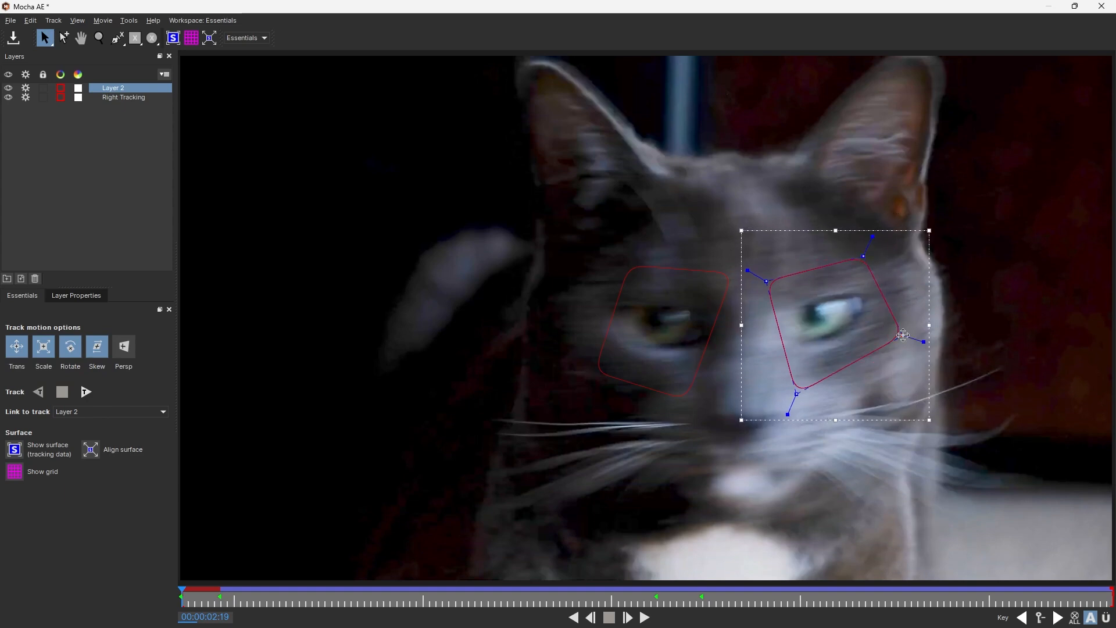
pyautogui.moveTo(796, 389); pyautogui.dragTo(795, 385)
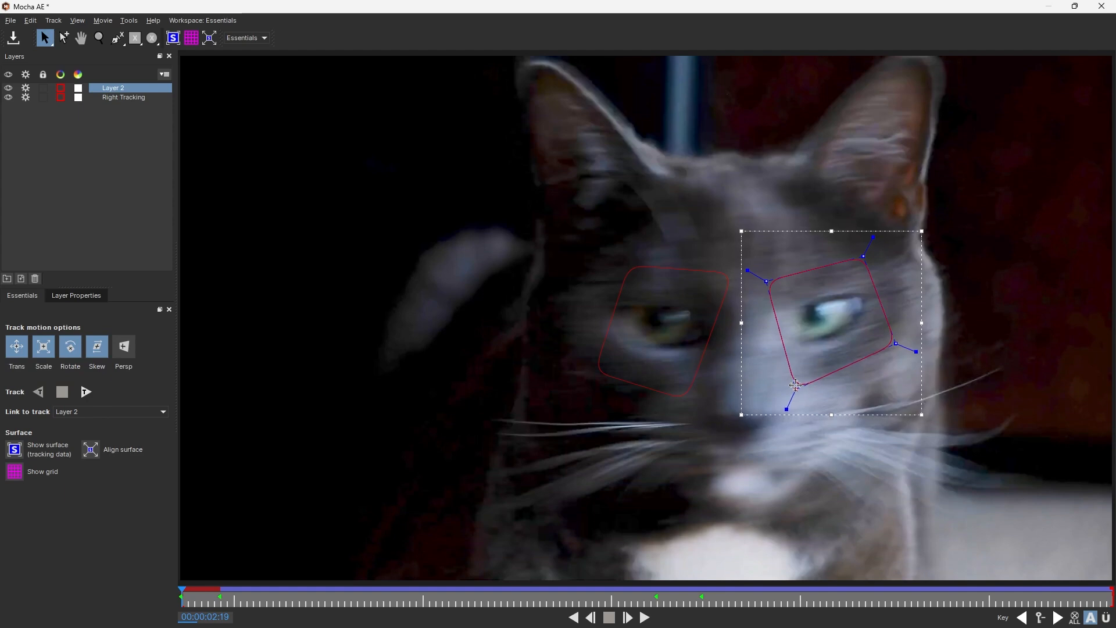
pyautogui.moveTo(766, 282); pyautogui.dragTo(769, 280)
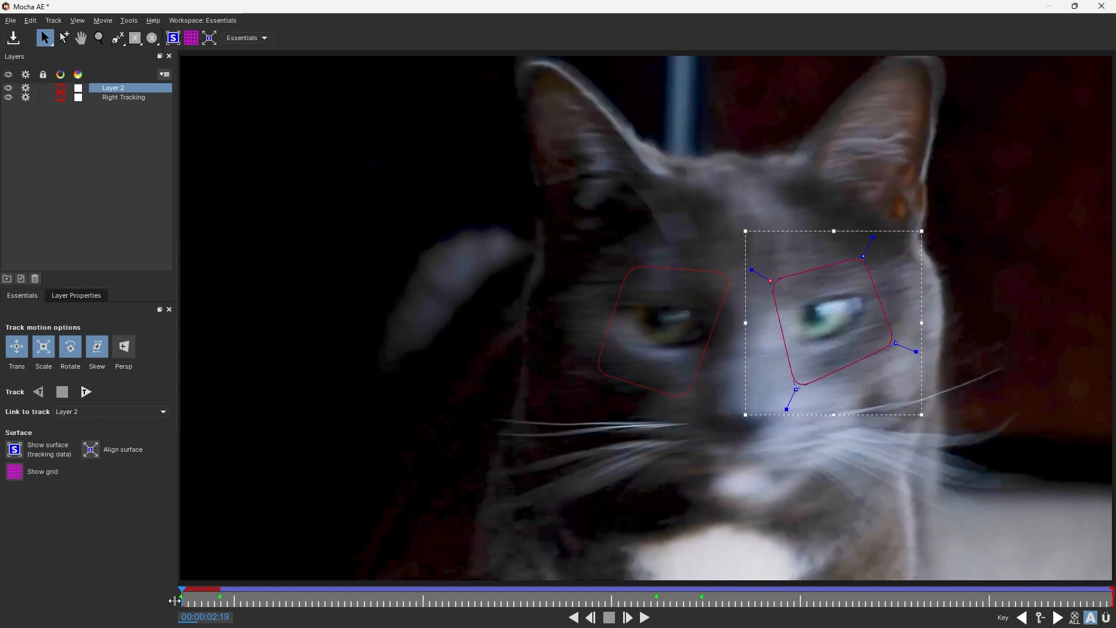
pyautogui.click(87, 391)
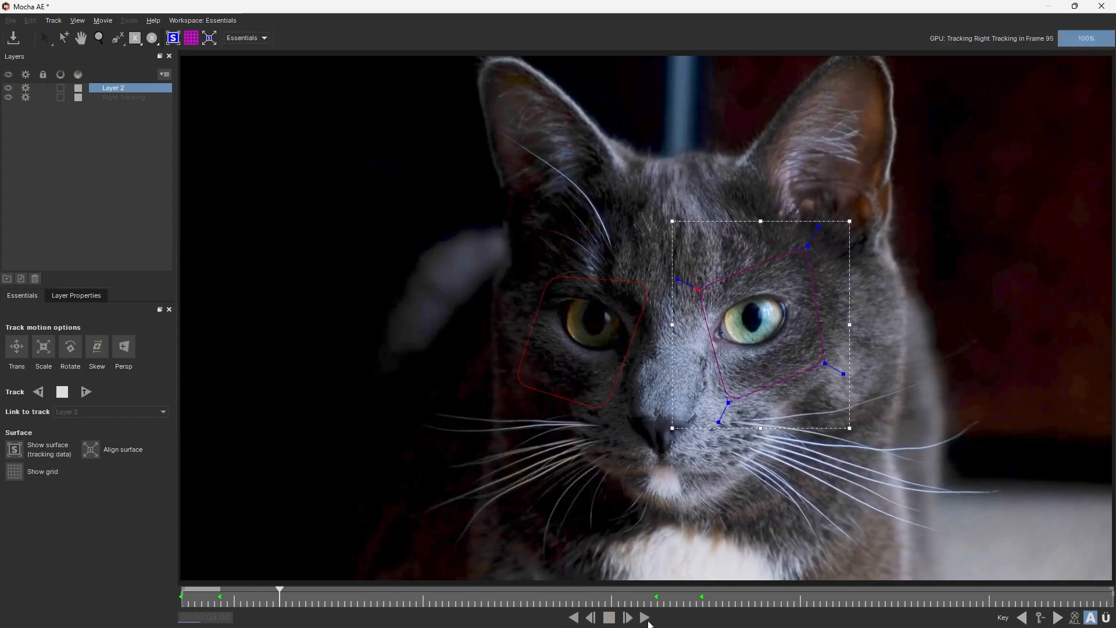
# Play the clip from its first frame to check how both splines follow the eyes
pyautogui.moveTo(248, 581); pyautogui.dragTo(107, 592)
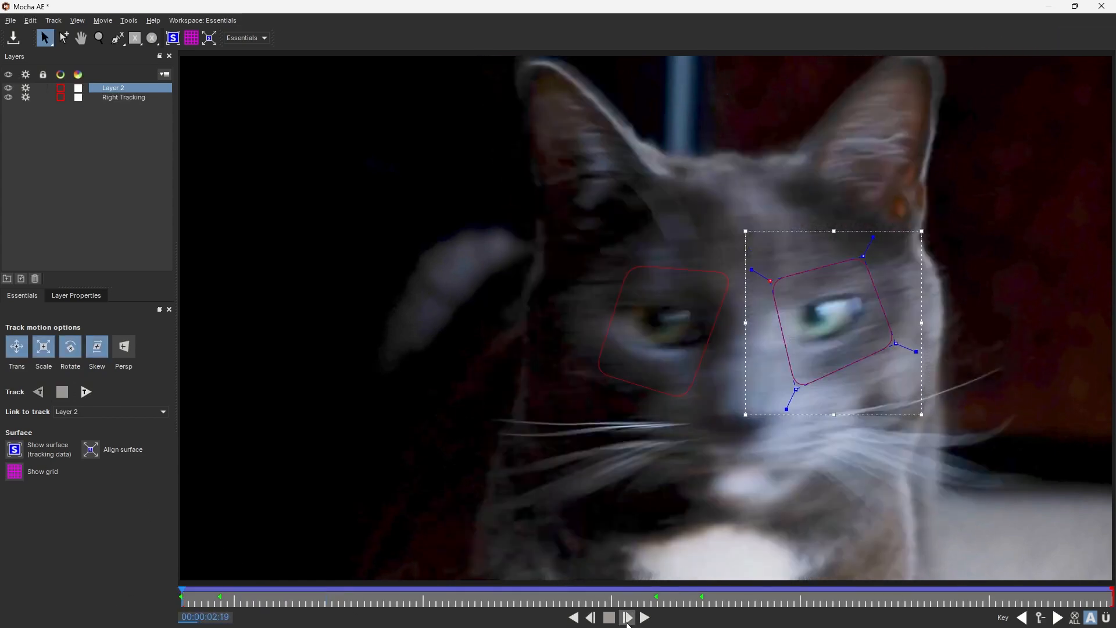
pyautogui.click(644, 619)
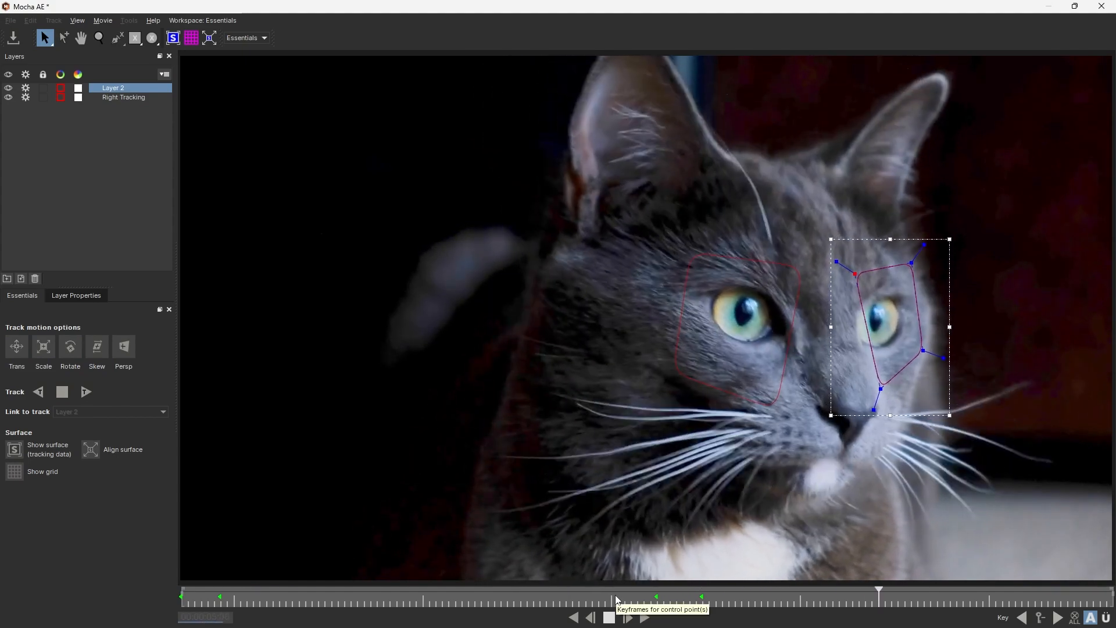
pyautogui.click(608, 617)
# Refit the brighter eye's spline with keyframes at 00:00:05:18 and 00:00:05:25, and track it forward from 00:00:05:18 to the clip's end
pyautogui.moveTo(897, 599); pyautogui.dragTo(755, 610)
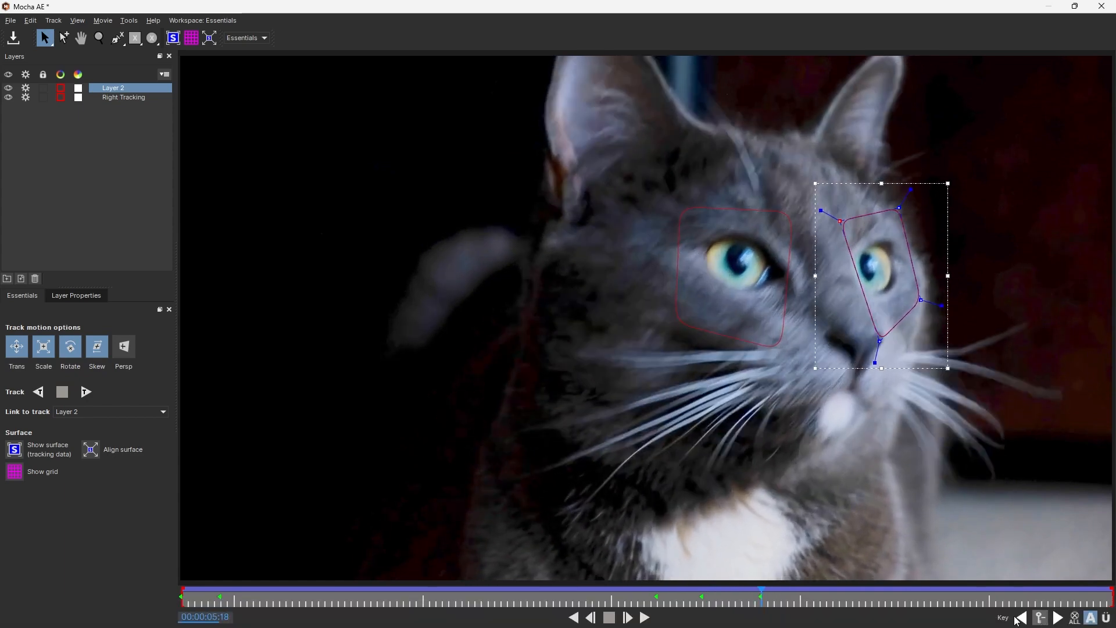
pyautogui.moveTo(763, 597); pyautogui.dragTo(808, 600)
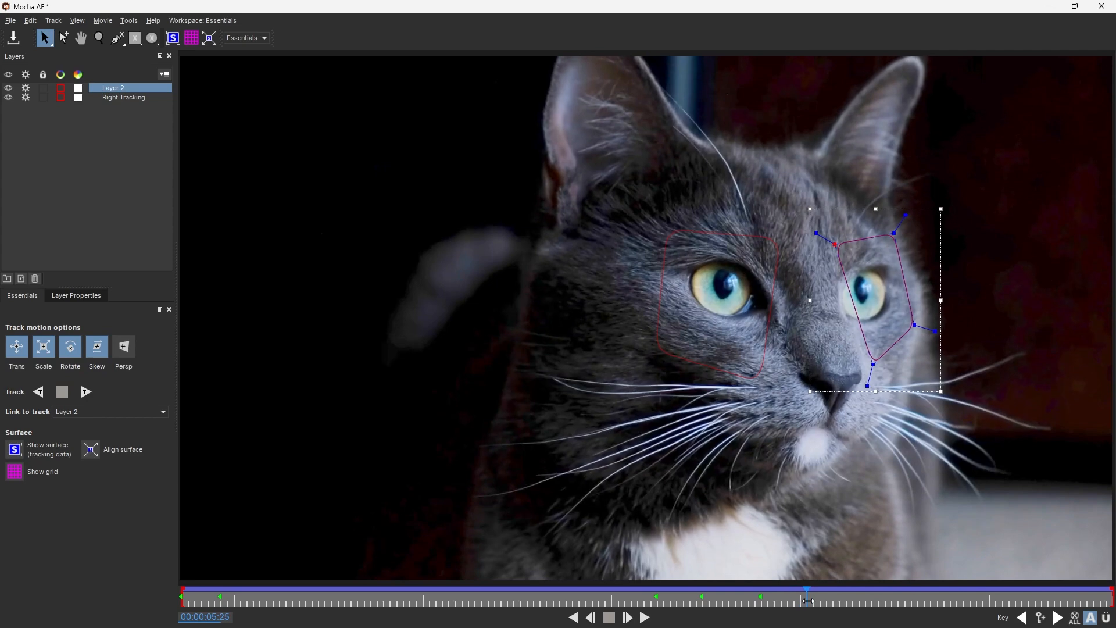
pyautogui.moveTo(872, 359); pyautogui.dragTo(857, 370)
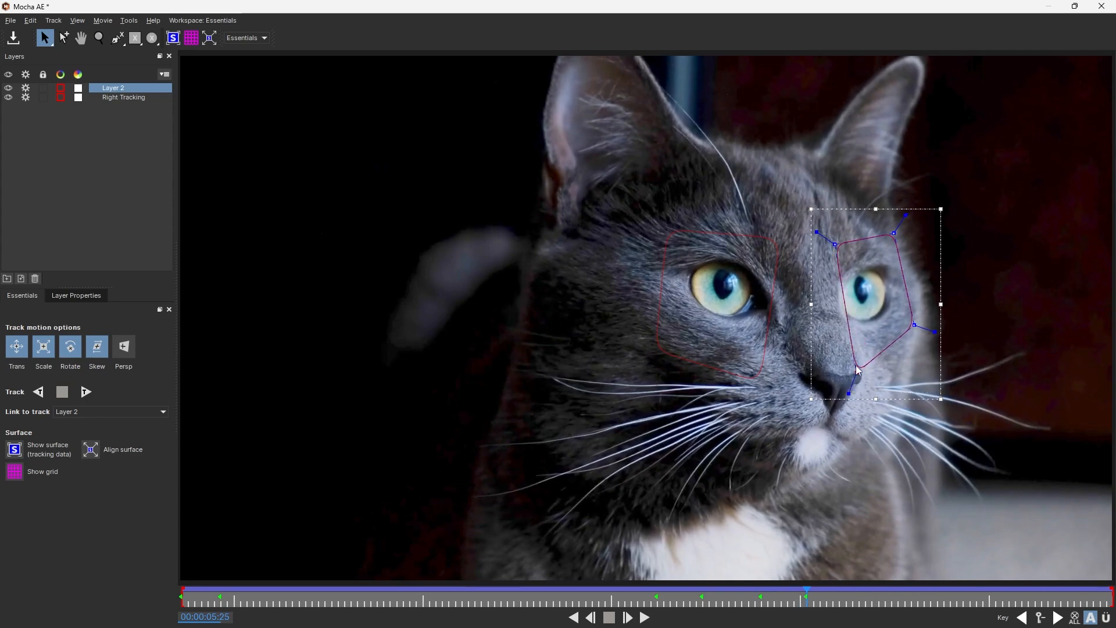
pyautogui.moveTo(834, 245); pyautogui.dragTo(824, 244)
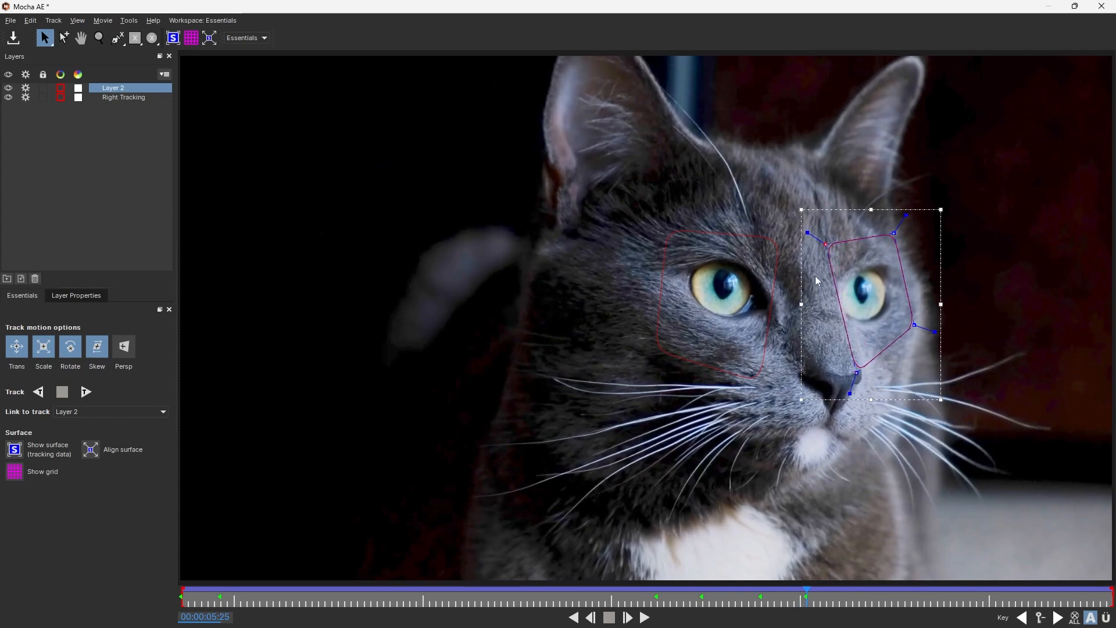
pyautogui.moveTo(806, 597); pyautogui.dragTo(760, 599)
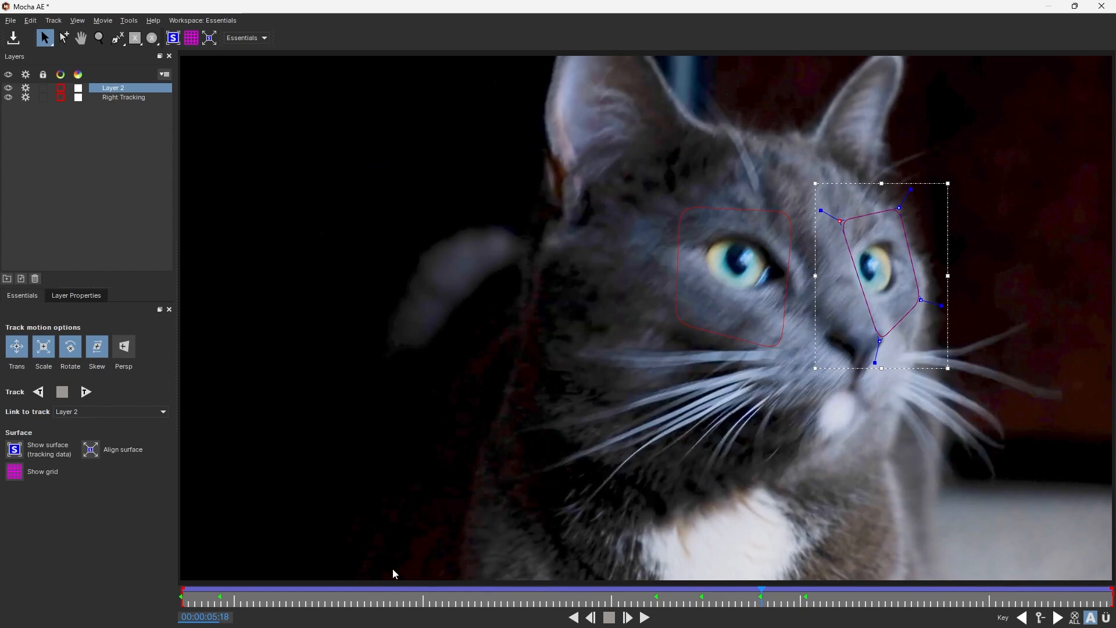
pyautogui.click(90, 389)
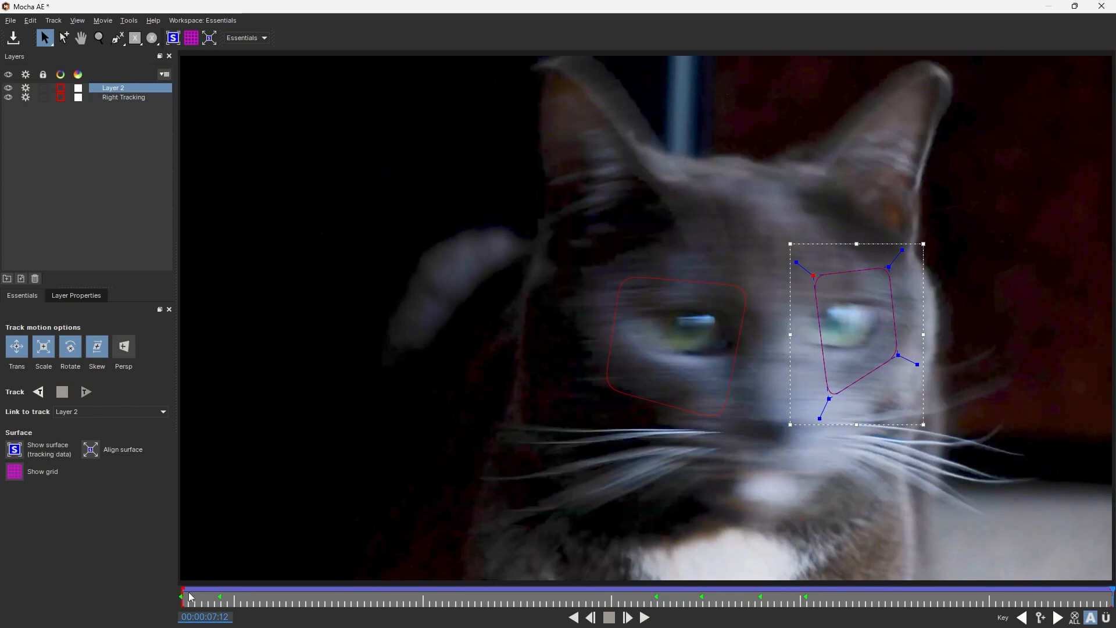
# At 00:00:02:25, draw a new four-point spline around the cat's nose and mouth, and track it forward to the end of the clip
pyautogui.moveTo(185, 627)
pyautogui.moveTo(236, 599); pyautogui.dragTo(213, 599)
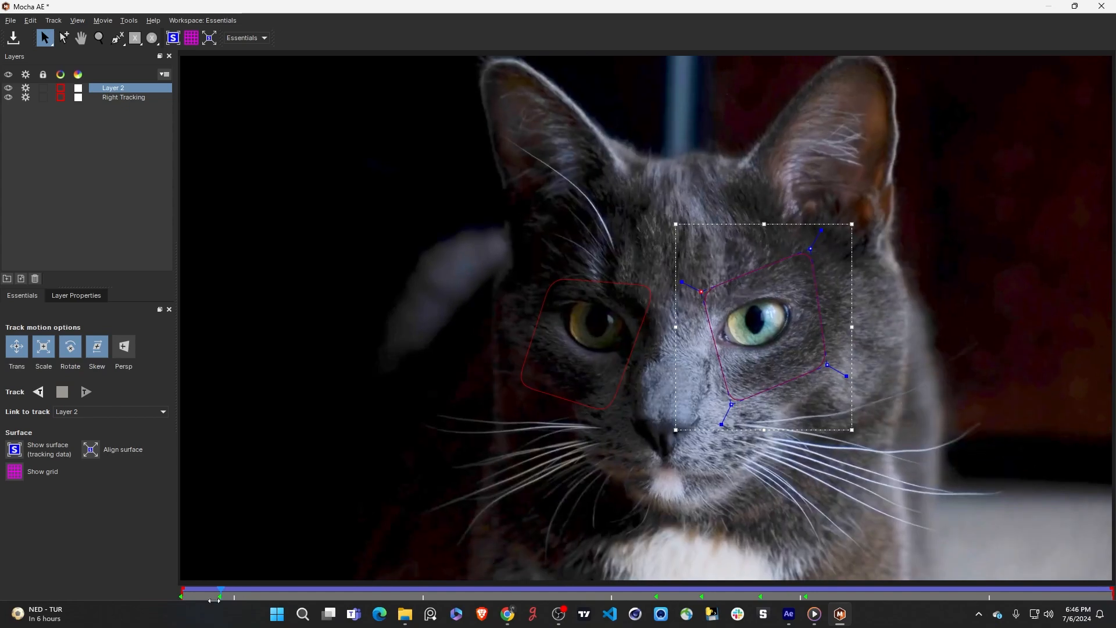
pyautogui.click(104, 115)
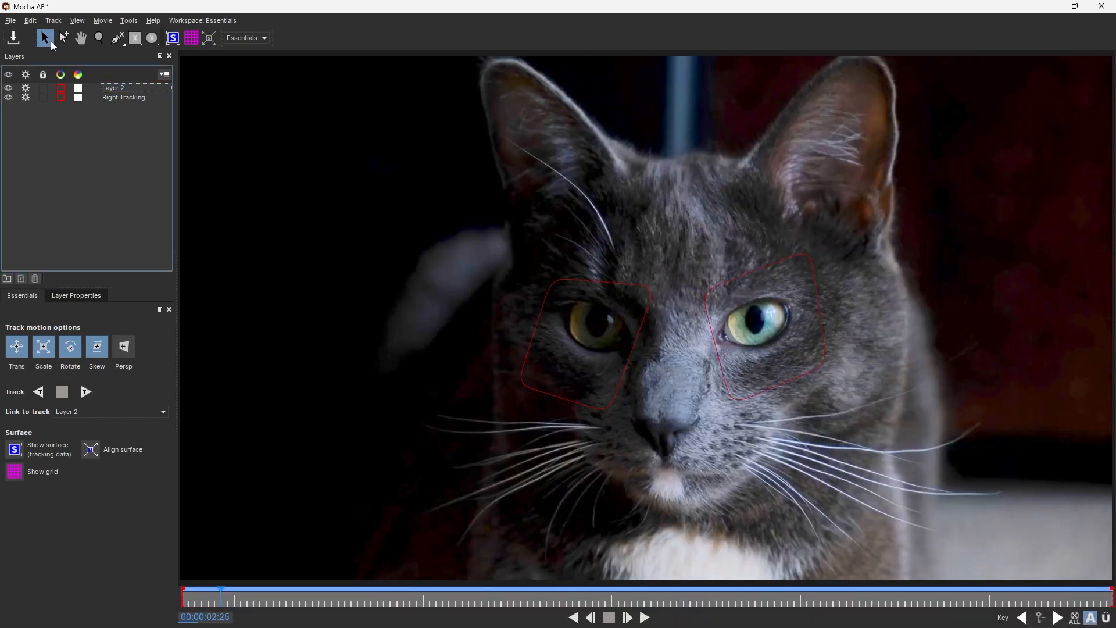
pyautogui.click(117, 38)
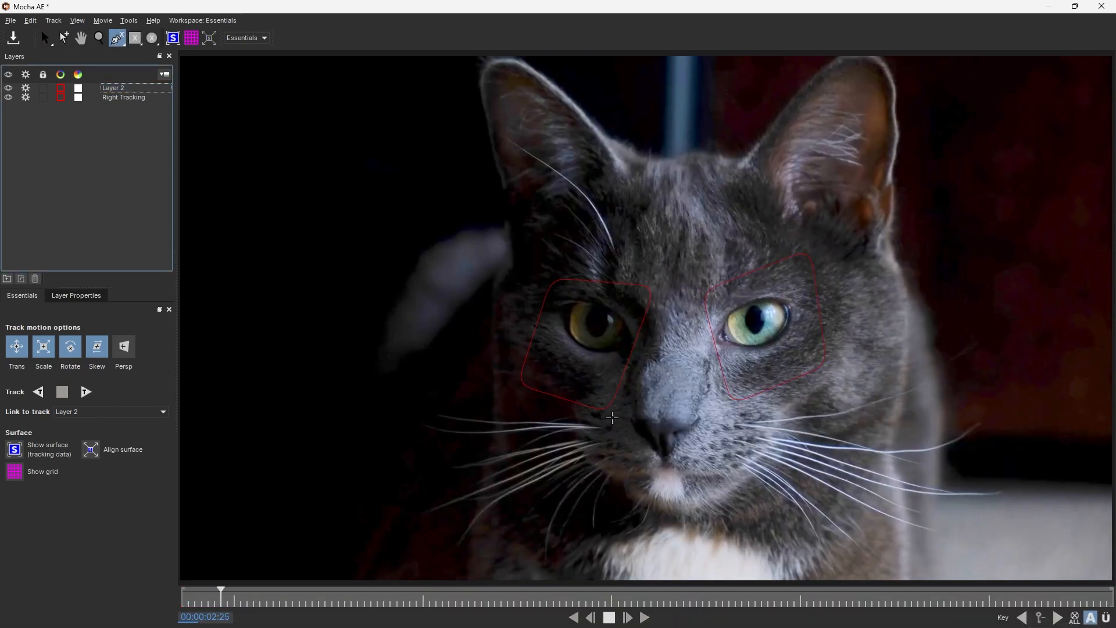
pyautogui.click(612, 418)
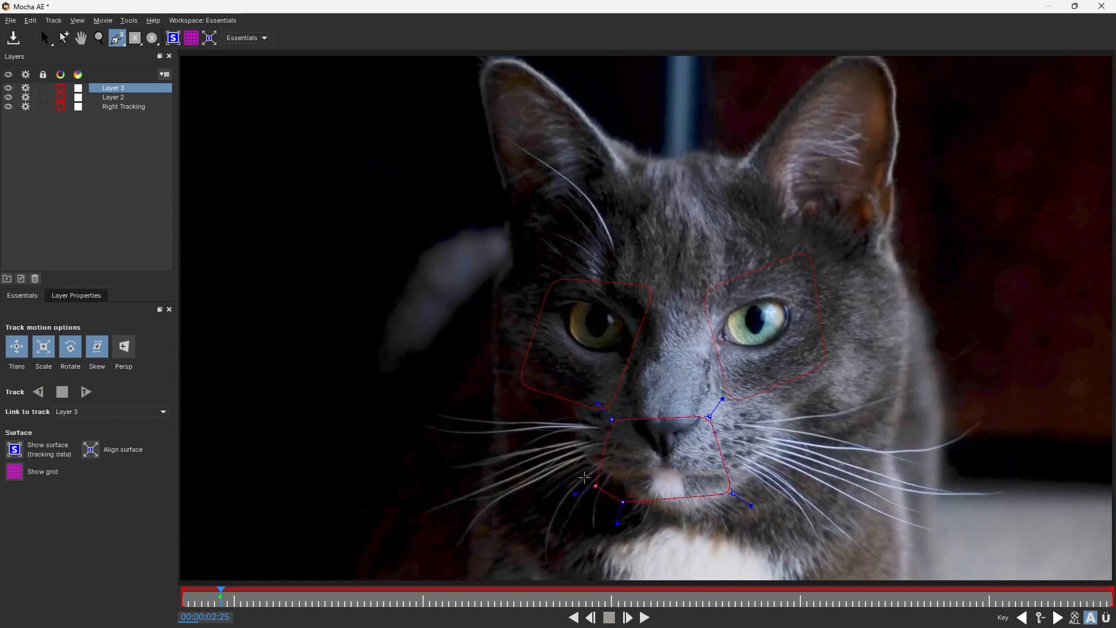
pyautogui.rightClick(584, 476)
pyautogui.press('s')
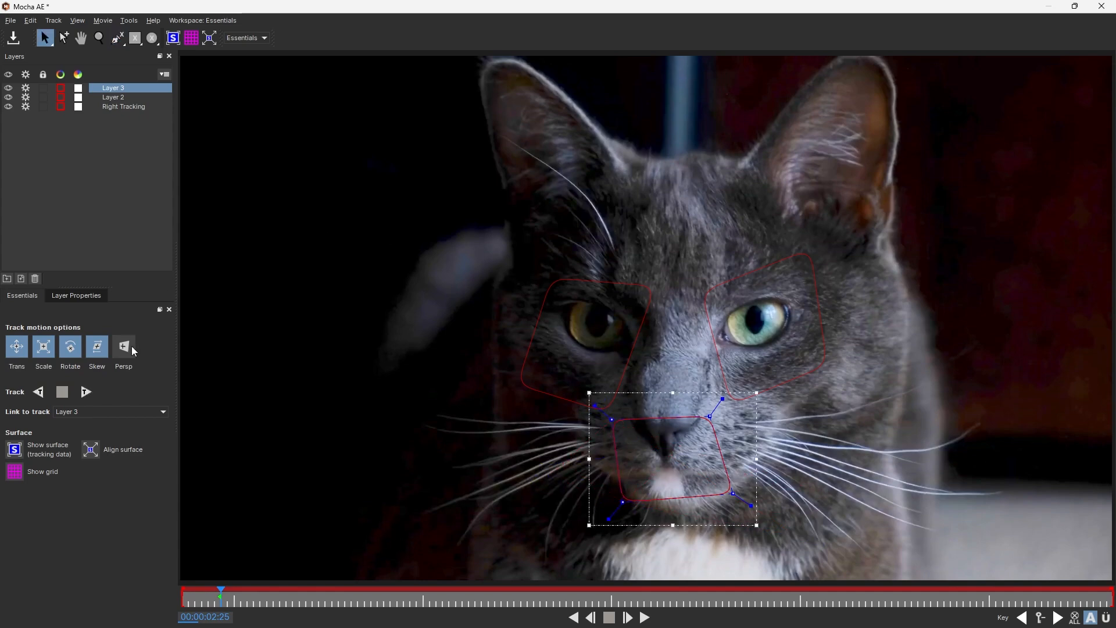
pyautogui.click(85, 392)
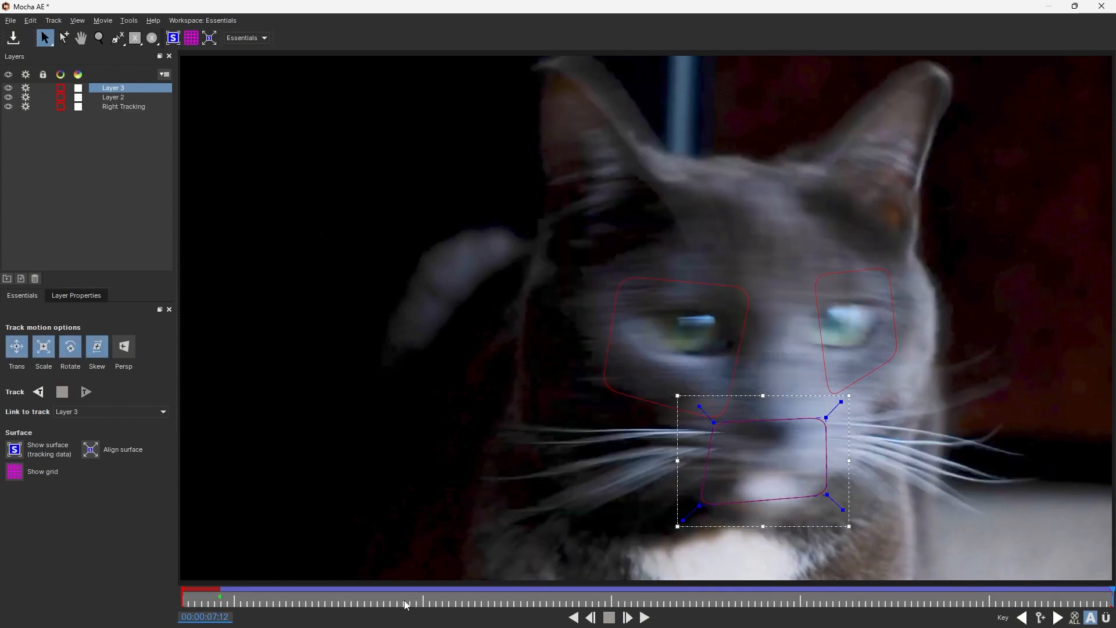
# At 00:00:02:19, move the mouth spline over the cat's nose and mouth, and track it backward from 00:00:02:25 to the first frame
pyautogui.moveTo(294, 601); pyautogui.dragTo(169, 598)
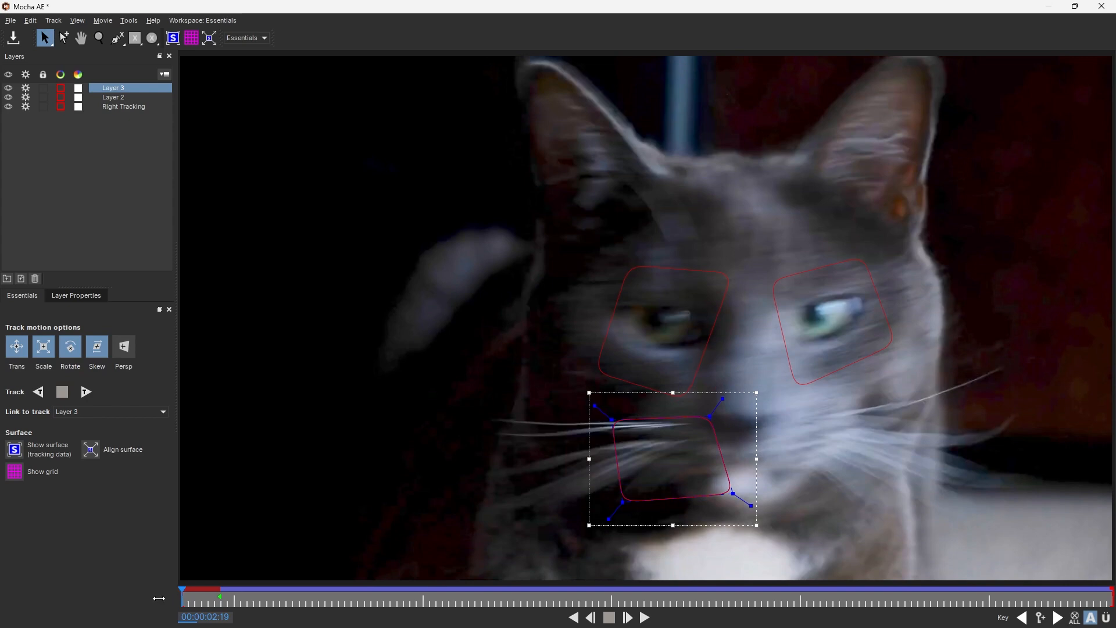
pyautogui.moveTo(687, 518); pyautogui.dragTo(759, 517)
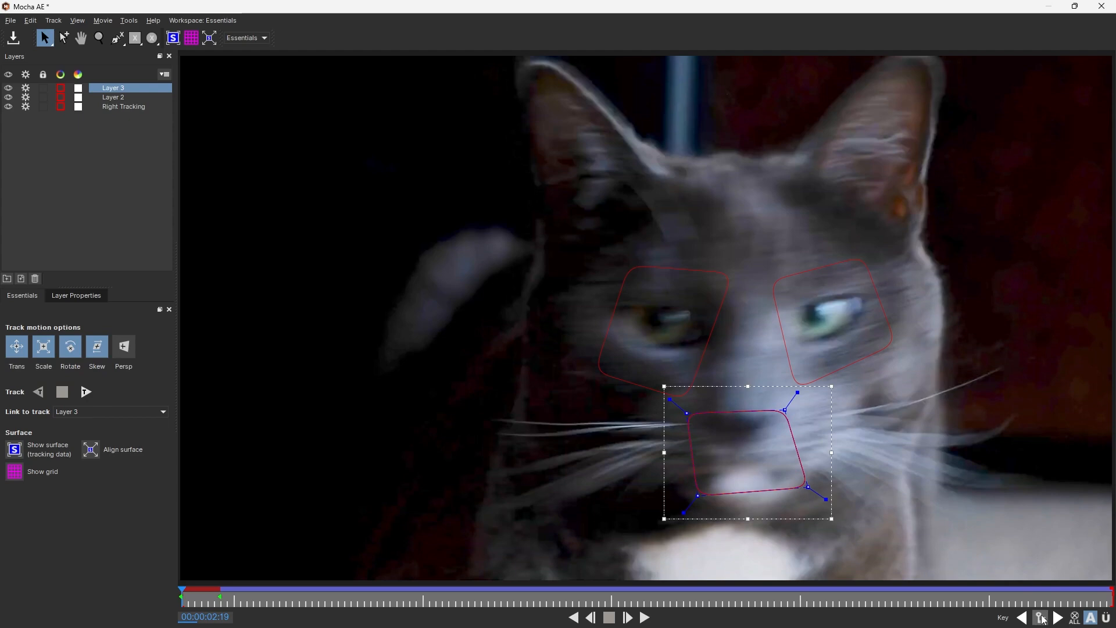
pyautogui.moveTo(185, 606); pyautogui.dragTo(218, 597)
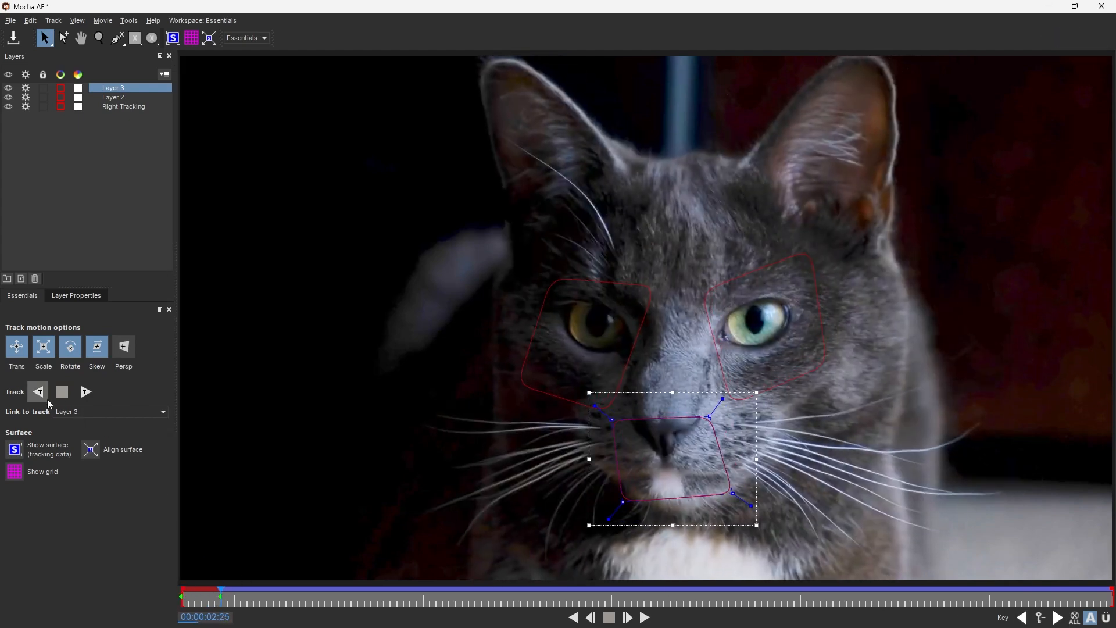
pyautogui.click(42, 398)
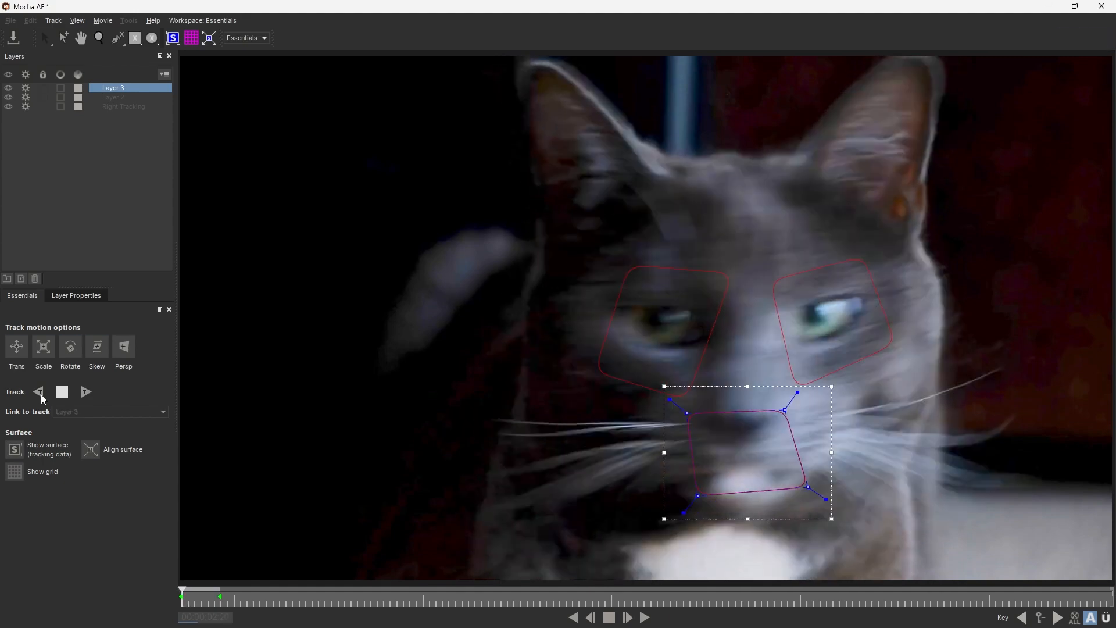
pyautogui.moveTo(184, 599)
pyautogui.mouseDown()
pyautogui.moveTo(223, 615)
pyautogui.moveTo(501, 590)
pyautogui.moveTo(1110, 590)
pyautogui.moveTo(175, 596)
pyautogui.mouseUp()
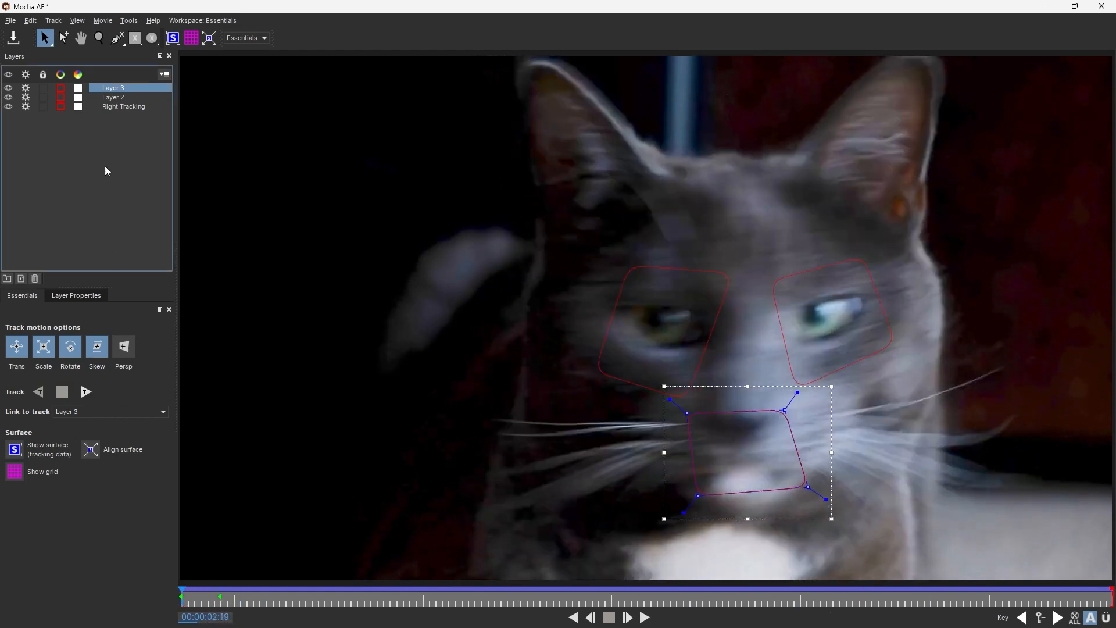
# Rename the mouth spline's layer as Mouth Tracking
pyautogui.doubleClick(118, 89)
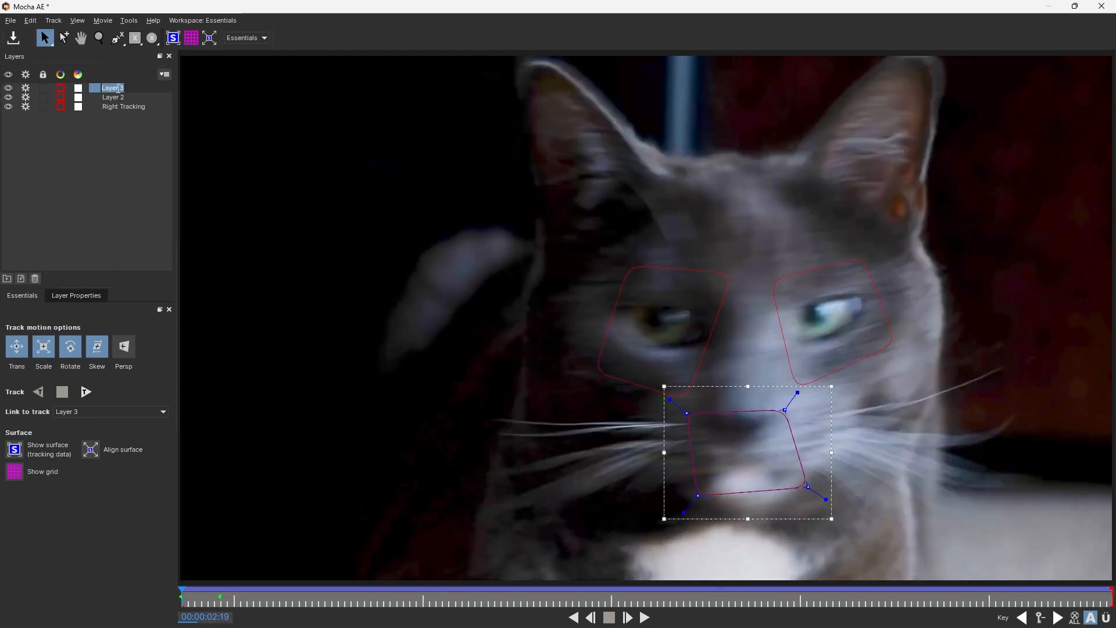
pyautogui.write('Mouth Tr')
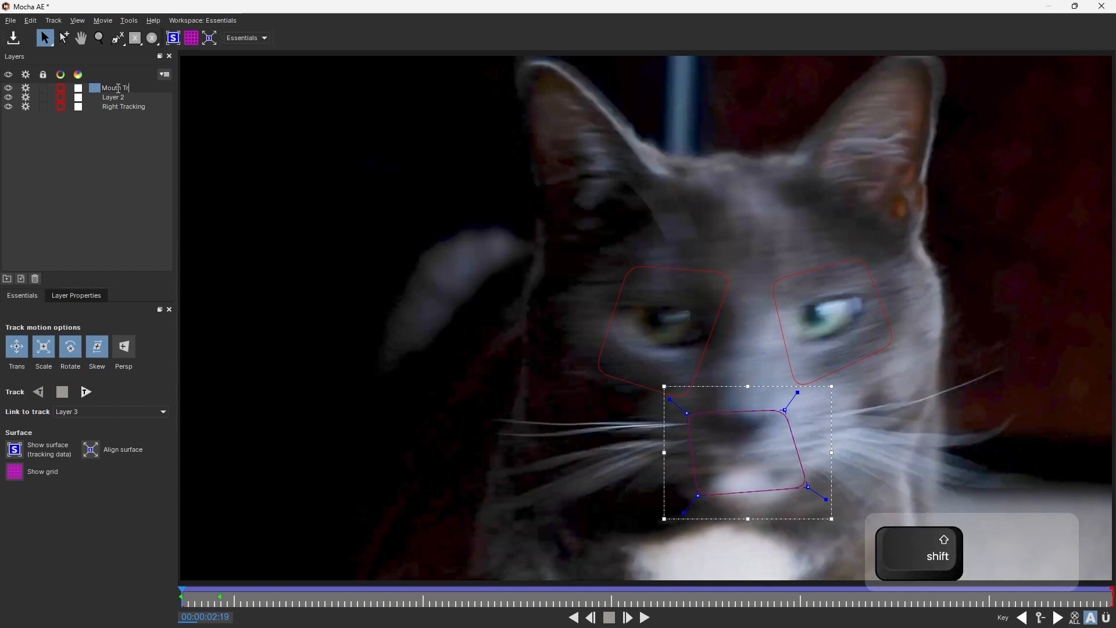
pyautogui.write('acking')
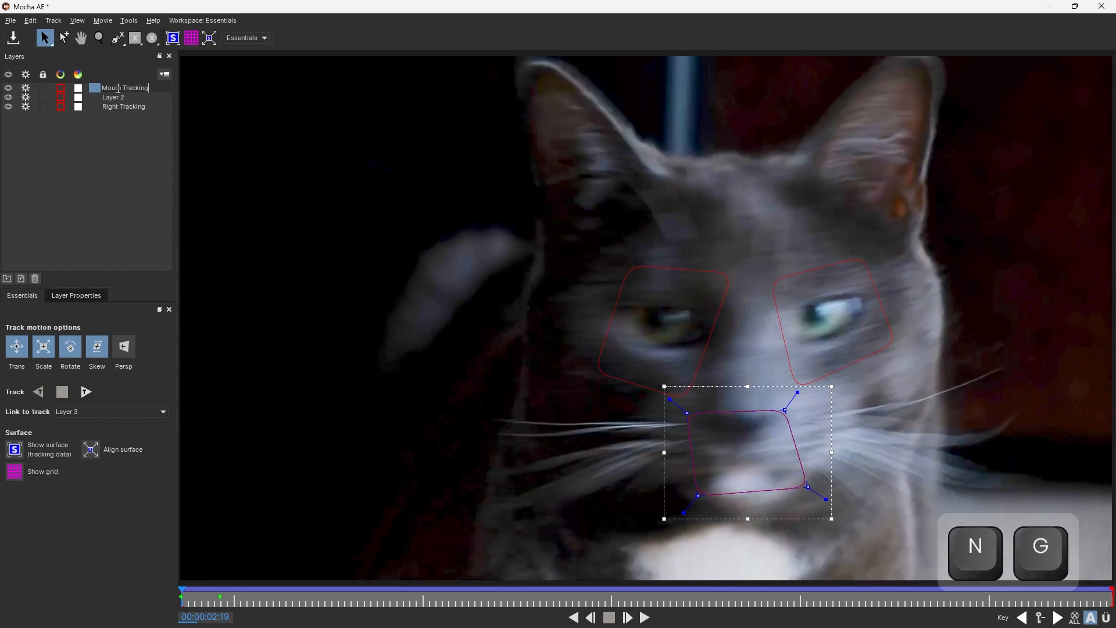
# Rename the brighter eye's layer as Left Eye Tracking
pyautogui.doubleClick(114, 96)
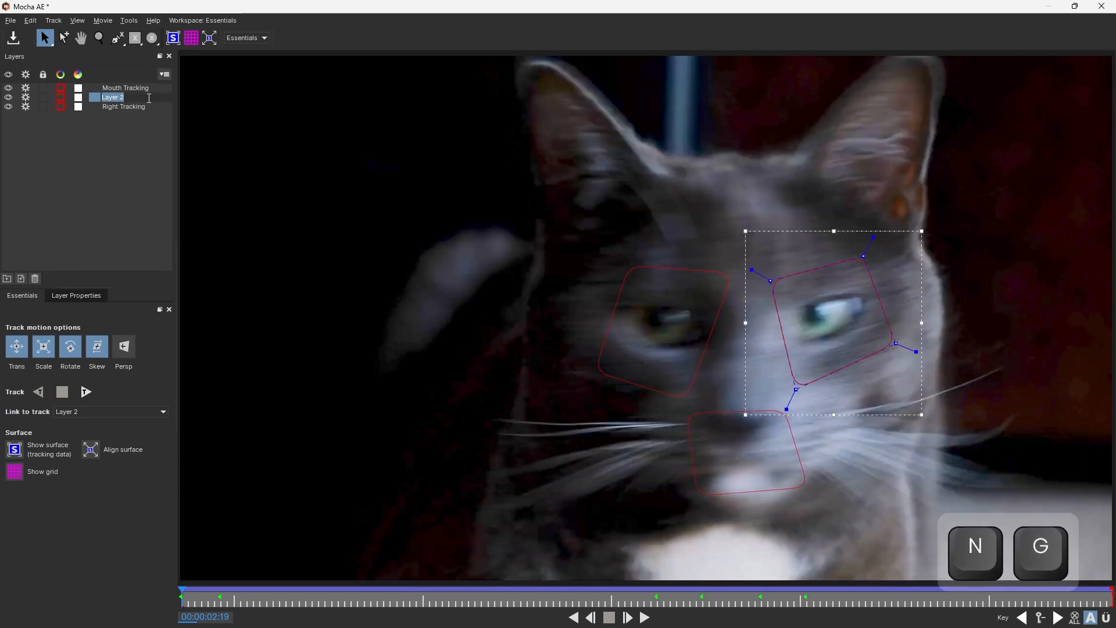
pyautogui.write('Lee')
pyautogui.press('BackSpace')
pyautogui.write('f')
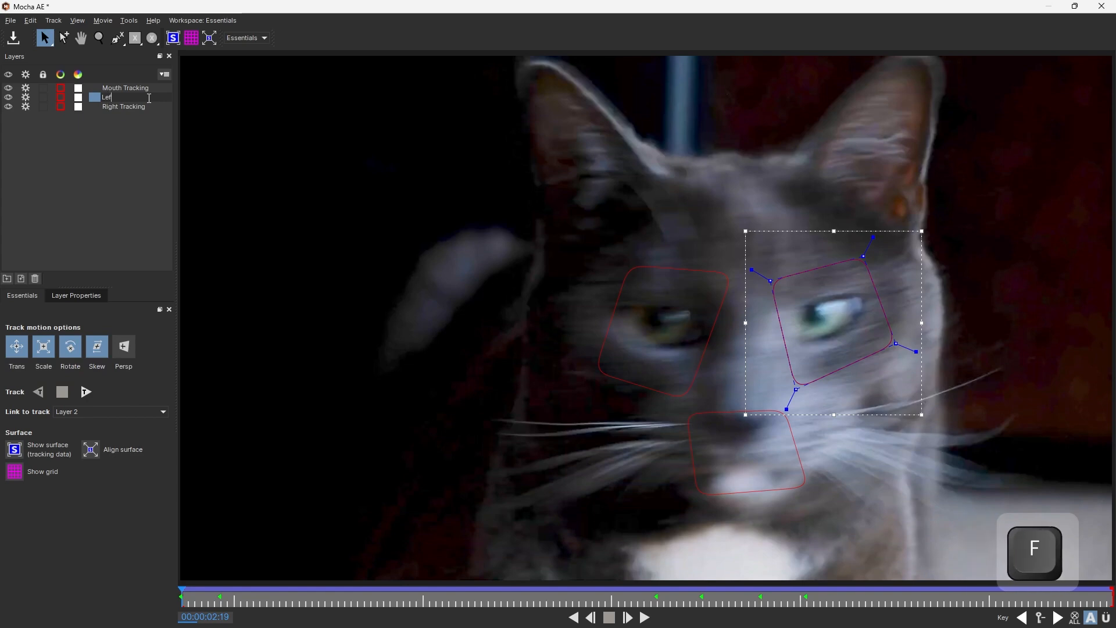
pyautogui.write('t Tracki')
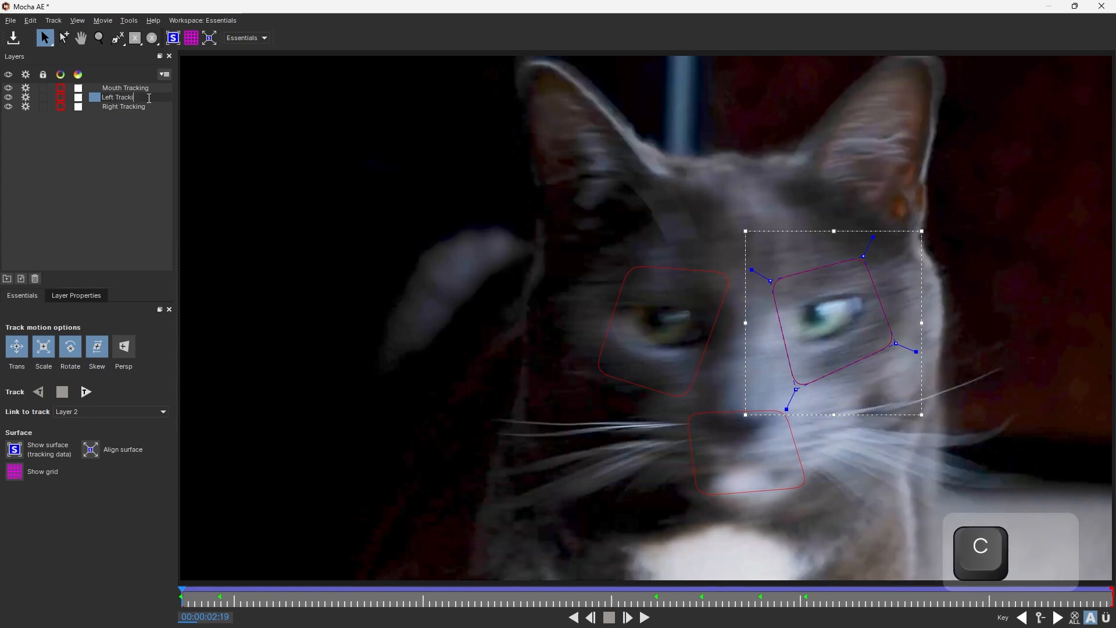
pyautogui.write('ng')
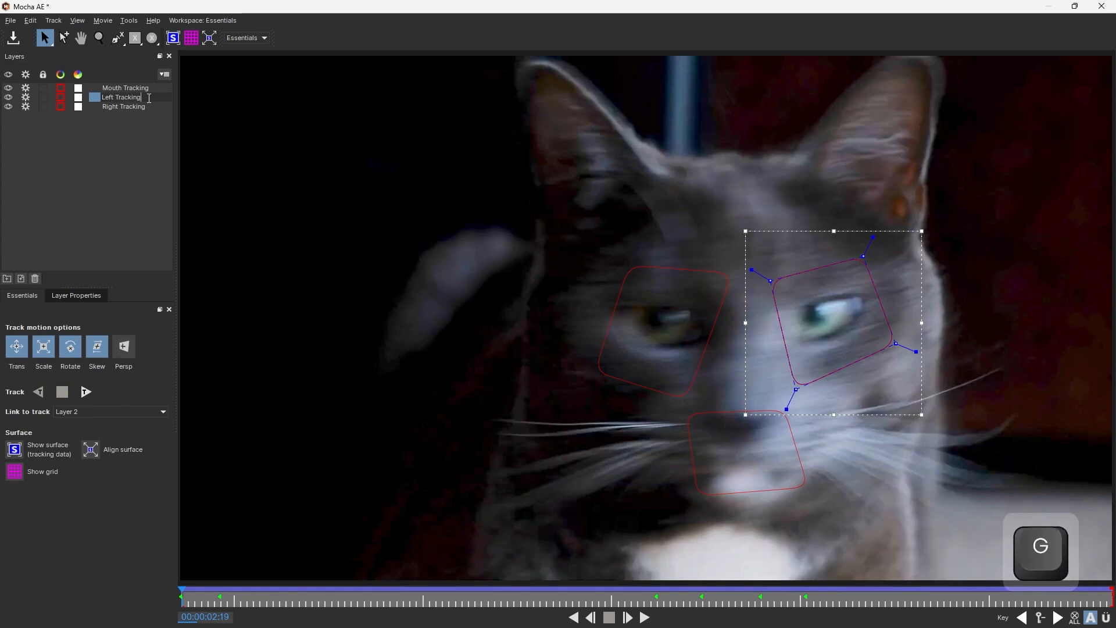
pyautogui.click(116, 91)
pyautogui.click(116, 96)
pyautogui.write('Eye')
pyautogui.press('Return')
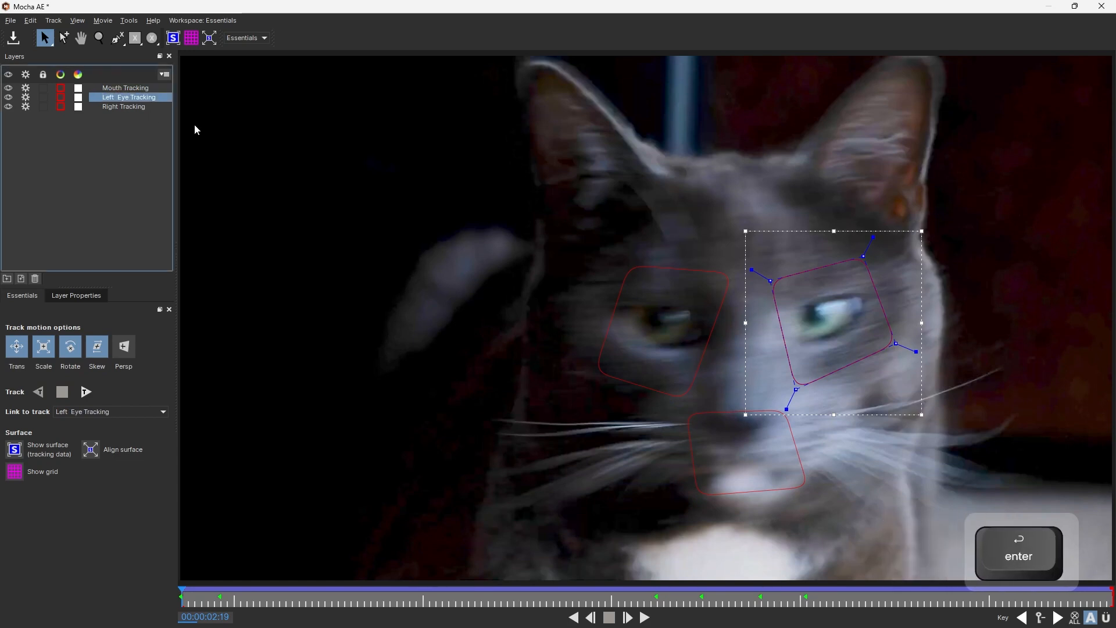
# Rename the darker eye's layer as Right Eye Tracking and deselect all the tracking layers
pyautogui.doubleClick(135, 107)
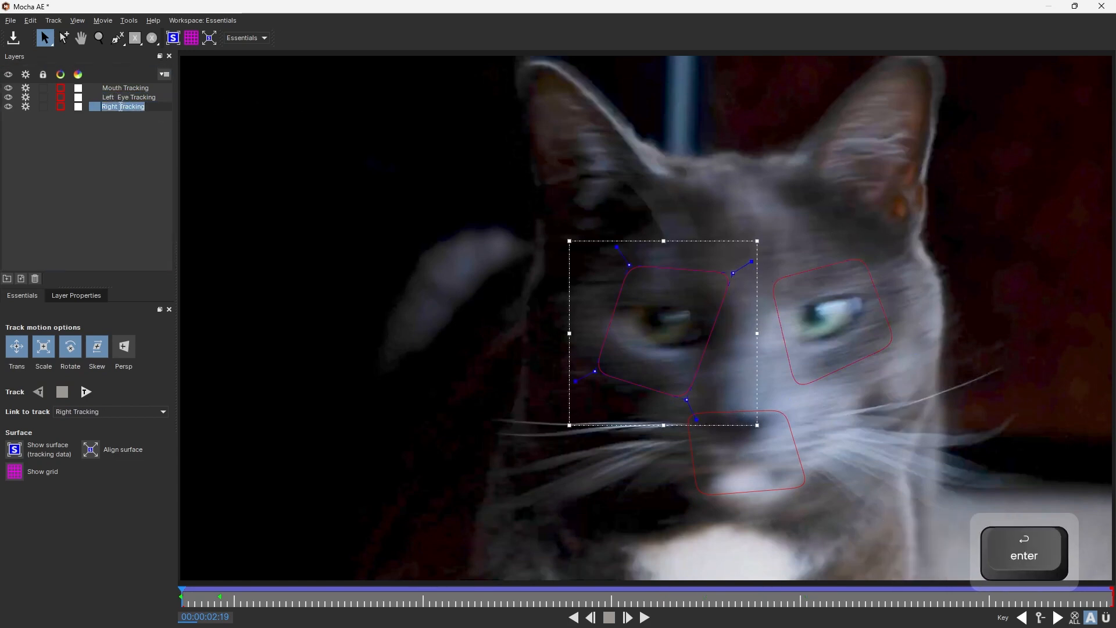
pyautogui.write('Eye')
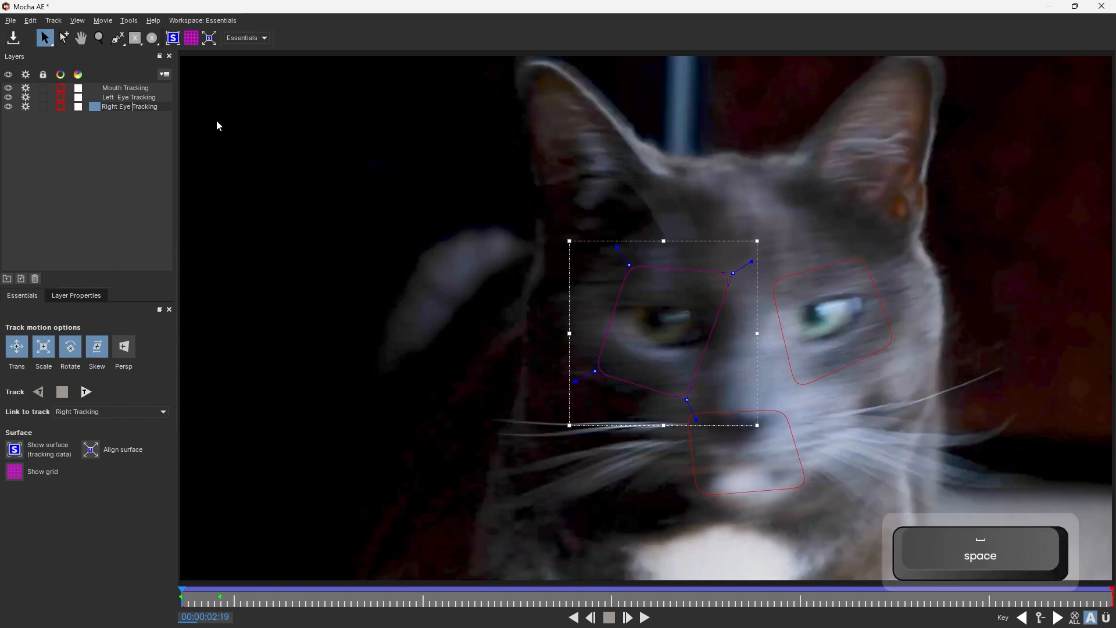
pyautogui.press('Return')
pyautogui.click(213, 124)
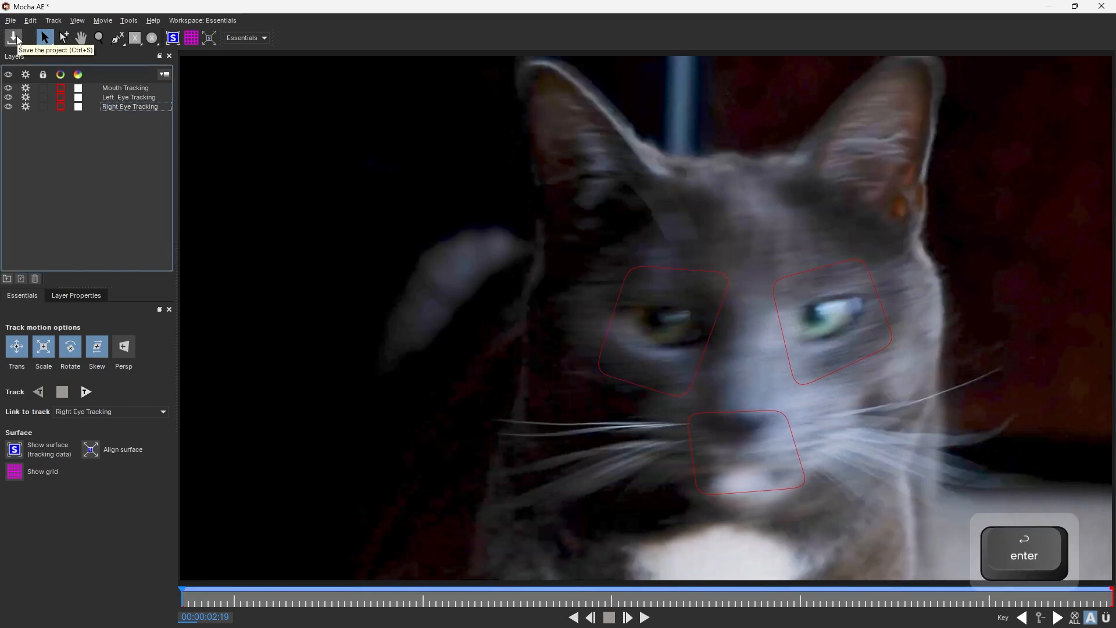
# Save the Mocha project and close Mocha AE to return to the cat composition in After Effects
pyautogui.click(13, 38)
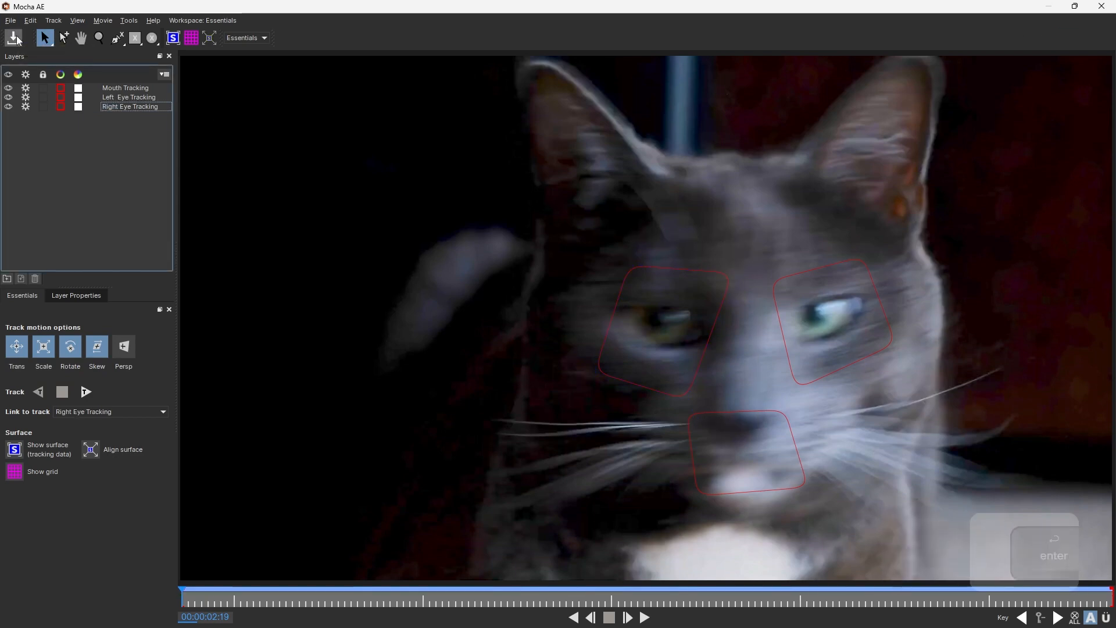
pyautogui.click(1101, 6)
pyautogui.click(560, 326)
pyautogui.click(264, 535)
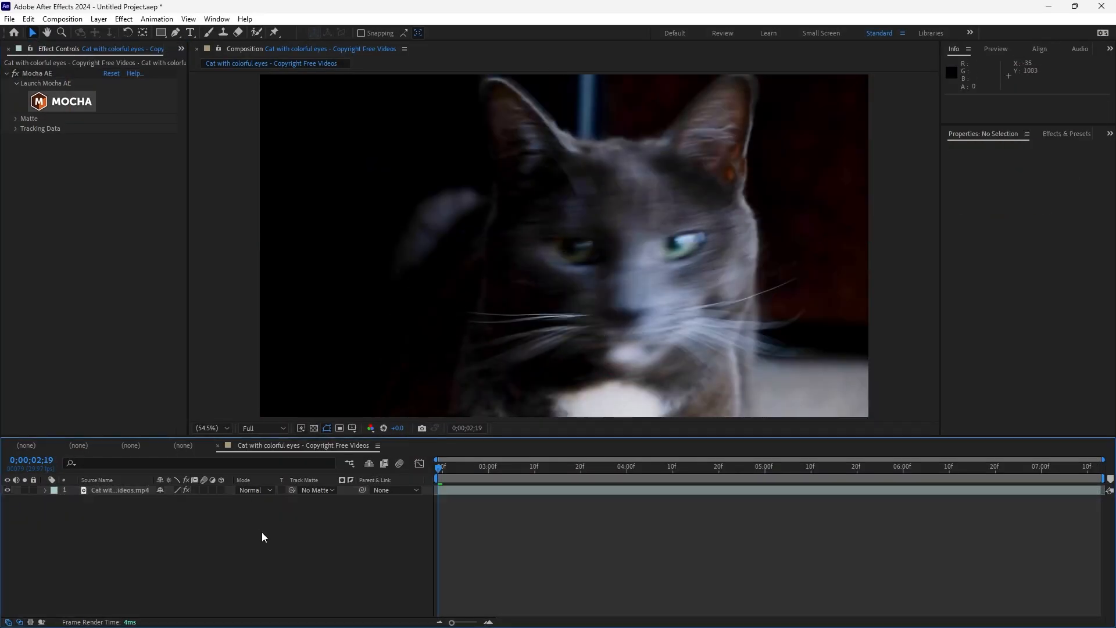
pyautogui.click(558, 525)
pyautogui.click(42, 256)
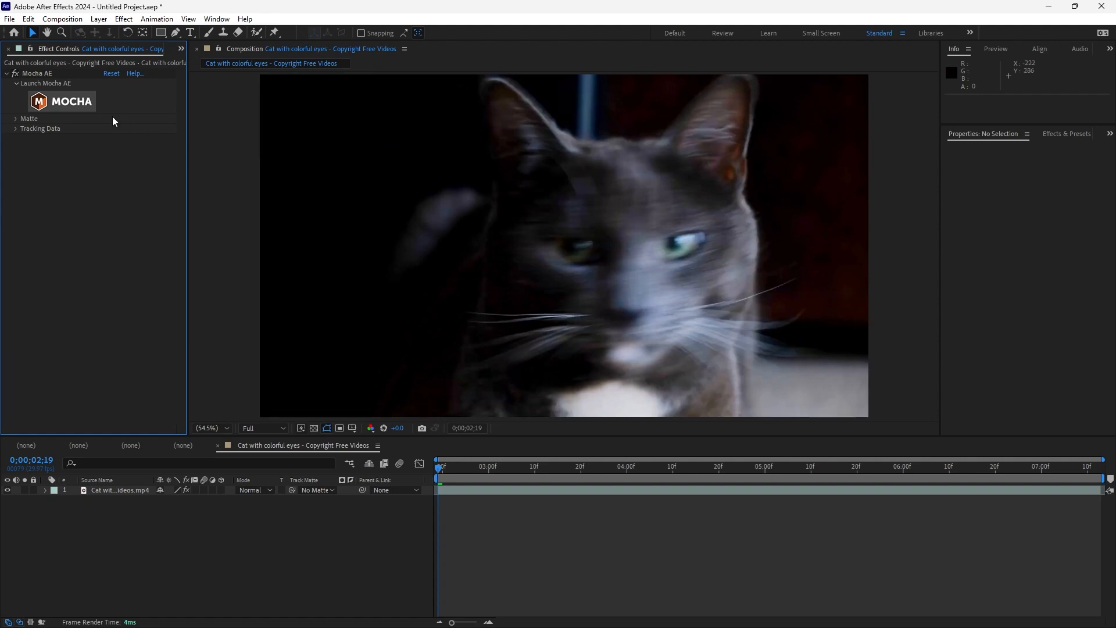
# Select the cat footage layer, turn on View Matte in its Mocha AE effect, and scrub through the clip to check the tracked shapes
pyautogui.moveTo(251, 579); pyautogui.dragTo(111, 473)
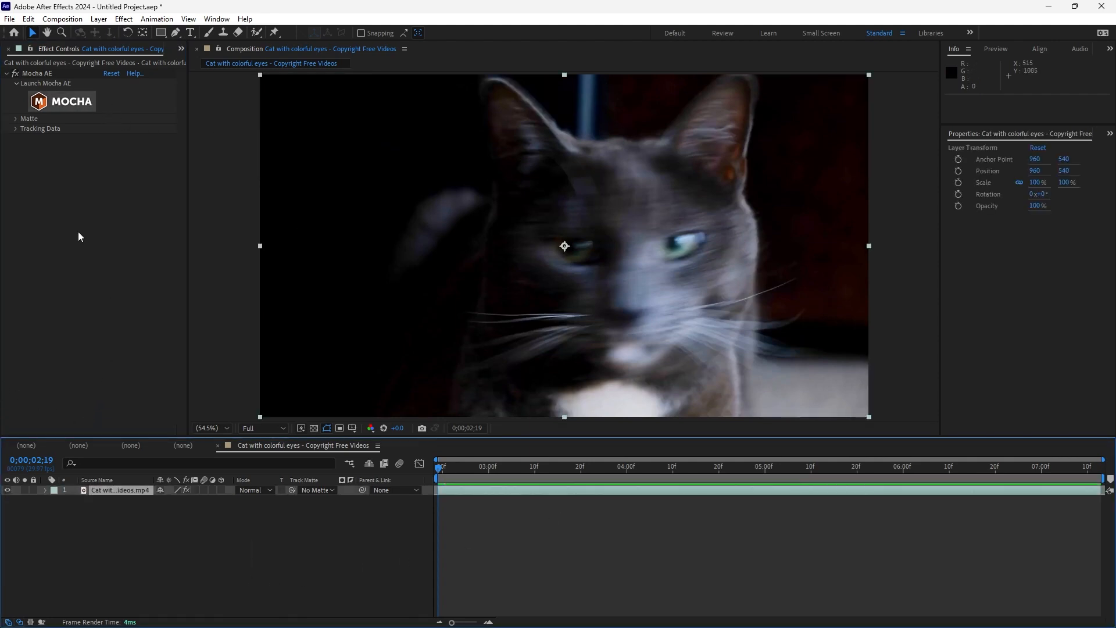
pyautogui.click(15, 118)
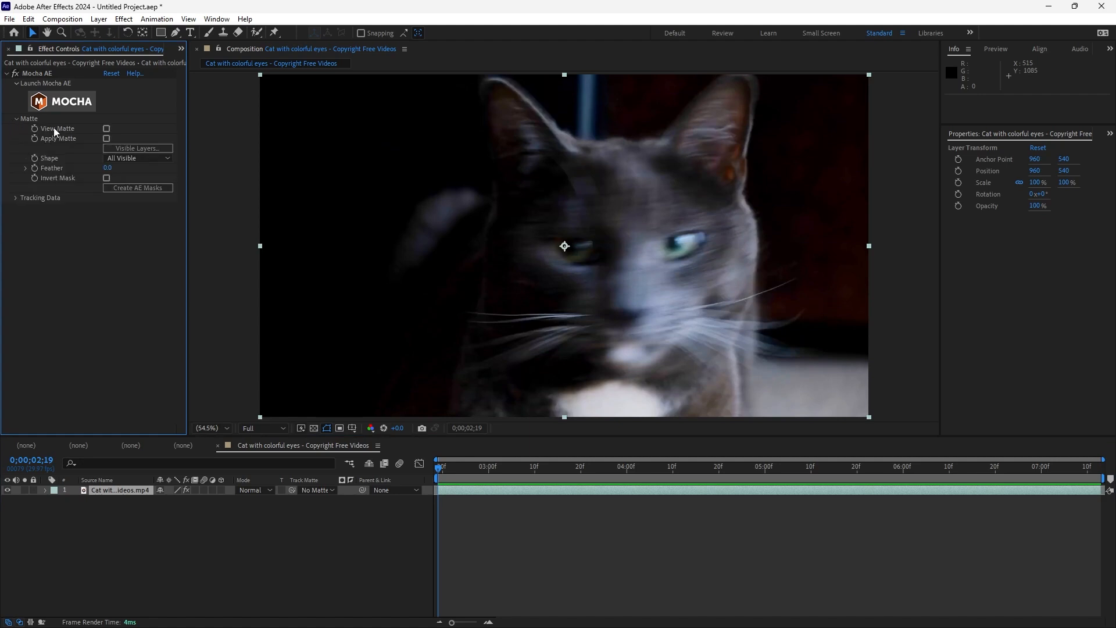
pyautogui.click(107, 128)
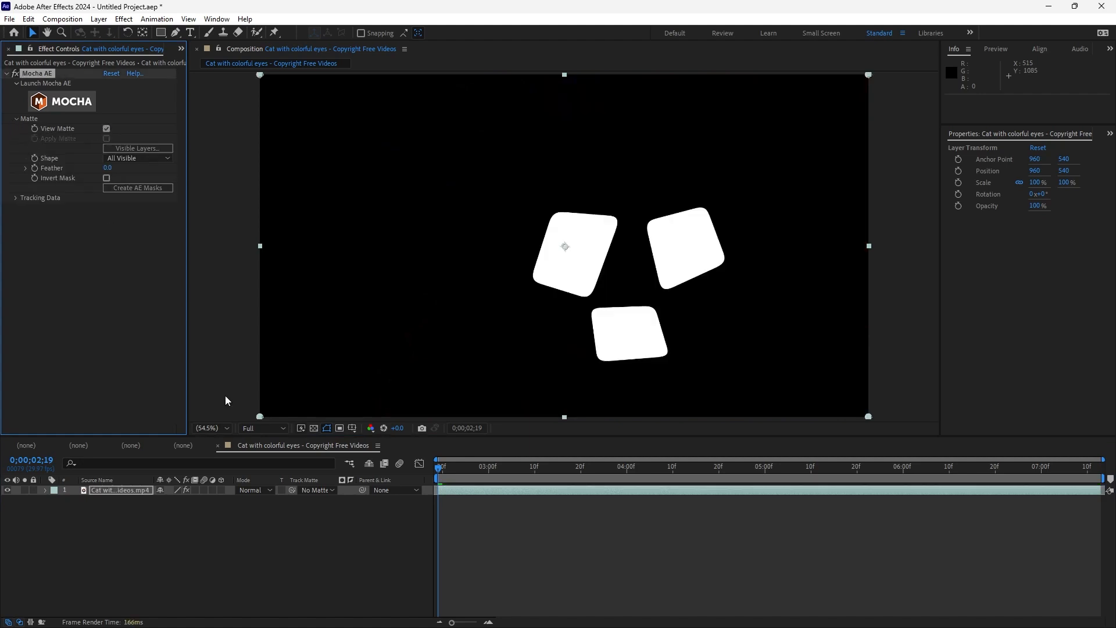
pyautogui.moveTo(453, 471); pyautogui.dragTo(317, 490)
pyautogui.click(39, 308)
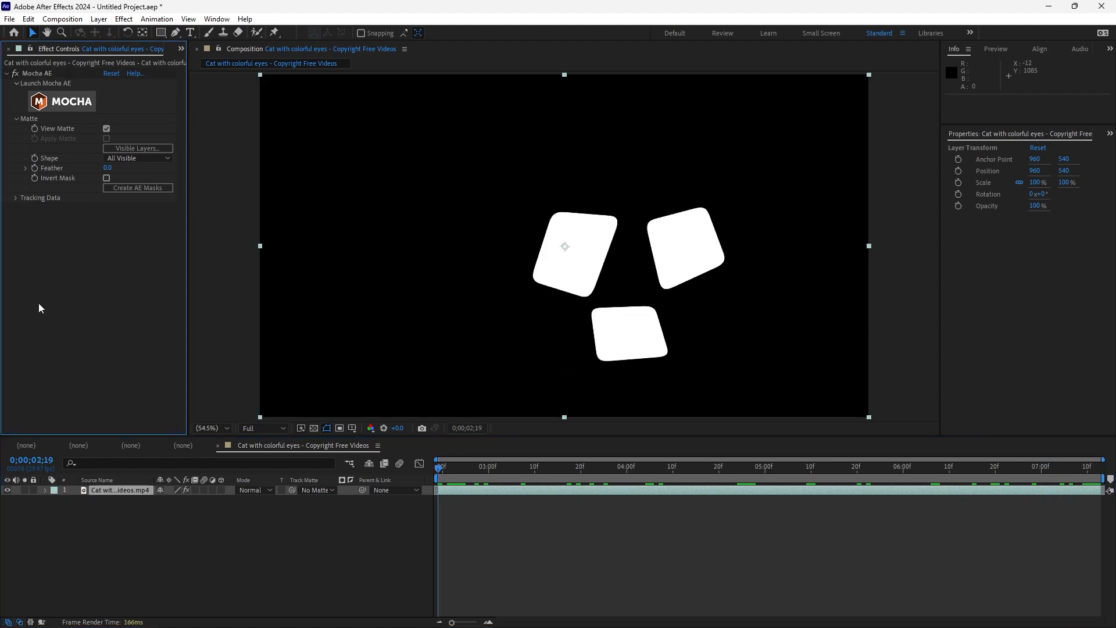
# Turn off View Matte in the cat footage's Mocha AE effect, deselect the layer and play the clip
pyautogui.click(107, 128)
pyautogui.click(273, 553)
pyautogui.press('space')
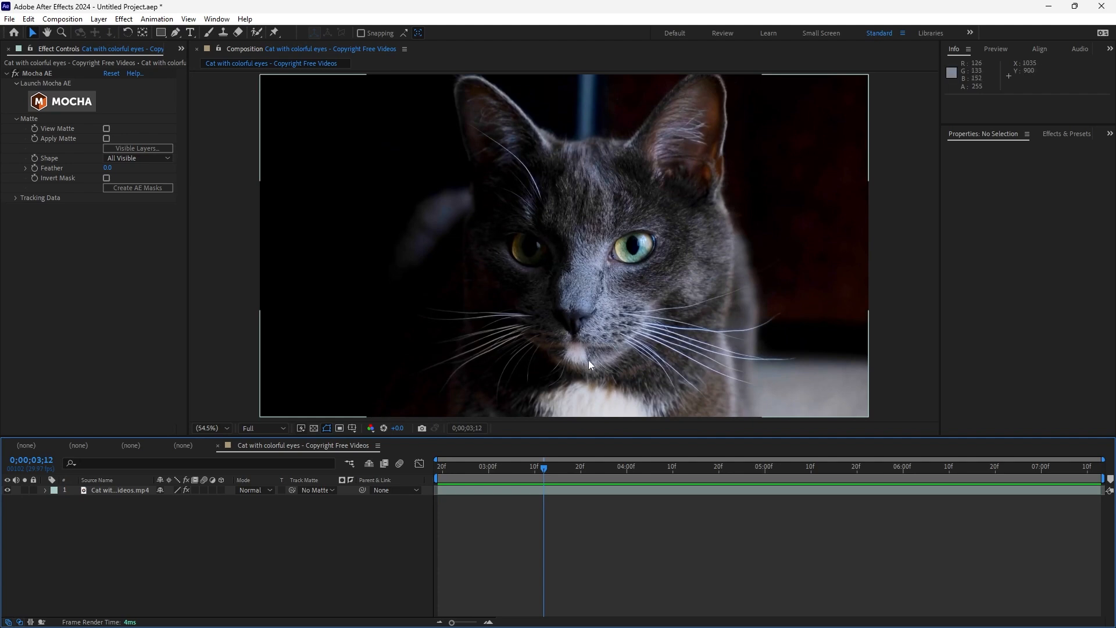
# Add a null object to the cat composition and rename it R EYE
pyautogui.hotkey('ctrl', 'alt', 'shift', 'y')
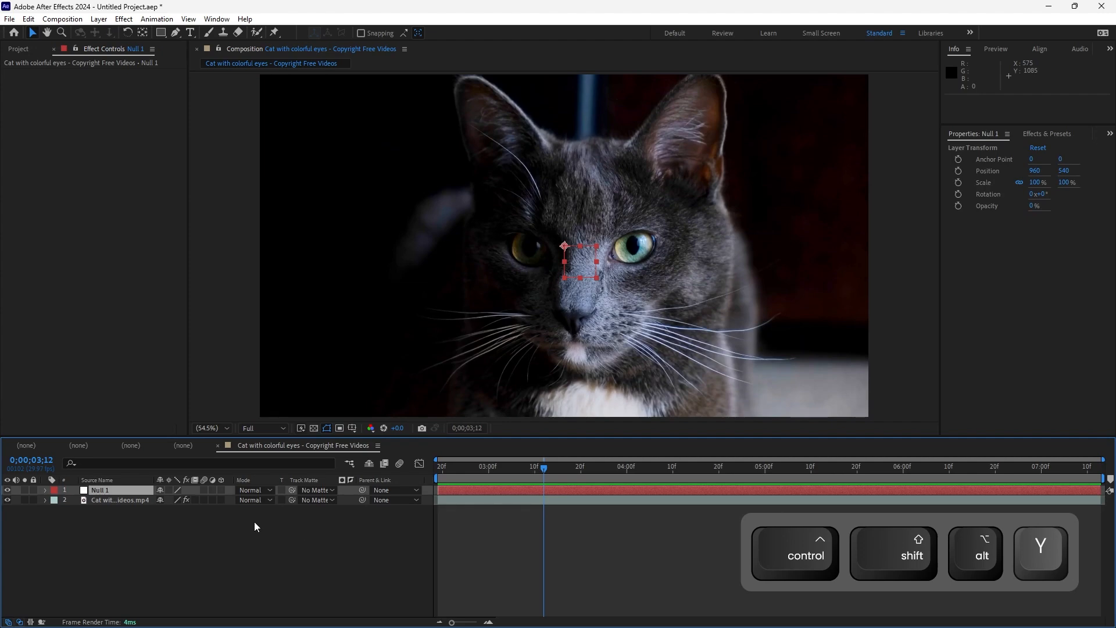
pyautogui.press('Return')
pyautogui.write('R EYE')
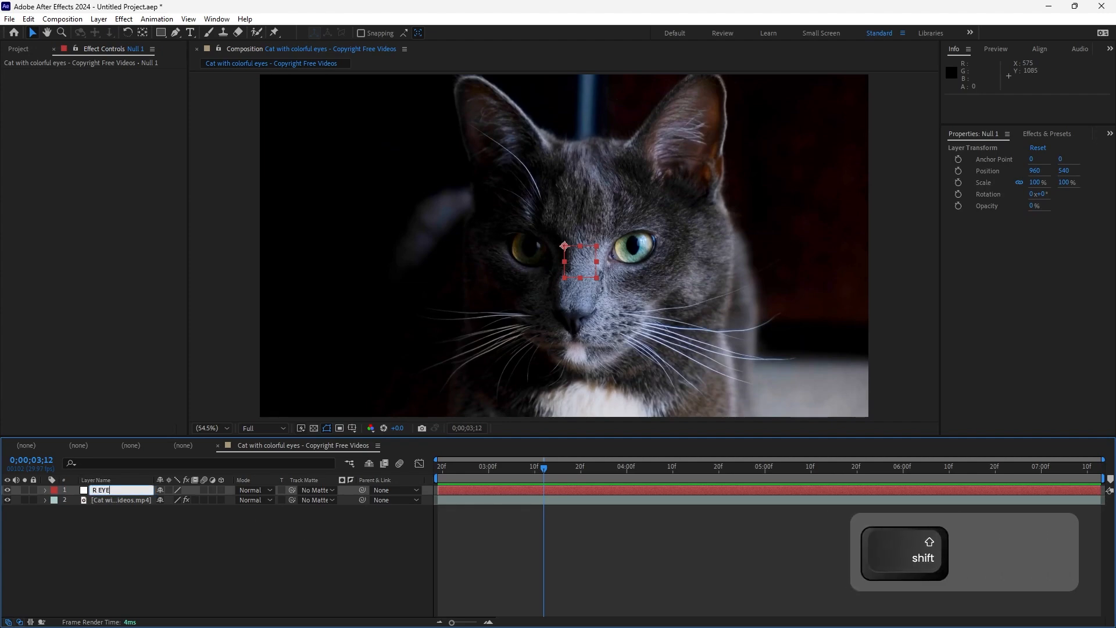
pyautogui.press('Return')
# Add a second null object and rename it L EYE
pyautogui.hotkey('ctrl', 'alt', 'shift', 'y')
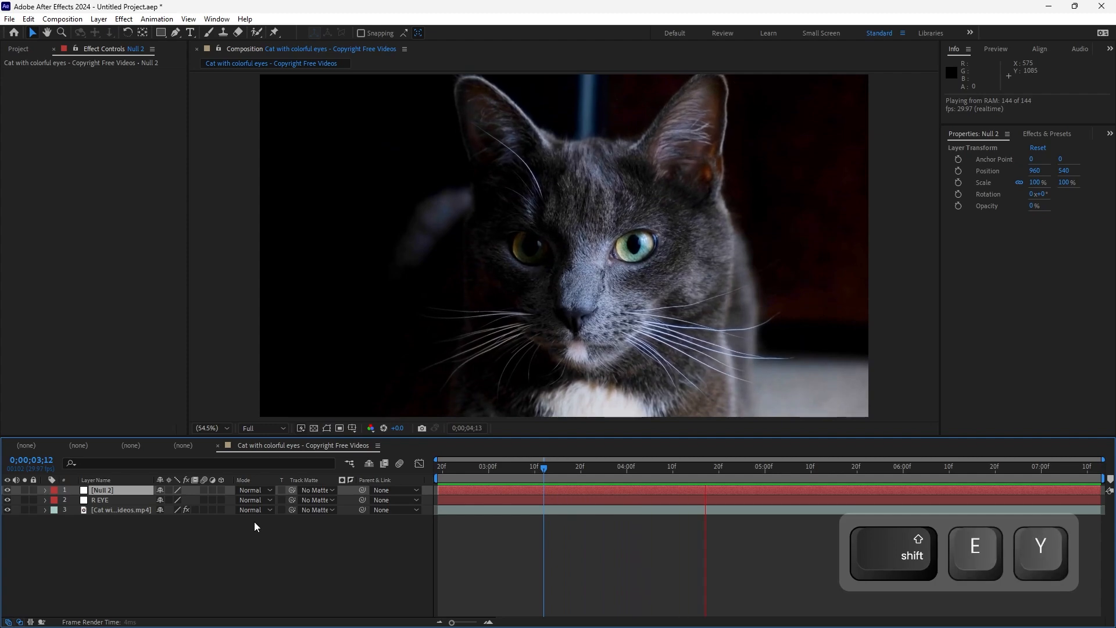
pyautogui.press('Return')
pyautogui.write('L ')
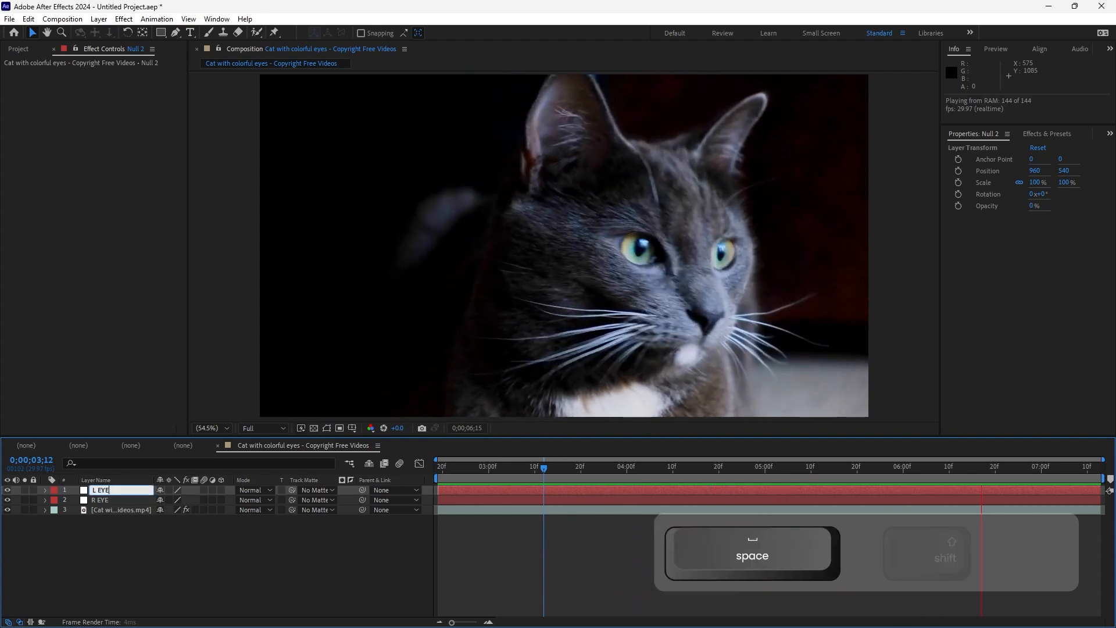
pyautogui.write('EYE')
pyautogui.press('Return')
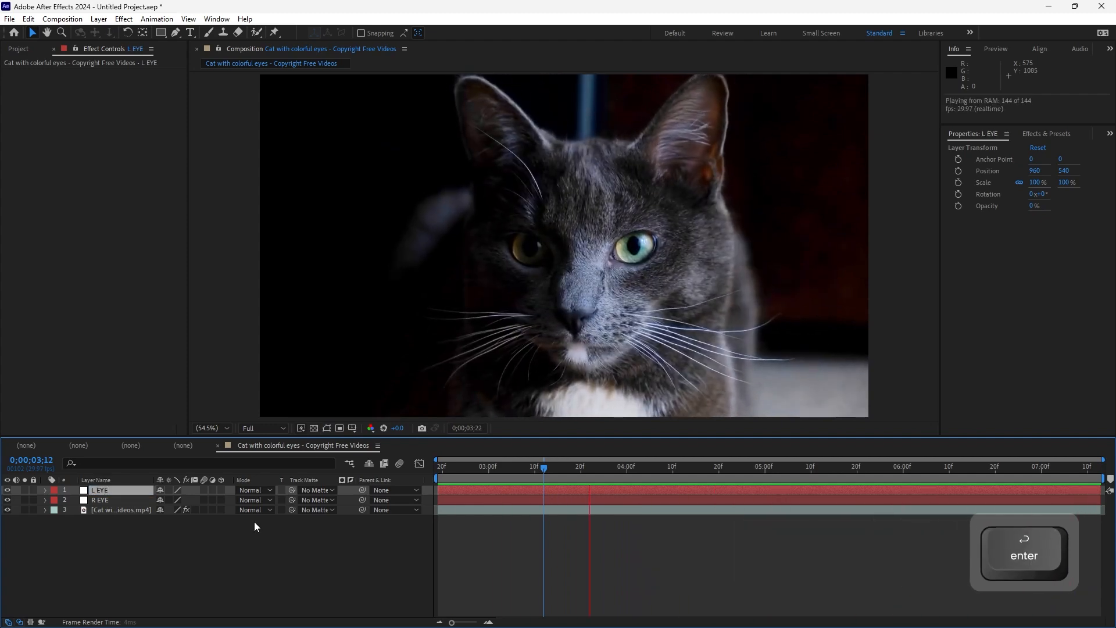
# Add a third null object, rename it MOUTH, and toggle the preview playback
pyautogui.hotkey('ctrl', 'alt', 'shift', 'y')
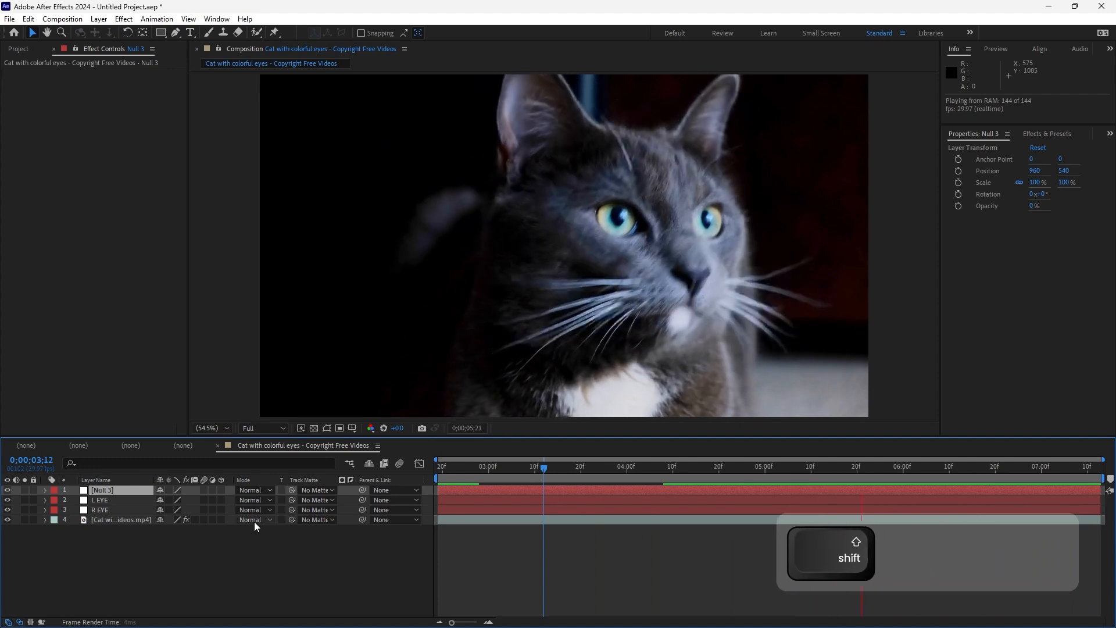
pyautogui.press('Return')
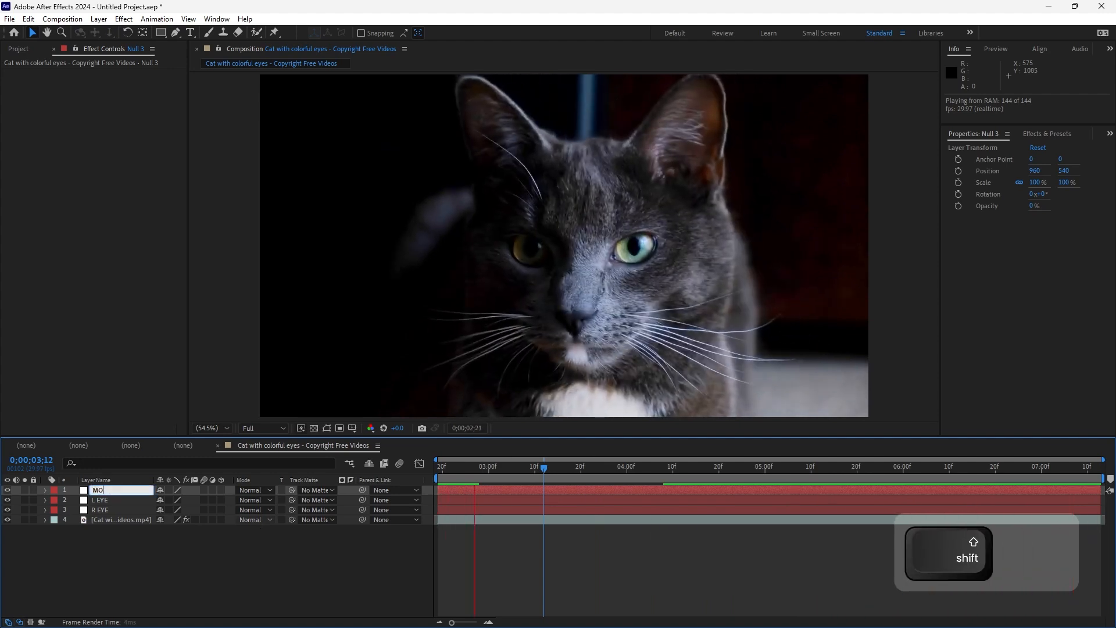
pyautogui.write('MOUTH')
pyautogui.press('Return')
pyautogui.press('space')
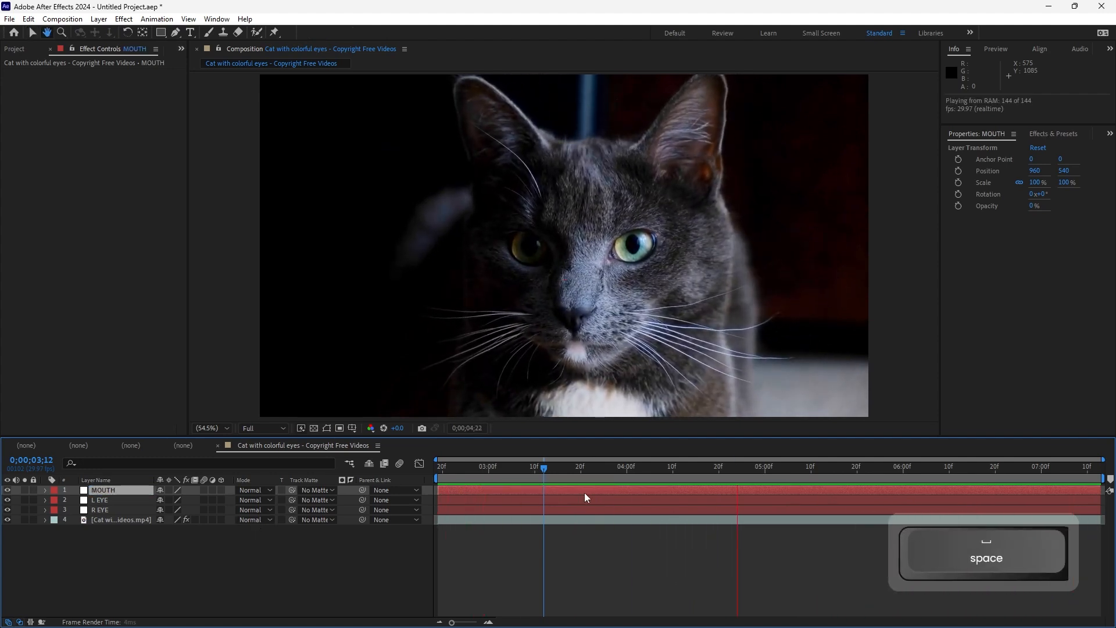
# Centre the anchor points and positions of the MOUTH, L EYE and R EYE nulls in the frame, and hide all three
pyautogui.keyDown('shift'); pyautogui.click(138, 509); pyautogui.keyUp('shift')
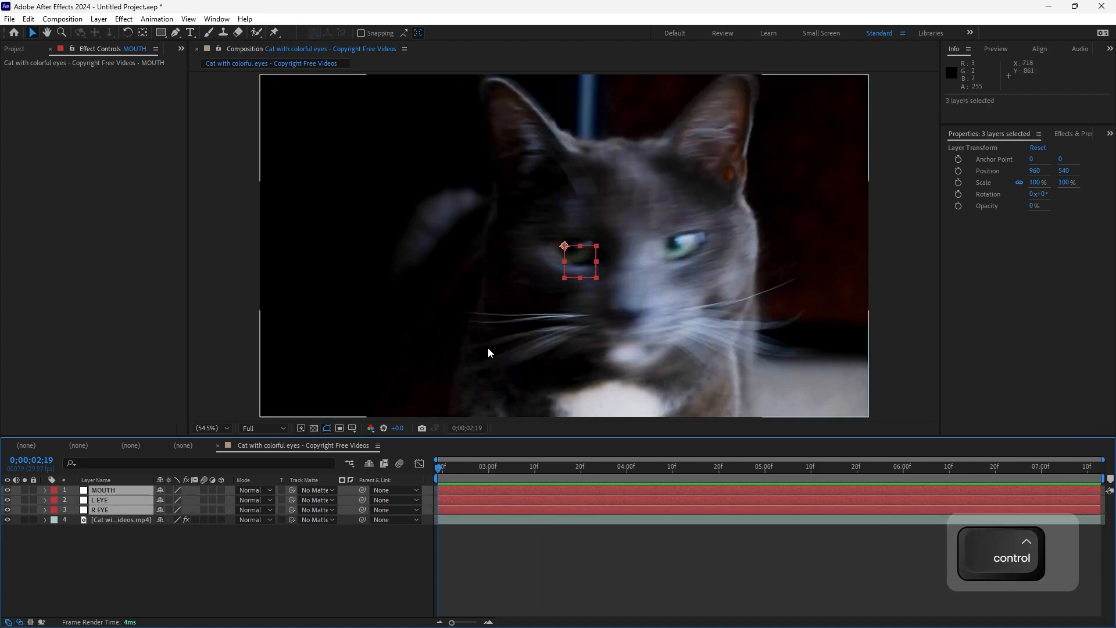
pyautogui.hotkey('ctrl', 'alt', 'Home')
pyautogui.hotkey('ctrl', 'alt', 'Home')
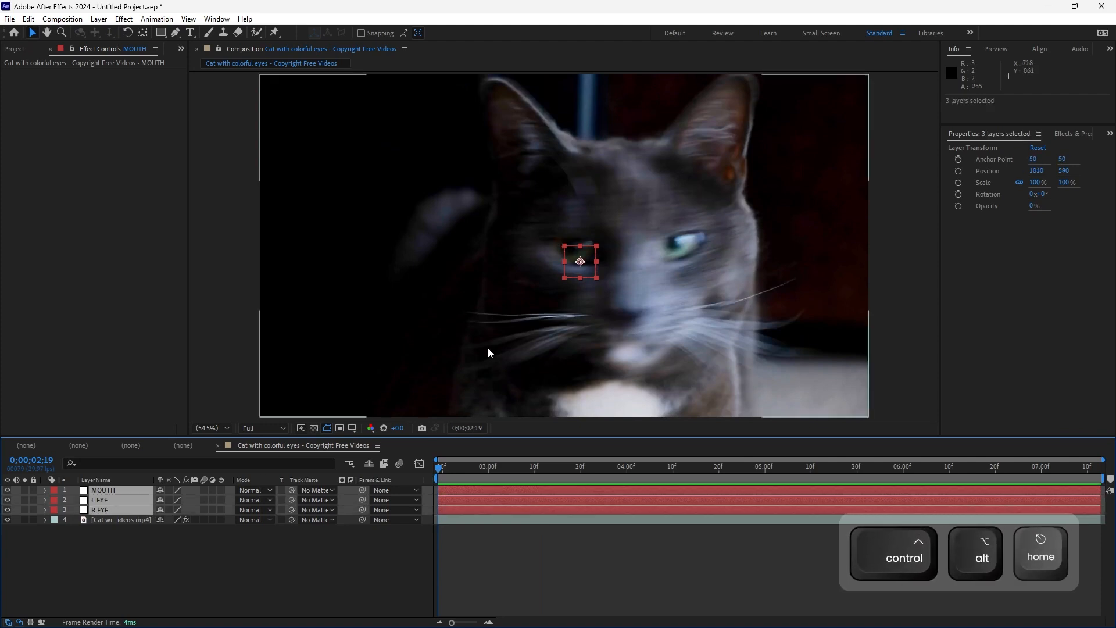
pyautogui.hotkey('ctrl', 'Home')
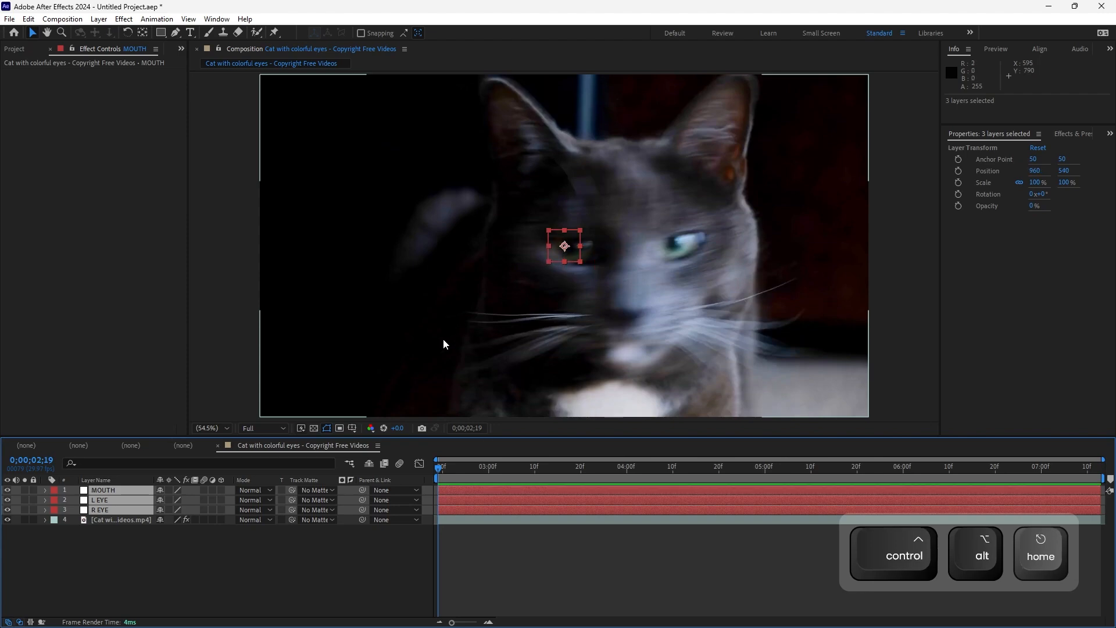
pyautogui.click(236, 539)
pyautogui.moveTo(8, 491); pyautogui.dragTo(7, 510)
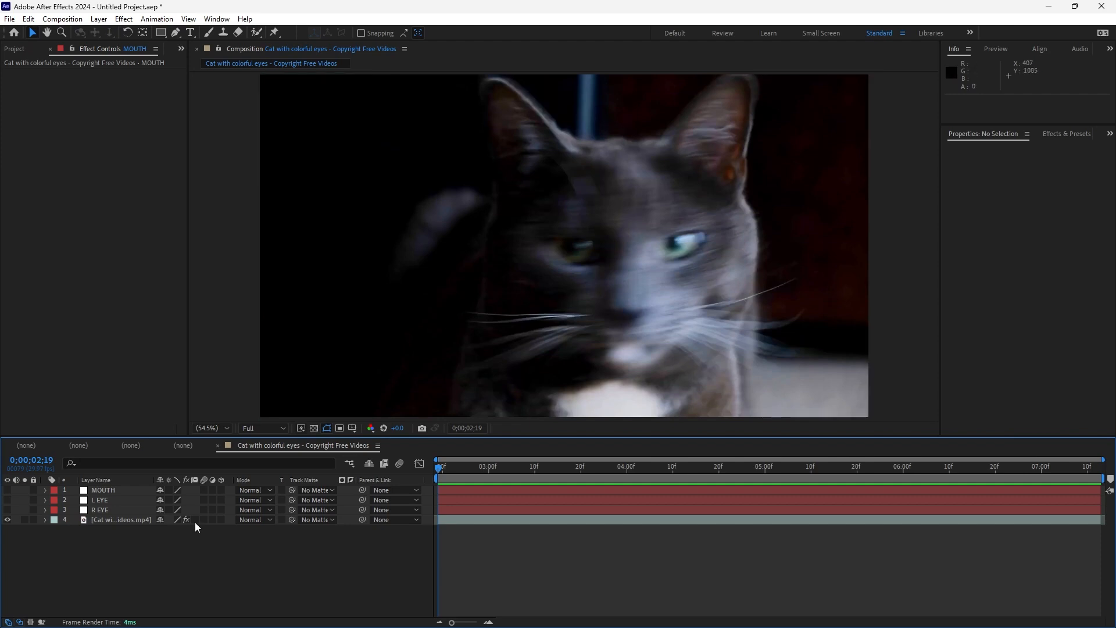
# Create track data from the Mouth Tracking layer in the cat footage's Mocha AE effect
pyautogui.click(123, 520)
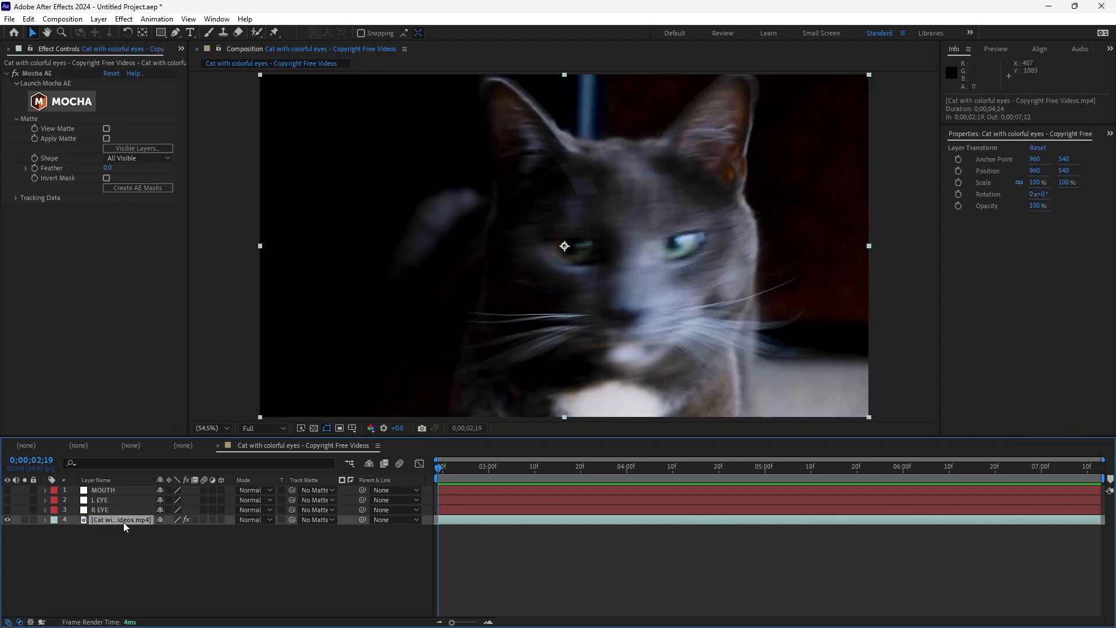
pyautogui.click(15, 199)
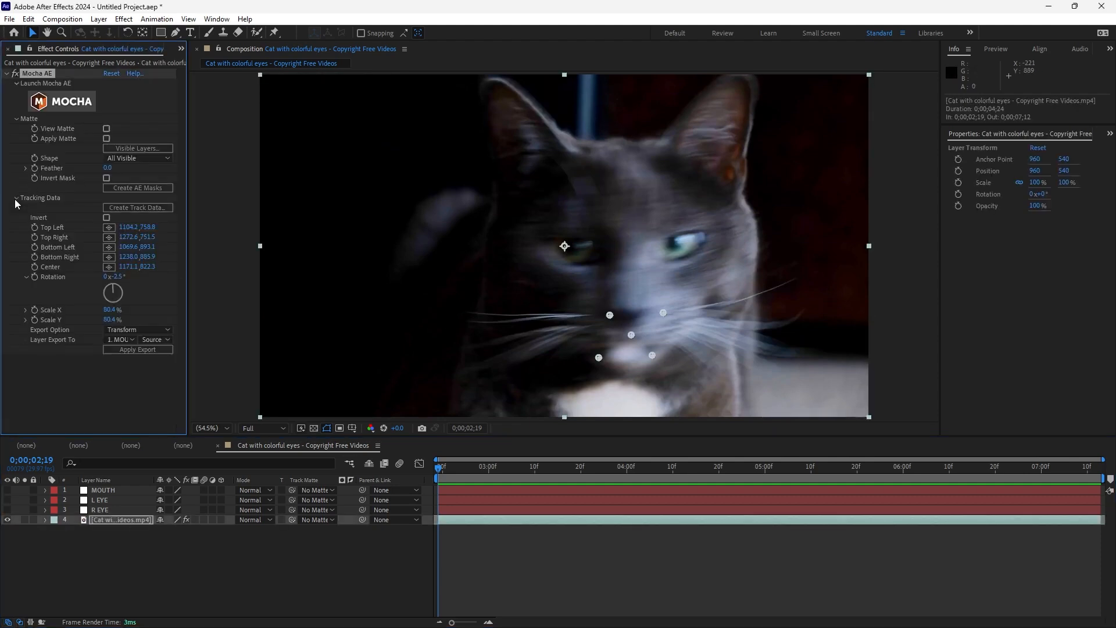
pyautogui.click(134, 208)
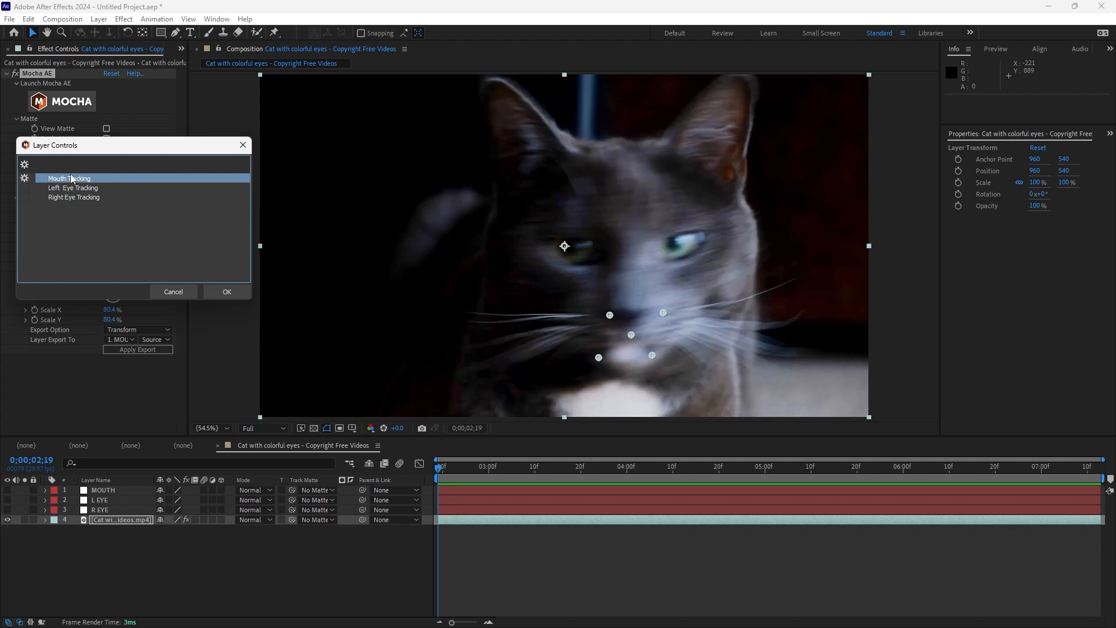
pyautogui.click(236, 289)
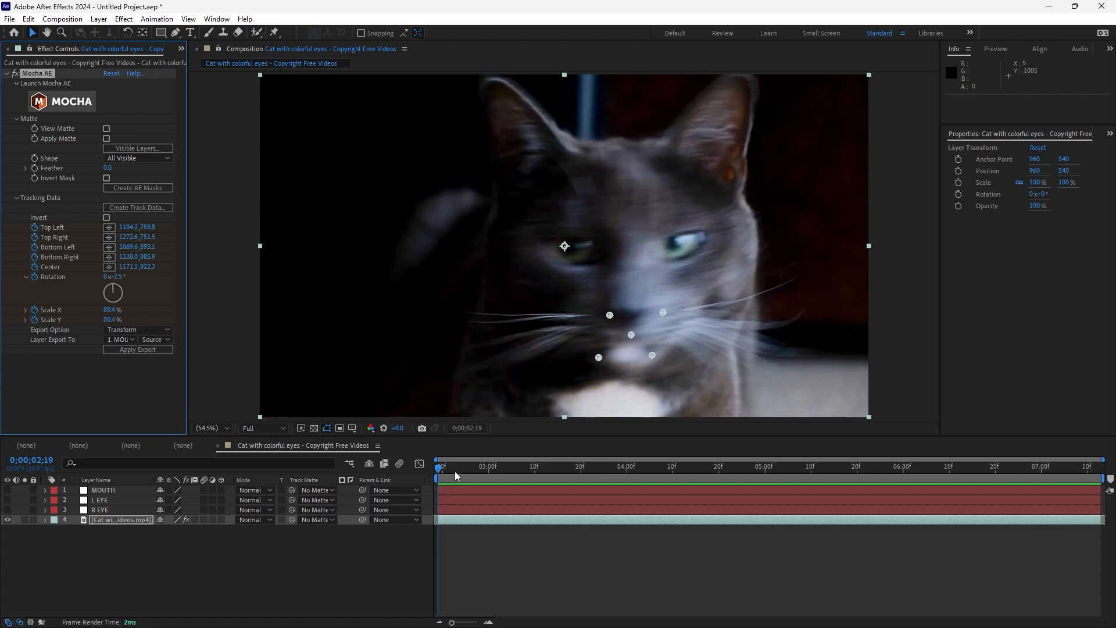
pyautogui.moveTo(452, 470)
pyautogui.mouseDown()
pyautogui.moveTo(1006, 489)
pyautogui.moveTo(433, 466)
pyautogui.mouseUp()
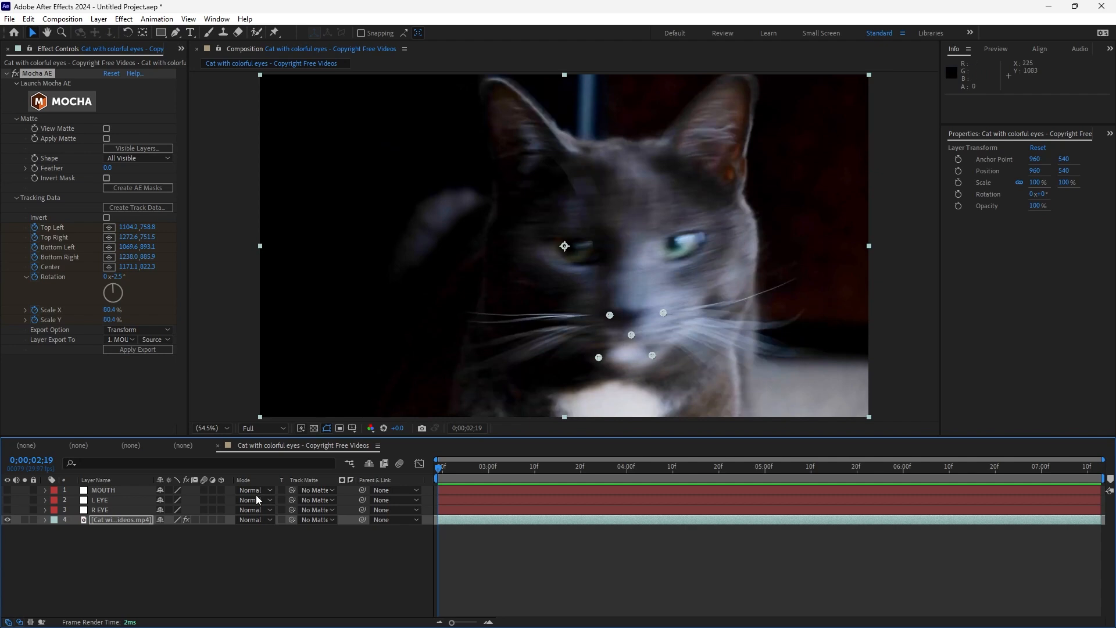
# Set the Mocha AE export option on the cat footage to Transform and its export target to the MOUTH null
pyautogui.click(128, 528)
pyautogui.click(130, 516)
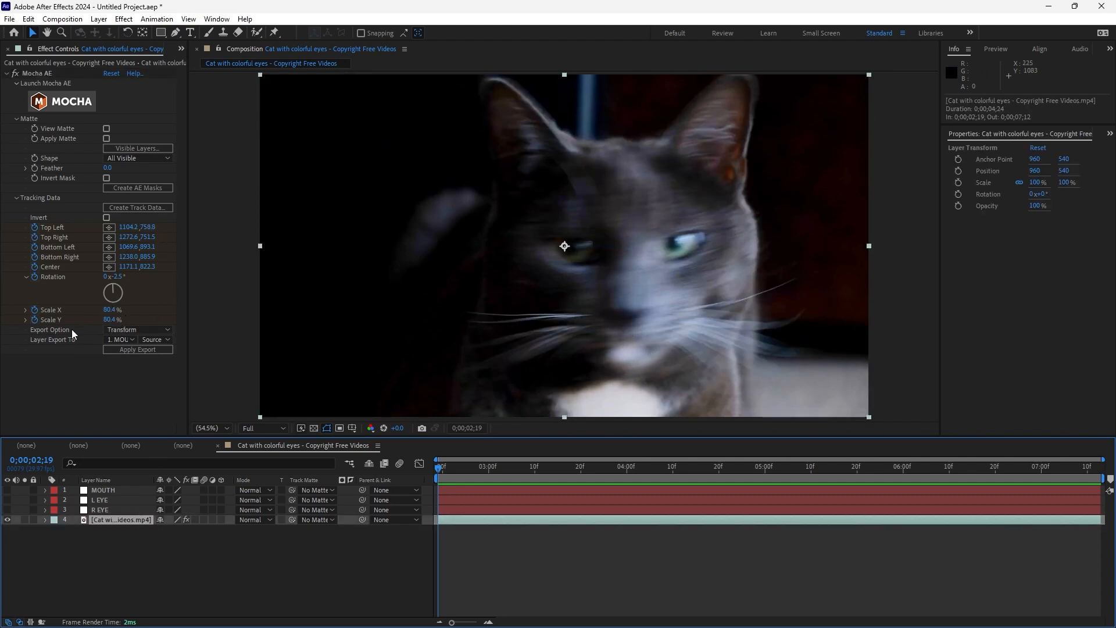
pyautogui.click(117, 330)
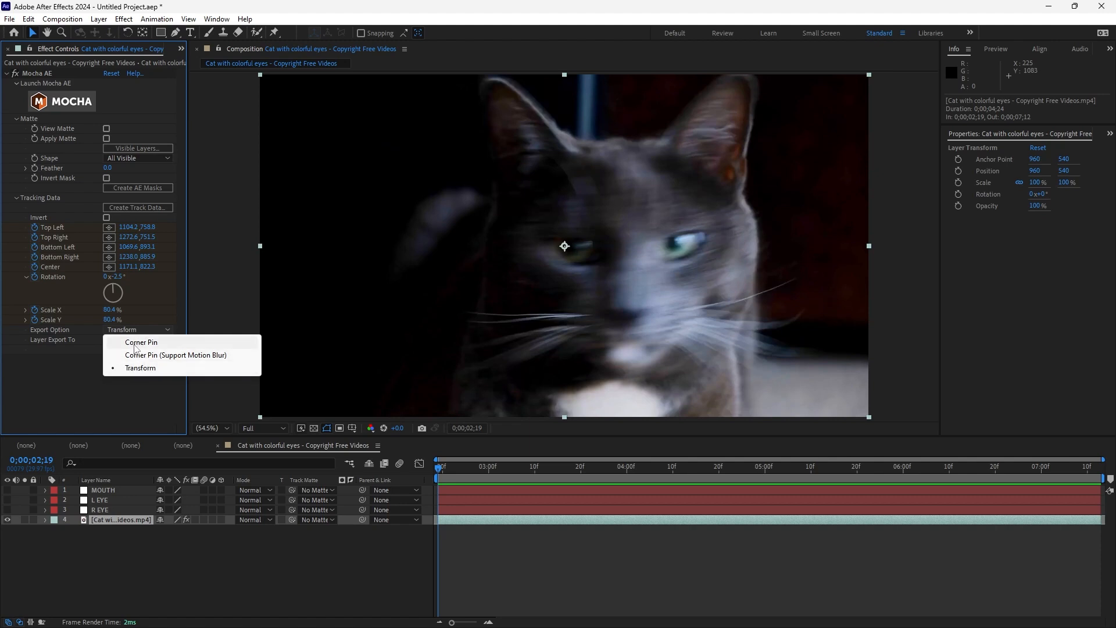
pyautogui.click(141, 368)
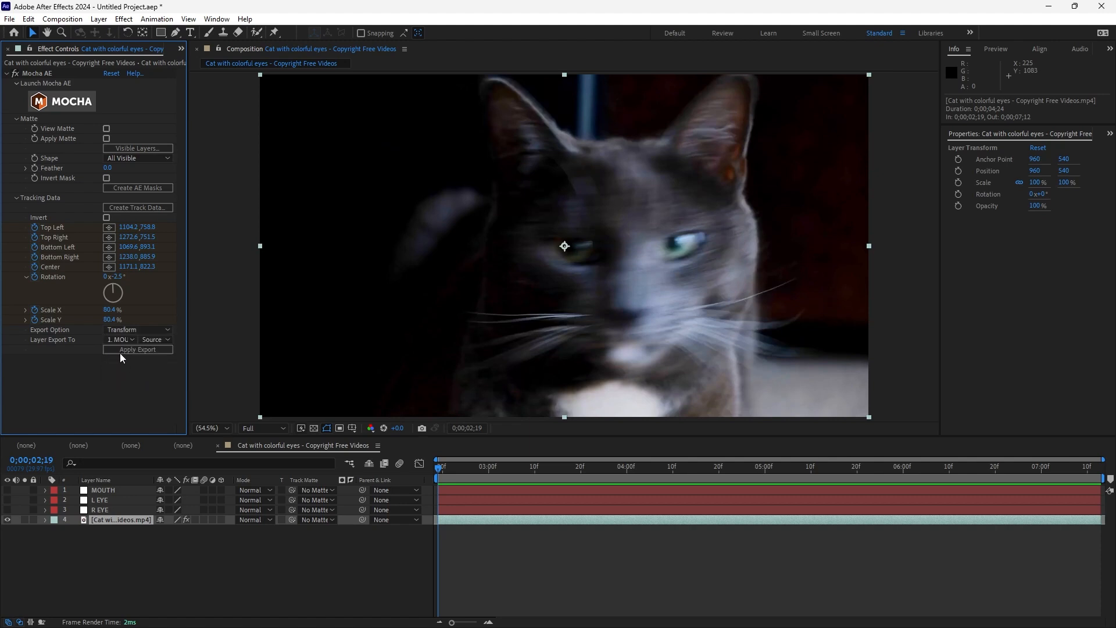
pyautogui.click(119, 340)
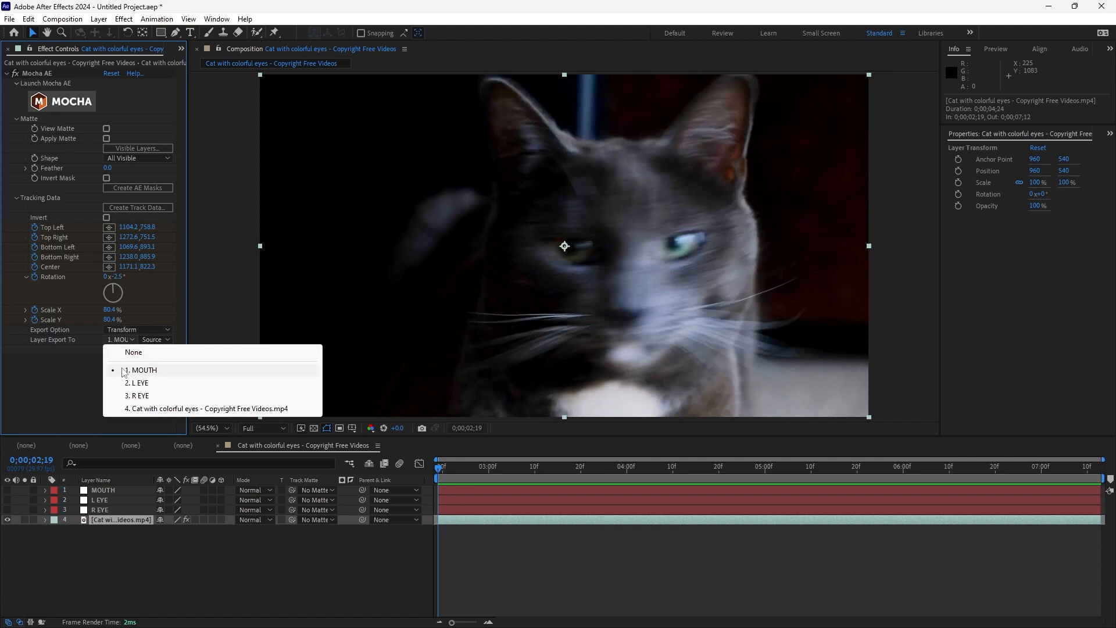
pyautogui.click(133, 352)
pyautogui.click(120, 340)
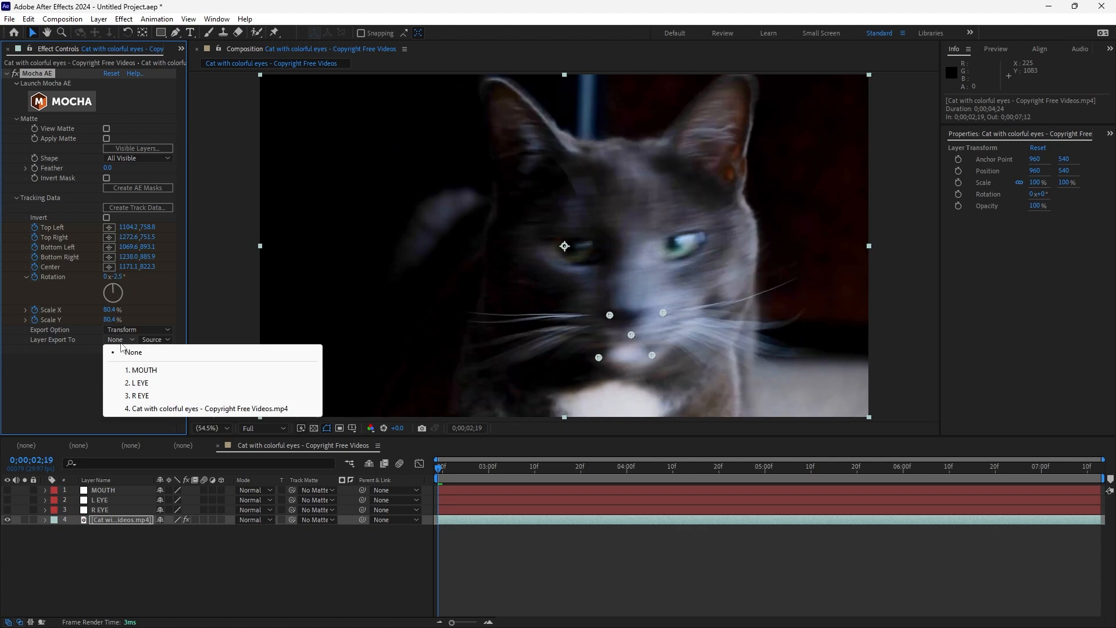
pyautogui.click(141, 372)
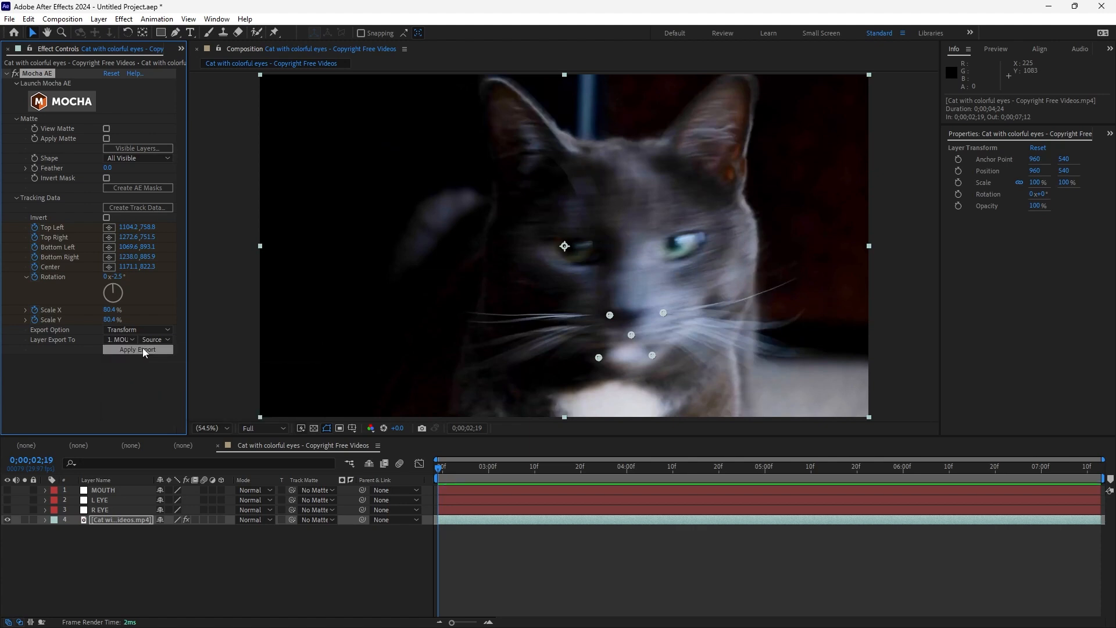
# Check the null layers' names and apply the tracking export from the cat footage to the MOUTH null
pyautogui.click(98, 480)
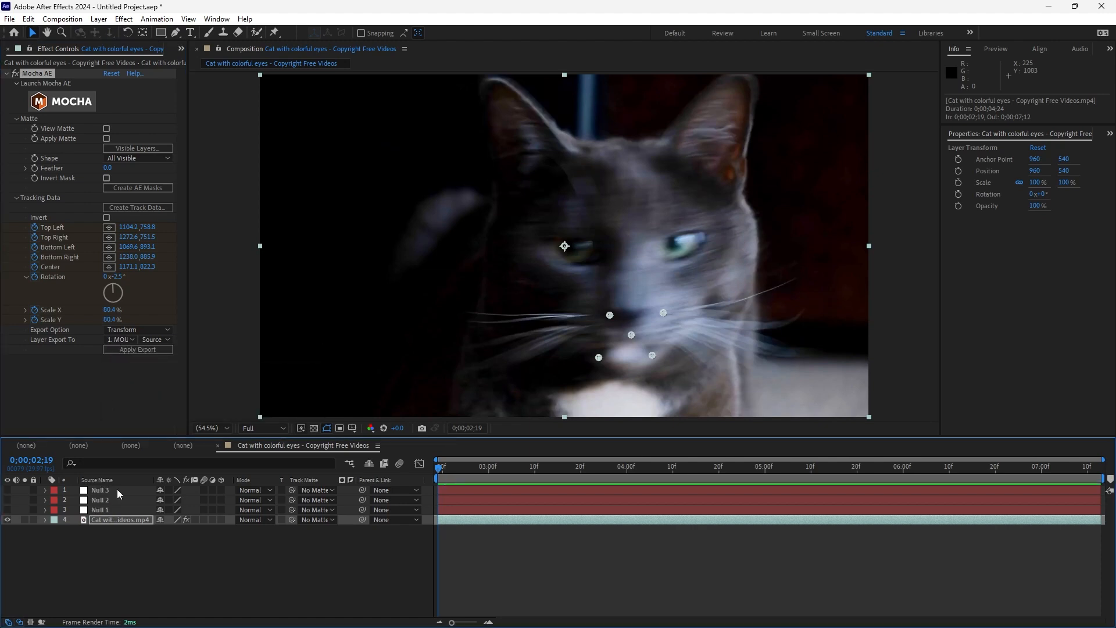
pyautogui.click(102, 482)
pyautogui.click(106, 488)
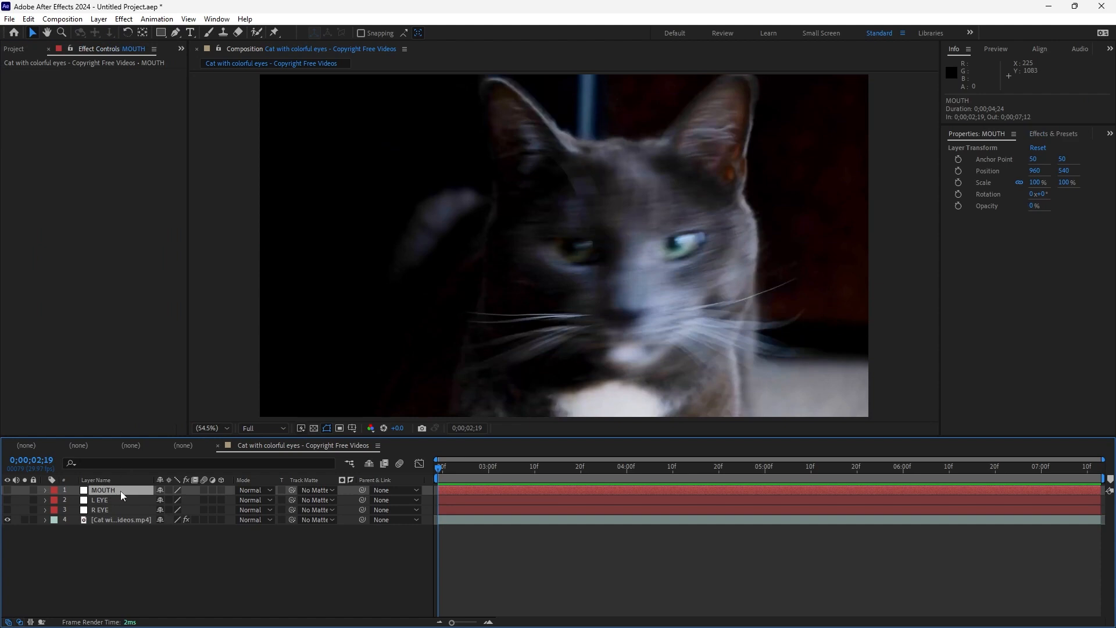
pyautogui.click(120, 519)
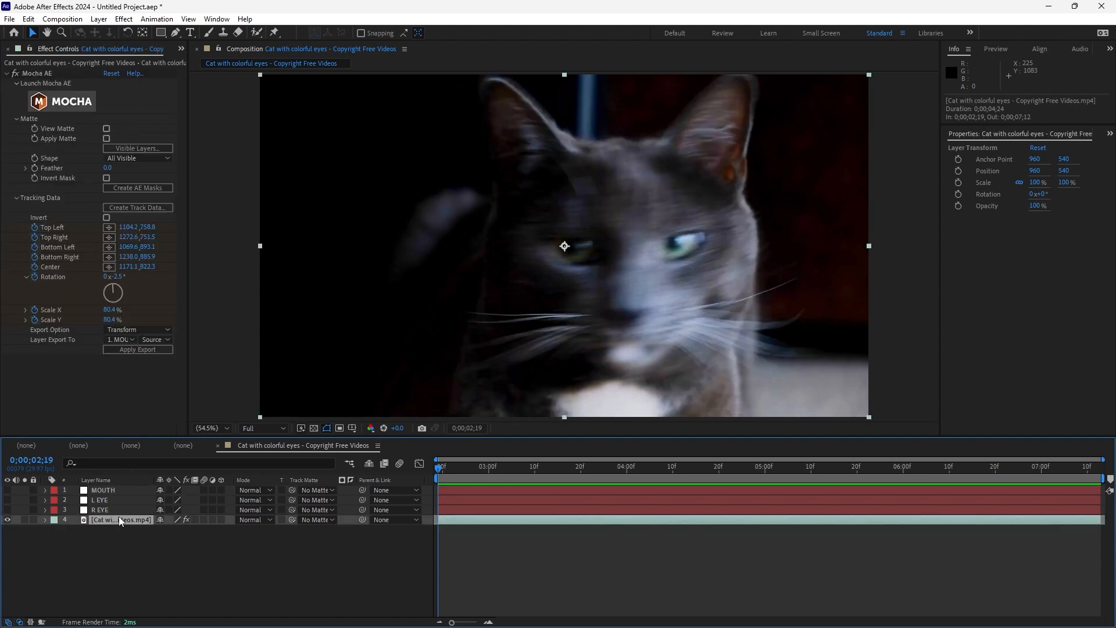
pyautogui.click(140, 350)
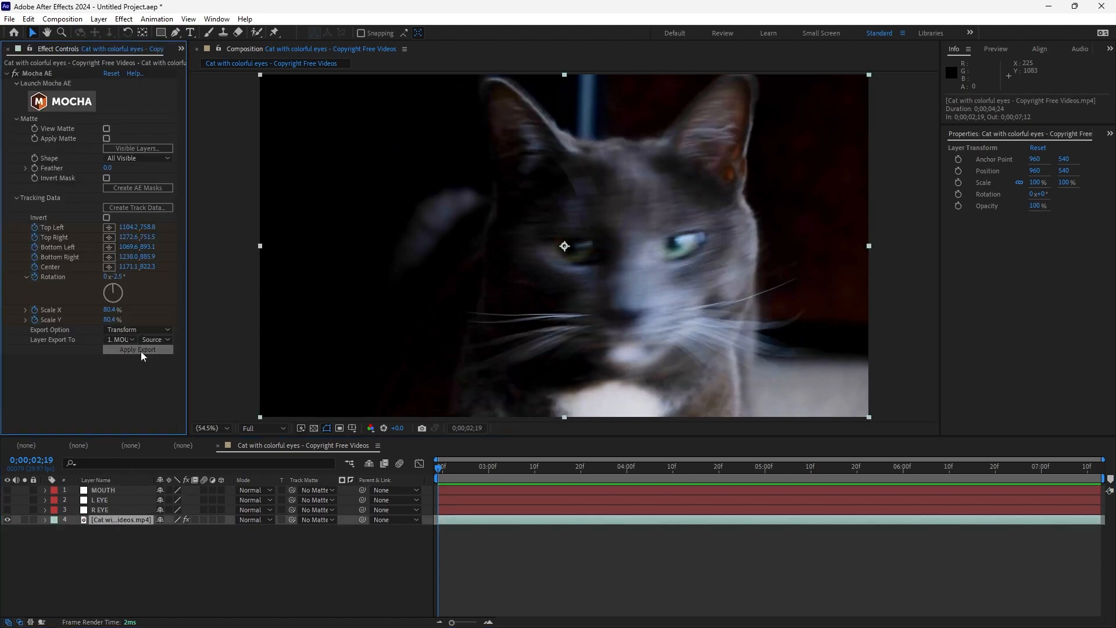
# Reveal the MOUTH null's keyframes, make the null visible, and scrub the timeline to check its tracking
pyautogui.click(112, 489)
pyautogui.press('u')
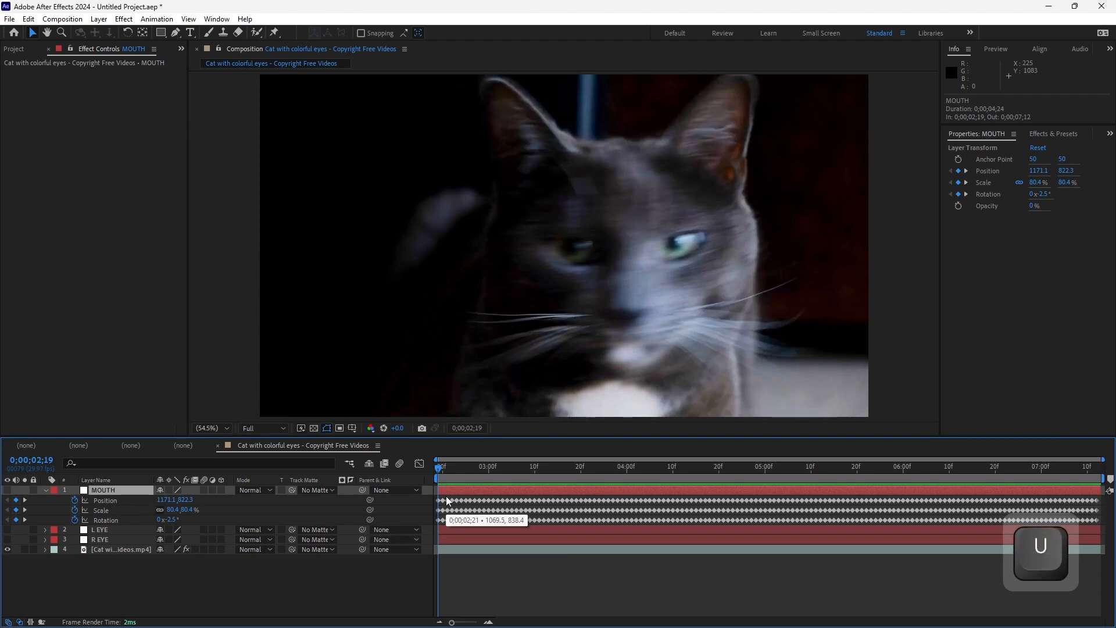
pyautogui.click(7, 490)
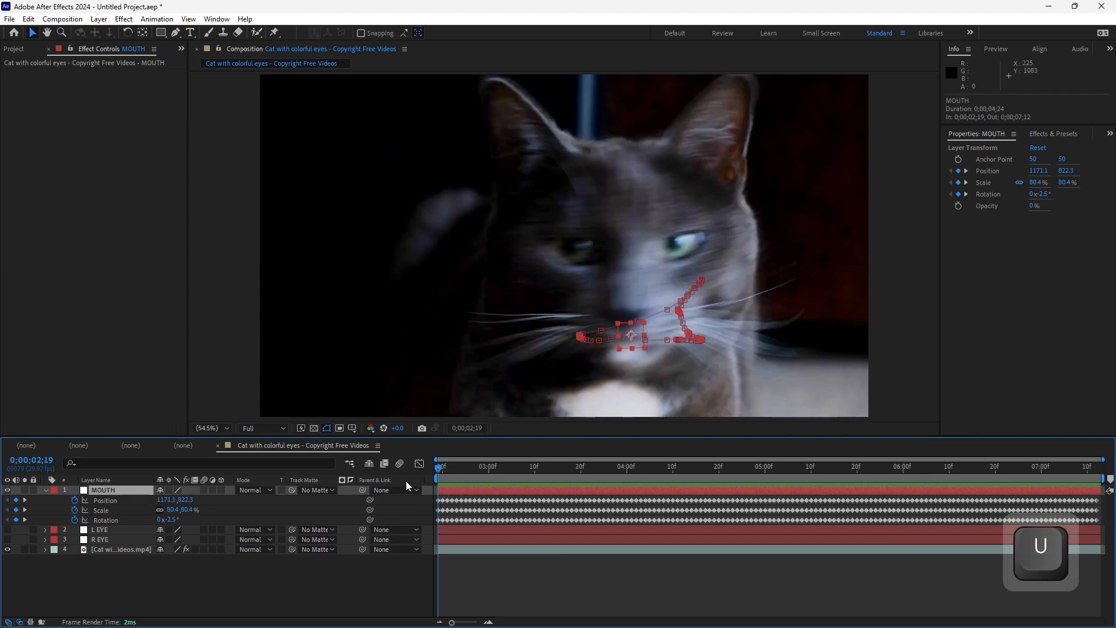
pyautogui.moveTo(444, 462); pyautogui.dragTo(336, 483)
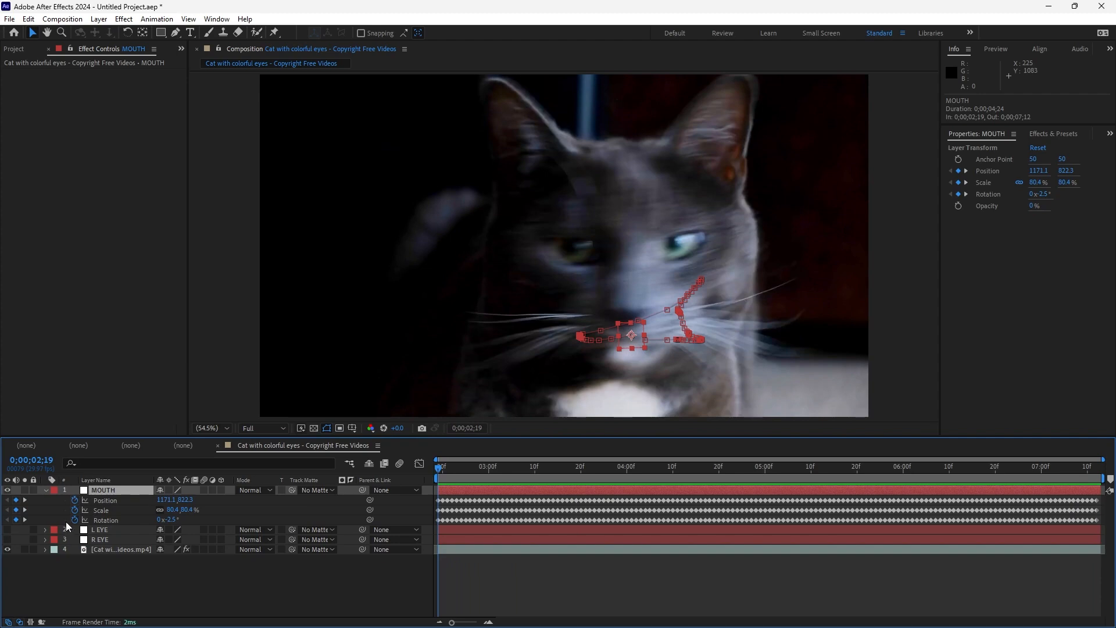
# Create track data from the Left Eye Tracking layer in the cat footage's Mocha AE effect
pyautogui.click(102, 547)
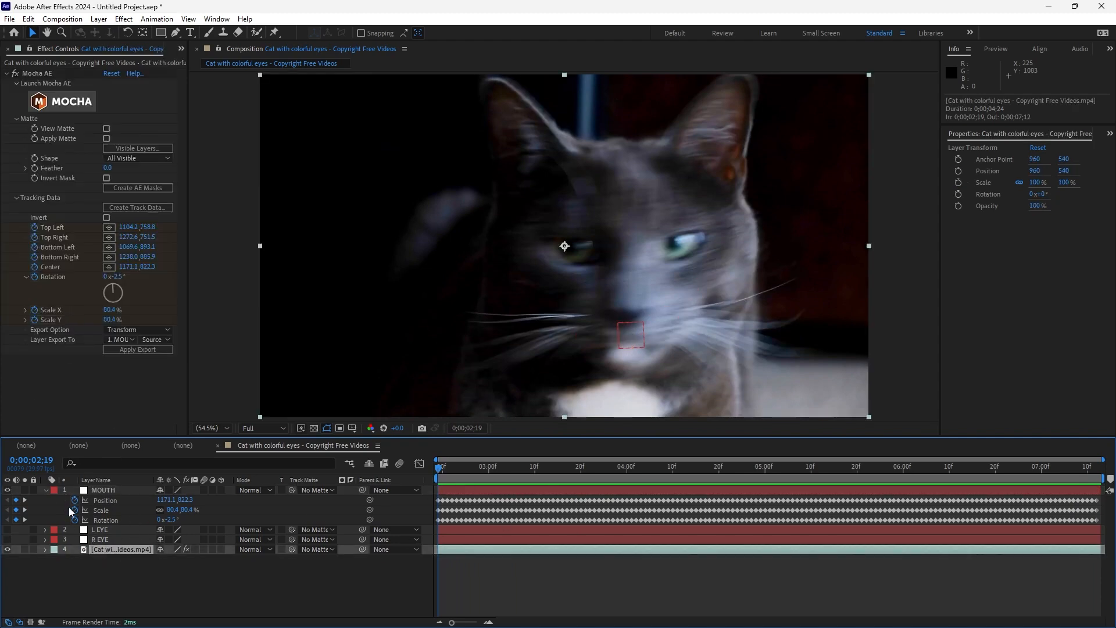
pyautogui.click(103, 540)
pyautogui.click(106, 530)
pyautogui.click(106, 540)
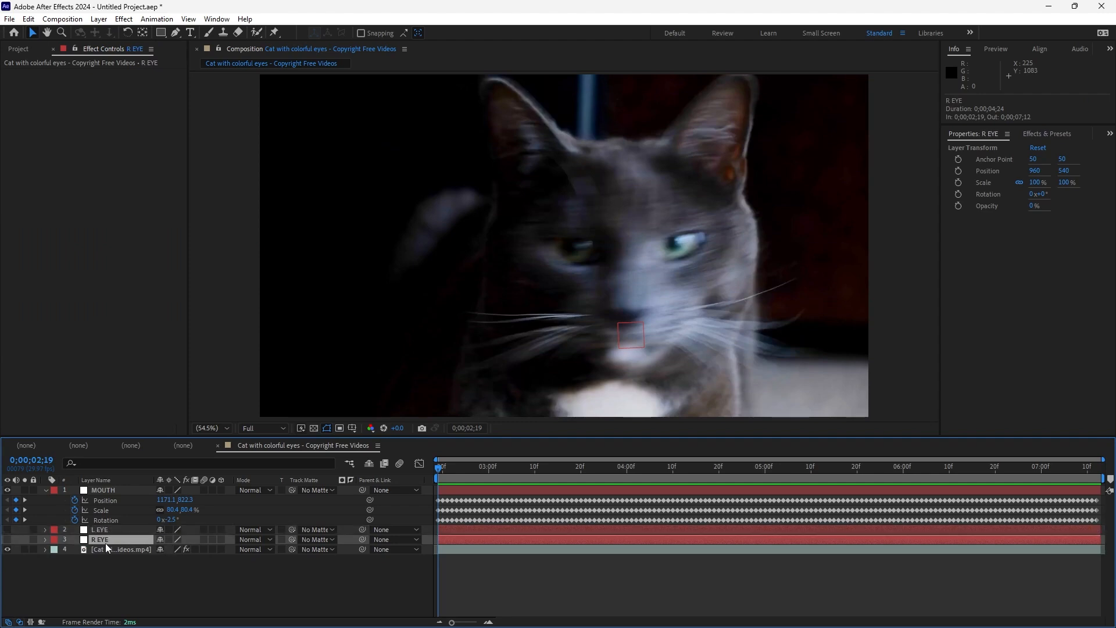
pyautogui.click(114, 549)
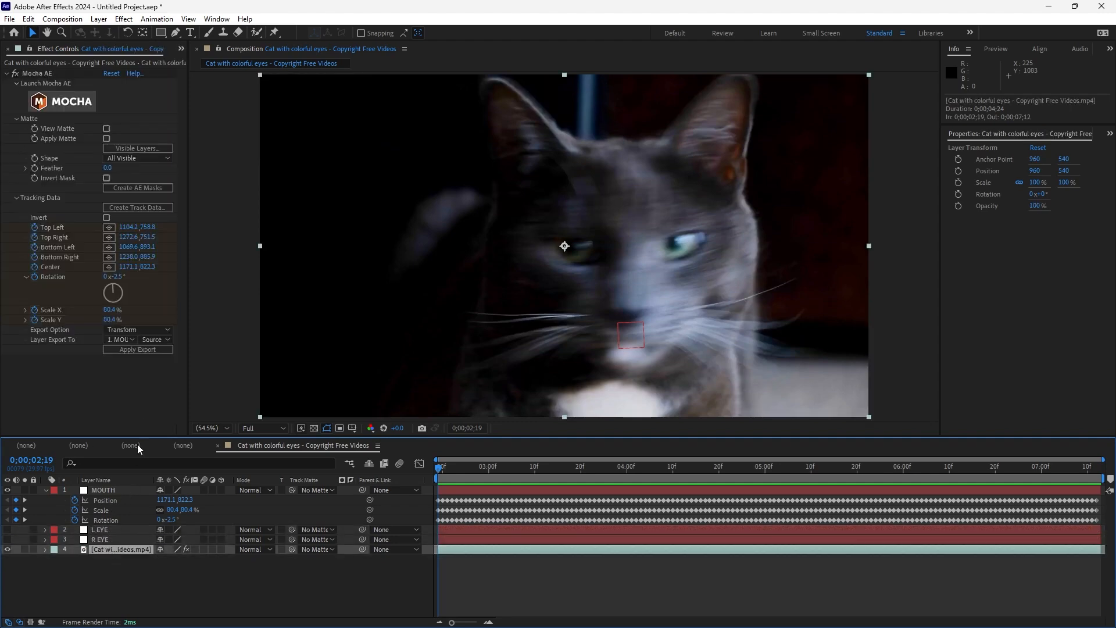
pyautogui.click(121, 208)
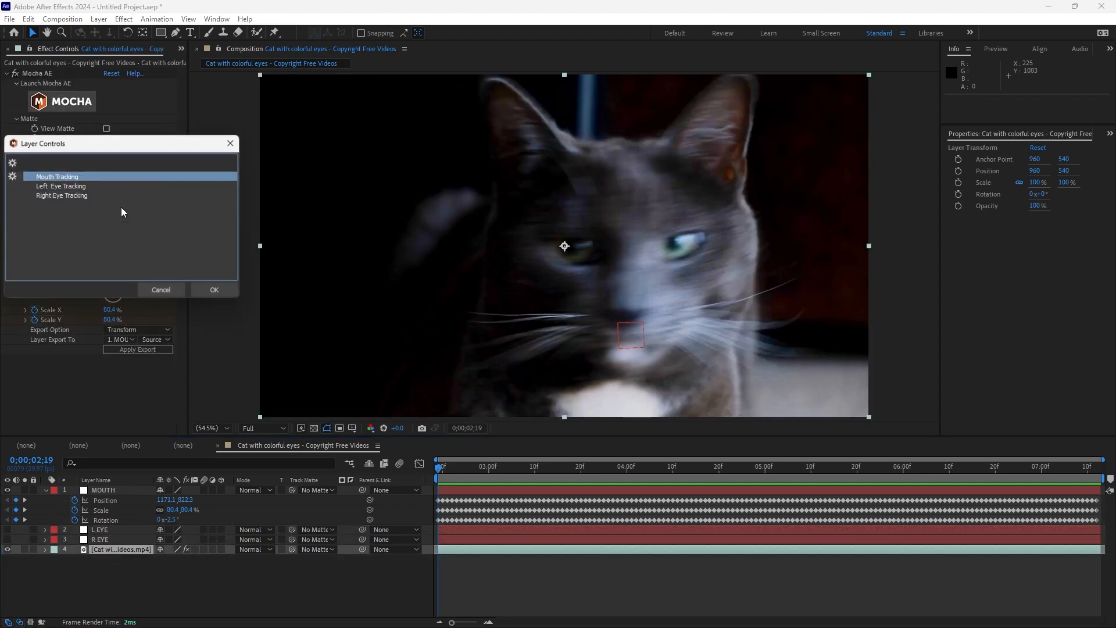
pyautogui.click(61, 186)
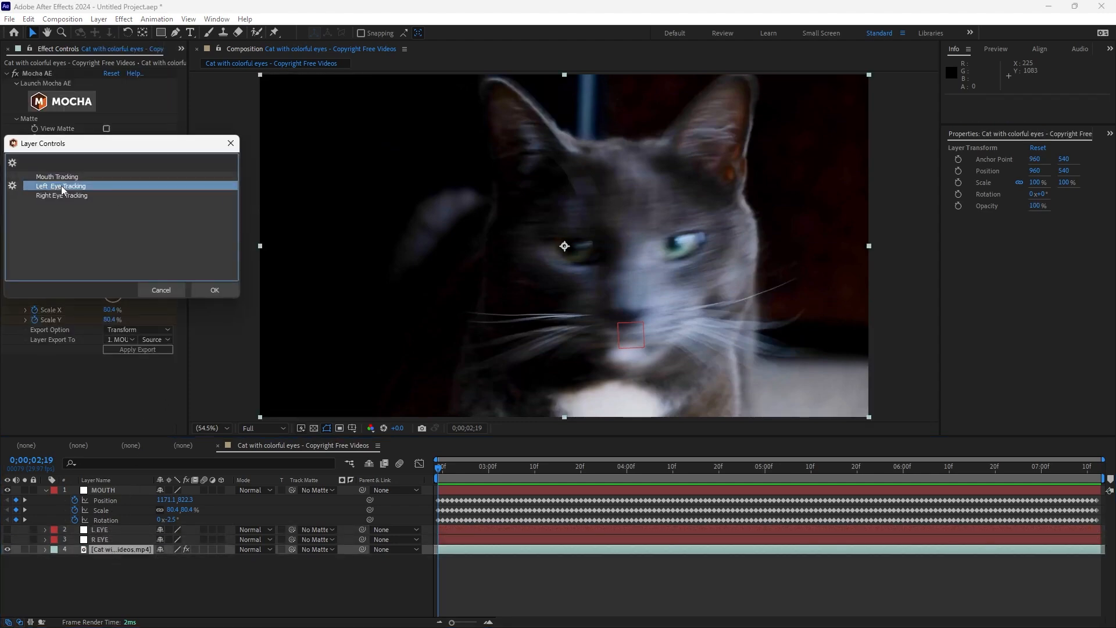
pyautogui.click(218, 287)
# Set the footage's Mocha AE export target to the L EYE null, keep the Transform option, and apply the export
pyautogui.click(127, 339)
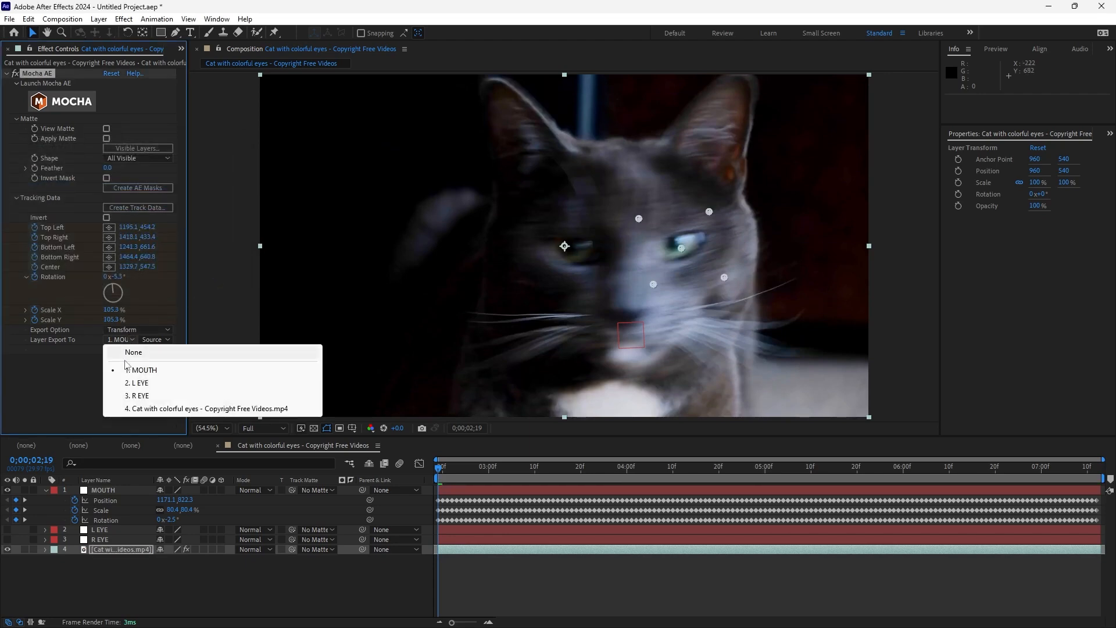
pyautogui.click(137, 382)
pyautogui.click(122, 331)
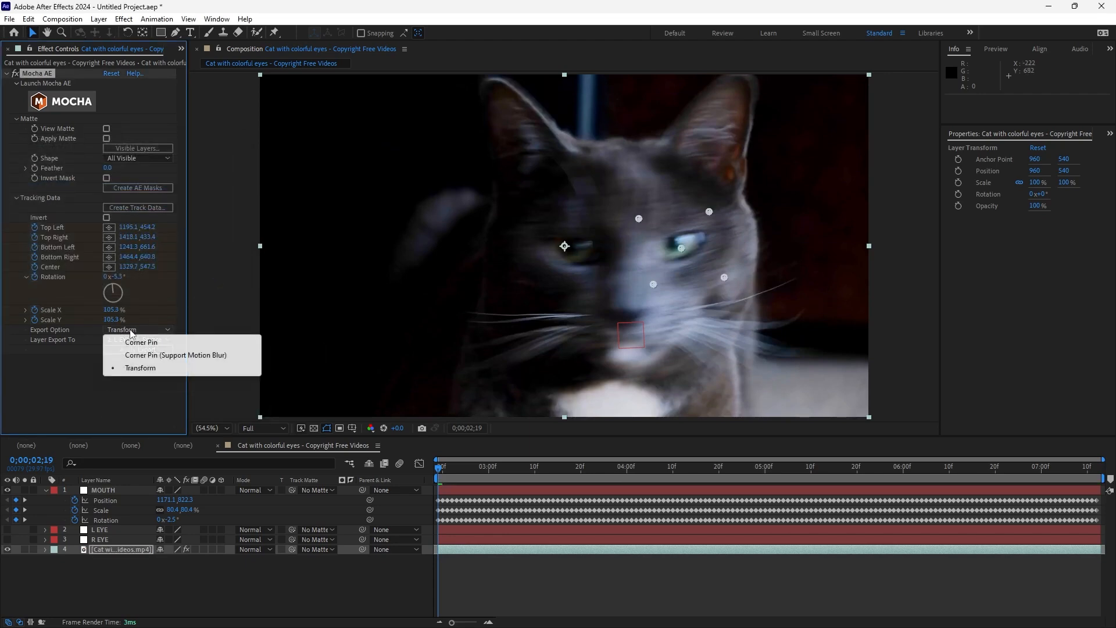
pyautogui.click(94, 374)
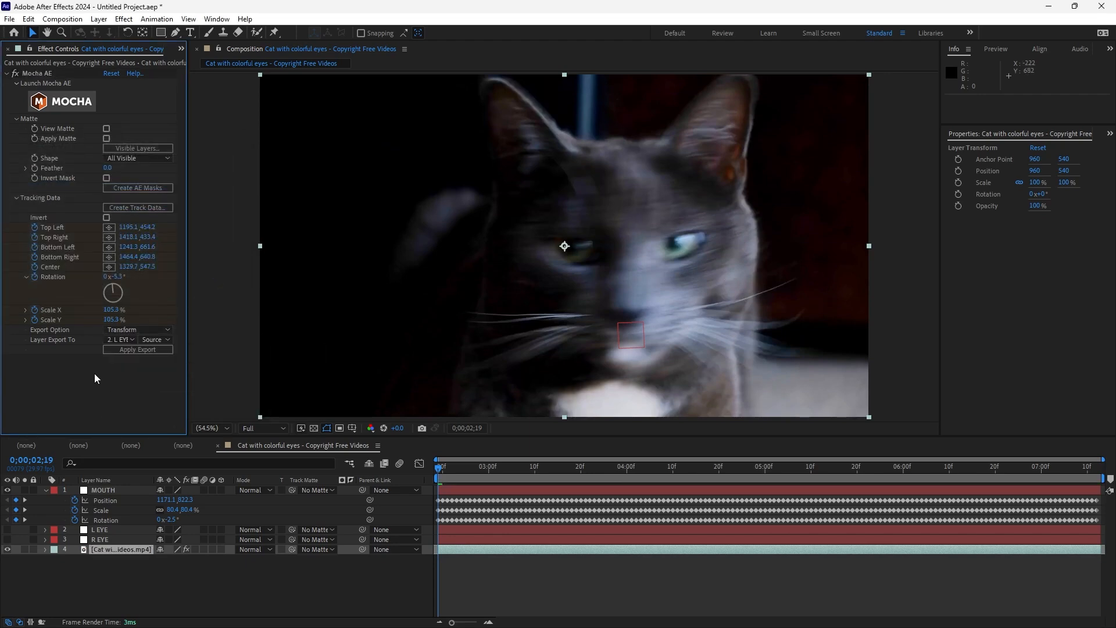
pyautogui.click(128, 350)
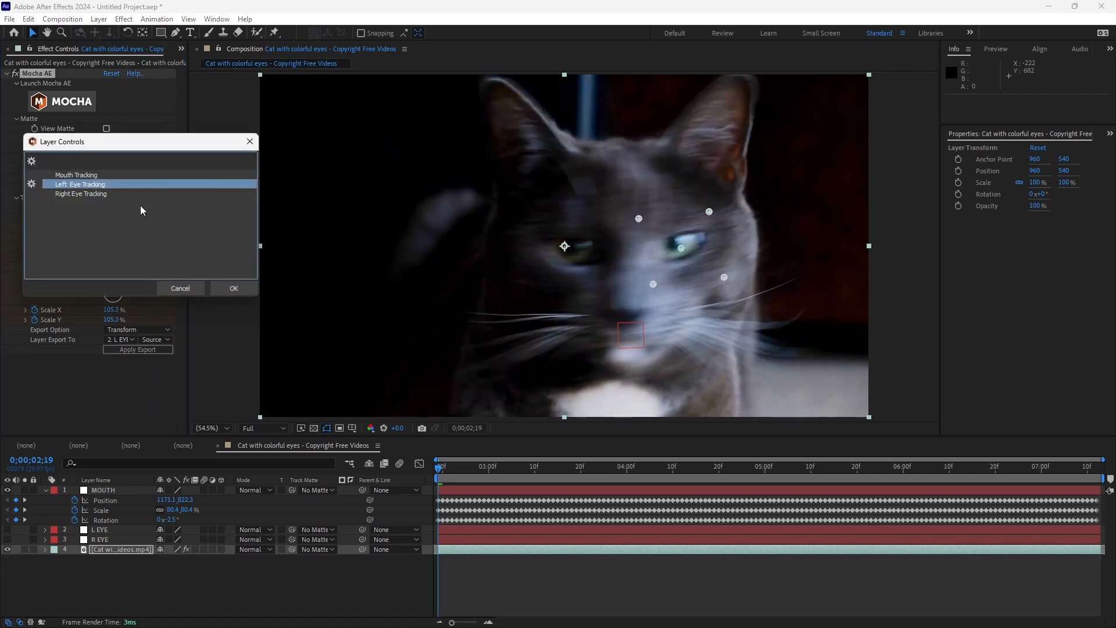
# Create track data from the Right Eye Tracking layer and apply it as a Transform export to the R EYE null
pyautogui.click(68, 193)
pyautogui.click(240, 287)
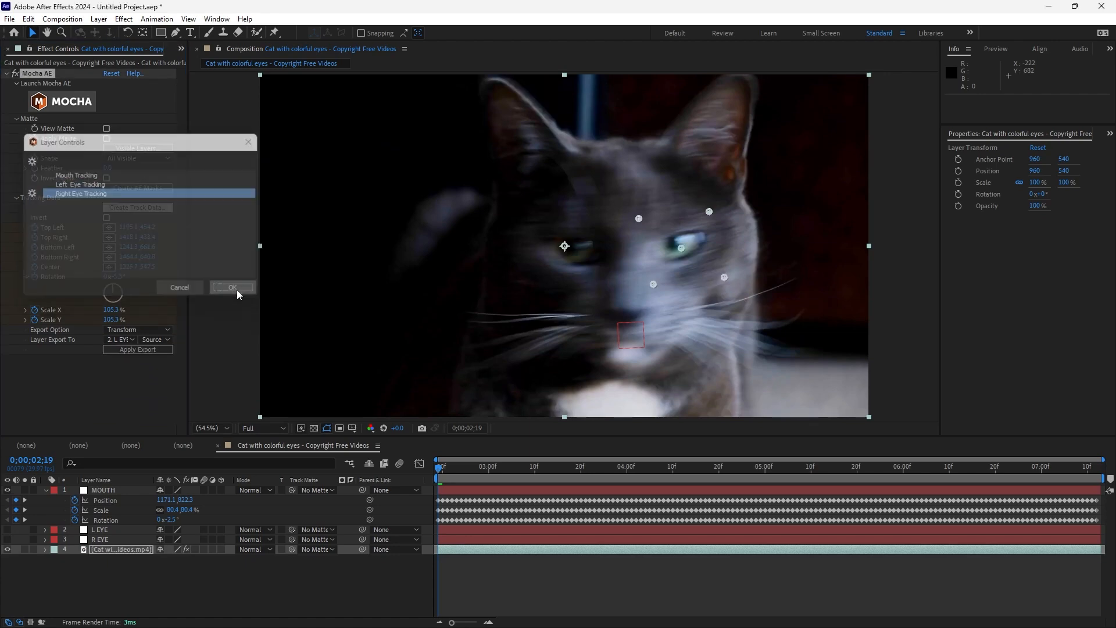
pyautogui.click(120, 340)
pyautogui.click(136, 383)
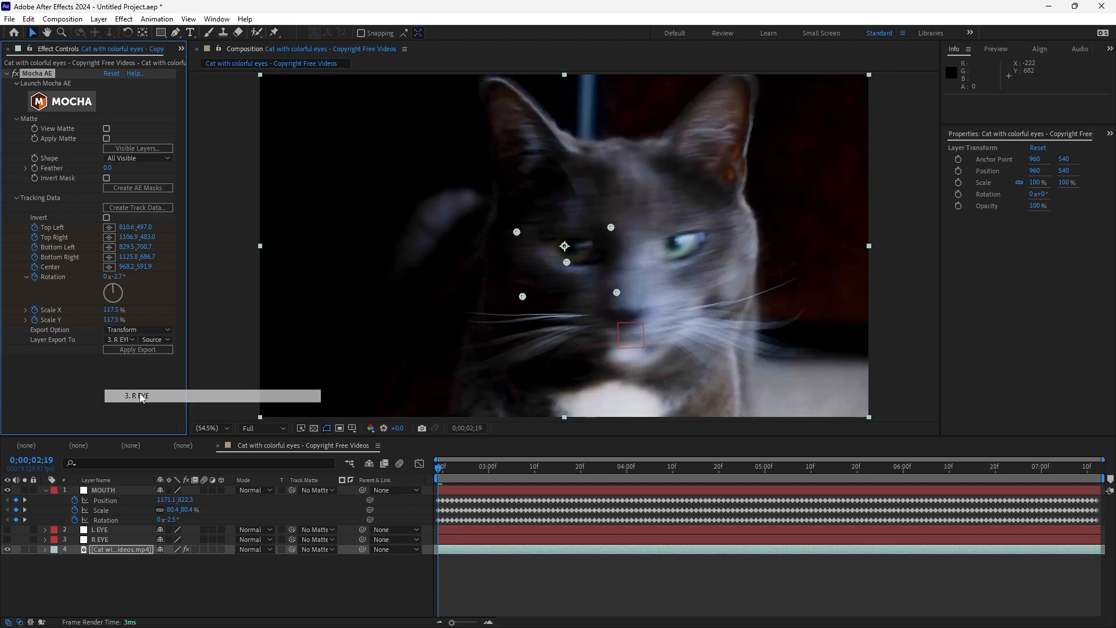
pyautogui.click(140, 330)
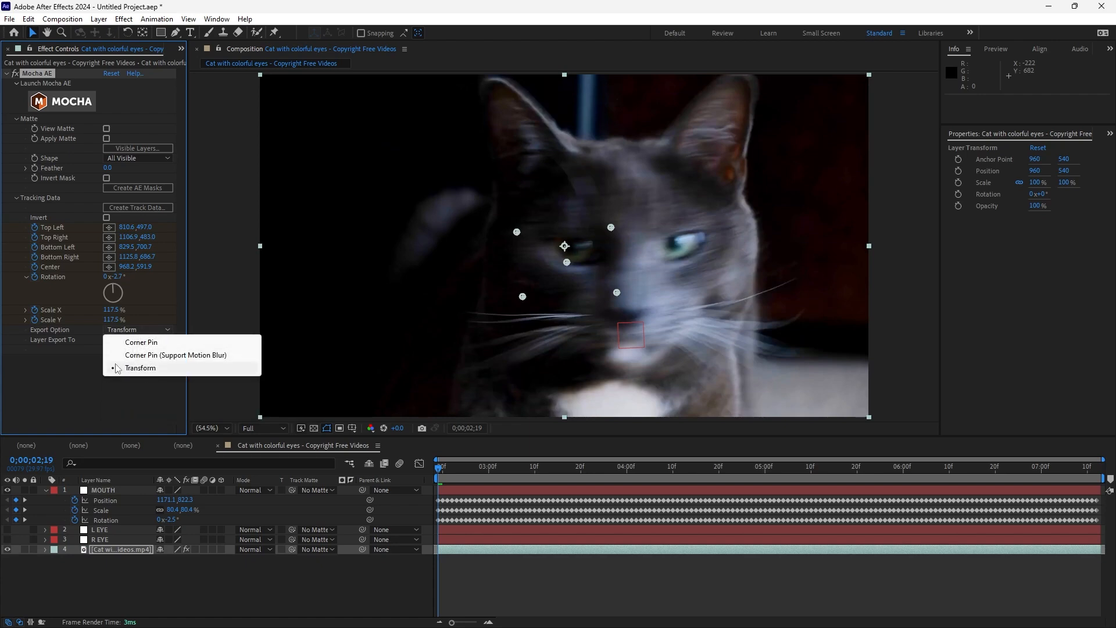
pyautogui.click(145, 373)
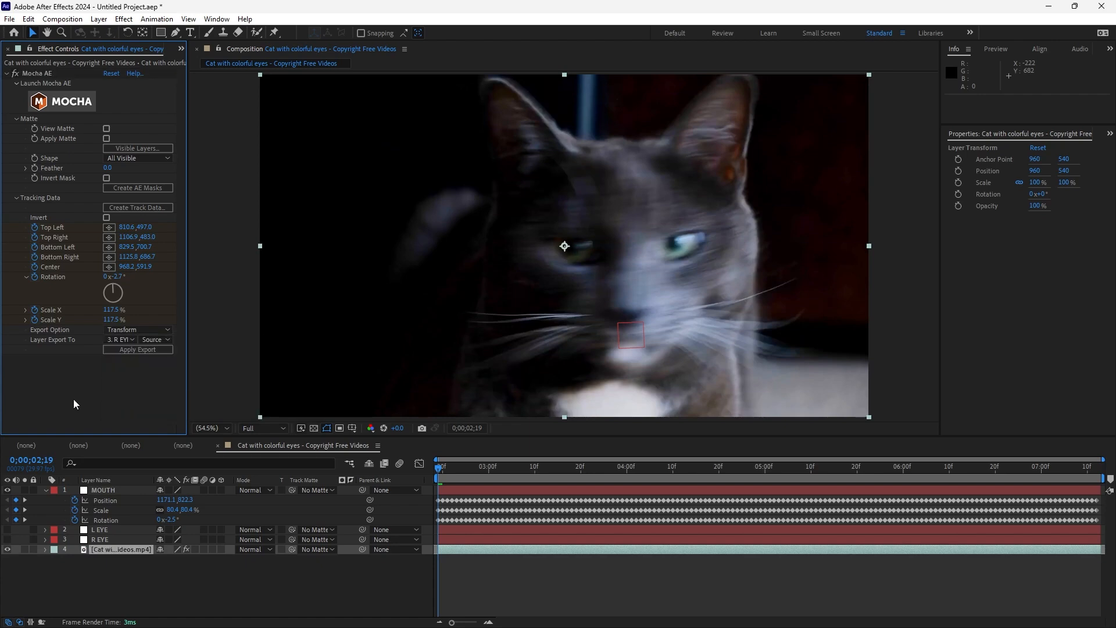
pyautogui.click(136, 350)
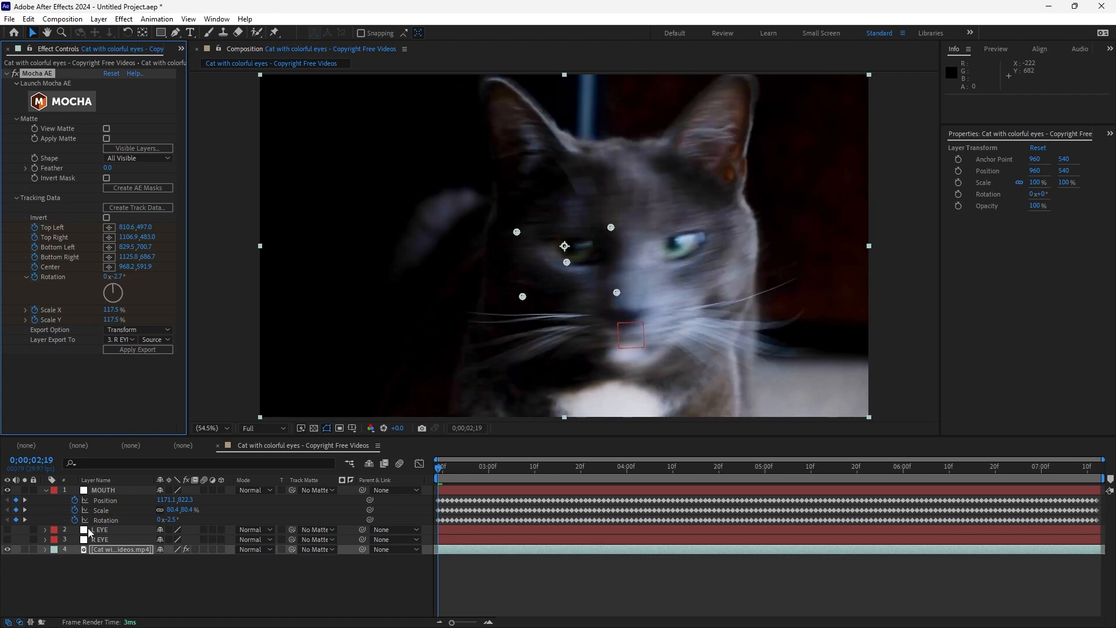
# Make the L EYE and R EYE nulls visible and scrub the timeline with all three nulls selected to check their tracking
pyautogui.moveTo(6, 529); pyautogui.dragTo(7, 539)
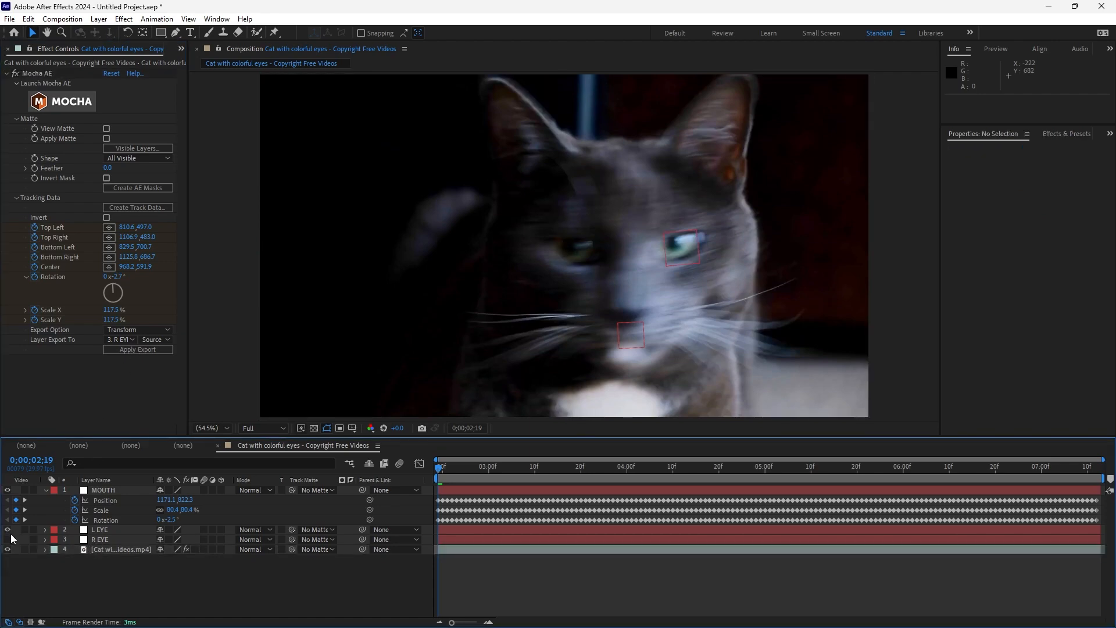
pyautogui.click(102, 549)
pyautogui.click(197, 573)
pyautogui.click(141, 538)
pyautogui.keyDown('shift'); pyautogui.click(135, 490); pyautogui.keyUp('shift')
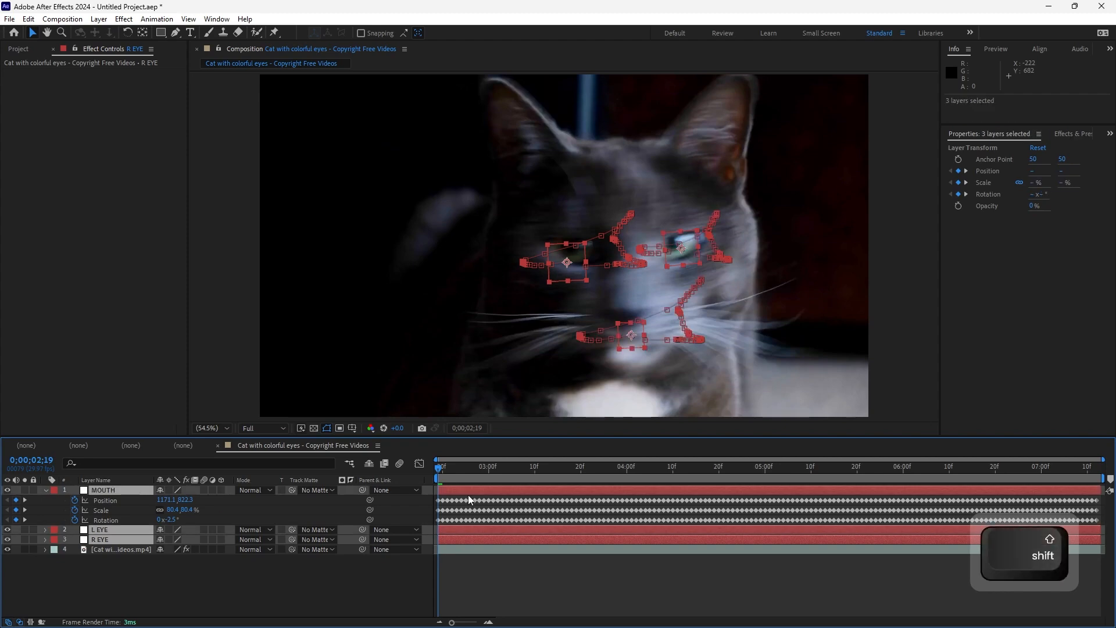
pyautogui.moveTo(444, 474); pyautogui.dragTo(991, 495)
pyautogui.moveTo(881, 497); pyautogui.dragTo(402, 560)
# Collapse the MOUTH null's properties and scrub the timeline to 0;00;04;21
pyautogui.click(41, 511)
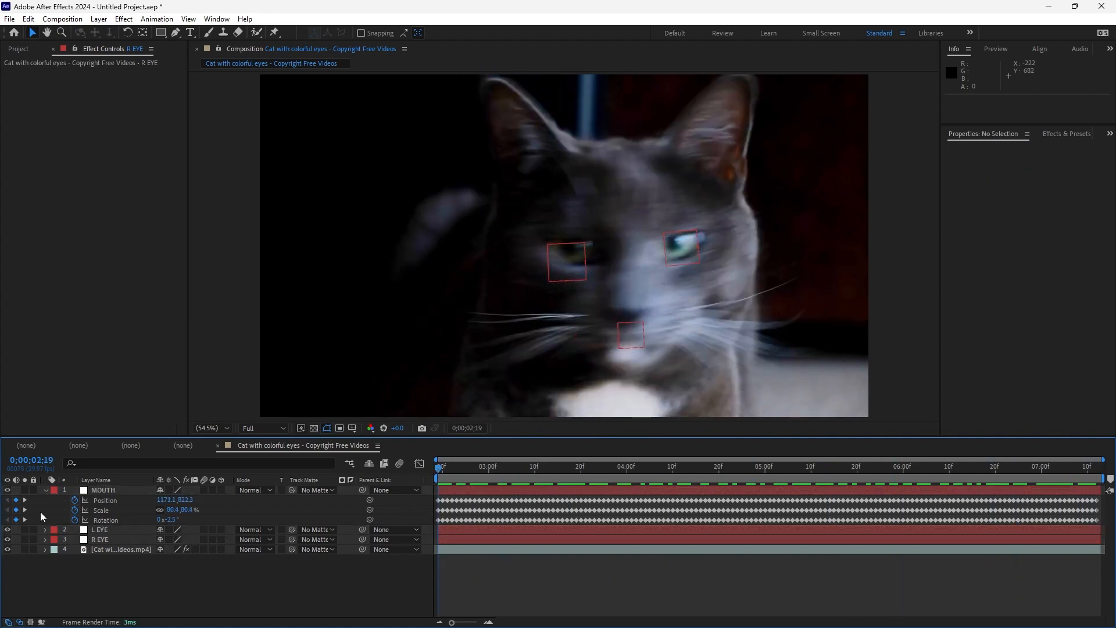
pyautogui.click(43, 490)
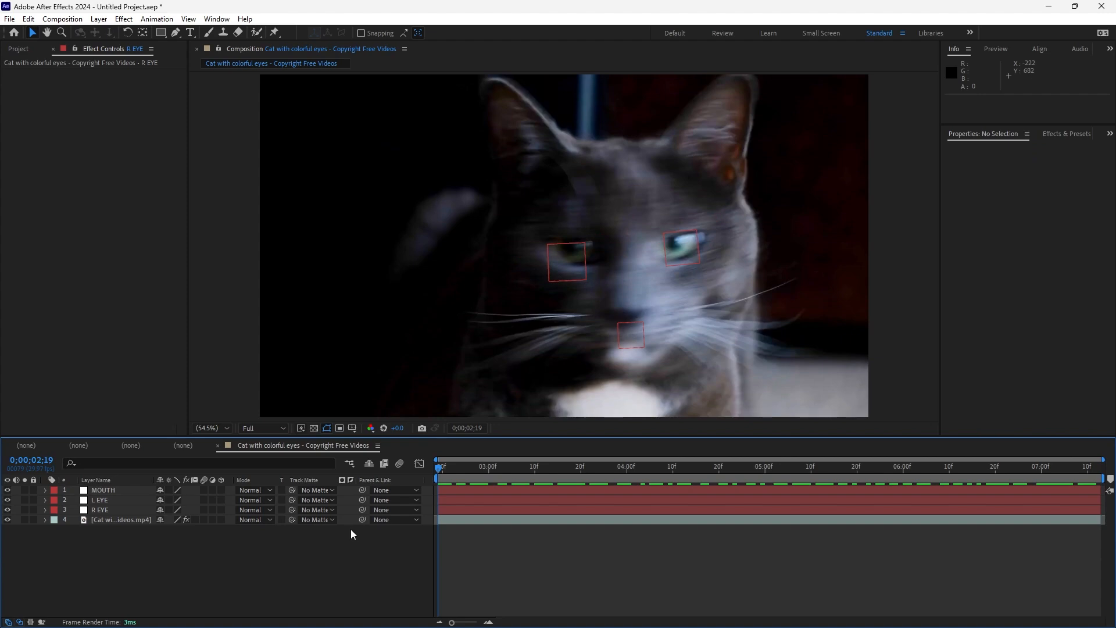
pyautogui.moveTo(442, 467); pyautogui.dragTo(724, 471)
# Save the project as "Cyber Cat - V001" in the E:\YOUTUBE\Cat folder
pyautogui.hotkey('ctrl', 's')
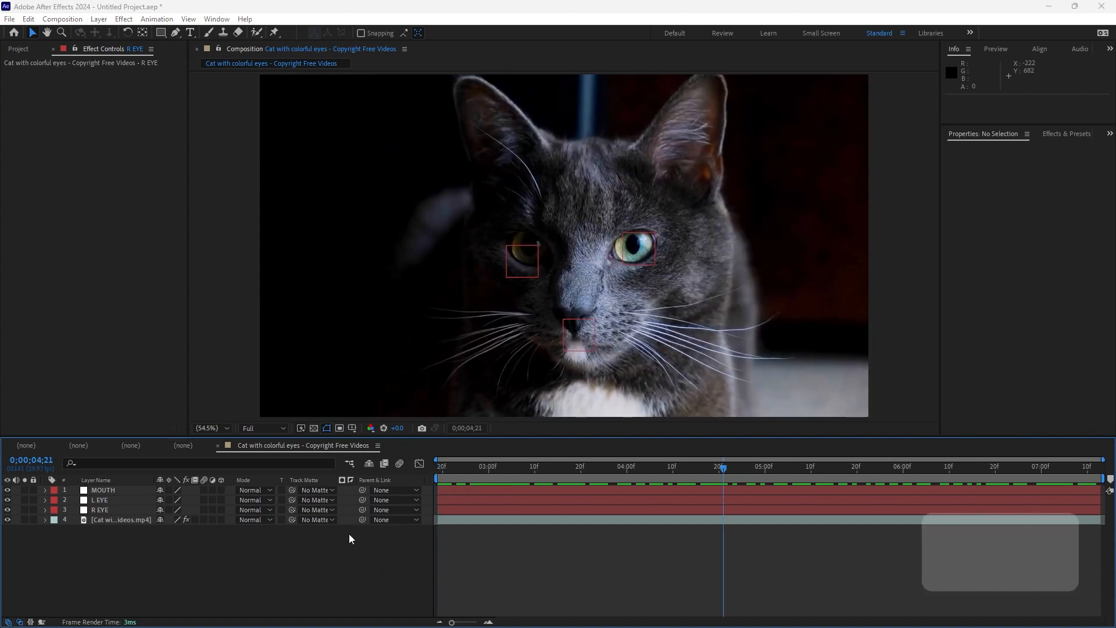
pyautogui.scroll(-1, 49, 418)
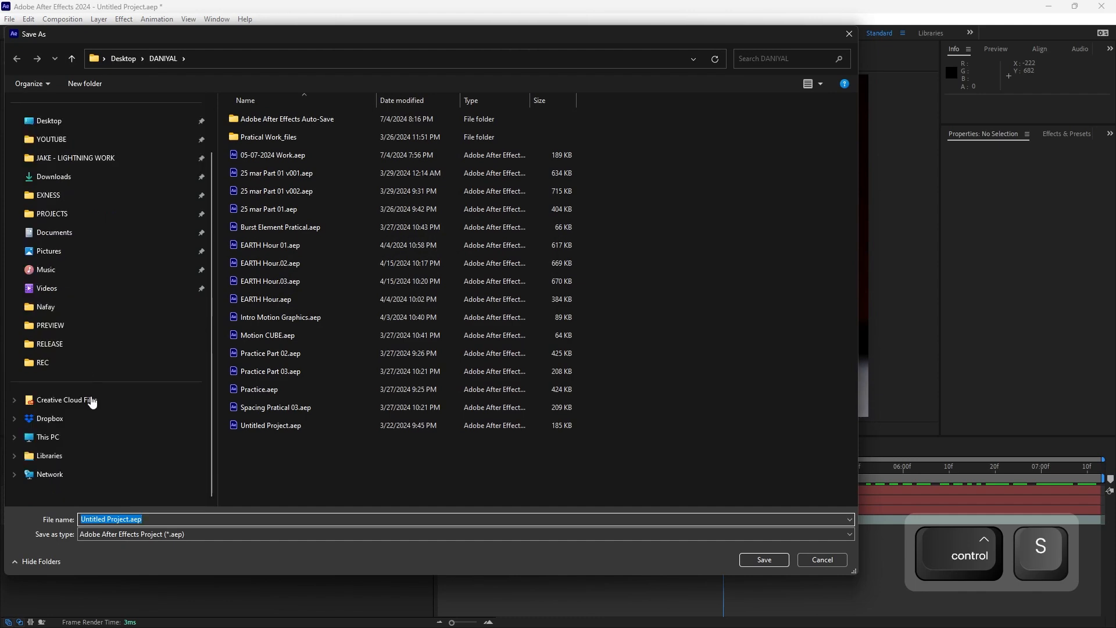
pyautogui.click(41, 438)
pyautogui.doubleClick(581, 131)
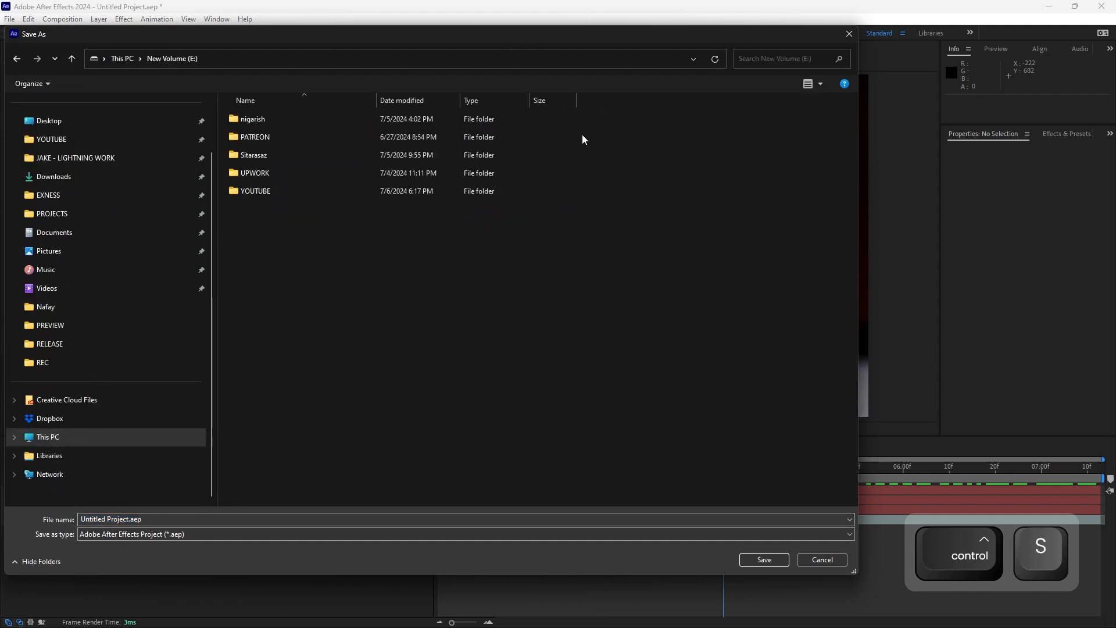
pyautogui.doubleClick(255, 186)
pyautogui.click(290, 127)
pyautogui.press('Return')
pyautogui.write('Cyber Cat - V001')
pyautogui.press('Return')
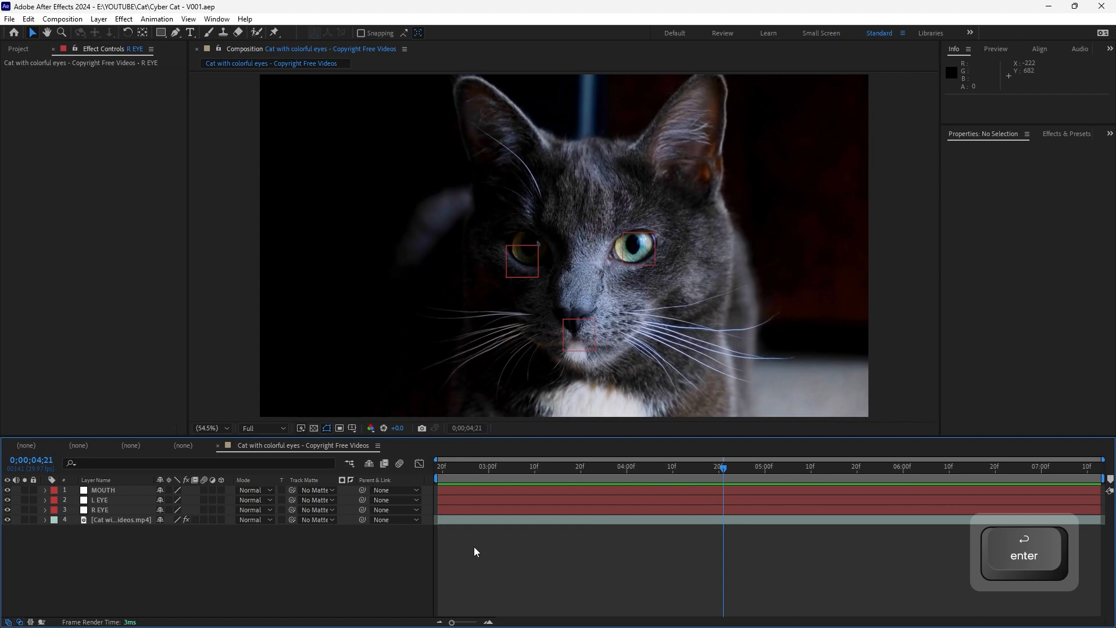
# Bring CyberCat - V003.mp4 in from the REC folder and remove its layer from the composition, keeping the clip in the project
pyautogui.click(438, 474)
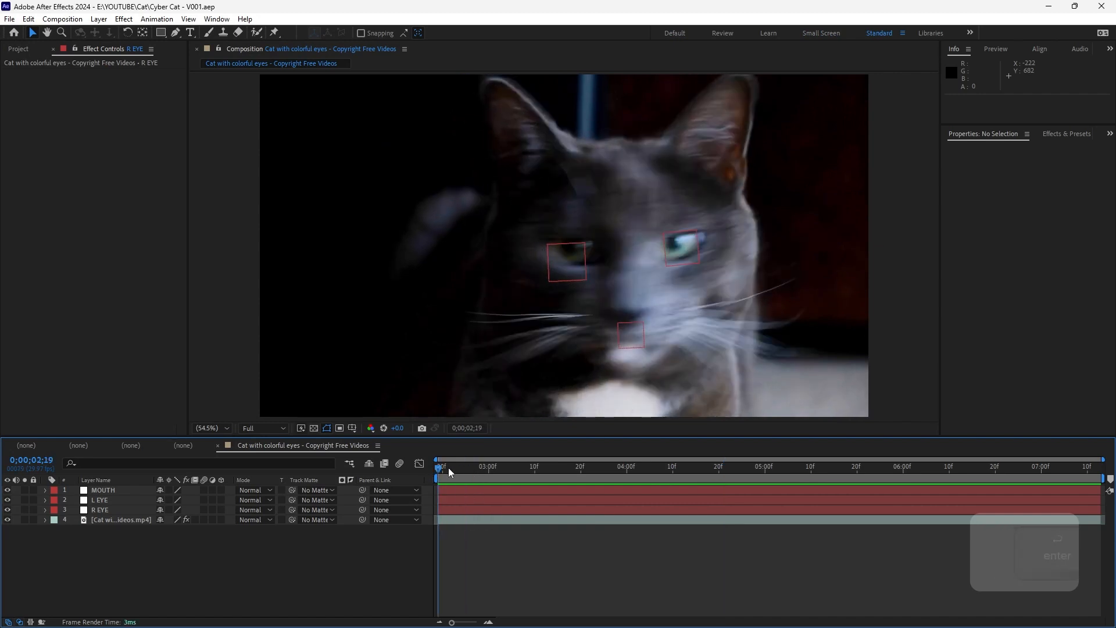
pyautogui.click(480, 475)
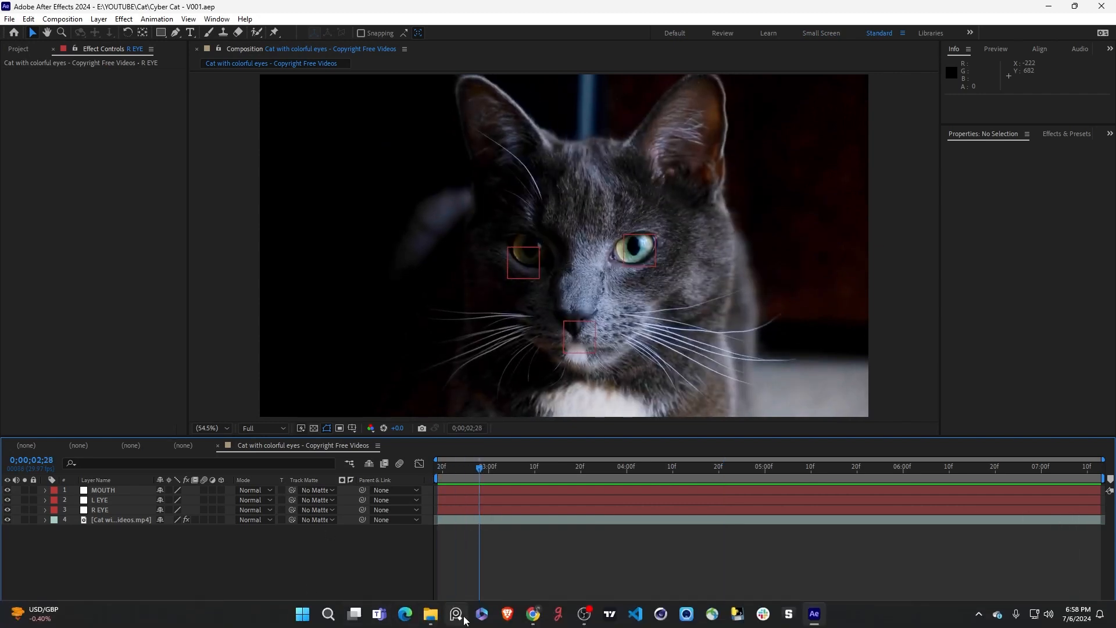
pyautogui.moveTo(430, 613)
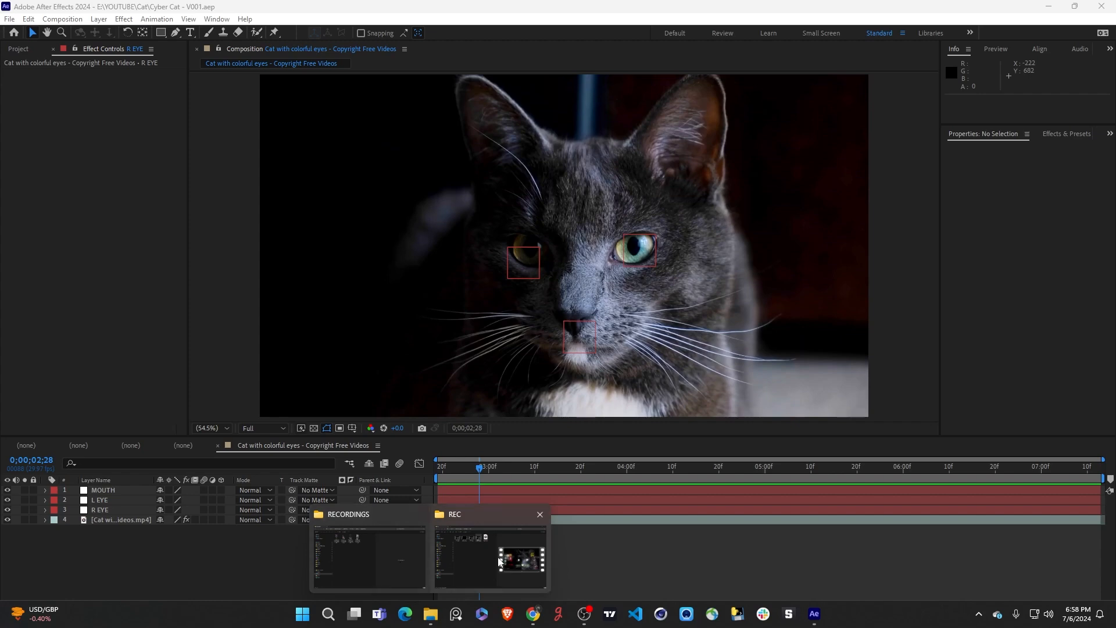
pyautogui.click(494, 557)
pyautogui.moveTo(797, 432); pyautogui.dragTo(196, 124)
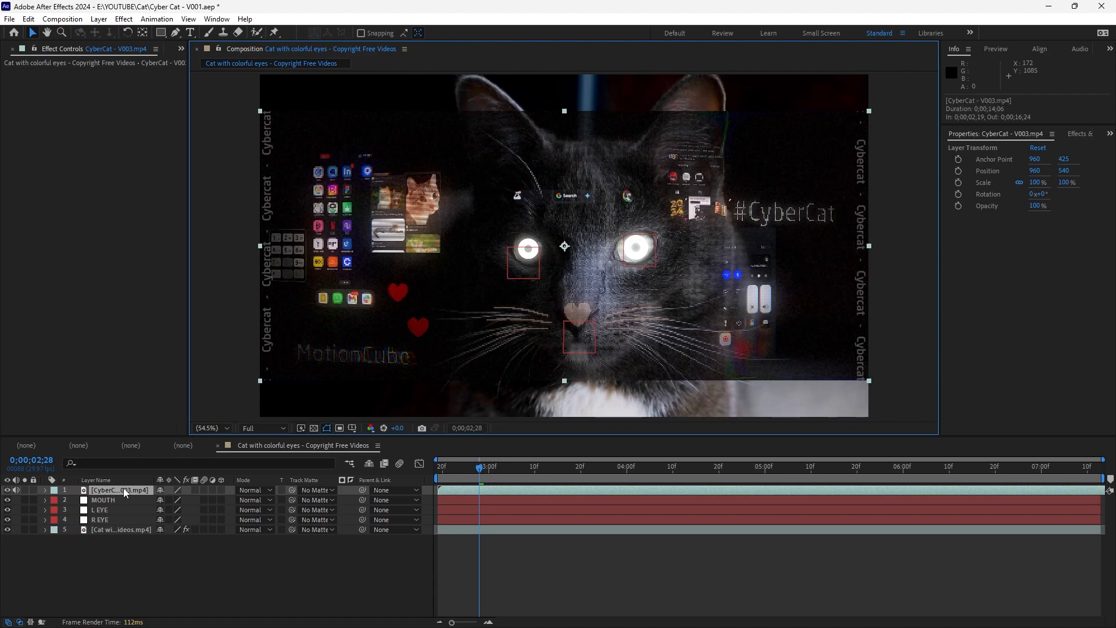
pyautogui.hotkey('ctrl', 'z')
# Open the CyberCat - V003.mp4 footage from the project, scrub through it as a reference, and return to the cat composition
pyautogui.click(181, 50)
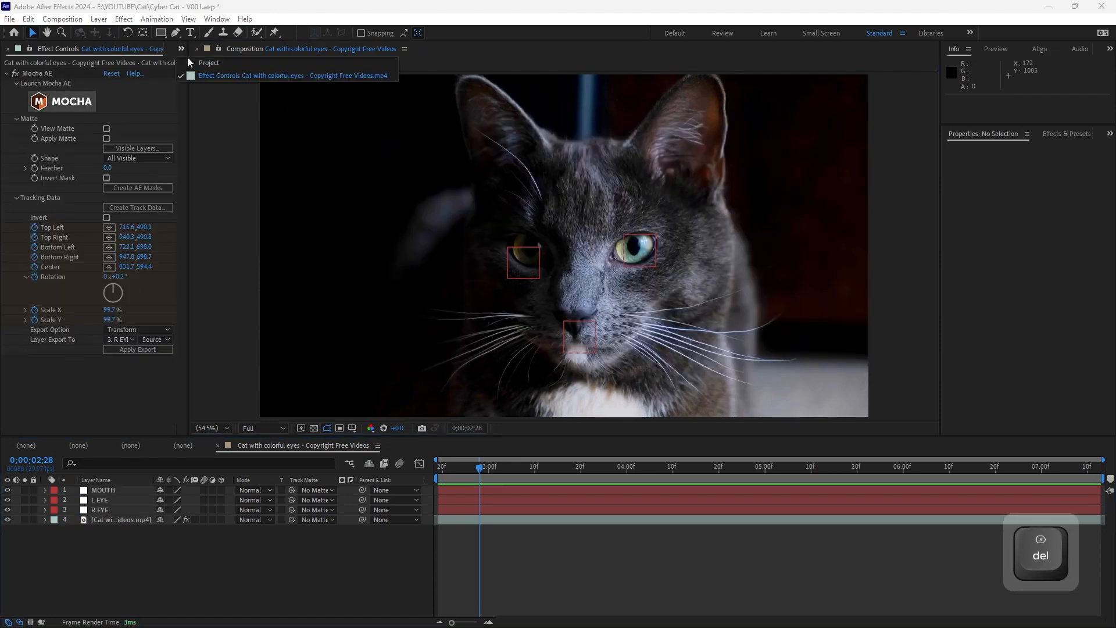
pyautogui.click(191, 59)
pyautogui.doubleClick(48, 176)
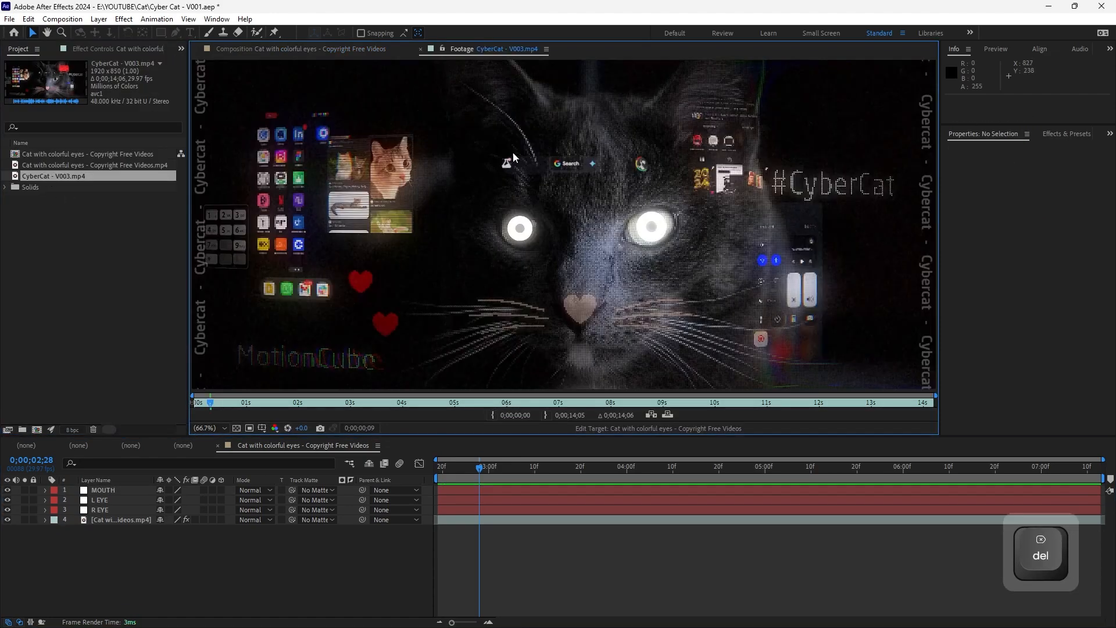
pyautogui.moveTo(211, 402); pyautogui.dragTo(170, 372)
pyautogui.click(257, 47)
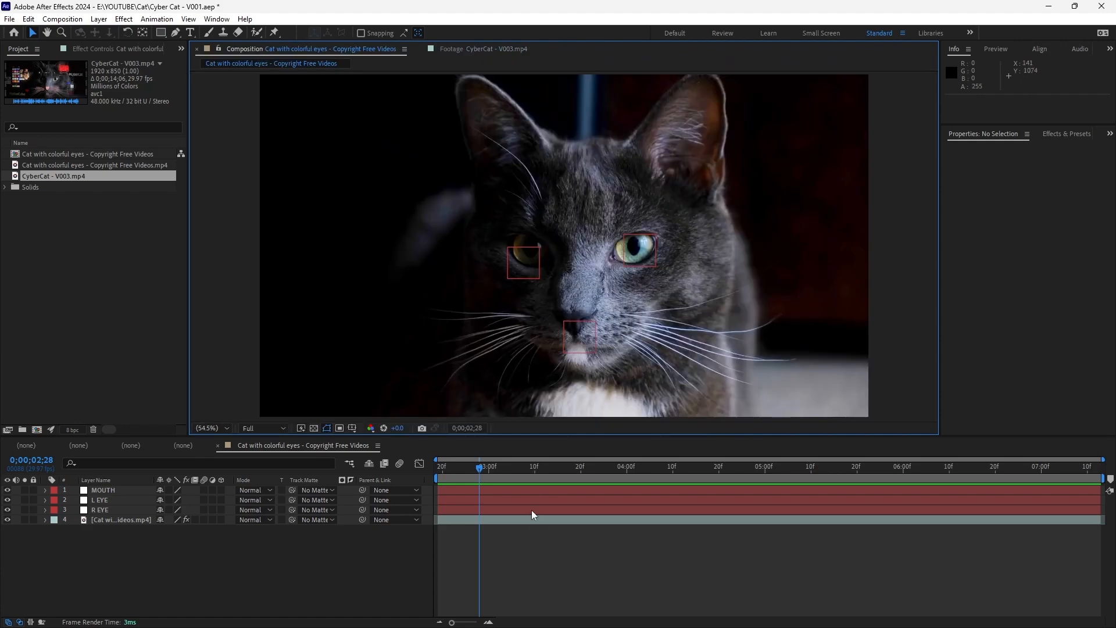
# At 0;00;02;26, draw a white-filled ellipse shape about 40 × 59 px over the pupil of the cat's brighter eye
pyautogui.click(444, 472)
pyautogui.moveTo(445, 478); pyautogui.dragTo(468, 482)
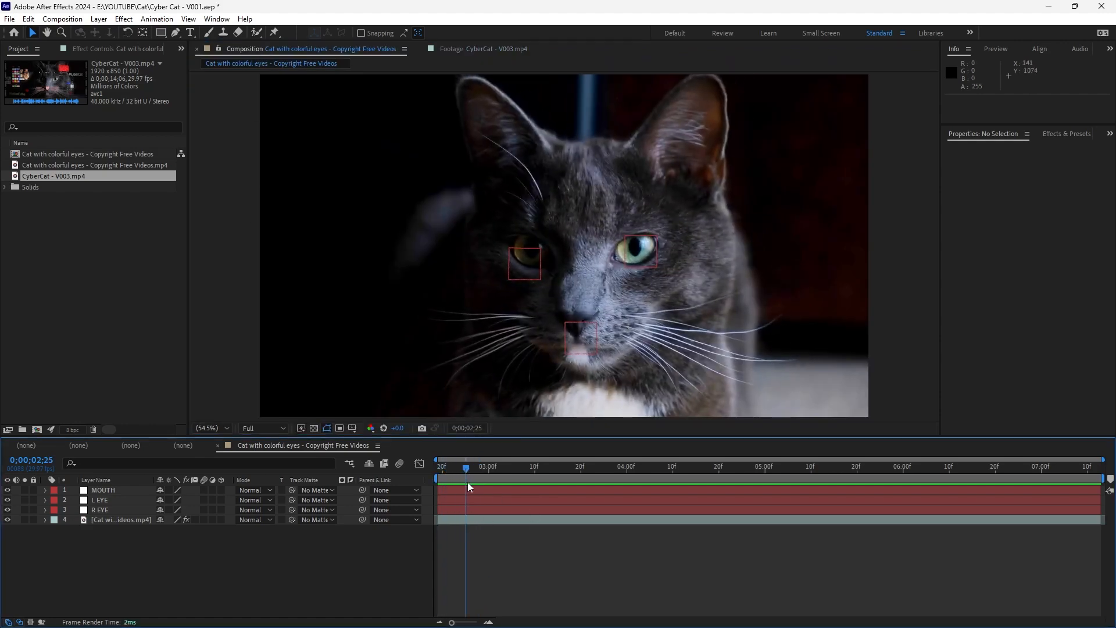
pyautogui.scroll(2, 604, 262)
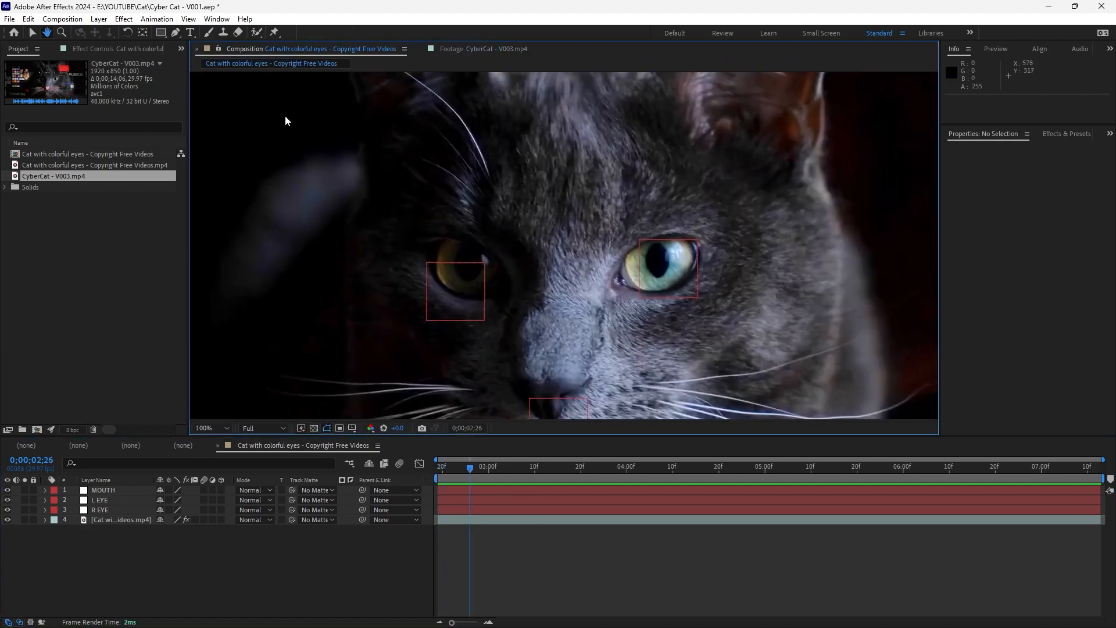
pyautogui.moveTo(162, 31); pyautogui.dragTo(187, 58)
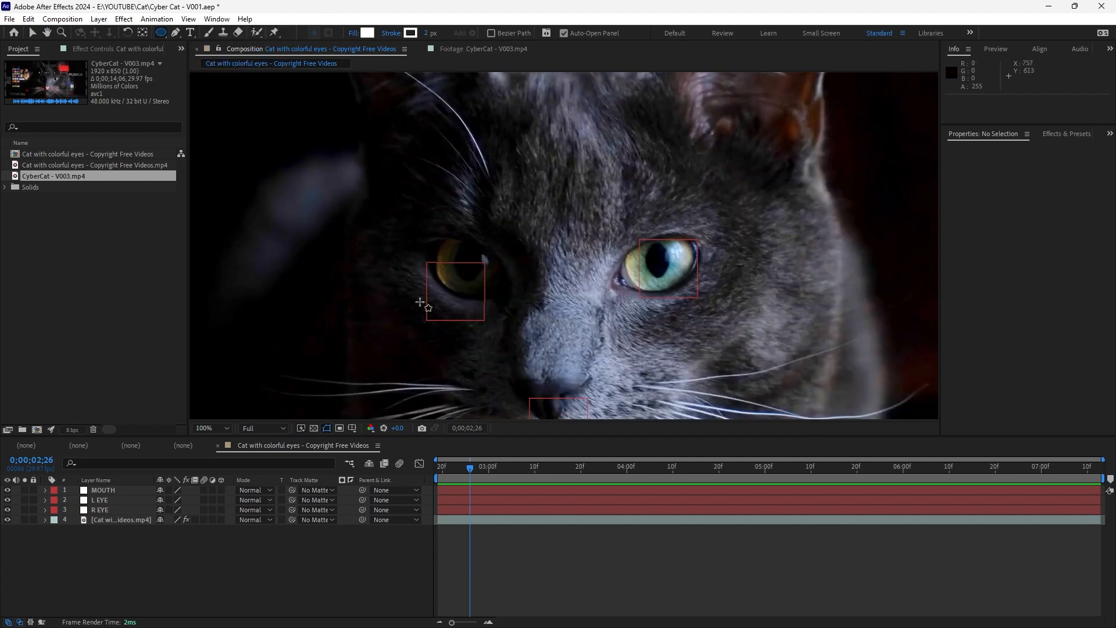
pyautogui.moveTo(647, 240); pyautogui.dragTo(669, 279)
pyautogui.press('space')
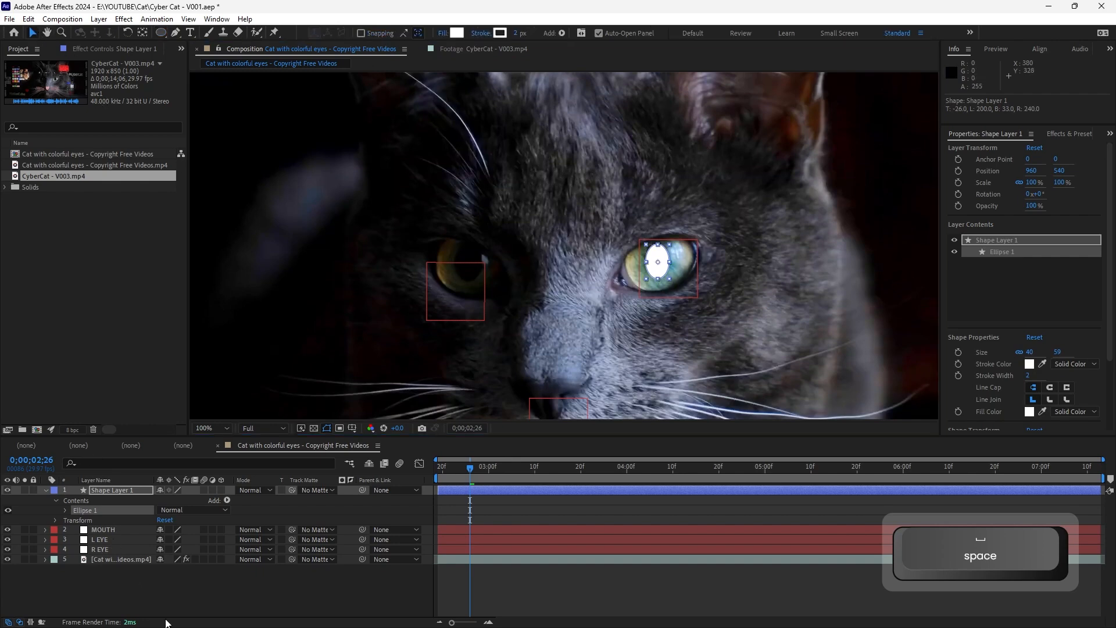
# Center the anchor point on the pupil's ellipse shape layer and set its stroke width to 0
pyautogui.click(118, 489)
pyautogui.hotkey('ctrl', 'alt', 'Home')
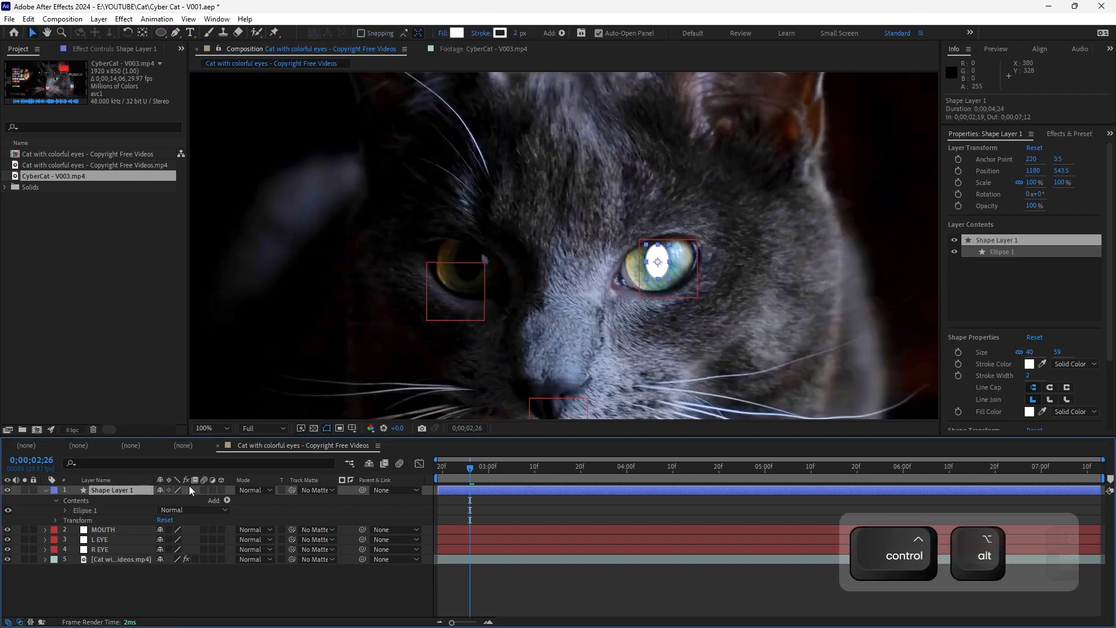
pyautogui.hotkey('ctrl', 'alt', 'Home')
pyautogui.moveTo(1027, 383); pyautogui.dragTo(817, 381)
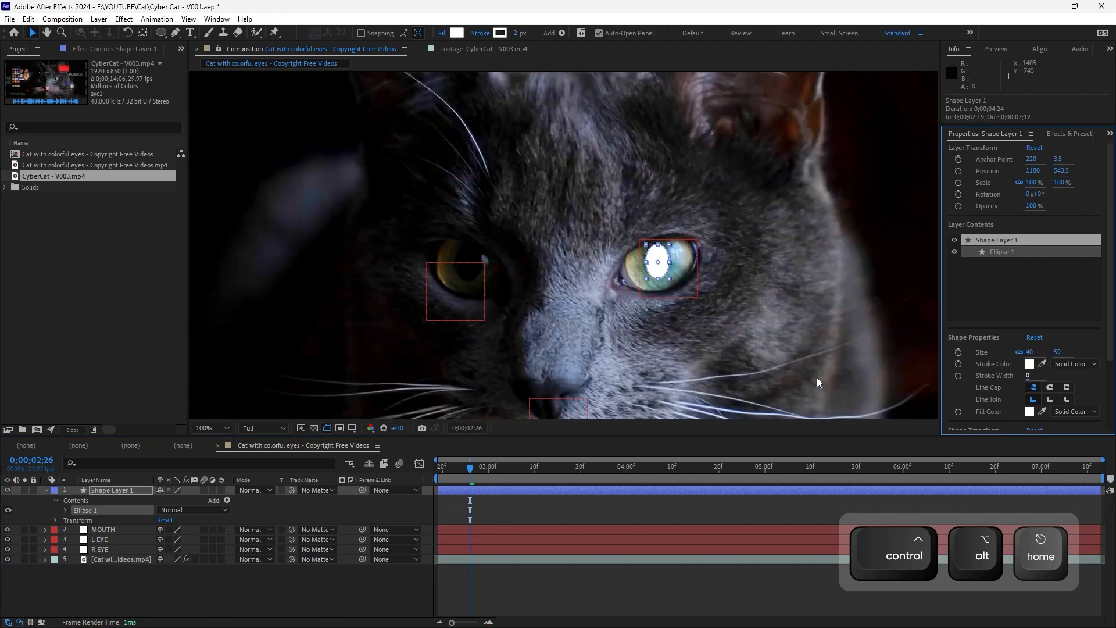
# Duplicate the pupil's ellipse layer and move the copy onto the darker eye's pupil, at position about 856, 541.5
pyautogui.click(591, 578)
pyautogui.click(658, 273)
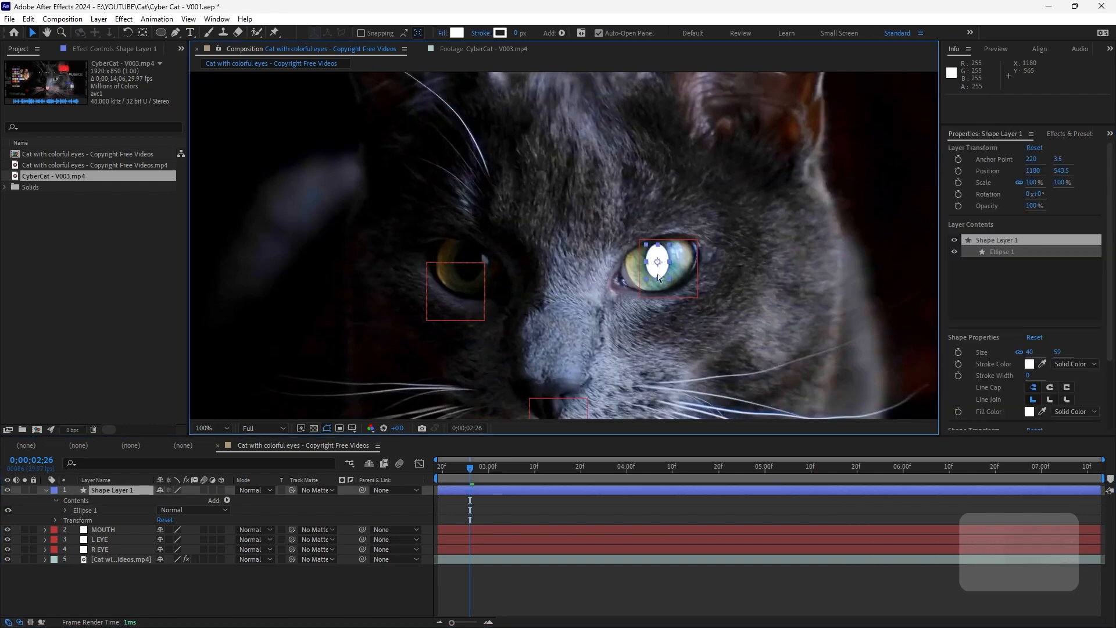
pyautogui.hotkey('ctrl', 'd')
pyautogui.moveTo(657, 274); pyautogui.dragTo(452, 271)
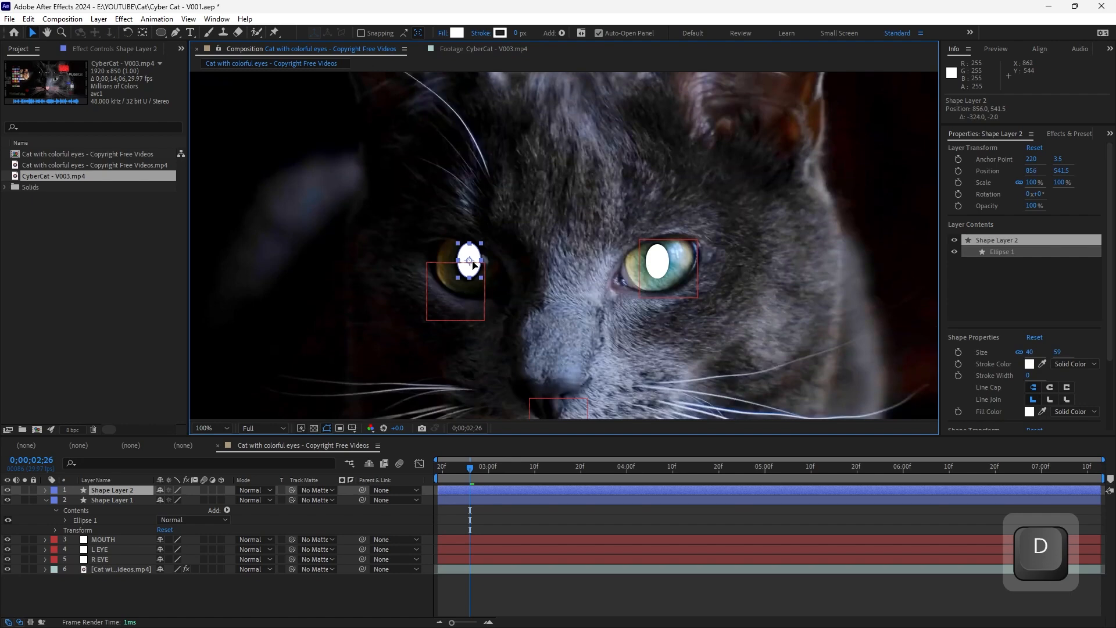
pyautogui.click(176, 602)
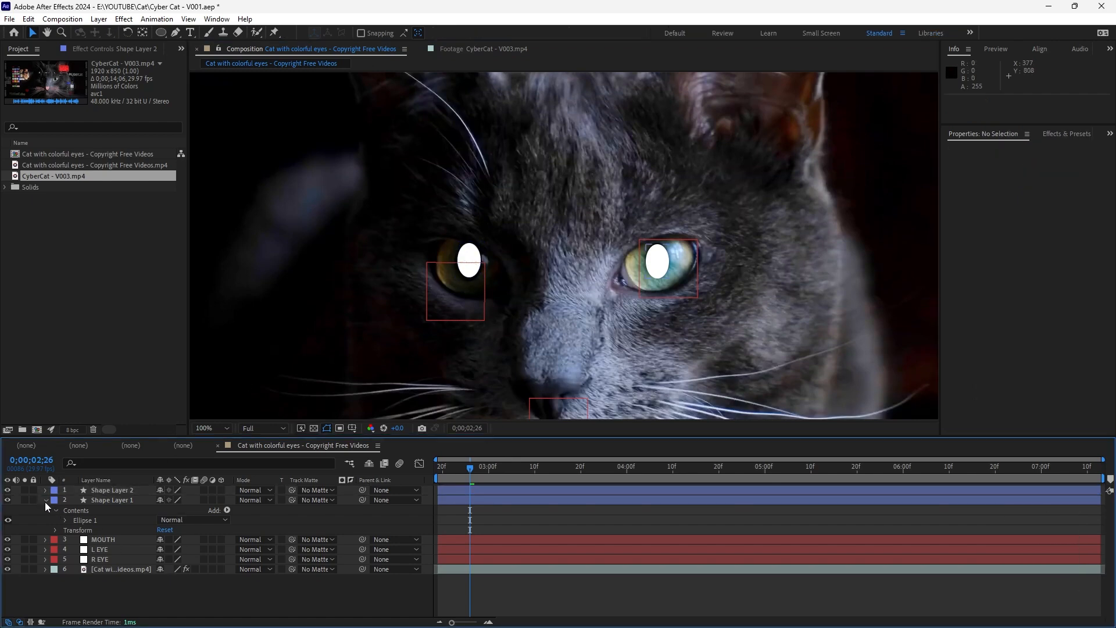
# Rename the brighter eye's ellipse layer to L and the darker eye's copy to R
pyautogui.click(46, 500)
pyautogui.click(128, 500)
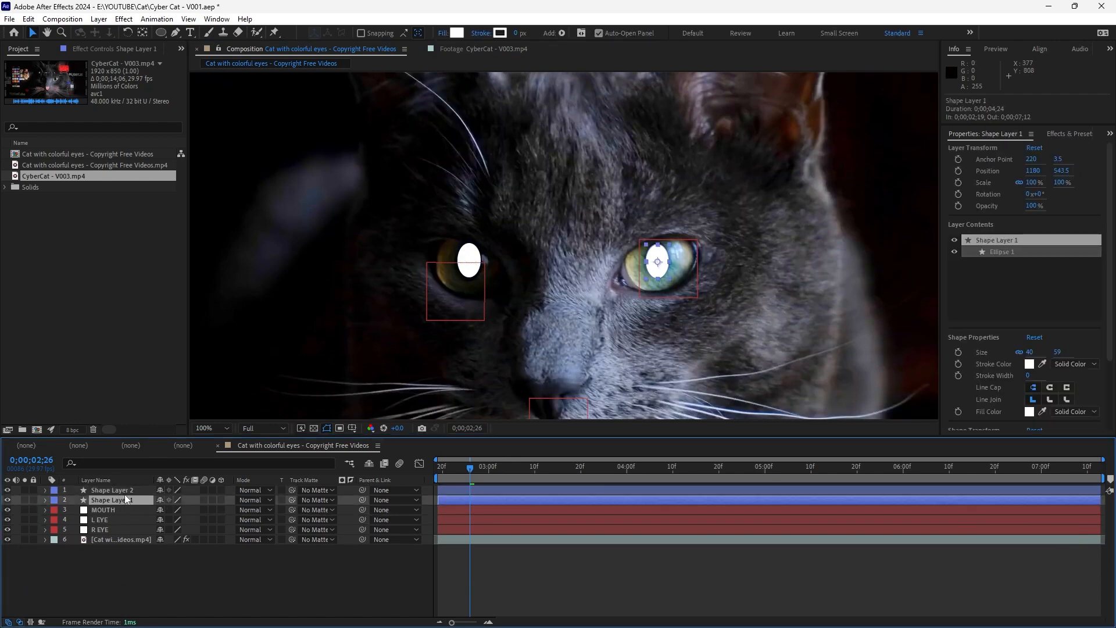
pyautogui.write('L')
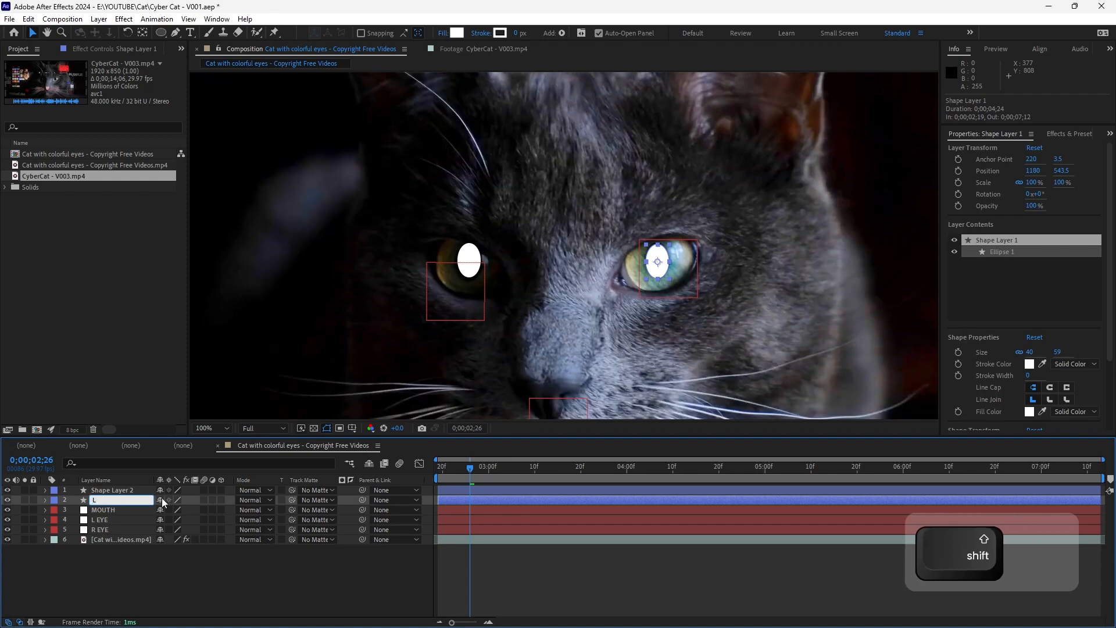
pyautogui.press('Return')
pyautogui.click(148, 493)
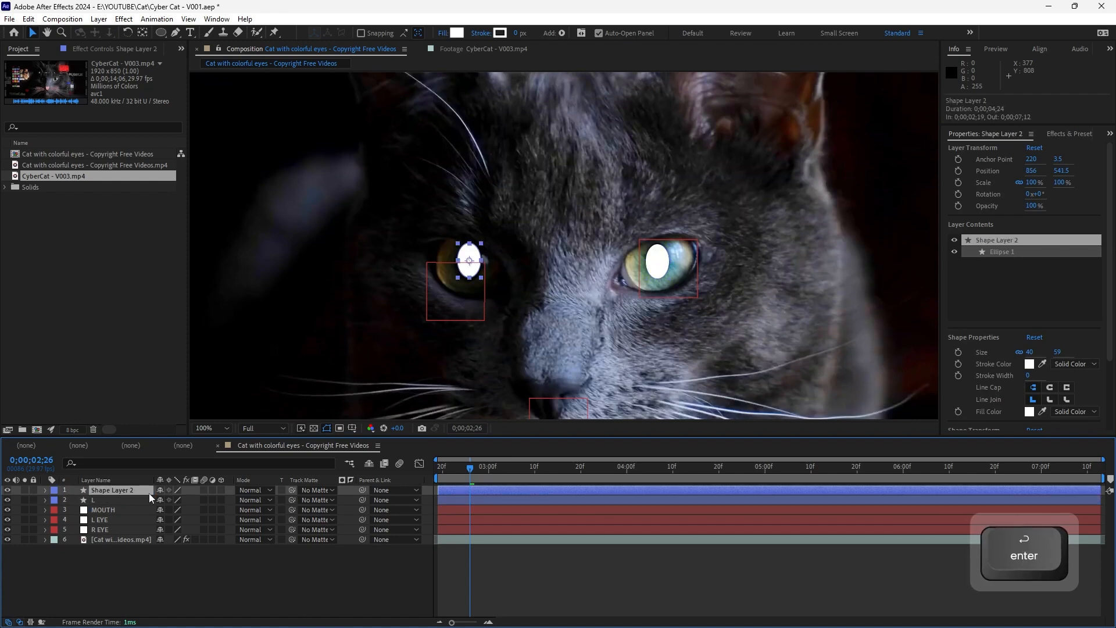
pyautogui.press('Return')
pyautogui.write('R')
pyautogui.press('Return')
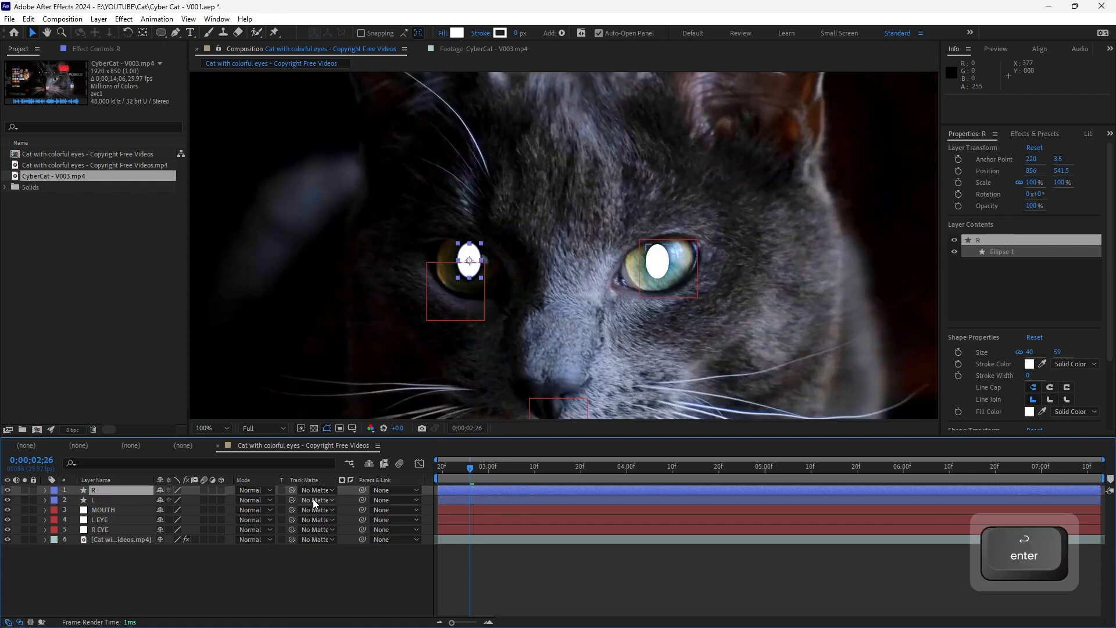
# Parent layer R to the R EYE null and layer L to the L EYE null
pyautogui.moveTo(364, 489); pyautogui.dragTo(120, 529)
pyautogui.moveTo(362, 499); pyautogui.dragTo(142, 520)
pyautogui.press('F2')
pyautogui.hotkey('shift', '/')
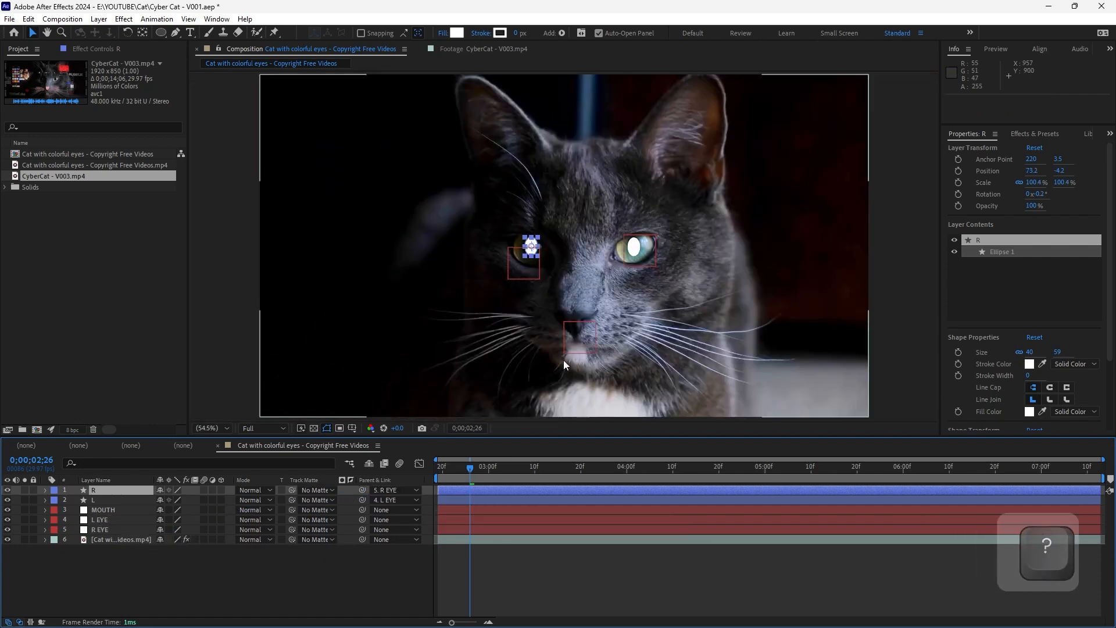
# Play and scrub through the composition to check how the white ellipses follow the cat's eyes
pyautogui.press('space')
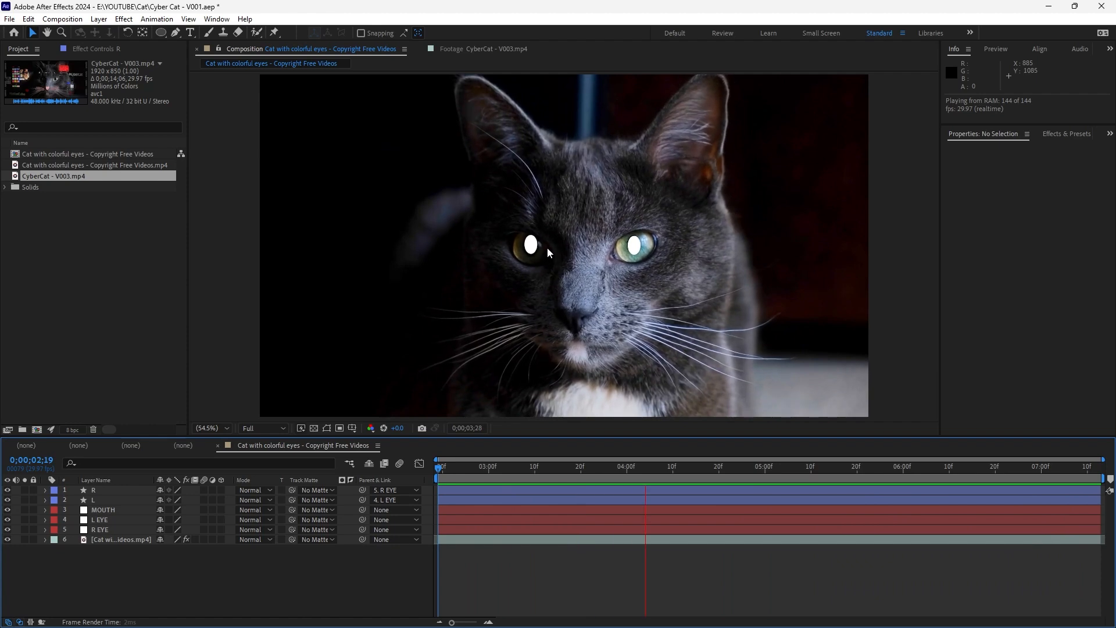
pyautogui.press('space')
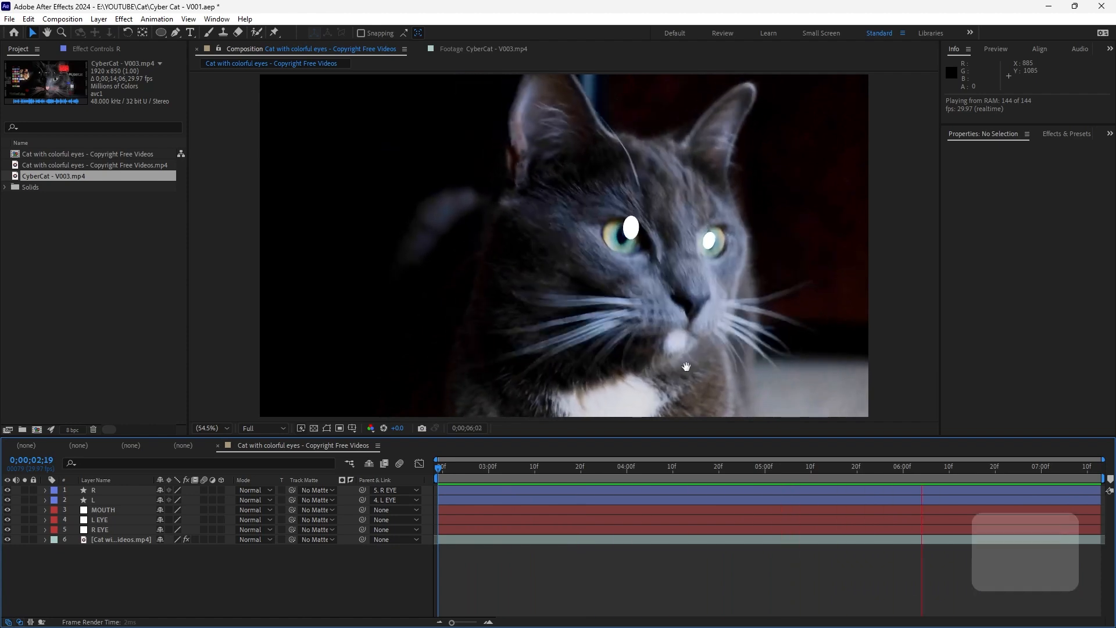
pyautogui.moveTo(714, 467); pyautogui.dragTo(583, 468)
pyautogui.press('space')
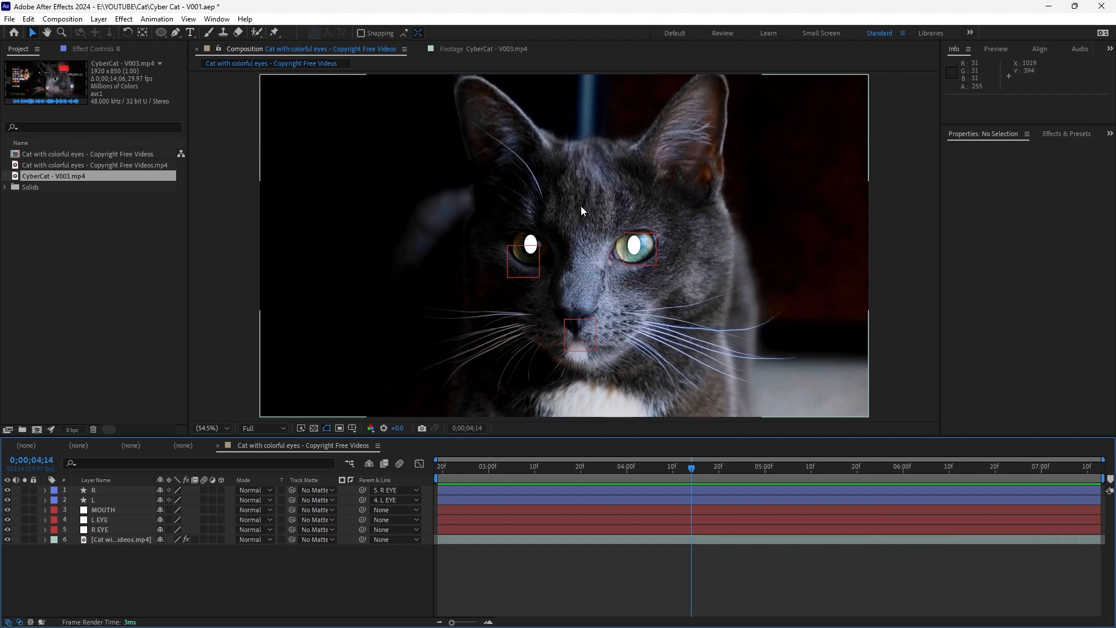
pyautogui.moveTo(688, 469); pyautogui.dragTo(474, 483)
# Keyframe R's position at 0;00;05;03, then recentre it on the pupil at 0;00;05;11, at about 50.9, 12.3
pyautogui.moveTo(1072, 460); pyautogui.dragTo(778, 459)
pyautogui.click(532, 242)
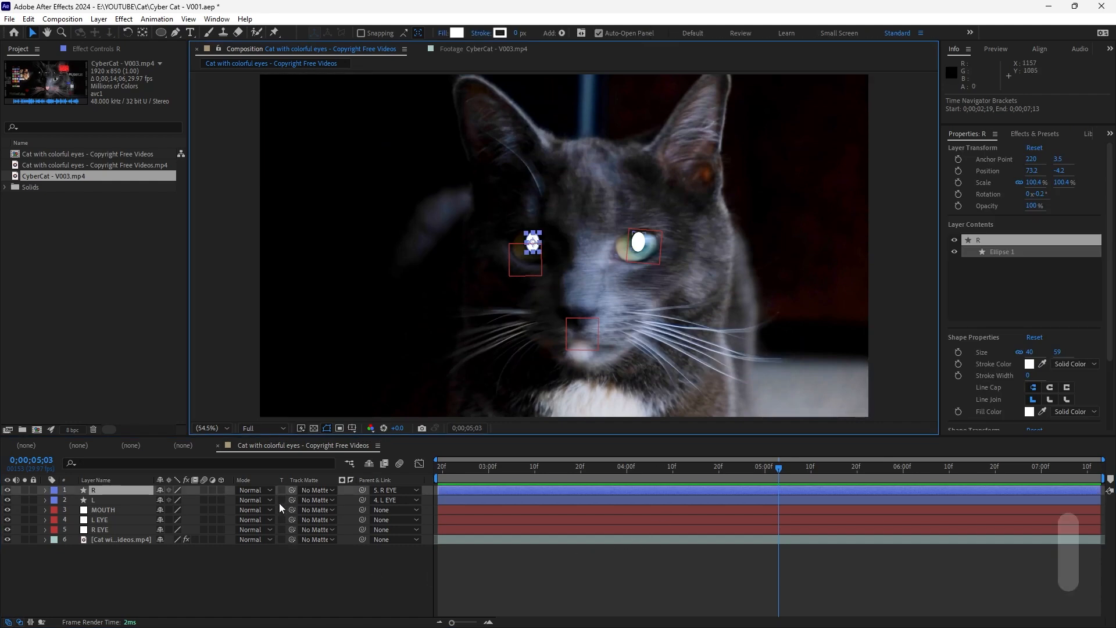
pyautogui.press('p')
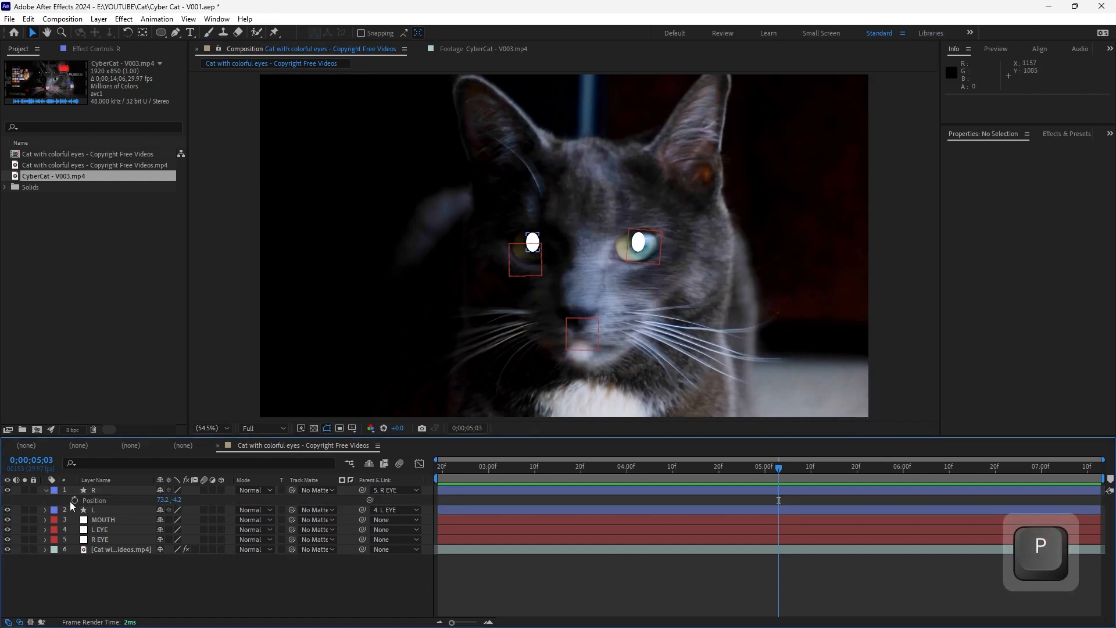
pyautogui.click(74, 500)
pyautogui.moveTo(778, 466); pyautogui.dragTo(814, 475)
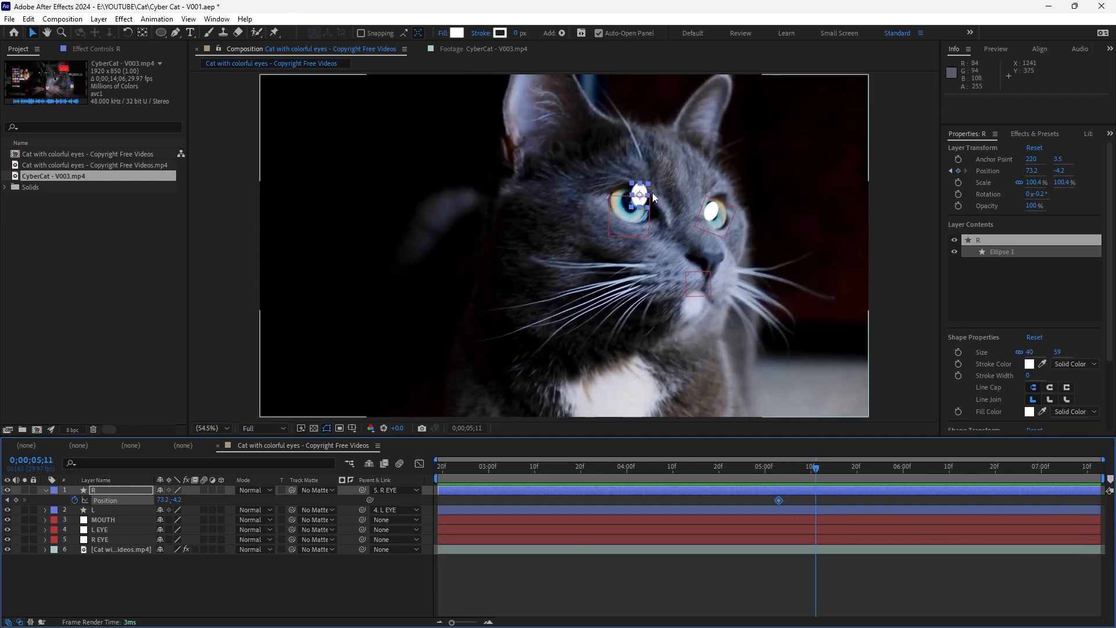
pyautogui.press('/')
pyautogui.moveTo(712, 146); pyautogui.dragTo(704, 156)
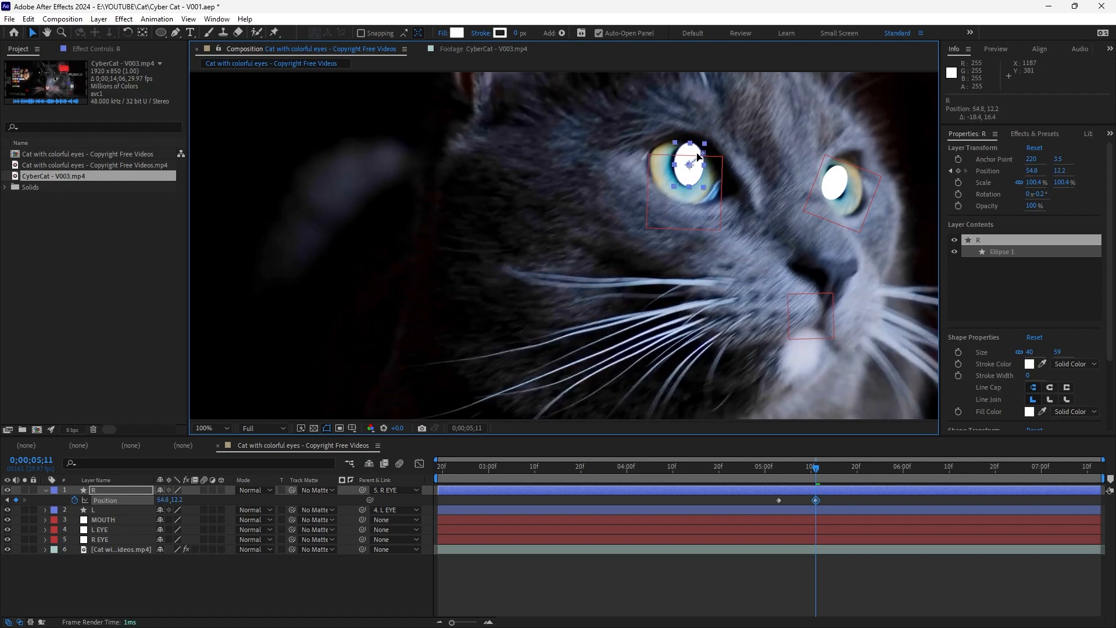
# Preview the head turn and the whole clip to check the keyframed movement of ellipse R
pyautogui.click(769, 475)
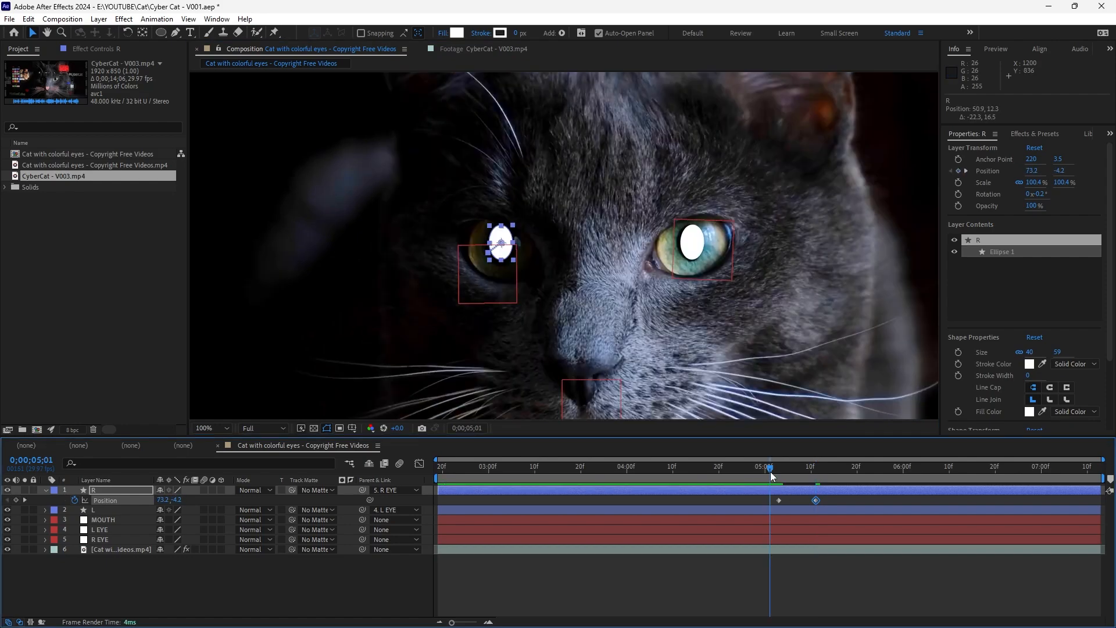
pyautogui.press('space')
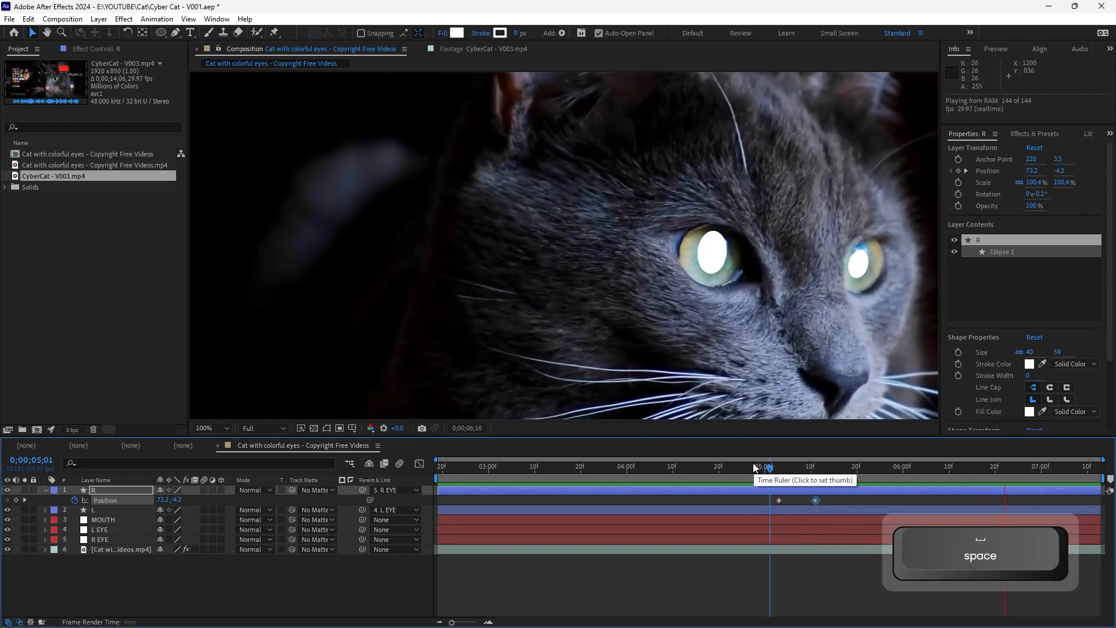
pyautogui.press('space')
pyautogui.hotkey('shift', '/')
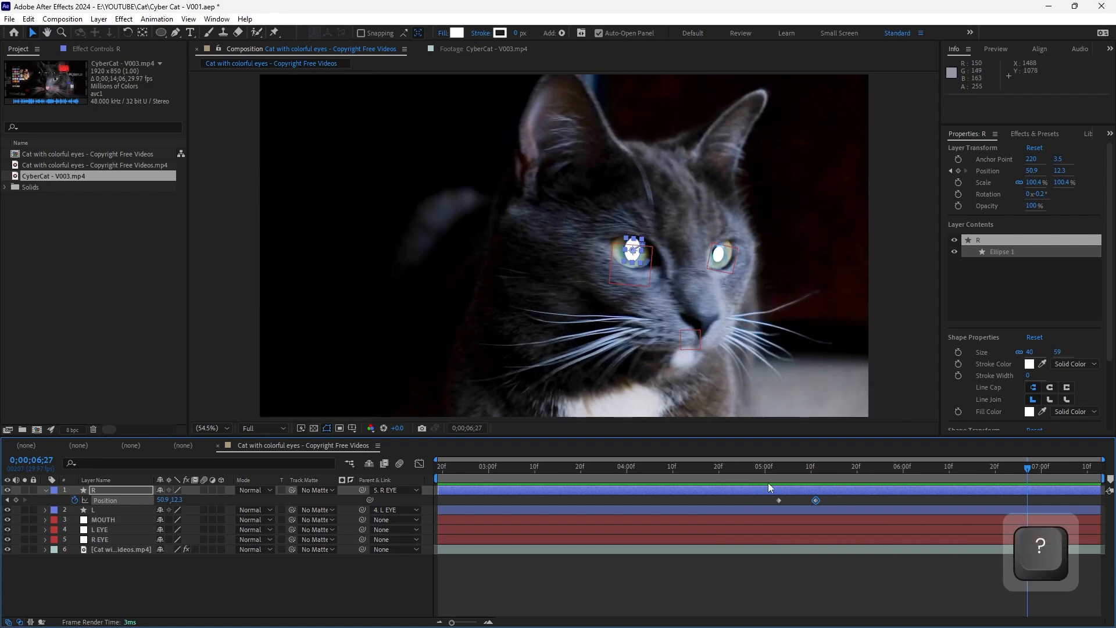
pyautogui.click(764, 597)
pyautogui.moveTo(764, 474); pyautogui.dragTo(334, 475)
pyautogui.press('space')
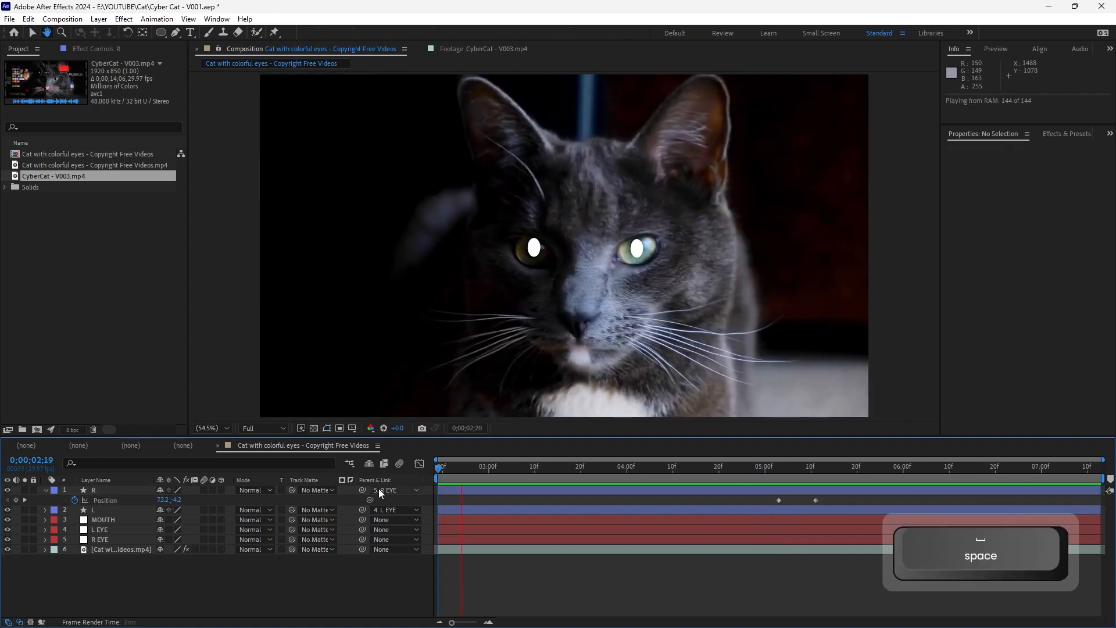
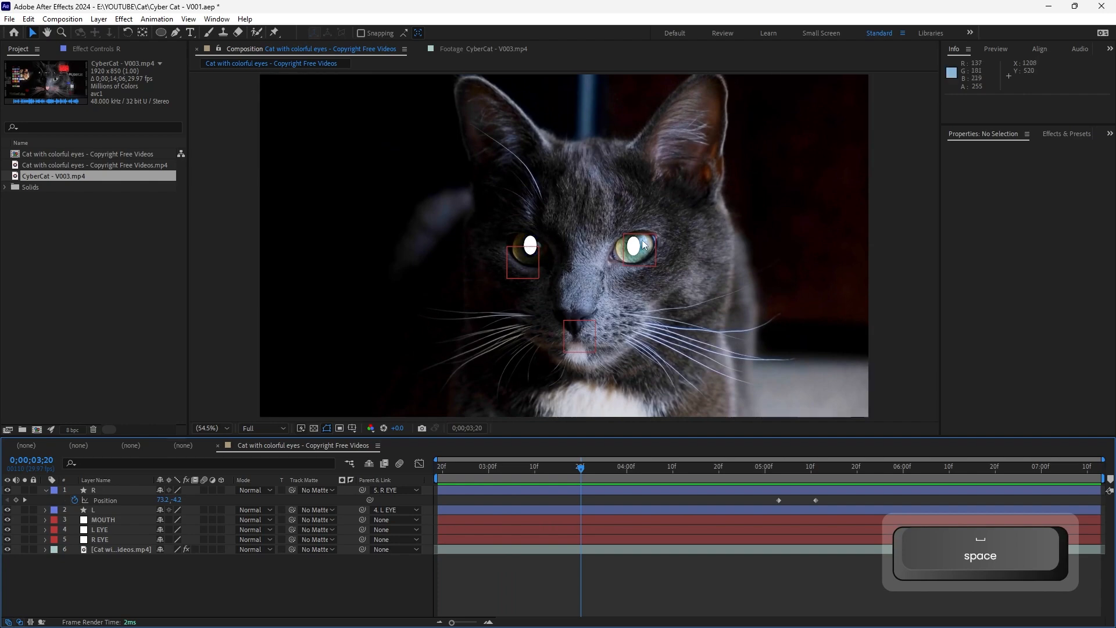
pyautogui.moveTo(590, 472); pyautogui.dragTo(498, 523)
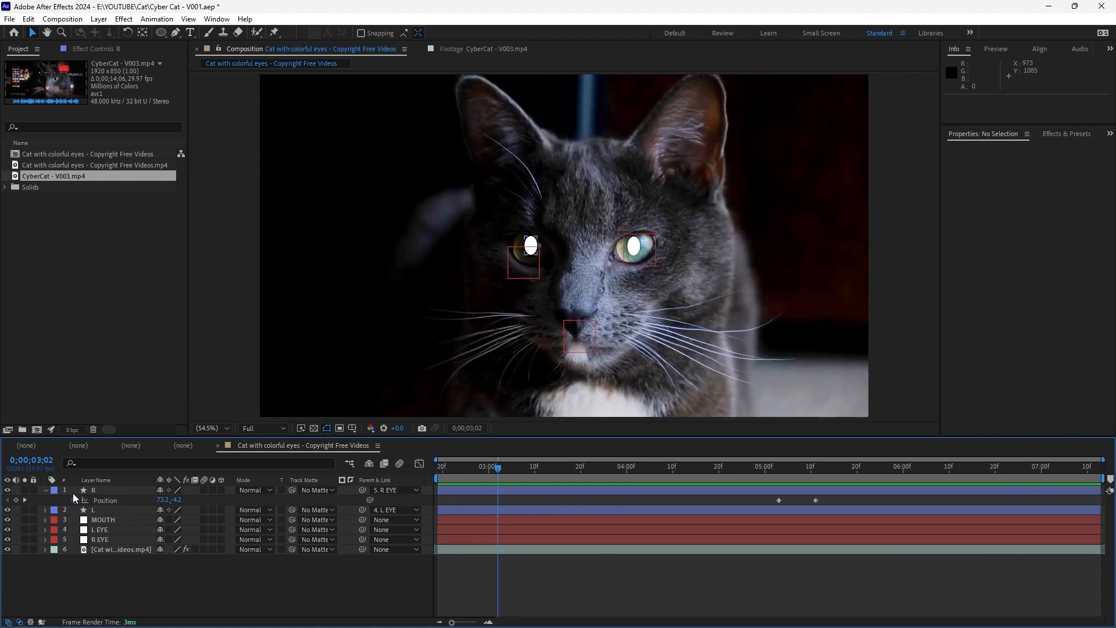
# Keyframe R's opacity at 0% on 0;00;02;19 and 100% on 0;00;02;22
pyautogui.click(46, 490)
pyautogui.click(102, 480)
pyautogui.click(106, 487)
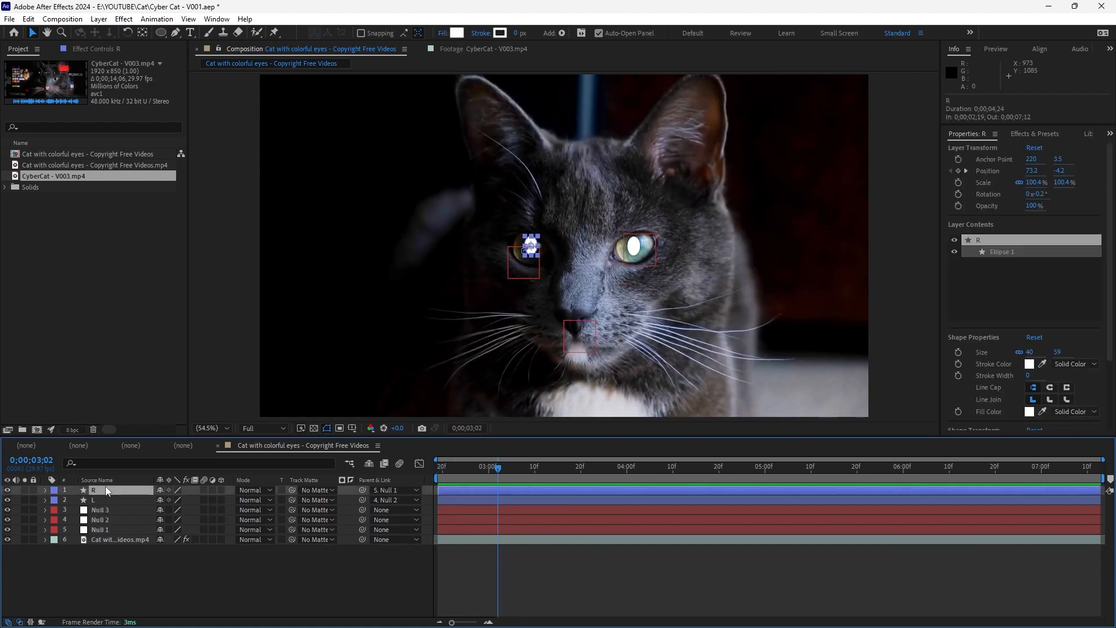
pyautogui.press('t')
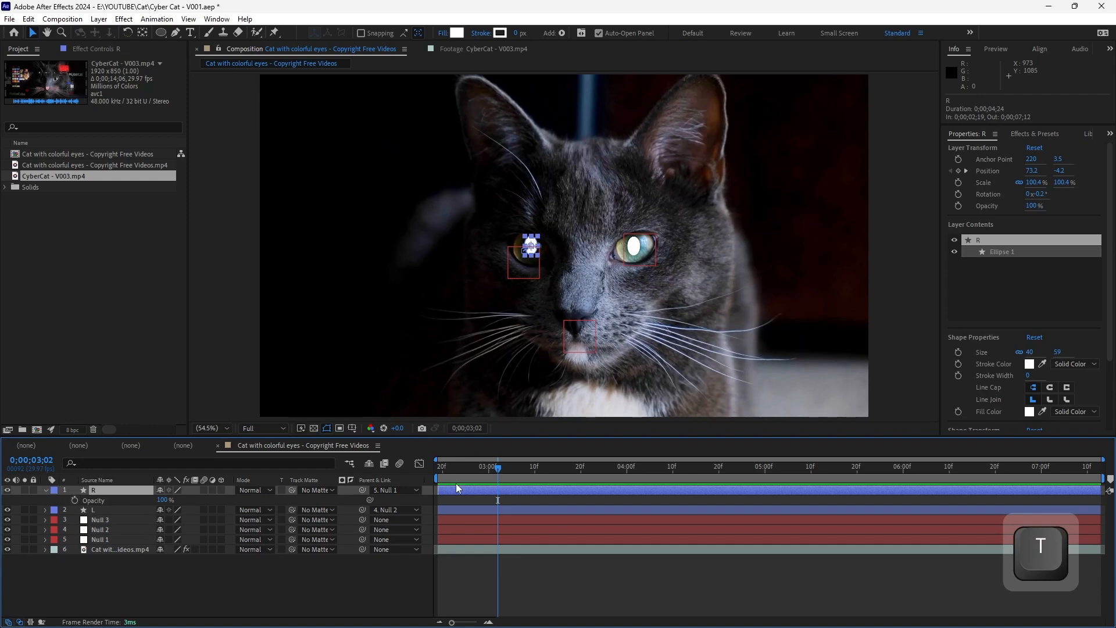
pyautogui.click(438, 469)
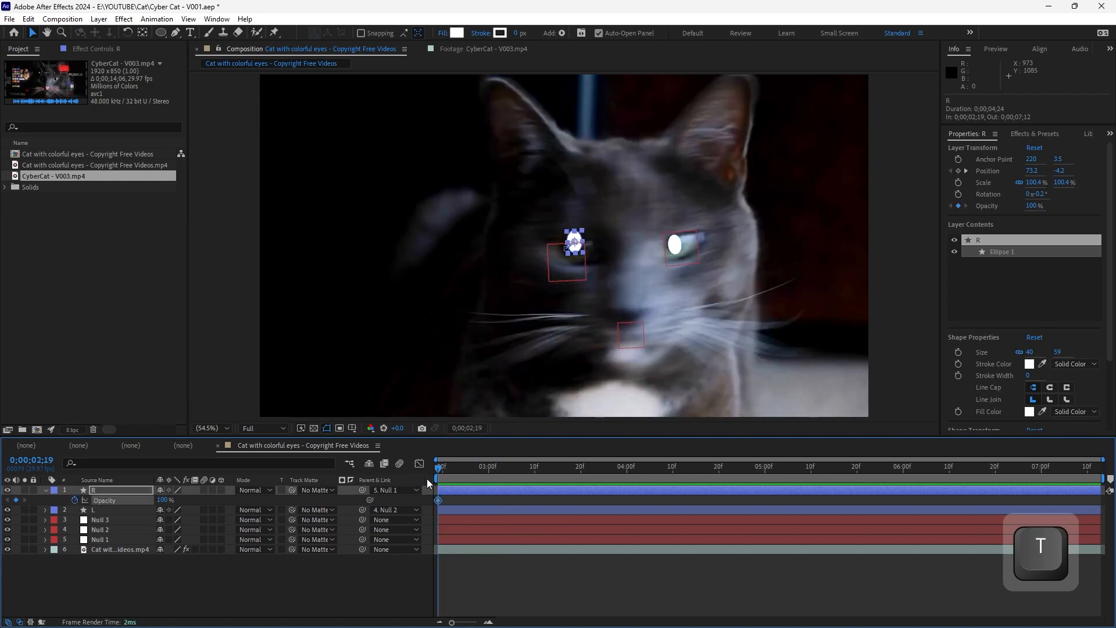
pyautogui.moveTo(163, 500); pyautogui.dragTo(82, 501)
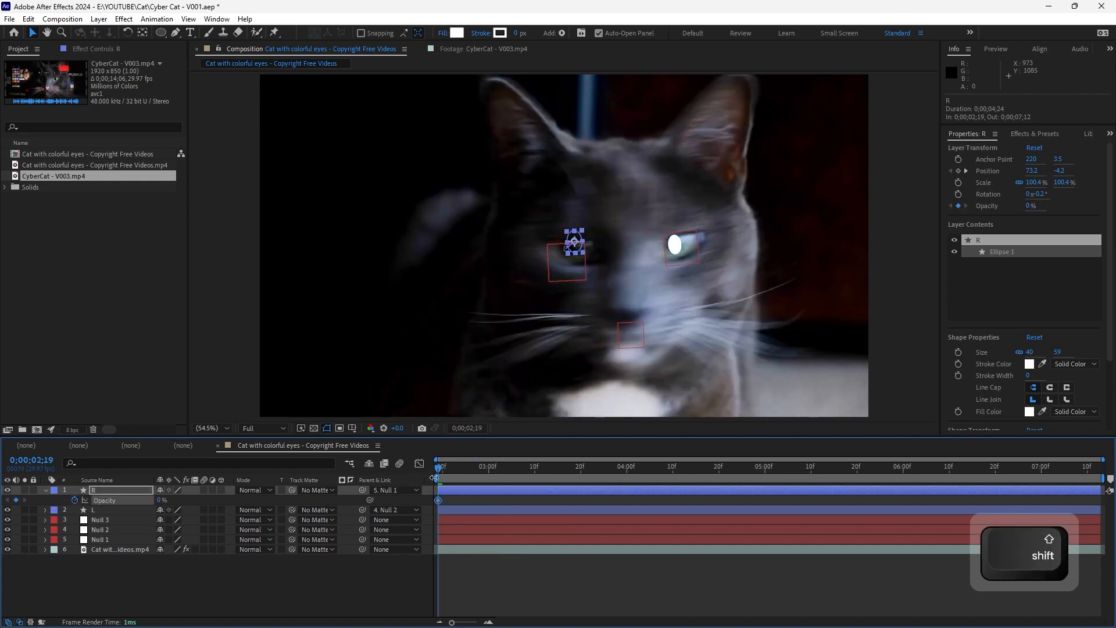
pyautogui.click(451, 469)
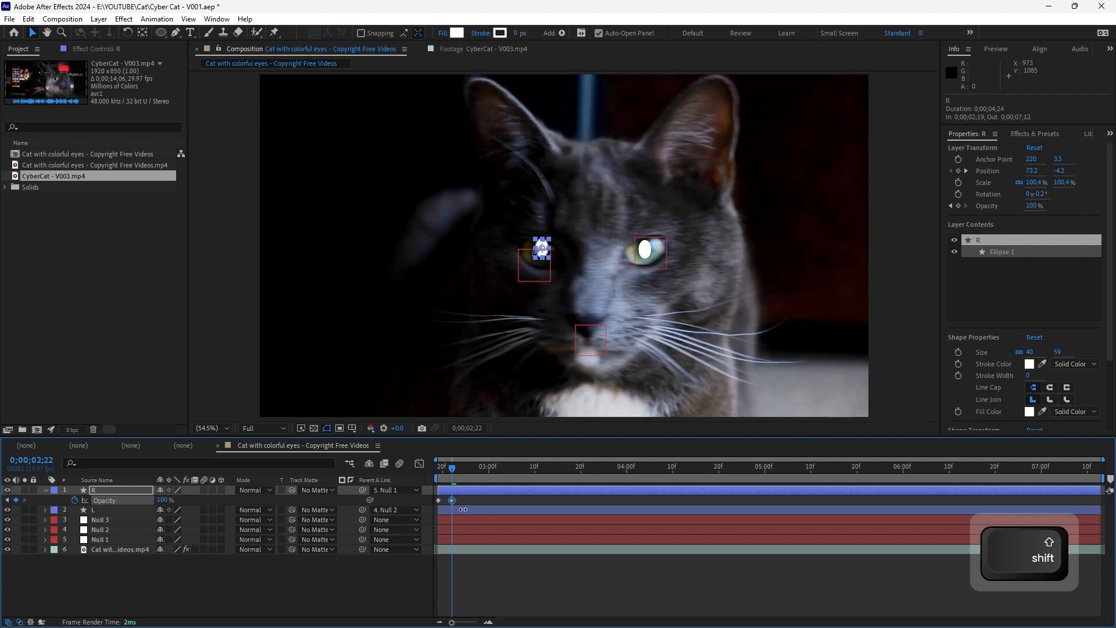
# Extend R's opacity flicker with keyframes at 0;00;02;27 (0%), 0;00;03;00 (100%), 0;00;03;03, 0;00;03;06 (100%) and 0;00;03;11 (0%)
pyautogui.click(475, 473)
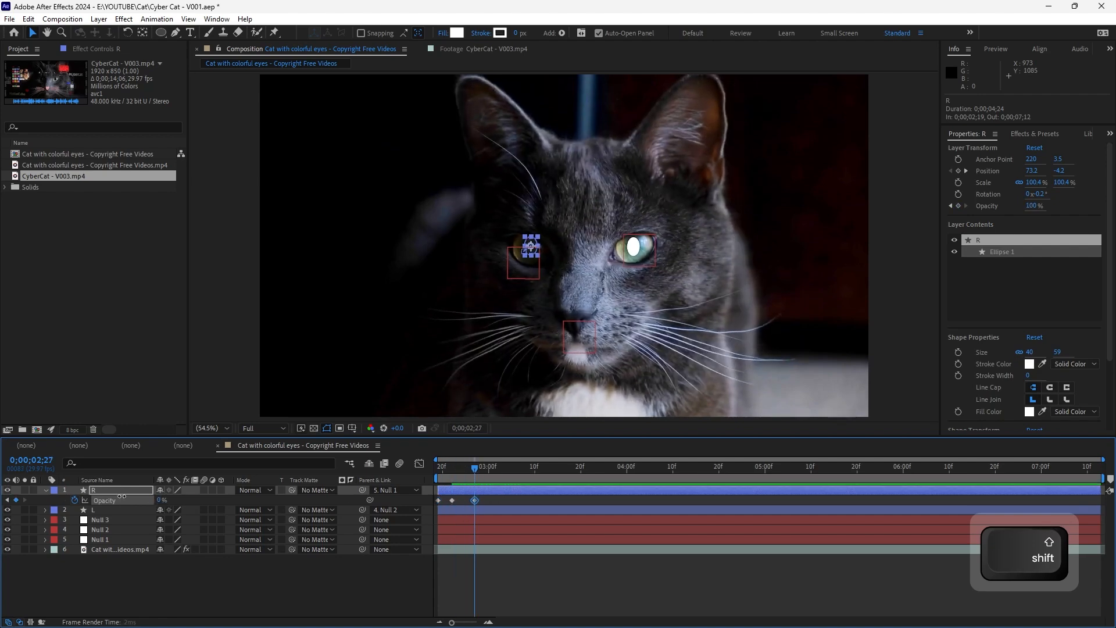
pyautogui.click(486, 467)
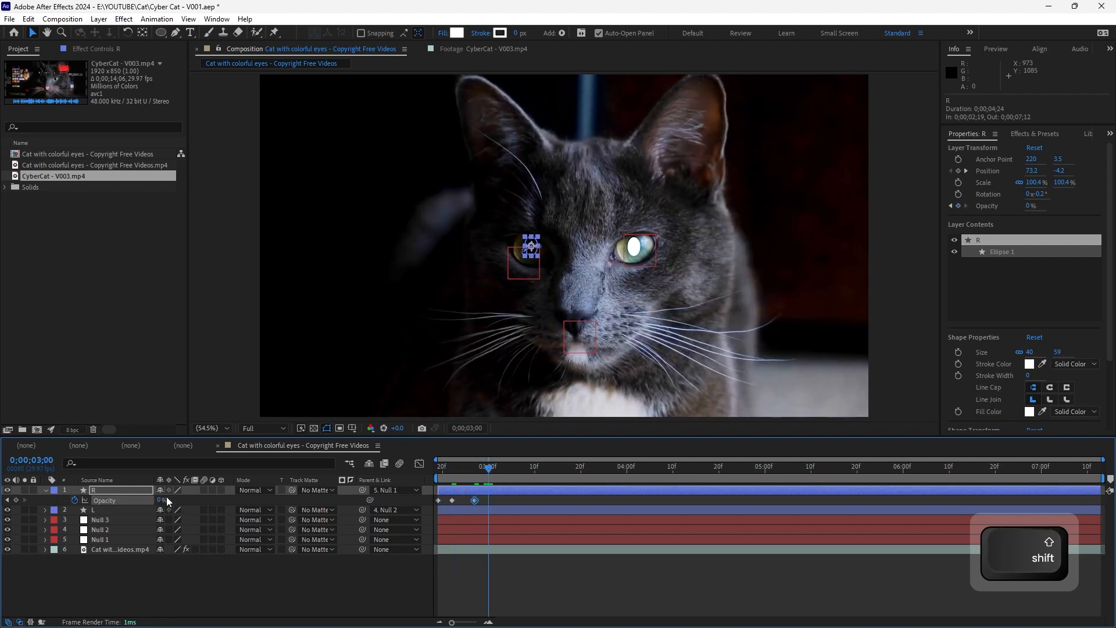
pyautogui.click(503, 474)
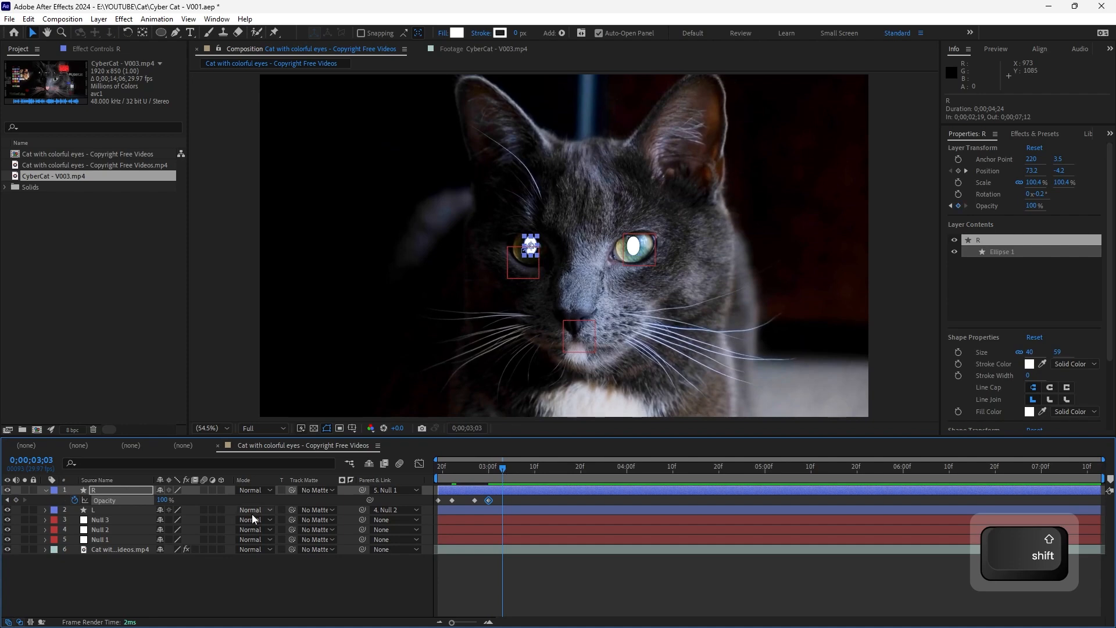
pyautogui.click(513, 469)
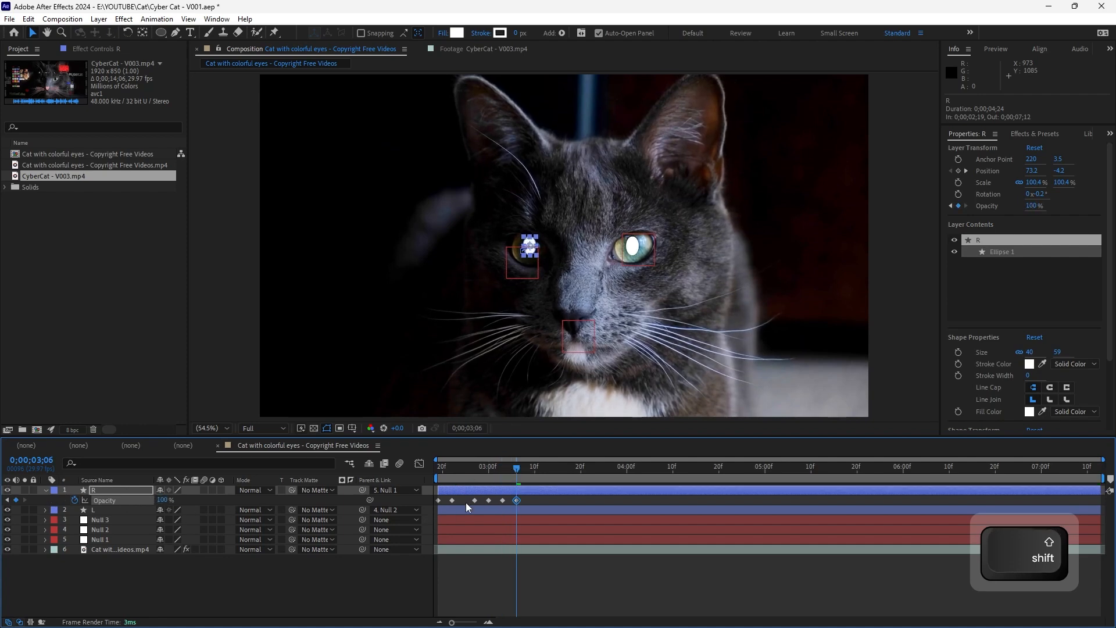
pyautogui.click(540, 473)
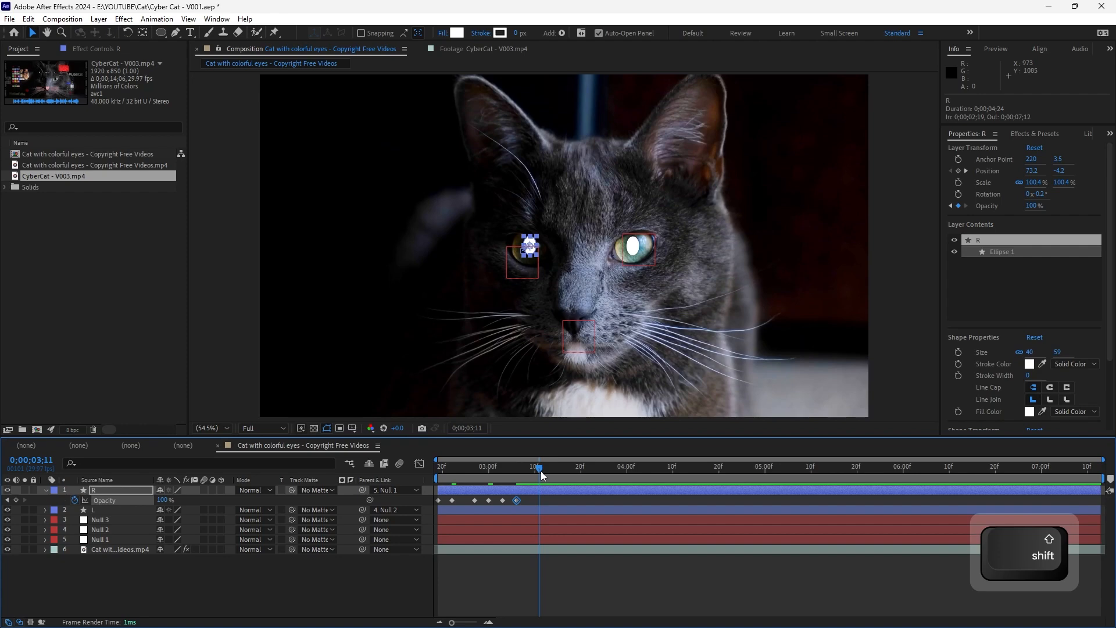
pyautogui.moveTo(547, 478); pyautogui.dragTo(562, 473)
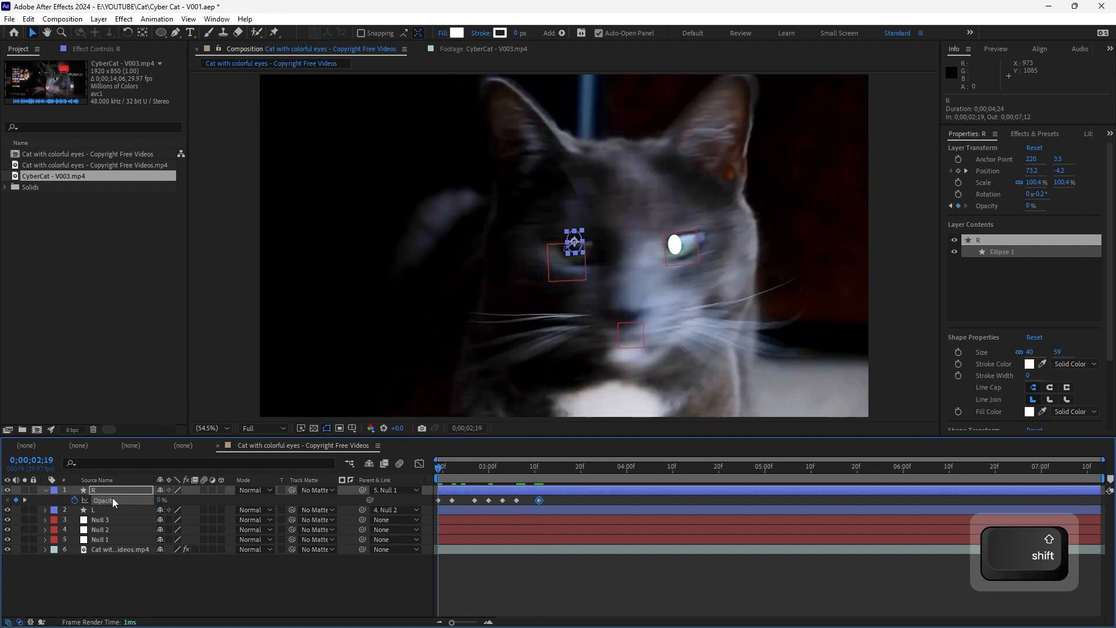
# Play the composition from the start to check the flicker on ellipse R
pyautogui.press('space')
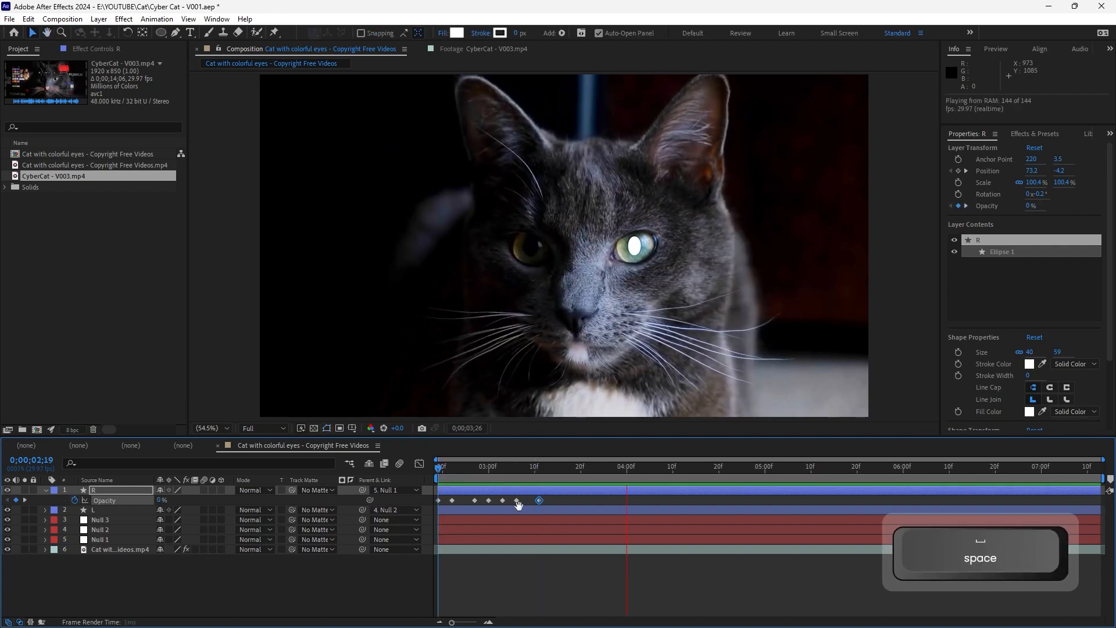
pyautogui.press('space')
pyautogui.press('space')
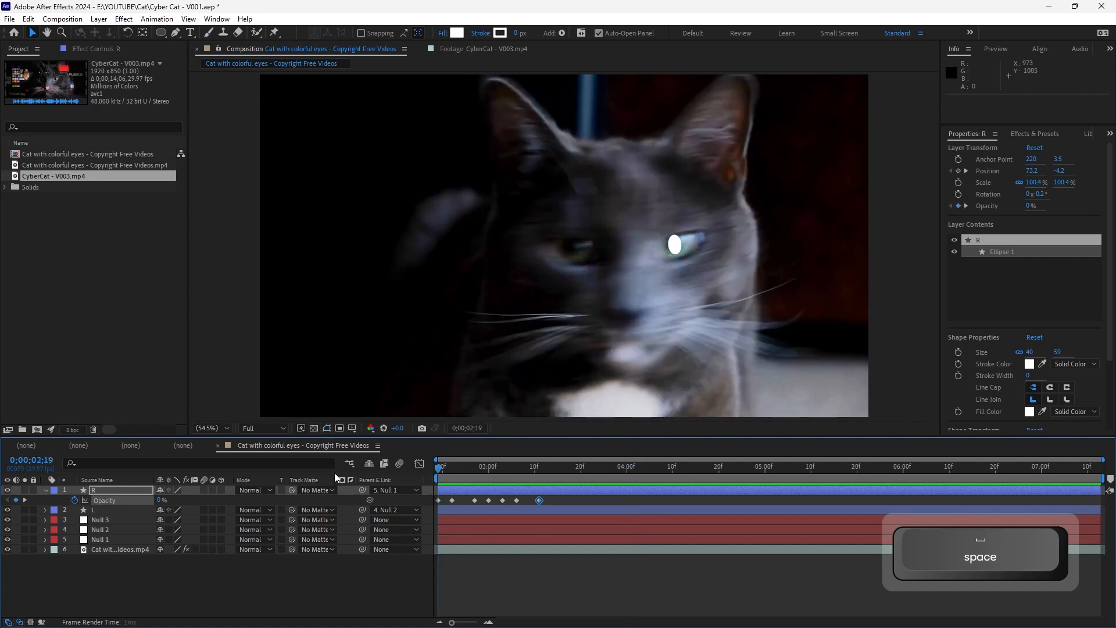
pyautogui.press('space')
pyautogui.press('space')
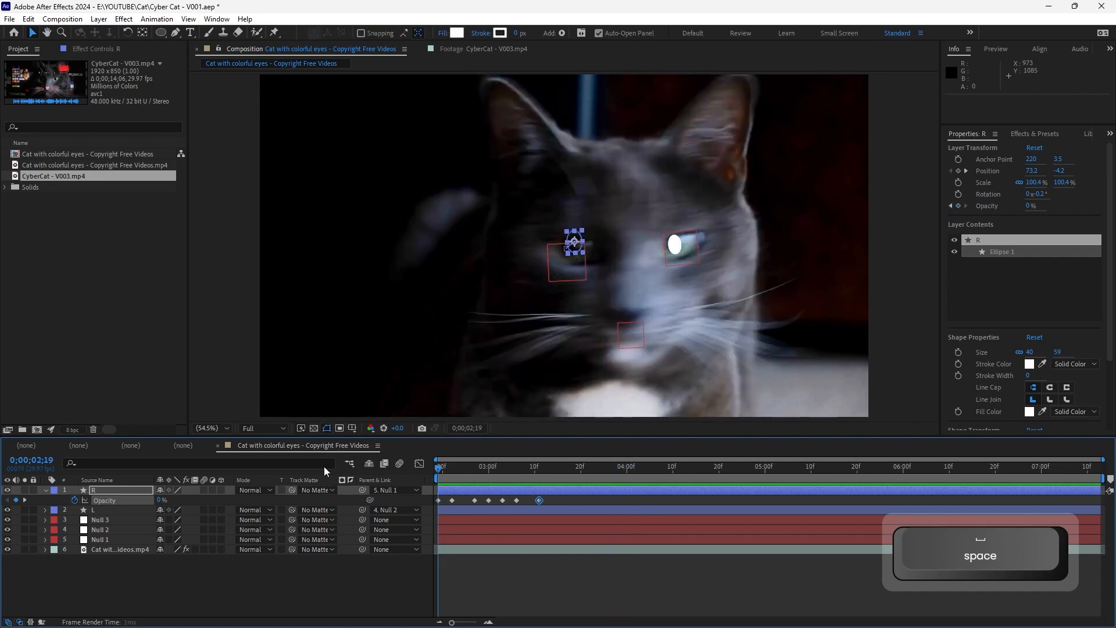
# Copy ellipse R's opacity keyframes onto ellipse L starting at 0;00;02;19, and show them in L's timeline
pyautogui.press('space')
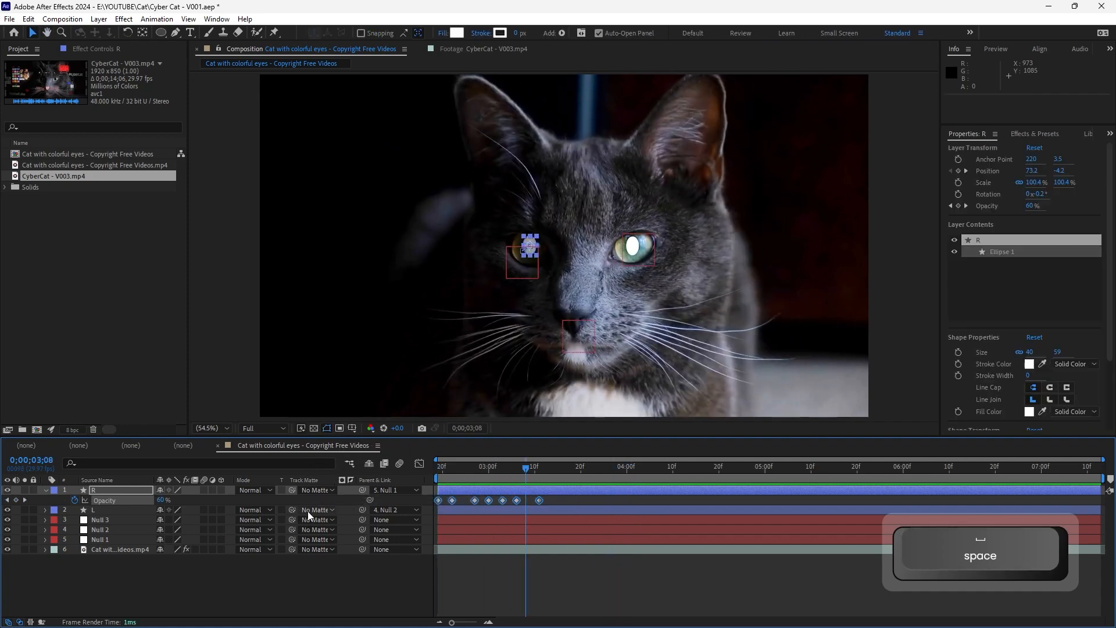
pyautogui.hotkey('ctrl', 'shift', 'a')
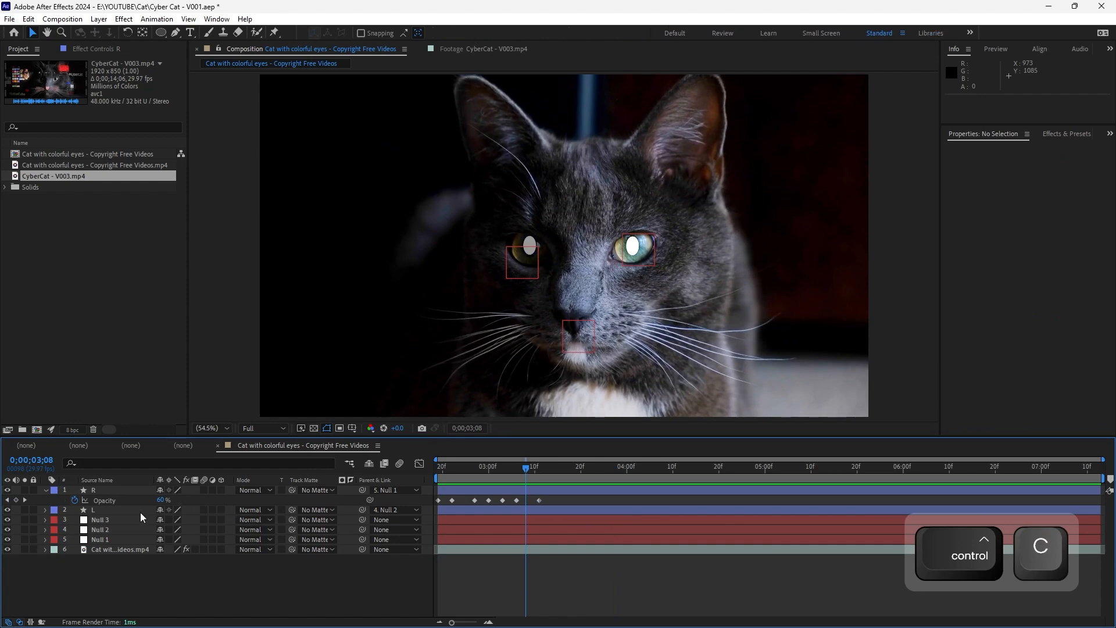
pyautogui.click(141, 509)
pyautogui.press('i')
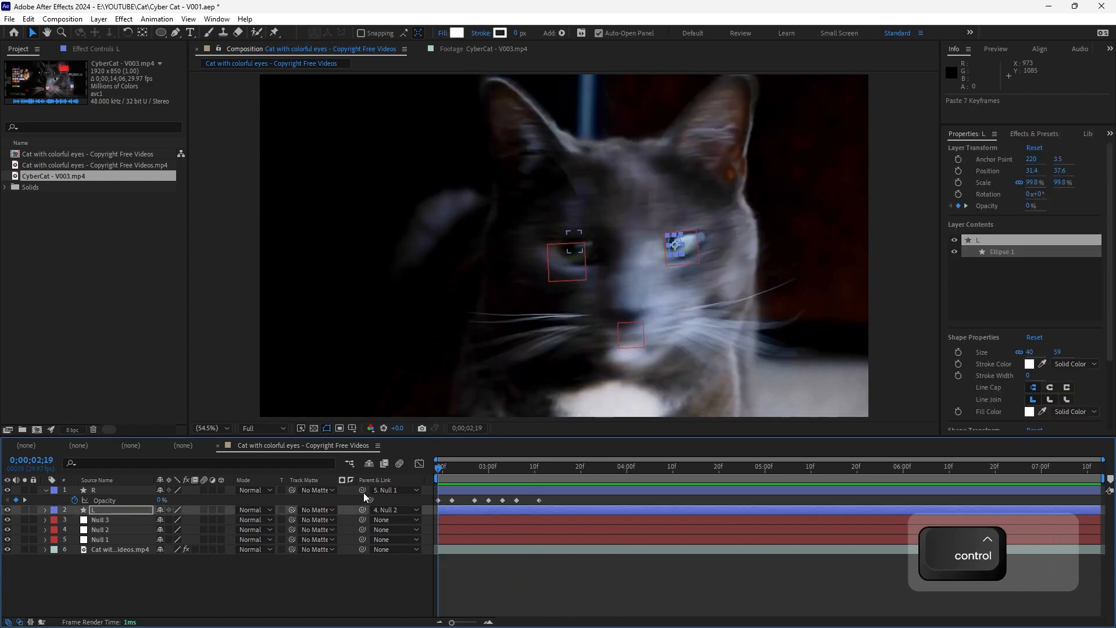
pyautogui.hotkey('ctrl', 'v')
pyautogui.press('u')
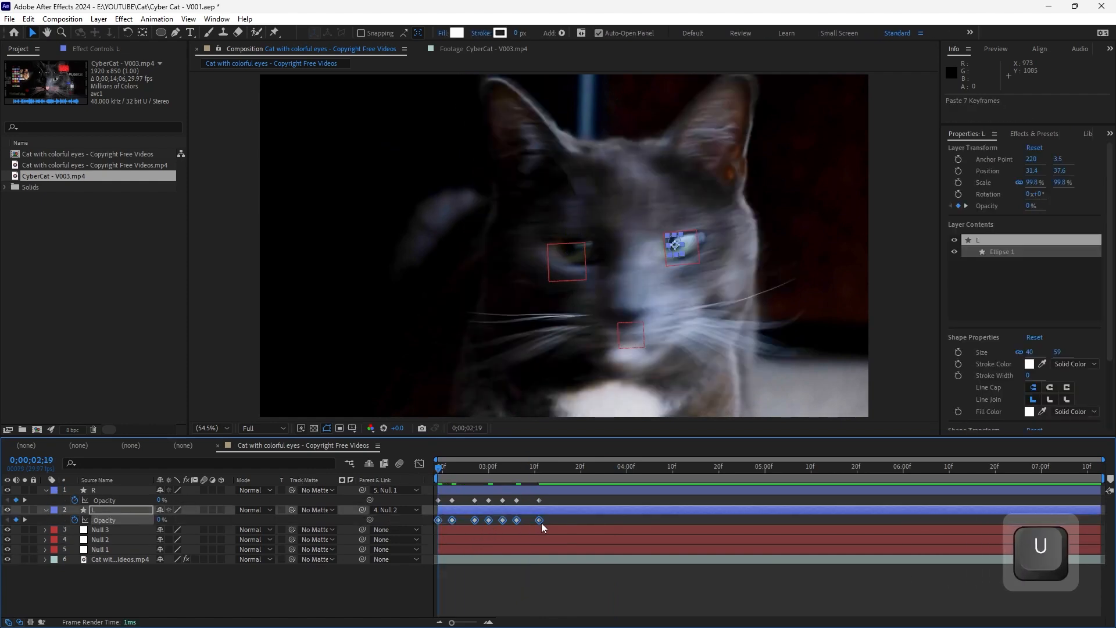
# Try compressing ellipse L's opacity keyframes into a slightly shorter span, and play the clip to check the offset flicker
pyautogui.keyDown('alt'); pyautogui.moveTo(538, 519); pyautogui.dragTo(529, 520); pyautogui.keyUp('alt')
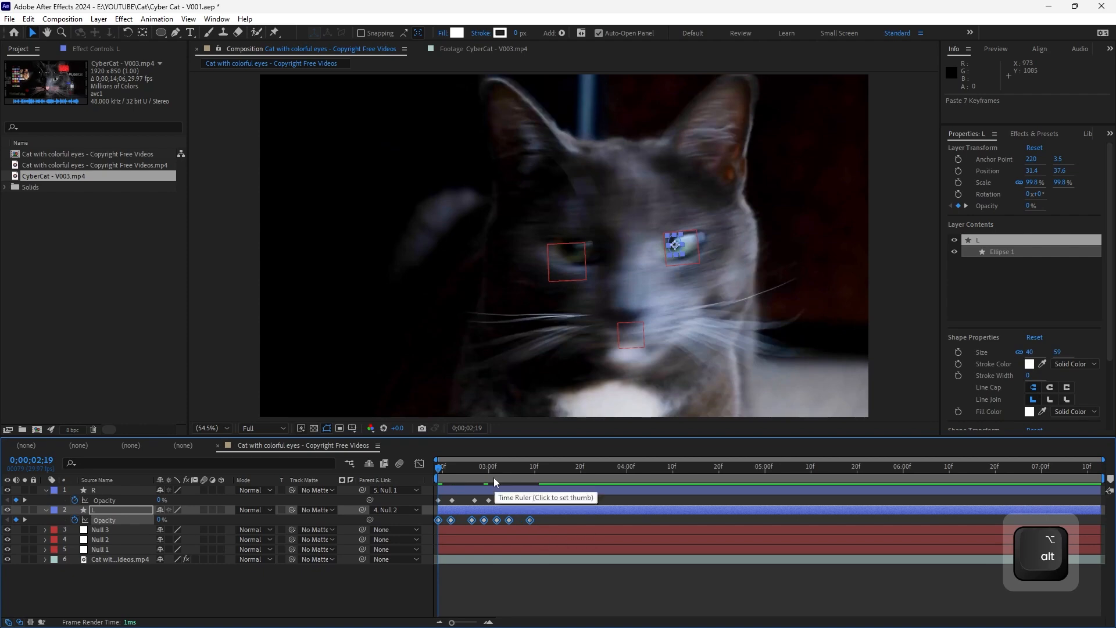
pyautogui.press('space')
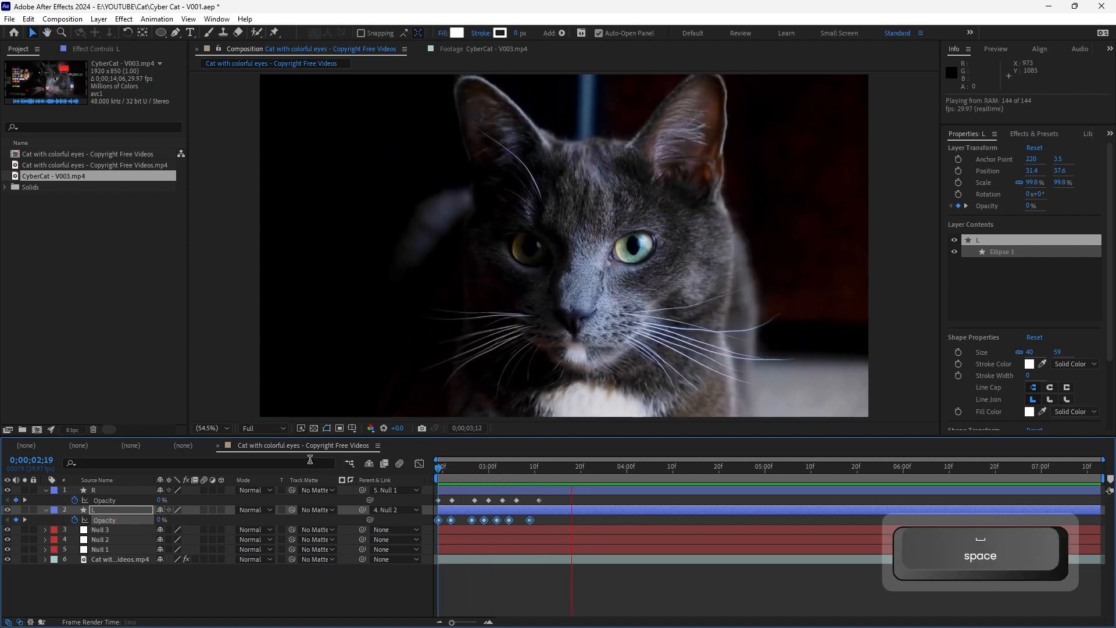
pyautogui.press('space')
pyautogui.press('space')
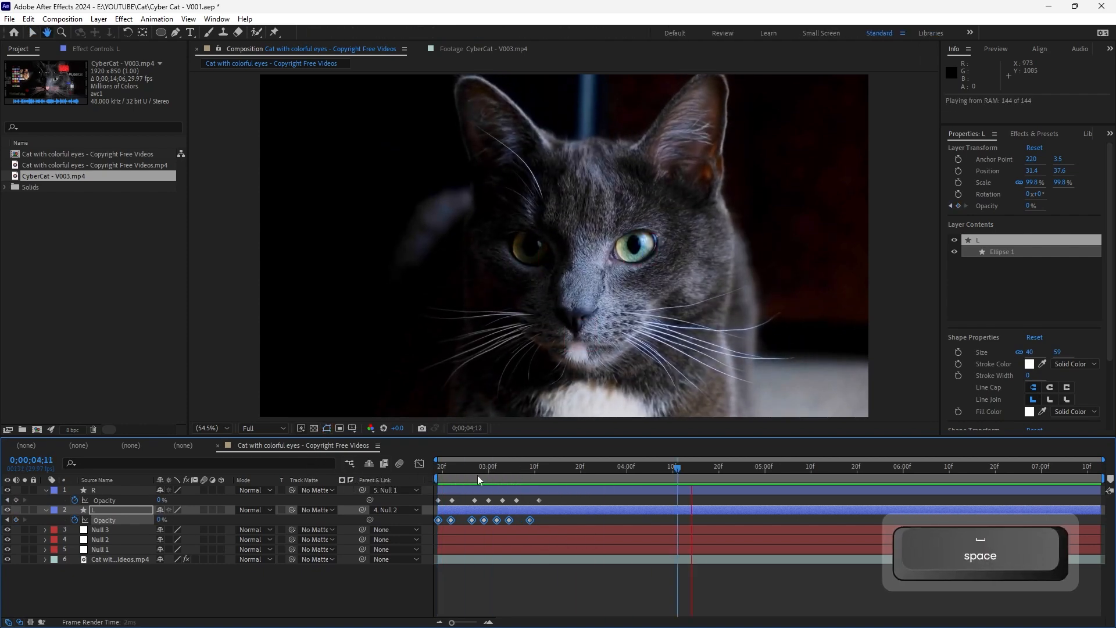
pyautogui.press('space')
# Restore ellipse L's opacity keyframe spacing so it lines up with R's keyframes
pyautogui.keyDown('alt'); pyautogui.click(532, 520); pyautogui.keyUp('alt')
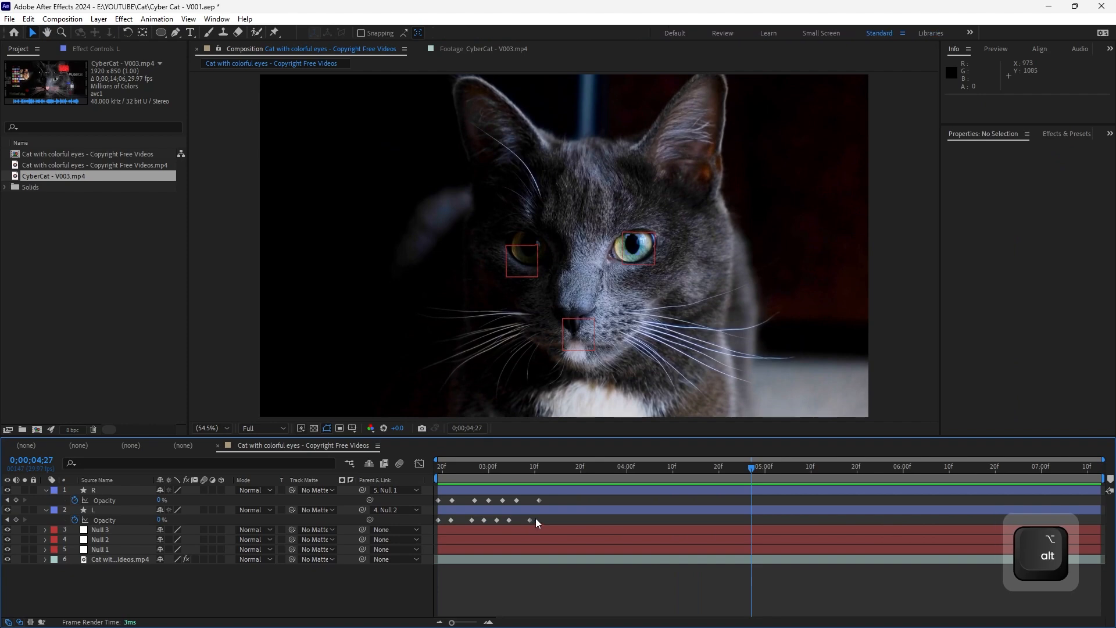
pyautogui.moveTo(535, 517); pyautogui.dragTo(437, 526)
pyautogui.moveTo(532, 521); pyautogui.dragTo(540, 519)
pyautogui.hotkey('ctrl', 'z')
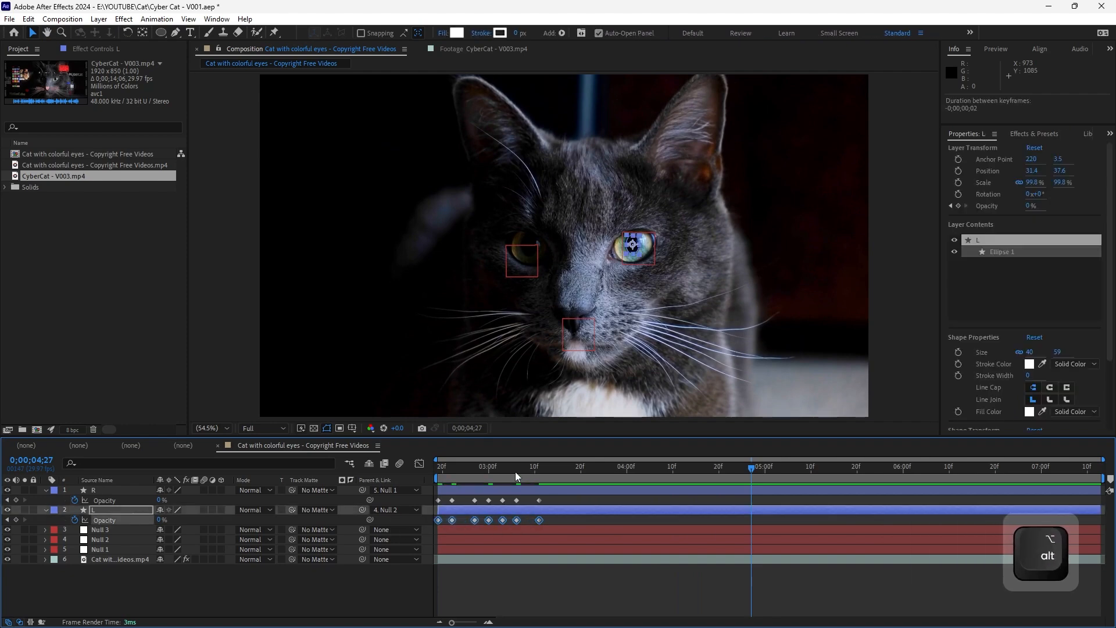
# Play the composition to check the matching flicker on both eyes, then park at 0;00;02;28
pyautogui.press('space')
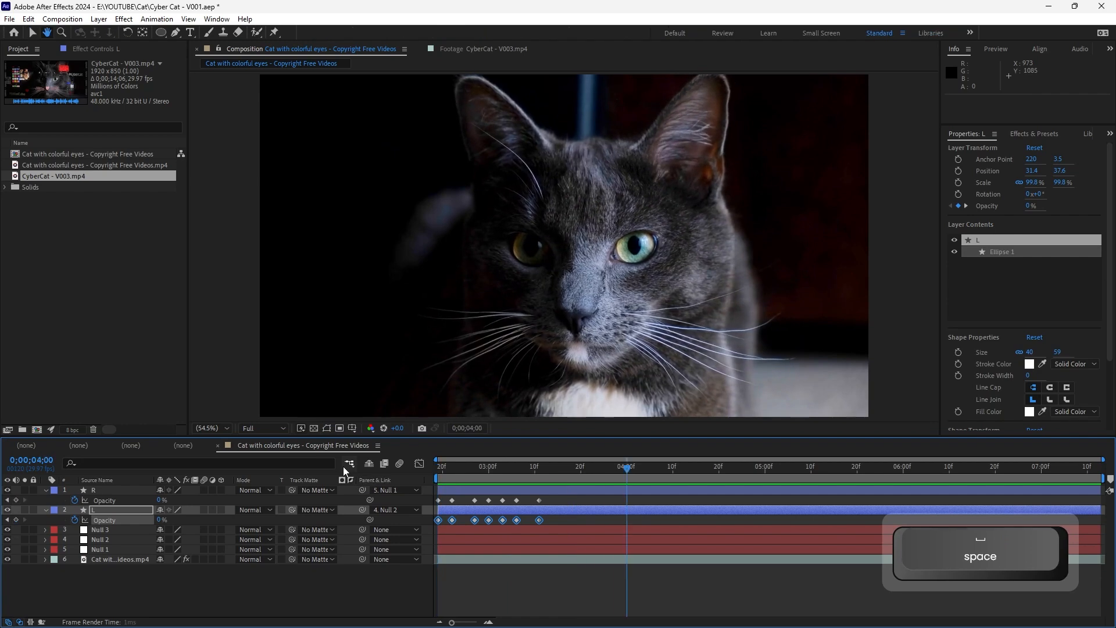
pyautogui.click(446, 570)
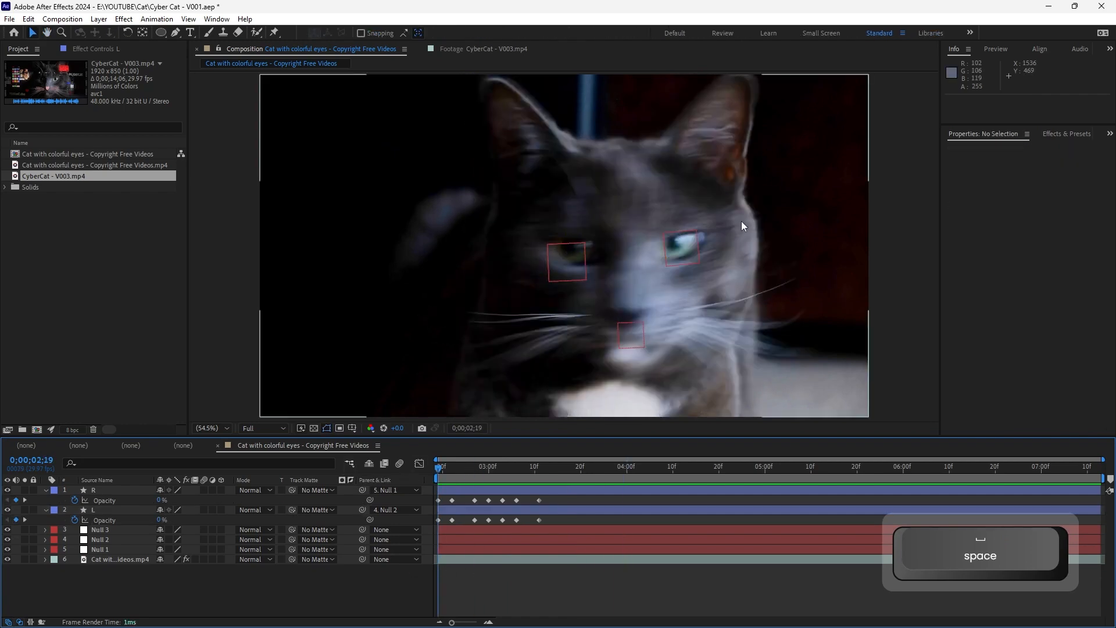
pyautogui.click(478, 467)
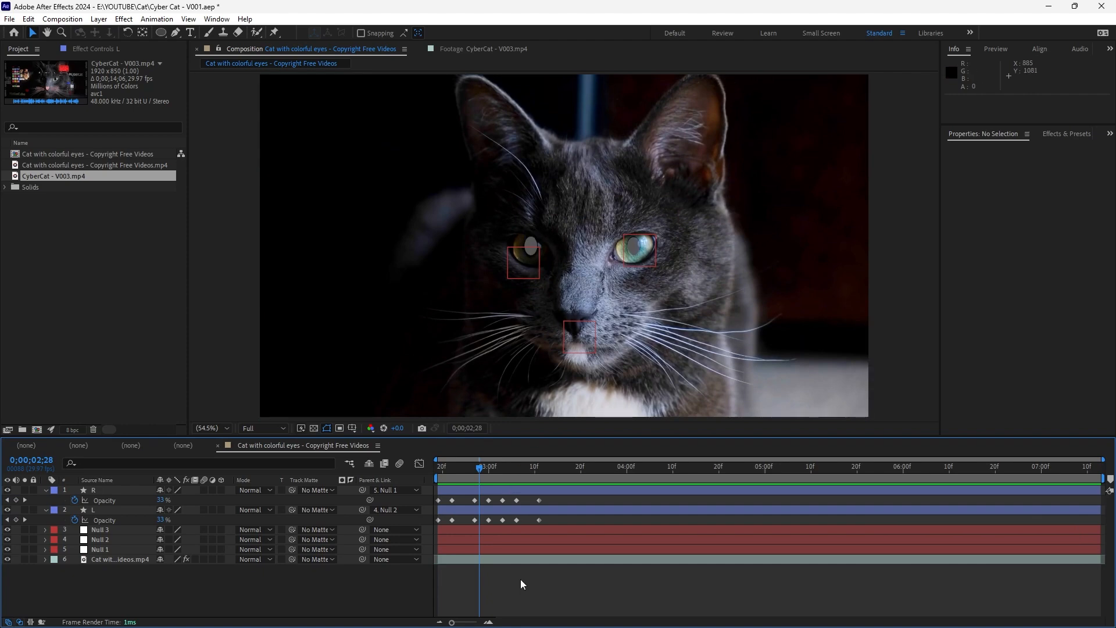
# Draw a white circle about 188 px wide centred over the cat's brighter eye on a new shape layer, and preview it
pyautogui.click(160, 32)
pyautogui.scroll(2, 738, 212)
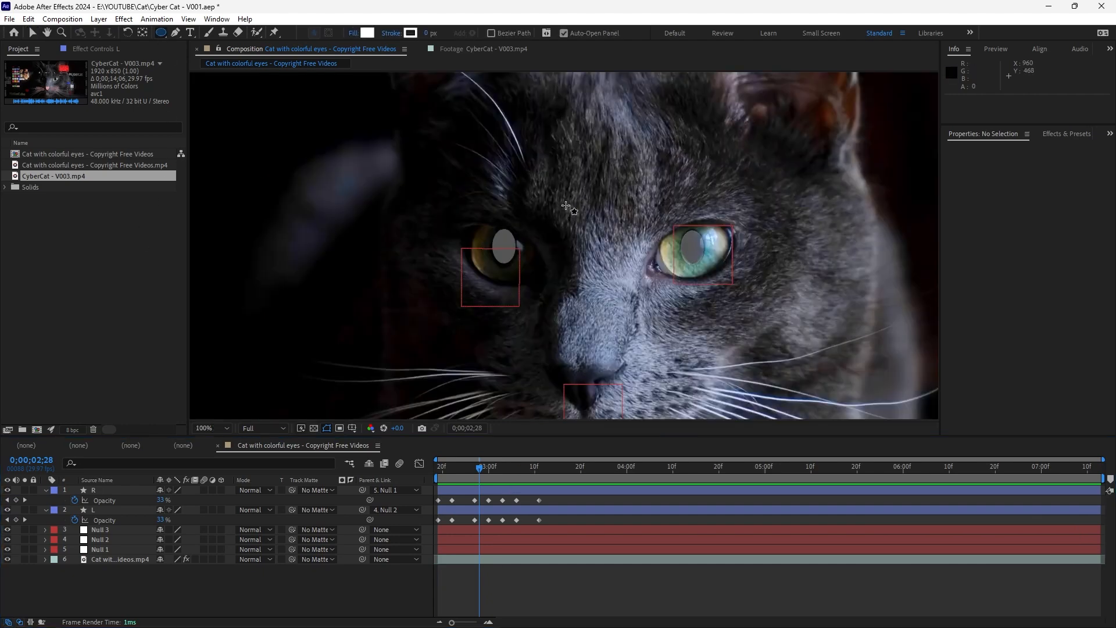
pyautogui.click(513, 247)
pyautogui.moveTo(513, 247); pyautogui.dragTo(600, 332)
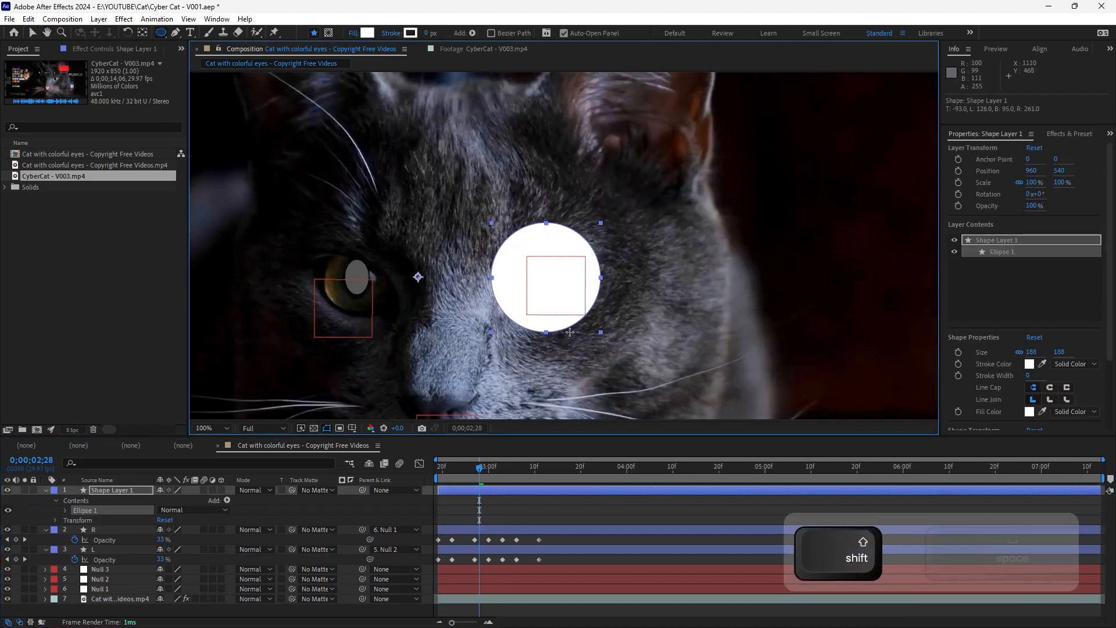
pyautogui.hotkey('shift', 'space')
pyautogui.click(505, 509)
pyautogui.press('space')
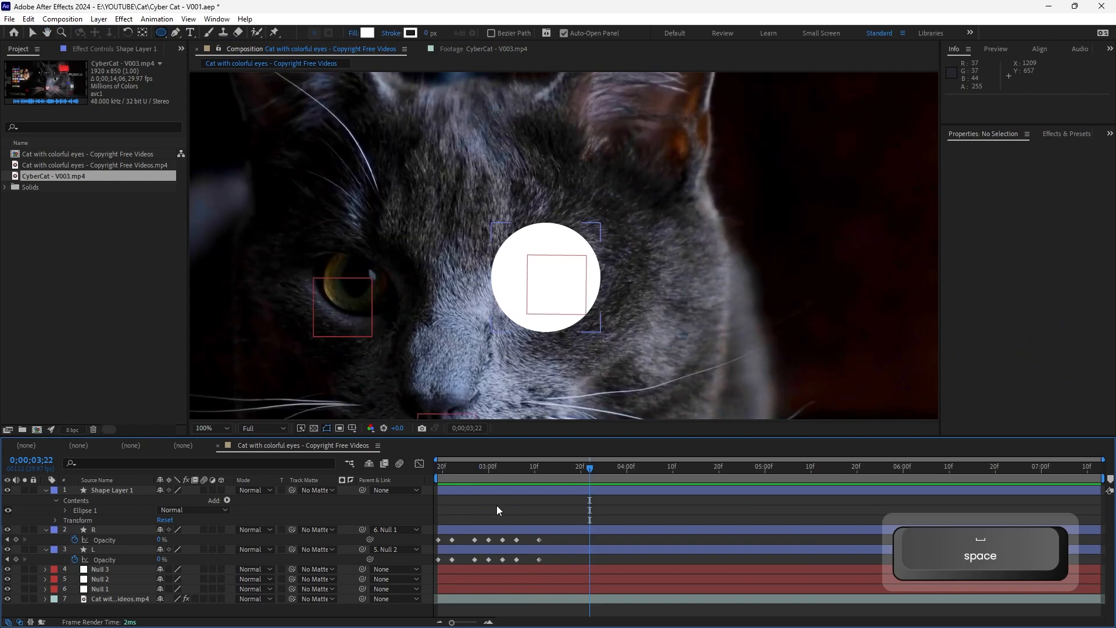
# Rename the new shape layer "Burst L" and centre its anchor point on the circle
pyautogui.press('a')
pyautogui.press('a')
pyautogui.click(127, 490)
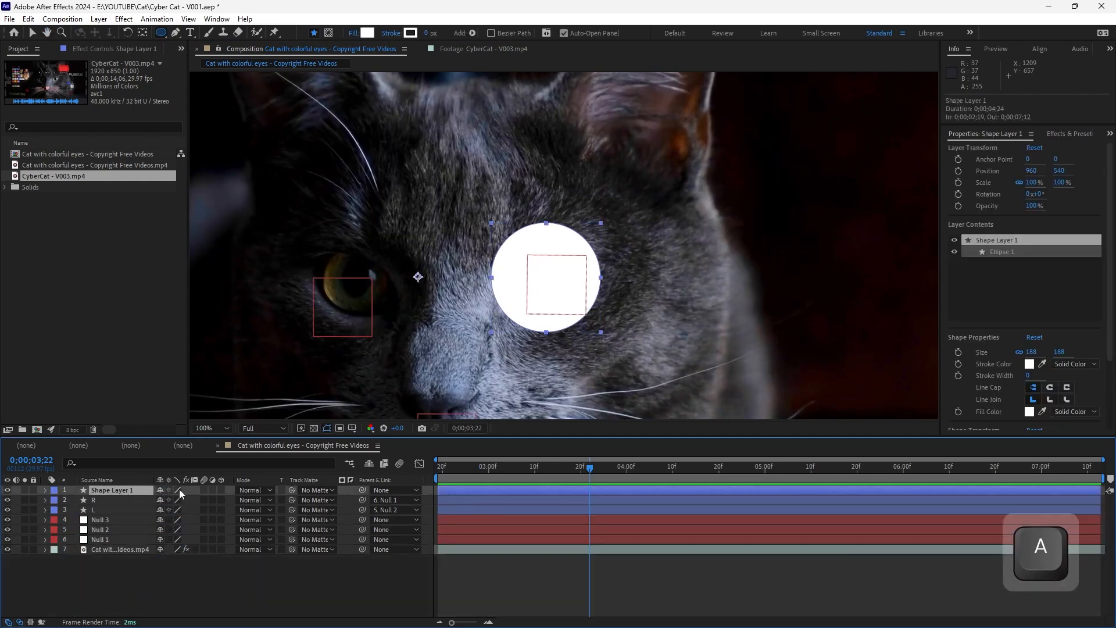
pyautogui.press('Return')
pyautogui.write('B')
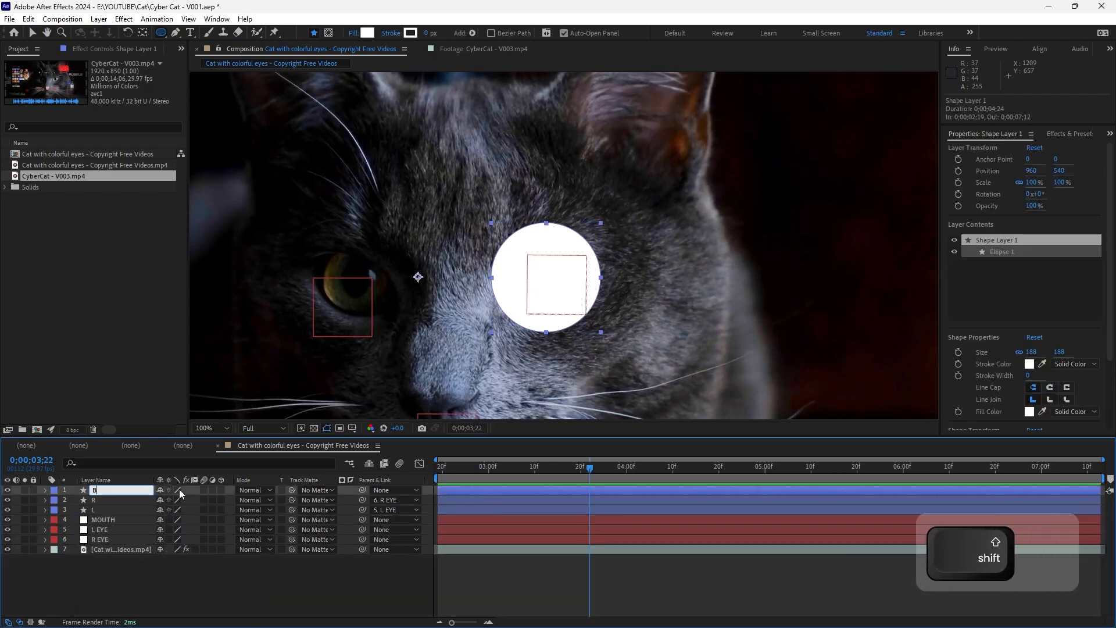
pyautogui.write('urst L')
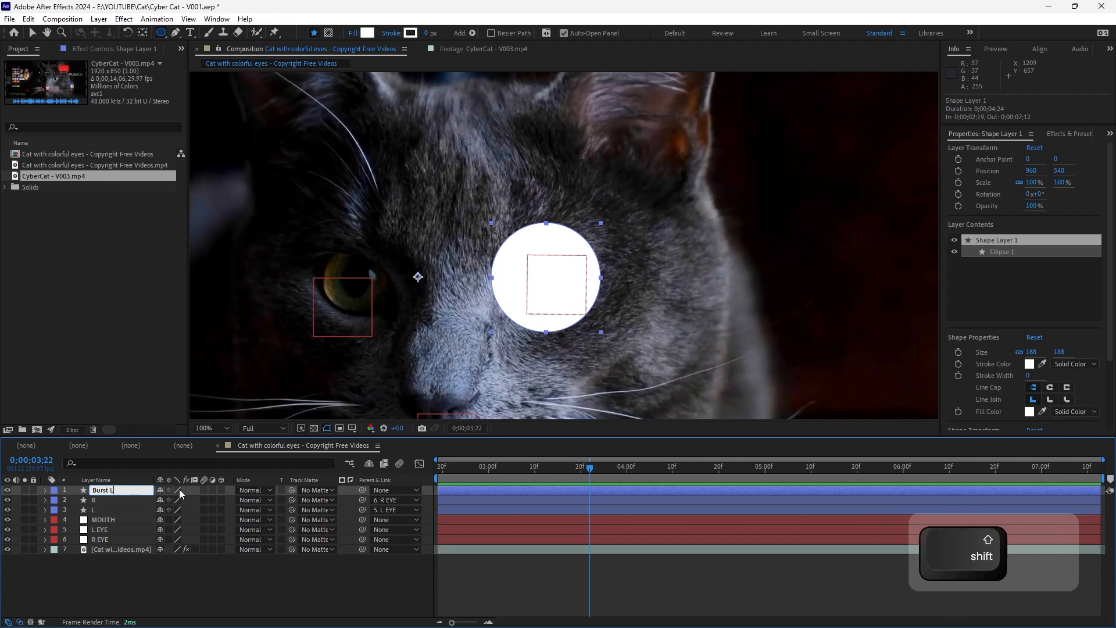
pyautogui.press('Return')
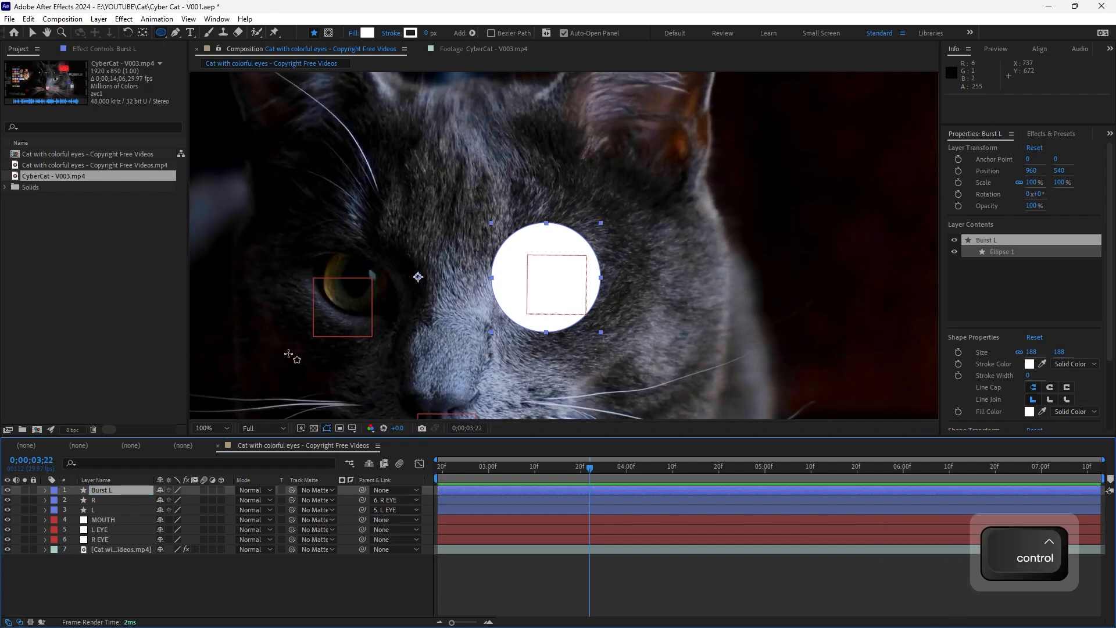
pyautogui.hotkey('ctrl', 'alt', 'Home')
pyautogui.click(29, 34)
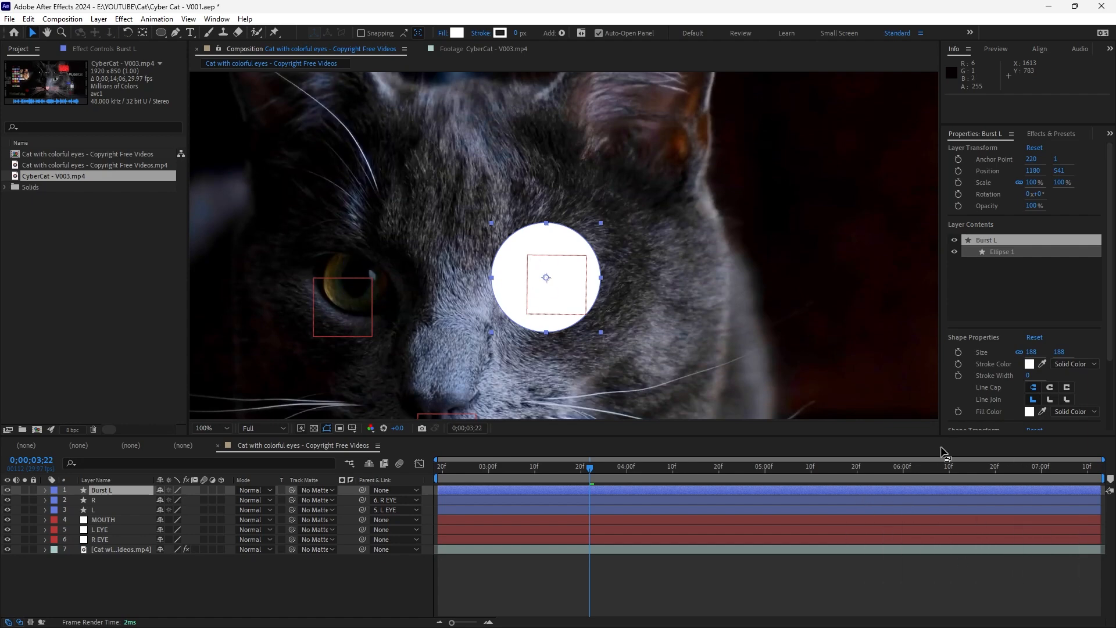
# Start Size and Stroke Width keyframes on Burst L's ellipse at 0;00;03;22
pyautogui.moveTo(1111, 321); pyautogui.dragTo(1112, 377)
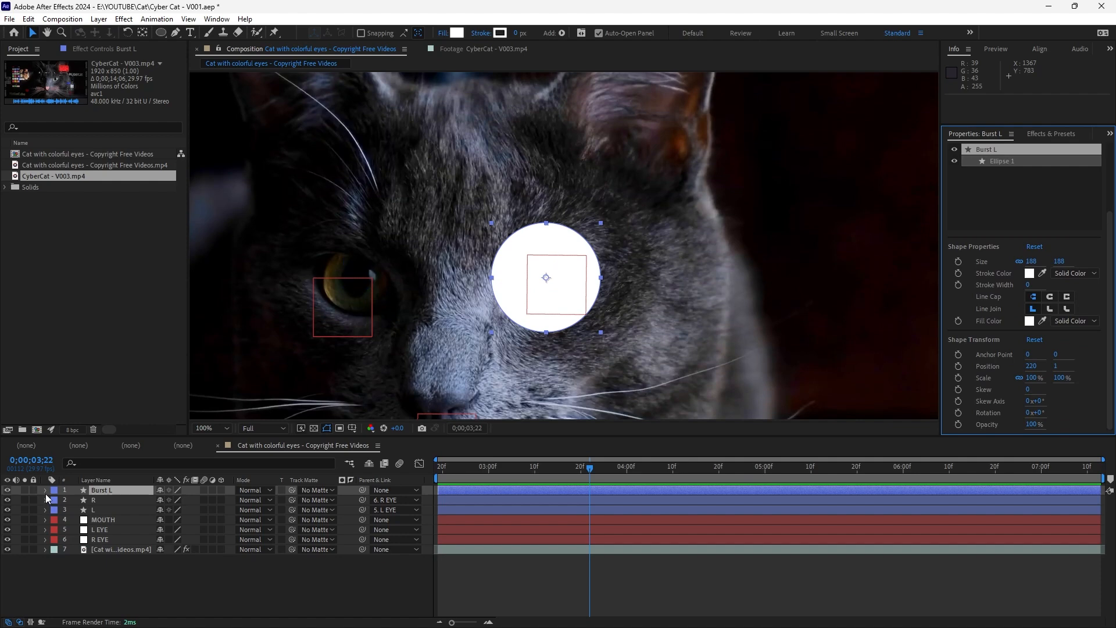
pyautogui.click(959, 287)
pyautogui.click(958, 262)
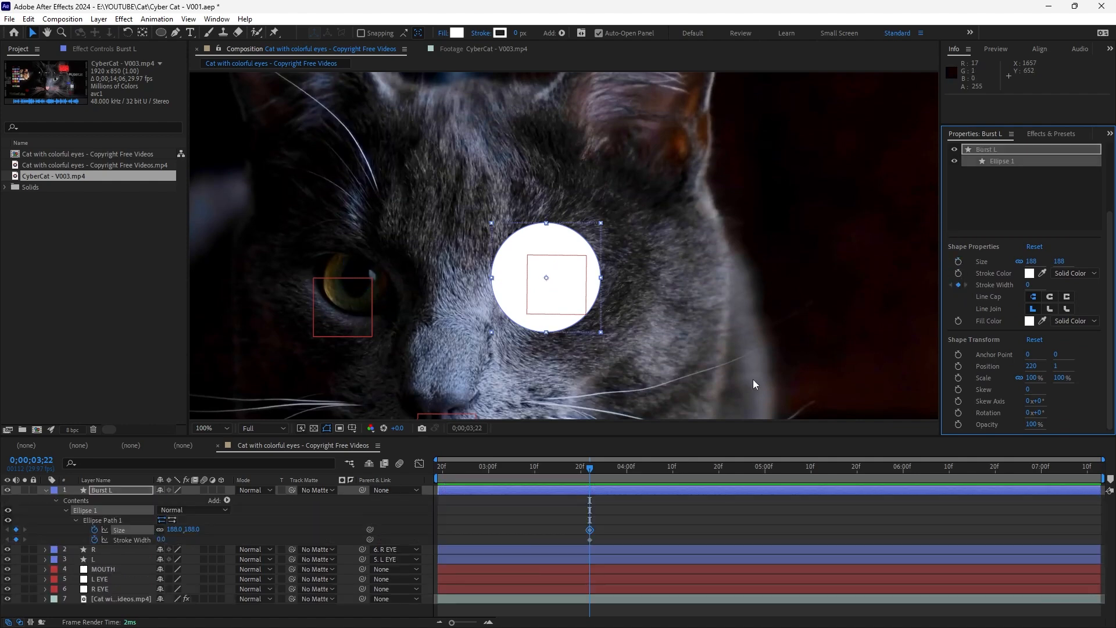
pyautogui.moveTo(601, 529); pyautogui.dragTo(583, 543)
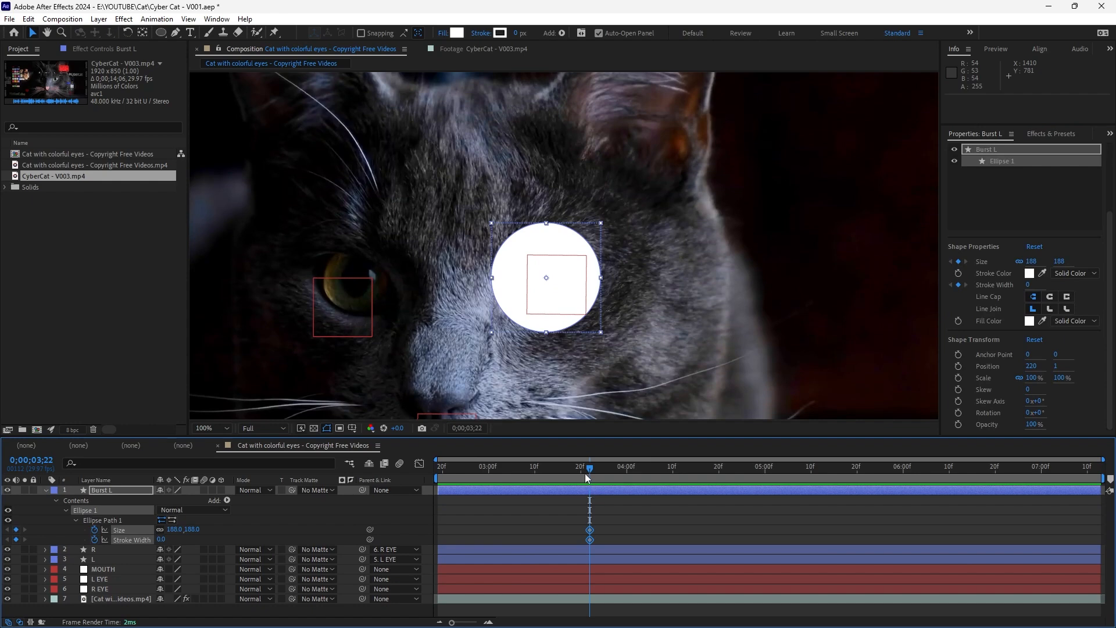
# Solo Burst L and move its Size and Stroke Width keyframes to 0;00;02;19
pyautogui.moveTo(585, 473); pyautogui.dragTo(536, 480)
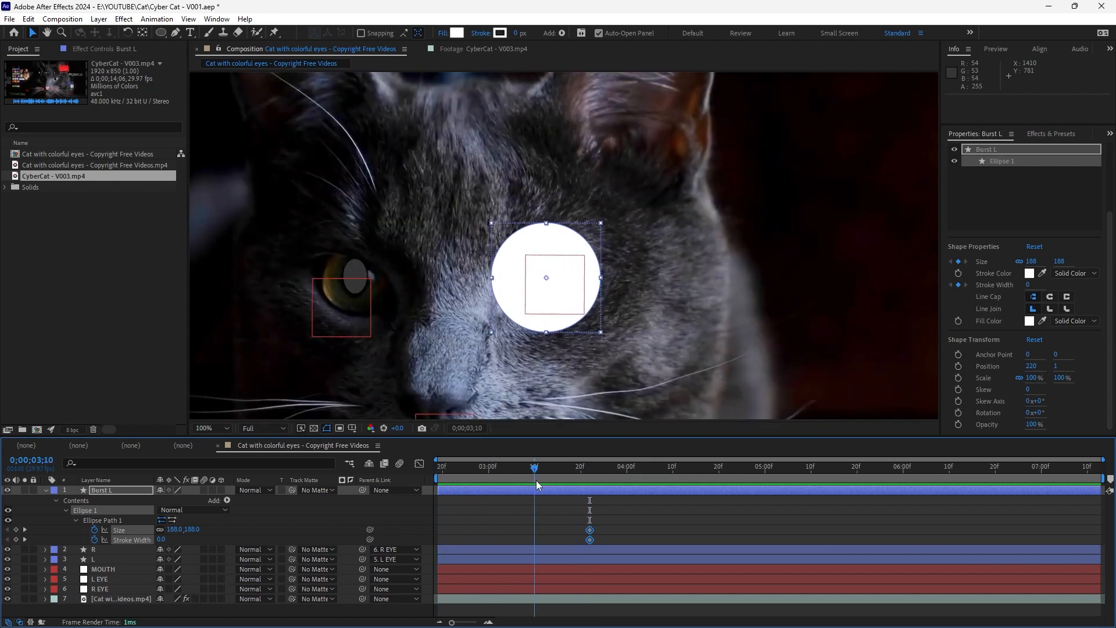
pyautogui.click(24, 489)
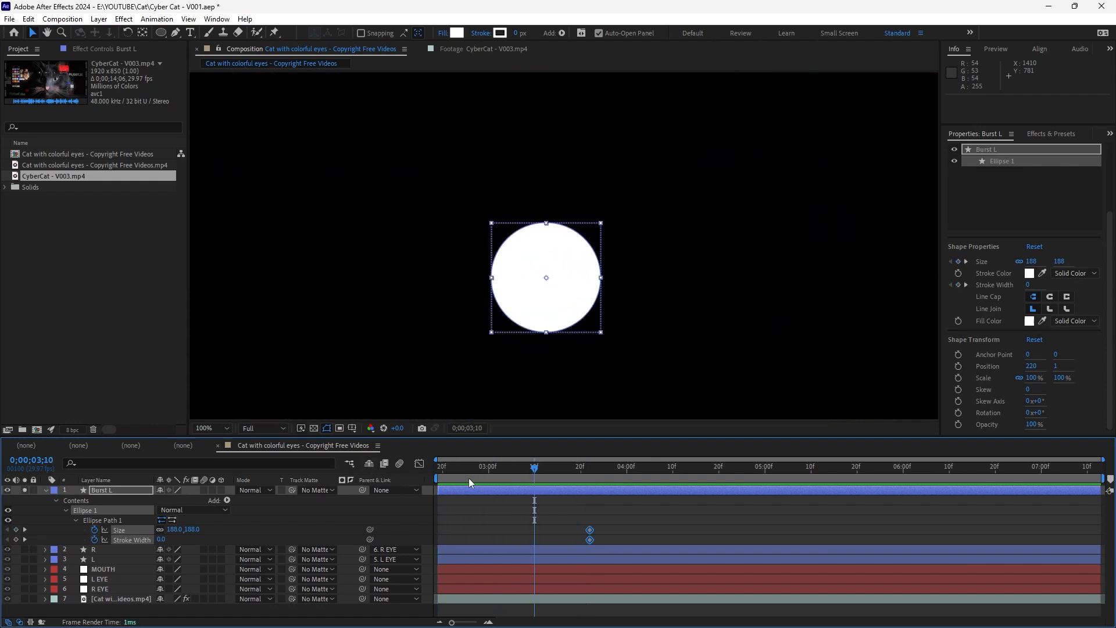
pyautogui.moveTo(589, 531); pyautogui.dragTo(440, 530)
# At 0;00;02;19, set the Burst L ellipse's Size to 0 and its Stroke Width to 150
pyautogui.click(269, 518)
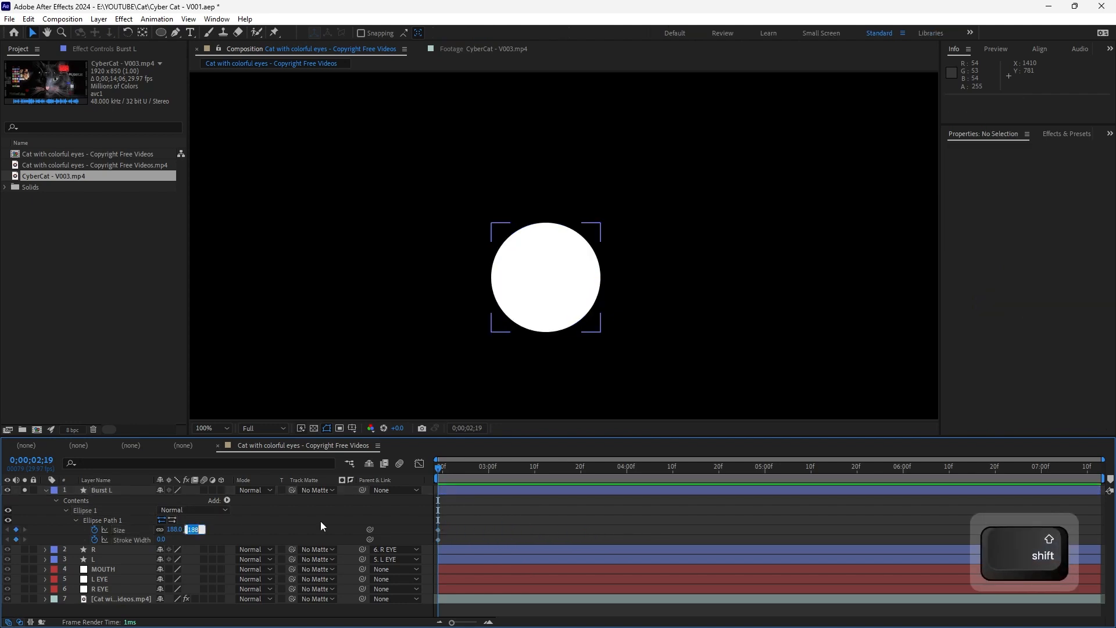
pyautogui.write('0')
pyautogui.press('Return')
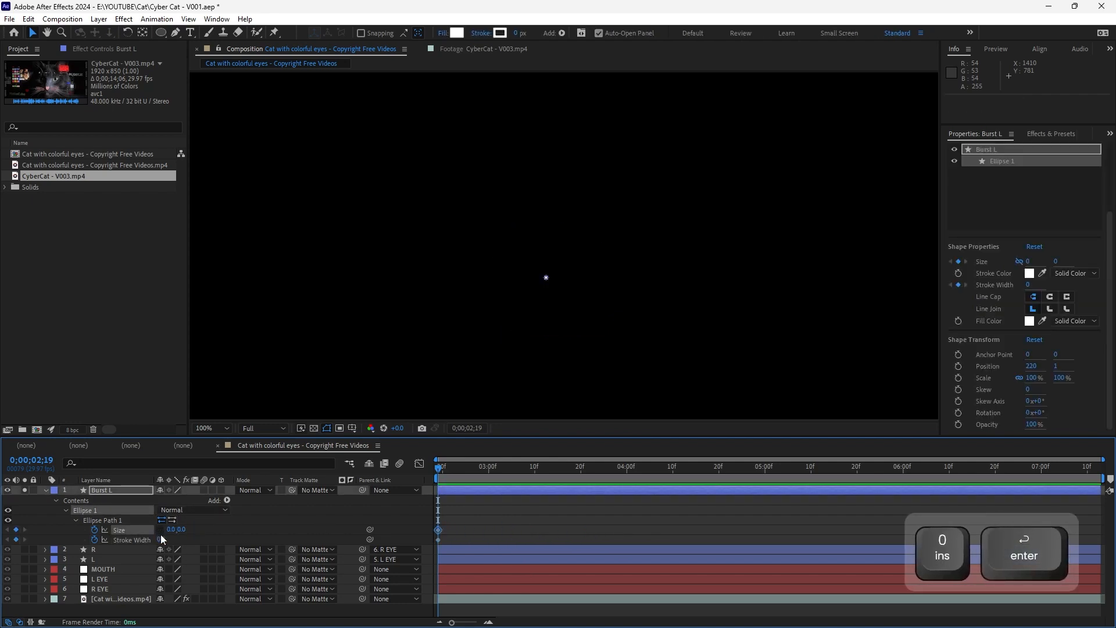
pyautogui.click(162, 539)
pyautogui.write('150')
pyautogui.press('Return')
# Add Size and Stroke Width keyframes to Burst L's ellipse 20 frames further on, at 0;00;03;09
pyautogui.hotkey('shift', 'pagedown')
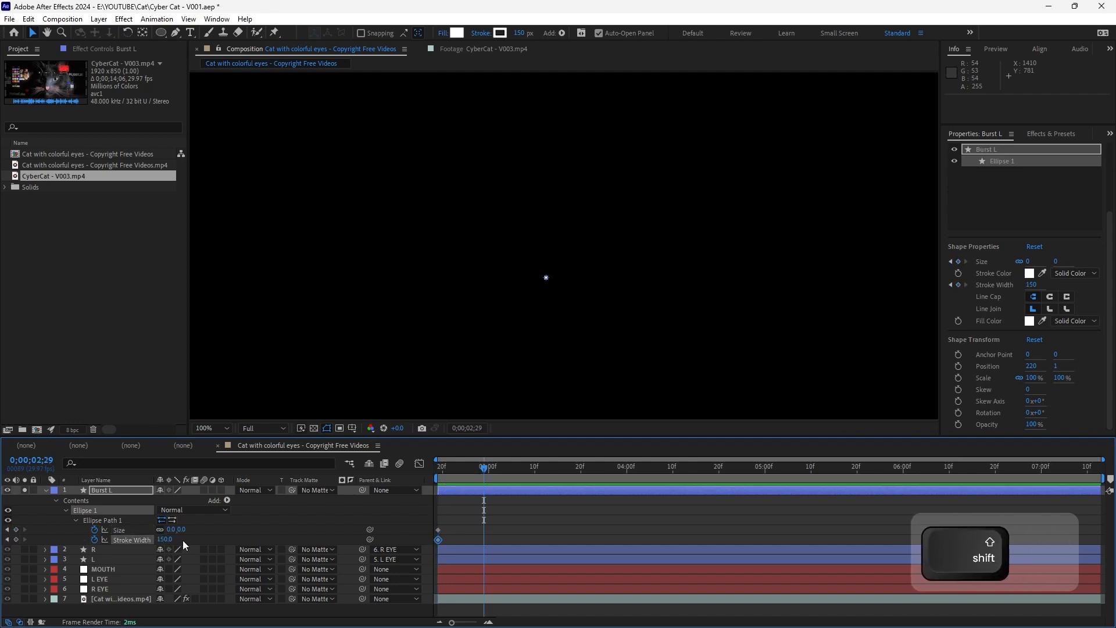
pyautogui.hotkey('shift', 'pagedown')
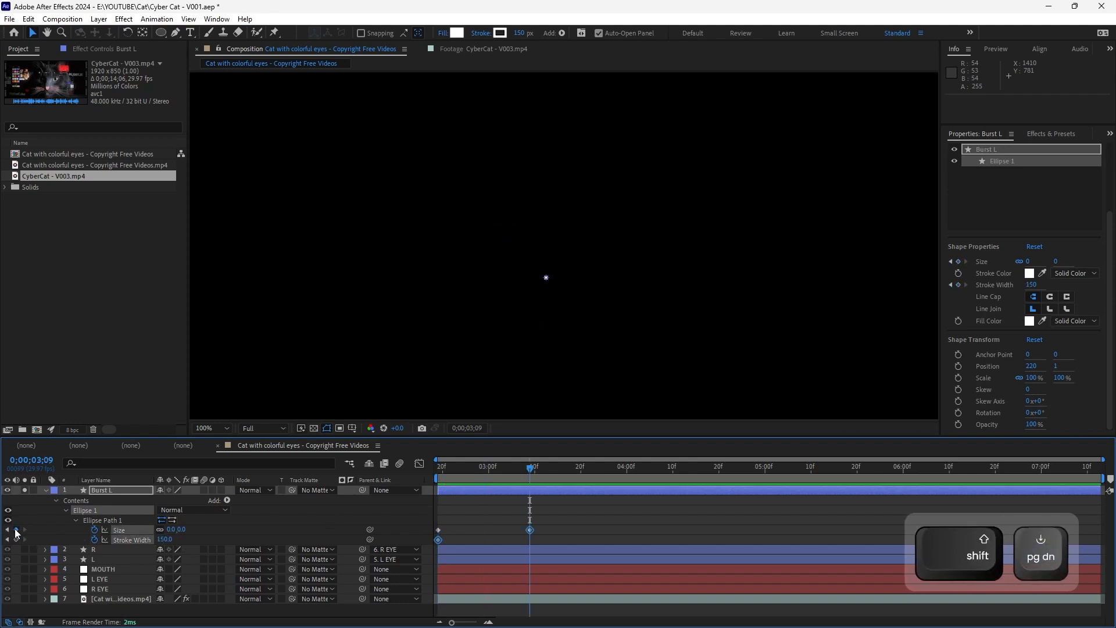
pyautogui.click(15, 540)
pyautogui.click(489, 516)
# At 0;00;03;09, set the Burst L ellipse's Size to 100 and its Stroke Width to 0
pyautogui.moveTo(447, 468); pyautogui.dragTo(529, 480)
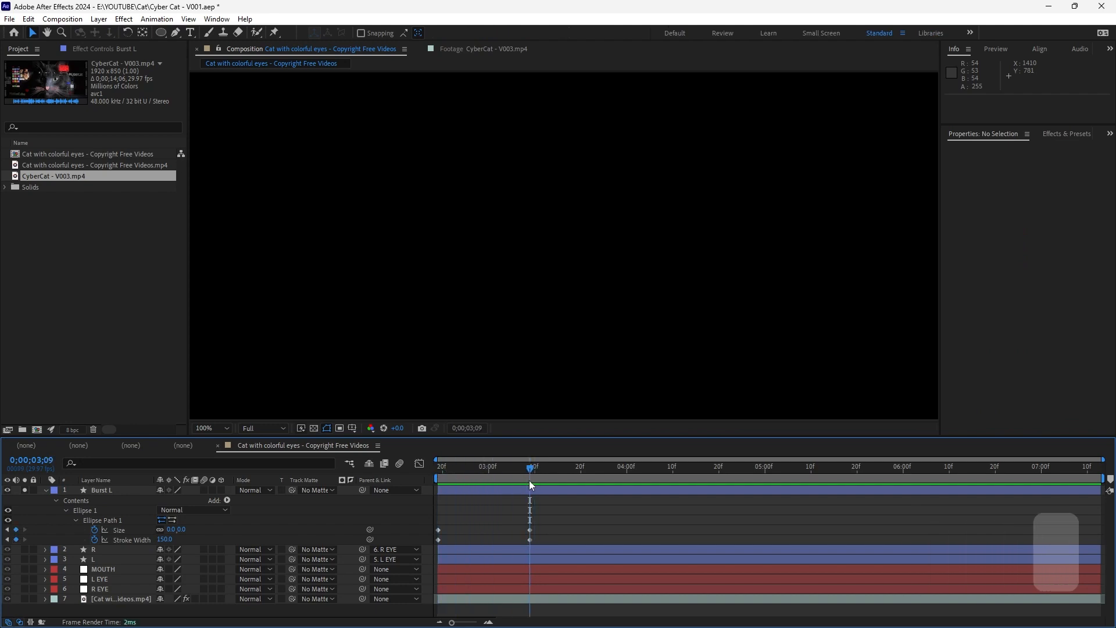
pyautogui.click(185, 529)
pyautogui.write('100')
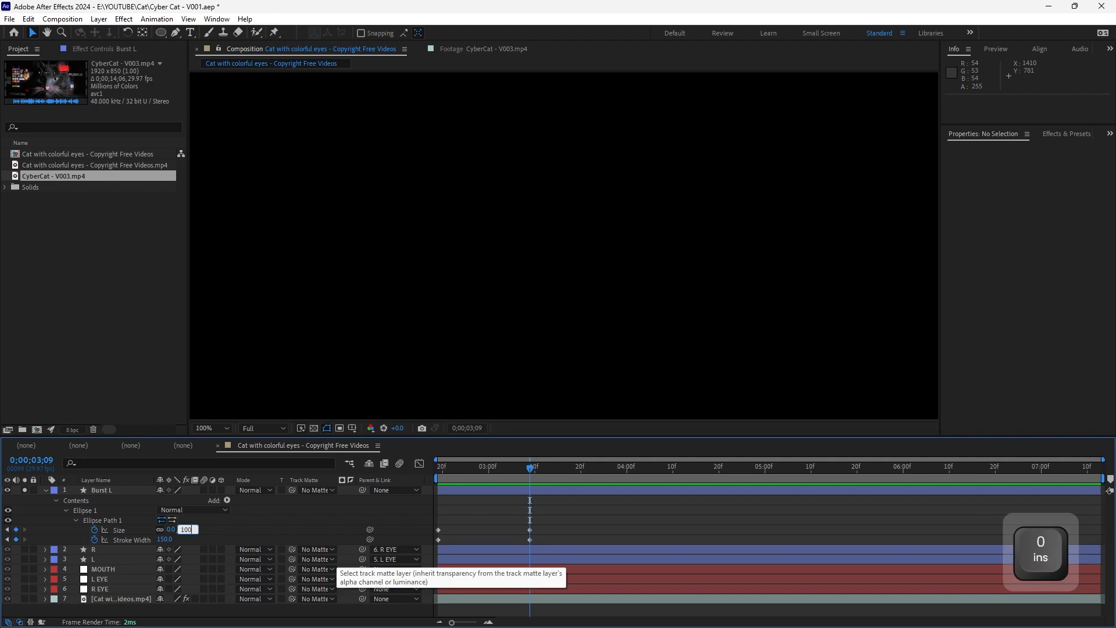
pyautogui.press('Return')
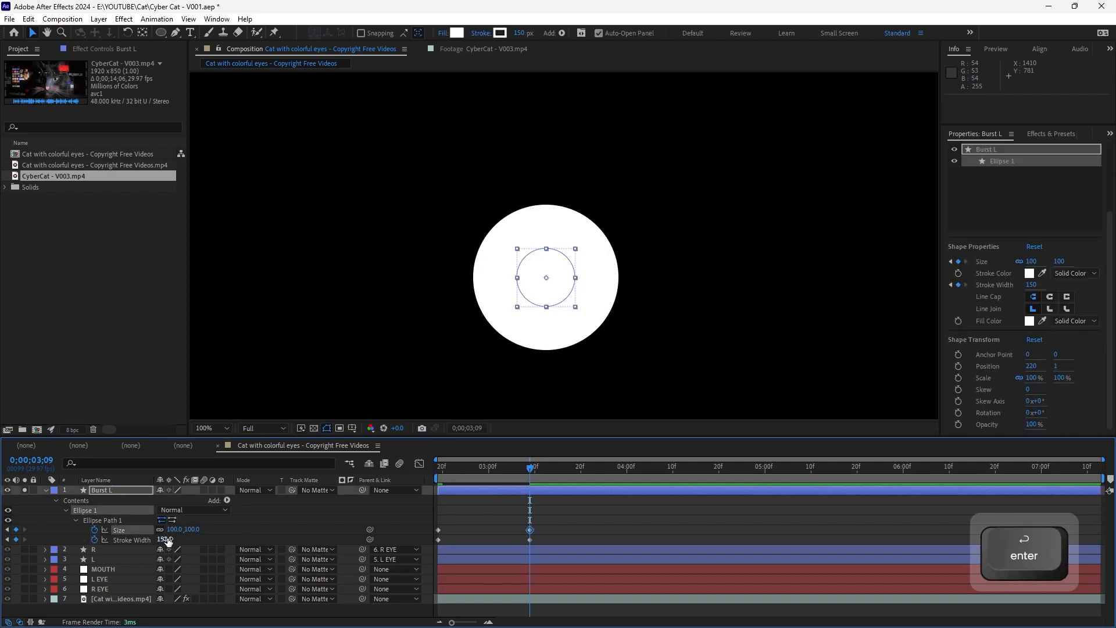
pyautogui.write('0')
pyautogui.press('Return')
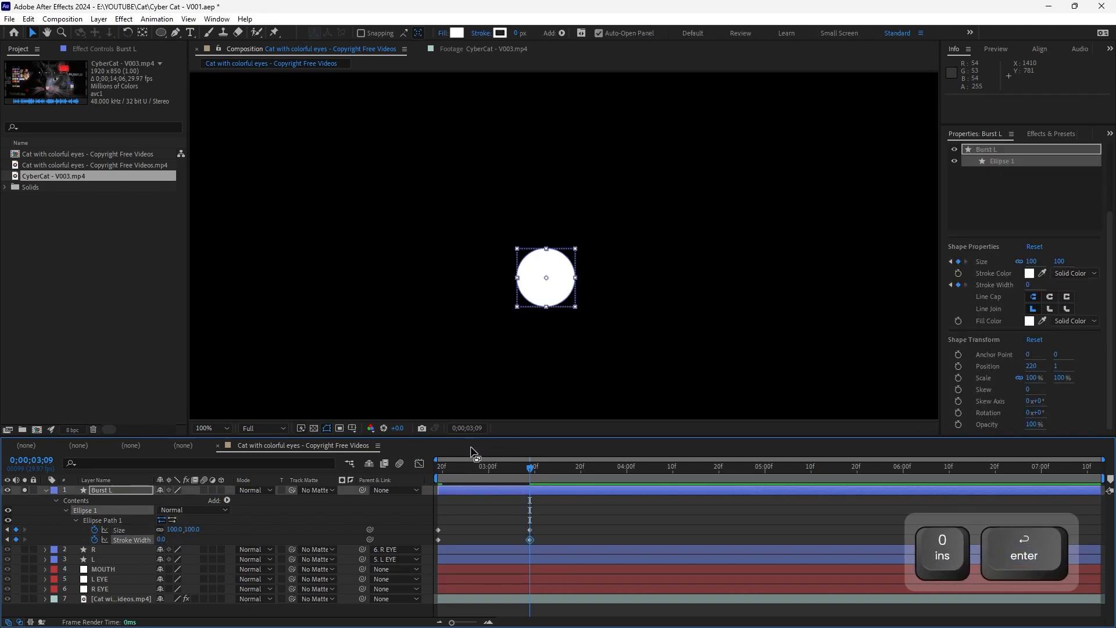
# Scrub through the burst animation and set the Burst L ellipse's Fill Color type to None
pyautogui.click(470, 473)
pyautogui.moveTo(470, 475)
pyautogui.mouseDown()
pyautogui.moveTo(428, 476)
pyautogui.moveTo(557, 524)
pyautogui.moveTo(429, 510)
pyautogui.moveTo(531, 531)
pyautogui.mouseUp()
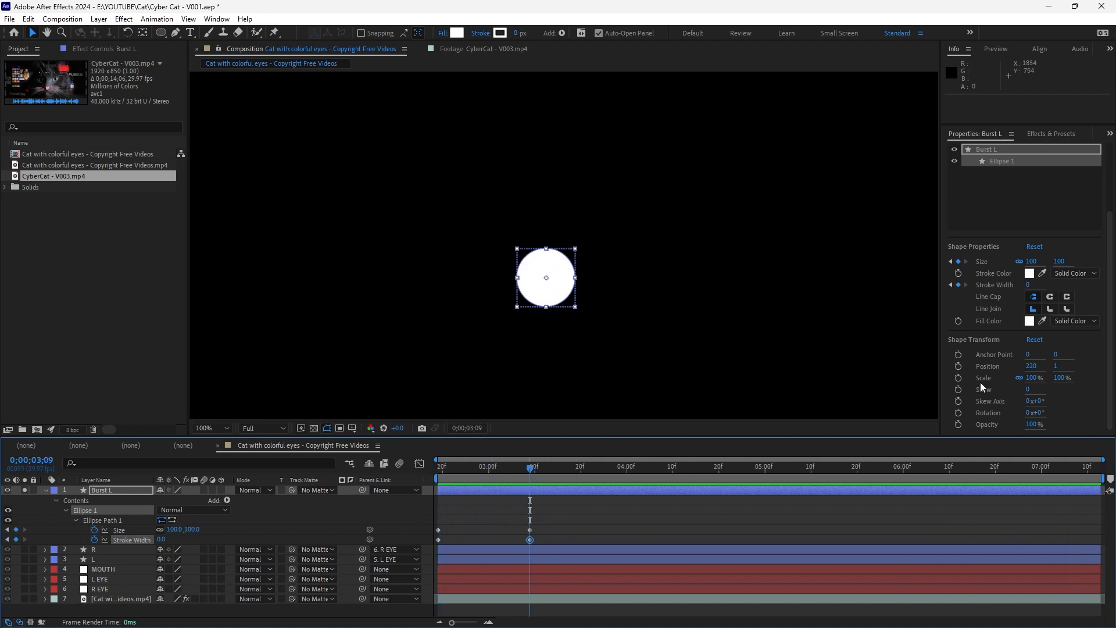
pyautogui.click(1074, 321)
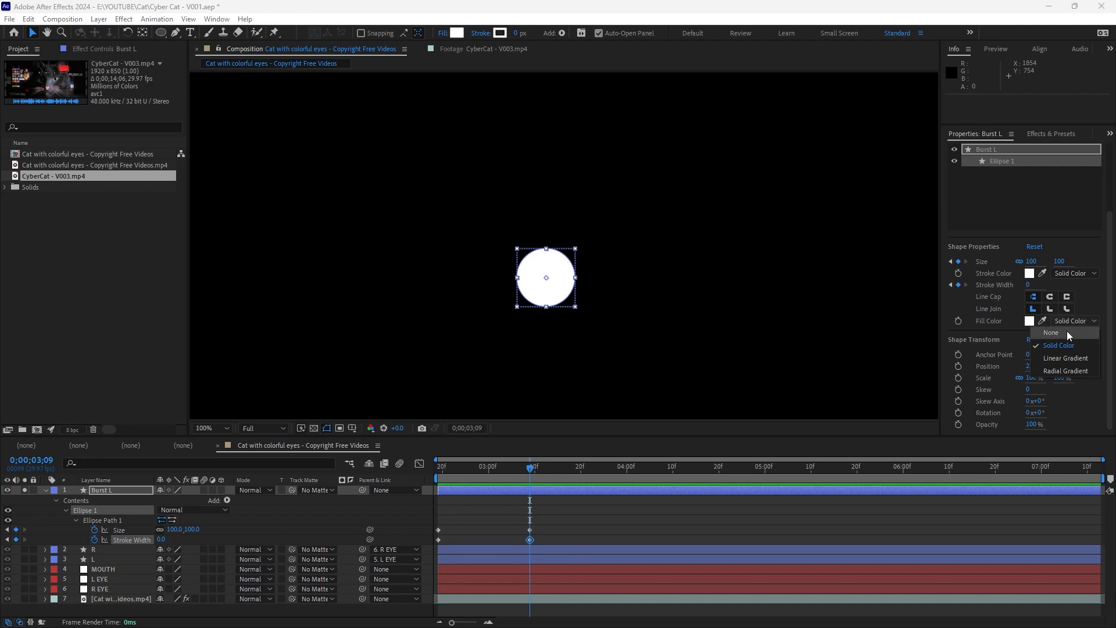
pyautogui.click(1066, 330)
# At 0;00;03;09, set the Burst L ellipse's Size to 250 and play back the burst
pyautogui.moveTo(503, 486)
pyautogui.mouseDown()
pyautogui.moveTo(425, 479)
pyautogui.moveTo(528, 509)
pyautogui.mouseUp()
pyautogui.click(528, 509)
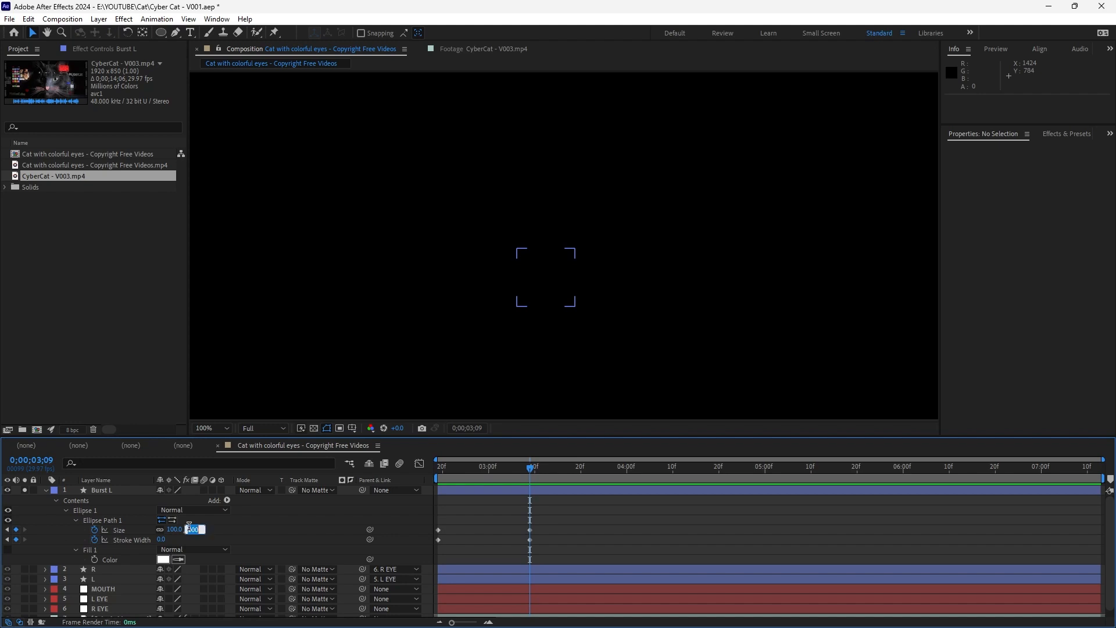
pyautogui.write('250')
pyautogui.press('Return')
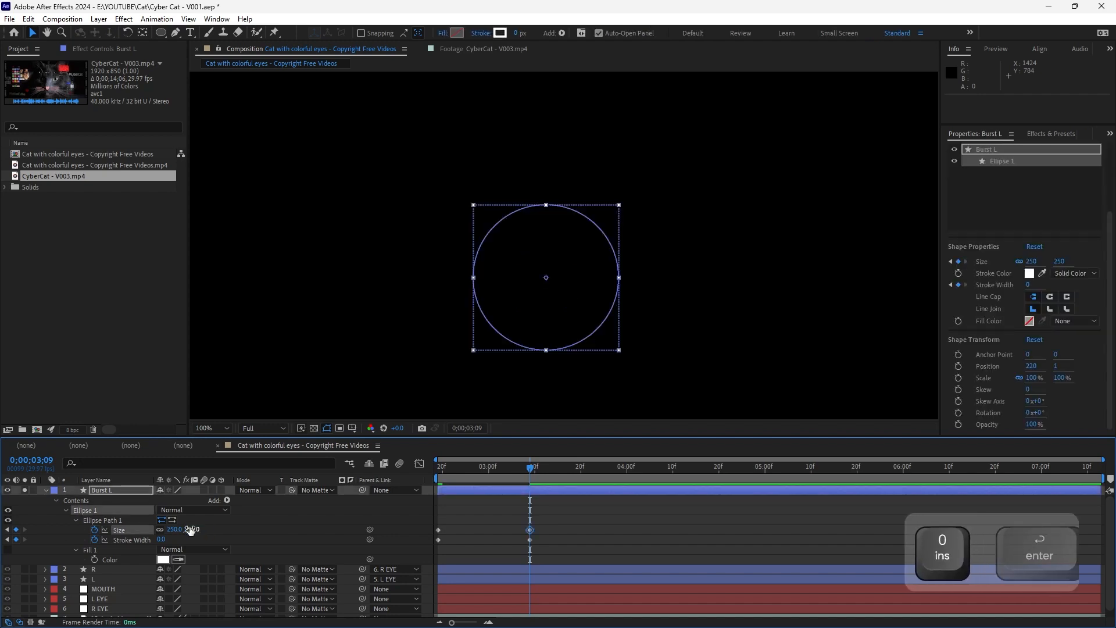
pyautogui.press('space')
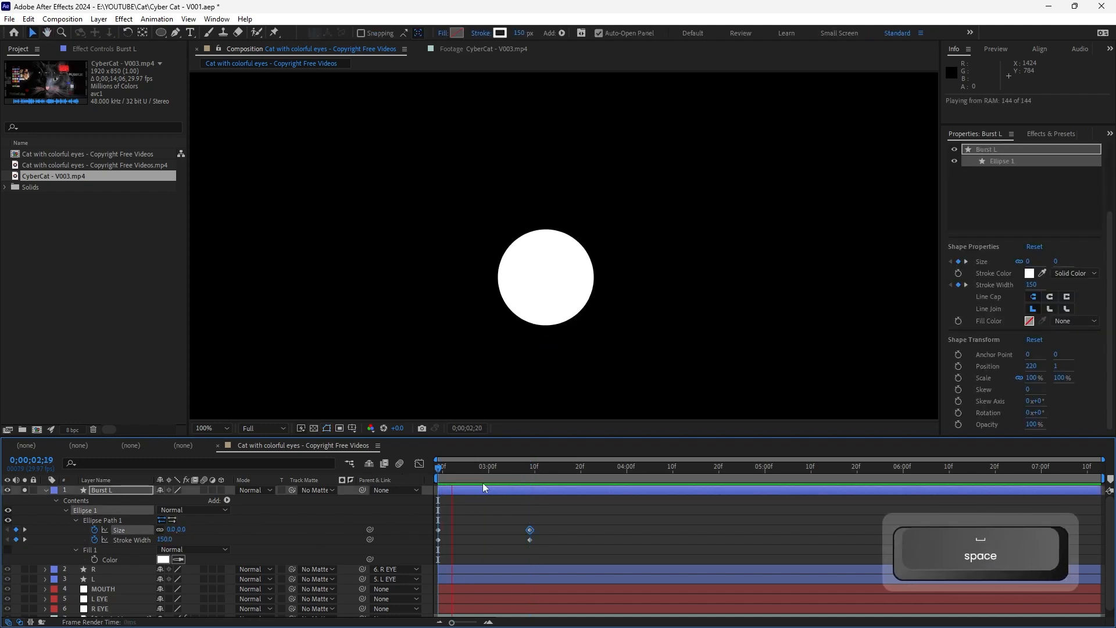
pyautogui.press('space')
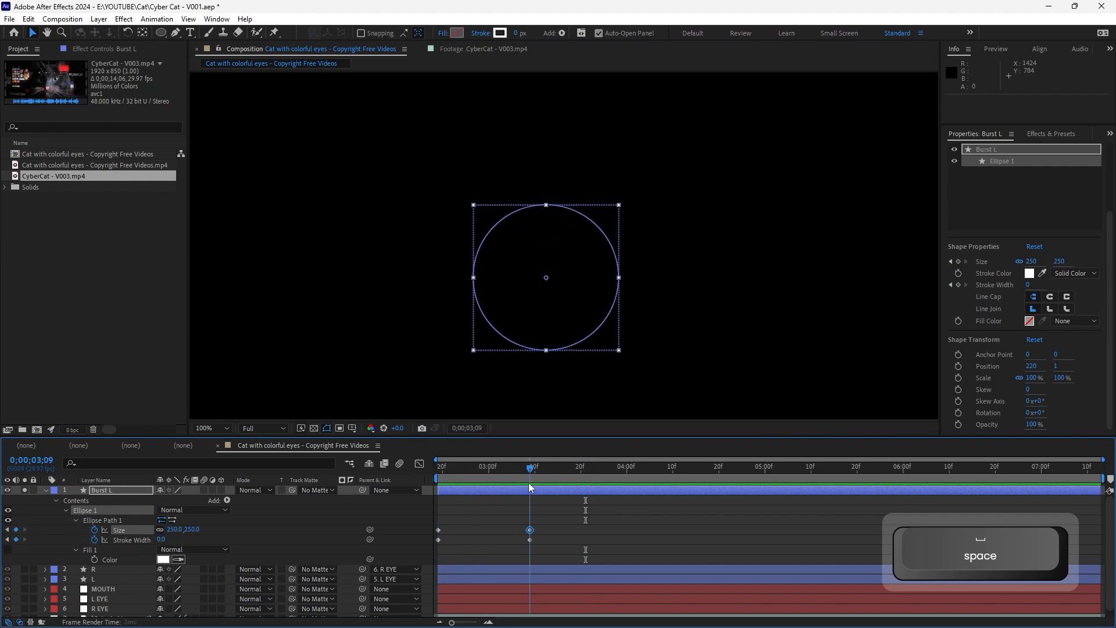
# Unsolo Burst L and set its Stroke Width to 100 at 0;00;02;19
pyautogui.click(479, 528)
pyautogui.click(24, 491)
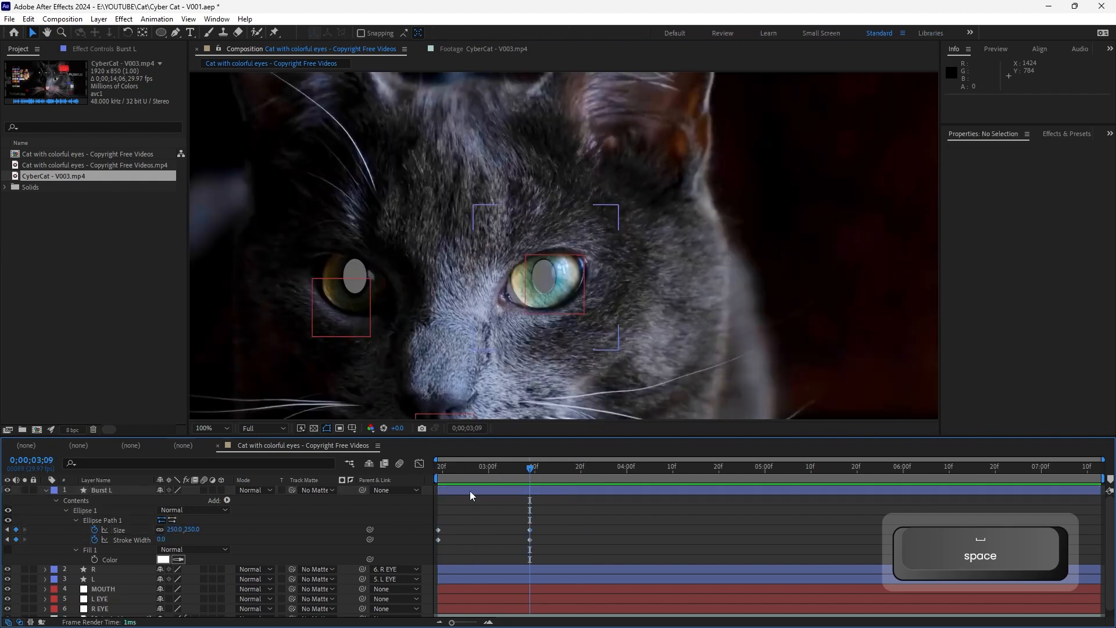
pyautogui.moveTo(459, 475); pyautogui.dragTo(437, 490)
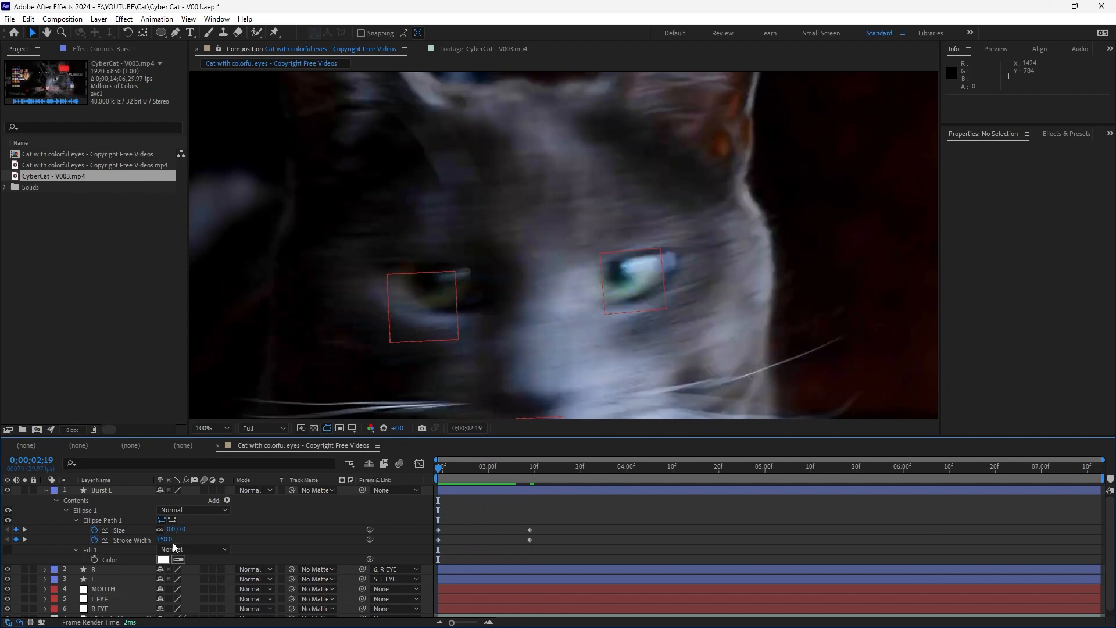
pyautogui.write('100')
pyautogui.press('Return')
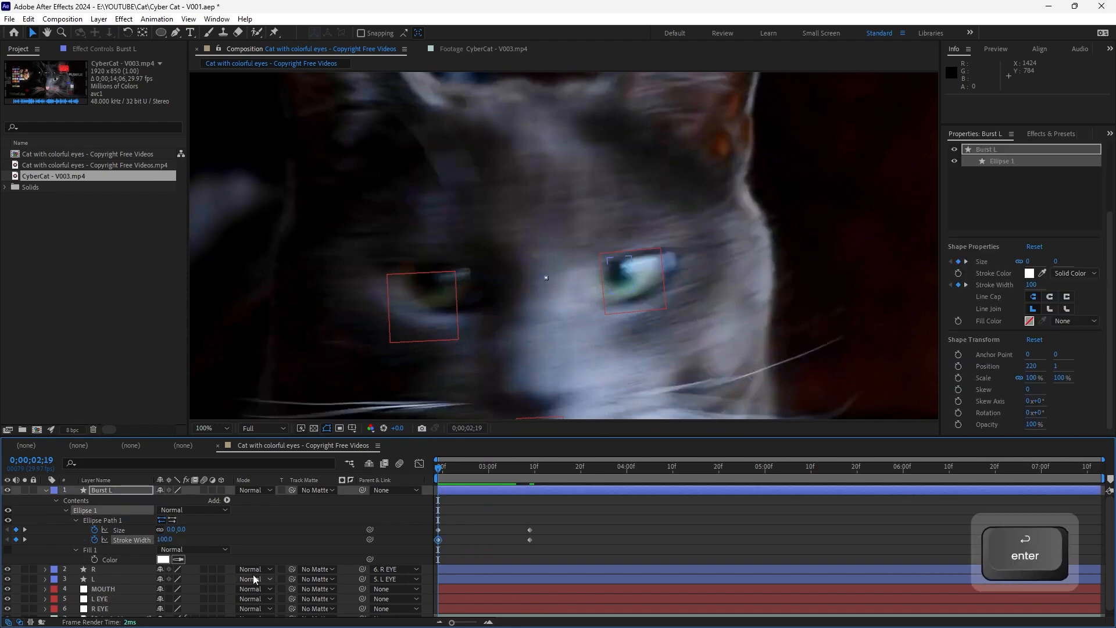
# Apply Easy Ease to all of Burst L's Size and Stroke Width keyframes
pyautogui.moveTo(445, 462); pyautogui.dragTo(428, 493)
pyautogui.moveTo(549, 526); pyautogui.dragTo(431, 545)
pyautogui.moveTo(552, 523); pyautogui.dragTo(423, 559)
pyautogui.press('F9')
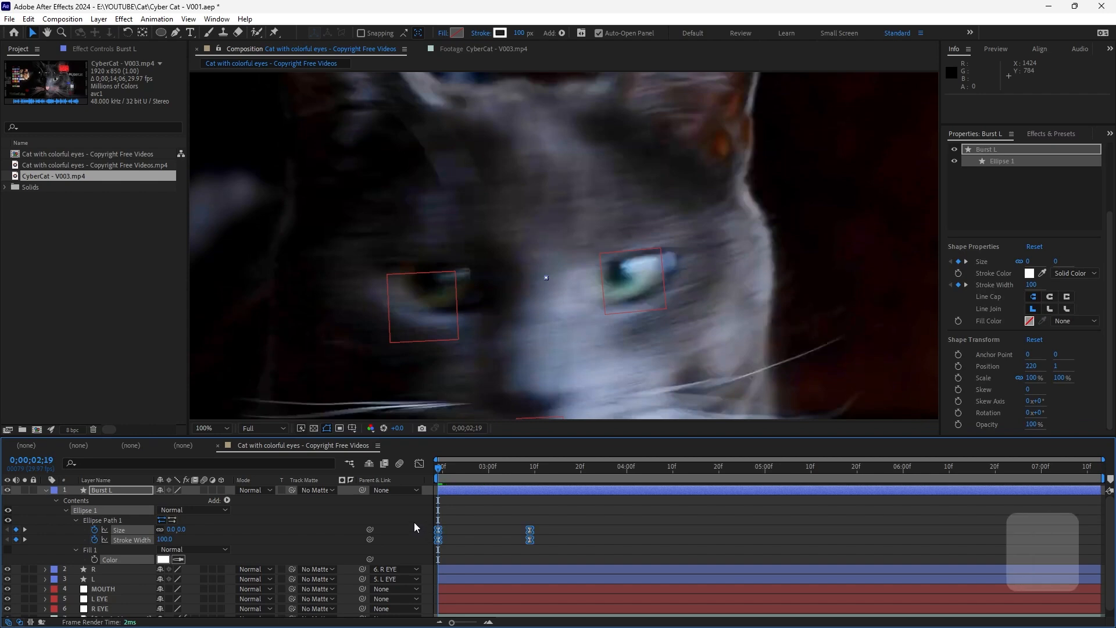
# Reshape the Size and Stroke Width speed curves to peak just after the first keyframe and ease slowly into the last, checking in playback
pyautogui.click(418, 463)
pyautogui.moveTo(571, 539); pyautogui.dragTo(494, 567)
pyautogui.moveTo(464, 556)
pyautogui.mouseDown()
pyautogui.moveTo(421, 571)
pyautogui.moveTo(472, 563)
pyautogui.mouseUp()
pyautogui.click(418, 463)
pyautogui.press('space')
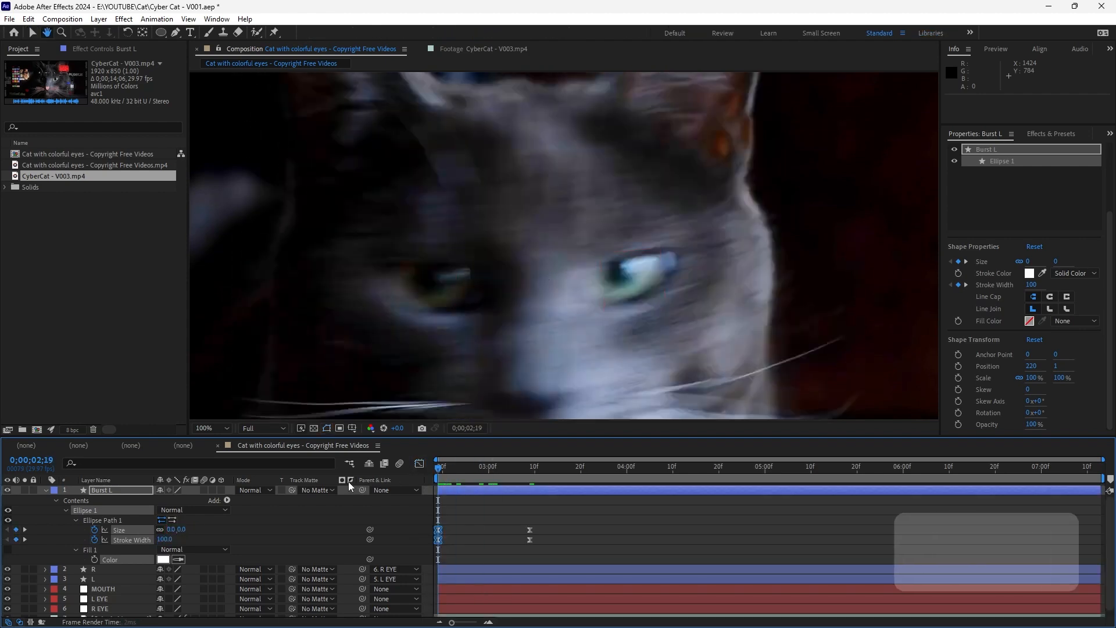
pyautogui.click(419, 463)
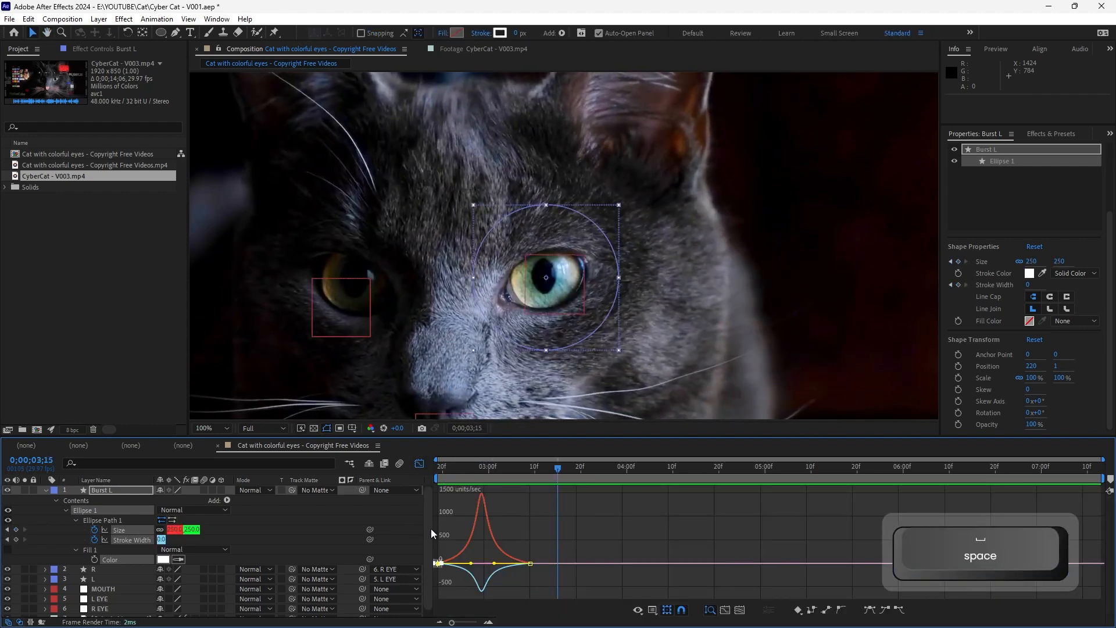
pyautogui.moveTo(472, 565)
pyautogui.mouseDown()
pyautogui.moveTo(441, 564)
pyautogui.moveTo(483, 563)
pyautogui.mouseUp()
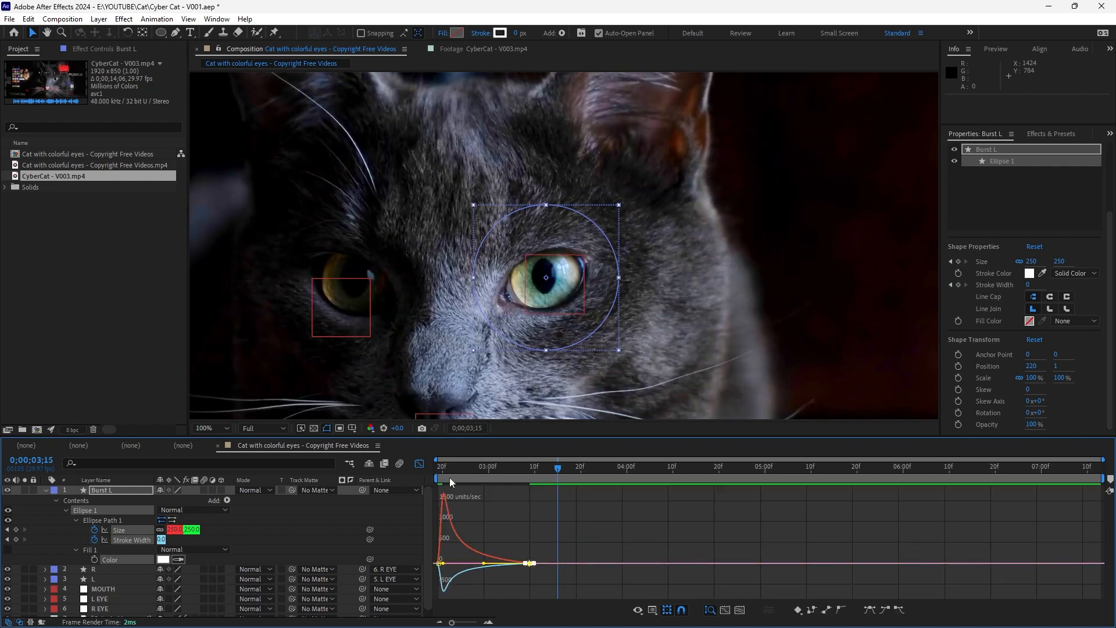
pyautogui.moveTo(449, 471); pyautogui.dragTo(450, 495)
pyautogui.press('space')
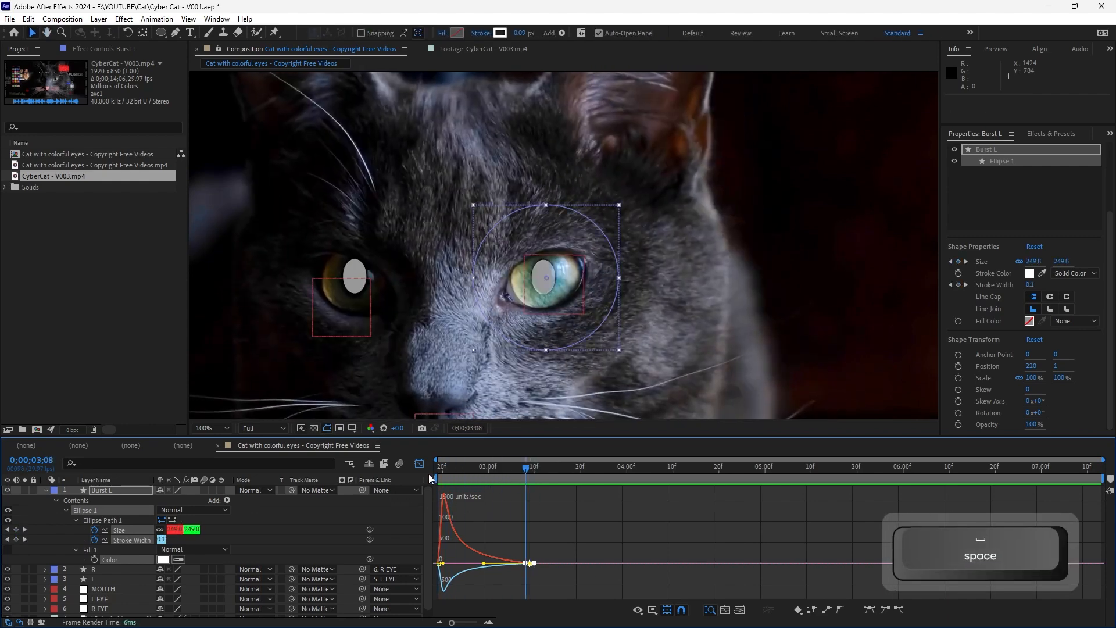
pyautogui.click(419, 463)
pyautogui.press('space')
# At 0;00;03;00, parent the Burst L layer to the L EYE null
pyautogui.click(564, 518)
pyautogui.press('-')
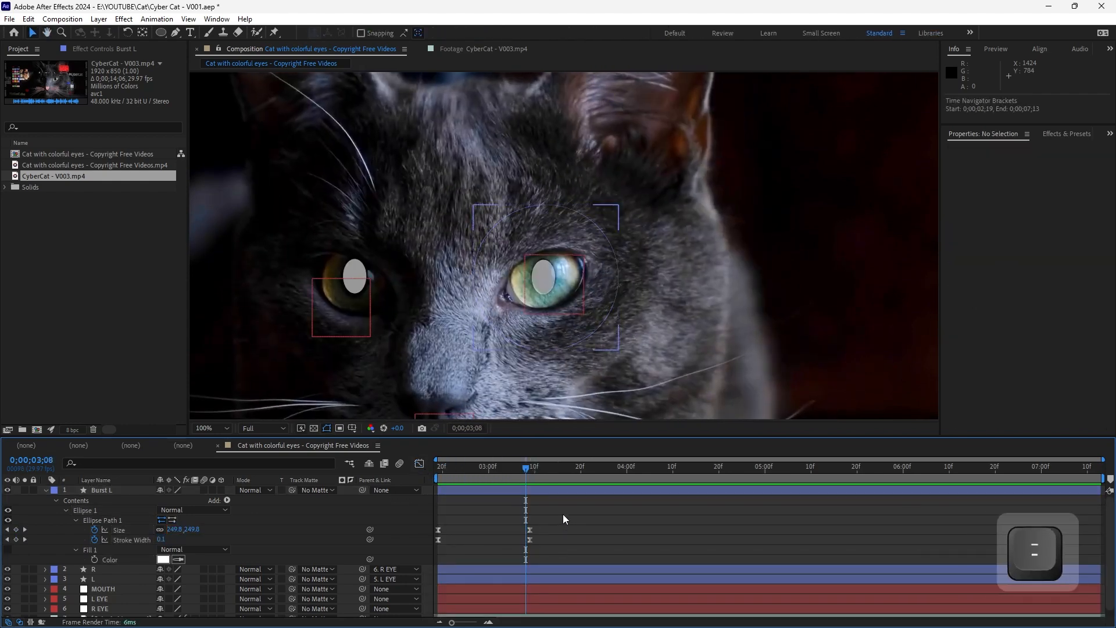
pyautogui.moveTo(504, 471); pyautogui.dragTo(437, 471)
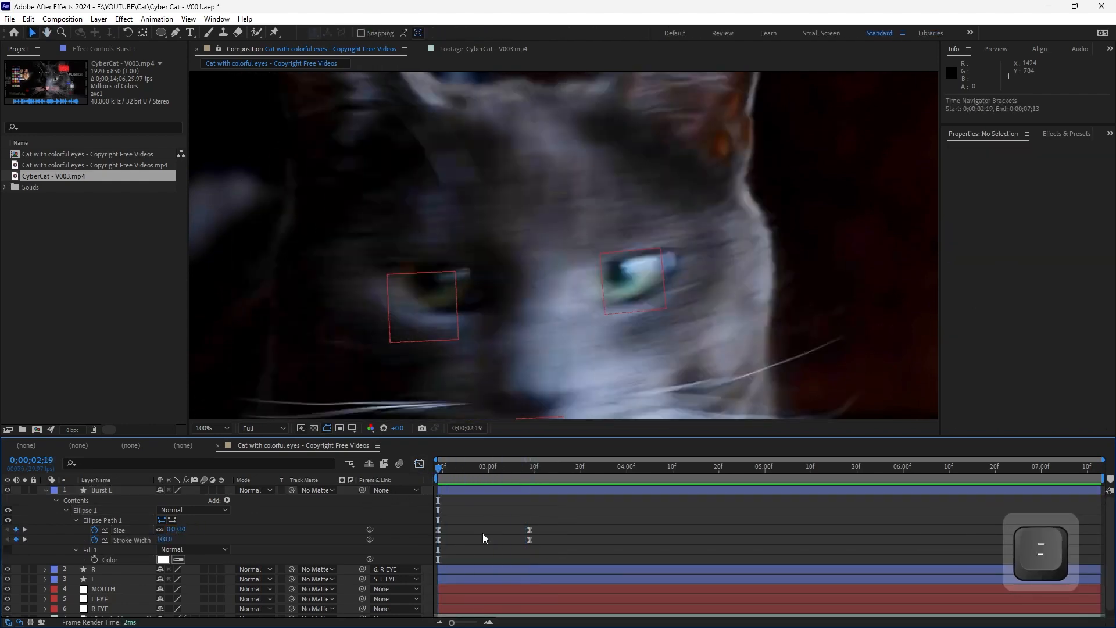
pyautogui.click(45, 489)
pyautogui.hotkey('shift', '/')
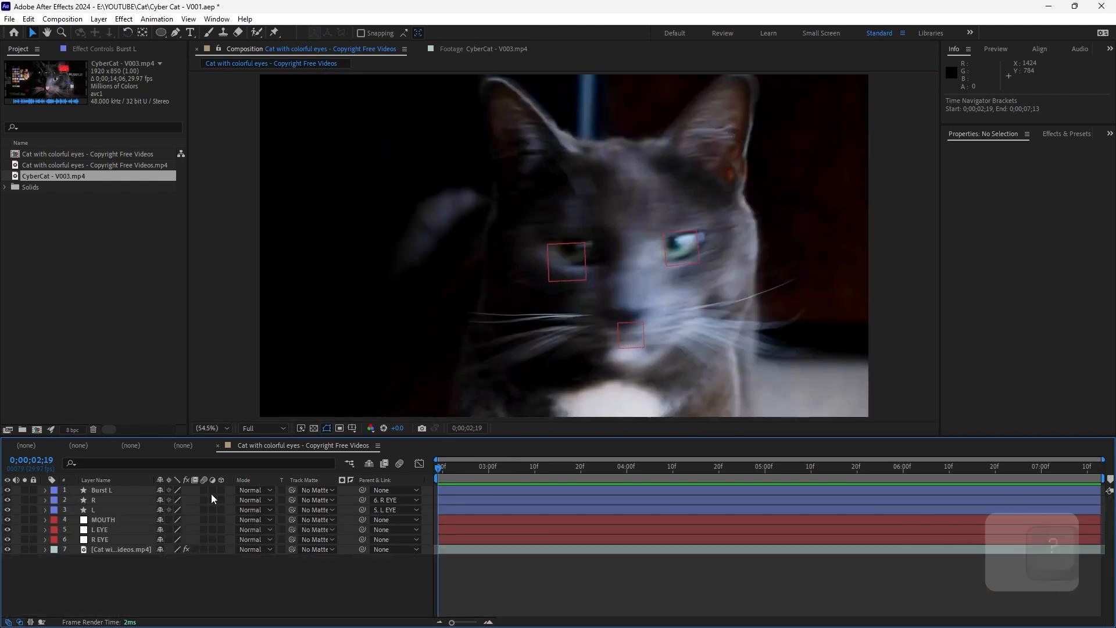
pyautogui.moveTo(447, 472); pyautogui.dragTo(490, 473)
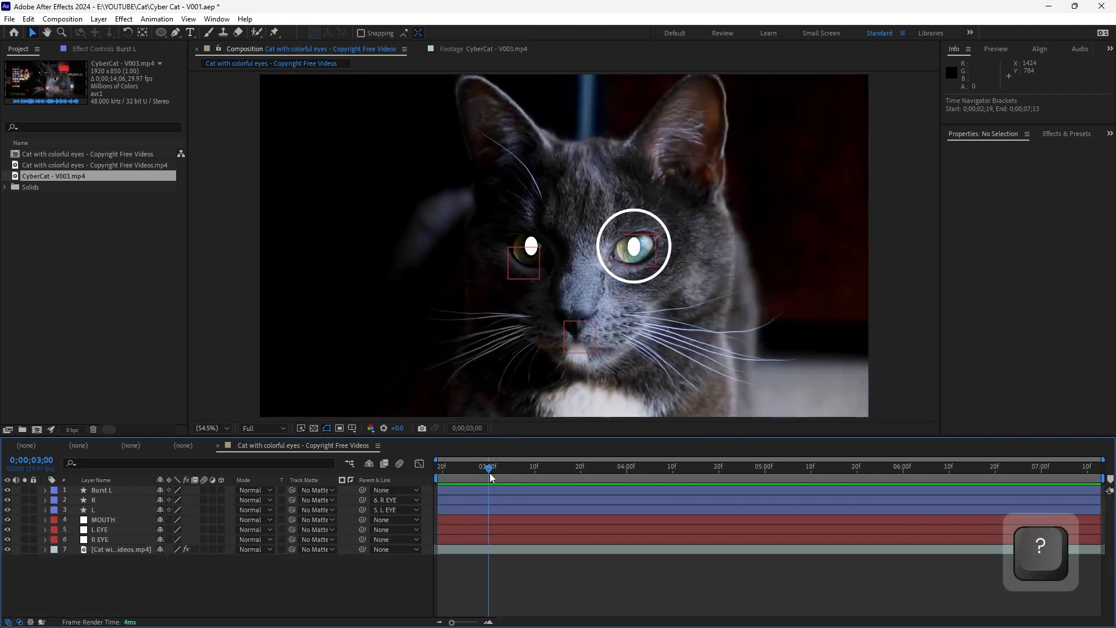
pyautogui.click(667, 266)
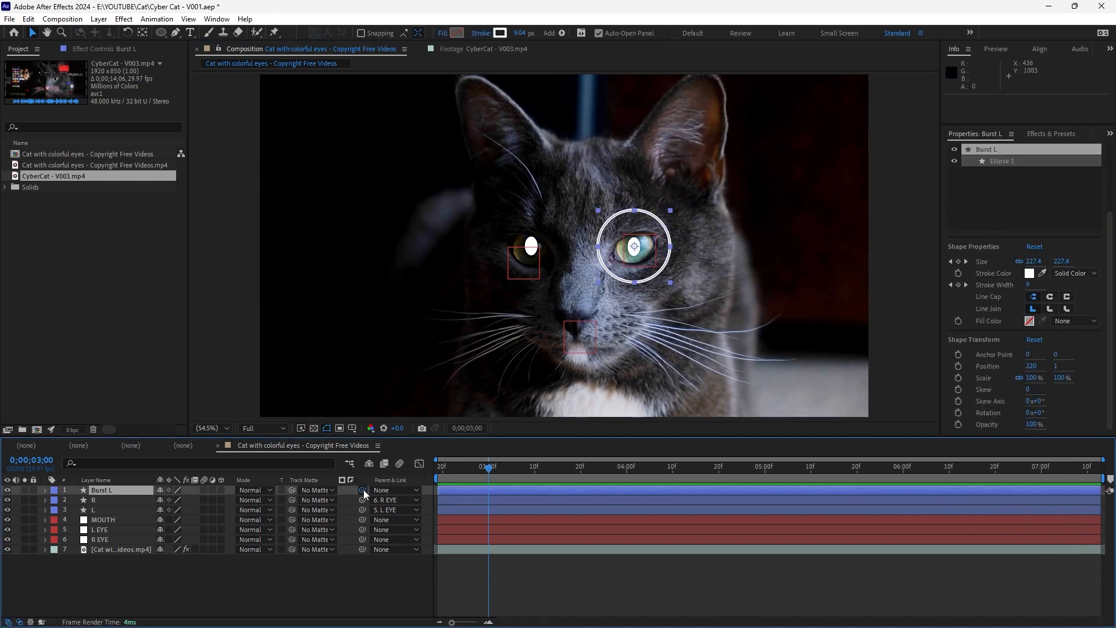
pyautogui.moveTo(362, 490); pyautogui.dragTo(121, 533)
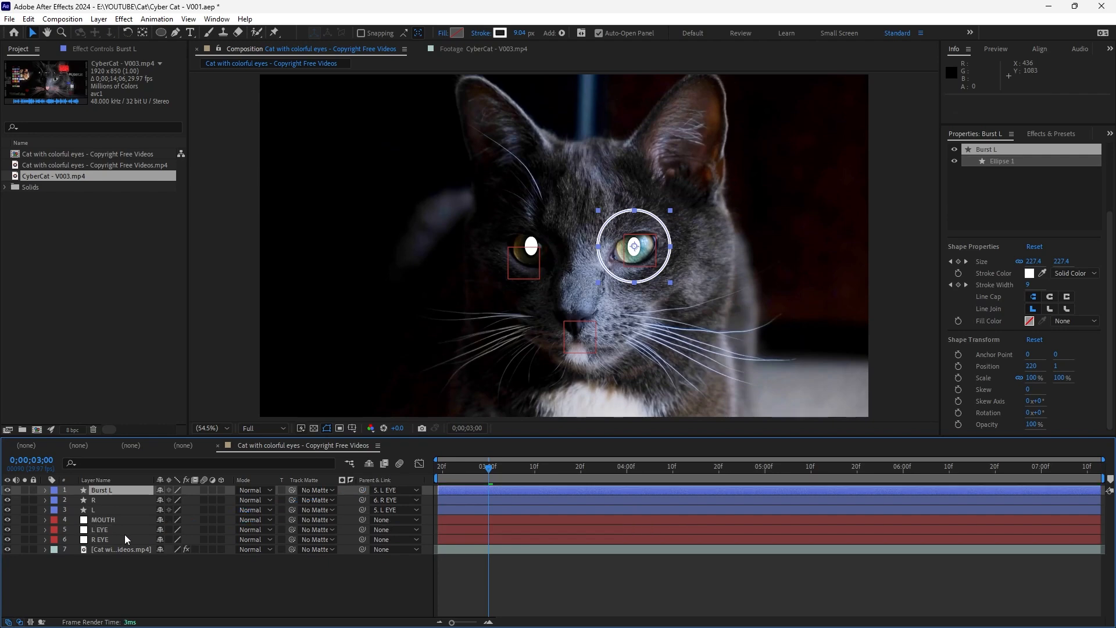
pyautogui.hotkey('ctrl', 'shift', 'a')
# Play back the composition from 0;00;02;19 and examine how the burst circle follows the tracked eye
pyautogui.click(477, 464)
pyautogui.press('space')
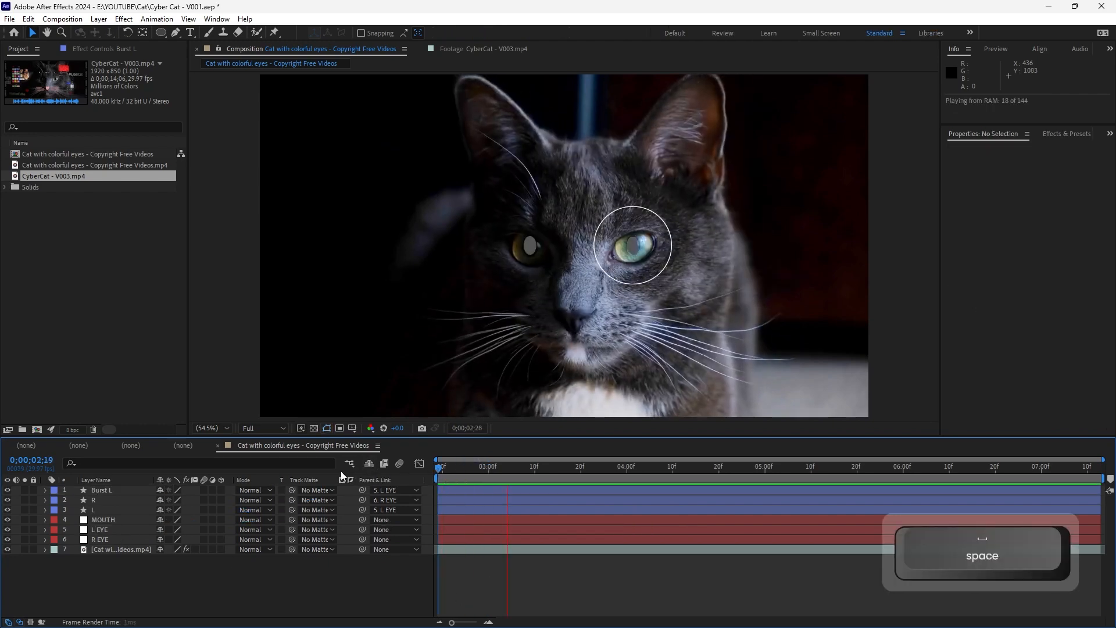
pyautogui.moveTo(493, 467); pyautogui.dragTo(360, 466)
pyautogui.press('space')
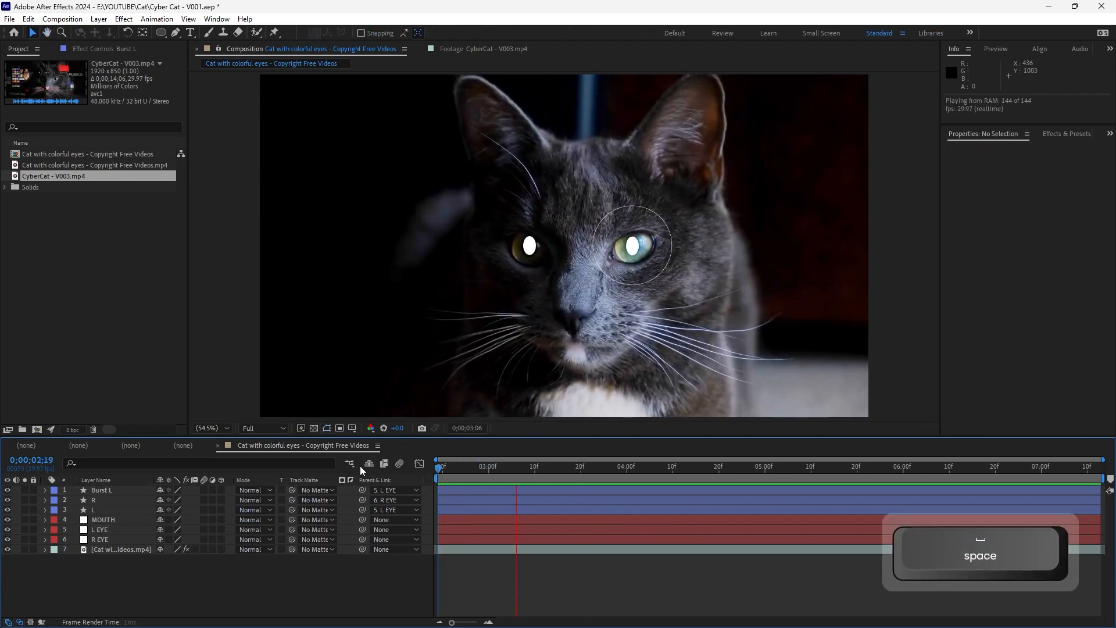
pyautogui.press('space')
pyautogui.moveTo(497, 471)
pyautogui.mouseDown()
pyautogui.moveTo(440, 474)
pyautogui.moveTo(503, 478)
pyautogui.mouseUp()
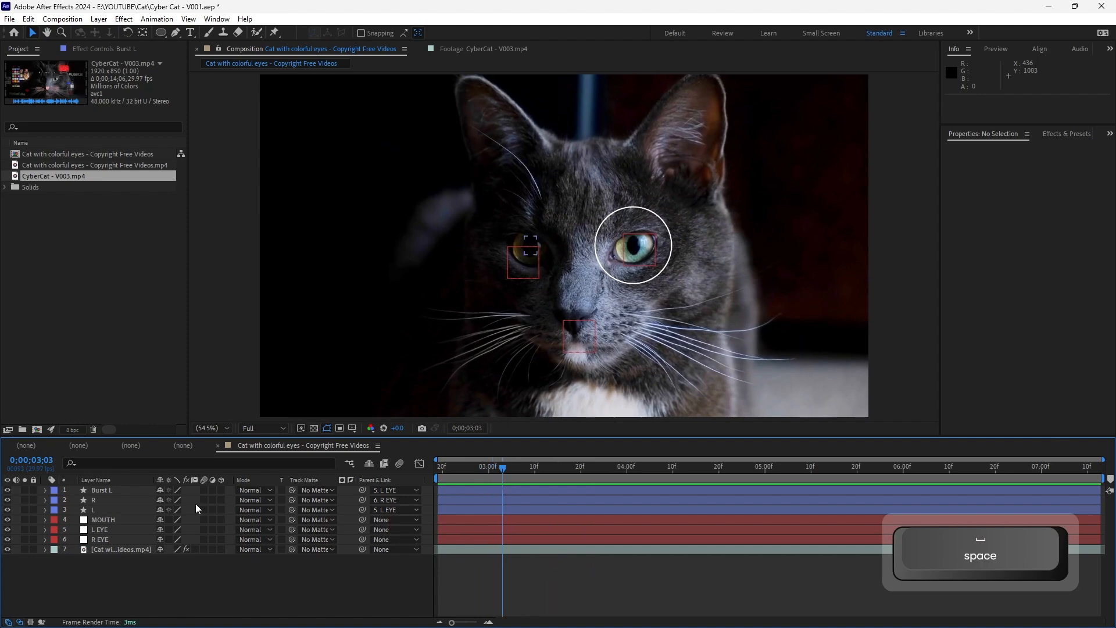
# Reveal Burst L's keyframes, set its Size to 210 at the 0;00;03;09 keyframe and preview the burst
pyautogui.click(120, 490)
pyautogui.press('s')
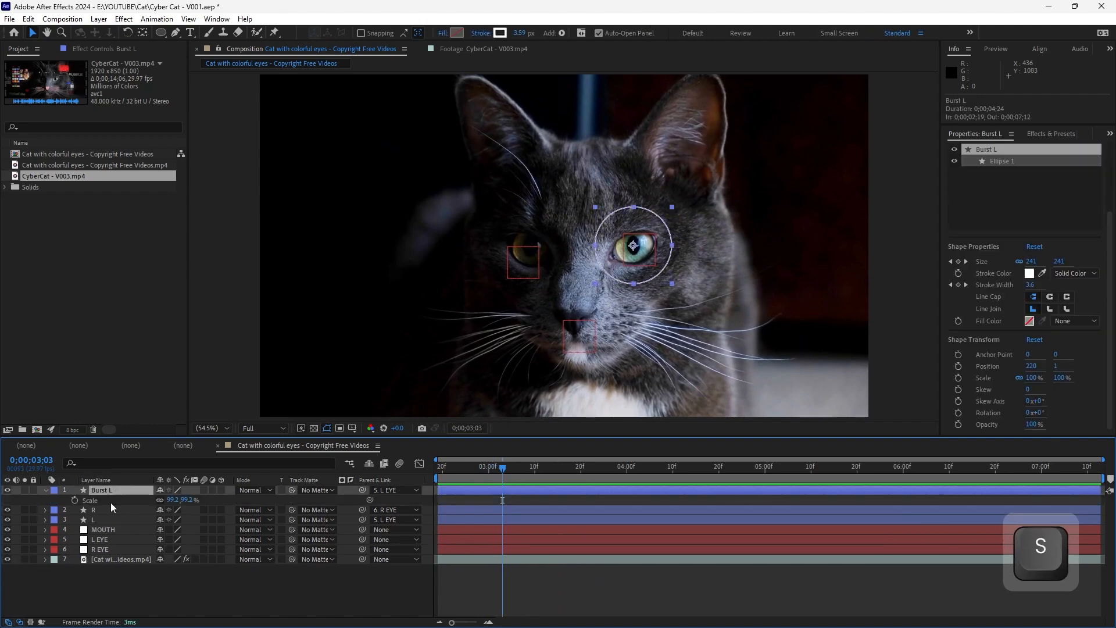
pyautogui.press('u')
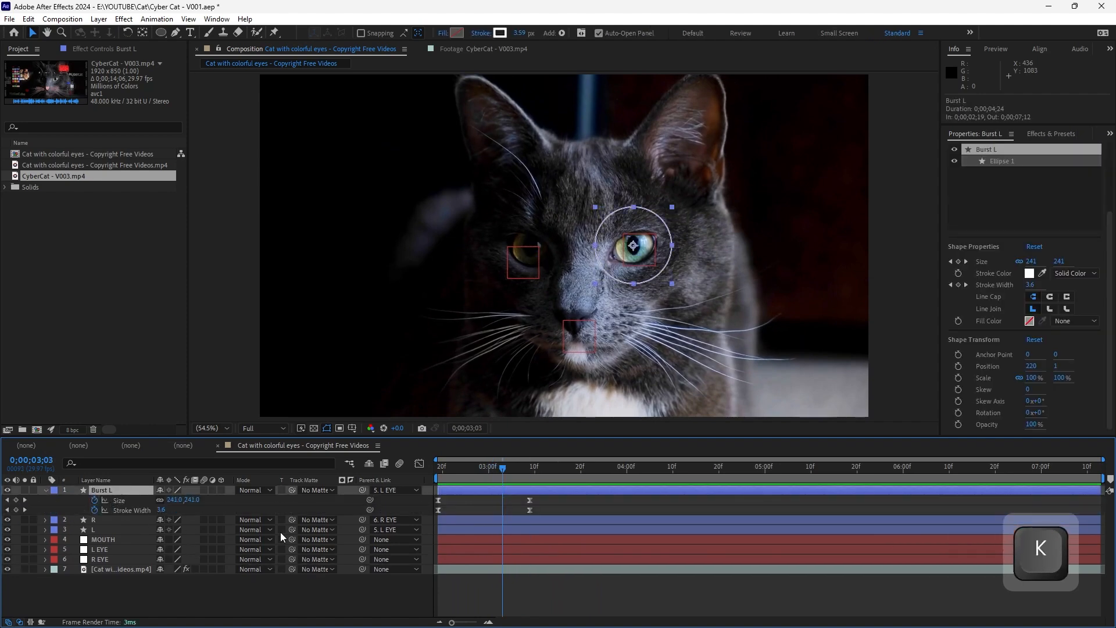
pyautogui.press('k')
pyautogui.moveTo(191, 501); pyautogui.dragTo(71, 515)
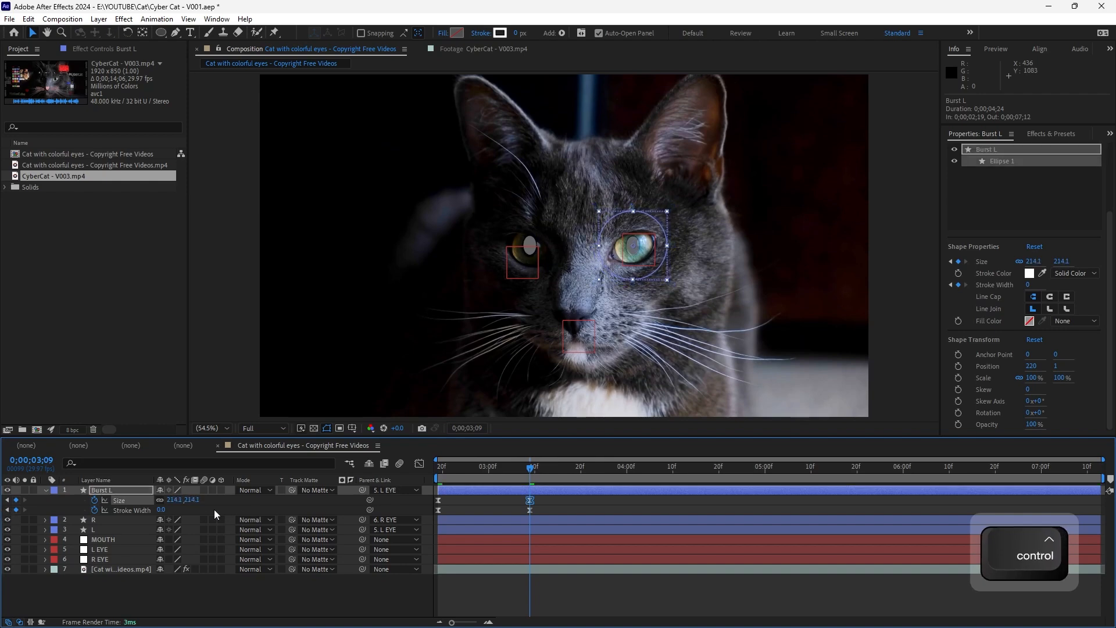
pyautogui.write('210')
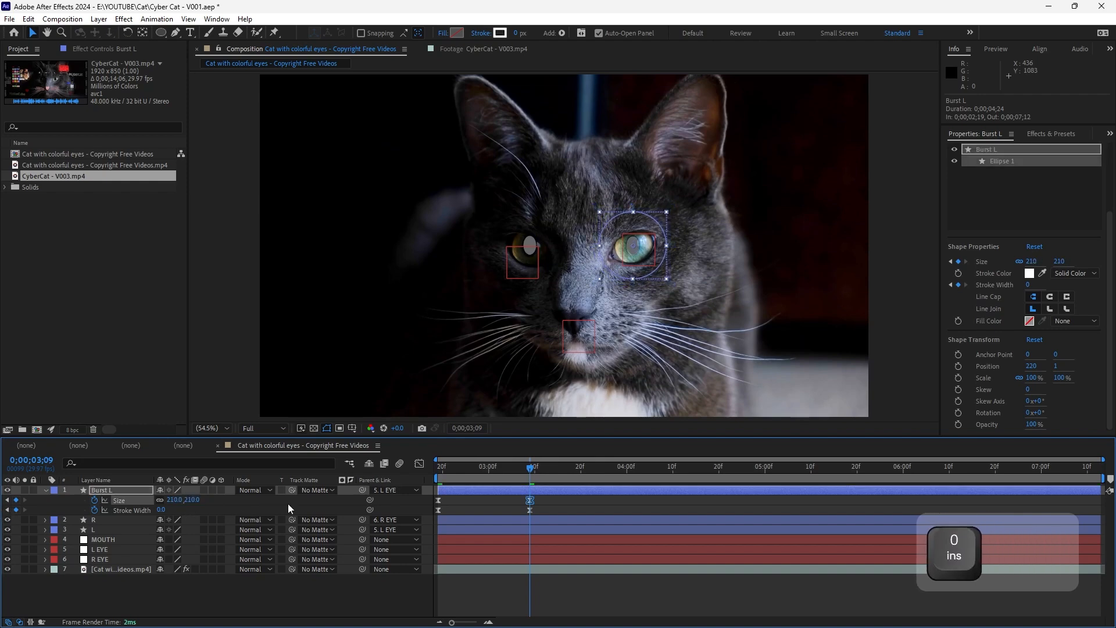
pyautogui.press('Return')
pyautogui.click(569, 588)
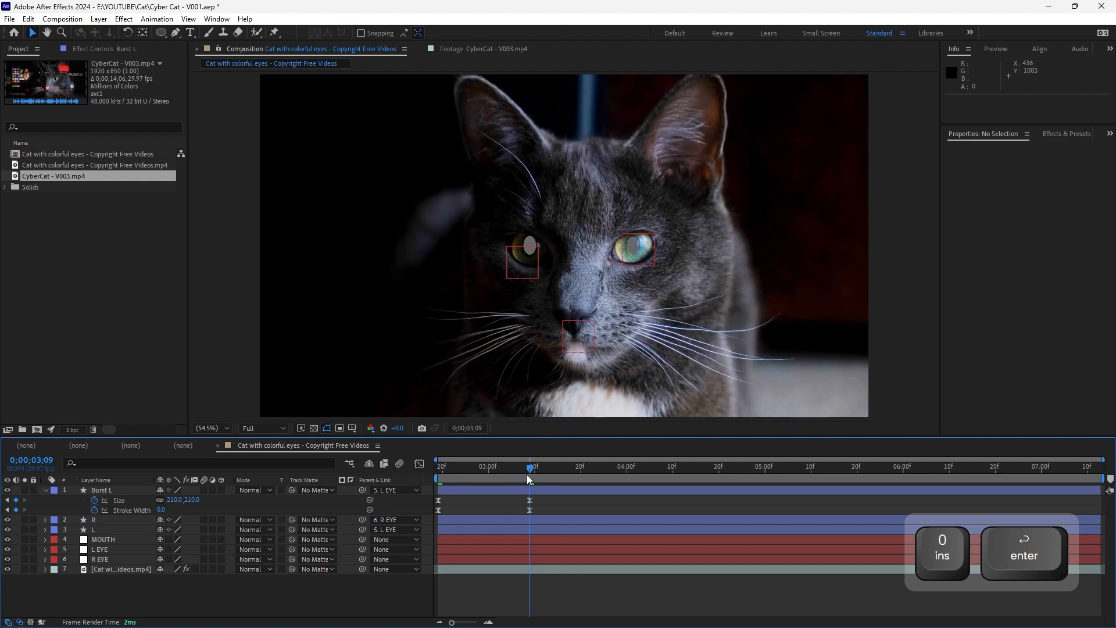
pyautogui.press('space')
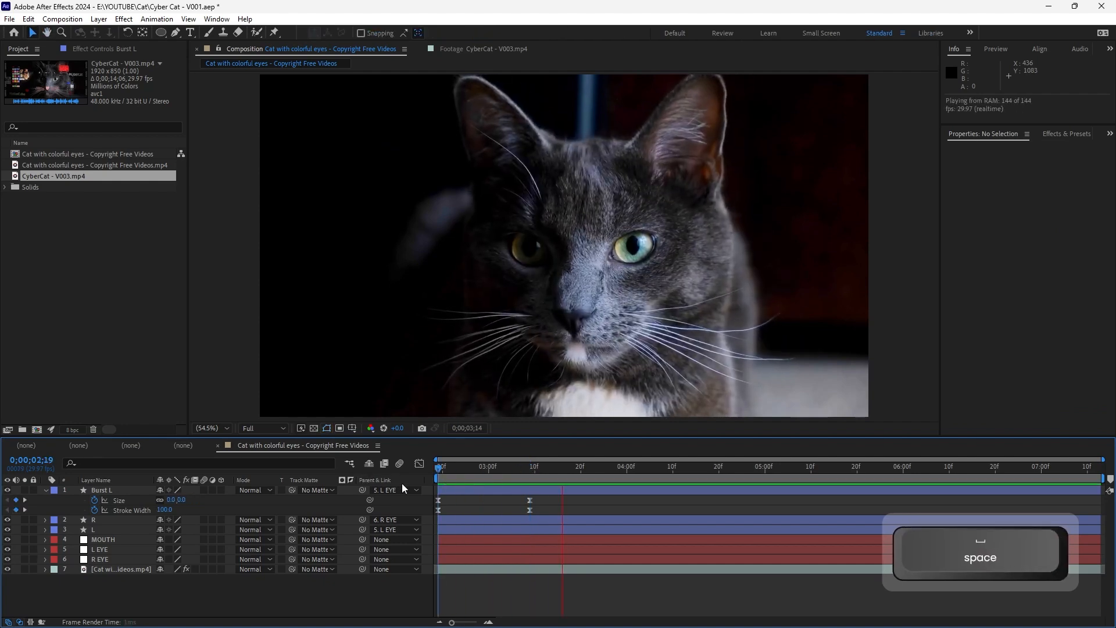
# Copy Burst L's Size and Stroke Width keyframes and paste them just before 0;00;04;00 for a second burst, then play it back
pyautogui.moveTo(535, 466); pyautogui.dragTo(612, 493)
pyautogui.moveTo(548, 504); pyautogui.dragTo(405, 517)
pyautogui.hotkey('ctrl', 'c')
pyautogui.hotkey('ctrl', 'v')
pyautogui.moveTo(602, 467); pyautogui.dragTo(678, 500)
pyautogui.press('space')
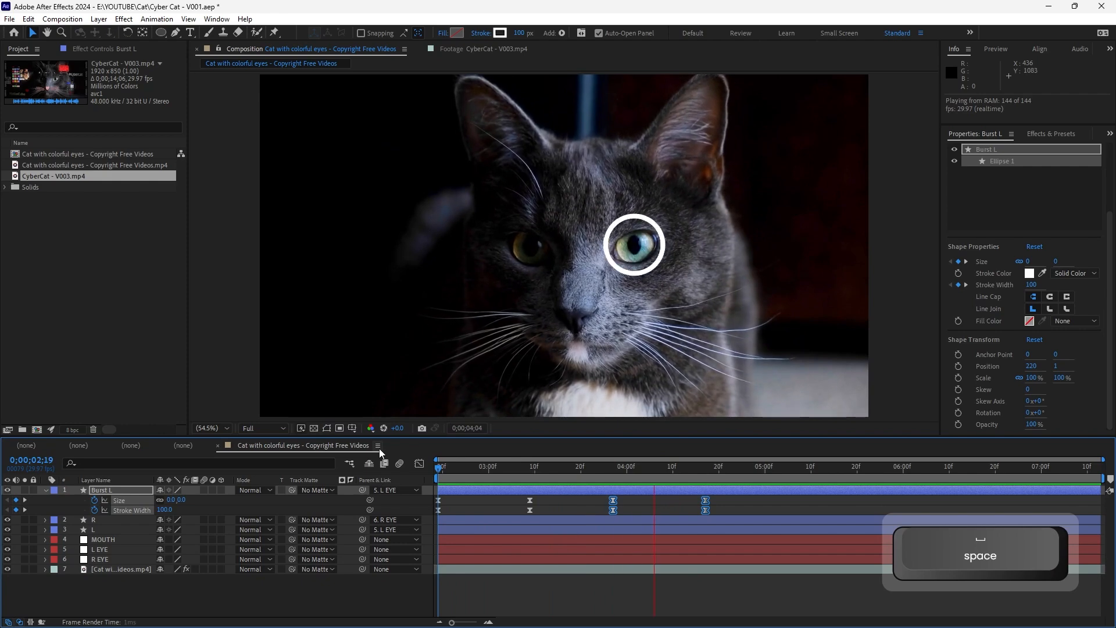
pyautogui.press('space')
# Compress all of Burst L's keyframes proportionally so the last pair falls at about 0;00;03;17, and preview the faster bursts
pyautogui.moveTo(727, 500); pyautogui.dragTo(407, 523)
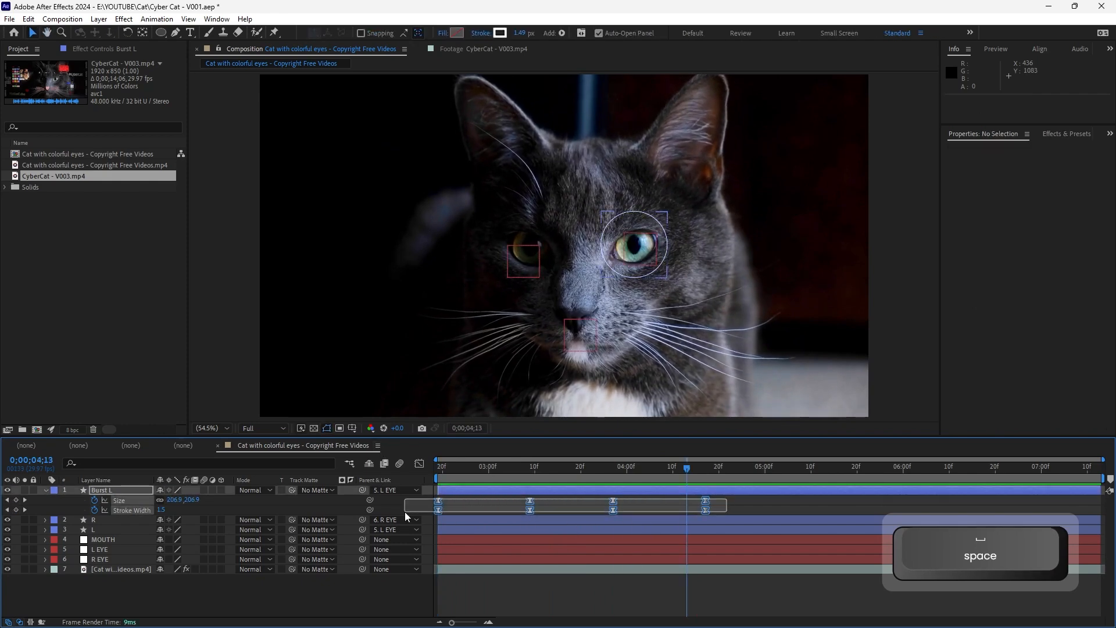
pyautogui.moveTo(704, 509); pyautogui.dragTo(672, 509)
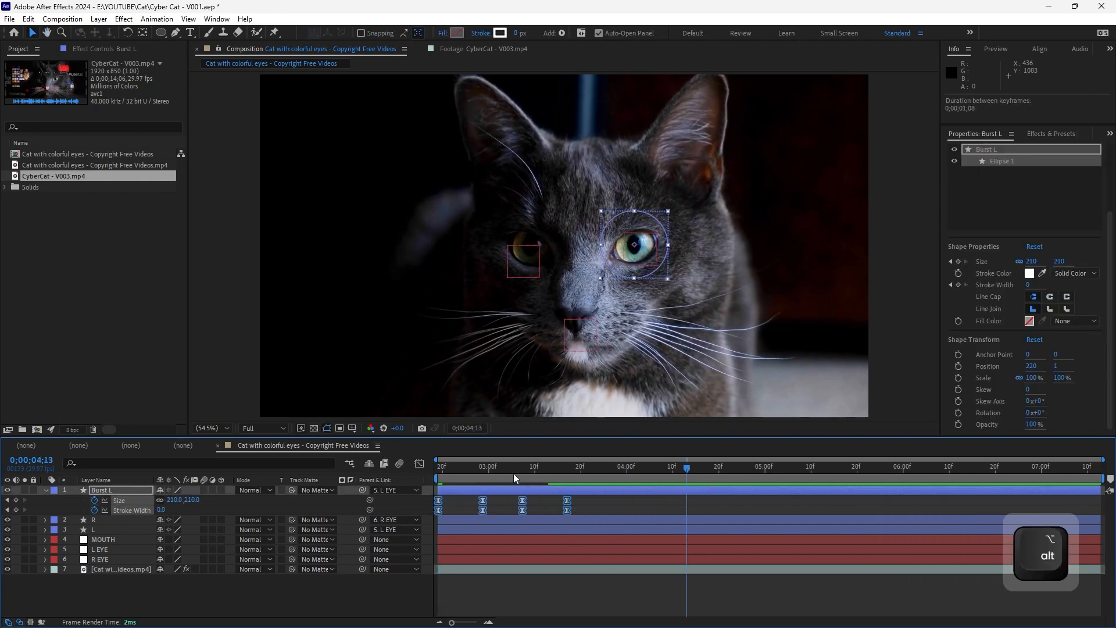
pyautogui.press('space')
pyautogui.press('space')
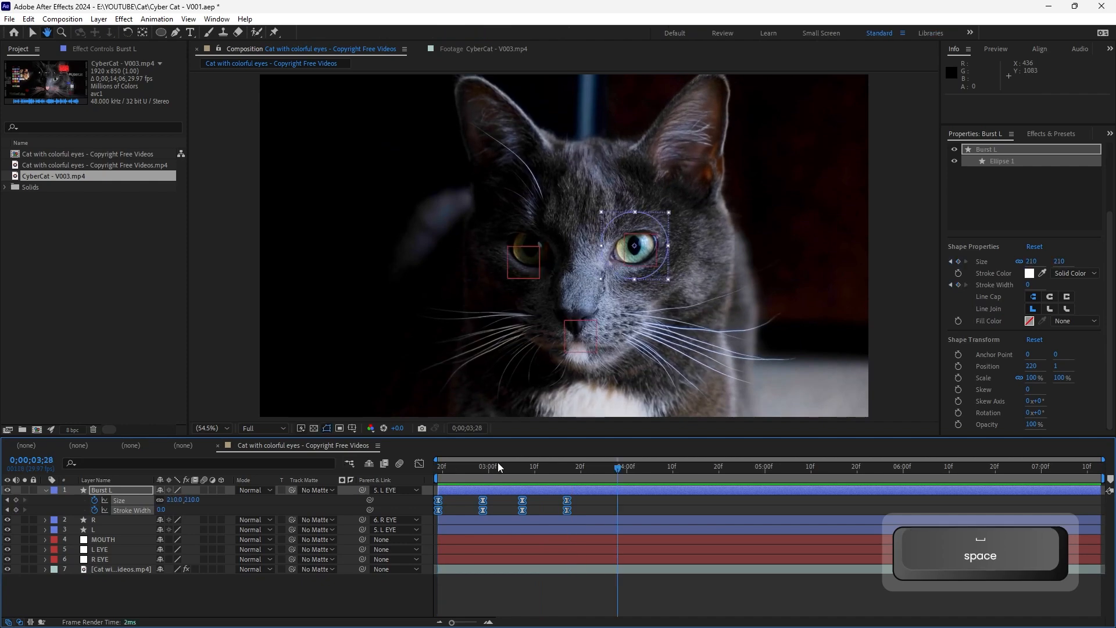
pyautogui.press('space')
pyautogui.press('space')
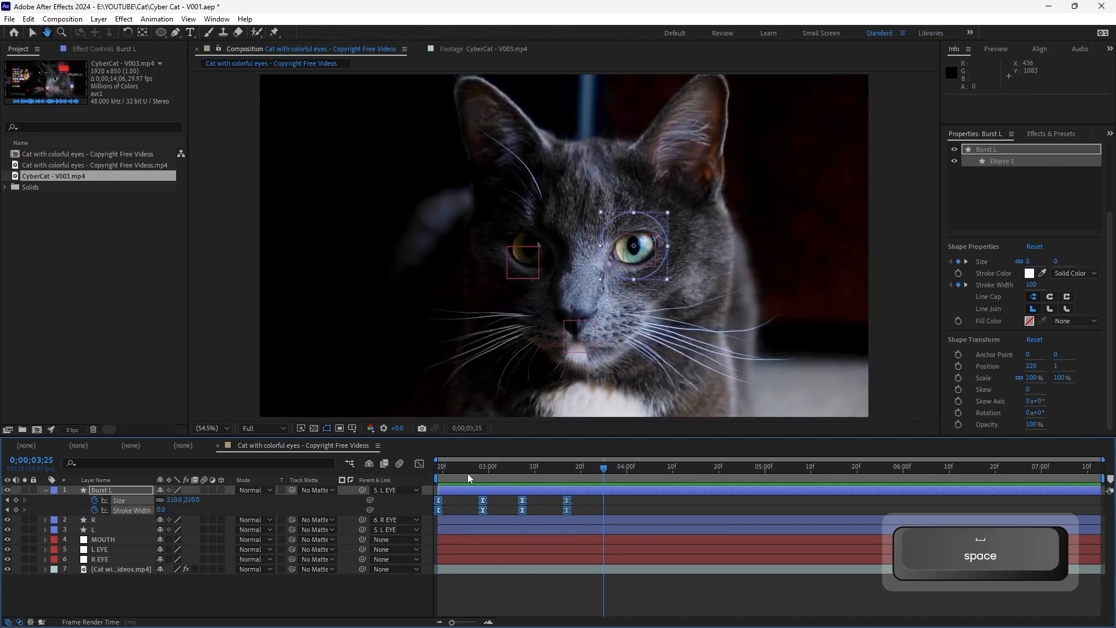
pyautogui.moveTo(468, 473); pyautogui.dragTo(512, 479)
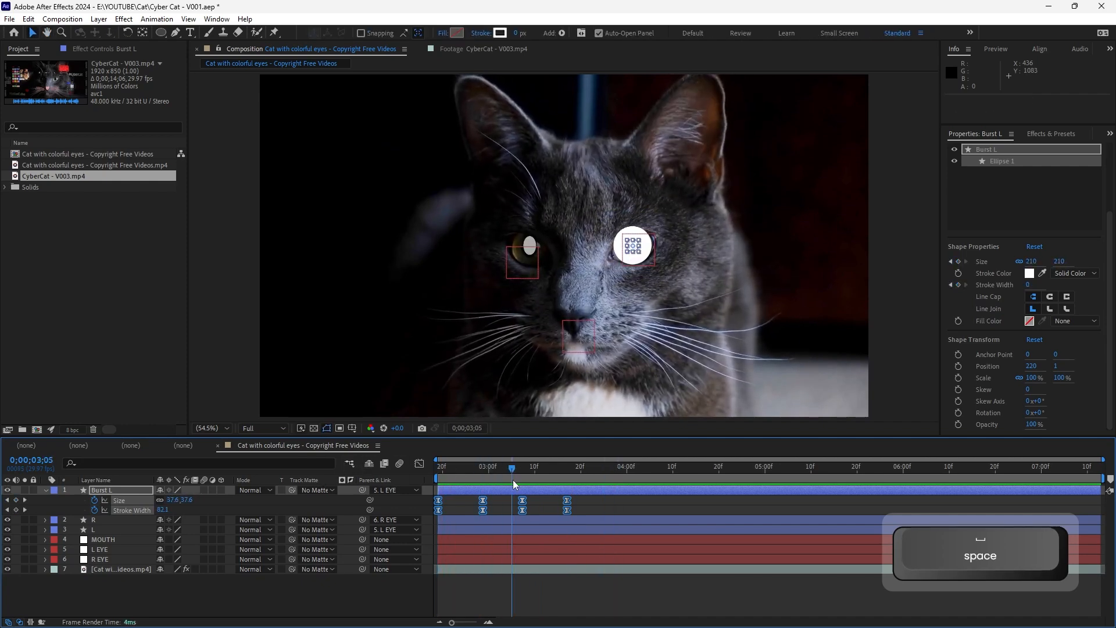
# Play back the composition from 0;00;02;19 and examine the timing of the two compressed Burst L bursts
pyautogui.press('space')
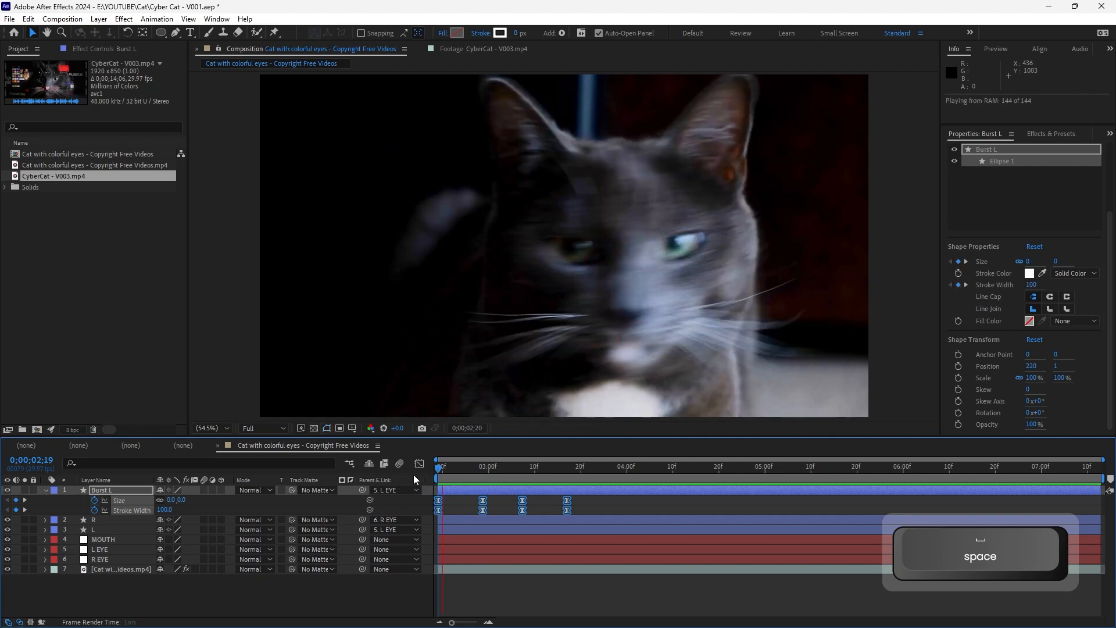
pyautogui.press('space')
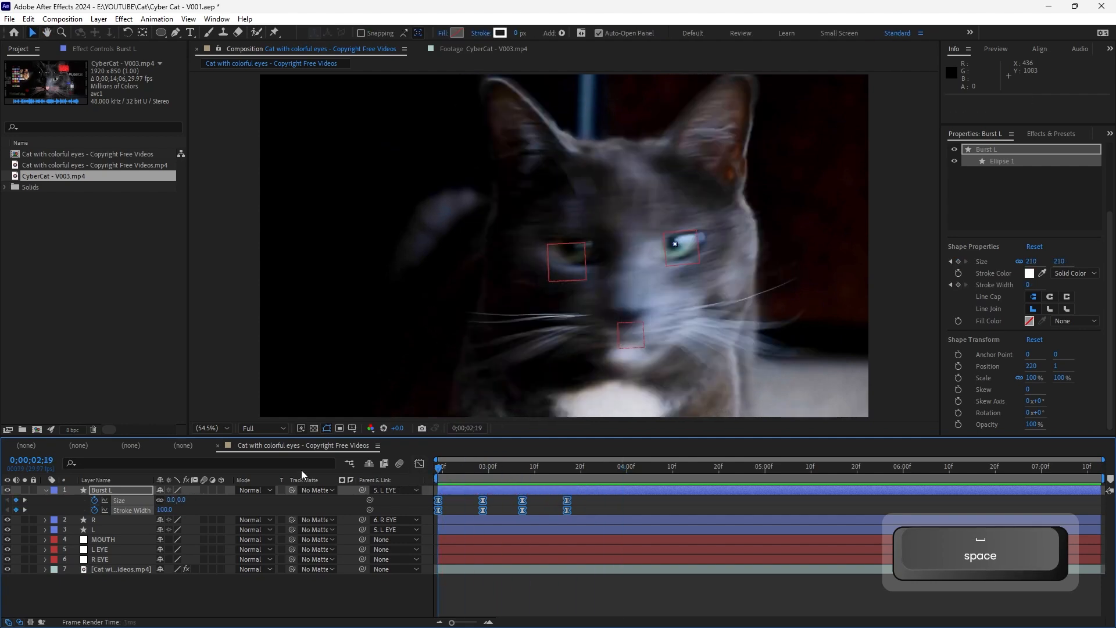
pyautogui.press('space')
pyautogui.press('space')
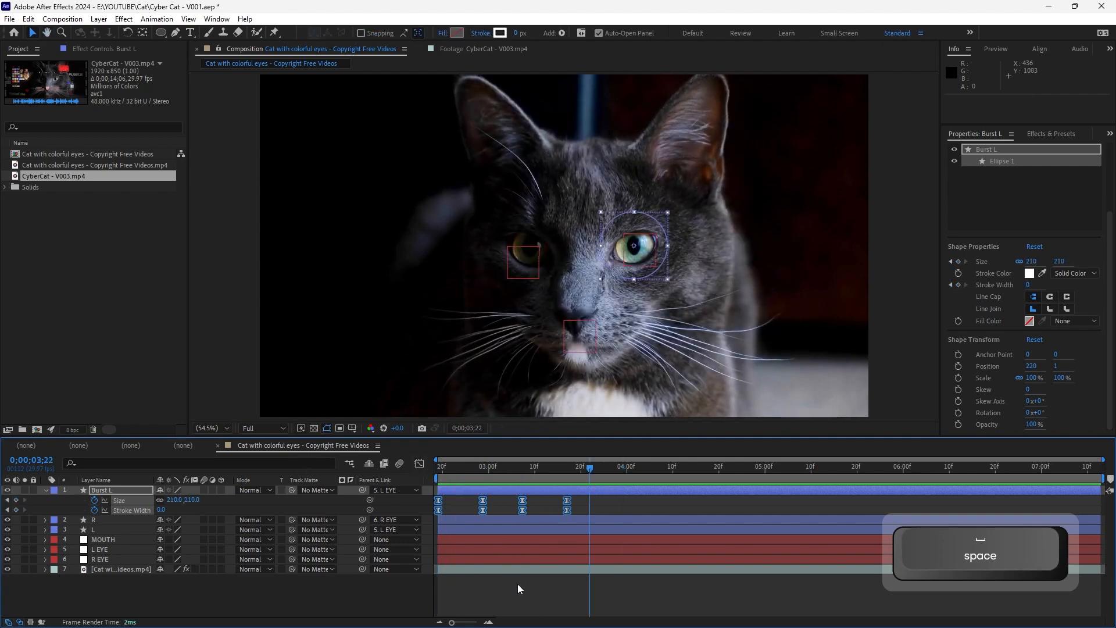
# Duplicate the Burst L layer at 0;00;03;17 and move the copy's circle over the cat's other, darker eye
pyautogui.click(517, 583)
pyautogui.click(551, 491)
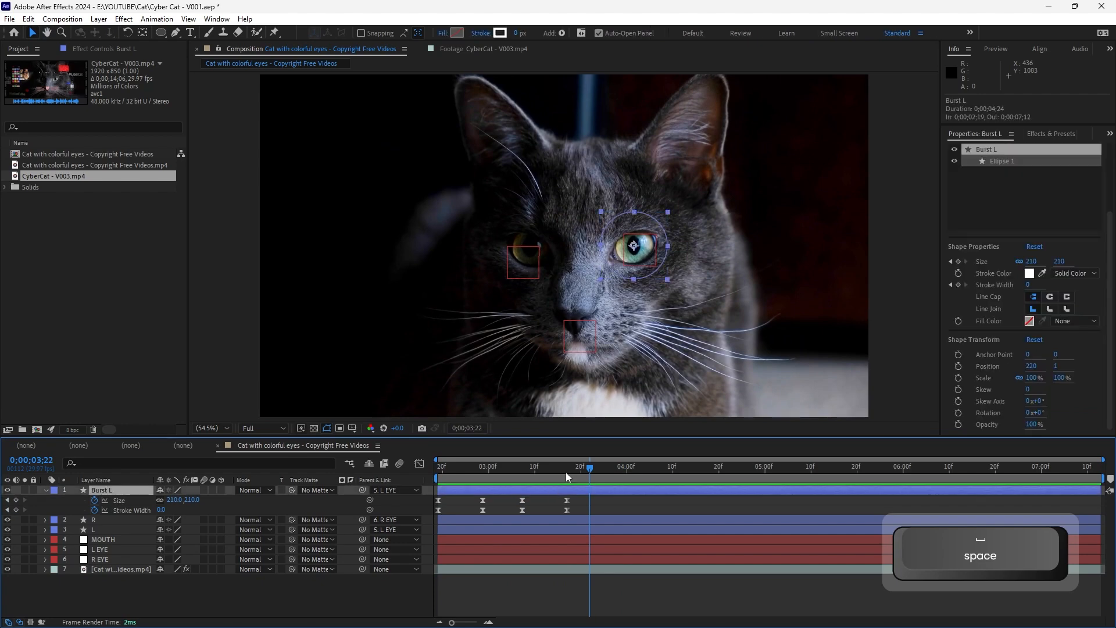
pyautogui.click(566, 469)
pyautogui.hotkey('ctrl', 'd')
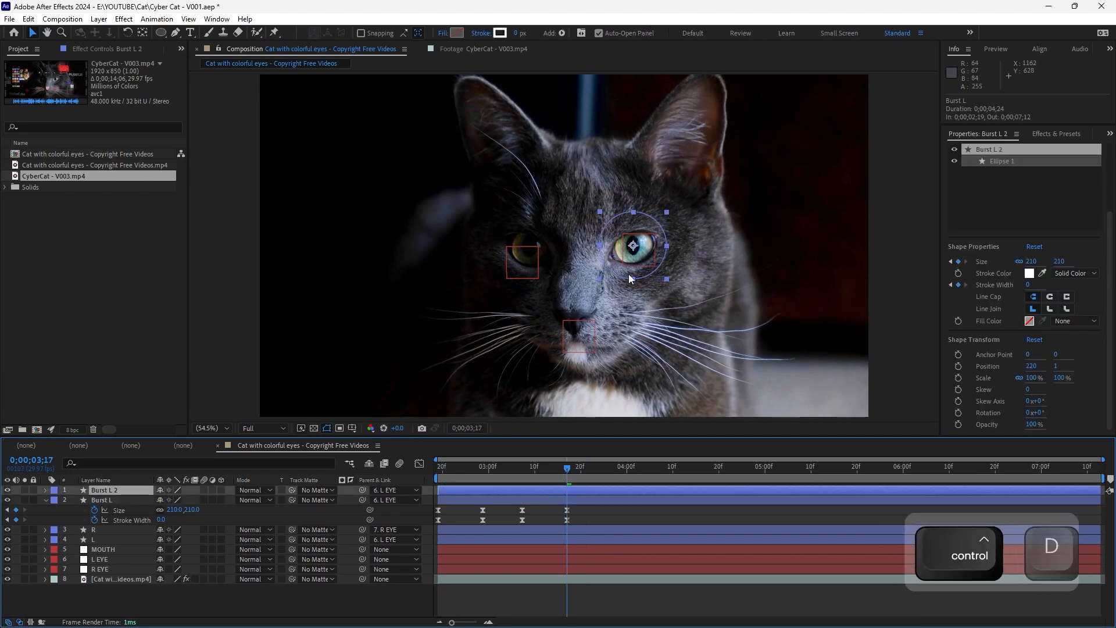
pyautogui.moveTo(643, 253); pyautogui.dragTo(541, 256)
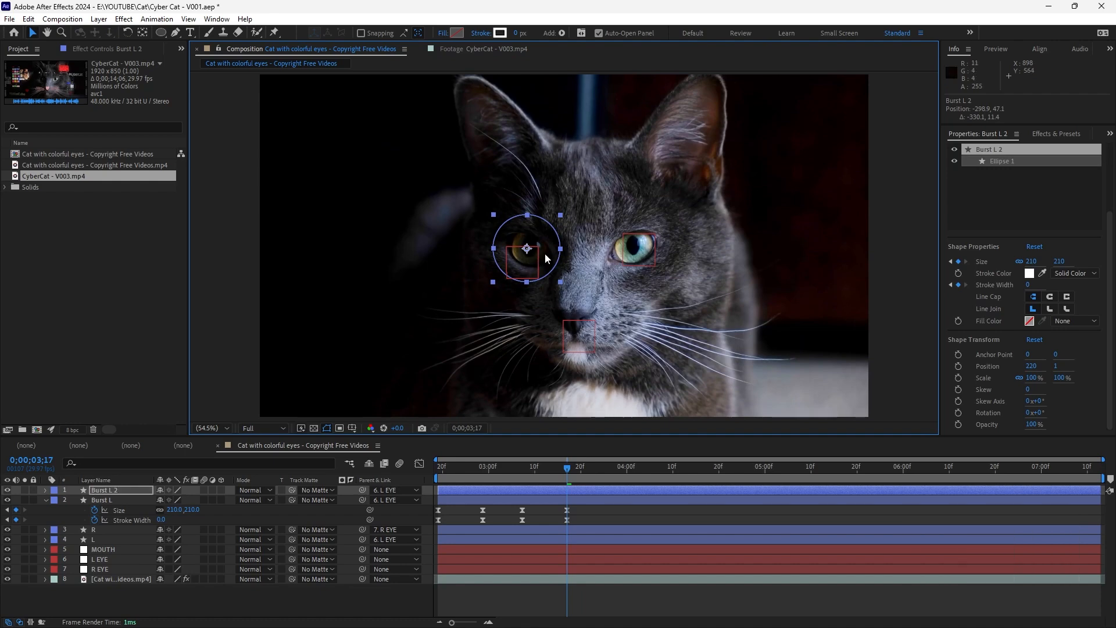
# Nudge the duplicated burst circle about 6 px right and 6 px up to align it with the darker eye
pyautogui.press('Right')
pyautogui.press('Right')
pyautogui.press('Right')
pyautogui.press('Right')
pyautogui.press('Right')
pyautogui.press('Right')
pyautogui.press('Up')
pyautogui.press('Up')
pyautogui.press('Up')
pyautogui.press('Up')
pyautogui.press('Up')
pyautogui.press('Up')
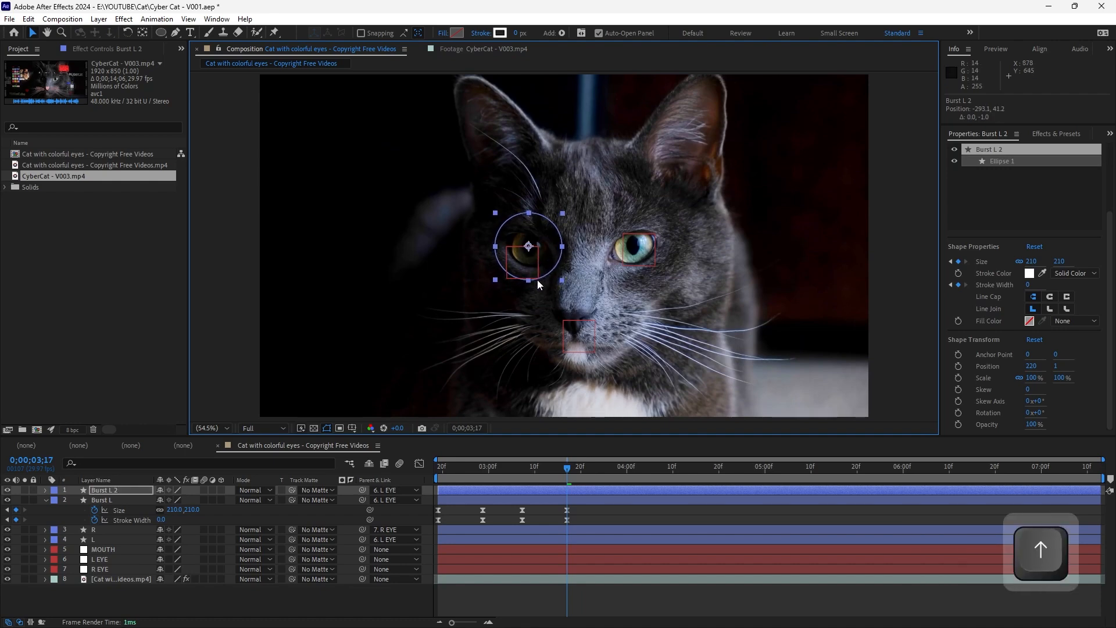
# Parent the duplicated burst layer Burst L 2 to the R EYE null and rename it Burst R
pyautogui.moveTo(357, 491); pyautogui.dragTo(118, 568)
pyautogui.click(360, 512)
pyautogui.click(124, 490)
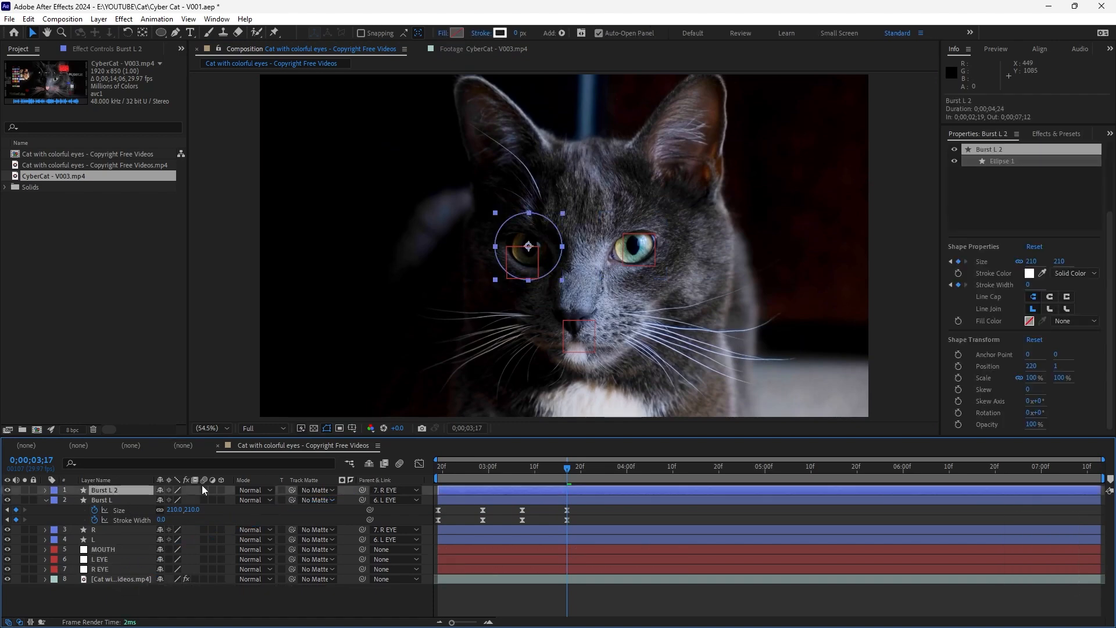
pyautogui.press('Return')
pyautogui.hotkey('shift', 'Left')
pyautogui.hotkey('shift', 'Left')
pyautogui.hotkey('shift', 'Left')
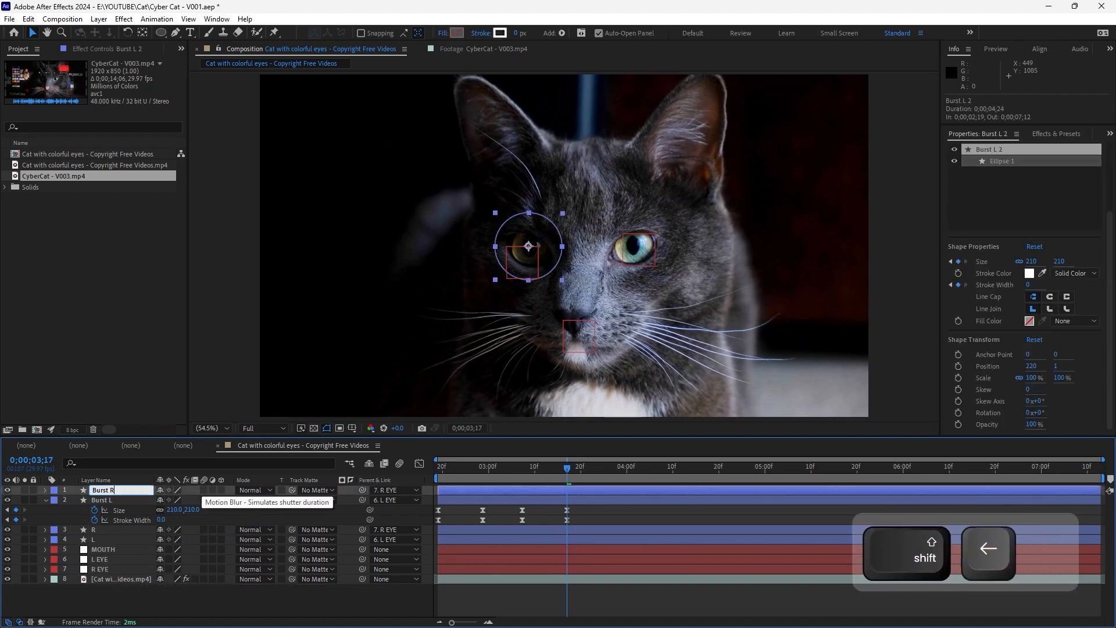
pyautogui.write('R')
pyautogui.press('Return')
# Collapse the layer properties and preview both eye bursts from 0;00;02;19
pyautogui.click(440, 467)
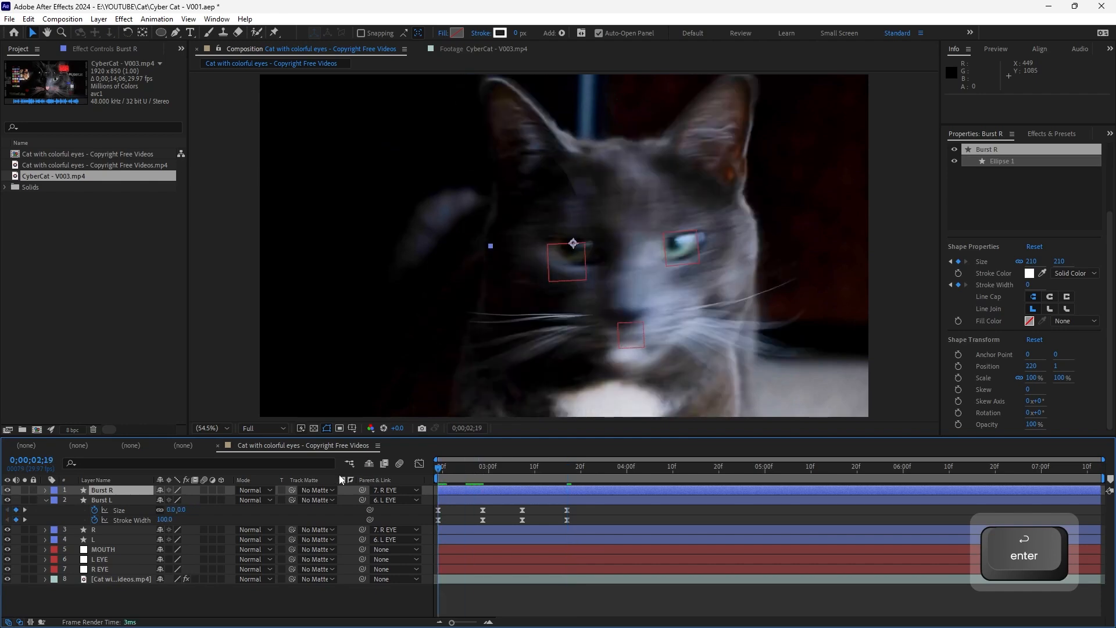
pyautogui.click(482, 588)
pyautogui.press('a')
pyautogui.press('a')
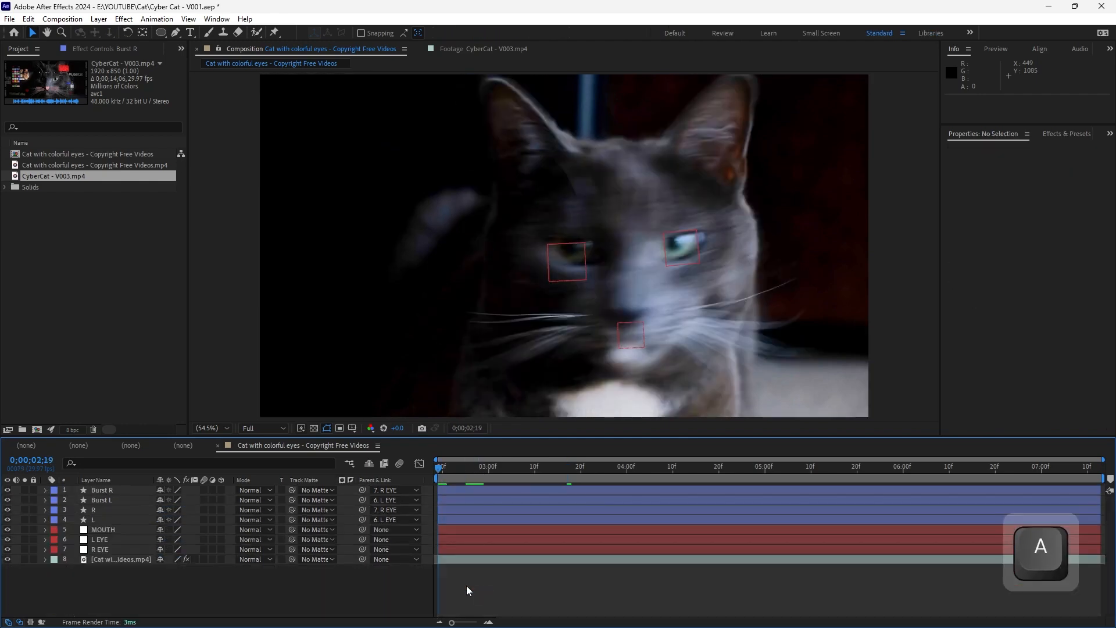
pyautogui.press('KP_0')
pyautogui.press('space')
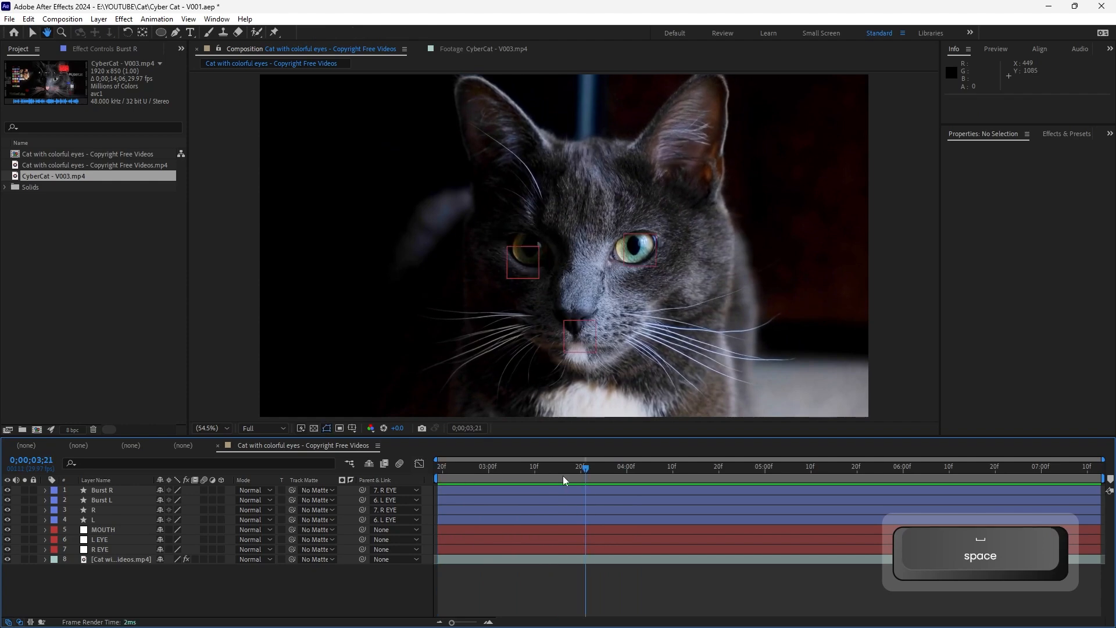
# Select all Size and Stroke Width keyframes of Burst R and Burst L and show their speed curves in an enlarged Graph Editor
pyautogui.moveTo(562, 475); pyautogui.dragTo(470, 480)
pyautogui.click(146, 493)
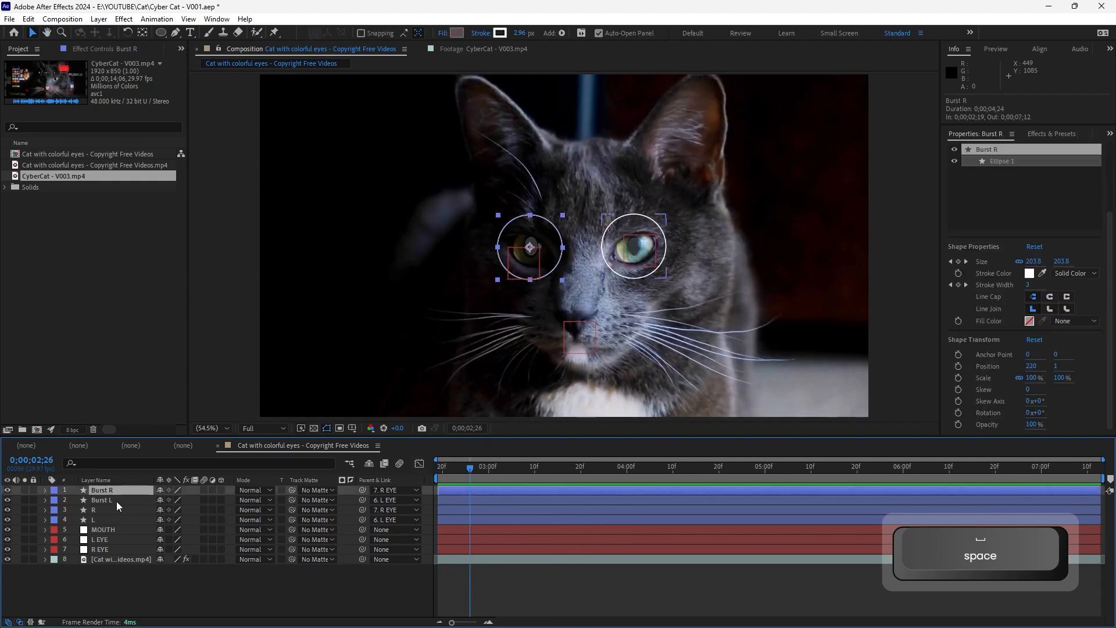
pyautogui.keyDown('shift'); pyautogui.click(116, 501); pyautogui.keyUp('shift')
pyautogui.press('u')
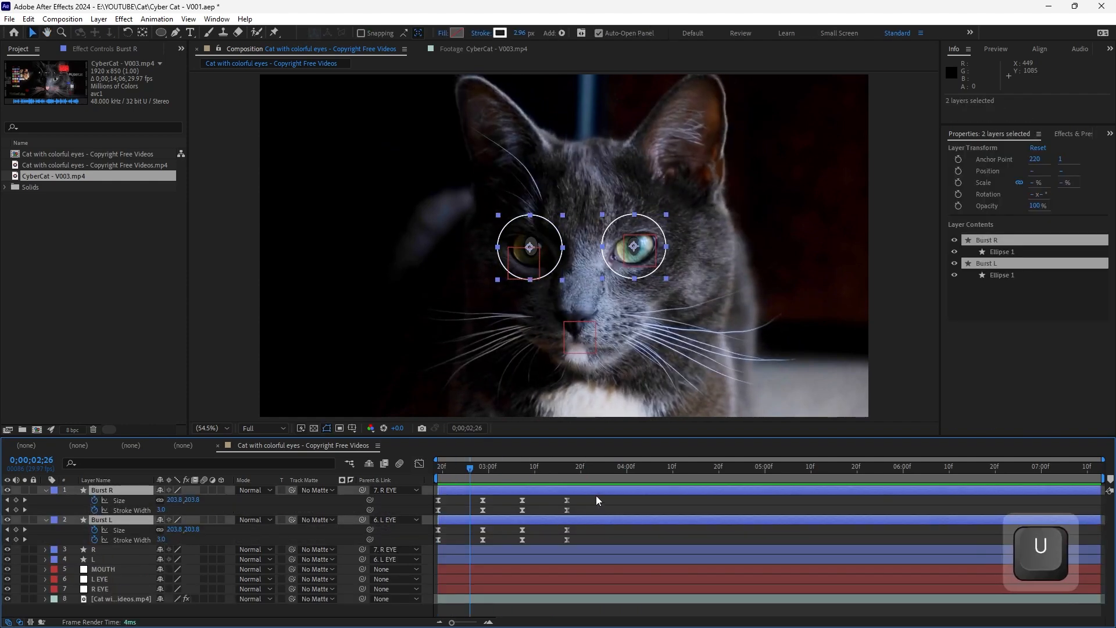
pyautogui.hotkey('ctrl', 'z')
pyautogui.moveTo(578, 498); pyautogui.dragTo(416, 557)
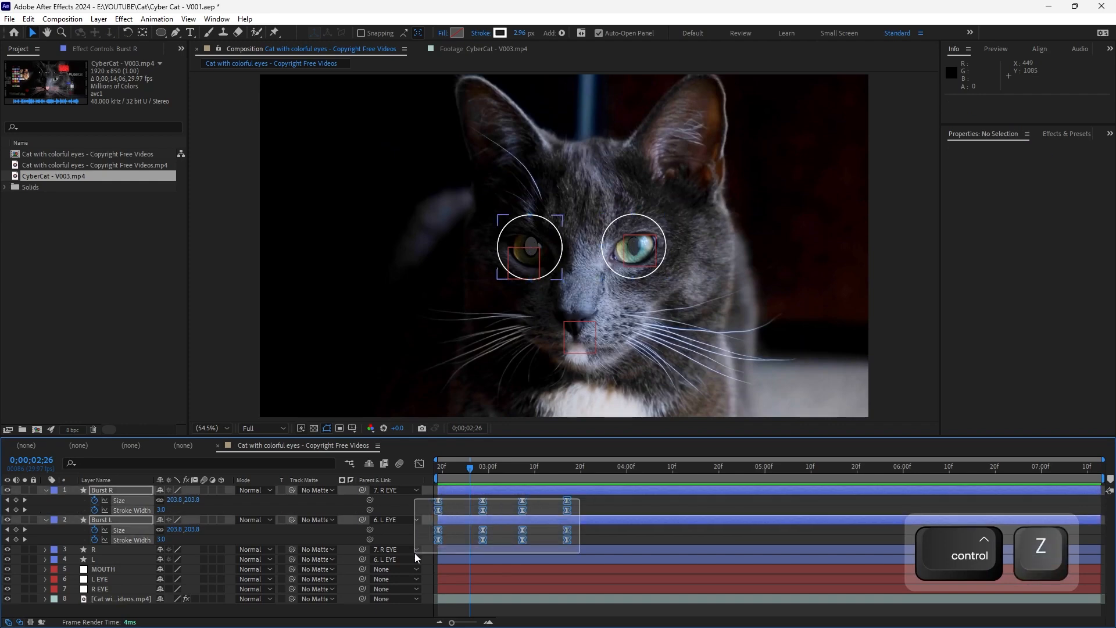
pyautogui.click(419, 463)
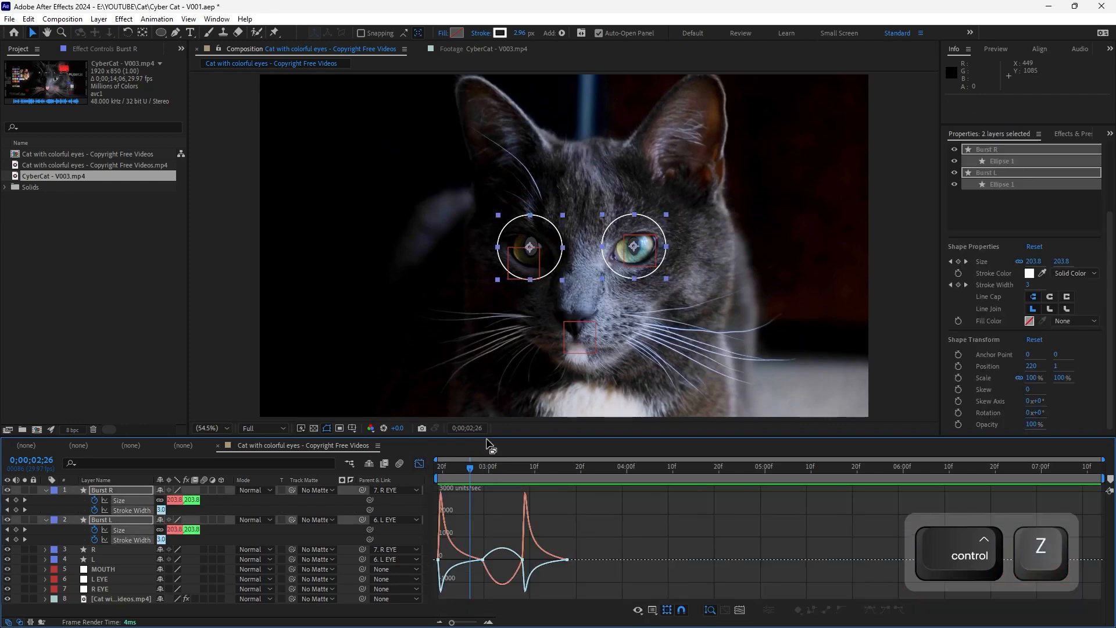
pyautogui.moveTo(486, 446); pyautogui.dragTo(494, 295)
pyautogui.press('=')
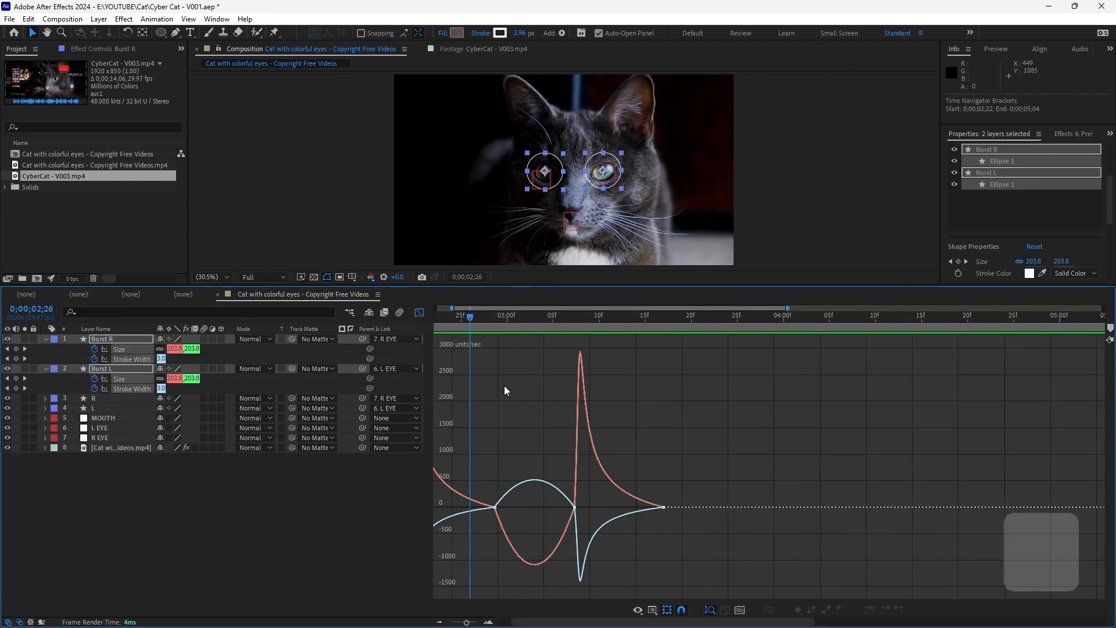
pyautogui.press('=')
# Try to shorten the ease handle after the first burst keyframes, and undo the ease adjustment
pyautogui.click(438, 507)
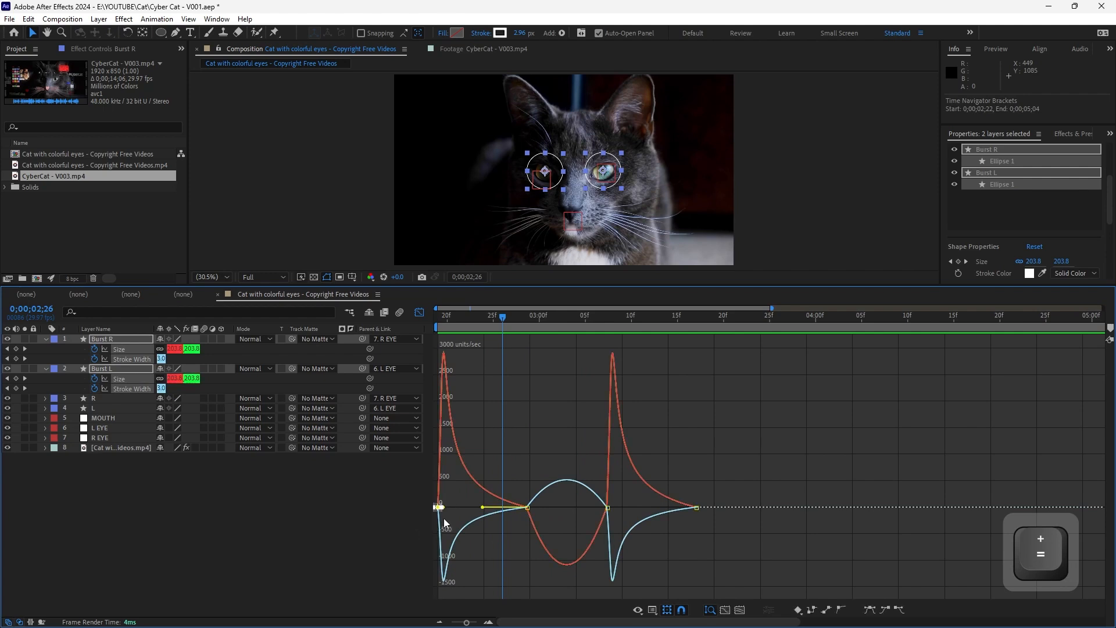
pyautogui.moveTo(482, 510); pyautogui.dragTo(451, 504)
pyautogui.hotkey('ctrl', 'z')
pyautogui.hotkey('ctrl', 'z')
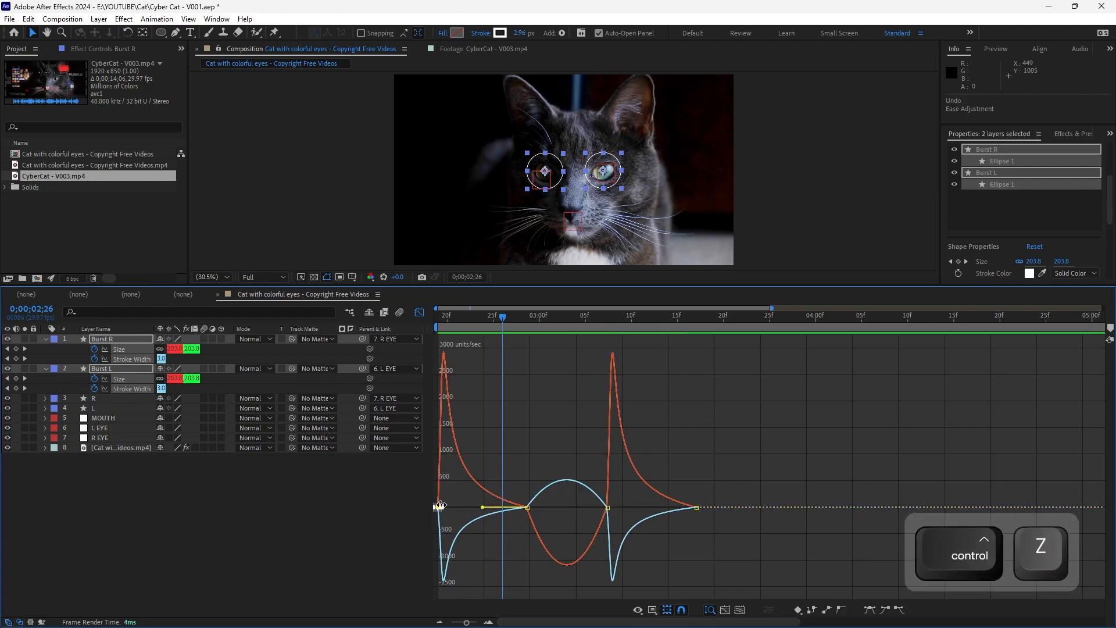
# Shorten the outgoing ease of the first and third burst keyframes, bringing the third's influence to about 2.38%
pyautogui.moveTo(452, 314); pyautogui.dragTo(405, 323)
pyautogui.press('=')
pyautogui.press('=')
pyautogui.press('=')
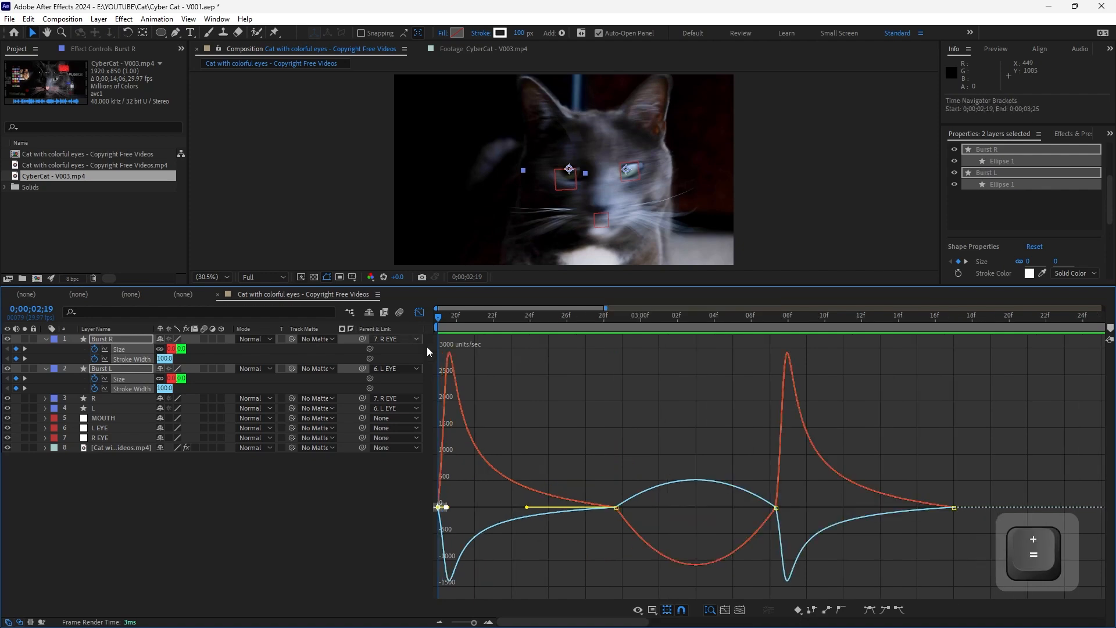
pyautogui.click(438, 507)
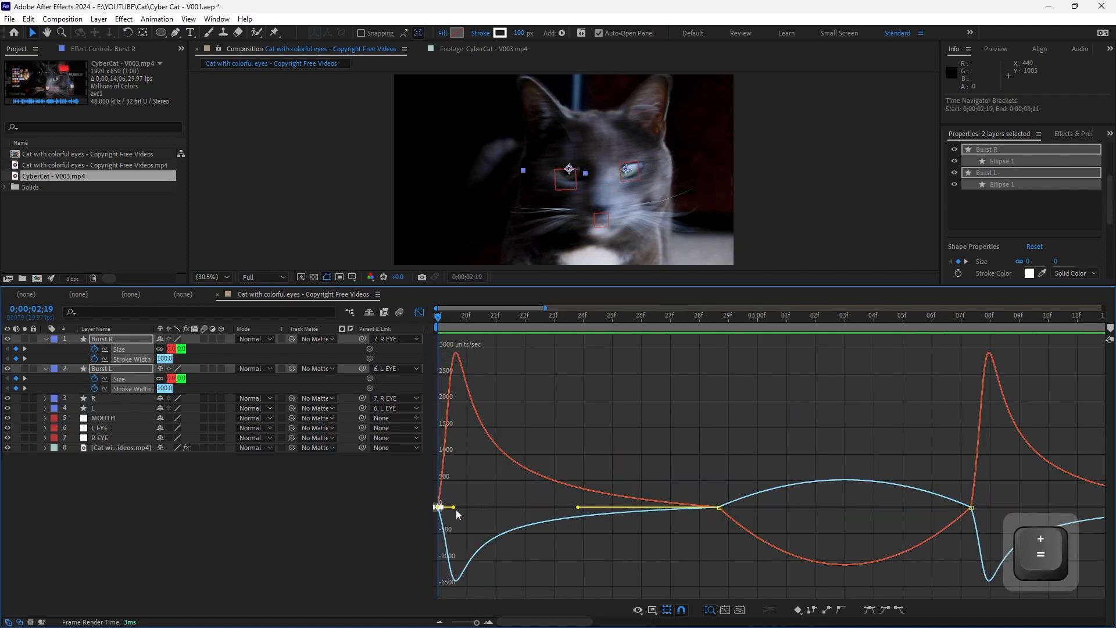
pyautogui.moveTo(455, 508); pyautogui.dragTo(442, 507)
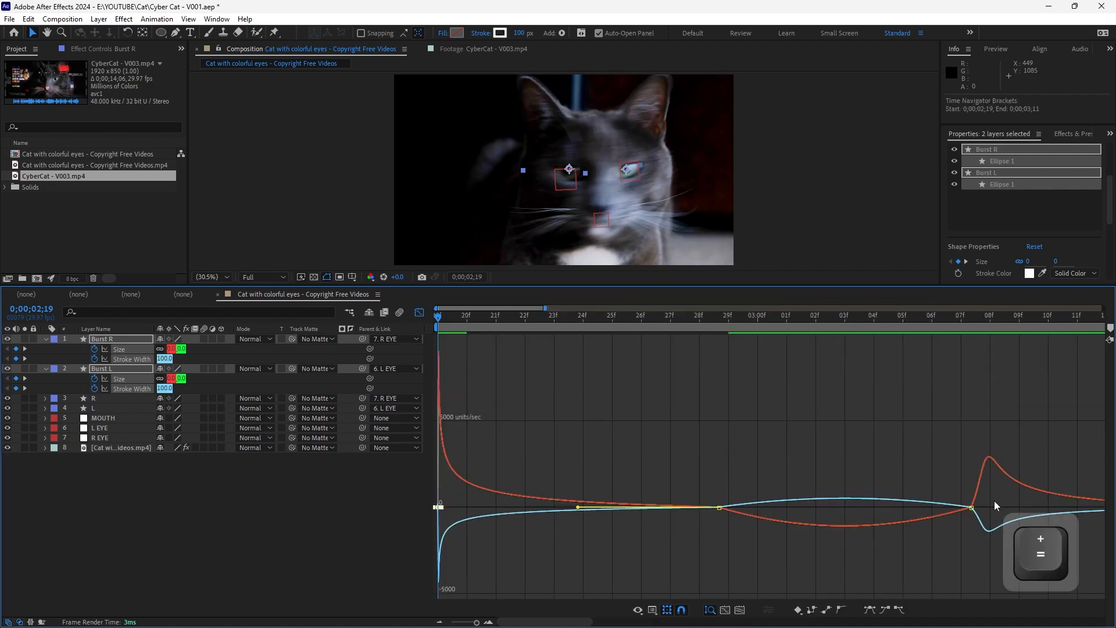
pyautogui.click(971, 507)
pyautogui.moveTo(987, 507); pyautogui.dragTo(975, 509)
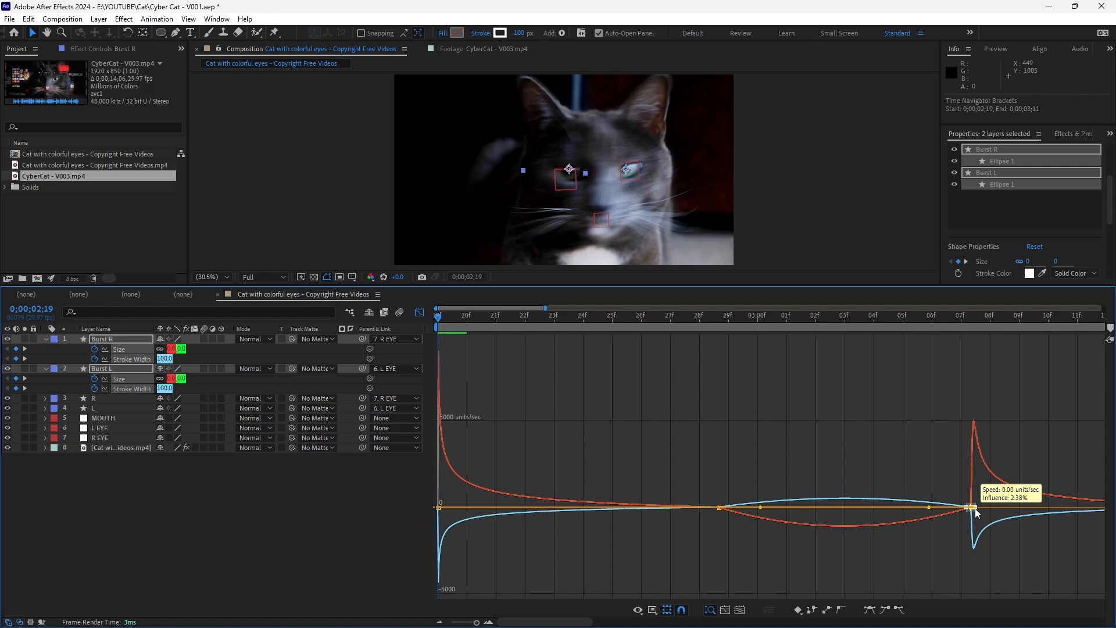
# Lengthen the ease handles between the second and third burst keyframes so the speed peaks sharply midway
pyautogui.click(791, 480)
pyautogui.moveTo(757, 471); pyautogui.dragTo(889, 509)
pyautogui.moveTo(933, 472); pyautogui.dragTo(817, 507)
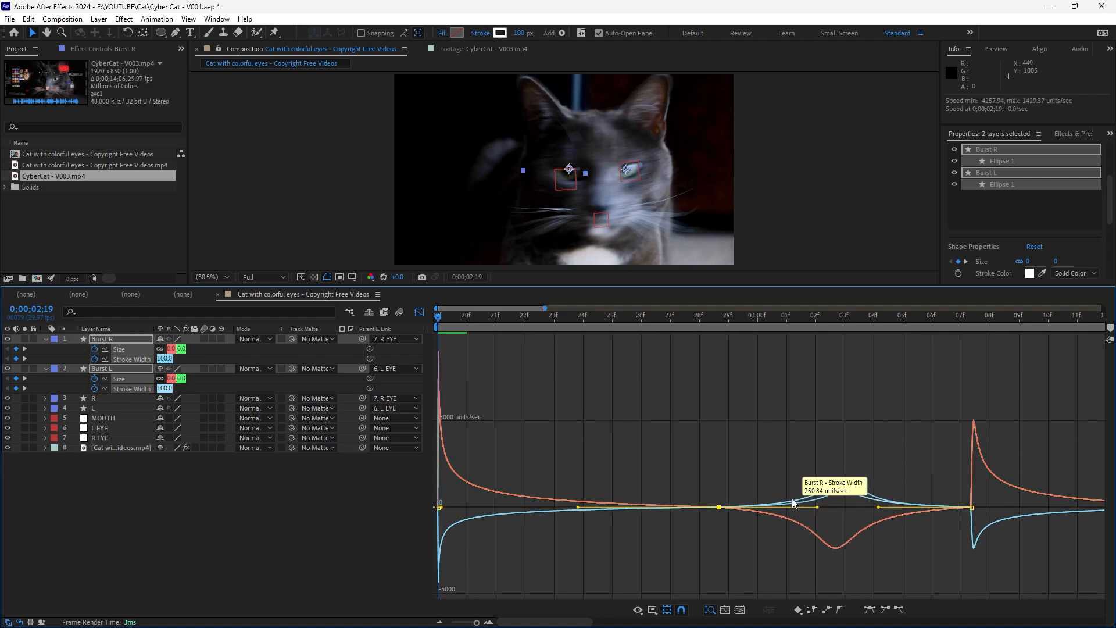
pyautogui.hotkey('ctrl', 'z')
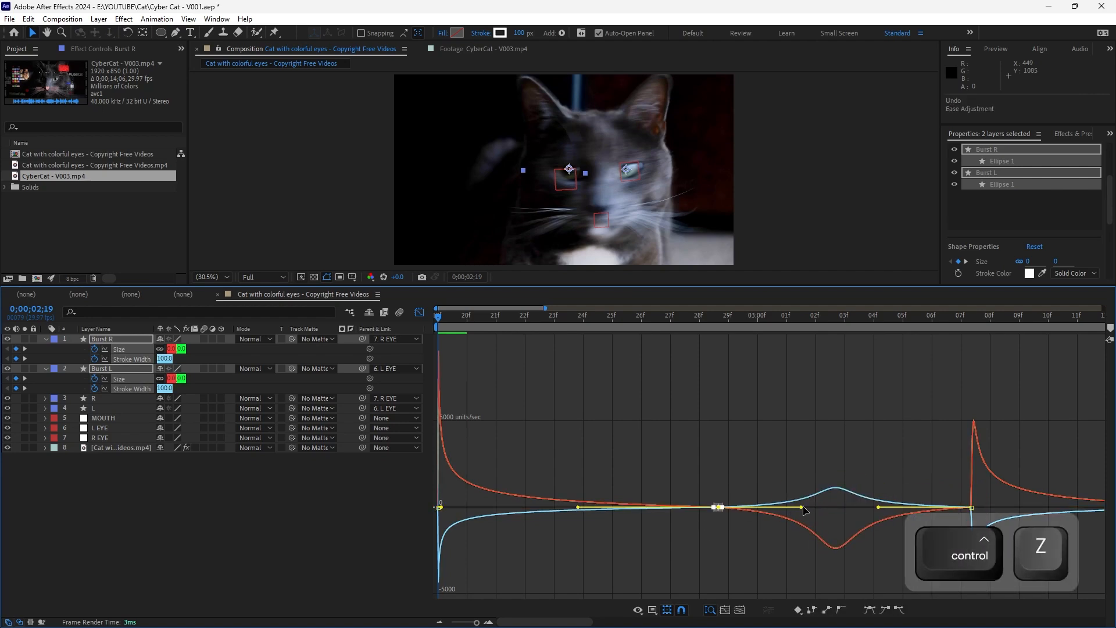
pyautogui.moveTo(813, 508); pyautogui.dragTo(817, 508)
pyautogui.click(750, 453)
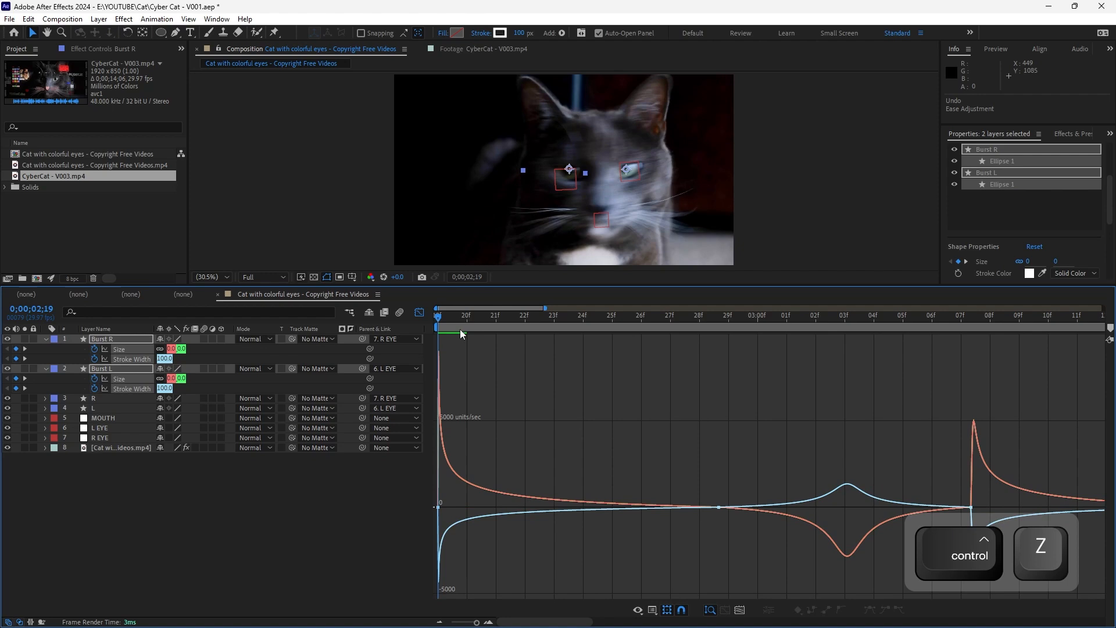
# Leave the Graph Editor and preview the retimed burst animation from 0;00;02;19
pyautogui.click(419, 312)
pyautogui.press('KP_0')
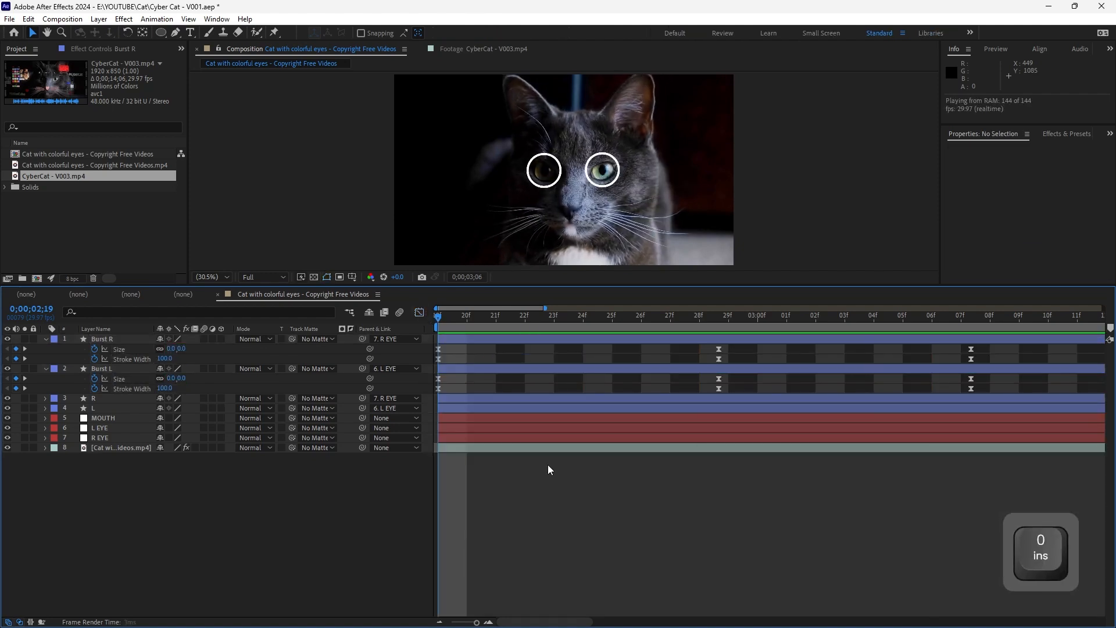
pyautogui.press('space')
pyautogui.press('-')
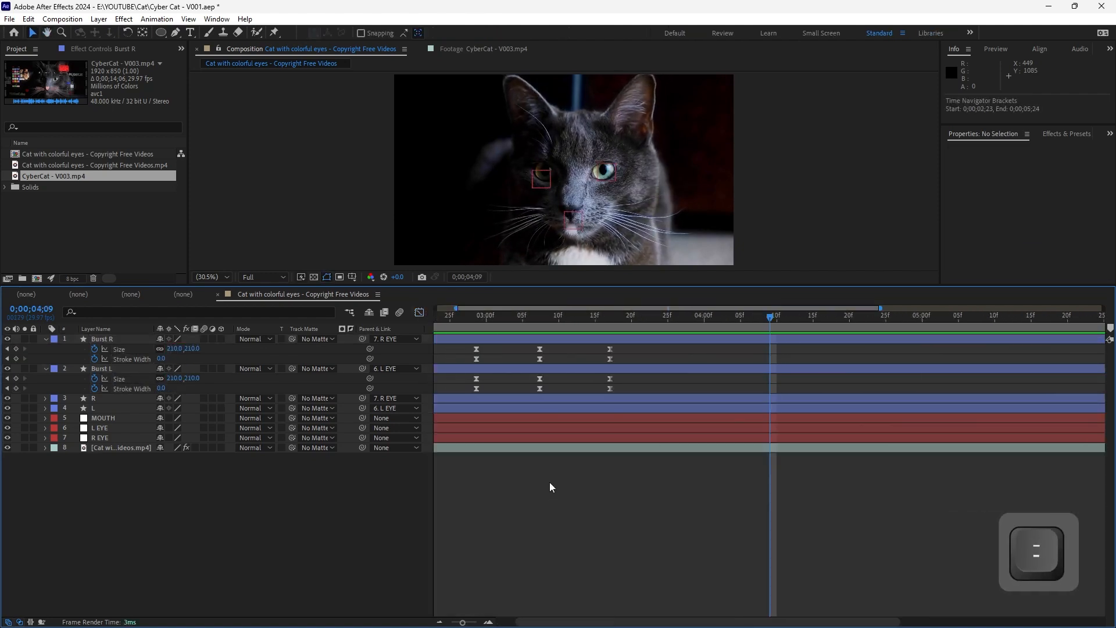
pyautogui.press('-')
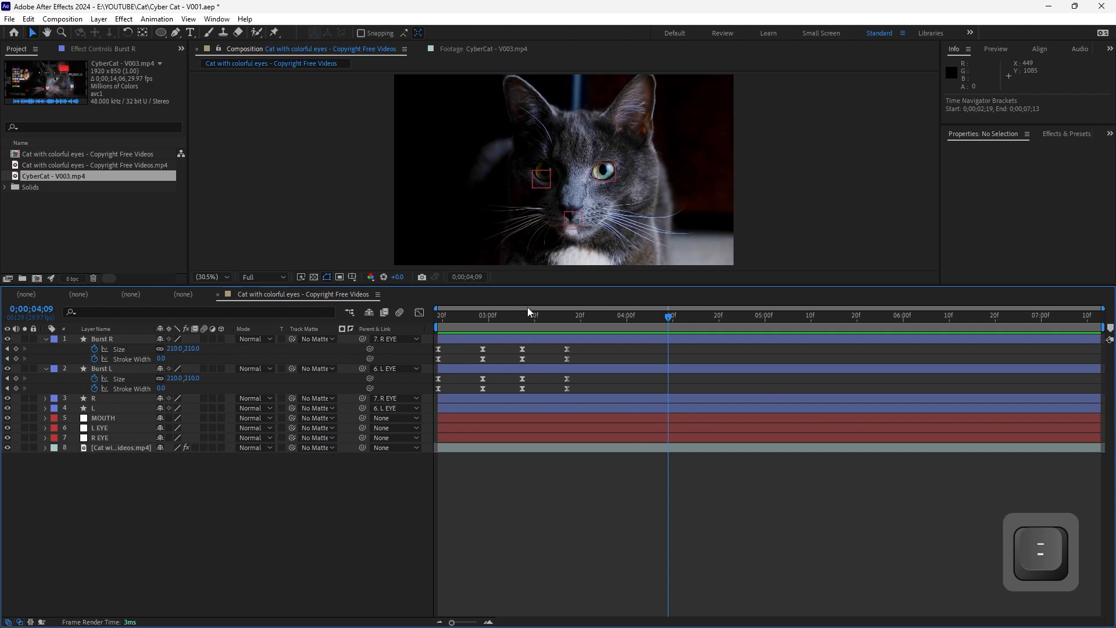
pyautogui.click(439, 315)
pyautogui.press('space')
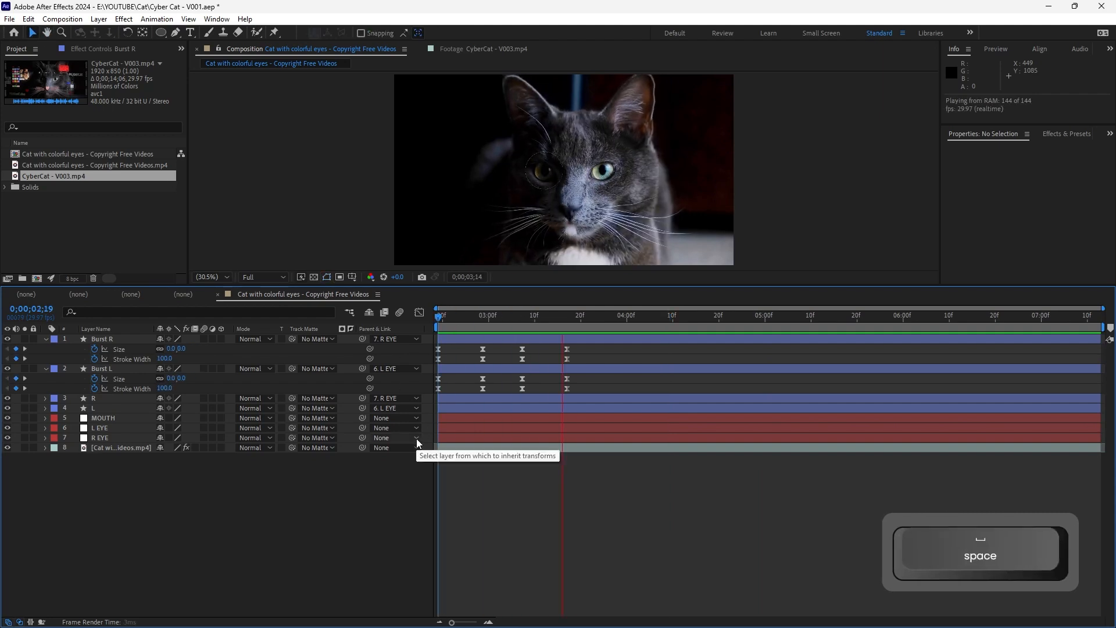
# Move to 0;00;05;13 and reveal only the Opacity keyframes of the R and L layers
pyautogui.press('a')
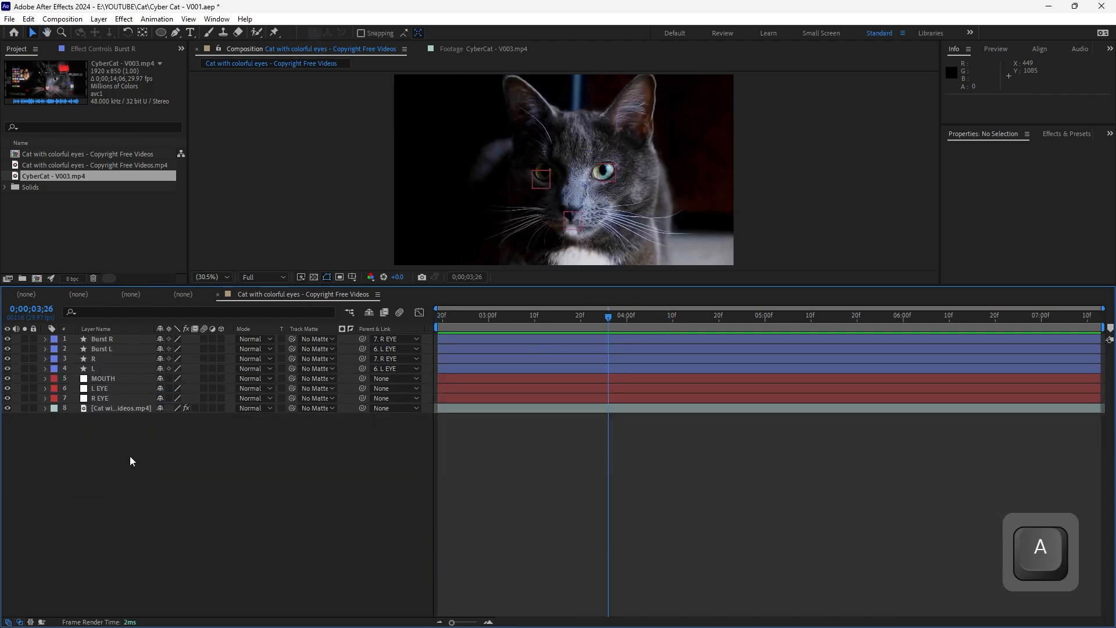
pyautogui.click(105, 360)
pyautogui.keyDown('shift'); pyautogui.click(110, 368); pyautogui.keyUp('shift')
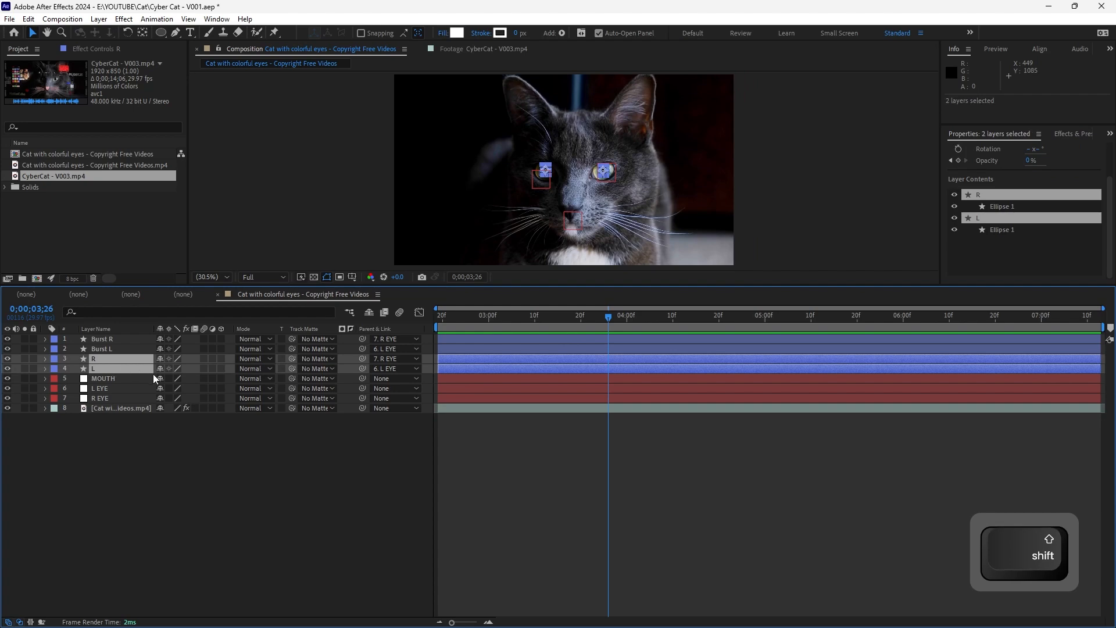
pyautogui.press('-')
pyautogui.moveTo(751, 321); pyautogui.dragTo(825, 333)
pyautogui.press('u')
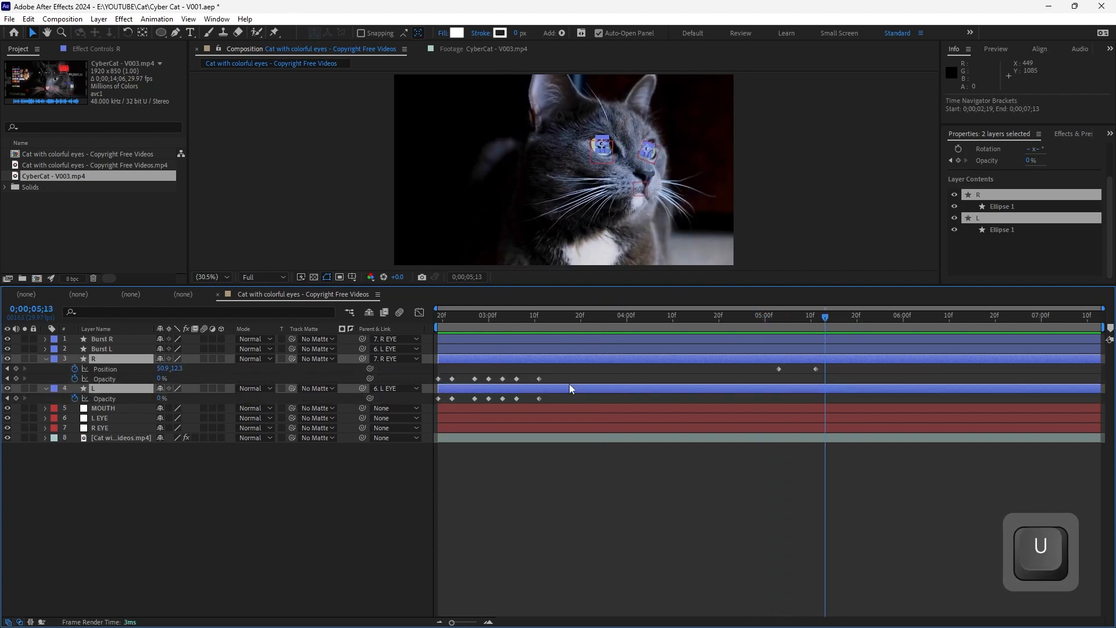
pyautogui.moveTo(570, 384); pyautogui.dragTo(416, 379)
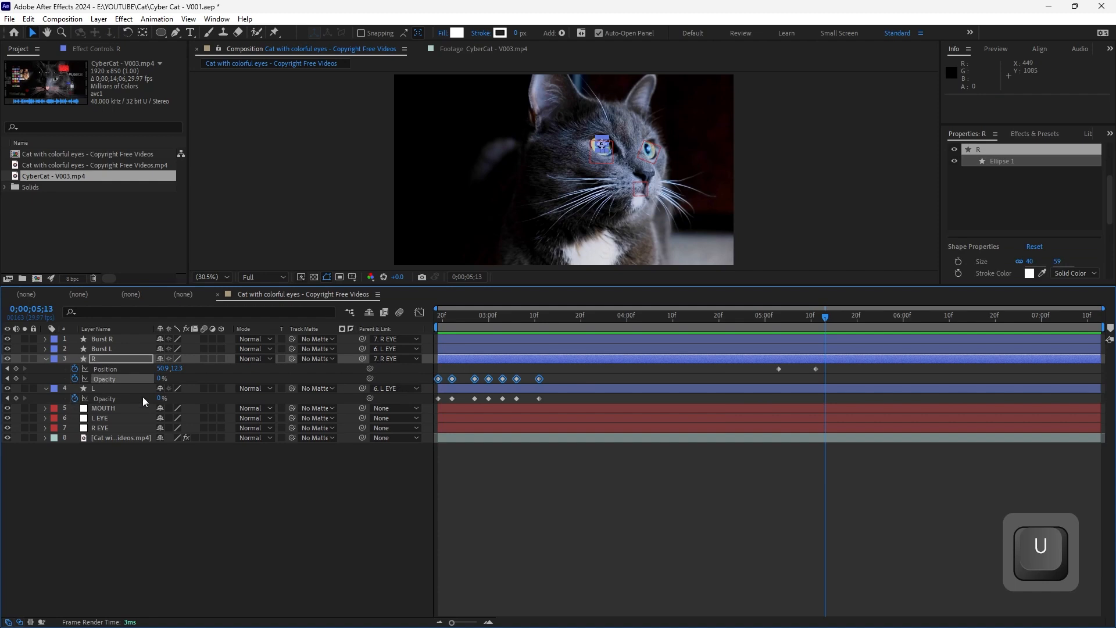
pyautogui.click(149, 462)
pyautogui.click(131, 358)
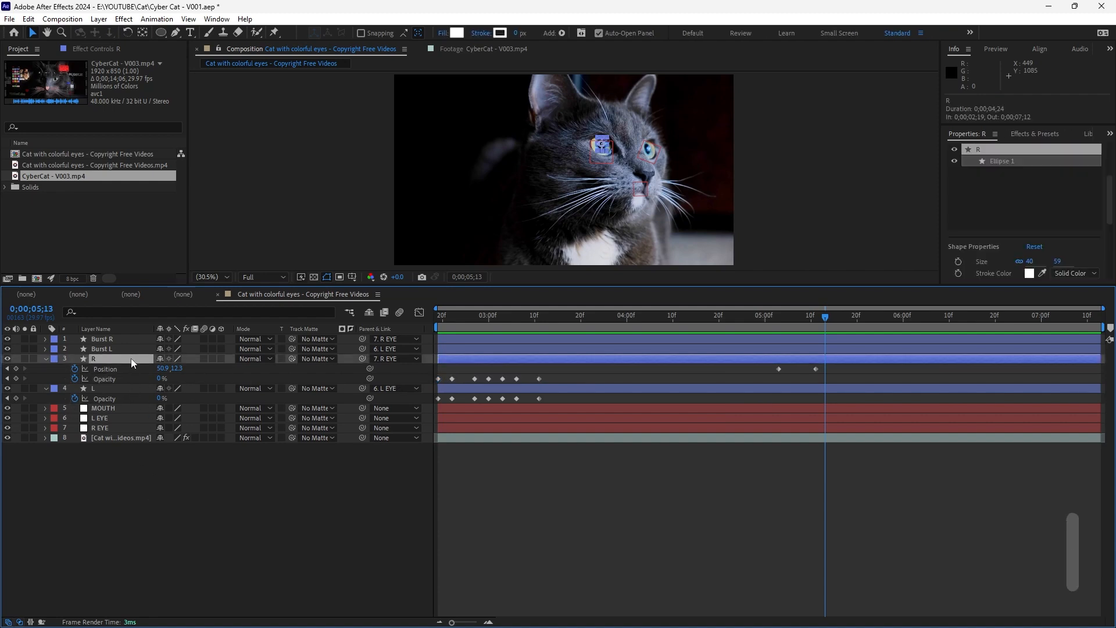
pyautogui.press('u')
pyautogui.press('t')
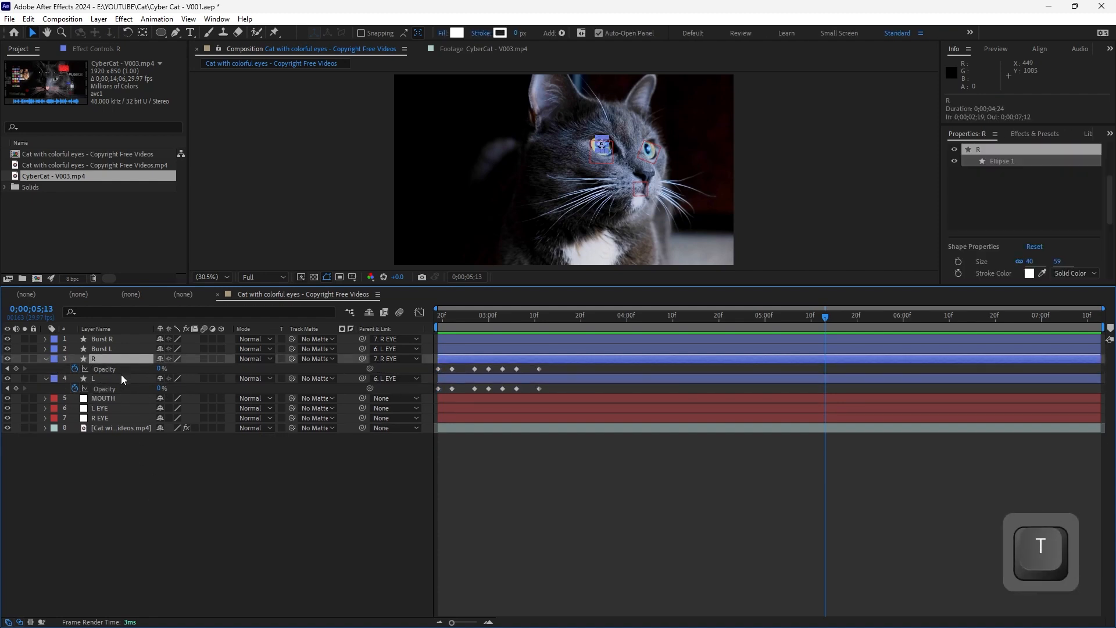
# Duplicate the seven Opacity keyframes of layer R and those of layer L within each layer, starting at 0;00;05;13
pyautogui.click(121, 377)
pyautogui.click(551, 370)
pyautogui.click(426, 371)
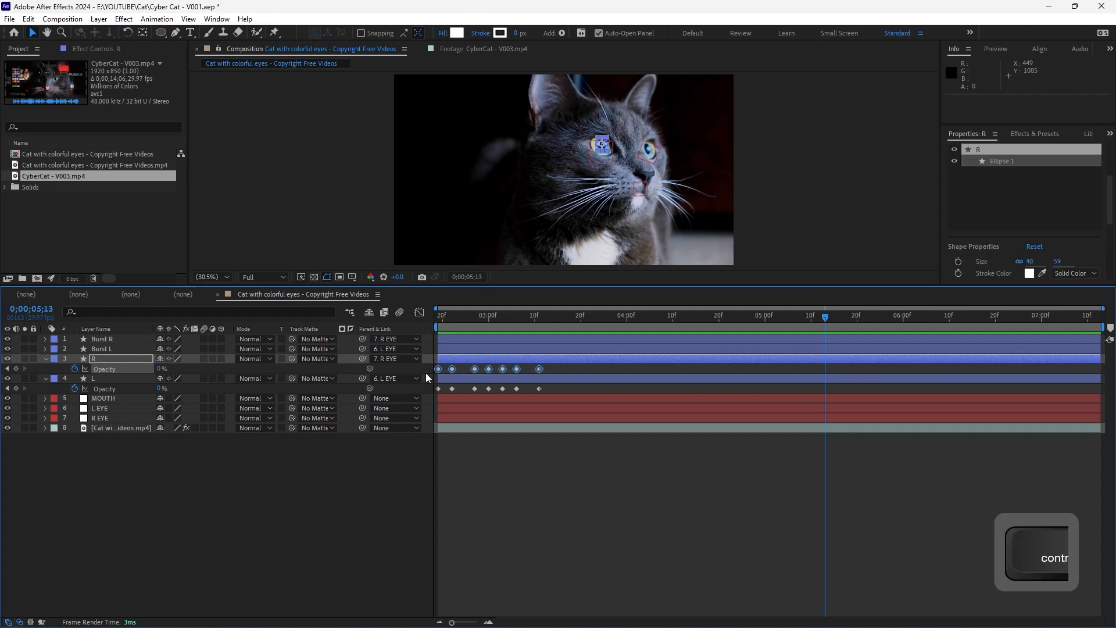
pyautogui.hotkey('ctrl', 'c')
pyautogui.hotkey('ctrl', 'v')
pyautogui.click(556, 385)
pyautogui.click(427, 388)
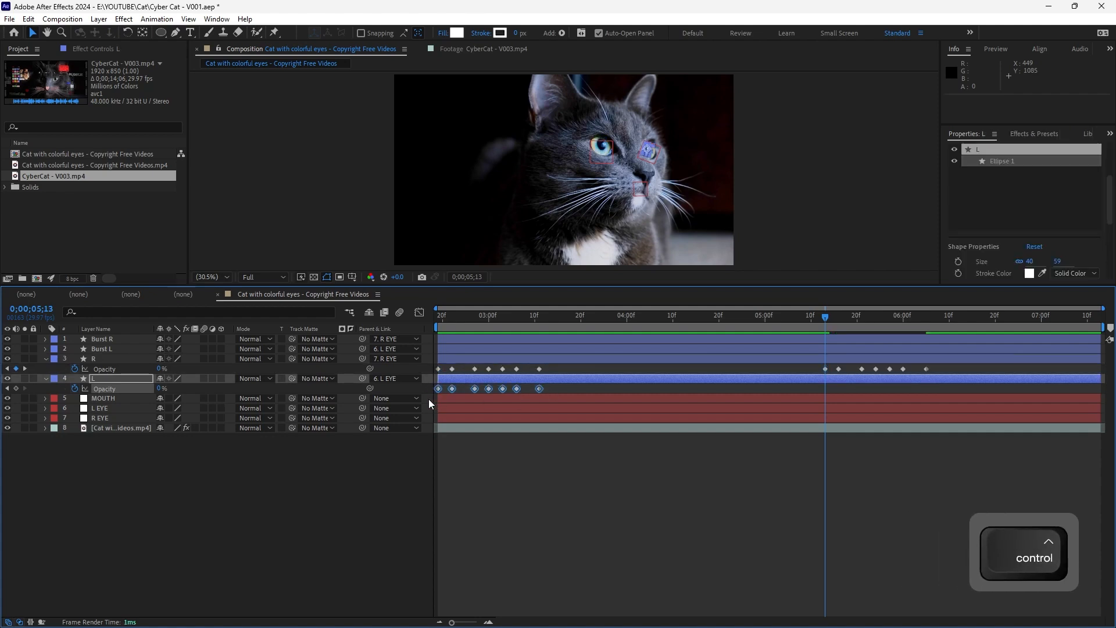
pyautogui.hotkey('ctrl', 'c')
pyautogui.hotkey('ctrl', 'v')
# Compress the spacing of the pasted Opacity keyframes on R and L and shift them so the second pair falls at 0;00;05;20
pyautogui.moveTo(931, 366); pyautogui.dragTo(811, 397)
pyautogui.moveTo(926, 388); pyautogui.dragTo(902, 388)
pyautogui.moveTo(835, 367); pyautogui.dragTo(855, 371)
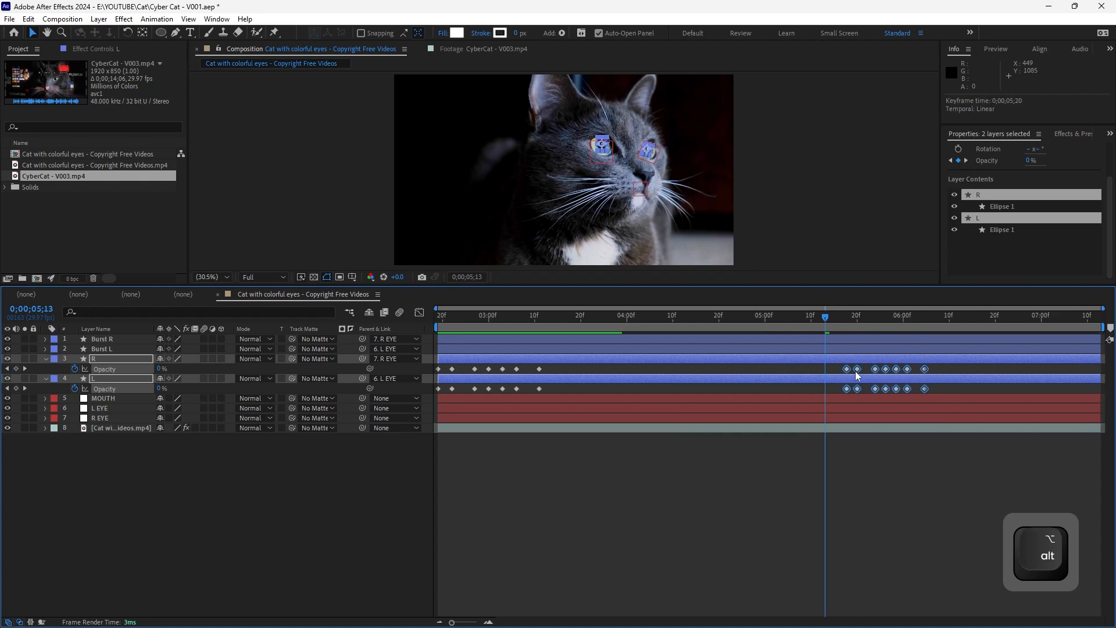
# Enlarge the composition view and preview the eye flicker and bursts from 0;00;02;26
pyautogui.click(471, 326)
pyautogui.click(427, 501)
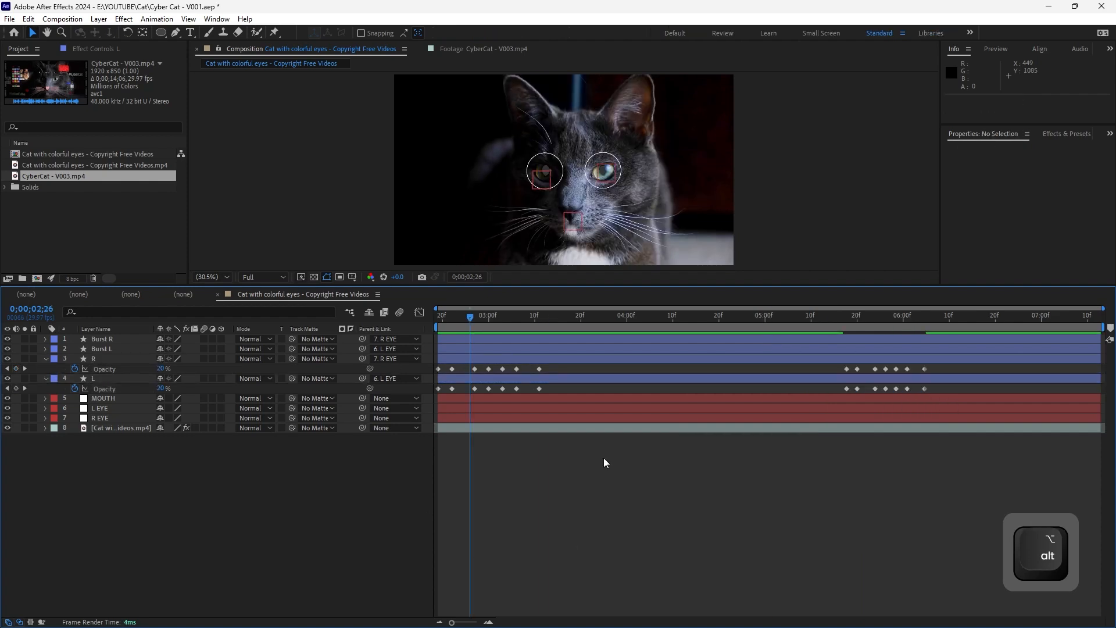
pyautogui.moveTo(689, 302); pyautogui.dragTo(667, 448)
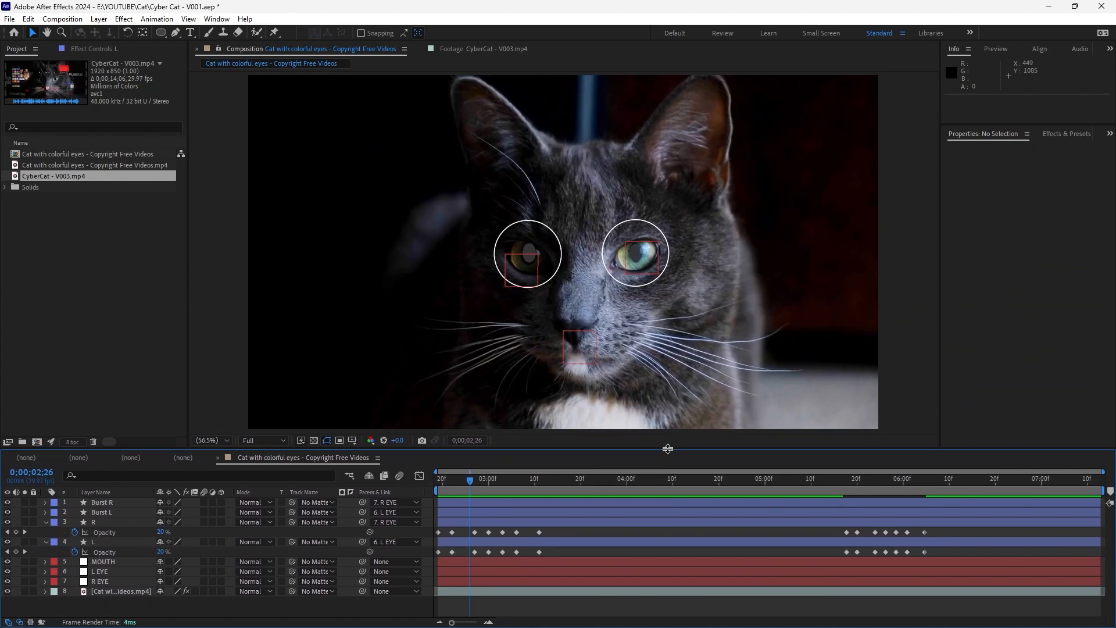
pyautogui.press('space')
pyautogui.press('KP_0')
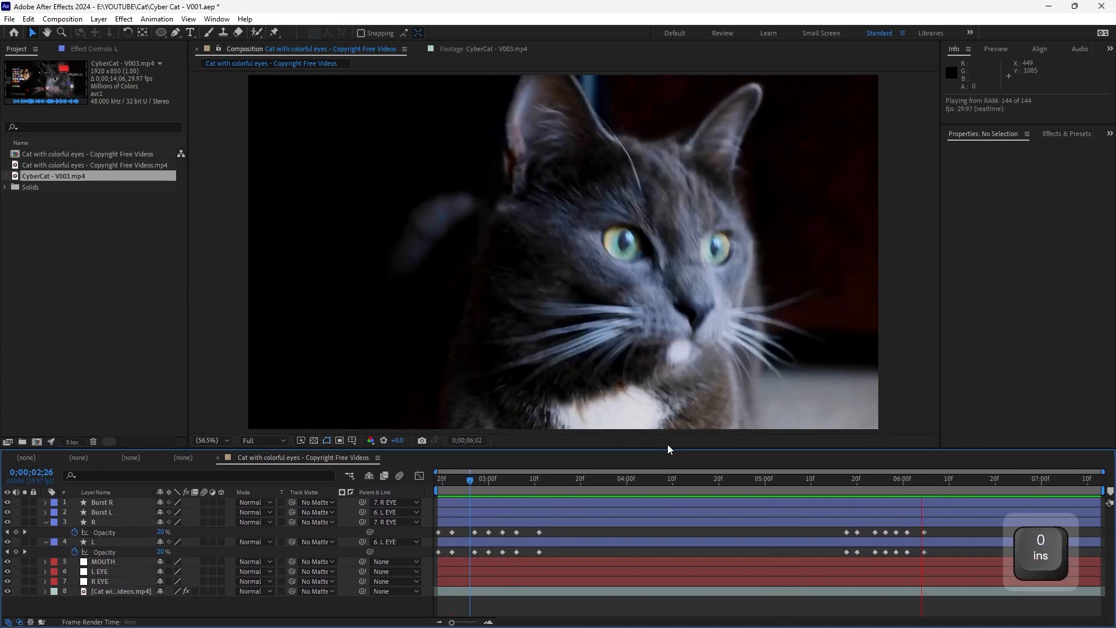
# Stop the preview and examine the second pupil flicker frame by frame around 0;00;05;18 to 0;00;05;20
pyautogui.press('space')
pyautogui.moveTo(840, 480); pyautogui.dragTo(704, 491)
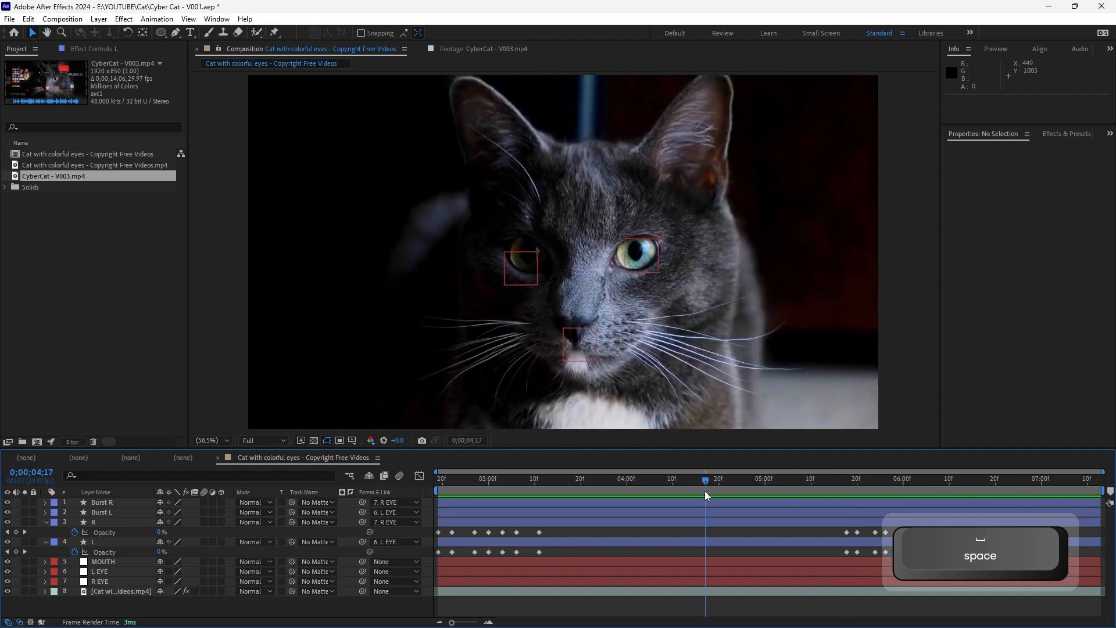
pyautogui.press('space')
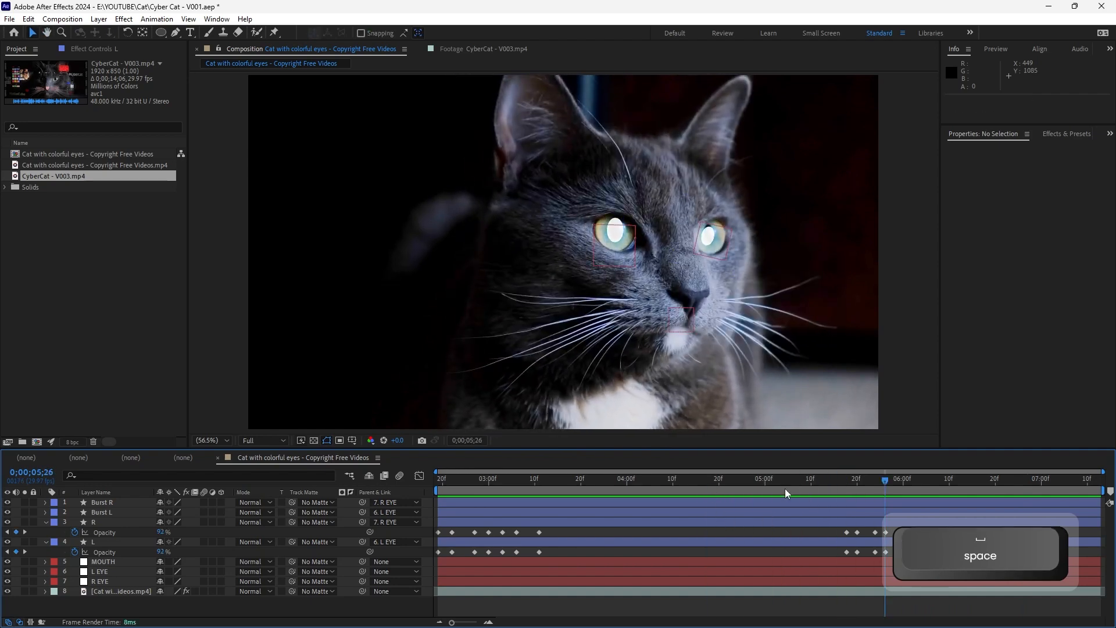
pyautogui.moveTo(792, 487); pyautogui.dragTo(849, 533)
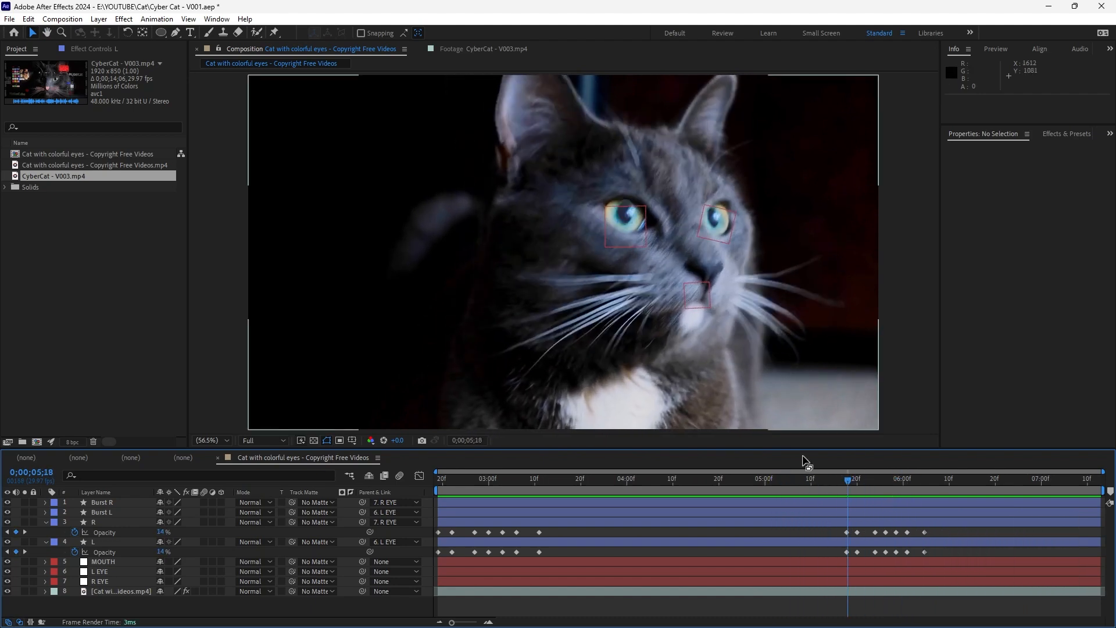
pyautogui.moveTo(849, 485); pyautogui.dragTo(857, 486)
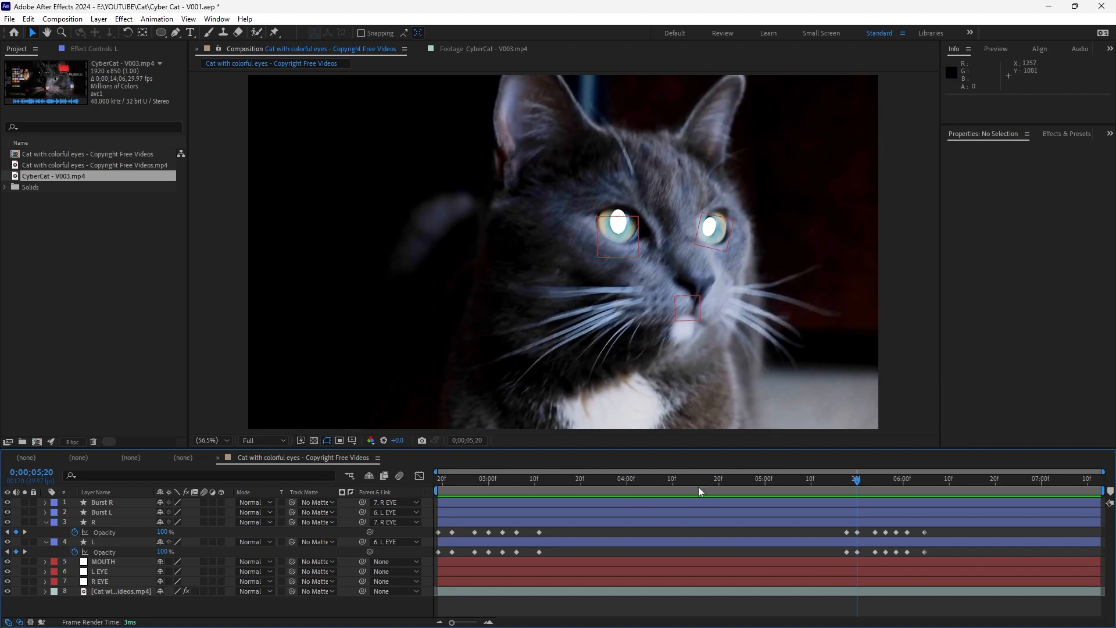
# Remove all Rotation keyframes from the L EYE null with the playhead at 0;00;03;03
pyautogui.moveTo(699, 486); pyautogui.dragTo(410, 491)
pyautogui.click(469, 591)
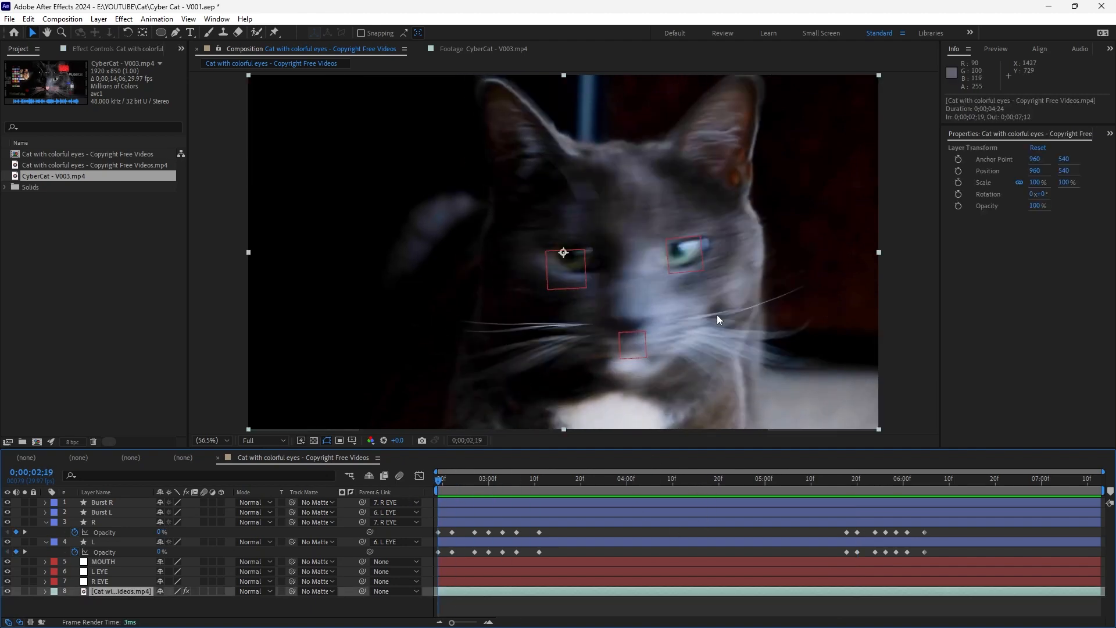
pyautogui.click(628, 434)
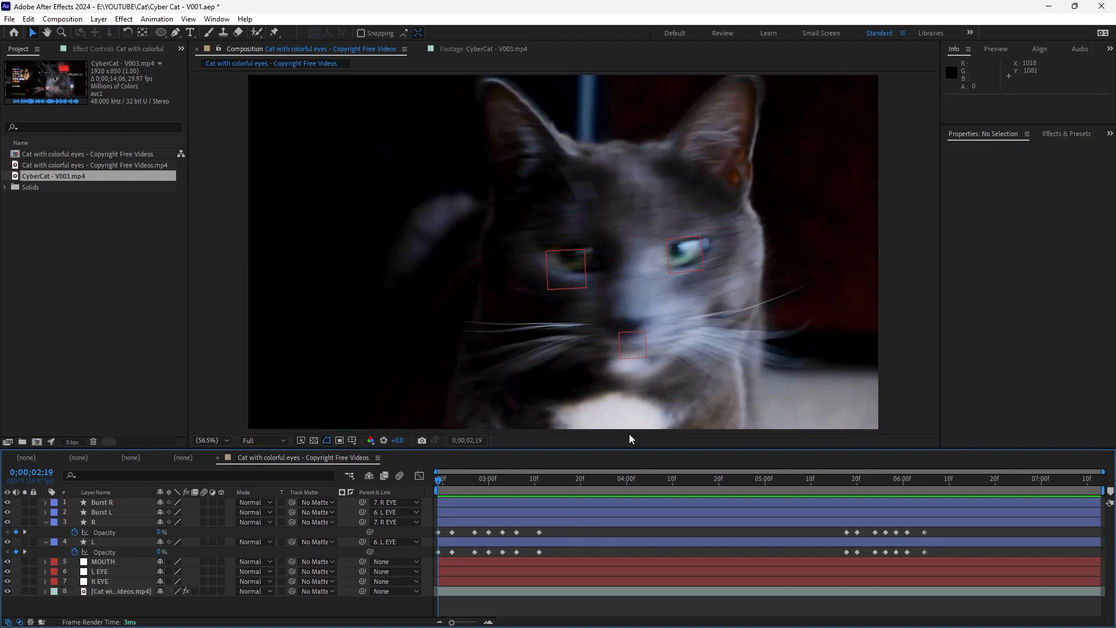
pyautogui.click(692, 260)
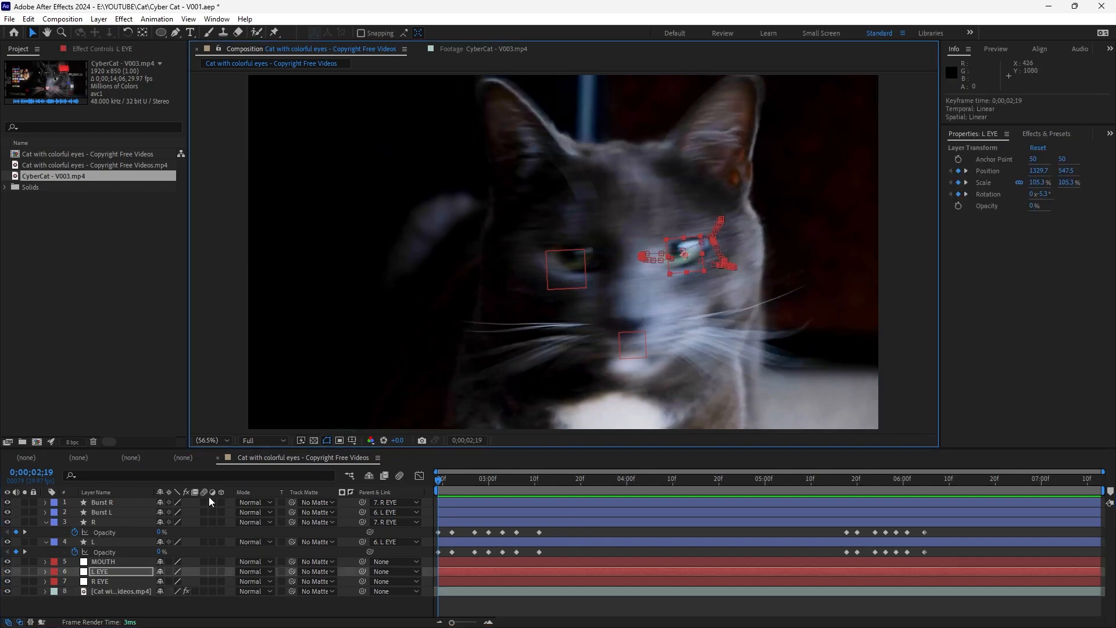
pyautogui.press('r')
pyautogui.moveTo(442, 478); pyautogui.dragTo(501, 485)
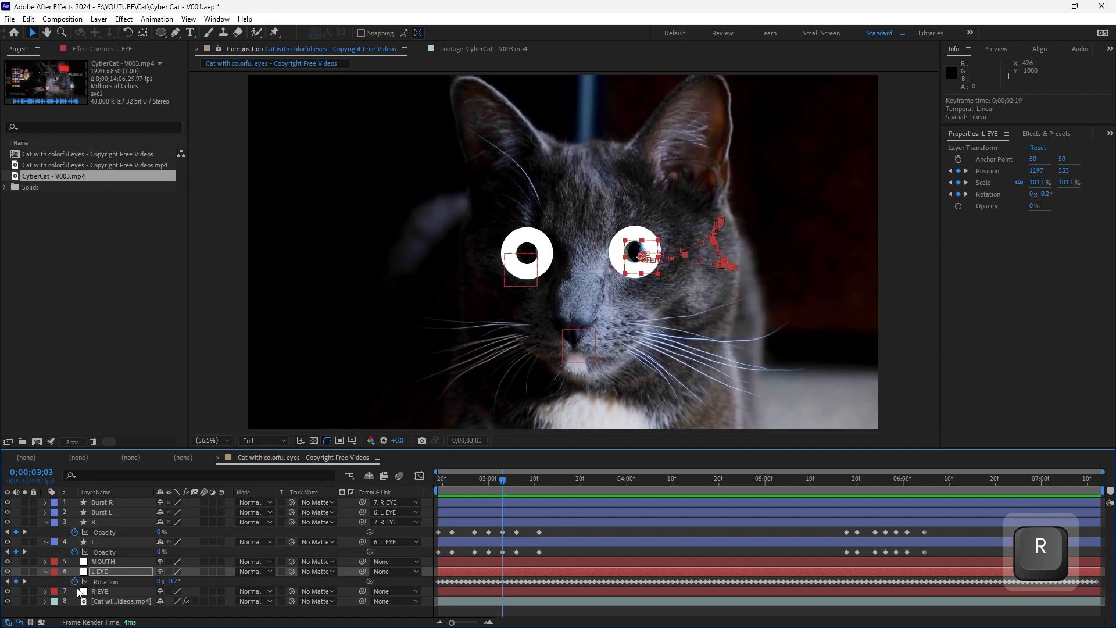
pyautogui.click(74, 581)
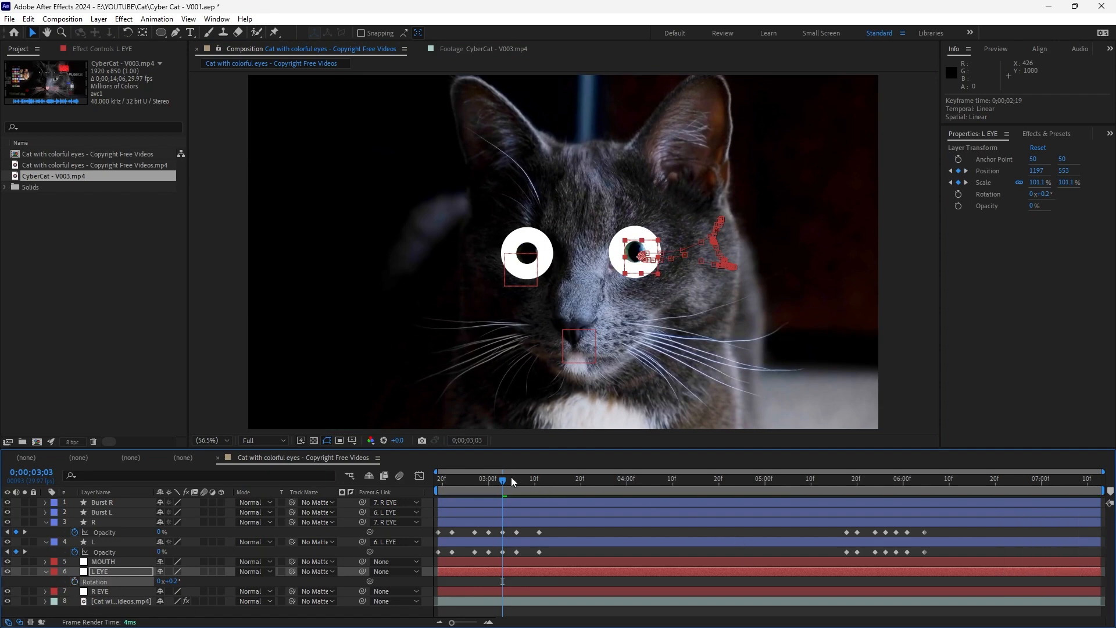
# Preview the composition from 0;00;02;19 and check the eye shapes around 0;00;05;16
pyautogui.moveTo(485, 482); pyautogui.dragTo(921, 497)
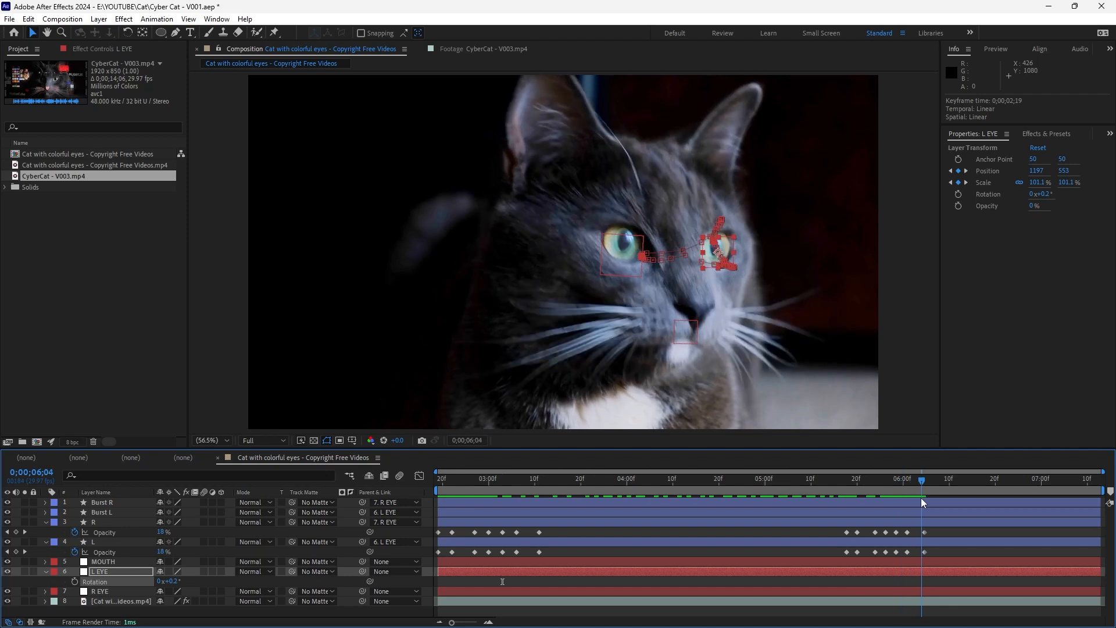
pyautogui.click(938, 534)
pyautogui.press('space')
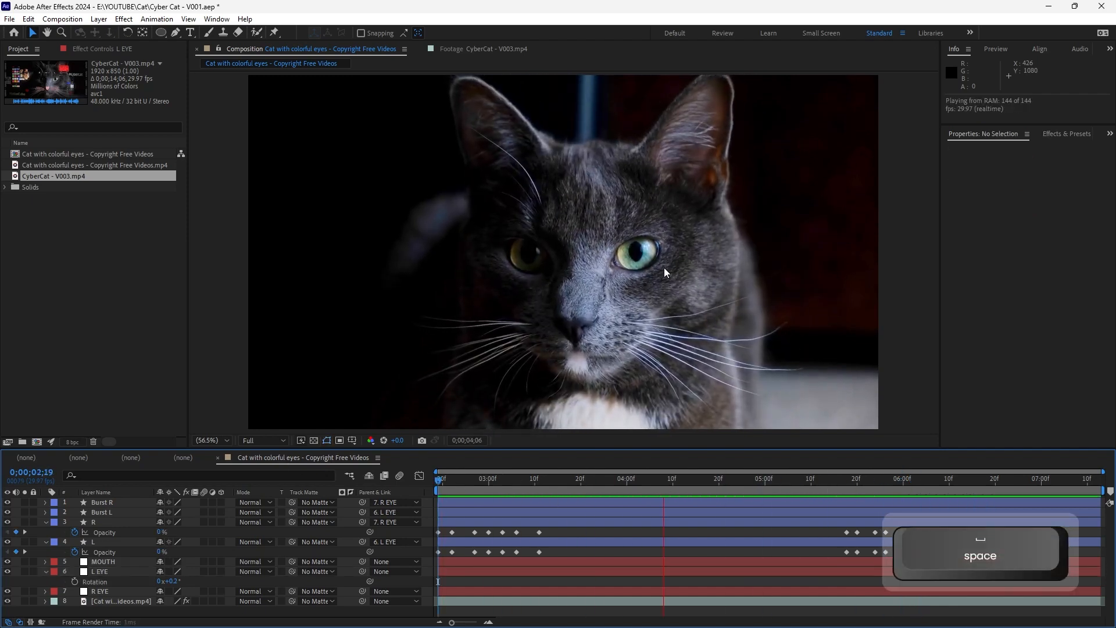
pyautogui.press('space')
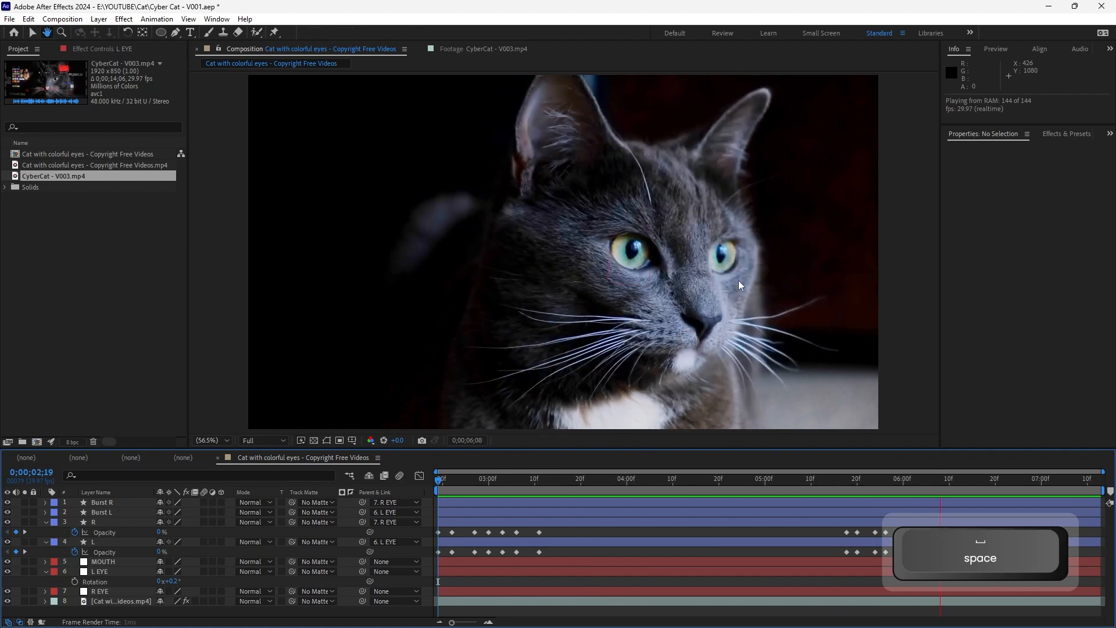
pyautogui.click(857, 482)
pyautogui.moveTo(859, 487); pyautogui.dragTo(838, 490)
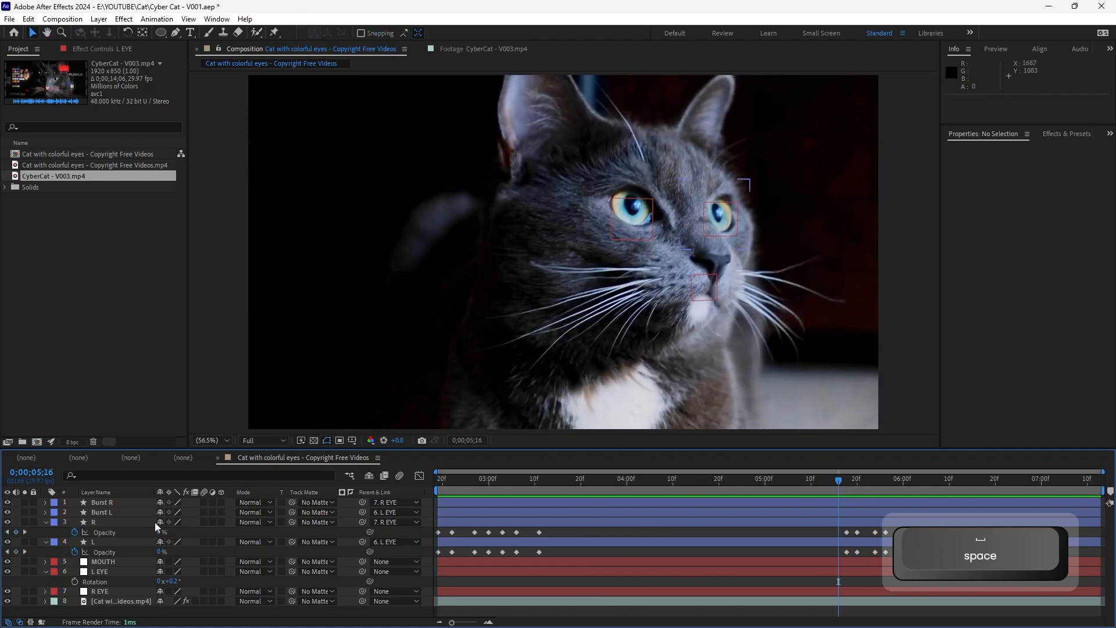
# Reveal the Position of layers R and L and add a Position keyframe on L at 0;00;05;03, matching R's first one
pyautogui.click(46, 572)
pyautogui.click(107, 522)
pyautogui.click(151, 542)
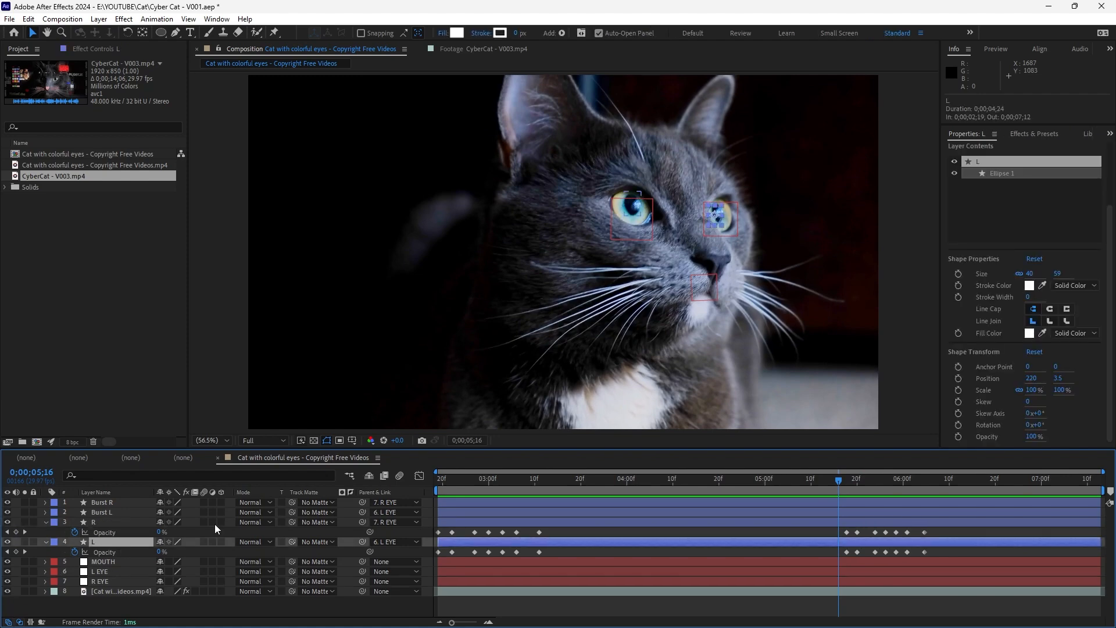
pyautogui.press('p')
pyautogui.click(849, 522)
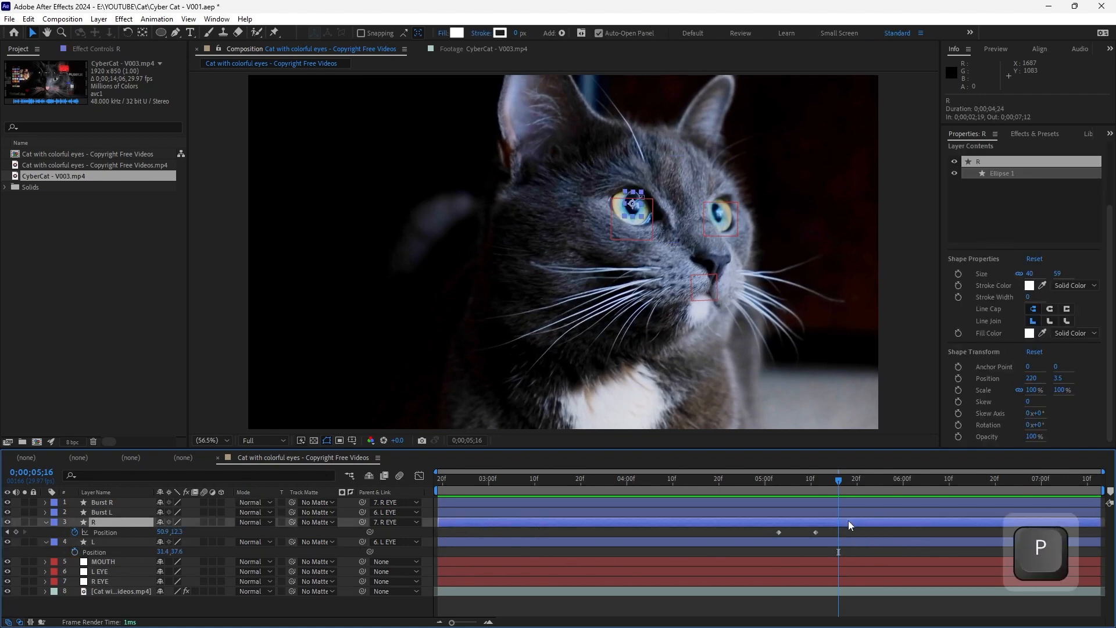
pyautogui.press('j')
pyautogui.press('j')
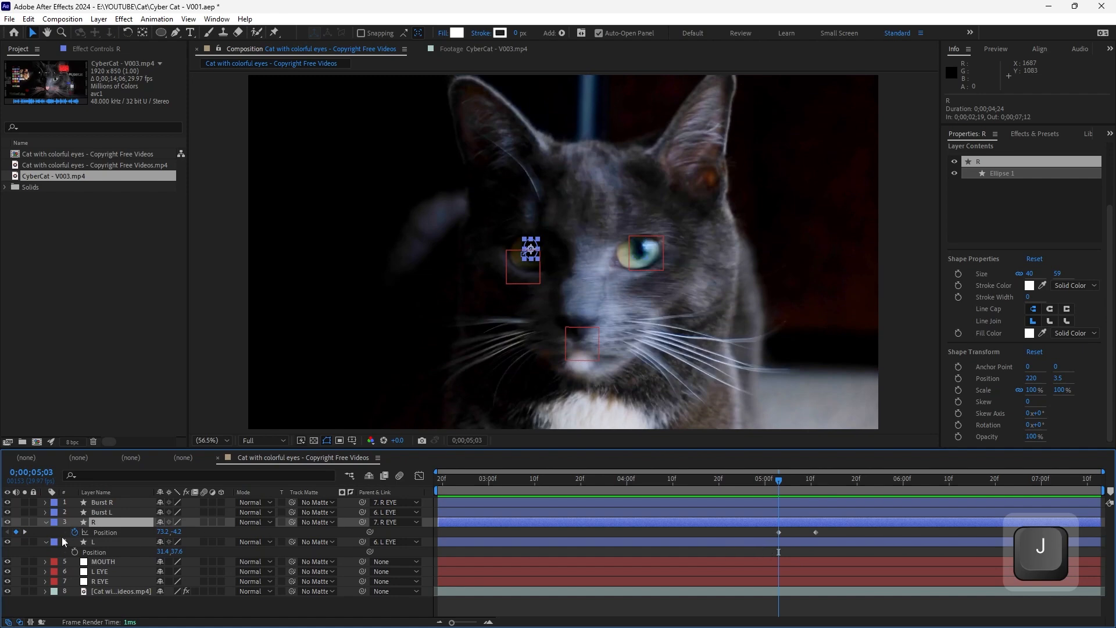
pyautogui.click(75, 552)
# Nudge layer L to position 41.0, 29.9 at R's second Position keyframe, 0;00;05;11, and preview the movement
pyautogui.press('k')
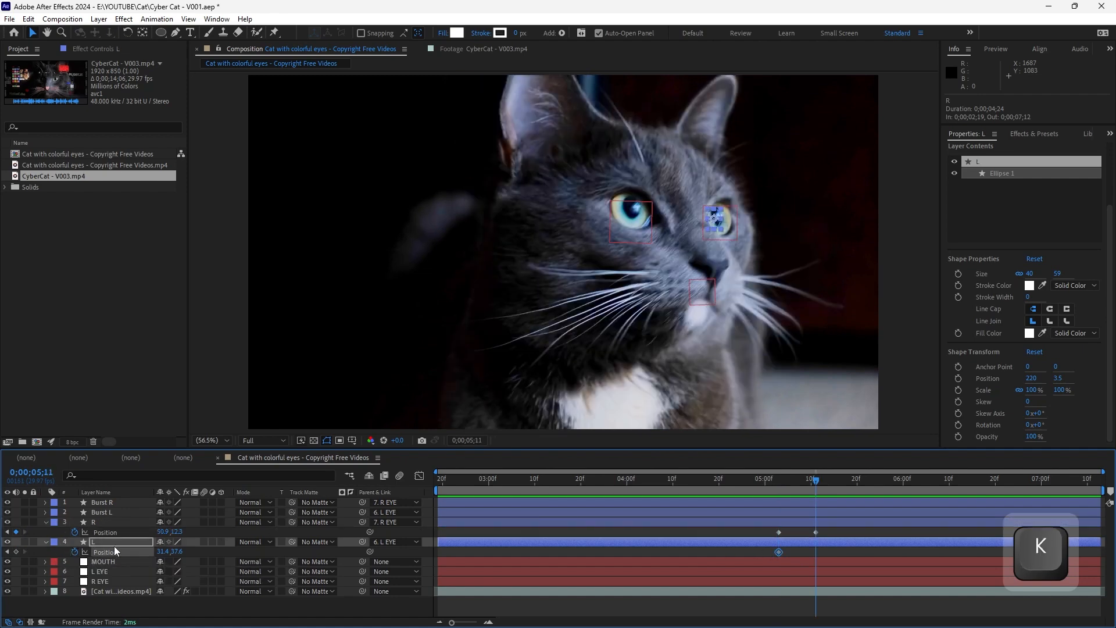
pyautogui.press('Right')
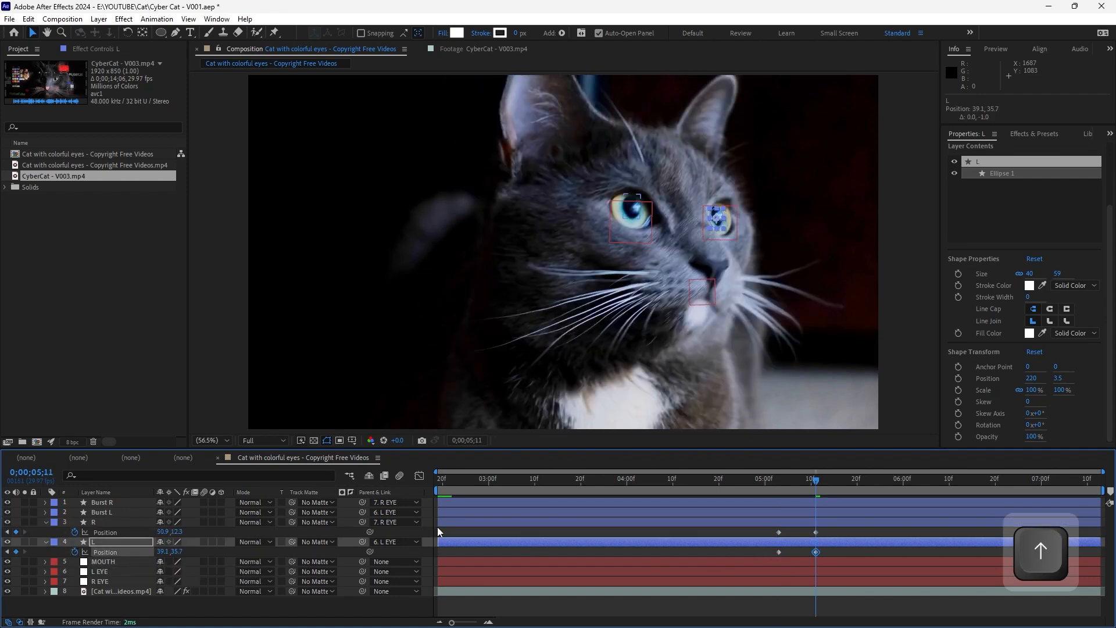
pyautogui.press('Up')
pyautogui.press('Up')
pyautogui.press('Up')
pyautogui.press('Right')
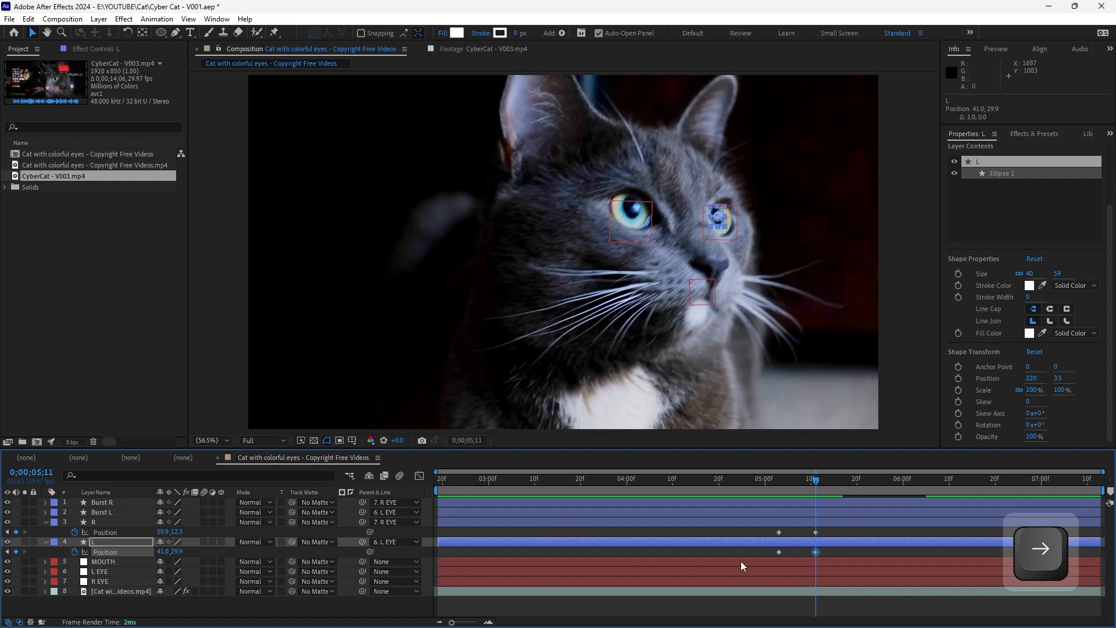
pyautogui.press('space')
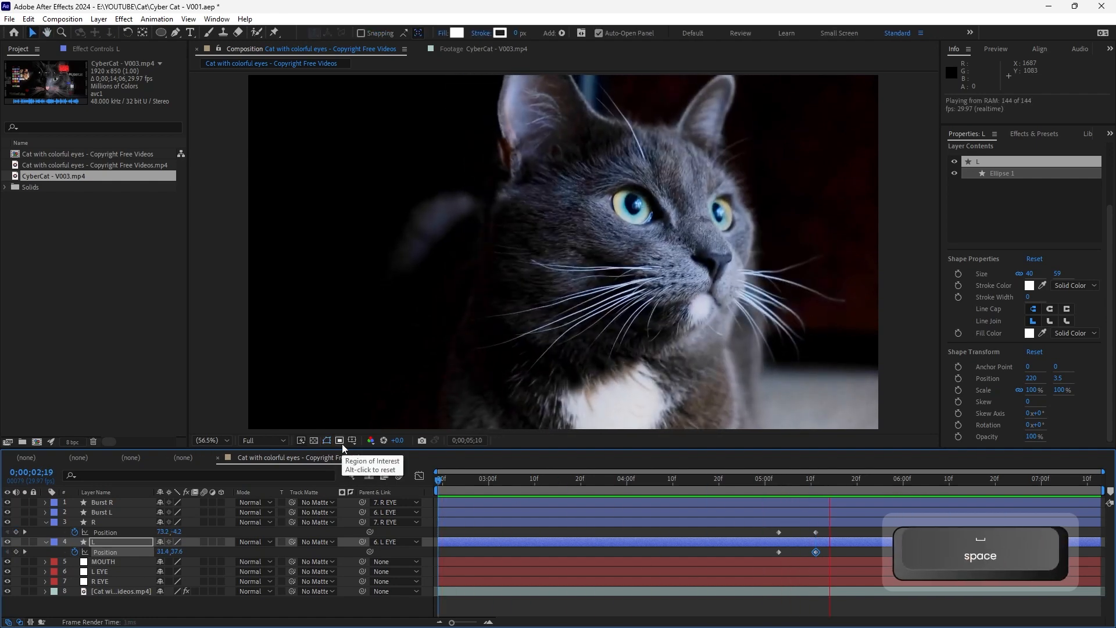
pyautogui.click(1046, 480)
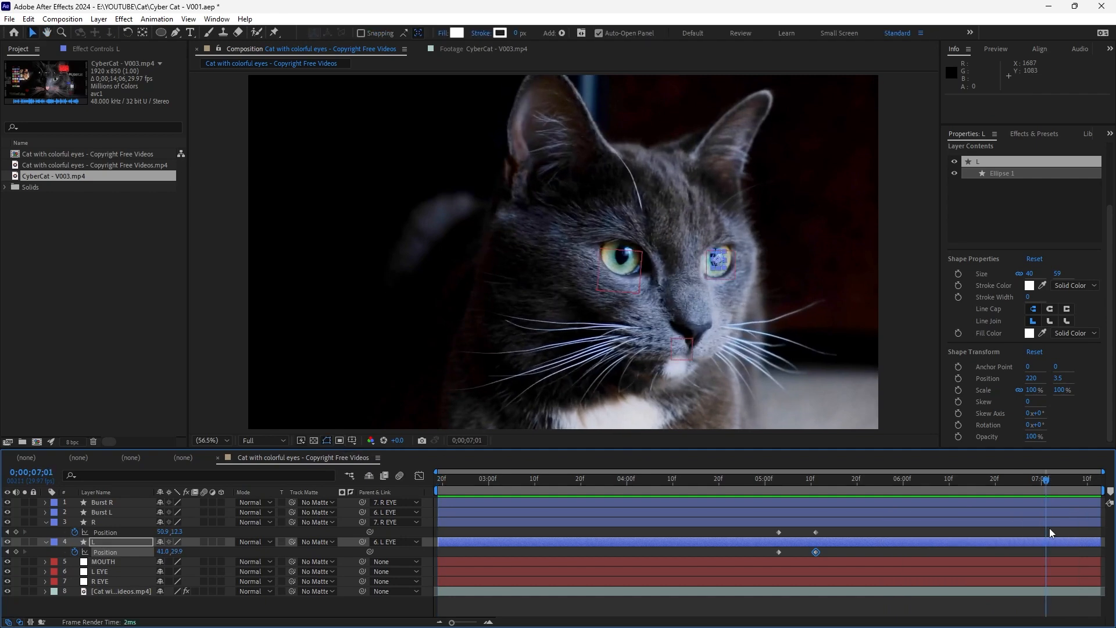
# Keyframe the Scale of layer L at 0;00;05;03 and narrow its width to about 85% at 0;00;05;11
pyautogui.moveTo(773, 480)
pyautogui.mouseDown()
pyautogui.moveTo(842, 483)
pyautogui.moveTo(779, 499)
pyautogui.mouseUp()
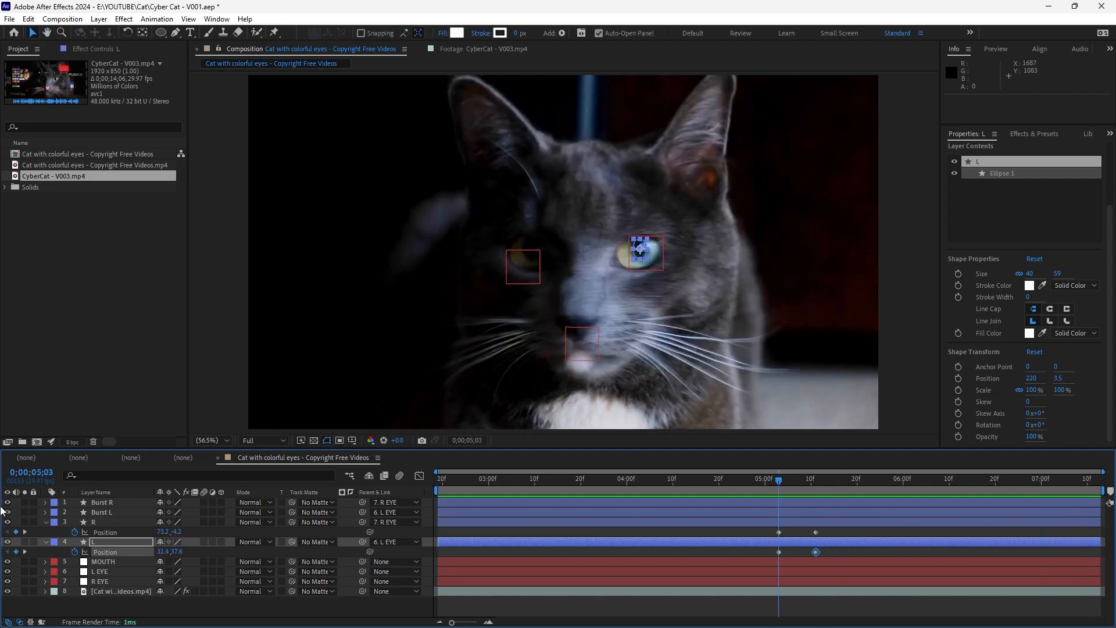
pyautogui.press('s')
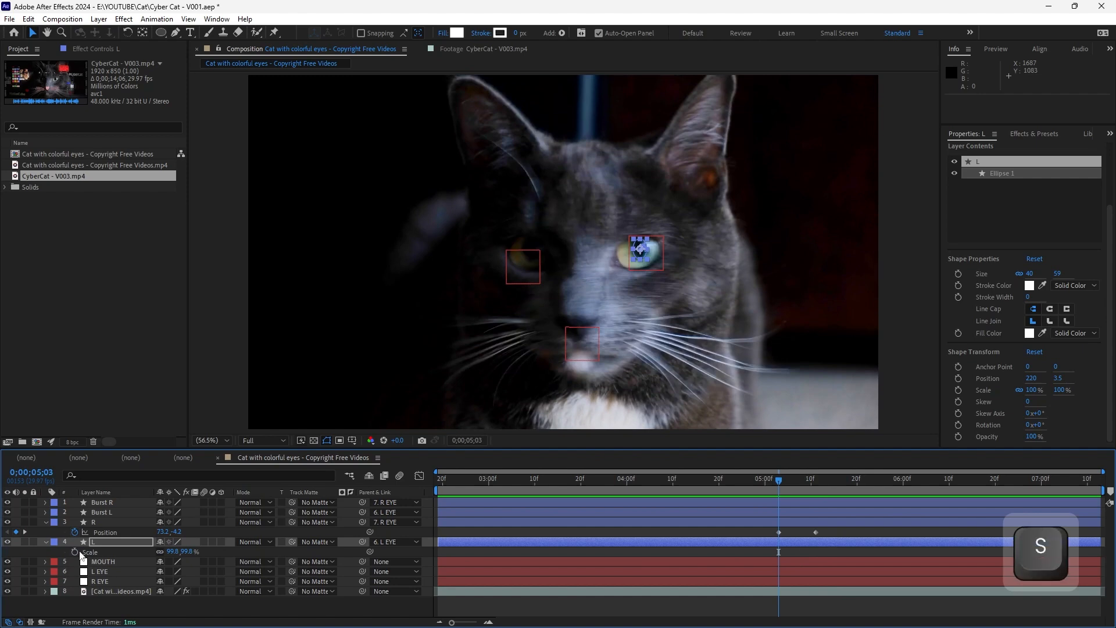
pyautogui.click(814, 487)
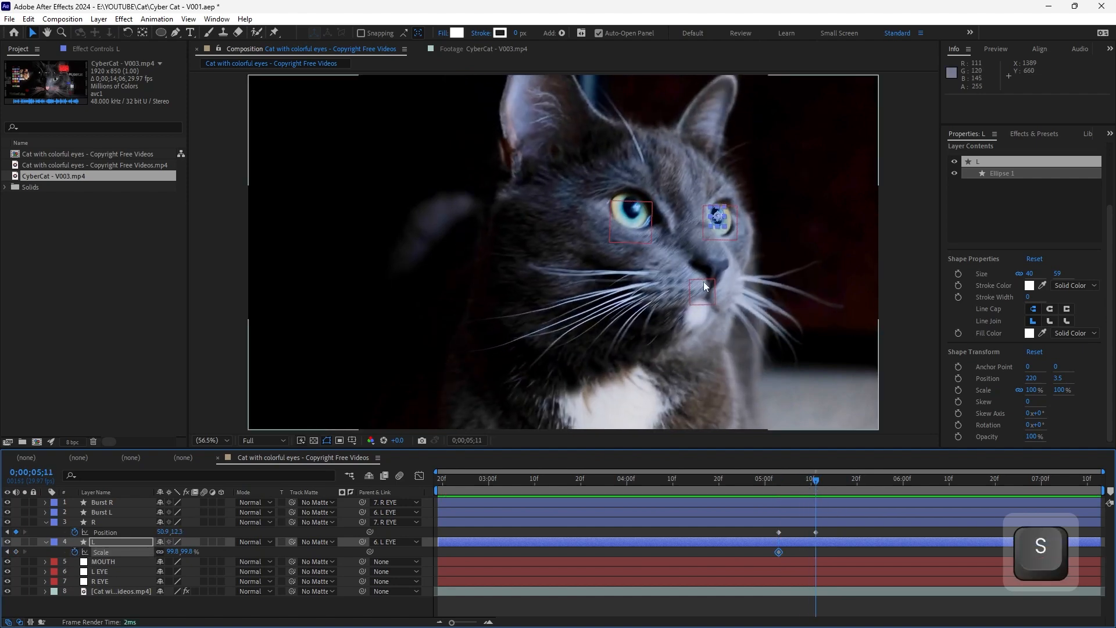
pyautogui.scroll(2, 746, 212)
pyautogui.moveTo(848, 190); pyautogui.dragTo(847, 194)
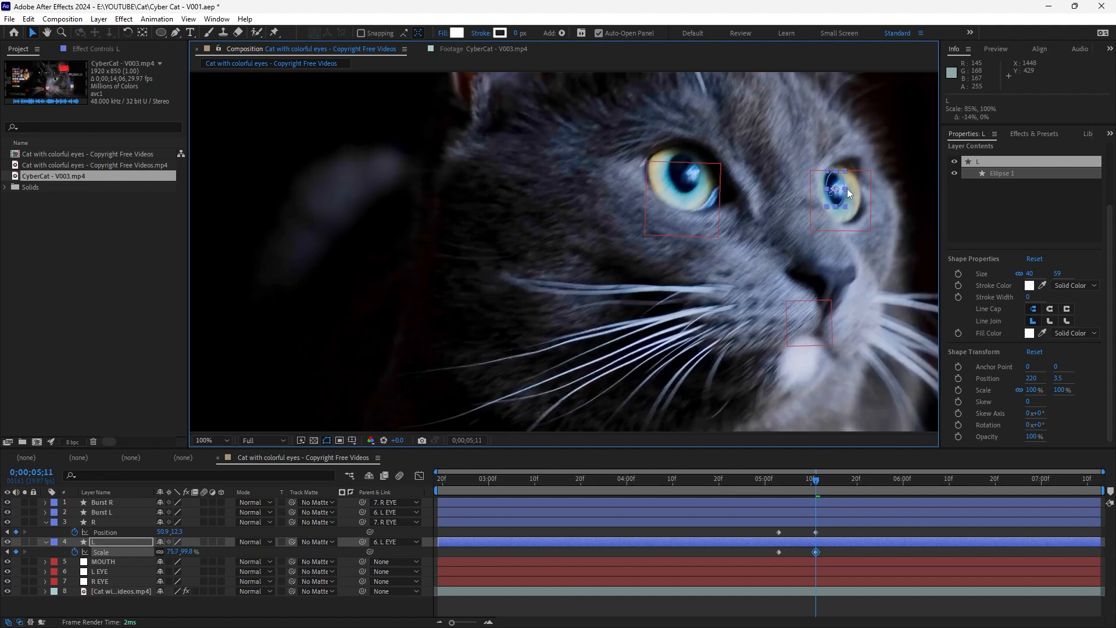
# Preview the pupil shapes from 0;00;03;27 and inspect the flicker around 0;00;05;05
pyautogui.moveTo(772, 487); pyautogui.dragTo(612, 484)
pyautogui.press('space')
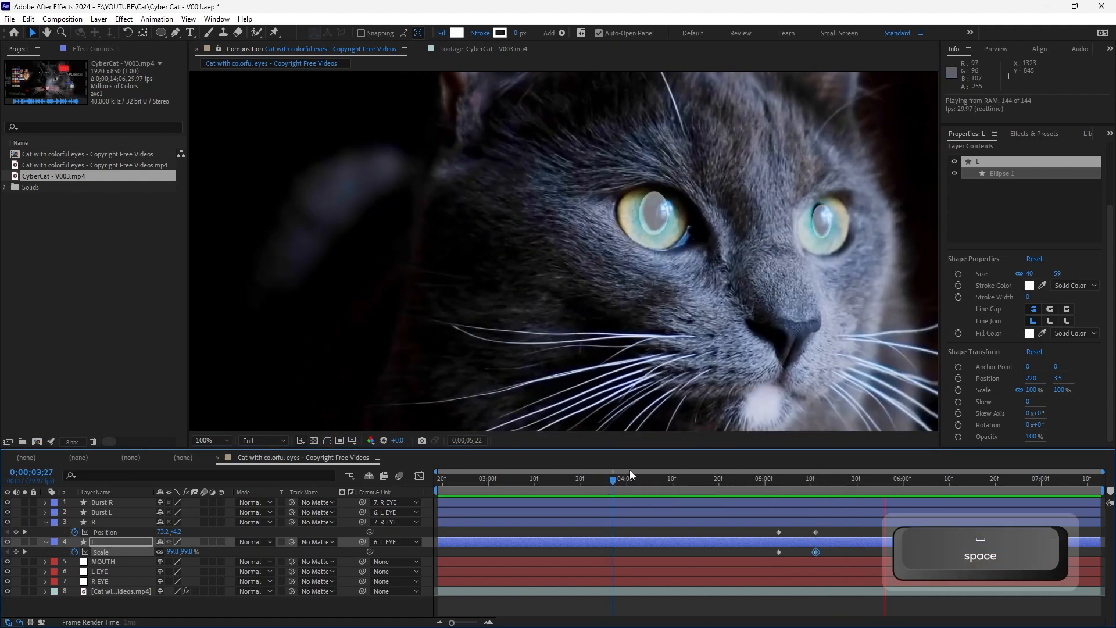
pyautogui.press('space')
pyautogui.moveTo(741, 486); pyautogui.dragTo(777, 540)
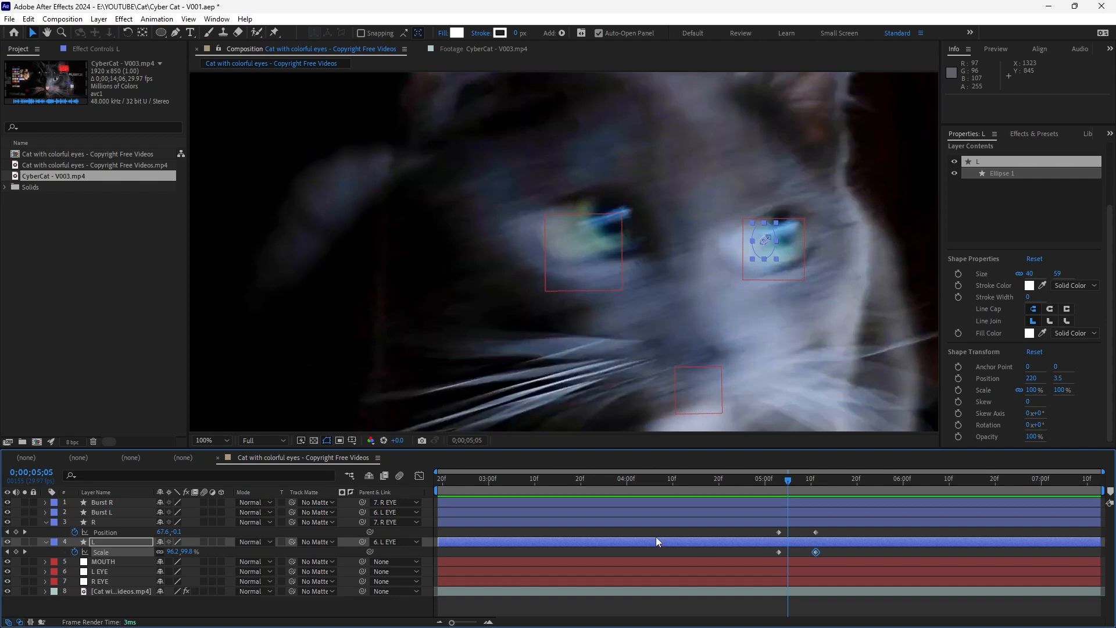
# Convert all Opacity keyframes of layers R and L to hold keyframes
pyautogui.keyDown('shift'); pyautogui.click(680, 523); pyautogui.keyUp('shift')
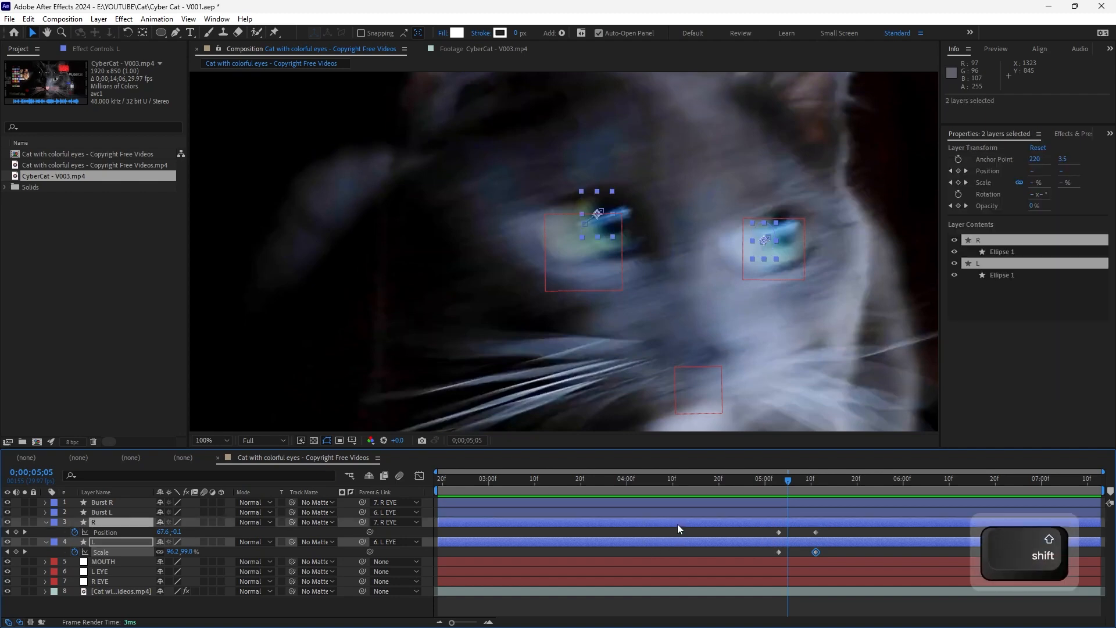
pyautogui.press('t')
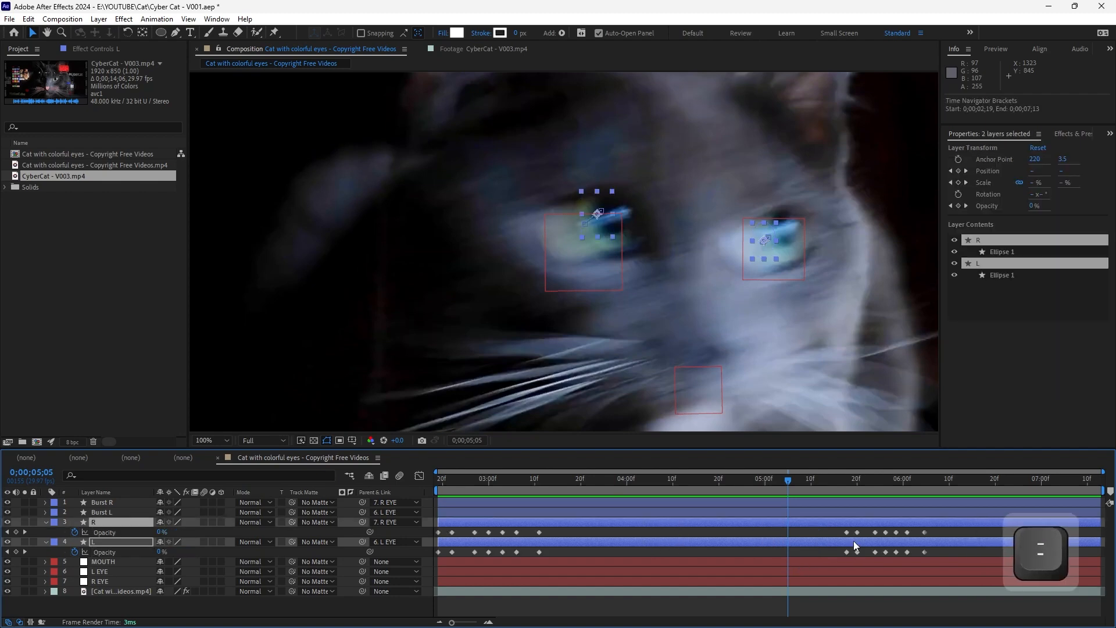
pyautogui.moveTo(954, 532); pyautogui.dragTo(503, 529)
pyautogui.moveTo(429, 531); pyautogui.dragTo(921, 549)
pyautogui.click(429, 530)
pyautogui.rightClick(923, 550)
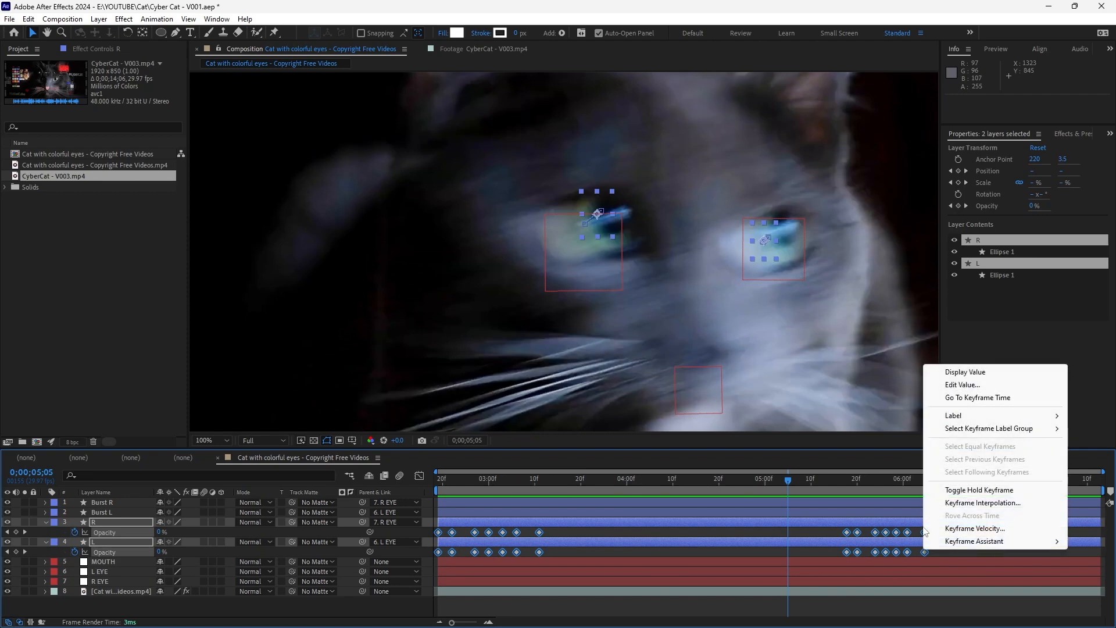
pyautogui.click(977, 490)
pyautogui.click(766, 535)
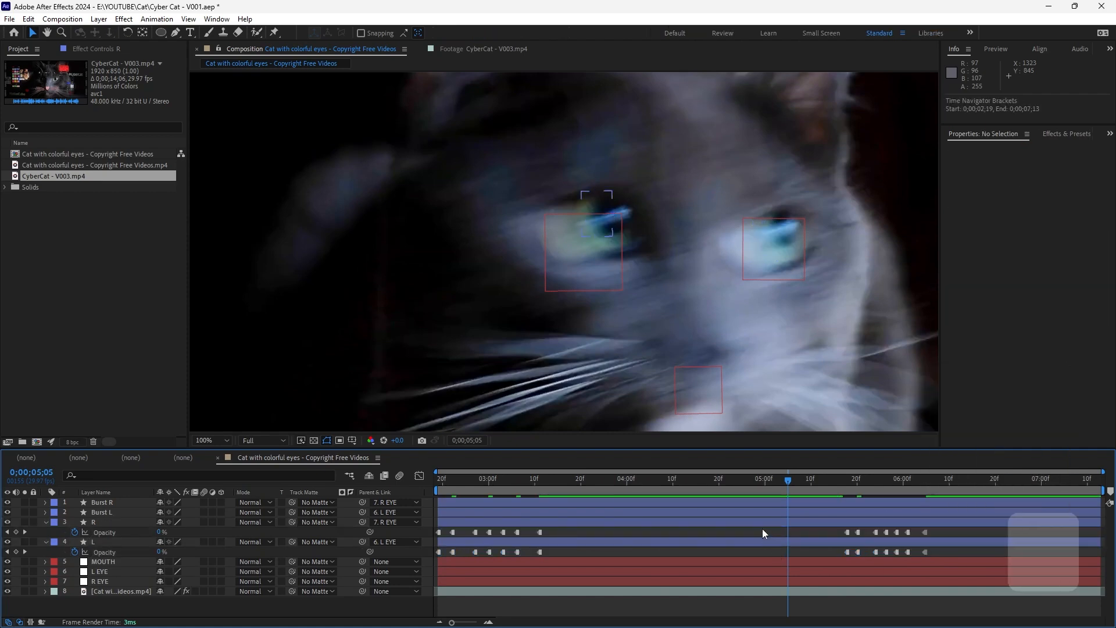
# Preview the full flicker with the whole frame in view, return to 0;00;02;19 and collapse the layer properties
pyautogui.press('-')
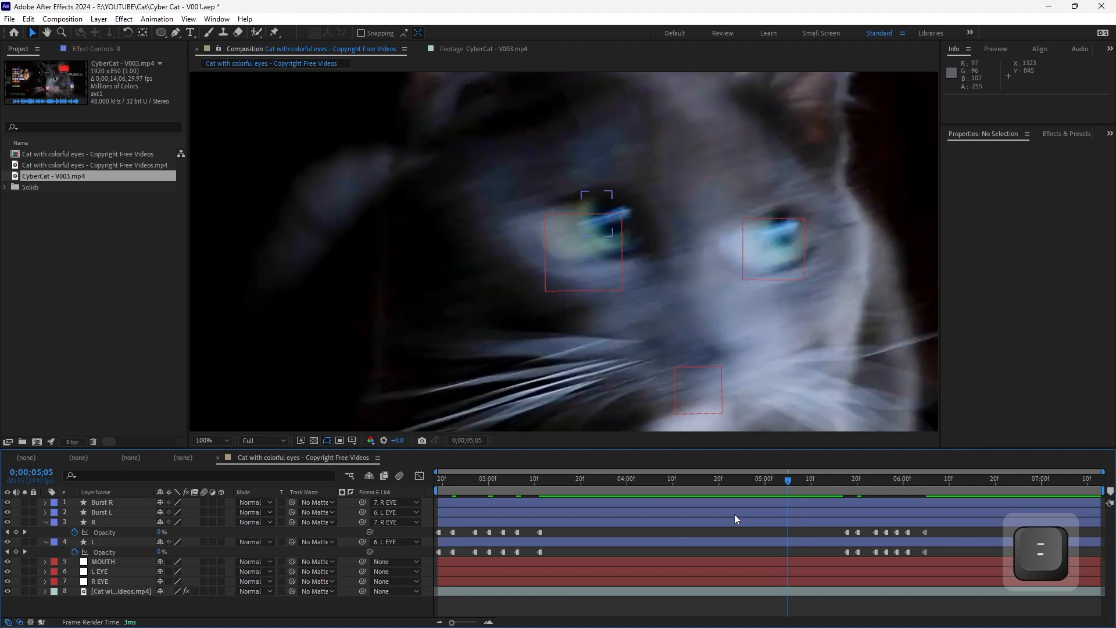
pyautogui.press('KP_0')
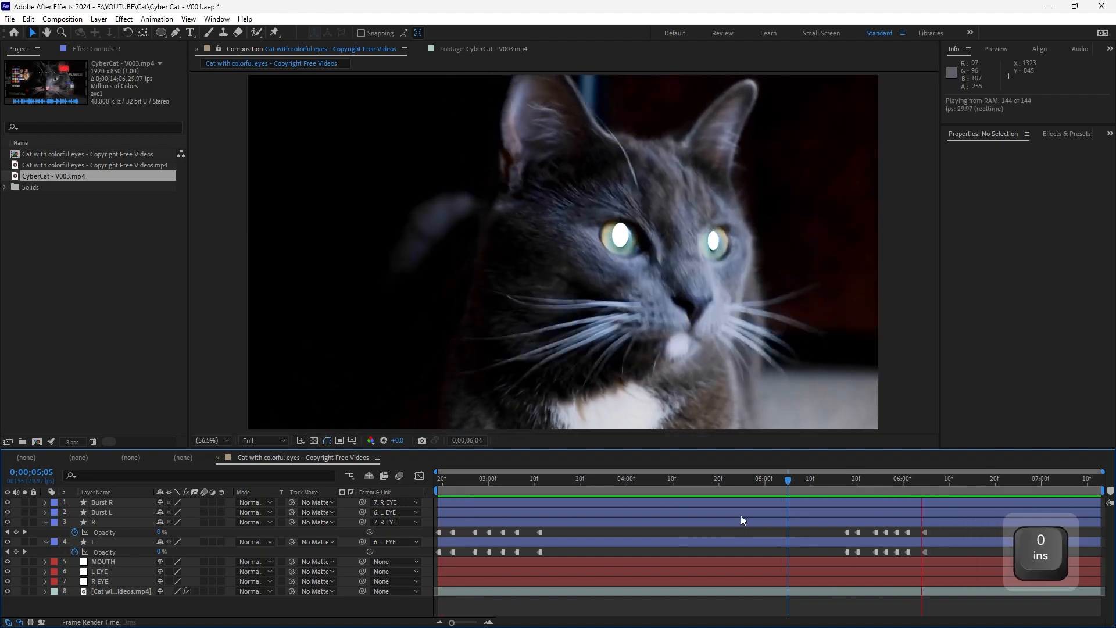
pyautogui.press('space')
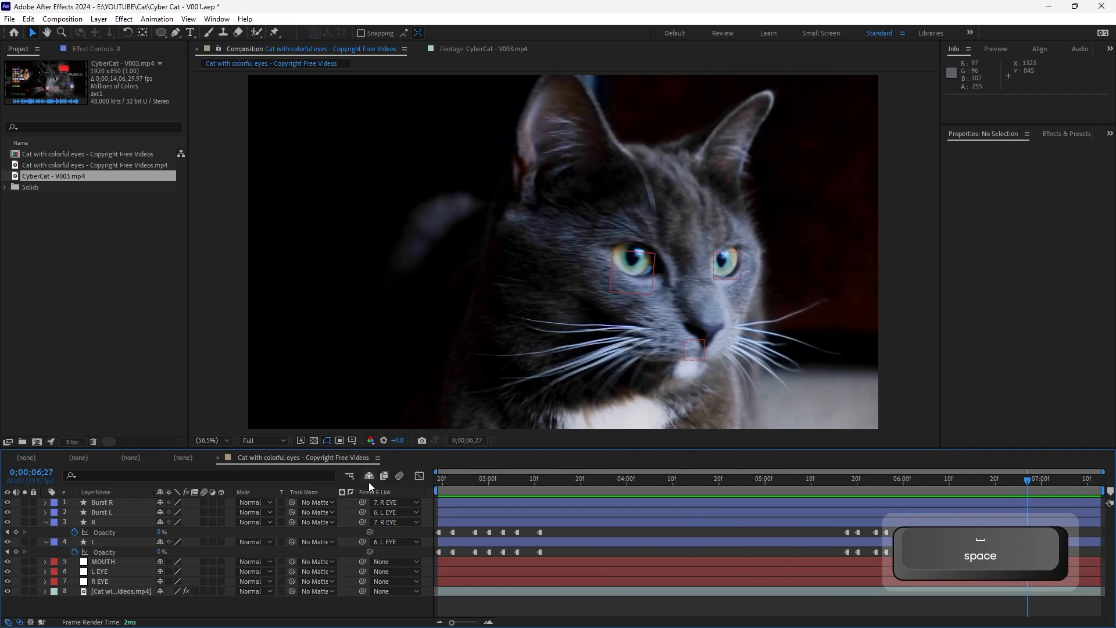
pyautogui.moveTo(446, 491); pyautogui.dragTo(438, 491)
pyautogui.press('a')
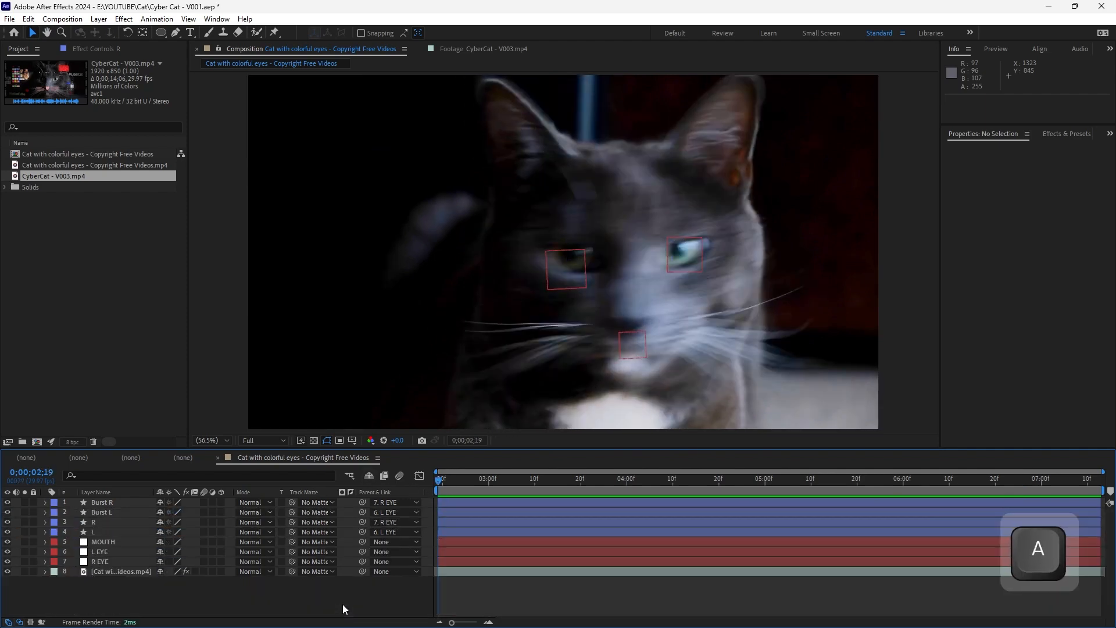
# Save an incremented version of the project, review the CyberCat - V003.mp4 reference up to 0;00;03;25, and return the composition to 0;00;02;28
pyautogui.hotkey('ctrl', 'shift', 'alt', 's')
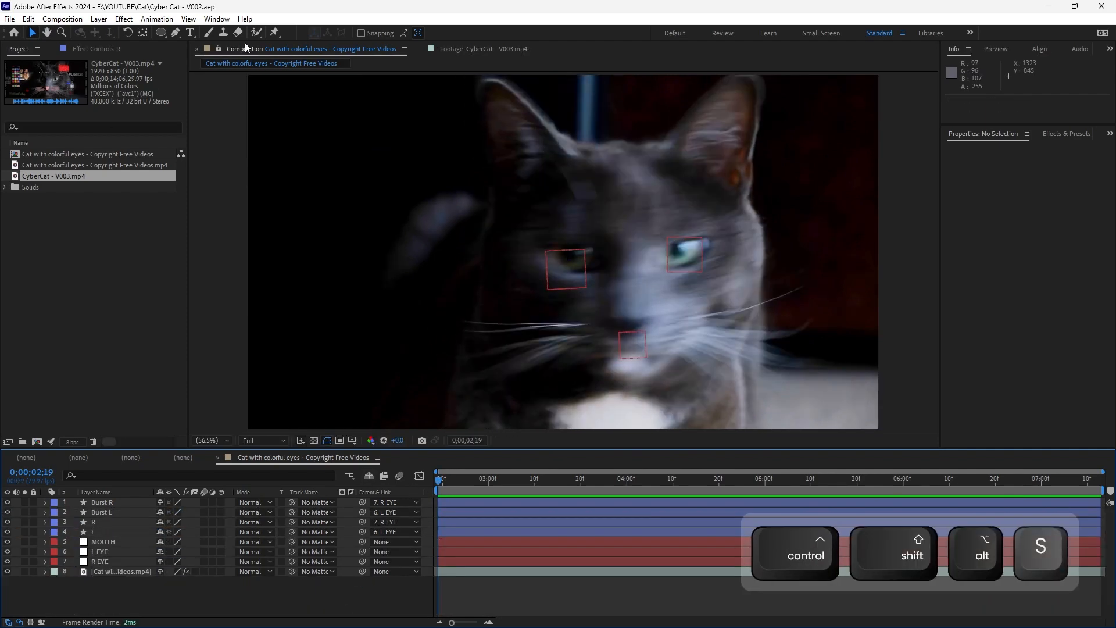
pyautogui.click(484, 50)
pyautogui.moveTo(196, 416); pyautogui.dragTo(302, 416)
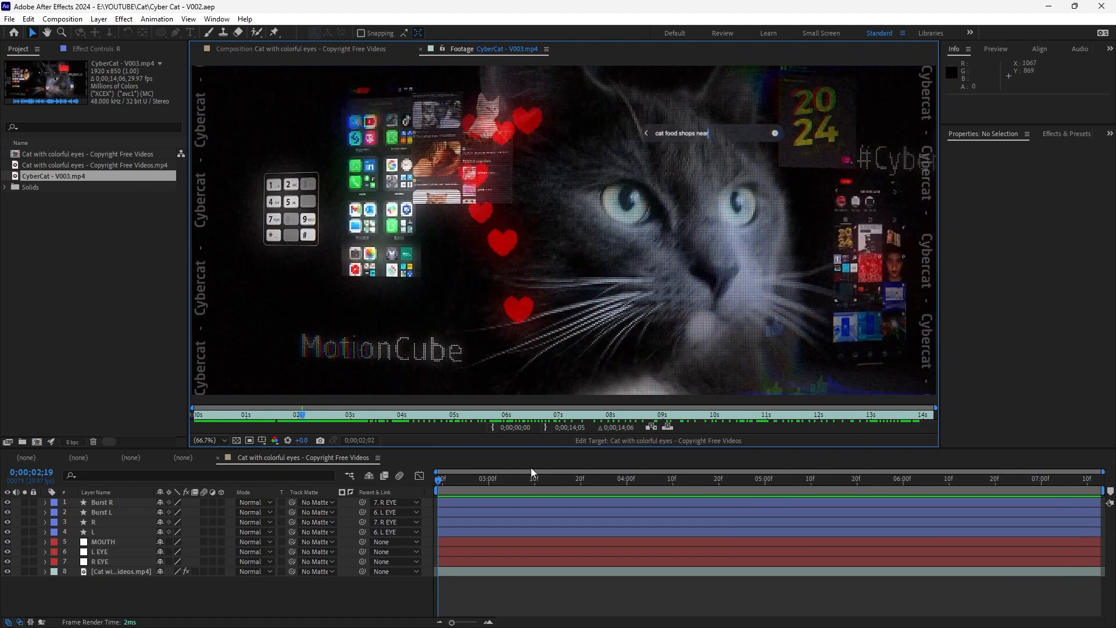
pyautogui.moveTo(472, 419); pyautogui.dragTo(394, 414)
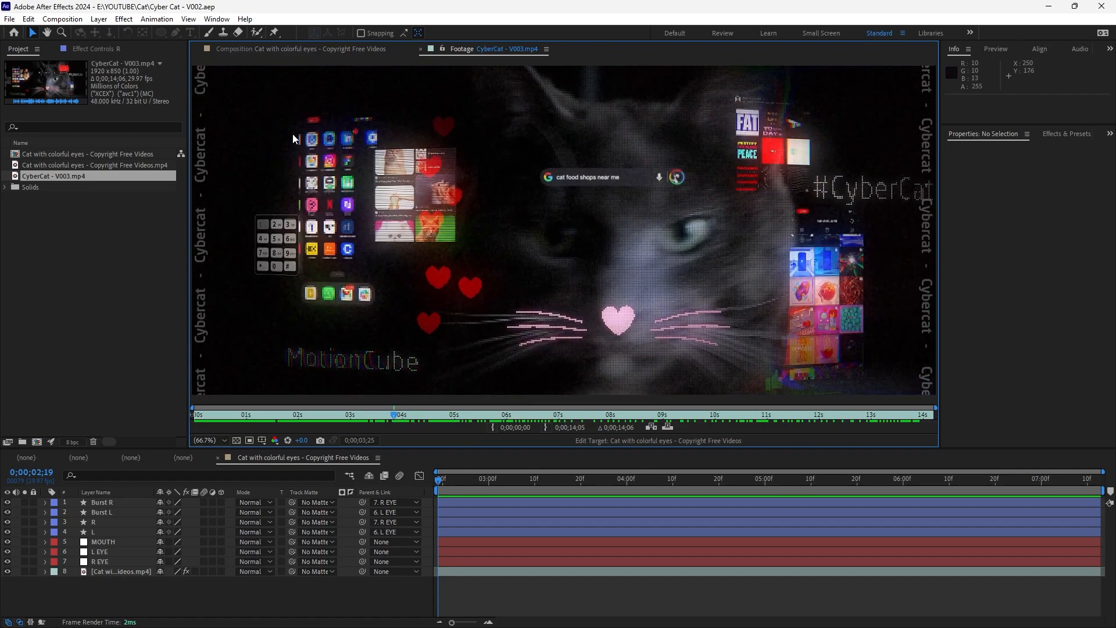
pyautogui.click(313, 50)
pyautogui.moveTo(463, 483)
pyautogui.mouseDown()
pyautogui.moveTo(441, 481)
pyautogui.moveTo(480, 485)
pyautogui.mouseUp()
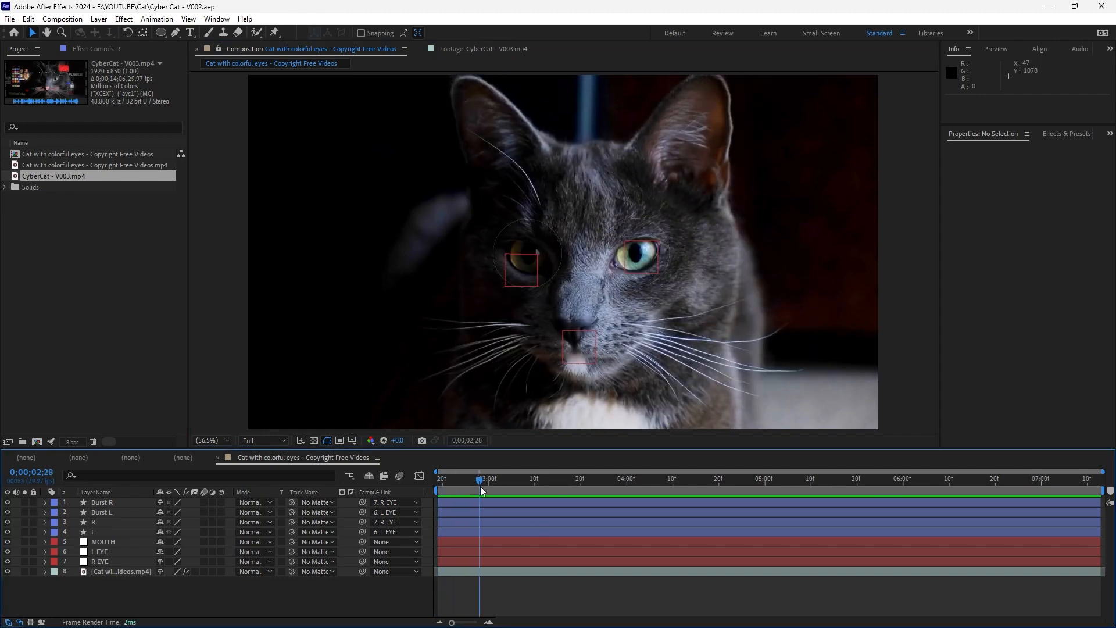
# Import the cat nose, telephone keypad, emoji and red heart images from the ASSETS > IMAGES folder
pyautogui.doubleClick(81, 255)
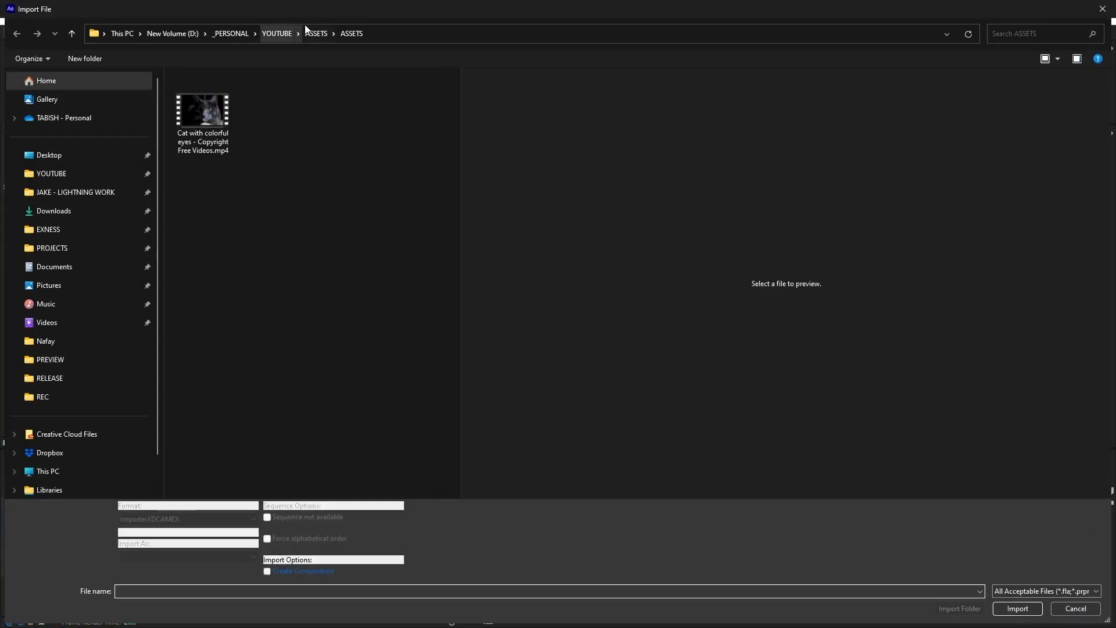
pyautogui.click(308, 32)
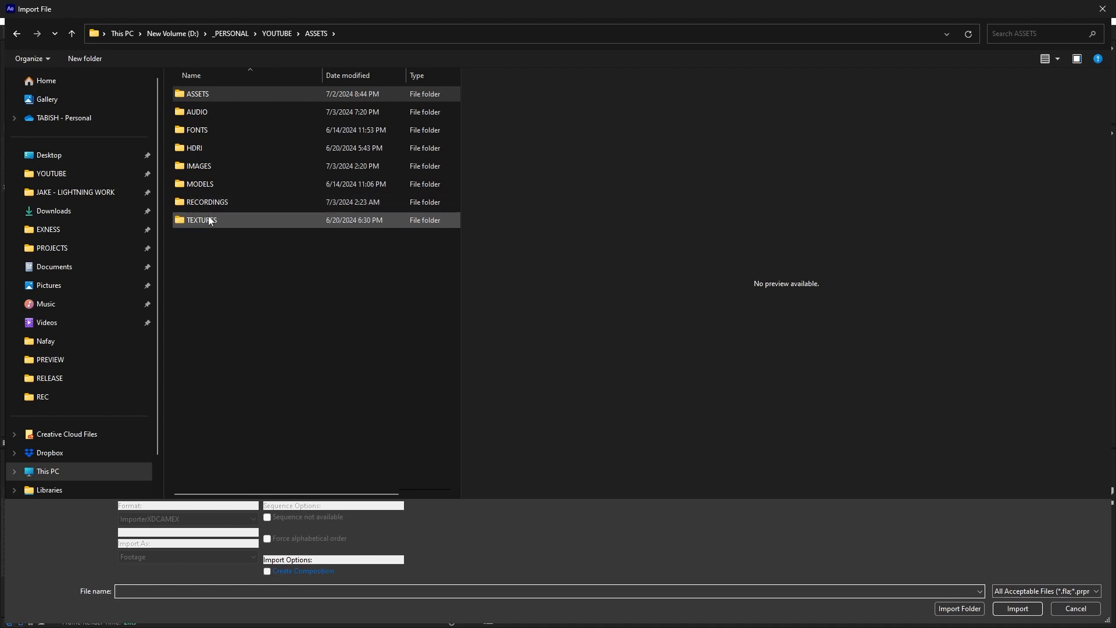
pyautogui.click(206, 162)
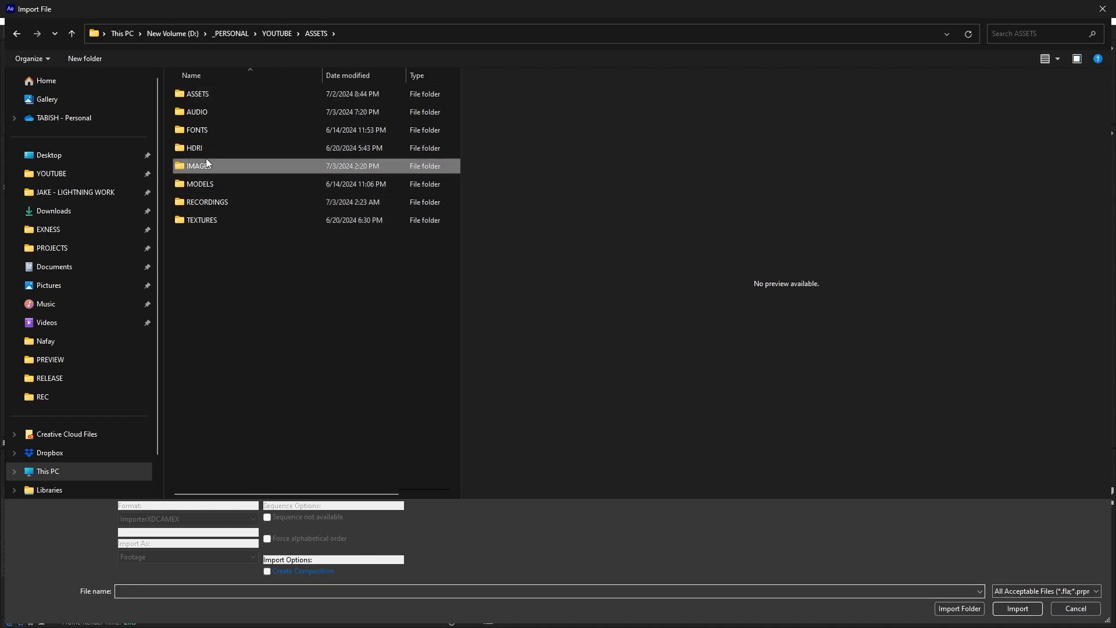
pyautogui.doubleClick(206, 162)
pyautogui.click(407, 215)
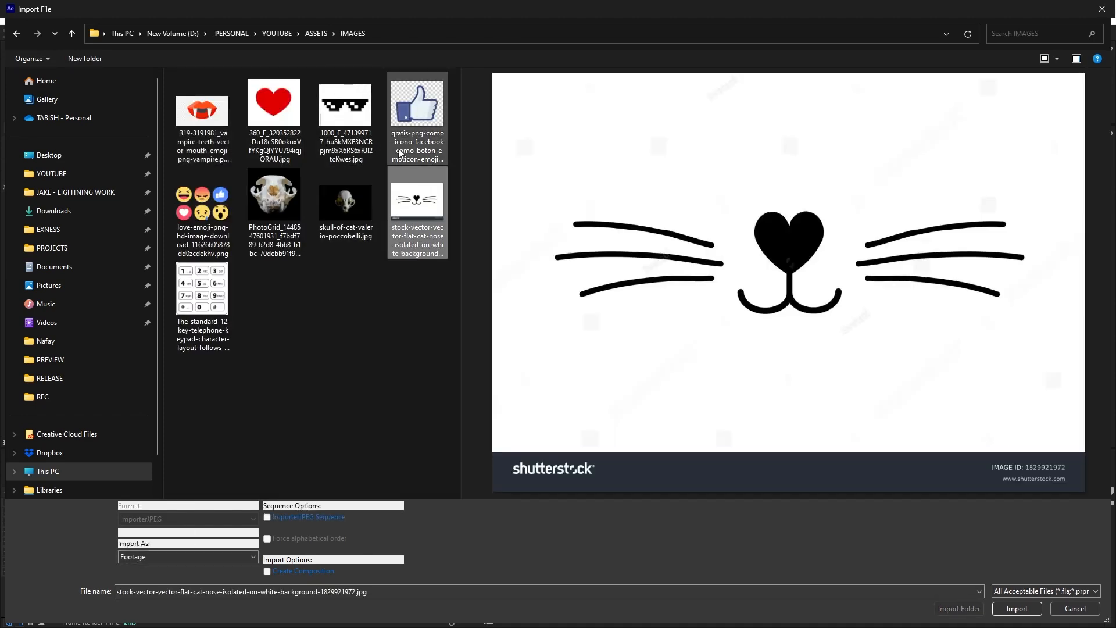
pyautogui.keyDown('ctrl'); pyautogui.click(202, 293); pyautogui.keyUp('ctrl')
pyautogui.keyDown('ctrl'); pyautogui.click(210, 218); pyautogui.keyUp('ctrl')
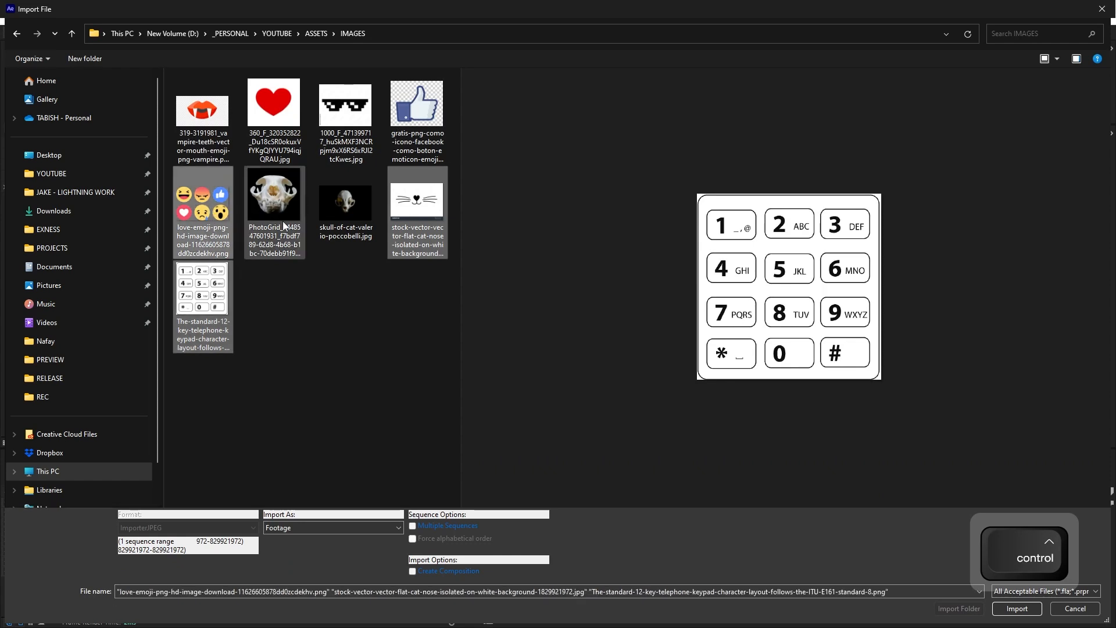
pyautogui.keyDown('ctrl'); pyautogui.click(261, 142); pyautogui.keyUp('ctrl')
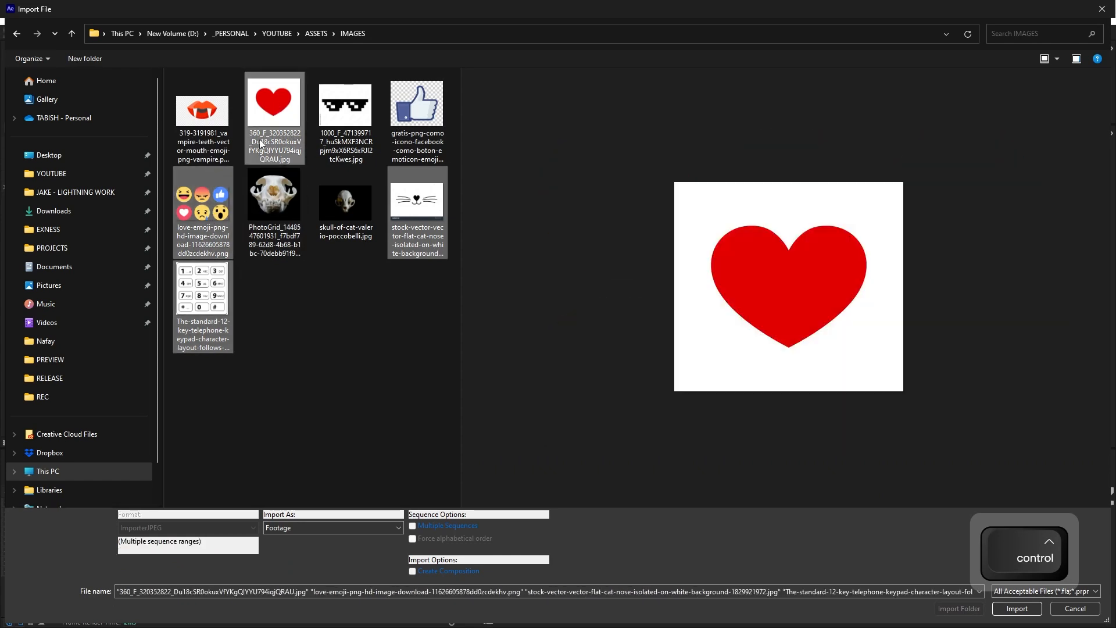
pyautogui.click(1017, 608)
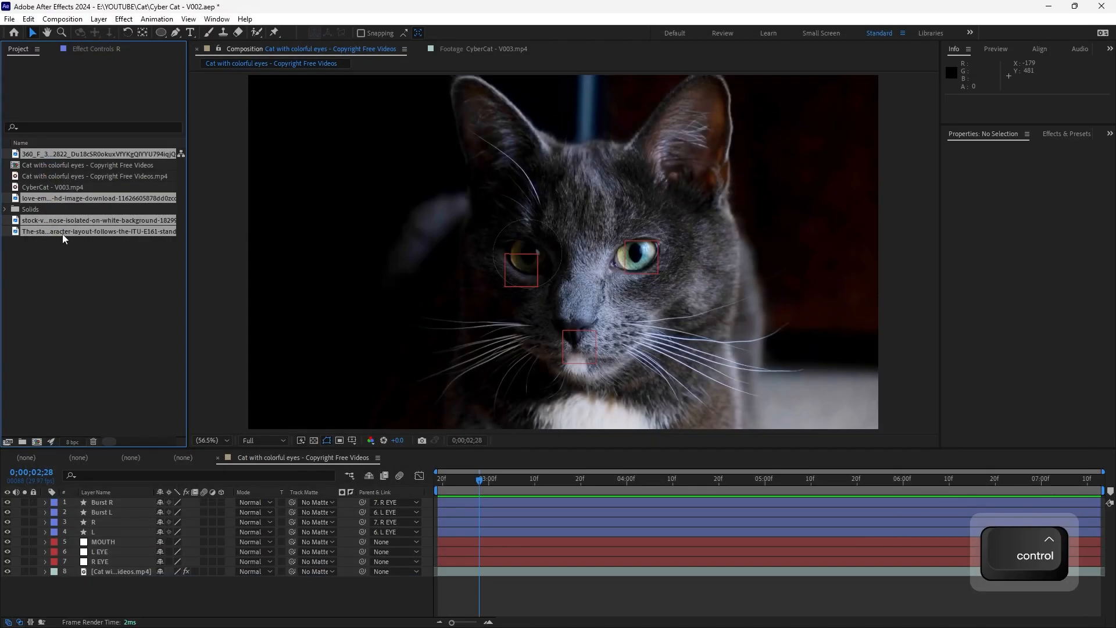
# Group the four imported images in a new project folder named Images
pyautogui.moveTo(62, 234); pyautogui.dragTo(23, 444)
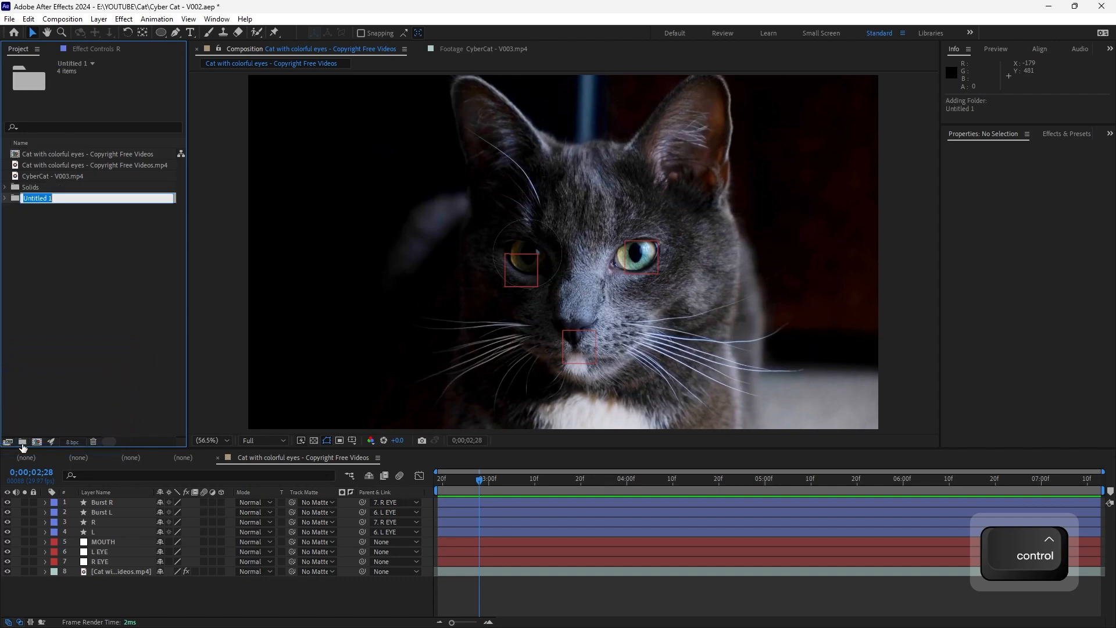
pyautogui.write('Images')
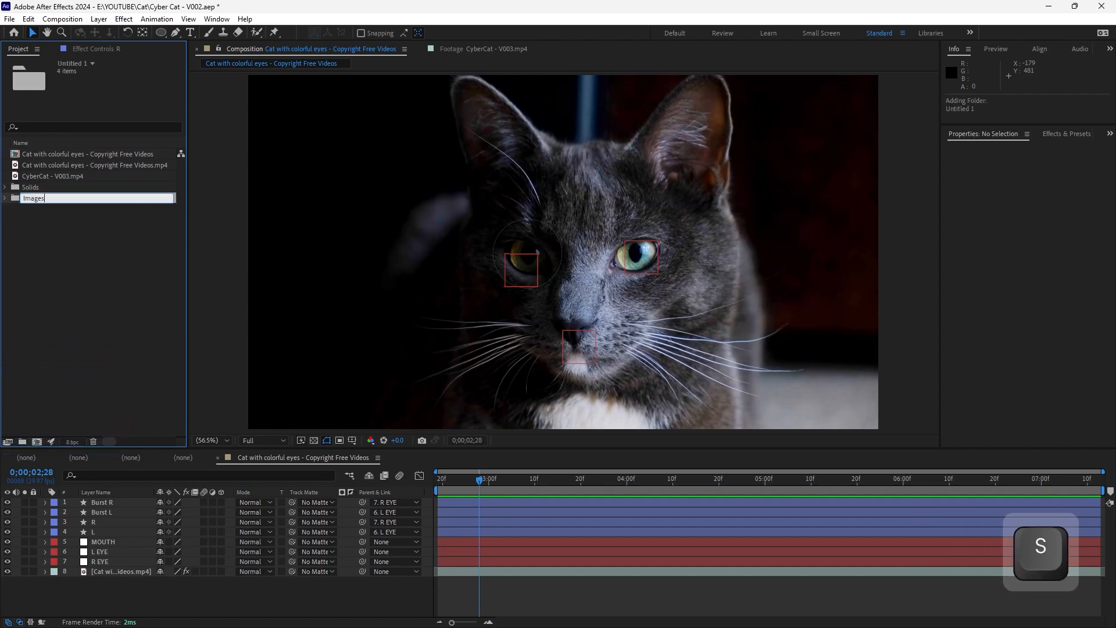
pyautogui.press('Return')
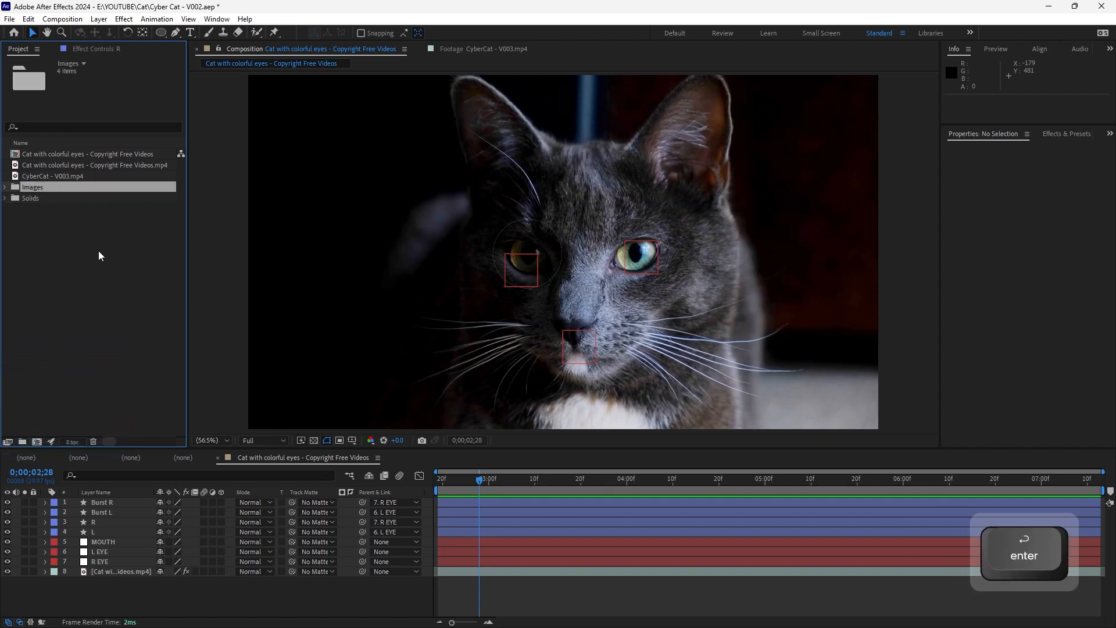
# Create a project folder named Footages, move both MP4 files into it and save the project
pyautogui.rightClick(88, 245)
pyautogui.click(128, 266)
pyautogui.write('F')
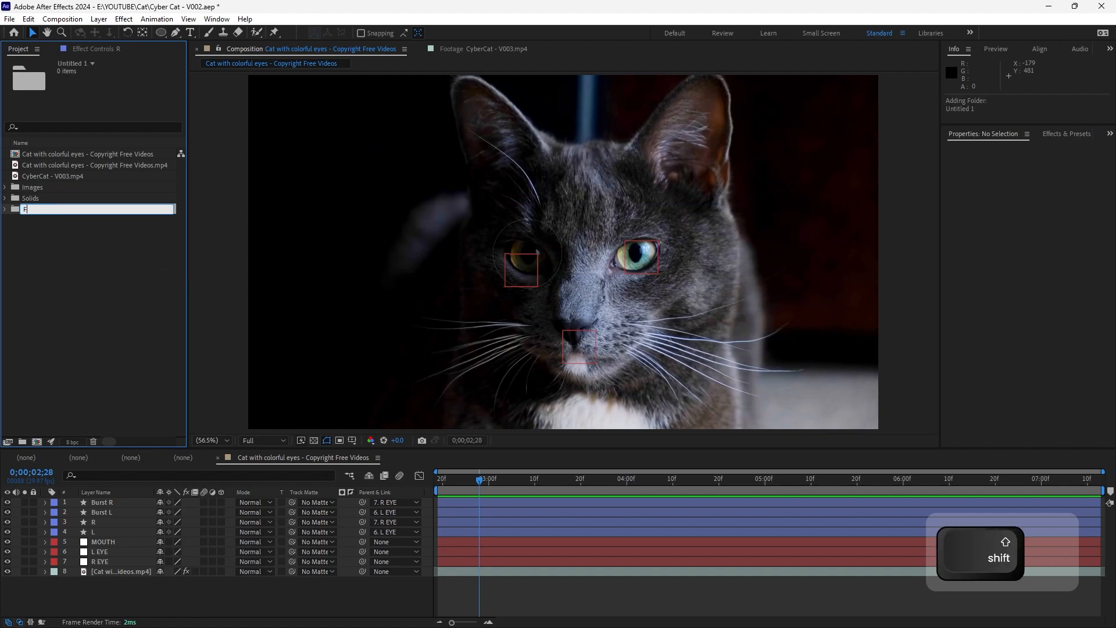
pyautogui.write('ootages')
pyautogui.press('Return')
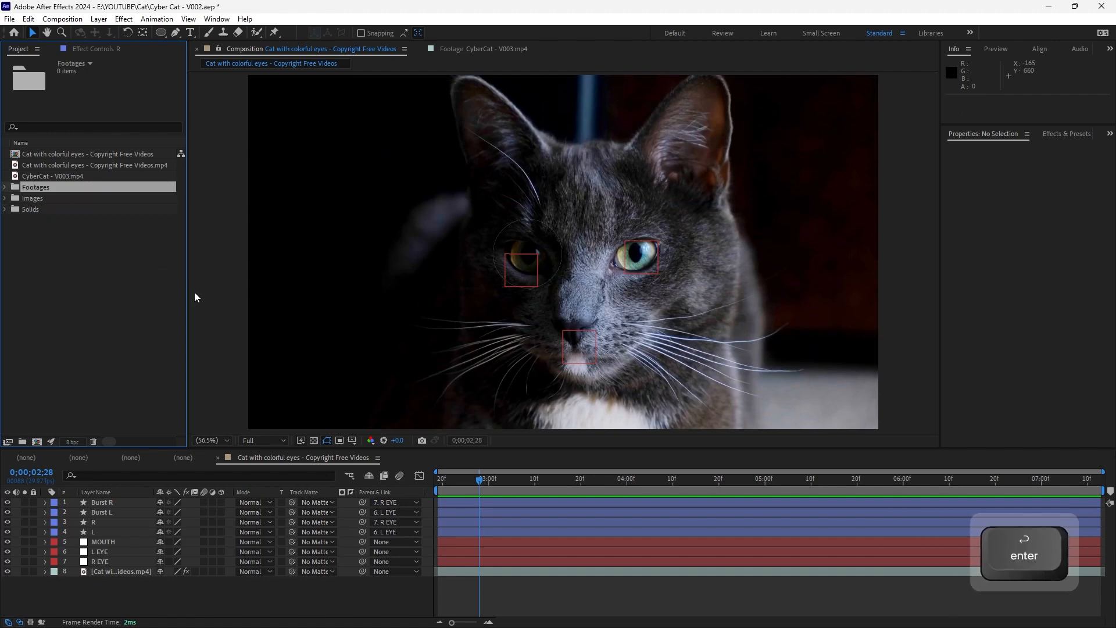
pyautogui.click(65, 176)
pyautogui.keyDown('shift'); pyautogui.click(59, 165); pyautogui.keyUp('shift')
pyautogui.moveTo(58, 165); pyautogui.dragTo(34, 187)
pyautogui.hotkey('ctrl', 's')
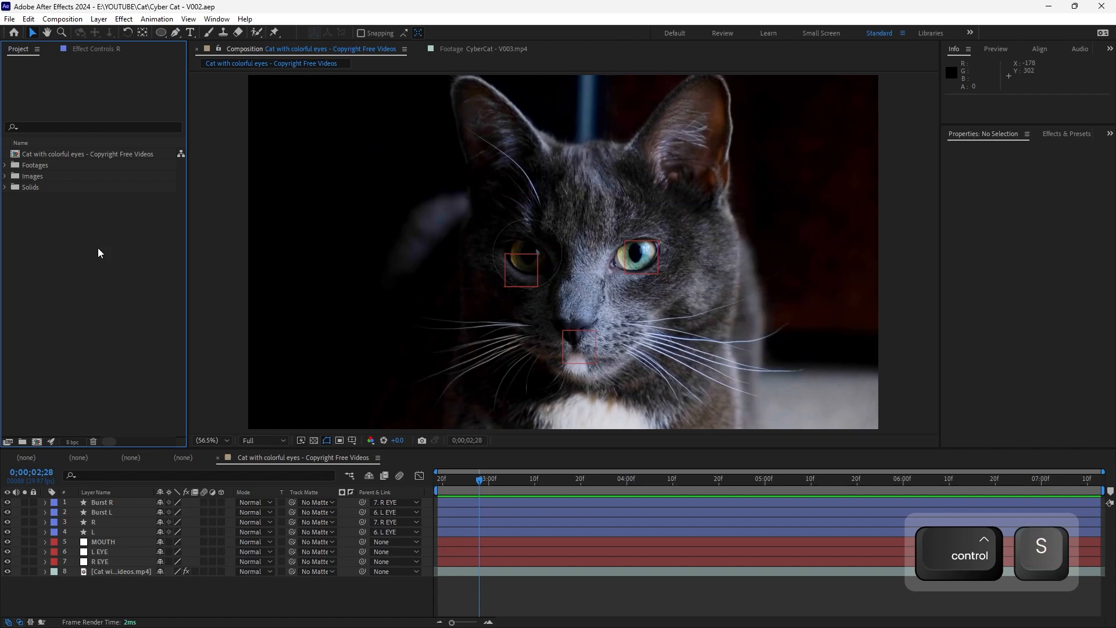
# Add the cat nose image from the Images folder to the composition and scale it down to about 59.9%
pyautogui.click(5, 176)
pyautogui.click(54, 219)
pyautogui.click(54, 208)
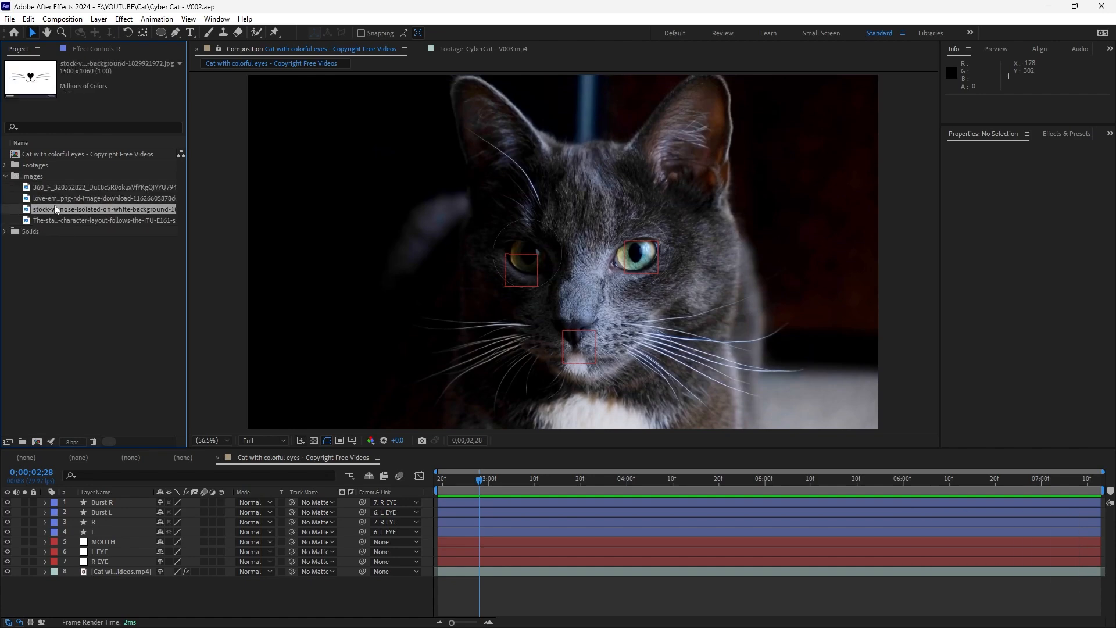
pyautogui.moveTo(56, 208); pyautogui.dragTo(573, 330)
pyautogui.moveTo(817, 330); pyautogui.dragTo(715, 329)
pyautogui.moveTo(658, 401); pyautogui.dragTo(411, 326)
# Draw a rectangular mask of about 1334 x 373 px around the nose and whiskers of the image layer
pyautogui.moveTo(161, 32); pyautogui.dragTo(192, 38)
pyautogui.moveTo(388, 183); pyautogui.dragTo(395, 190)
pyautogui.moveTo(560, 290)
pyautogui.mouseDown()
pyautogui.moveTo(655, 277)
pyautogui.moveTo(651, 254)
pyautogui.mouseUp()
pyautogui.click(35, 36)
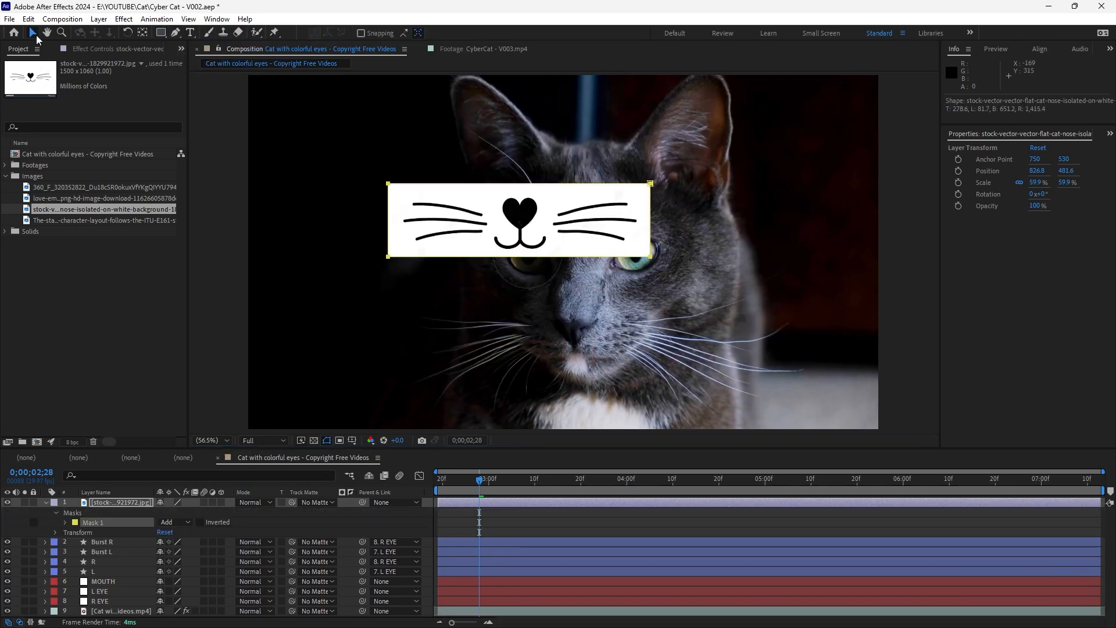
# Center the cat nose layer's anchor point on its visible area and position the layer over the cat's mouth at about 991.9, 791.4
pyautogui.click(460, 499)
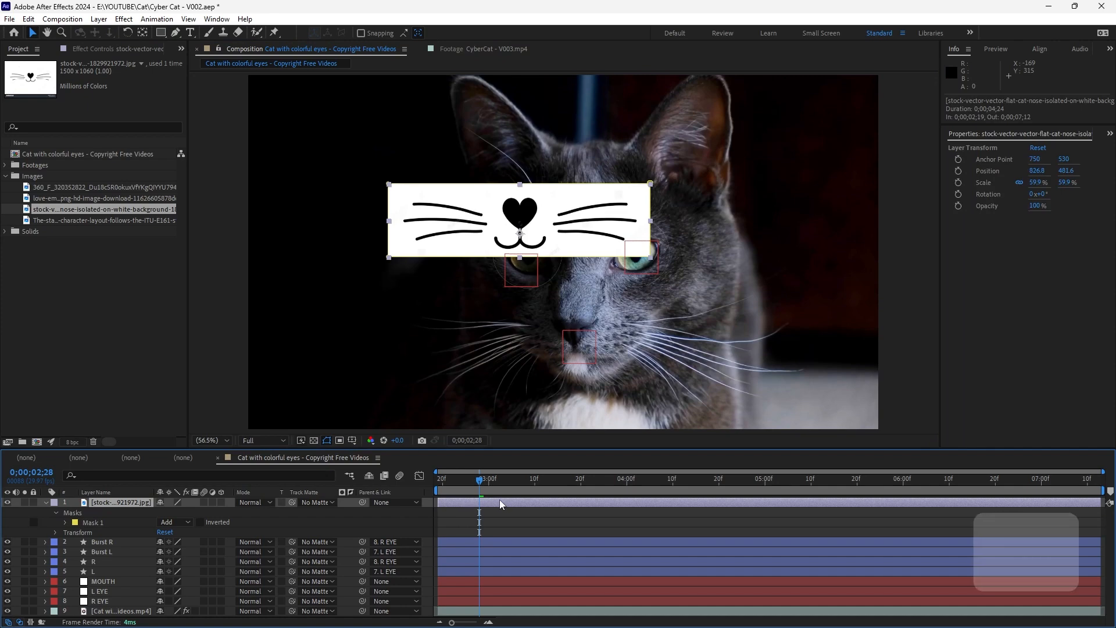
pyautogui.hotkey('ctrl', 'alt', 'Home')
pyautogui.hotkey('ctrl', 'alt', 'Home')
pyautogui.press('v')
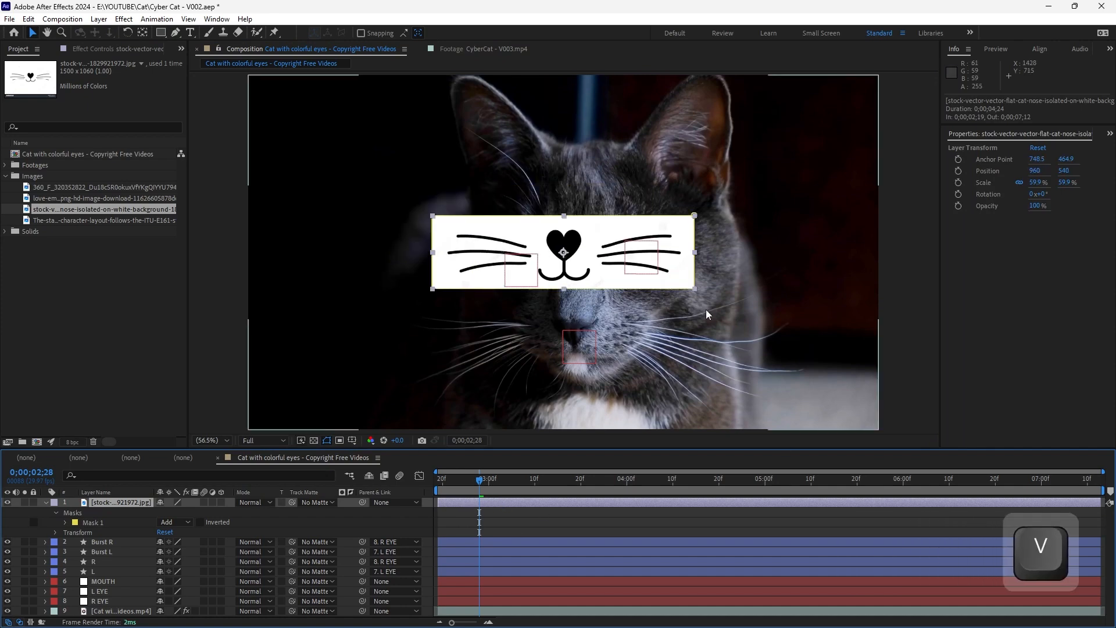
pyautogui.moveTo(595, 260); pyautogui.dragTo(604, 343)
pyautogui.scroll(3, 588, 351)
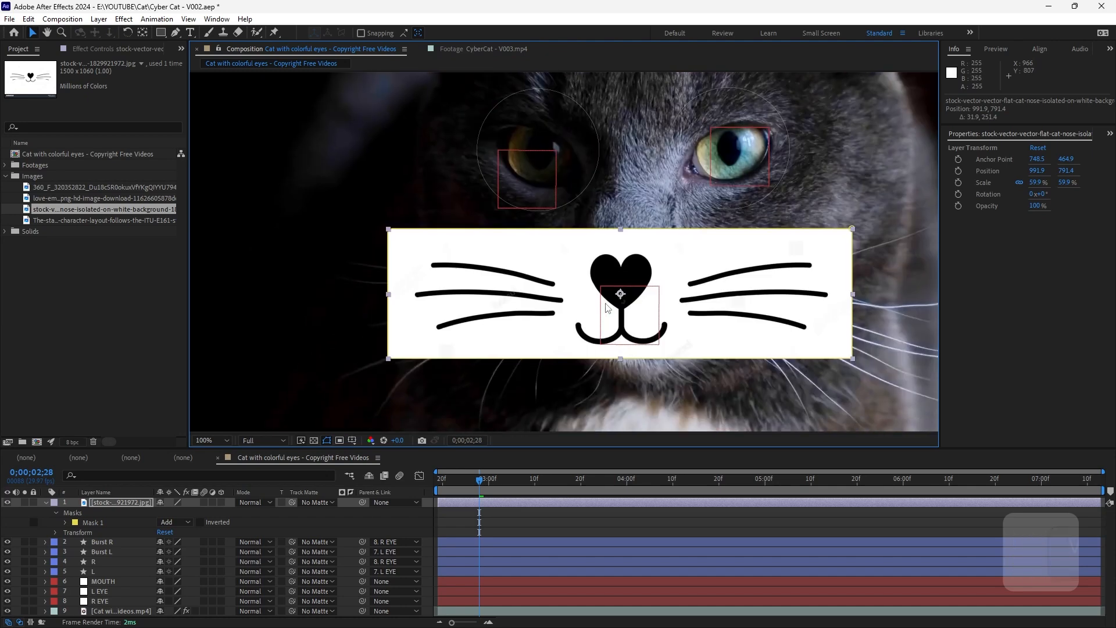
# Draw a second rectangular mask over the mouth curves below the heart nose and set its mode to Subtract
pyautogui.press('q')
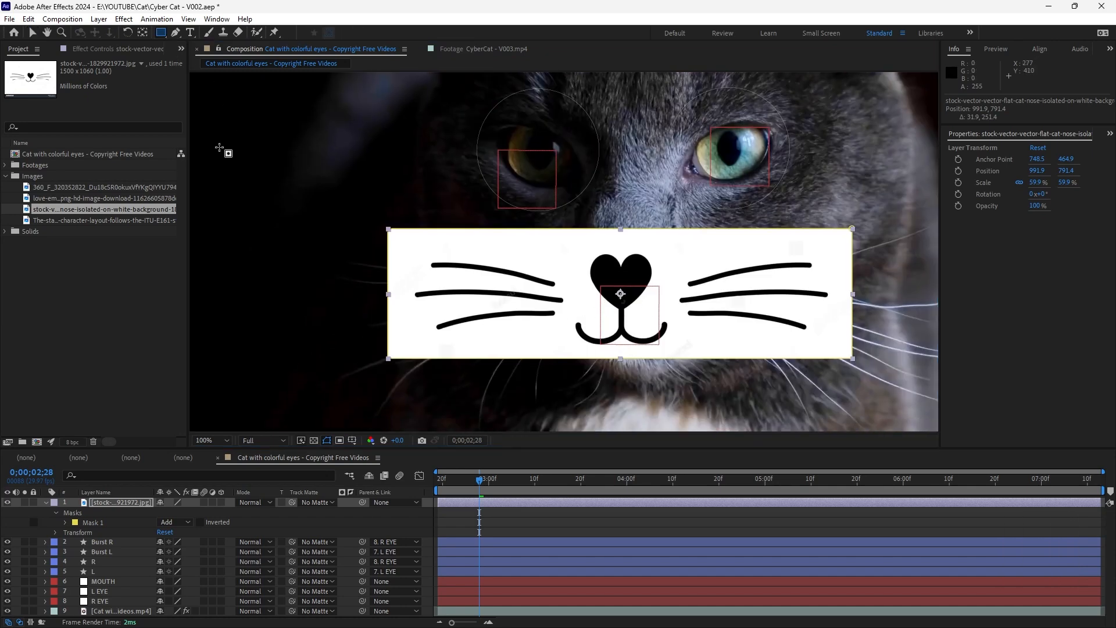
pyautogui.moveTo(573, 309); pyautogui.dragTo(675, 382)
pyautogui.press('space')
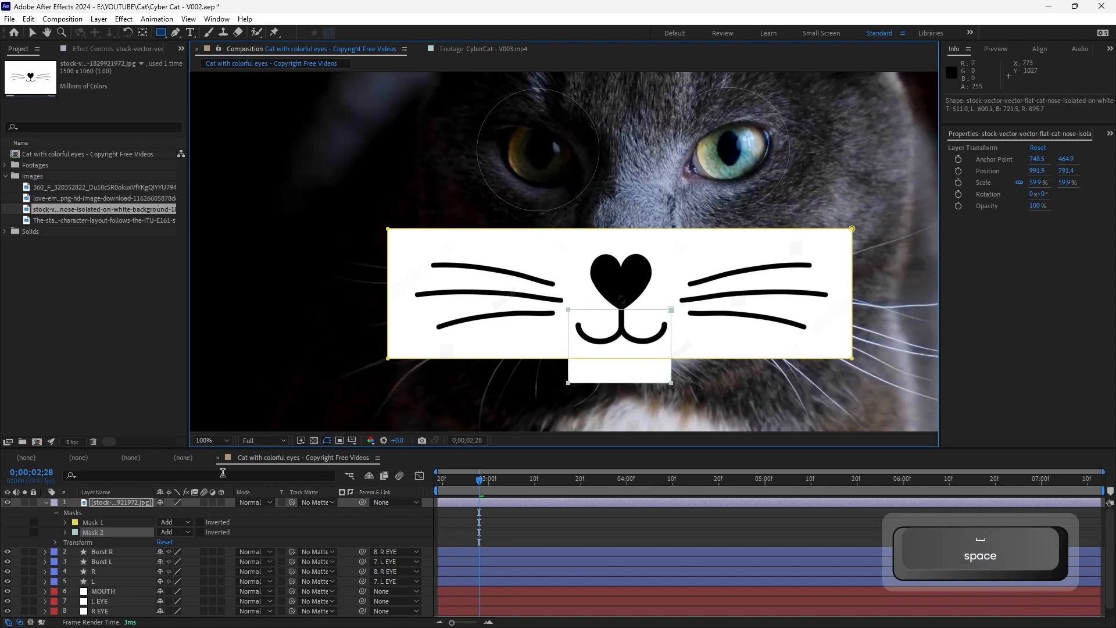
pyautogui.click(187, 532)
pyautogui.click(175, 470)
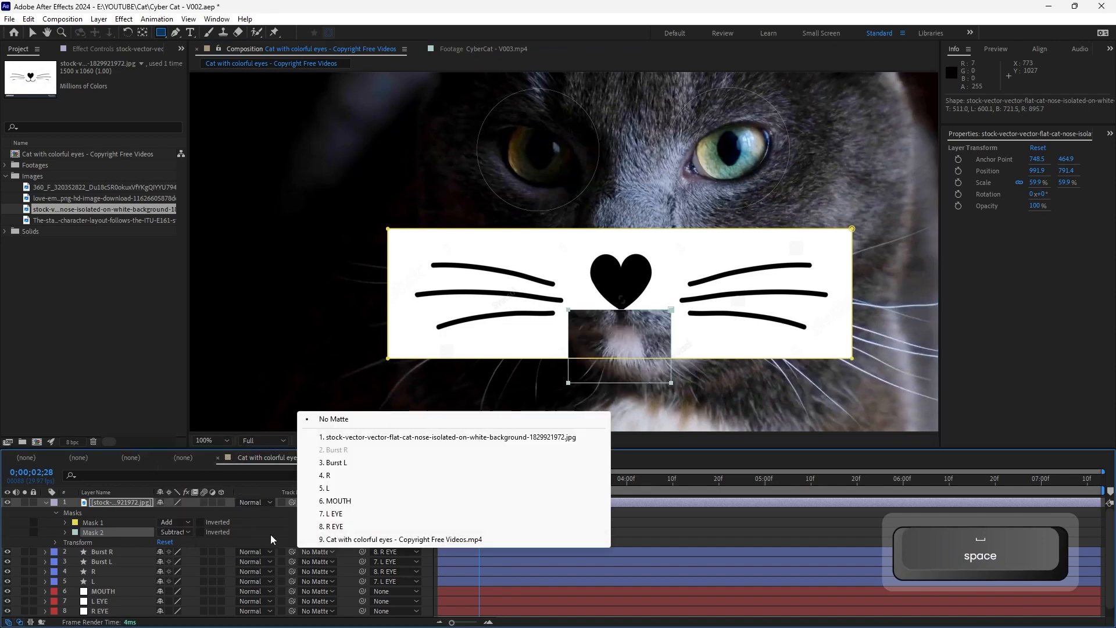
pyautogui.click(283, 526)
# Collapse the cat nose layer's properties and show the In, Out, Duration and Stretch columns in the timeline
pyautogui.press('a')
pyautogui.press('a')
pyautogui.click(125, 492)
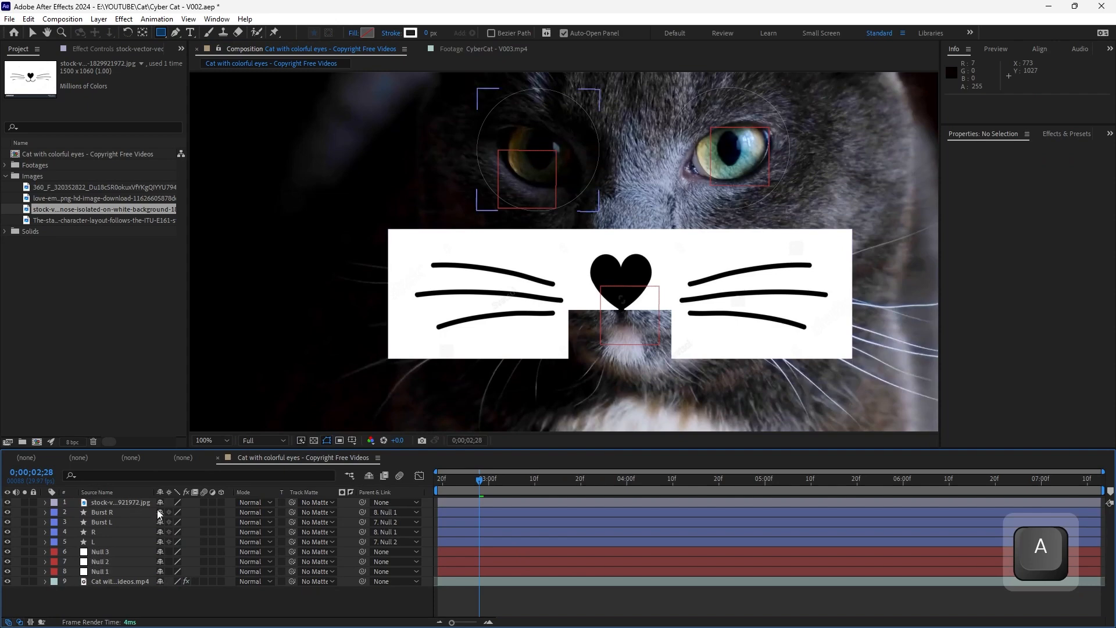
pyautogui.click(138, 503)
pyautogui.click(32, 622)
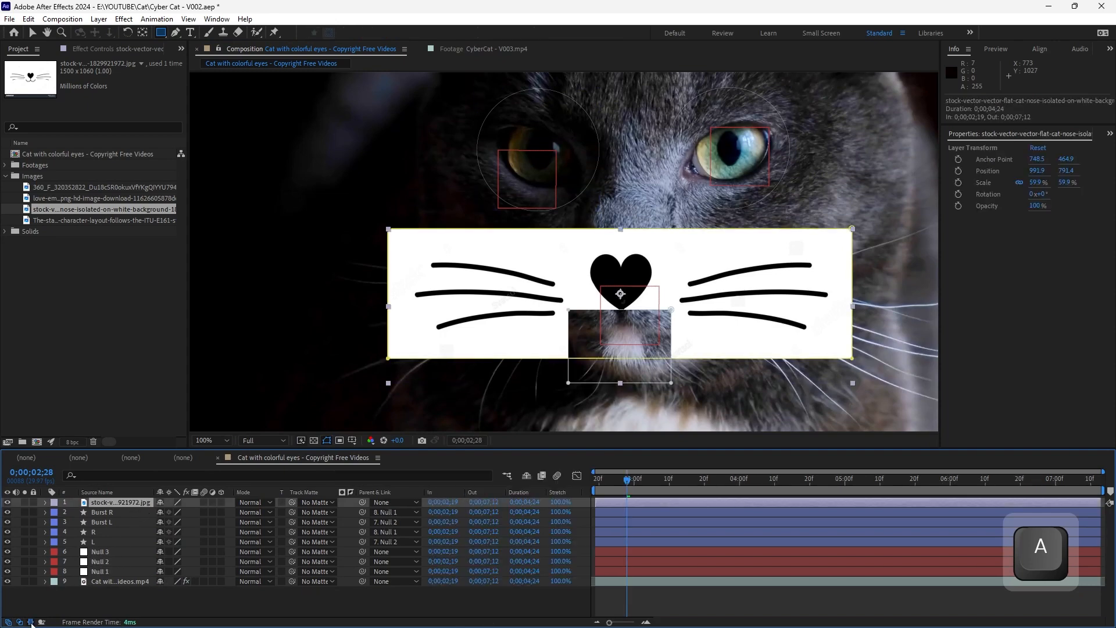
# Parent the cat nose image layer to the MOUTH null and save the project
pyautogui.click(254, 502)
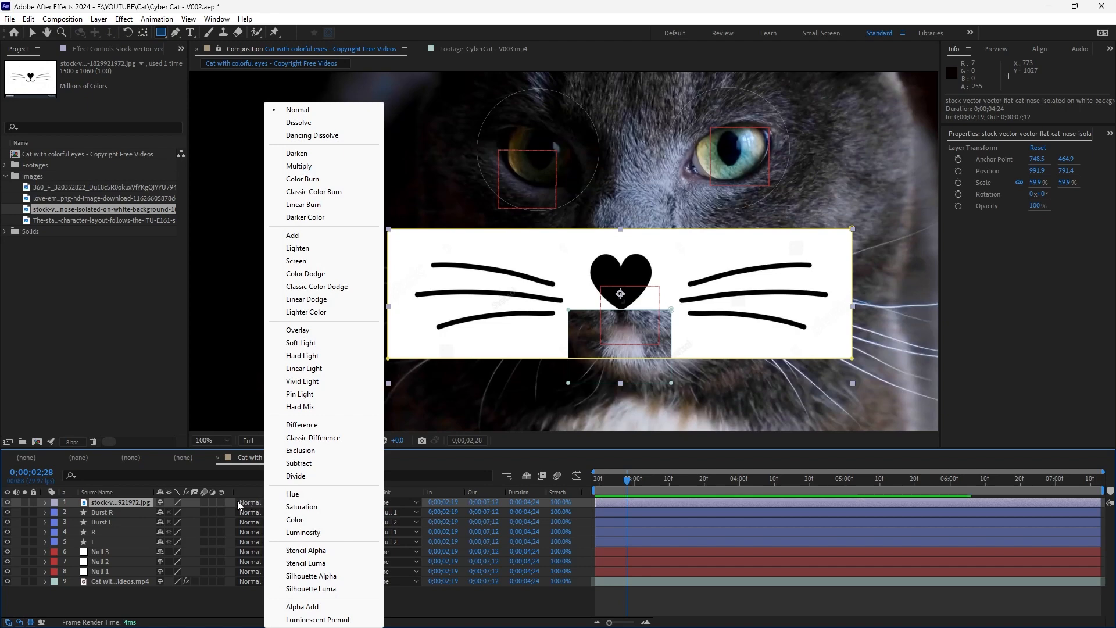
pyautogui.click(137, 502)
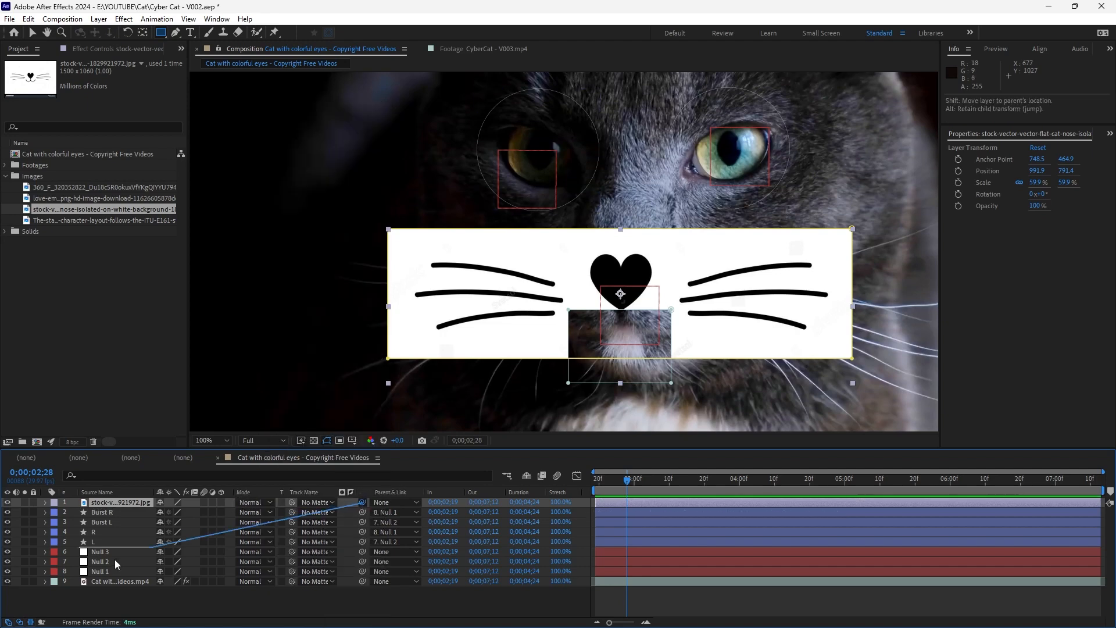
pyautogui.moveTo(116, 562); pyautogui.dragTo(361, 517)
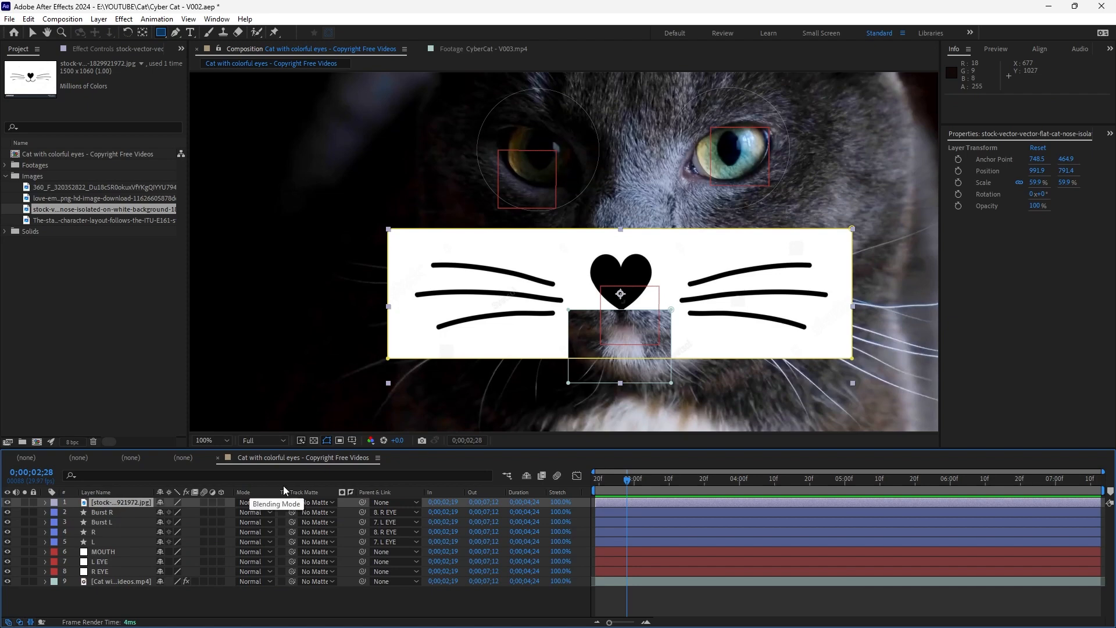
pyautogui.moveTo(362, 502); pyautogui.dragTo(111, 552)
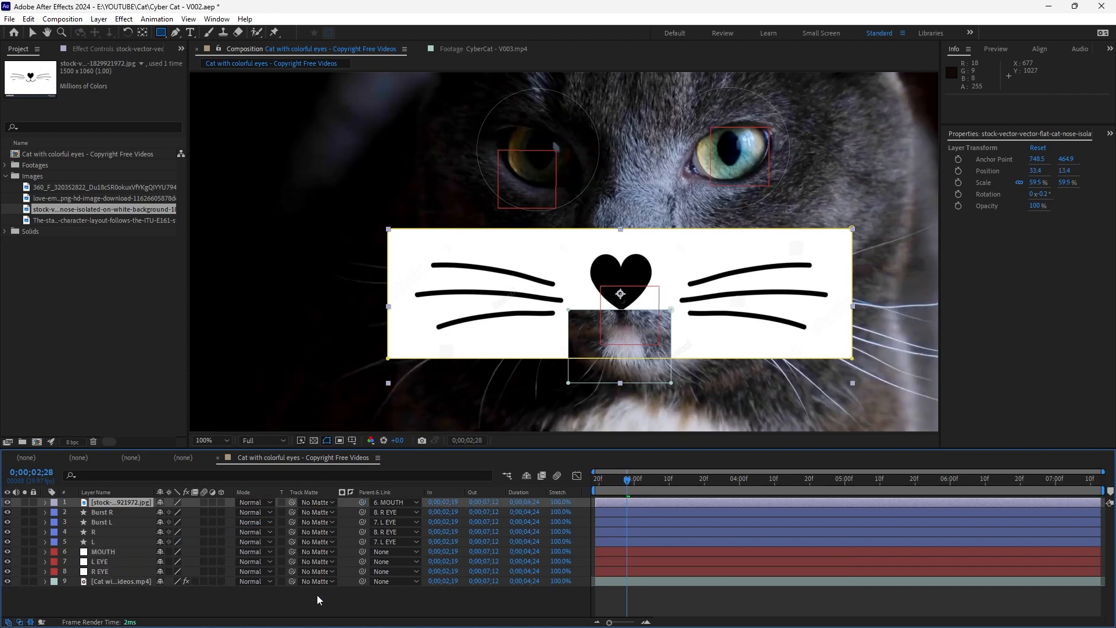
pyautogui.hotkey('ctrl', 's')
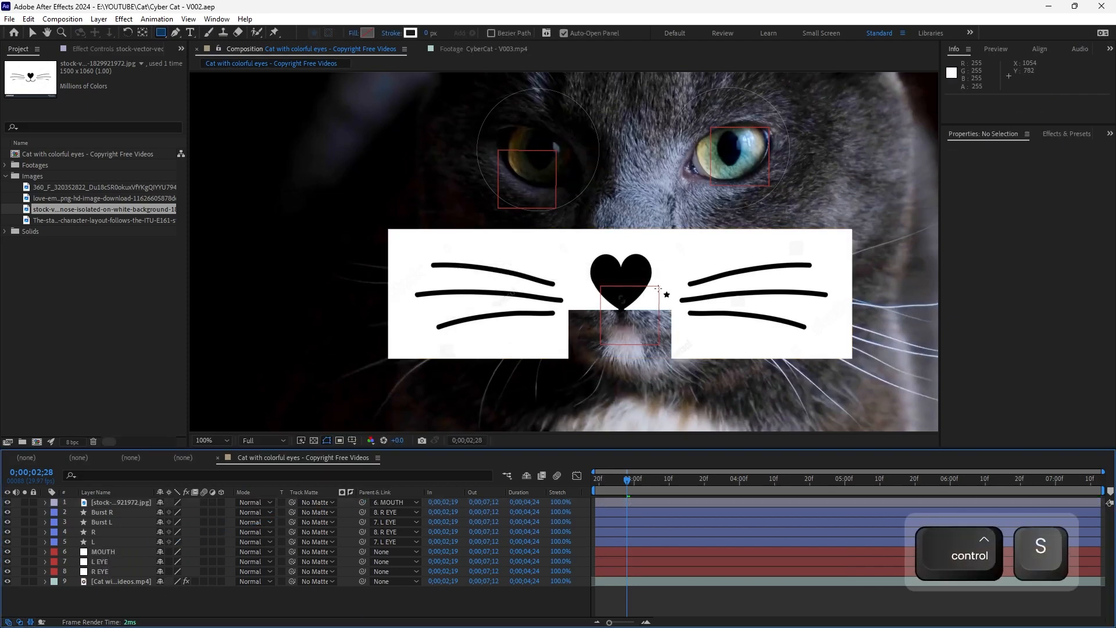
# Apply Linear Color Key to the cat nose image layer and sample its white background as the key color
pyautogui.press('v')
pyautogui.hotkey('ctrl', 'space')
pyautogui.write(';linea')
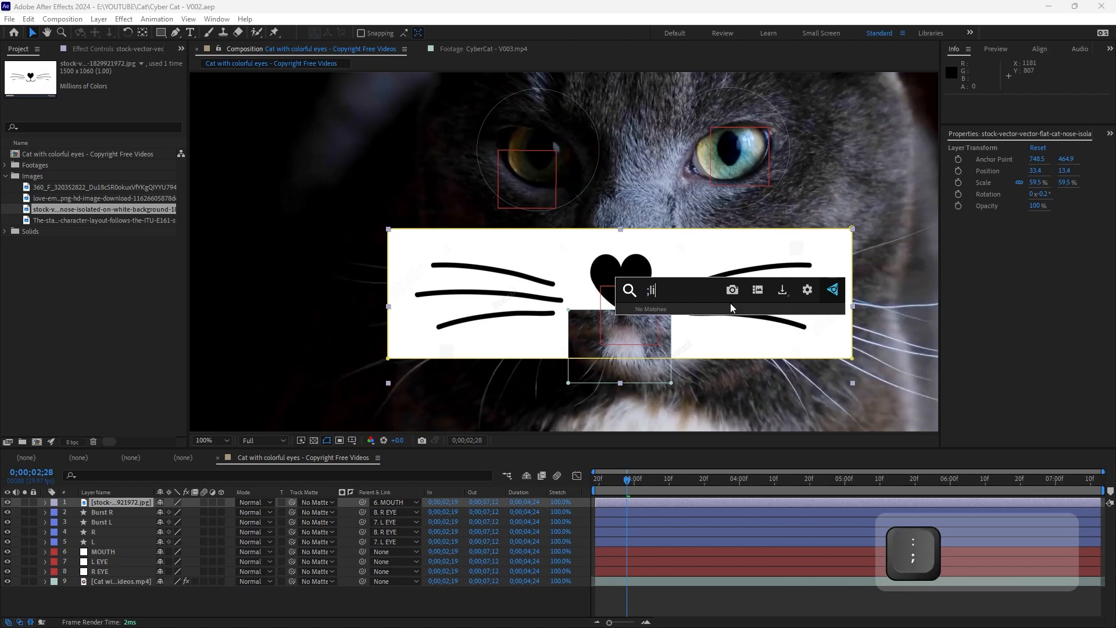
pyautogui.press('BackSpace')
pyautogui.press('BackSpace')
pyautogui.press('BackSpace')
pyautogui.press('BackSpace')
pyautogui.press('BackSpace')
pyautogui.press('BackSpace')
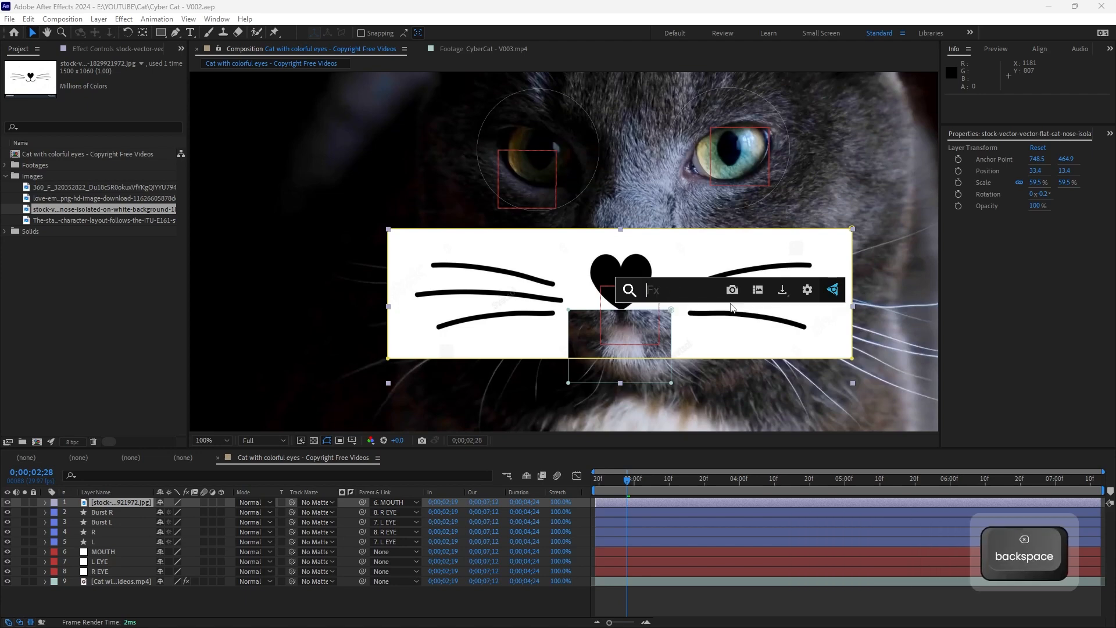
pyautogui.write('linear')
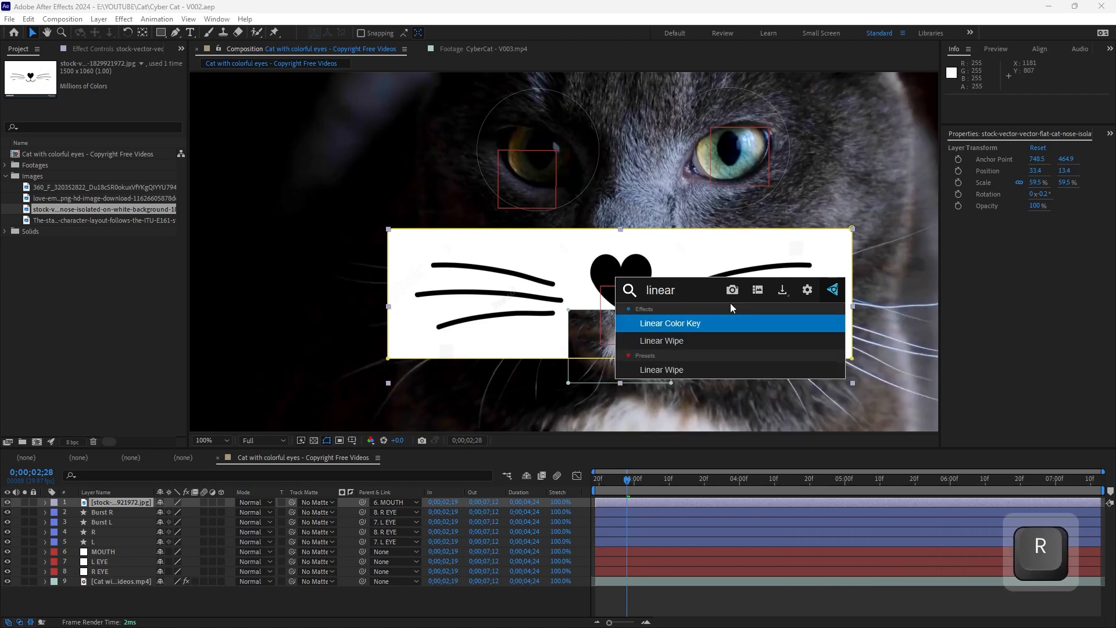
pyautogui.press('Return')
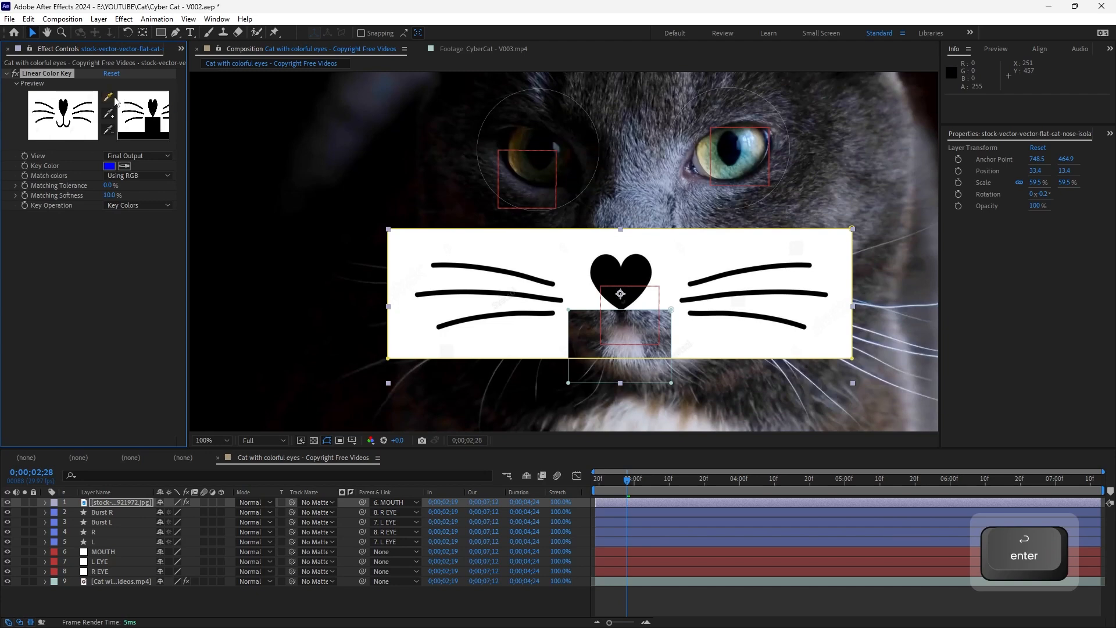
pyautogui.click(90, 98)
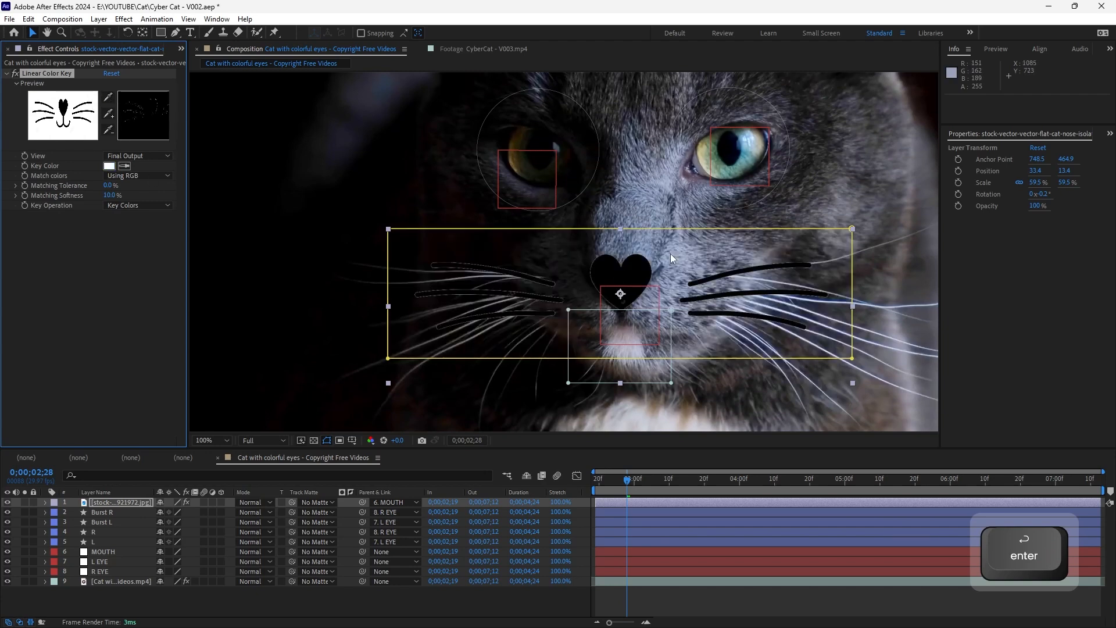
# Add a Fill effect to the cat nose image layer and set its color to bright cyan (R 74, G 236, B 255)
pyautogui.hotkey('ctrl', 'space')
pyautogui.write('fil')
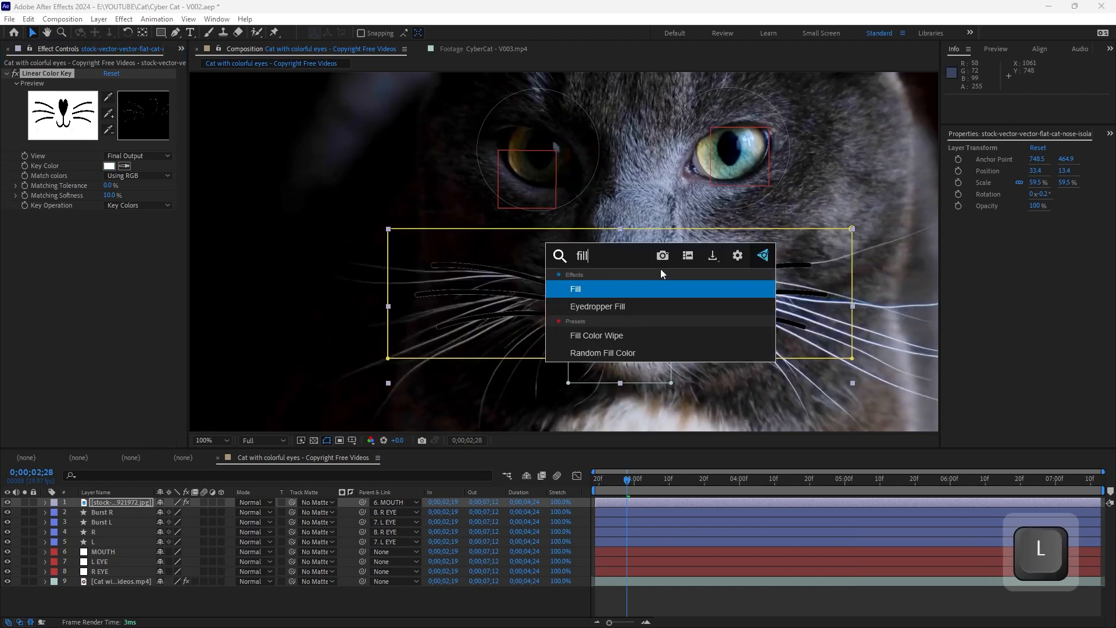
pyautogui.press('Return')
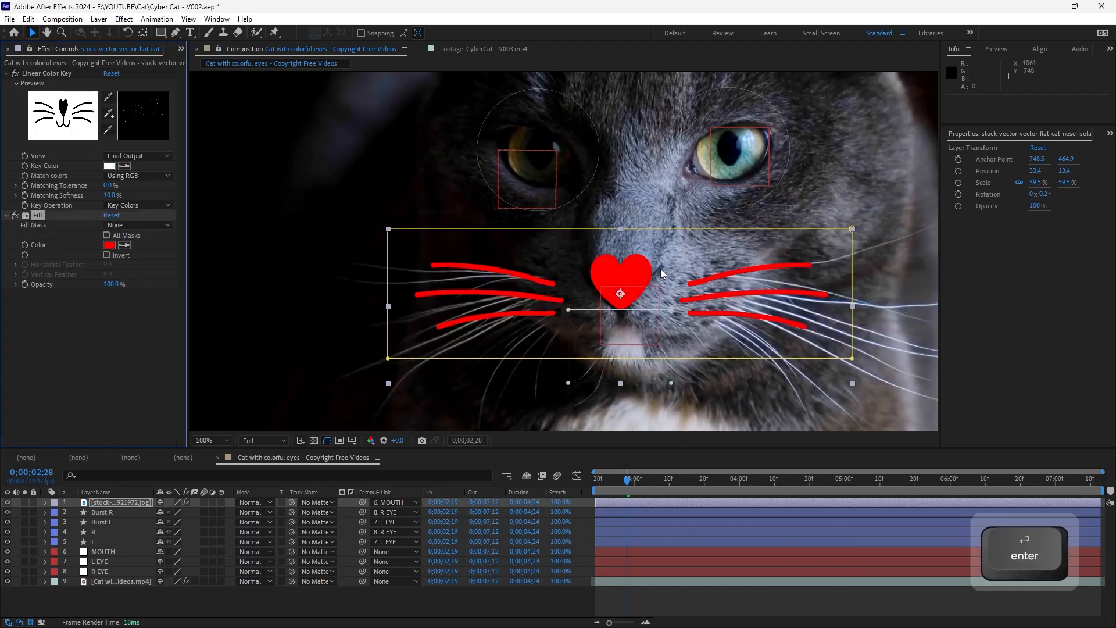
pyautogui.click(110, 245)
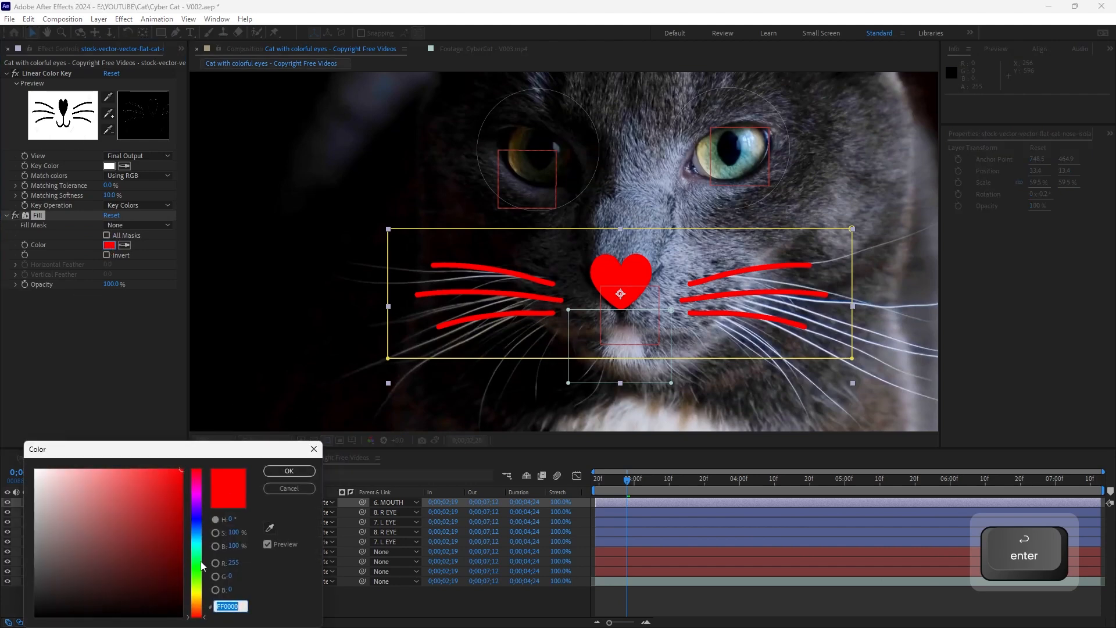
pyautogui.click(196, 530)
pyautogui.moveTo(140, 494); pyautogui.dragTo(139, 466)
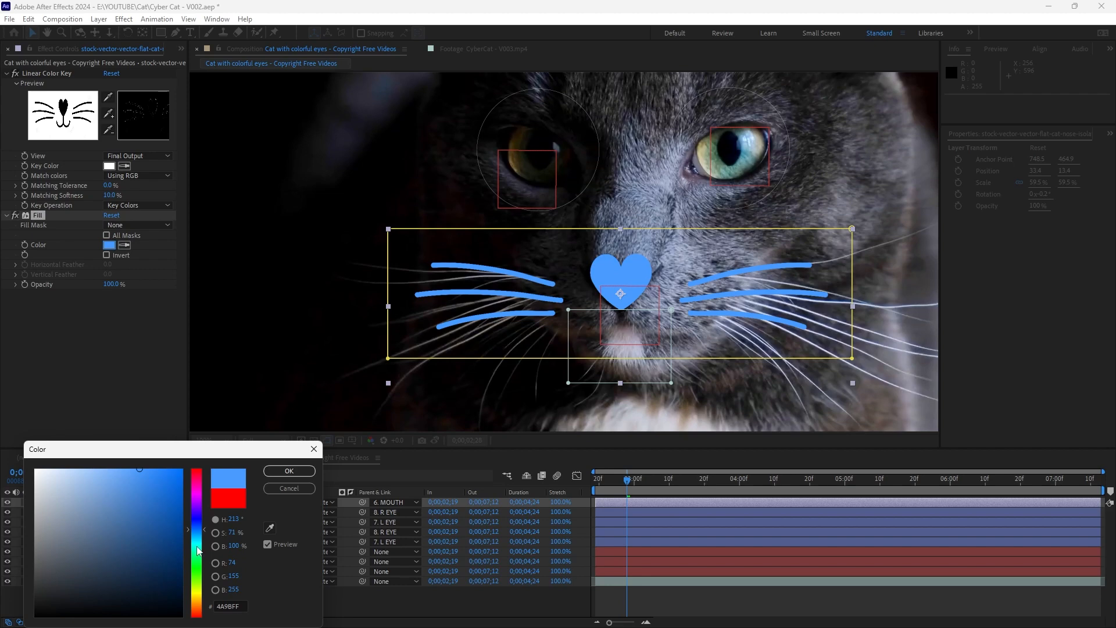
pyautogui.moveTo(198, 551); pyautogui.dragTo(196, 545)
pyautogui.click(278, 474)
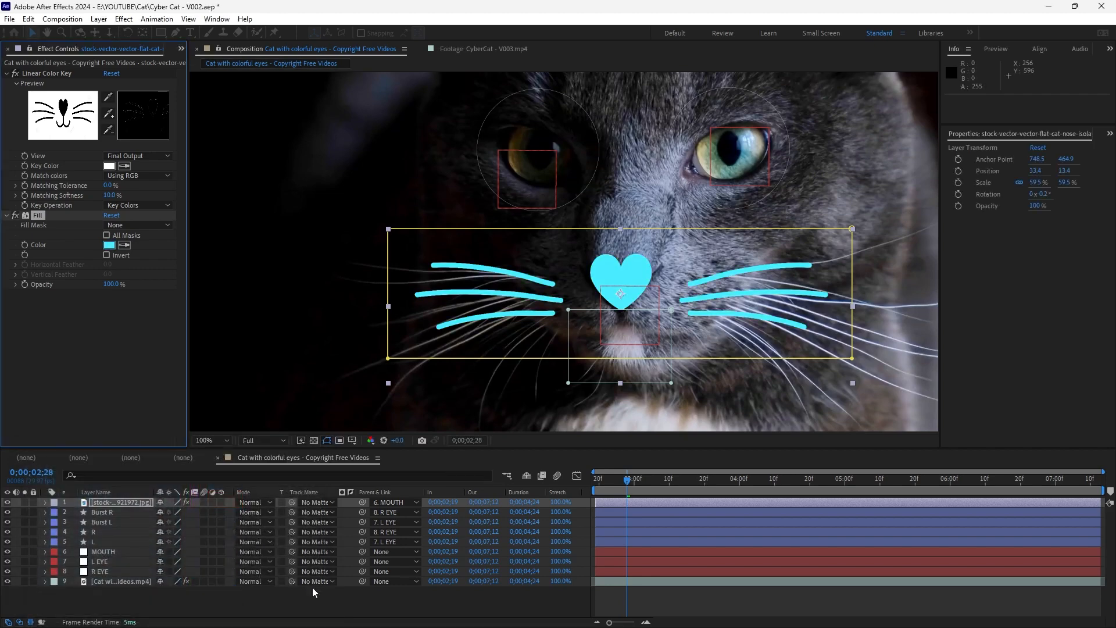
# Rename the cat nose image layer to Mouth Image
pyautogui.click(312, 587)
pyautogui.press('?')
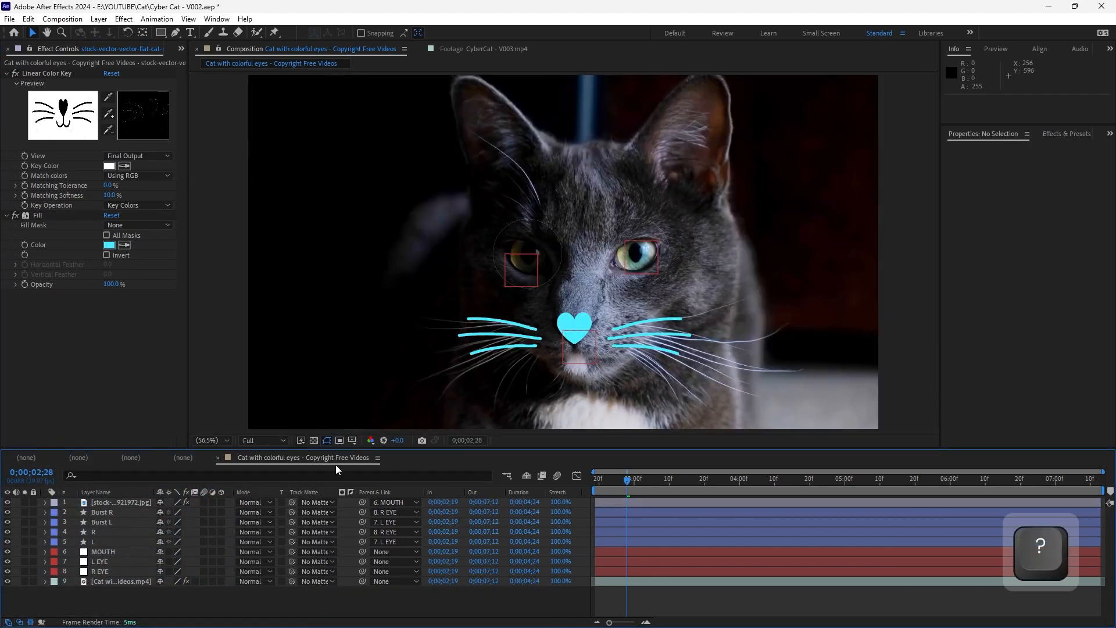
pyautogui.click(130, 502)
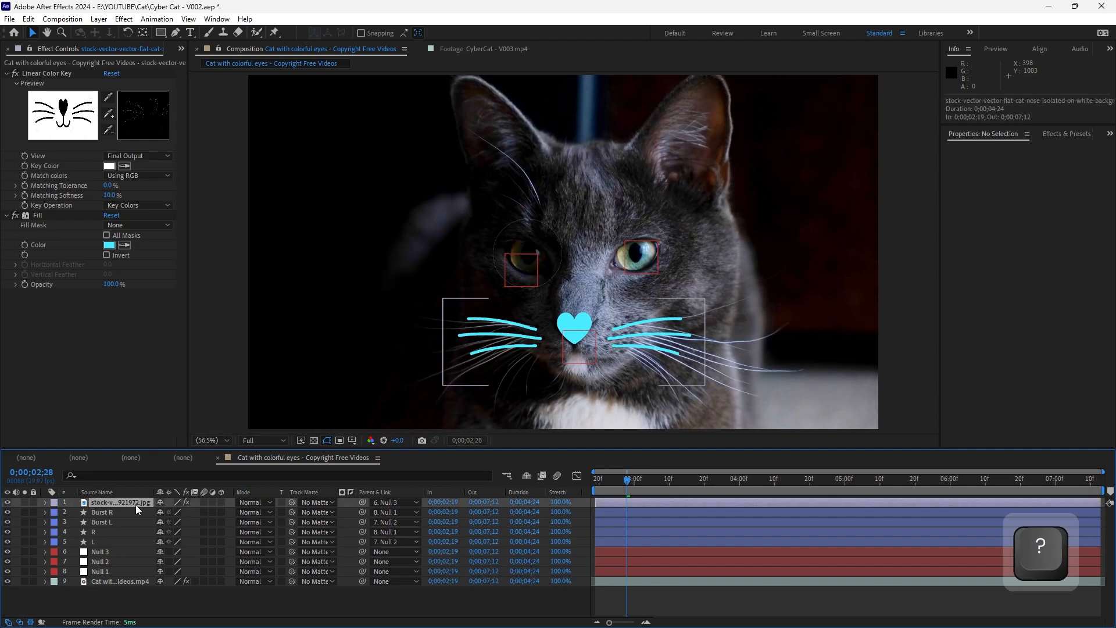
pyautogui.press('Return')
pyautogui.write('M')
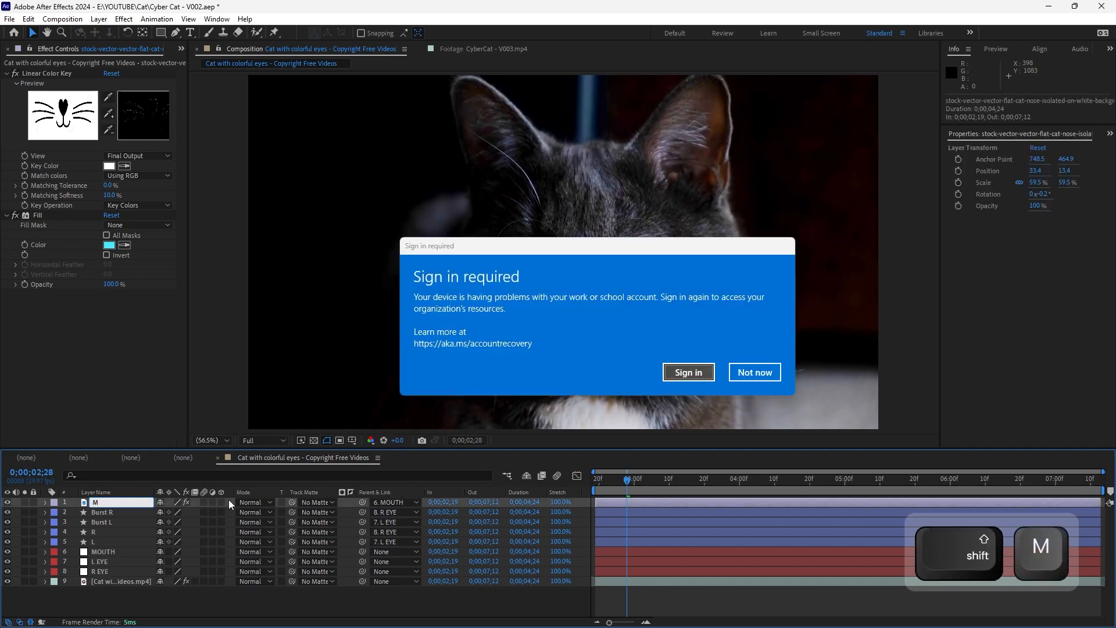
pyautogui.write('ouh')
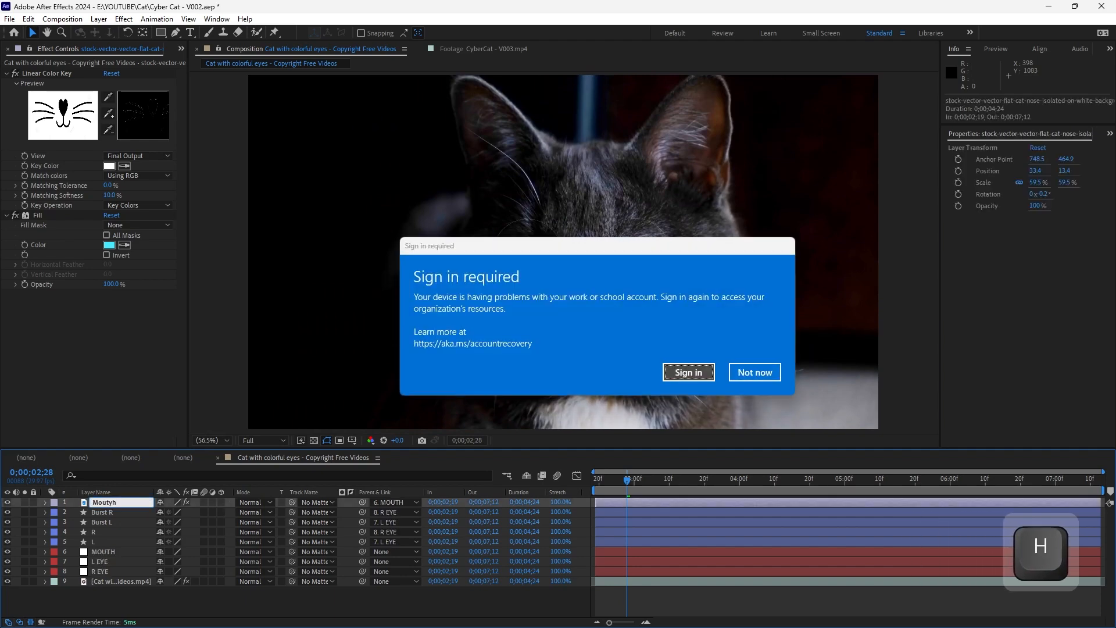
pyautogui.press('BackSpace')
pyautogui.write('th Image')
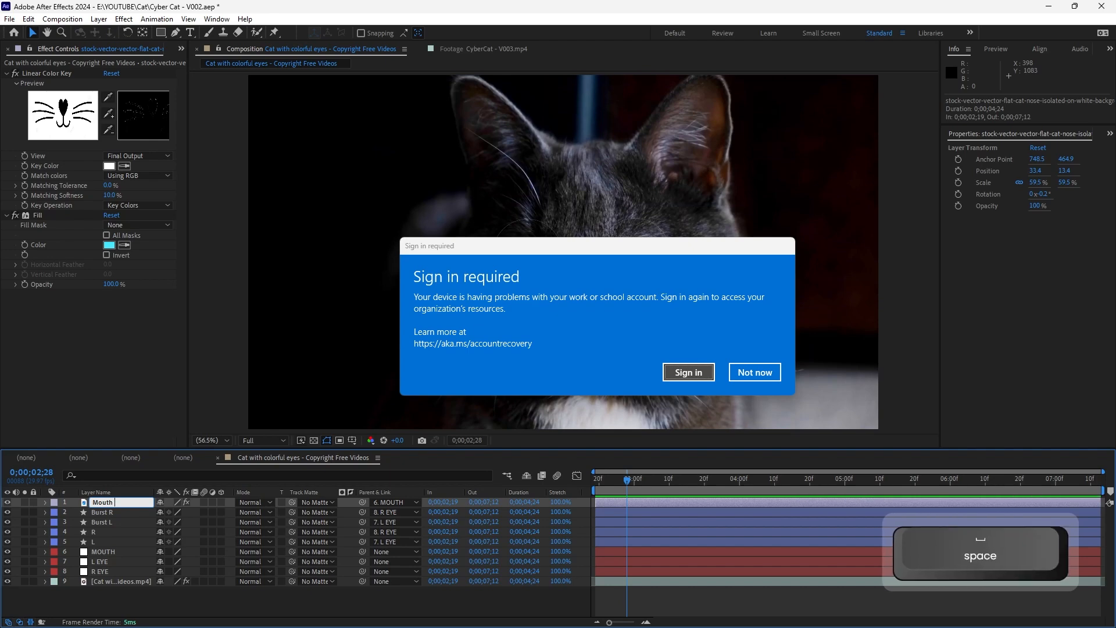
pyautogui.click(228, 500)
pyautogui.press('Return')
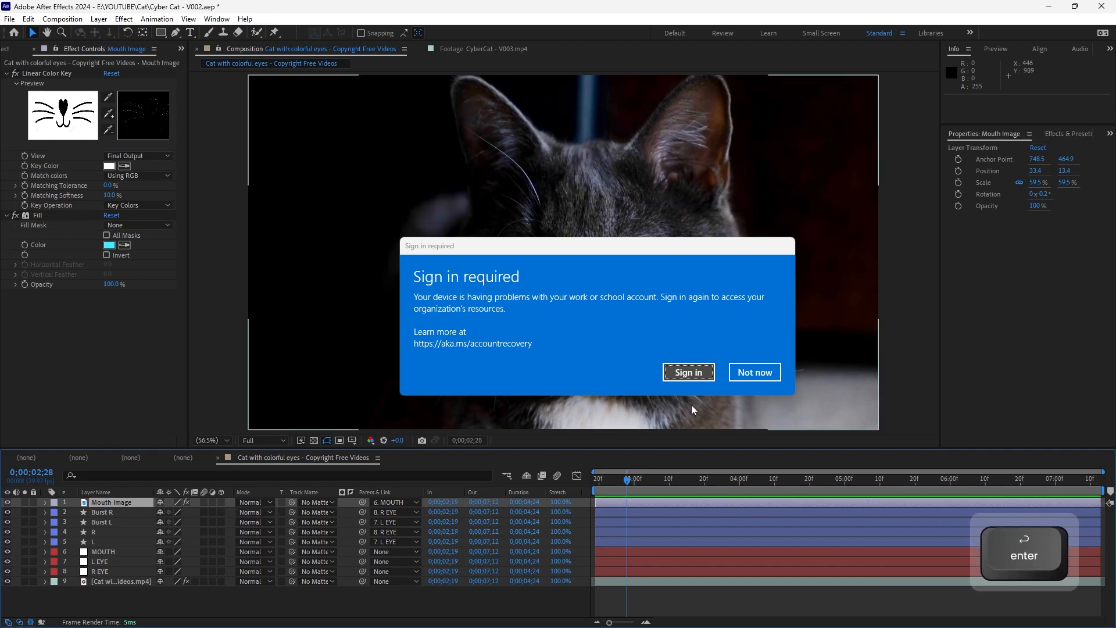
# Hide the In, Out, Duration and Stretch columns in the timeline and save the project
pyautogui.click(663, 584)
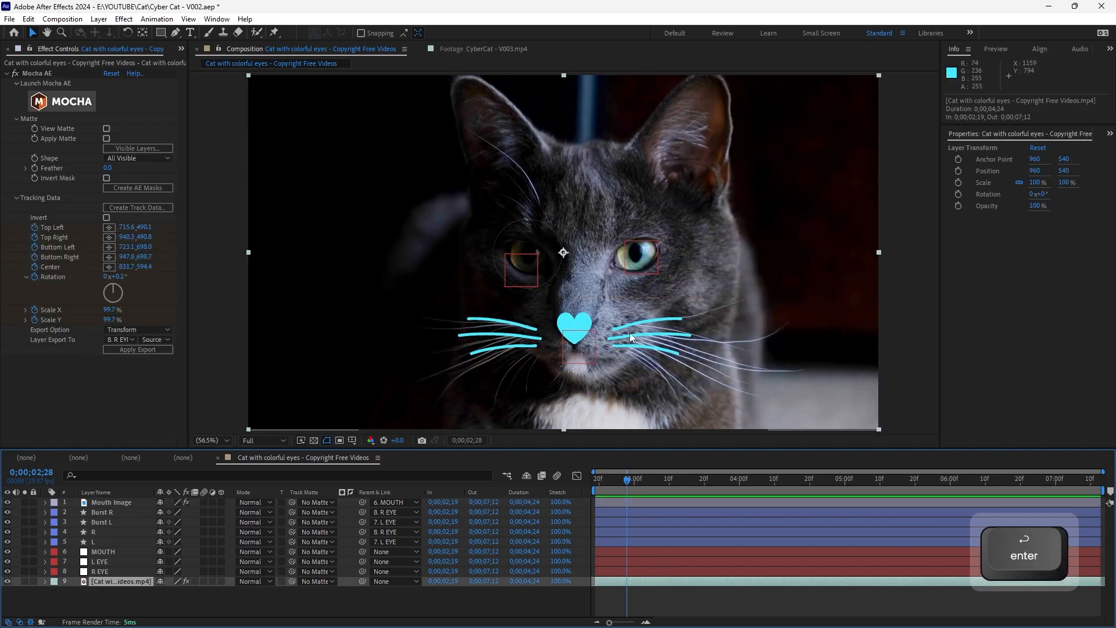
pyautogui.click(115, 509)
pyautogui.click(115, 503)
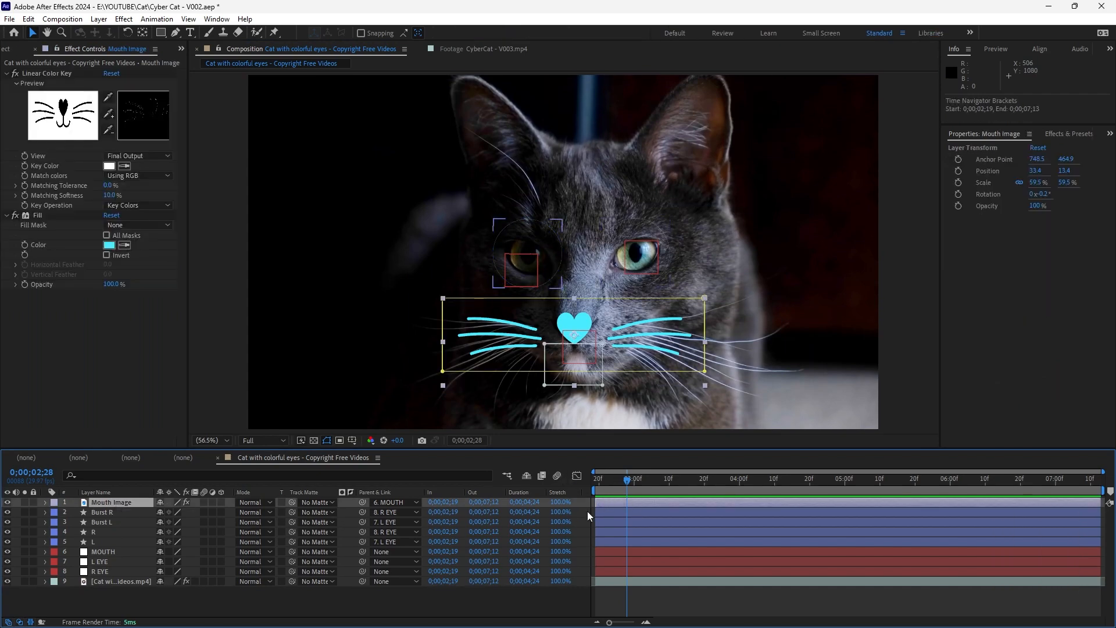
pyautogui.click(30, 622)
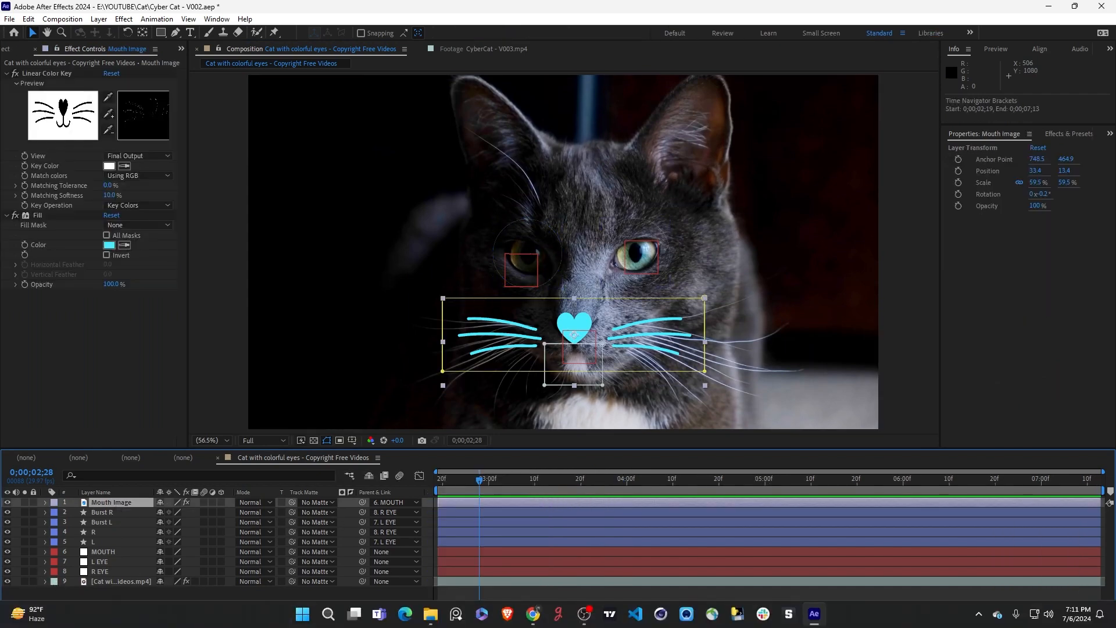
pyautogui.click(369, 610)
pyautogui.hotkey('ctrl', 's')
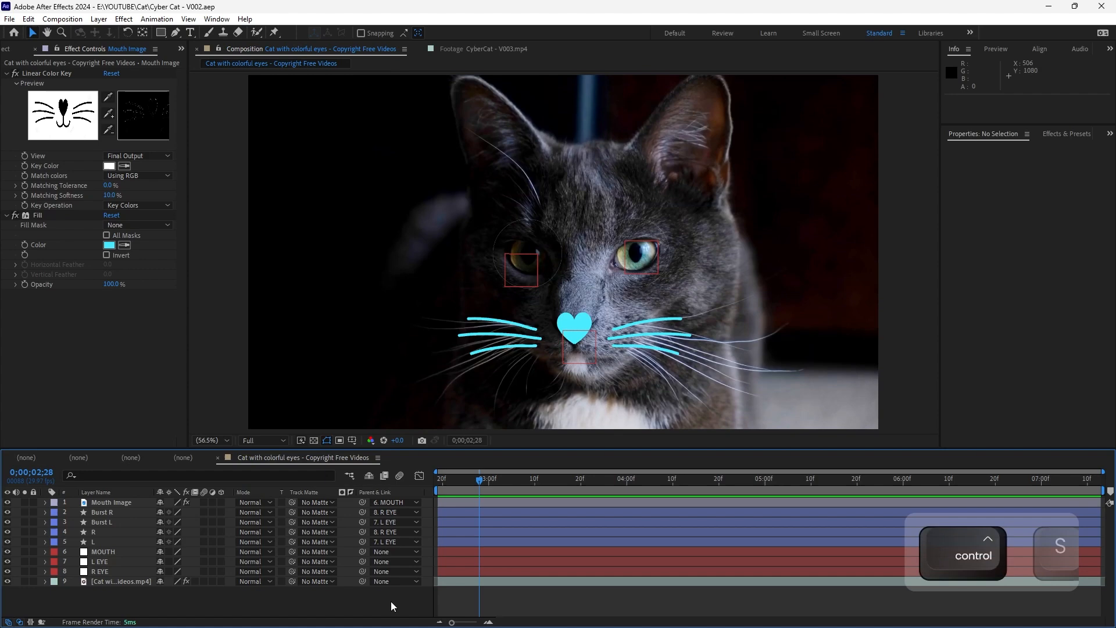
# Preview the nose tracking and remove all Scale keyframes from the MOUTH null at the first frame, 0;00;02;19
pyautogui.press('KP_0')
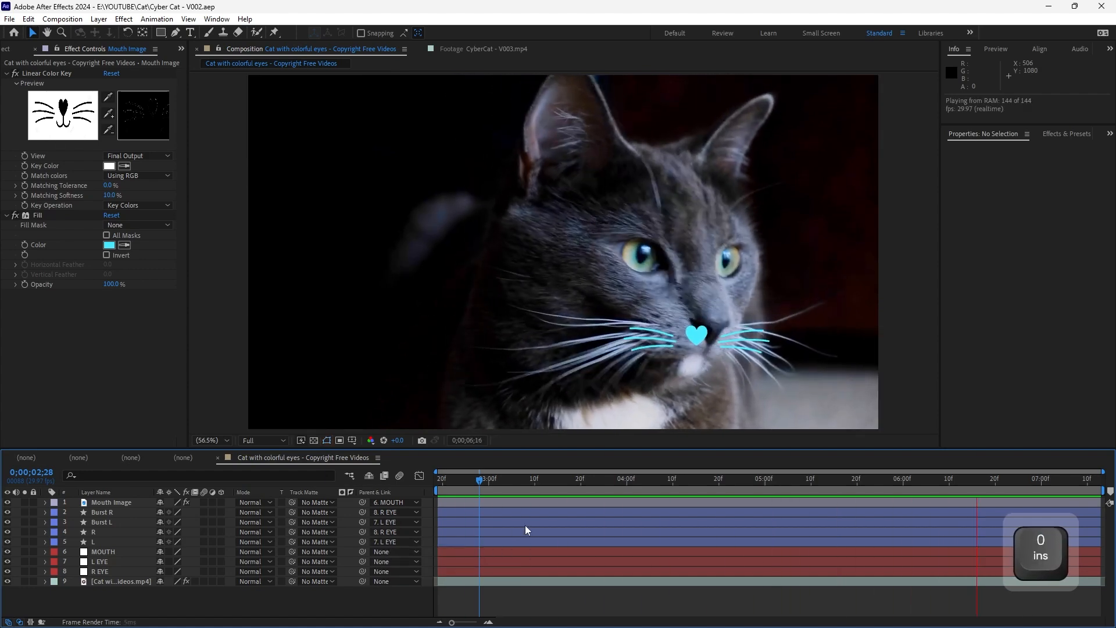
pyautogui.press('space')
pyautogui.moveTo(465, 482); pyautogui.dragTo(413, 491)
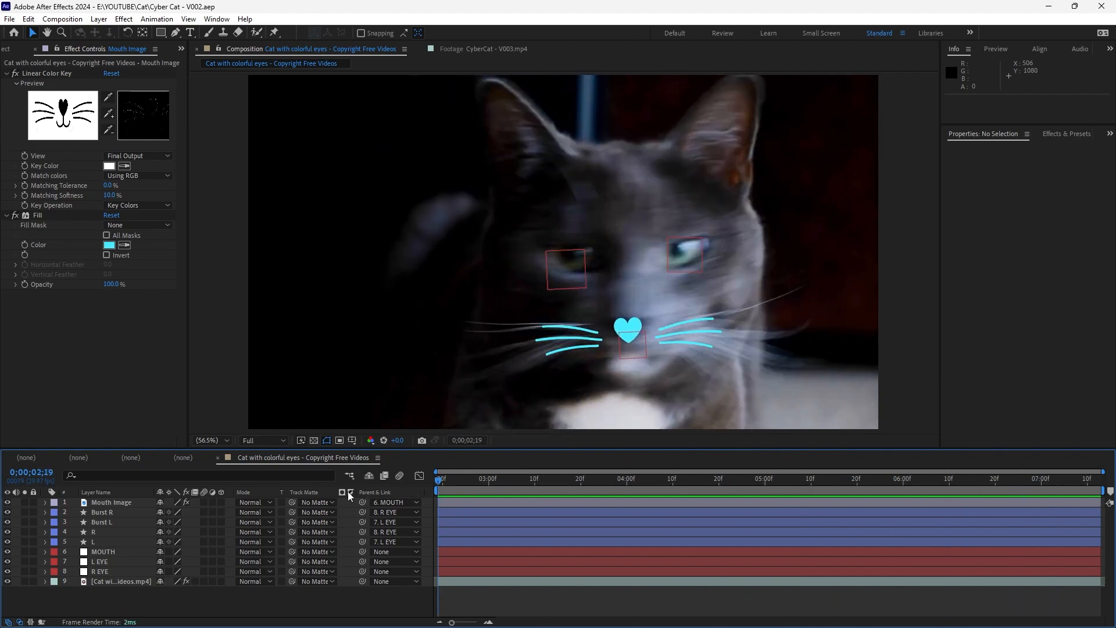
pyautogui.click(114, 552)
pyautogui.press('s')
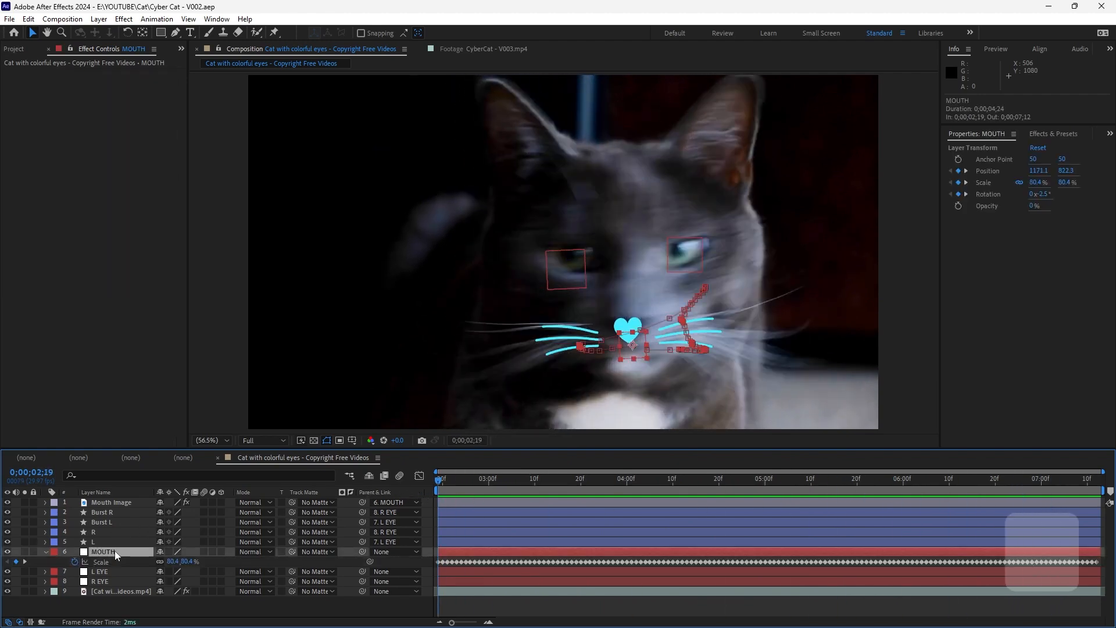
pyautogui.click(73, 562)
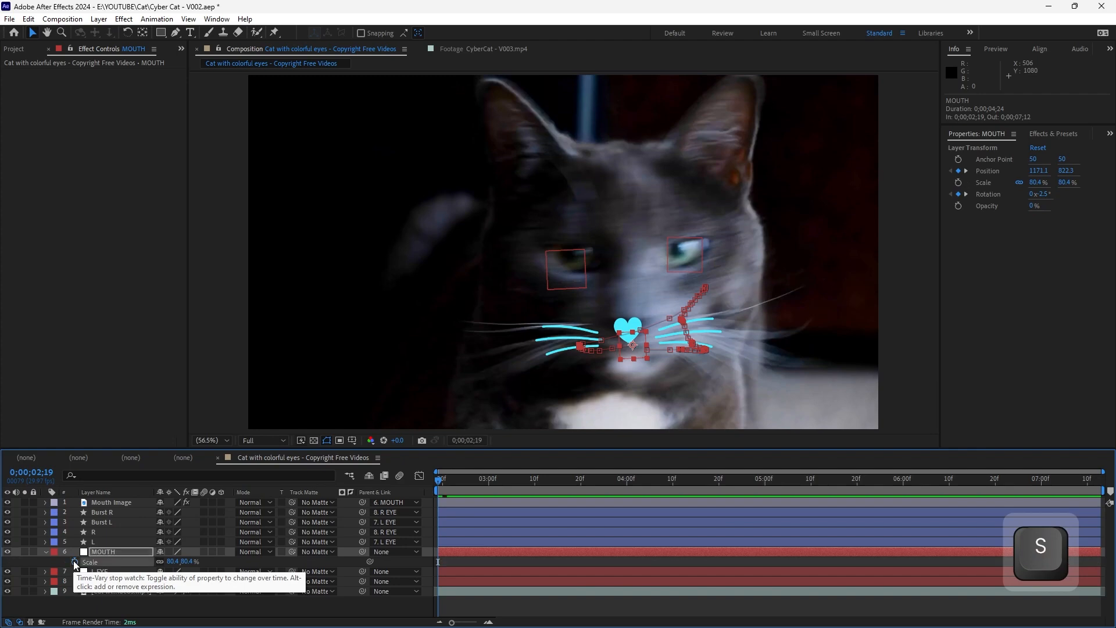
# Keyframe the Mouth Image layer's Position at 0;00;05;04, and at 0;00;05;08 move it onto the turned nose at about 86.5, 1.0
pyautogui.moveTo(444, 490); pyautogui.dragTo(782, 541)
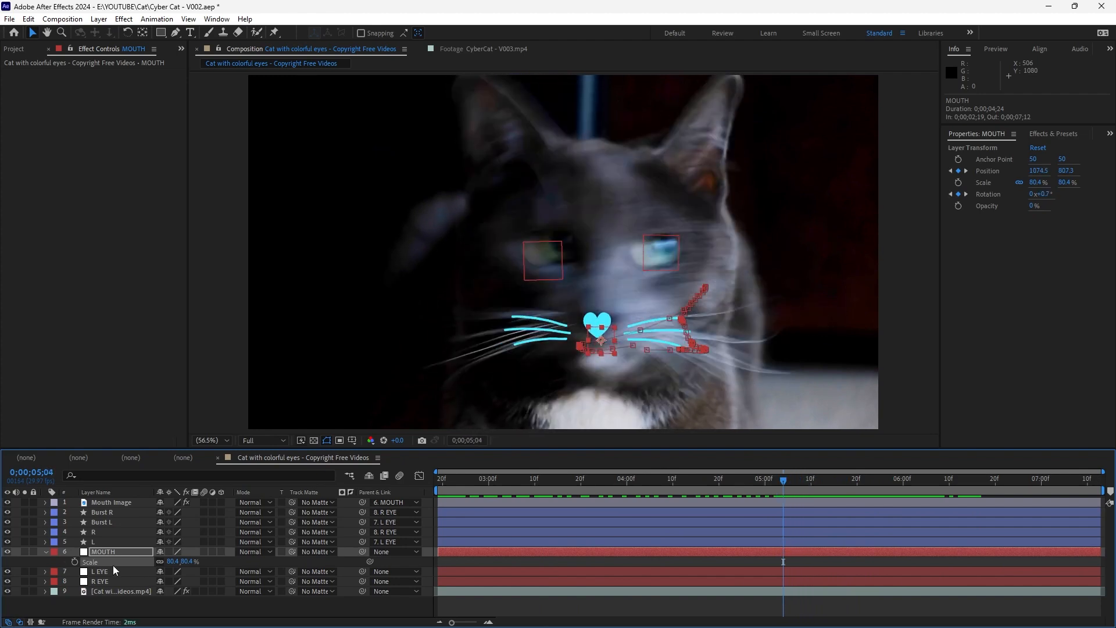
pyautogui.click(124, 503)
pyautogui.press('p')
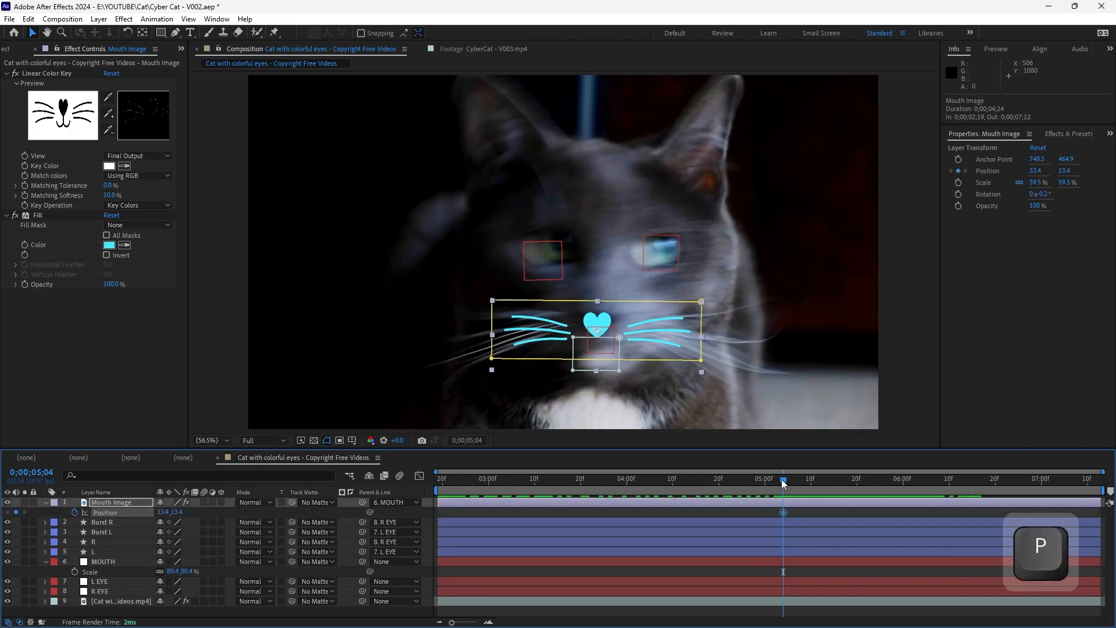
pyautogui.moveTo(783, 483); pyautogui.dragTo(800, 484)
pyautogui.moveTo(741, 312); pyautogui.dragTo(750, 301)
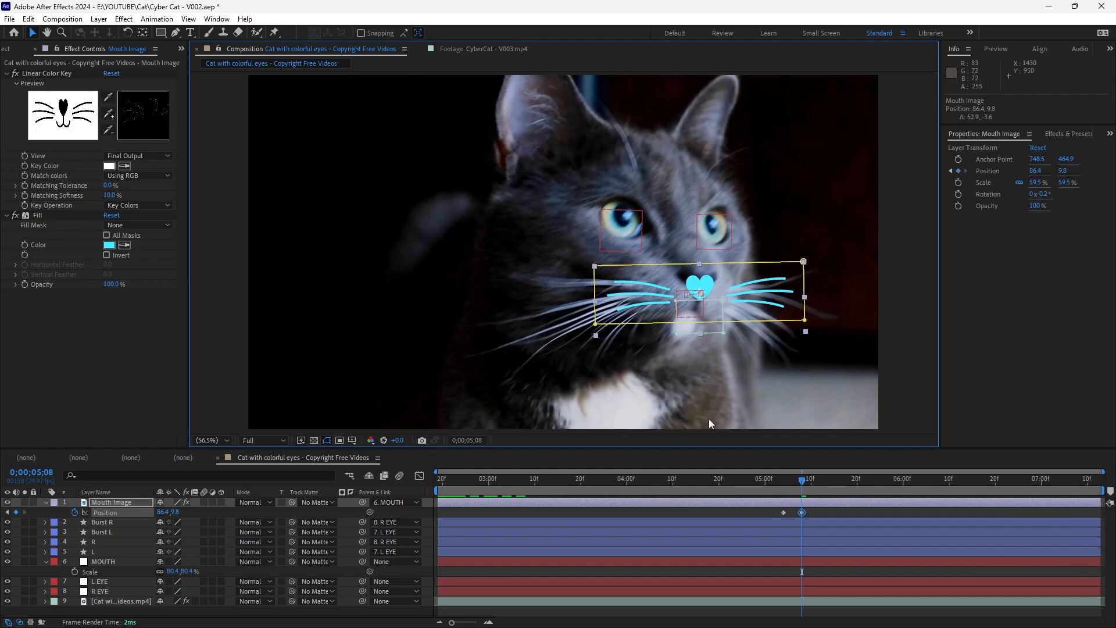
pyautogui.moveTo(777, 492); pyautogui.dragTo(801, 494)
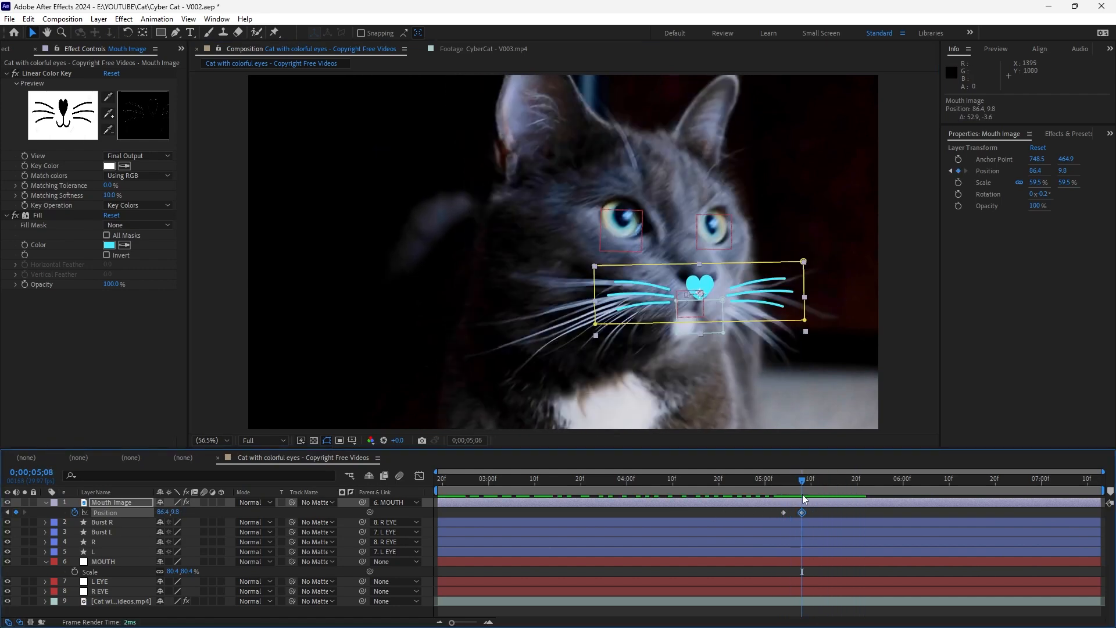
pyautogui.moveTo(743, 282); pyautogui.dragTo(745, 282)
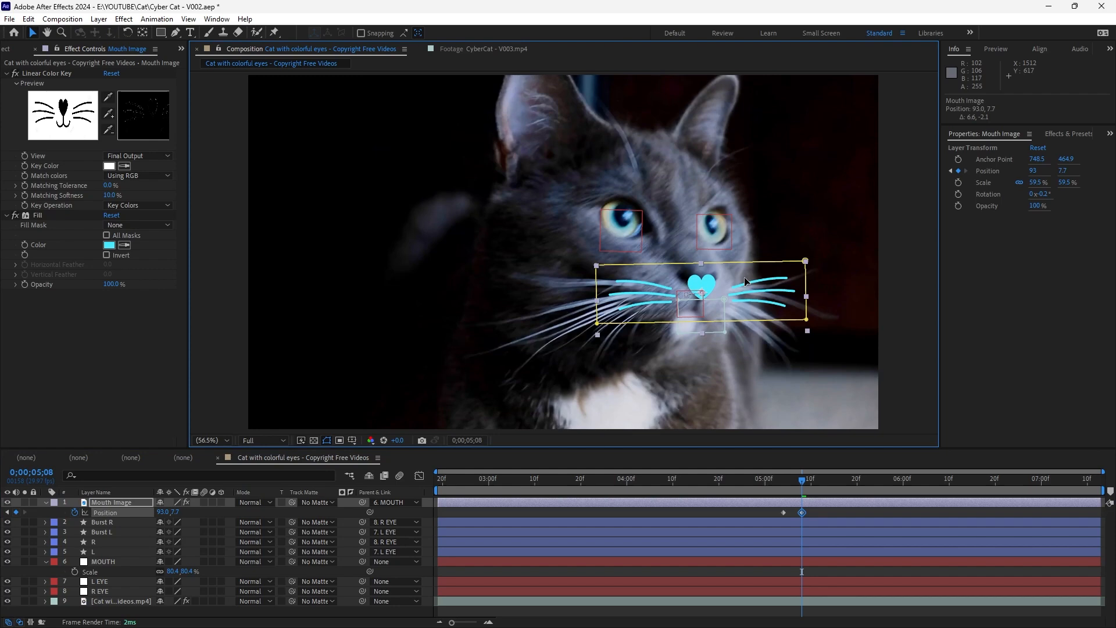
pyautogui.moveTo(745, 281); pyautogui.dragTo(743, 280)
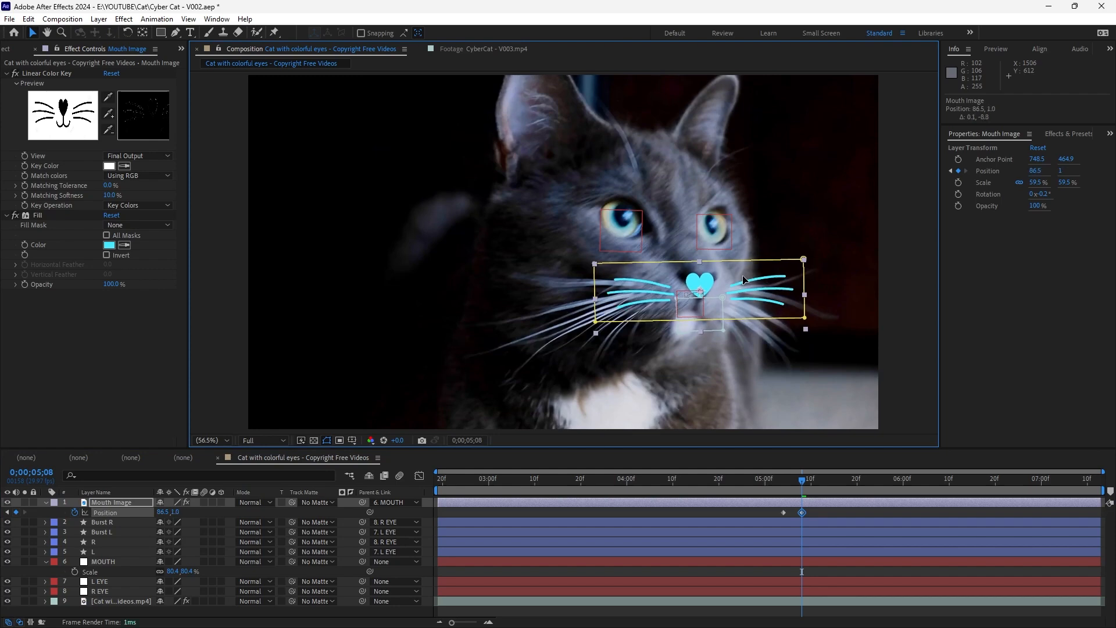
# Collapse the layer properties and play back the composition to check how the heart nose and whiskers follow the cat
pyautogui.press('space')
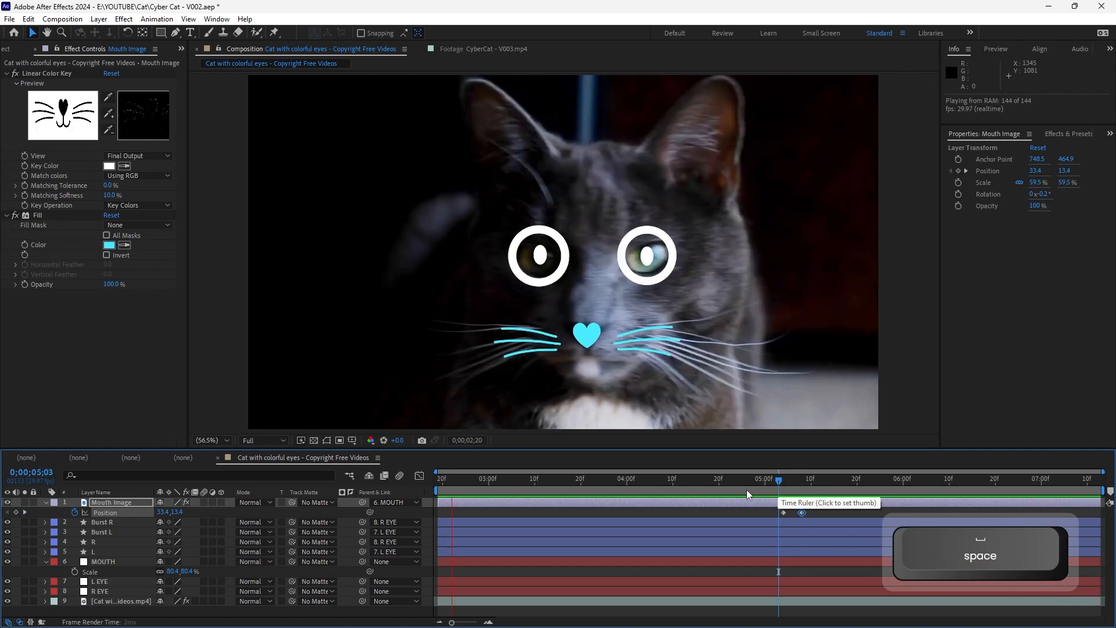
pyautogui.press('space')
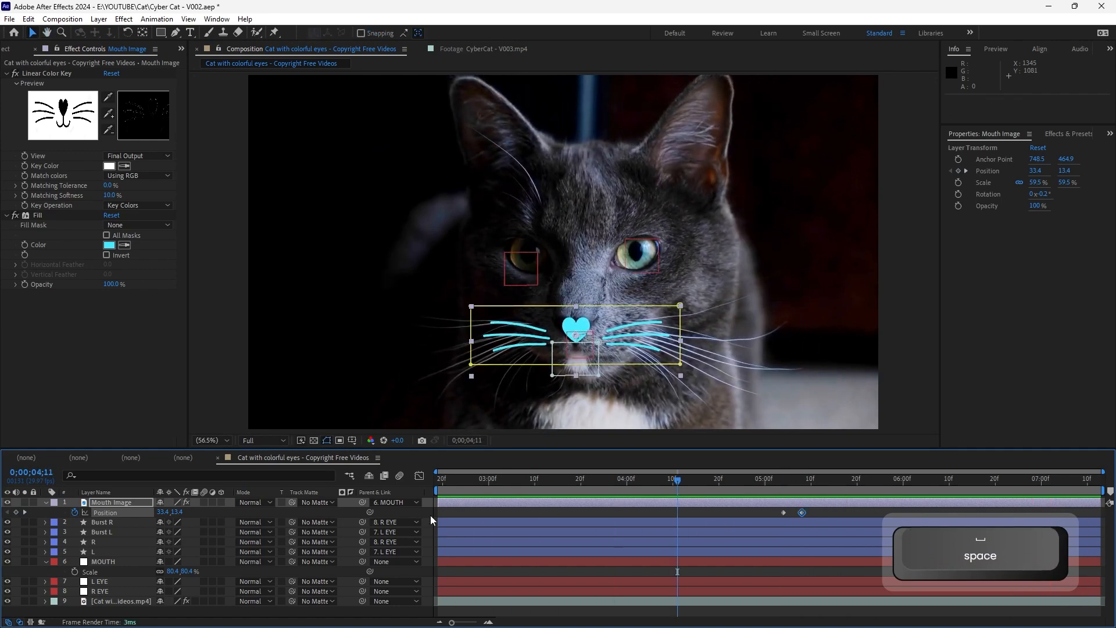
pyautogui.hotkey('ctrl', 'shift', 'a')
pyautogui.press('-')
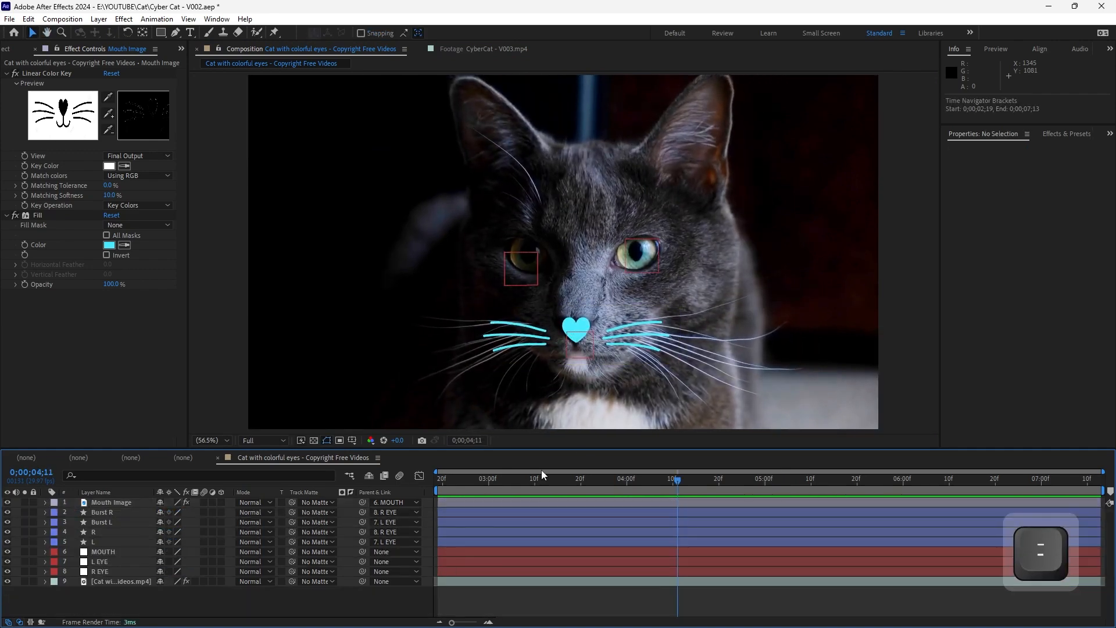
pyautogui.press('KP_0')
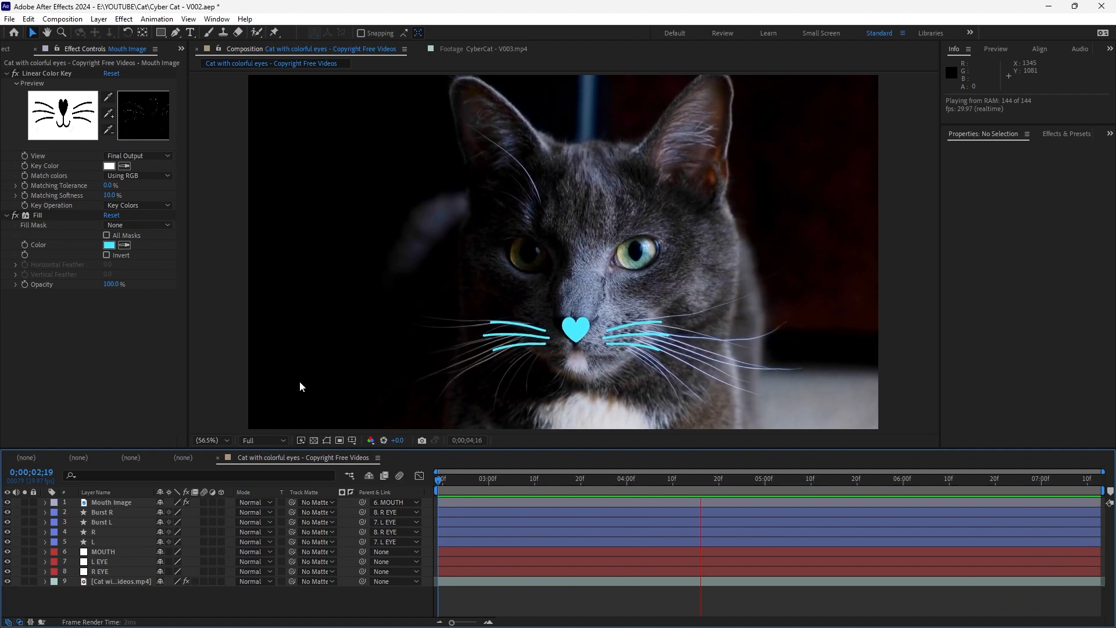
pyautogui.press('h')
pyautogui.press('space')
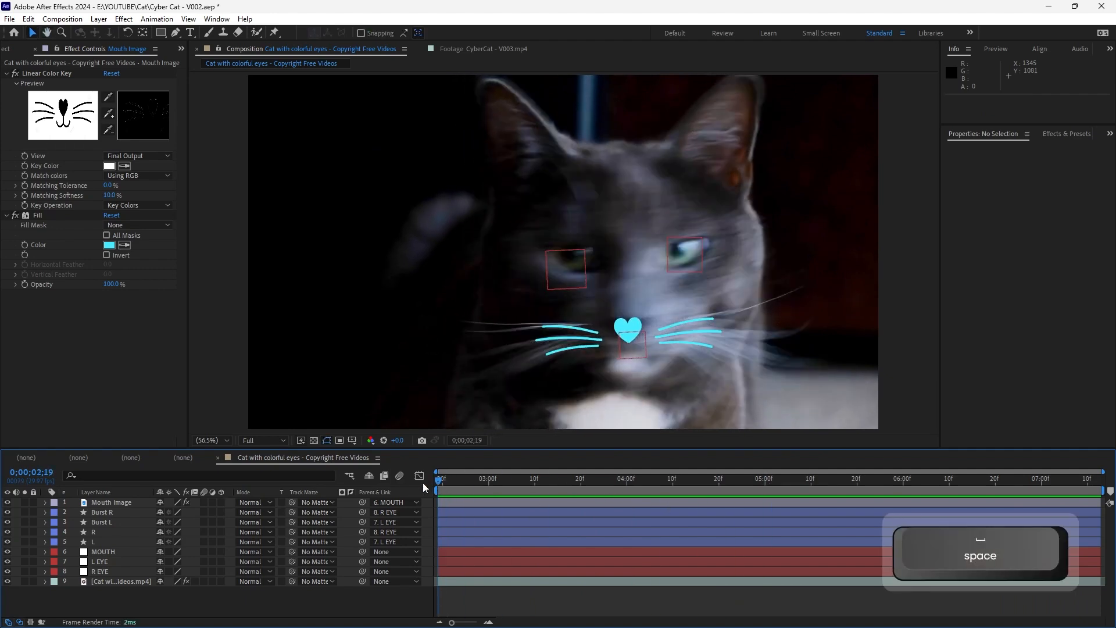
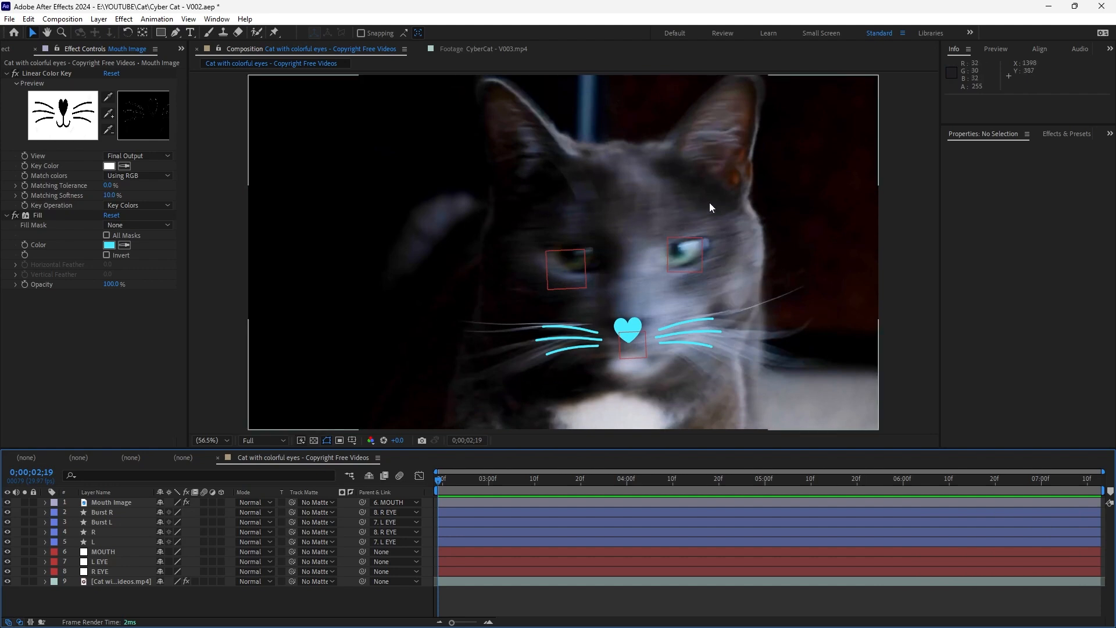
# Check the nose tracking in playback and apply the CC Ball Action effect to the Mouth Image layer
pyautogui.press('space')
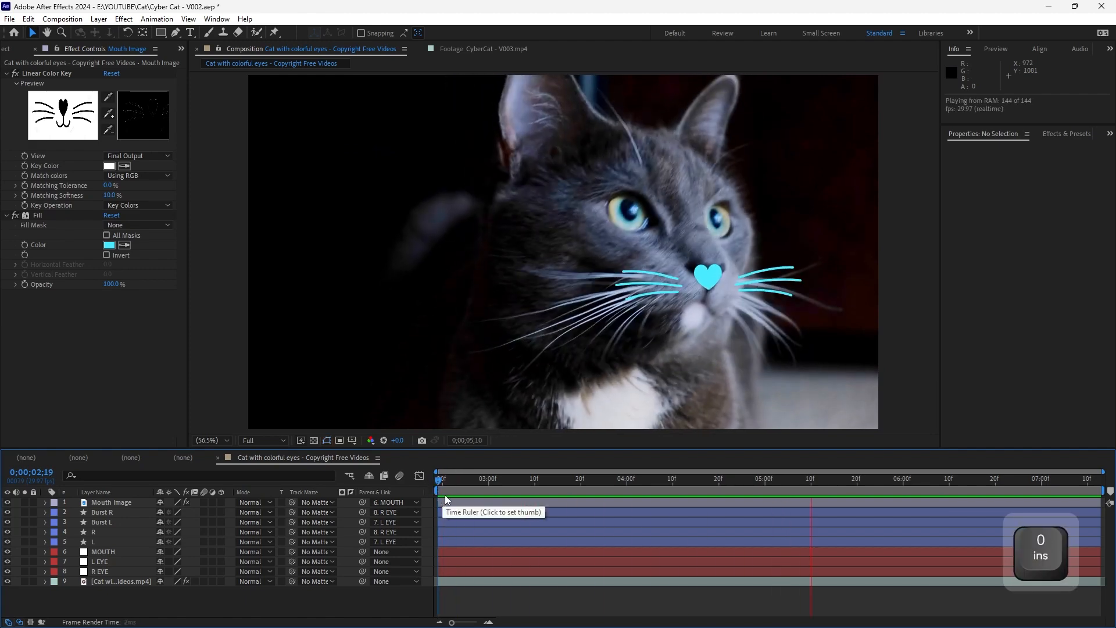
pyautogui.press('space')
pyautogui.moveTo(542, 480); pyautogui.dragTo(564, 489)
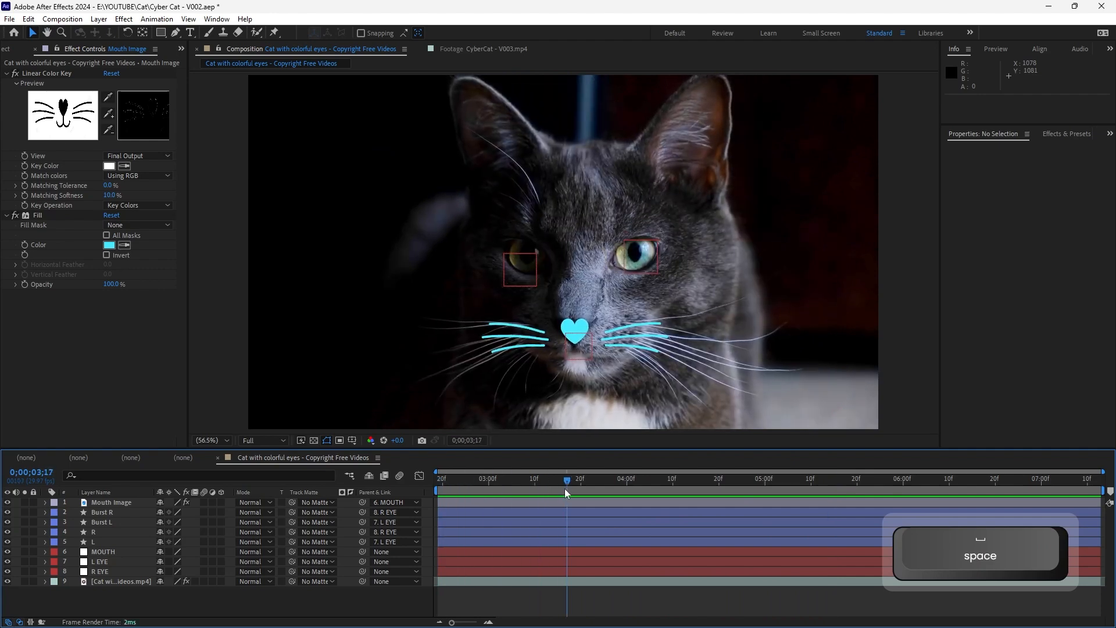
pyautogui.click(632, 352)
pyautogui.scroll(2, 594, 337)
pyautogui.moveTo(594, 337); pyautogui.dragTo(619, 244)
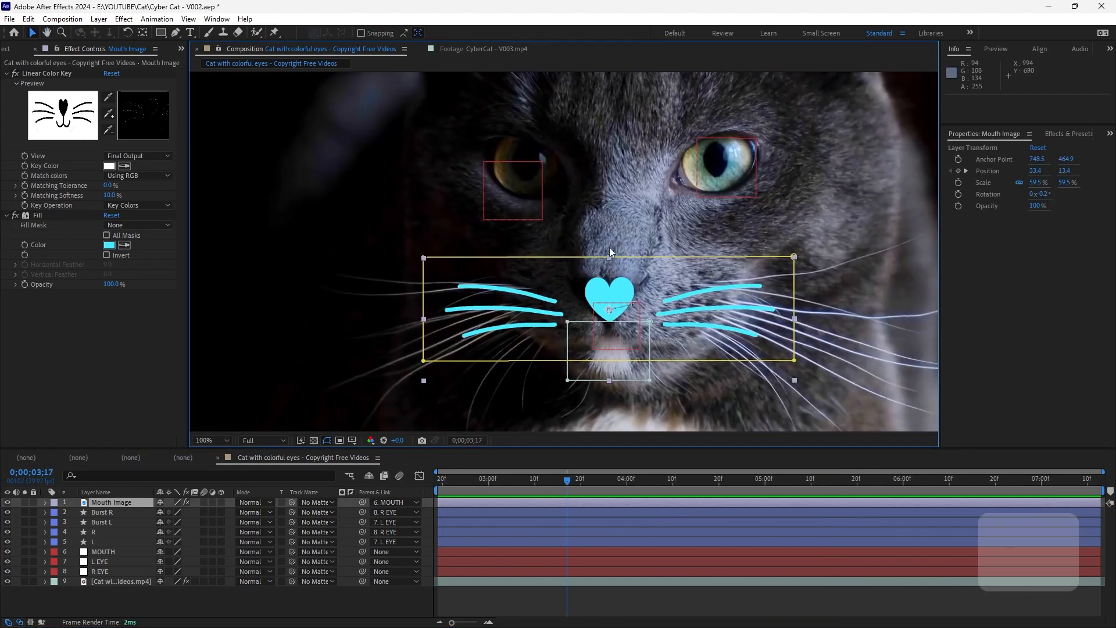
pyautogui.hotkey('ctrl', 'space')
pyautogui.write('cc ')
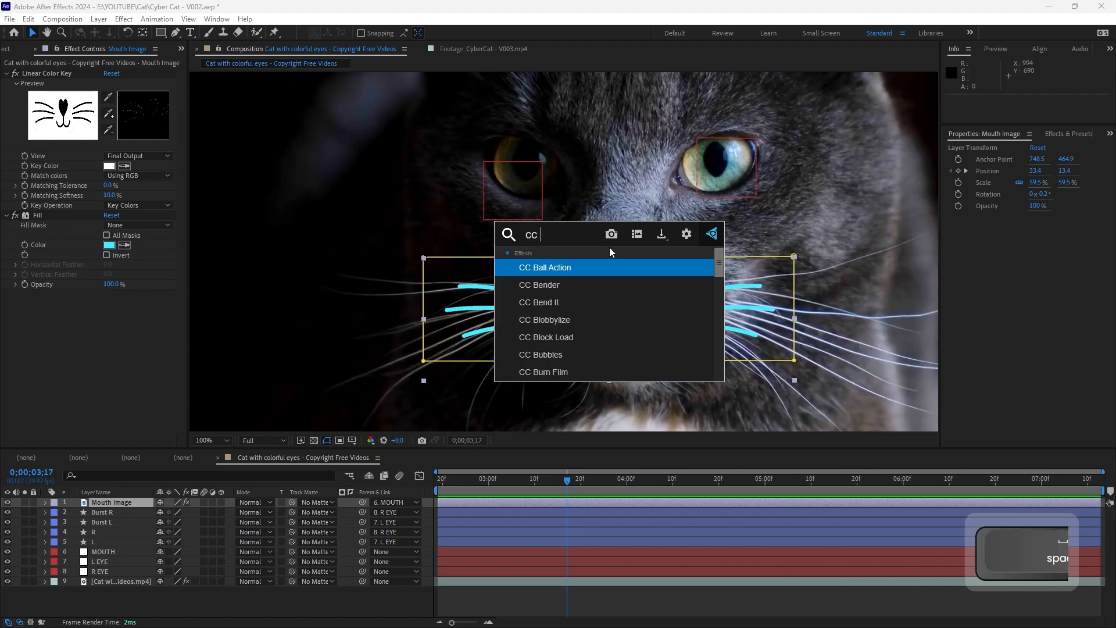
pyautogui.write('ball action')
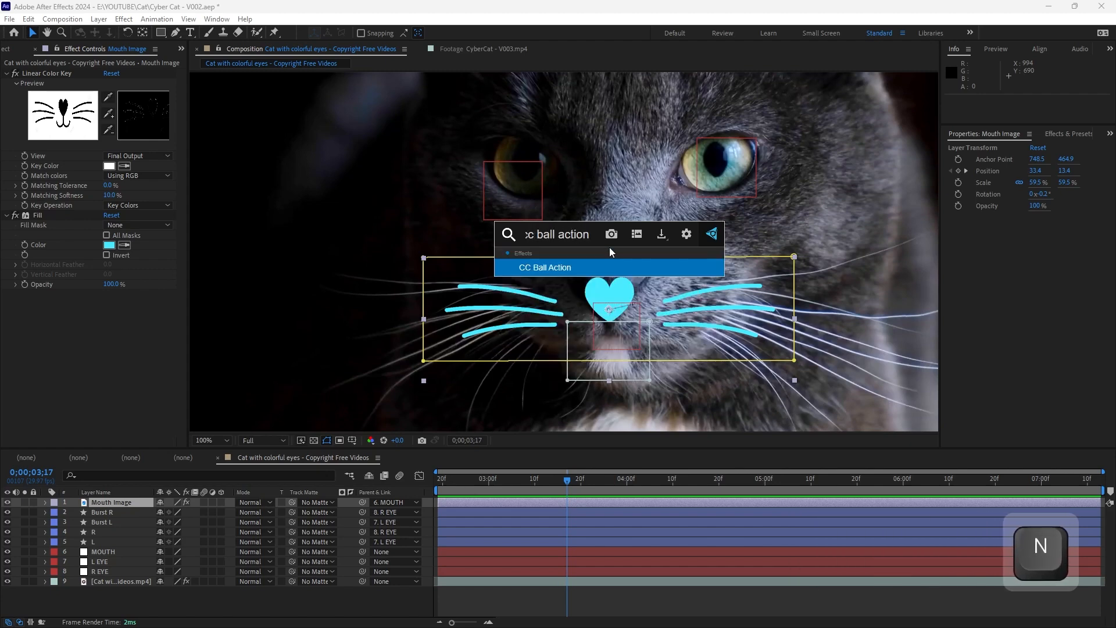
pyautogui.press('Return')
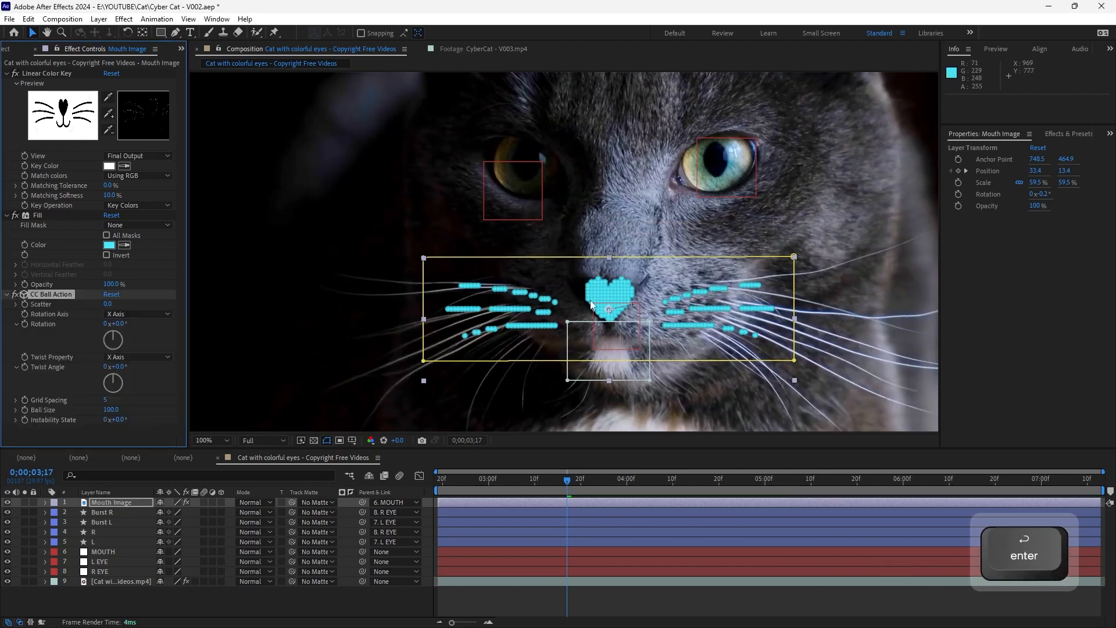
# Set CC Ball Action's Grid Spacing to 3 and Ball Size to about 61.5 on the Mouth Image layer
pyautogui.click(7, 74)
pyautogui.click(7, 83)
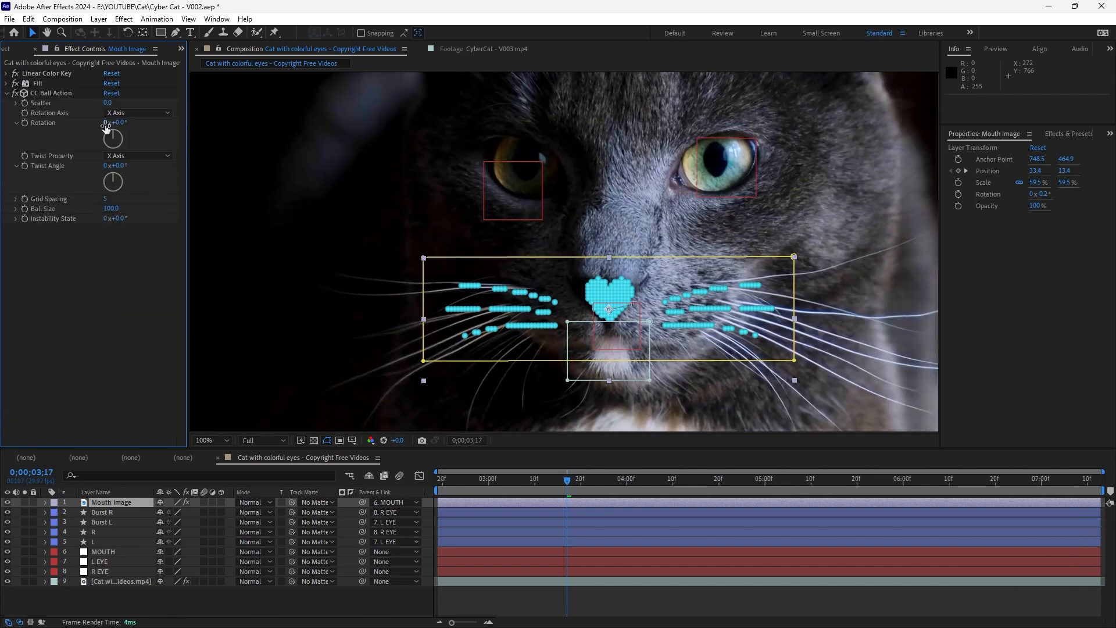
pyautogui.moveTo(110, 208); pyautogui.dragTo(73, 216)
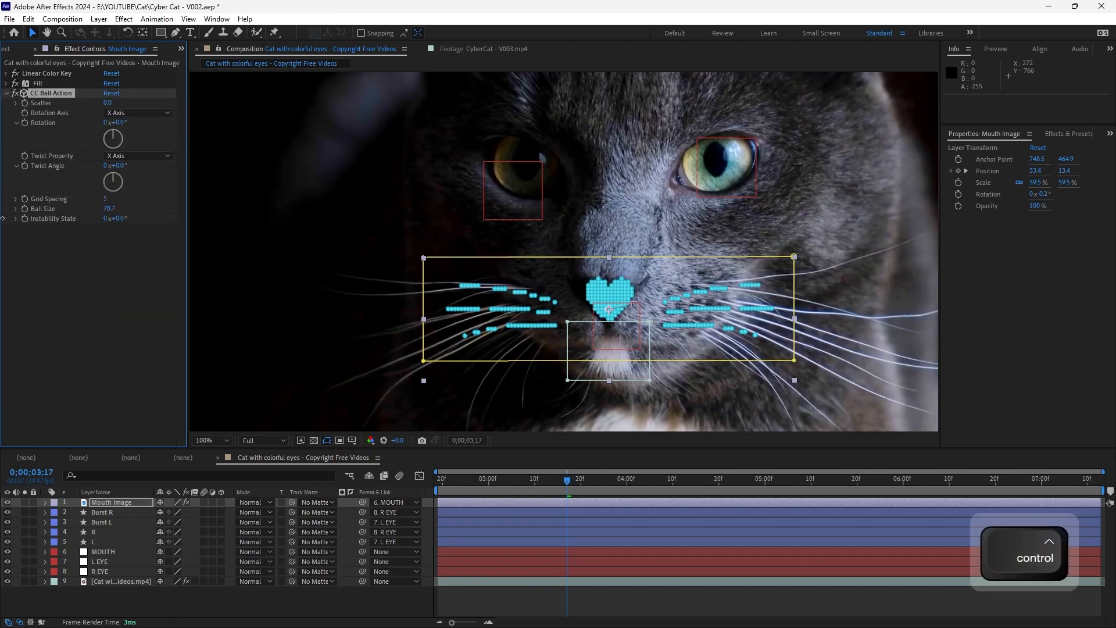
pyautogui.hotkey('ctrl', 'z')
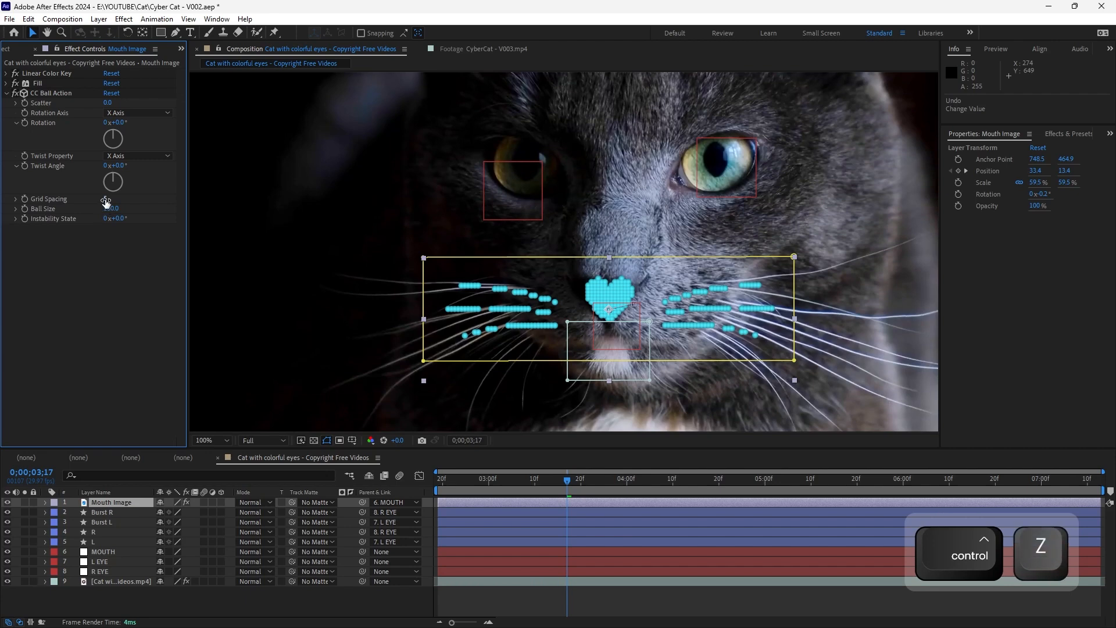
pyautogui.moveTo(105, 201)
pyautogui.mouseDown()
pyautogui.moveTo(122, 201)
pyautogui.moveTo(102, 201)
pyautogui.mouseUp()
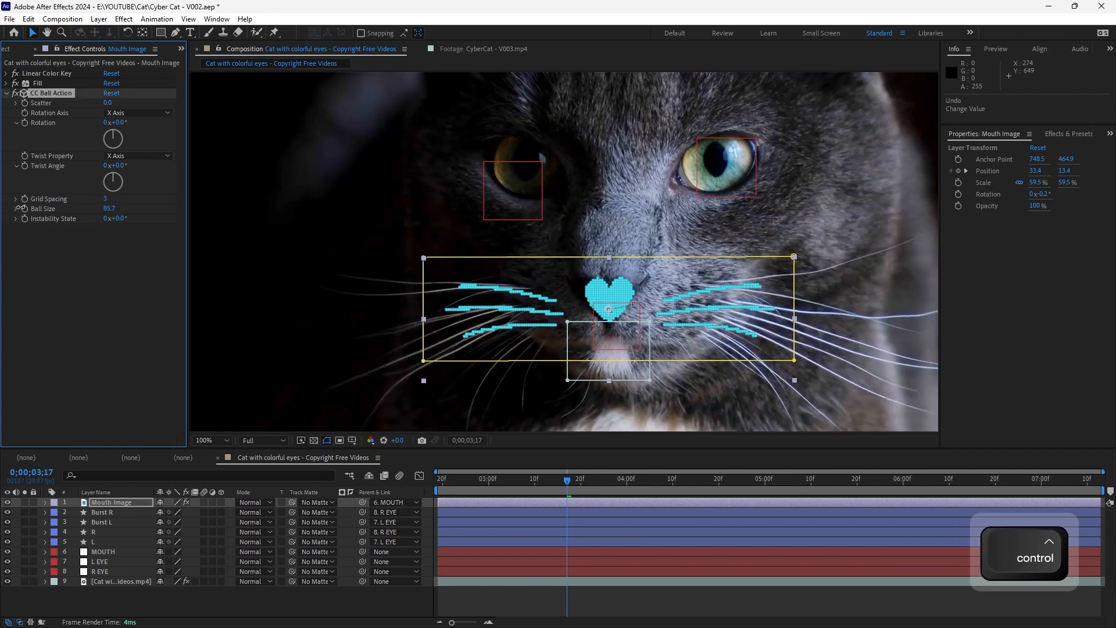
pyautogui.moveTo(21, 208); pyautogui.dragTo(3, 201)
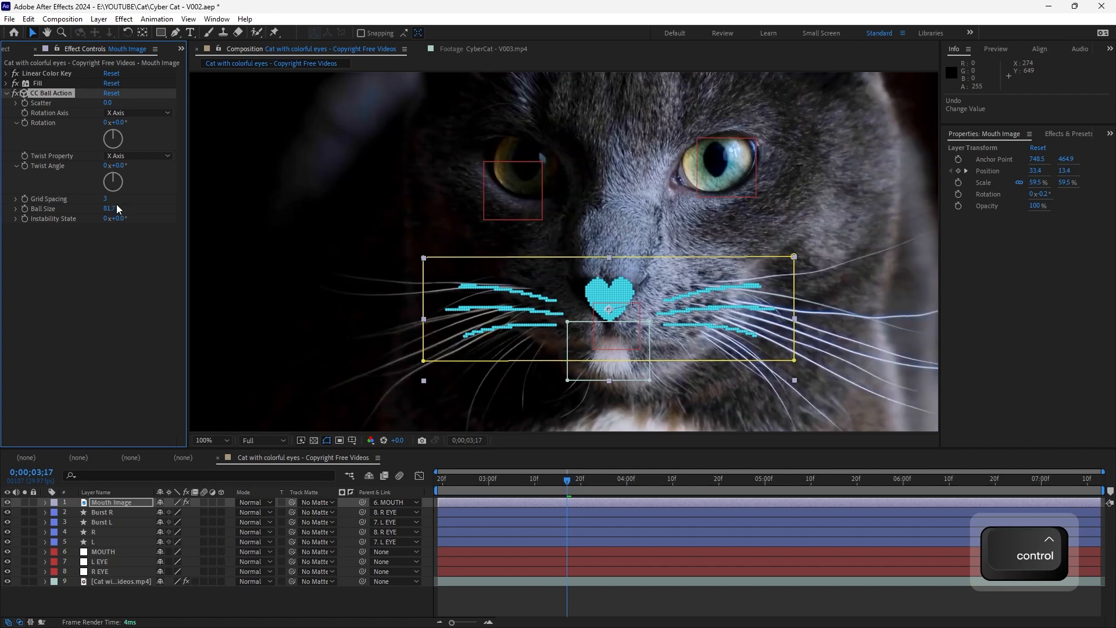
pyautogui.moveTo(117, 208); pyautogui.dragTo(2, 219)
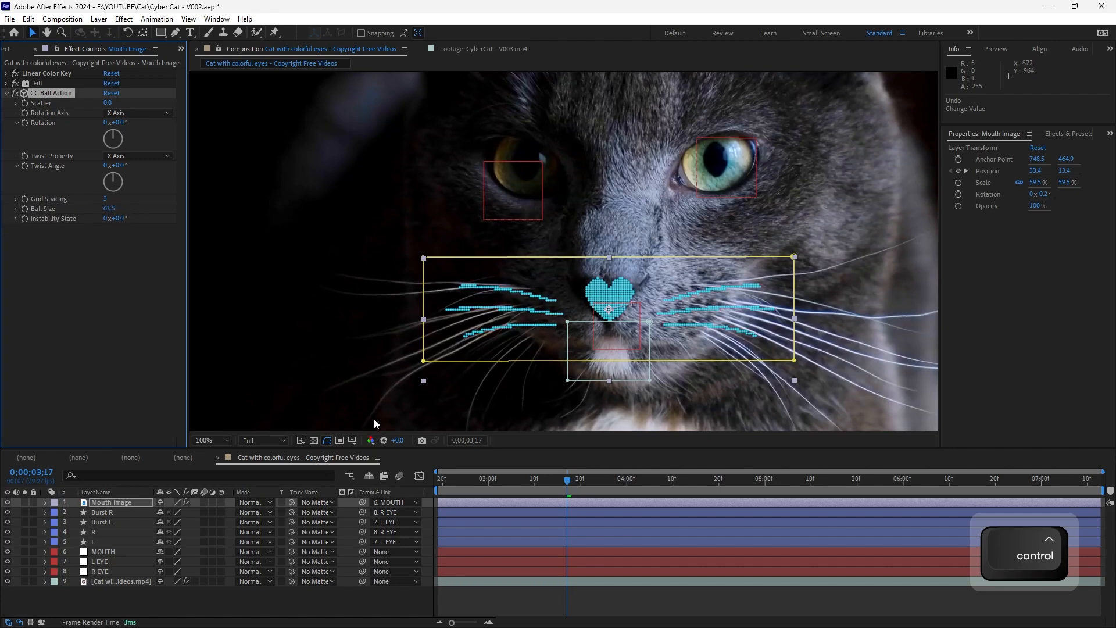
# Deselect the layer, check the dotted nose and whiskers across the timeline, and save the project at 0;00;02;19
pyautogui.click(362, 597)
pyautogui.hotkey('shift', '?')
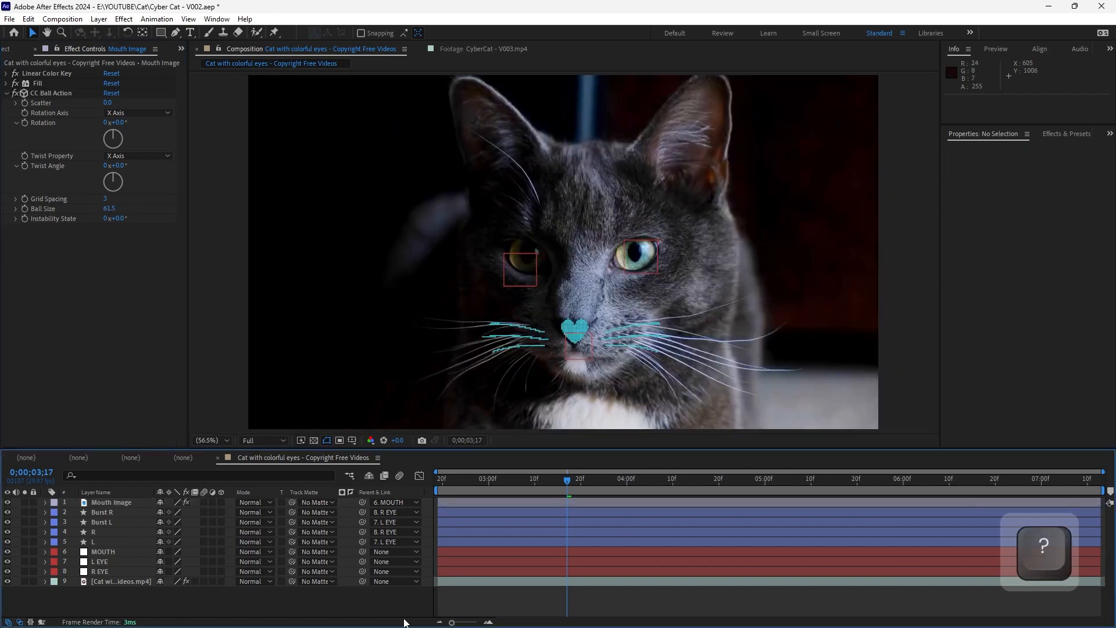
pyautogui.hotkey('ctrl', 's')
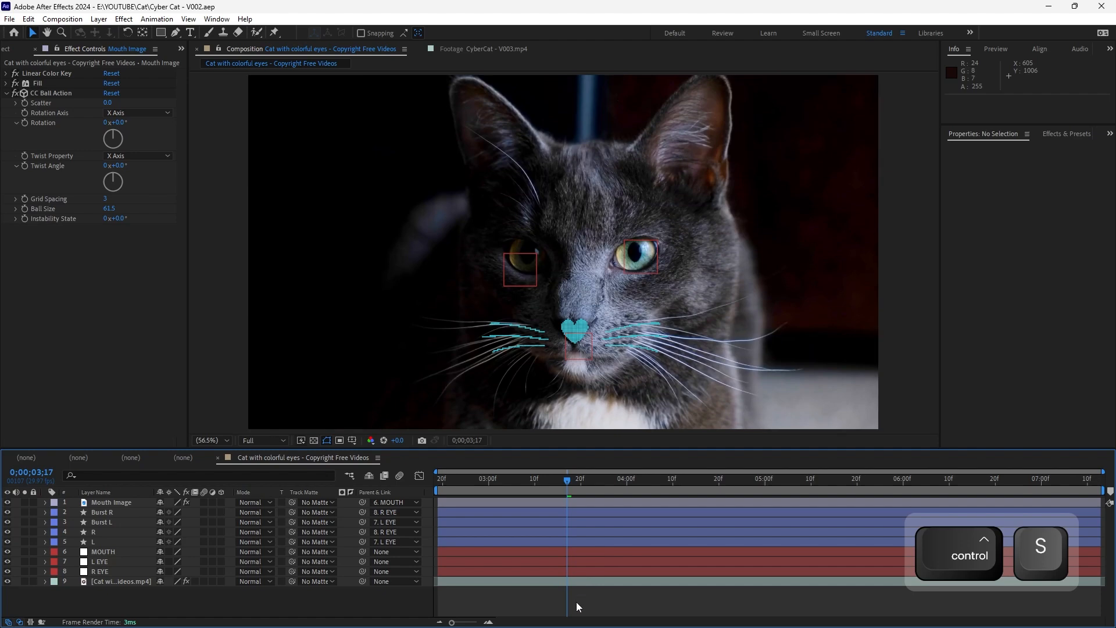
pyautogui.moveTo(546, 486); pyautogui.dragTo(426, 518)
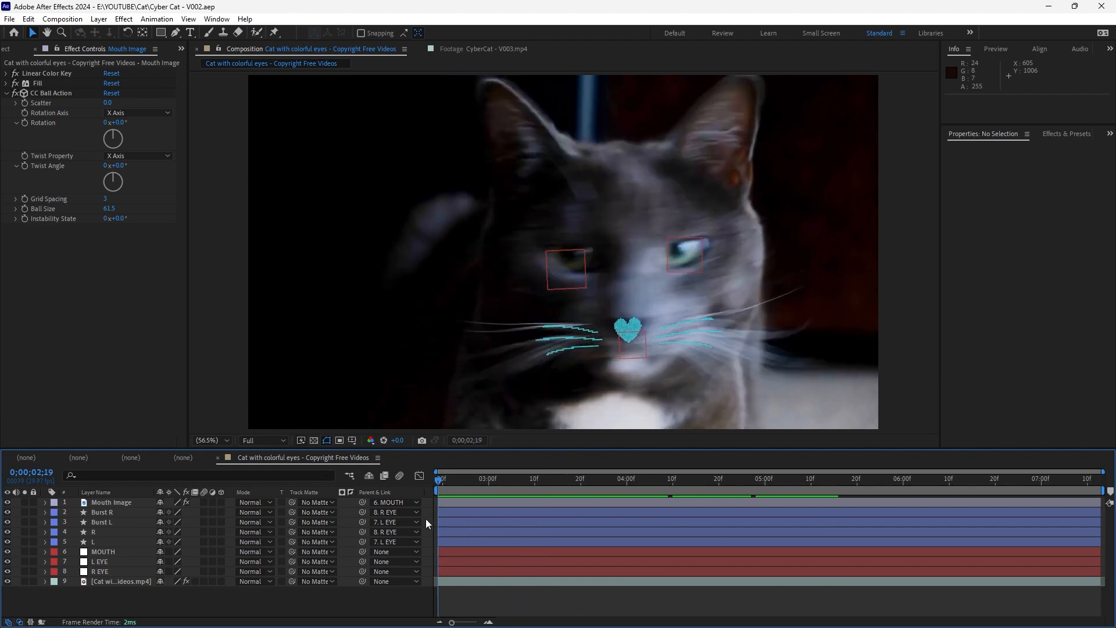
pyautogui.hotkey('ctrl', 's')
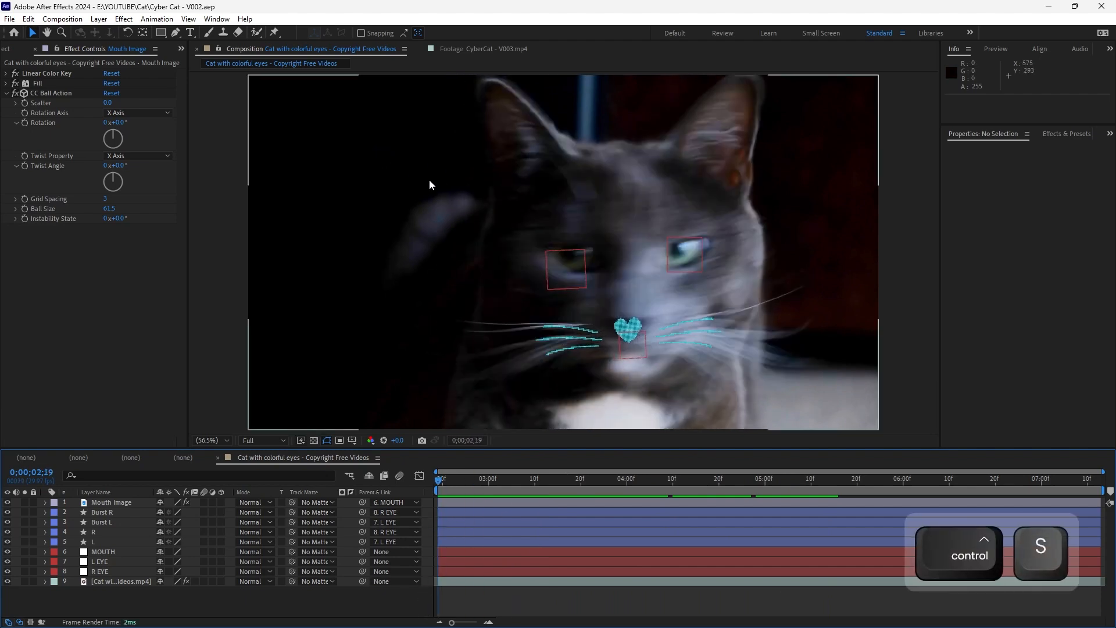
# Add the red heart image 360_F_320352822 from the Images folder to the composition, placing it beside the cat
pyautogui.click(13, 50)
pyautogui.click(59, 281)
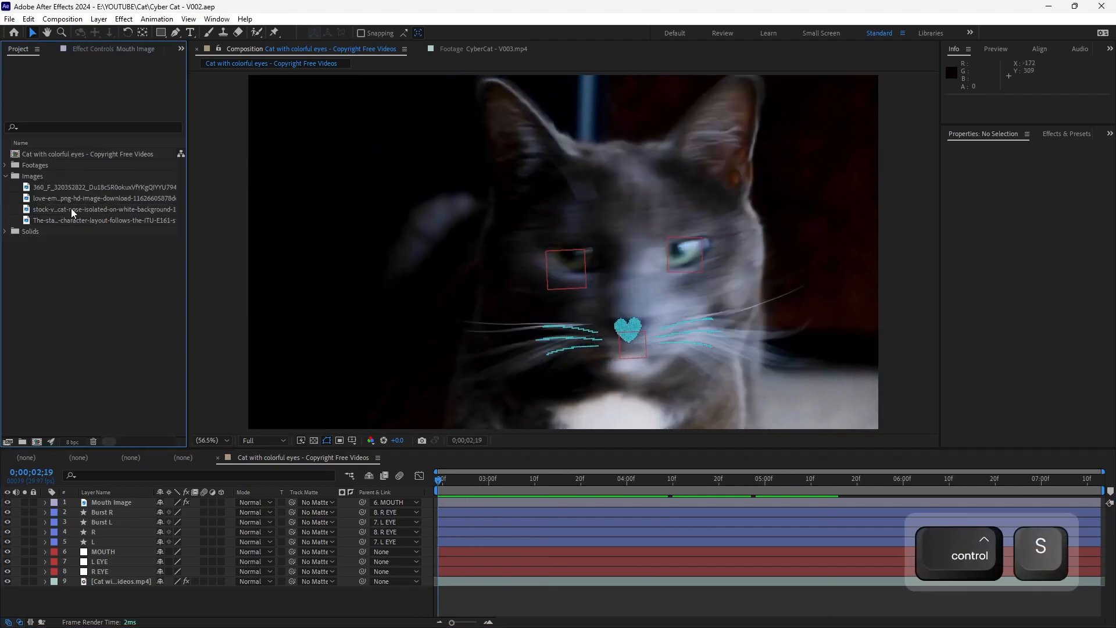
pyautogui.click(70, 206)
pyautogui.click(65, 201)
pyautogui.click(67, 216)
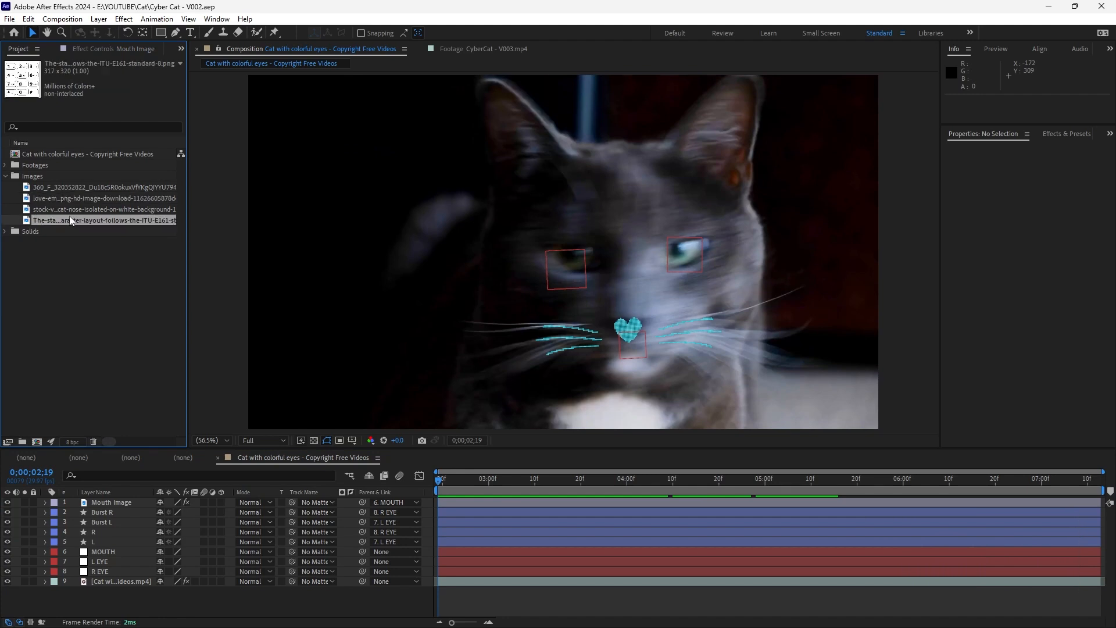
pyautogui.click(55, 187)
pyautogui.moveTo(54, 187); pyautogui.dragTo(418, 290)
# Apply Linear Color Key to the heart image and key out its white background
pyautogui.hotkey('ctrl', 'space')
pyautogui.write('linear')
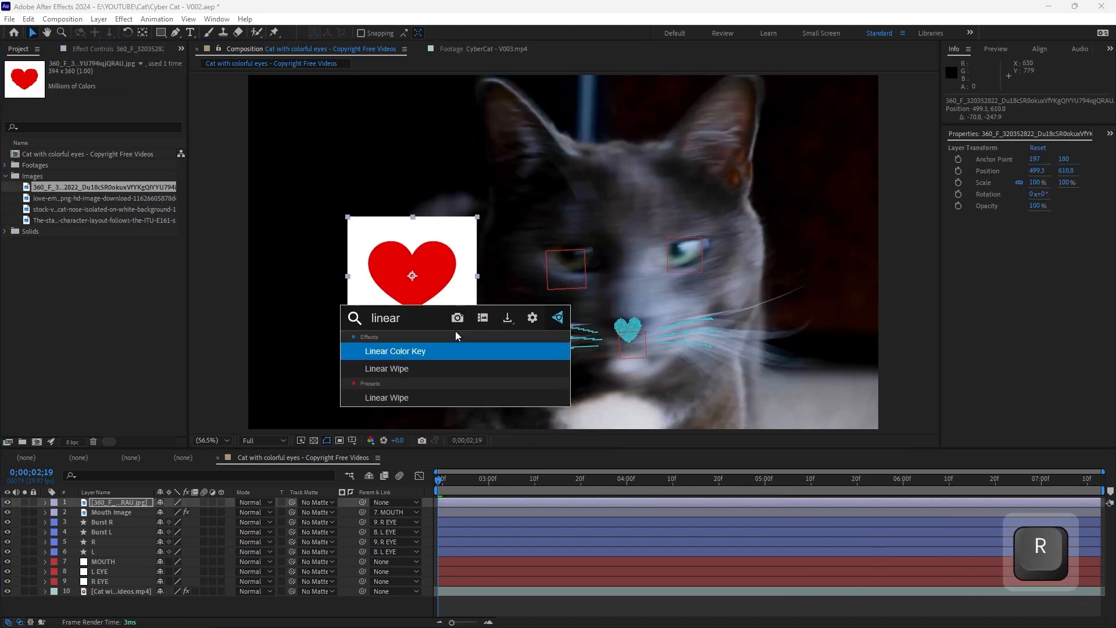
pyautogui.press('Return')
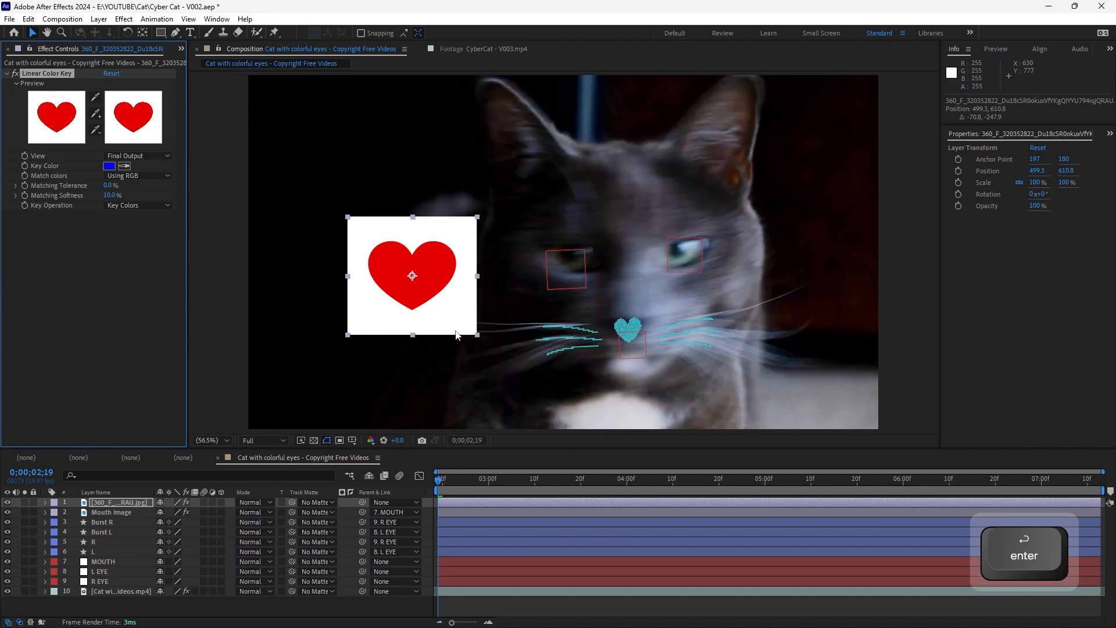
pyautogui.click(96, 97)
pyautogui.click(80, 100)
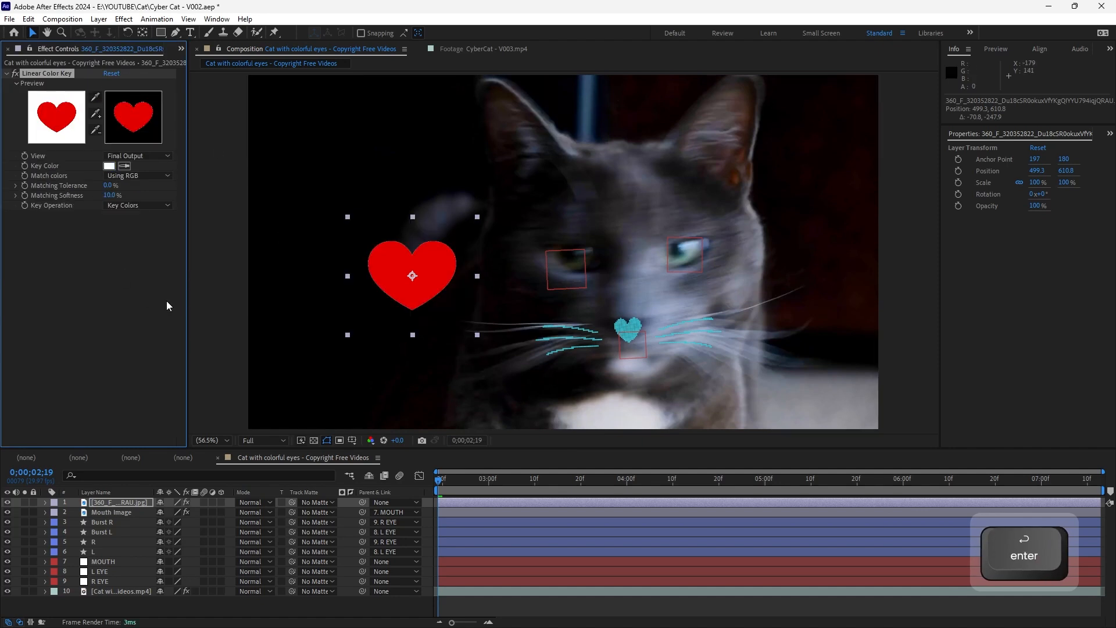
# Move the heart to about 433.8, 688.7 and apply a Fill effect in muted red C02D2D
pyautogui.moveTo(419, 281); pyautogui.dragTo(397, 307)
pyautogui.hotkey('ctrl', 'space')
pyautogui.write('f')
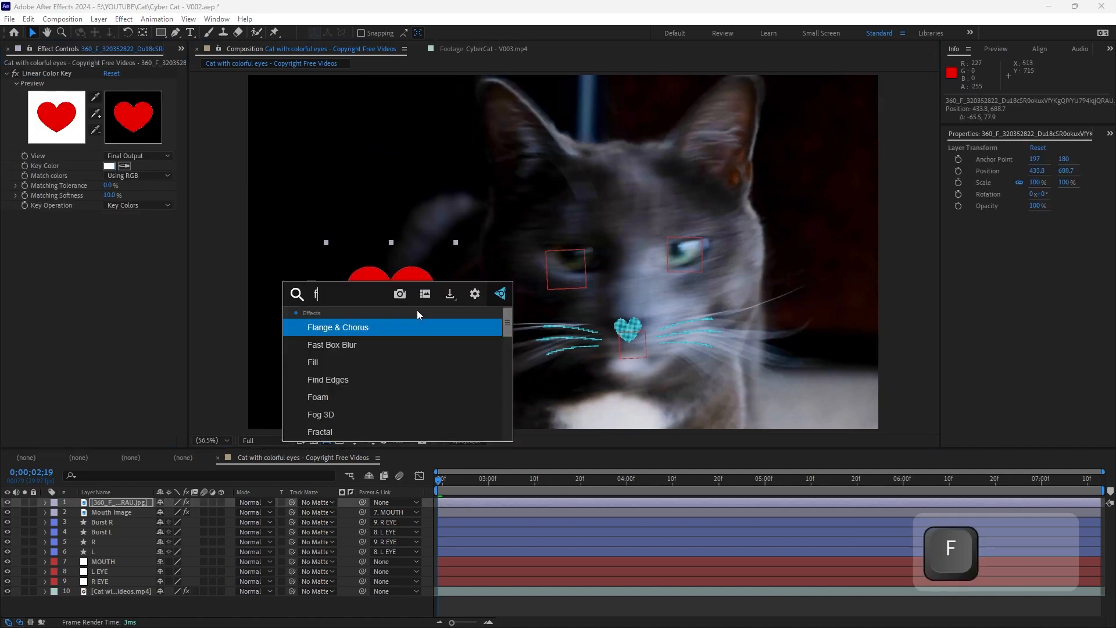
pyautogui.write('il')
pyautogui.press('Return')
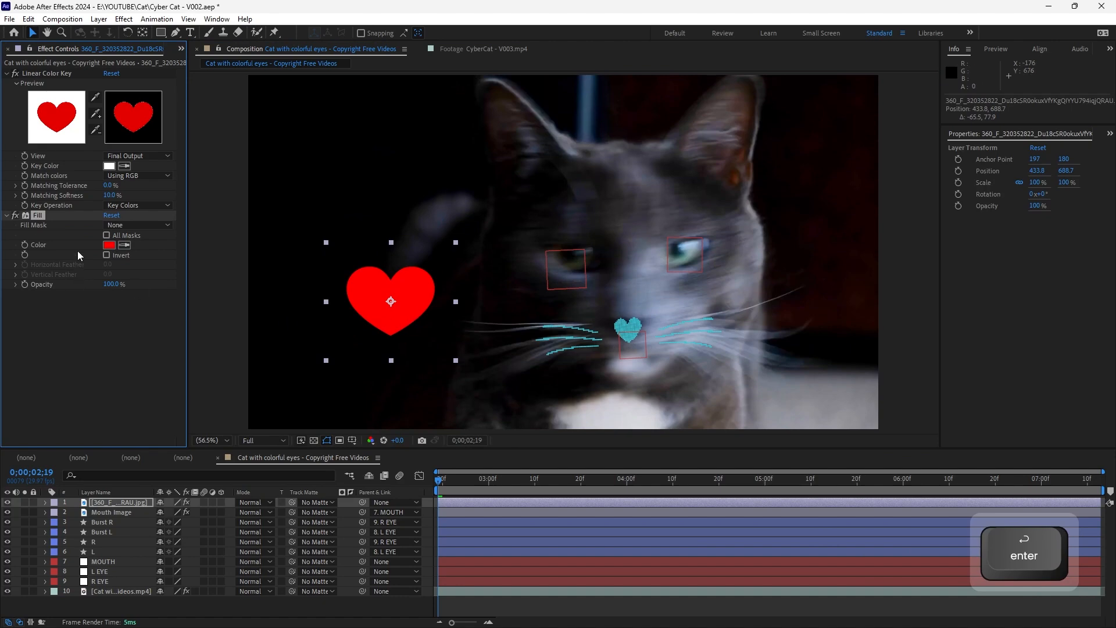
pyautogui.click(109, 244)
pyautogui.moveTo(125, 496); pyautogui.dragTo(146, 510)
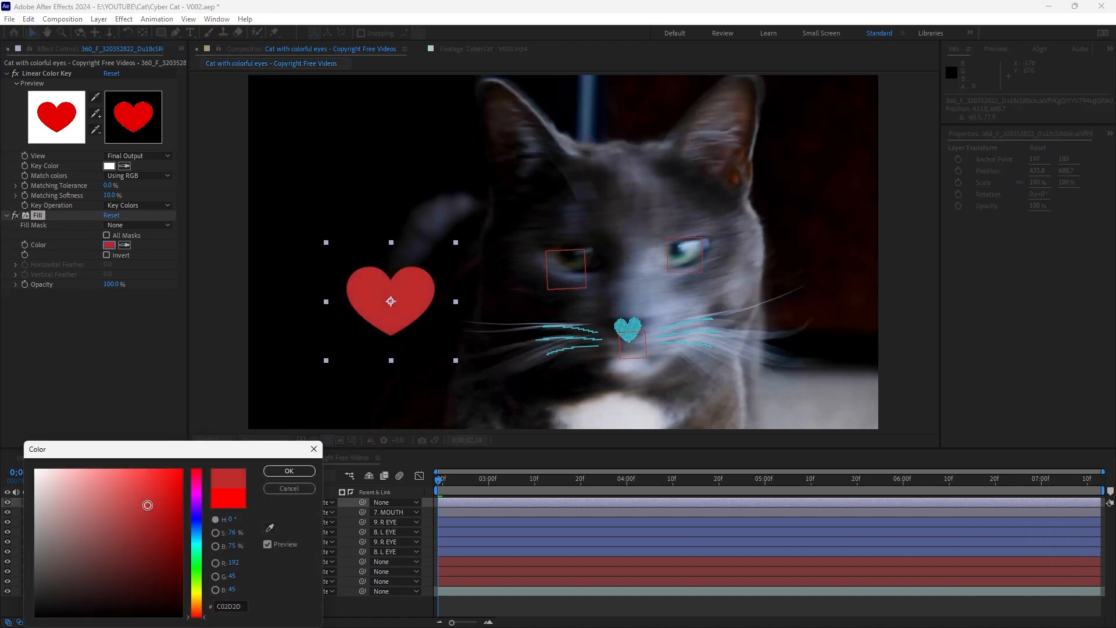
pyautogui.press('Return')
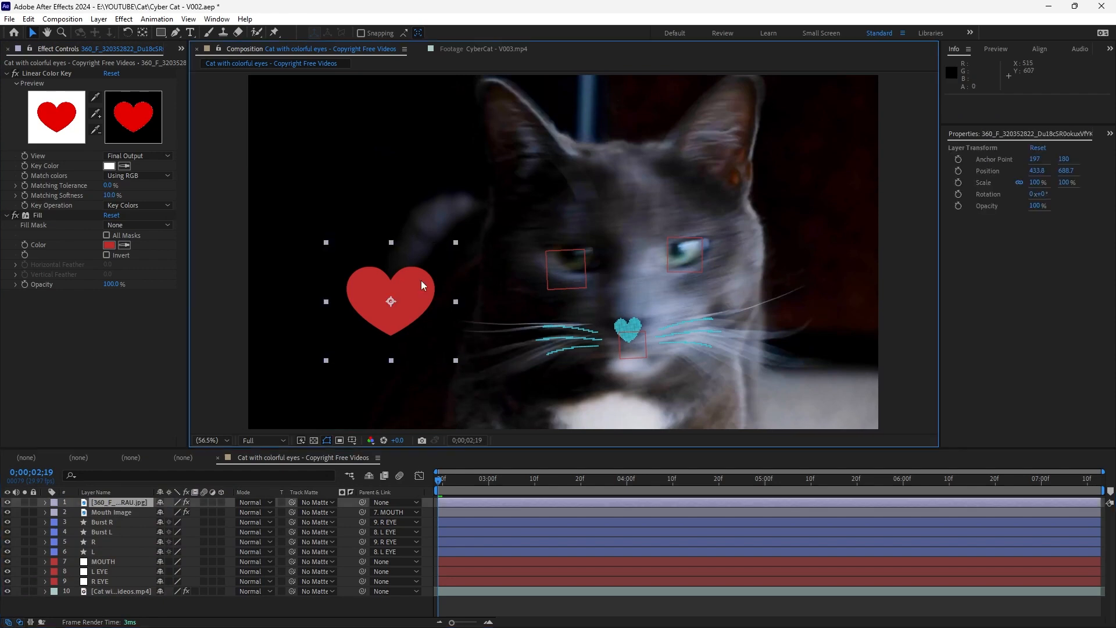
# Shrink the red heart to about 51.5 by 58.3%, move it just below the frame, and save the project
pyautogui.moveTo(455, 303); pyautogui.dragTo(451, 302)
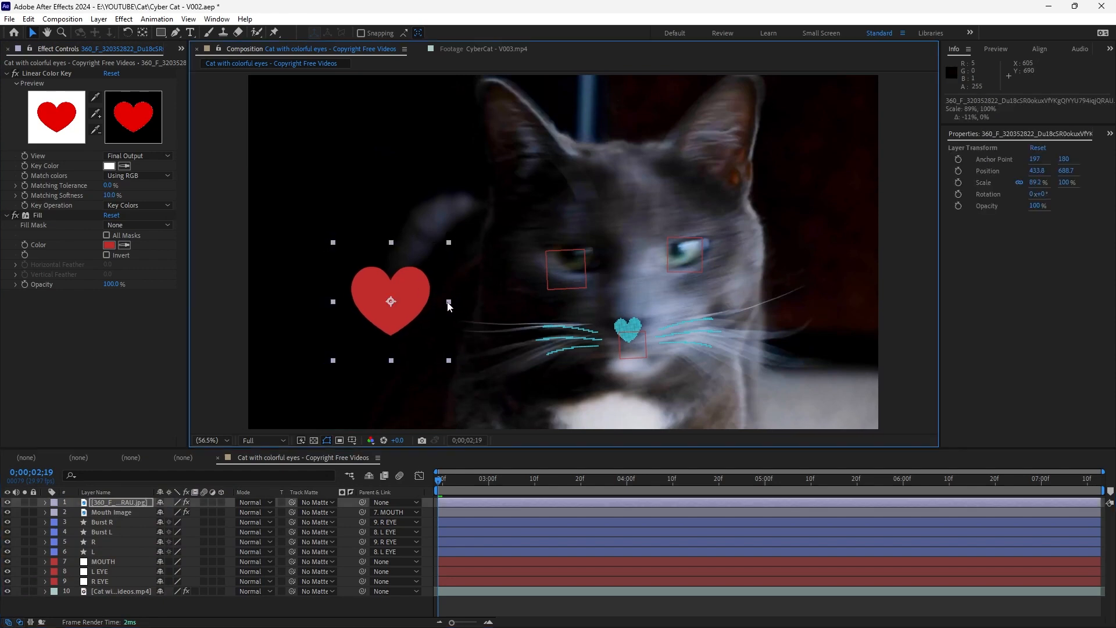
pyautogui.moveTo(390, 323); pyautogui.dragTo(417, 378)
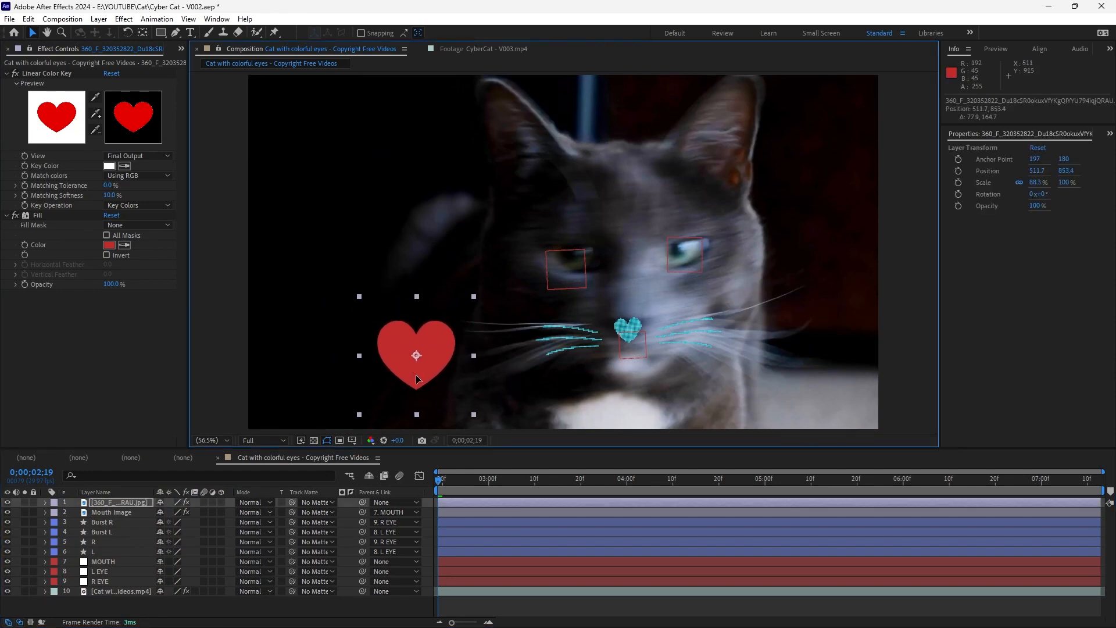
pyautogui.moveTo(472, 357); pyautogui.dragTo(399, 382)
pyautogui.hotkey('ctrl', 's')
pyautogui.click(210, 333)
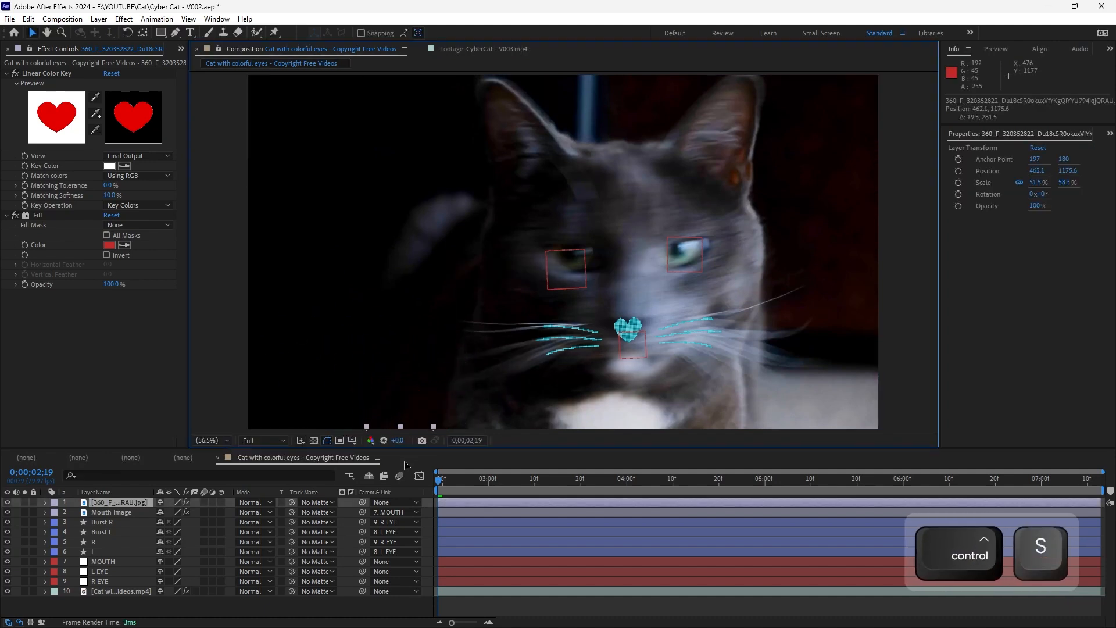
# Keyframe the heart's Position at 478, 1163.2 on 0;00;02;19 and raise it to about 486.9, 170 at 0;00;04;27
pyautogui.hotkey('alt', 'shift', 'p')
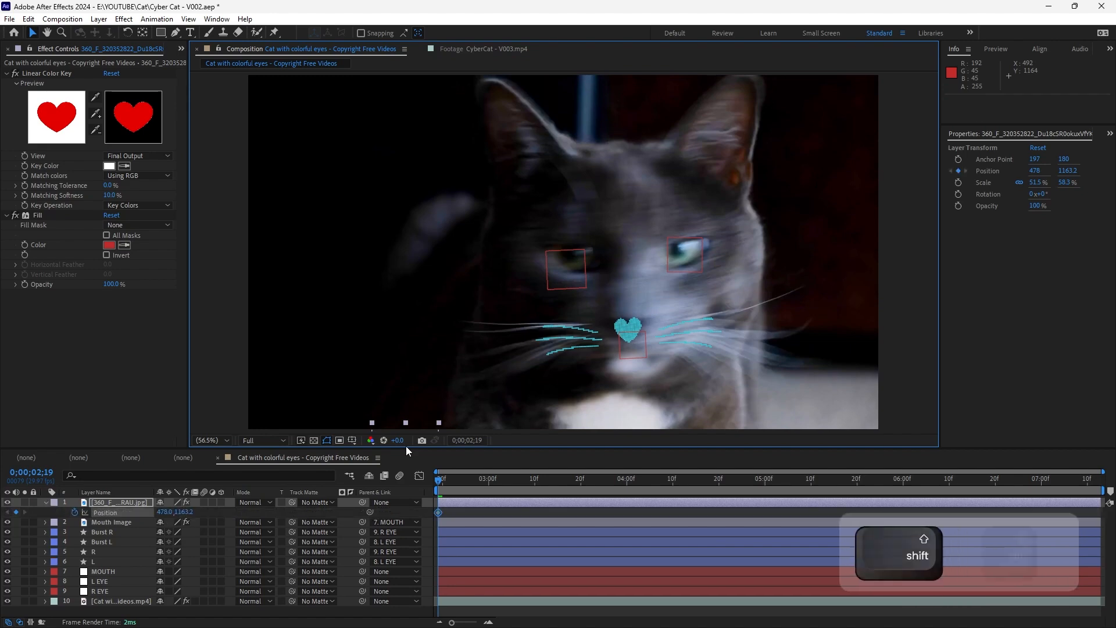
pyautogui.click(749, 486)
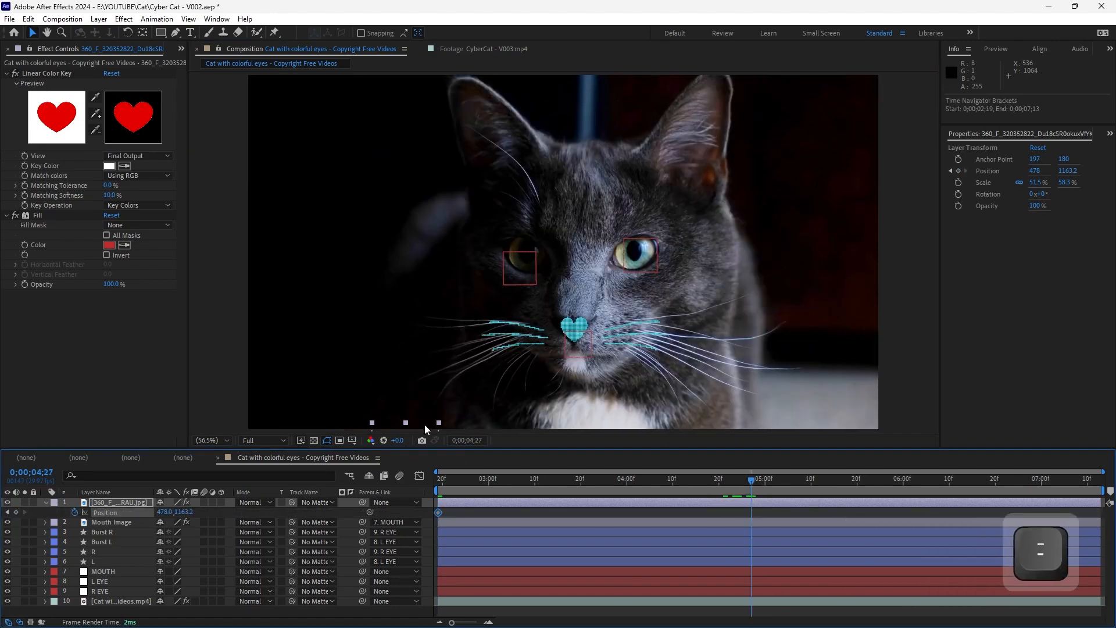
pyautogui.moveTo(424, 429); pyautogui.dragTo(429, 101)
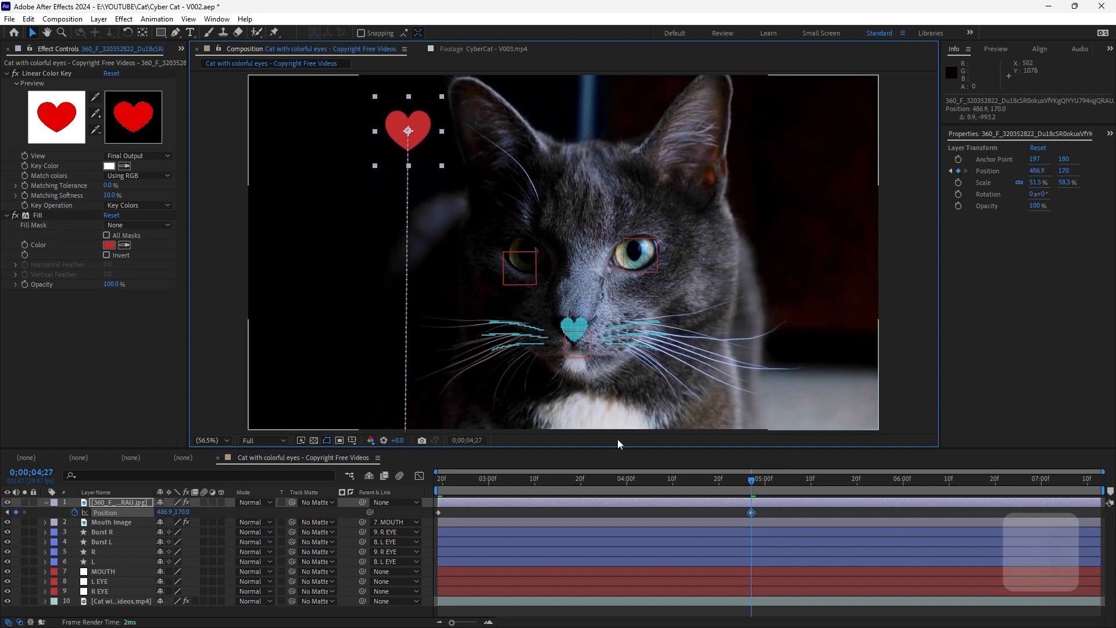
# Play back the rising heart animation and inspect its motion up to 0;00;03;11
pyautogui.press('space')
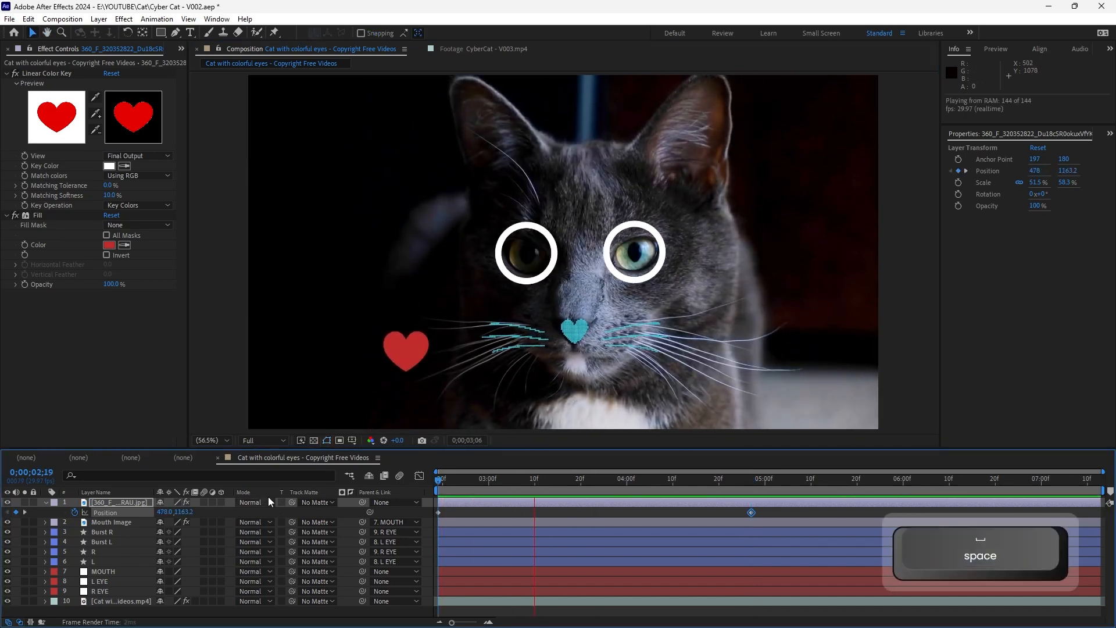
pyautogui.press('space')
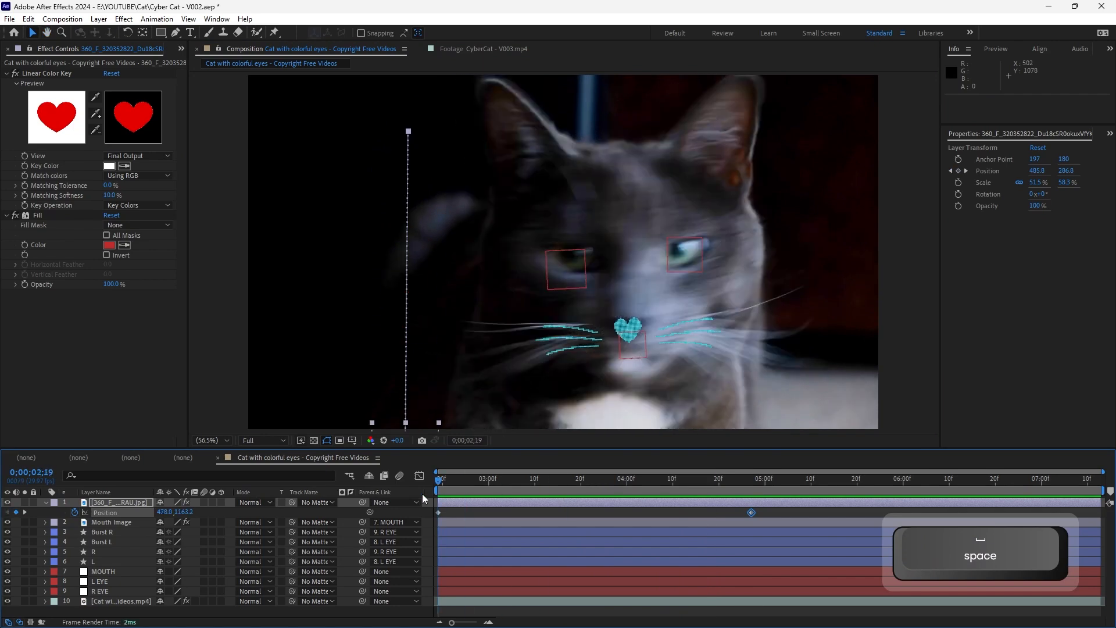
pyautogui.moveTo(438, 491); pyautogui.dragTo(539, 494)
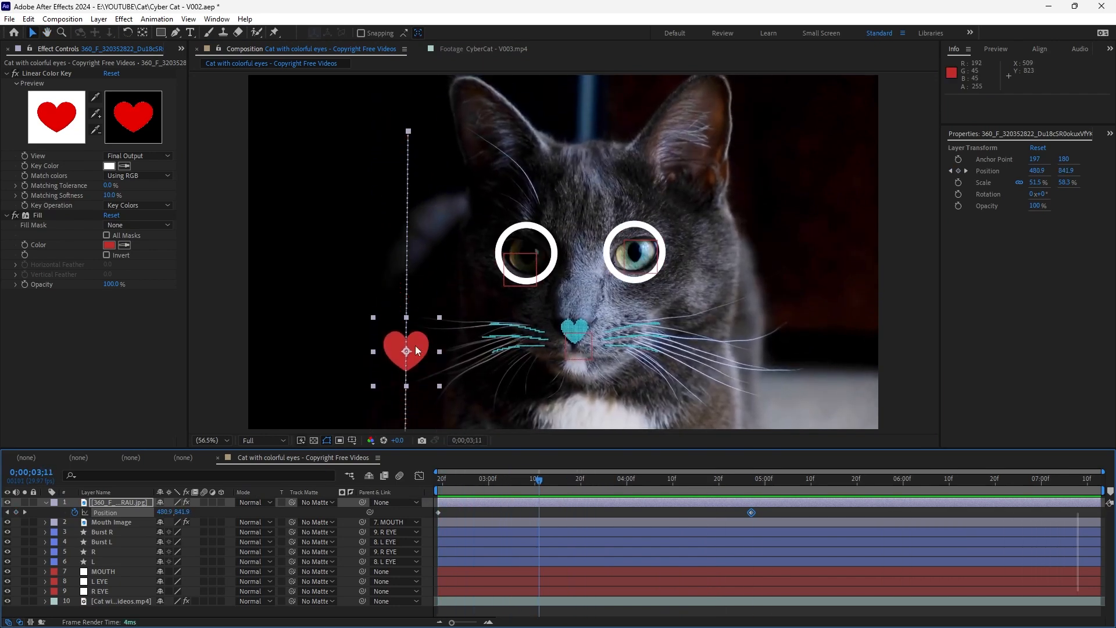
# Offset the heart to 378.2, 806.5 at 0;00;03;11 and to 544.1, 422.9 at 0;00;04;10 for a zigzag path
pyautogui.moveTo(417, 349); pyautogui.dragTo(383, 338)
pyautogui.click(673, 487)
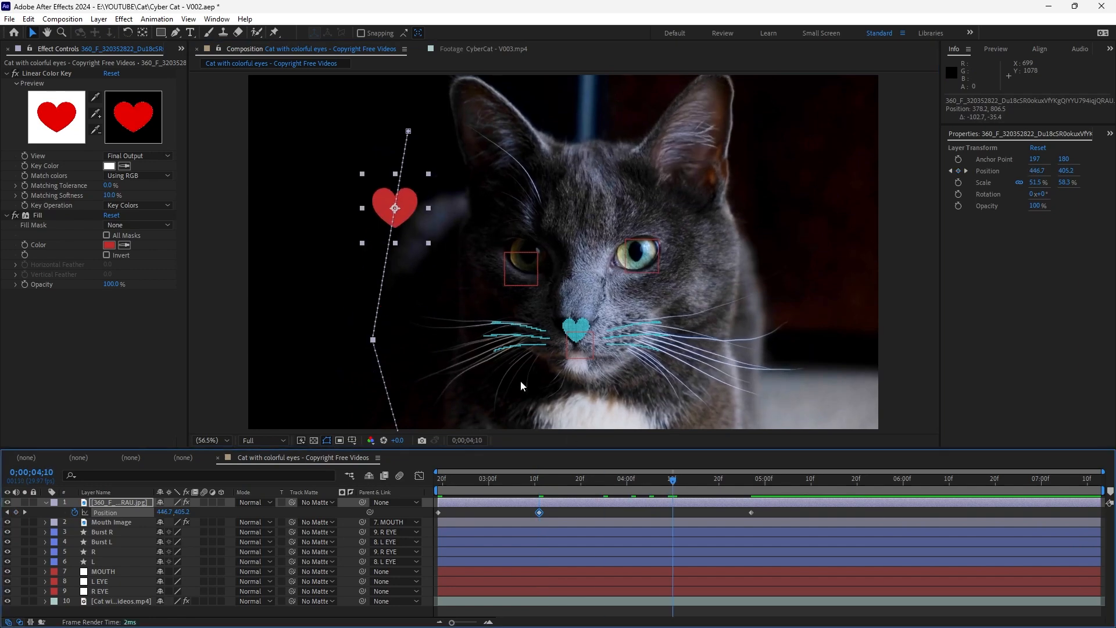
pyautogui.moveTo(395, 205); pyautogui.dragTo(427, 215)
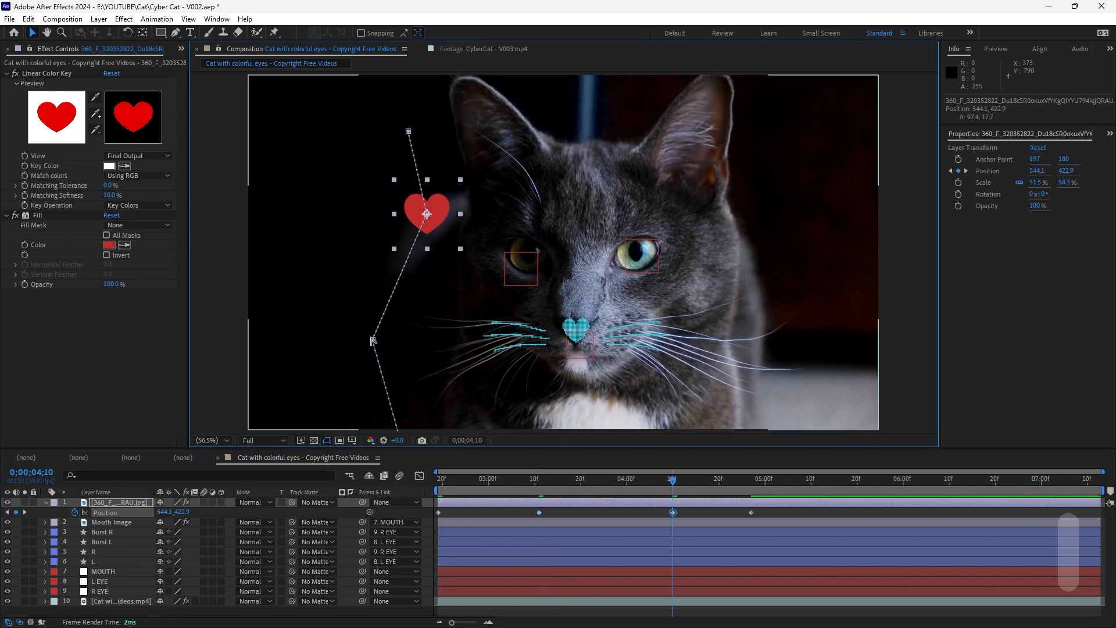
# Curve the heart's motion path at the two middle keyframes by pulling out their Bezier handles
pyautogui.press('g')
pyautogui.moveTo(372, 340); pyautogui.dragTo(365, 315)
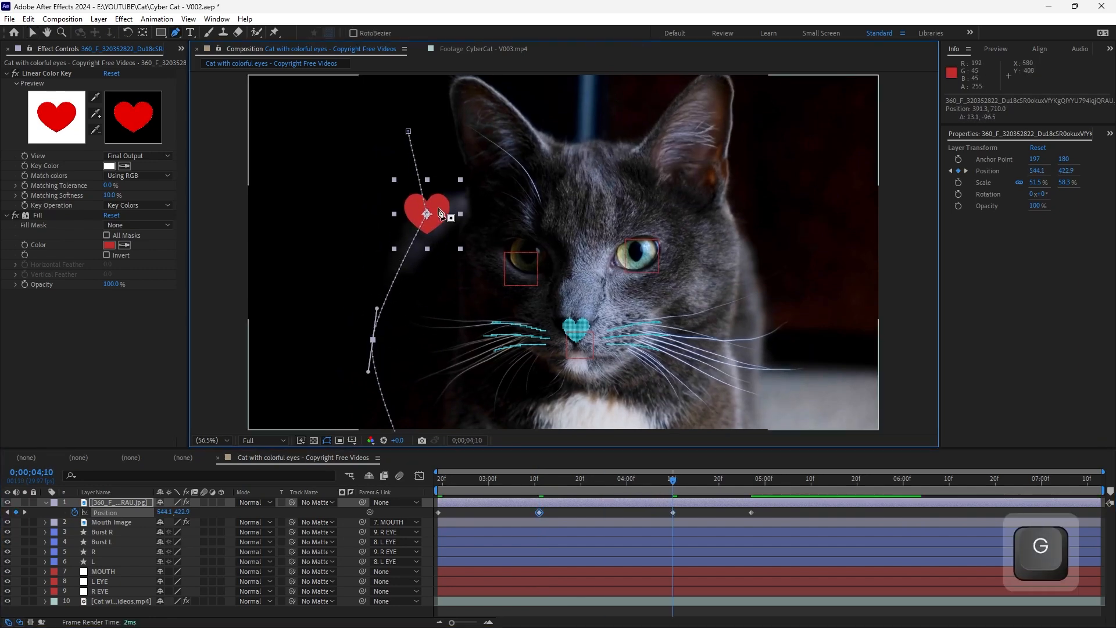
pyautogui.moveTo(427, 214); pyautogui.dragTo(427, 251)
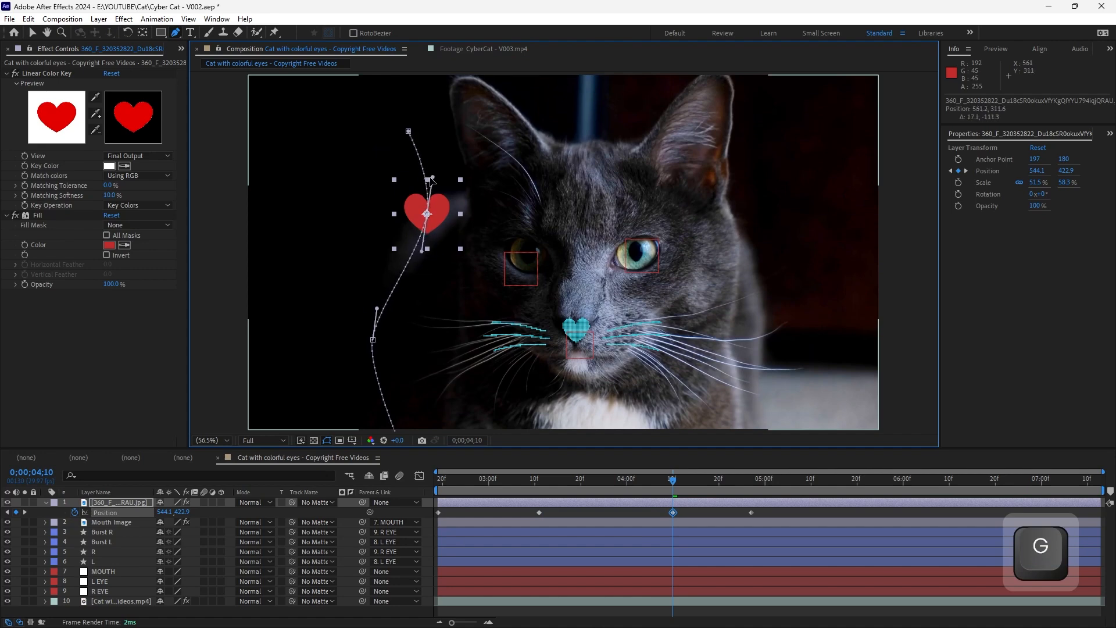
# Preview the heart's curved motion and delete its two middle Position keyframes
pyautogui.press('space')
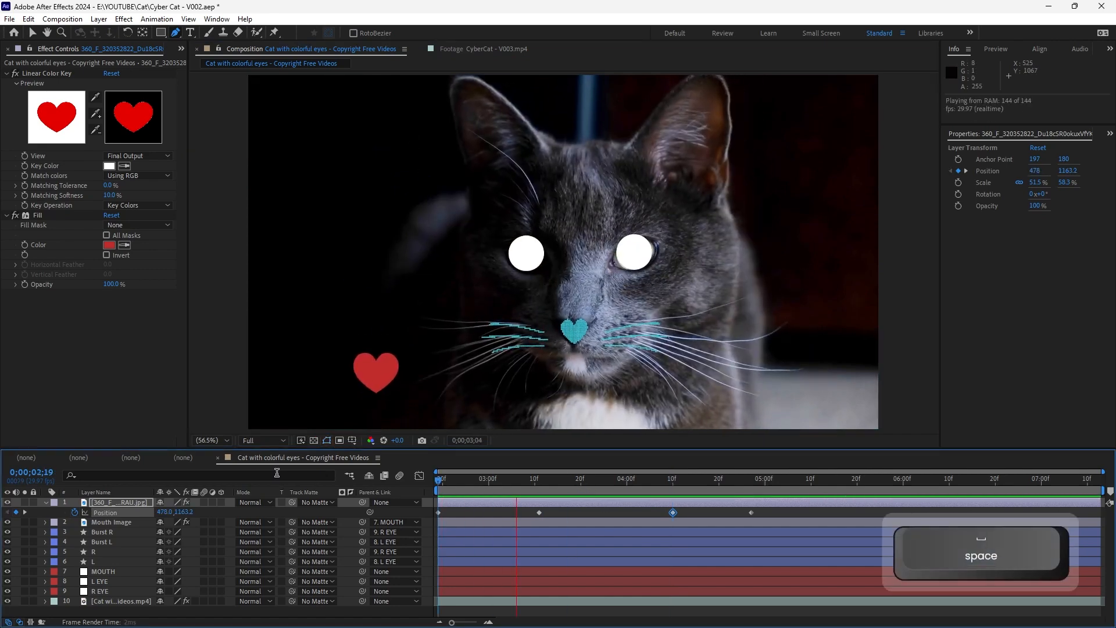
pyautogui.press('space')
pyautogui.moveTo(535, 513); pyautogui.dragTo(678, 528)
pyautogui.press('Delete')
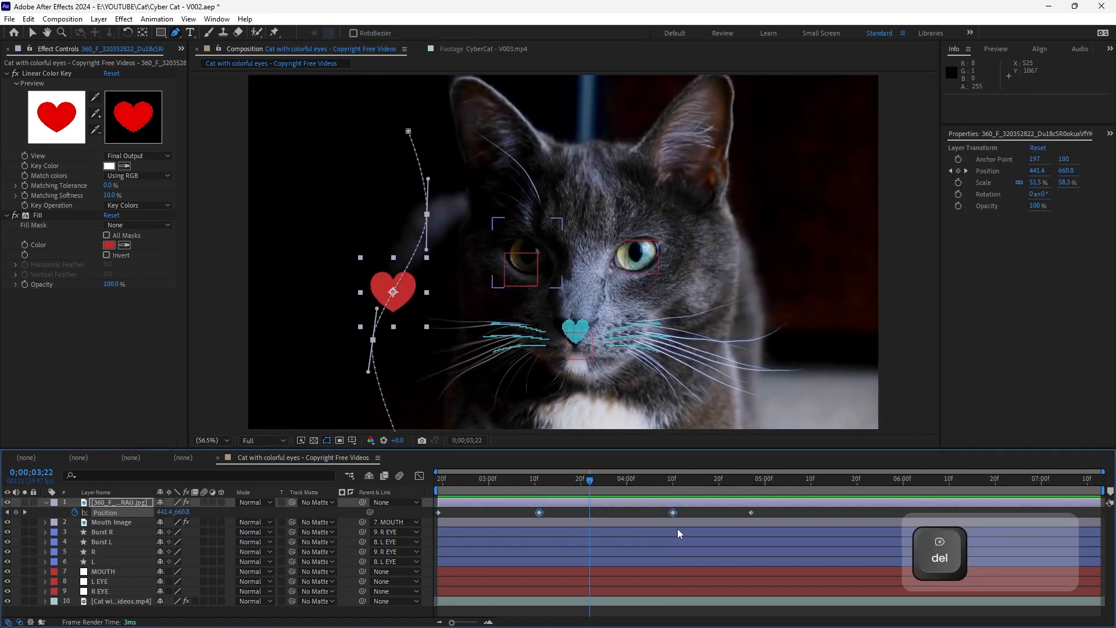
# Separate the heart's Position into X and Y dimensions and remove the X Position keyframes at 0;00;02;19
pyautogui.rightClick(110, 512)
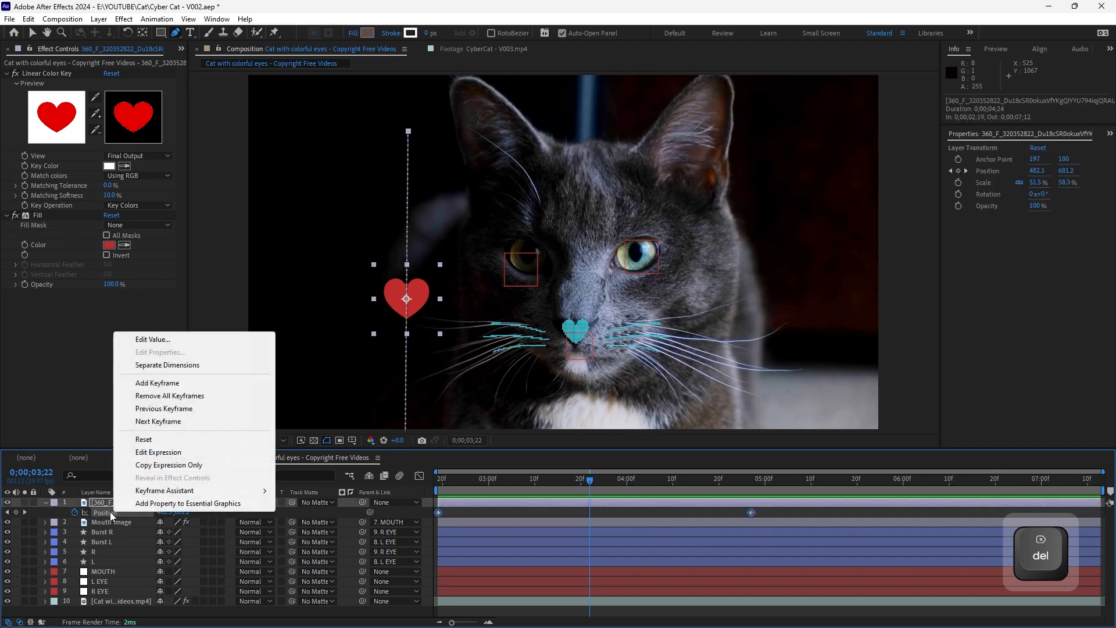
pyautogui.rightClick(101, 512)
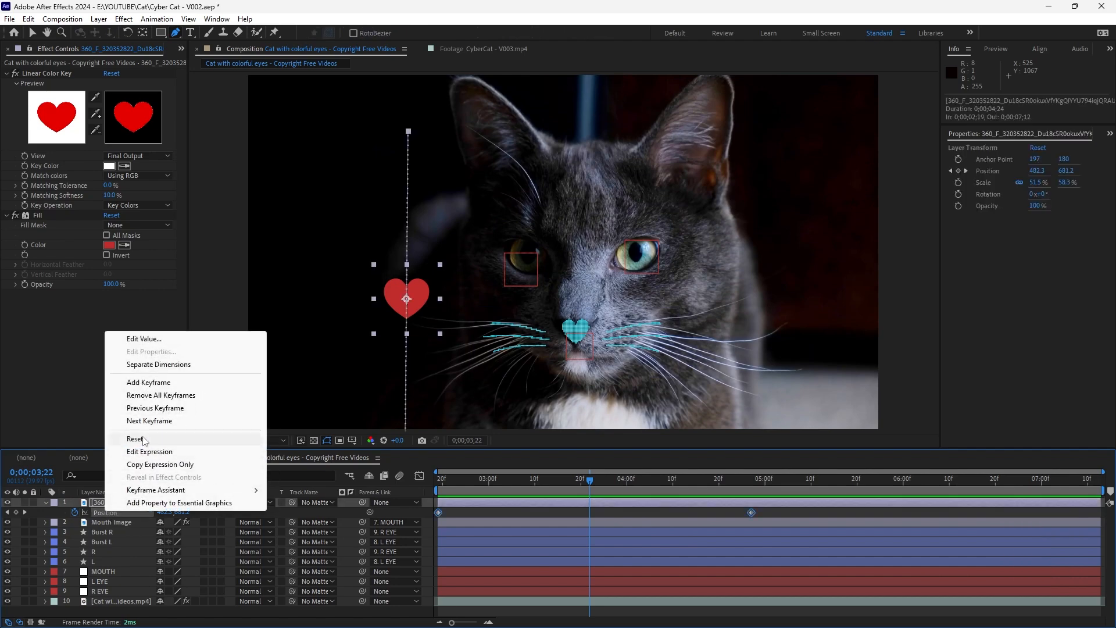
pyautogui.click(169, 368)
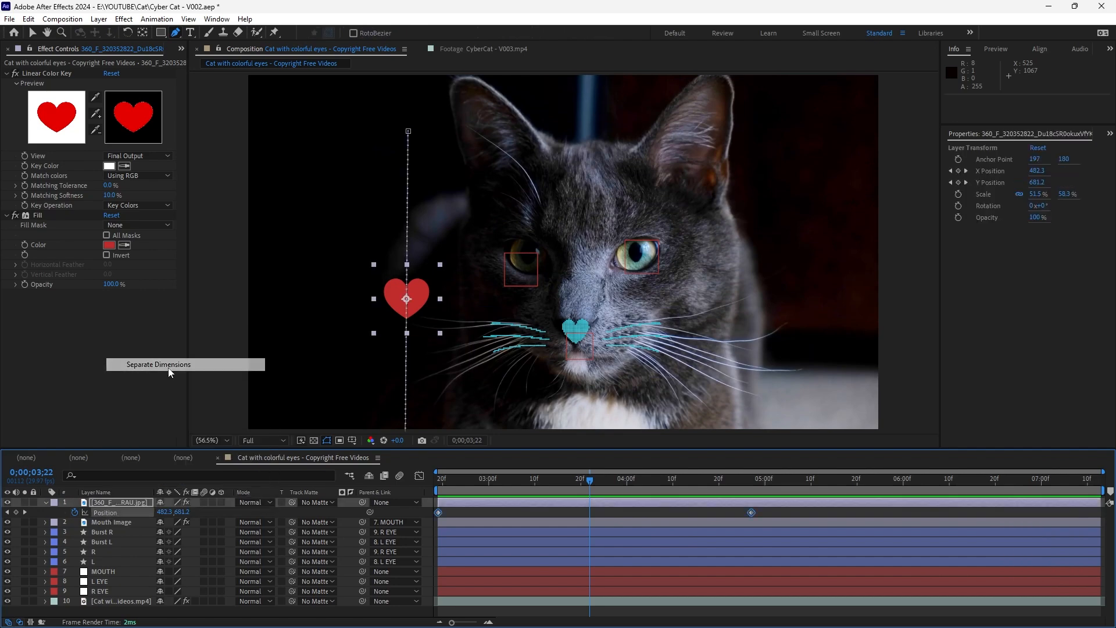
pyautogui.click(468, 515)
pyautogui.click(115, 521)
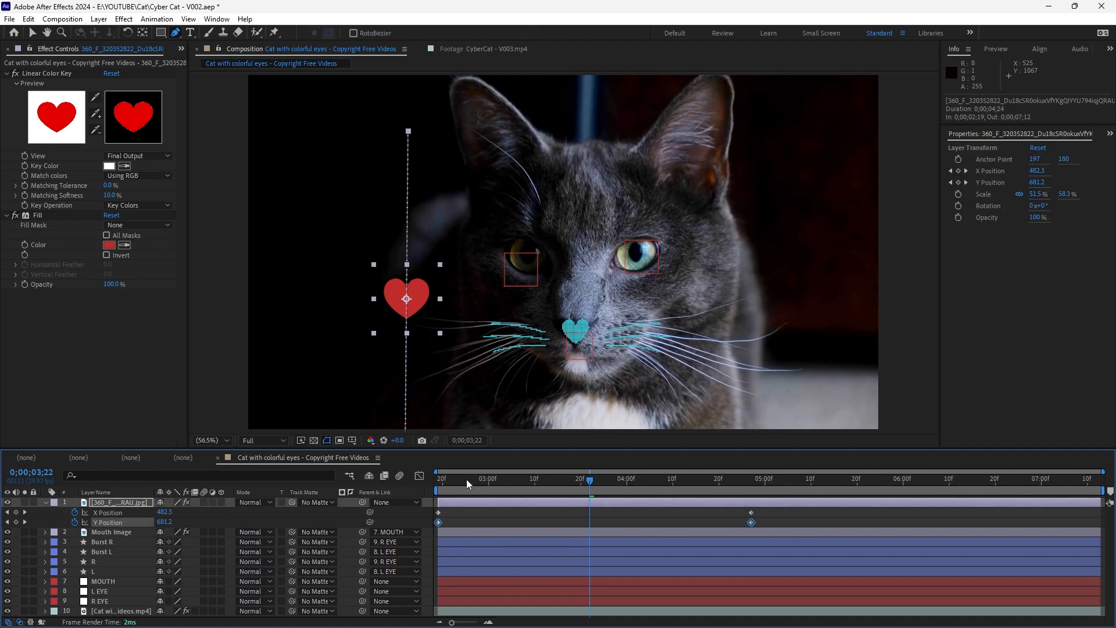
pyautogui.moveTo(469, 480); pyautogui.dragTo(150, 510)
pyautogui.click(74, 513)
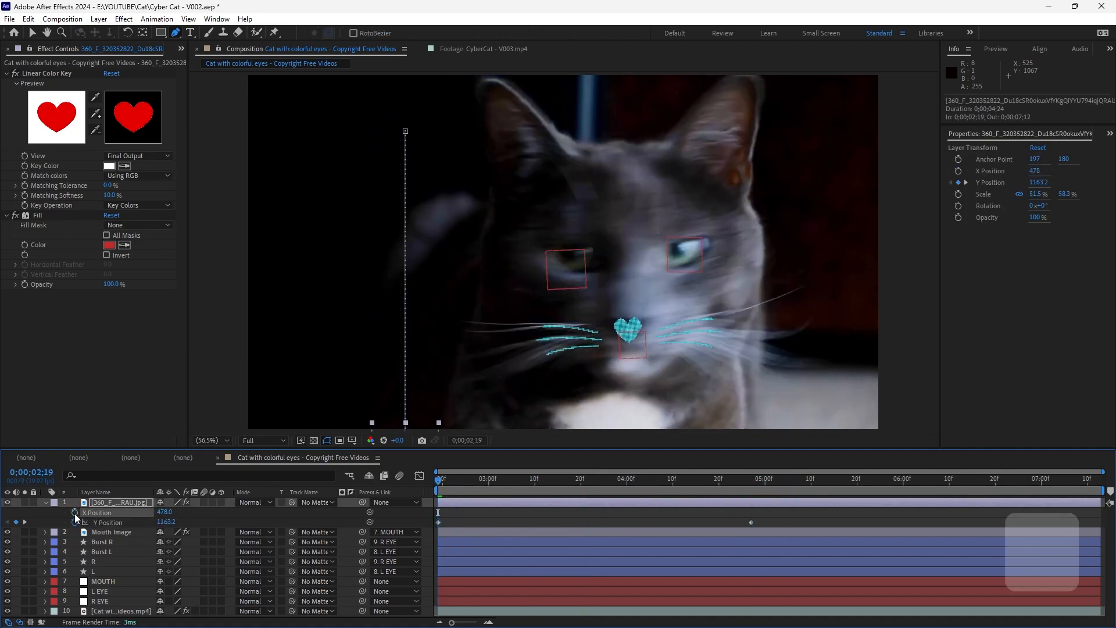
# Apply the expression wiggle(1,90) to the heart's X Position and preview its sideways drift
pyautogui.keyDown('alt'); pyautogui.click(74, 512); pyautogui.keyUp('alt')
pyautogui.write('wig')
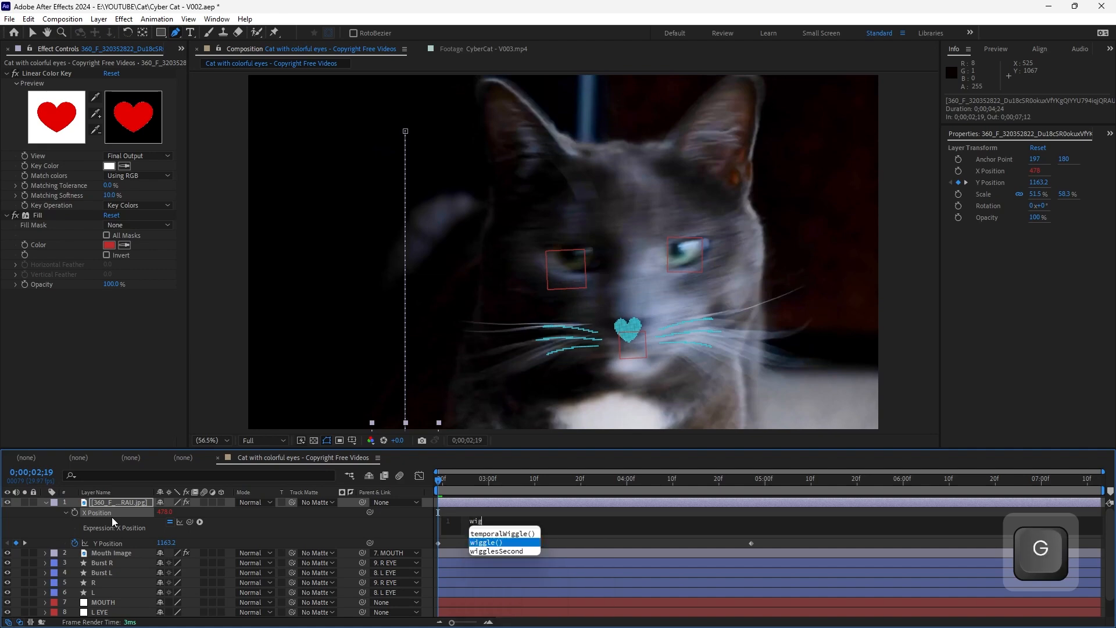
pyautogui.write('gle(')
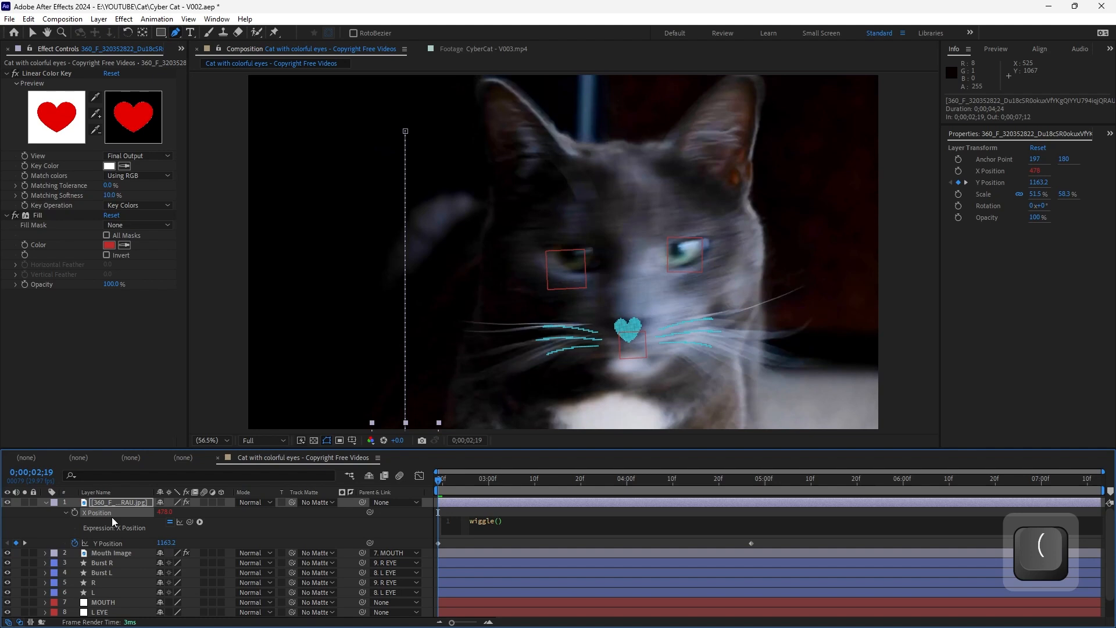
pyautogui.write('1')
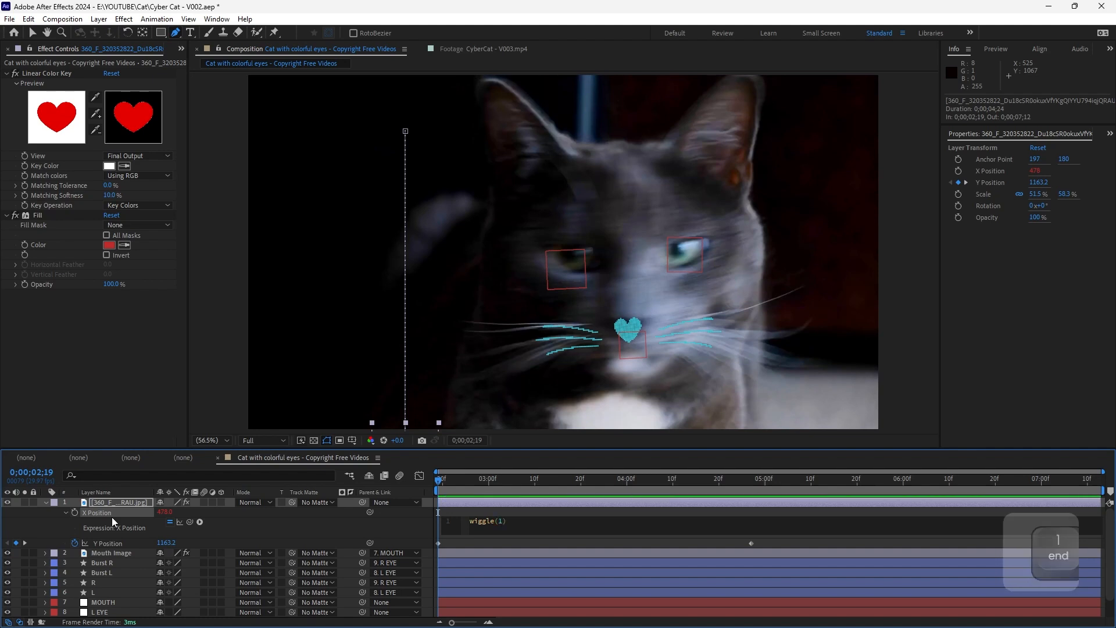
pyautogui.write(',90')
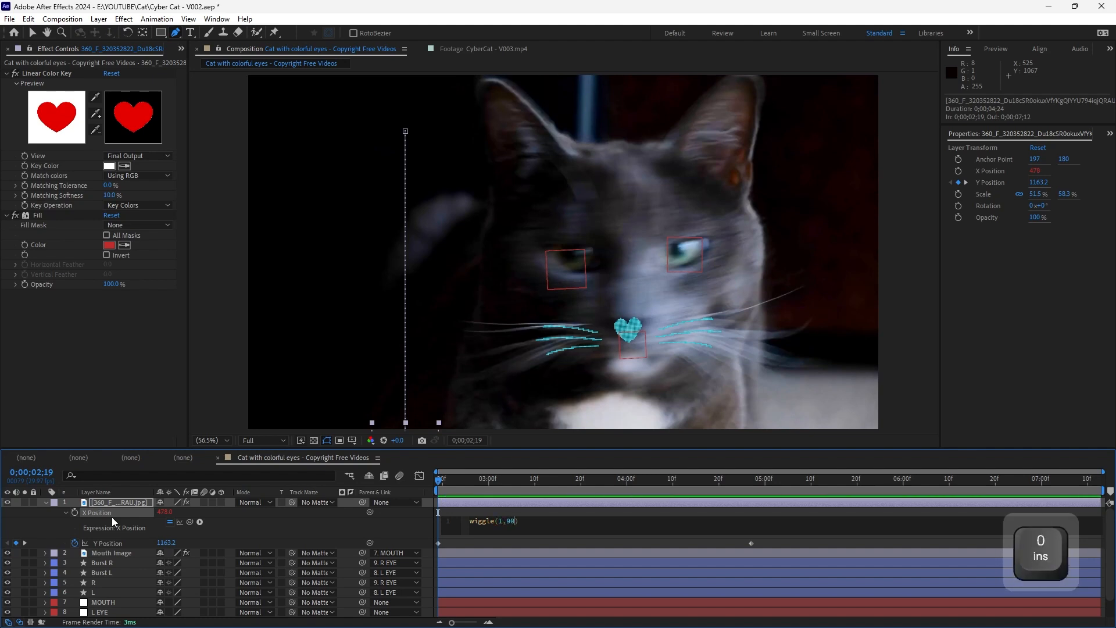
pyautogui.press('Return')
pyautogui.press('KP_0')
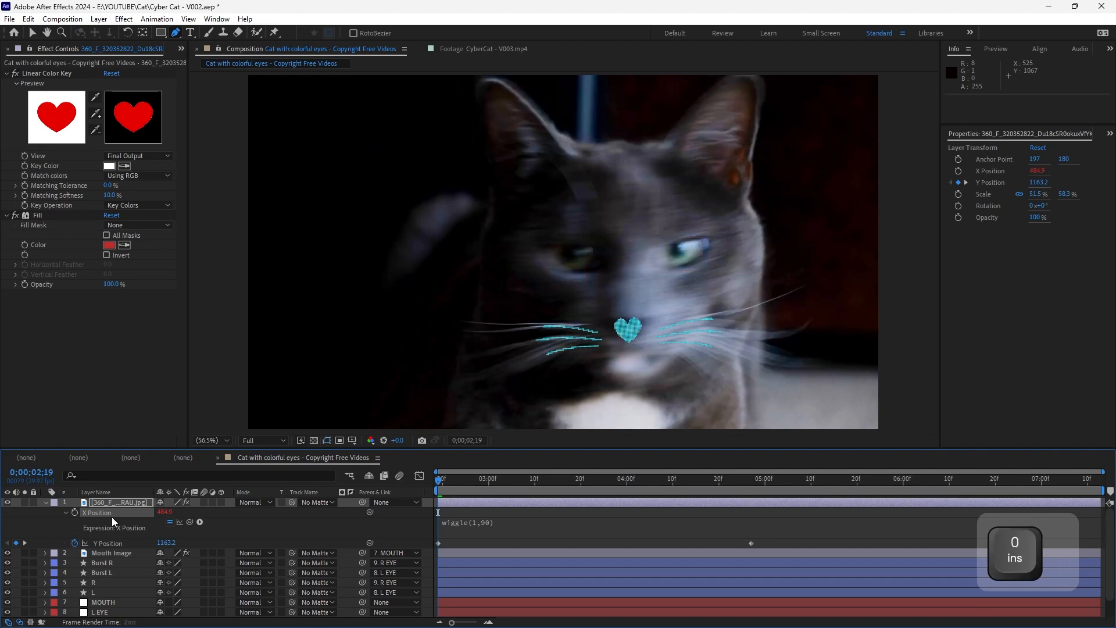
pyautogui.press('space')
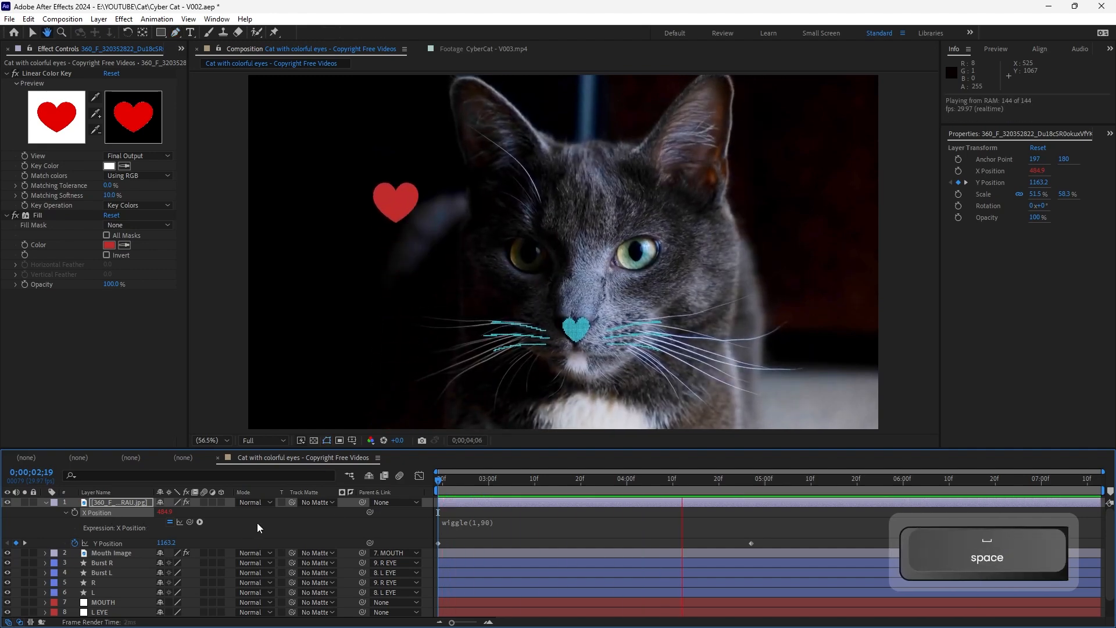
pyautogui.moveTo(482, 489)
pyautogui.mouseDown()
pyautogui.moveTo(458, 484)
pyautogui.moveTo(629, 511)
pyautogui.moveTo(470, 501)
pyautogui.mouseUp()
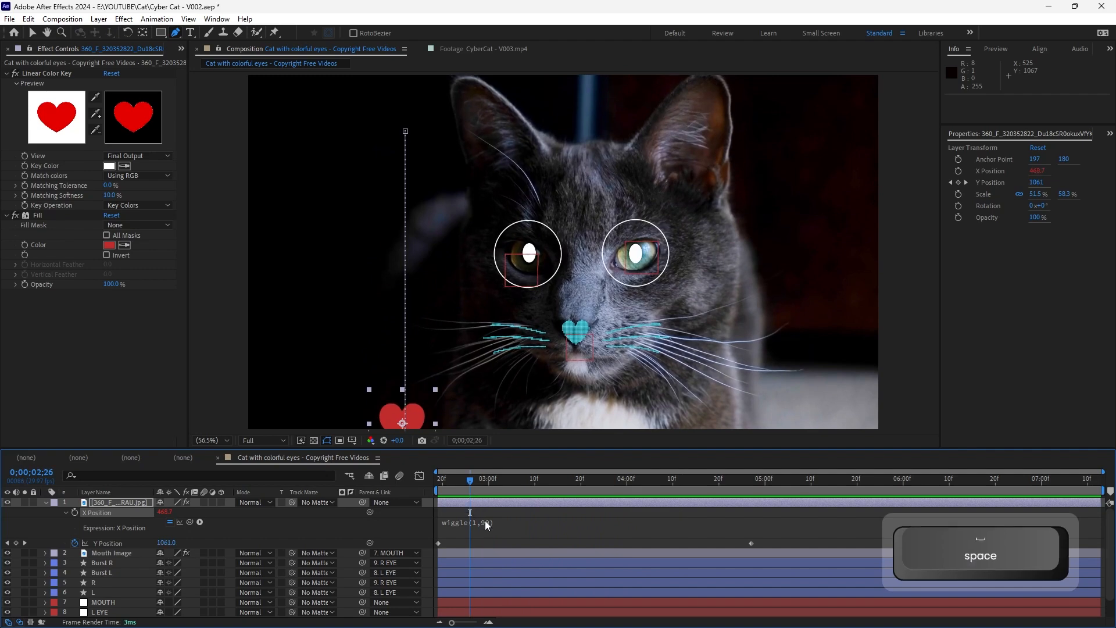
# Increase the X Position expression to wiggle(1,290) and preview the heart's wider drift
pyautogui.click(517, 520)
pyautogui.click(518, 520)
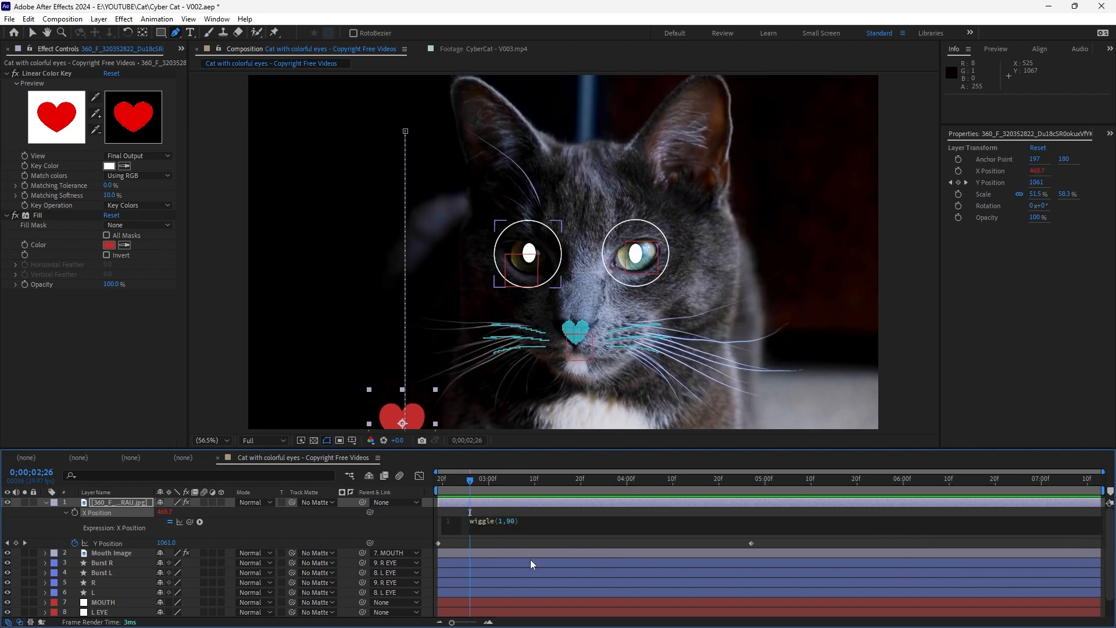
pyautogui.write('2')
pyautogui.press('KP_Enter')
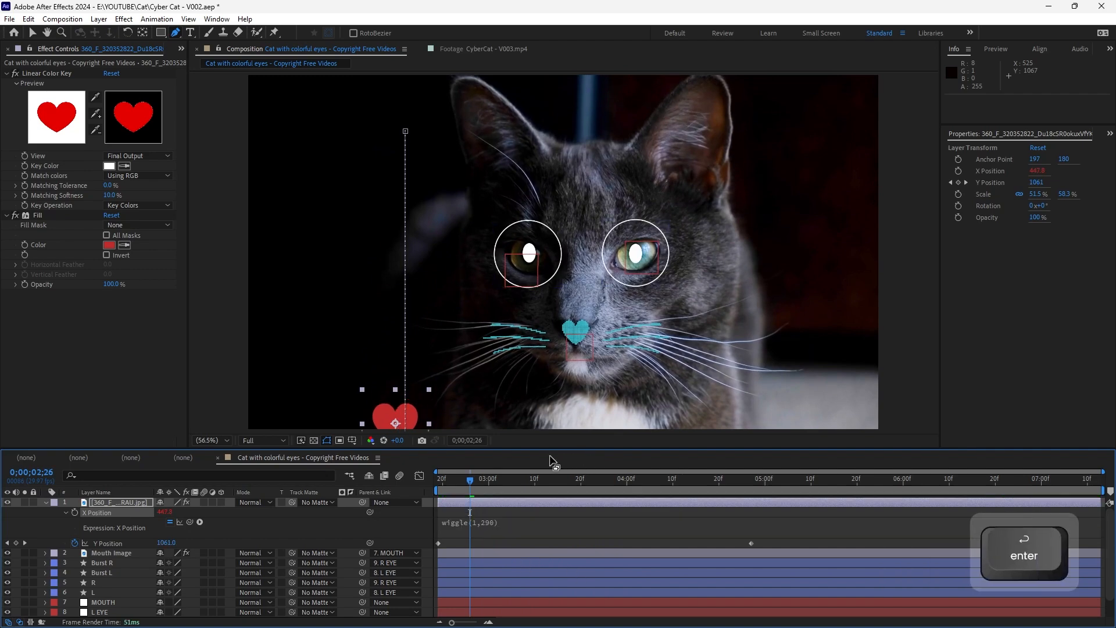
pyautogui.press('space')
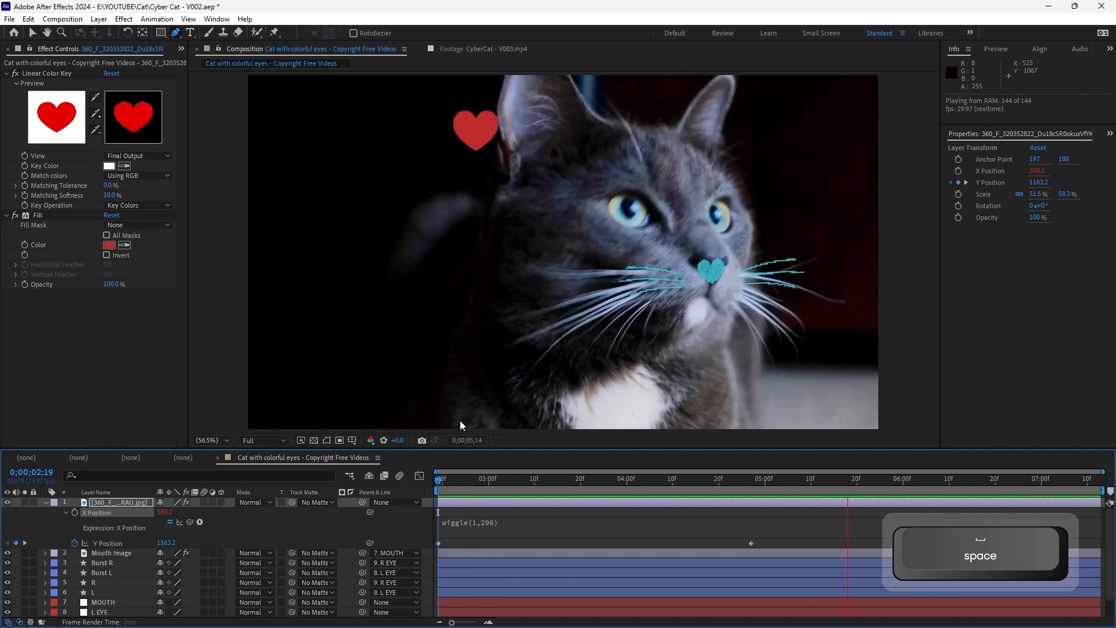
pyautogui.press('space')
pyautogui.moveTo(427, 491); pyautogui.dragTo(526, 494)
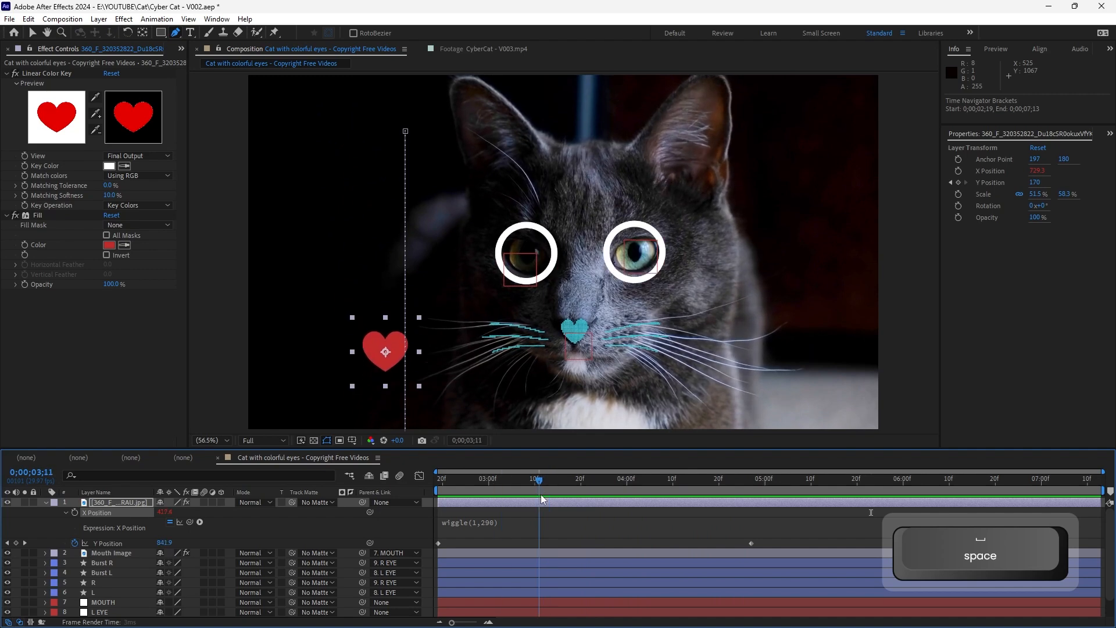
# Set the heart's X Position expression to wiggle(1,250) and preview the motion again
pyautogui.click(479, 522)
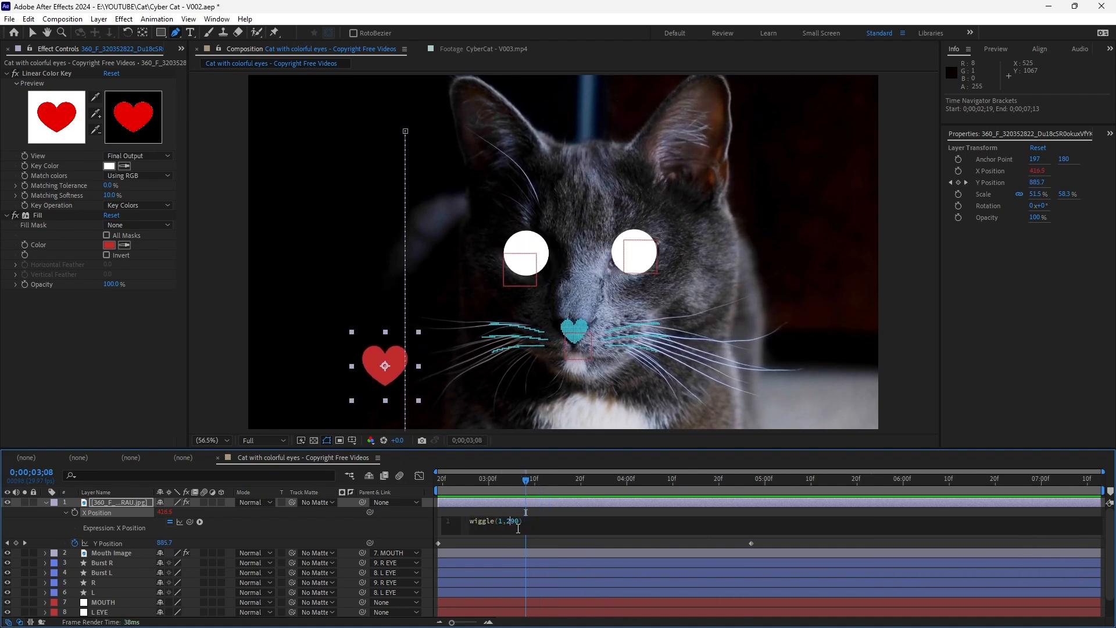
pyautogui.press('BackSpace')
pyautogui.write('5')
pyautogui.press('KP_Enter')
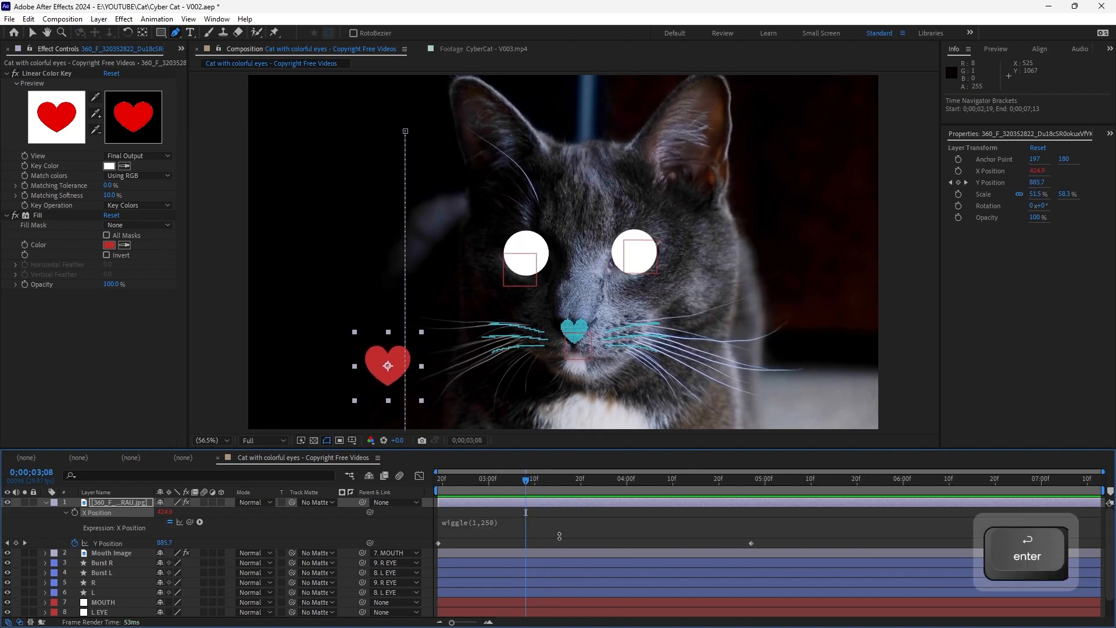
pyautogui.press('KP_0')
pyautogui.press('space')
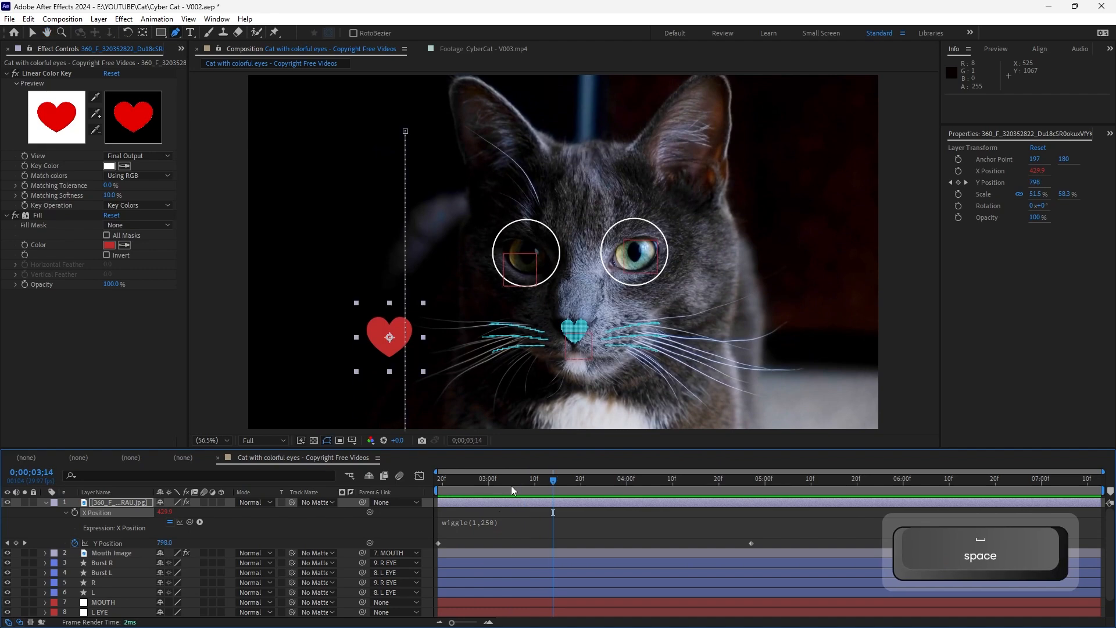
pyautogui.moveTo(511, 485); pyautogui.dragTo(536, 483)
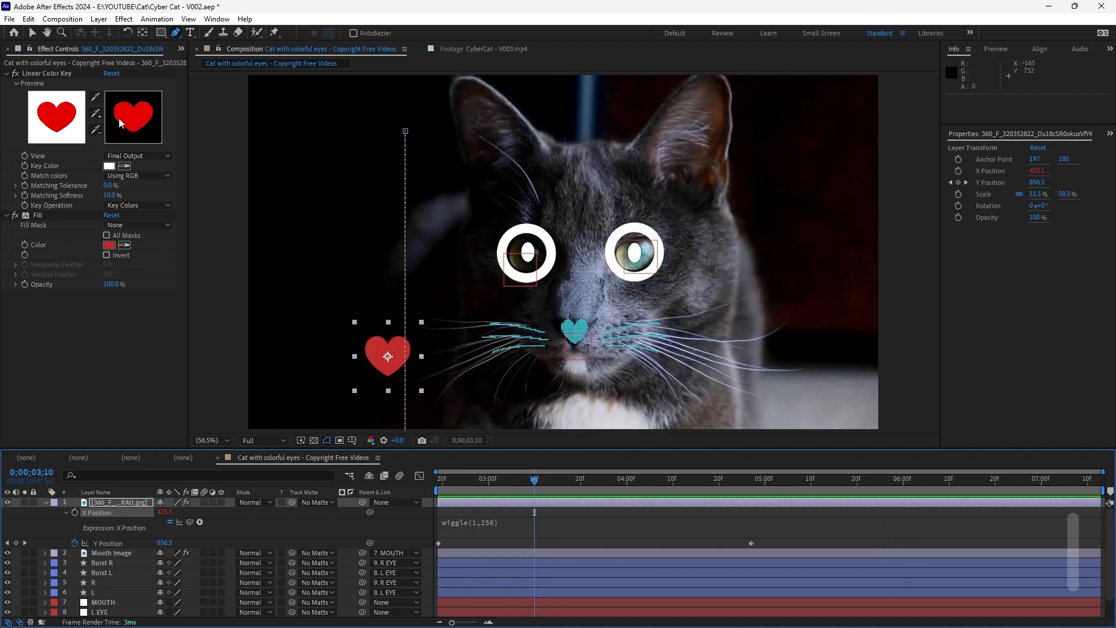
# Examine the rising hearts in the CyberCat - V003.mp4 reference footage and return to the cat composition
pyautogui.click(475, 51)
pyautogui.moveTo(347, 415)
pyautogui.mouseDown()
pyautogui.moveTo(324, 421)
pyautogui.moveTo(349, 418)
pyautogui.mouseUp()
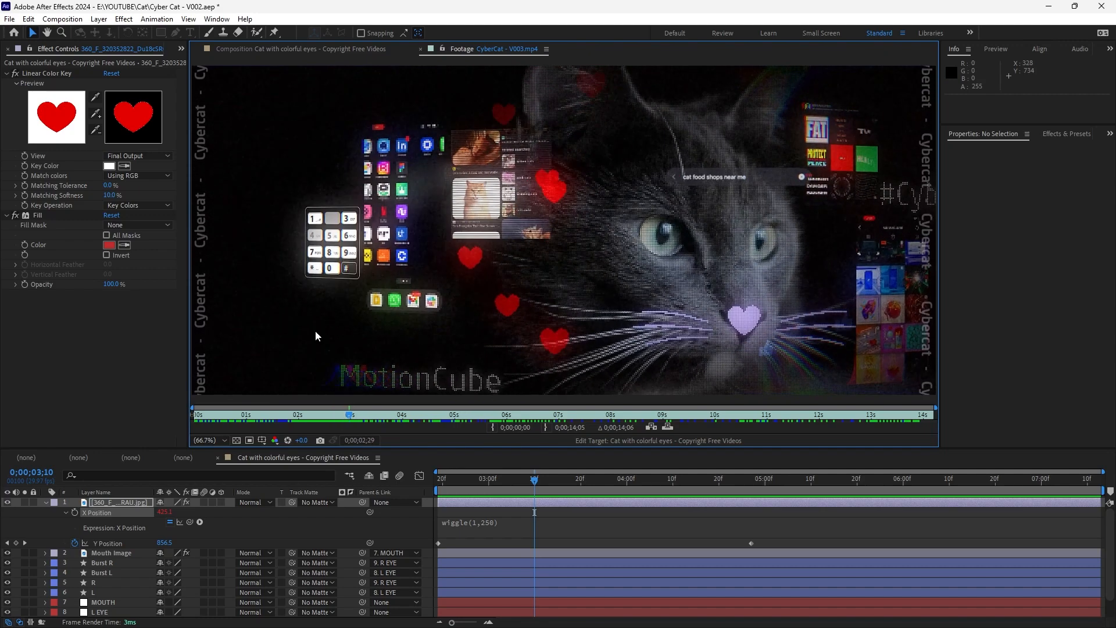
pyautogui.click(324, 51)
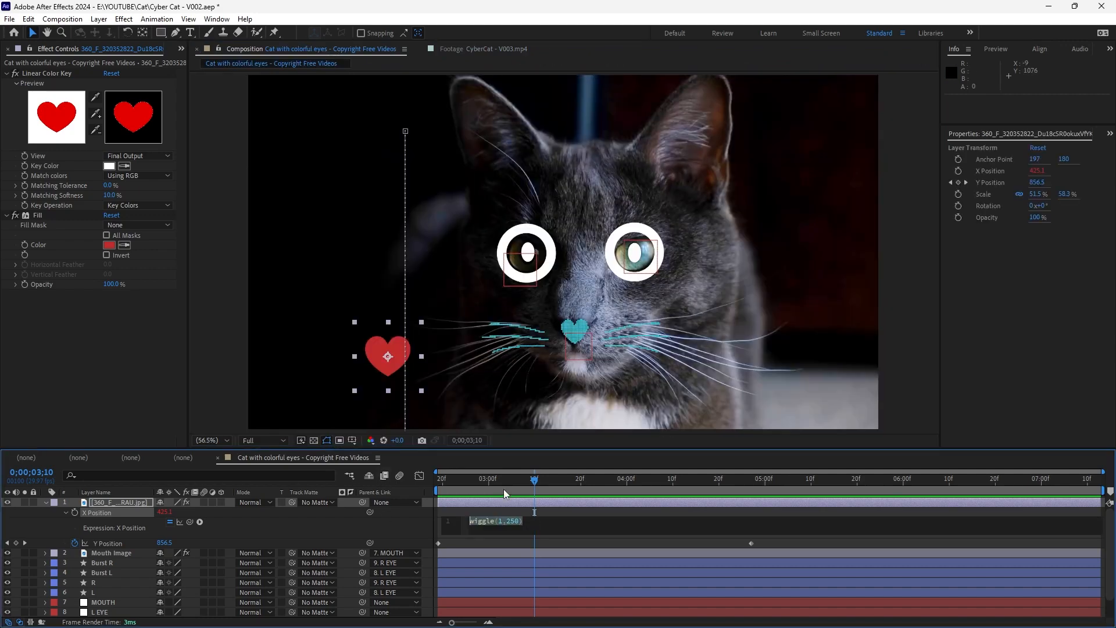
# Keyframe the heart's Scale at 0;00;02;19, 0;00;02;29 and 0;00;03;09, shrinking it to 39.7 by 45% at 0;00;02;29
pyautogui.press('Home')
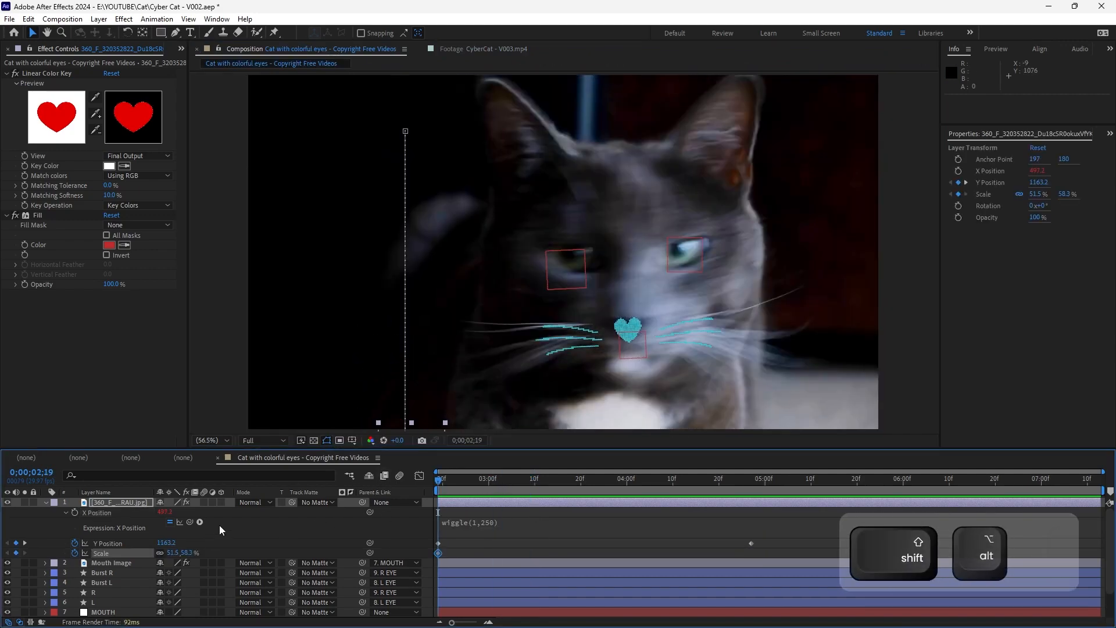
pyautogui.hotkey('alt', 'shift', 's')
pyautogui.press('pagedown')
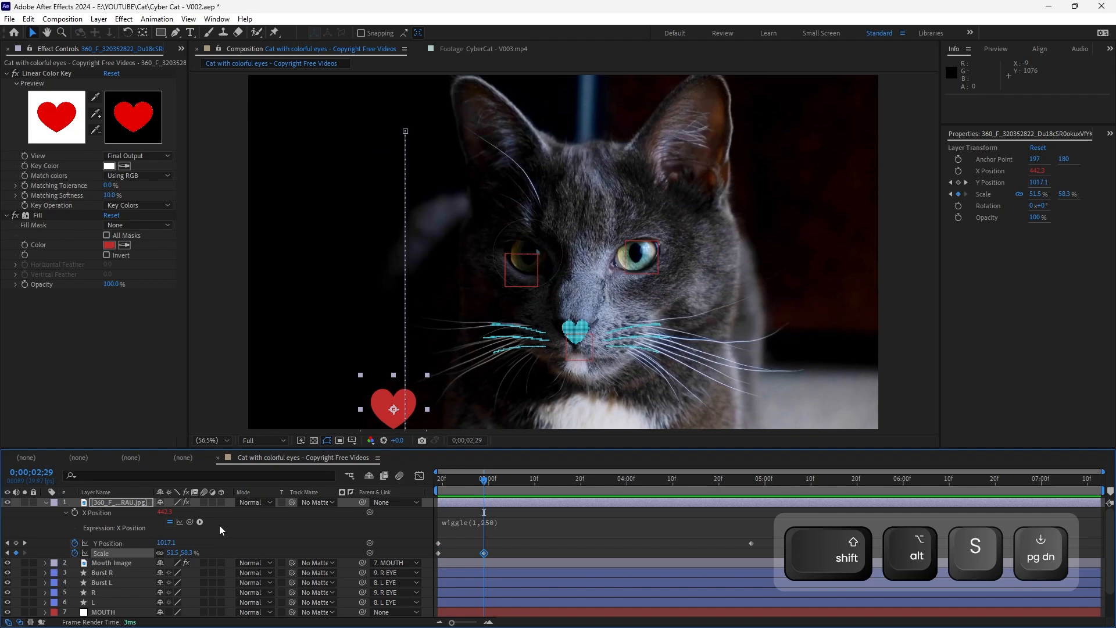
pyautogui.hotkey('shift', 'pagedown')
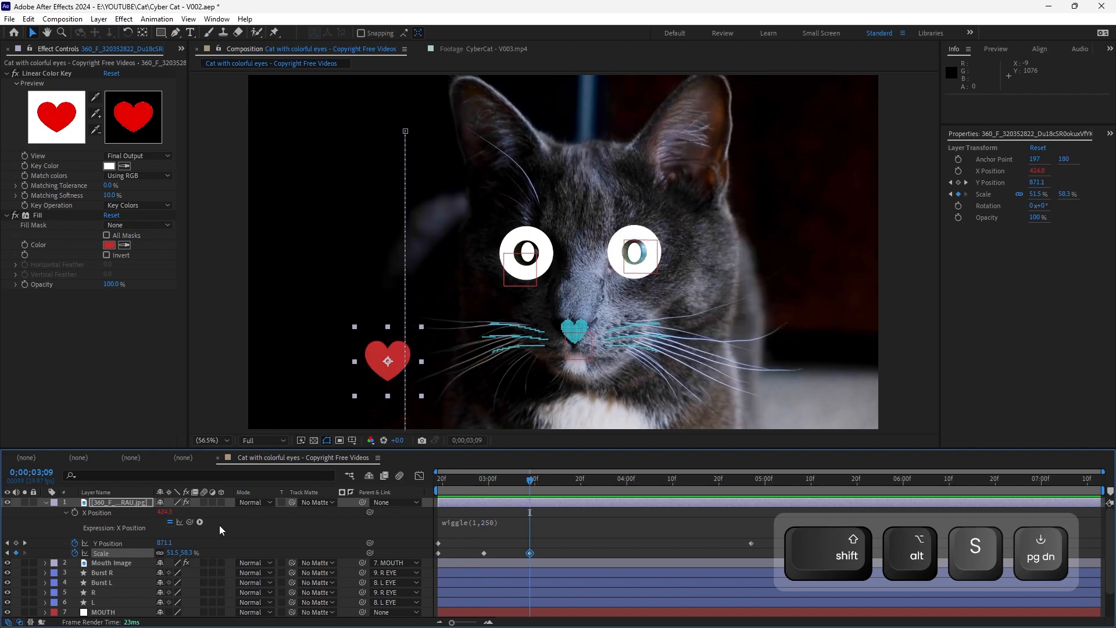
pyautogui.press('j')
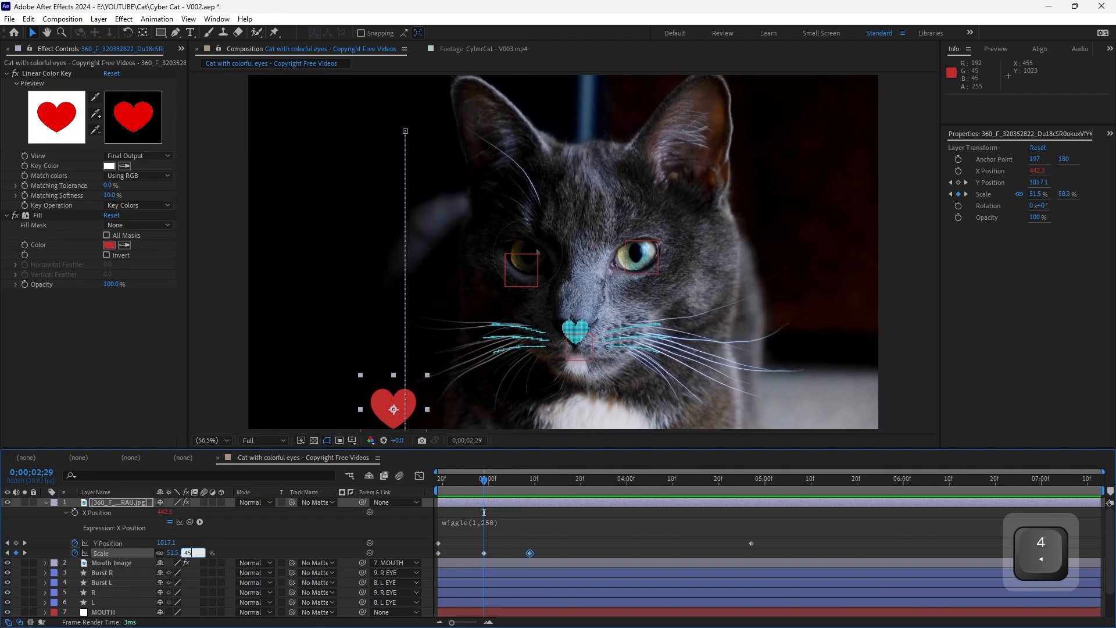
pyautogui.press('Return')
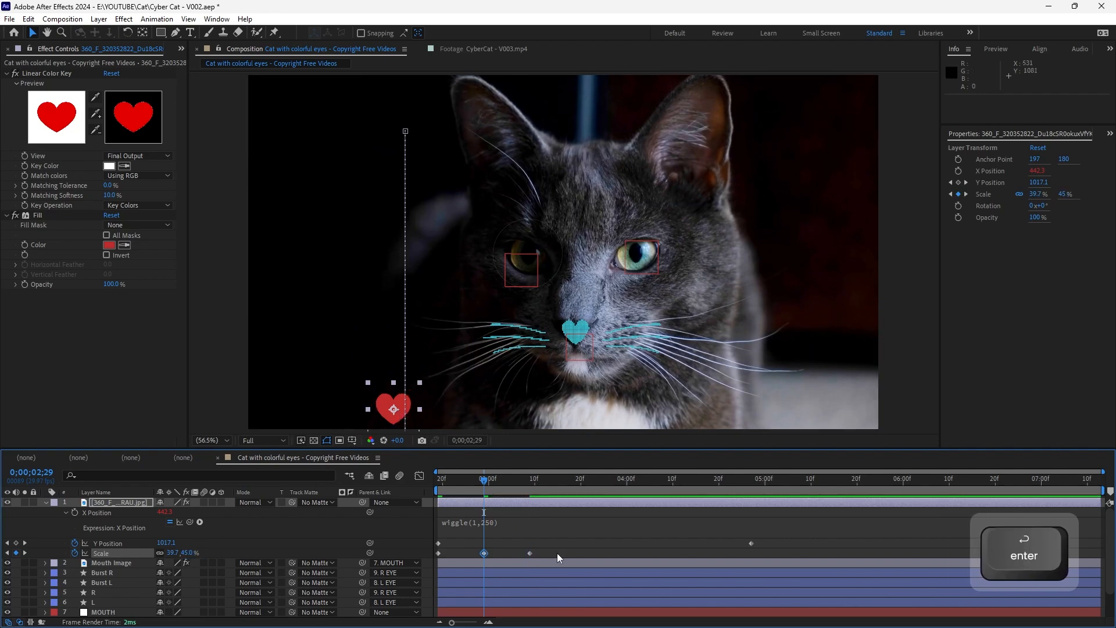
# Apply Easy Ease to the heart's three Scale keyframes and move the current time to 0;00;03;09
pyautogui.moveTo(557, 552); pyautogui.dragTo(430, 562)
pyautogui.press('F9')
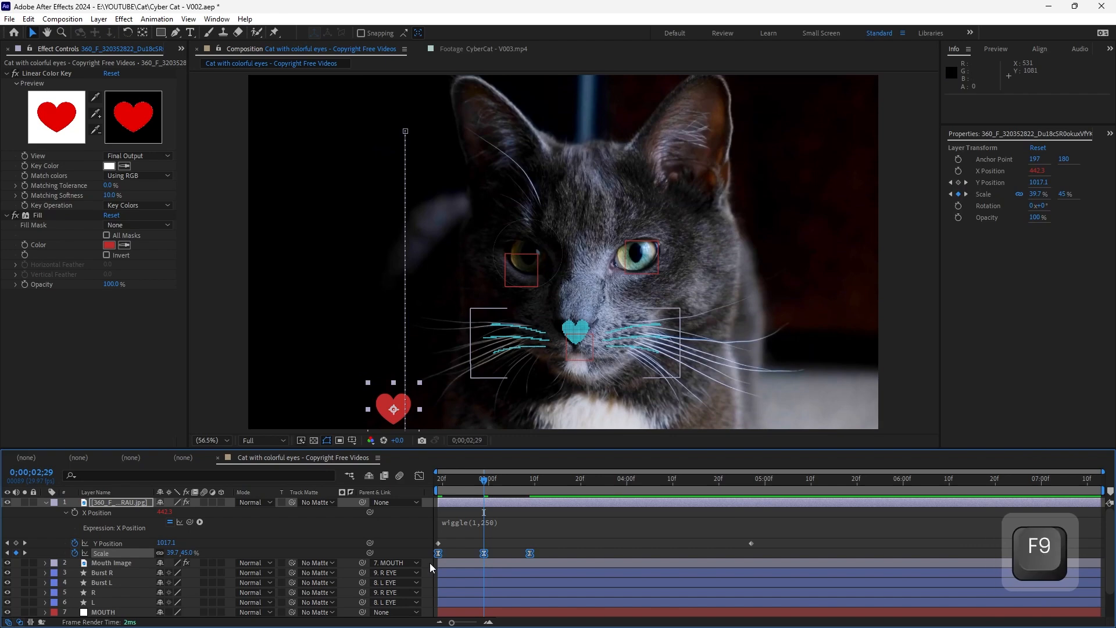
pyautogui.moveTo(475, 486); pyautogui.dragTo(531, 570)
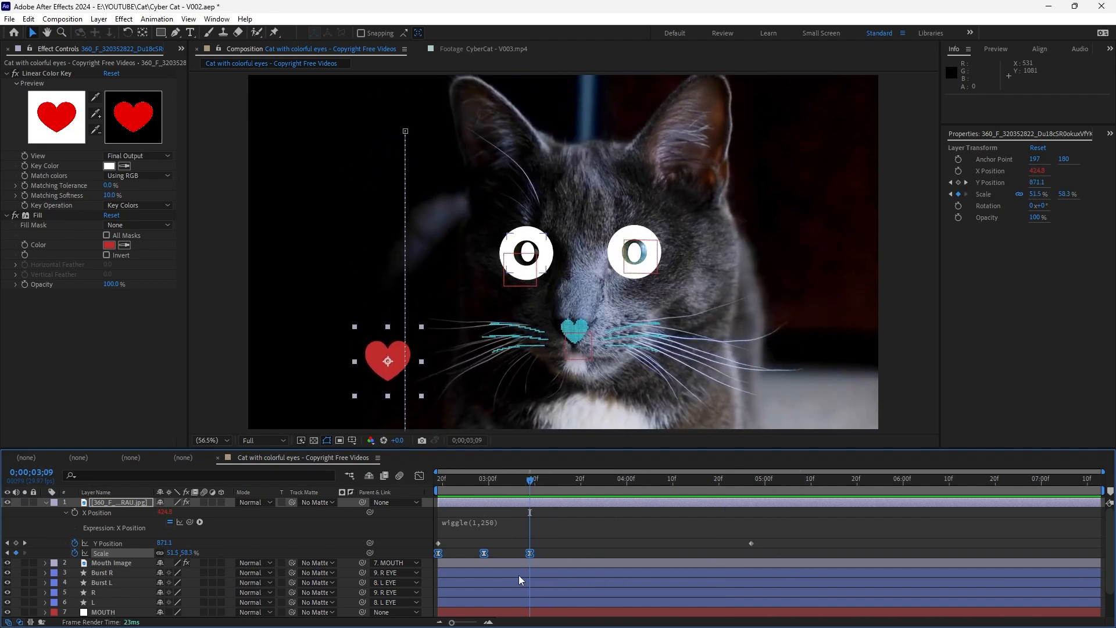
# Paste a copy of the heart's three Scale keyframes at 0;00;03;09 and undo the paste
pyautogui.hotkey('ctrl', 'c')
pyautogui.hotkey('ctrl', 'v')
pyautogui.click(619, 478)
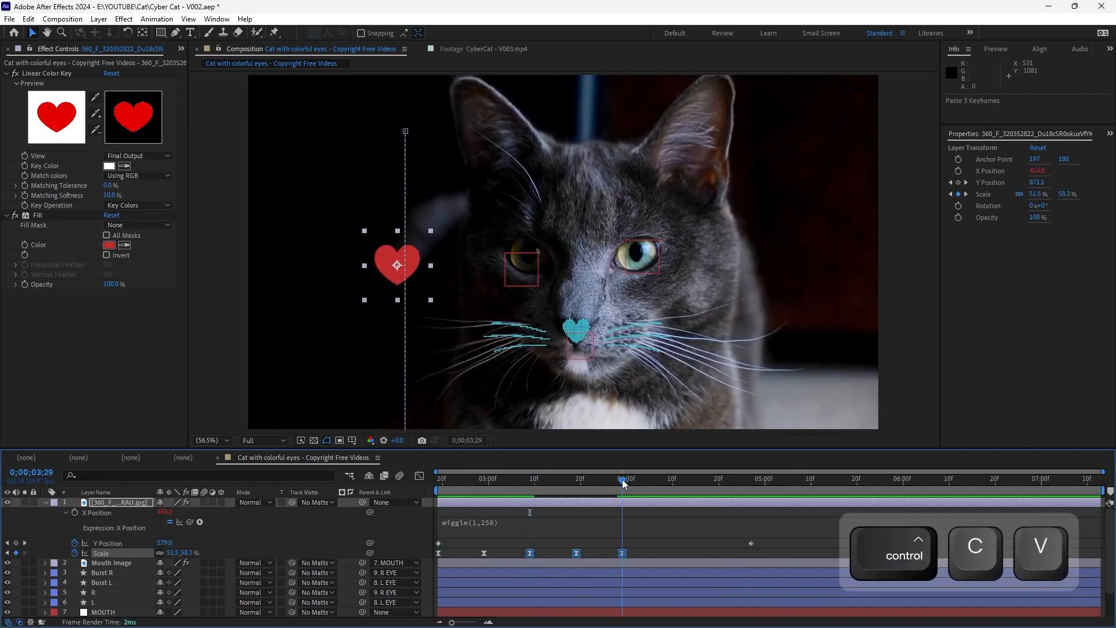
pyautogui.hotkey('ctrl', 'z')
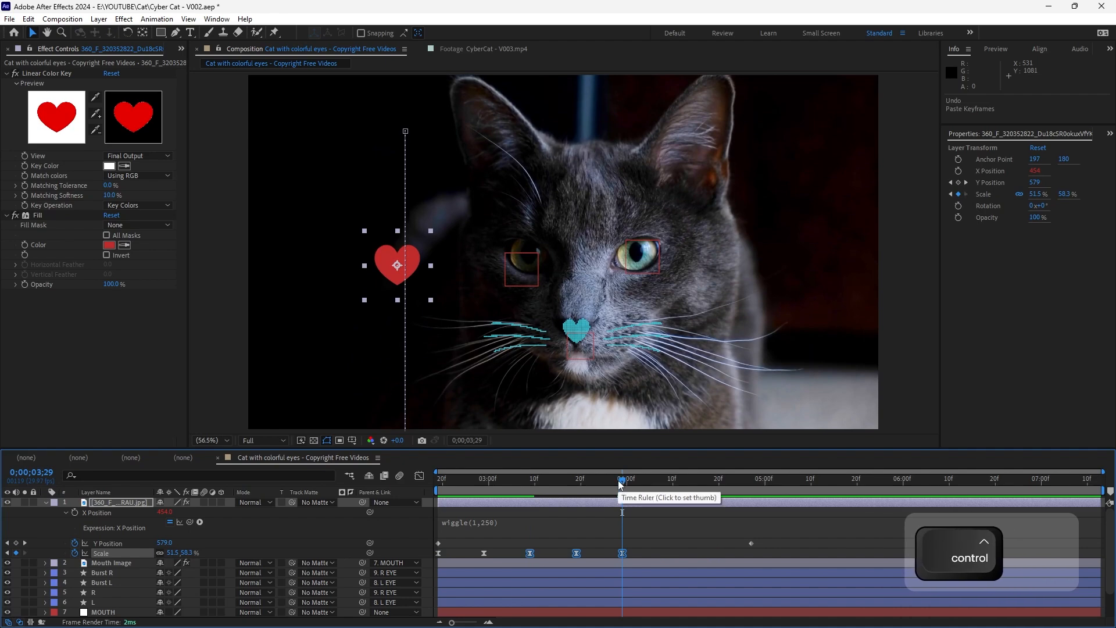
pyautogui.hotkey('ctrl', 'z')
# Add the expression loopOut("cycle") to the heart's Scale and preview the repeating pulse
pyautogui.keyDown('alt'); pyautogui.click(75, 552); pyautogui.keyUp('alt')
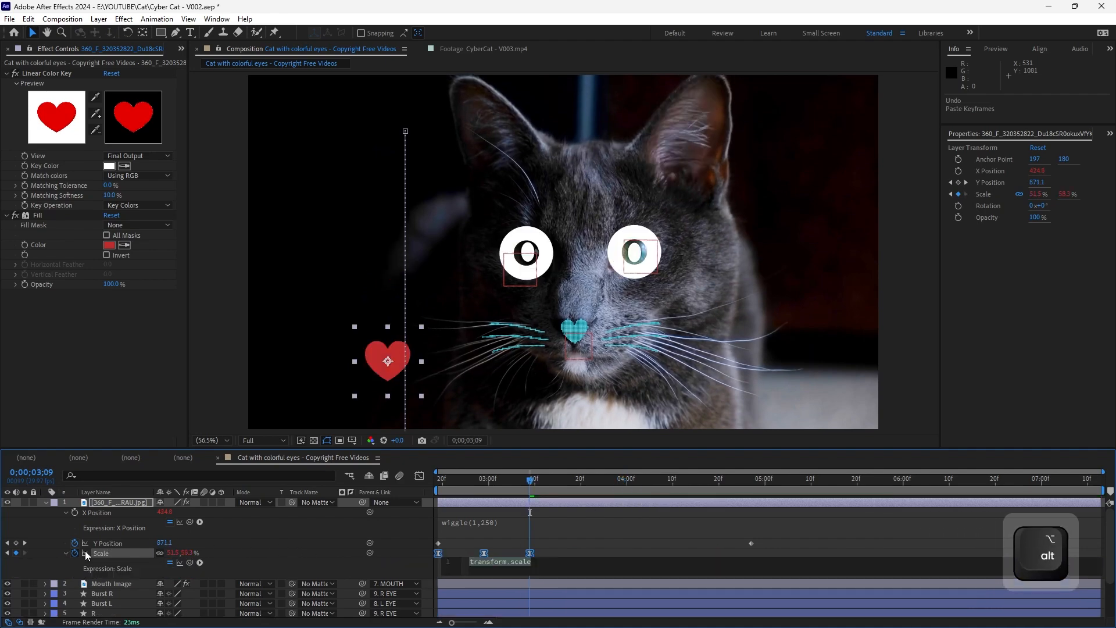
pyautogui.write('l')
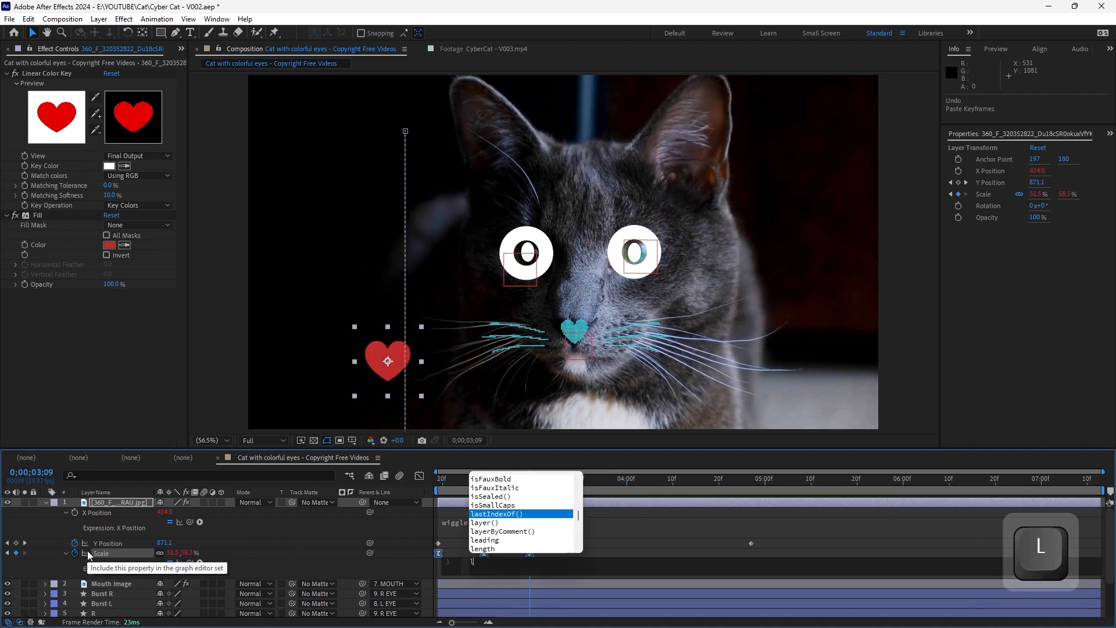
pyautogui.write('oppOut')
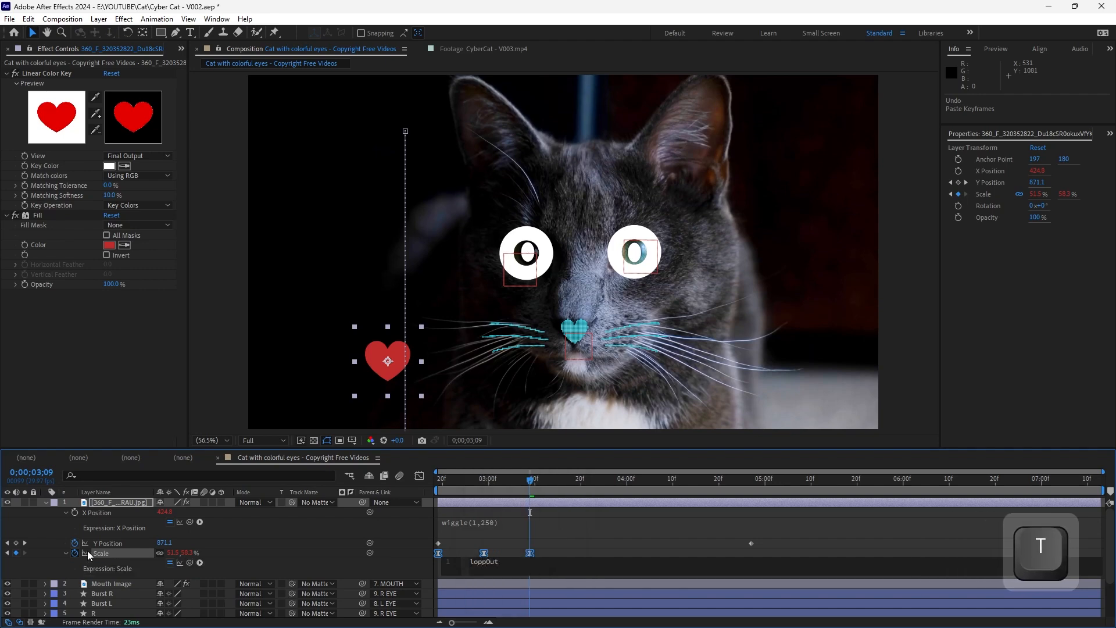
pyautogui.write('(')
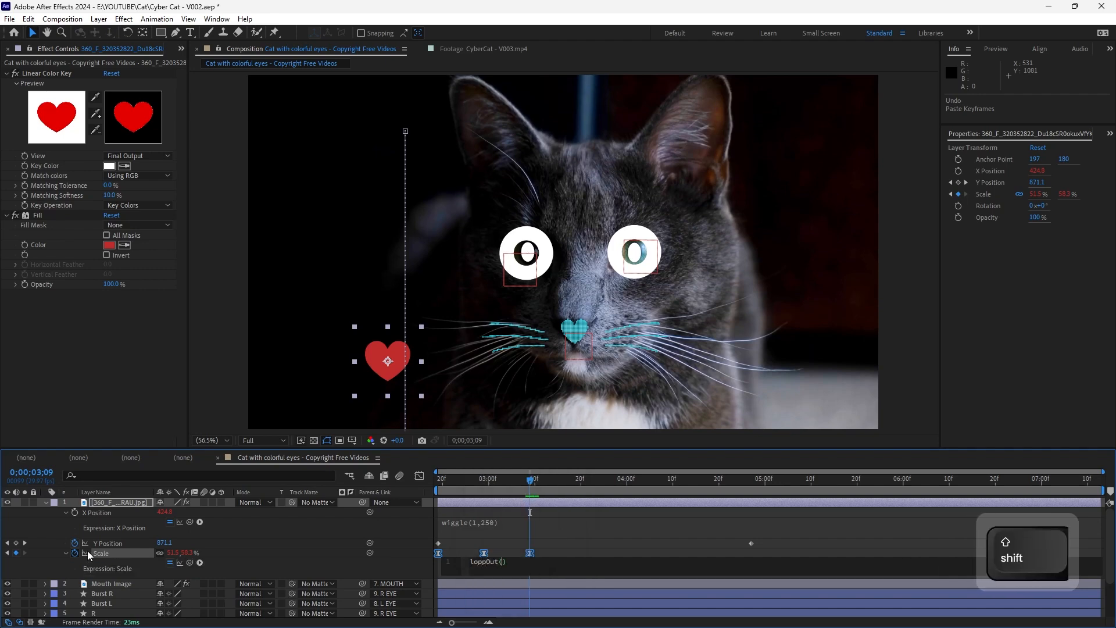
pyautogui.write('"')
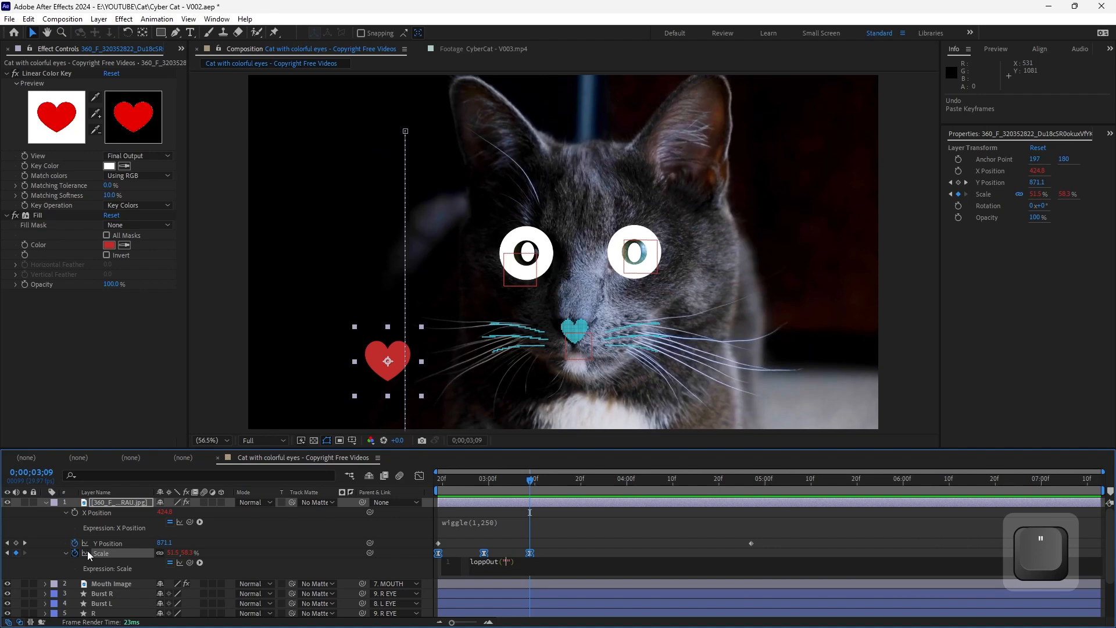
pyautogui.write('cycle')
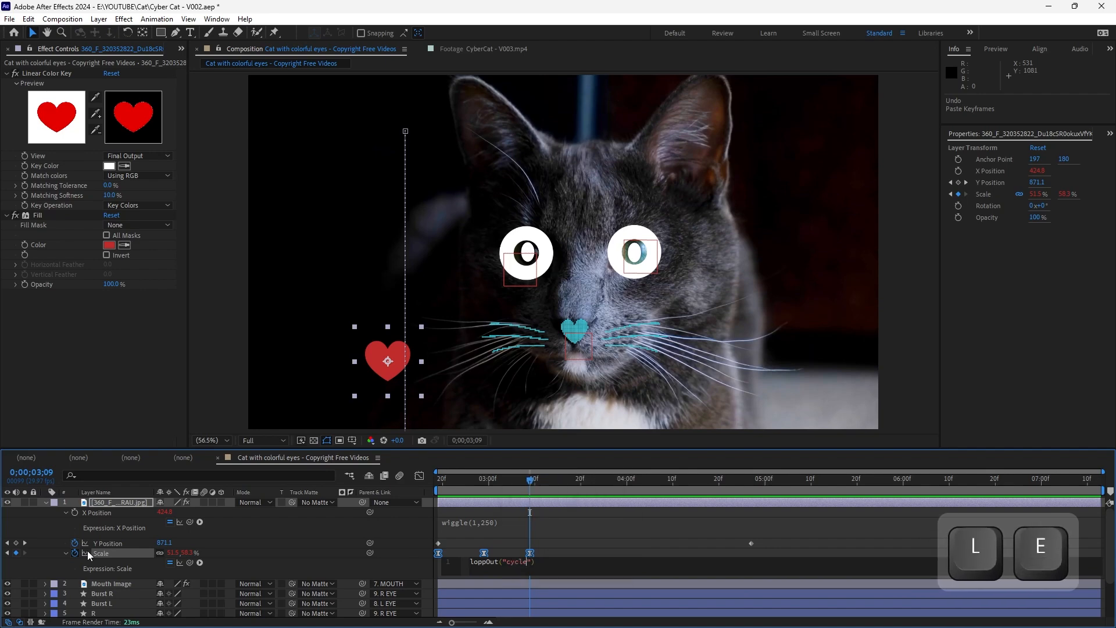
pyautogui.press('Return')
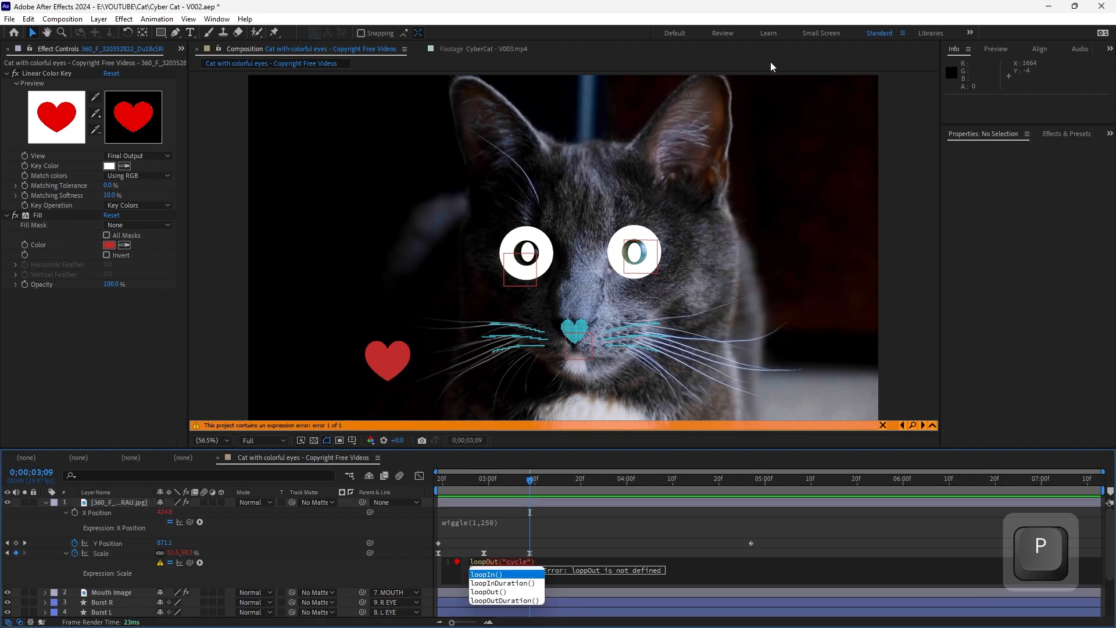
pyautogui.click(407, 532)
pyautogui.press('space')
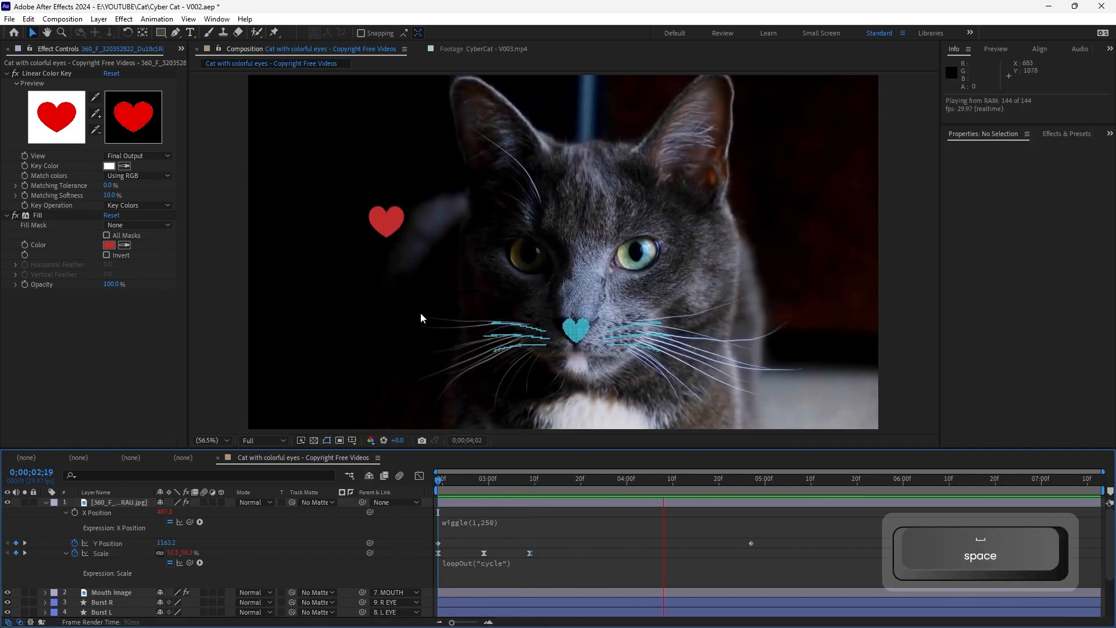
pyautogui.press('space')
# Keyframe the heart's Opacity from 100% at 0;00;04;09 to 0% at 0;00;04;20 and preview the fade-out
pyautogui.moveTo(717, 478); pyautogui.dragTo(668, 484)
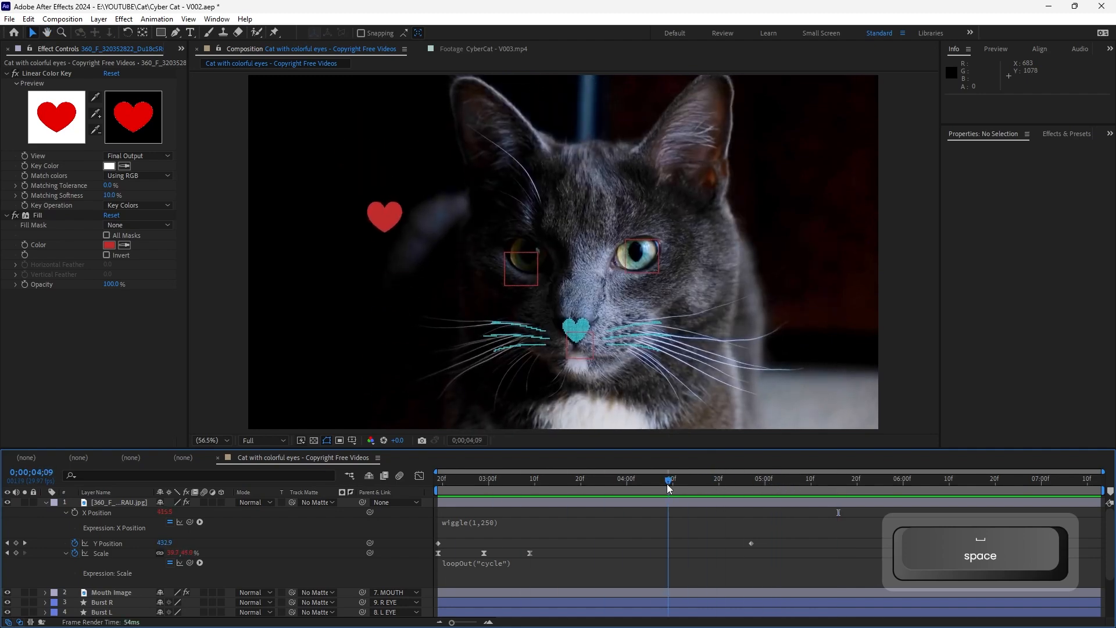
pyautogui.click(111, 504)
pyautogui.press('t')
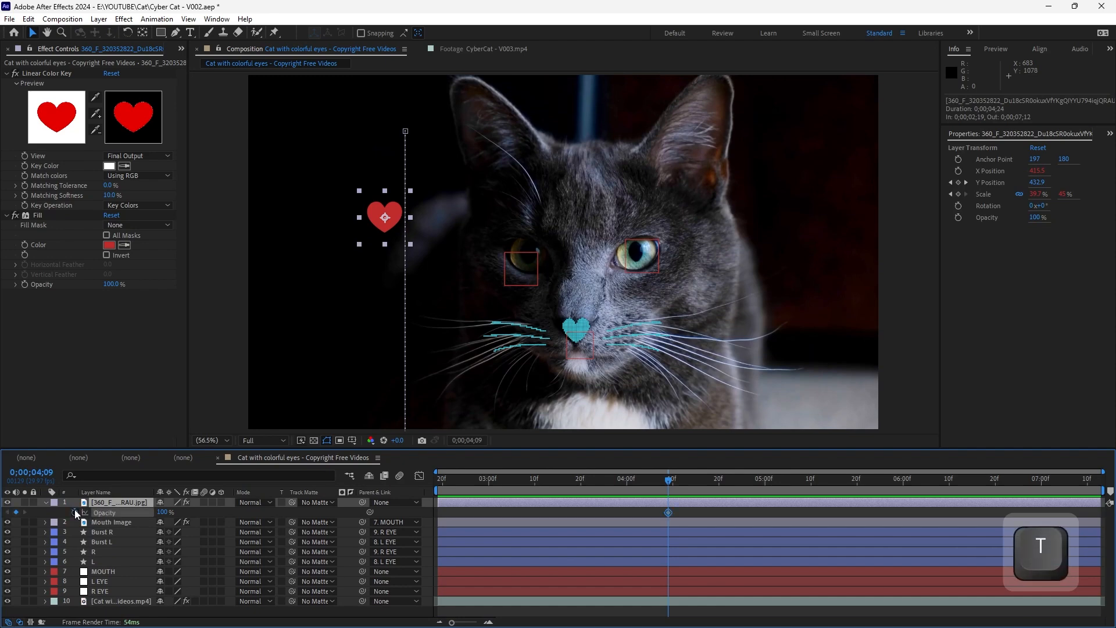
pyautogui.click(719, 487)
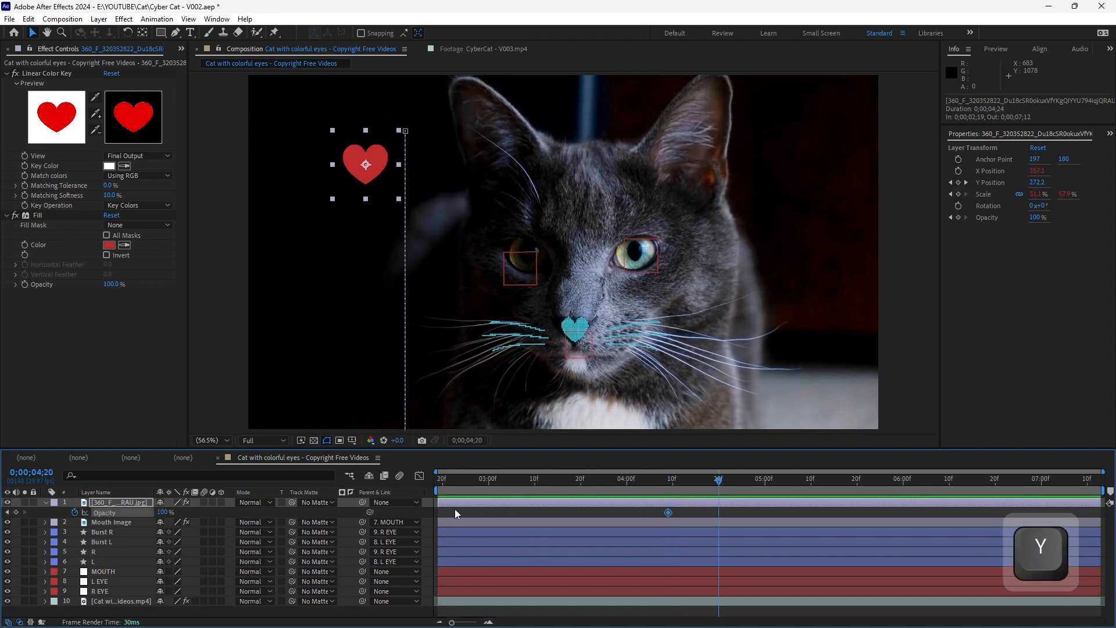
pyautogui.press('t')
pyautogui.press('t')
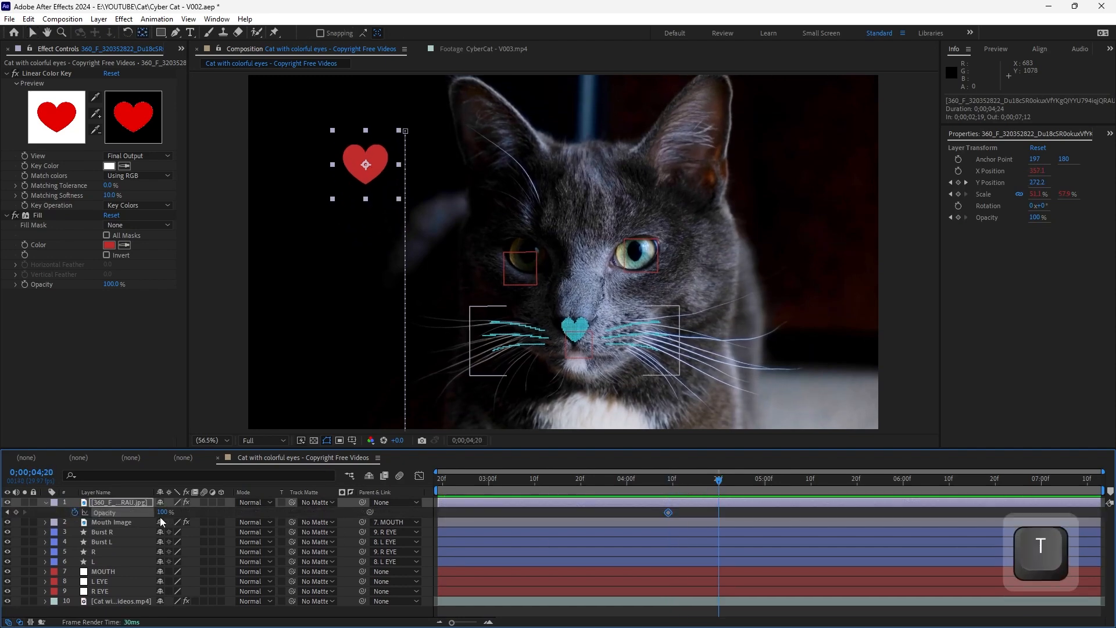
pyautogui.moveTo(161, 518); pyautogui.dragTo(2, 491)
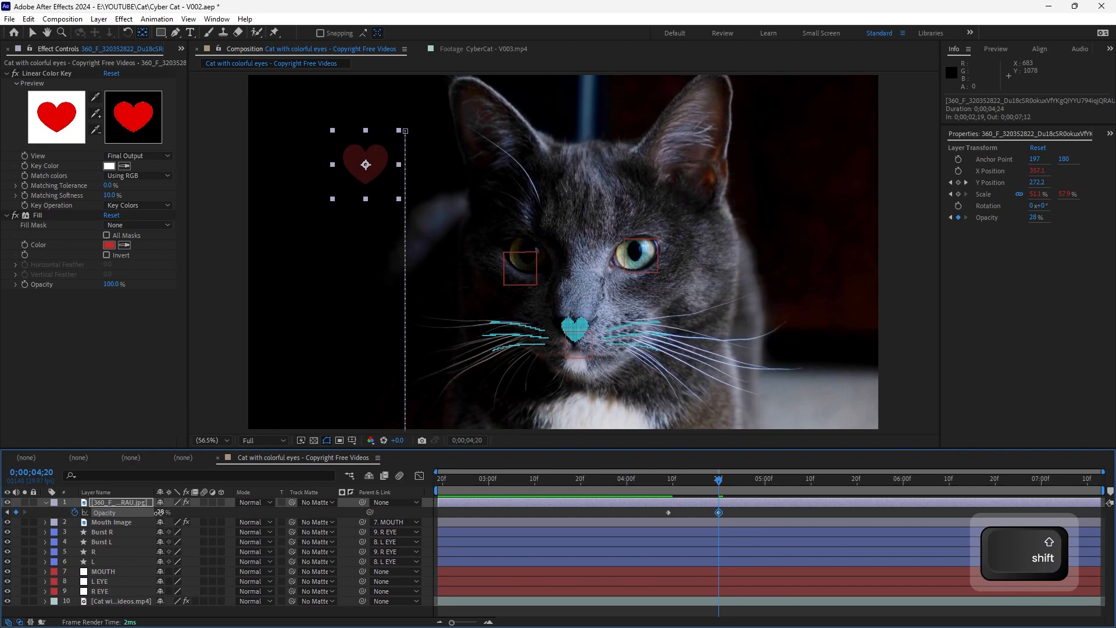
pyautogui.press('space')
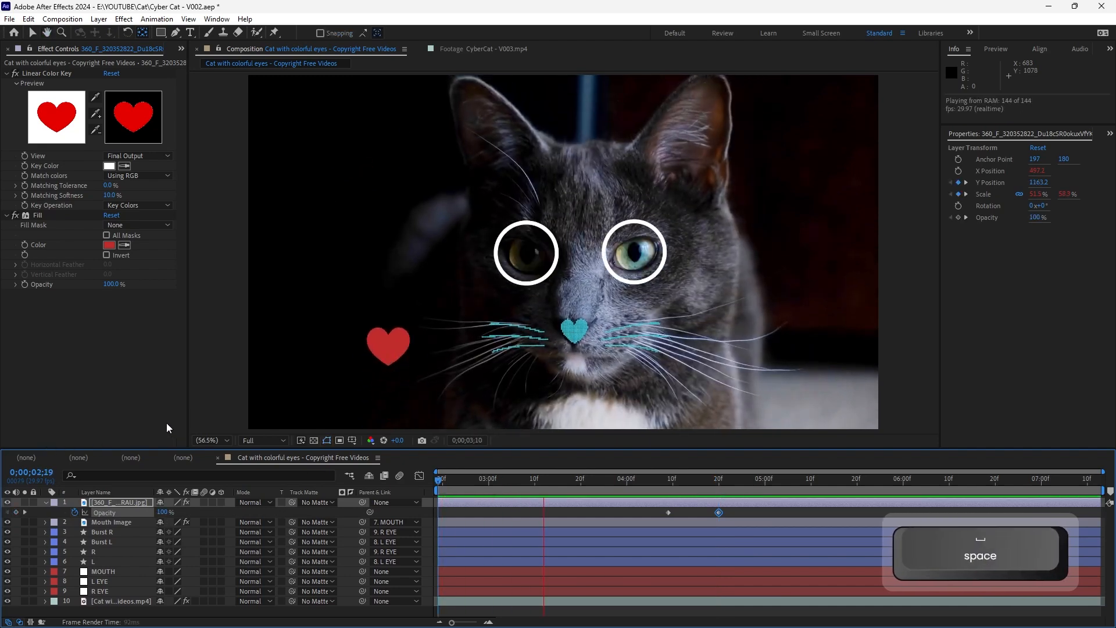
pyautogui.press('space')
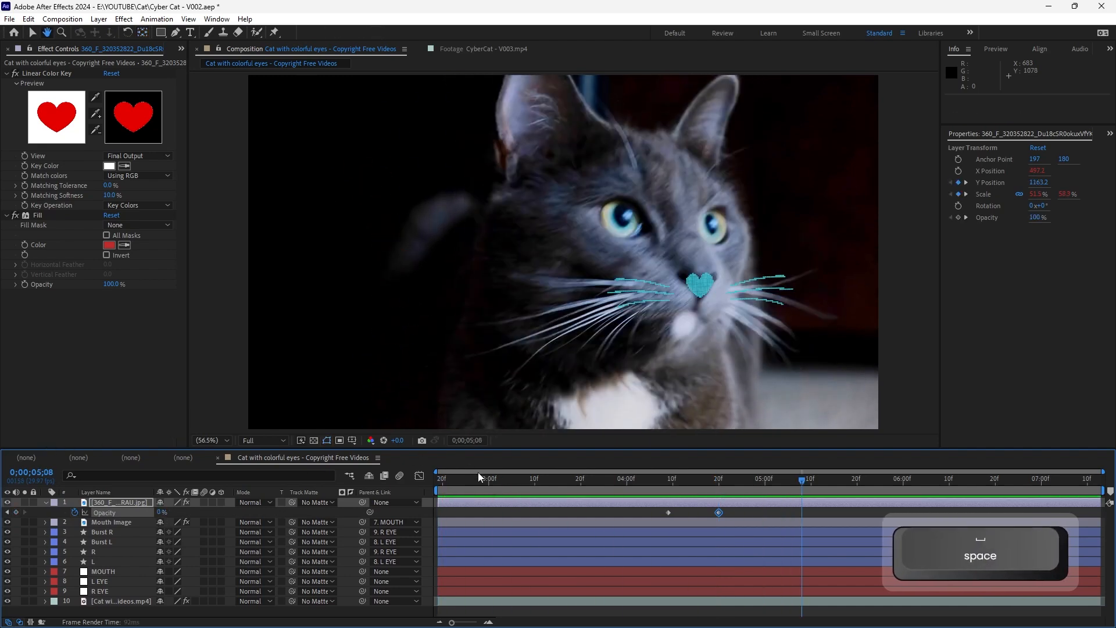
pyautogui.press('space')
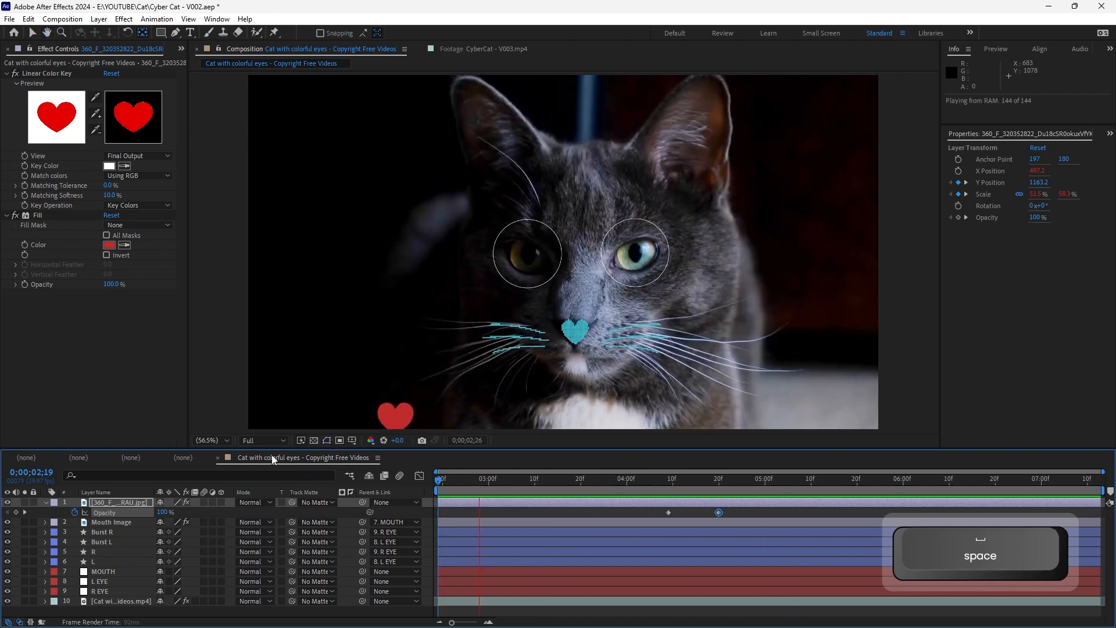
pyautogui.press('space')
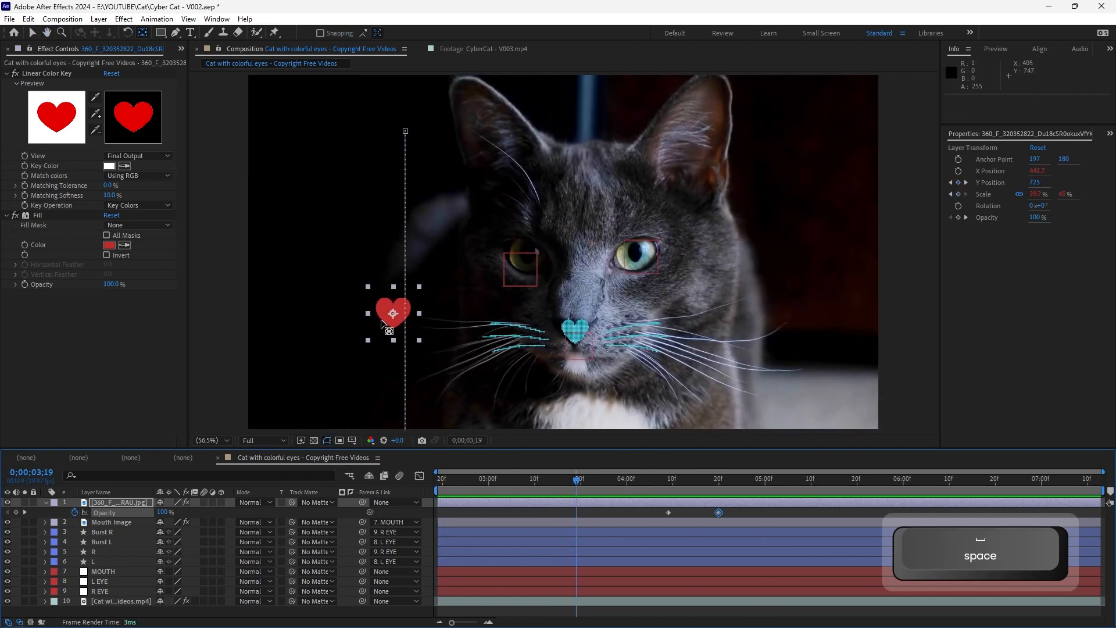
# Set the heart's Scale keyframe at 0;00;03;09 to 36.5 by 41.3% and paste a copy of it at 0;00;02;19
pyautogui.press('v')
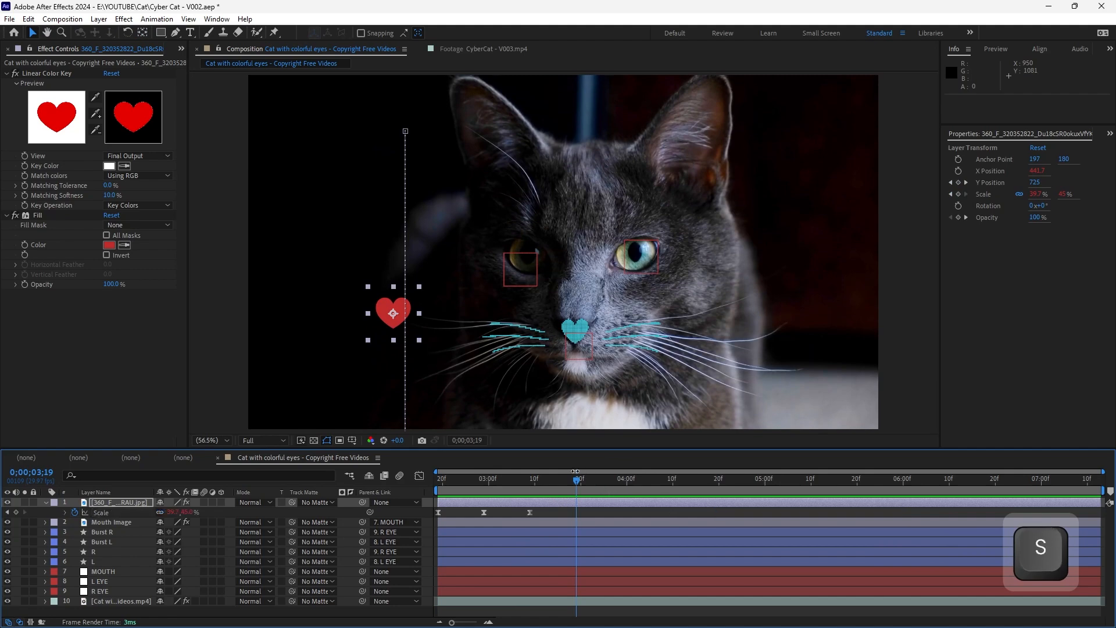
pyautogui.moveTo(484, 477); pyautogui.dragTo(420, 487)
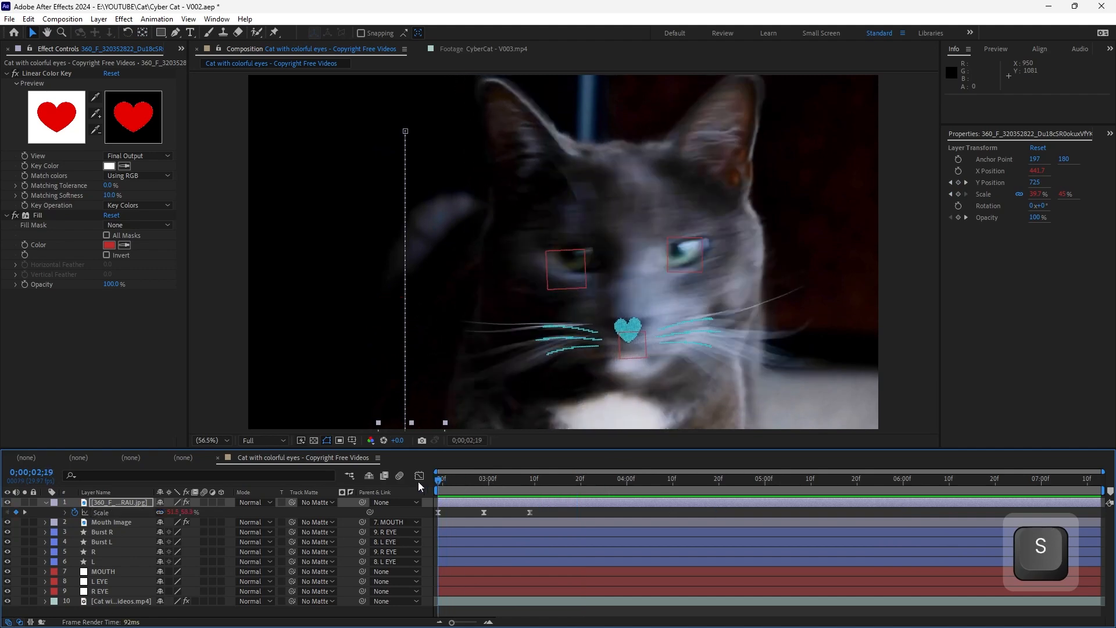
pyautogui.click(229, 517)
pyautogui.click(529, 483)
pyautogui.click(529, 512)
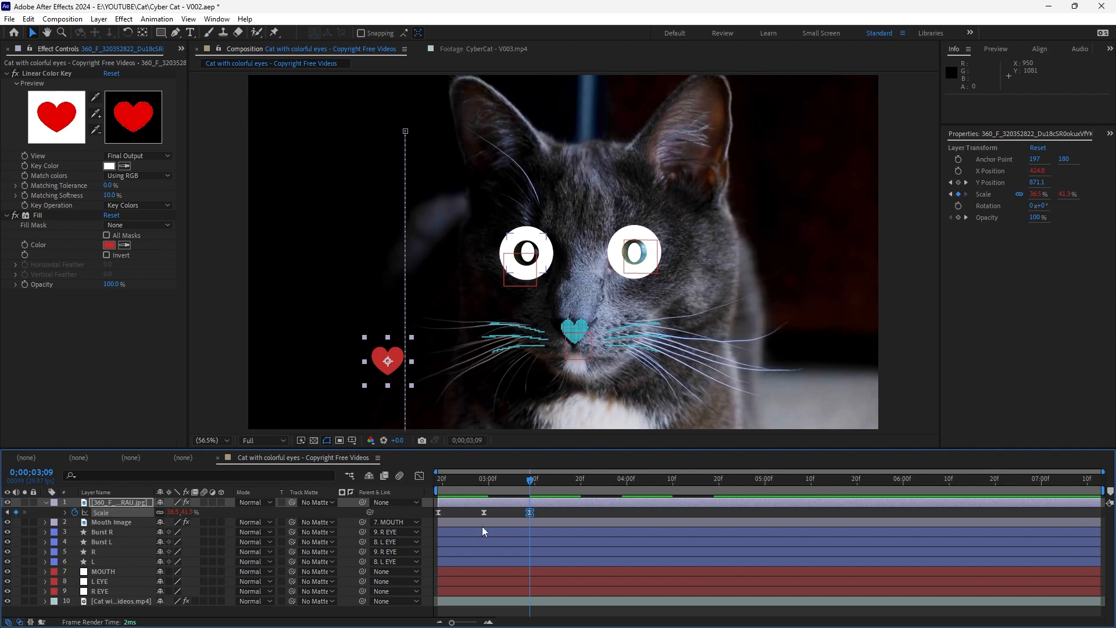
pyautogui.hotkey('ctrl', 'c')
pyautogui.press('j')
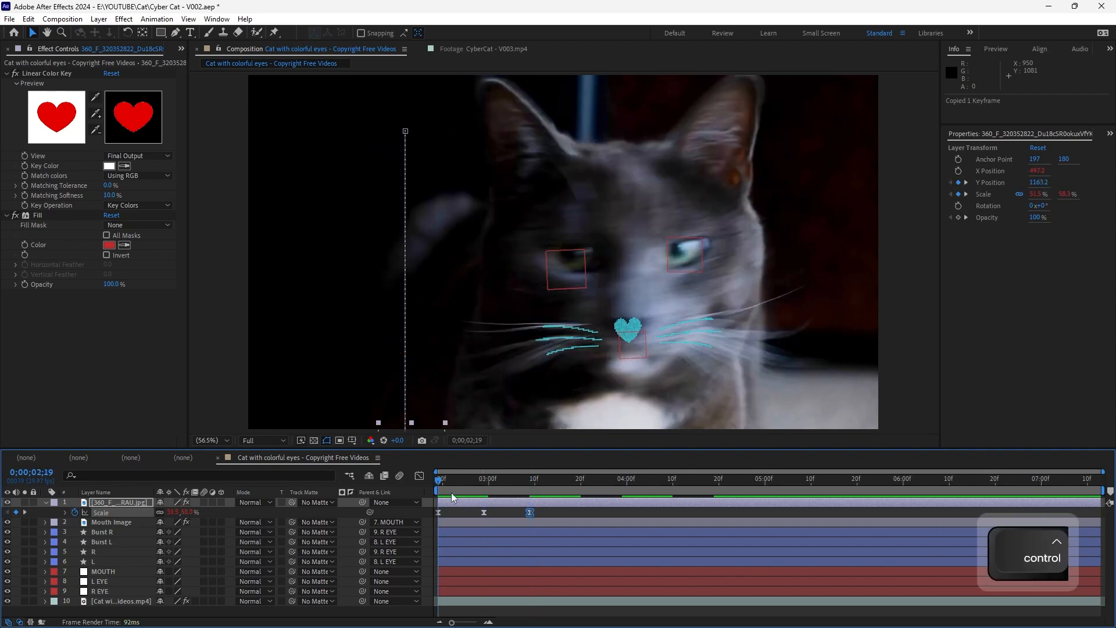
pyautogui.hotkey('ctrl', 'v')
# Reduce the heart's middle Scale keyframe at 0;00;02;29 to 26.5 by 30% and preview the smaller pulse
pyautogui.moveTo(445, 486); pyautogui.dragTo(482, 490)
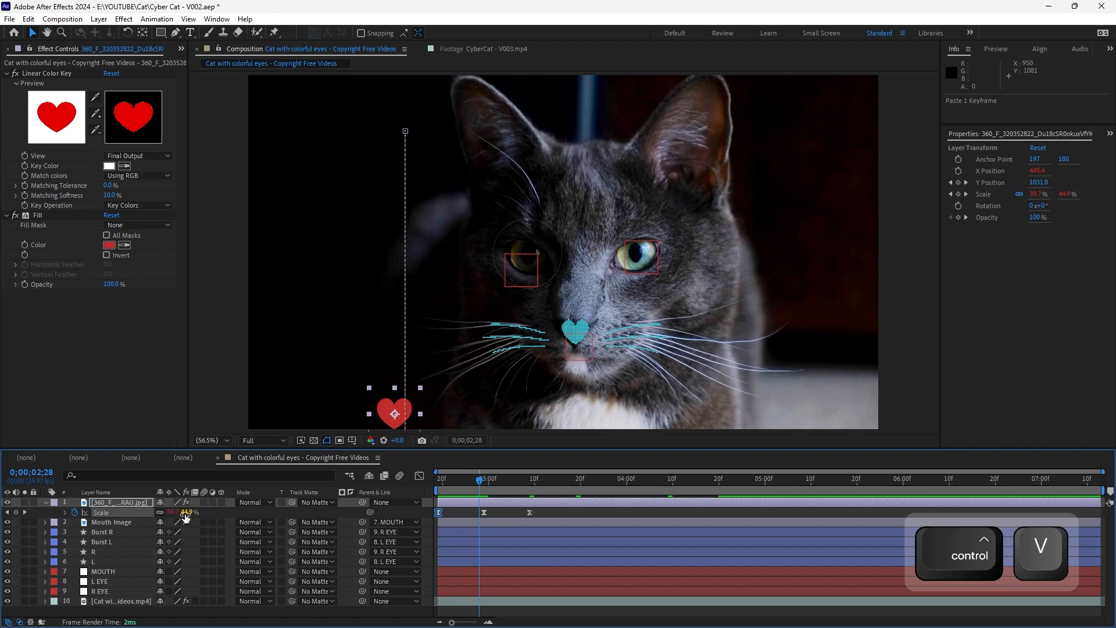
pyautogui.press('k')
pyautogui.moveTo(186, 512); pyautogui.dragTo(175, 513)
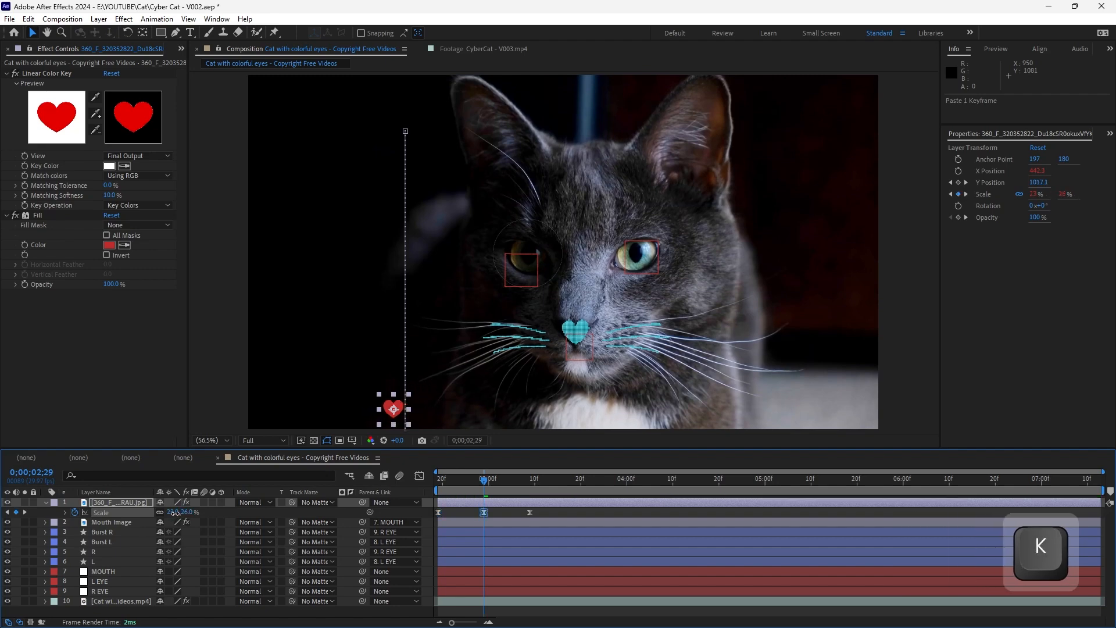
pyautogui.moveTo(471, 477); pyautogui.dragTo(425, 491)
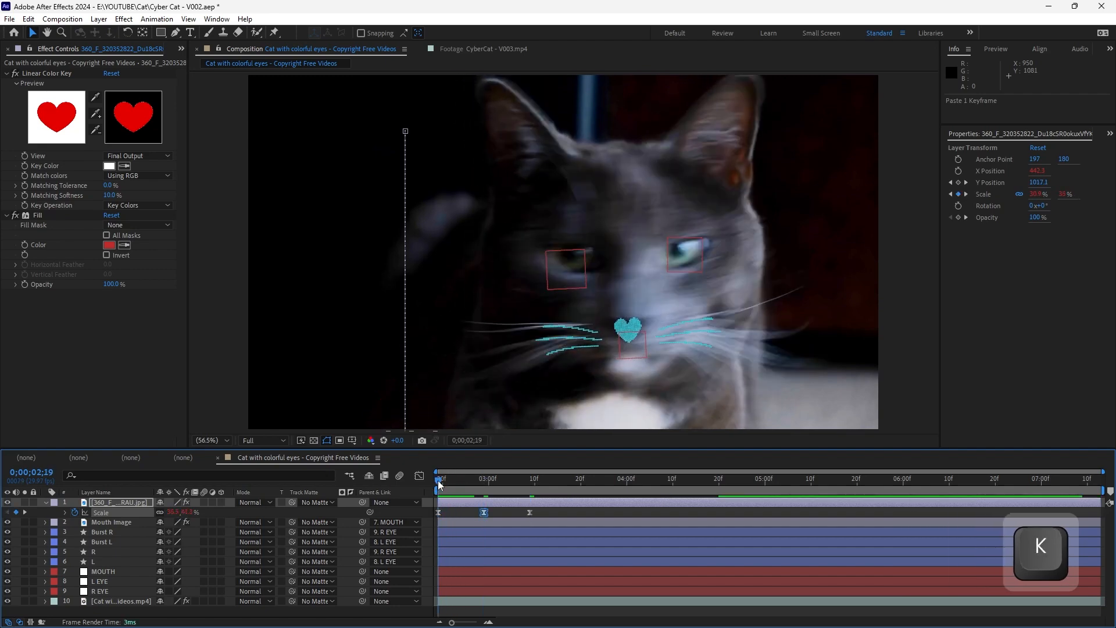
pyautogui.press('space')
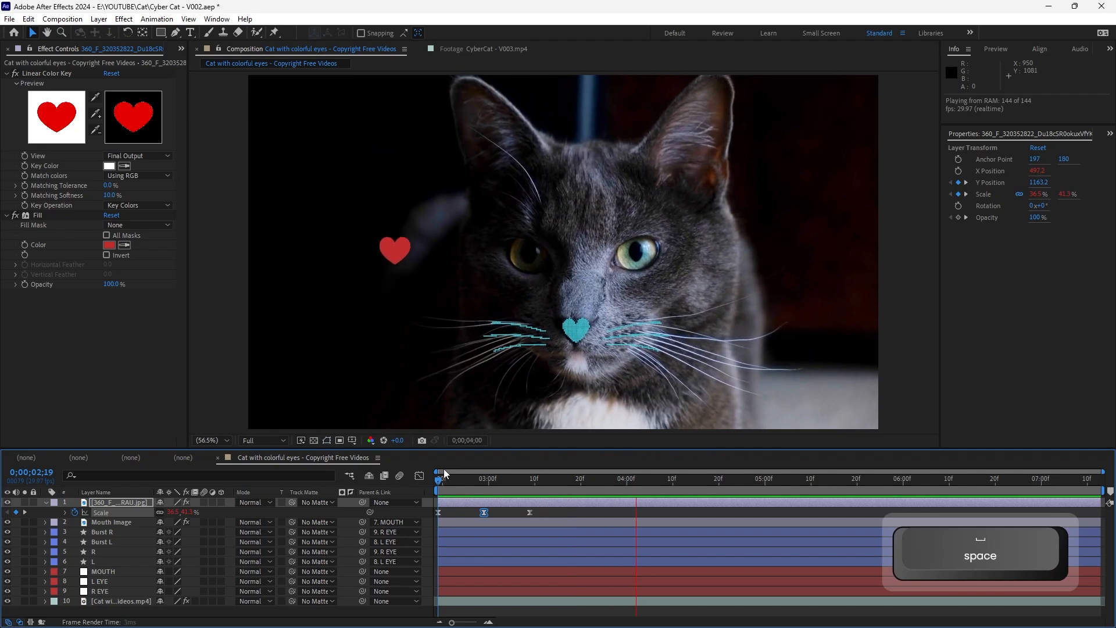
pyautogui.press('space')
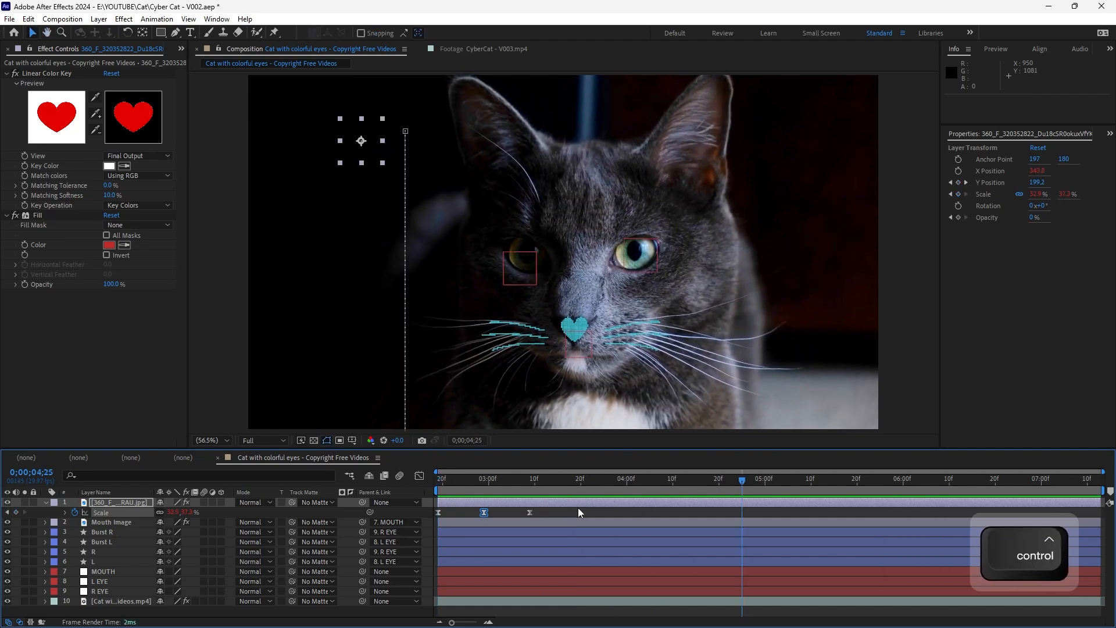
# Collapse the heart layer's properties, save the project and preview the composition from the start
pyautogui.click(578, 509)
pyautogui.click(45, 502)
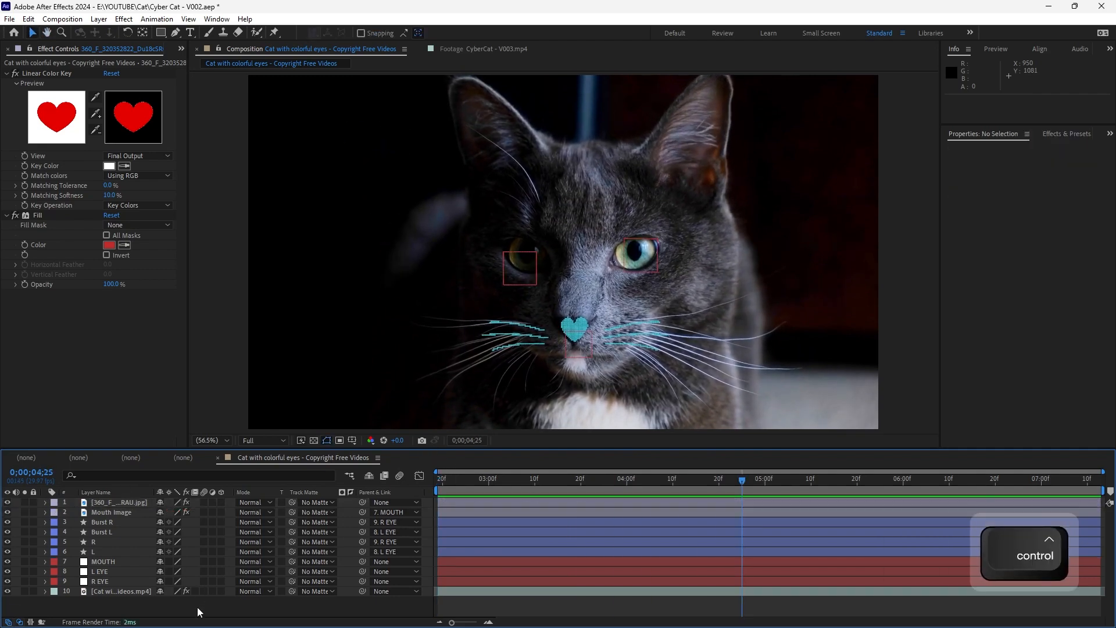
pyautogui.hotkey('ctrl', 's')
pyautogui.press('space')
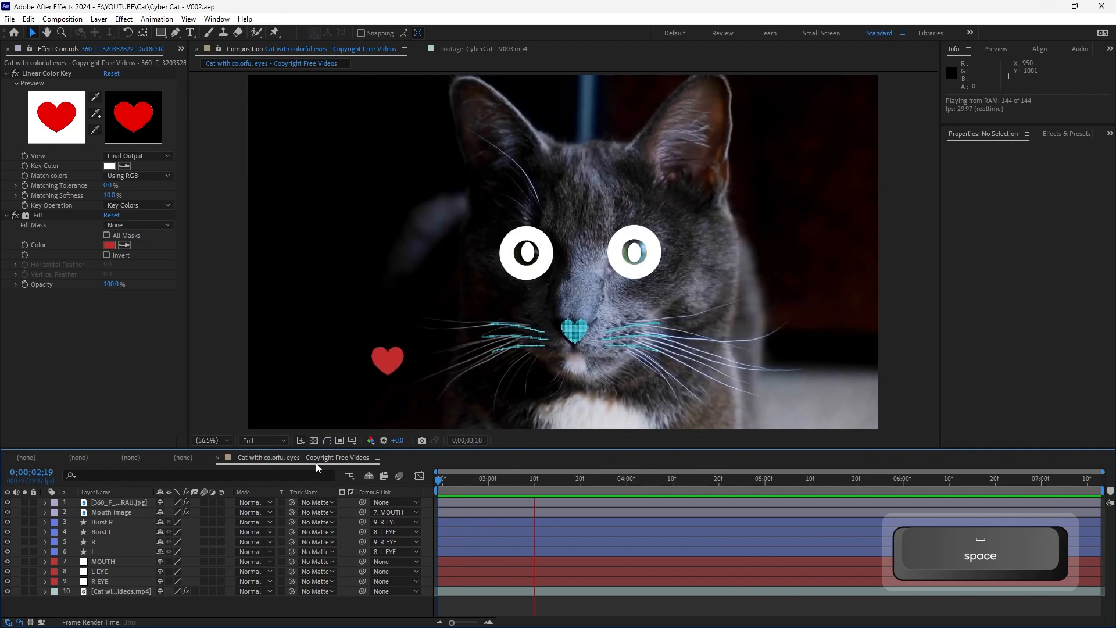
pyautogui.press('space')
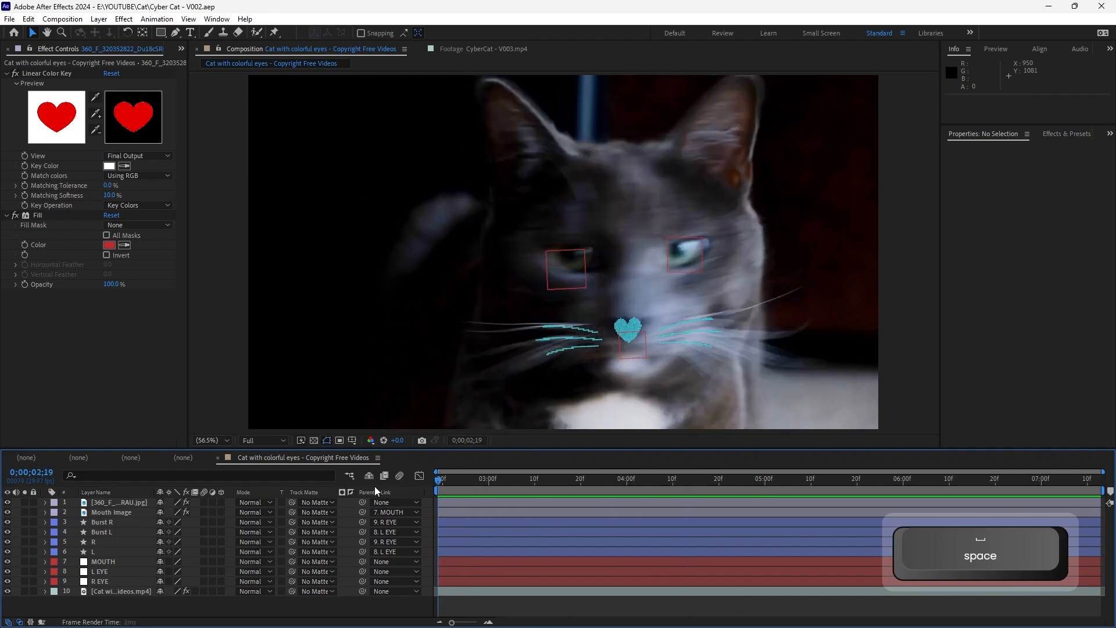
# Duplicate the heart layer six times to get seven heart layers and preview them together
pyautogui.click(448, 500)
pyautogui.hotkey('ctrl', 'd')
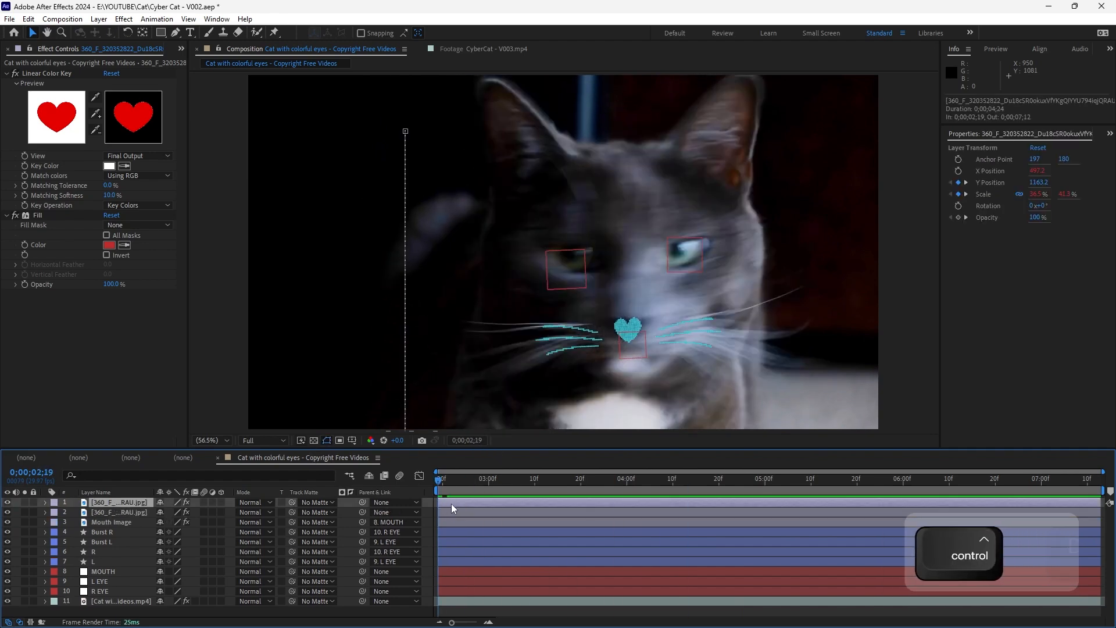
pyautogui.moveTo(445, 486); pyautogui.dragTo(518, 492)
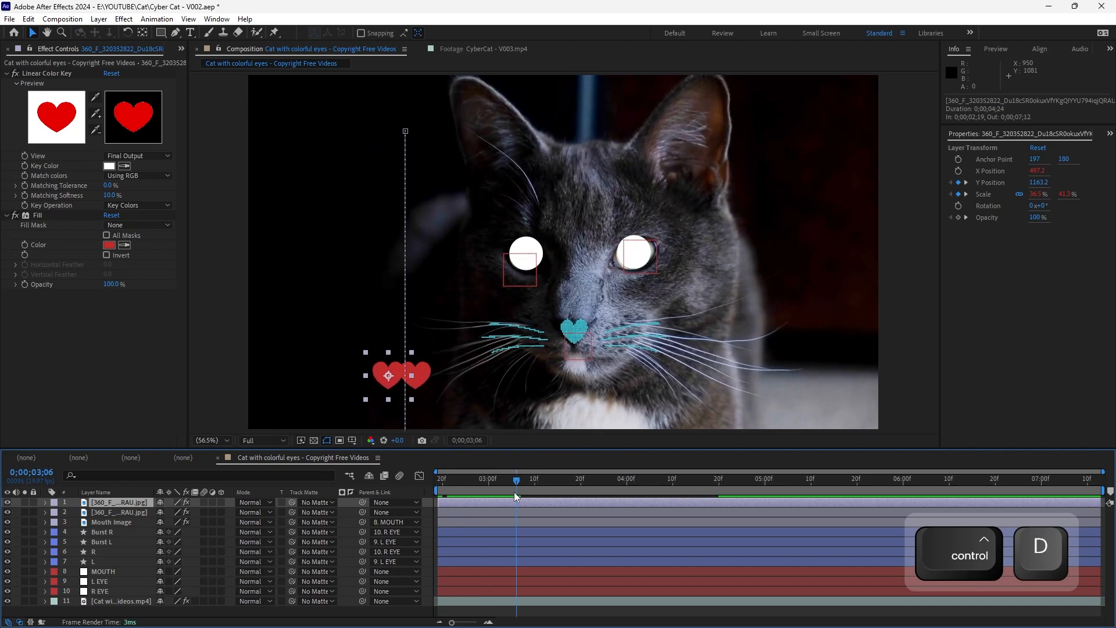
pyautogui.hotkey('ctrl', 'd')
pyautogui.hotkey('ctrl', 'd')
pyautogui.hotkey('ctrl', 'd')
pyautogui.hotkey('ctrl', 'd')
pyautogui.hotkey('ctrl', 'd')
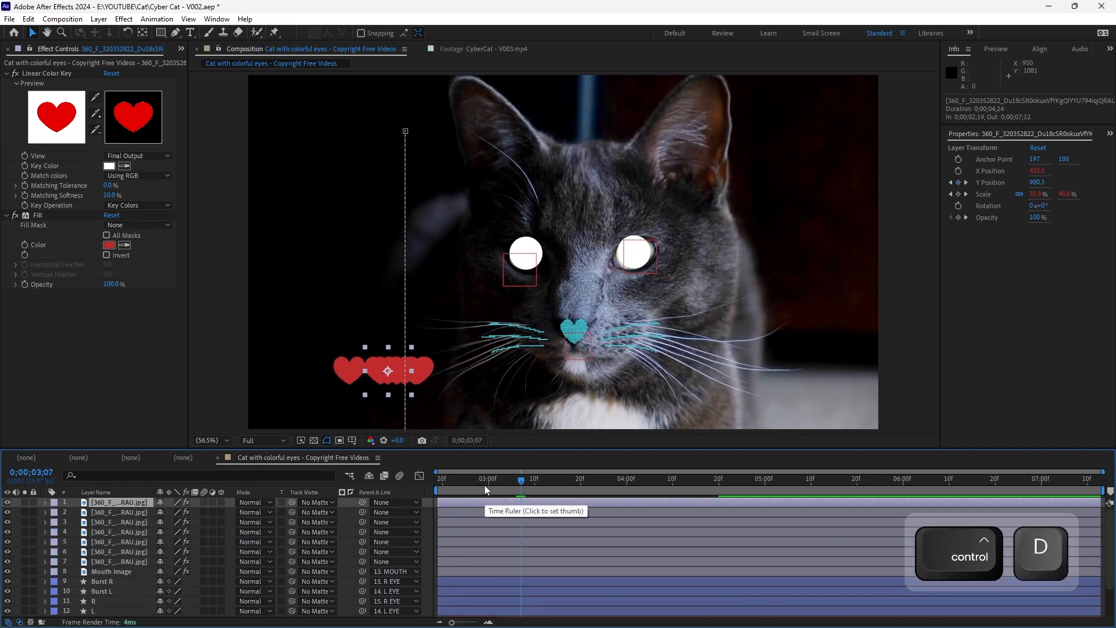
pyautogui.press('space')
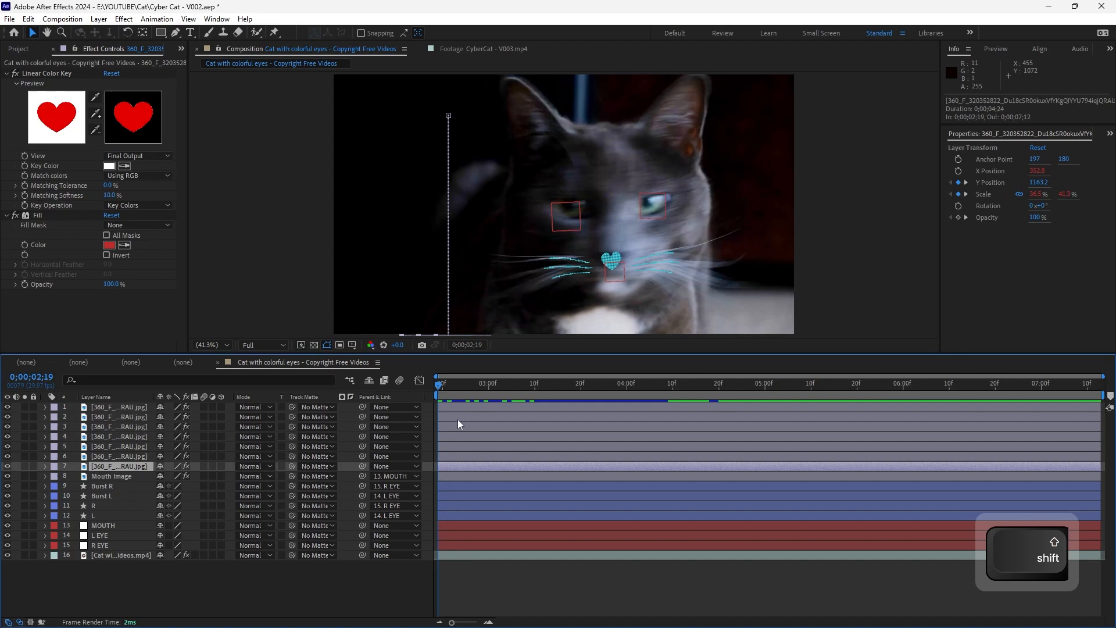
# Stagger the start times of the seven heart layers in a rising staircase from the lowest to the topmost, and preview the hearts
pyautogui.keyDown('shift'); pyautogui.click(458, 417); pyautogui.keyUp('shift')
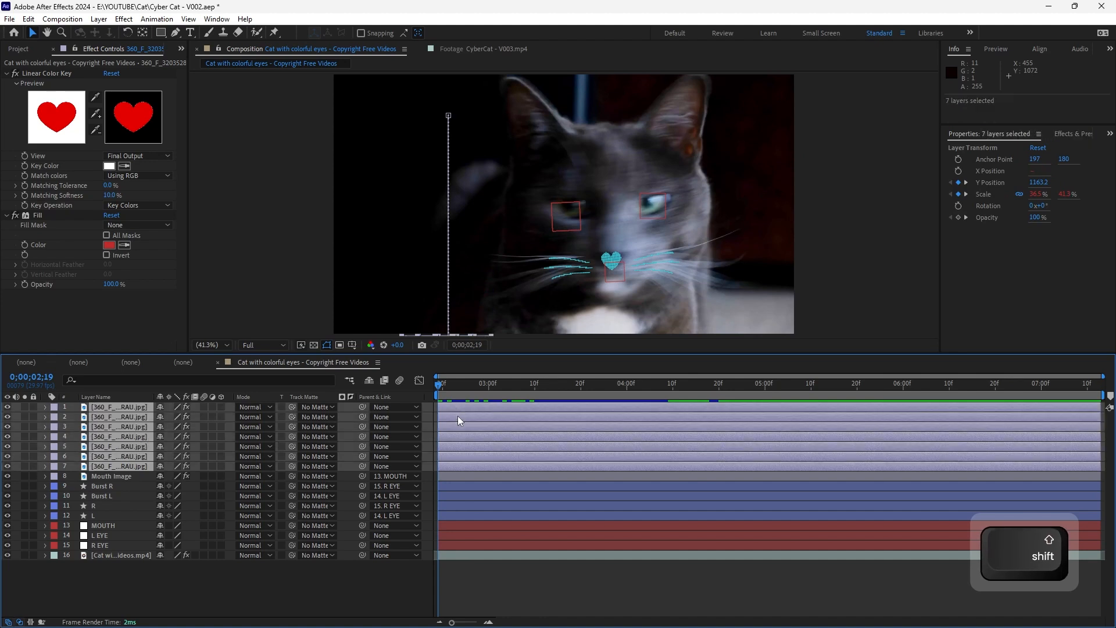
pyautogui.moveTo(458, 416); pyautogui.dragTo(626, 413)
pyautogui.click(453, 454)
pyautogui.keyDown('shift'); pyautogui.click(475, 409); pyautogui.keyUp('shift')
pyautogui.click(499, 445)
pyautogui.click(498, 445)
pyautogui.keyDown('shift'); pyautogui.click(510, 405); pyautogui.keyUp('shift')
pyautogui.click(473, 427)
pyautogui.click(522, 440)
pyautogui.keyDown('shift'); pyautogui.click(528, 410); pyautogui.keyUp('shift')
pyautogui.click(511, 426)
pyautogui.click(546, 427)
pyautogui.keyDown('shift'); pyautogui.click(545, 409); pyautogui.keyUp('shift')
pyautogui.click(533, 427)
pyautogui.click(570, 414)
pyautogui.keyDown('shift'); pyautogui.click(567, 408); pyautogui.keyUp('shift')
pyautogui.click(549, 413)
pyautogui.click(596, 409)
pyautogui.press('space')
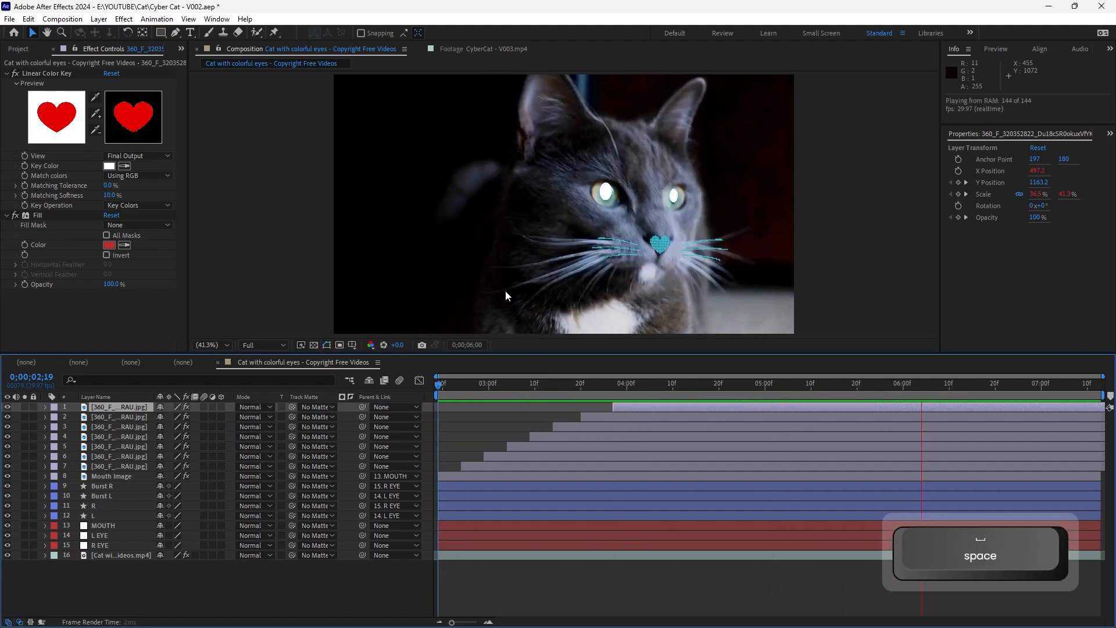
pyautogui.press('space')
pyautogui.press('space')
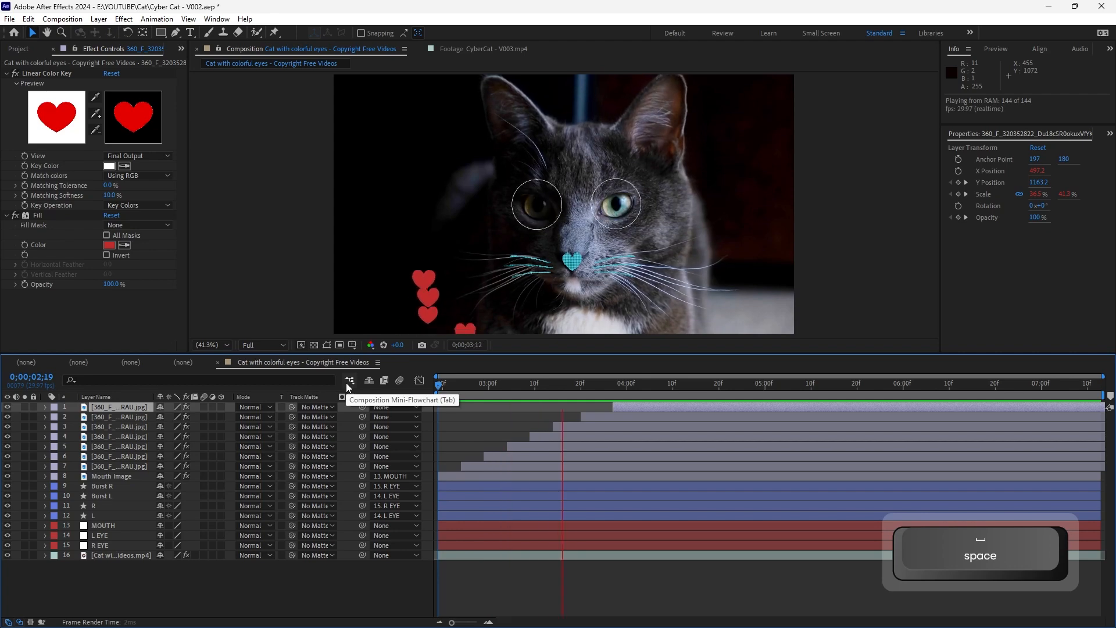
pyautogui.hotkey('shift', 'space')
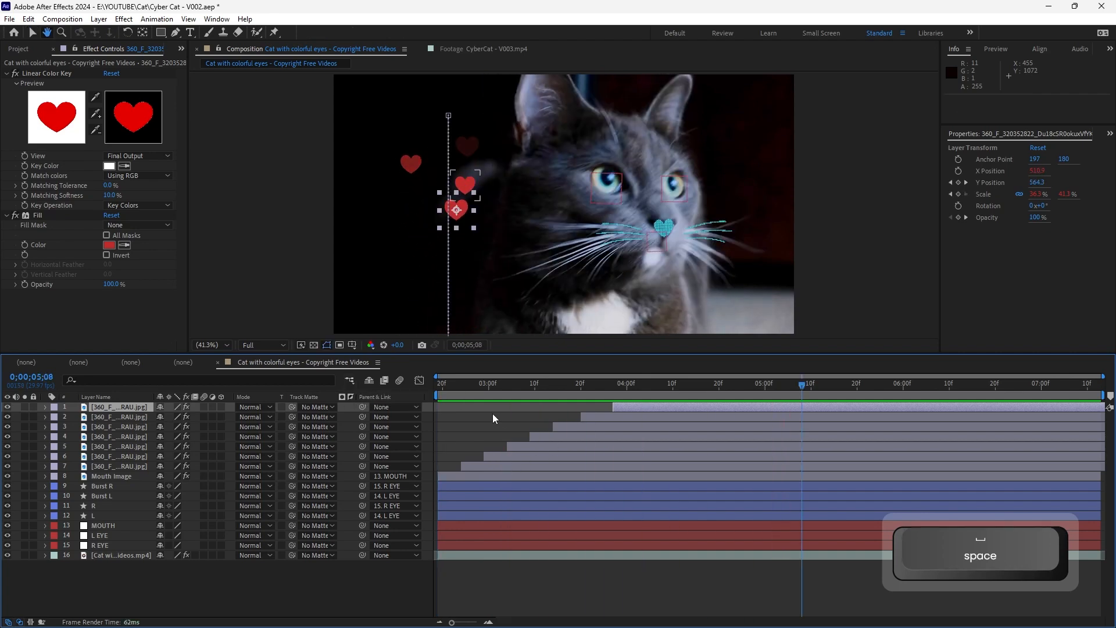
# Pre-compose the seven heart layers together with the Mouth Image layer into a composition named Heart Shapes
pyautogui.keyDown('shift'); pyautogui.click(517, 476); pyautogui.keyUp('shift')
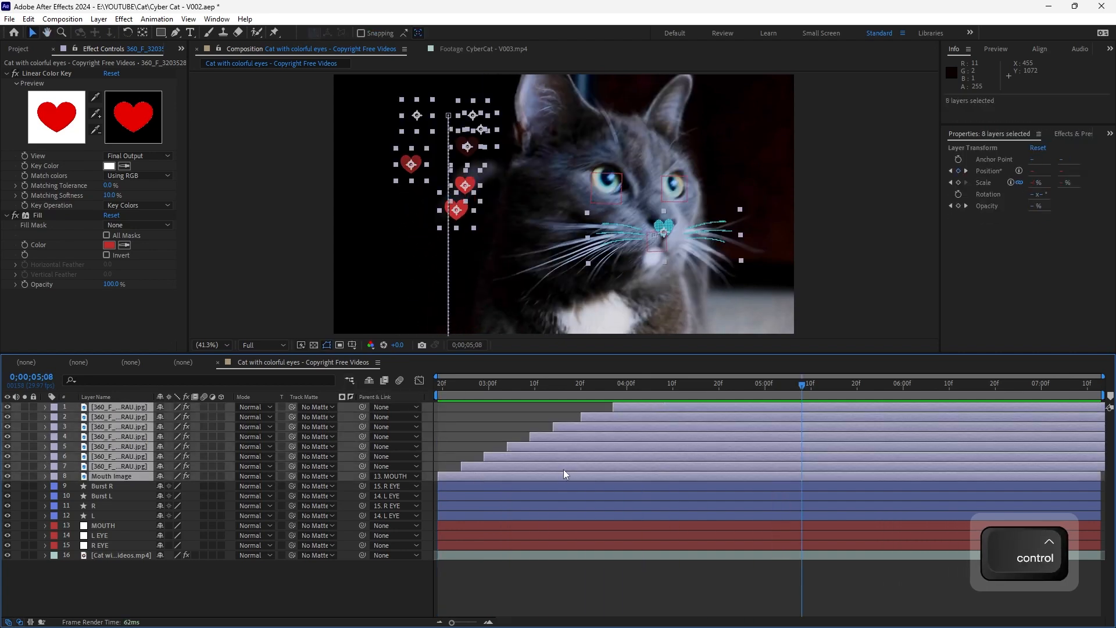
pyautogui.hotkey('ctrl', 'shift', 'c')
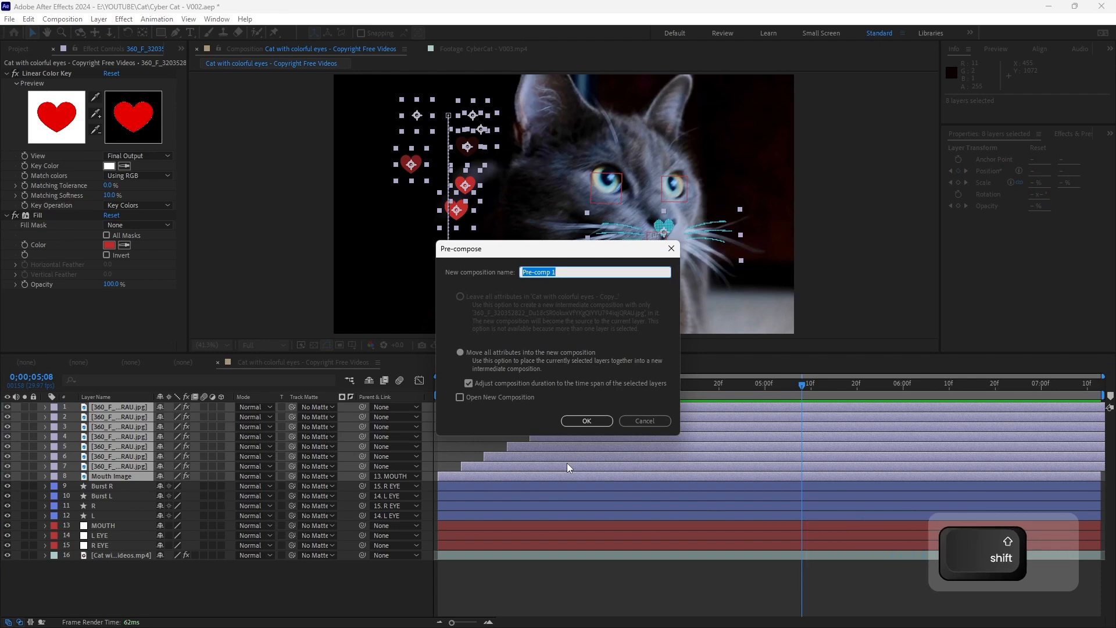
pyautogui.write('HGeart Shapers')
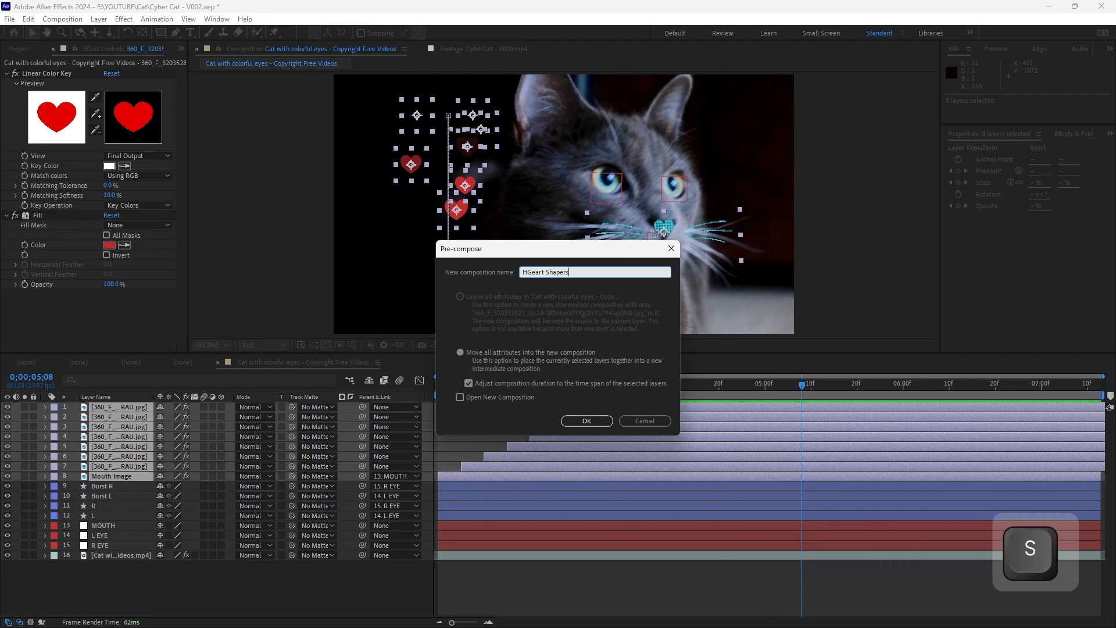
pyautogui.press('BackSpace')
pyautogui.press('Left')
pyautogui.press('Left')
pyautogui.press('Left')
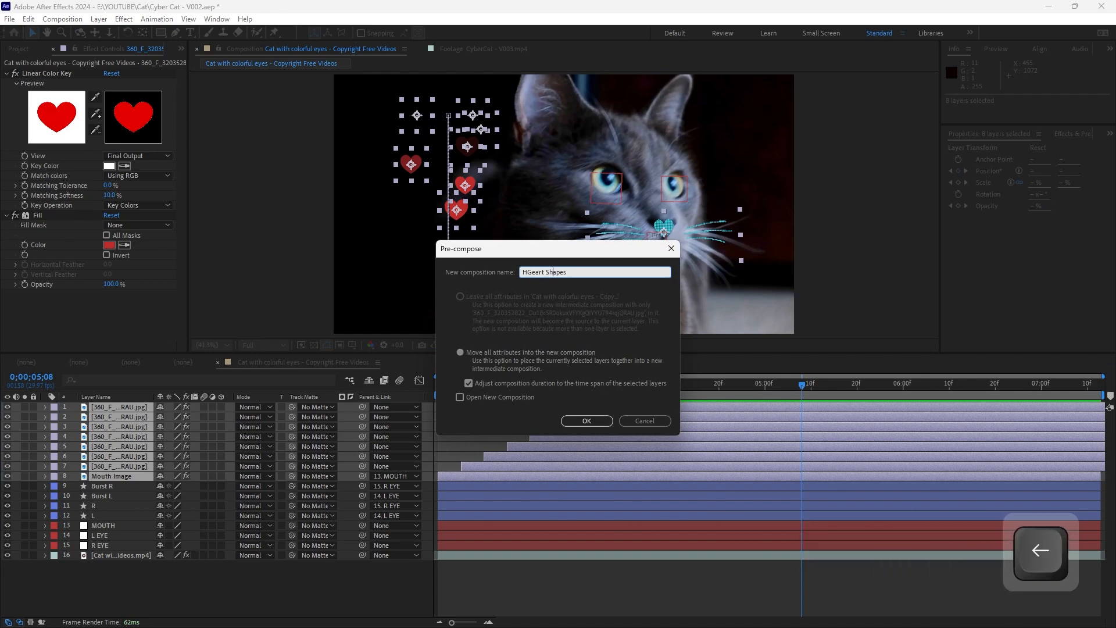
pyautogui.press('BackSpace')
pyautogui.press('Return')
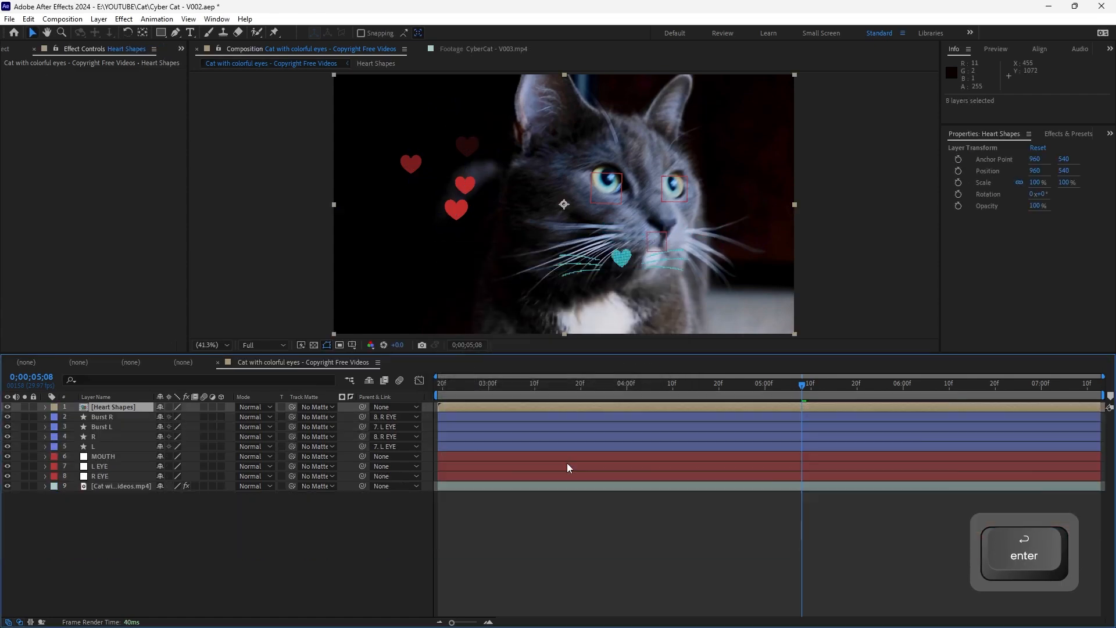
# Apply CC Ball Action to the Heart Shapes layer with Grid Spacing 2 and Ball Size 77.8, and enlarge the composition viewer
pyautogui.press('ctrl')
pyautogui.moveTo(604, 385); pyautogui.dragTo(626, 399)
pyautogui.hotkey('ctrl', 'space')
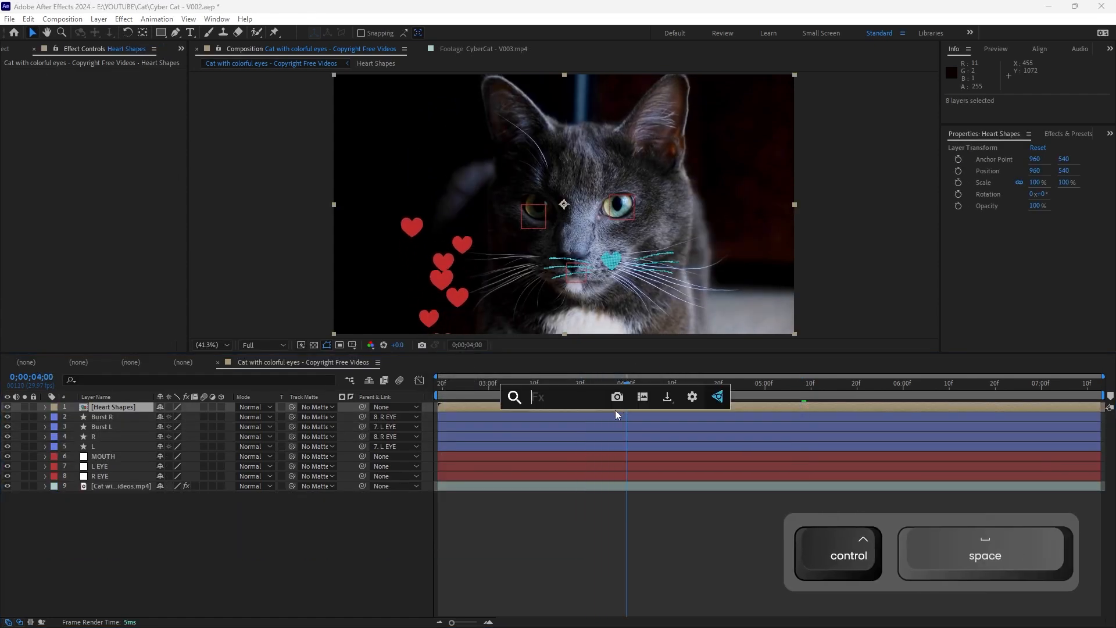
pyautogui.write('cc ba')
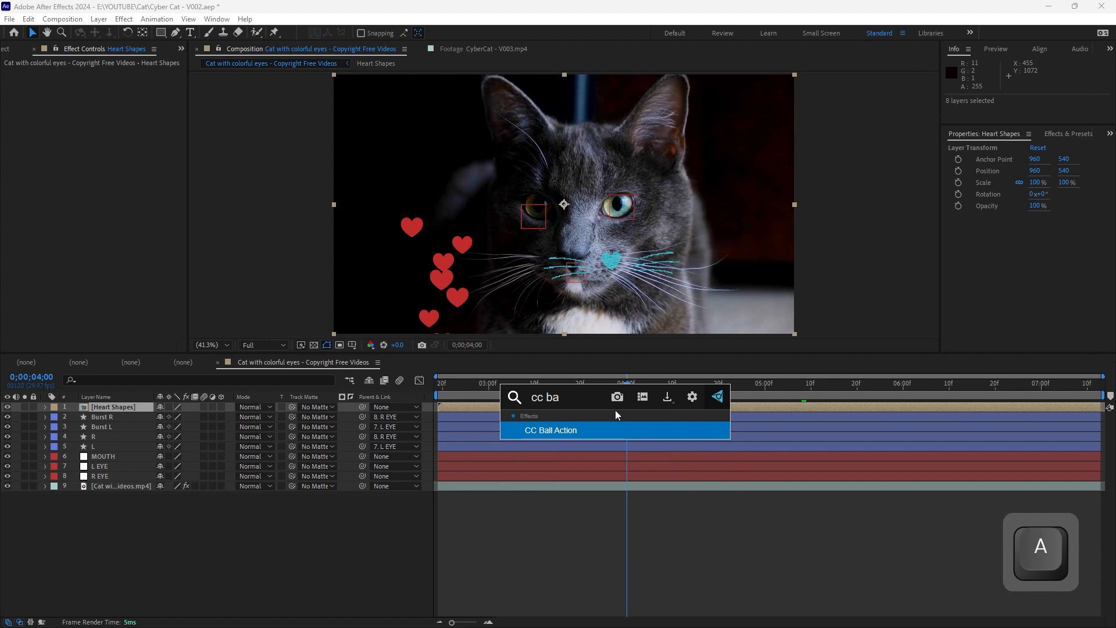
pyautogui.press('Return')
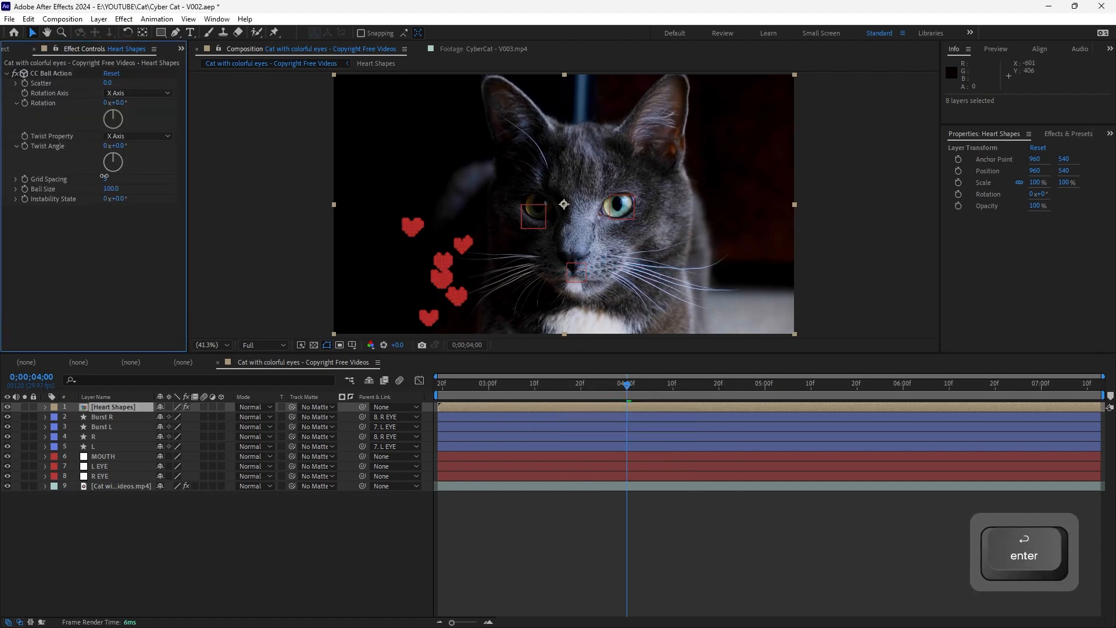
pyautogui.moveTo(99, 177); pyautogui.dragTo(93, 179)
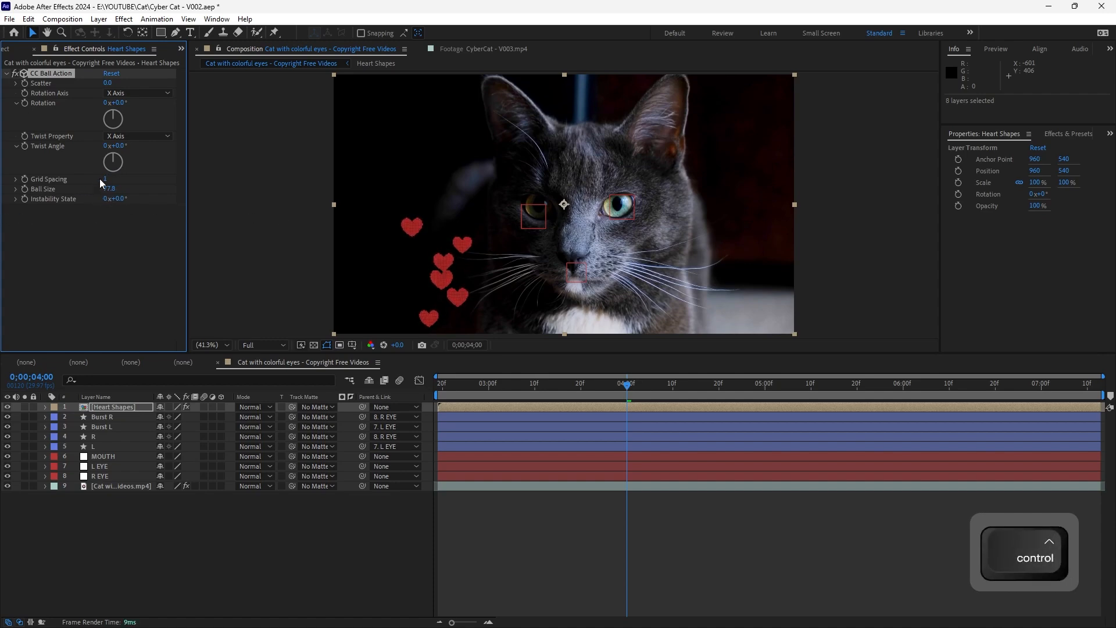
pyautogui.moveTo(176, 189); pyautogui.dragTo(117, 188)
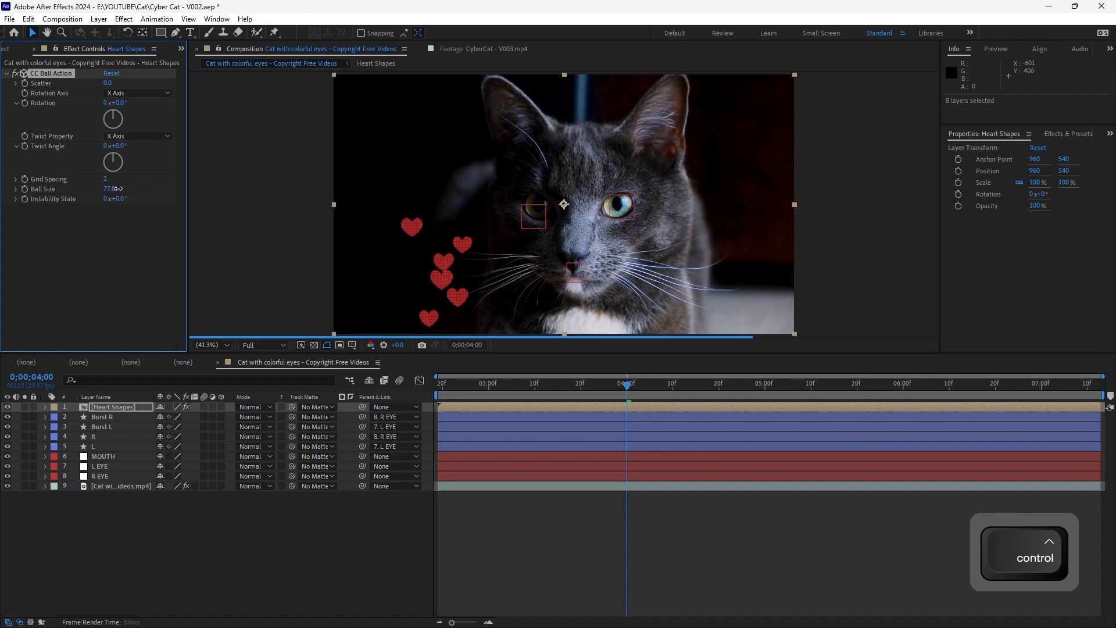
pyautogui.click(203, 333)
pyautogui.moveTo(537, 358); pyautogui.dragTo(503, 434)
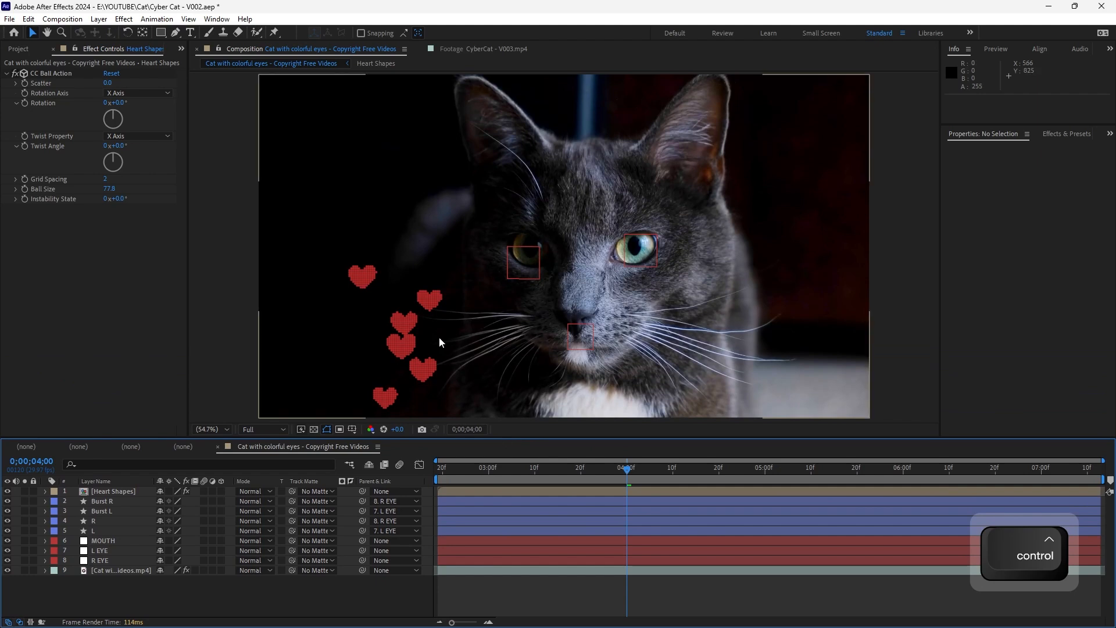
# Set the Heart Shapes layer's blending mode to Add and lower its opacity to about 50%
pyautogui.click(113, 491)
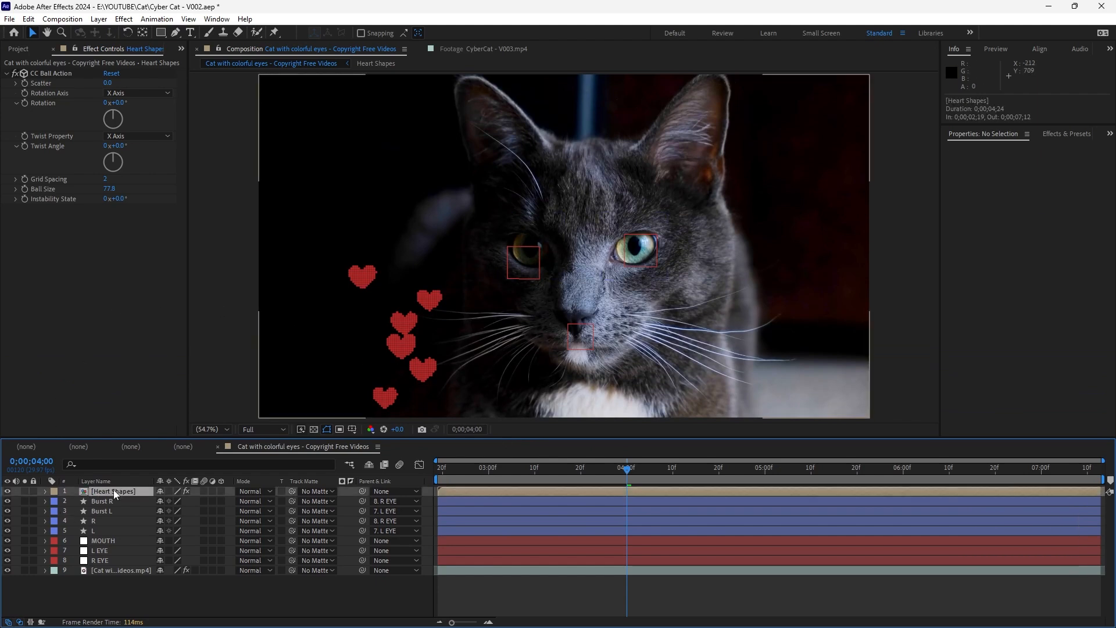
pyautogui.click(264, 493)
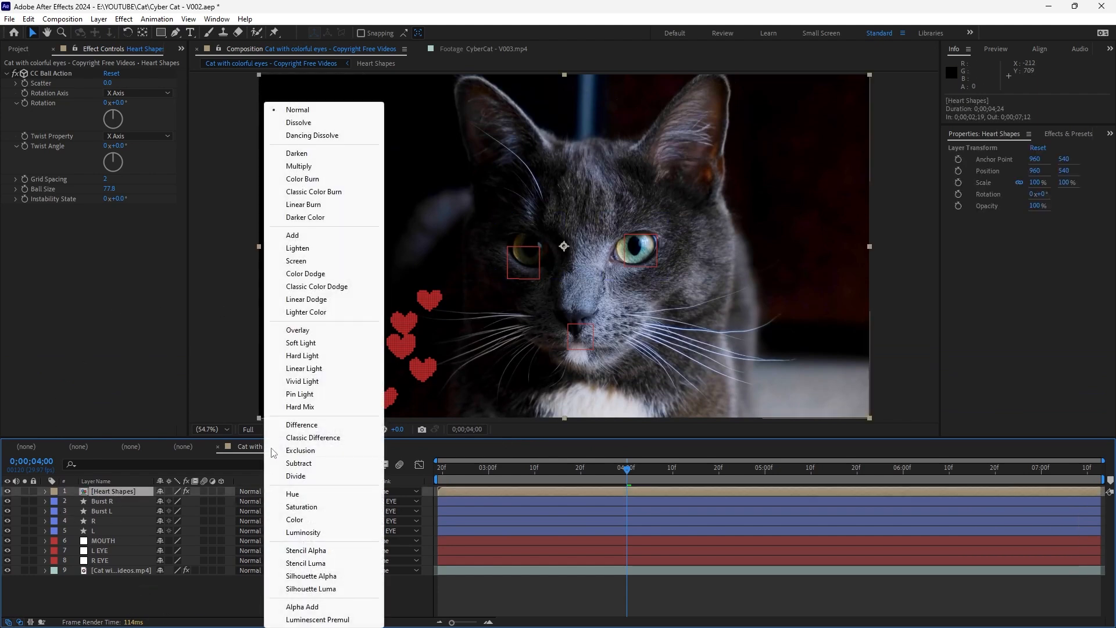
pyautogui.click(311, 241)
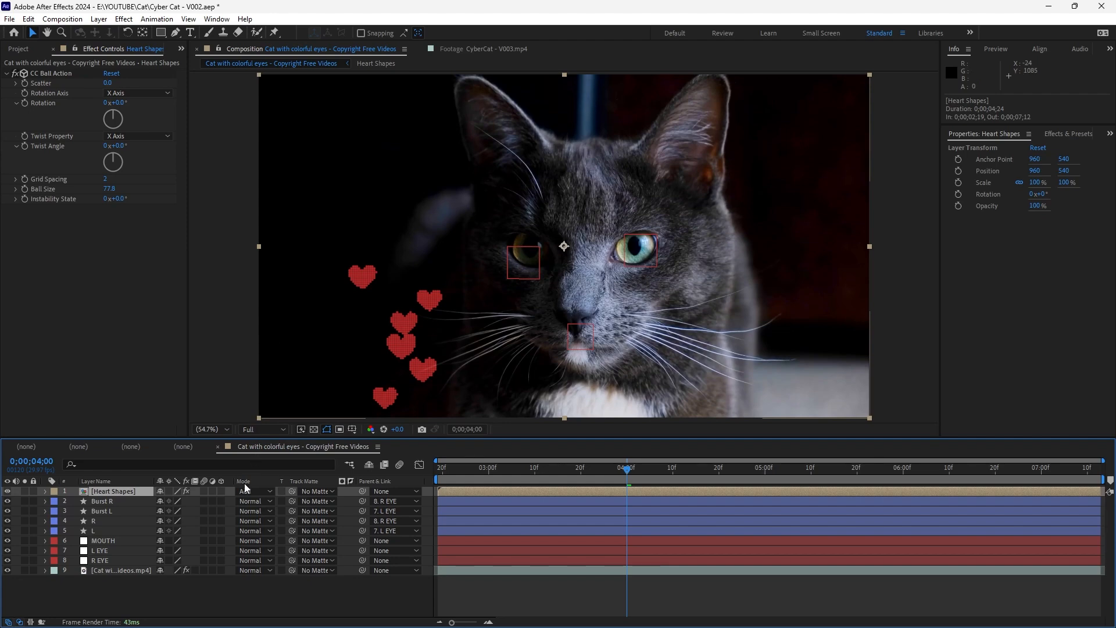
pyautogui.click(7, 491)
pyautogui.click(8, 491)
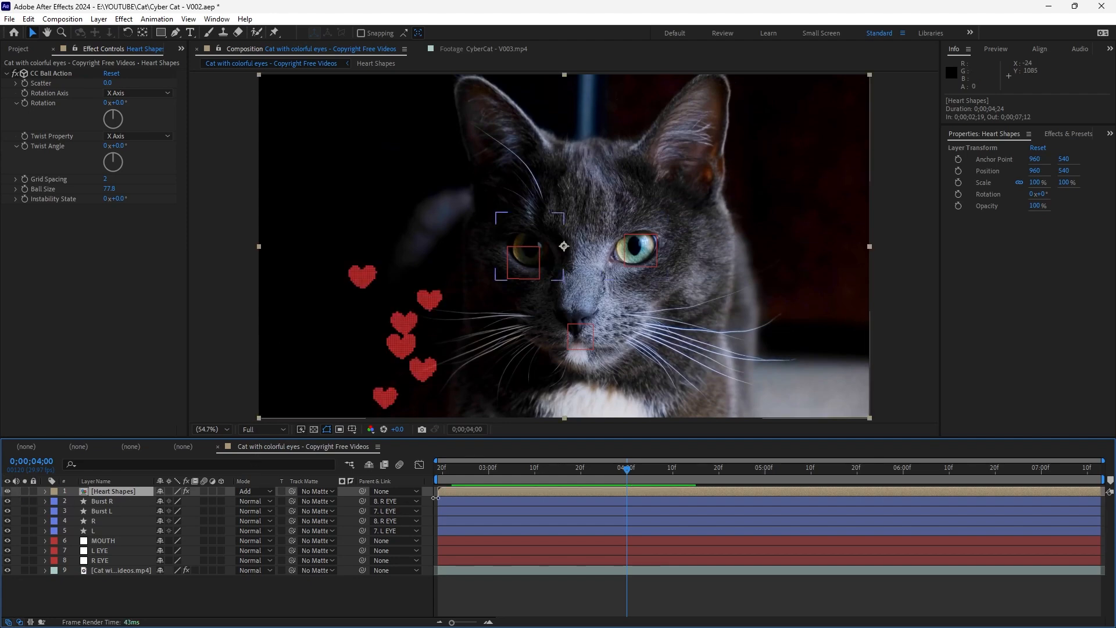
pyautogui.moveTo(451, 469); pyautogui.dragTo(634, 513)
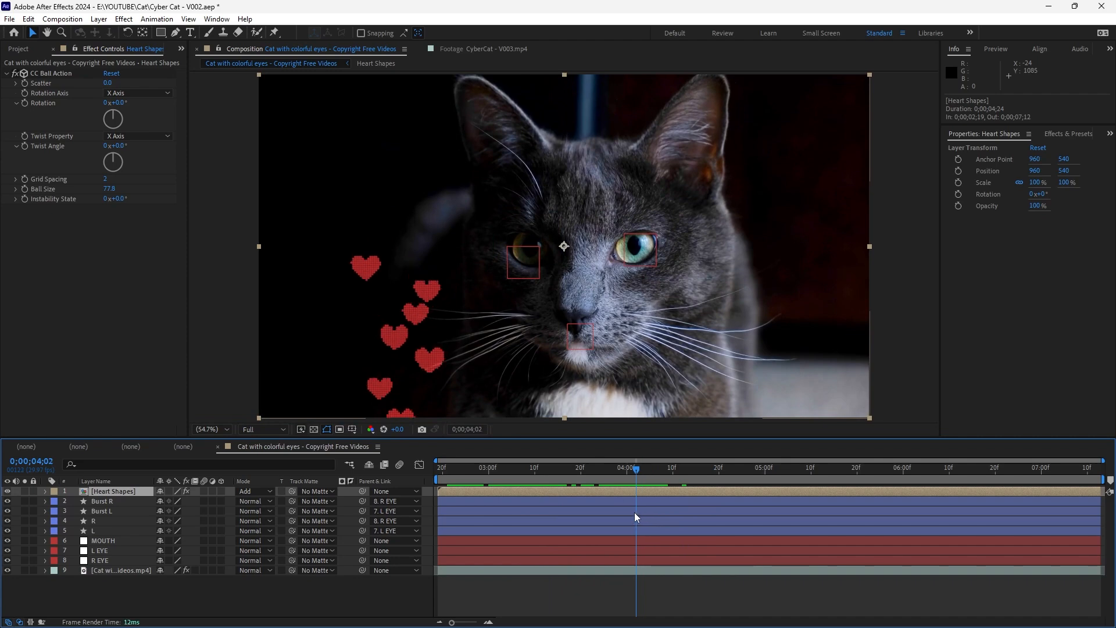
pyautogui.press('t')
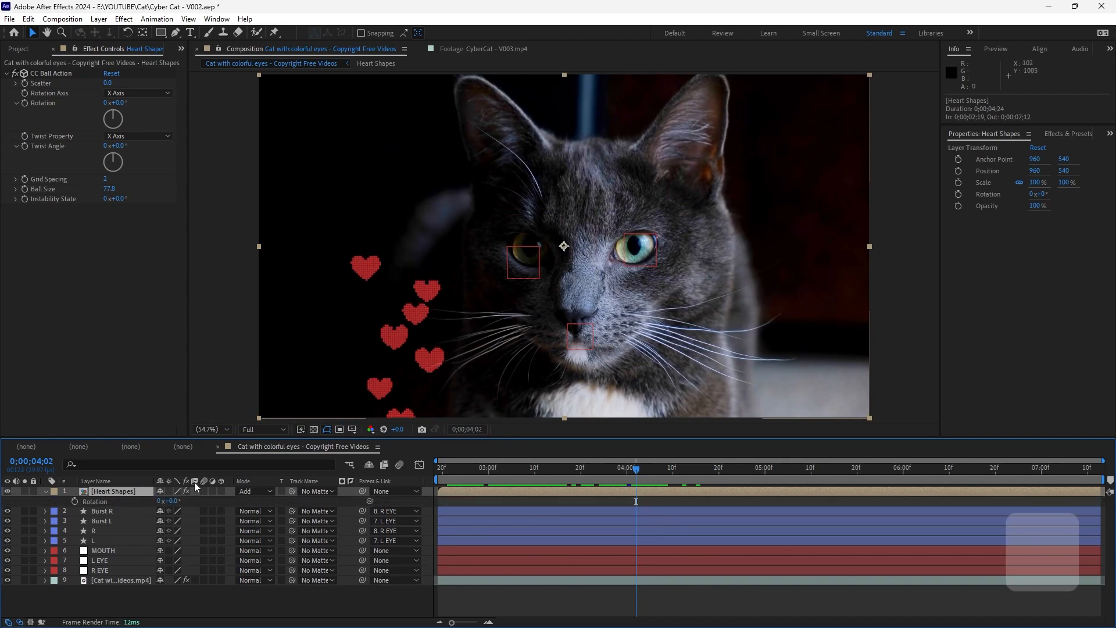
pyautogui.moveTo(166, 501); pyautogui.dragTo(147, 500)
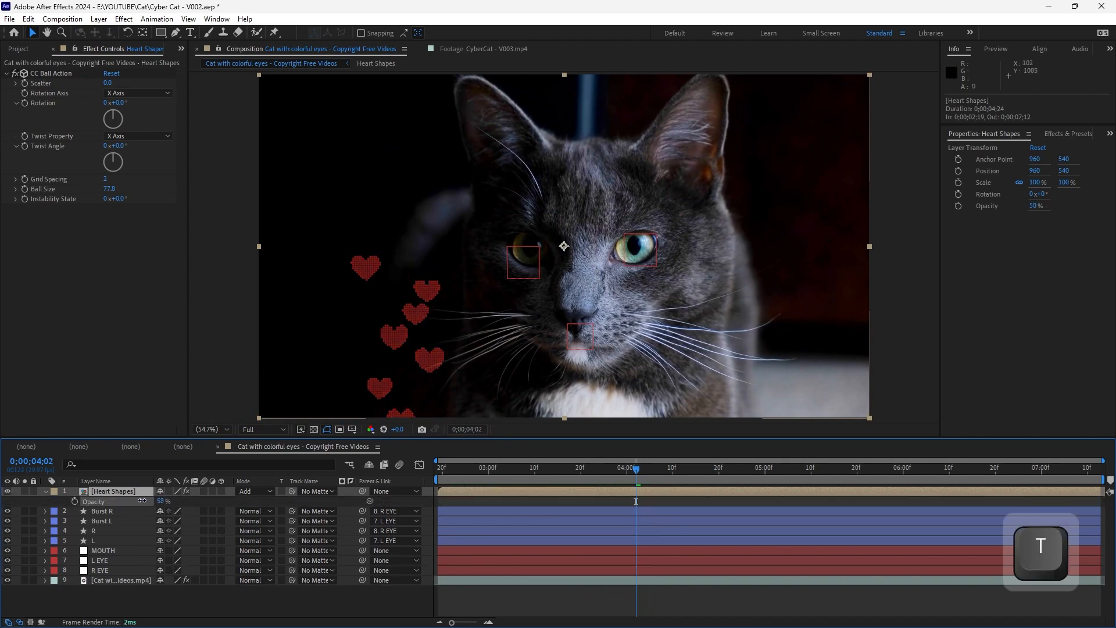
# Apply a Glow effect with a radius of 64 to the Heart Shapes layer and set the layer's opacity to 100%
pyautogui.hotkey('ctrl', 'space')
pyautogui.write('glow')
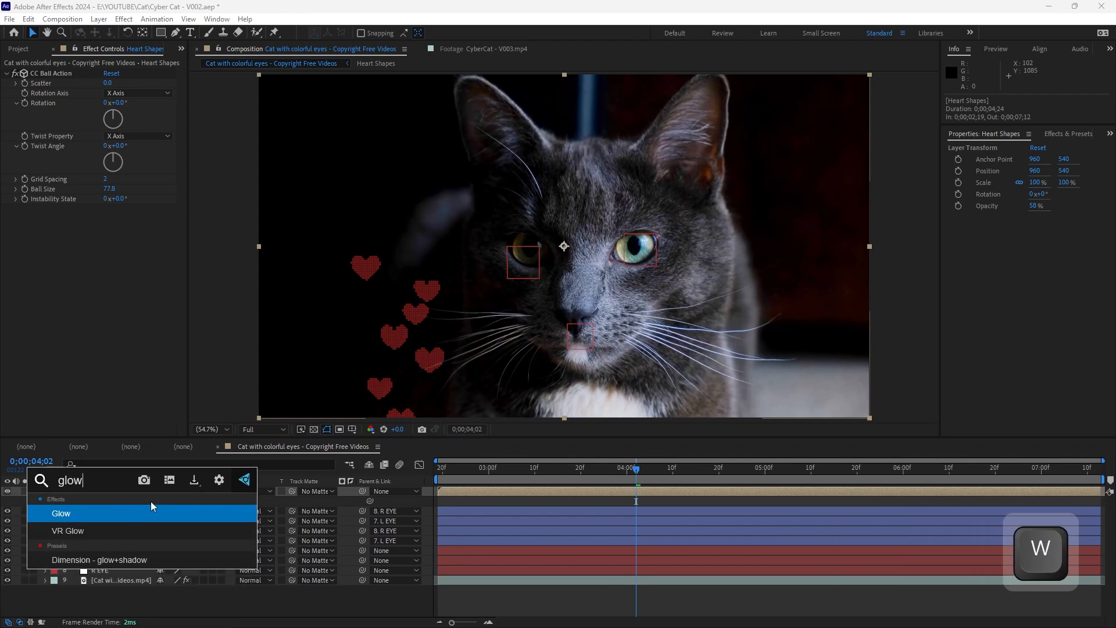
pyautogui.press('Return')
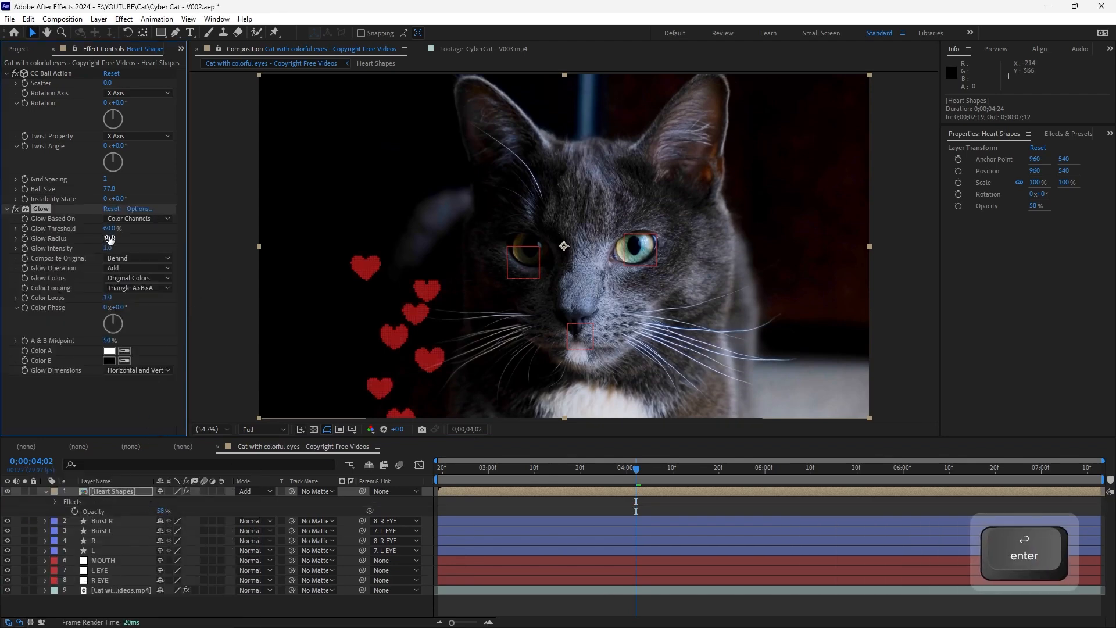
pyautogui.moveTo(117, 238); pyautogui.dragTo(167, 243)
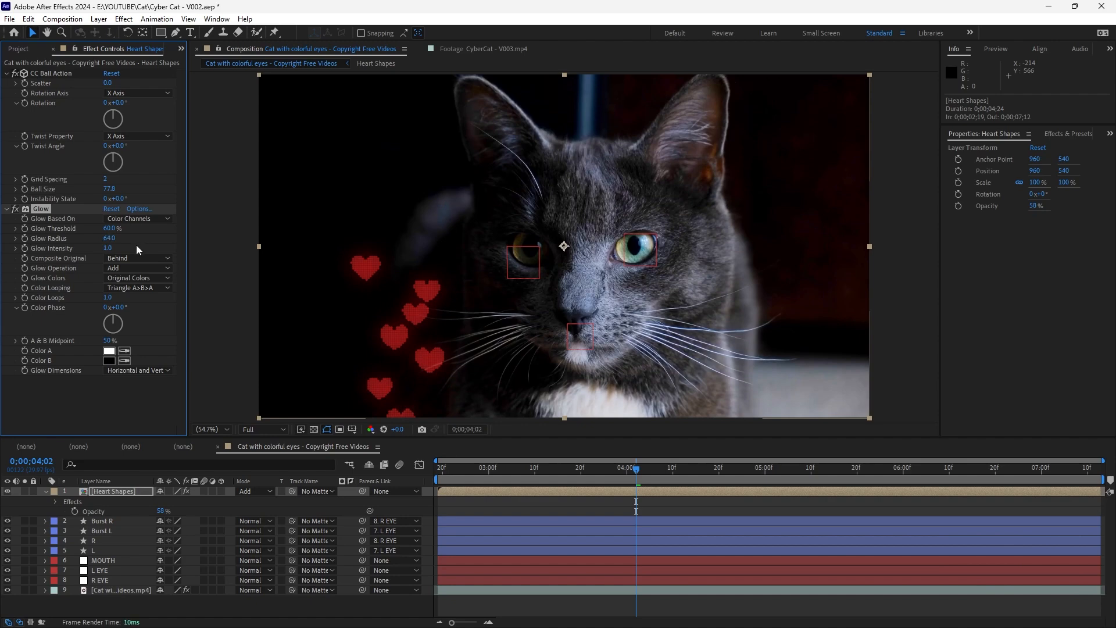
pyautogui.moveTo(161, 511); pyautogui.dragTo(383, 501)
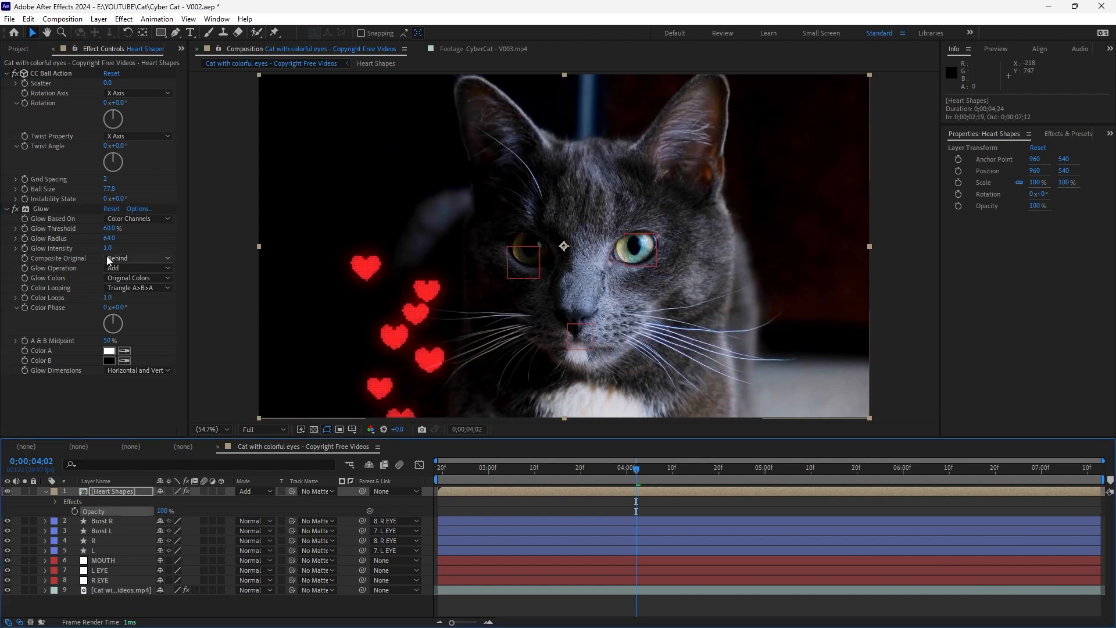
# Set the Heart Shapes glow to intensity 0.4, radius 44 and threshold 60.4%, and collapse the layer's properties
pyautogui.moveTo(107, 249); pyautogui.dragTo(29, 245)
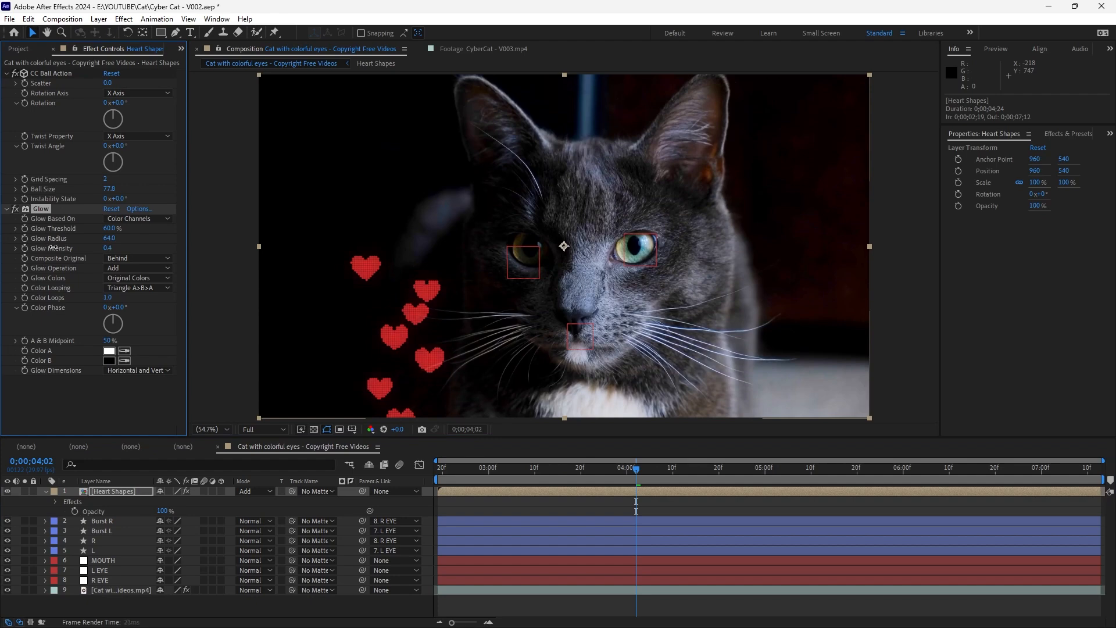
pyautogui.moveTo(135, 234); pyautogui.dragTo(104, 232)
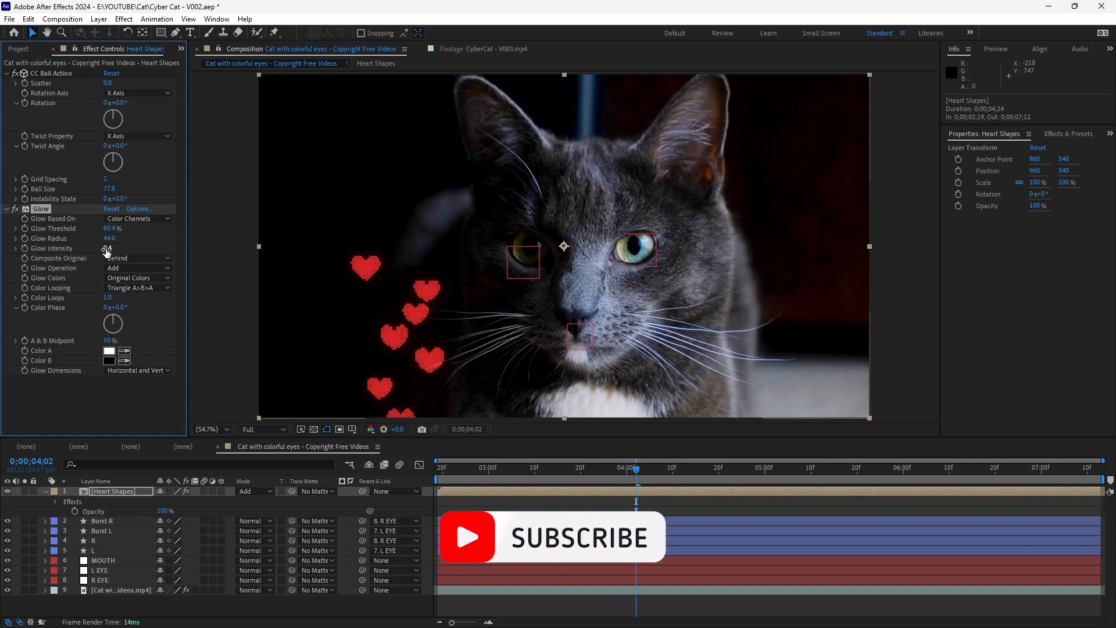
pyautogui.click(124, 420)
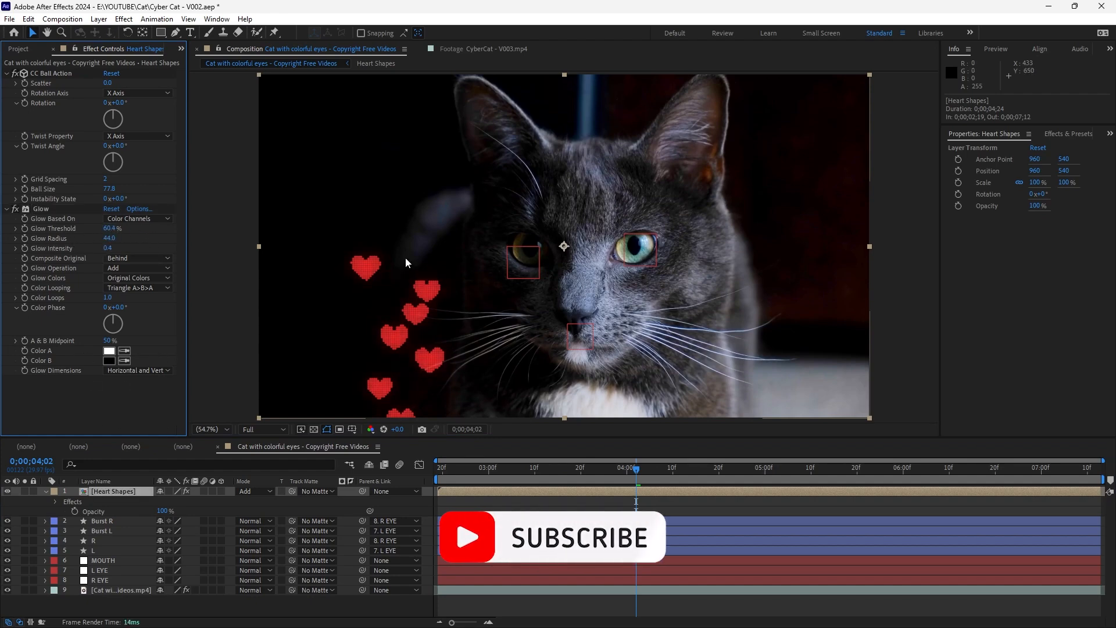
pyautogui.click(426, 516)
pyautogui.press('a')
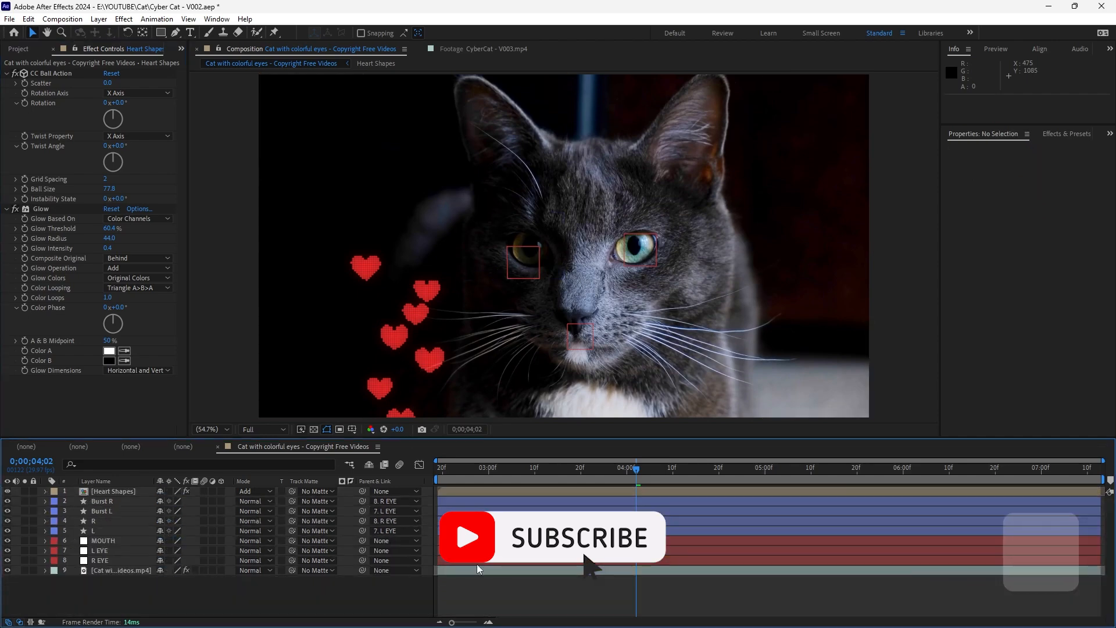
# Collapse the Heart Shapes effects with Glow switched off, save the project and preview the pixelated hearts
pyautogui.click(38, 211)
pyautogui.hotkey('ctrl', 'a')
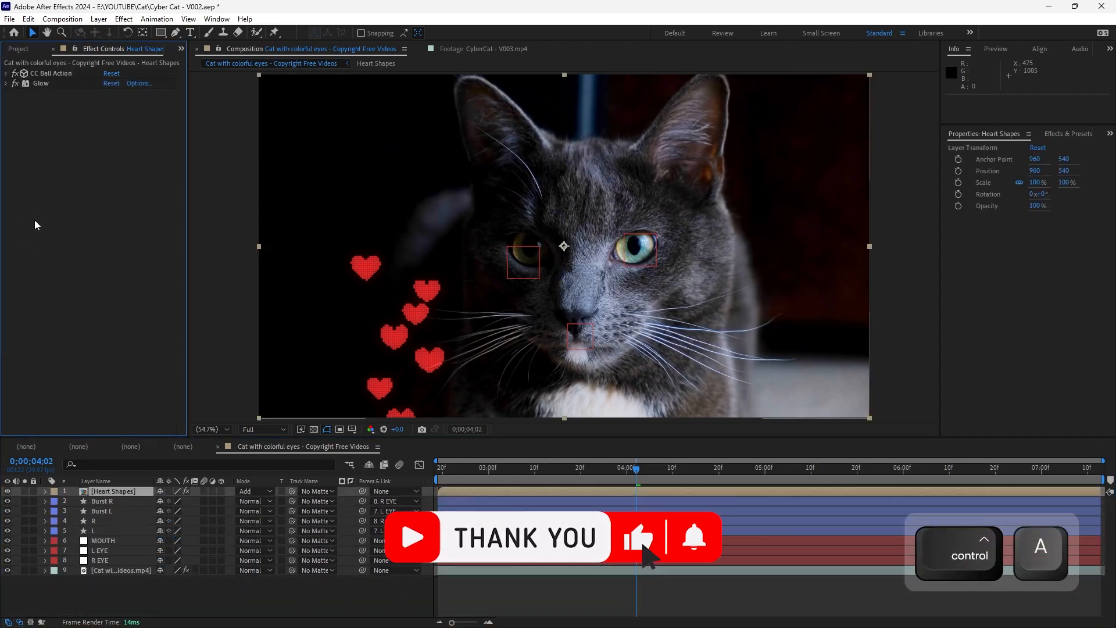
pyautogui.click(15, 83)
pyautogui.hotkey('ctrl', 's')
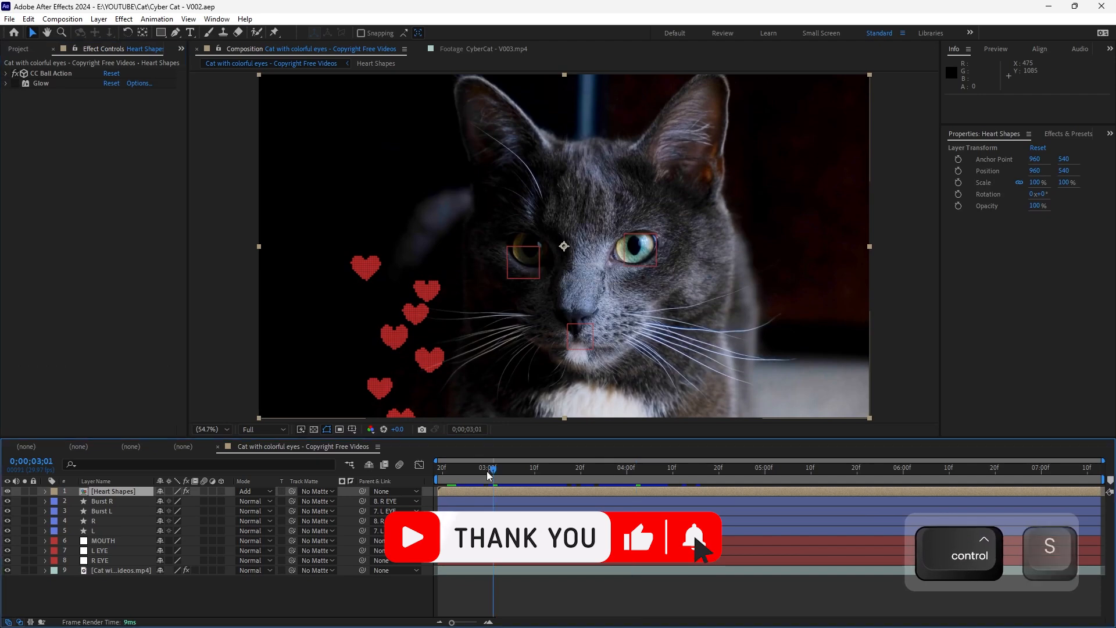
pyautogui.press('space')
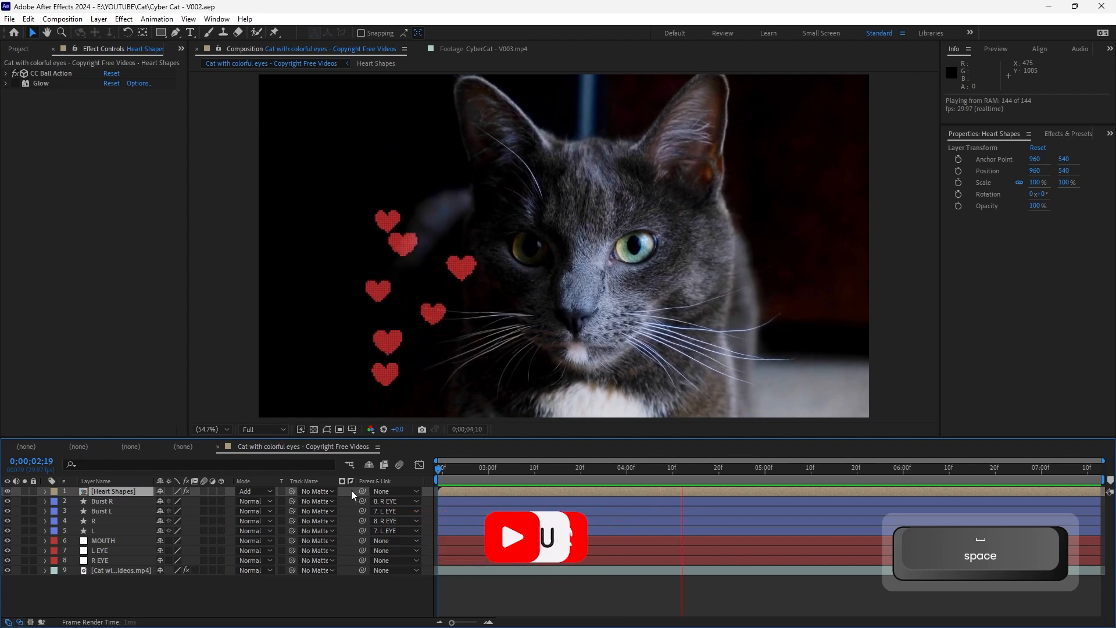
pyautogui.press('space')
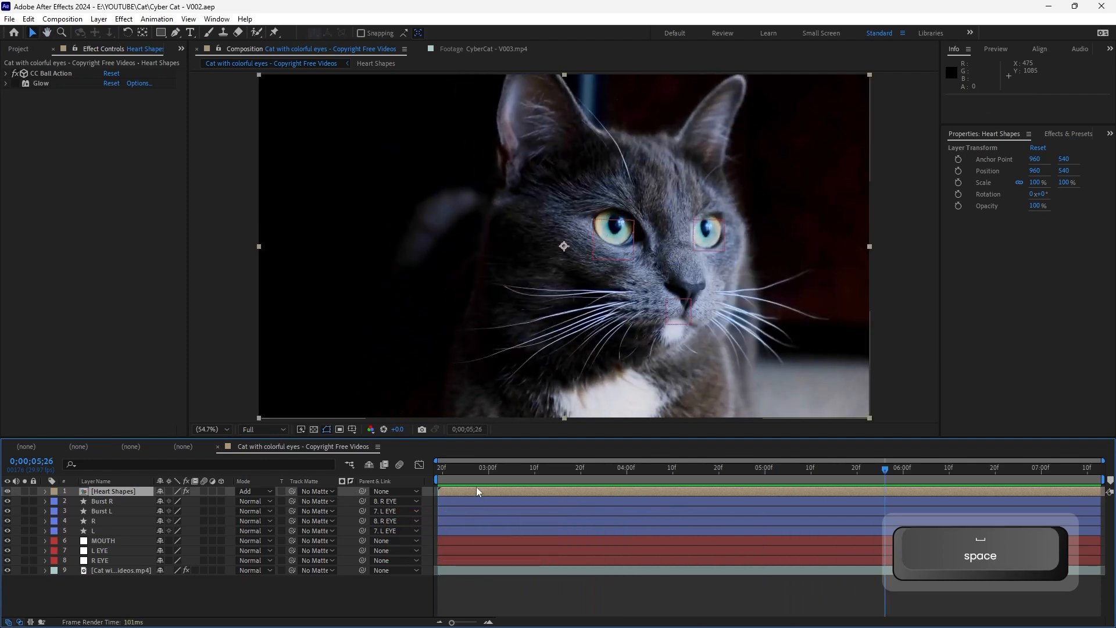
pyautogui.click(717, 472)
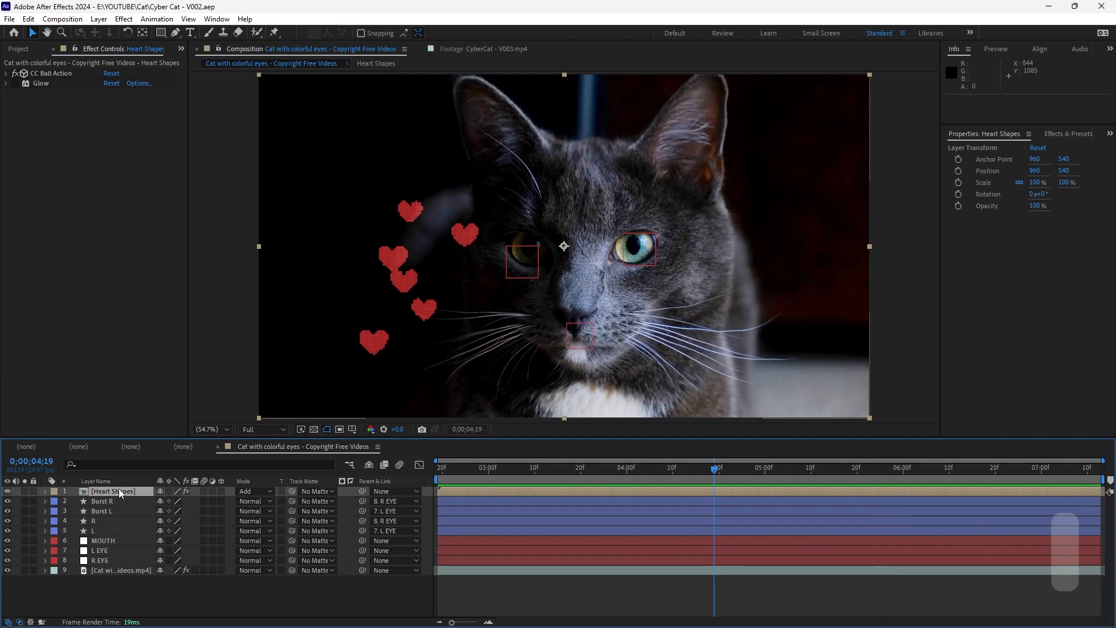
# Duplicate the Heart Shapes layer, flip the copy horizontally and move it to about X 993 so its hearts flank the cat's other side
pyautogui.press('ctrl')
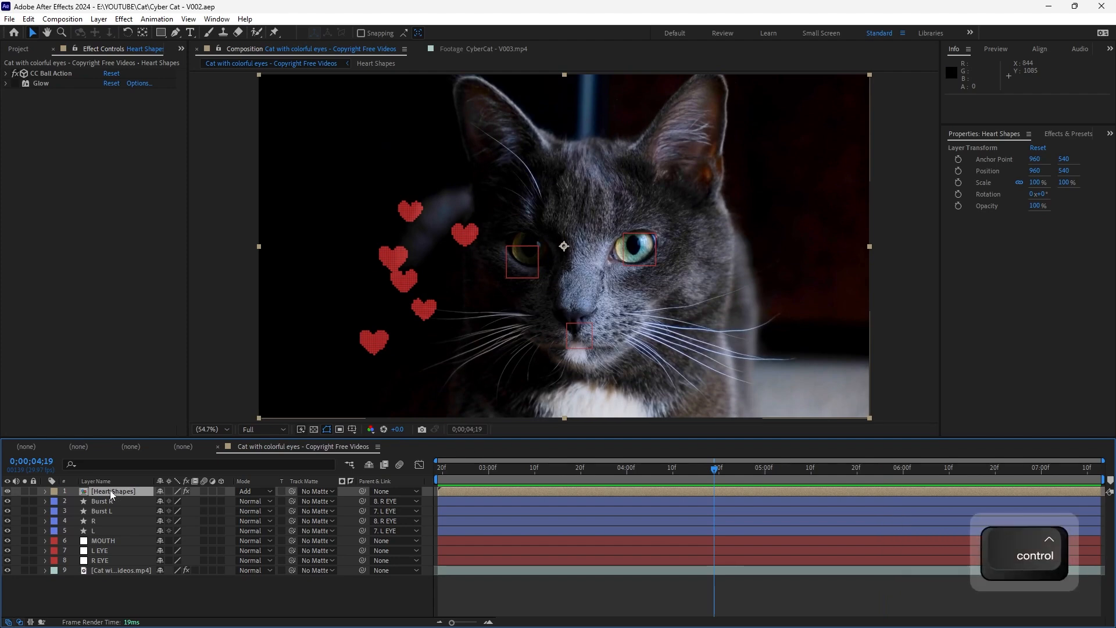
pyautogui.hotkey('ctrl', 'd')
pyautogui.moveTo(444, 400); pyautogui.dragTo(804, 400)
pyautogui.rightClick(745, 354)
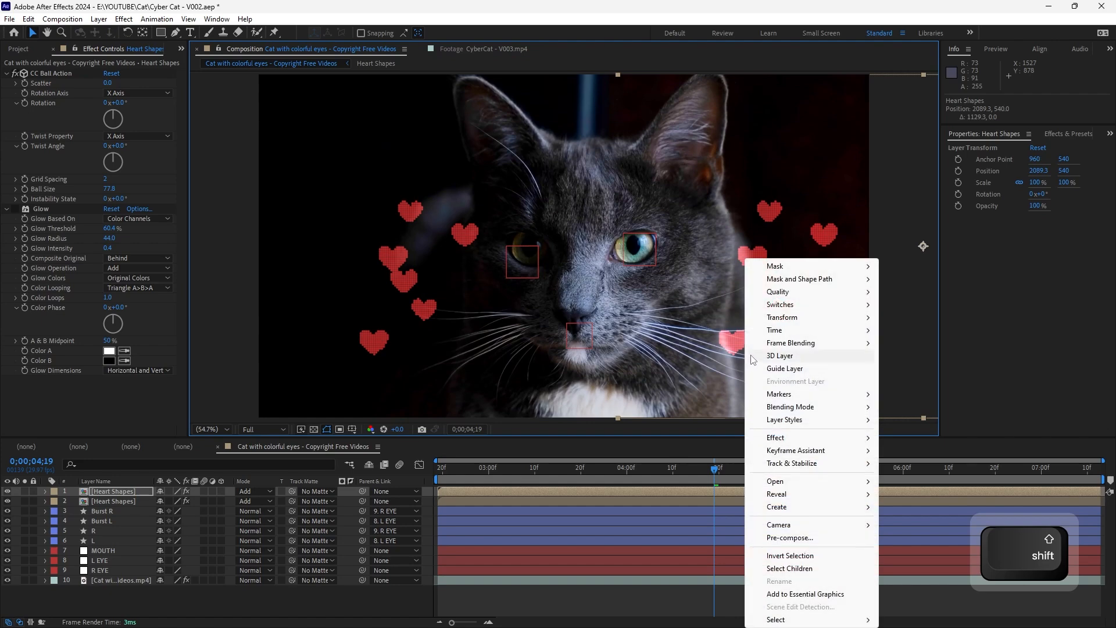
pyautogui.moveTo(809, 319)
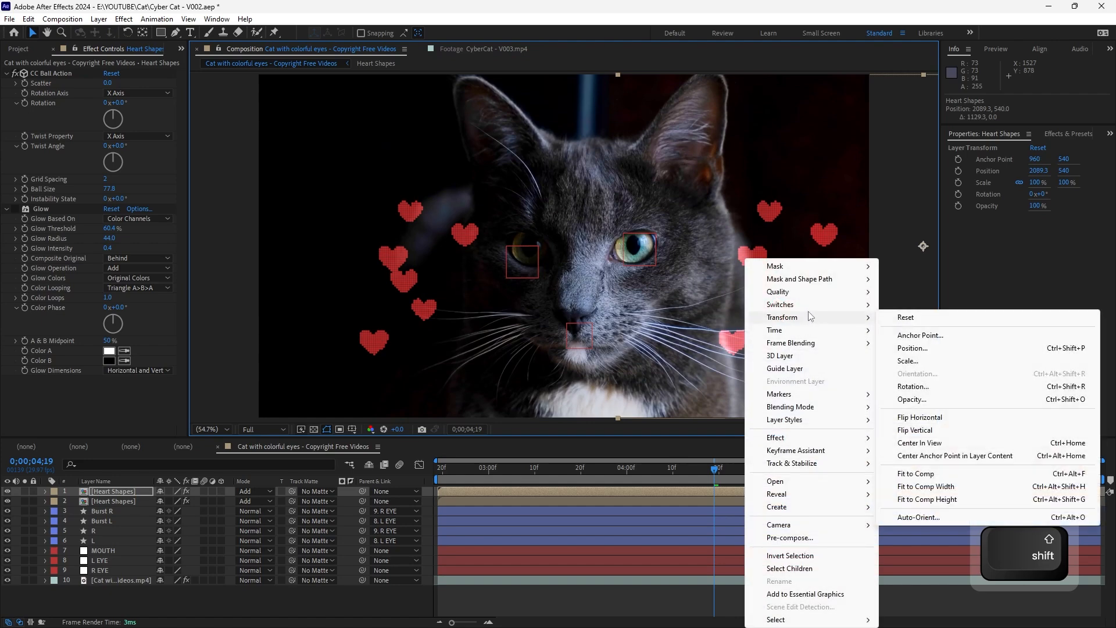
pyautogui.click(953, 418)
pyautogui.moveTo(827, 308); pyautogui.dragTo(689, 299)
# Duplicate the Heart Shapes composition in the project and replace the flipped layer's source with the duplicate
pyautogui.rightClick(138, 490)
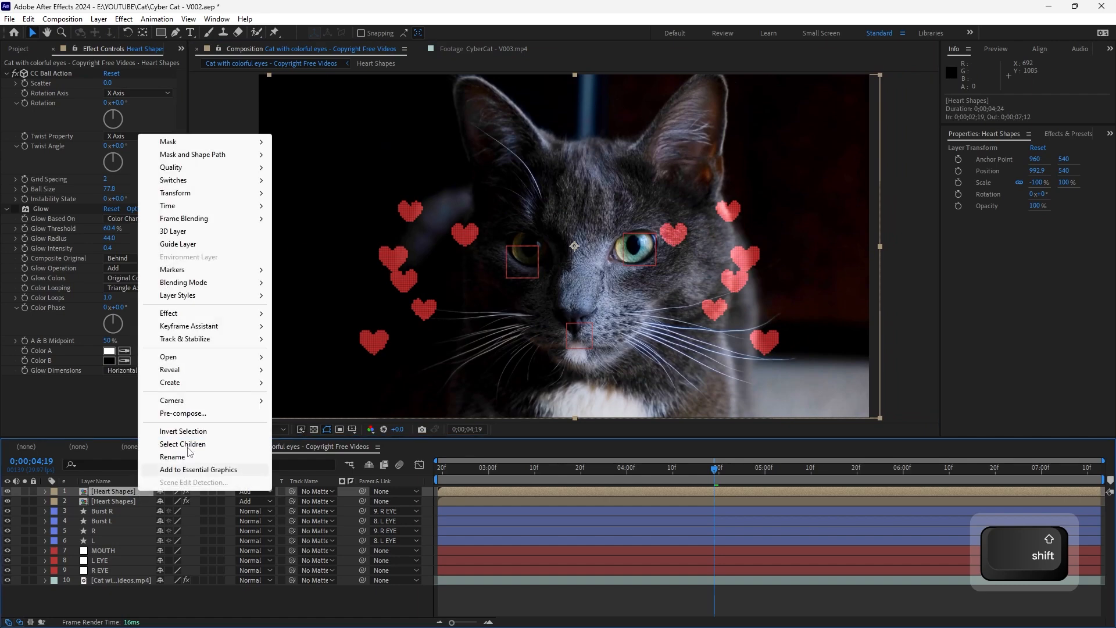
pyautogui.moveTo(213, 369)
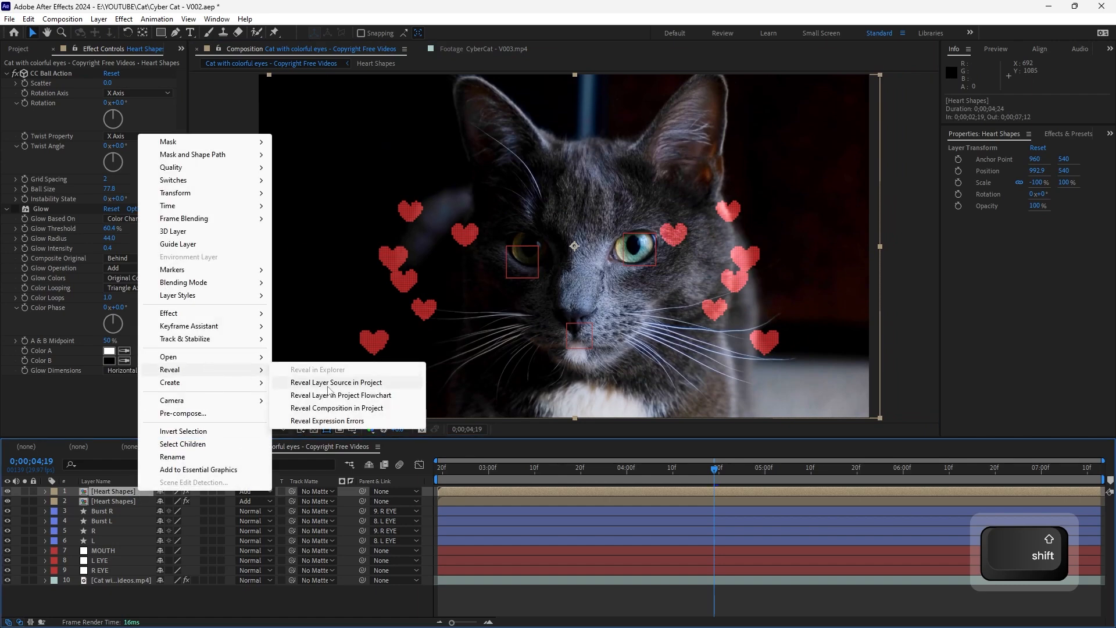
pyautogui.click(316, 372)
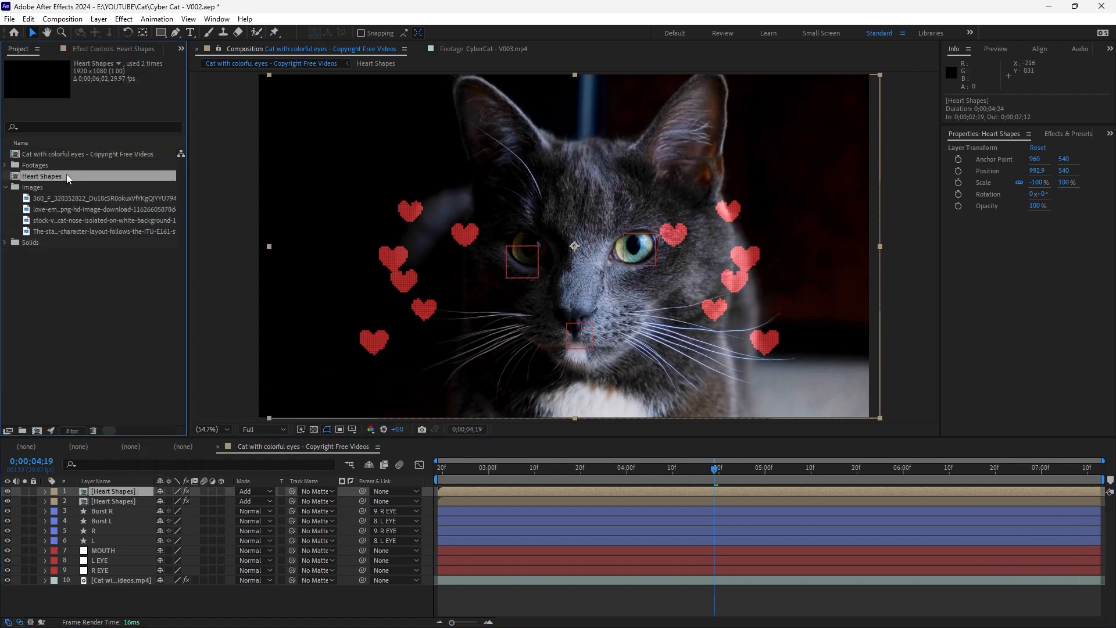
pyautogui.hotkey('ctrl', 'd')
pyautogui.moveTo(59, 187); pyautogui.dragTo(106, 494)
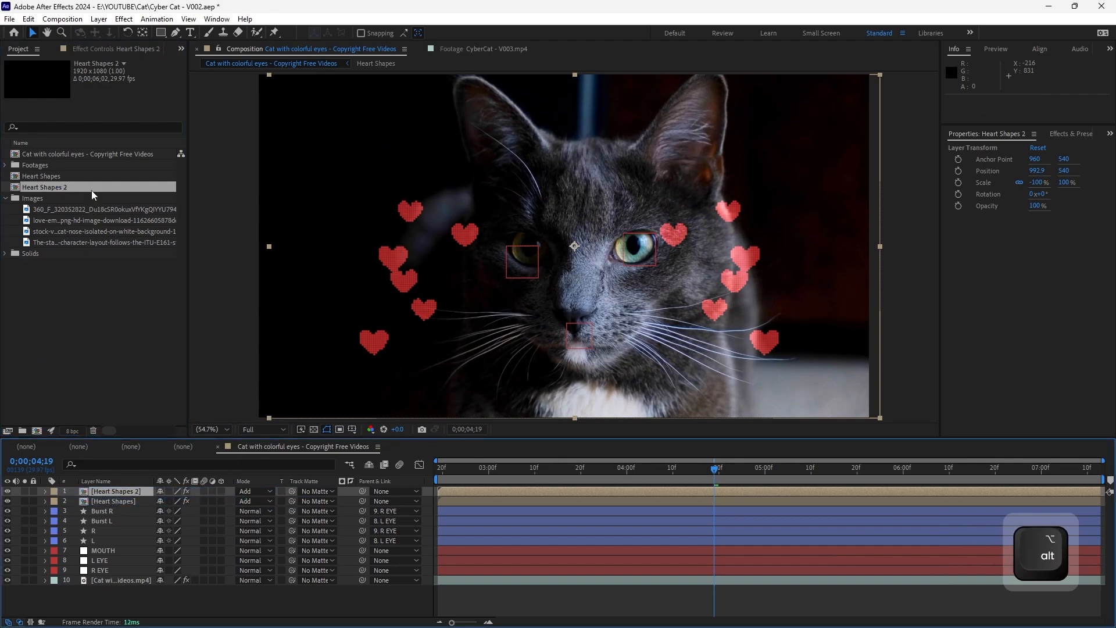
# Rename both the flipped hearts layer and its duplicated source composition as LIKES
pyautogui.press('Return')
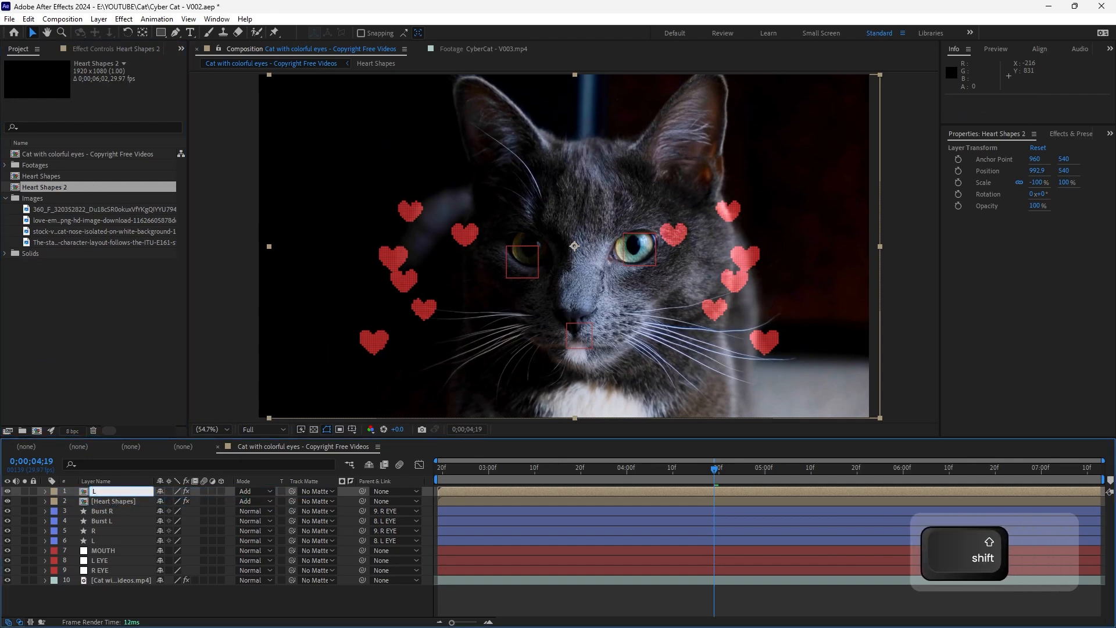
pyautogui.write('LIKES')
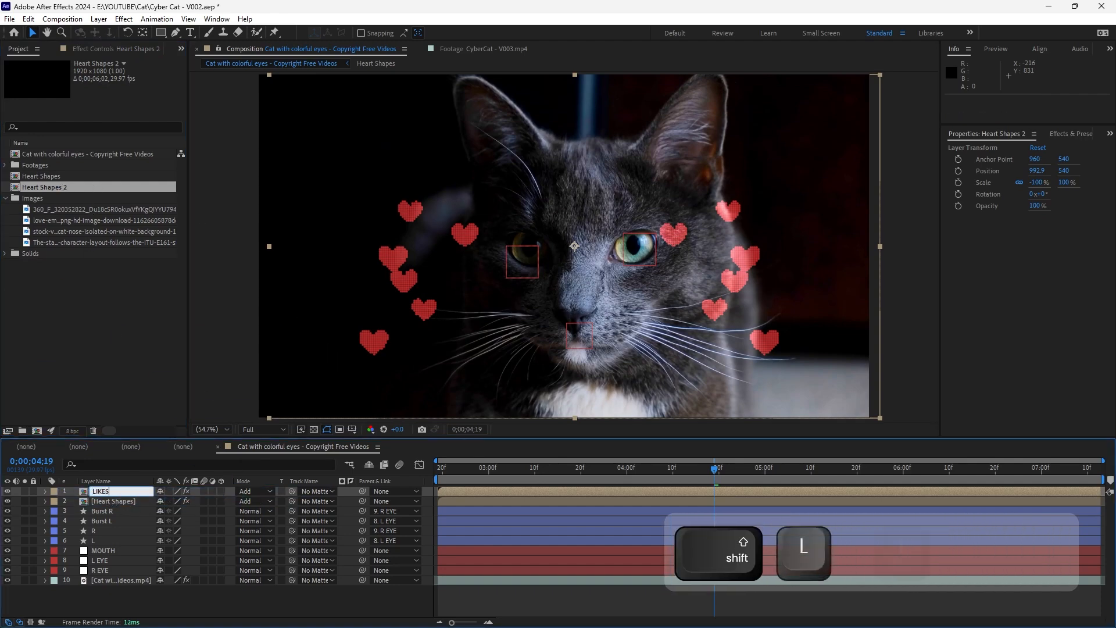
pyautogui.press('Return')
pyautogui.click(64, 190)
pyautogui.press('Return')
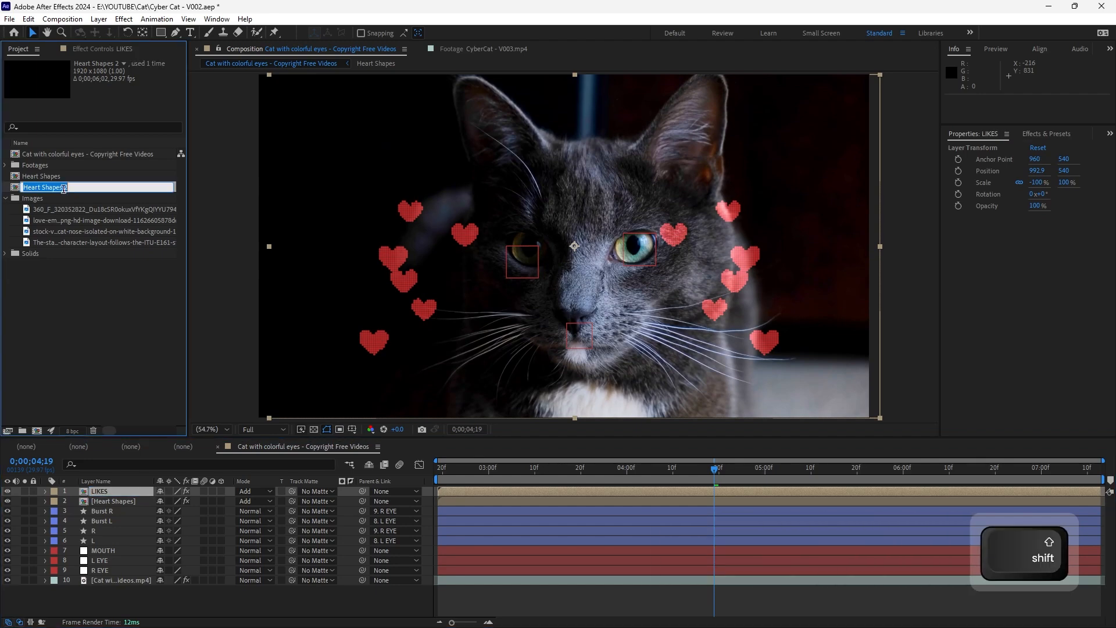
pyautogui.write('LIKES')
pyautogui.press('Return')
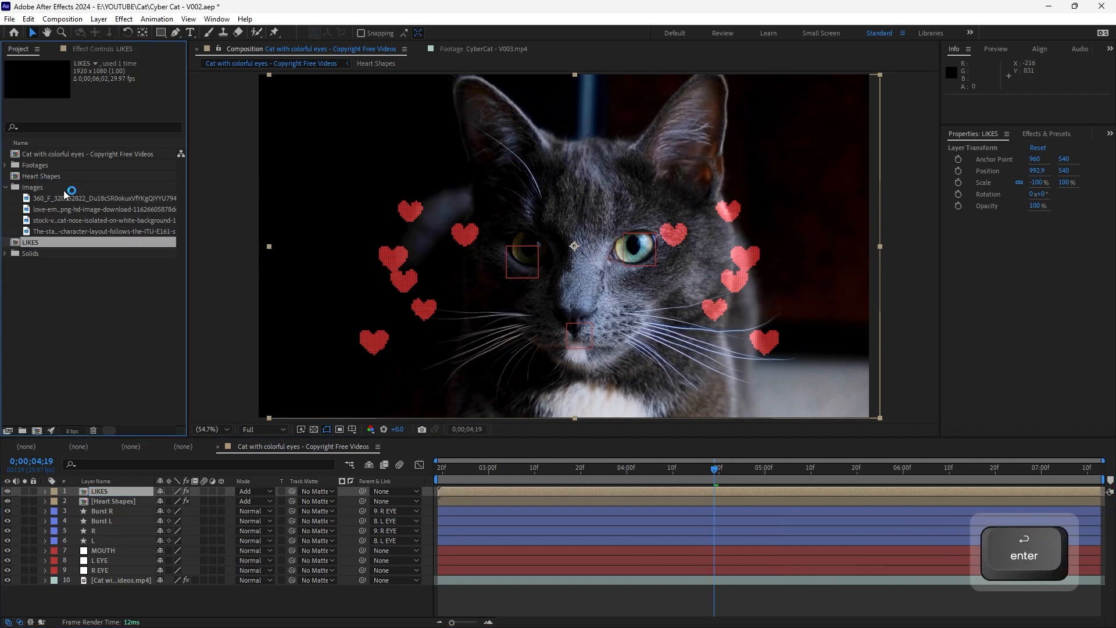
# Copy the cyan cat nose image layer from the LIKES composition and paste it into the main cat composition
pyautogui.doubleClick(117, 491)
pyautogui.moveTo(120, 587); pyautogui.dragTo(169, 489)
pyautogui.click(242, 594)
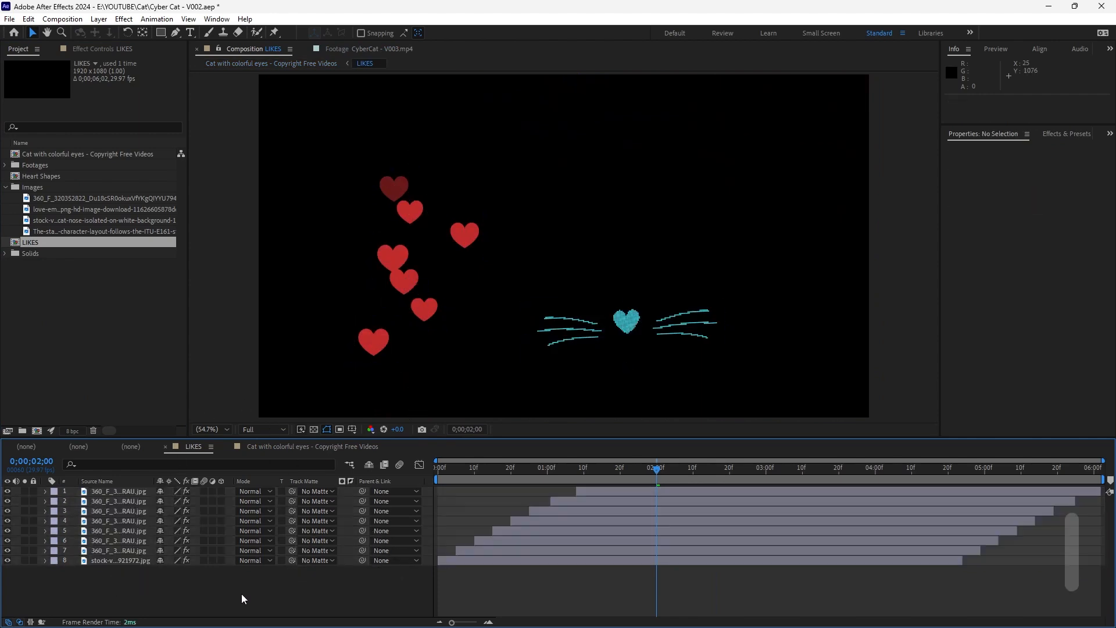
pyautogui.click(114, 560)
pyautogui.hotkey('ctrl', 'c')
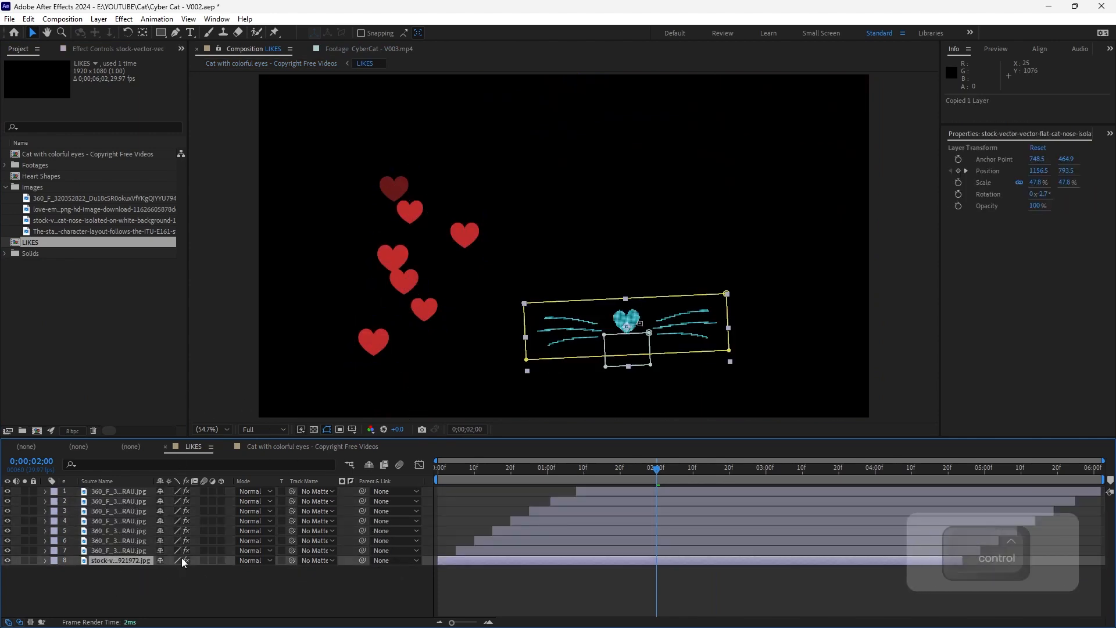
pyautogui.press('Tab')
pyautogui.press('Left')
pyautogui.press('Return')
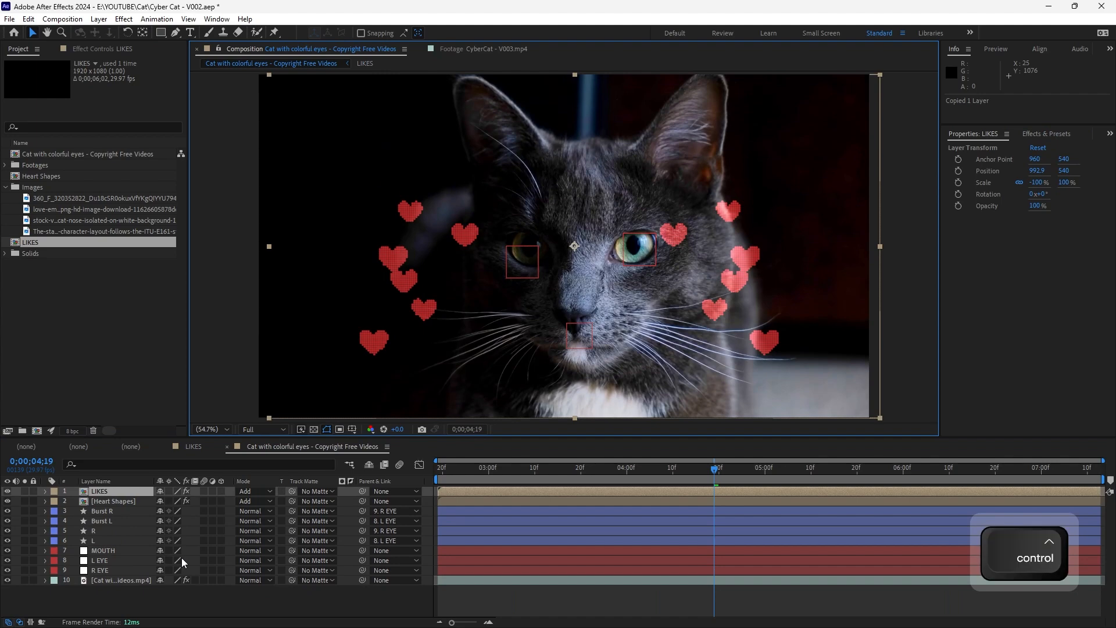
pyautogui.hotkey('ctrl', 'v')
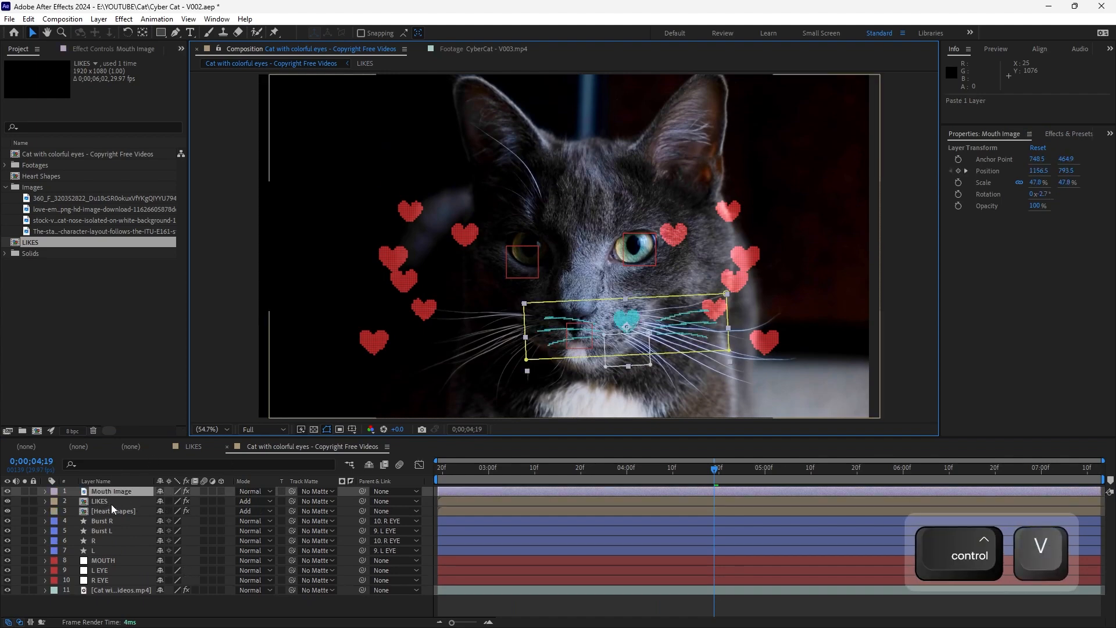
# Parent the Mouth Image layer to the MOUTH null at 0;00;05;05 and scrub through the timeline to check the tracking
pyautogui.click(482, 468)
pyautogui.moveTo(483, 469); pyautogui.dragTo(780, 503)
pyautogui.press('pagedown')
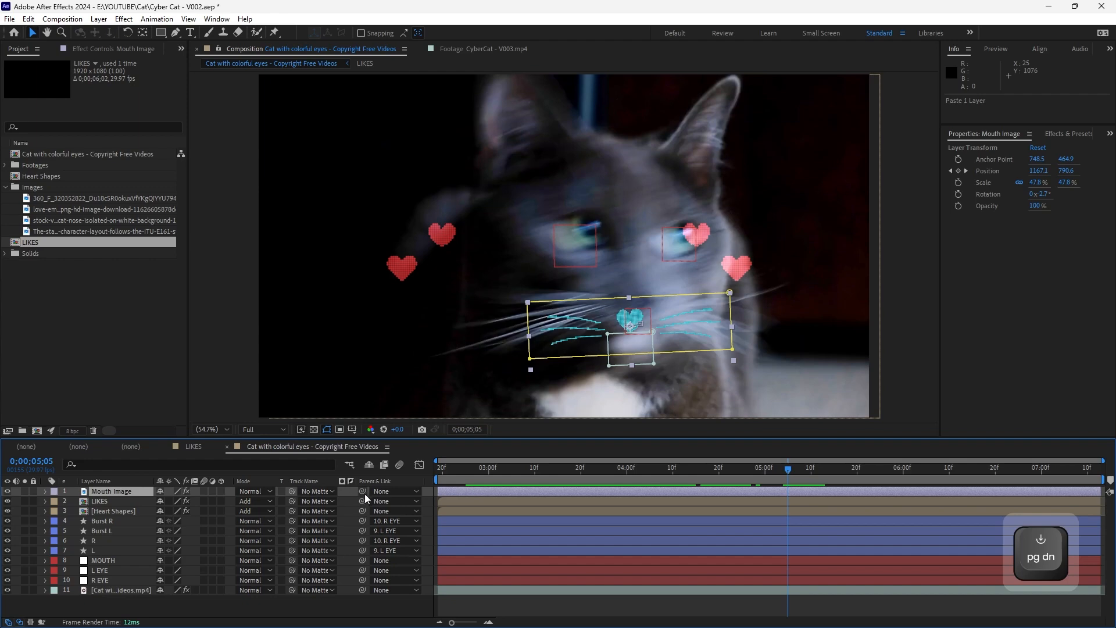
pyautogui.moveTo(364, 493); pyautogui.dragTo(135, 561)
pyautogui.moveTo(474, 479); pyautogui.dragTo(387, 472)
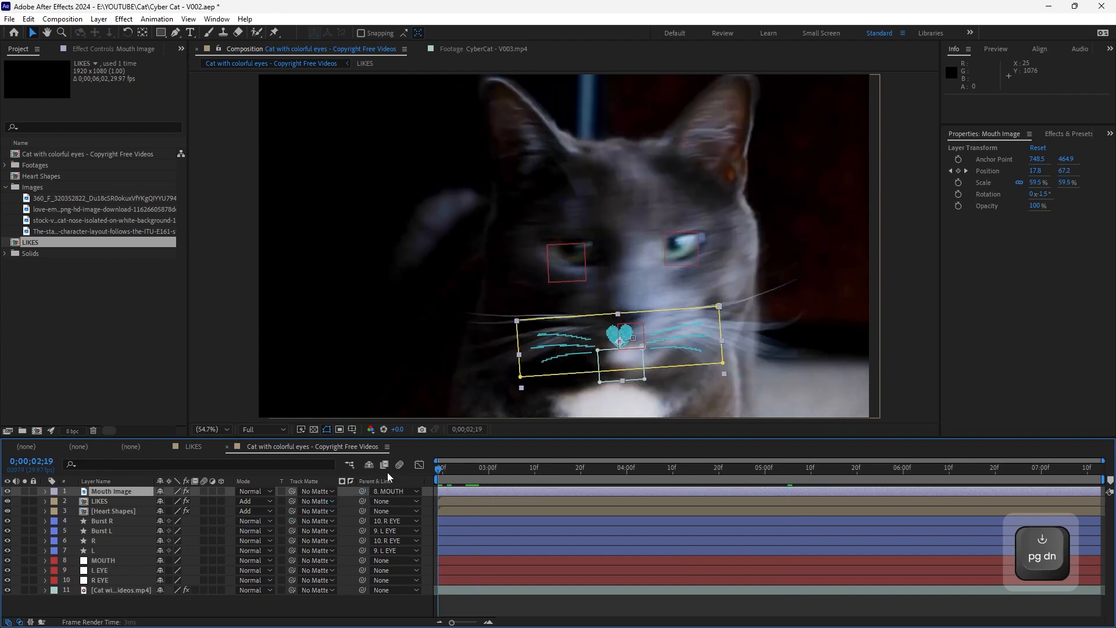
pyautogui.moveTo(503, 472); pyautogui.dragTo(531, 478)
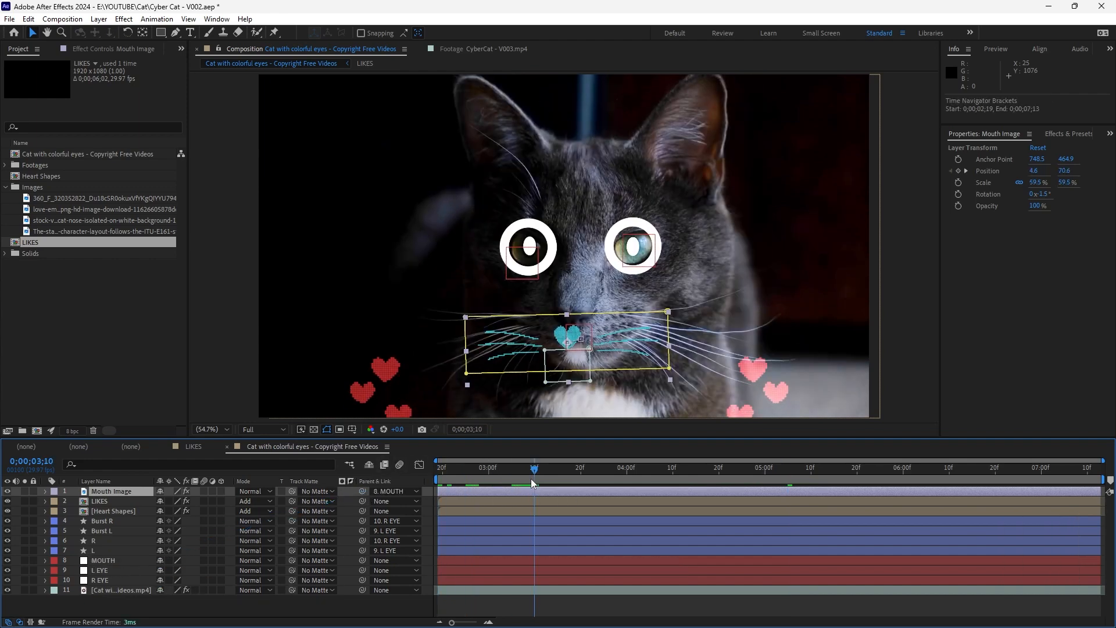
# Try to nudge the Mouth Image up and right onto the cat's nose at 0;00;03;10, and delete the resulting Position keyframe
pyautogui.press('Up')
pyautogui.hotkey('shift', 'Up')
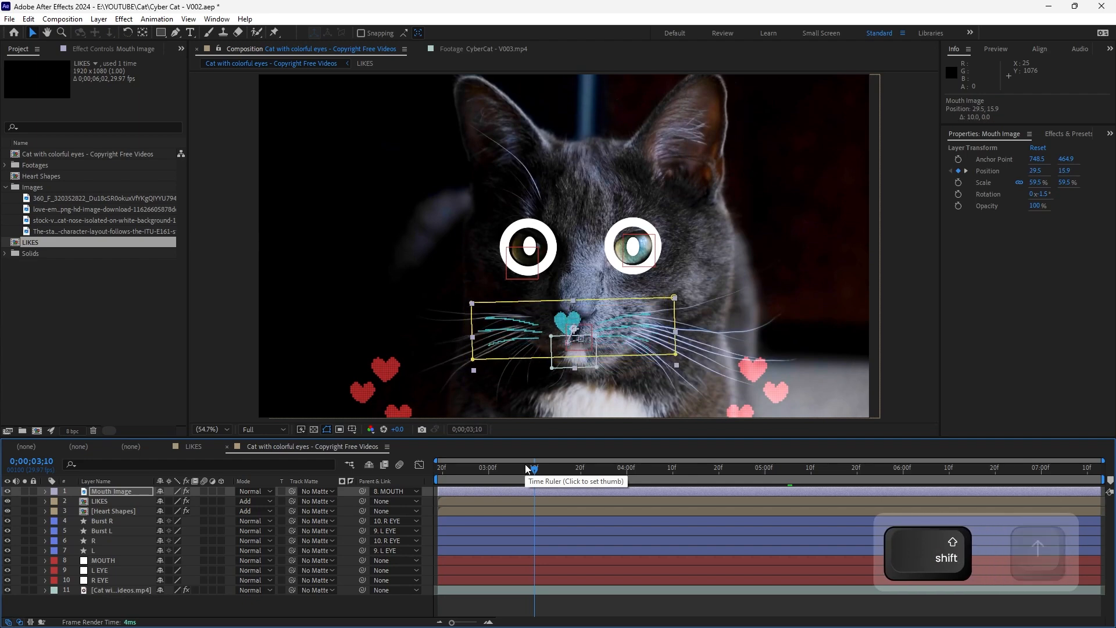
pyautogui.press('Up')
pyautogui.press('Right')
pyautogui.press('p')
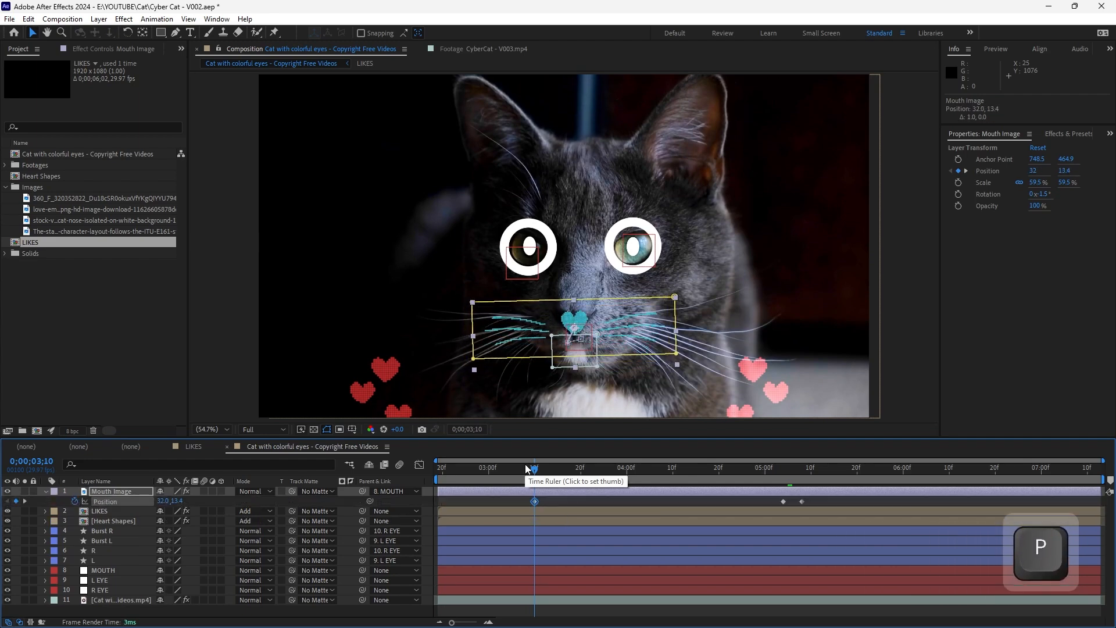
pyautogui.click(534, 501)
pyautogui.press('Delete')
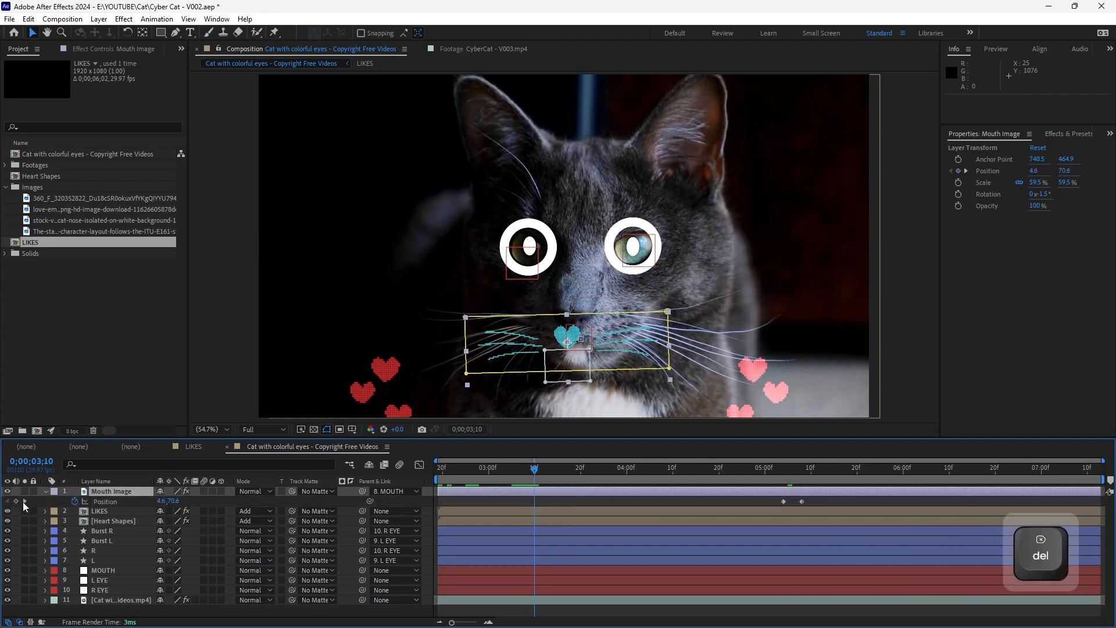
# Shift all Mouth Image Position keyframes together to place it on the cat's nose, delete the temporary keyframe at 0;00;03;10 and save the project
pyautogui.click(16, 501)
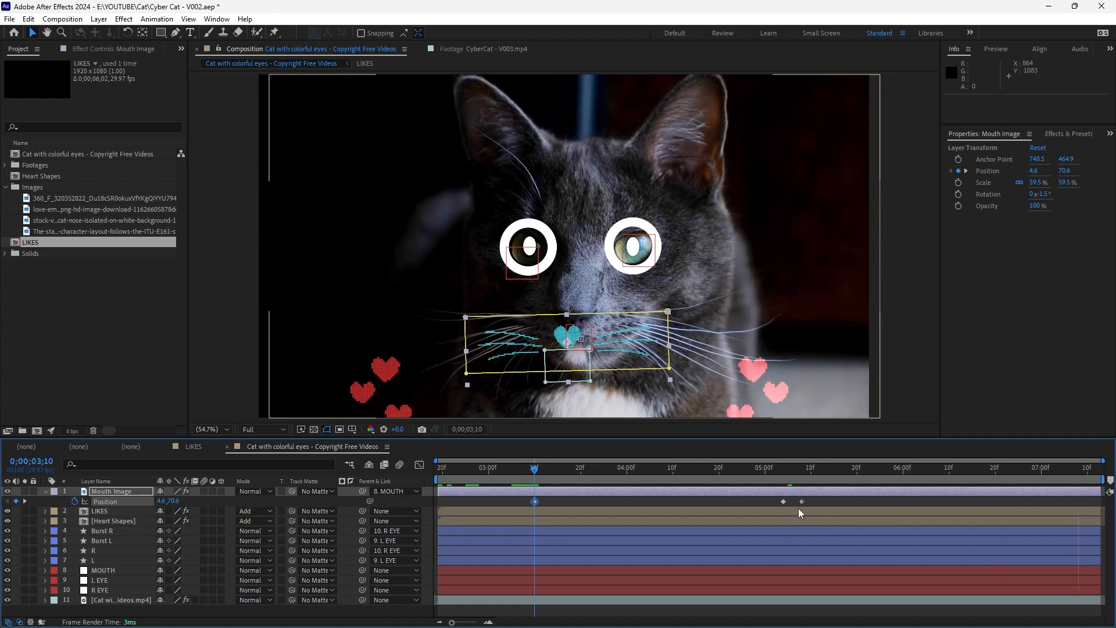
pyautogui.moveTo(815, 502); pyautogui.dragTo(494, 510)
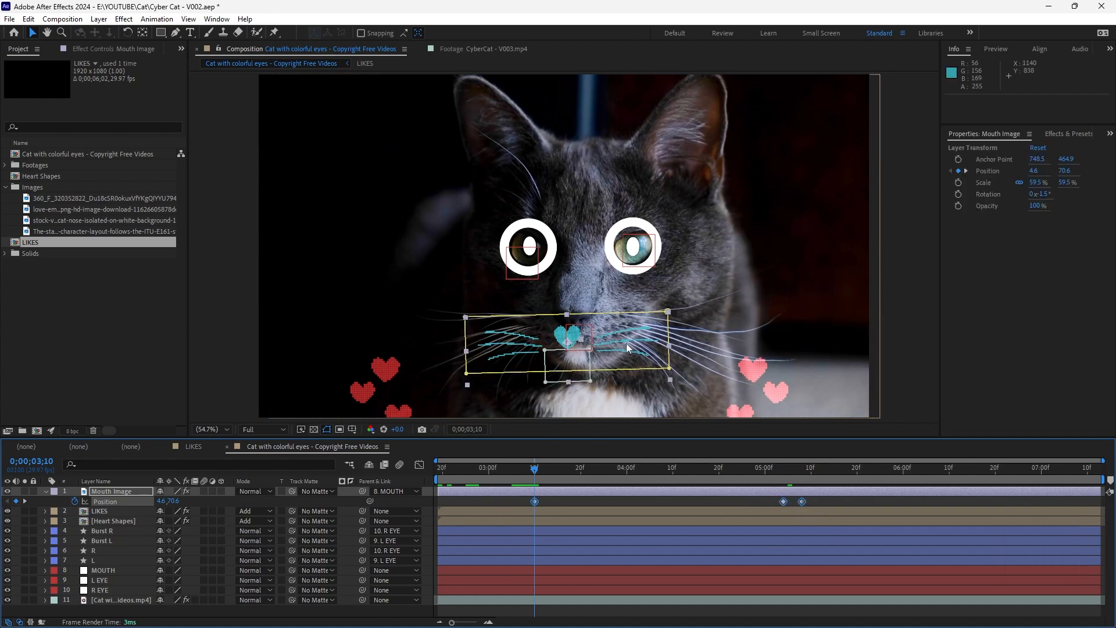
pyautogui.moveTo(628, 344)
pyautogui.mouseDown()
pyautogui.moveTo(710, 347)
pyautogui.moveTo(627, 330)
pyautogui.mouseUp()
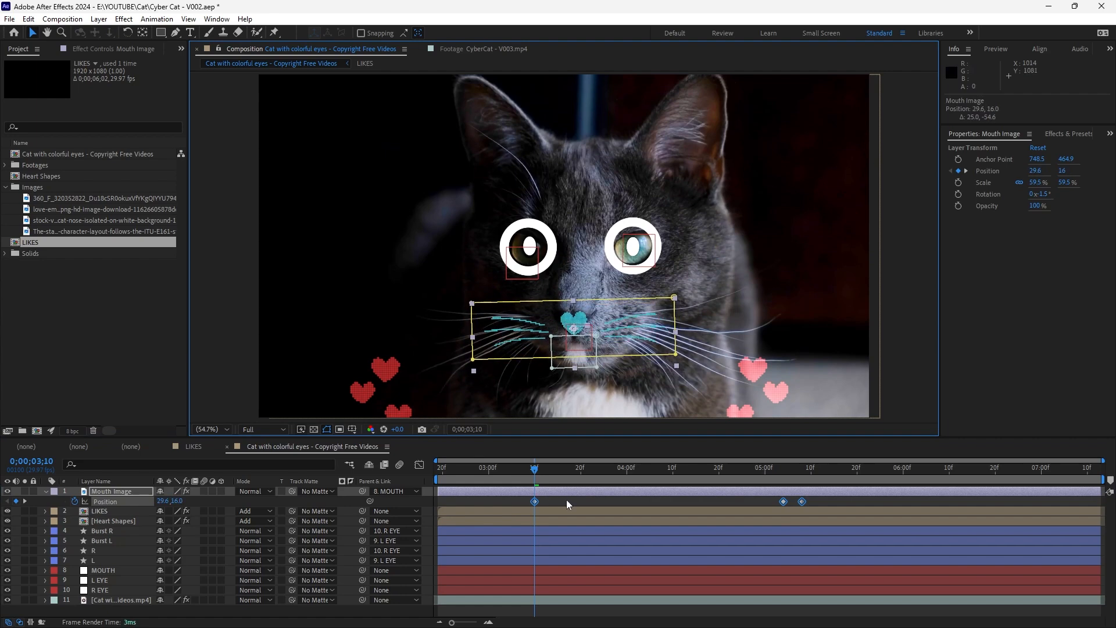
pyautogui.moveTo(566, 500); pyautogui.dragTo(492, 517)
pyautogui.press('Delete')
pyautogui.moveTo(540, 470); pyautogui.dragTo(574, 473)
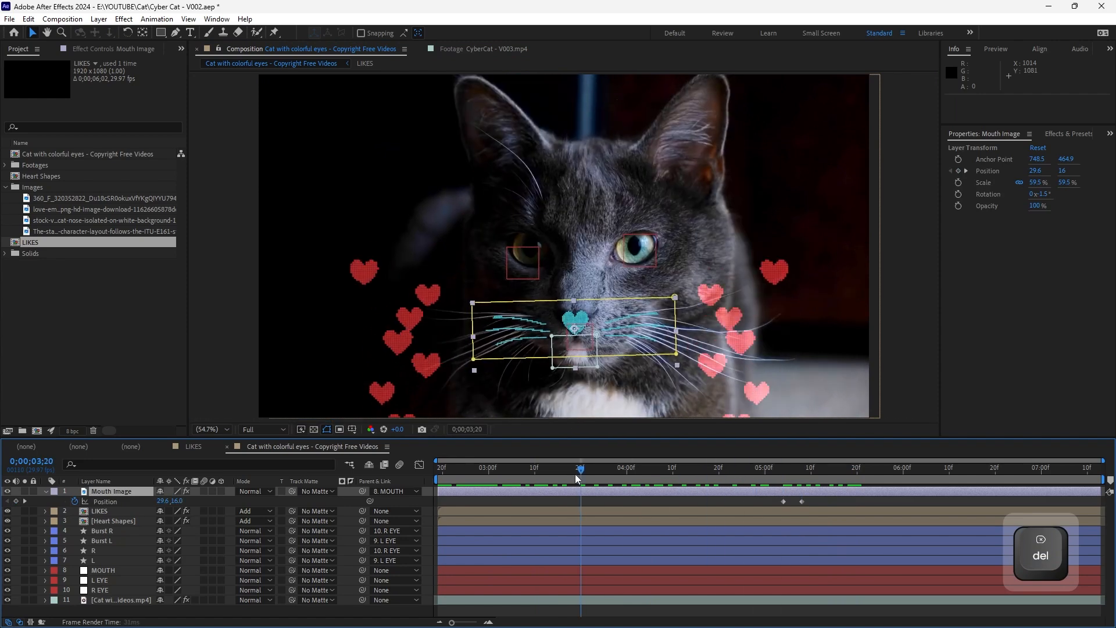
pyautogui.click(493, 498)
pyautogui.hotkey('ctrl', 's')
# Open the LIKES composition and create a new composition from the love-emoji PNG image
pyautogui.doubleClick(107, 514)
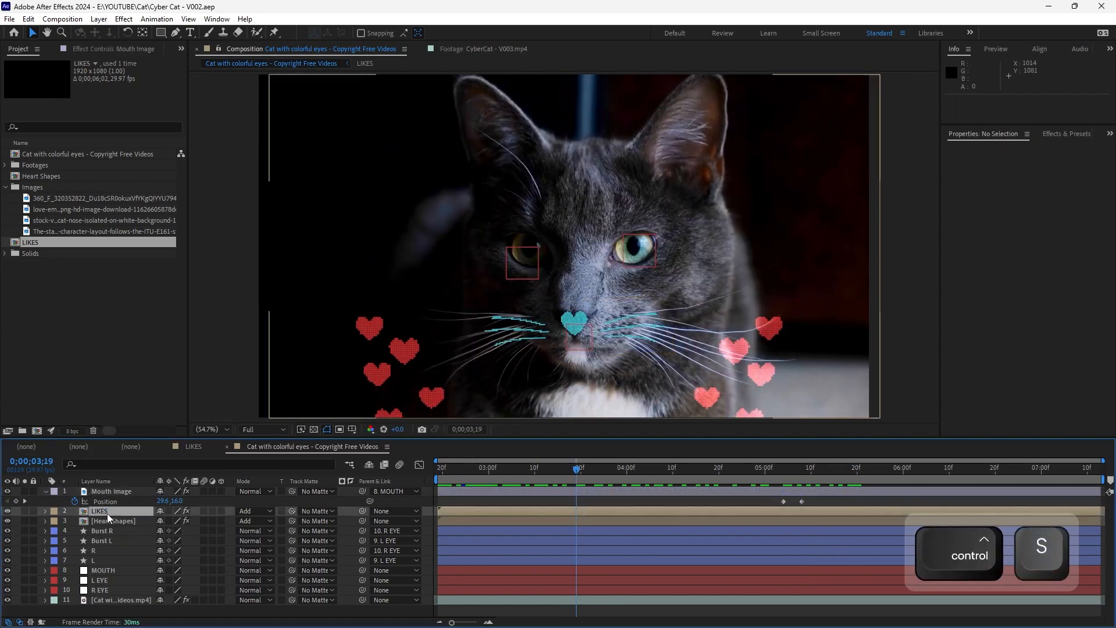
pyautogui.click(131, 576)
pyautogui.click(67, 298)
pyautogui.click(49, 209)
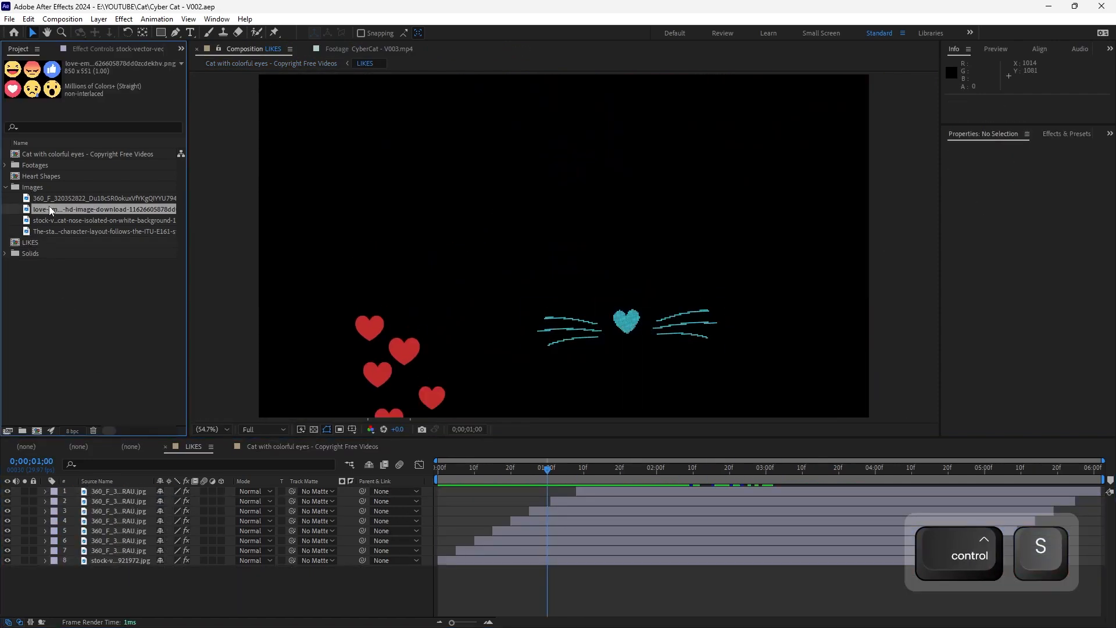
pyautogui.rightClick(55, 208)
pyautogui.click(83, 242)
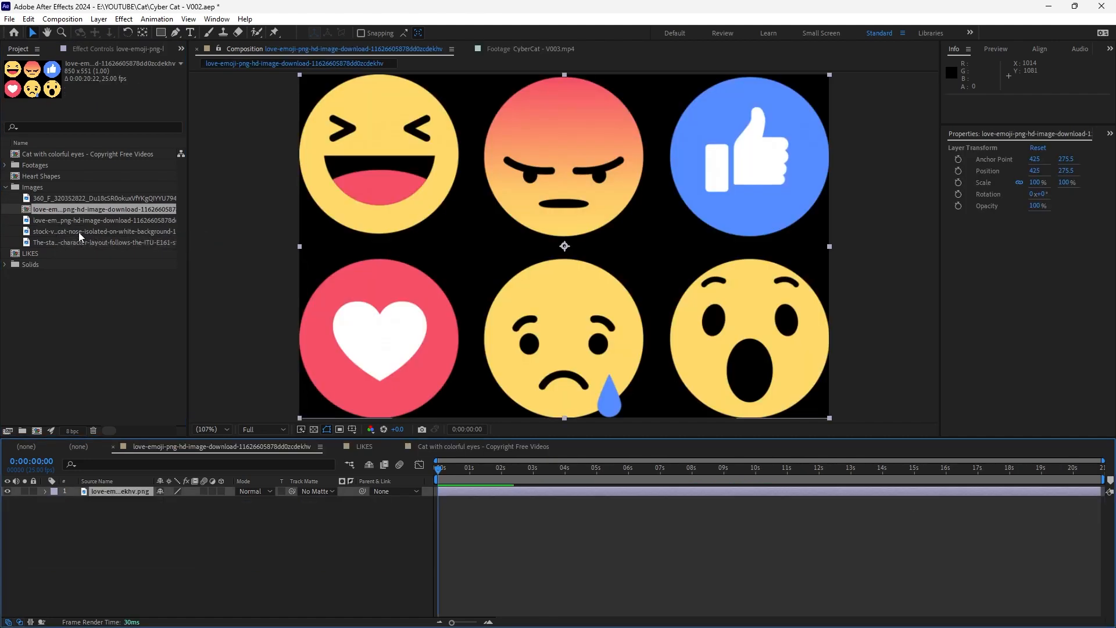
# Draw a region of interest of about 258 x 264 pixels around the blue thumbs-up emoji and crop the composition to it
pyautogui.moveTo(607, 196); pyautogui.dragTo(458, 243)
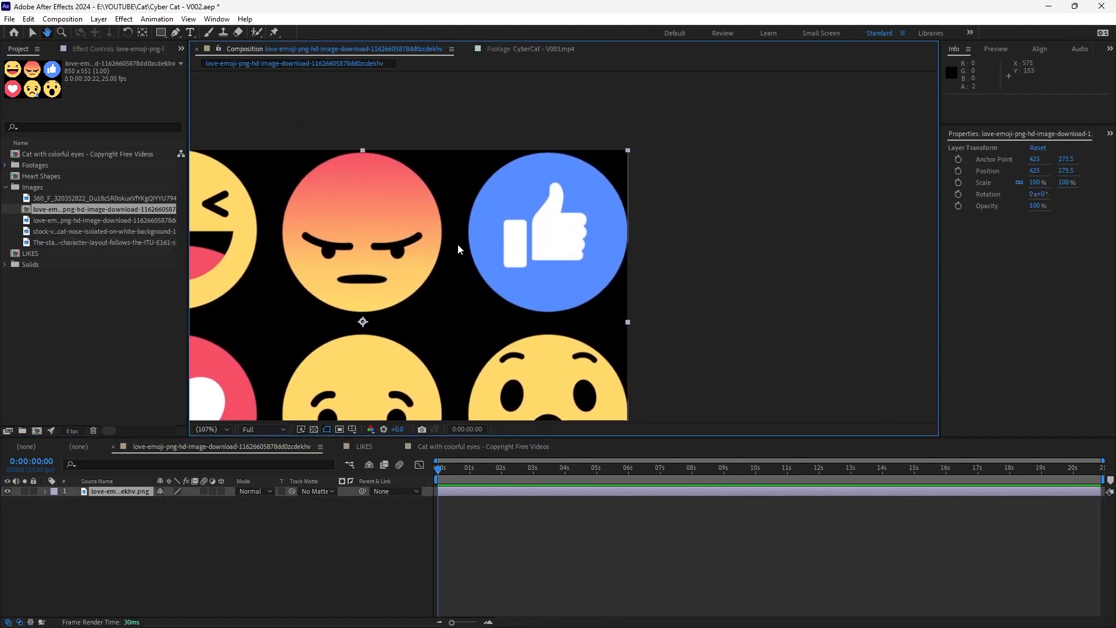
pyautogui.click(339, 430)
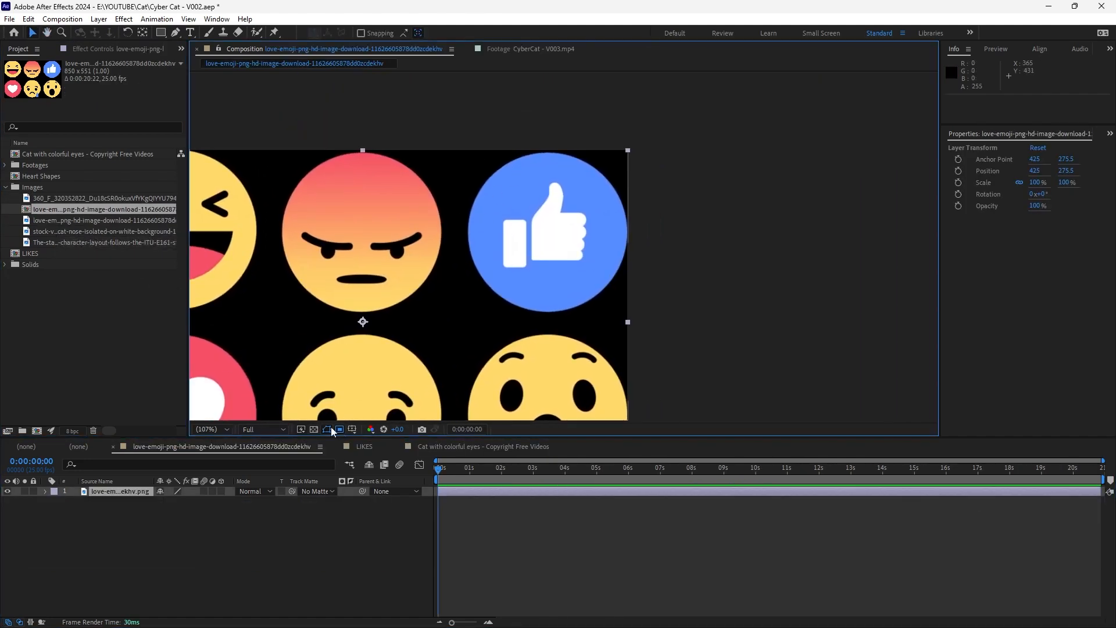
pyautogui.moveTo(459, 149); pyautogui.dragTo(640, 315)
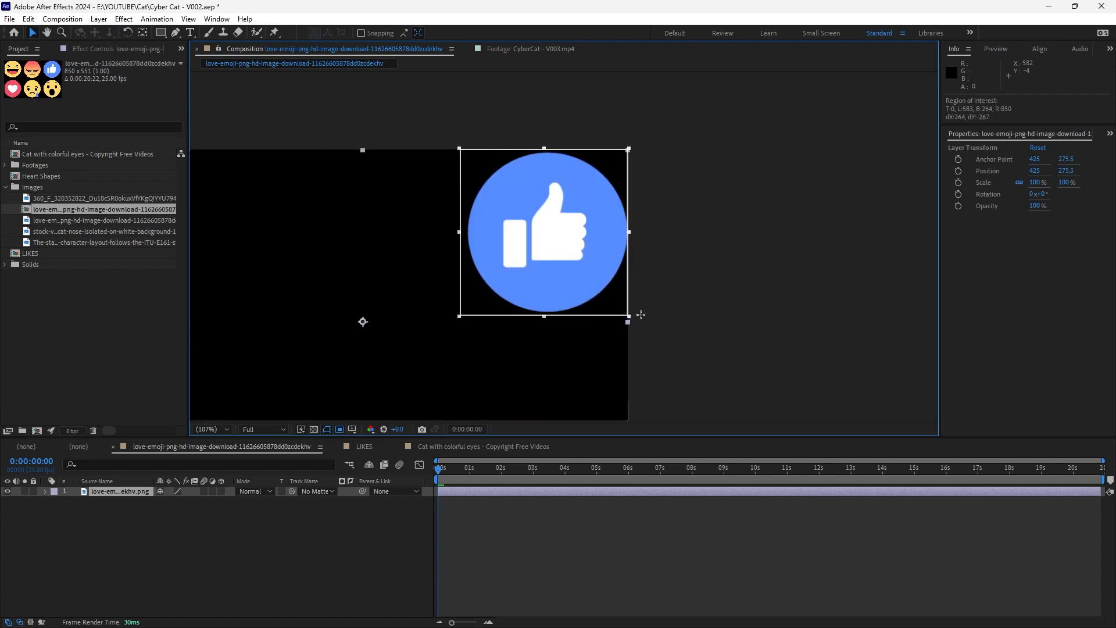
pyautogui.moveTo(459, 232); pyautogui.dragTo(465, 232)
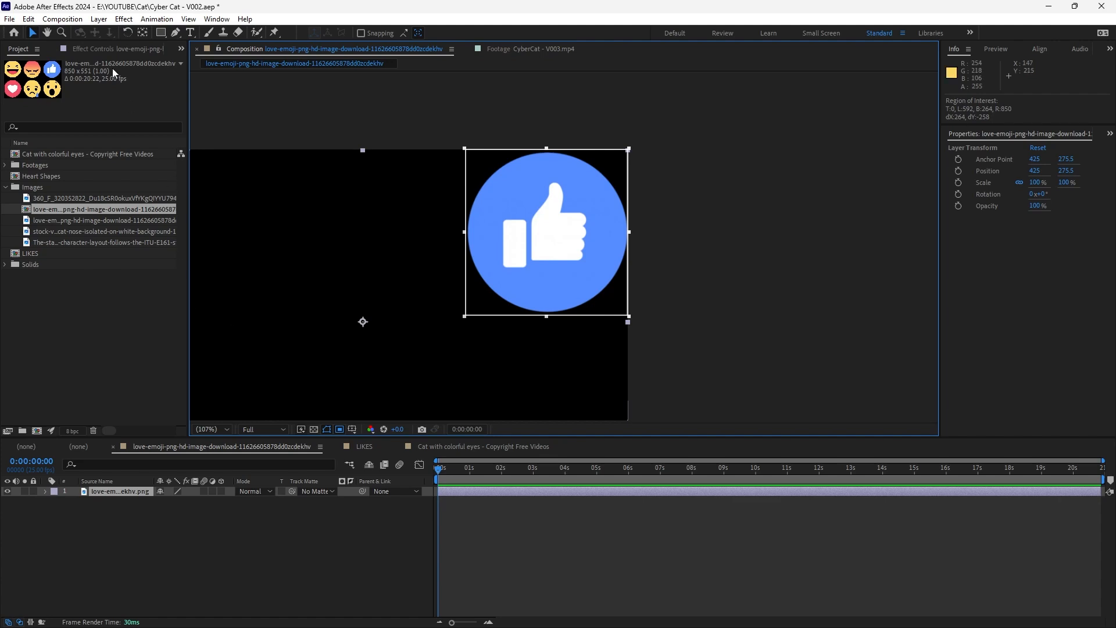
pyautogui.click(73, 17)
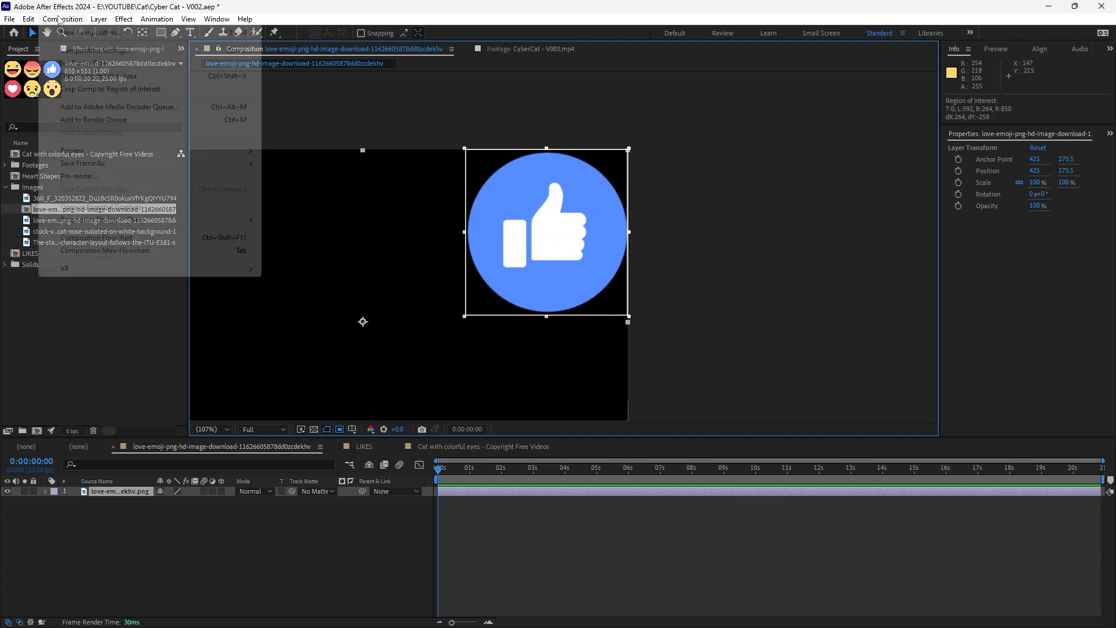
pyautogui.click(82, 89)
pyautogui.scroll(-3, 589, 320)
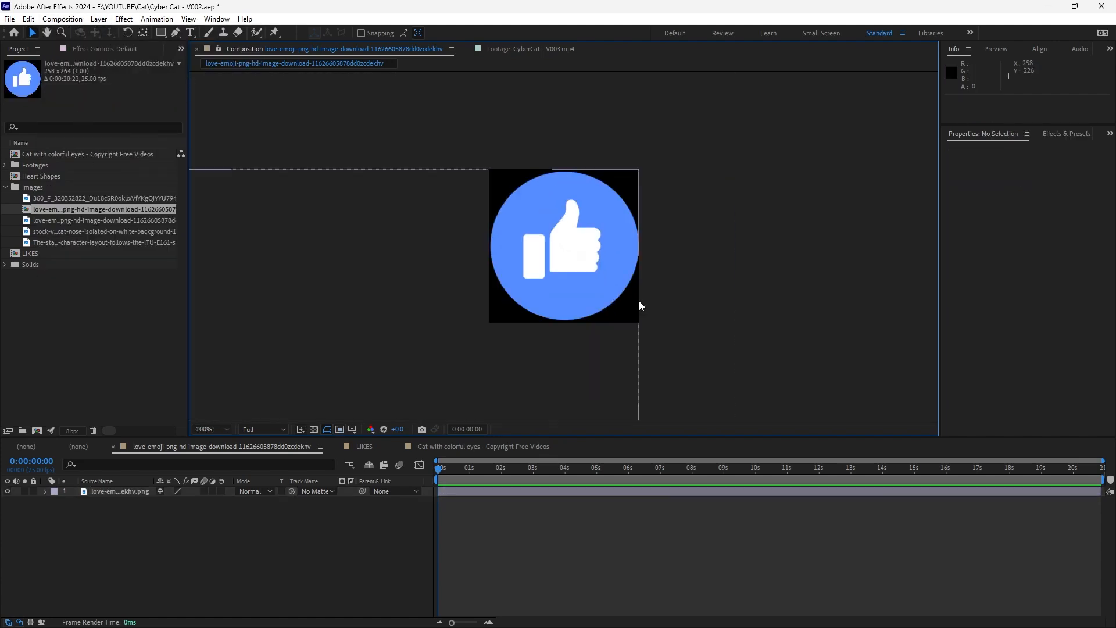
# Apply a Linear Color Key effect to the love-emoji image layer
pyautogui.click(528, 323)
pyautogui.hotkey('ctrl', 'space')
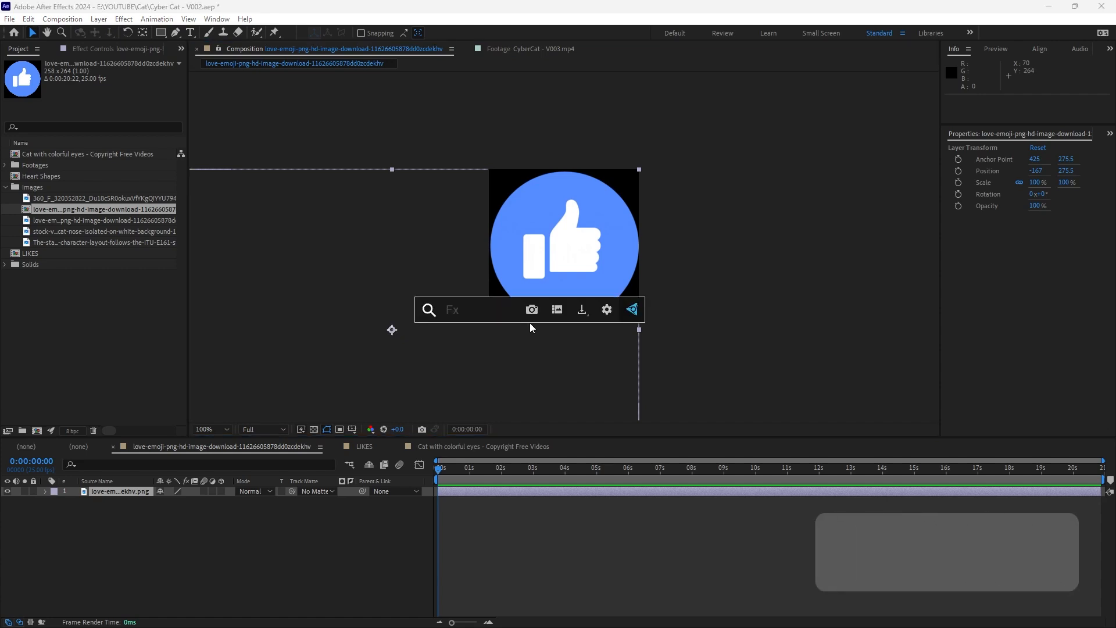
pyautogui.write('linear')
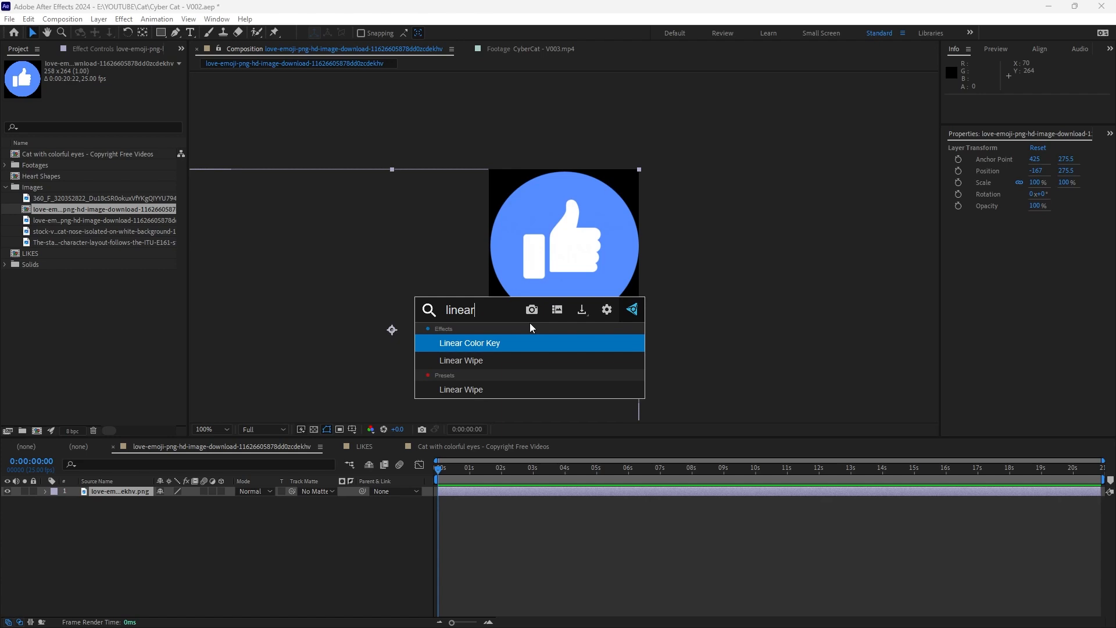
pyautogui.press('Return')
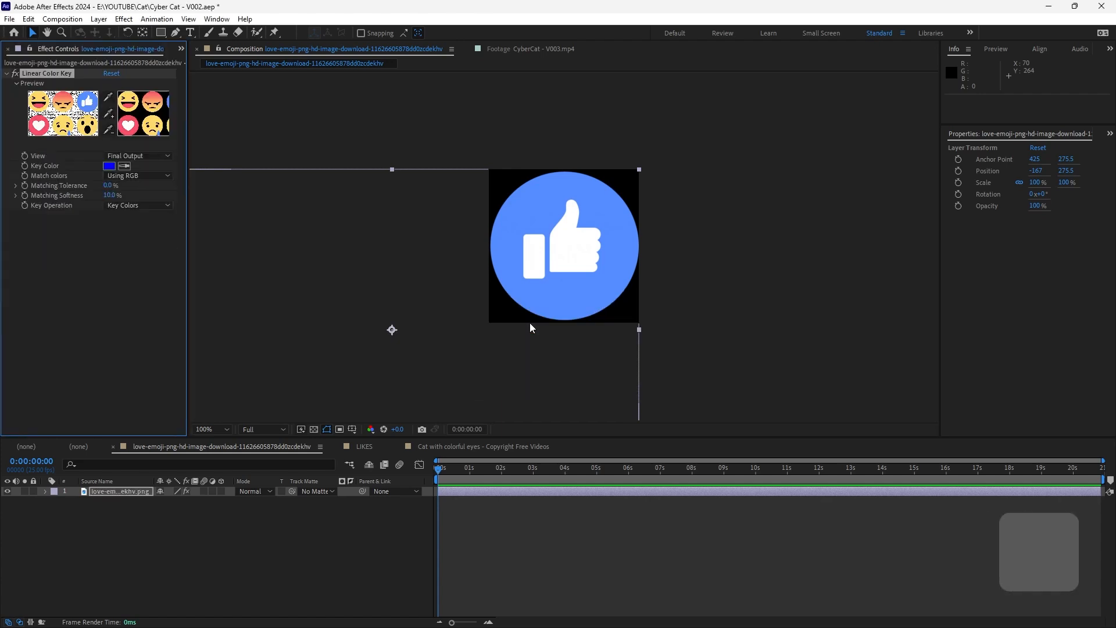
# Sample the blue circle as the Linear Color Key's key color so the circle is keyed out around the thumb
pyautogui.click(123, 165)
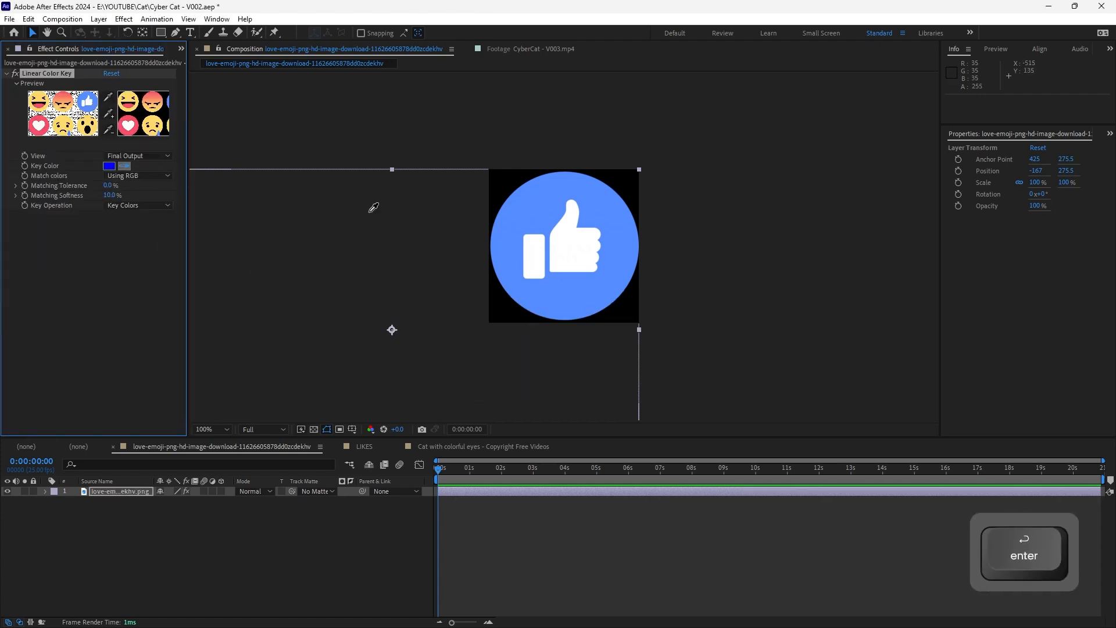
pyautogui.click(513, 212)
pyautogui.click(274, 587)
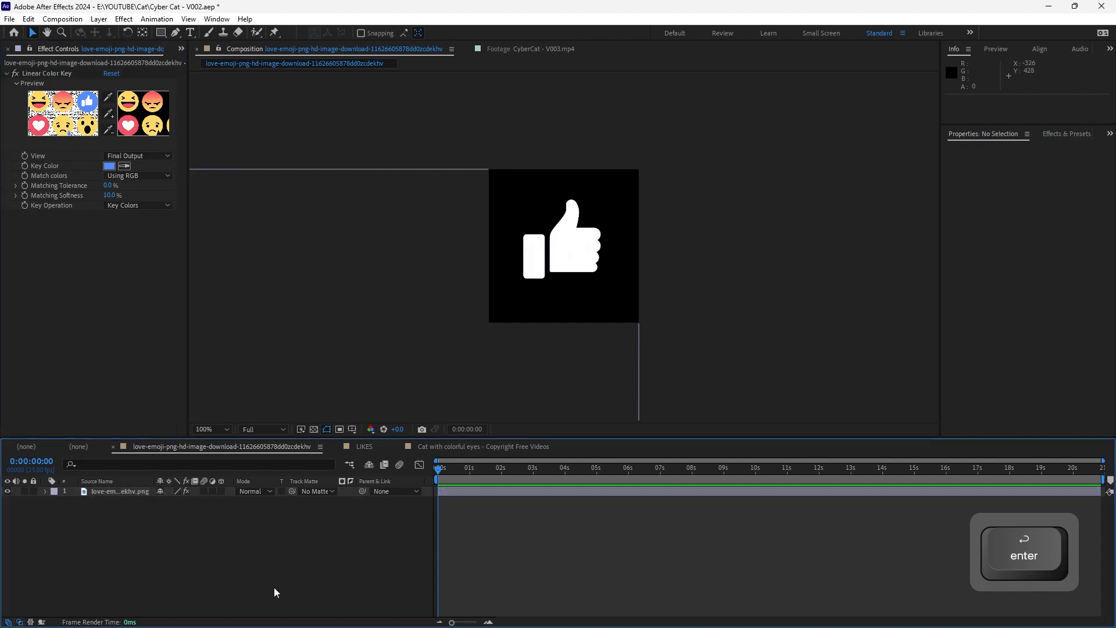
# Add a Fill effect to the thumbs-up image and sample its color from the Linear Color Key's blue key color
pyautogui.click(569, 277)
pyautogui.hotkey('ctrl', 'space')
pyautogui.write('fil')
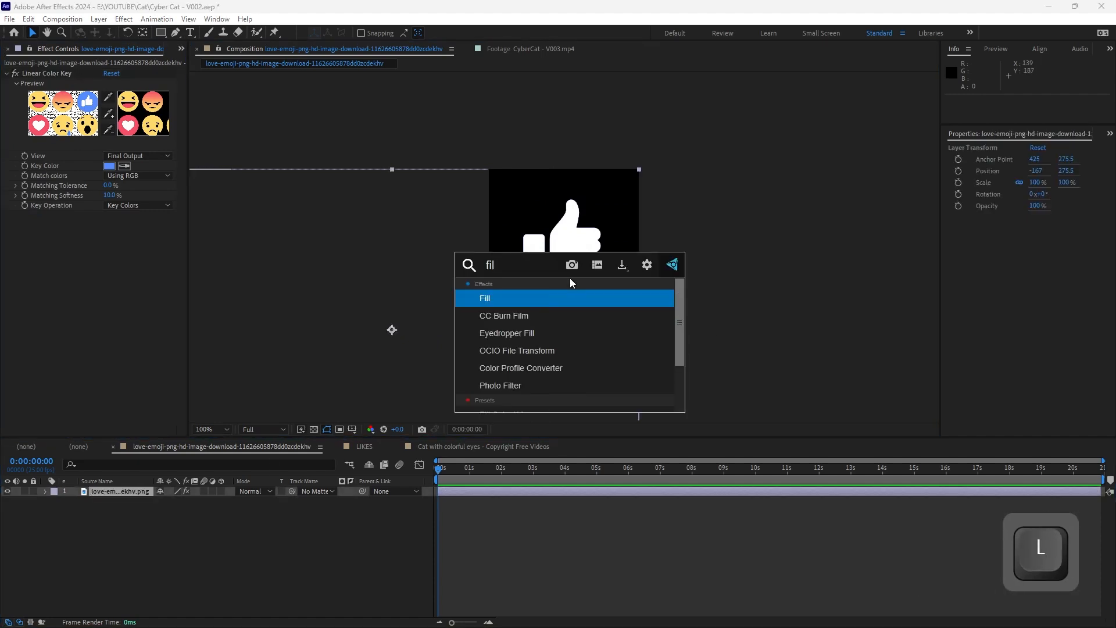
pyautogui.press('Return')
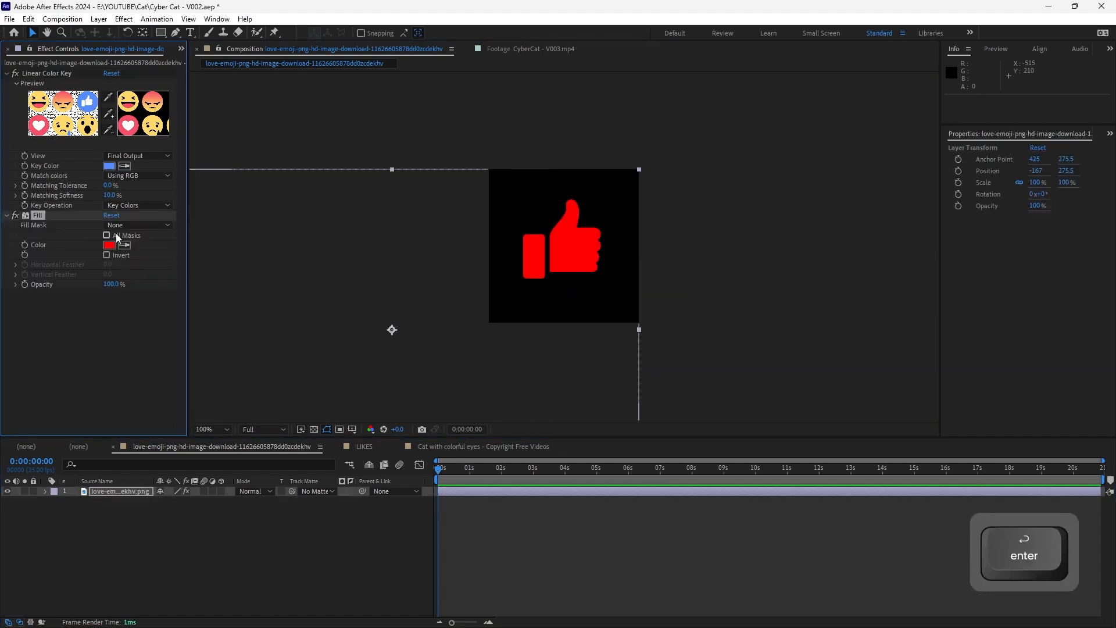
pyautogui.click(122, 244)
pyautogui.click(111, 167)
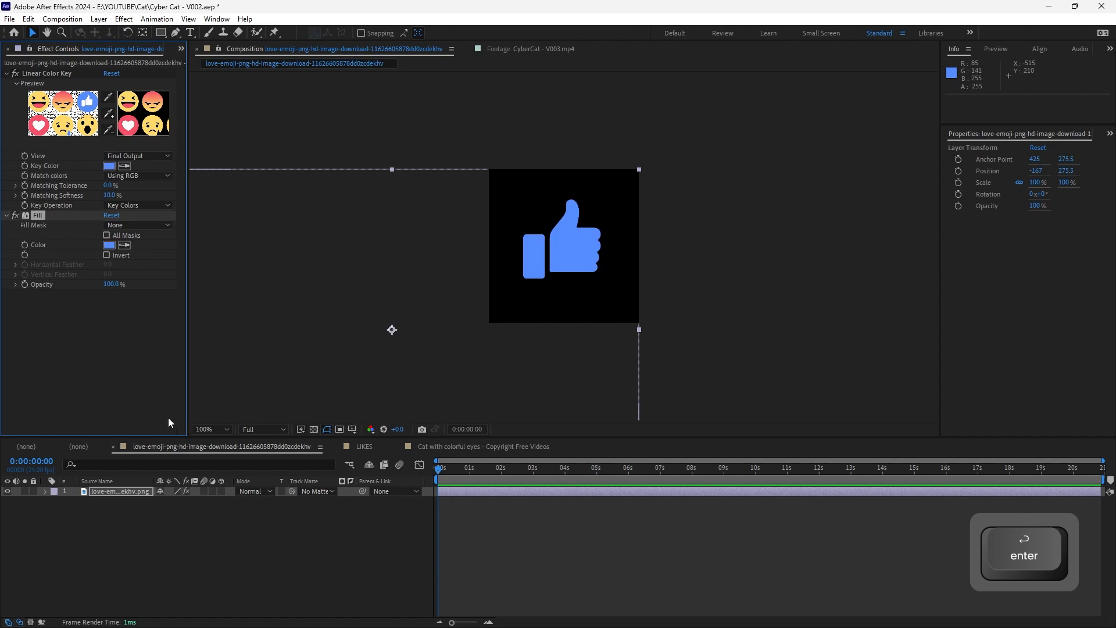
# Switch to the Cat with colorful eyes composition and open its LIKES precomp
pyautogui.click(215, 539)
pyautogui.press('Tab')
pyautogui.press('Left')
pyautogui.press('Return')
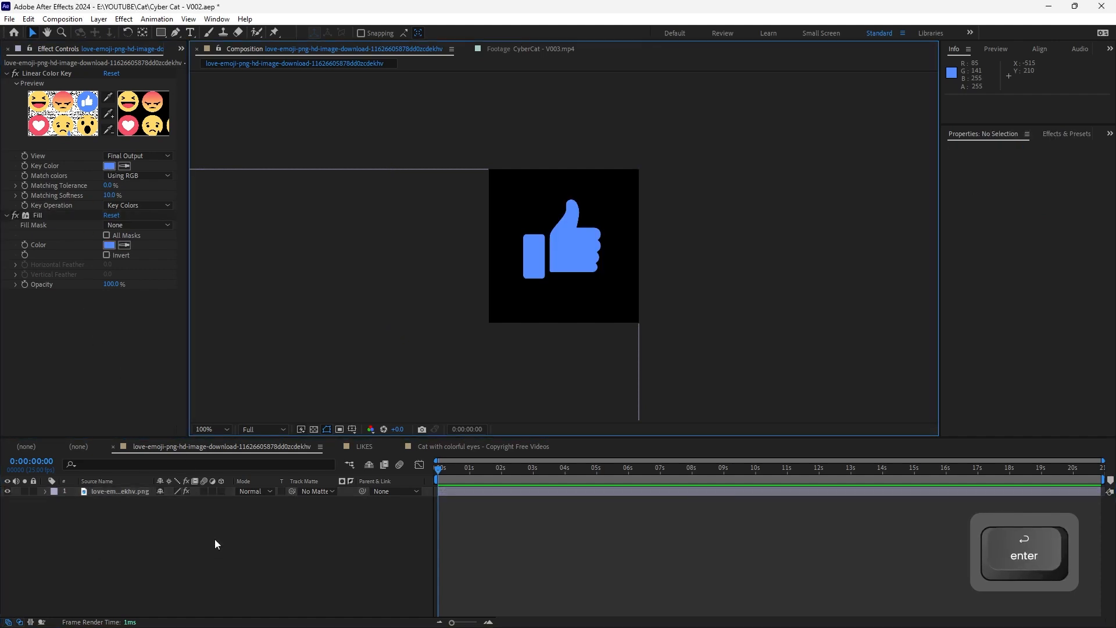
pyautogui.click(206, 553)
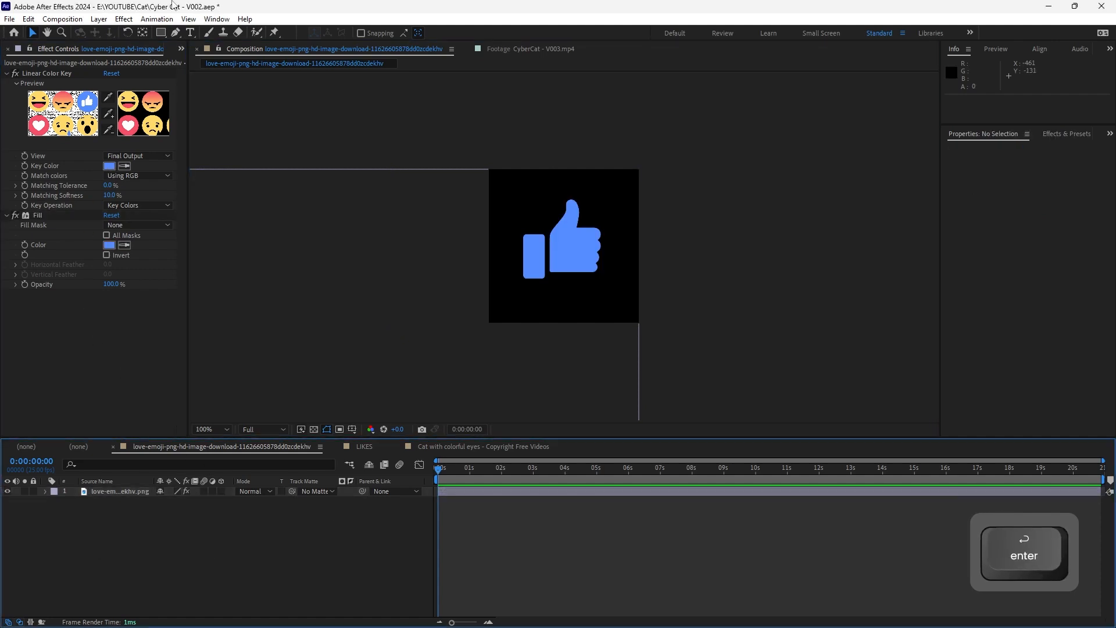
pyautogui.click(434, 447)
pyautogui.click(424, 503)
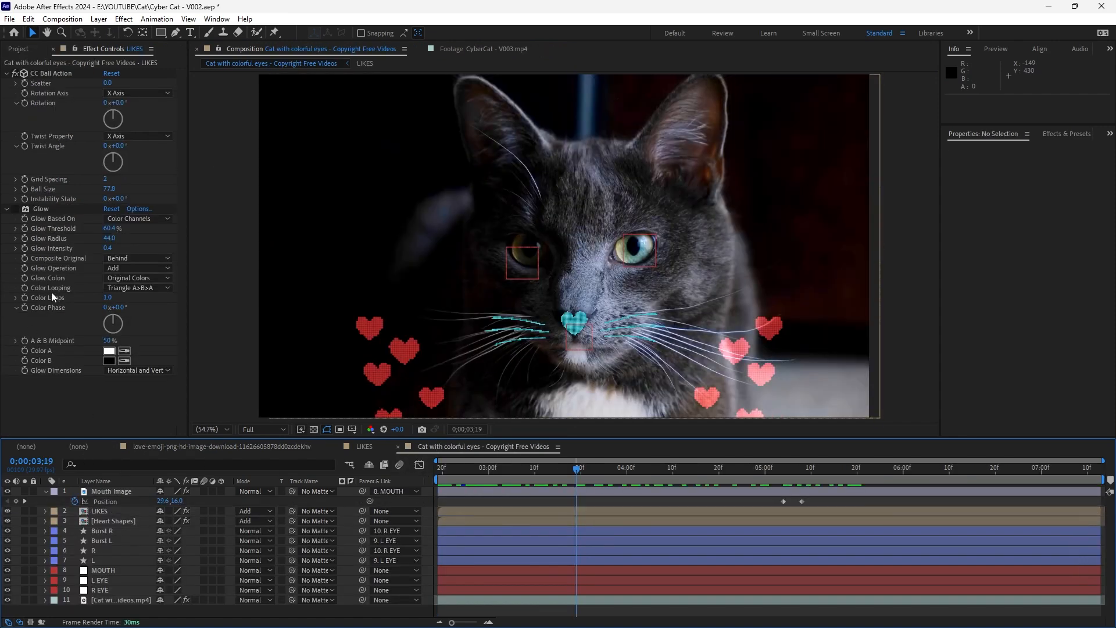
pyautogui.doubleClick(107, 509)
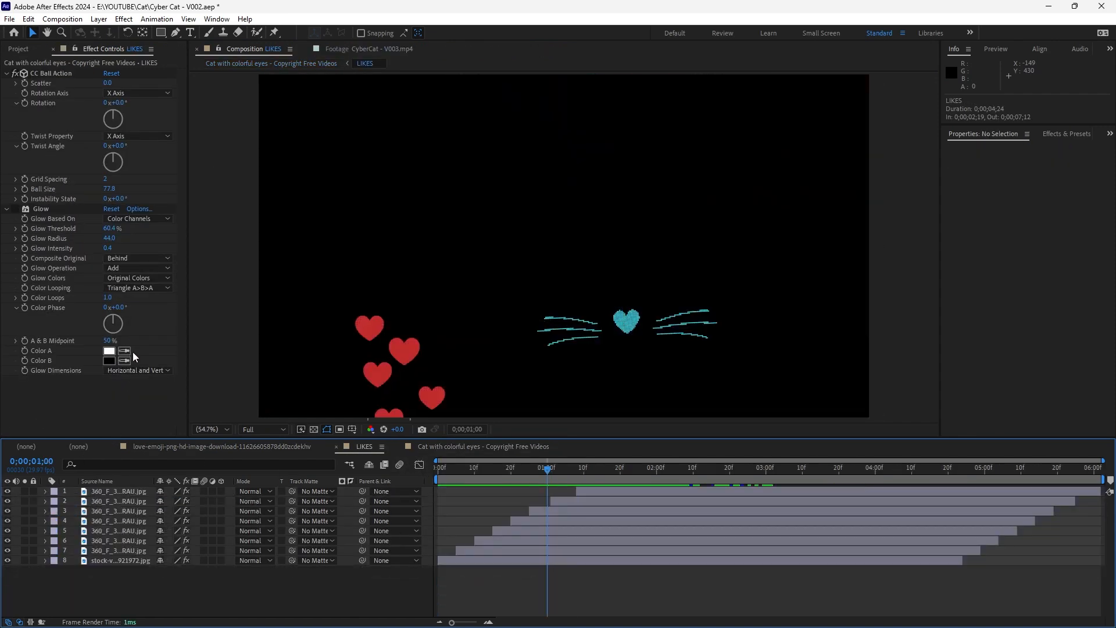
# Delete the cat nose and whiskers image layer from the LIKES composition and scrub to 0;00;02;02
pyautogui.click(382, 368)
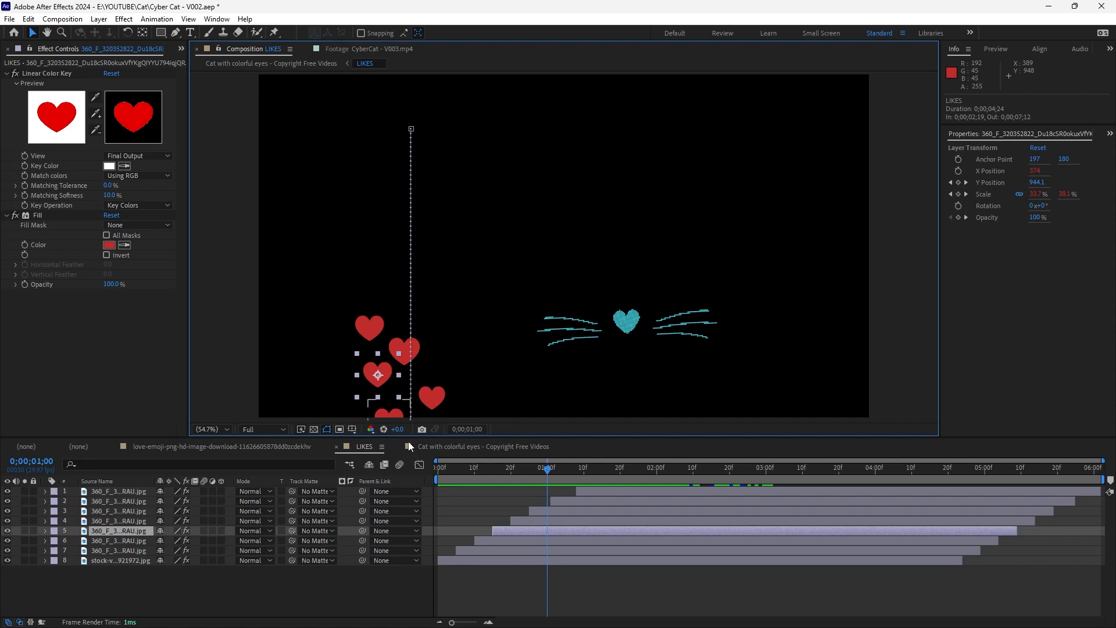
pyautogui.click(706, 342)
pyautogui.press('Delete')
pyautogui.click(414, 347)
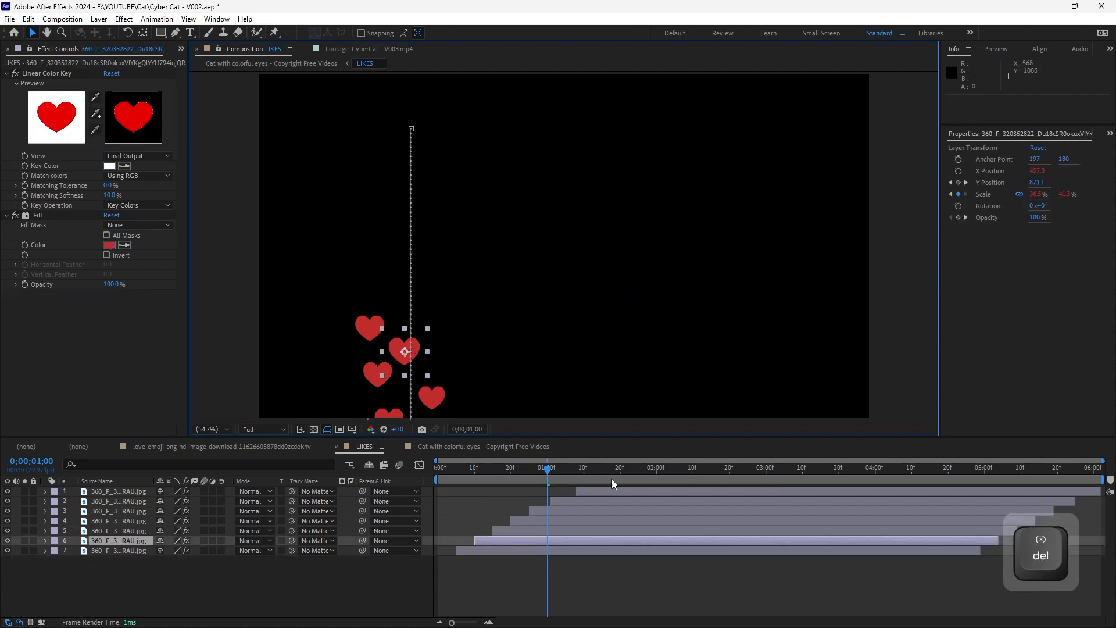
pyautogui.moveTo(611, 479); pyautogui.dragTo(662, 482)
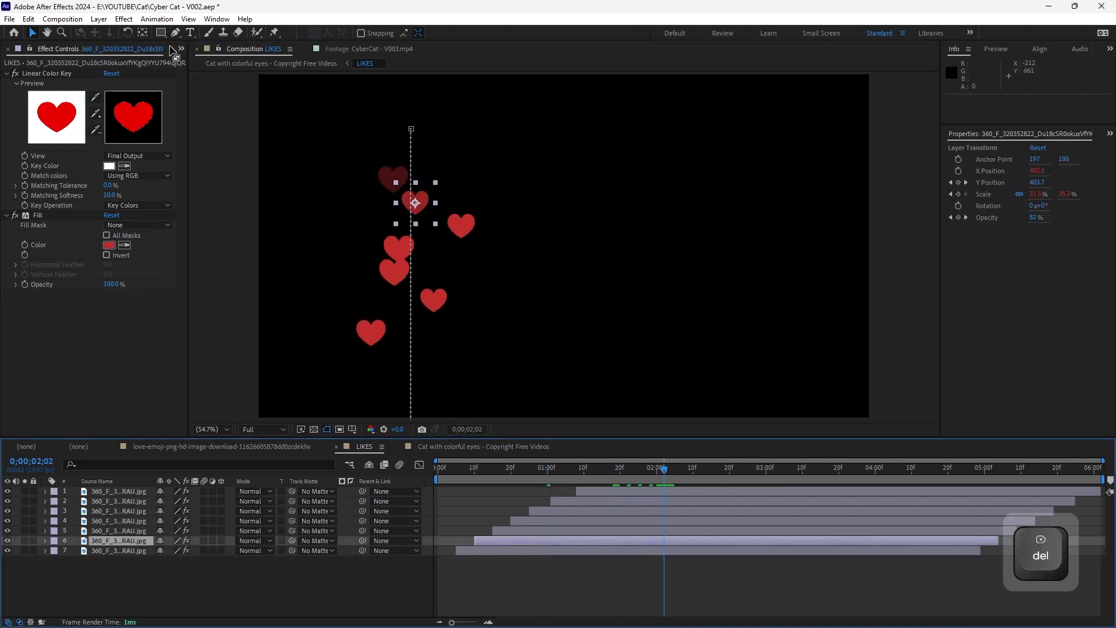
# Bring up the project's item list and try to prepare the heart layers in LIKES for replacement
pyautogui.click(181, 49)
pyautogui.click(201, 62)
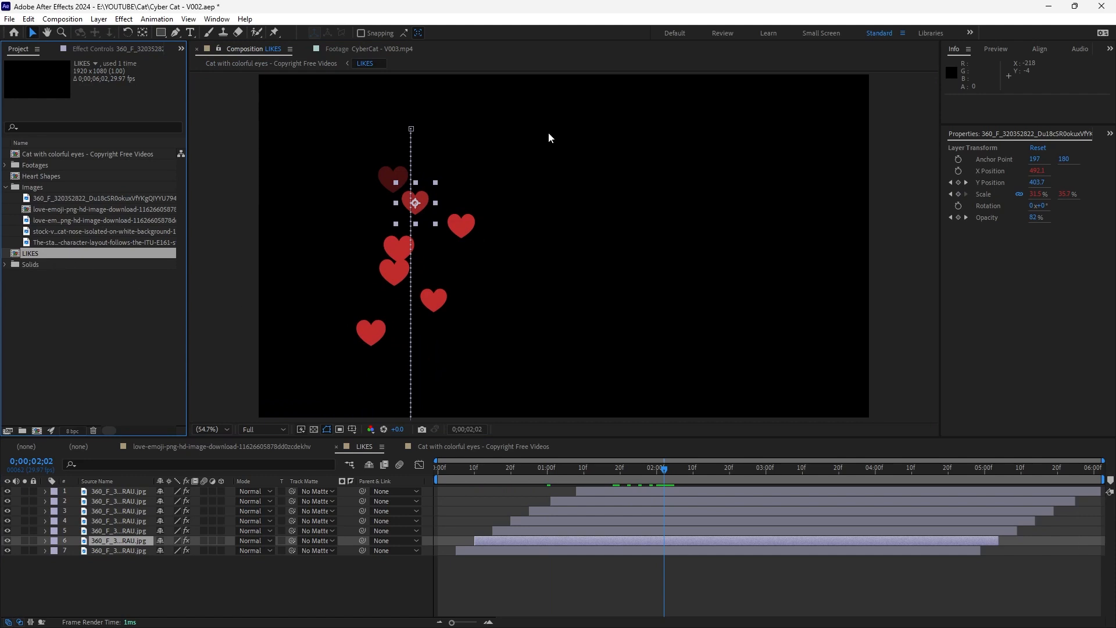
pyautogui.moveTo(549, 138); pyautogui.dragTo(281, 408)
pyautogui.press('alt')
pyautogui.moveTo(53, 256); pyautogui.dragTo(121, 533)
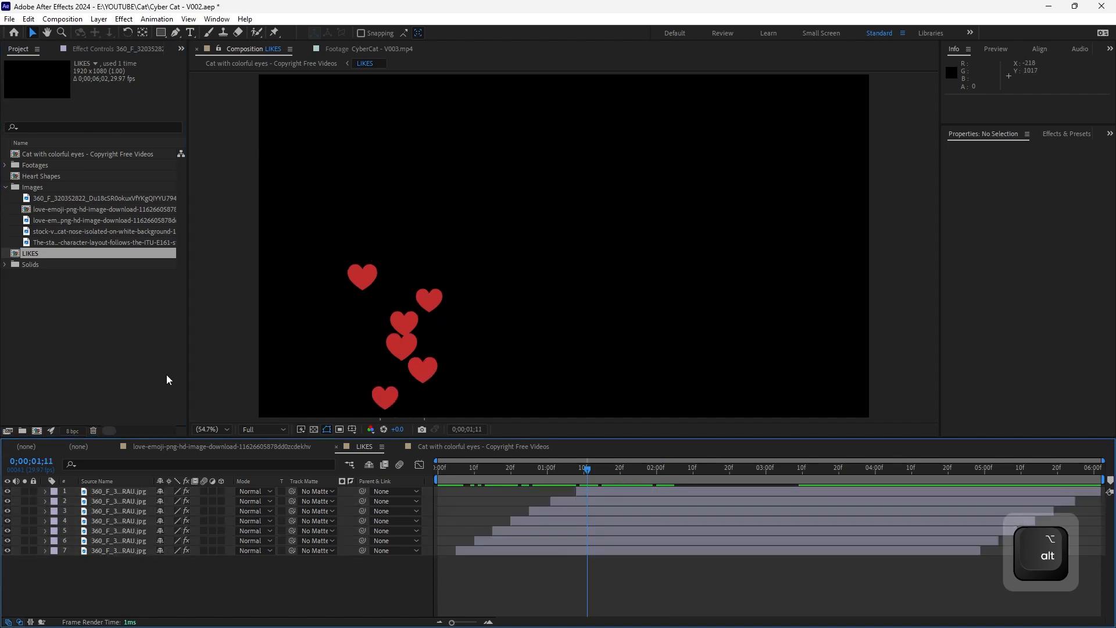
pyautogui.doubleClick(42, 256)
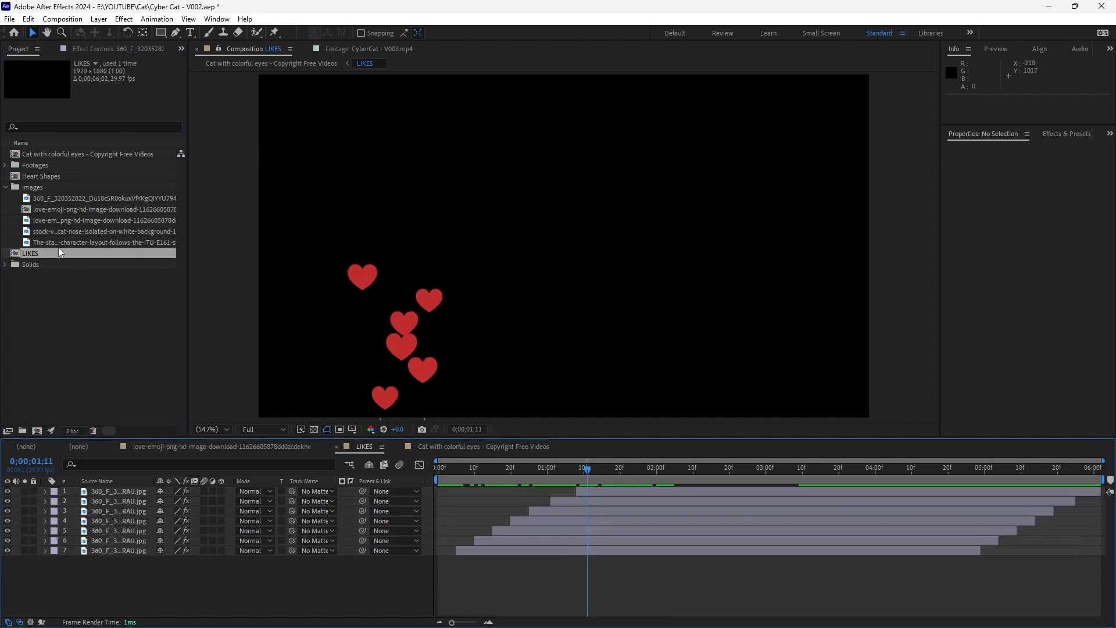
# Open the love-emoji thumbs-up composition and rename it Like Emoji in its composition settings
pyautogui.doubleClick(61, 210)
pyautogui.rightClick(556, 106)
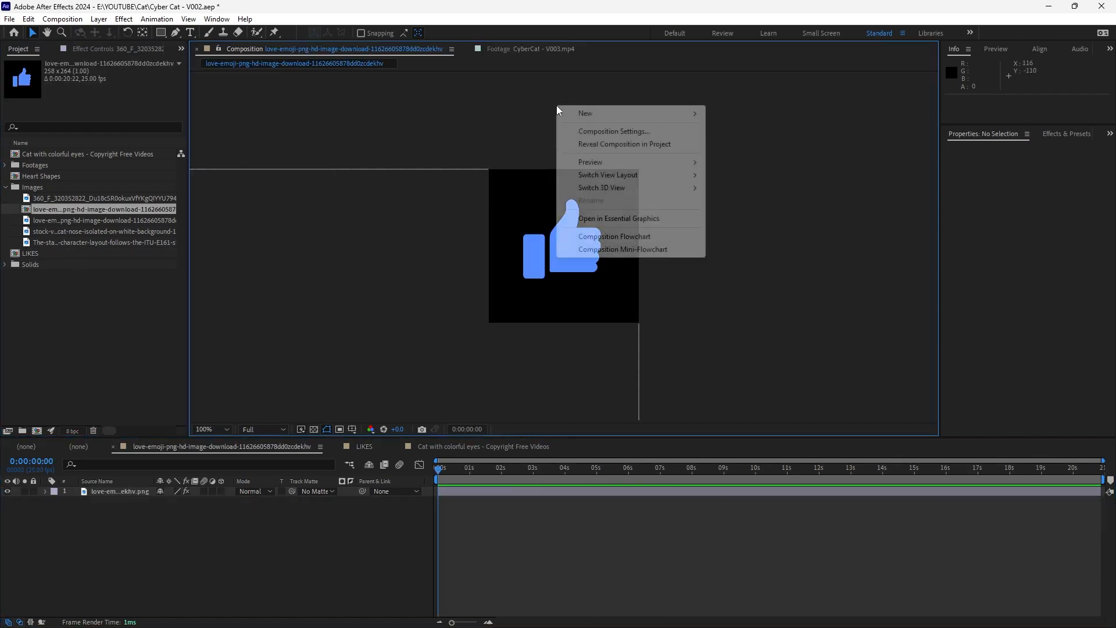
pyautogui.click(604, 132)
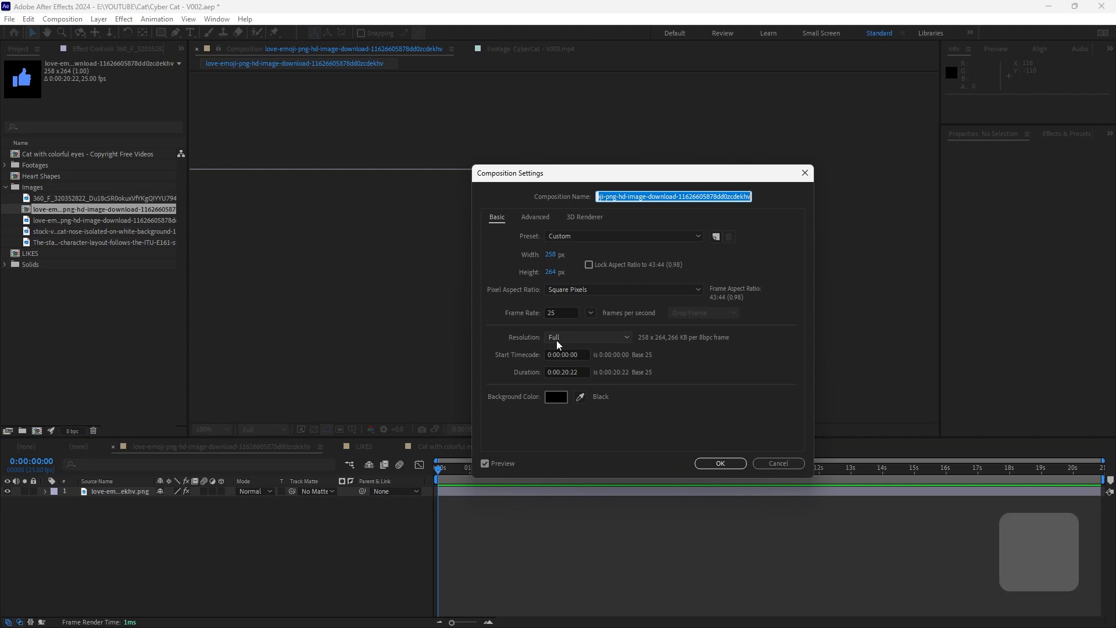
pyautogui.write('Lke EEmoji')
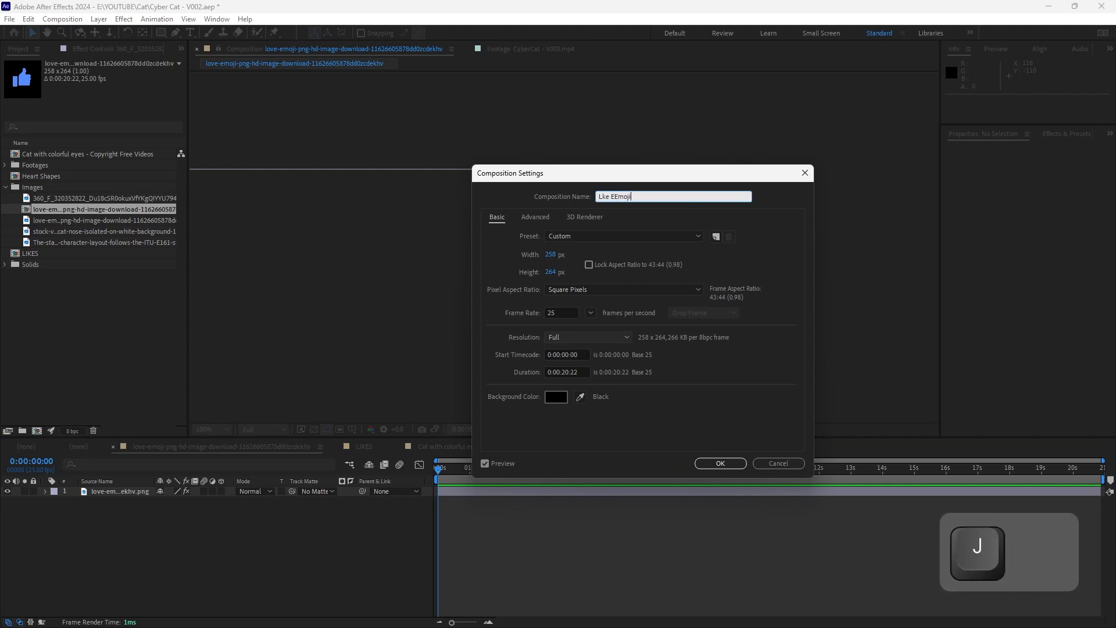
pyautogui.press('Left')
pyautogui.press('Left')
pyautogui.press('Left')
pyautogui.press('BackSpace')
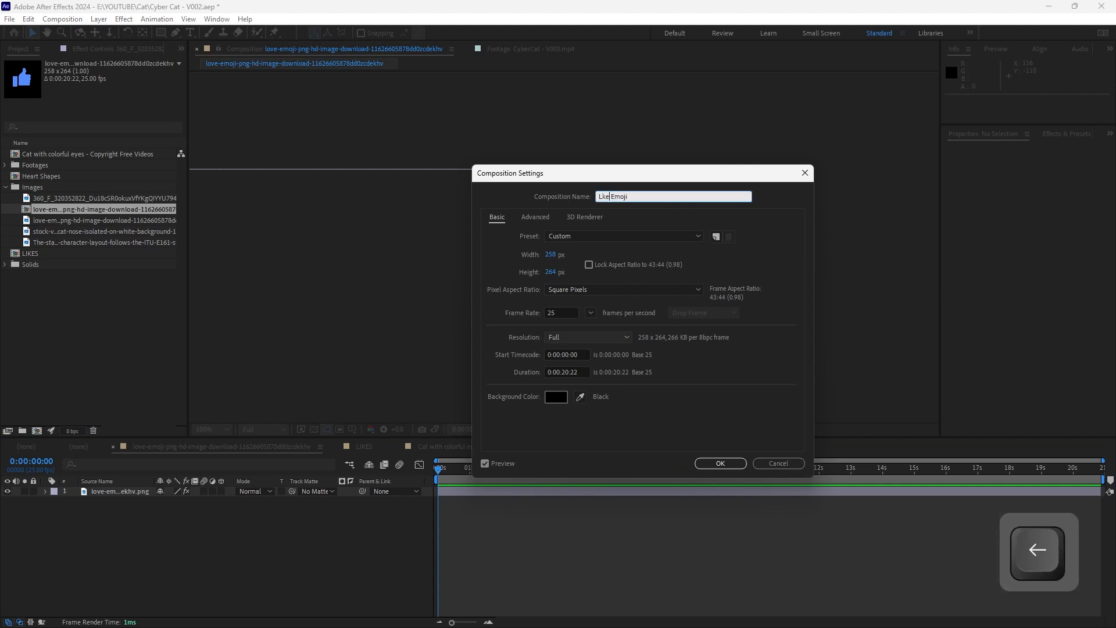
pyautogui.press('Left')
pyautogui.press('Left')
pyautogui.press('Left')
pyautogui.write('i')
pyautogui.press('Return')
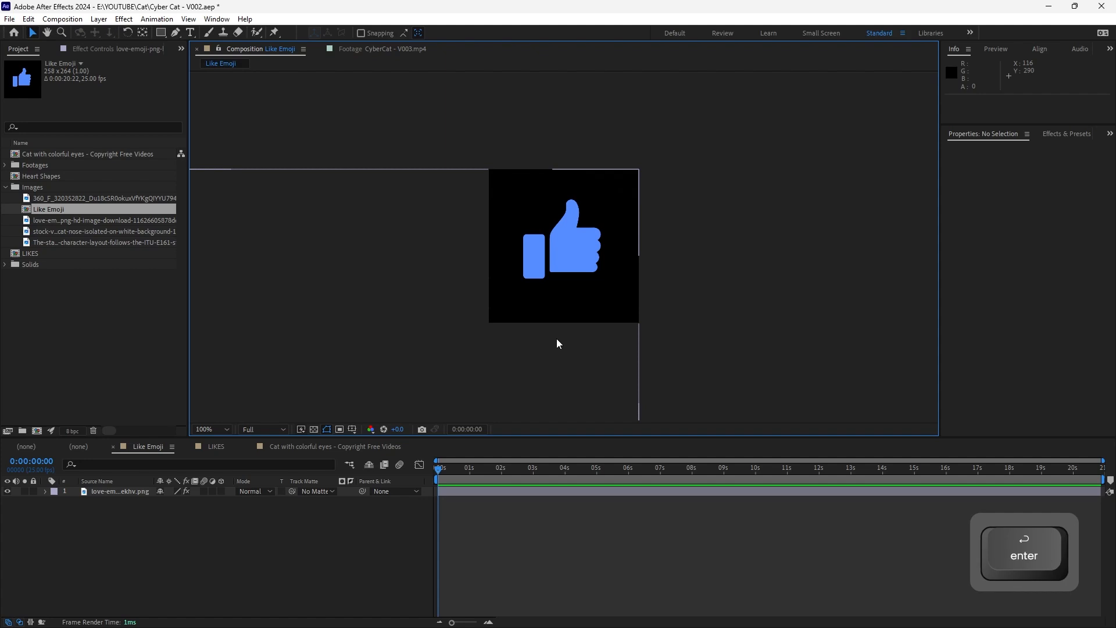
# Open the LIKES composition and replace the source of all seven heart layers with the Like Emoji composition
pyautogui.doubleClick(60, 254)
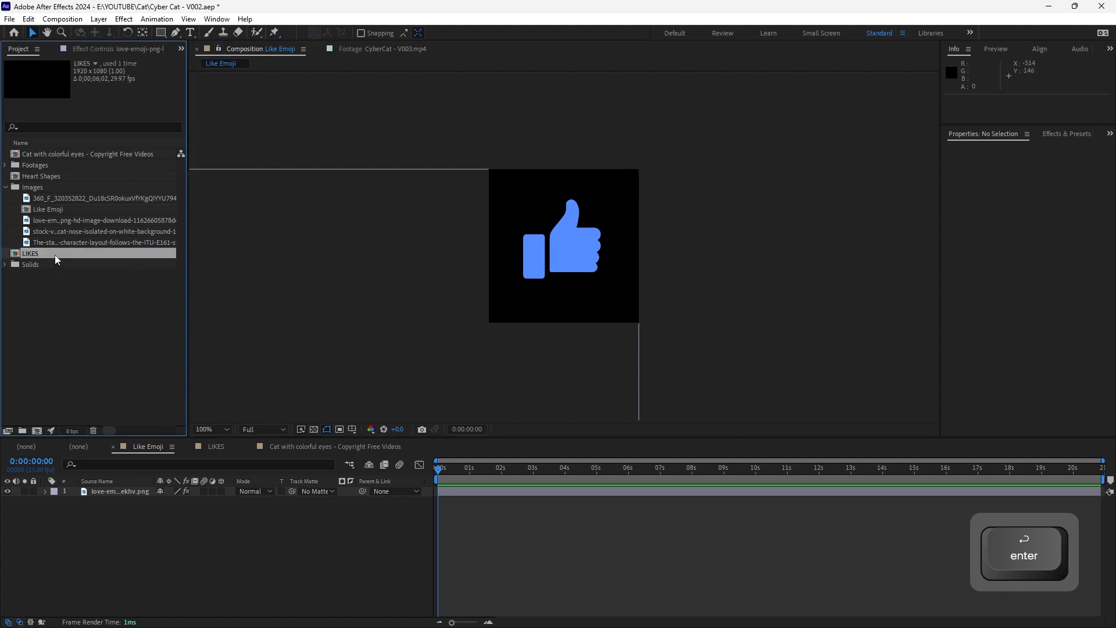
pyautogui.moveTo(586, 468); pyautogui.dragTo(641, 491)
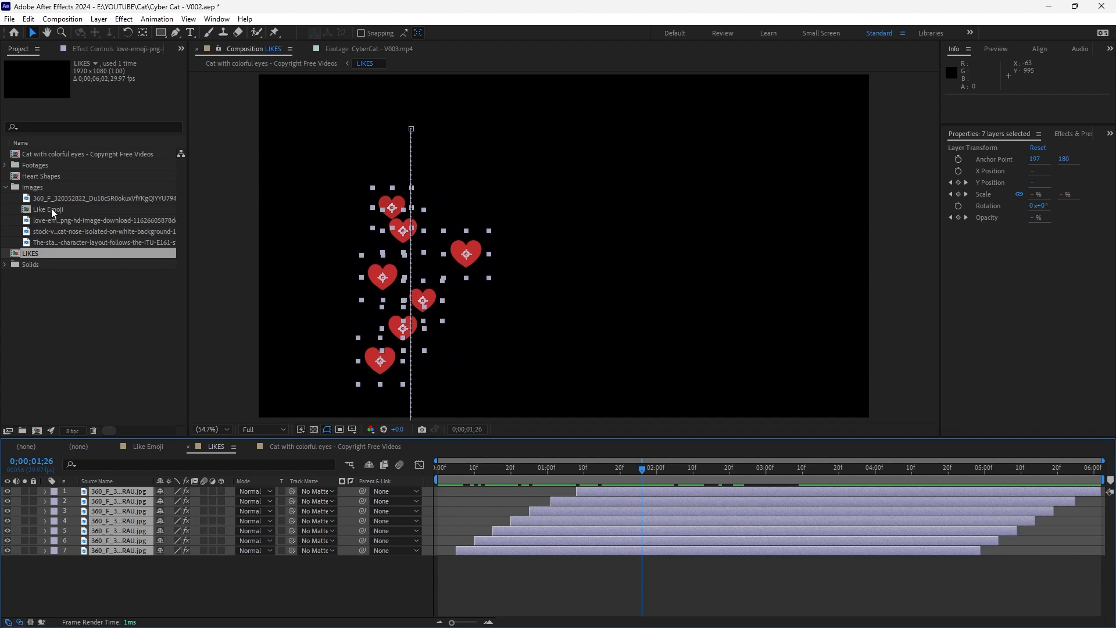
pyautogui.moveTo(51, 208); pyautogui.dragTo(401, 276)
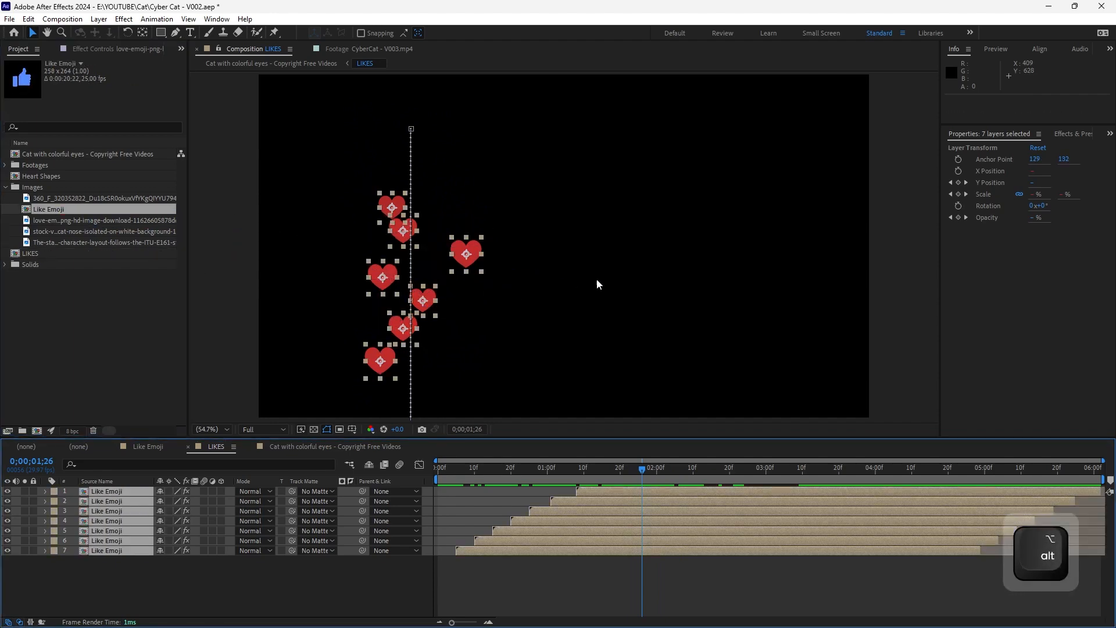
# Inspect the effects applied inside the Like Emoji precomp and go back to the LIKES composition
pyautogui.click(65, 580)
pyautogui.moveTo(102, 594); pyautogui.dragTo(138, 493)
pyautogui.click(102, 52)
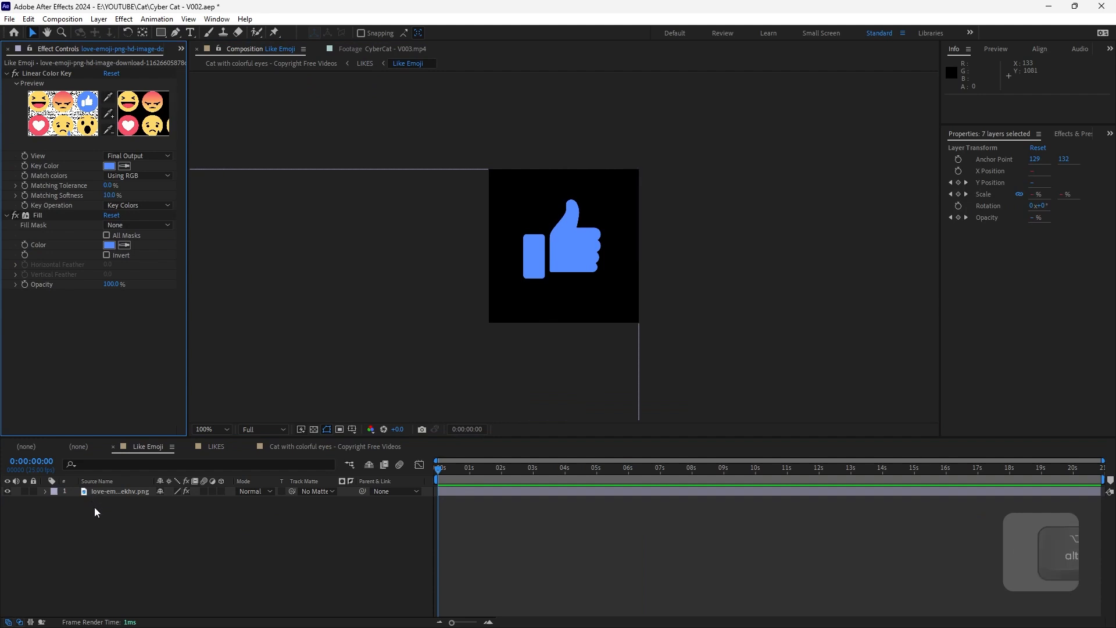
pyautogui.press('Tab')
pyautogui.click(312, 468)
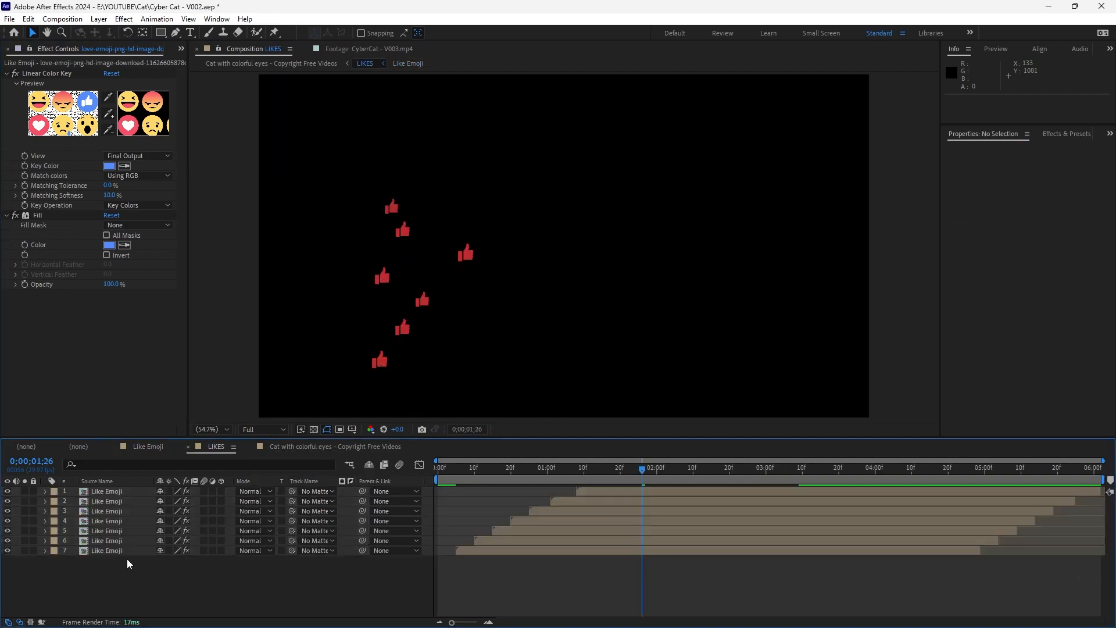
# Turn off the red Fill effect on Like Emoji layers 7 and 6 in the LIKES composition
pyautogui.click(125, 551)
pyautogui.click(17, 216)
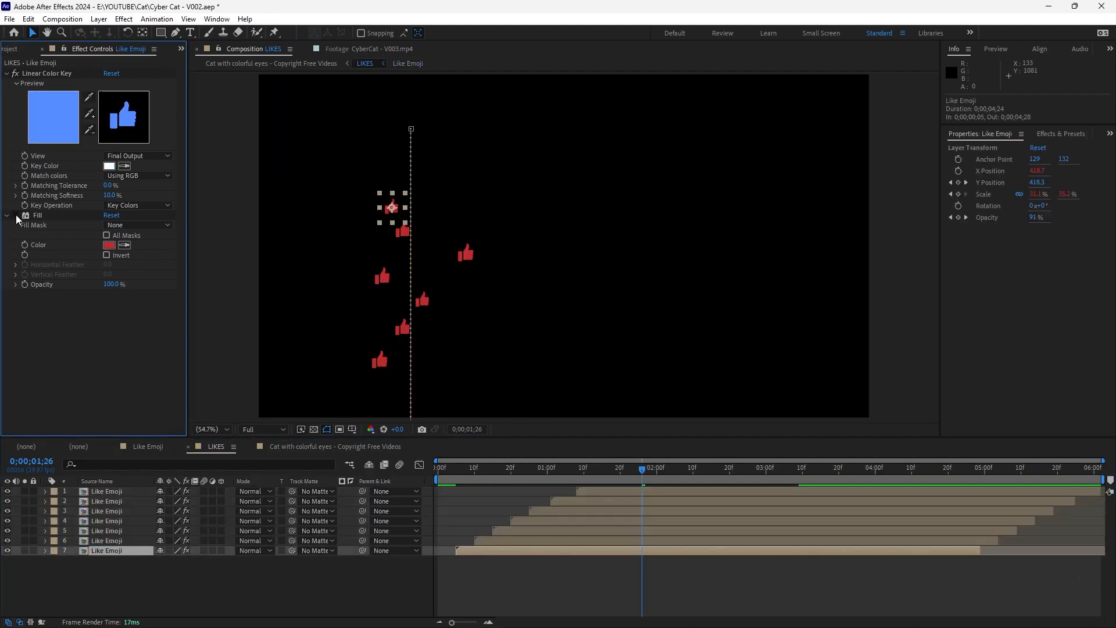
pyautogui.click(113, 538)
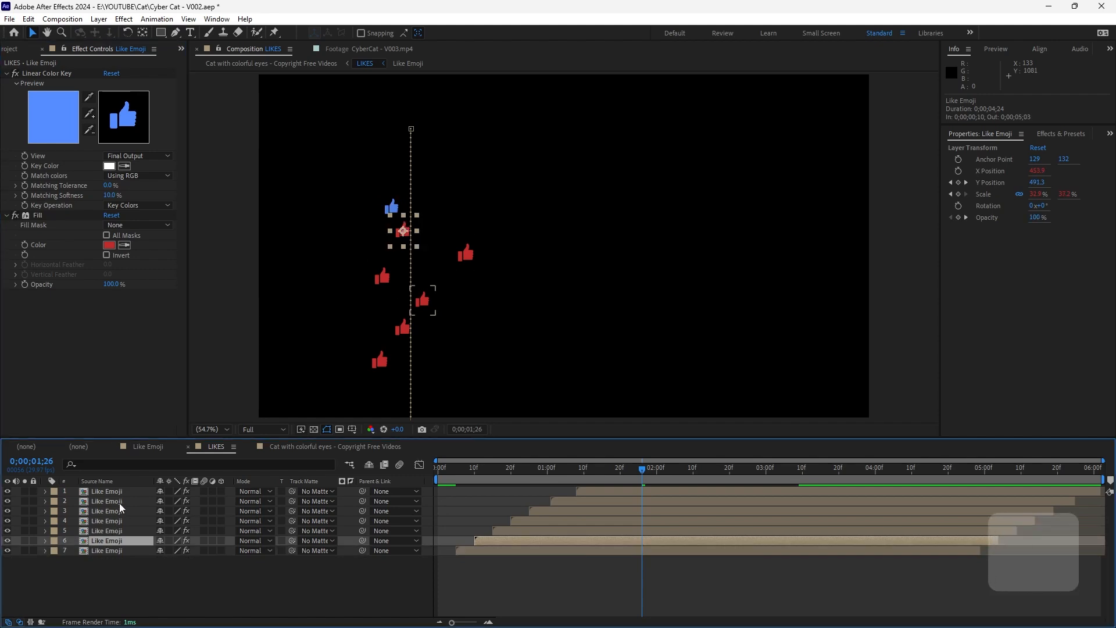
pyautogui.keyDown('shift'); pyautogui.click(120, 492); pyautogui.keyUp('shift')
pyautogui.click(15, 217)
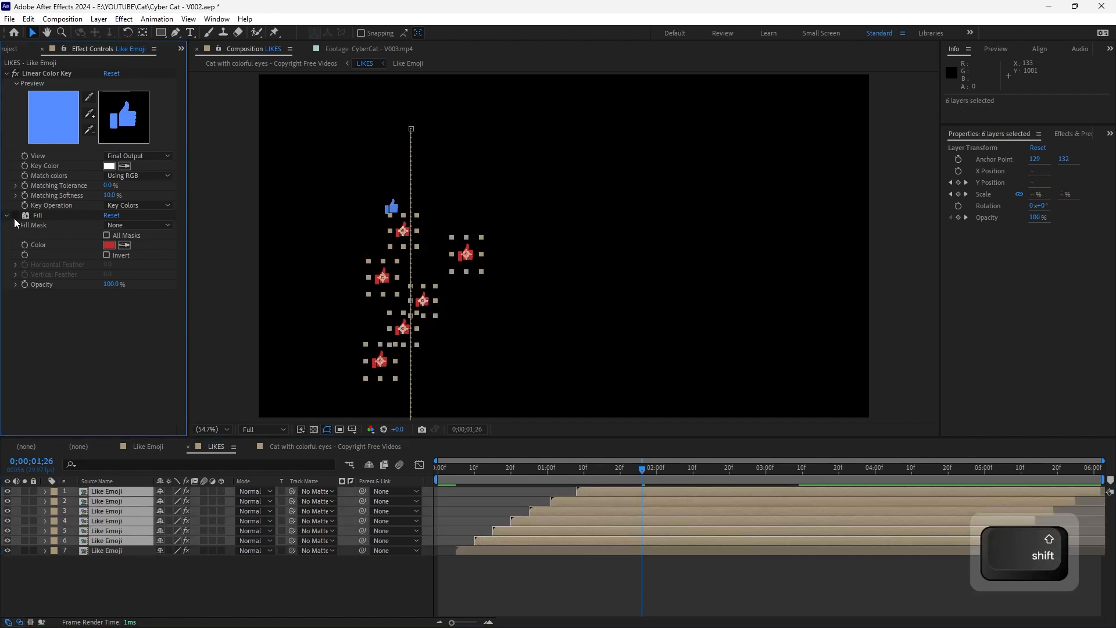
# Turn off the red Fill effect on Like Emoji layers 5 to 1 and return to the Cat with colorful eyes composition
pyautogui.click(111, 530)
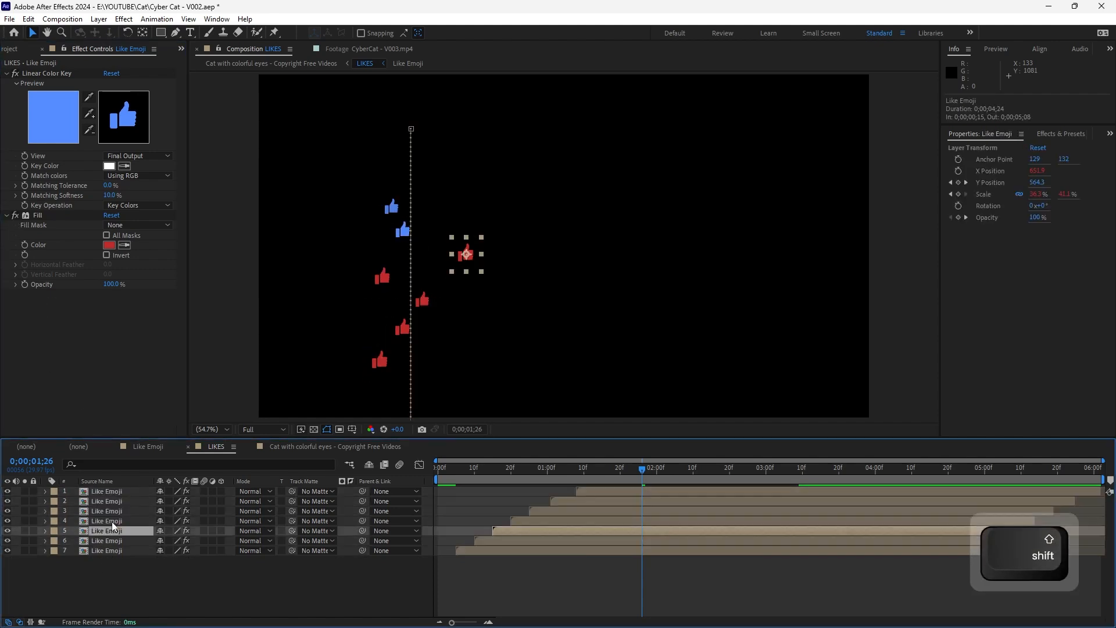
pyautogui.click(102, 521)
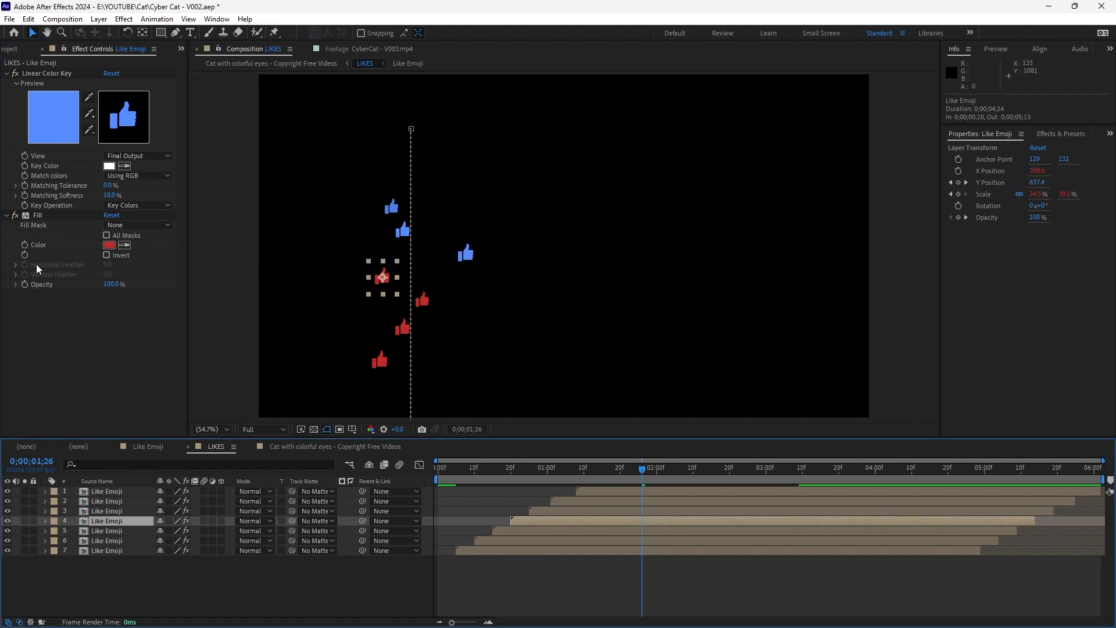
pyautogui.click(15, 215)
pyautogui.click(104, 512)
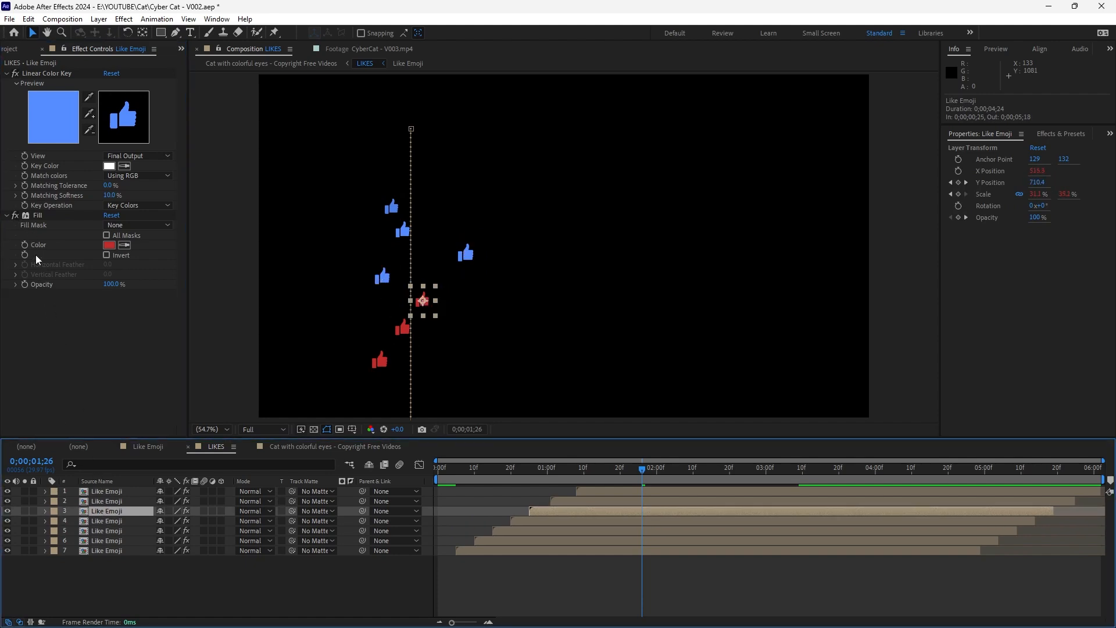
pyautogui.click(16, 216)
pyautogui.click(100, 501)
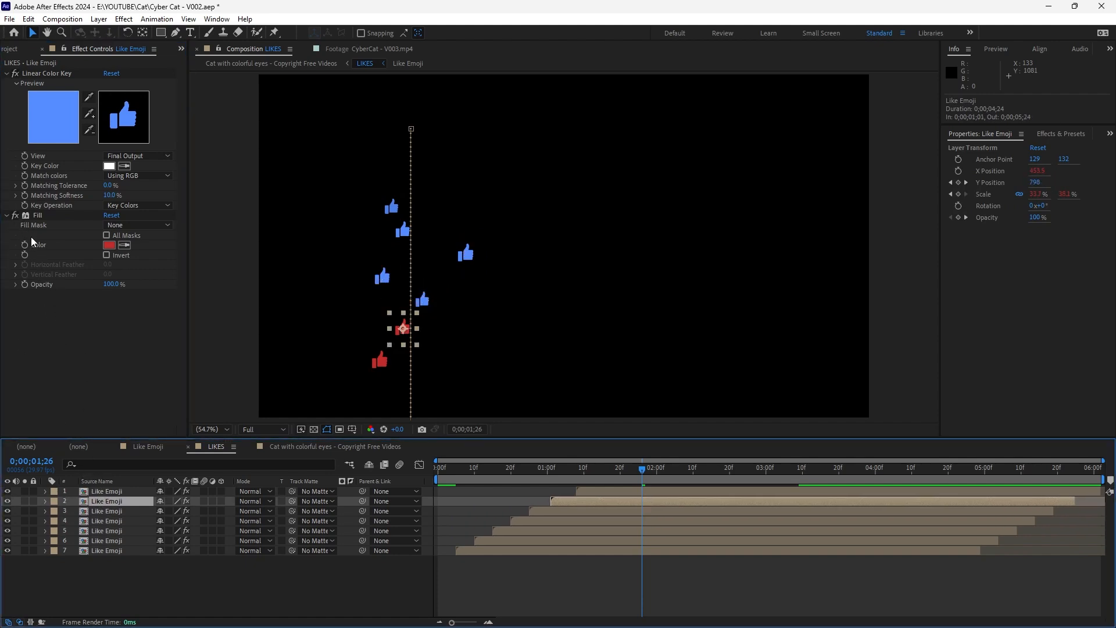
pyautogui.click(120, 493)
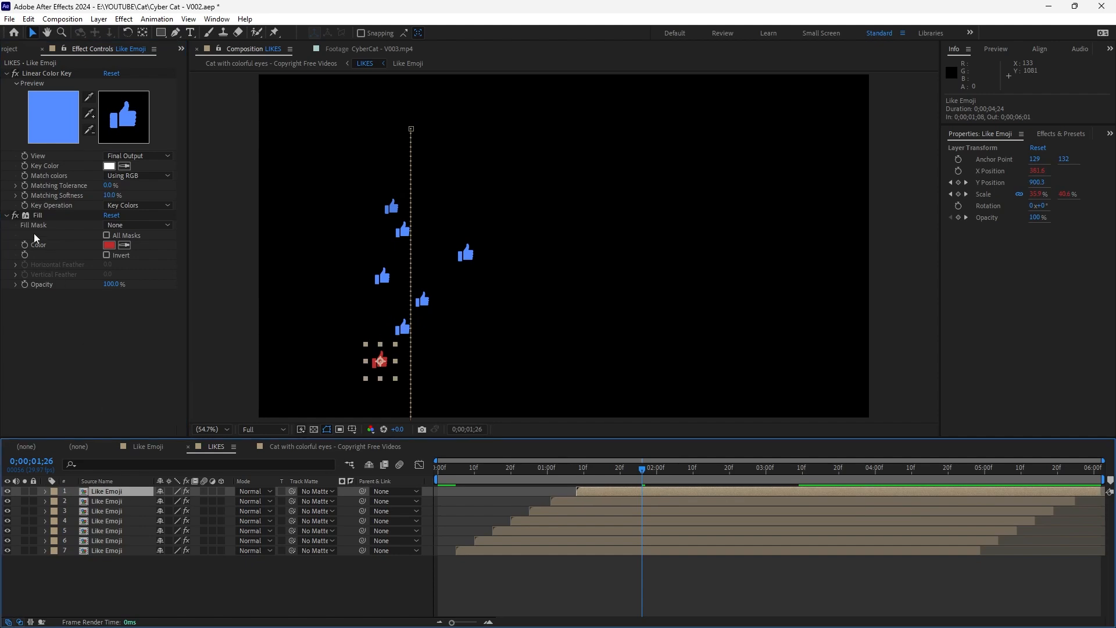
pyautogui.click(15, 216)
pyautogui.press('Tab')
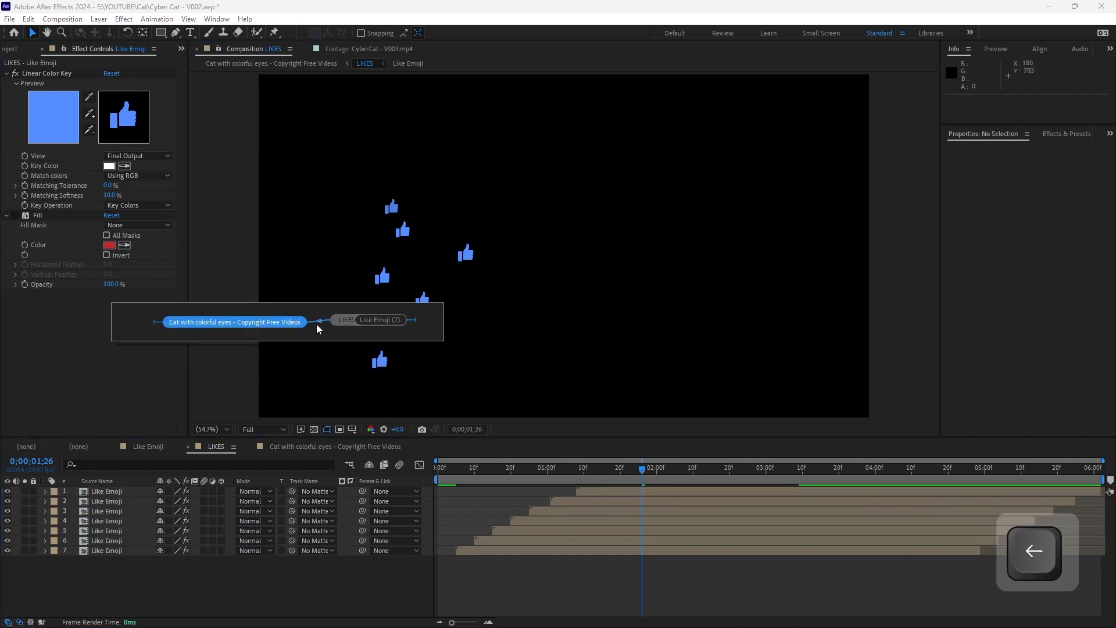
pyautogui.press('Return')
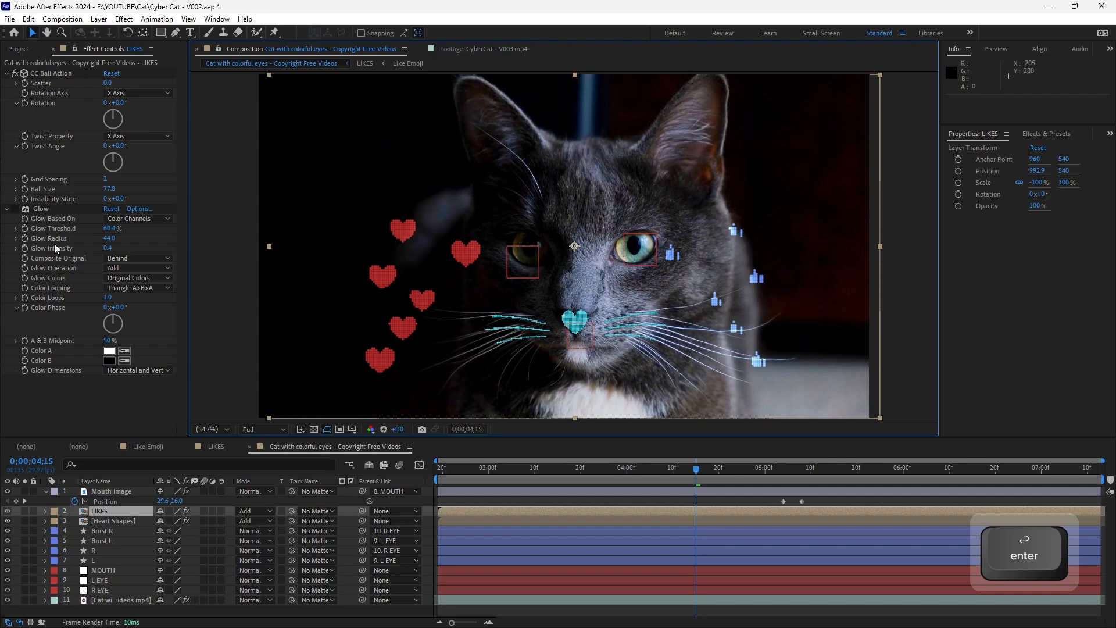
# Turn off the CC Ball Action effect on the LIKES layer and save the project
pyautogui.click(18, 76)
pyautogui.click(14, 74)
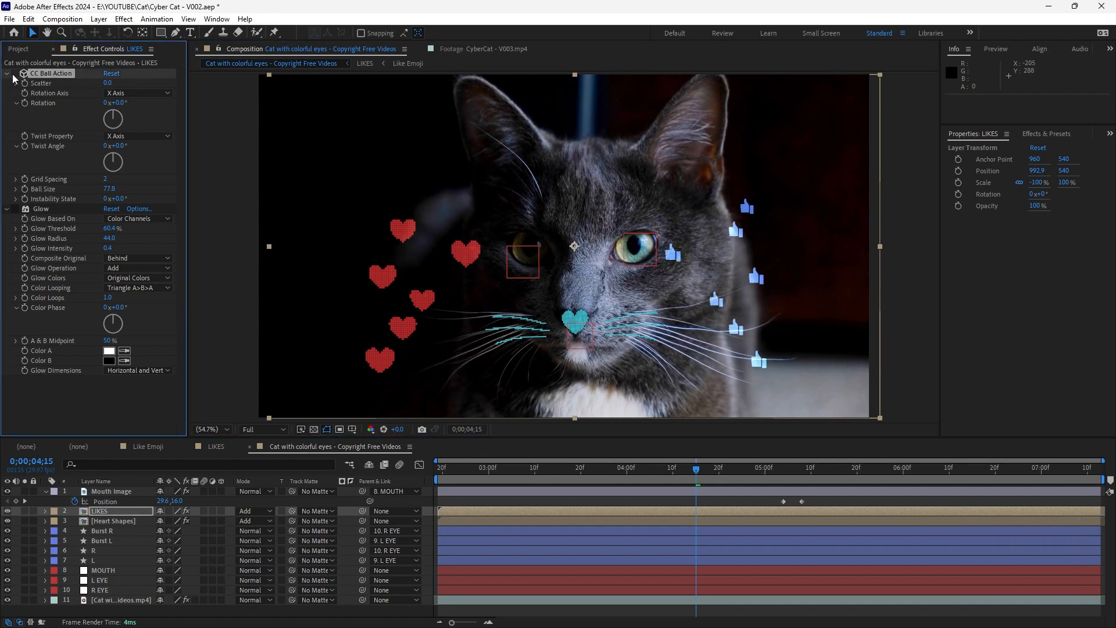
pyautogui.hotkey('ctrl', 's')
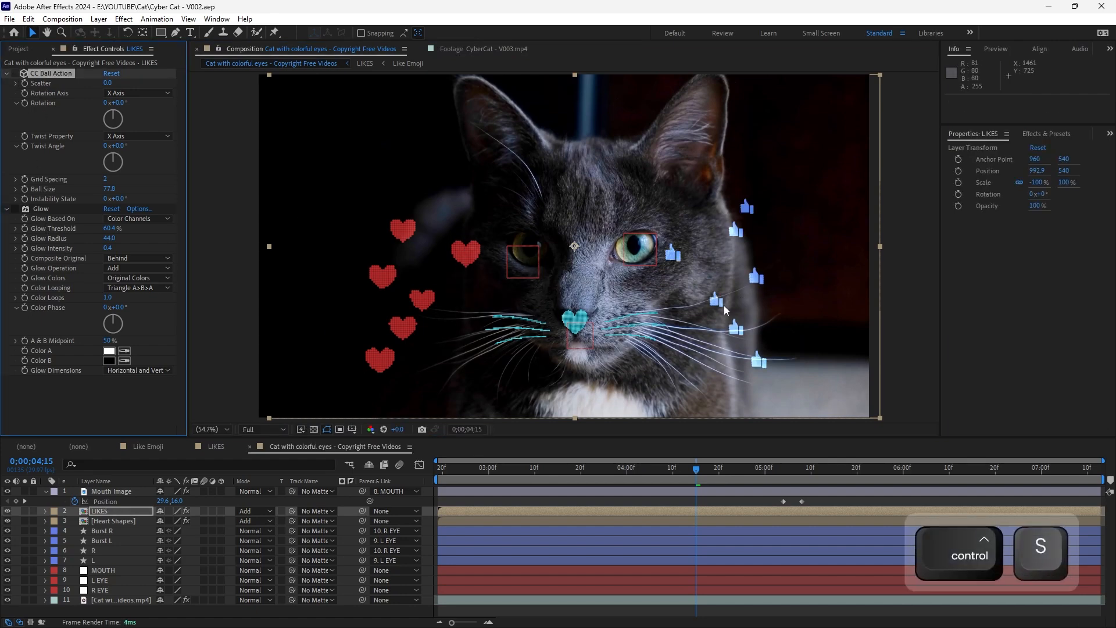
# Open the LIKES composition and view its thumbs-up emojis at 100% magnification
pyautogui.doubleClick(724, 309)
pyautogui.moveTo(326, 171); pyautogui.dragTo(523, 412)
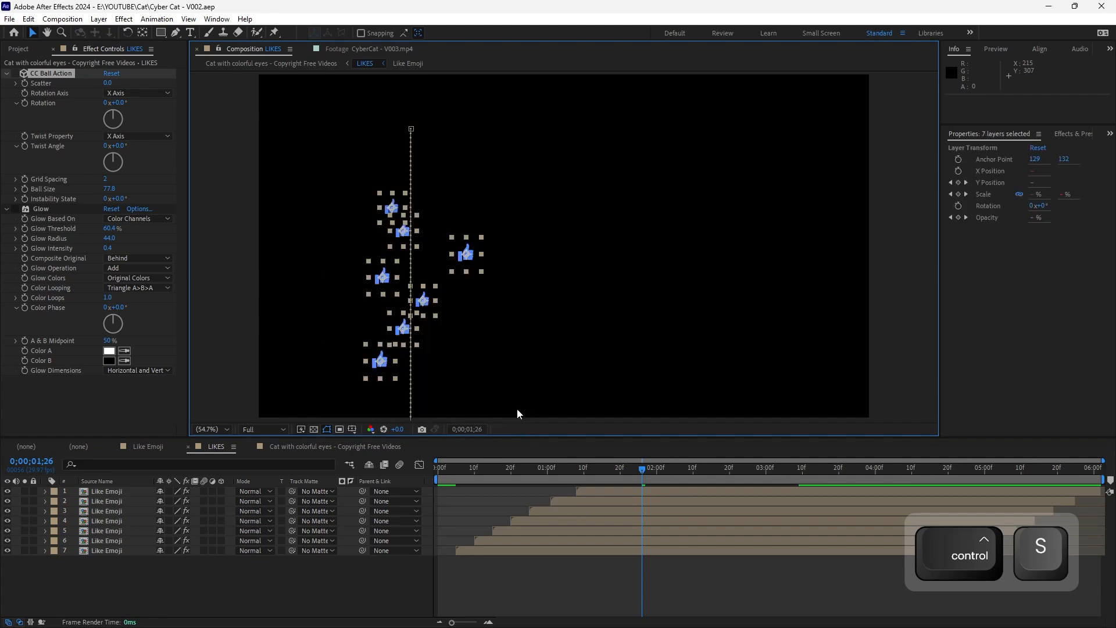
pyautogui.press('/')
pyautogui.moveTo(400, 279); pyautogui.dragTo(602, 278)
pyautogui.click(657, 246)
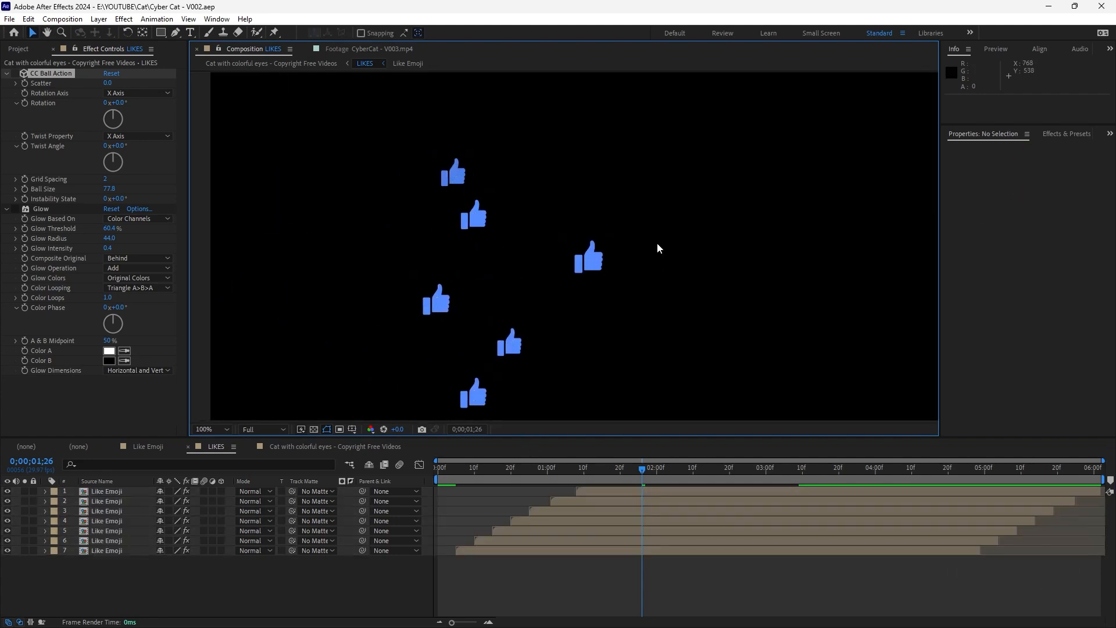
# Reveal the Scale keyframes of all seven Like Emoji layers and try widening the emojis at 0;00;01;26
pyautogui.click(588, 280)
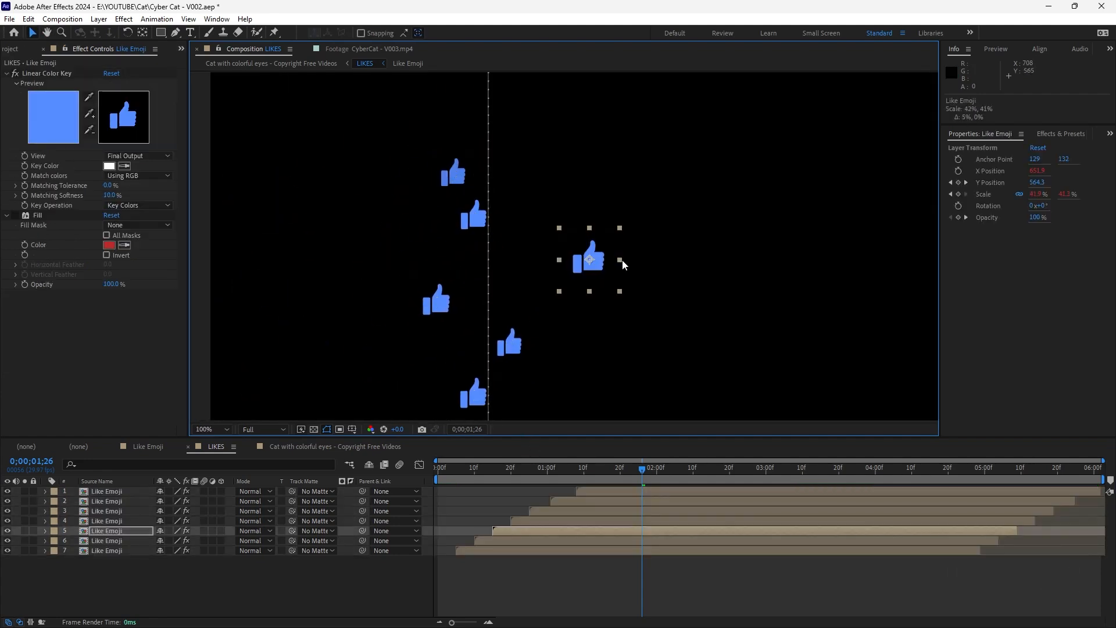
pyautogui.hotkey('ctrl', 'z')
pyautogui.moveTo(86, 595); pyautogui.dragTo(145, 448)
pyautogui.press('s')
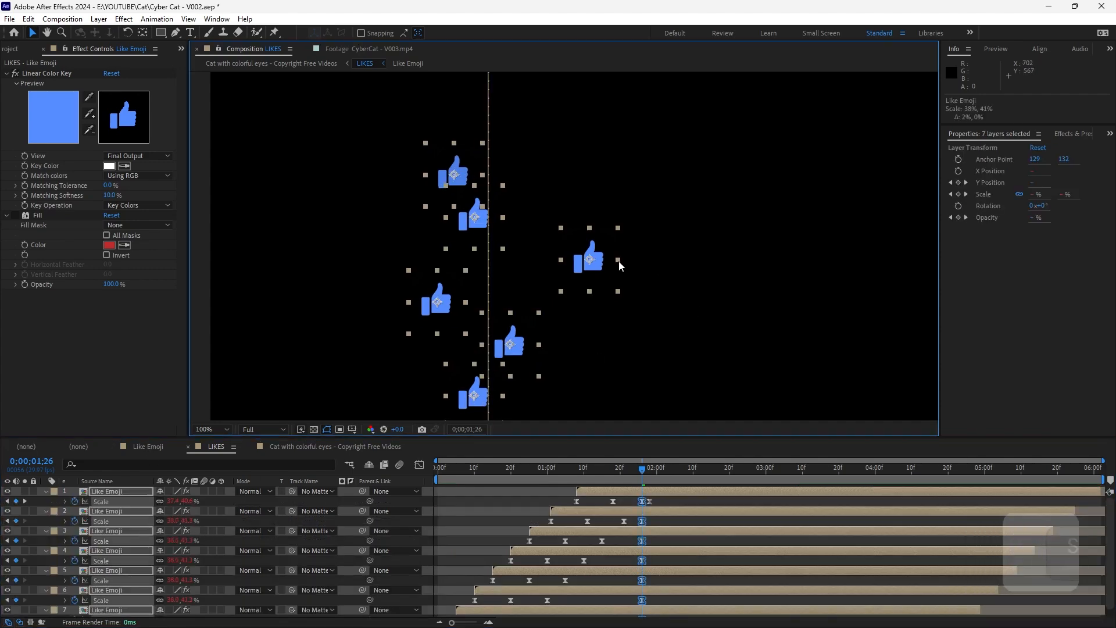
pyautogui.moveTo(619, 266); pyautogui.dragTo(620, 262)
pyautogui.hotkey('ctrl', 'z')
pyautogui.click(705, 317)
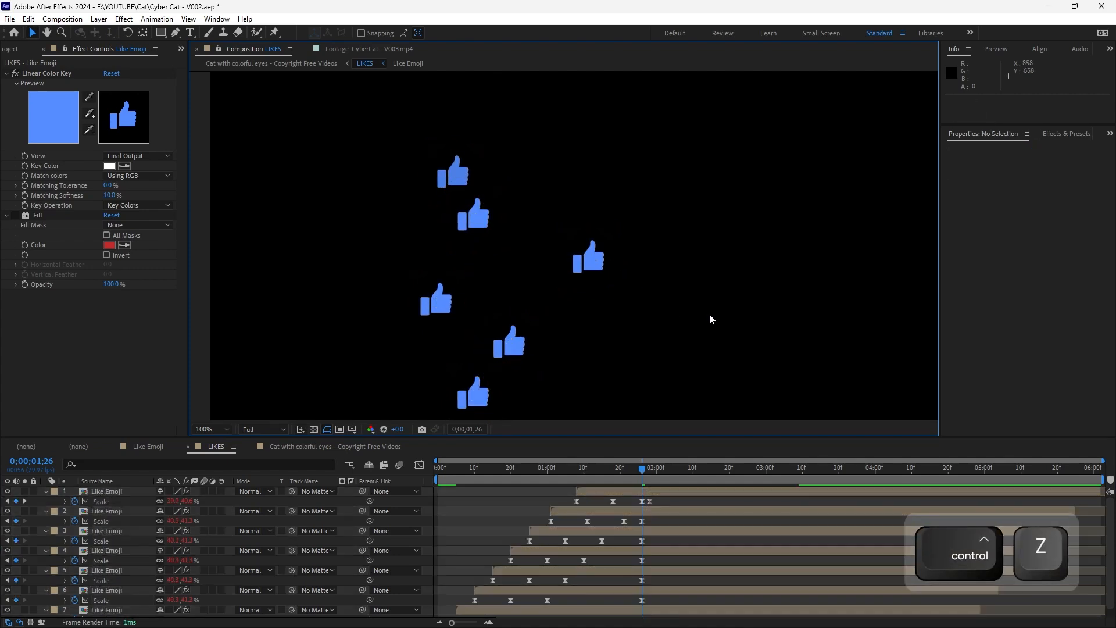
# Delete the Scale keyframes at 0;00;01;26 from all seven Like Emoji layers
pyautogui.click(686, 504)
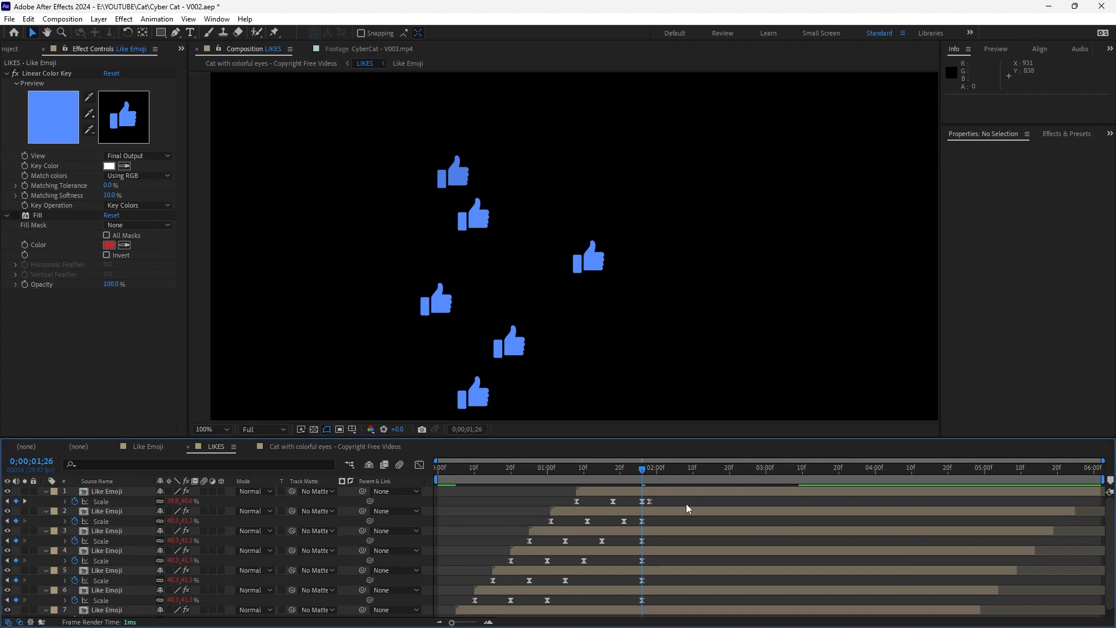
pyautogui.press('`')
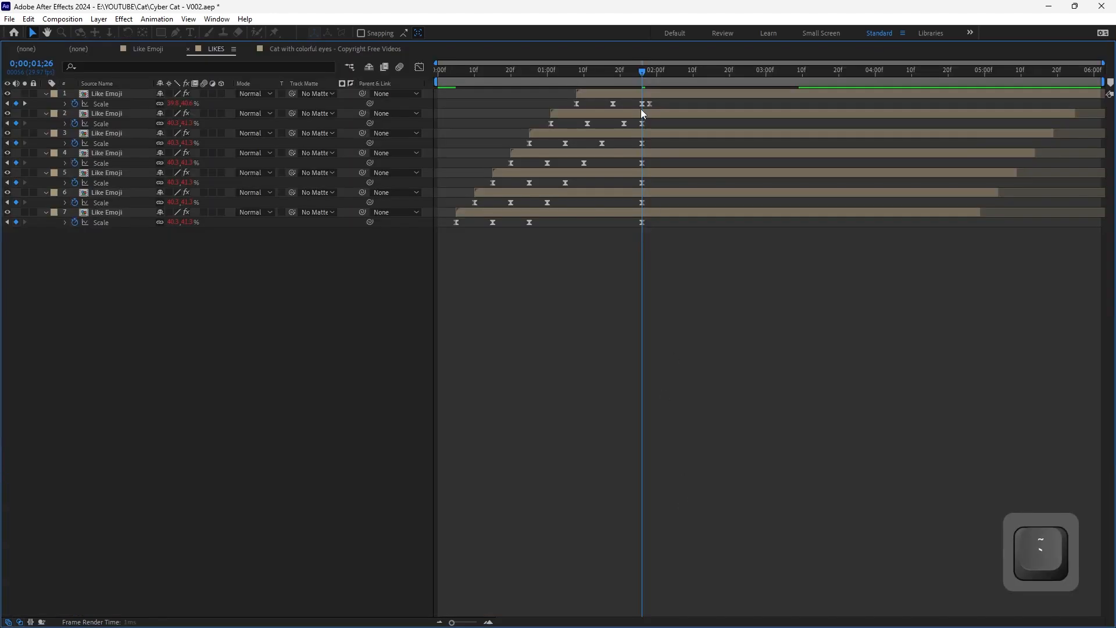
pyautogui.moveTo(625, 207); pyautogui.dragTo(644, 232)
pyautogui.press('Delete')
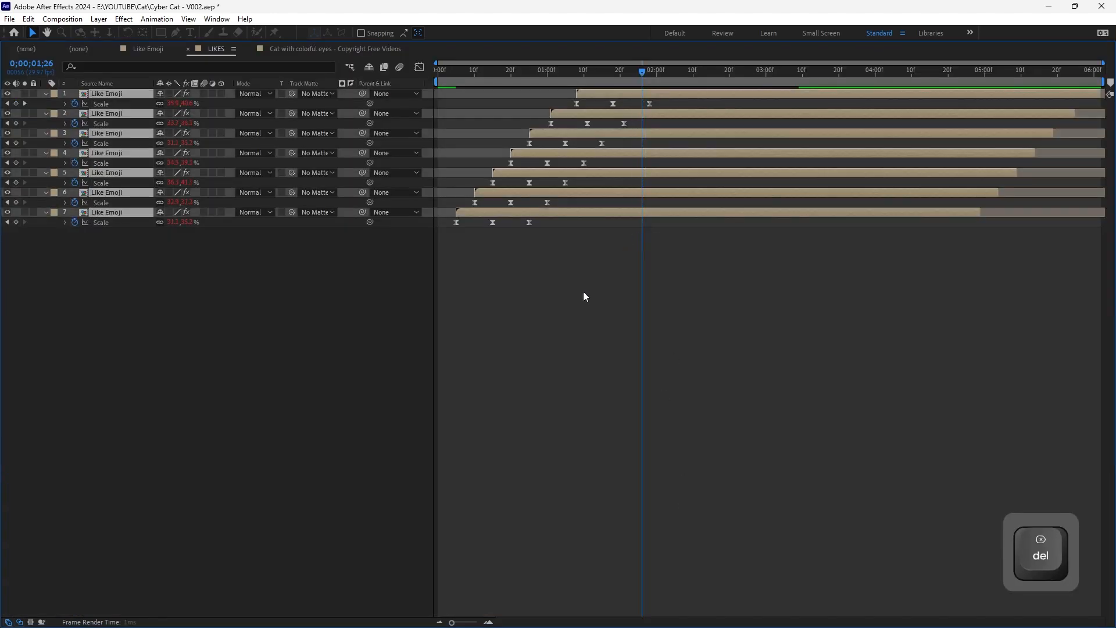
pyautogui.press('`')
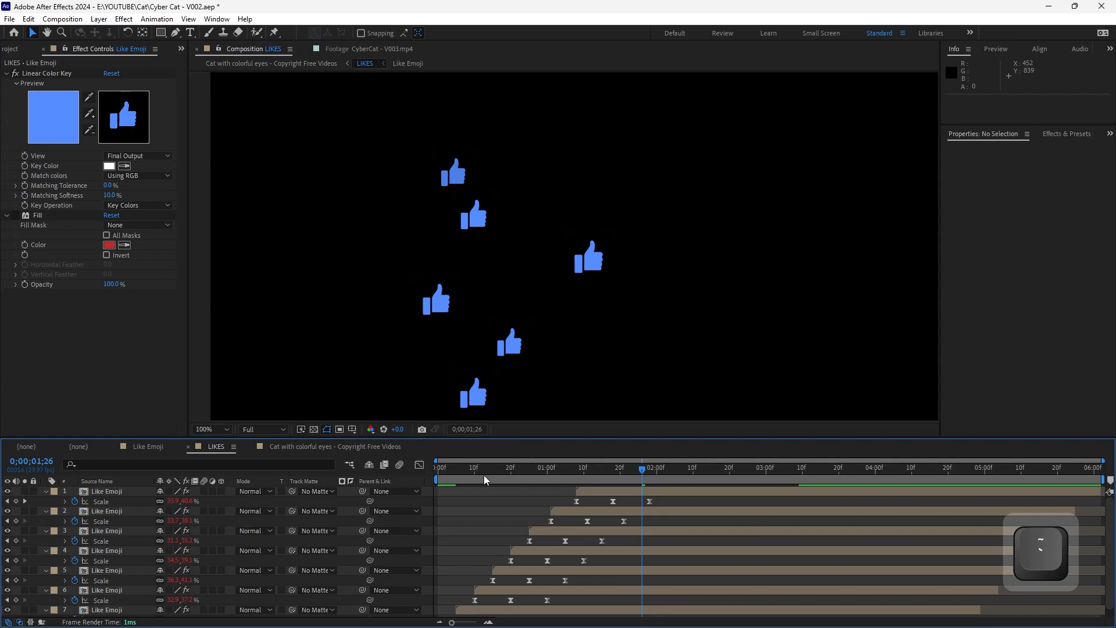
# Select all seven Like Emoji layers and add Scale keyframes to them at 0;00;02;15
pyautogui.moveTo(748, 129); pyautogui.dragTo(314, 439)
pyautogui.moveTo(659, 250); pyautogui.dragTo(673, 318)
pyautogui.click(467, 501)
pyautogui.moveTo(467, 469); pyautogui.dragTo(236, 487)
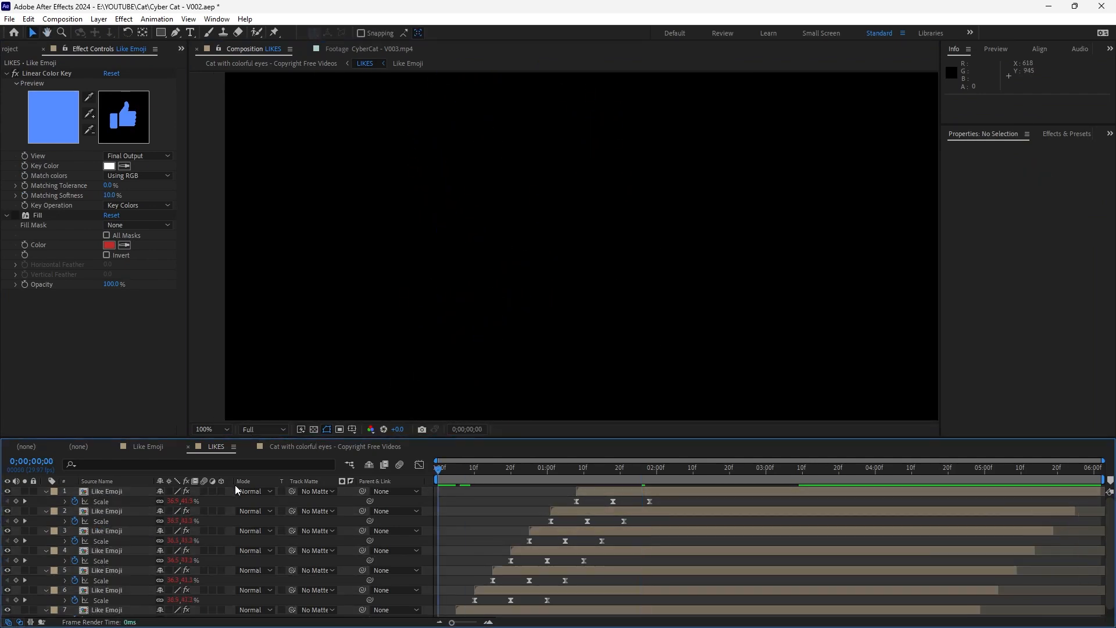
pyautogui.hotkey('ctrl', 'a')
pyautogui.hotkey('ctrl', 'z')
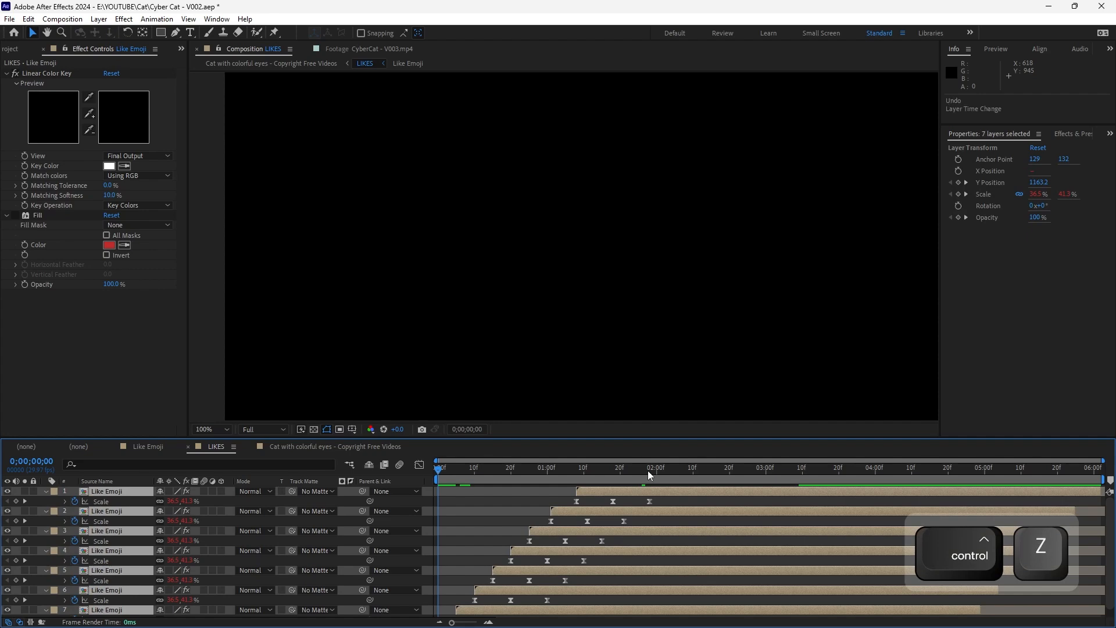
pyautogui.moveTo(647, 469); pyautogui.dragTo(712, 484)
pyautogui.moveTo(655, 187); pyautogui.dragTo(642, 263)
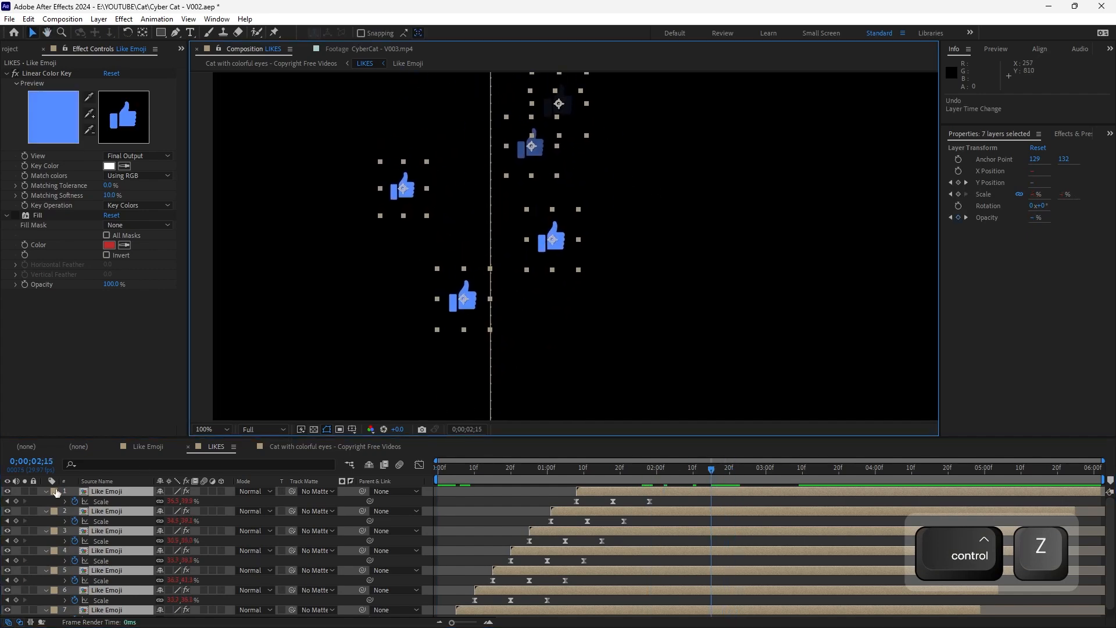
pyautogui.click(16, 502)
# Unlink the Scale proportions of all seven Like Emoji layers and widen all their Scale keyframes together to 40.5% horizontally
pyautogui.moveTo(619, 574); pyautogui.dragTo(648, 610)
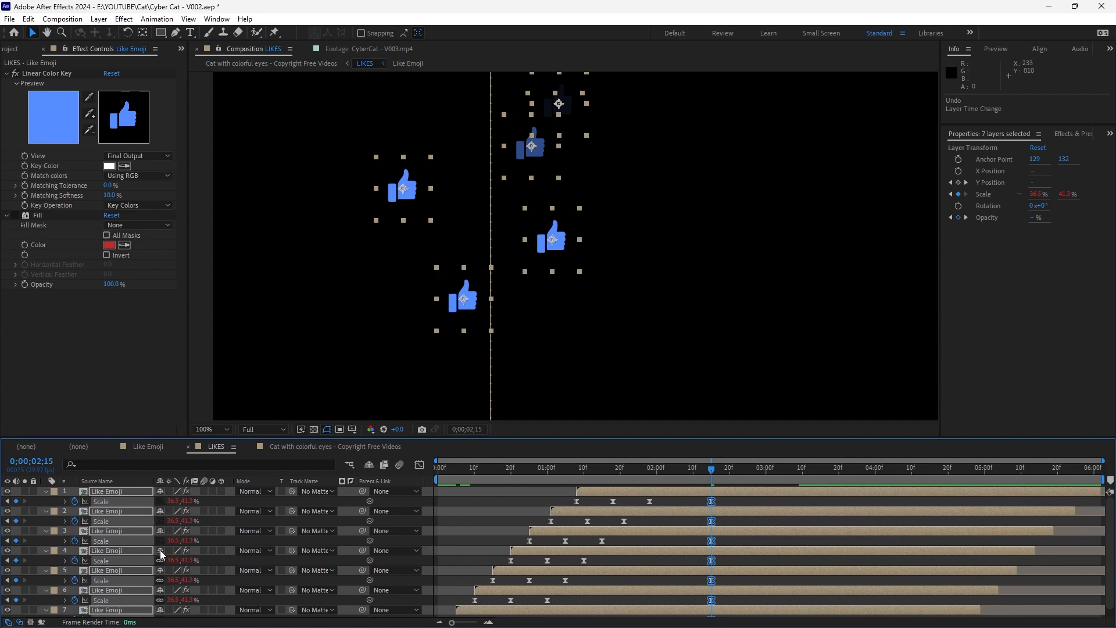
pyautogui.scroll(-1, 194, 542)
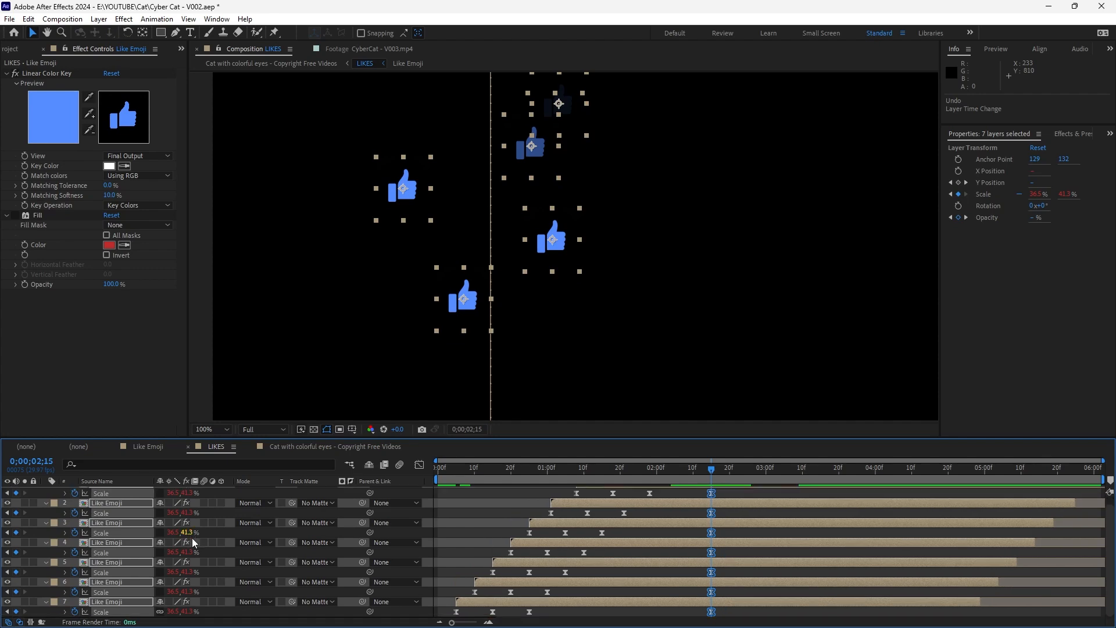
pyautogui.hotkey('ctrl', 'z')
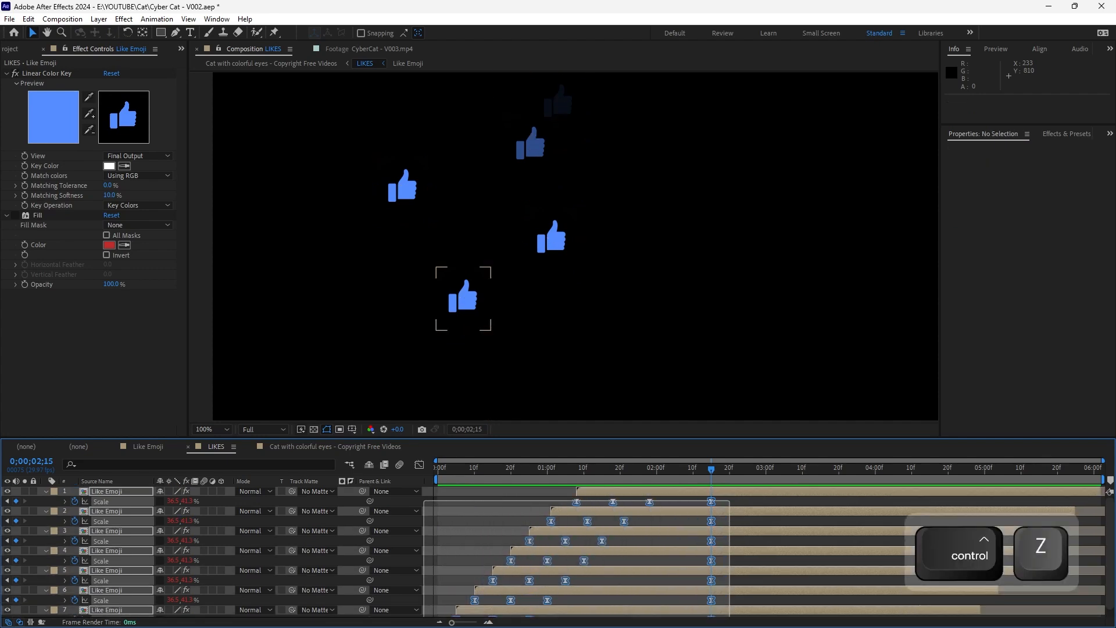
pyautogui.hotkey('ctrl', 'z')
pyautogui.scroll(1, 628, 502)
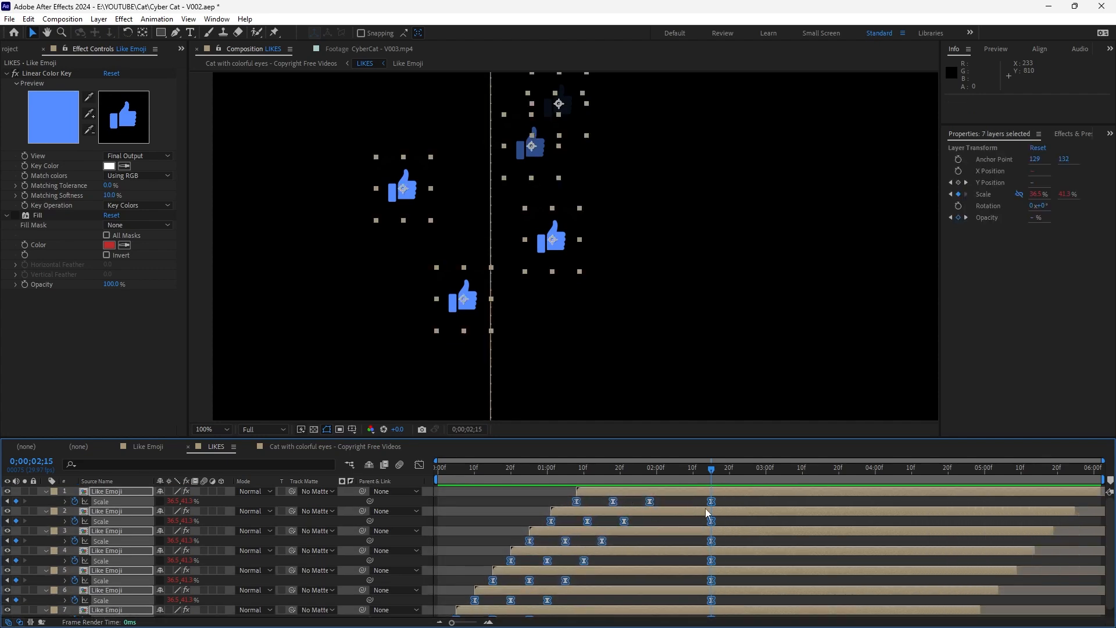
pyautogui.press('ctrl')
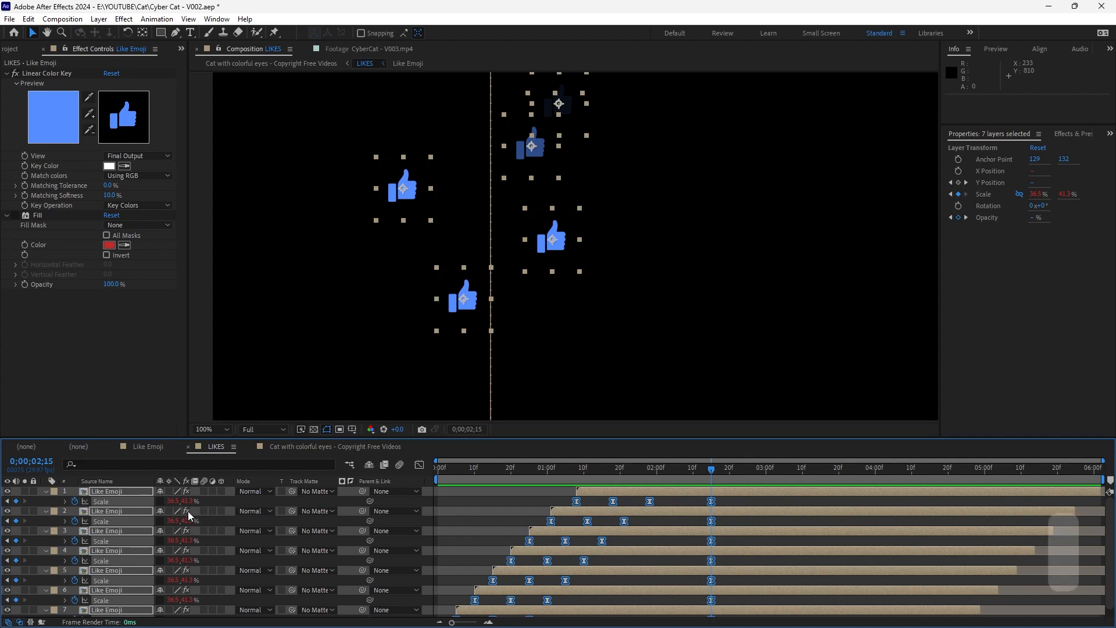
pyautogui.moveTo(175, 500); pyautogui.dragTo(185, 501)
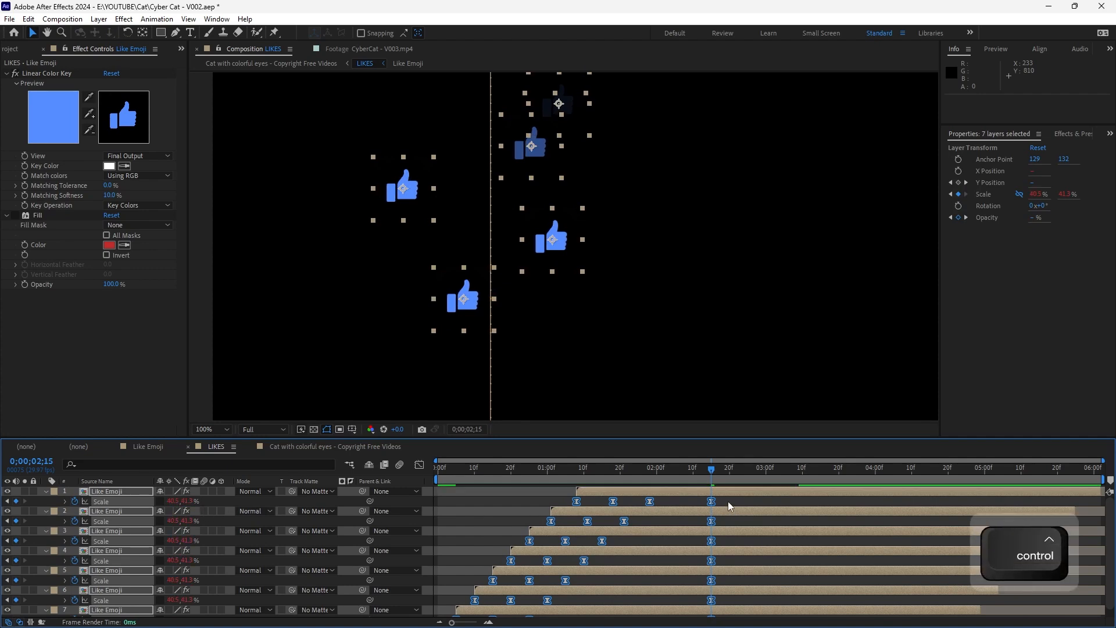
# Delete the Scale keyframes at 0;00;02;15 from all seven Like Emoji layers and scrub through the animation
pyautogui.moveTo(730, 506); pyautogui.dragTo(695, 616)
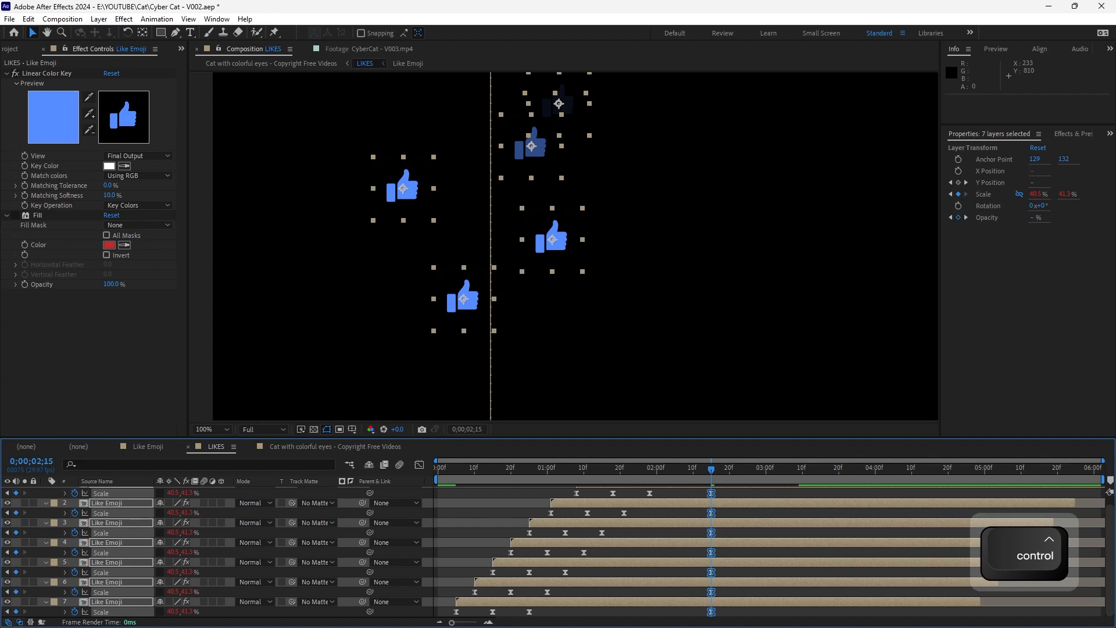
pyautogui.press('Delete')
pyautogui.moveTo(497, 467); pyautogui.dragTo(573, 468)
pyautogui.scroll(1, 518, 545)
pyautogui.click(519, 545)
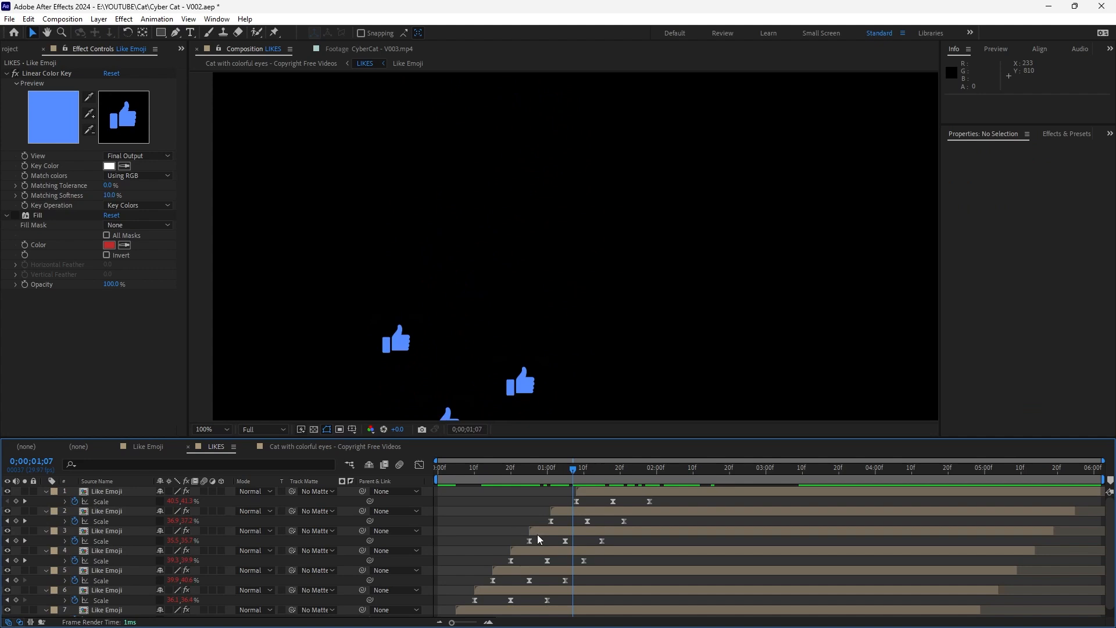
# Return to the Cat with colorful eyes composition and save the project
pyautogui.press('Tab')
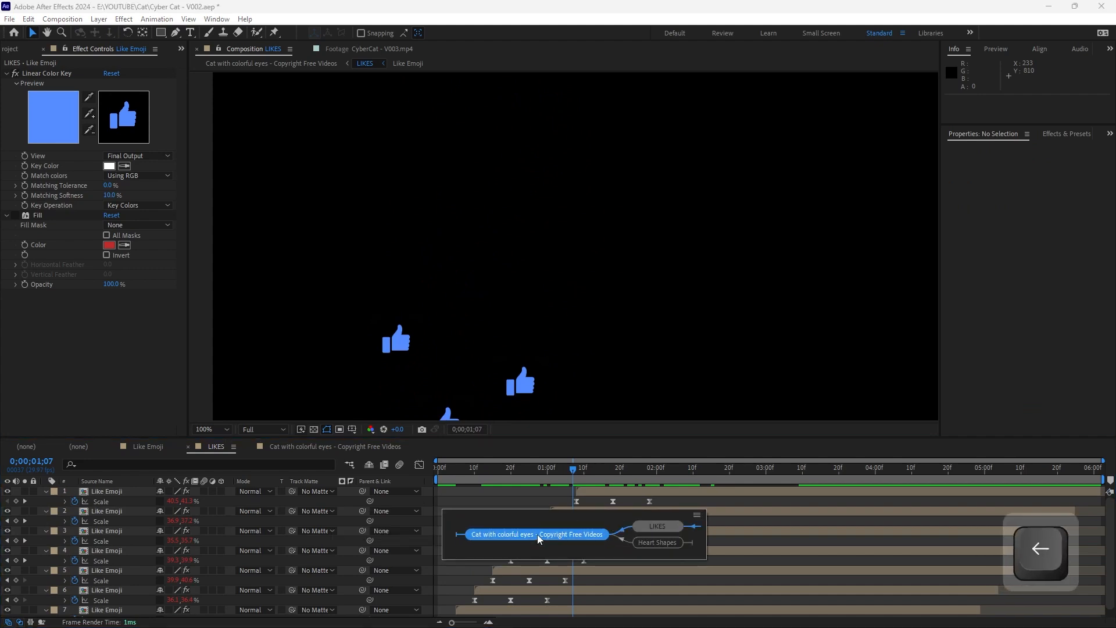
pyautogui.press('Return')
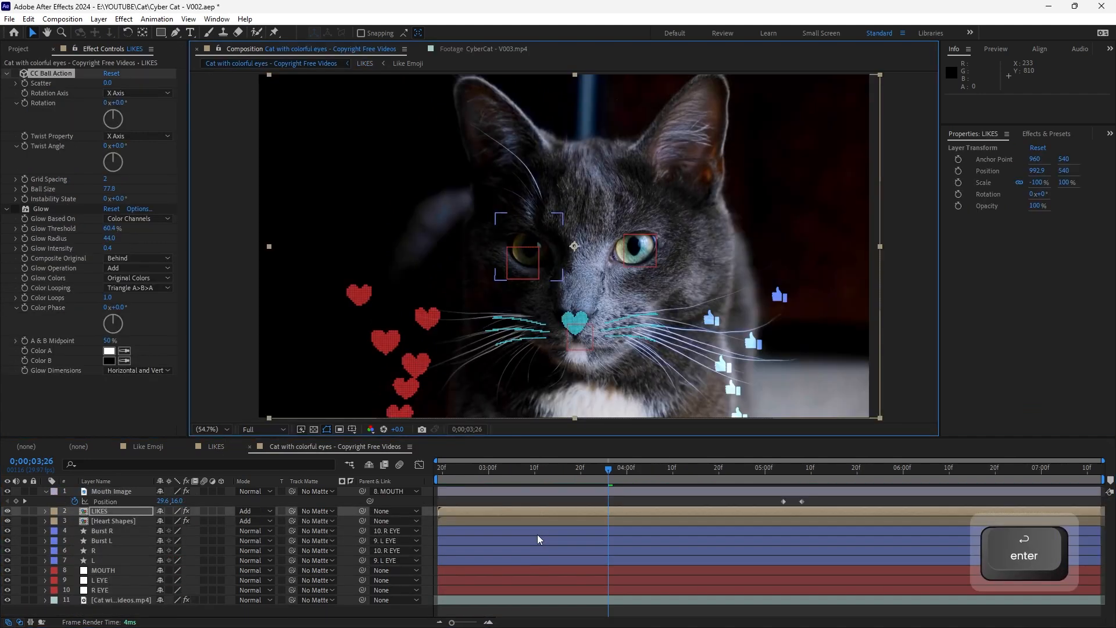
pyautogui.hotkey('ctrl', 's')
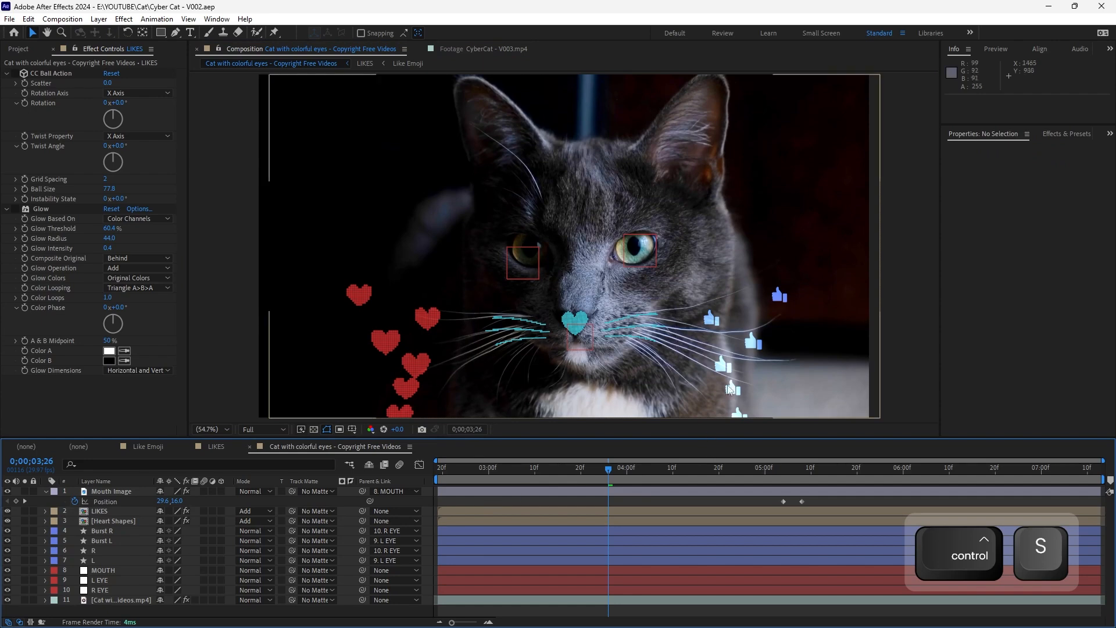
# Flip the LIKES layer horizontally
pyautogui.rightClick(729, 290)
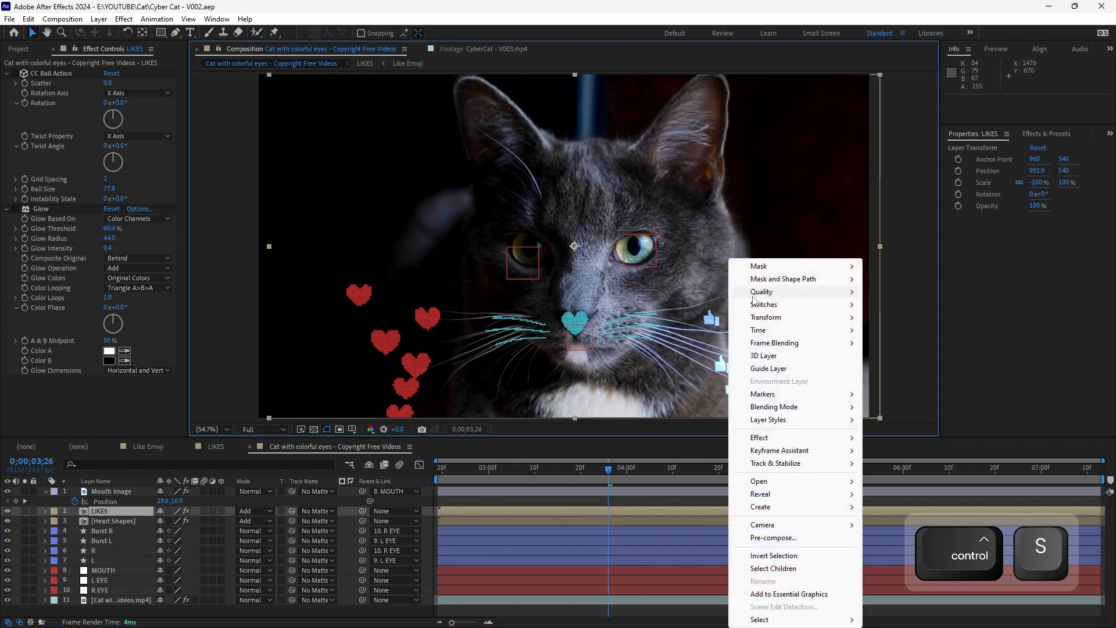
pyautogui.moveTo(781, 322)
pyautogui.click(907, 416)
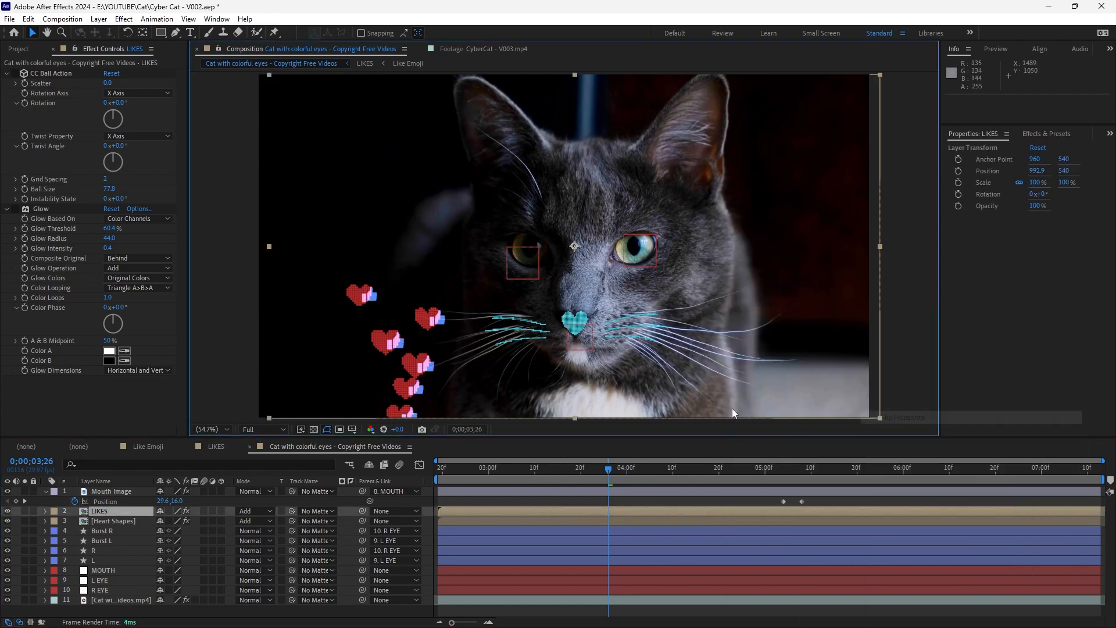
# Move the LIKES layer to the side opposite the red hearts, scaled to 89.5% at about position 1948.6, 660.6
pyautogui.moveTo(679, 357); pyautogui.dragTo(812, 391)
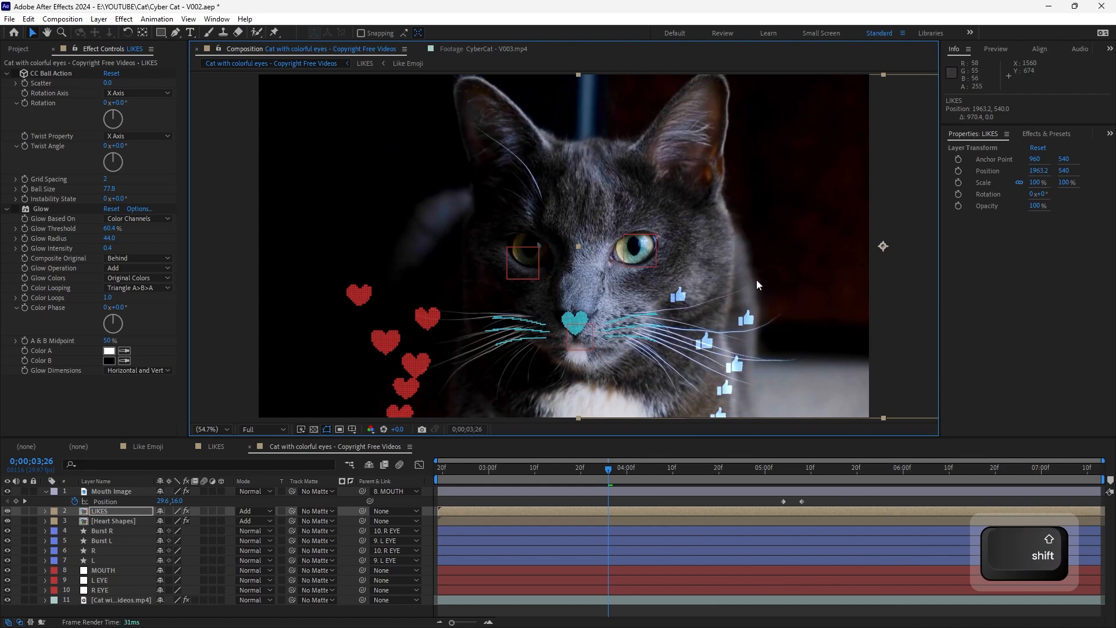
pyautogui.moveTo(576, 75); pyautogui.dragTo(610, 123)
pyautogui.moveTo(840, 349); pyautogui.dragTo(836, 386)
# Play back the composition, lower the LIKES layer to about position 1893.8, 953, and save the project
pyautogui.press('space')
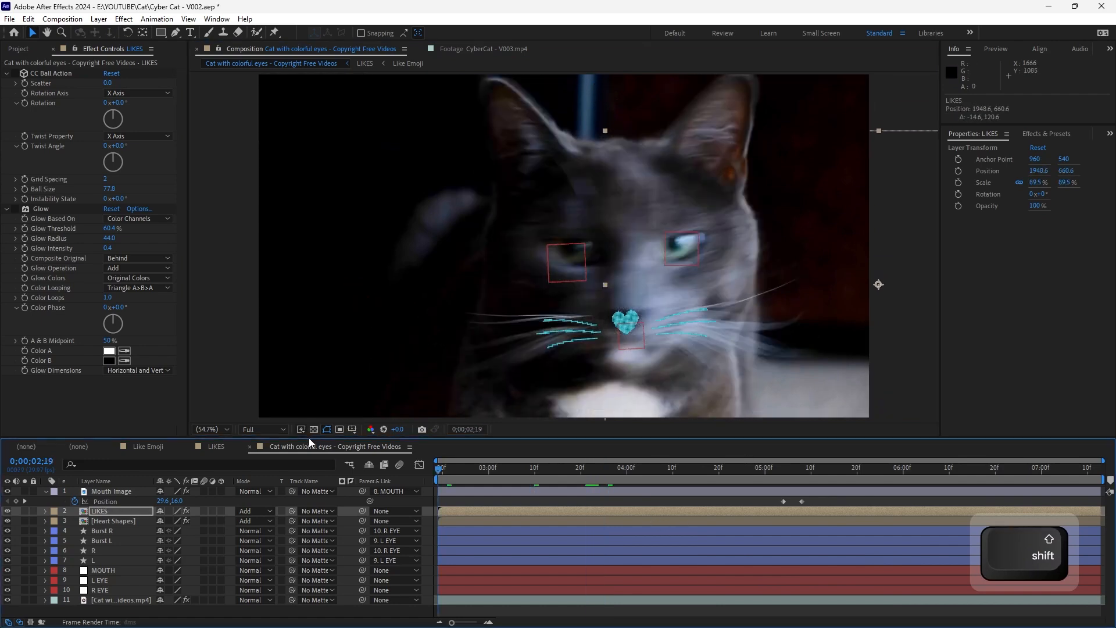
pyautogui.press('space')
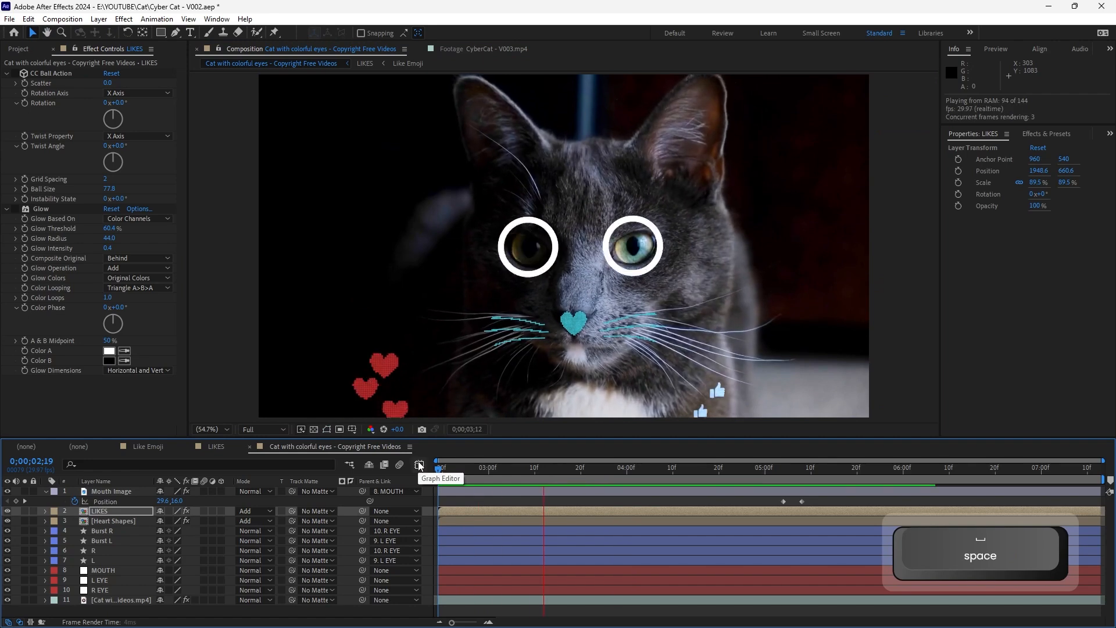
pyautogui.press('space')
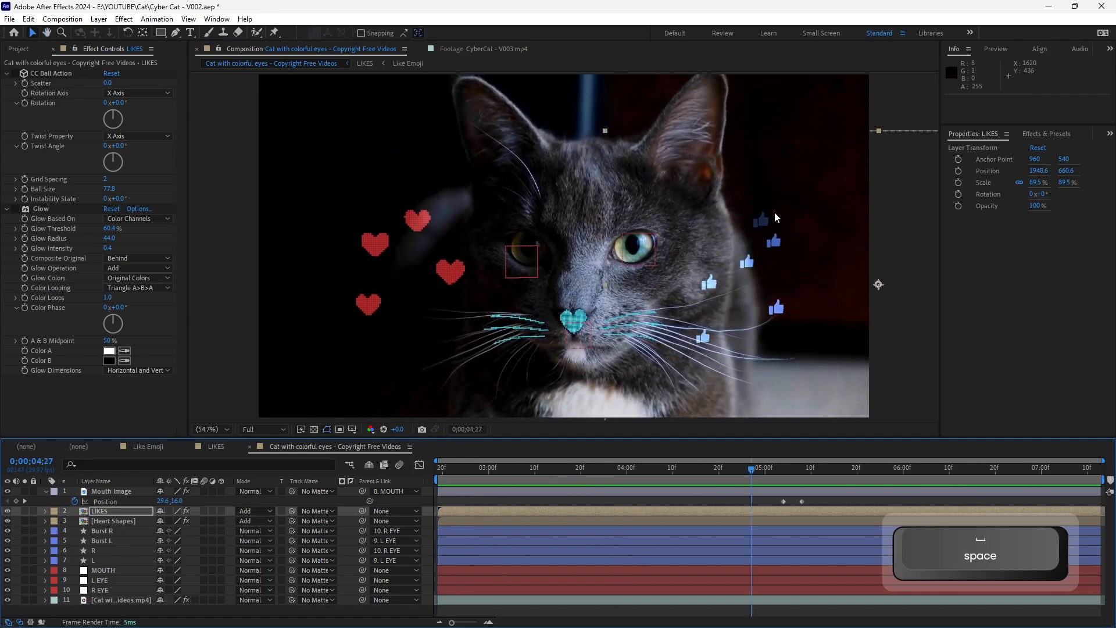
pyautogui.moveTo(778, 201); pyautogui.dragTo(753, 312)
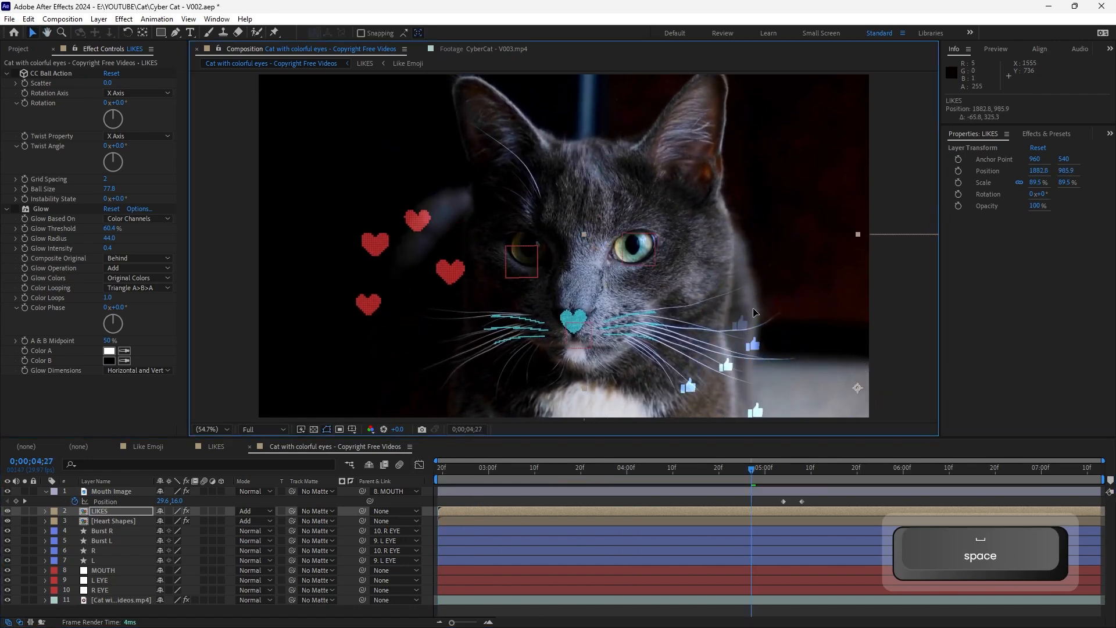
pyautogui.press('space')
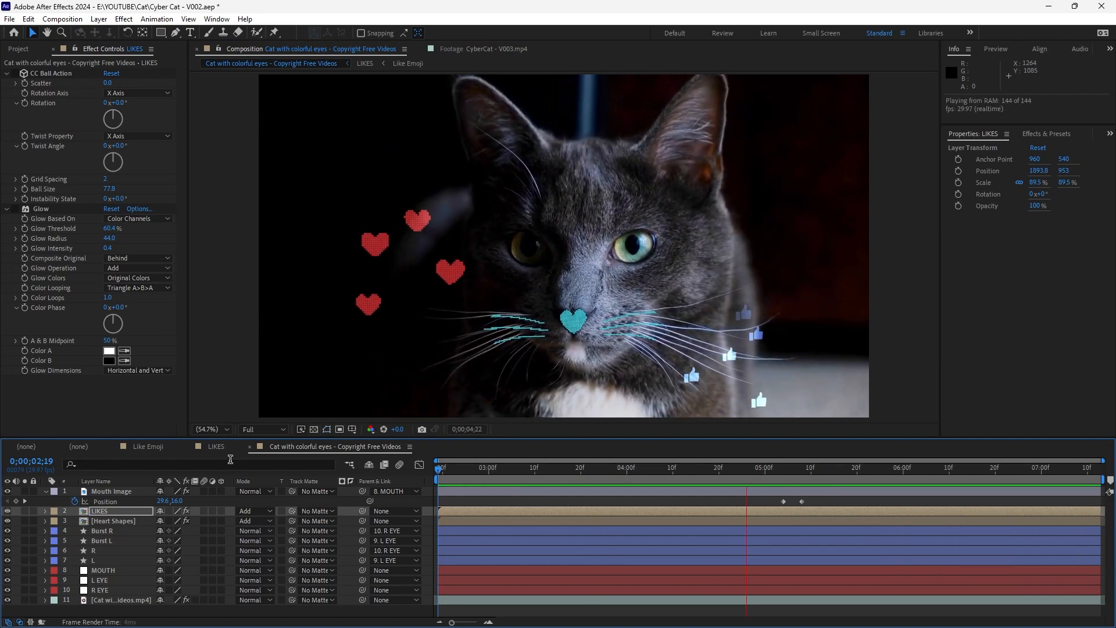
pyautogui.press('space')
pyautogui.hotkey('ctrl', 's')
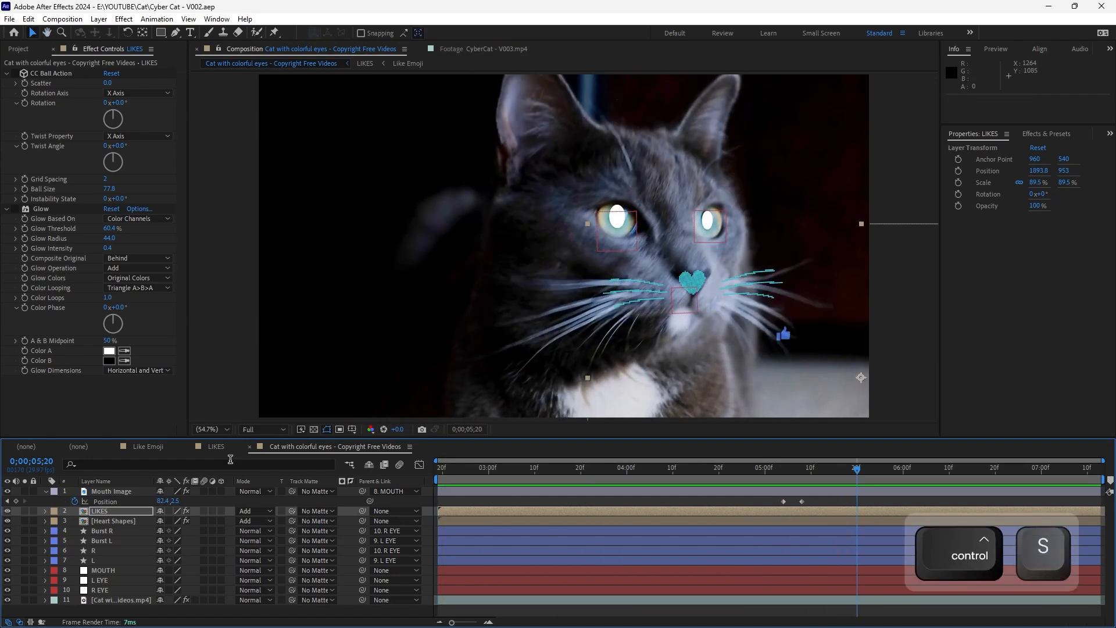
pyautogui.moveTo(468, 474); pyautogui.dragTo(433, 486)
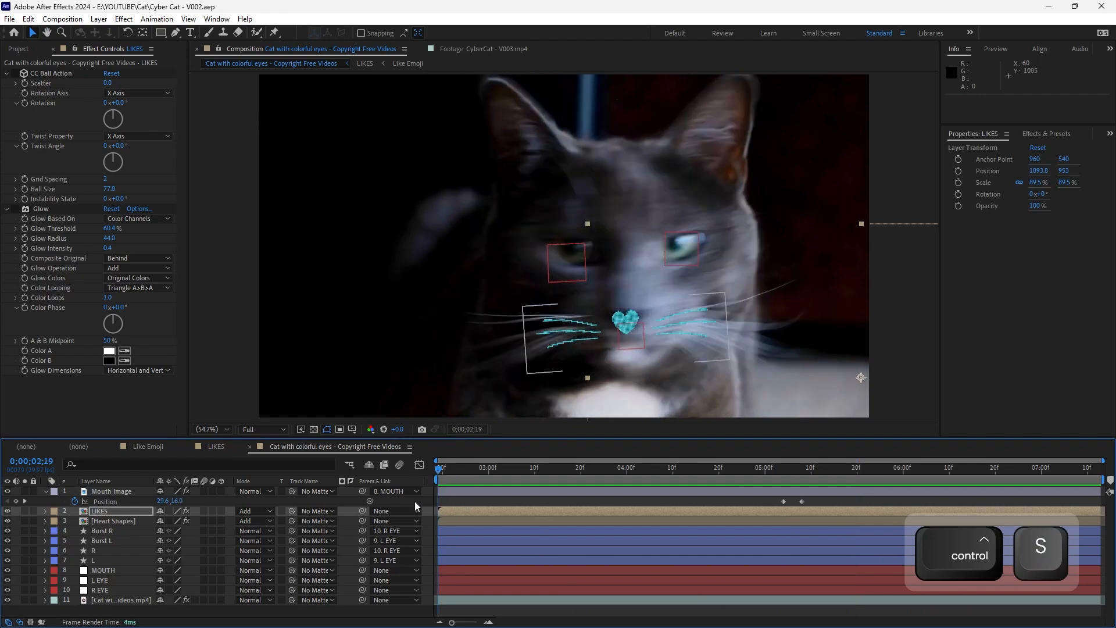
# Deselect all layers and save an incremented version of the project as Cyber Cat - V003.aep
pyautogui.click(421, 502)
pyautogui.press('a')
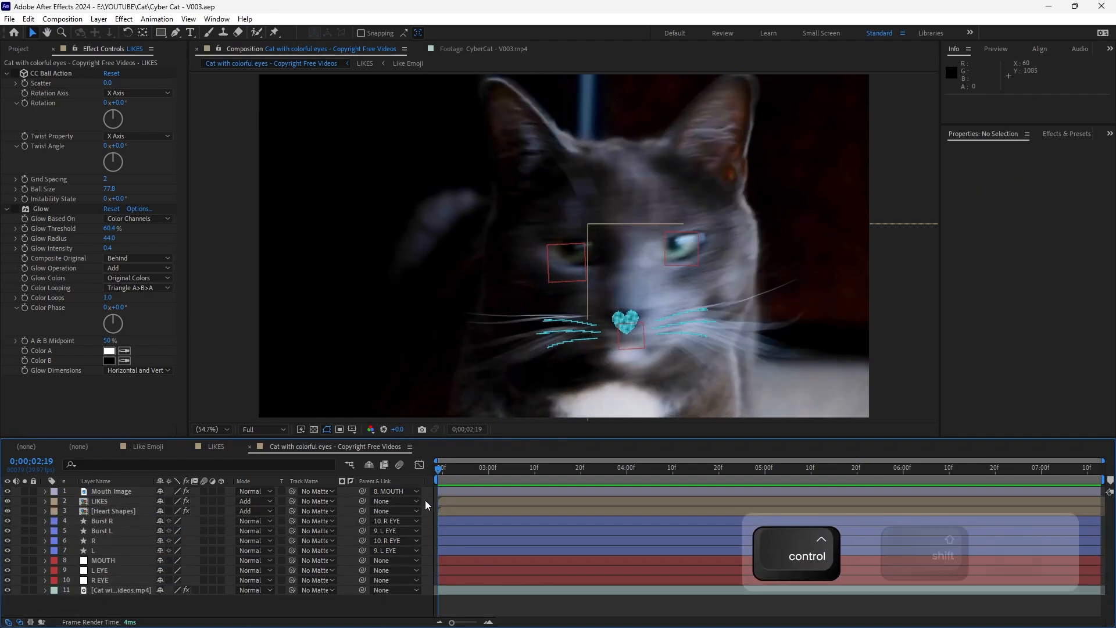
pyautogui.hotkey('ctrl', 'alt', 'shift', 's')
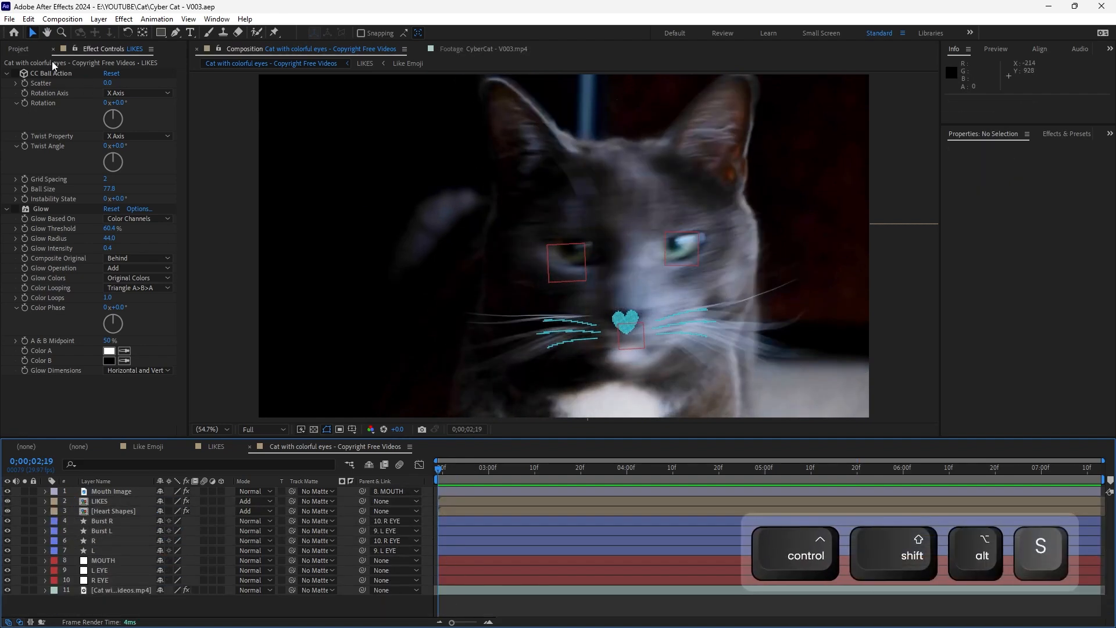
# Add the 12-key telephone keypad image from the Images folder to the composition at about position 774.8, 815
pyautogui.click(33, 49)
pyautogui.click(56, 233)
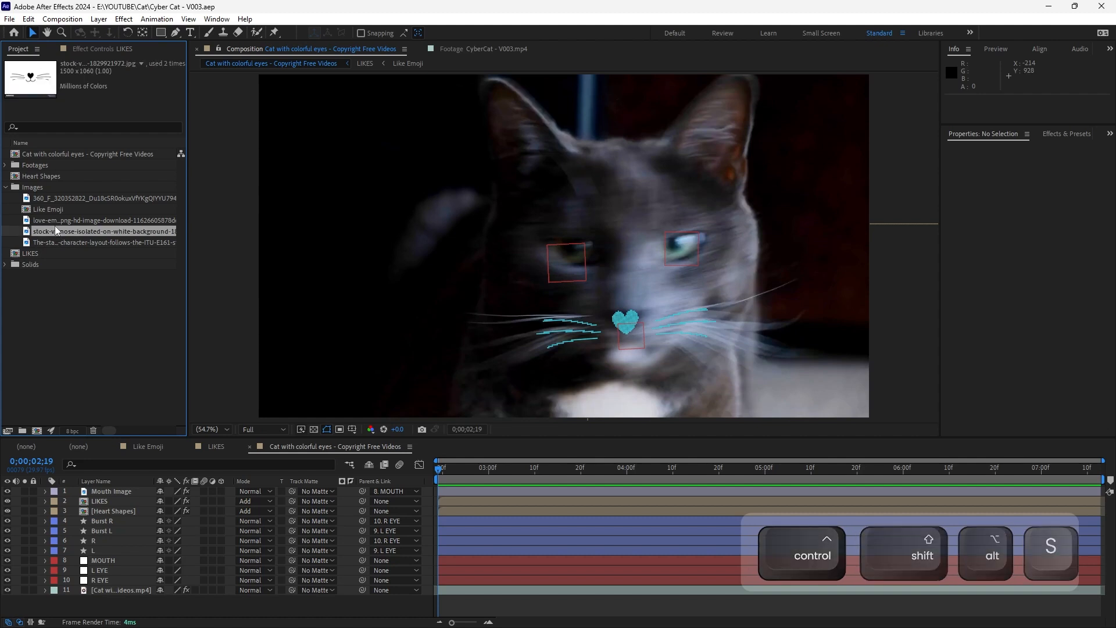
pyautogui.click(52, 222)
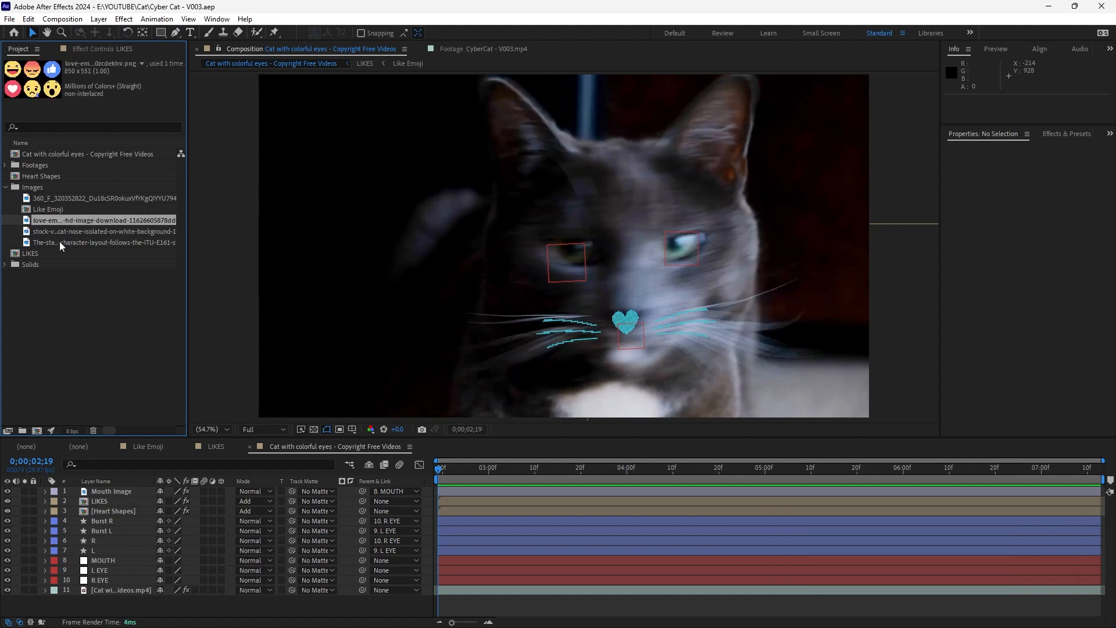
pyautogui.click(61, 243)
pyautogui.moveTo(47, 242); pyautogui.dragTo(505, 311)
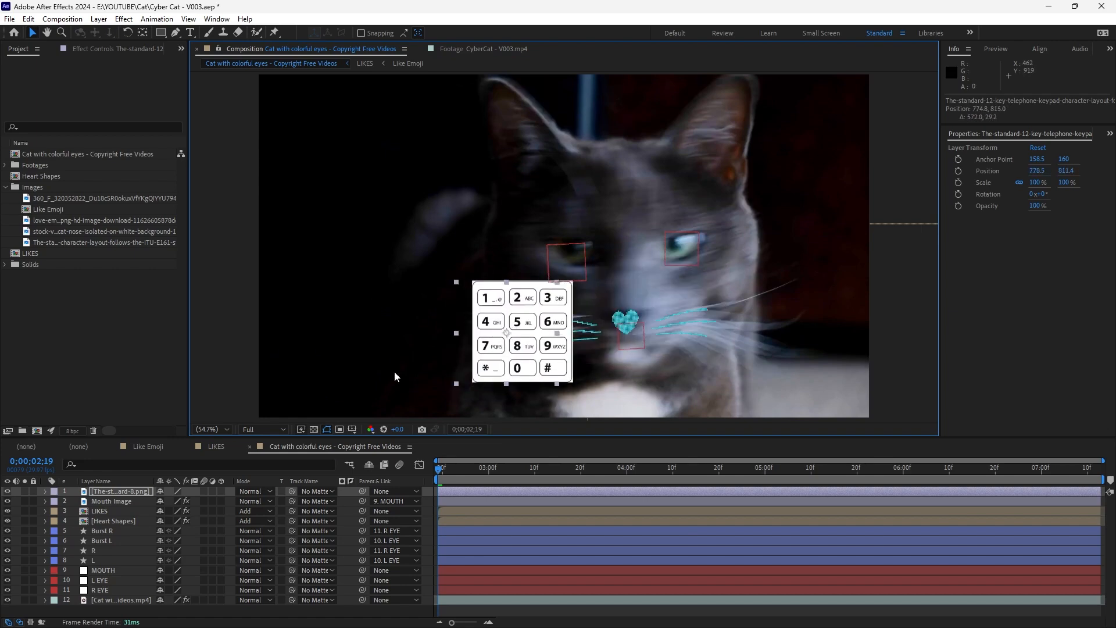
pyautogui.click(258, 494)
pyautogui.click(528, 386)
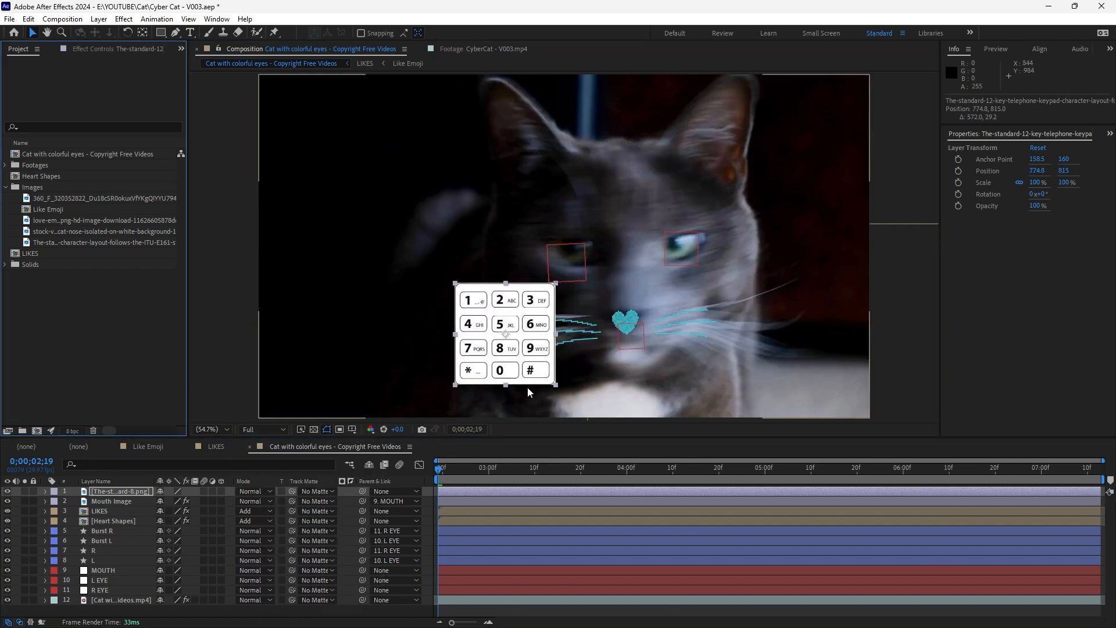
# Apply the Invert effect to the keypad image and move it over the cat's nose at about position 1180.5, 740.1
pyautogui.hotkey('ctrl', 'space')
pyautogui.write('invert')
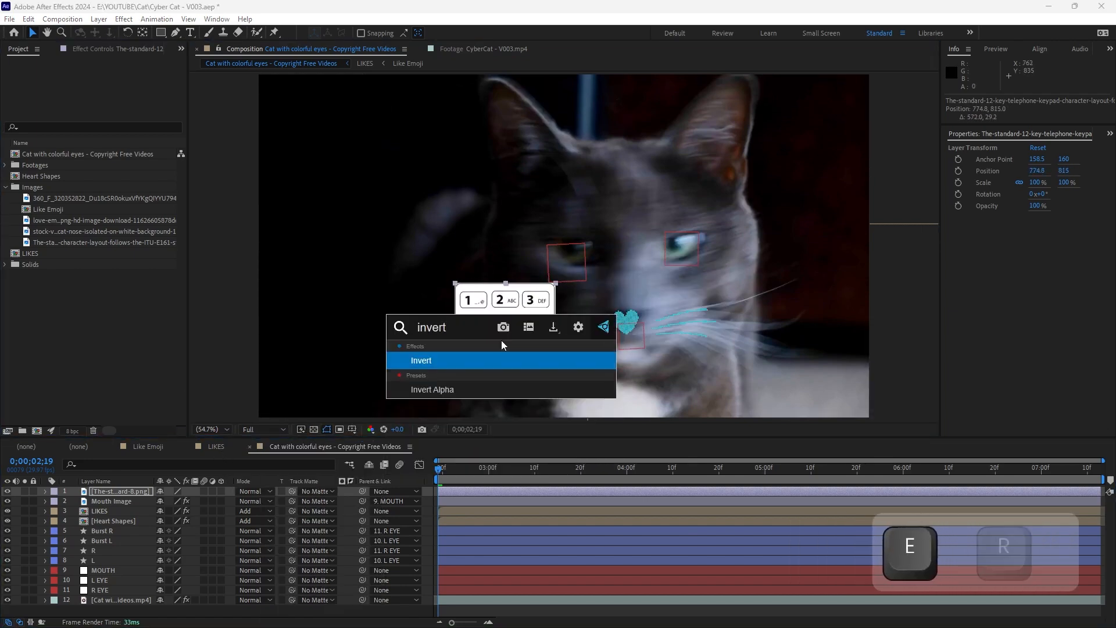
pyautogui.press('Return')
pyautogui.moveTo(520, 346); pyautogui.dragTo(649, 321)
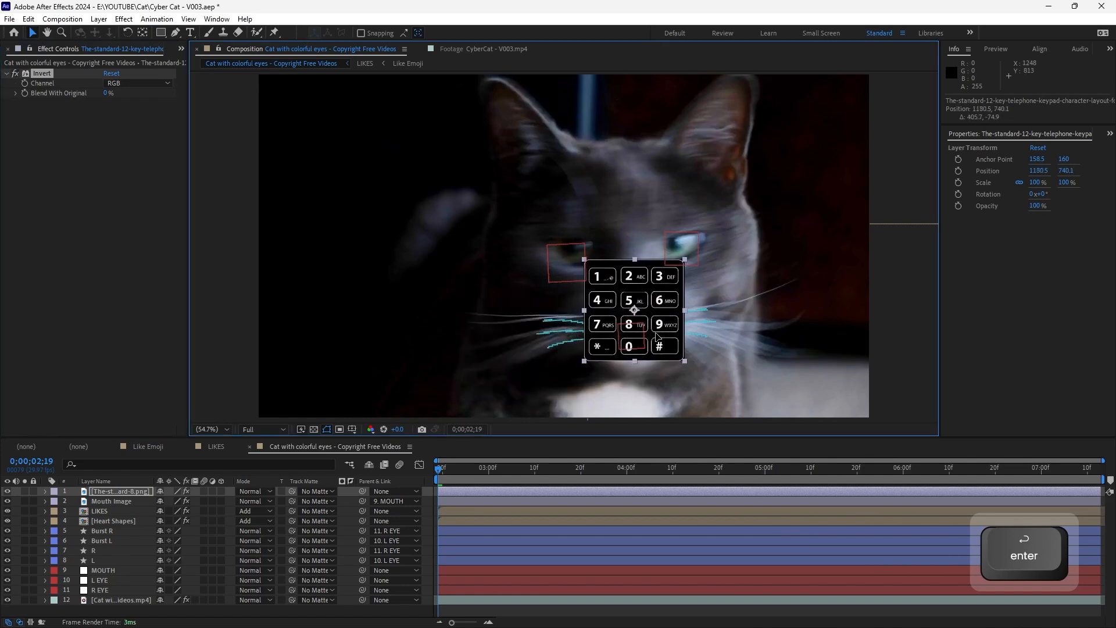
# Set the keypad layer's blending mode to Add, scale it to 67.7%, and place it beside the cat at about 285.1, 771.2
pyautogui.click(256, 494)
pyautogui.click(323, 239)
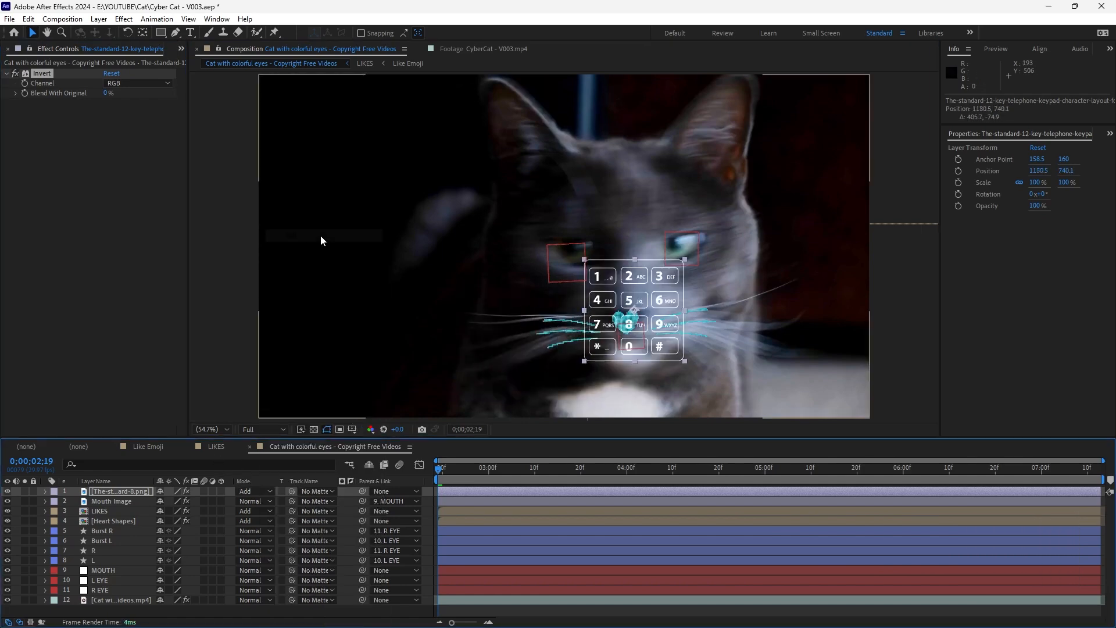
pyautogui.moveTo(655, 334); pyautogui.dragTo(365, 337)
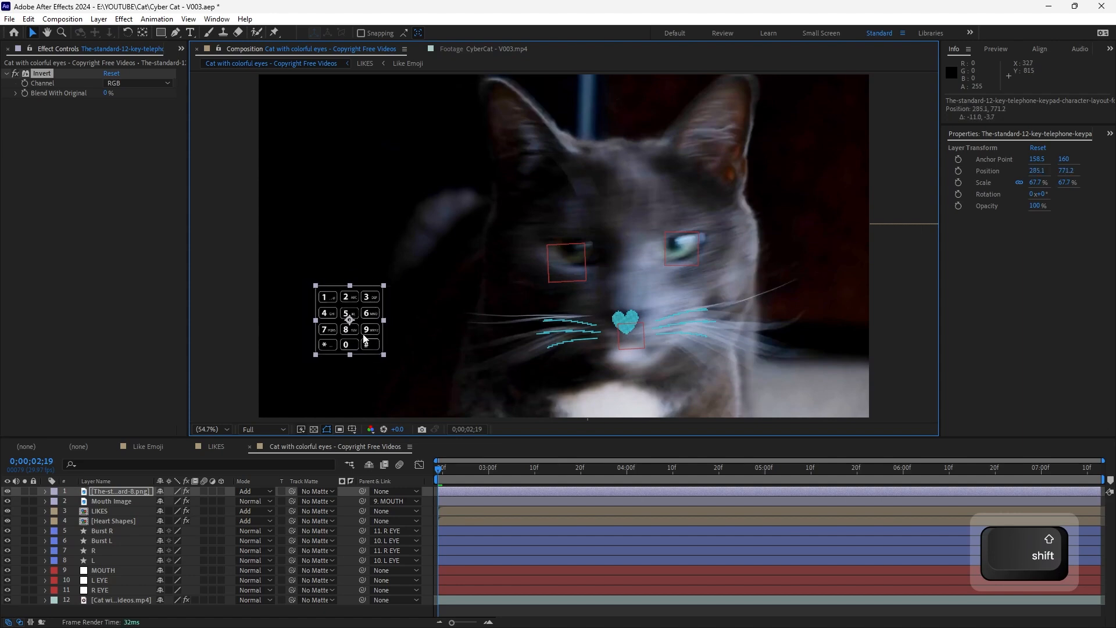
# Lock the LIKES and Heart Shapes layers and save the project
pyautogui.click(567, 274)
pyautogui.click(243, 262)
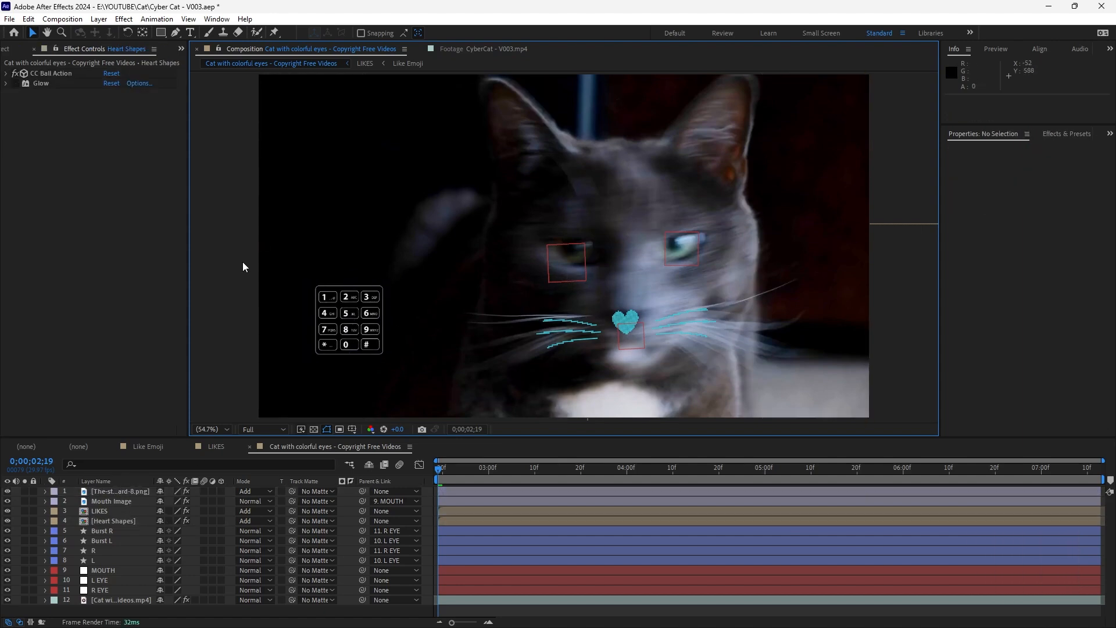
pyautogui.moveTo(315, 222); pyautogui.dragTo(317, 224)
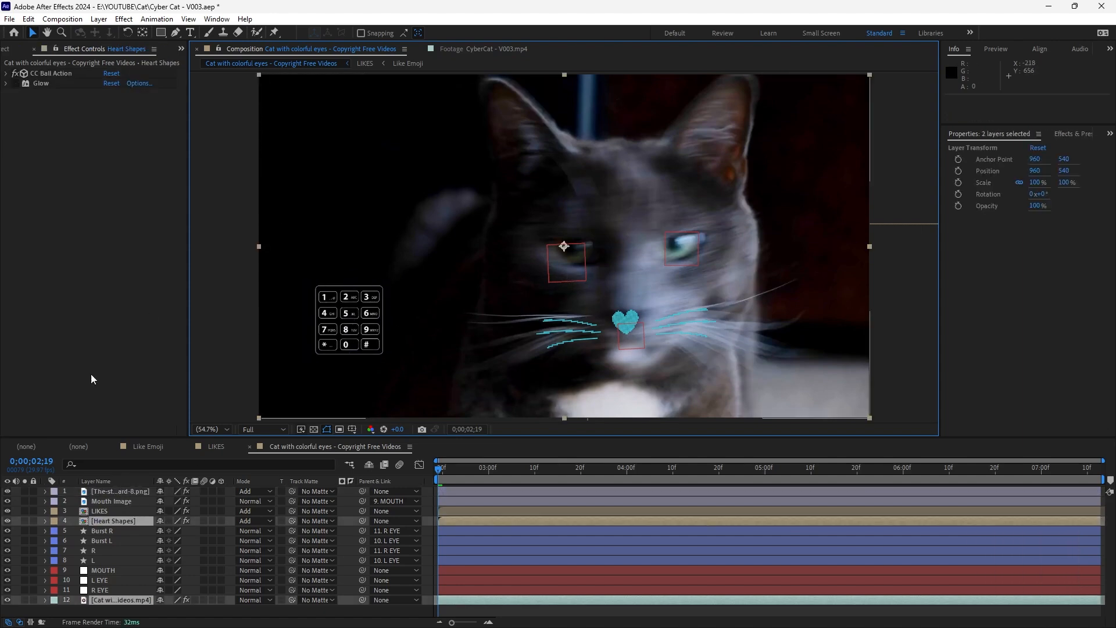
pyautogui.click(114, 521)
pyautogui.keyDown('shift'); pyautogui.click(99, 511); pyautogui.keyUp('shift')
pyautogui.moveTo(32, 511); pyautogui.dragTo(33, 521)
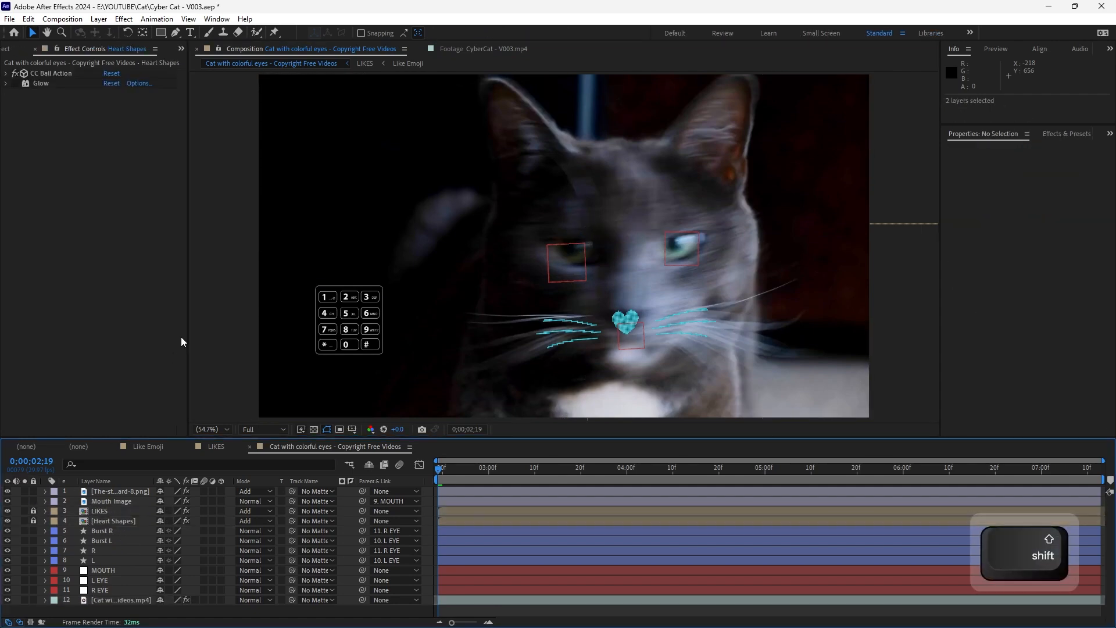
pyautogui.click(349, 323)
pyautogui.hotkey('ctrl', 's')
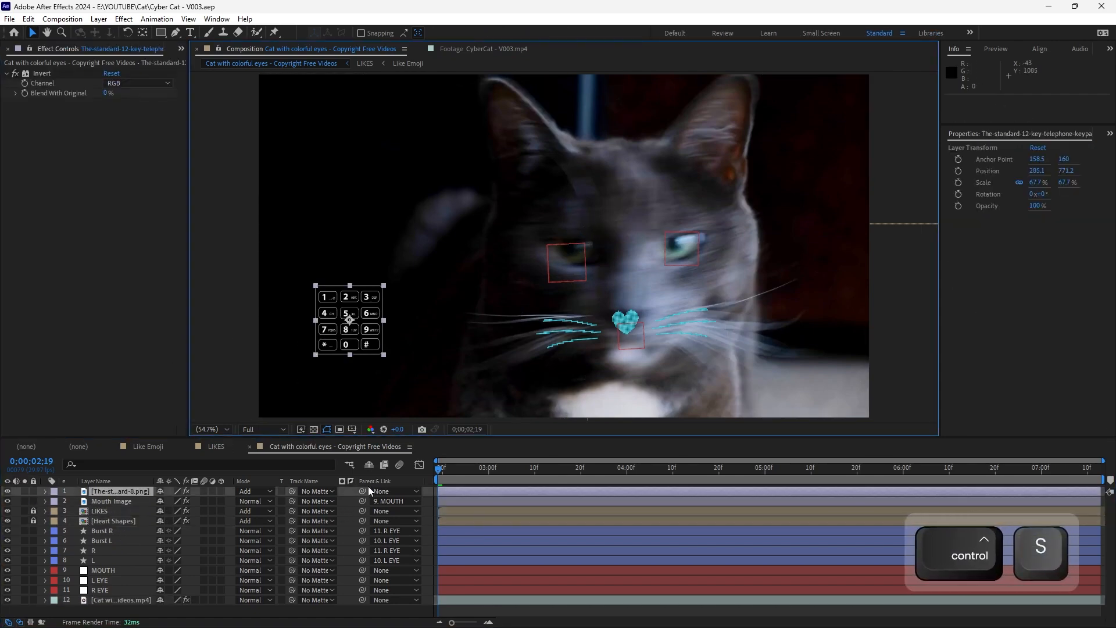
# Parent the keypad layer to the R EYE null and preview how it follows the cat
pyautogui.click(19, 622)
pyautogui.moveTo(239, 491); pyautogui.dragTo(100, 590)
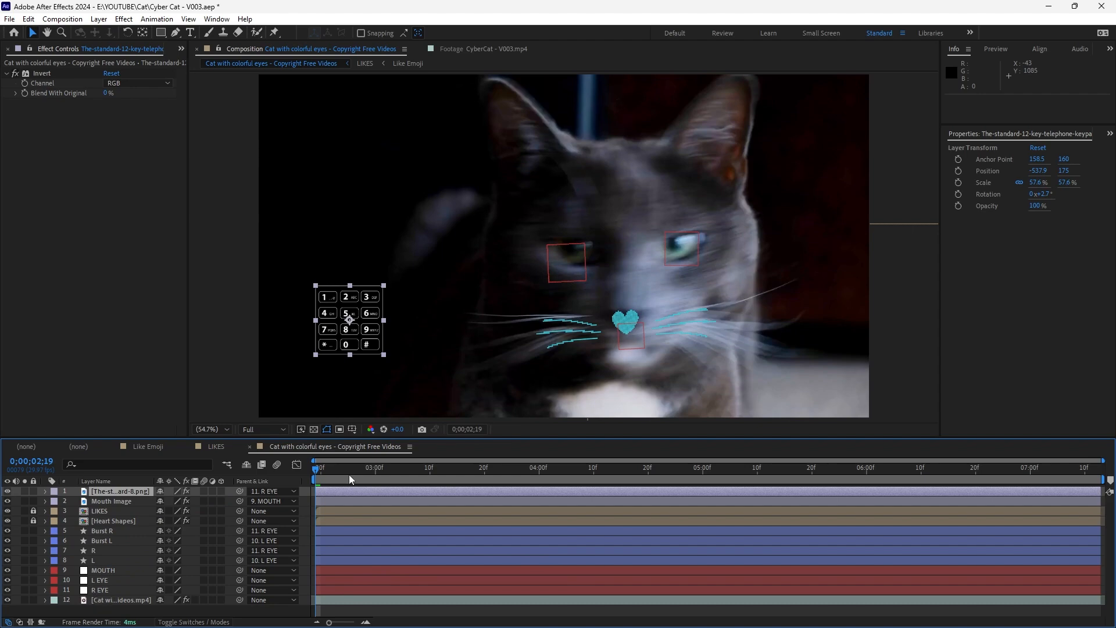
pyautogui.moveTo(351, 478); pyautogui.dragTo(289, 496)
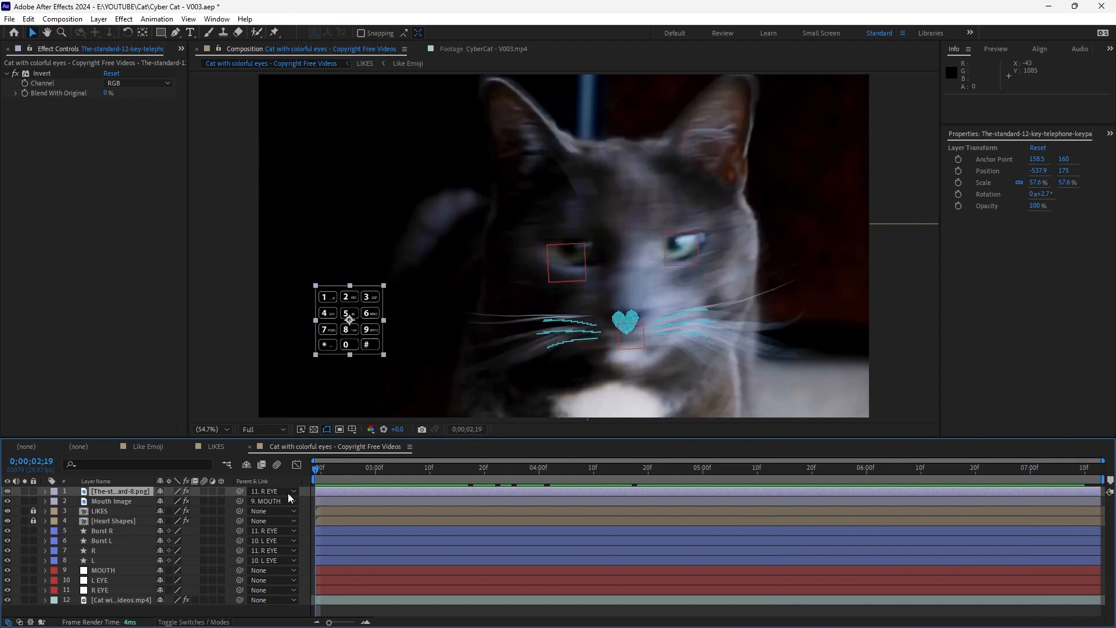
# Remove the Rotation keyframes from the R EYE null and check the keypad at about 0;00;02;28
pyautogui.click(104, 587)
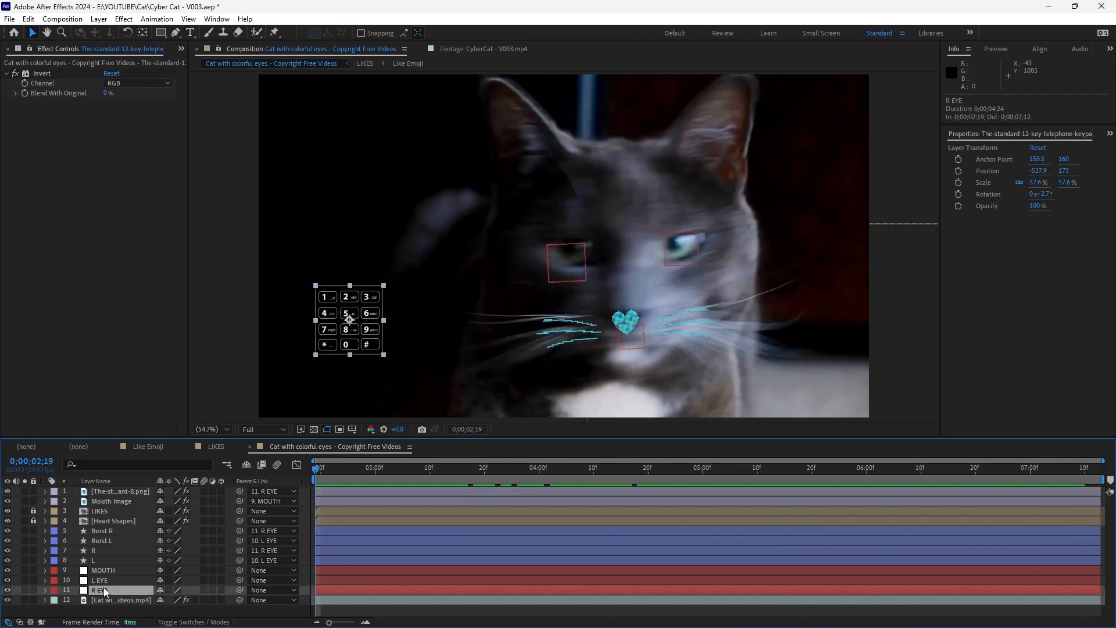
pyautogui.press('r')
pyautogui.click(74, 599)
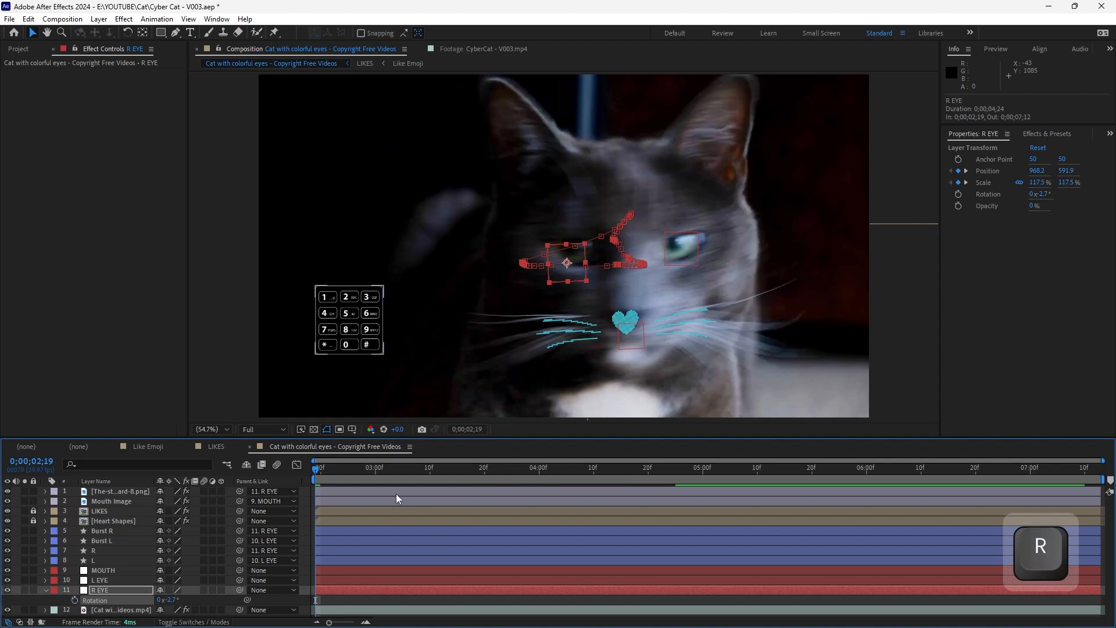
pyautogui.moveTo(325, 472); pyautogui.dragTo(365, 499)
pyautogui.click(309, 504)
pyautogui.press('u')
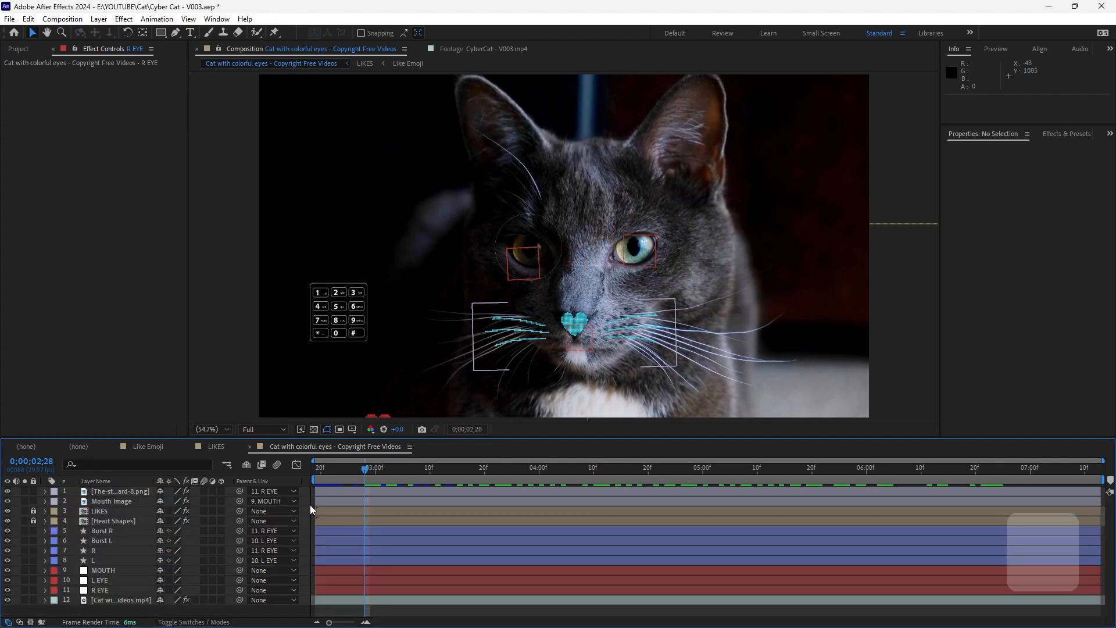
# Make the keypad layer 3D, turn it about 27.6° around its Y axis, and raise it to about position -535.2, 116.9
pyautogui.click(343, 336)
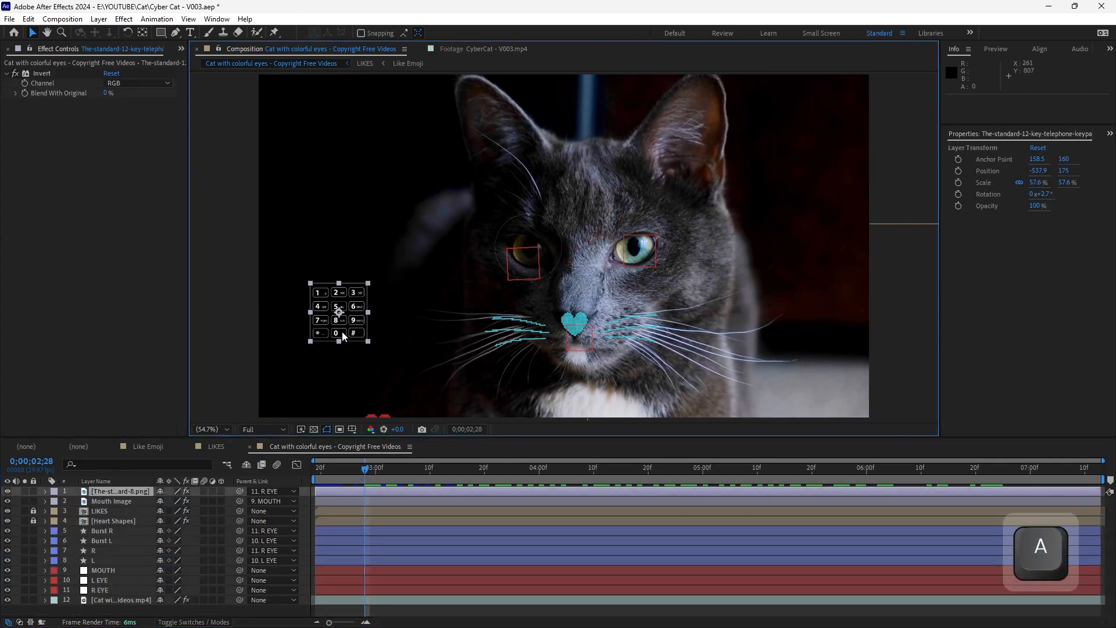
pyautogui.click(220, 491)
pyautogui.moveTo(353, 317); pyautogui.dragTo(329, 325)
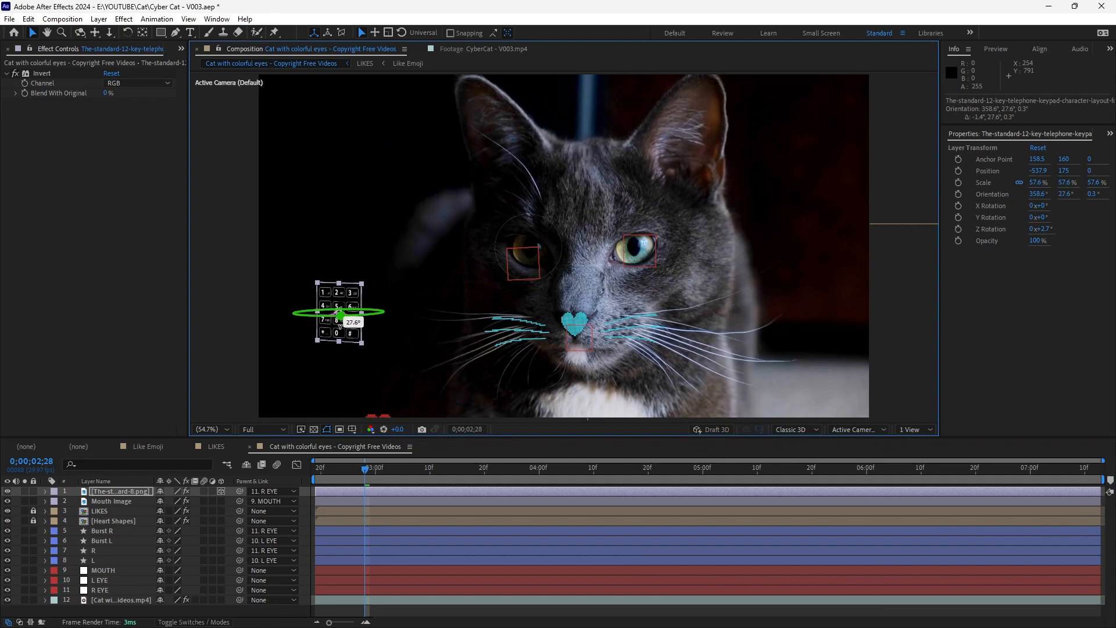
pyautogui.press('w')
pyautogui.press('e')
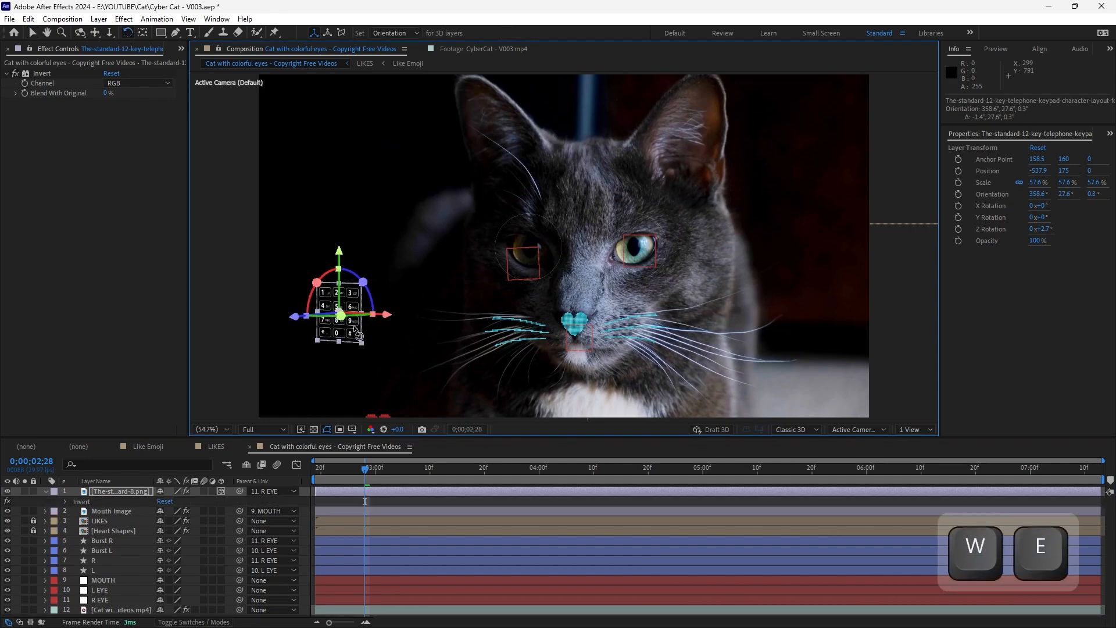
pyautogui.moveTo(344, 283); pyautogui.dragTo(345, 264)
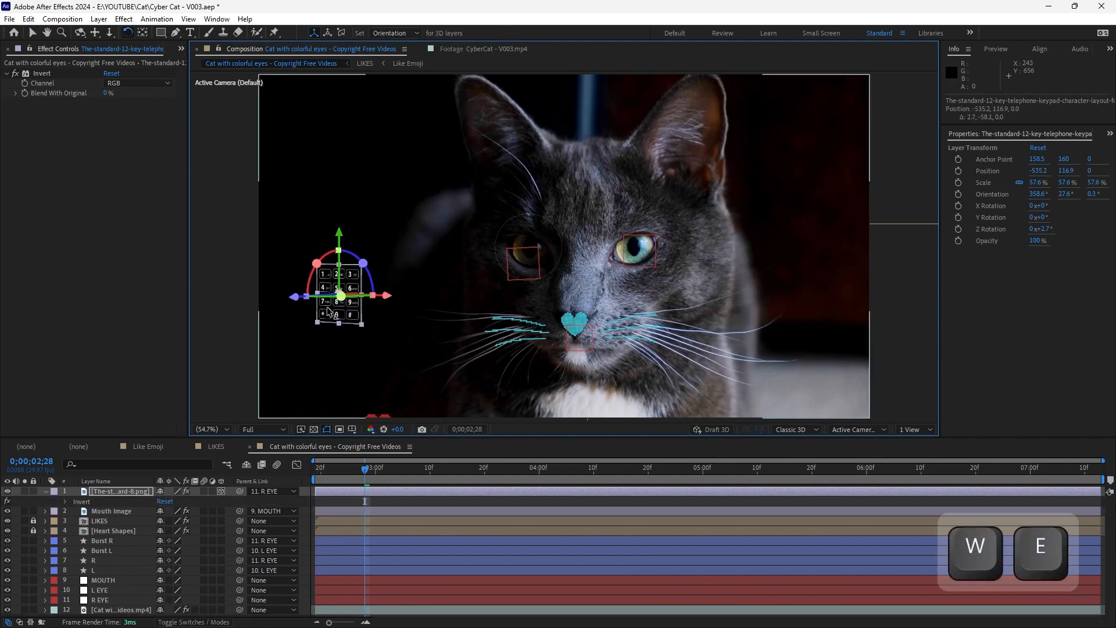
# Play back the composition to check the tilted keypad's motion and save the project
pyautogui.click(333, 474)
pyautogui.press('space')
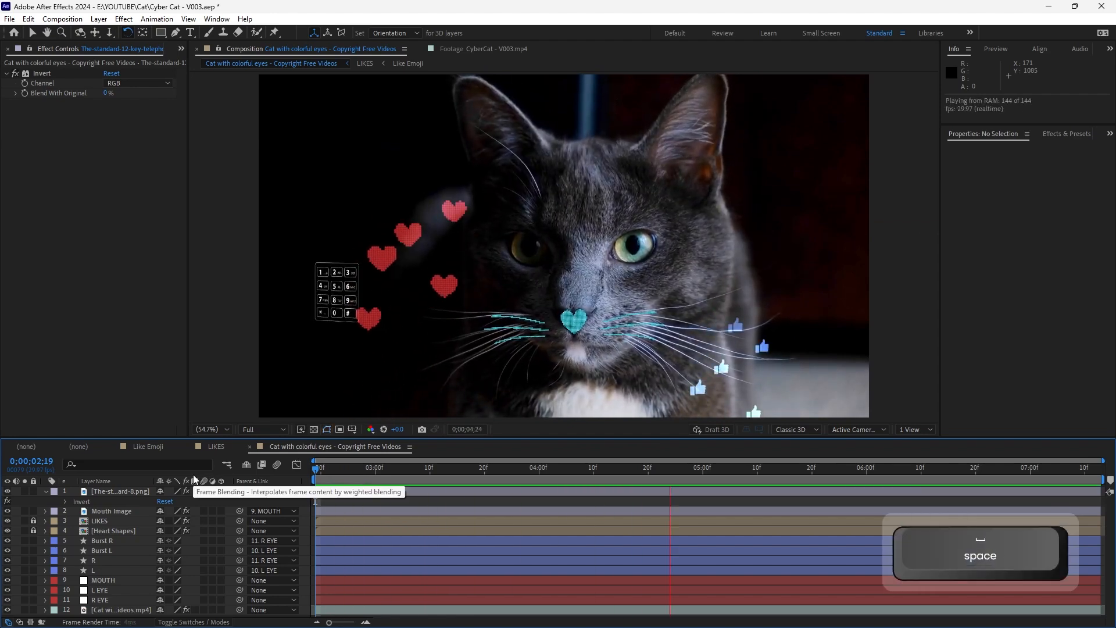
pyautogui.press('space')
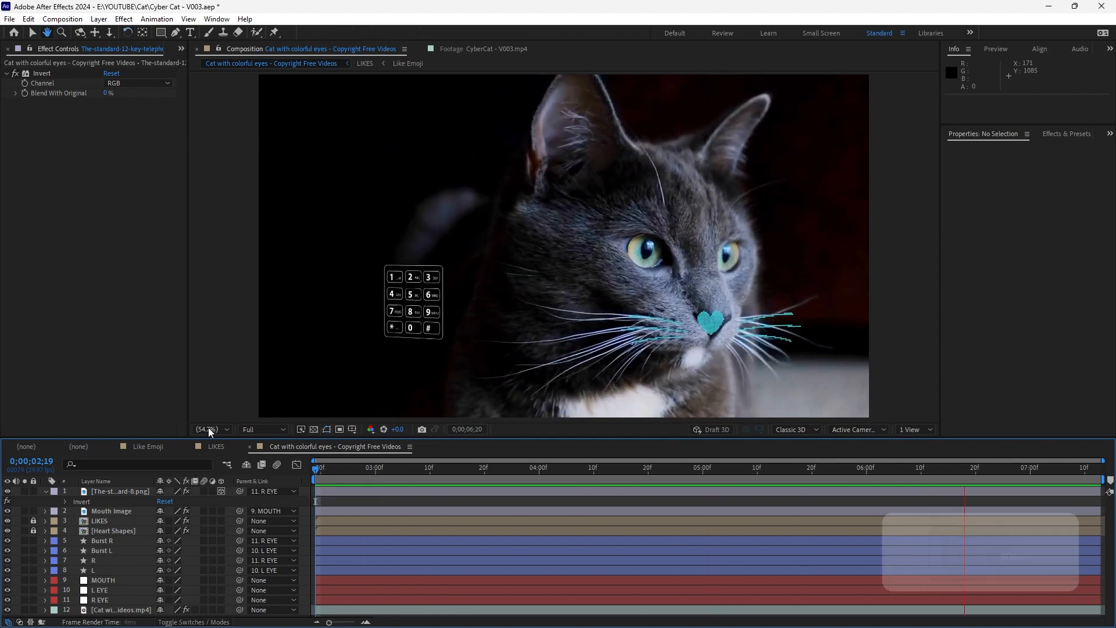
pyautogui.hotkey('ctrl', 's')
# Pre-compose the keypad layer as Keypad, leaving its attributes in the current composition
pyautogui.click(398, 330)
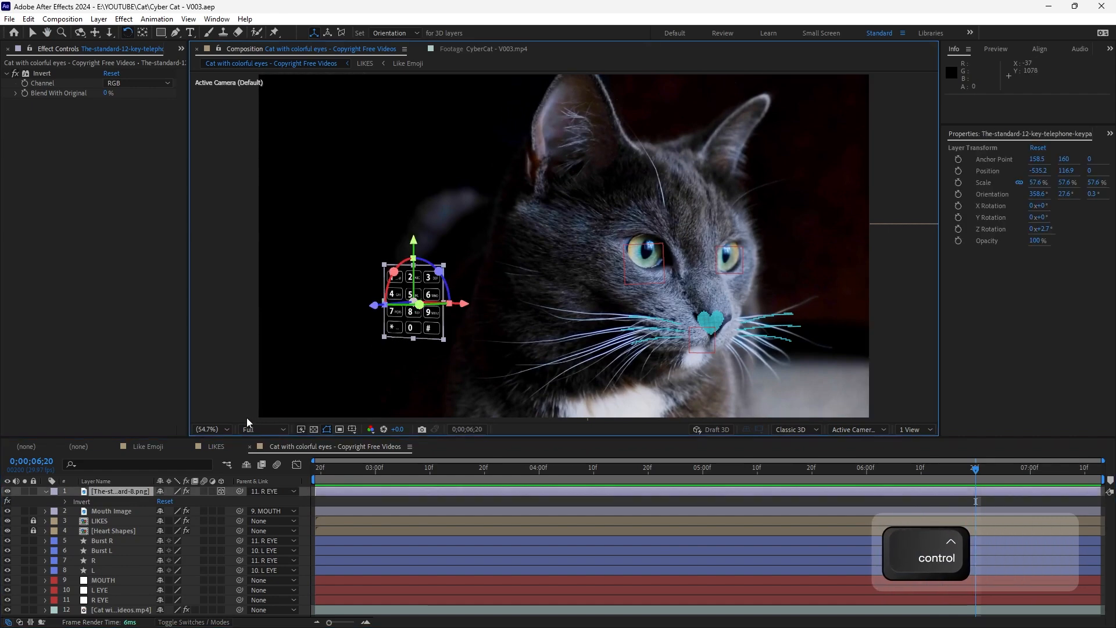
pyautogui.hotkey('ctrl', 'shift', 'c')
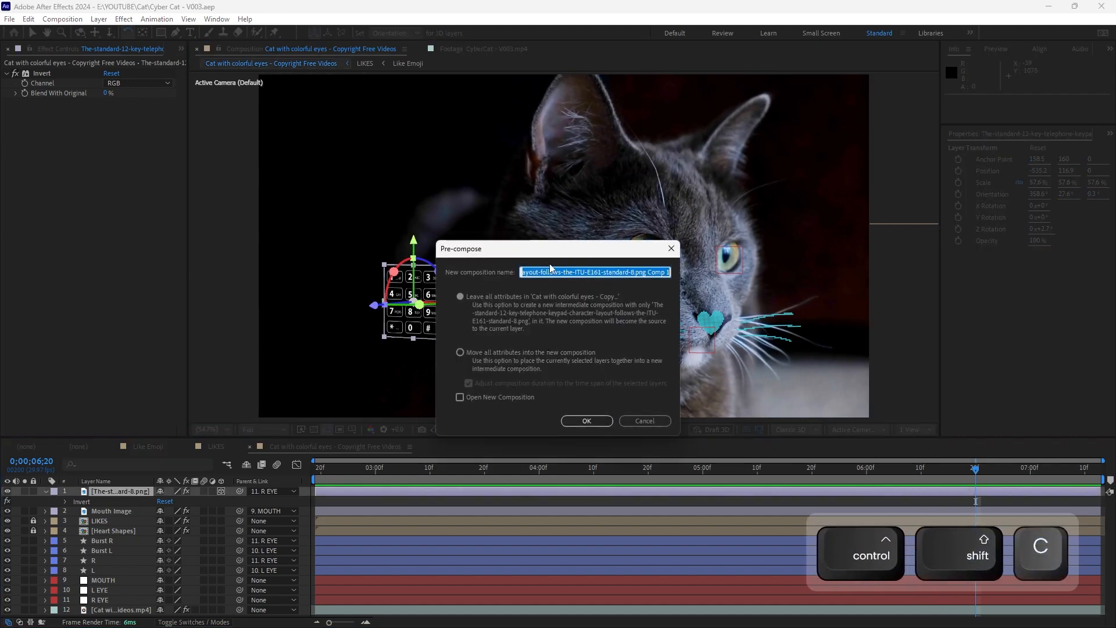
pyautogui.moveTo(528, 255); pyautogui.dragTo(687, 210)
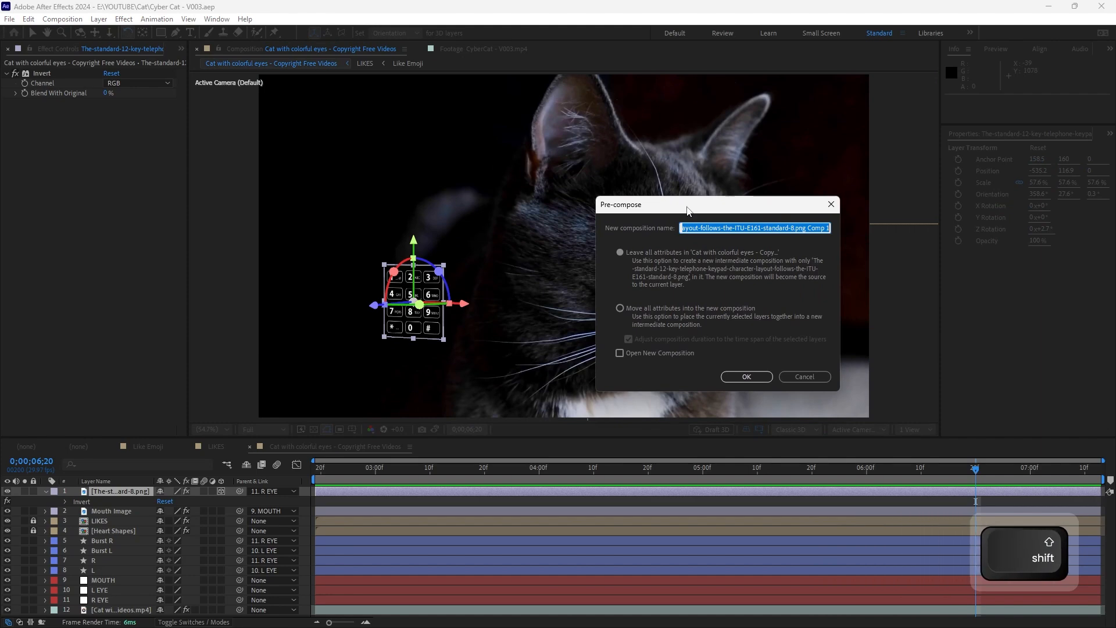
pyautogui.write('Keypad')
pyautogui.press('Return')
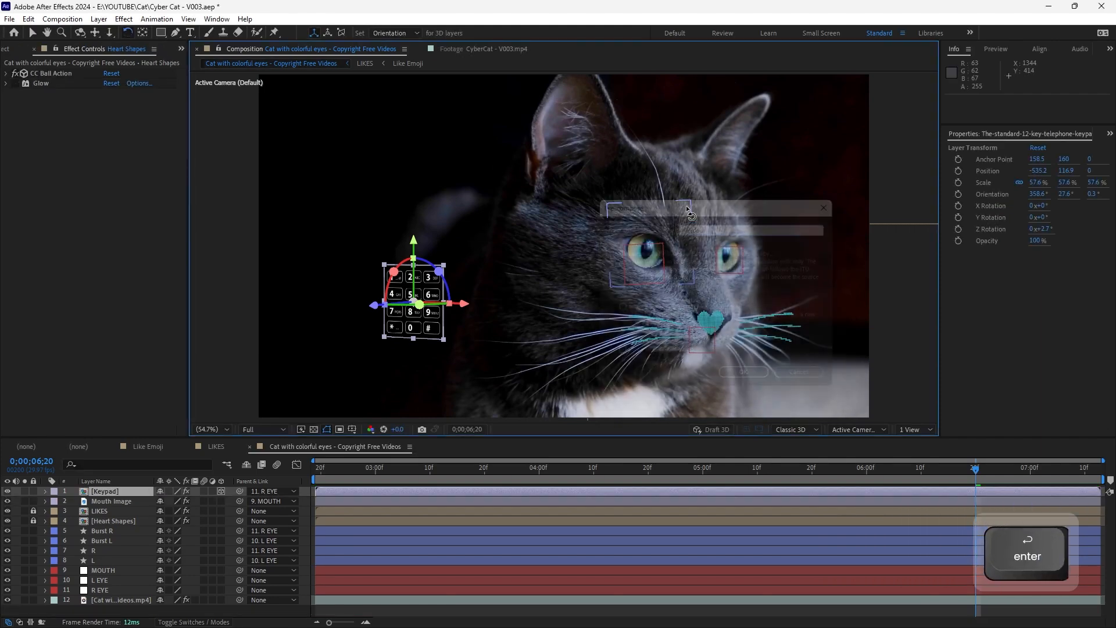
# Create a project folder named Precomps
pyautogui.moveTo(5, 32); pyautogui.dragTo(37, 27)
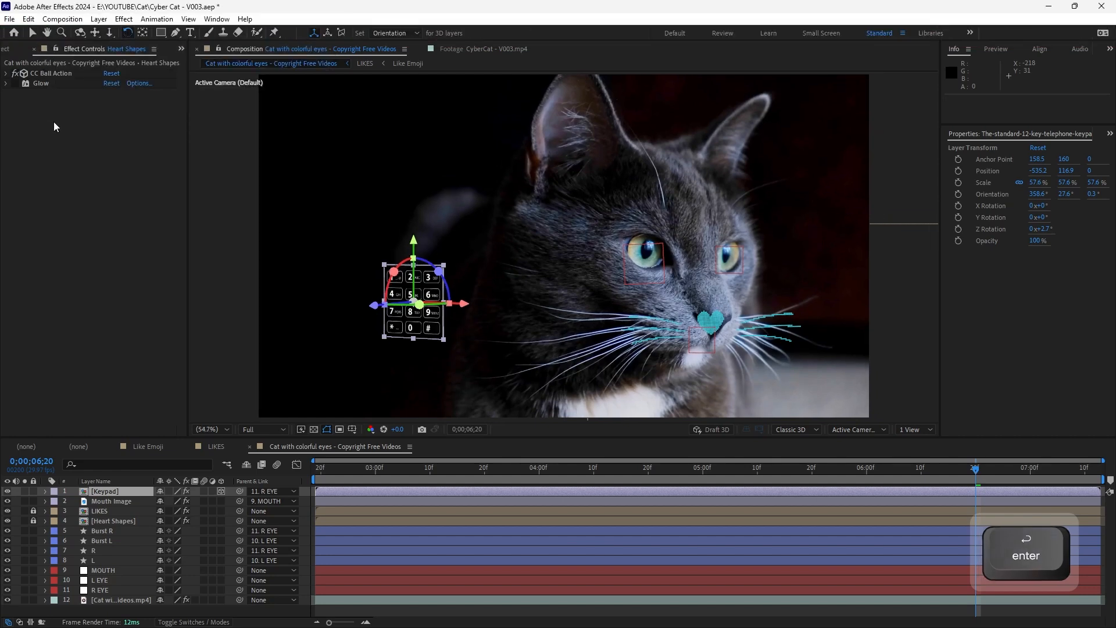
pyautogui.click(9, 53)
pyautogui.rightClick(54, 316)
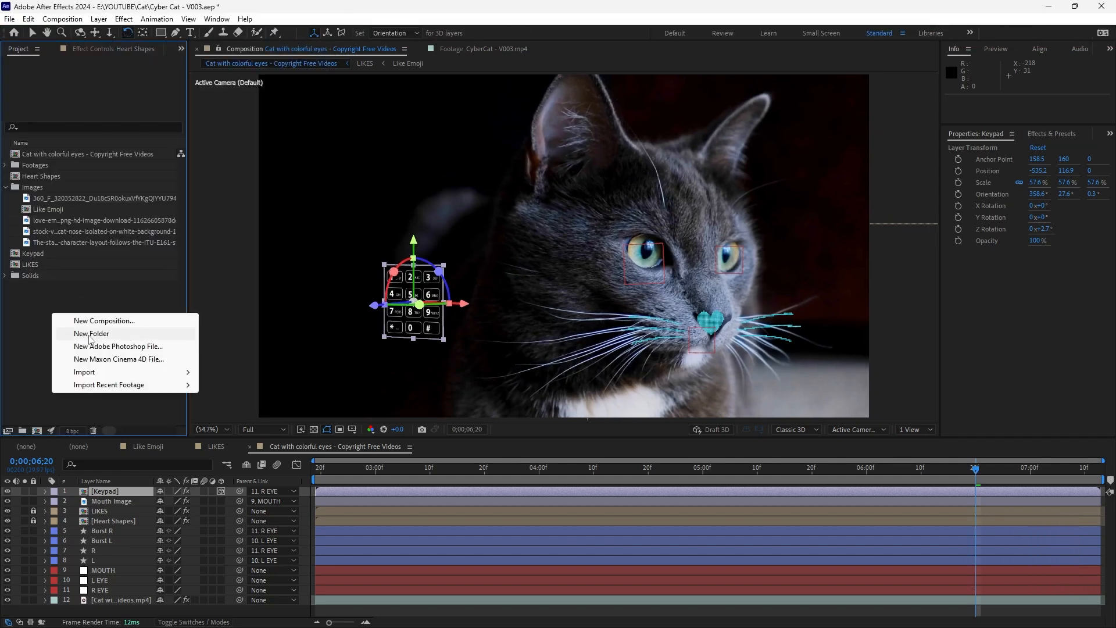
pyautogui.click(91, 333)
pyautogui.write('Precom')
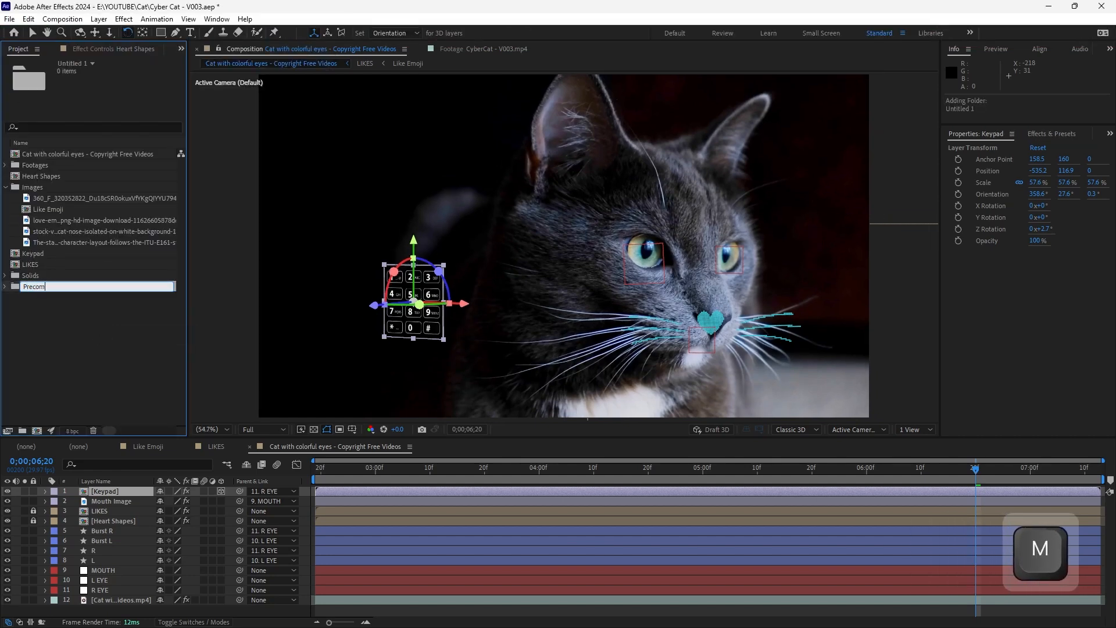
pyautogui.write('ps')
pyautogui.press('Return')
# Put the Like Emoji, Keypad, LIKES and Heart Shapes compositions into the Precomps folder
pyautogui.click(158, 388)
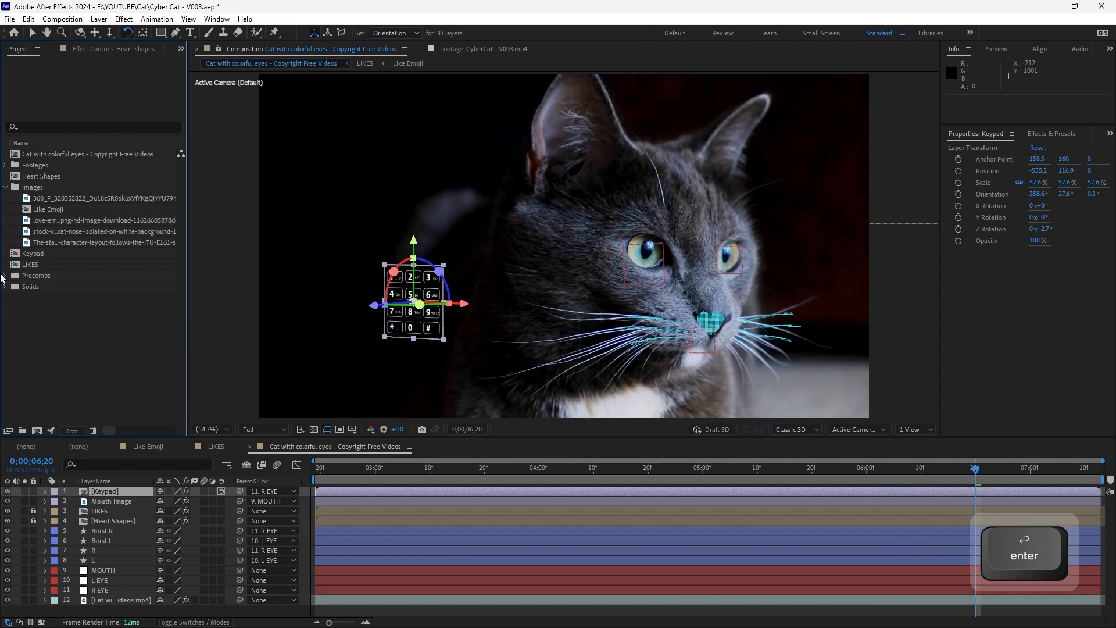
pyautogui.moveTo(51, 211); pyautogui.dragTo(44, 265)
pyautogui.click(33, 251)
pyautogui.keyDown('shift'); pyautogui.click(33, 245); pyautogui.keyUp('shift')
pyautogui.moveTo(41, 176); pyautogui.dragTo(37, 245)
# Rename the main cat composition to _Main Comp in the project
pyautogui.click(117, 157)
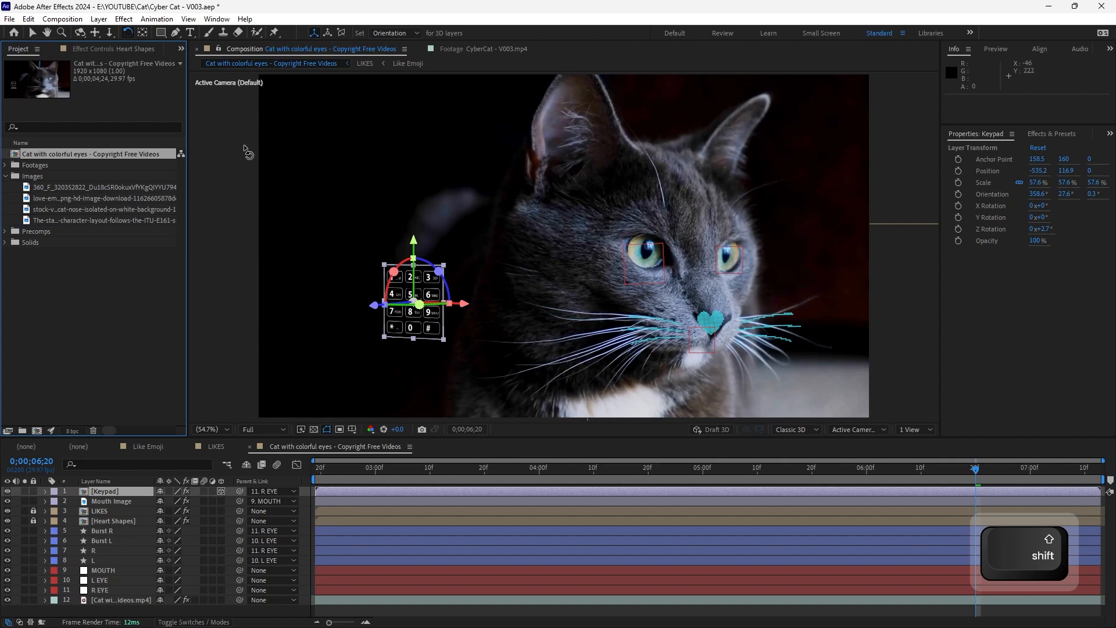
pyautogui.press('Return')
pyautogui.write('Main')
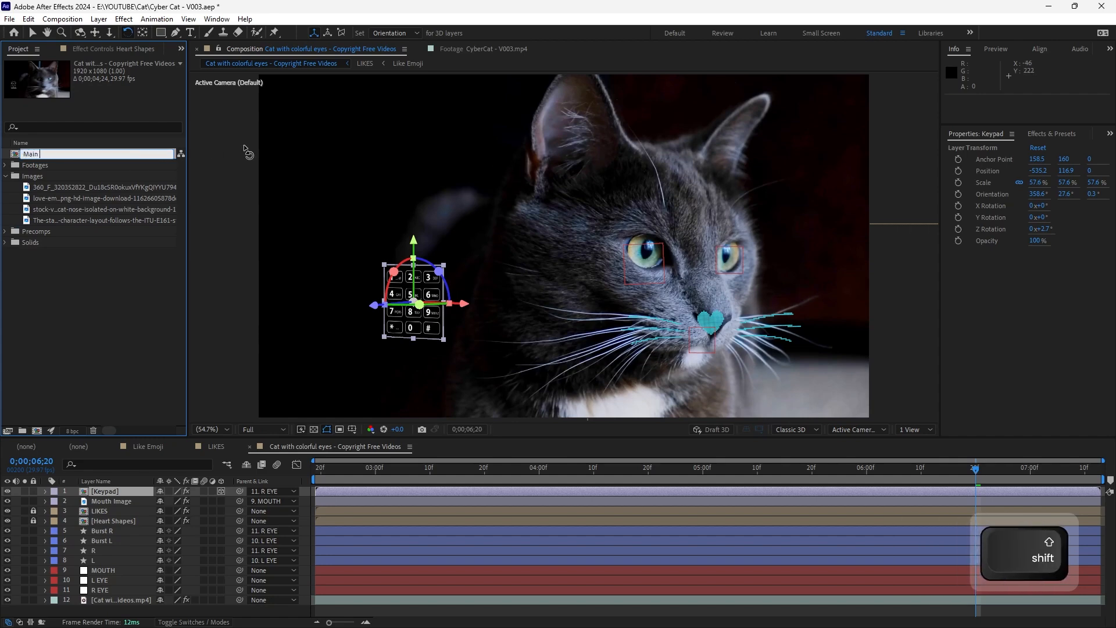
pyautogui.write(' COmp')
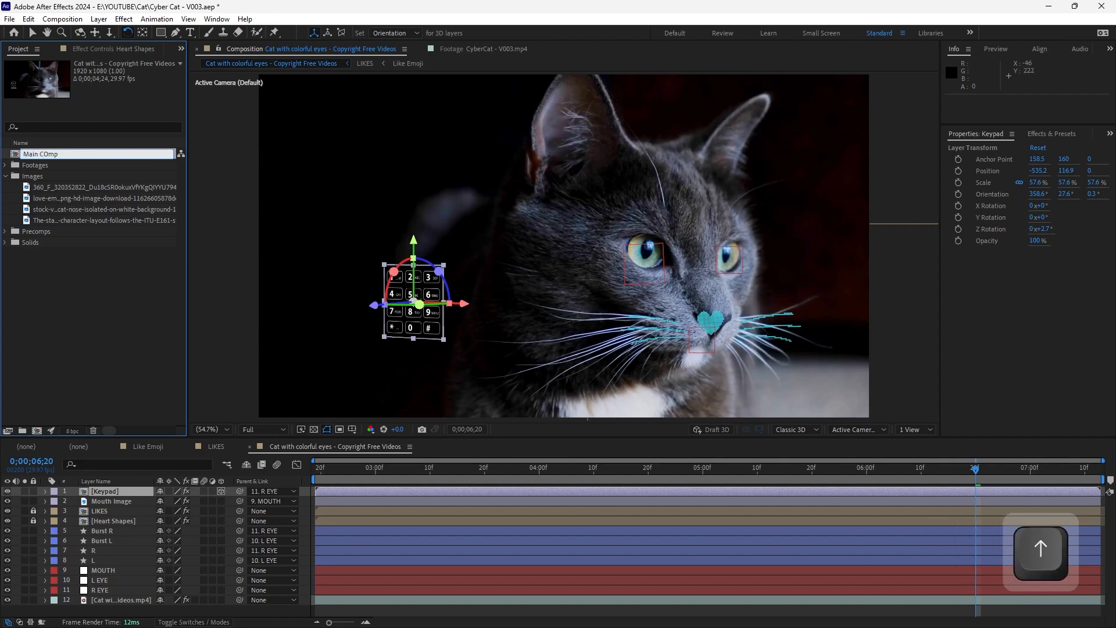
pyautogui.press('Left')
pyautogui.press('Left')
pyautogui.hotkey('shift', 'Left')
pyautogui.write('o')
pyautogui.write('_')
pyautogui.press('Return')
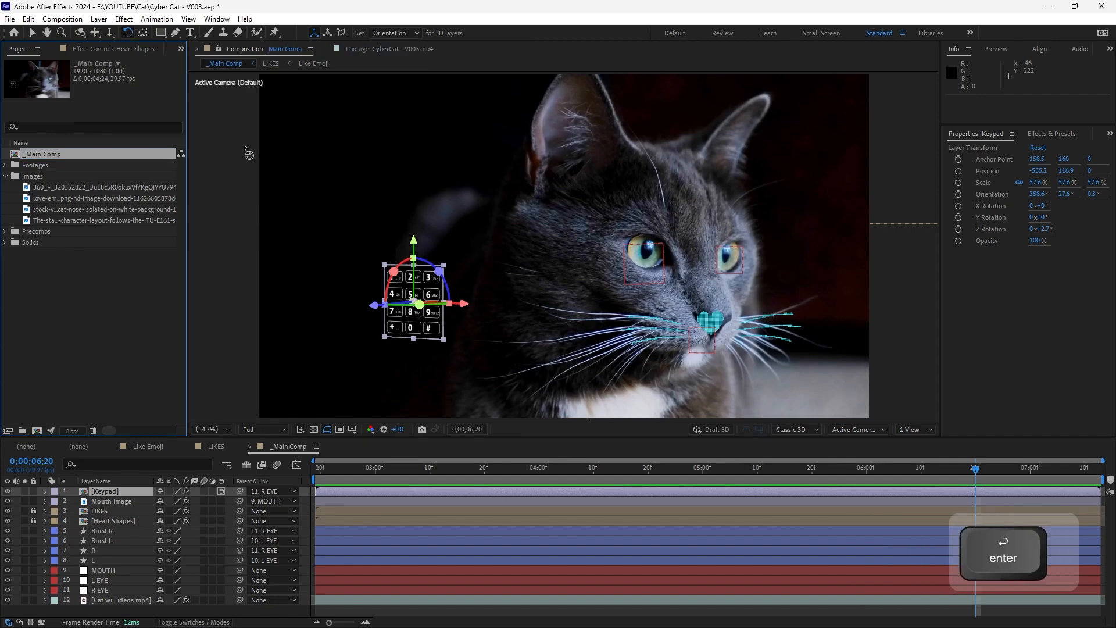
# Collapse the Images folder and save the project
pyautogui.hotkey('ctrl', 's')
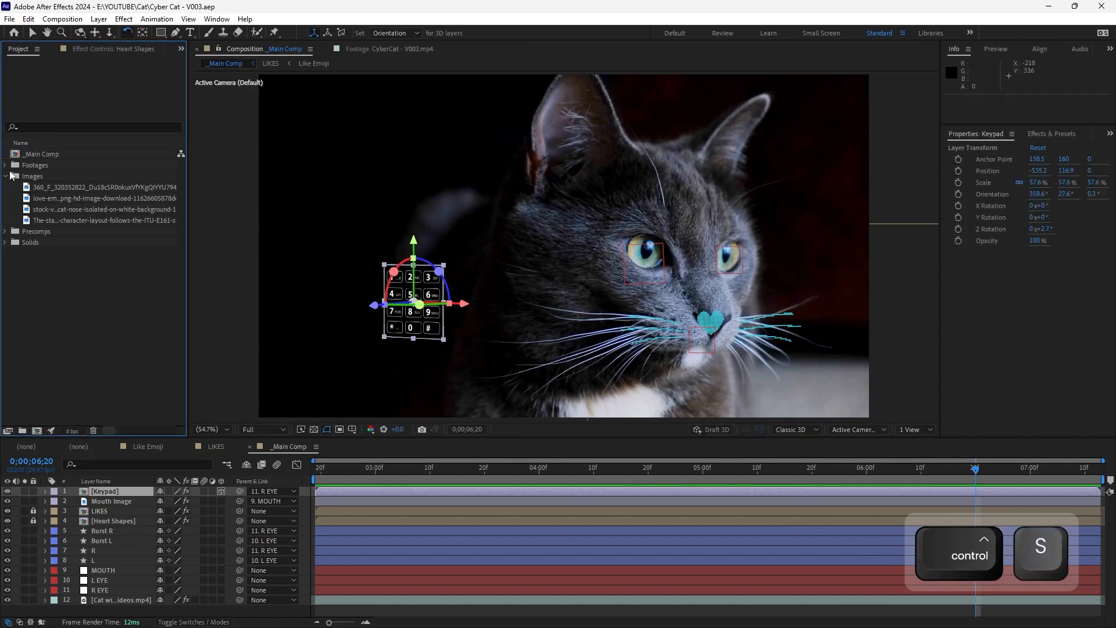
pyautogui.click(5, 176)
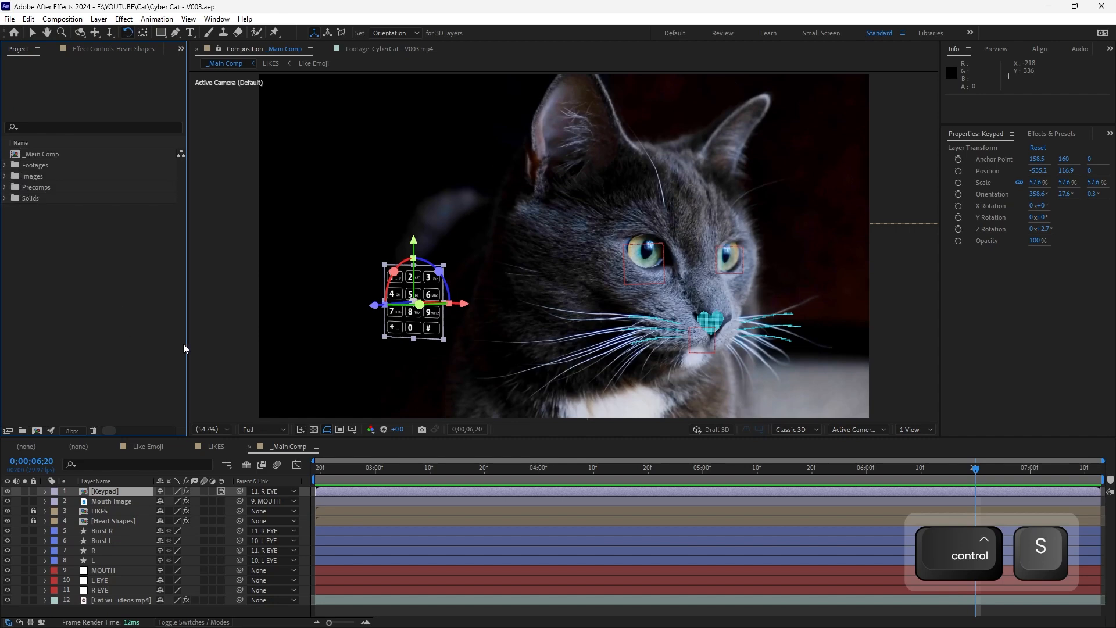
pyautogui.hotkey('ctrl', 's')
# Open the Keypad composition and draw a rounded rectangle shape about 83 × 52 px over the 1 key
pyautogui.click(237, 309)
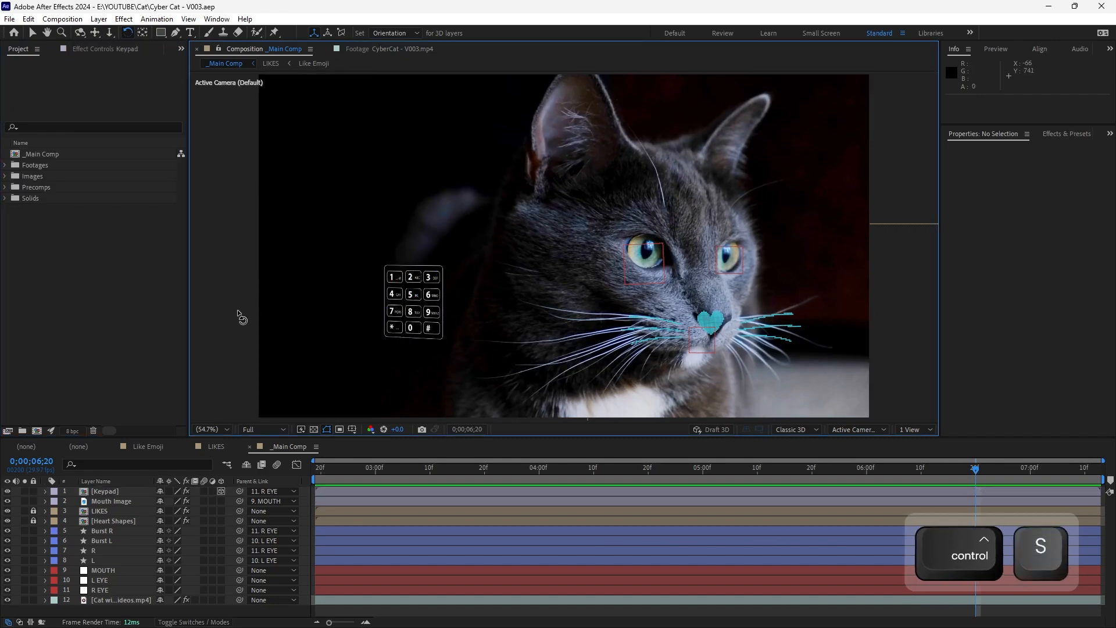
pyautogui.press('v')
pyautogui.doubleClick(413, 318)
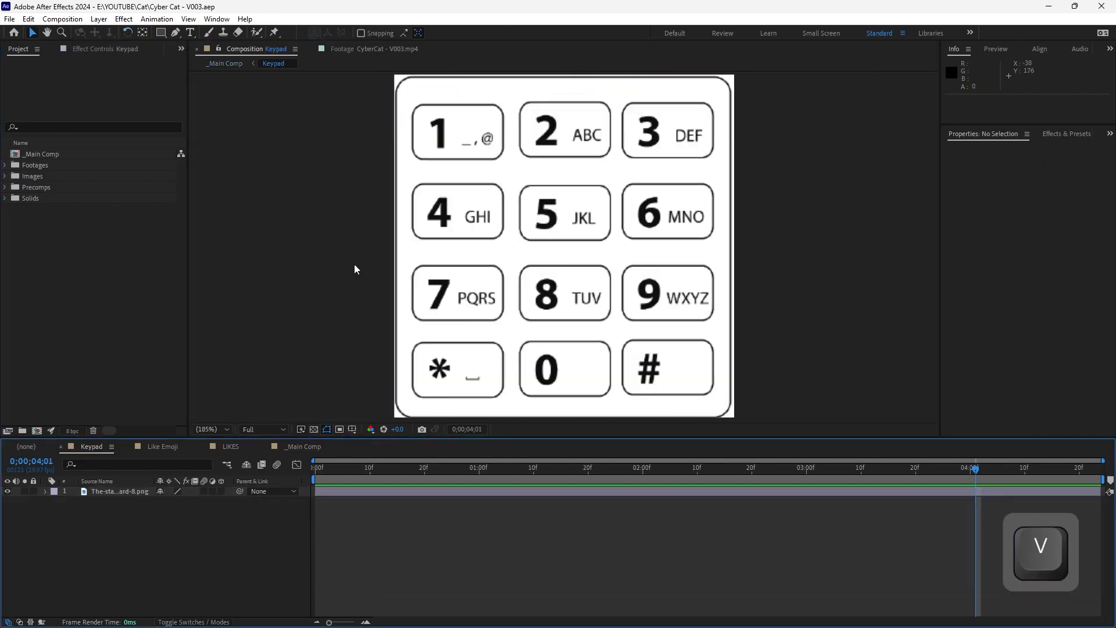
pyautogui.moveTo(359, 438); pyautogui.dragTo(359, 513)
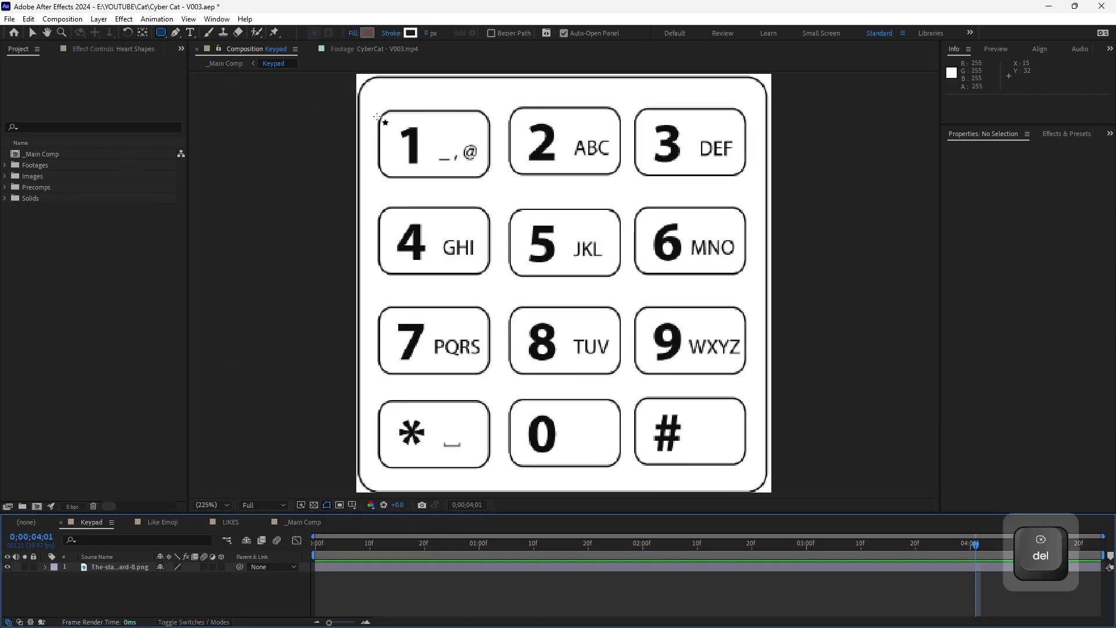
pyautogui.moveTo(378, 117); pyautogui.dragTo(449, 163)
pyautogui.press('space')
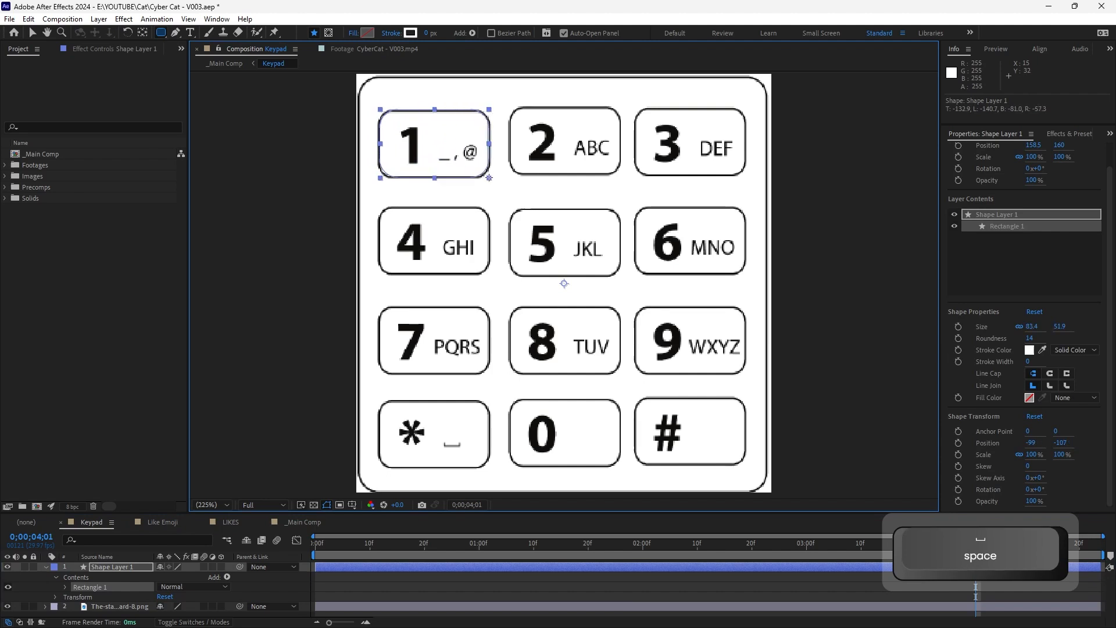
# Set the roundness of the rectangle over the 1 key to 10 and collapse the shape layer's properties
pyautogui.click(65, 587)
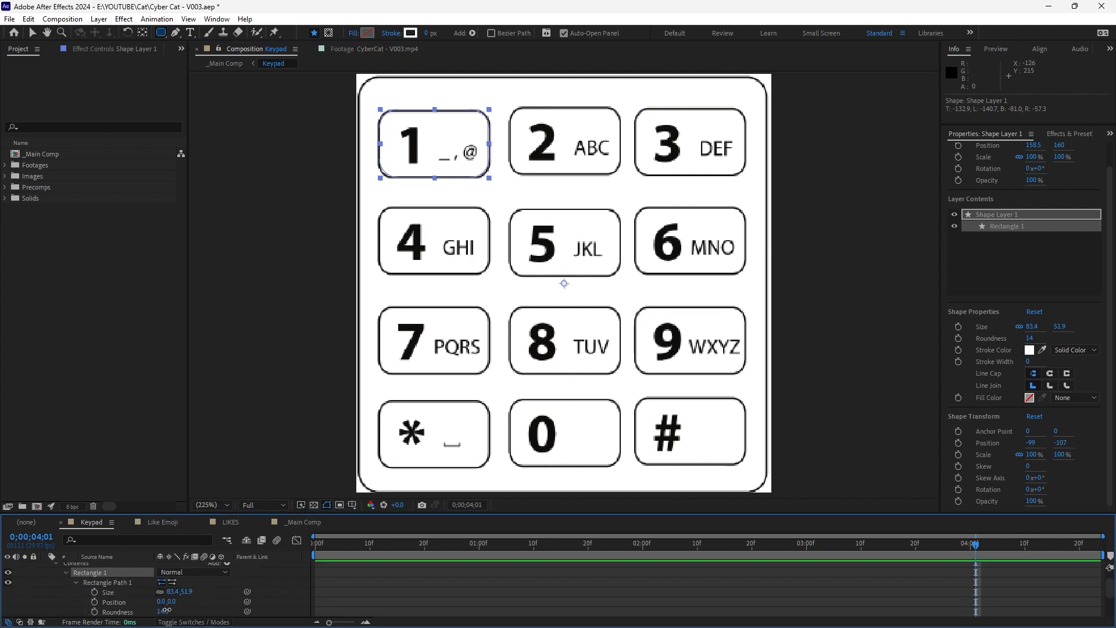
pyautogui.moveTo(166, 610); pyautogui.dragTo(181, 612)
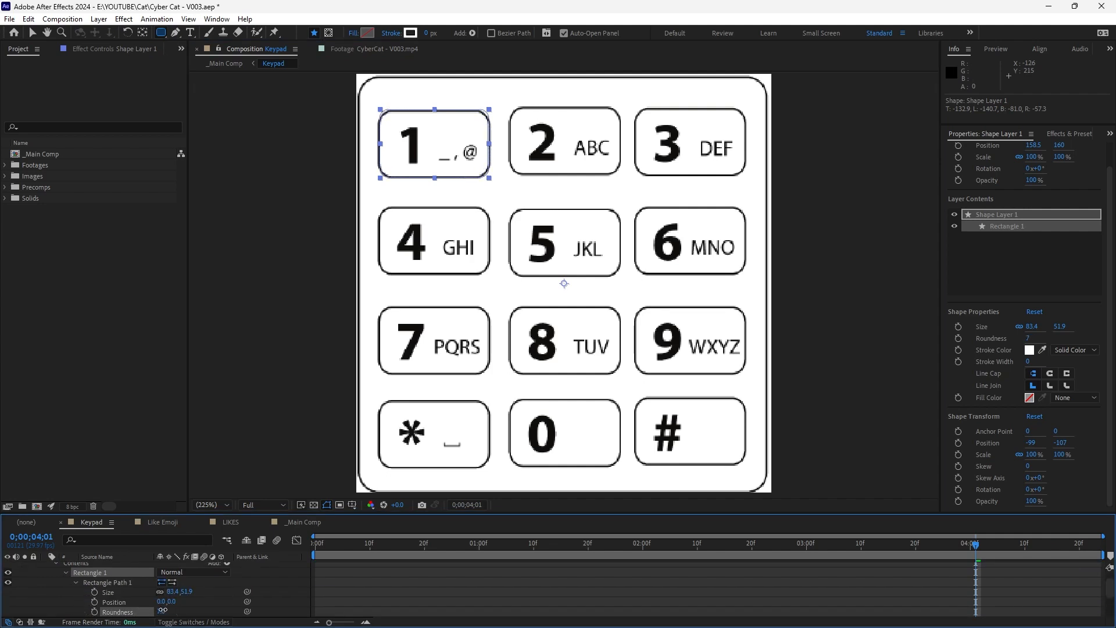
pyautogui.click(284, 590)
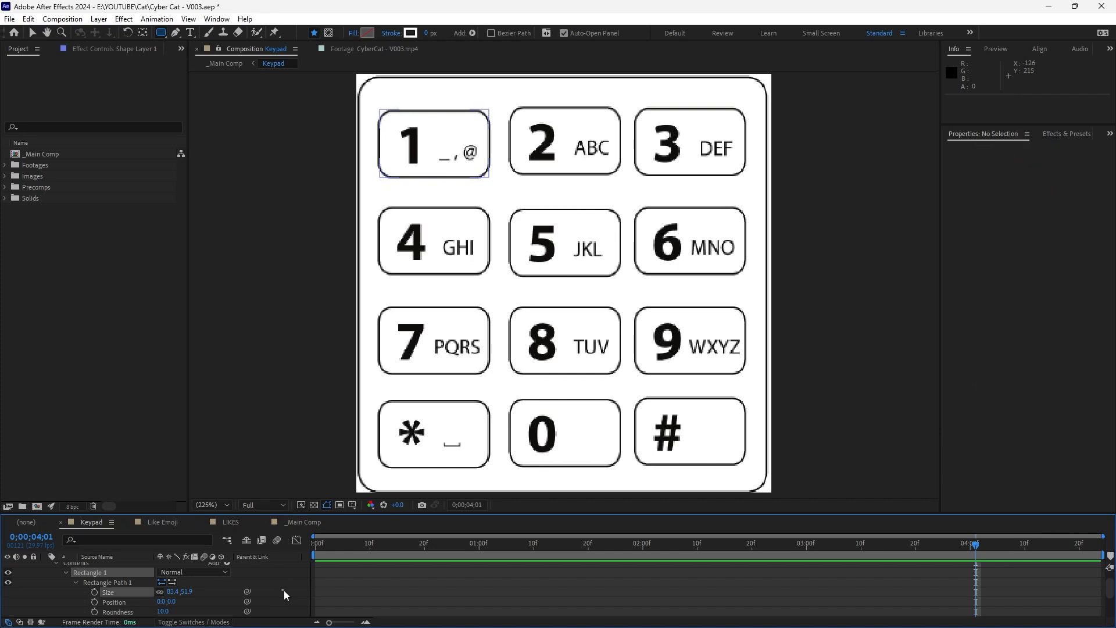
pyautogui.moveTo(166, 514); pyautogui.dragTo(166, 381)
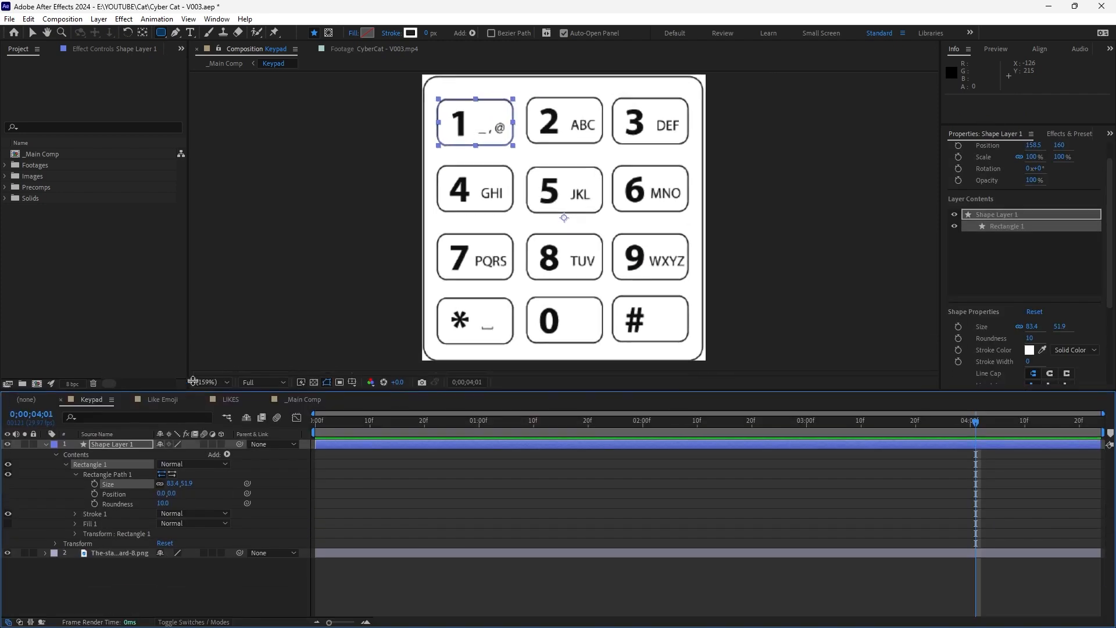
pyautogui.click(124, 572)
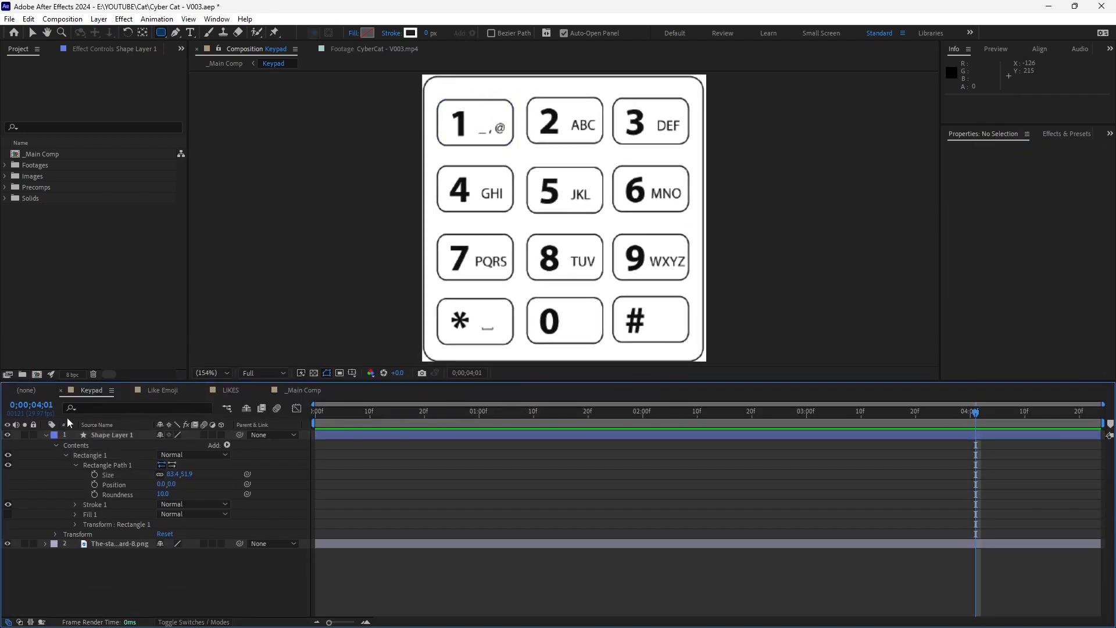
pyautogui.click(45, 437)
# Turn the rectangle's shape layer into an adjustment layer and give it a solid red fill
pyautogui.click(109, 437)
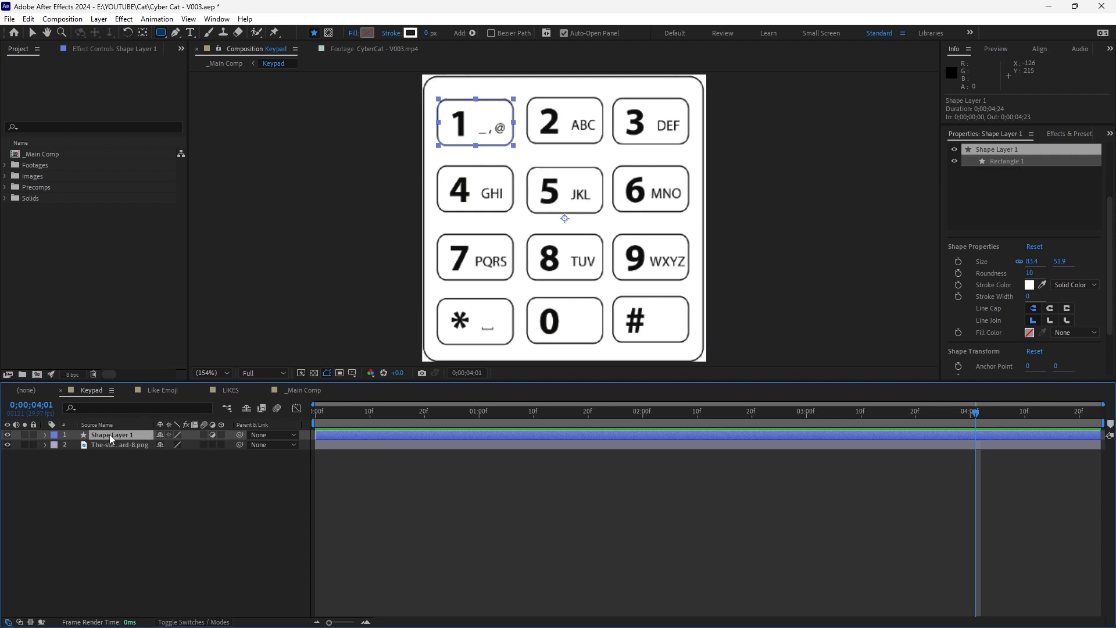
pyautogui.click(1075, 333)
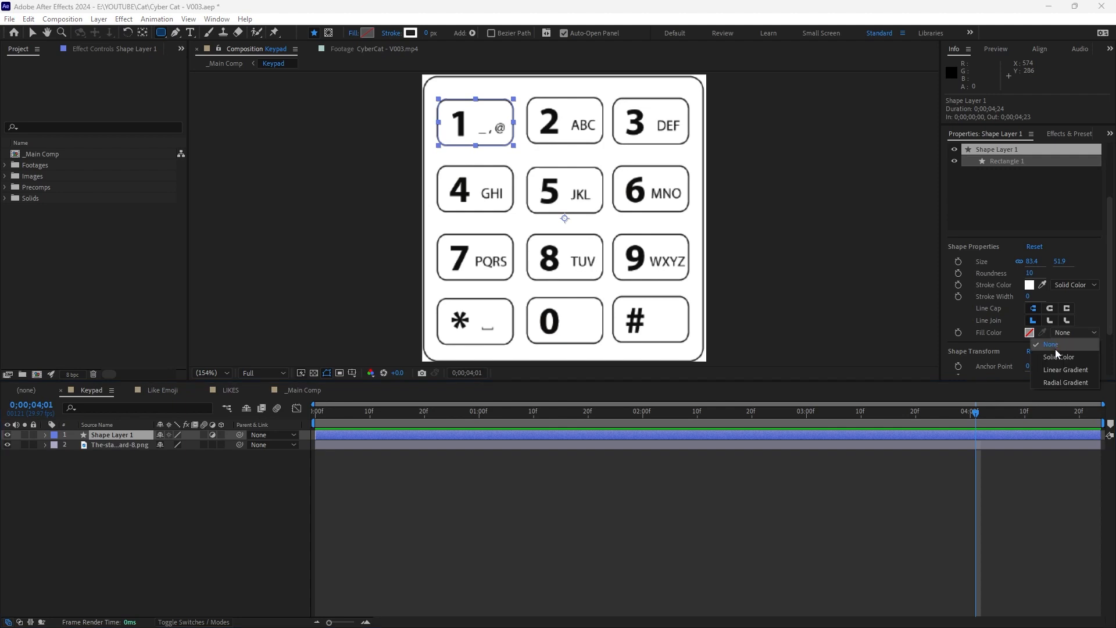
pyautogui.click(1072, 361)
pyautogui.click(248, 425)
pyautogui.click(111, 435)
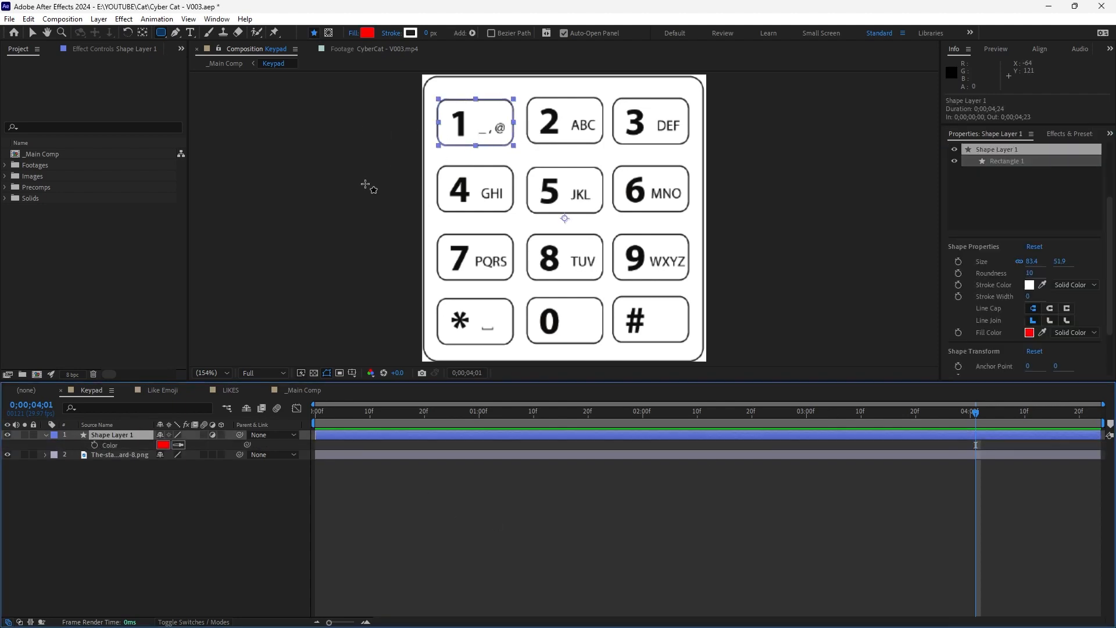
# Center the shape layer's anchor point on the rectangle and apply the Invert effect to the layer
pyautogui.hotkey('ctrl', 'alt', 'Home')
pyautogui.press('v')
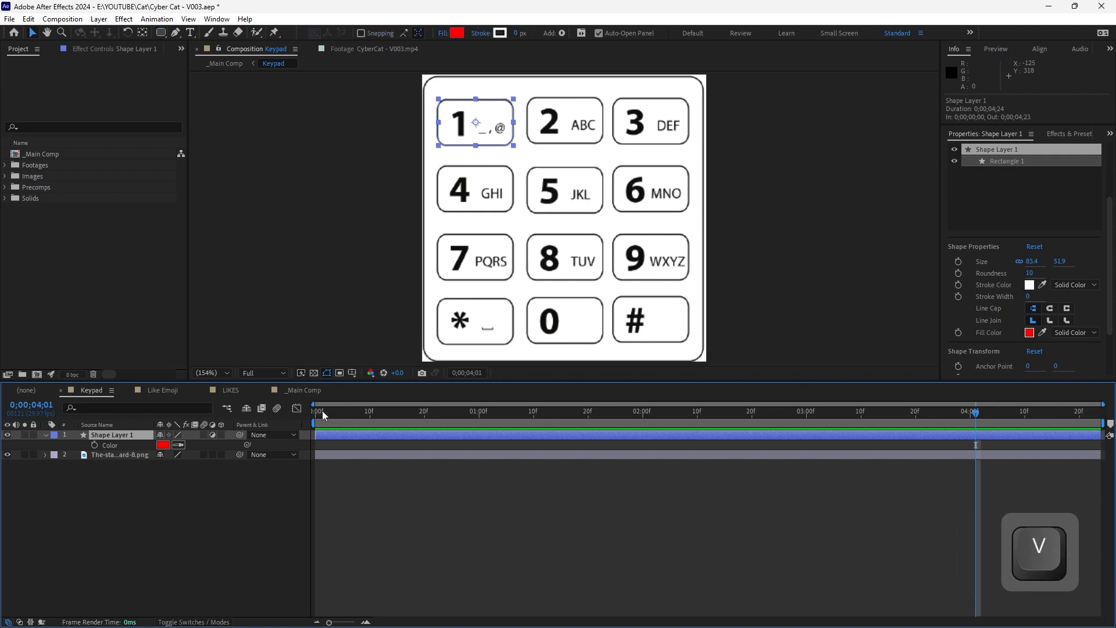
pyautogui.click(372, 499)
pyautogui.click(496, 129)
pyautogui.hotkey('ctrl', 'space')
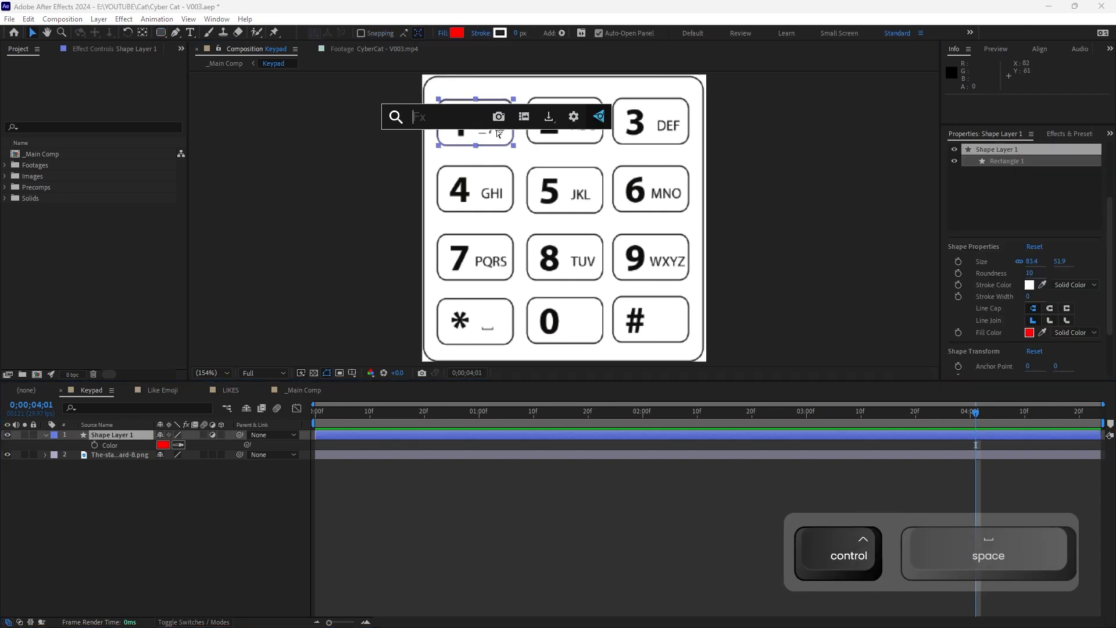
pyautogui.write('invert')
pyautogui.press('Return')
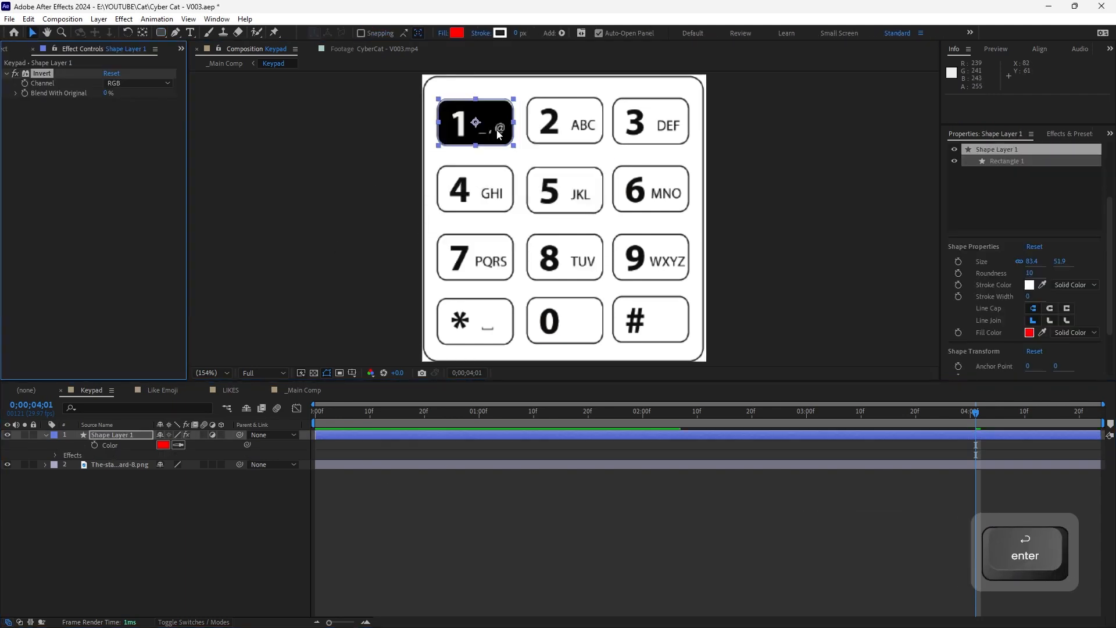
pyautogui.click(366, 539)
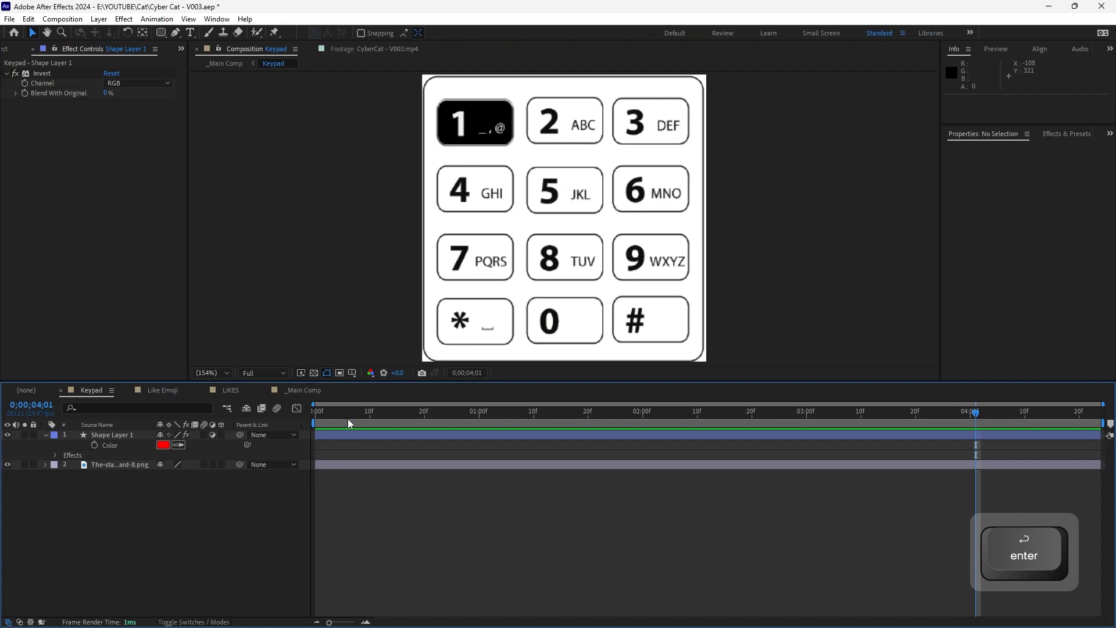
# Check how the inverted 1 key looks on the keypad in _Main Comp, and return to the start of the Keypad composition
pyautogui.press('Tab')
pyautogui.press('Left')
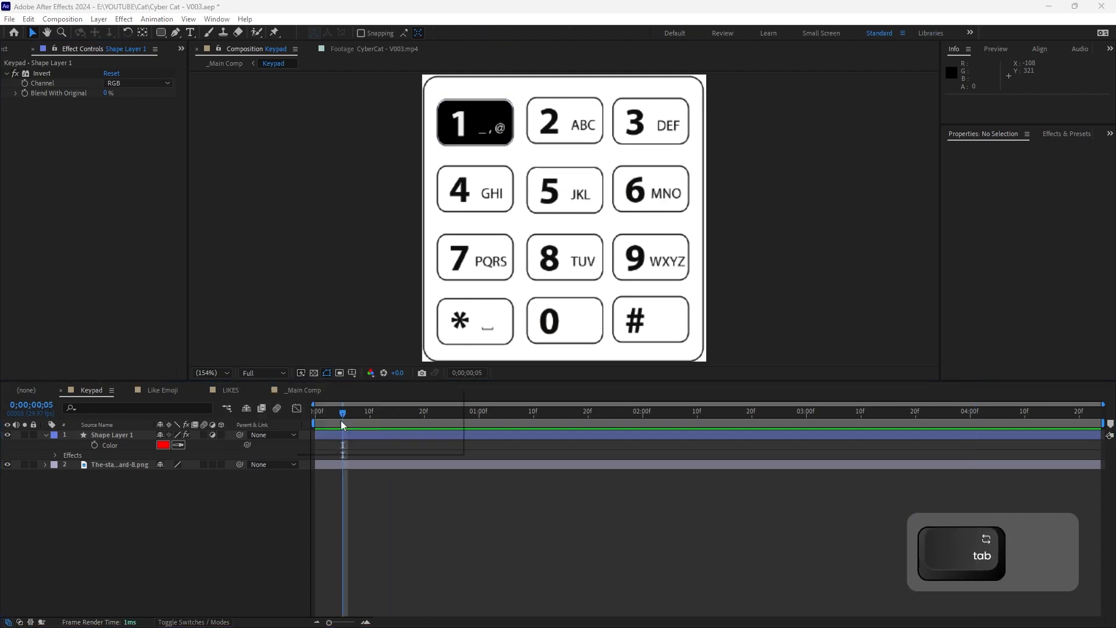
pyautogui.press('Return')
pyautogui.click(344, 598)
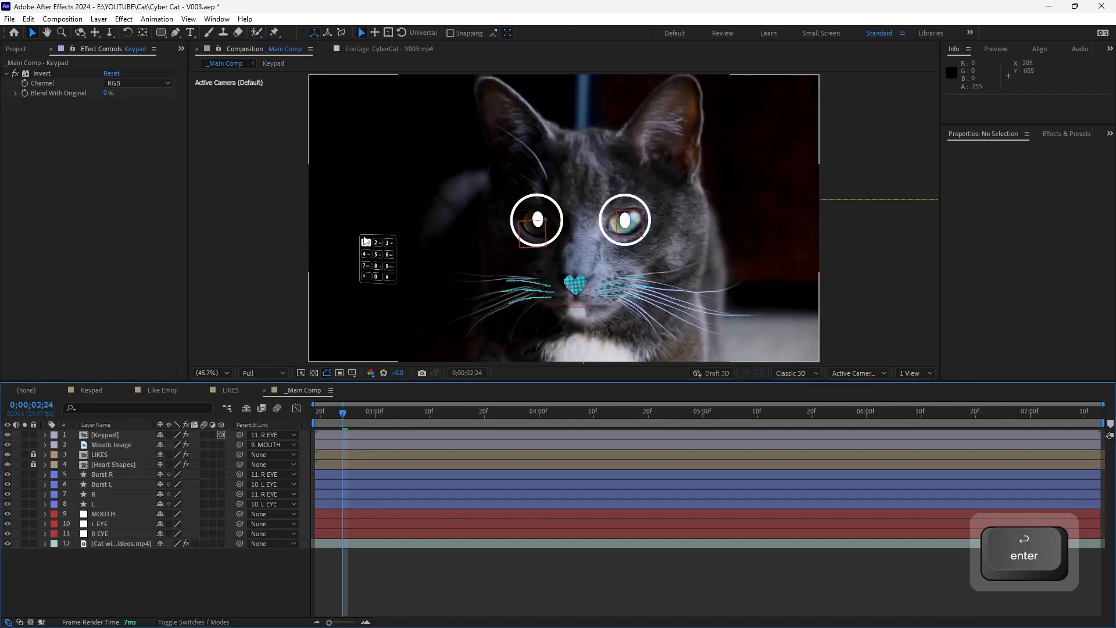
pyautogui.scroll(2, 364, 239)
pyautogui.moveTo(349, 265); pyautogui.dragTo(681, 162)
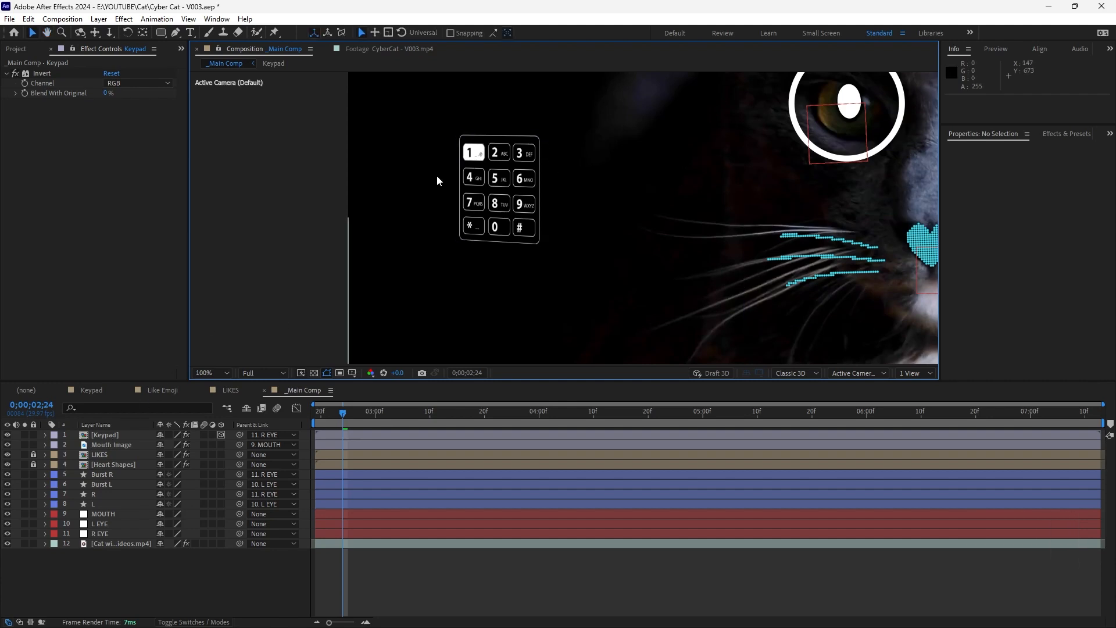
pyautogui.click(521, 190)
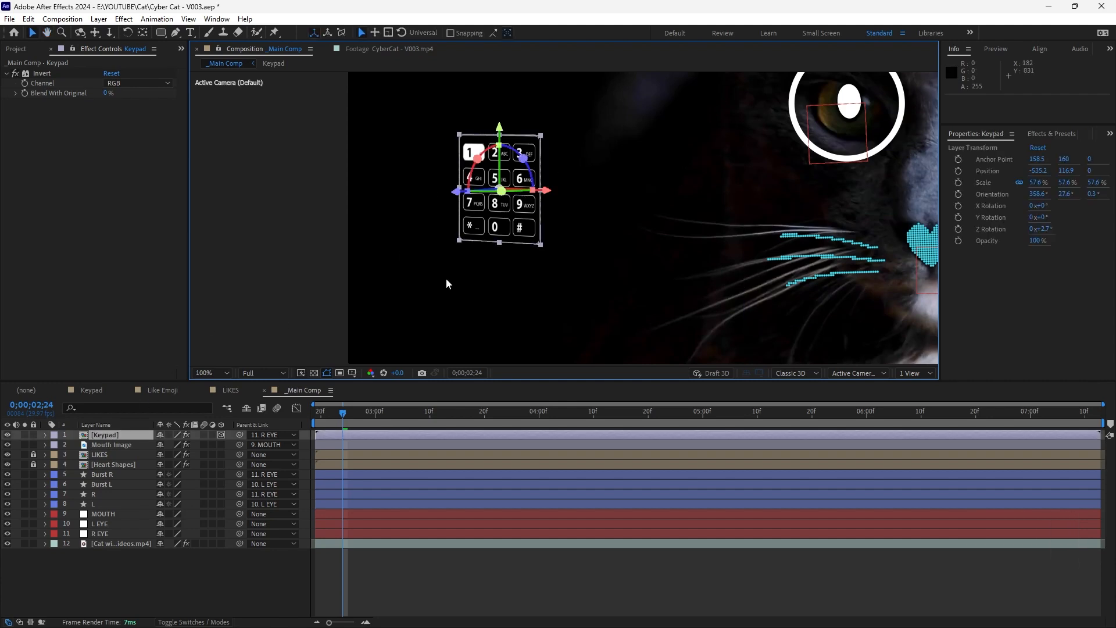
pyautogui.doubleClick(509, 232)
pyautogui.click(473, 119)
pyautogui.click(390, 517)
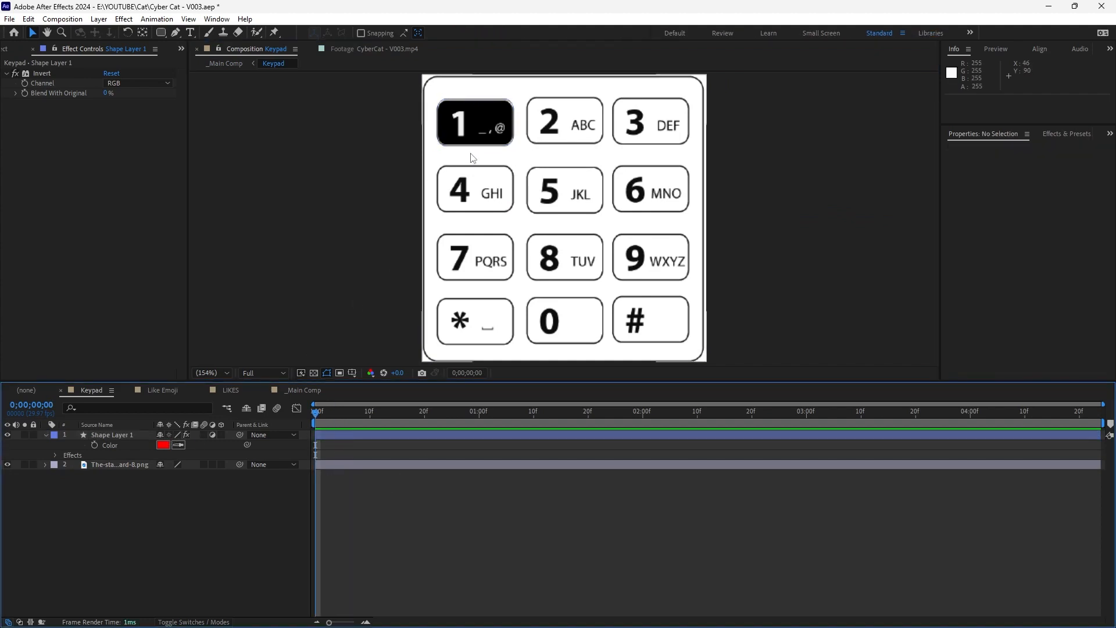
# Add the expression wiggle(5,95) to the opacity of the shape layer over the 1 key and preview the flicker
pyautogui.scroll(1, 487, 132)
pyautogui.moveTo(487, 133); pyautogui.dragTo(554, 280)
pyautogui.click(538, 255)
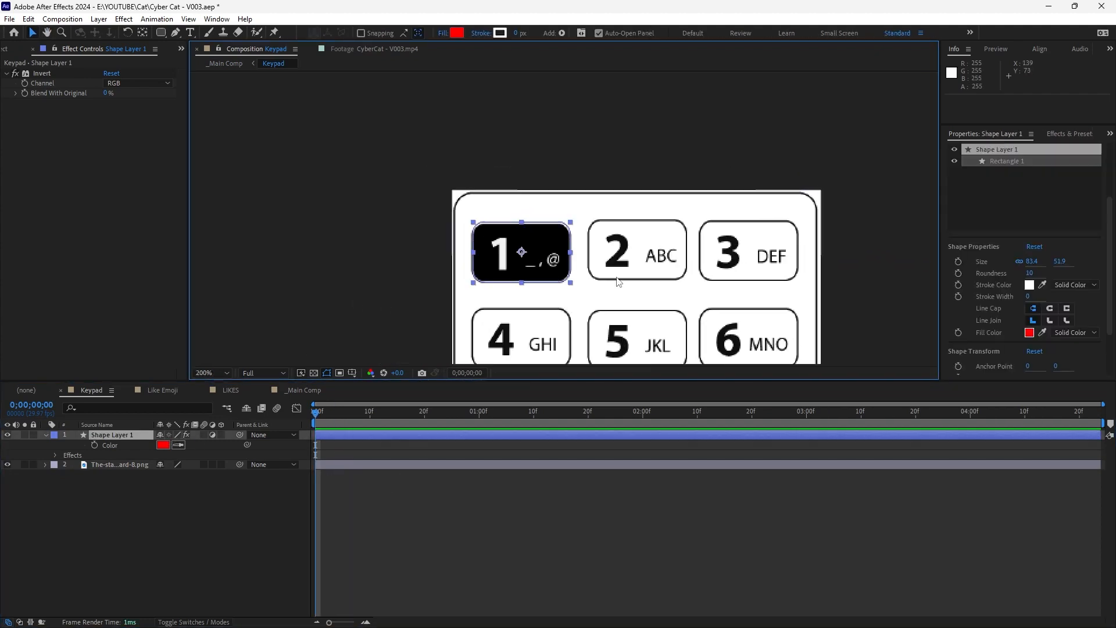
pyautogui.press('t')
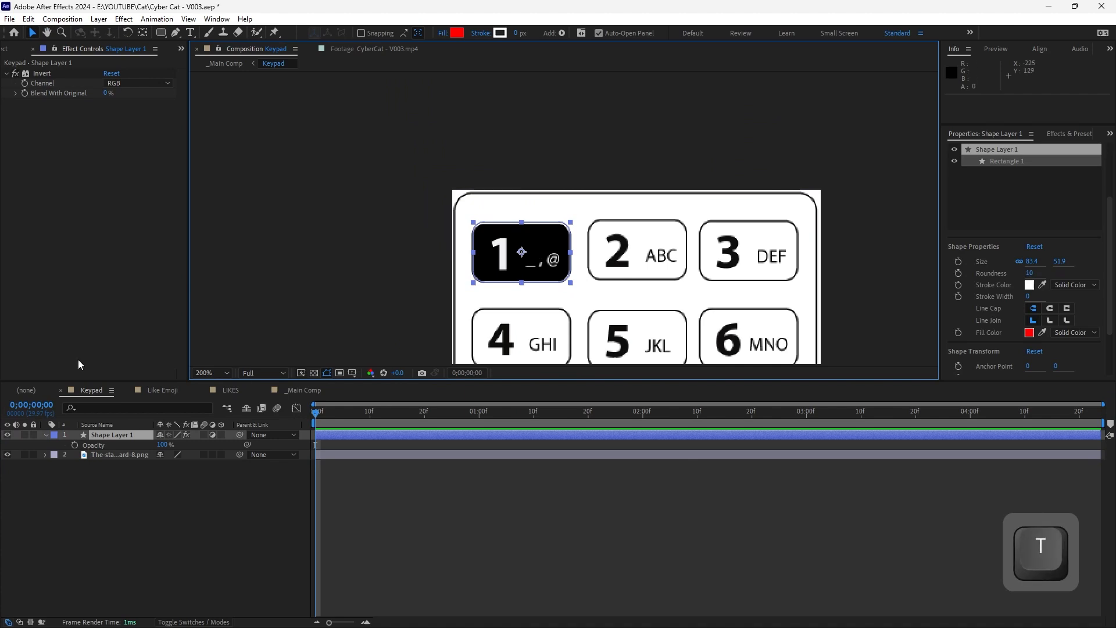
pyautogui.keyDown('alt'); pyautogui.click(74, 445); pyautogui.keyUp('alt')
pyautogui.write('wiggle')
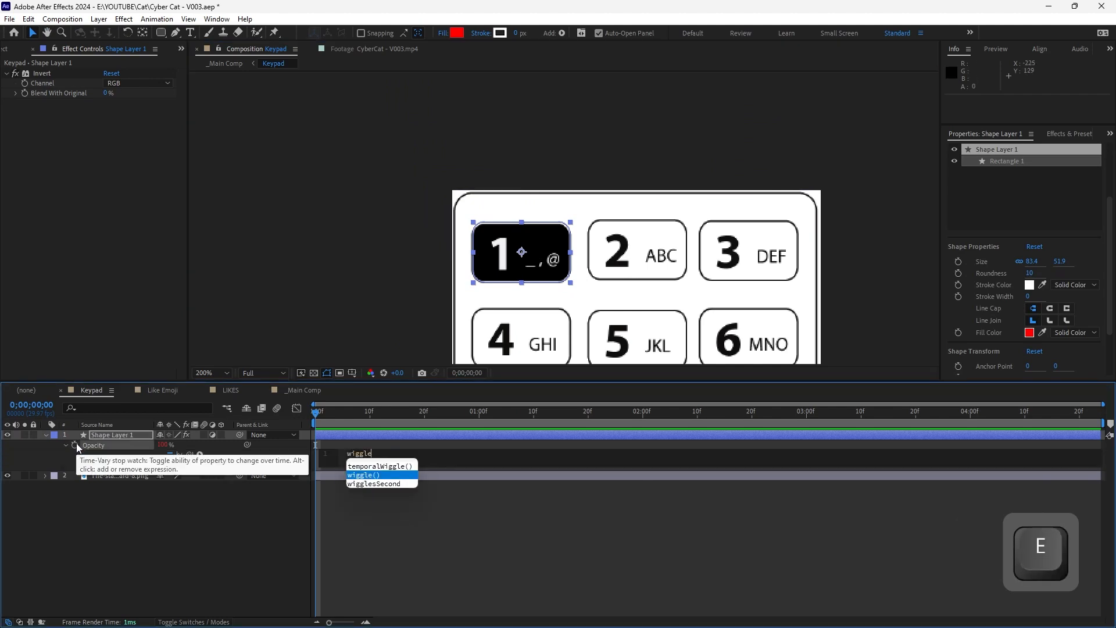
pyautogui.press('Return')
pyautogui.write('(5,')
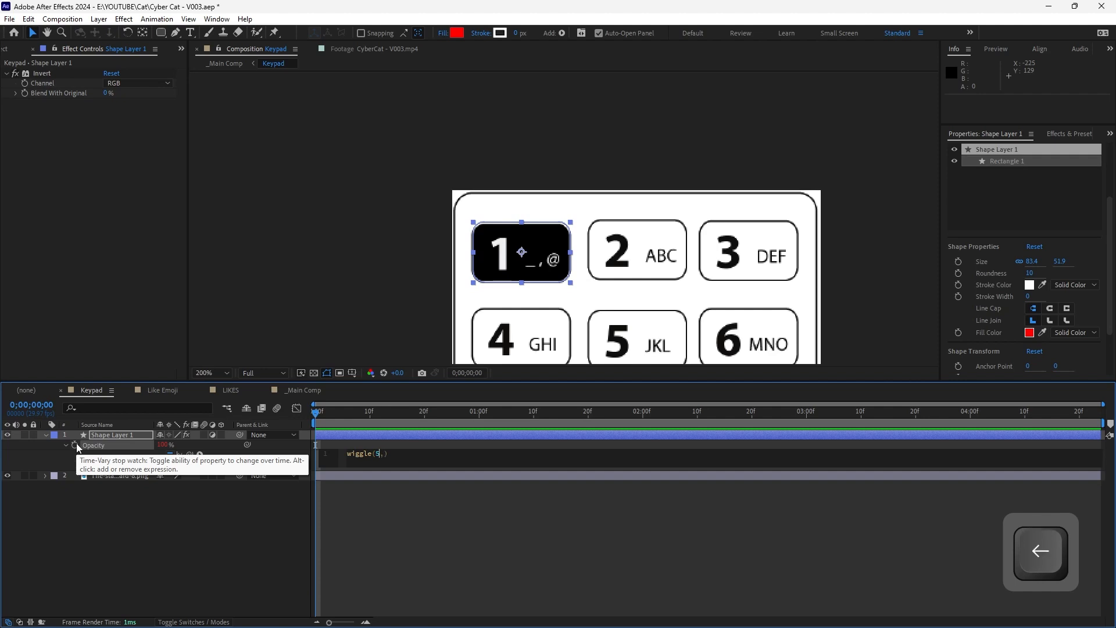
pyautogui.hotkey('shift', 'Left')
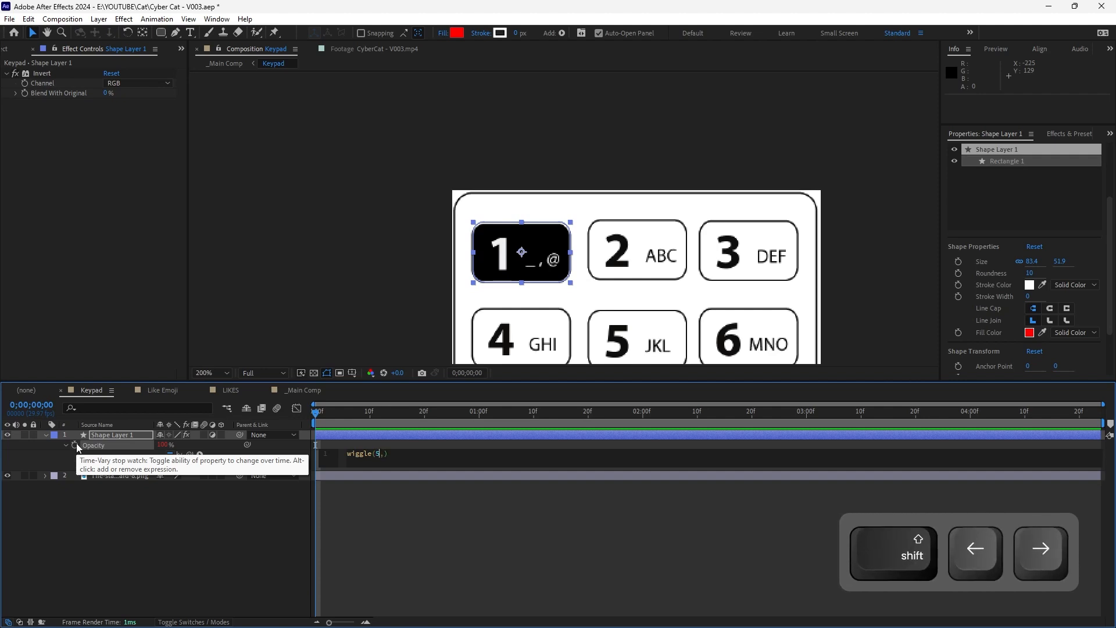
pyautogui.press('Right')
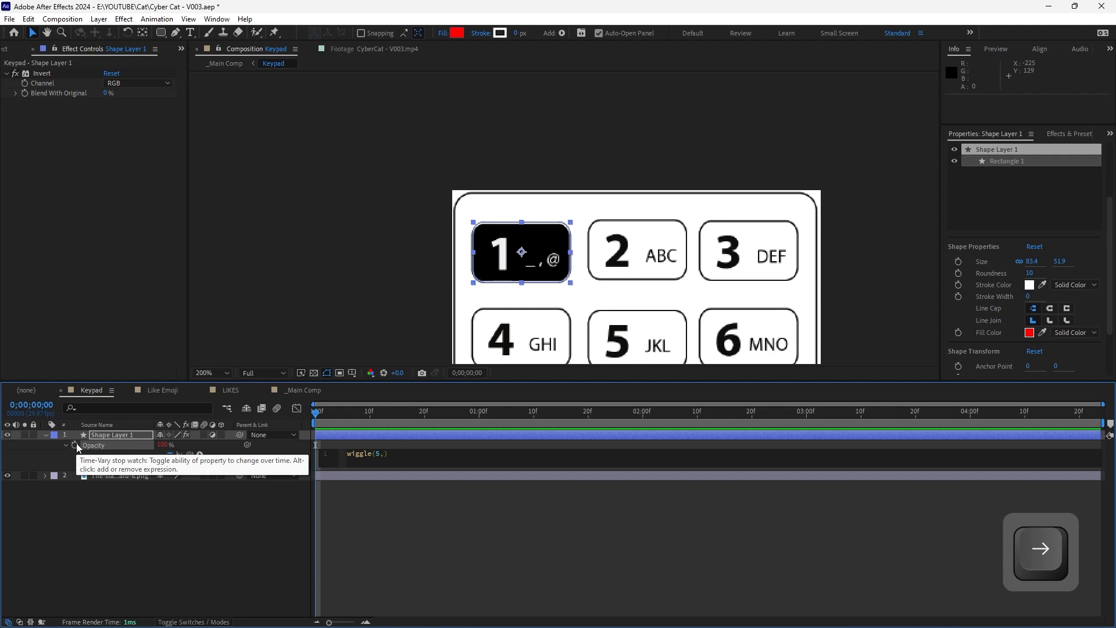
pyautogui.press('KP_Enter')
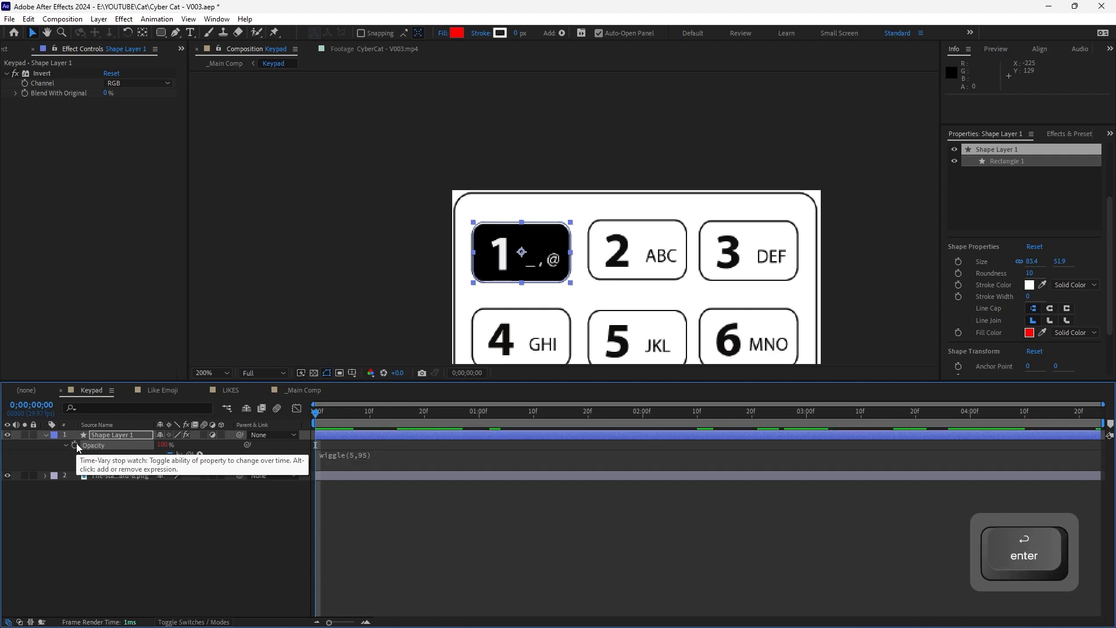
pyautogui.press('KP_0')
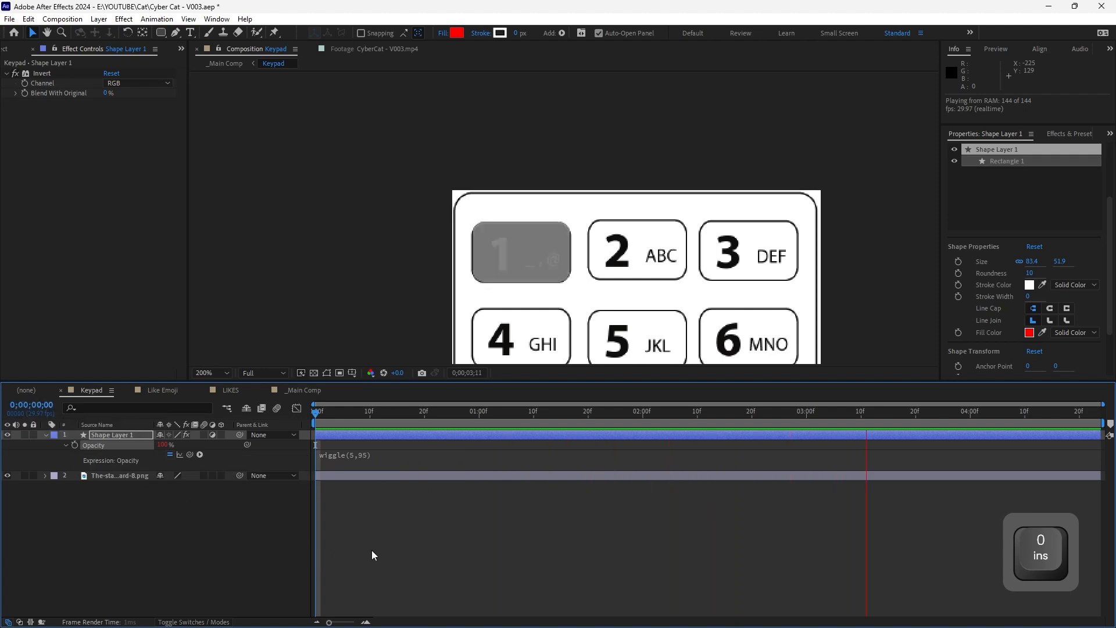
# Duplicate the inverted highlight shape of the 1 key and move the copy onto the 2 key
pyautogui.press('space')
pyautogui.click(445, 542)
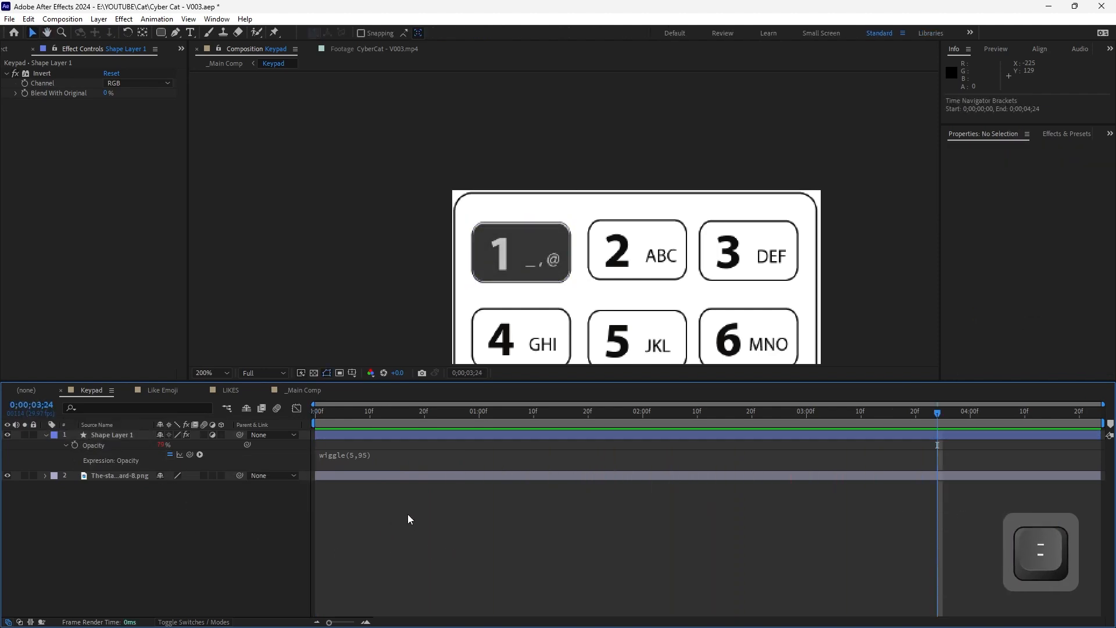
pyautogui.moveTo(587, 281); pyautogui.dragTo(490, 234)
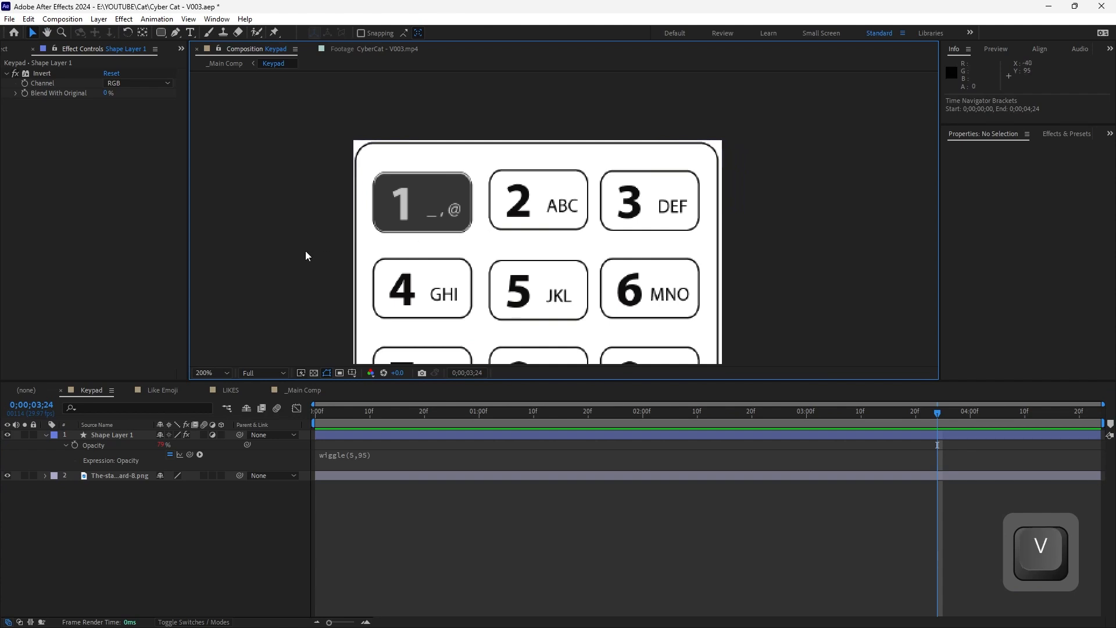
pyautogui.click(445, 197)
pyautogui.moveTo(565, 229); pyautogui.dragTo(545, 213)
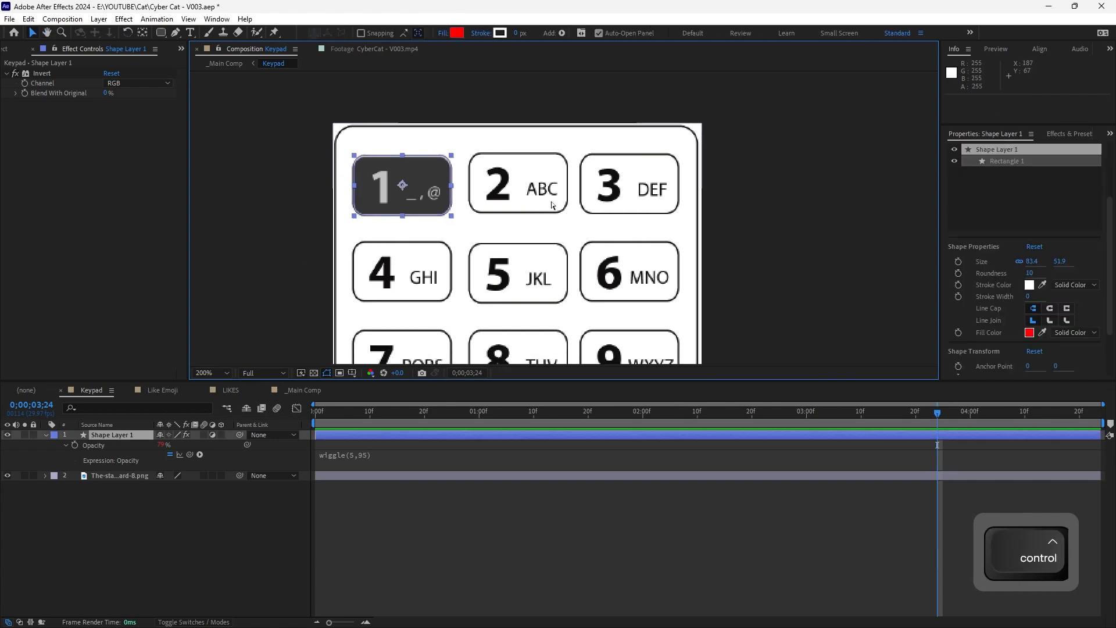
pyautogui.hotkey('ctrl', 'd')
pyautogui.hotkey('shift', 'Right')
pyautogui.hotkey('shift', 'Right')
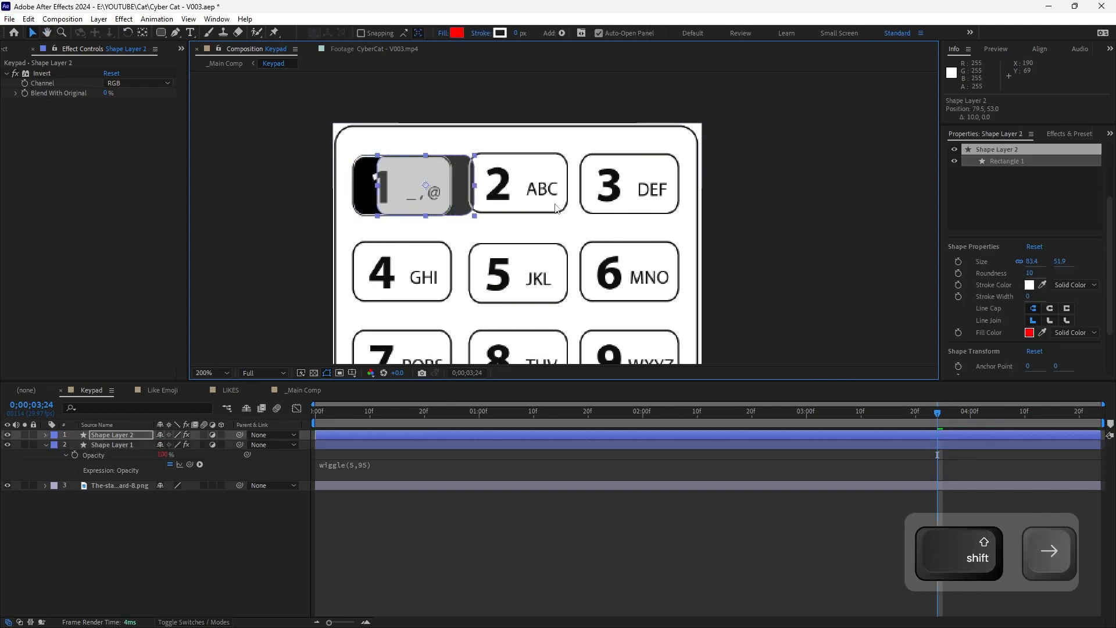
pyautogui.hotkey('shift', 'Right')
pyautogui.hotkey('shift', 'Right')
pyautogui.hotkey('shift', 'Right')
pyautogui.hotkey('shift', 'Right')
pyautogui.hotkey('shift', 'Right')
pyautogui.hotkey('shift', 'Right')
pyautogui.press('Right')
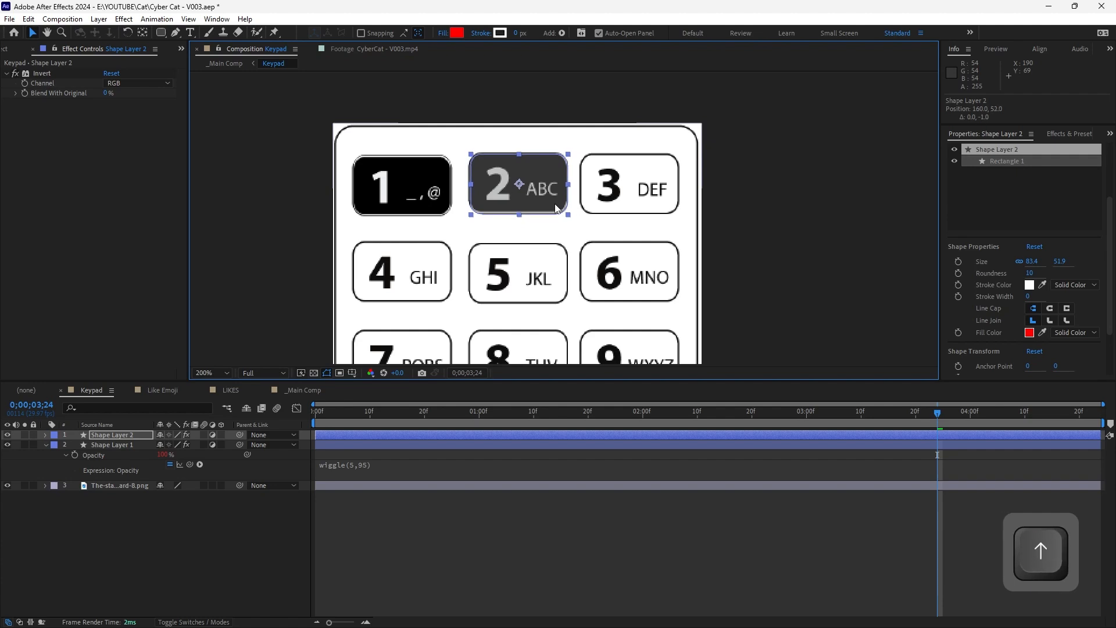
pyautogui.press('Left')
# Duplicate the 2 key's highlight shape and move the copy onto the 3 key
pyautogui.hotkey('ctrl', 'd')
pyautogui.hotkey('shift', 'Right')
pyautogui.hotkey('shift', 'Right')
pyautogui.hotkey('shift', 'Right')
pyautogui.hotkey('shift', 'Right')
pyautogui.hotkey('shift', 'Right')
pyautogui.hotkey('shift', 'Right')
pyautogui.hotkey('shift', 'Right')
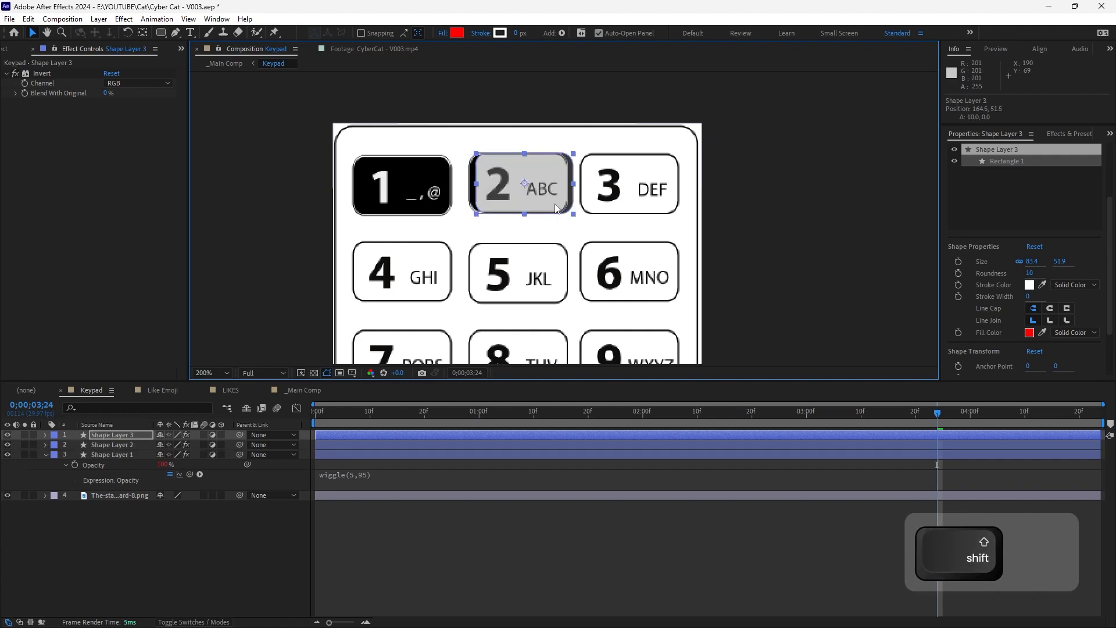
pyautogui.hotkey('shift', 'Right')
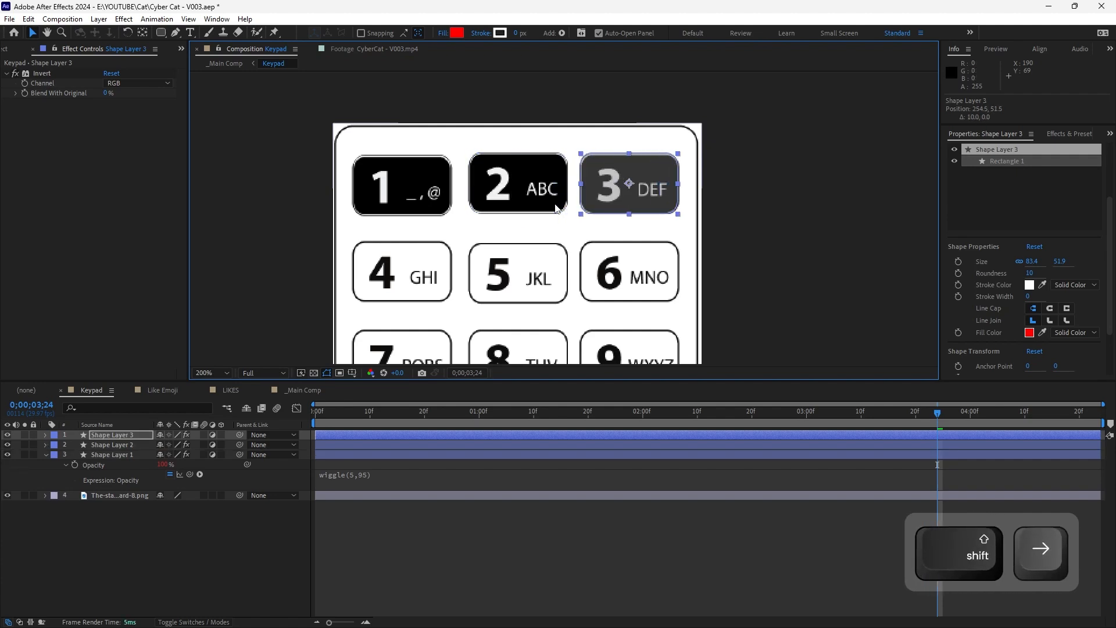
# Duplicate the 3 key's highlight shape and move the copy down onto the 6 key
pyautogui.hotkey('ctrl', 'd')
pyautogui.hotkey('shift', 'Down')
pyautogui.hotkey('shift', 'Down')
pyautogui.hotkey('shift', 'Down')
pyautogui.hotkey('shift', 'Down')
pyautogui.hotkey('shift', 'Down')
pyautogui.hotkey('shift', 'Down')
pyautogui.hotkey('shift', 'Down')
pyautogui.hotkey('shift', 'Down')
# Place a copy of the 6 key's highlight shape over the 5 key
pyautogui.hotkey('shift', 'Left')
pyautogui.hotkey('shift', 'Left')
pyautogui.hotkey('shift', 'Left')
pyautogui.hotkey('shift', 'Left')
pyautogui.hotkey('shift', 'Left')
pyautogui.hotkey('shift', 'Left')
pyautogui.hotkey('shift', 'Left')
pyautogui.hotkey('shift', 'Left')
pyautogui.hotkey('shift', 'Left')
pyautogui.hotkey('shift', 'Left')
# Duplicate the 5 key's highlight shape and move the copy onto the 4 key
pyautogui.hotkey('ctrl', 'd')
pyautogui.hotkey('shift', 'Left')
pyautogui.hotkey('shift', 'Left')
pyautogui.hotkey('shift', 'Left')
pyautogui.hotkey('shift', 'Left')
pyautogui.hotkey('shift', 'Left')
pyautogui.hotkey('shift', 'Left')
pyautogui.hotkey('shift', 'Left')
pyautogui.hotkey('shift', 'Left')
pyautogui.hotkey('shift', 'Left')
pyautogui.hotkey('shift', 'Left')
# Place a copy of the 4 key's highlight shape over the 7 key below it
pyautogui.scroll(-3, 574, 200)
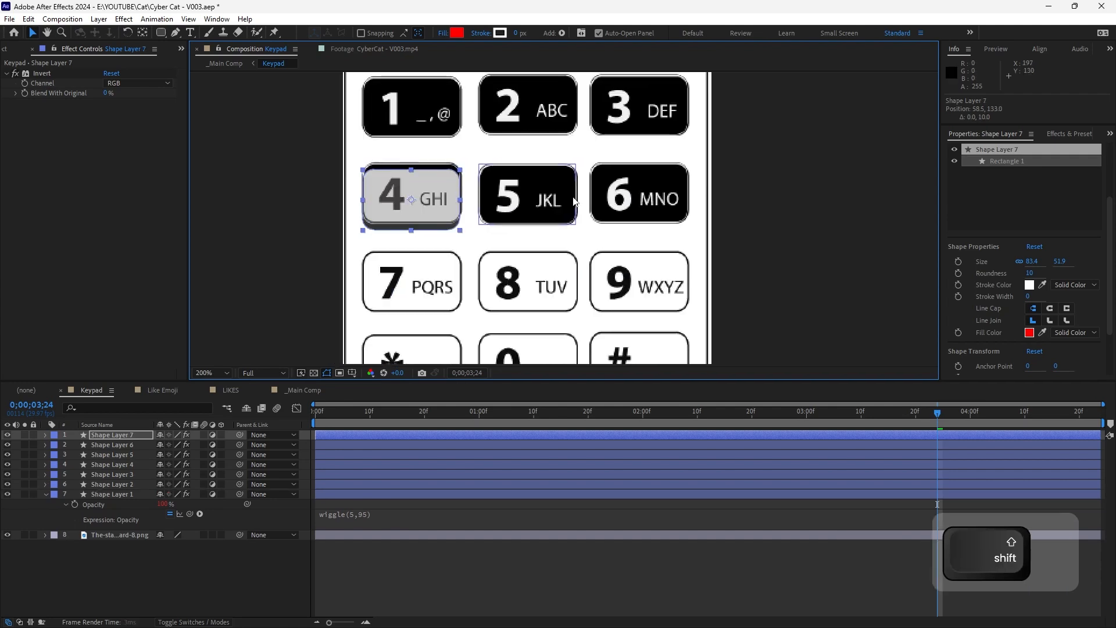
pyautogui.hotkey('shift', 'Down')
pyautogui.hotkey('shift', 'Down')
pyautogui.hotkey('shift', 'Down')
pyautogui.hotkey('shift', 'Down')
pyautogui.hotkey('shift', 'Down')
pyautogui.hotkey('shift', 'Down')
pyautogui.hotkey('shift', 'Down')
pyautogui.hotkey('shift', 'Down')
# Duplicate the 7 key's highlight shape and move the copy onto the 8 key
pyautogui.hotkey('ctrl', 'd')
pyautogui.hotkey('shift', 'Right')
pyautogui.hotkey('shift', 'Right')
pyautogui.hotkey('shift', 'Right')
pyautogui.hotkey('shift', 'Right')
pyautogui.hotkey('shift', 'Right')
pyautogui.hotkey('shift', 'Right')
pyautogui.hotkey('shift', 'Right')
pyautogui.hotkey('shift', 'Right')
pyautogui.hotkey('shift', 'Right')
pyautogui.hotkey('shift', 'Right')
# Duplicate the 8 key's highlight shape and move the copy onto the 9 key
pyautogui.hotkey('ctrl', 'd')
pyautogui.hotkey('shift', 'Right')
pyautogui.hotkey('shift', 'Right')
pyautogui.hotkey('shift', 'Right')
pyautogui.hotkey('shift', 'Right')
pyautogui.hotkey('shift', 'Right')
pyautogui.hotkey('shift', 'Right')
pyautogui.hotkey('shift', 'Right')
pyautogui.hotkey('shift', 'Right')
pyautogui.hotkey('shift', 'Right')
pyautogui.hotkey('shift', 'Right')
# Duplicate the 9 key's highlight shape and move the copy down onto the # key
pyautogui.hotkey('ctrl', 'd')
pyautogui.scroll(-2, 710, 152)
pyautogui.hotkey('shift', 'Down')
pyautogui.hotkey('shift', 'Down')
pyautogui.hotkey('shift', 'Down')
pyautogui.hotkey('shift', 'Down')
pyautogui.hotkey('shift', 'Down')
pyautogui.hotkey('shift', 'Down')
pyautogui.hotkey('shift', 'Down')
pyautogui.hotkey('shift', 'Down')
# Duplicate the # key's highlight shape and move the copy onto the 0 key
pyautogui.hotkey('ctrl', 'd')
pyautogui.hotkey('shift', 'Left')
pyautogui.hotkey('shift', 'Left')
pyautogui.hotkey('shift', 'Left')
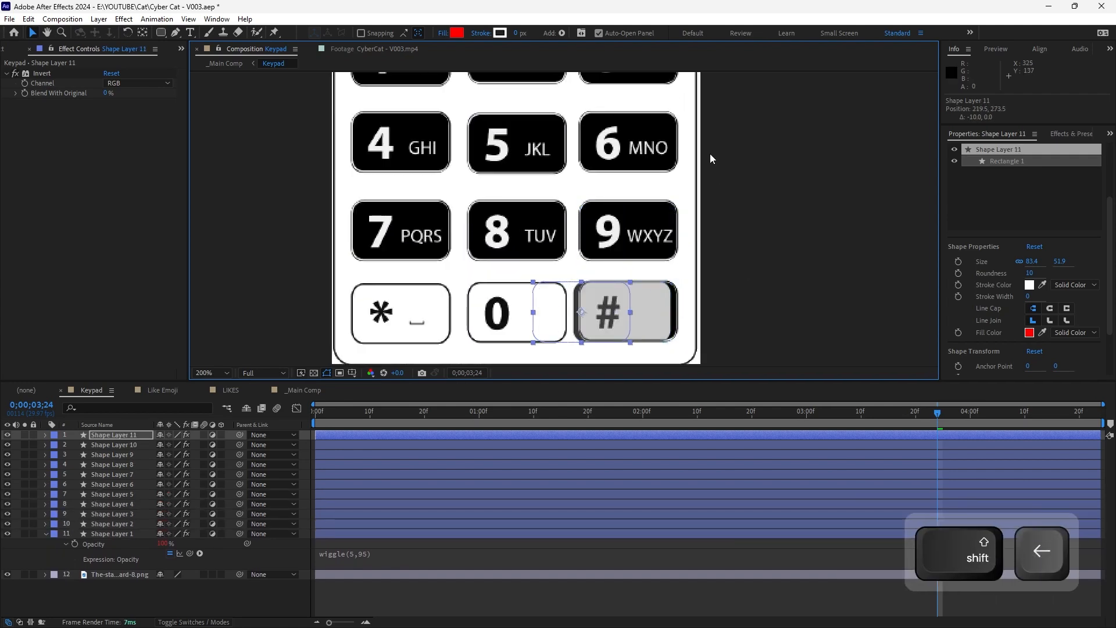
pyautogui.hotkey('shift', 'Left')
pyautogui.hotkey('shift', 'Left')
pyautogui.hotkey('shift', 'Left')
pyautogui.hotkey('shift', 'Left')
pyautogui.hotkey('shift', 'Left')
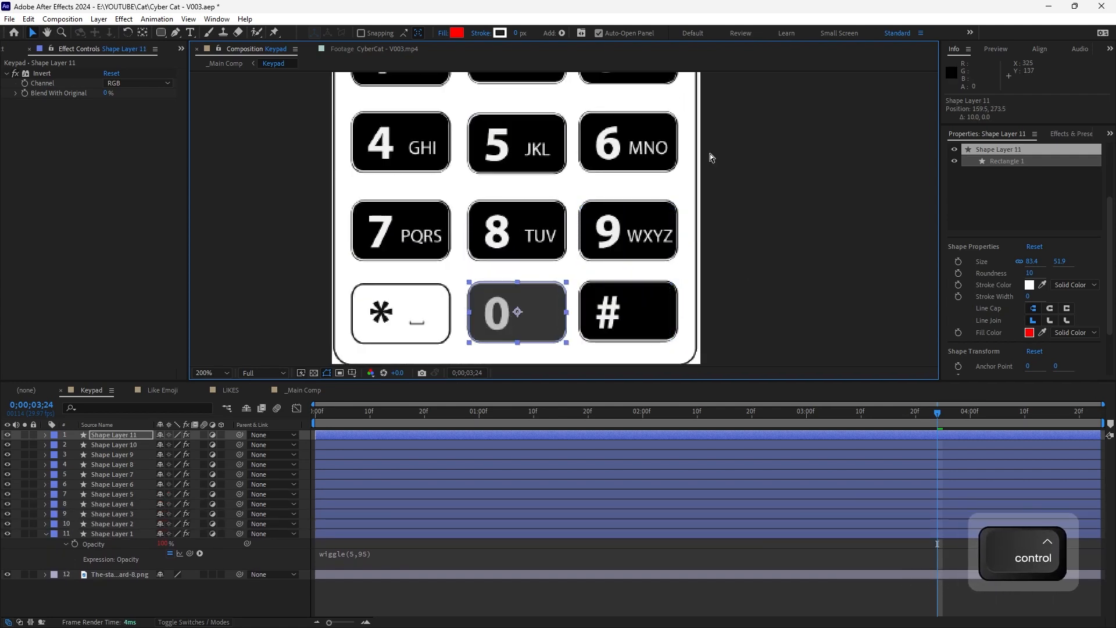
# Duplicate the 0 key's highlight shape and align the copy with the * key
pyautogui.hotkey('ctrl', 'd')
pyautogui.hotkey('shift', 'Left')
pyautogui.hotkey('shift', 'Left')
pyautogui.hotkey('shift', 'Left')
pyautogui.hotkey('shift', 'Left')
pyautogui.hotkey('shift', 'Left')
pyautogui.hotkey('shift', 'Left')
pyautogui.hotkey('shift', 'Left')
pyautogui.hotkey('shift', 'Left')
pyautogui.hotkey('shift', 'Left')
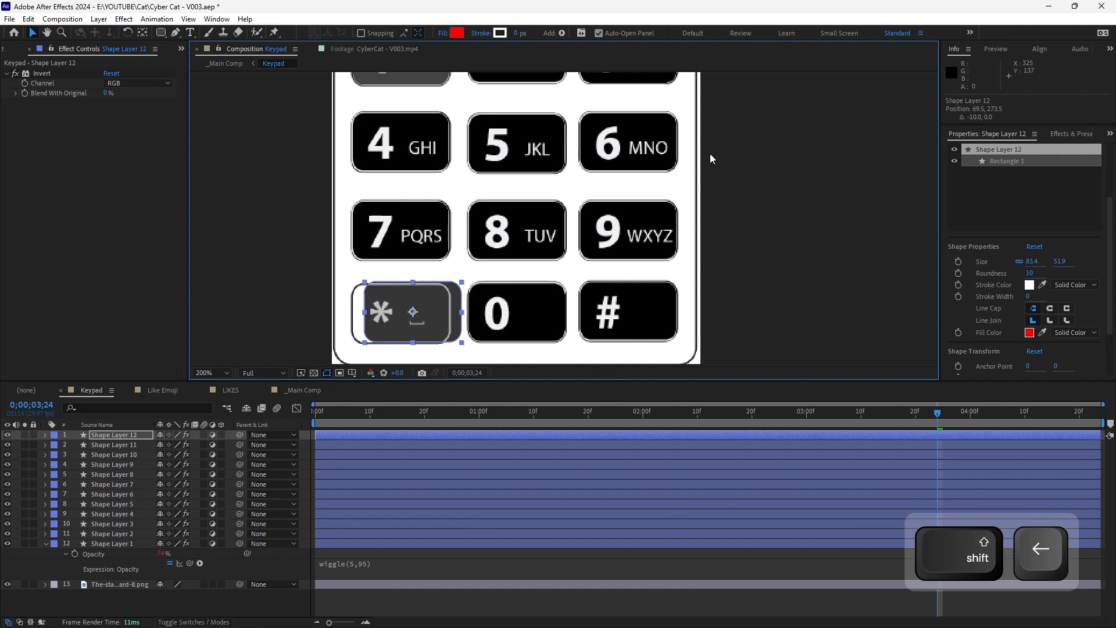
pyautogui.press('Right')
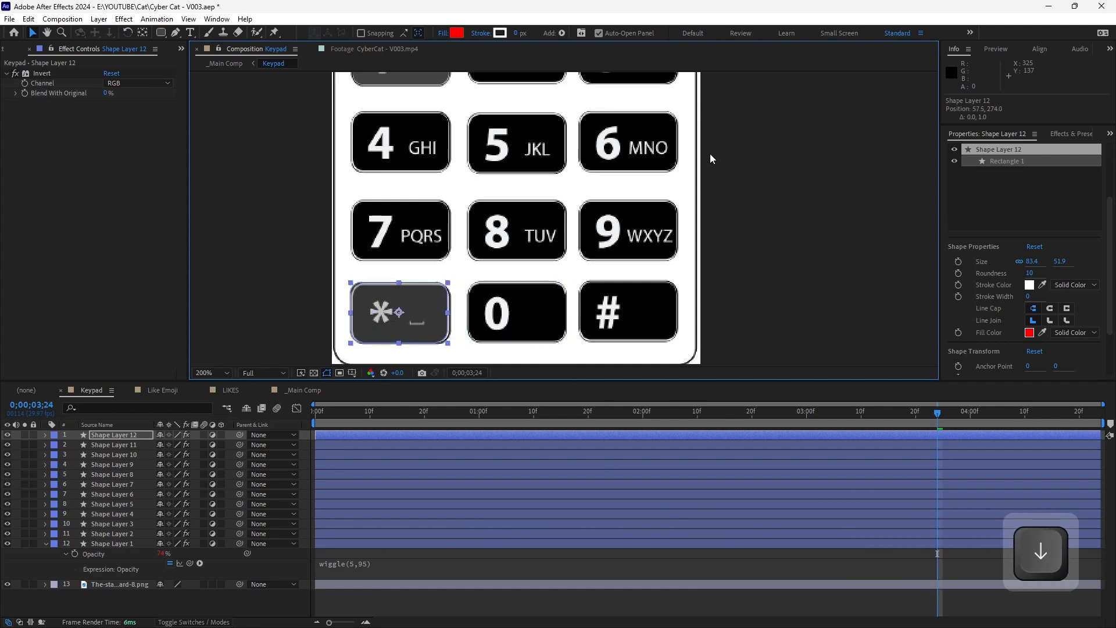
# Preview the flicker of all twelve highlighted keys in the Keypad composition
pyautogui.press('KP_0')
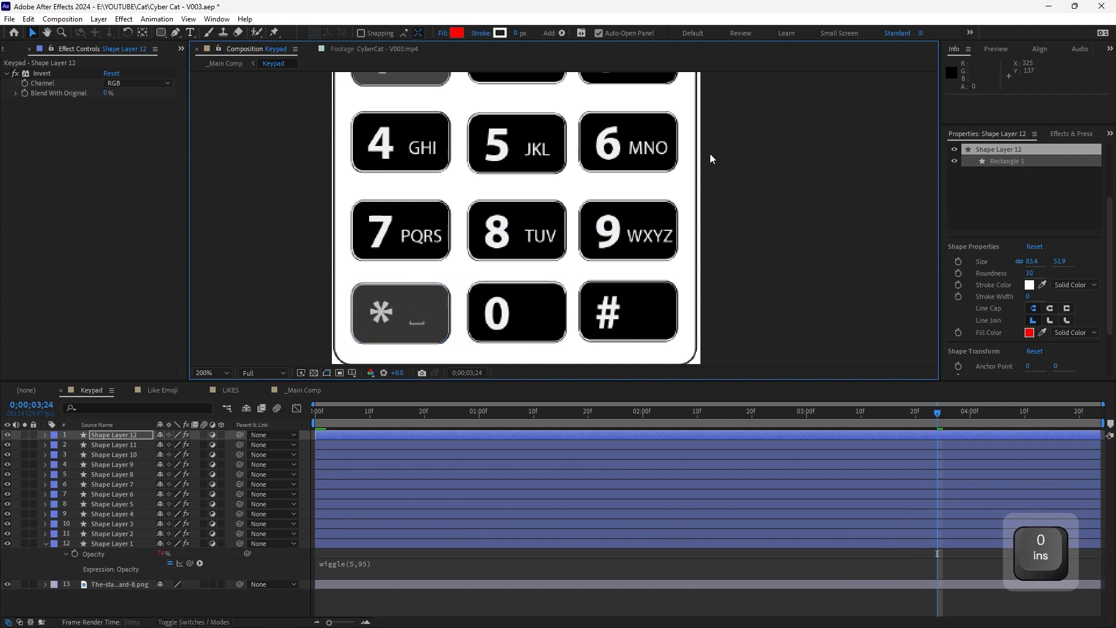
pyautogui.press('space')
pyautogui.moveTo(695, 204); pyautogui.dragTo(668, 225)
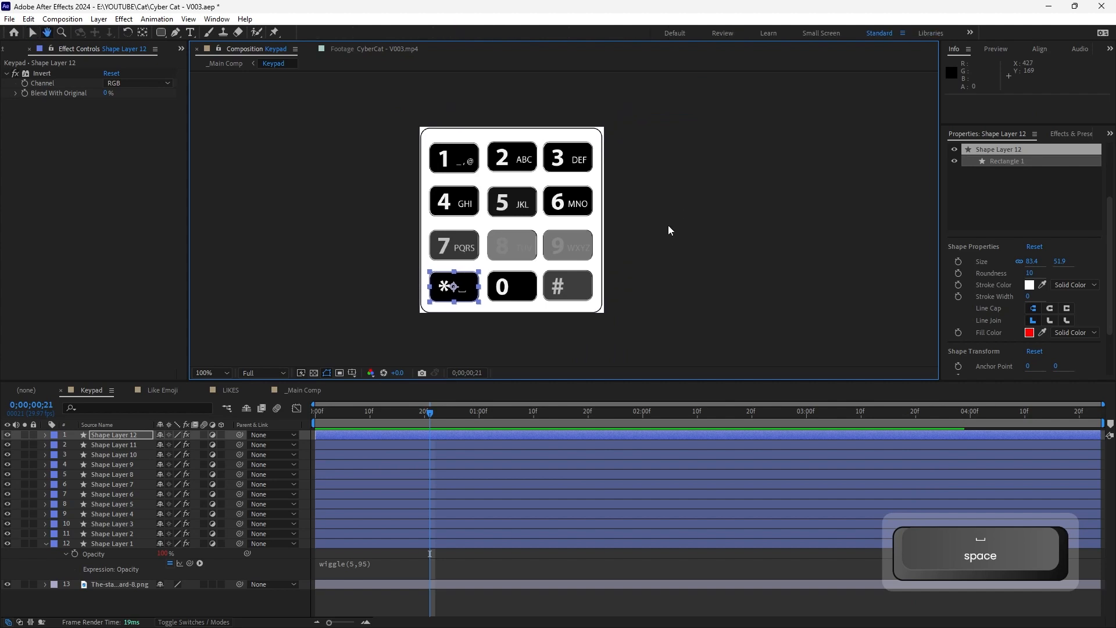
pyautogui.press('KP_0')
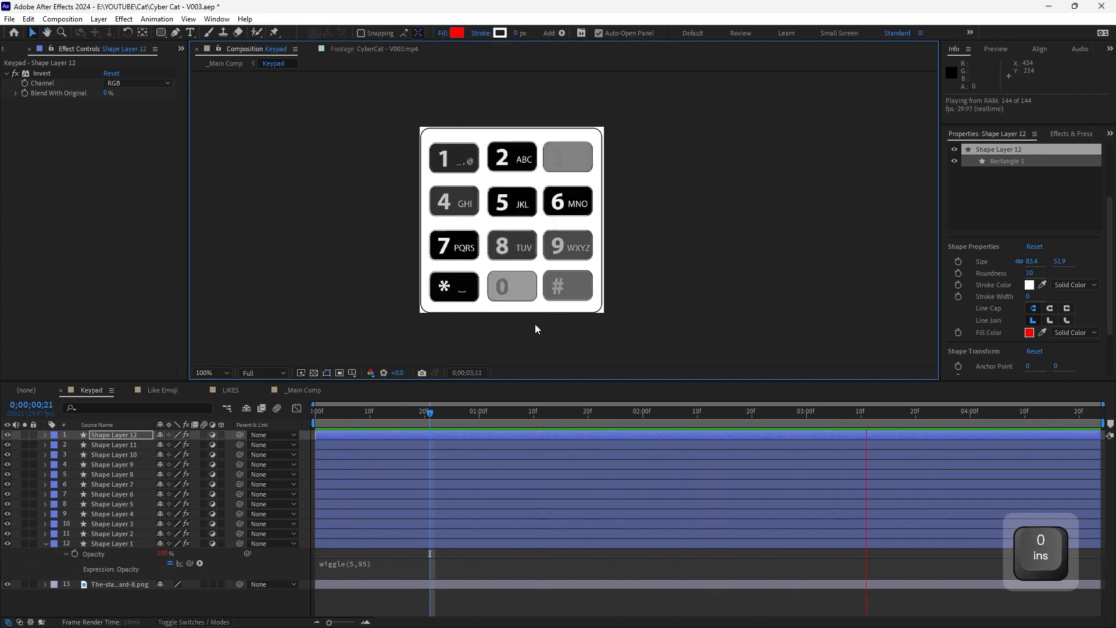
pyautogui.press('space')
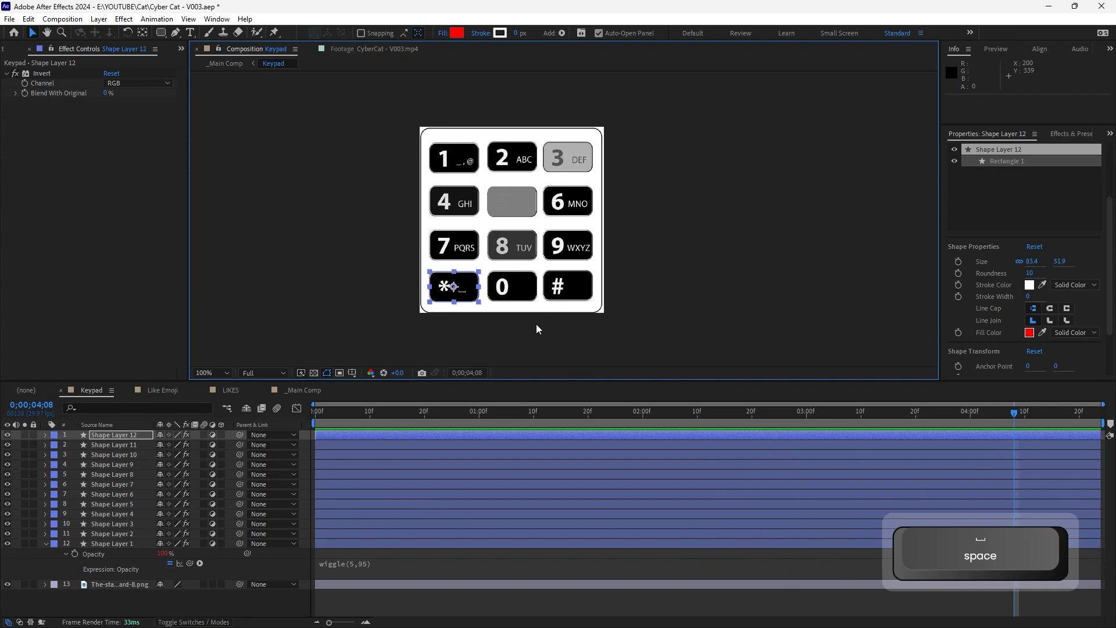
# Preview the flickering keypad in _Main Comp and save the project
pyautogui.press('Tab')
pyautogui.press('Return')
pyautogui.press('KP_0')
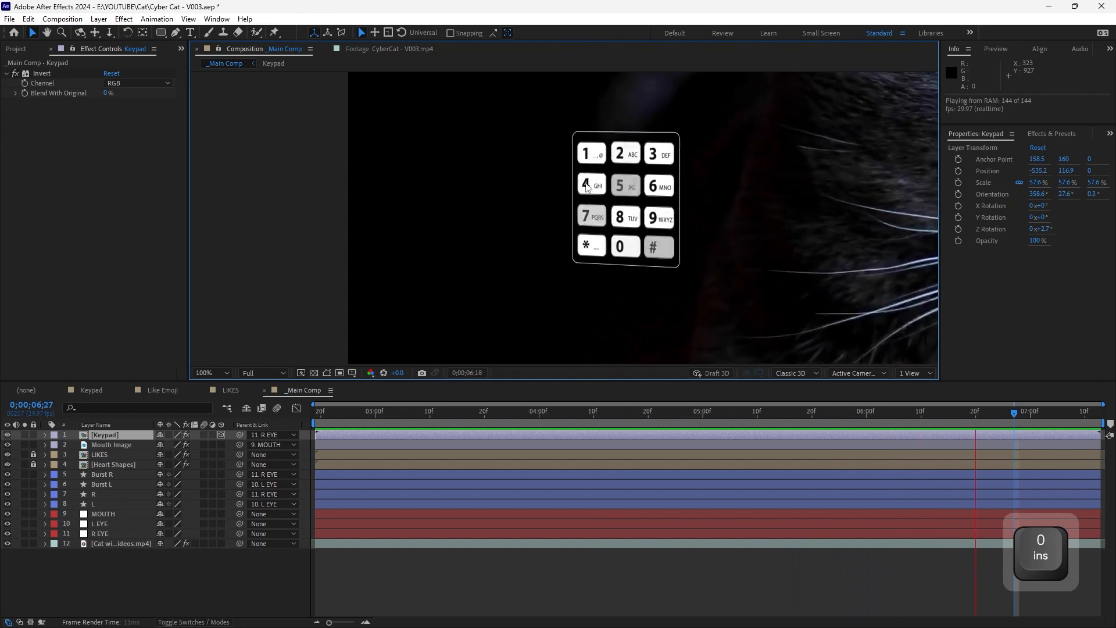
pyautogui.press('space')
pyautogui.hotkey('ctrl', 's')
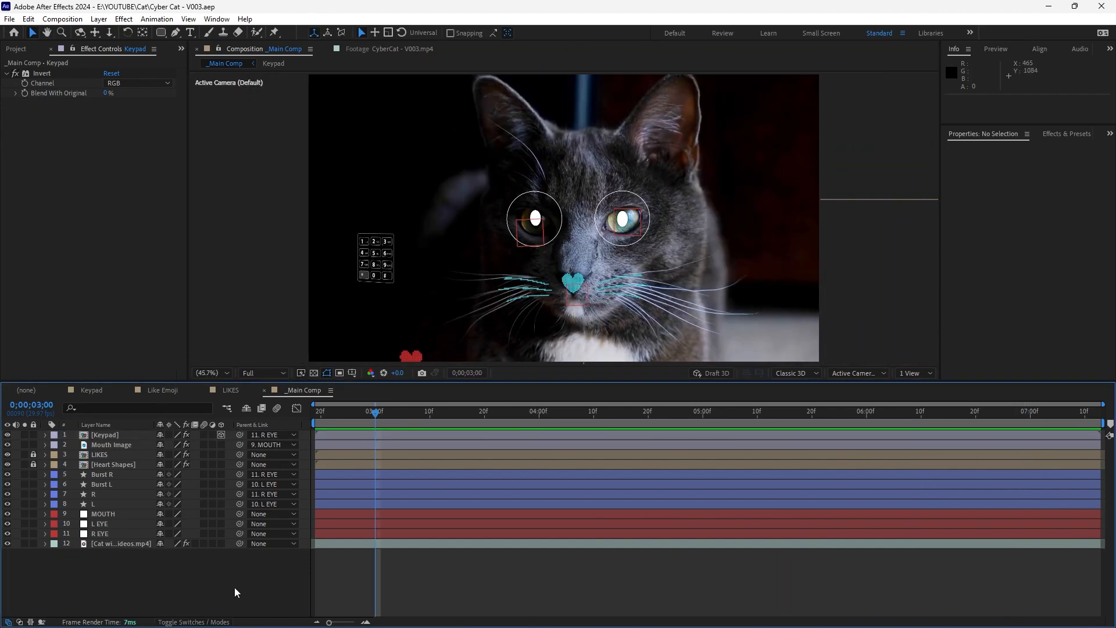
# Set the height of _Main Comp to 900 px in its composition settings and preview the cropped frame
pyautogui.rightClick(235, 587)
pyautogui.click(291, 458)
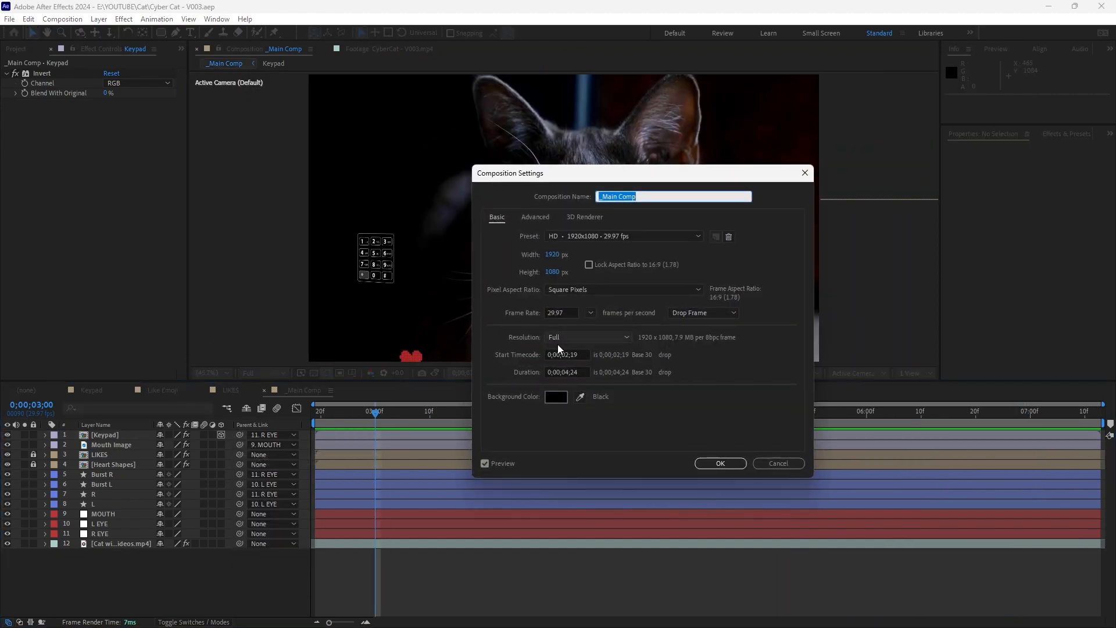
pyautogui.write('900')
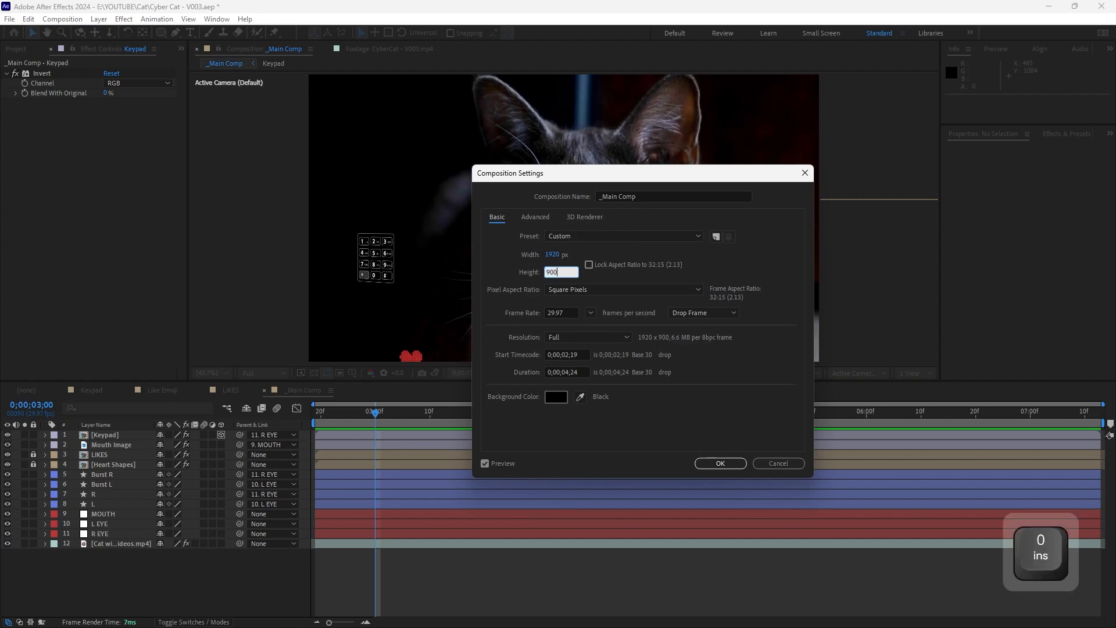
pyautogui.press('Return')
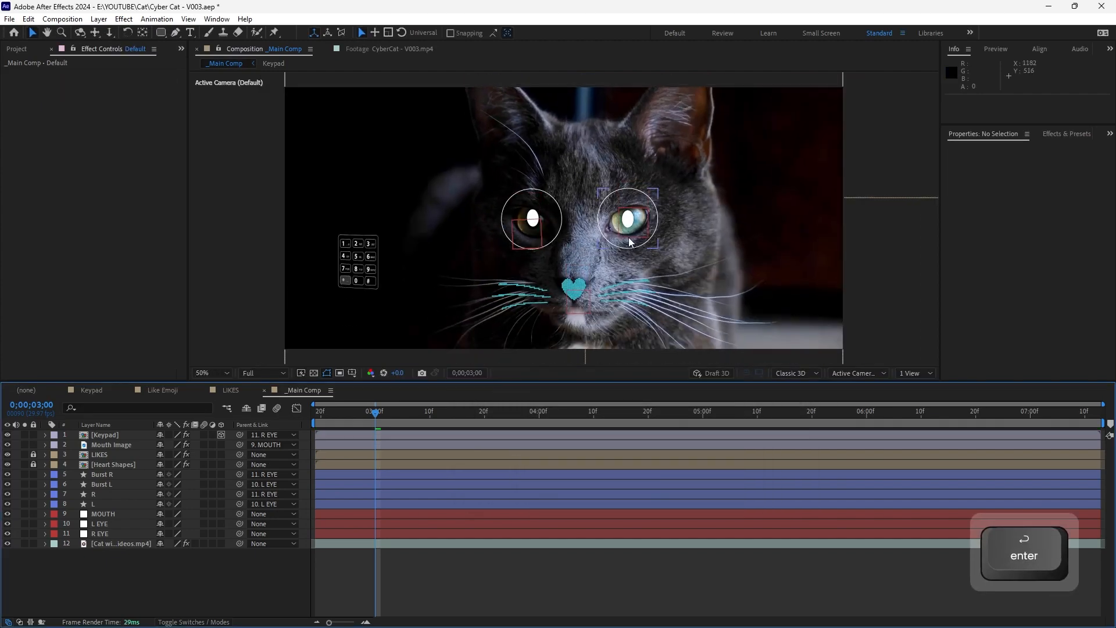
pyautogui.press('space')
pyautogui.moveTo(688, 443); pyautogui.dragTo(626, 448)
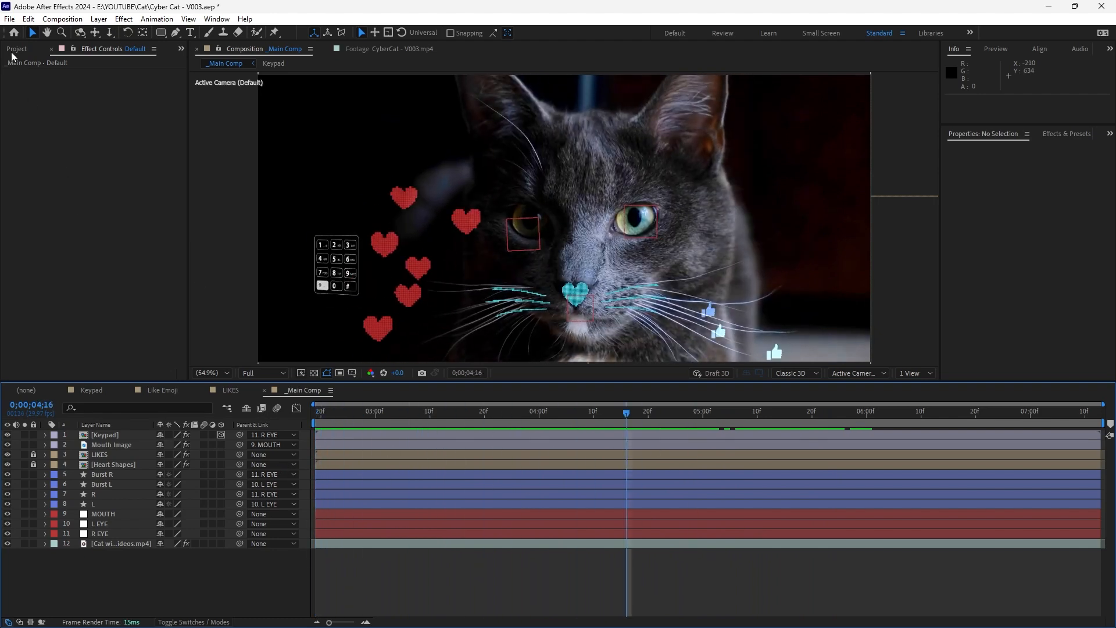
# Import the four WhatsApp phone screen recordings from the ASSETS > RECORDINGS folder as footage
pyautogui.click(16, 49)
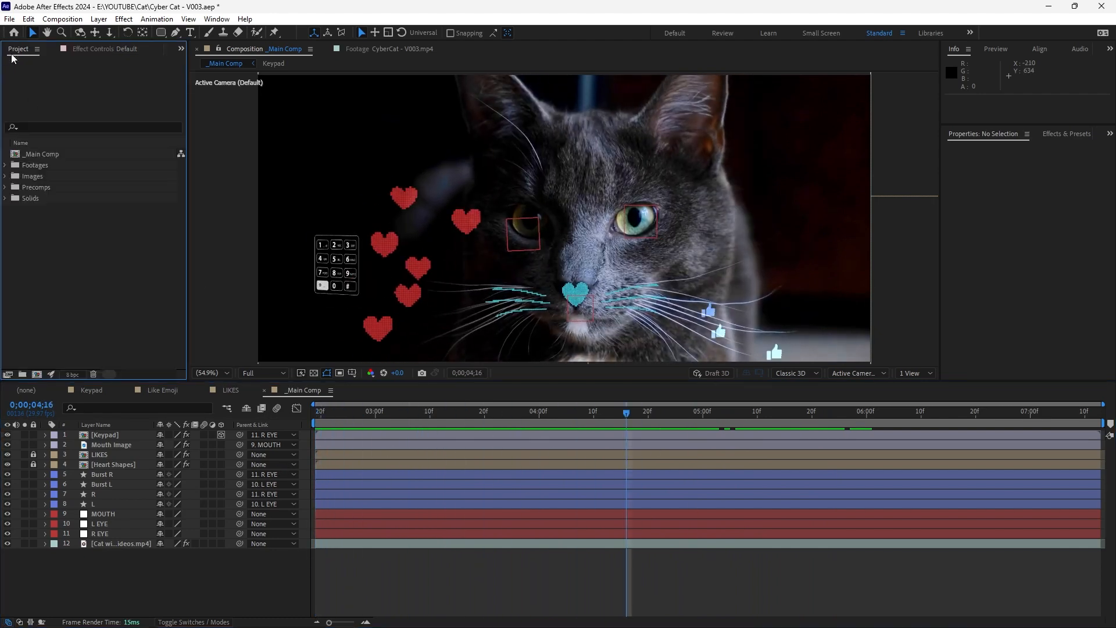
pyautogui.doubleClick(32, 239)
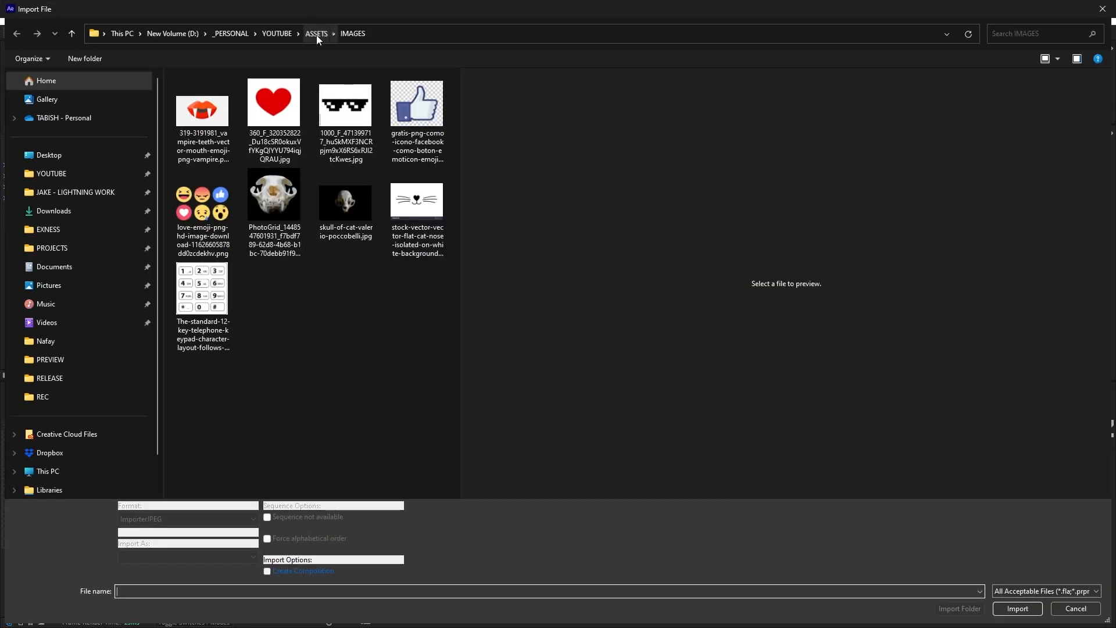
pyautogui.click(316, 35)
pyautogui.doubleClick(212, 199)
pyautogui.click(203, 122)
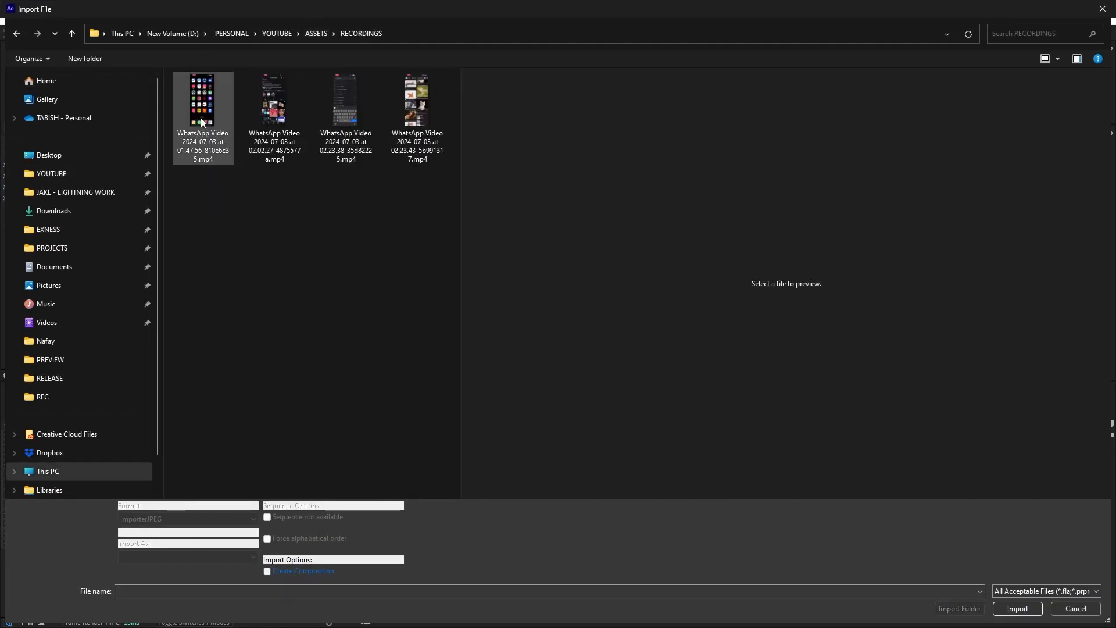
pyautogui.moveTo(216, 201); pyautogui.dragTo(401, 113)
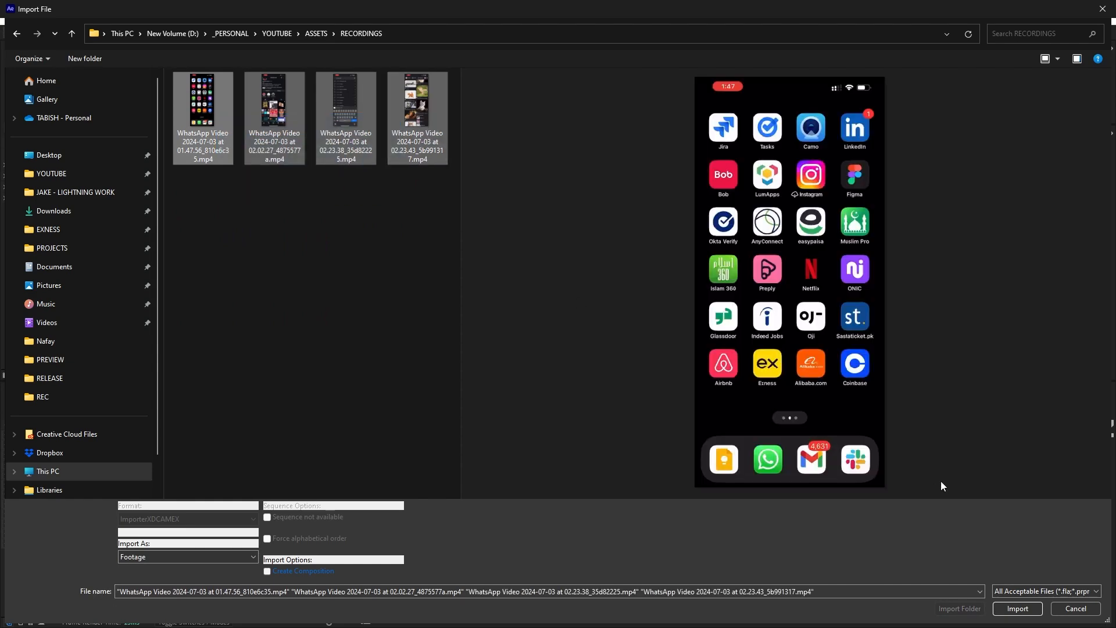
pyautogui.click(1023, 609)
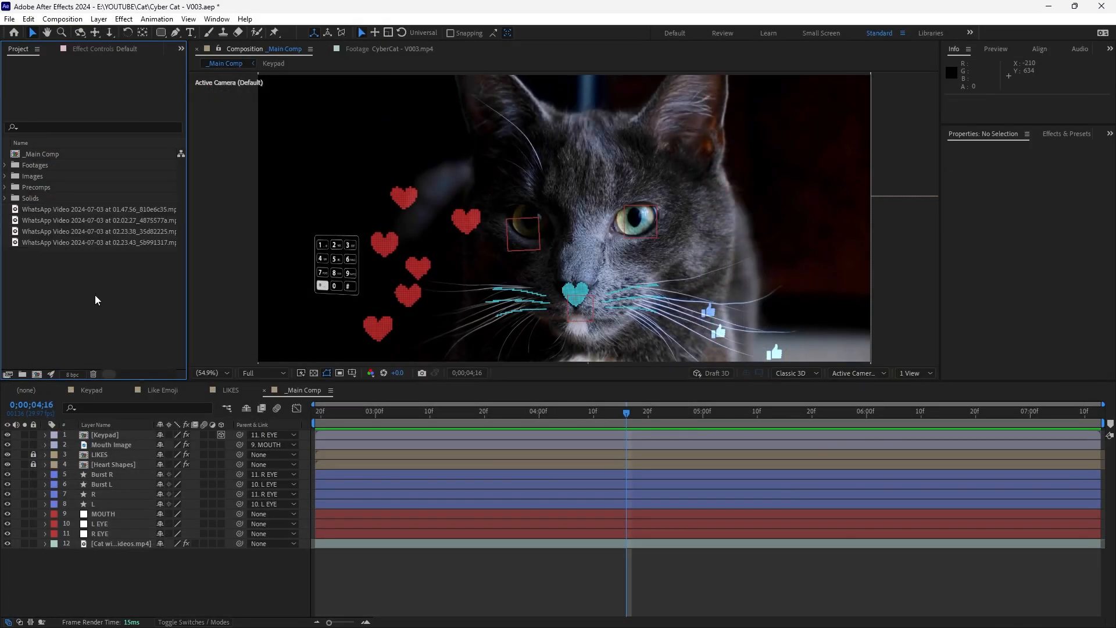
# Open each of the four imported phone recordings in turn and scrub through its content
pyautogui.doubleClick(79, 209)
pyautogui.moveTo(390, 347); pyautogui.dragTo(47, 300)
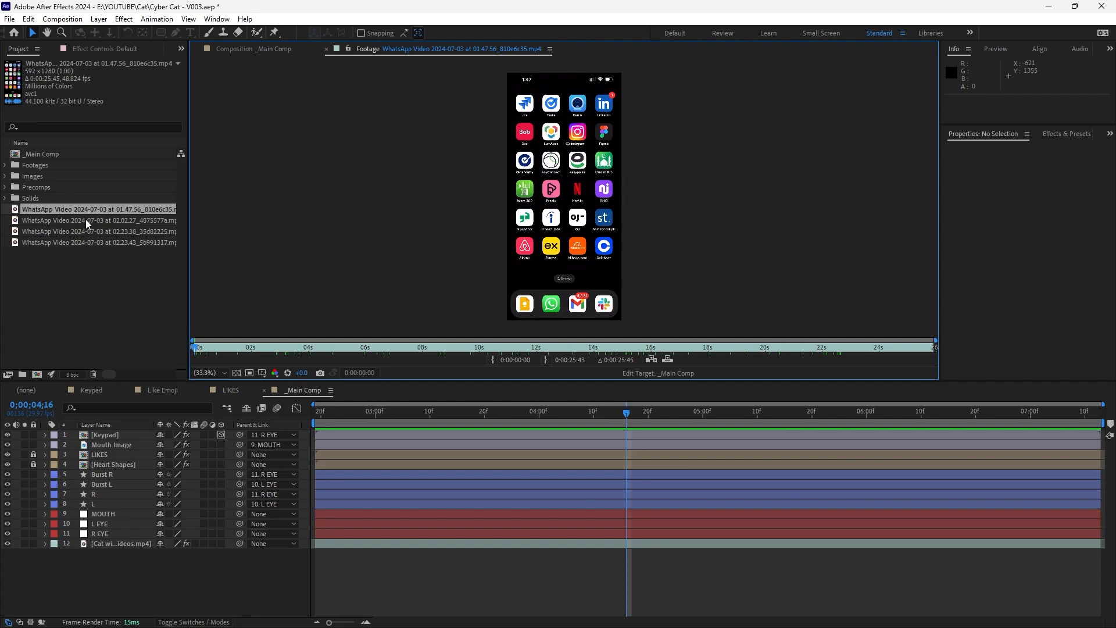
pyautogui.doubleClick(85, 220)
pyautogui.moveTo(224, 347); pyautogui.dragTo(381, 363)
pyautogui.doubleClick(52, 231)
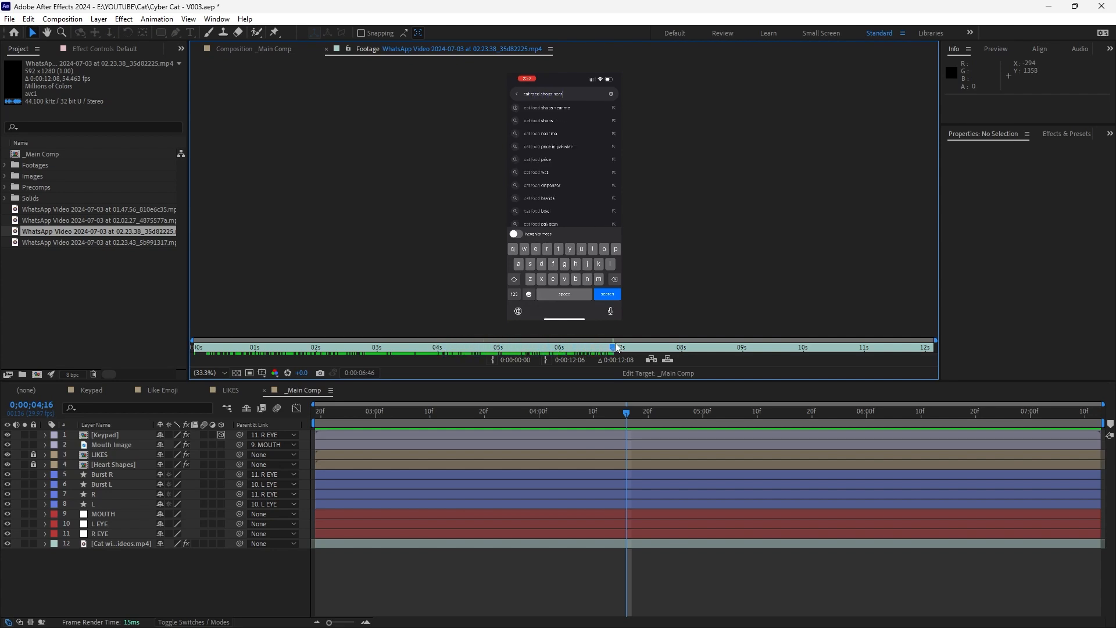
pyautogui.moveTo(690, 358); pyautogui.dragTo(748, 357)
pyautogui.doubleClick(127, 242)
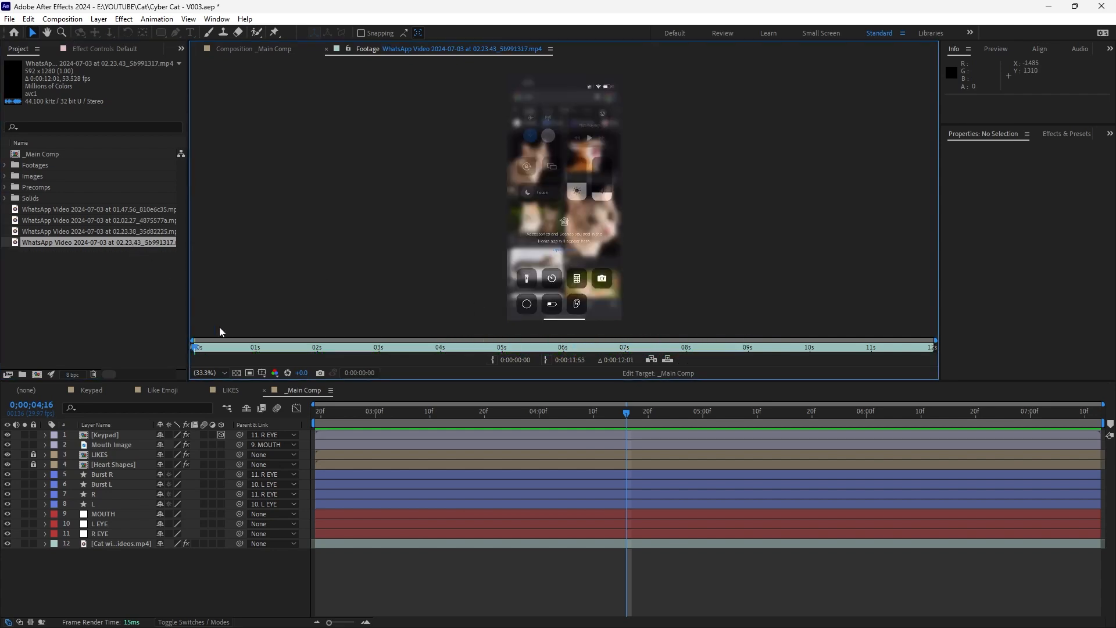
pyautogui.moveTo(208, 349); pyautogui.dragTo(247, 368)
pyautogui.moveTo(315, 369); pyautogui.dragTo(231, 365)
pyautogui.click(50, 304)
# Add the WhatsApp recording from 01.47.56 to _Main Comp, scale it to 46.5%, and position it over the cat's face
pyautogui.click(250, 49)
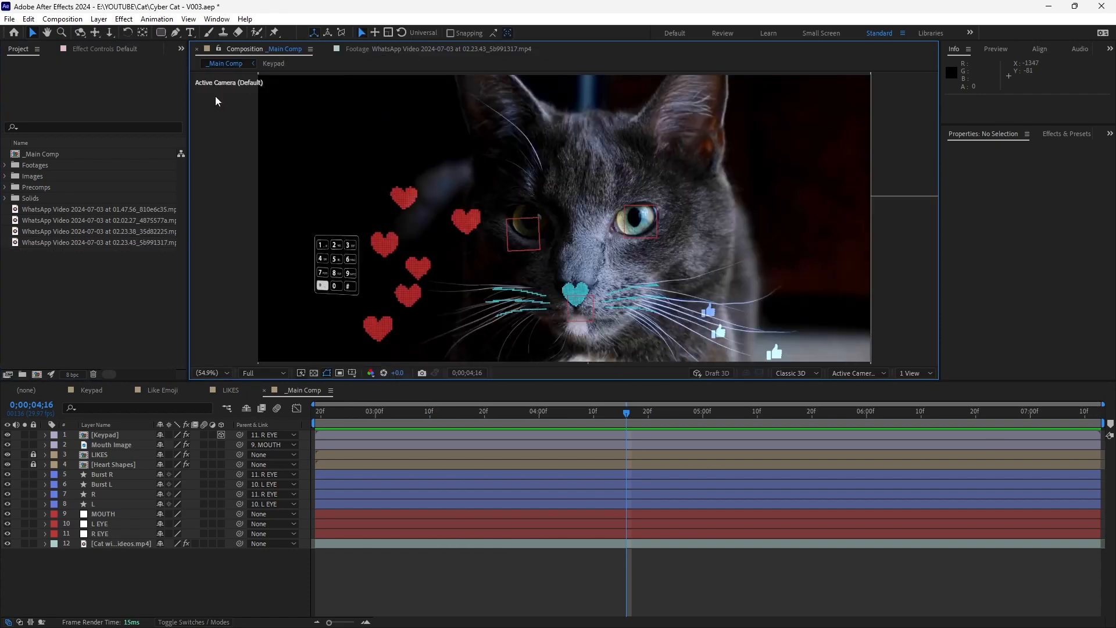
pyautogui.press('space')
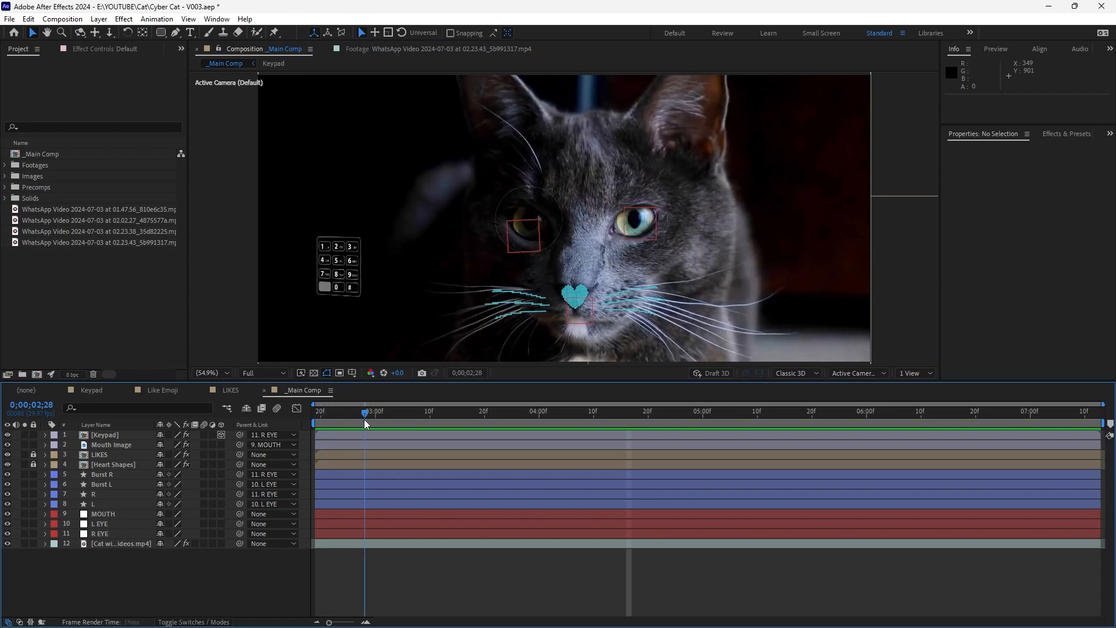
pyautogui.click(108, 209)
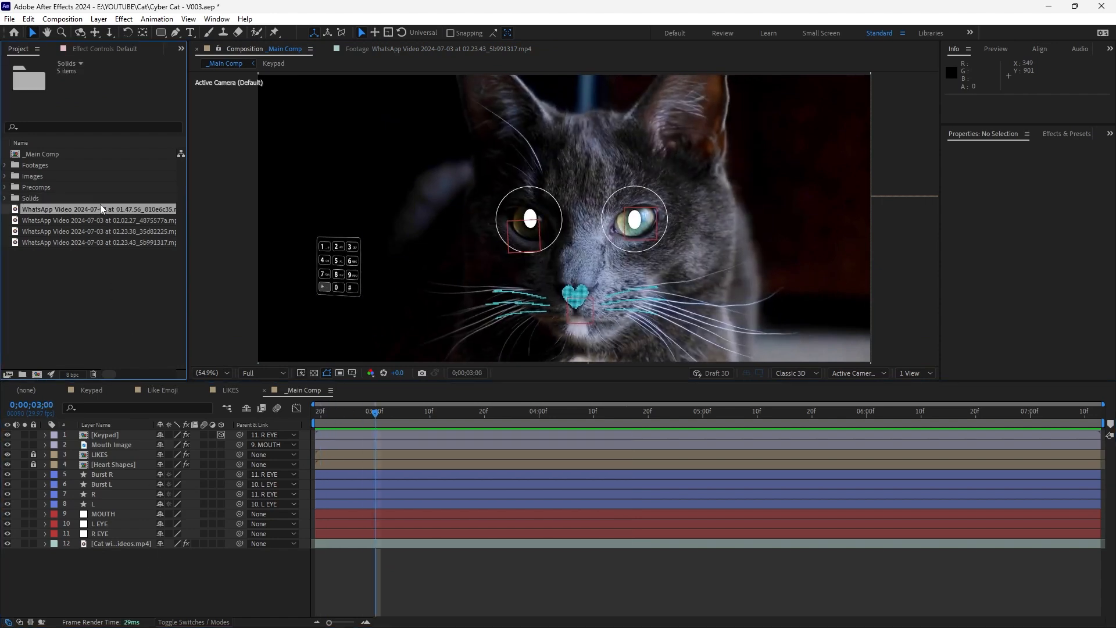
pyautogui.moveTo(81, 213); pyautogui.dragTo(418, 262)
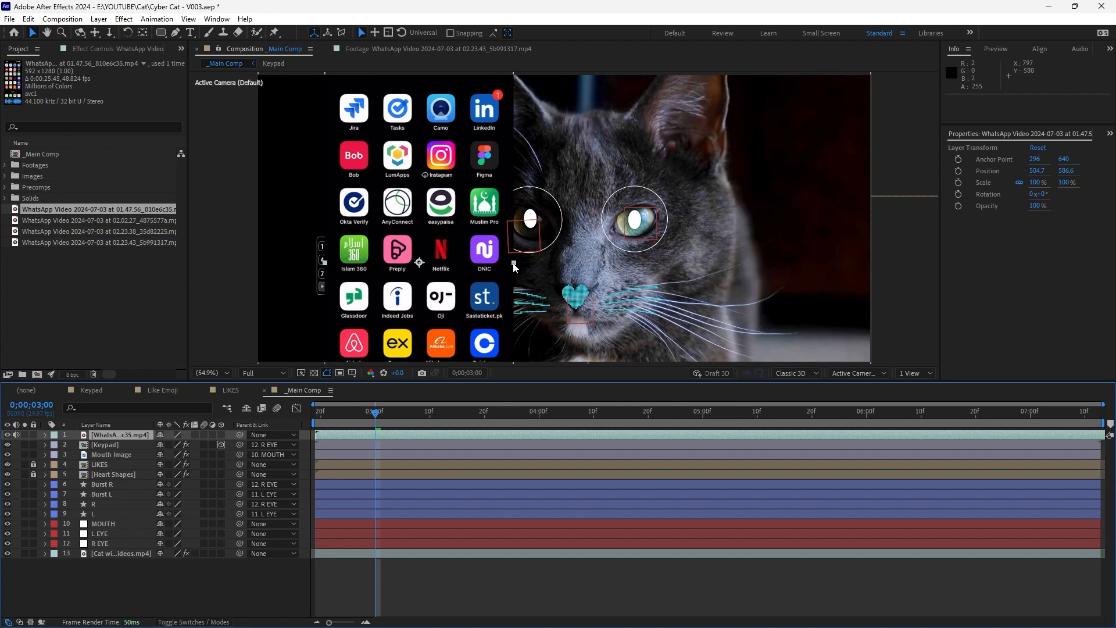
pyautogui.moveTo(513, 266); pyautogui.dragTo(569, 238)
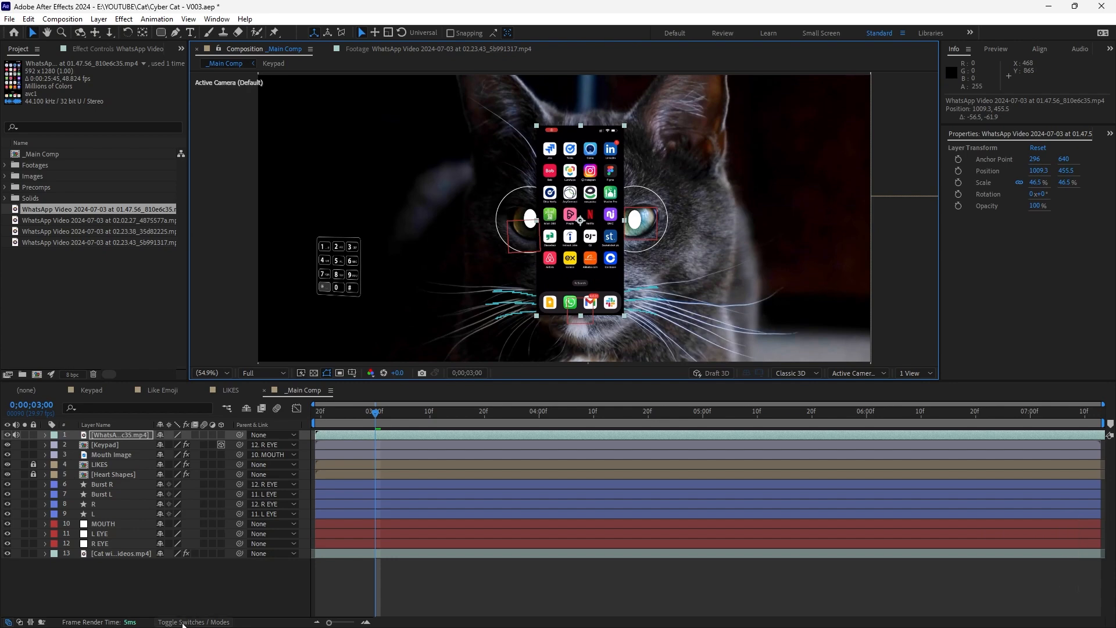
# Set the blend mode of the 01.47.56 recording to Add and move it beside the cat's face, at about 479, 485
pyautogui.click(20, 622)
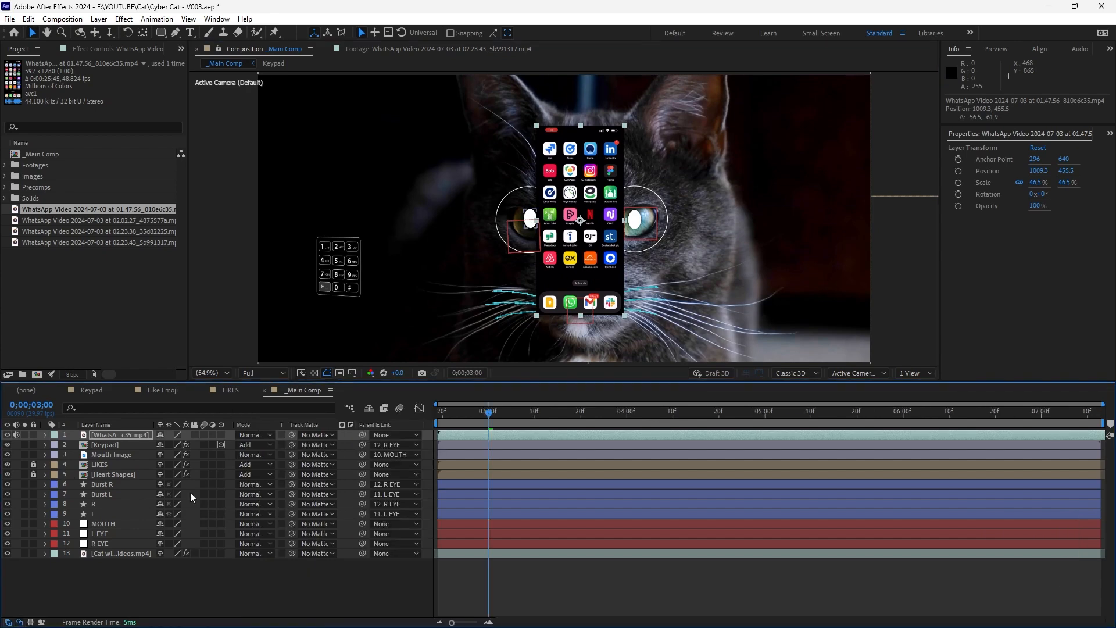
pyautogui.click(265, 435)
pyautogui.click(317, 238)
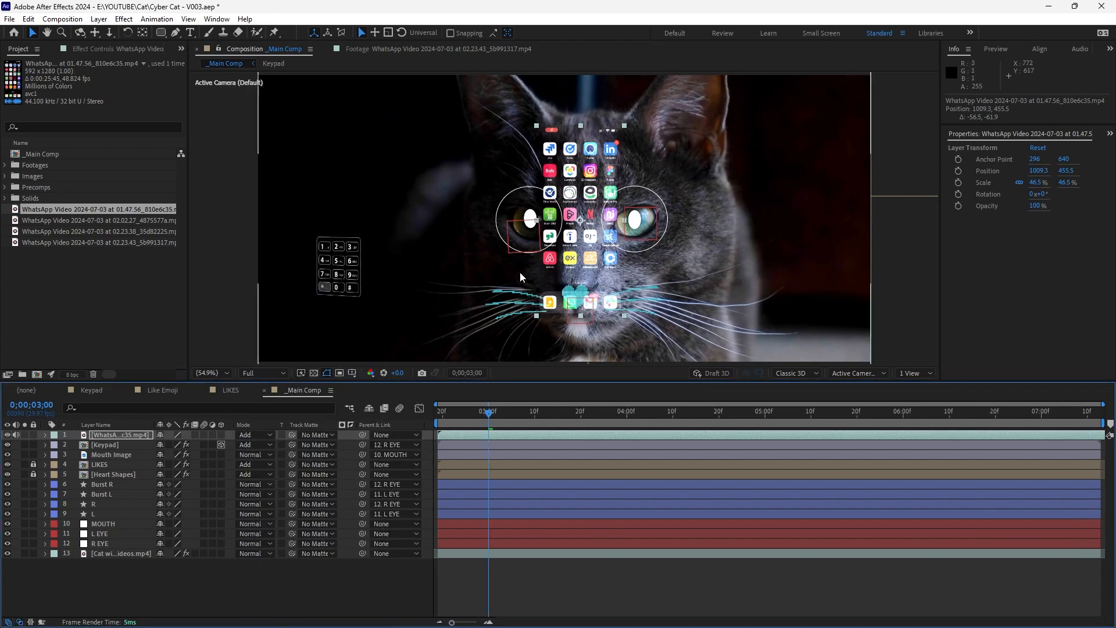
pyautogui.moveTo(571, 270); pyautogui.dragTo(441, 318)
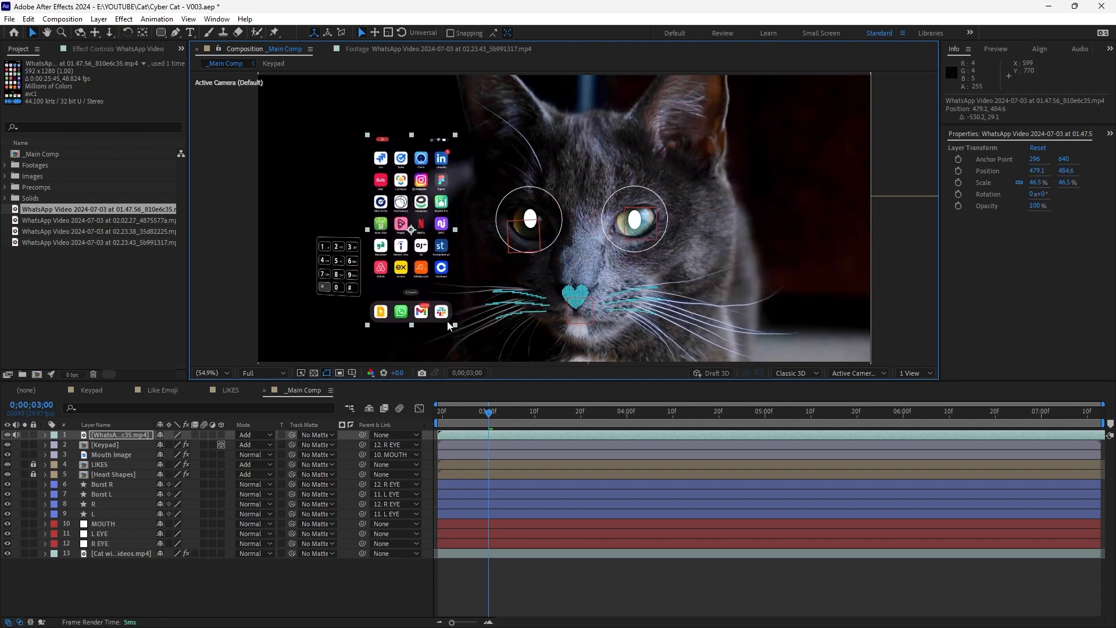
# Apply CC Ball Action to the recording, scale the layer to 42.8%, and place it at about 412, 457 near the keypad
pyautogui.hotkey('ctrl', 'space')
pyautogui.write('ball')
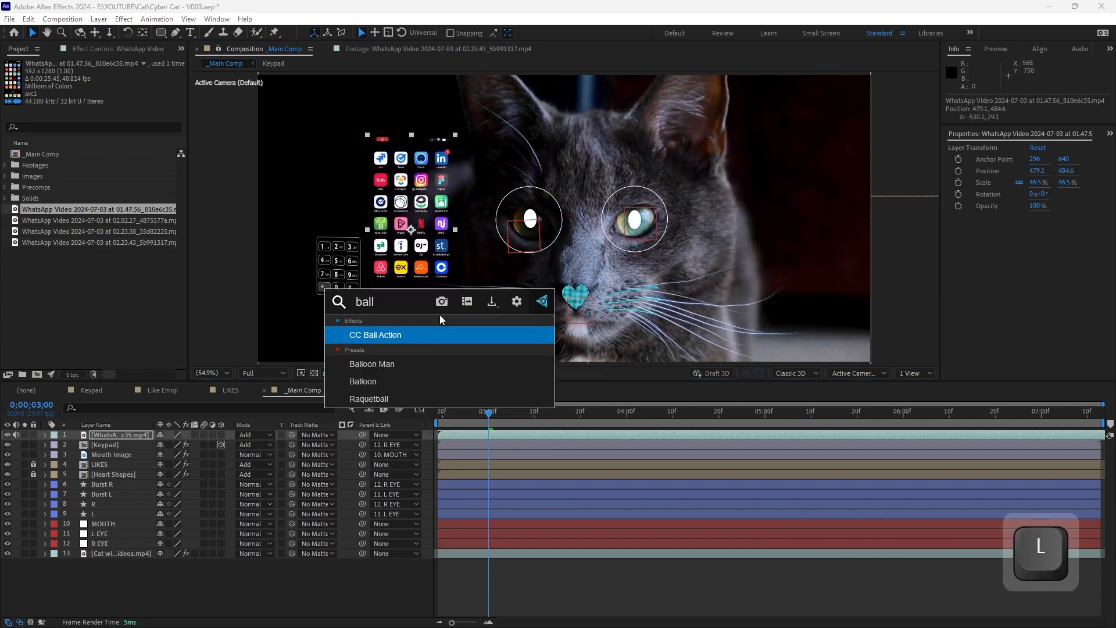
pyautogui.press('Return')
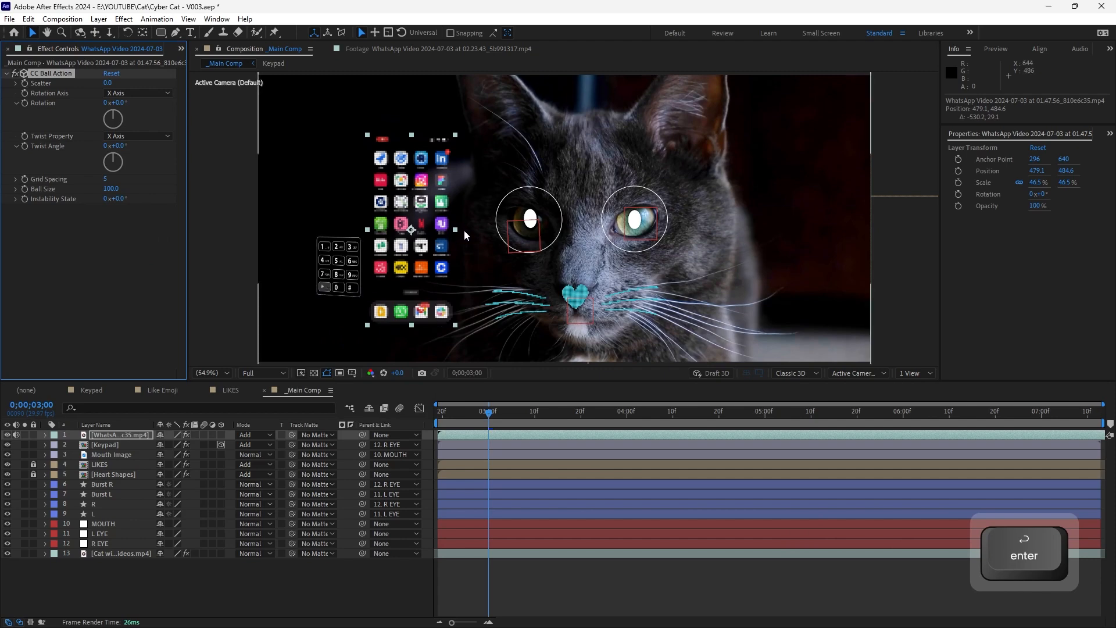
pyautogui.moveTo(455, 229); pyautogui.dragTo(427, 292)
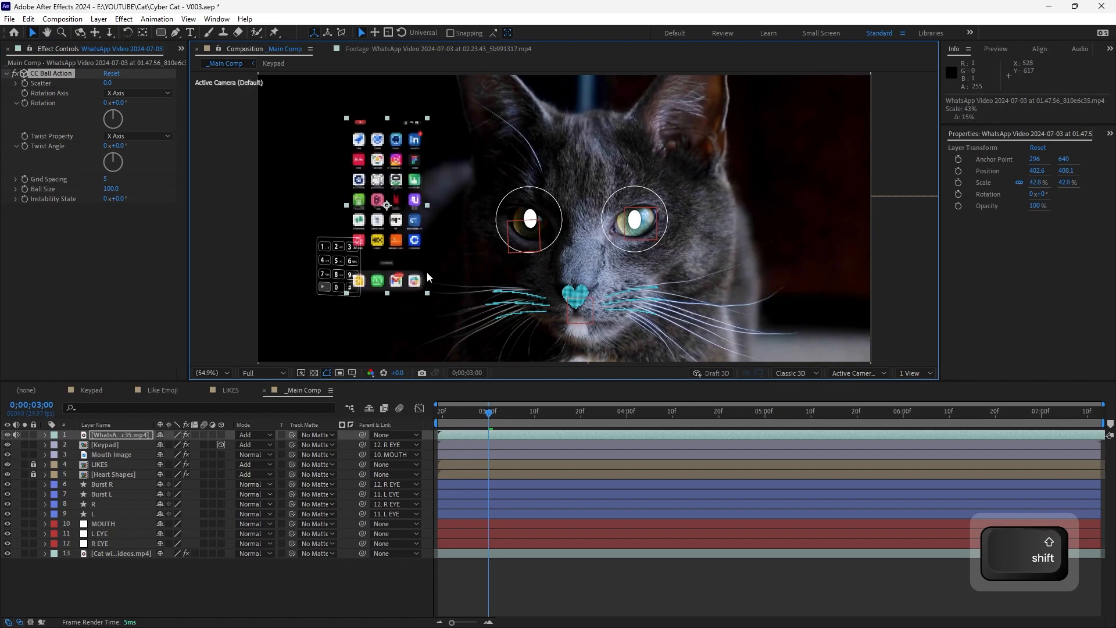
pyautogui.moveTo(394, 252)
pyautogui.mouseDown()
pyautogui.moveTo(411, 267)
pyautogui.moveTo(397, 267)
pyautogui.mouseUp()
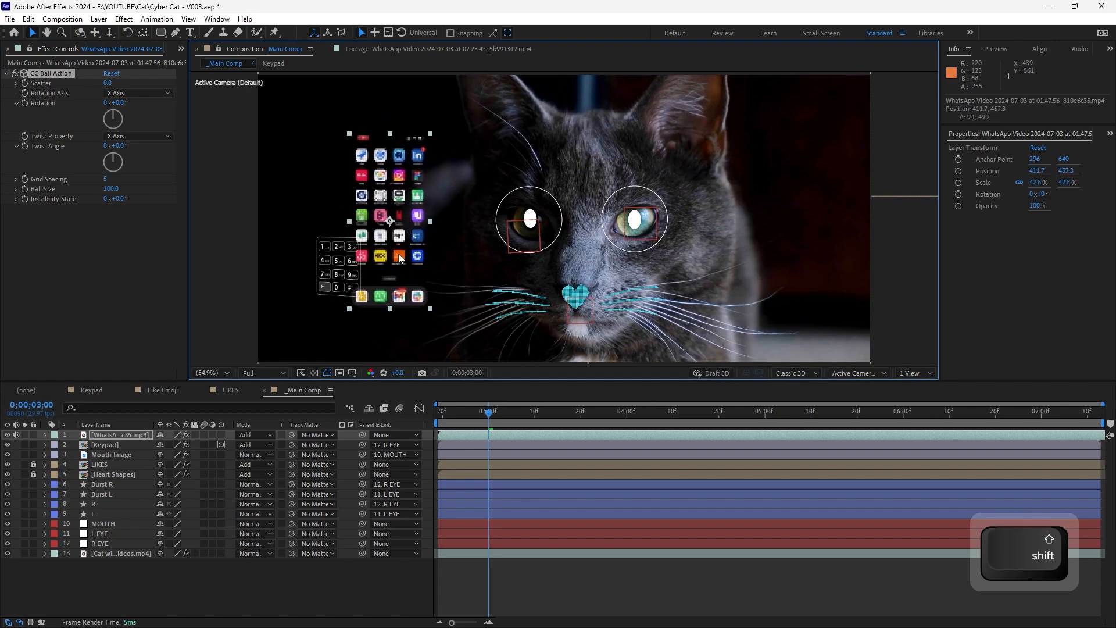
# Parent the recording layer to the R EYE null and solo the recording
pyautogui.moveTo(362, 435); pyautogui.dragTo(98, 548)
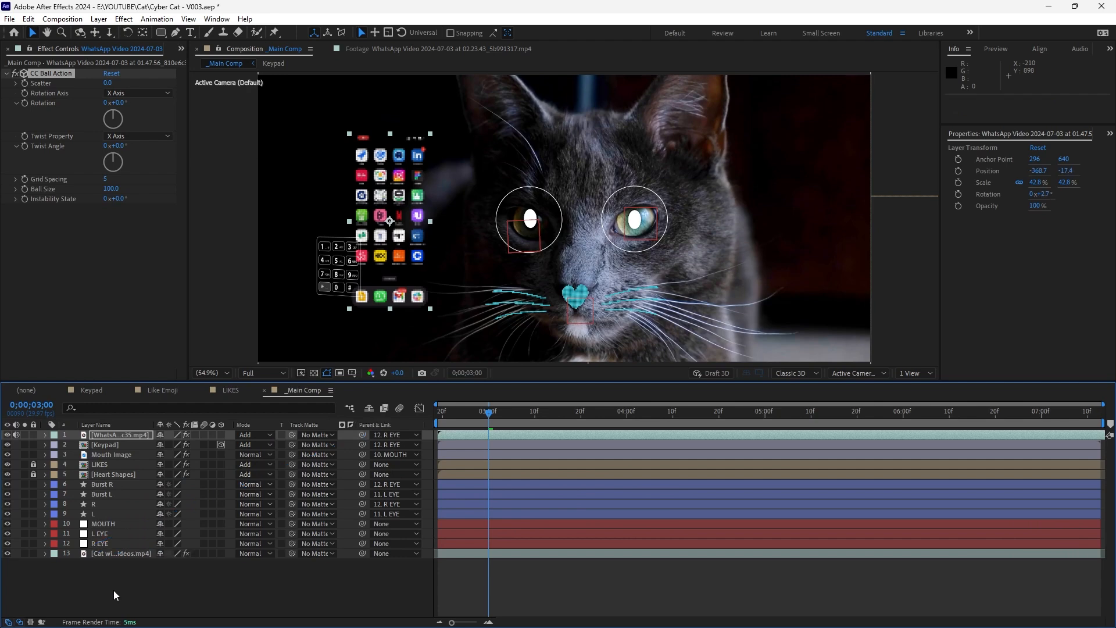
pyautogui.click(113, 590)
pyautogui.moveTo(472, 414)
pyautogui.mouseDown()
pyautogui.moveTo(425, 412)
pyautogui.moveTo(987, 444)
pyautogui.moveTo(427, 416)
pyautogui.moveTo(628, 425)
pyautogui.moveTo(454, 419)
pyautogui.mouseUp()
pyautogui.click(104, 434)
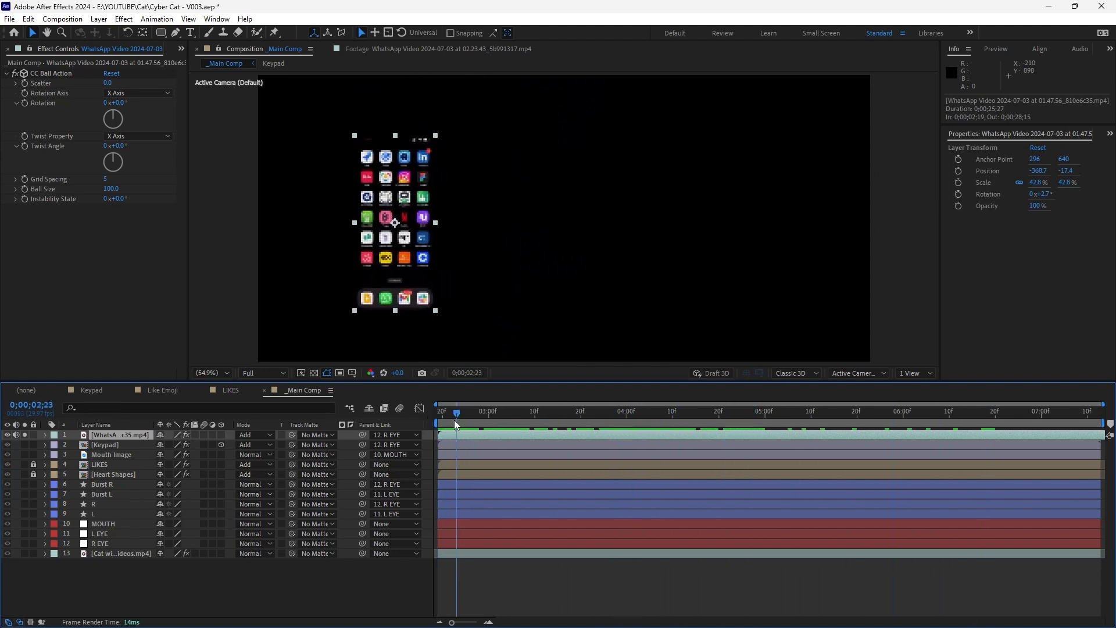
# Scrub through the recording in its own layer viewer to examine its content, and return to _Main Comp at 0;00;02;23
pyautogui.click(181, 49)
pyautogui.click(201, 65)
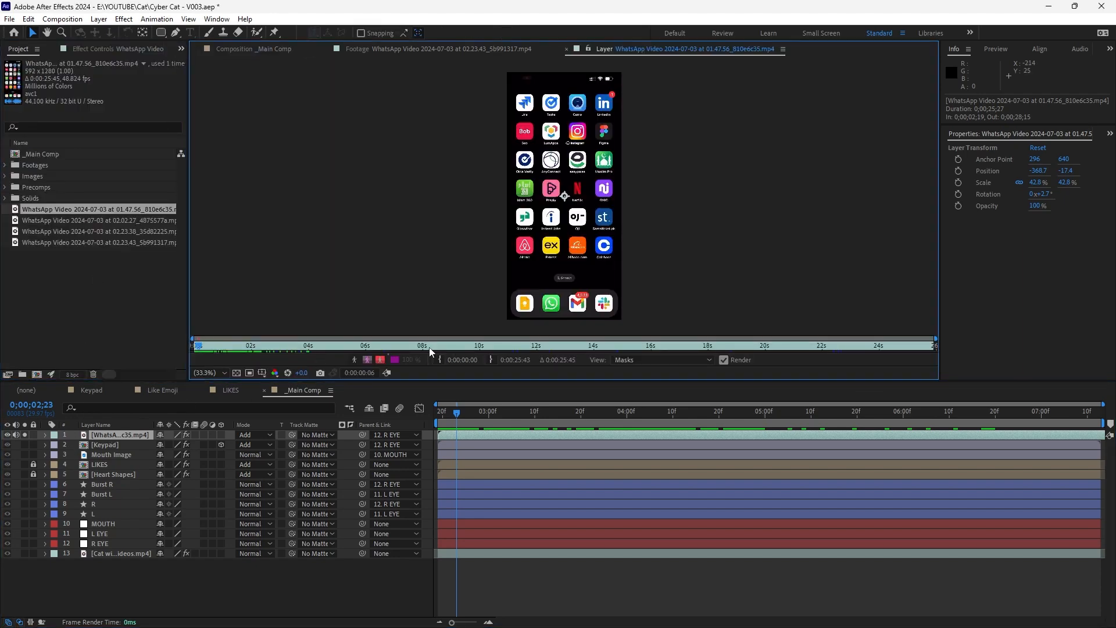
pyautogui.moveTo(258, 347); pyautogui.dragTo(422, 364)
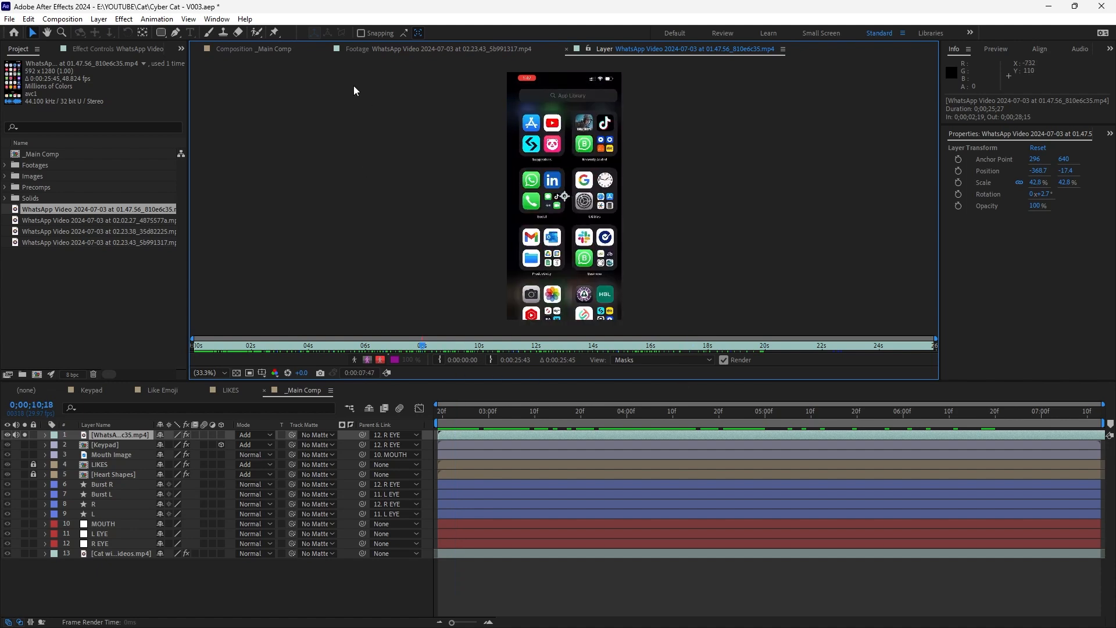
pyautogui.click(266, 48)
pyautogui.click(454, 413)
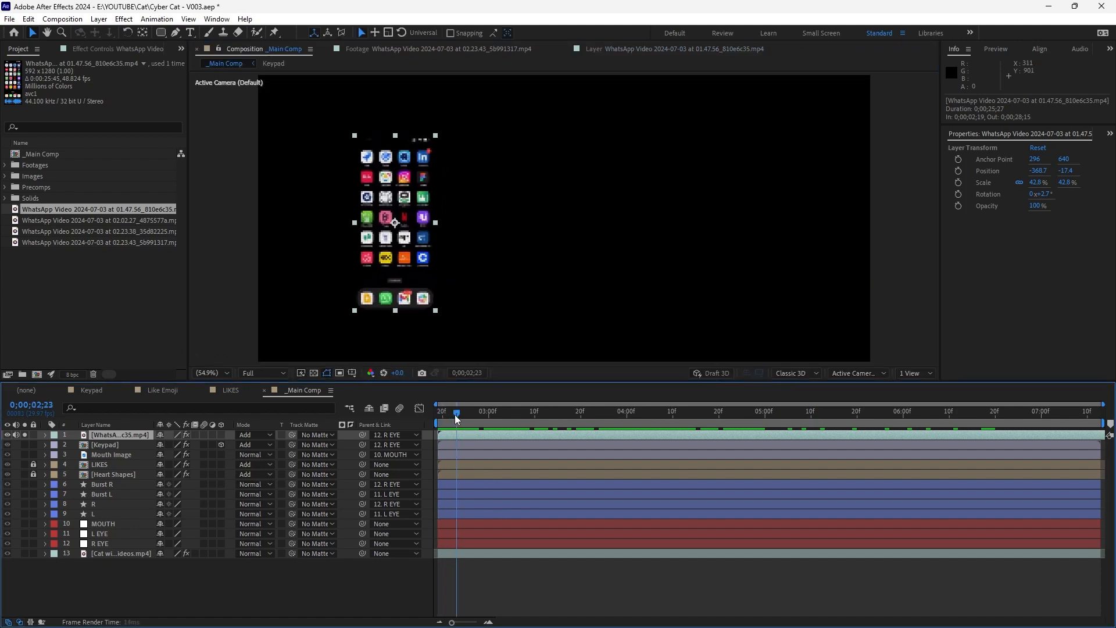
# Shift the recording layer earlier in time until its in-point is at -0;00;04;04, with the home screen showing at 0;00;02;23
pyautogui.moveTo(514, 439); pyautogui.dragTo(479, 434)
pyautogui.click(513, 436)
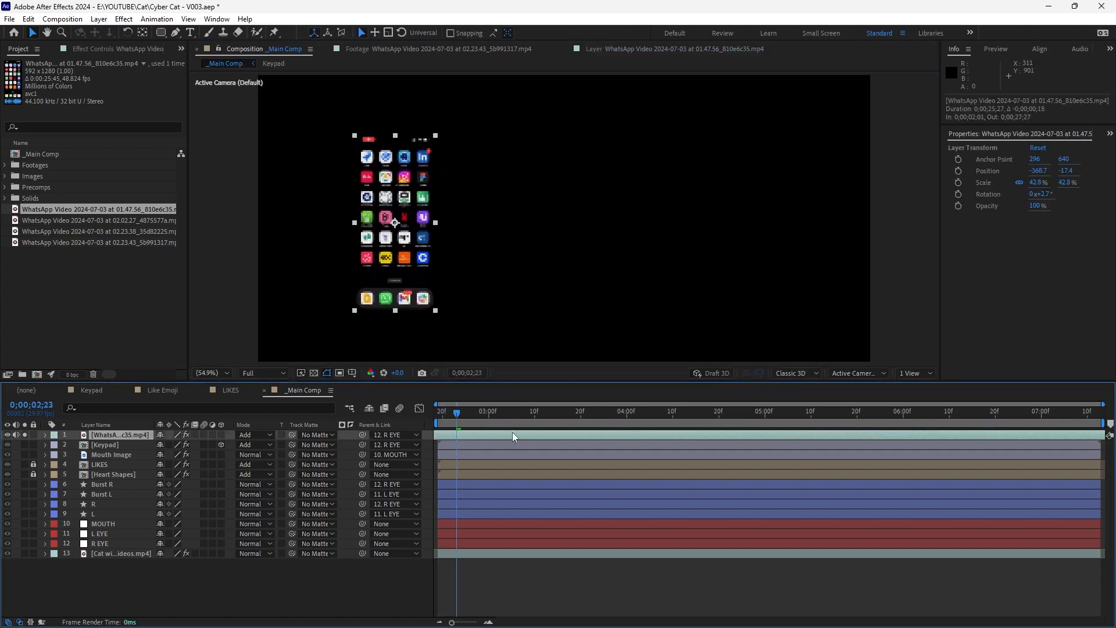
pyautogui.hotkey('shift', 'alt', 'pageup')
pyautogui.hotkey('shift', 'alt', 'pageup')
pyautogui.hotkey('alt', 'pageup')
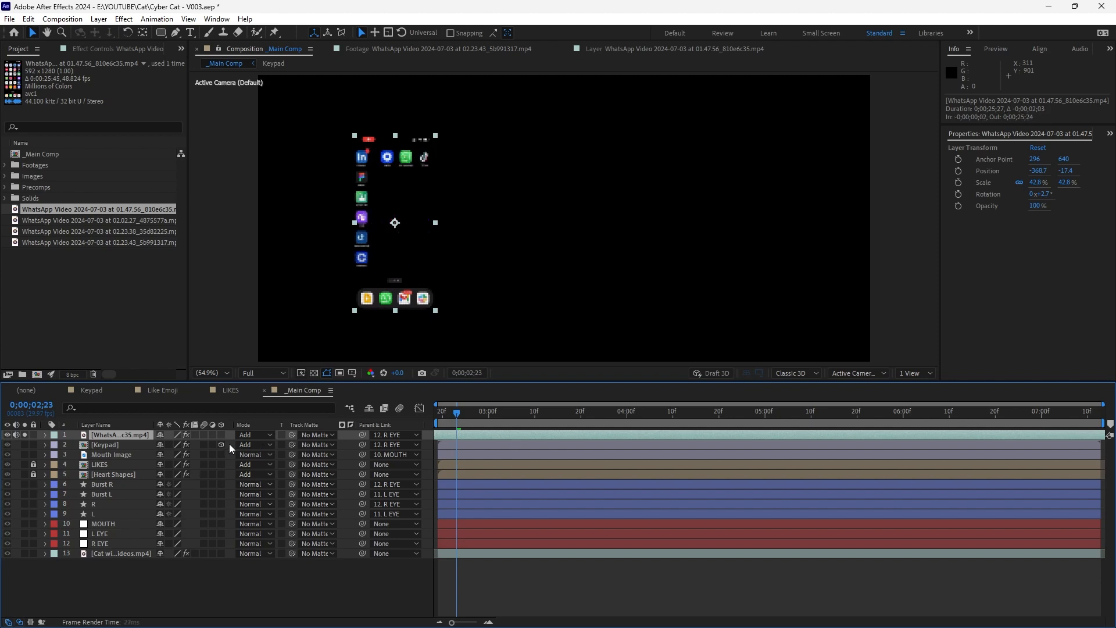
pyautogui.hotkey('shift', 'alt', 'pageup')
pyautogui.hotkey('shift', 'alt', 'pageup')
pyautogui.hotkey('alt', 'pageup')
pyautogui.hotkey('alt', 'pageup')
pyautogui.hotkey('alt', 'pageup')
pyautogui.hotkey('alt', 'pageup')
pyautogui.hotkey('alt', 'pageup')
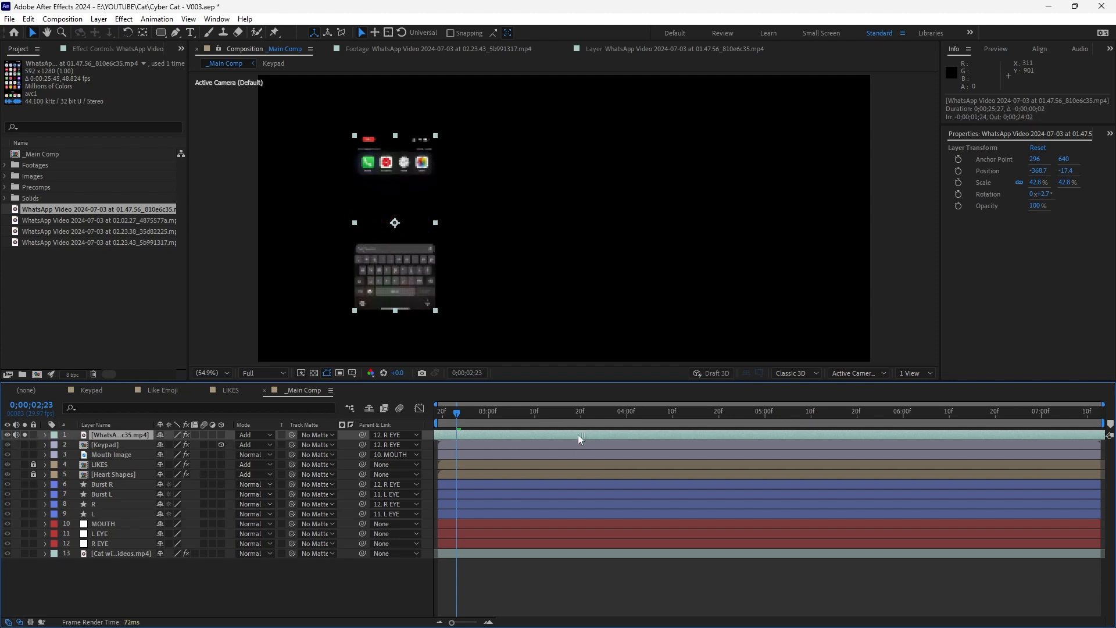
pyautogui.hotkey('shift', 'alt', 'pageup')
pyautogui.hotkey('shift', 'alt', 'pageup')
pyautogui.hotkey('shift', 'alt', 'pageup')
pyautogui.hotkey('shift', 'alt', 'pageup')
pyautogui.hotkey('alt', 'pageup')
pyautogui.hotkey('alt', 'pageup')
pyautogui.hotkey('alt', 'pageup')
pyautogui.hotkey('alt', 'pageup')
pyautogui.hotkey('alt', 'pageup')
pyautogui.hotkey('alt', 'pageup')
pyautogui.hotkey('alt', 'pageup')
pyautogui.hotkey('alt', 'pageup')
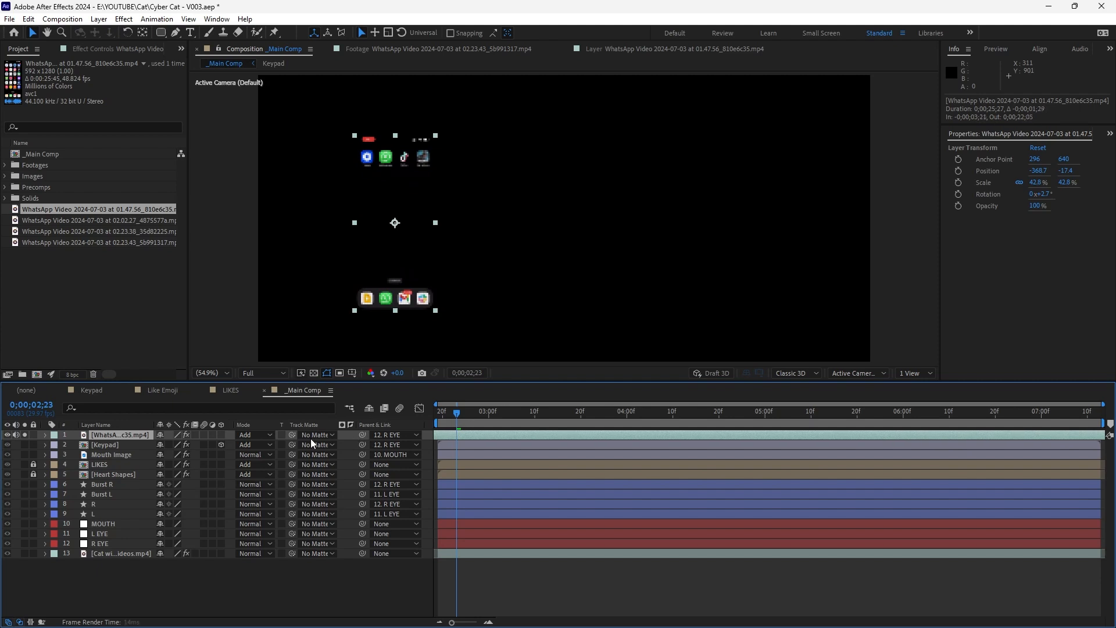
pyautogui.hotkey('shift', 'alt', 'pageup')
pyautogui.hotkey('alt', 'pageup')
pyautogui.hotkey('alt', 'pageup')
pyautogui.hotkey('alt', 'pageup')
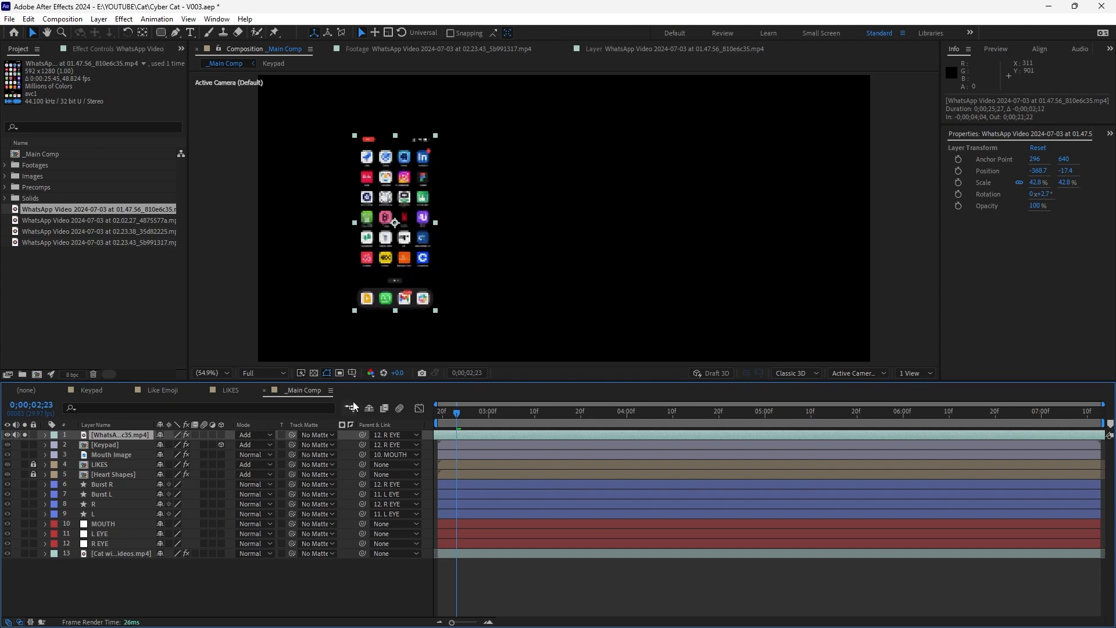
# Trim the start of the recording layer at 0;00;02;23 and move its in-point to 0;00;02;19
pyautogui.hotkey('alt', '[')
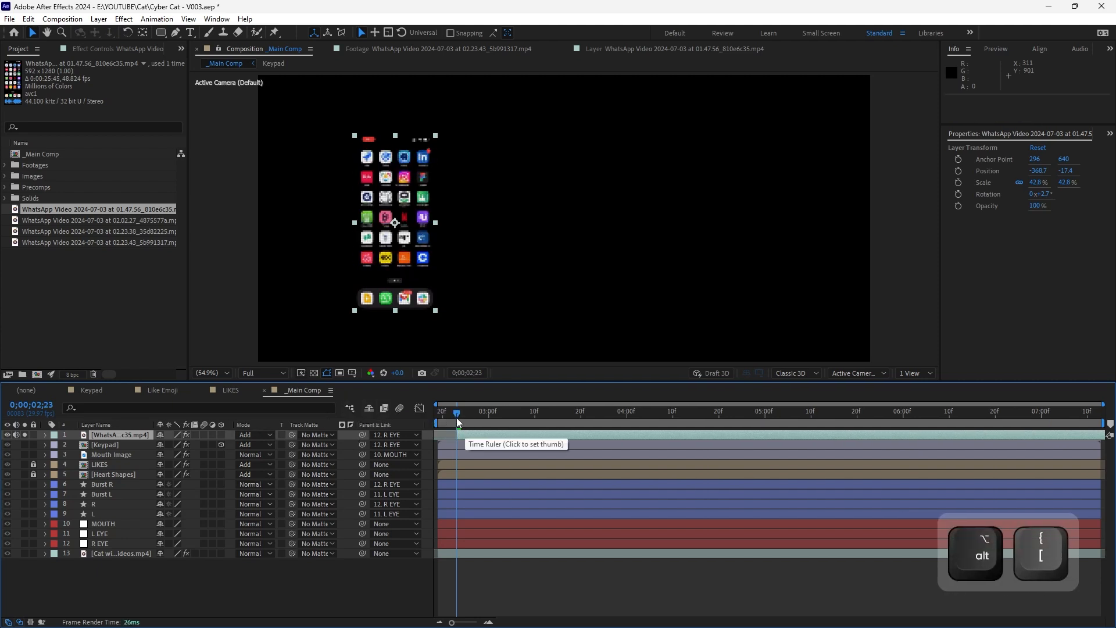
pyautogui.click(438, 417)
pyautogui.press('[')
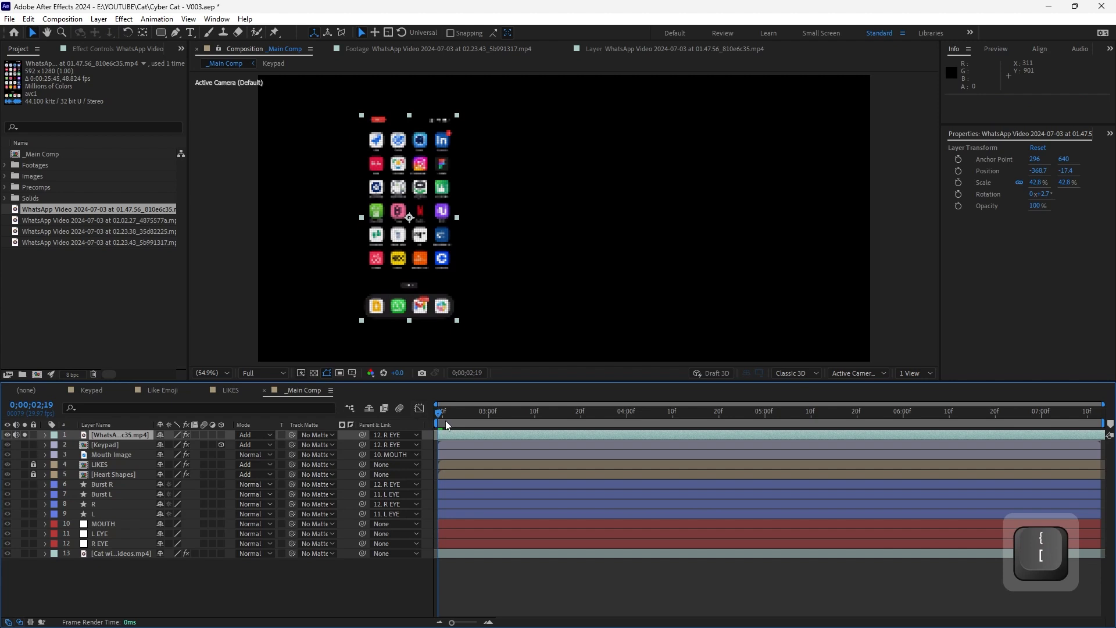
pyautogui.moveTo(445, 420); pyautogui.dragTo(462, 457)
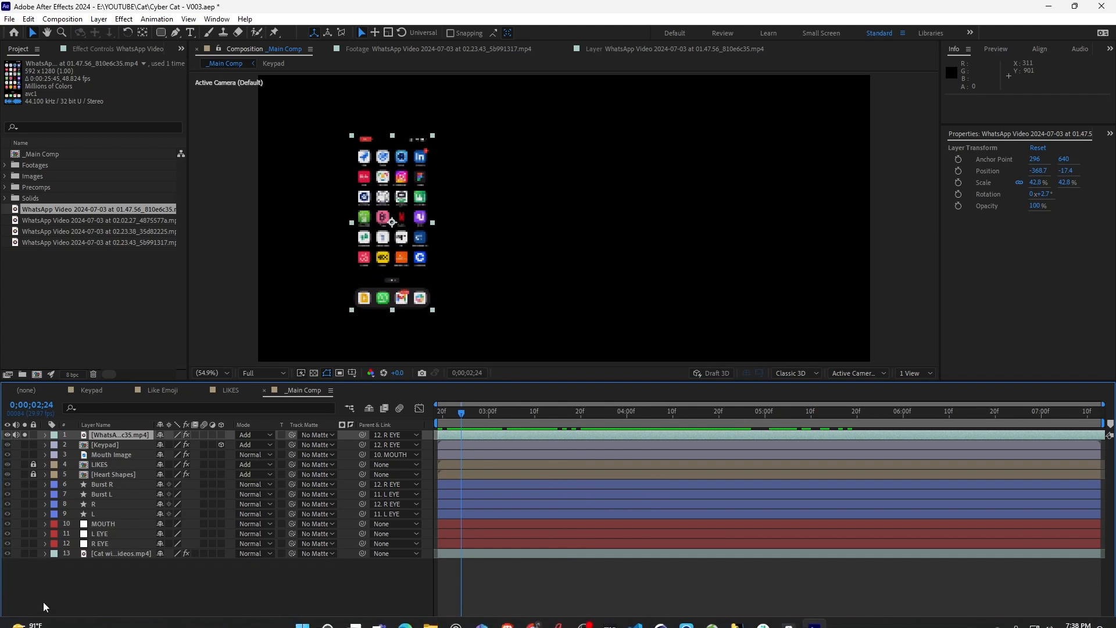
# Show the in, out, duration and stretch values of the layers and set the recording's stretch factor to 70%
pyautogui.click(31, 621)
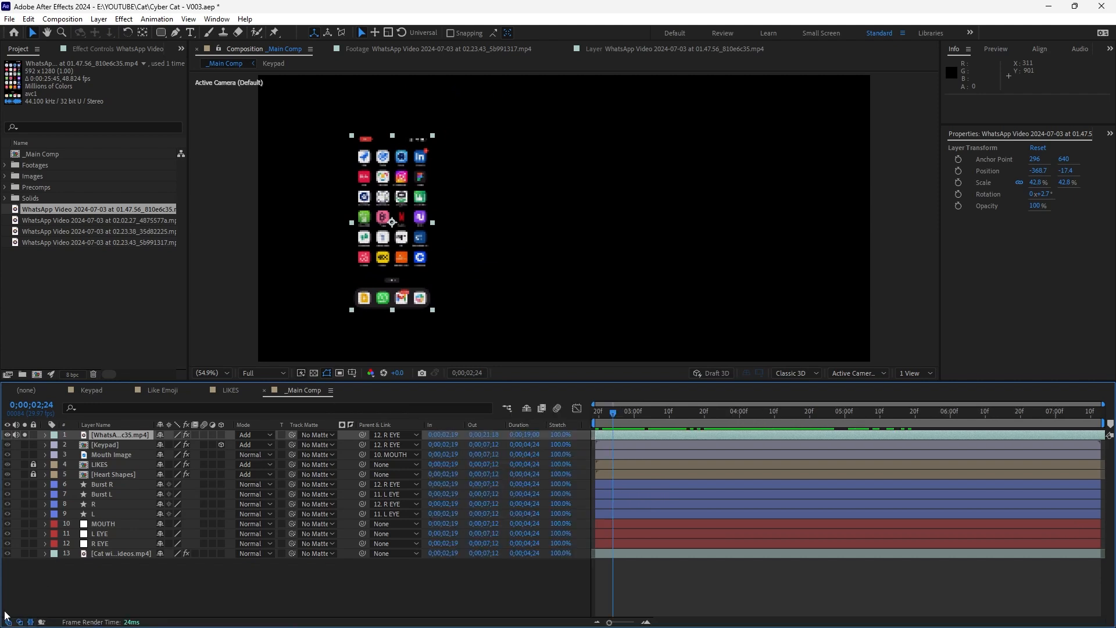
pyautogui.click(561, 435)
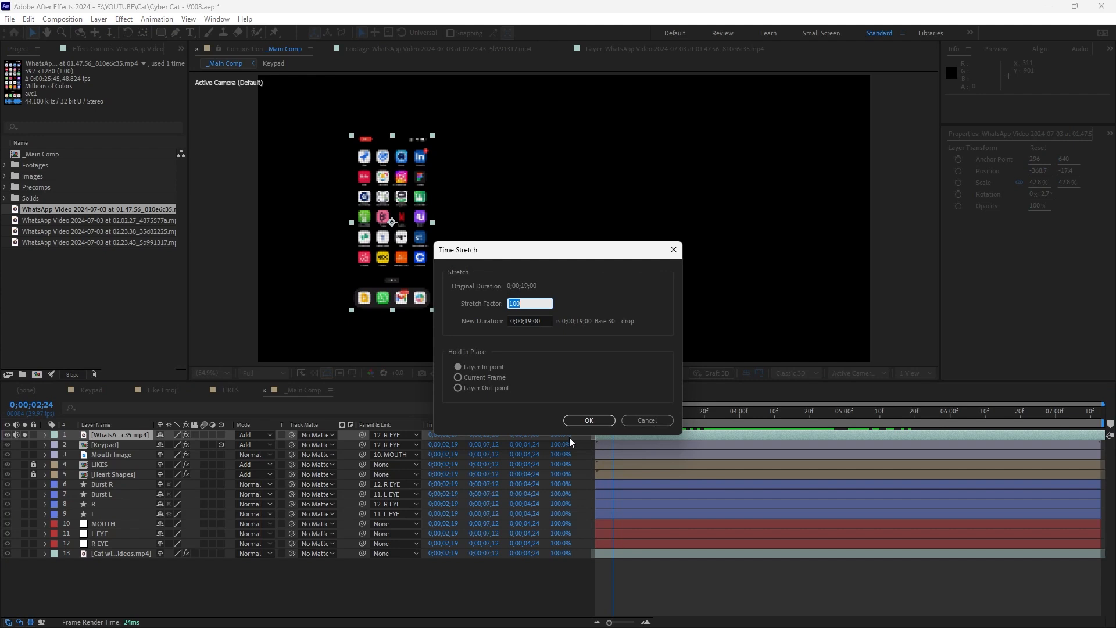
pyautogui.write('70')
pyautogui.press('Return')
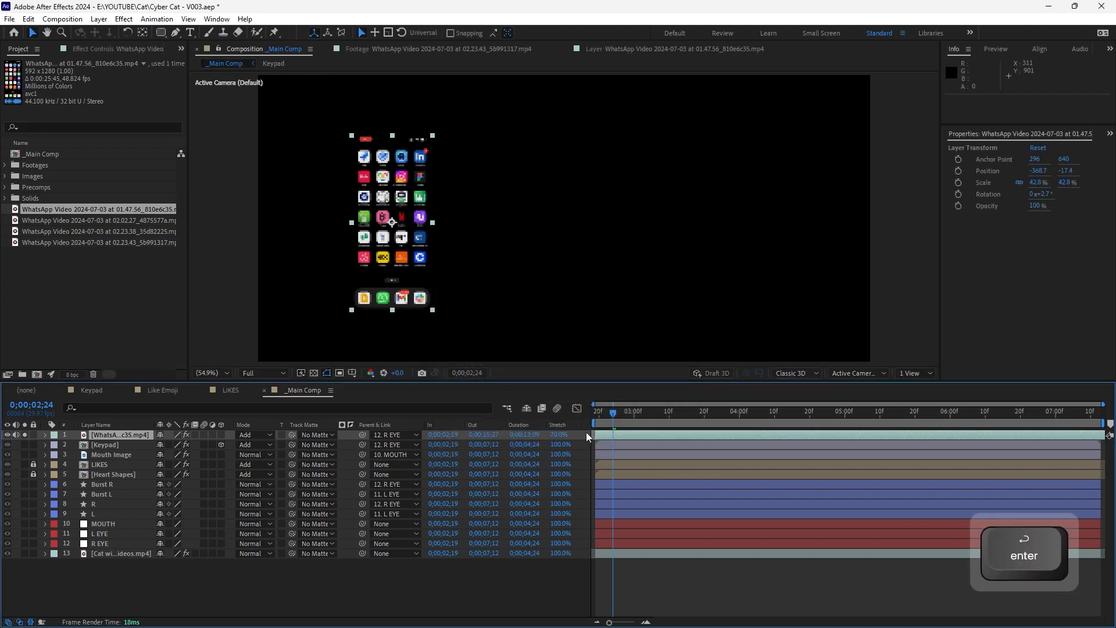
# Set the recording's stretch factor to 60% and play back the soloed layer to check its speed
pyautogui.click(585, 431)
pyautogui.click(561, 434)
pyautogui.write('60')
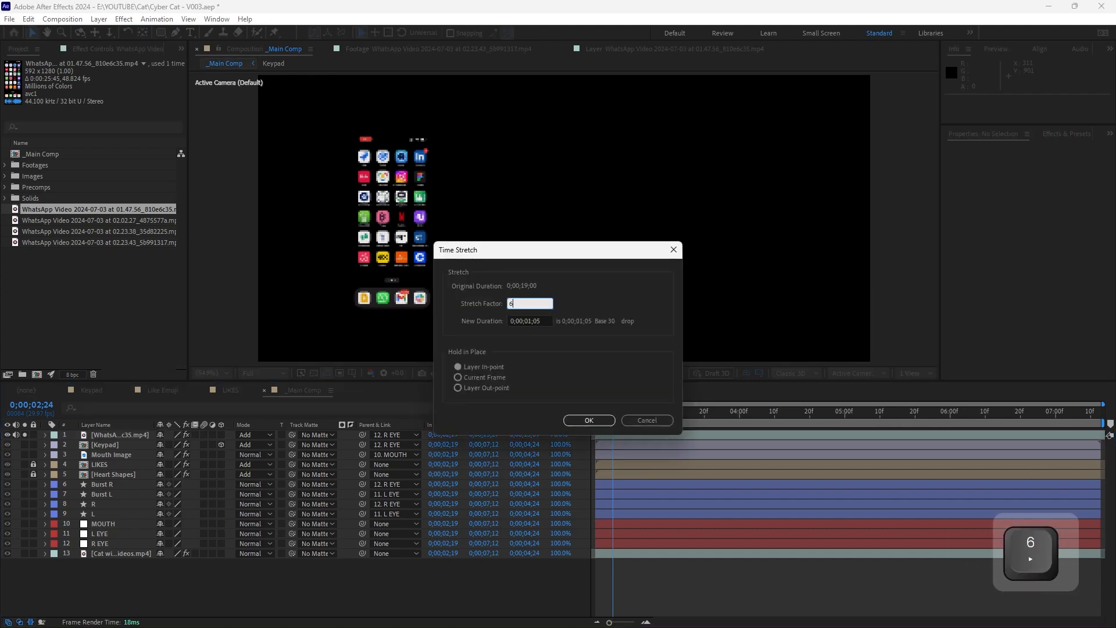
pyautogui.press('Return')
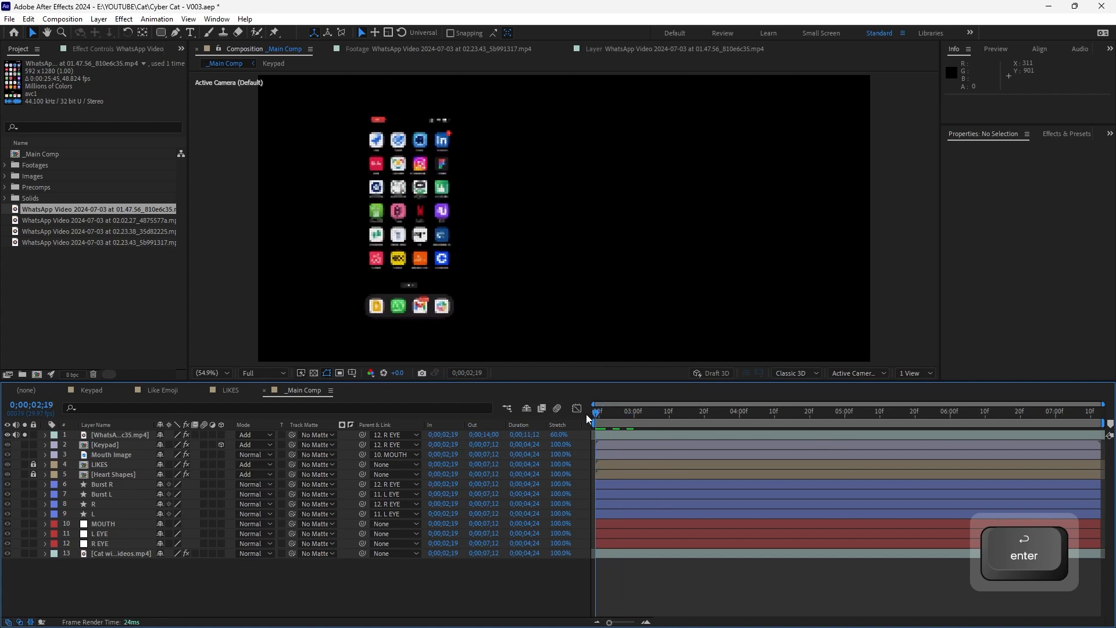
pyautogui.press('space')
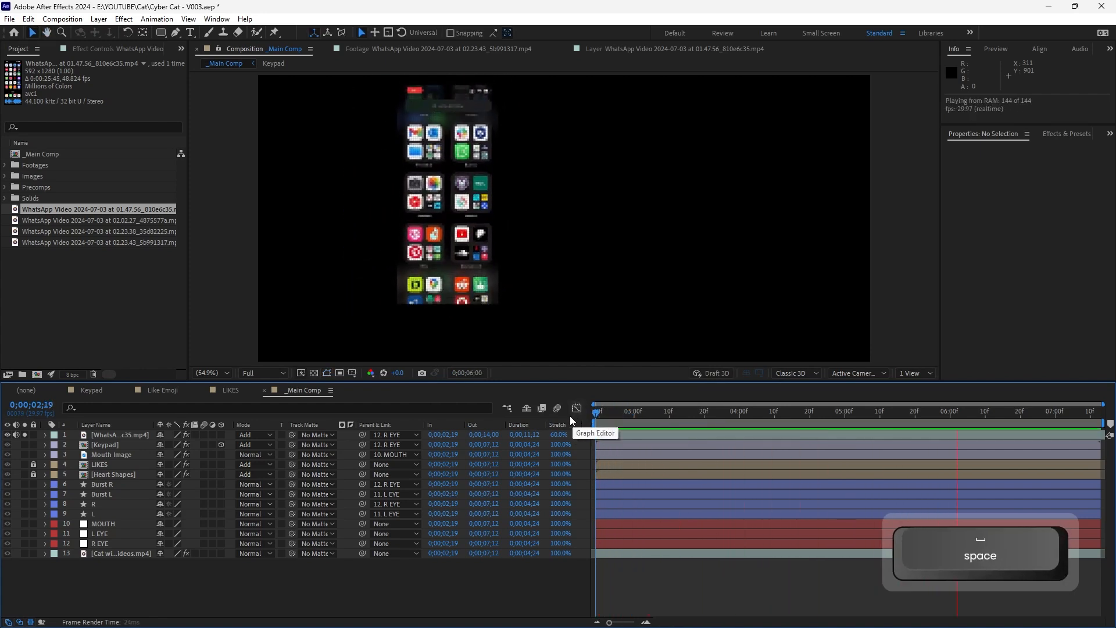
pyautogui.press('space')
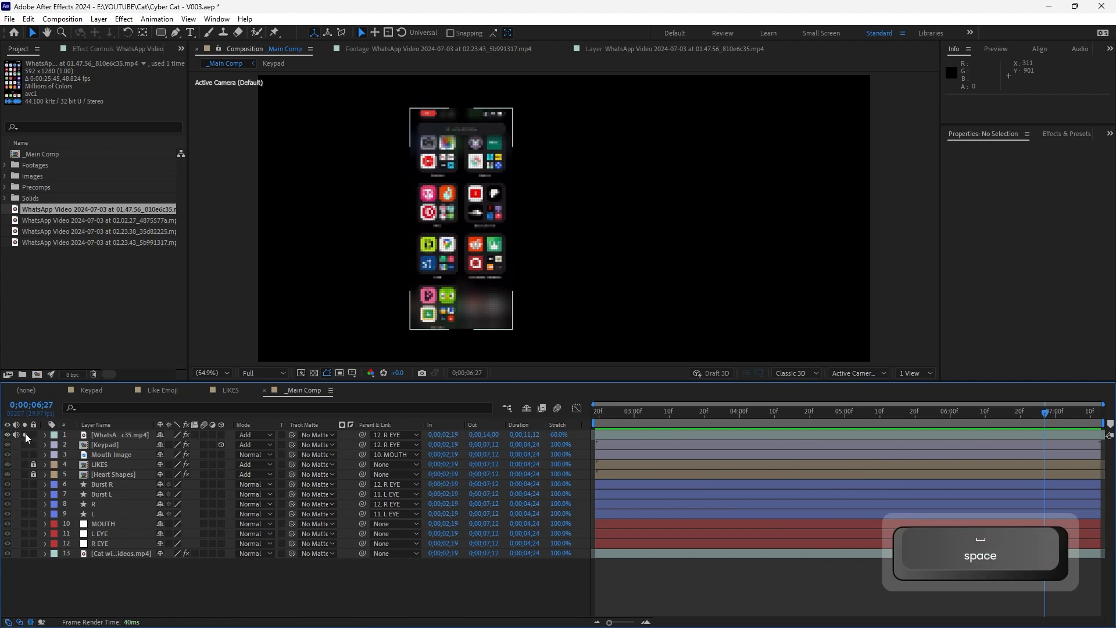
# Unsolo the recording layer and go to 0;00;02;25 in the full composite
pyautogui.click(24, 434)
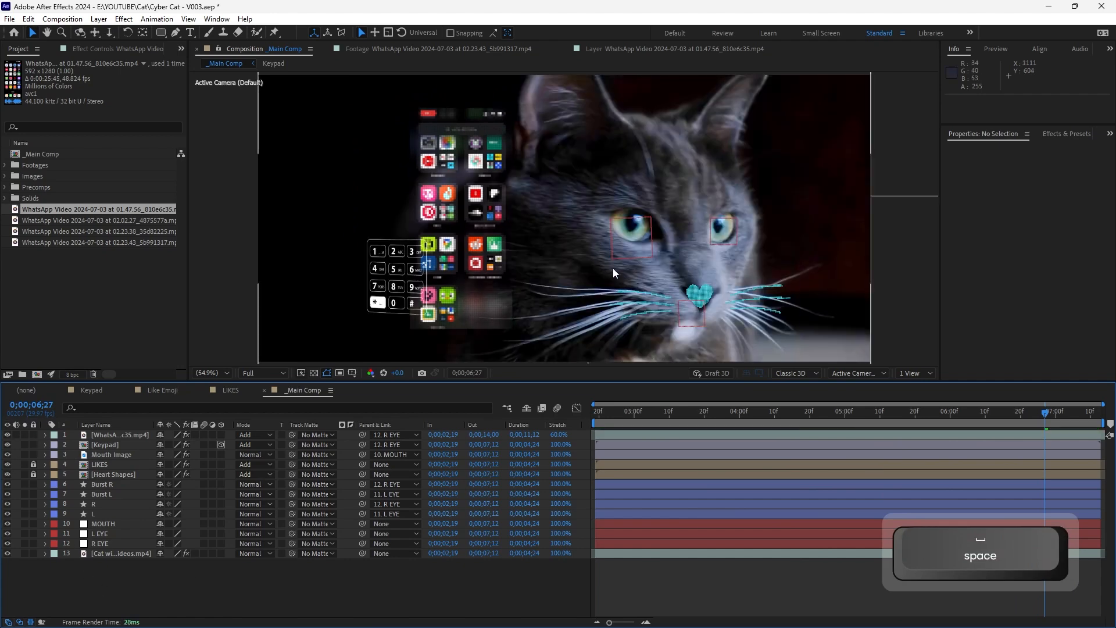
pyautogui.click(604, 415)
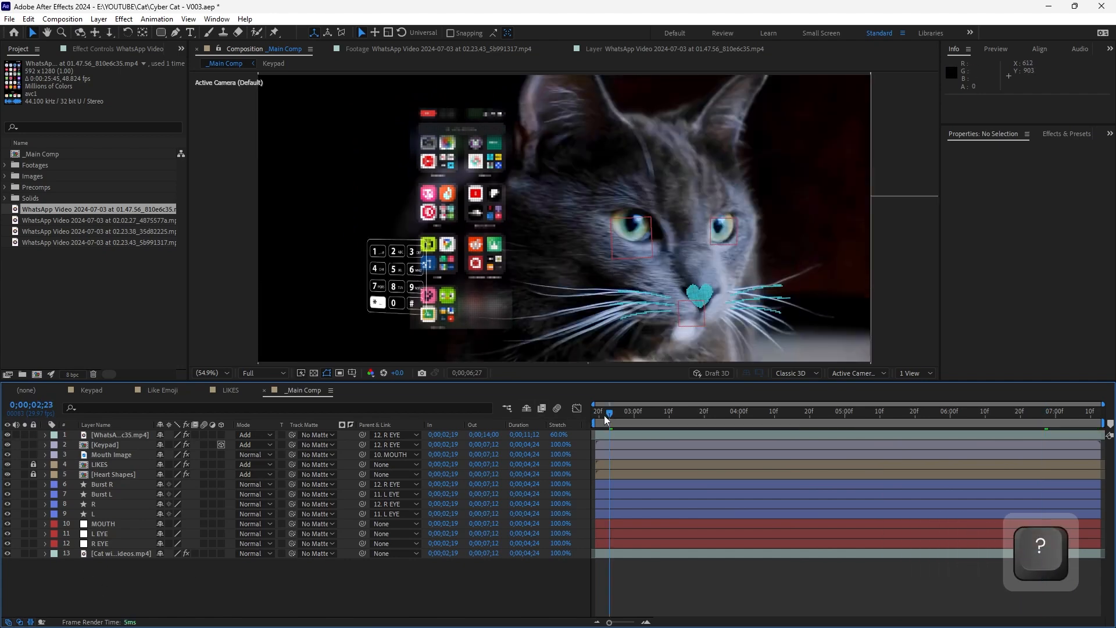
pyautogui.moveTo(605, 415)
pyautogui.mouseDown()
pyautogui.moveTo(595, 417)
pyautogui.moveTo(615, 417)
pyautogui.mouseUp()
# Scale the recording down to 32.8%, shrink the keypad, and move both farther away from the cat's face
pyautogui.click(410, 273)
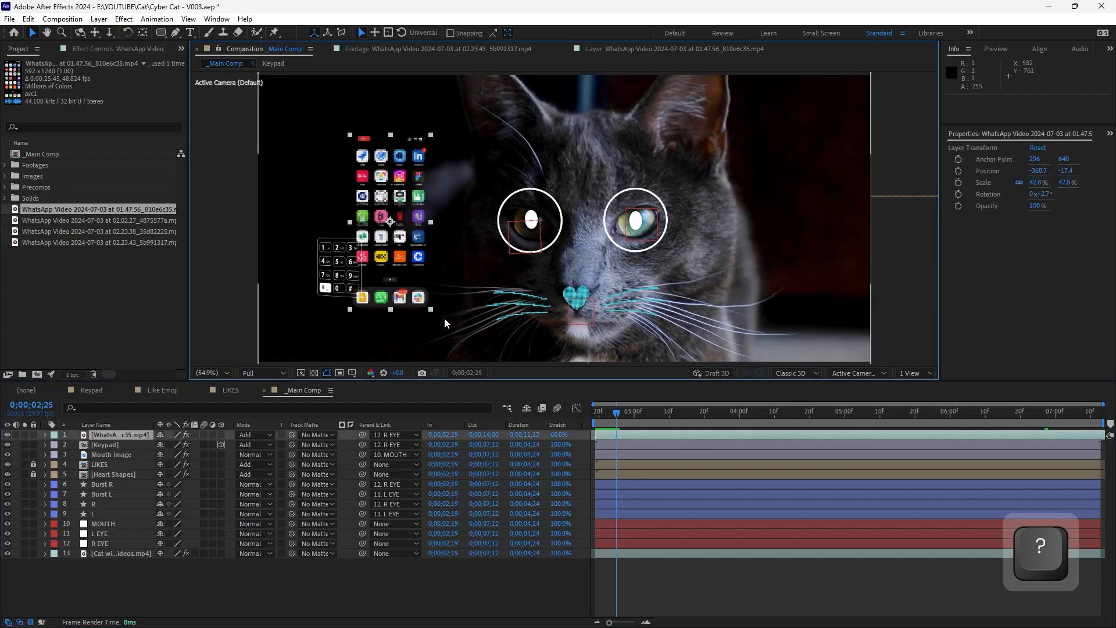
pyautogui.moveTo(430, 309); pyautogui.dragTo(421, 290)
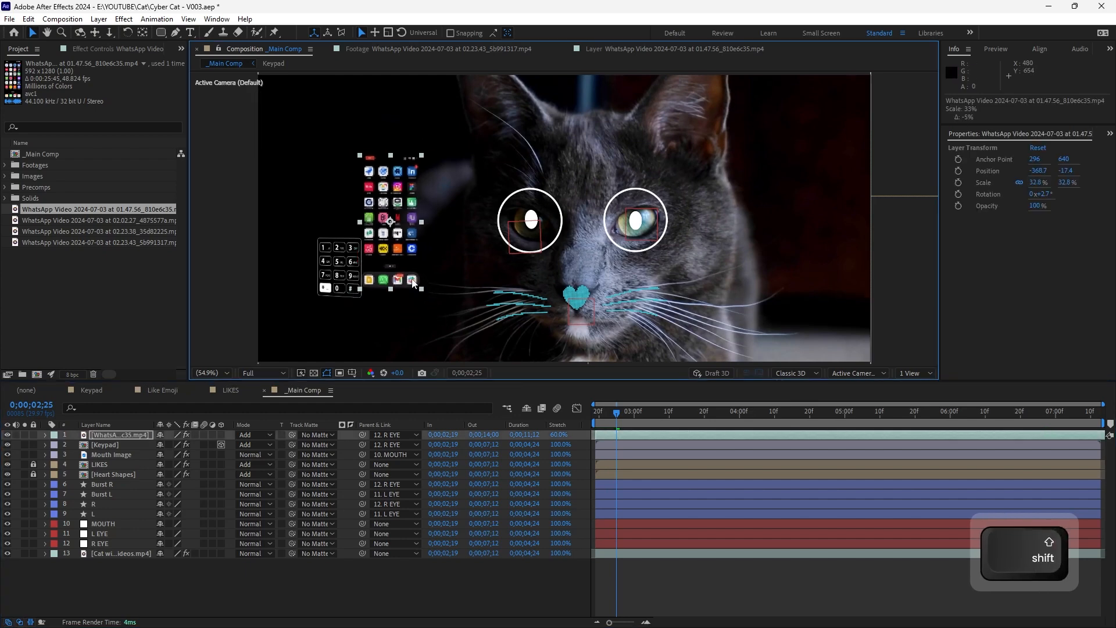
pyautogui.moveTo(355, 285); pyautogui.dragTo(313, 300)
pyautogui.moveTo(374, 207); pyautogui.dragTo(366, 228)
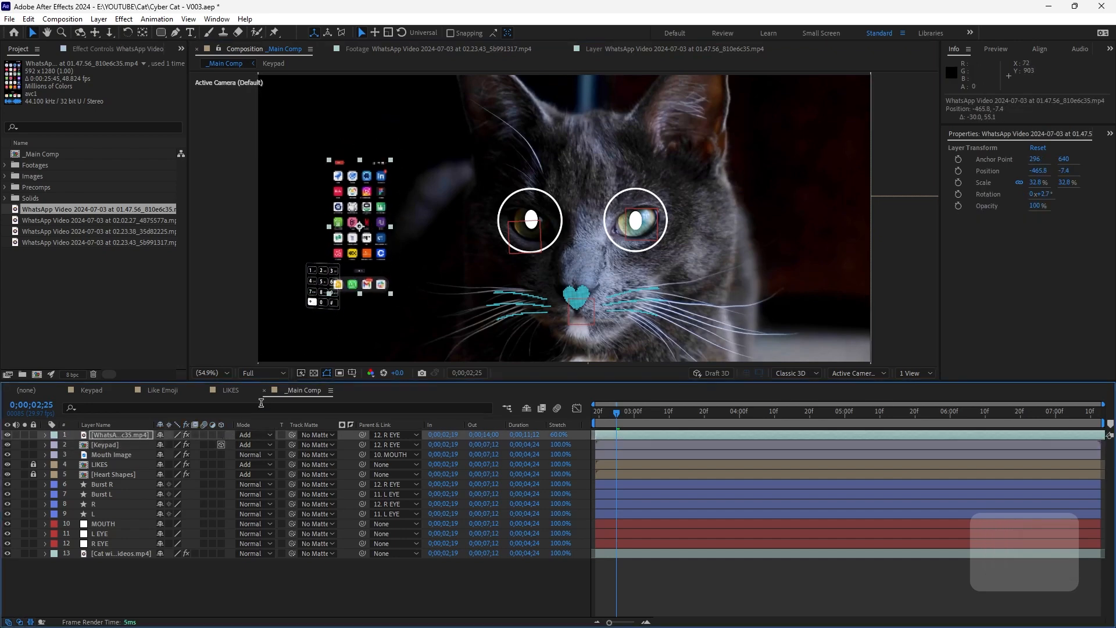
# Make the recording a 3D layer, rotate it slightly around its vertical axis, and save the project
pyautogui.click(221, 434)
pyautogui.click(648, 386)
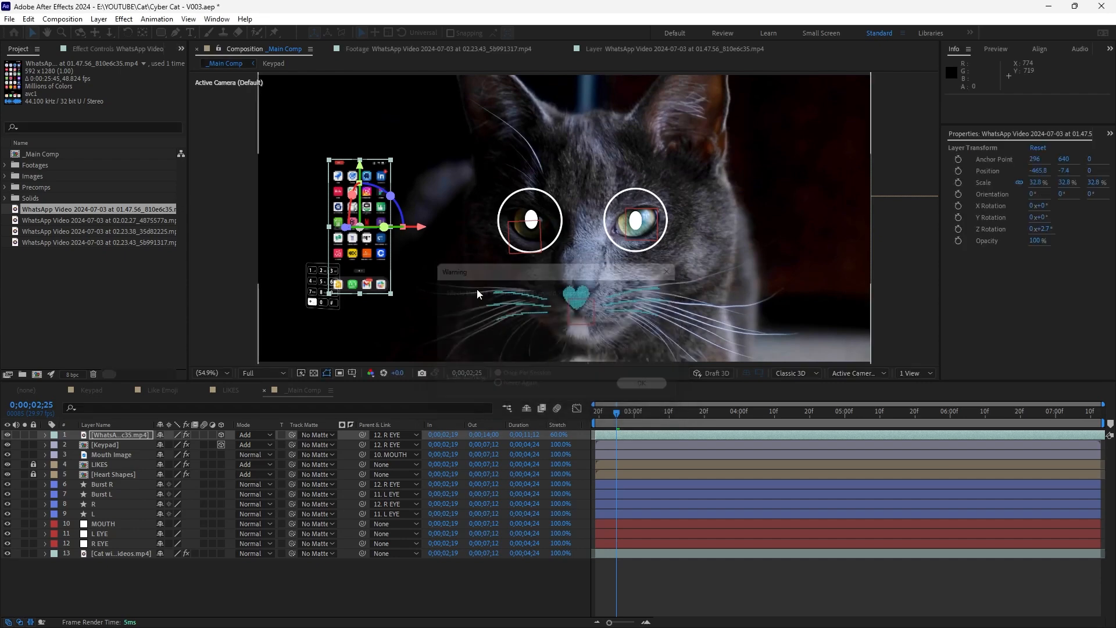
pyautogui.moveTo(363, 228); pyautogui.dragTo(357, 229)
pyautogui.click(396, 606)
pyautogui.hotkey('ctrl', 's')
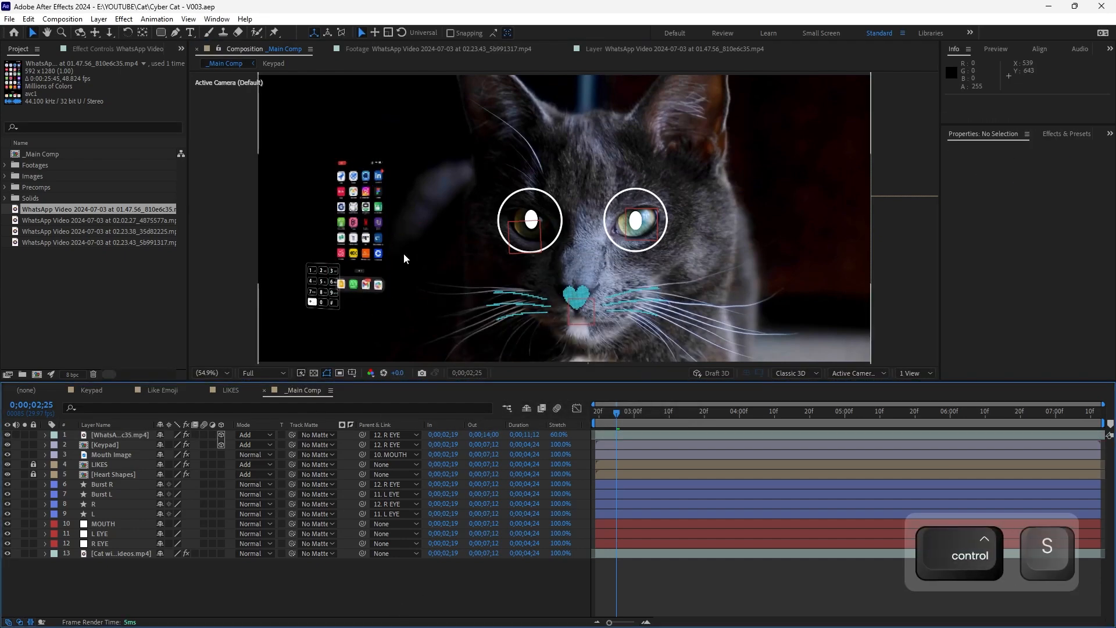
# Trim the WhatsApp recording from 02.02.27 to the section between 0:00:10:03 and about 0:00:23:15 and overlay it into _Main Comp
pyautogui.click(57, 237)
pyautogui.click(61, 222)
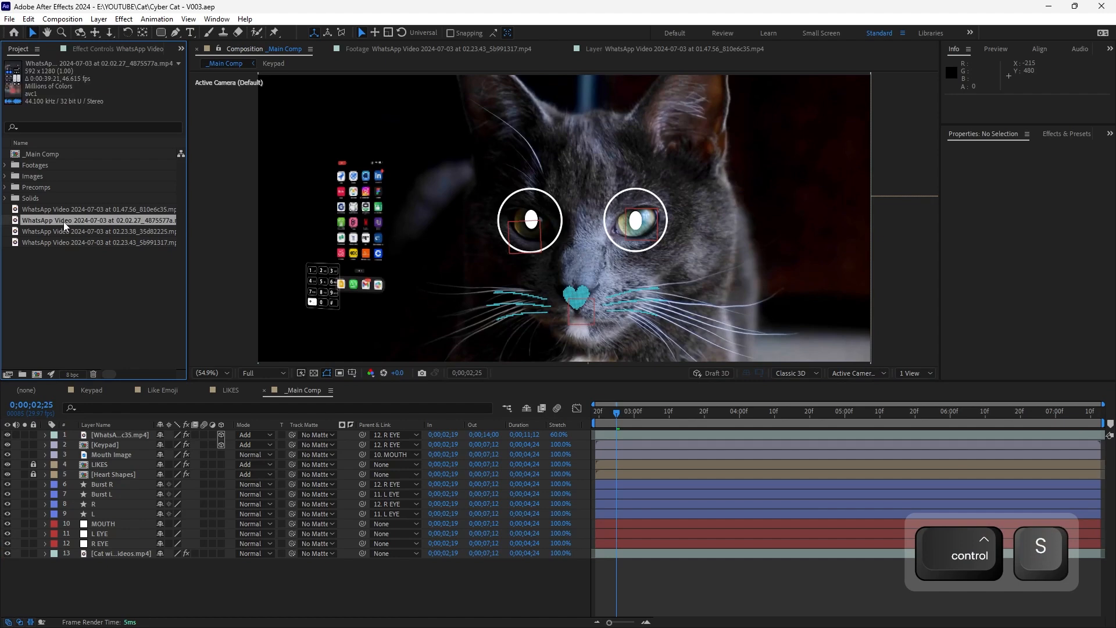
pyautogui.doubleClick(79, 222)
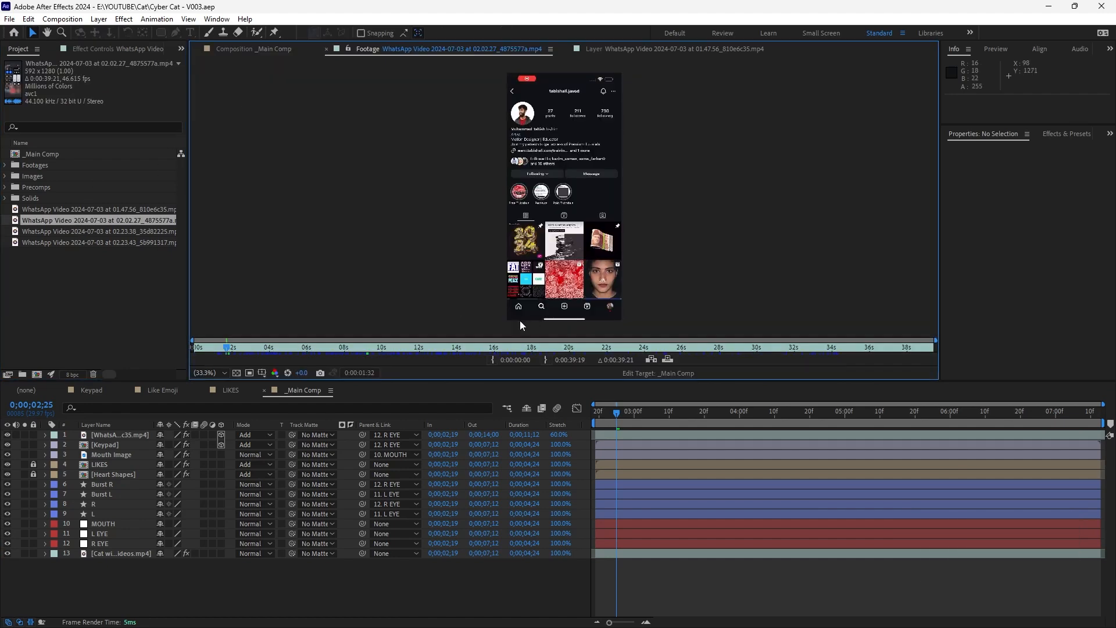
pyautogui.moveTo(240, 351); pyautogui.dragTo(536, 360)
pyautogui.hotkey('alt', '[')
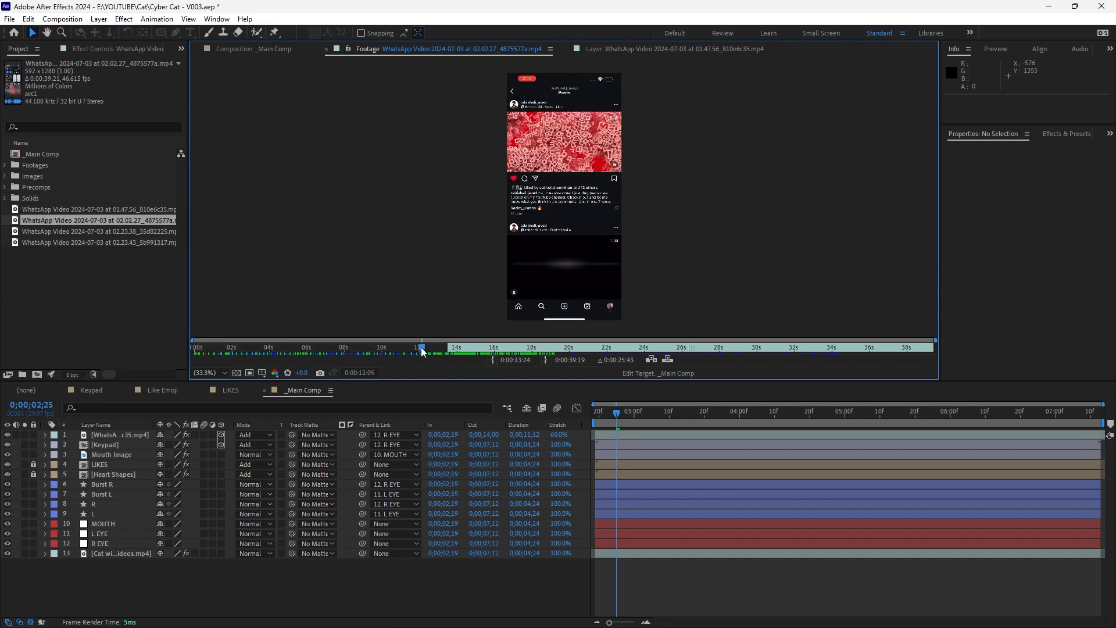
pyautogui.moveTo(416, 354); pyautogui.dragTo(632, 355)
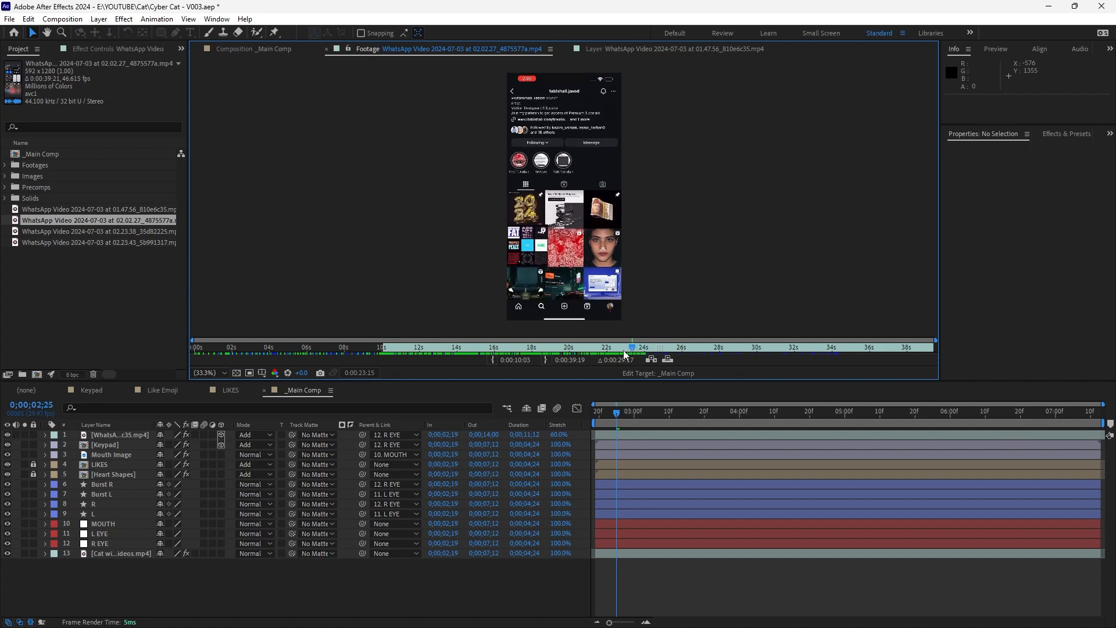
pyautogui.hotkey('alt', ']')
pyautogui.click(666, 359)
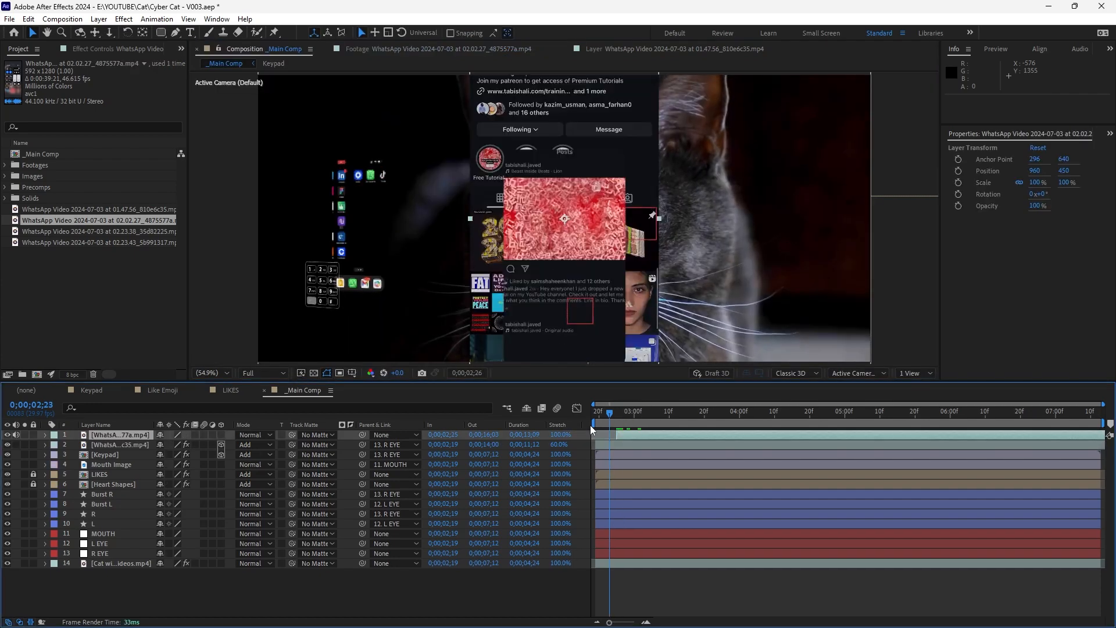
# Start the new recording at 0;00;02;19, play to 0;00;03;21, and lower the layer to position 903.5, 754.3 so its upper edge shows
pyautogui.press('[')
pyautogui.moveTo(570, 362); pyautogui.dragTo(561, 379)
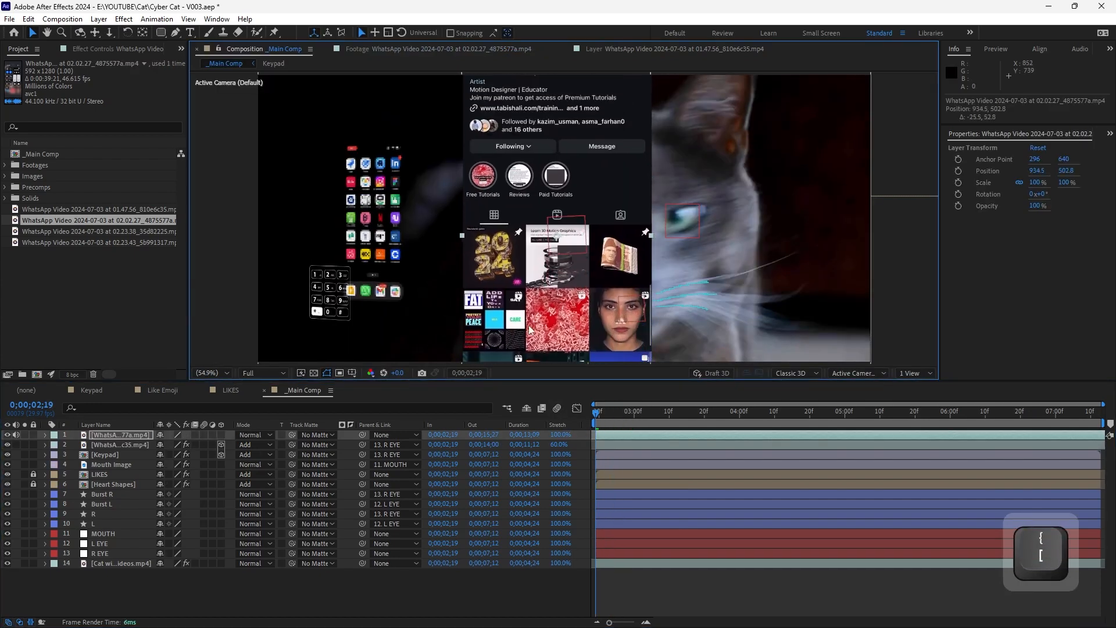
pyautogui.press('space')
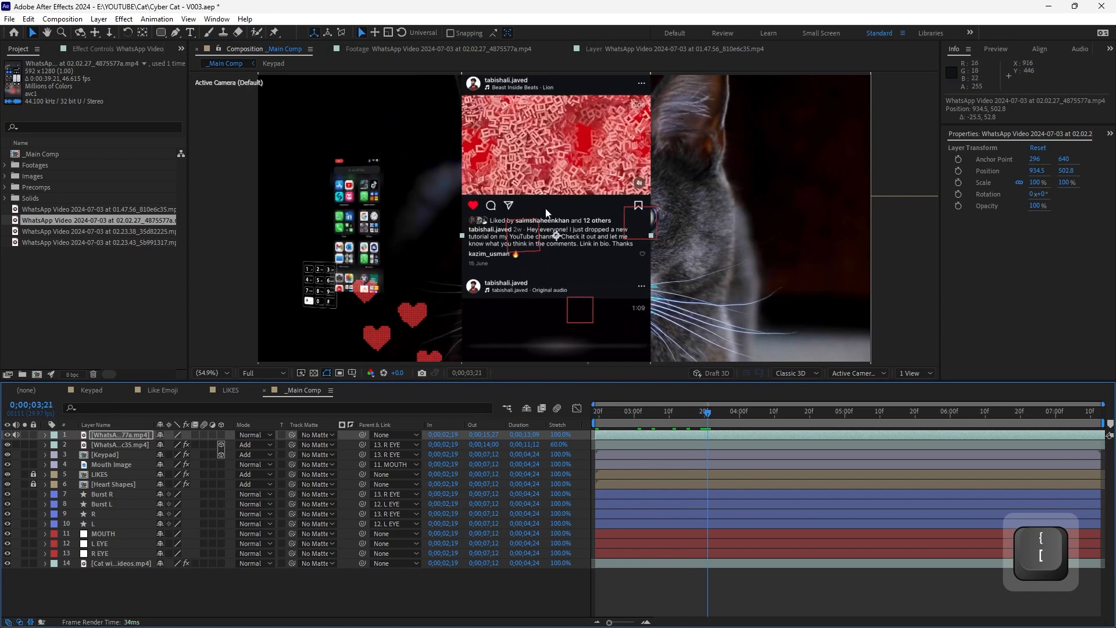
pyautogui.moveTo(580, 108); pyautogui.dragTo(572, 192)
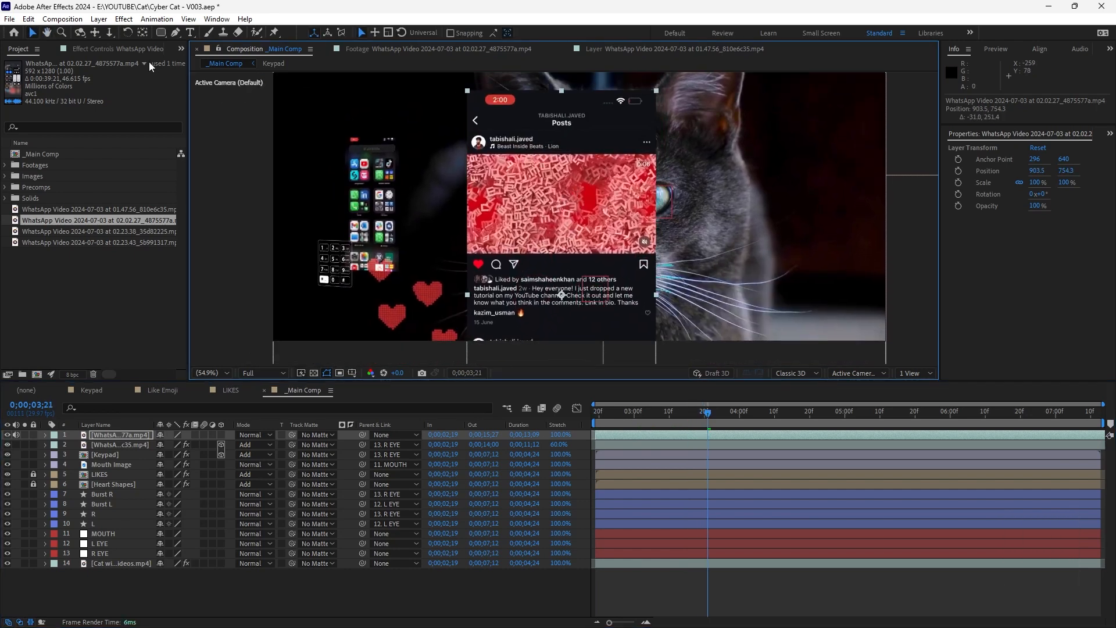
# Add a full-size rectangular mask to the recording and select the mask's two lower vertices
pyautogui.moveTo(162, 36); pyautogui.dragTo(165, 34)
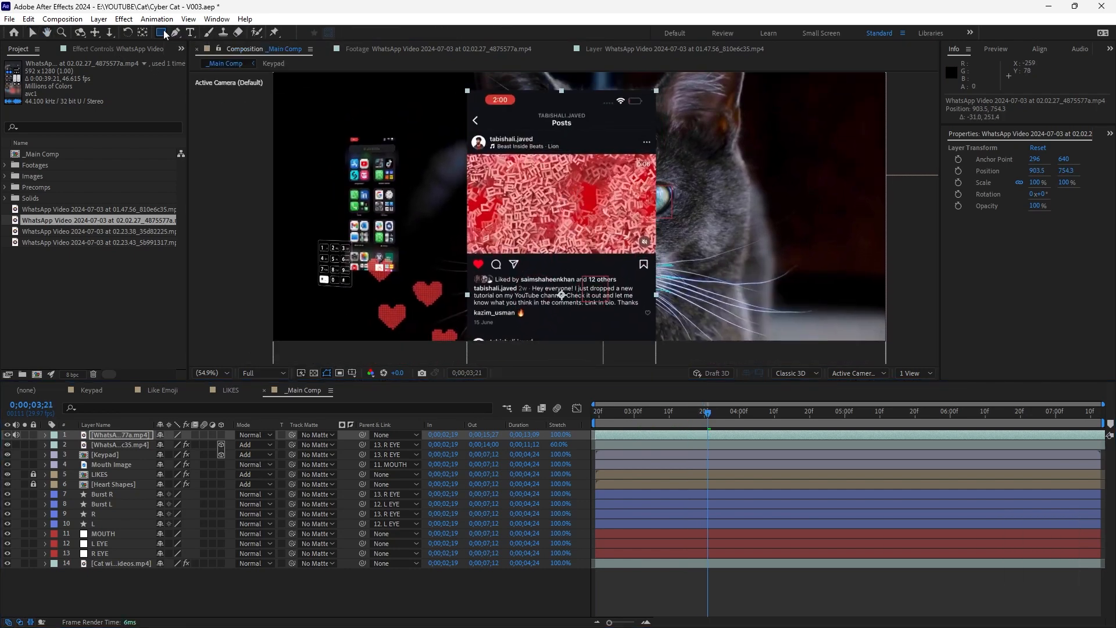
pyautogui.doubleClick(165, 35)
pyautogui.press('v')
pyautogui.moveTo(556, 272); pyautogui.dragTo(522, 79)
pyautogui.moveTo(523, 169)
pyautogui.mouseDown()
pyautogui.moveTo(530, 134)
pyautogui.moveTo(524, 159)
pyautogui.mouseUp()
pyautogui.moveTo(412, 280); pyautogui.dragTo(707, 369)
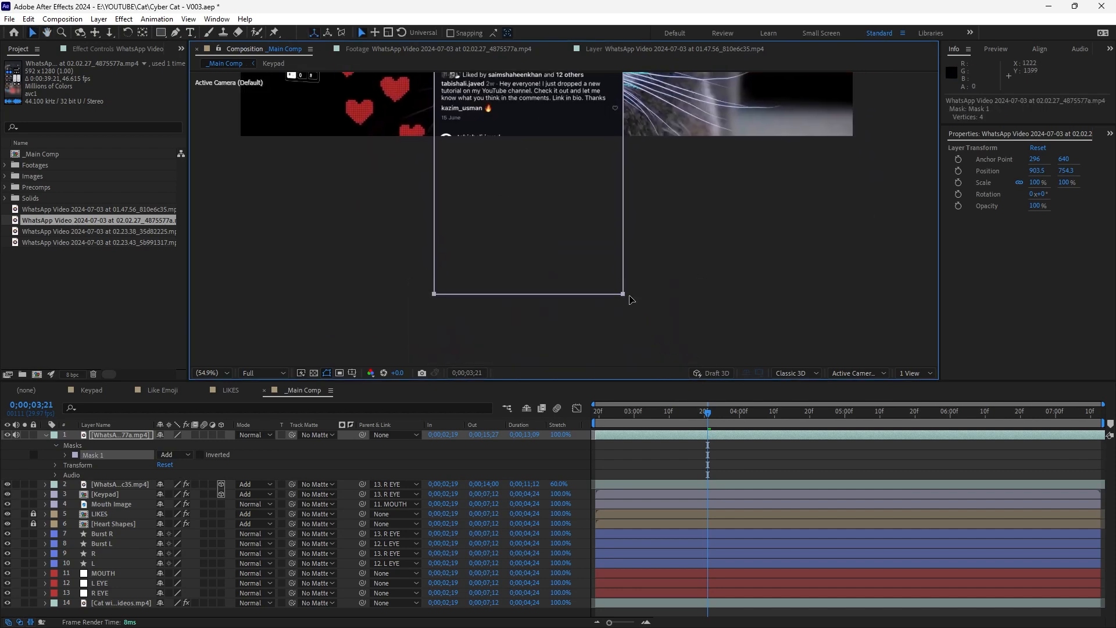
# Raise the mask's lower edge to just below the post's icons and lower its upper edge to the post header
pyautogui.moveTo(623, 294); pyautogui.dragTo(623, 96)
pyautogui.moveTo(592, 169); pyautogui.dragTo(577, 348)
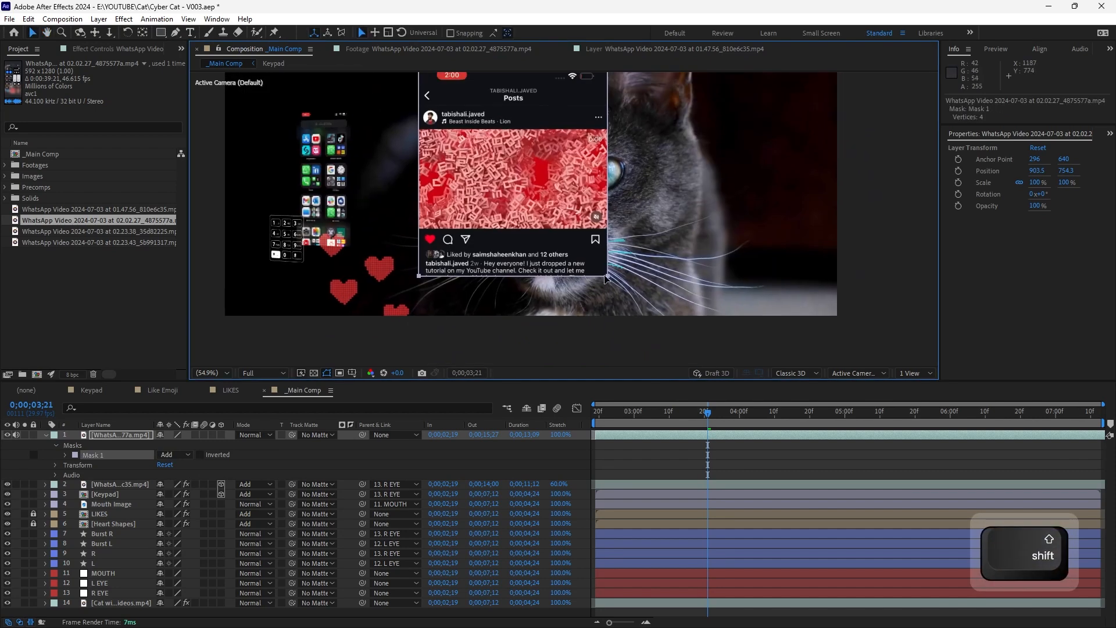
pyautogui.moveTo(605, 278); pyautogui.dragTo(603, 251)
pyautogui.moveTo(543, 180); pyautogui.dragTo(535, 244)
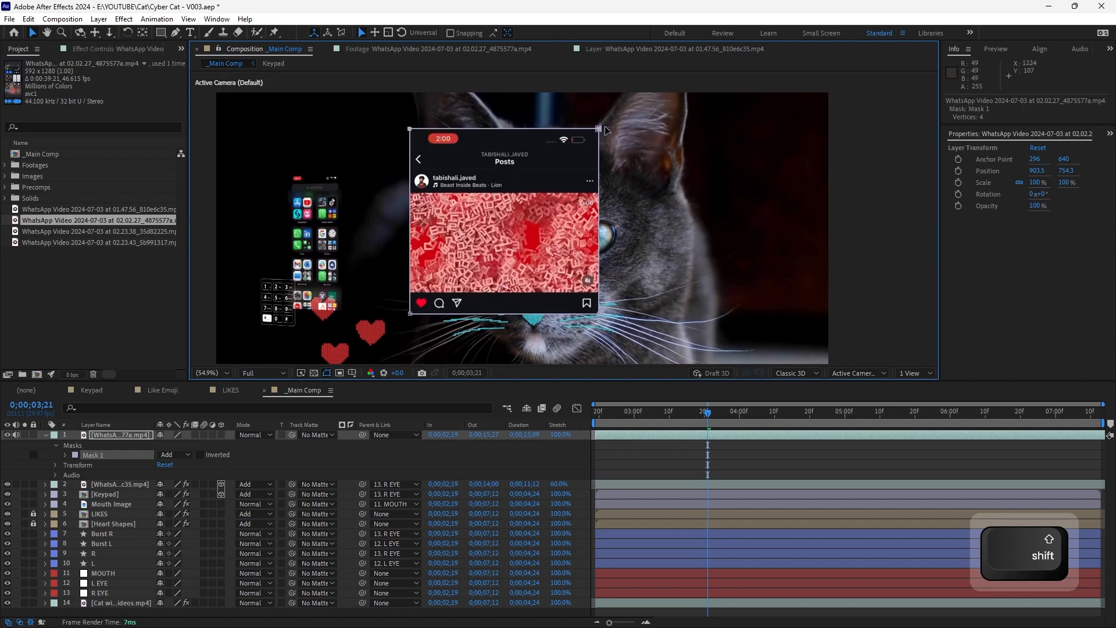
pyautogui.moveTo(604, 129); pyautogui.dragTo(603, 169)
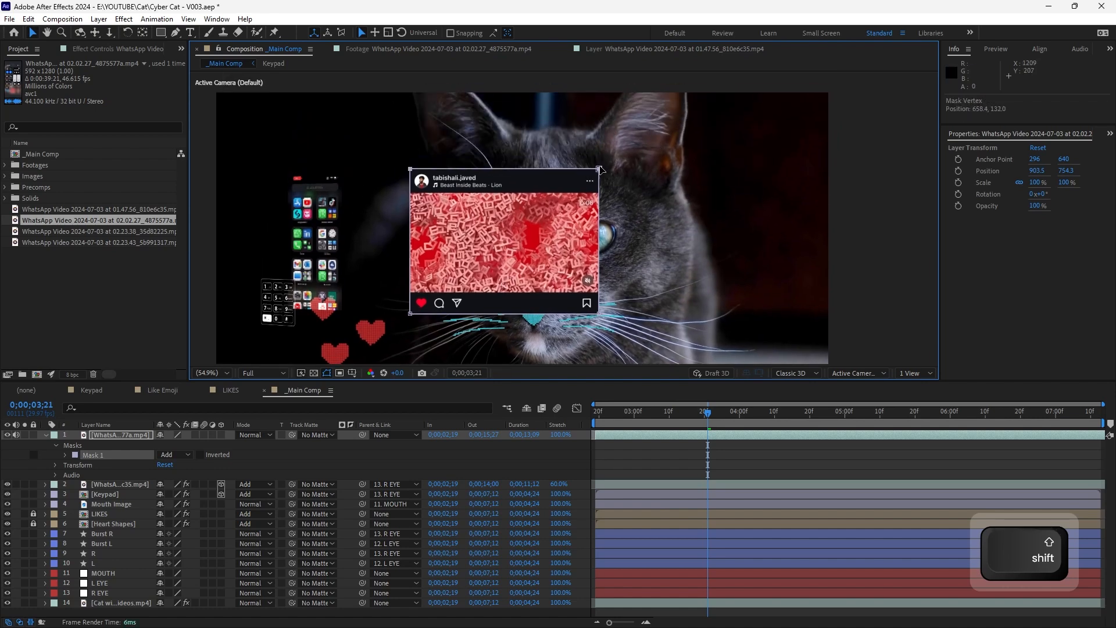
# At 0;00;07;12, extend the mask's lower edge downward to include the full 2024 post image
pyautogui.moveTo(710, 426); pyautogui.dragTo(1097, 447)
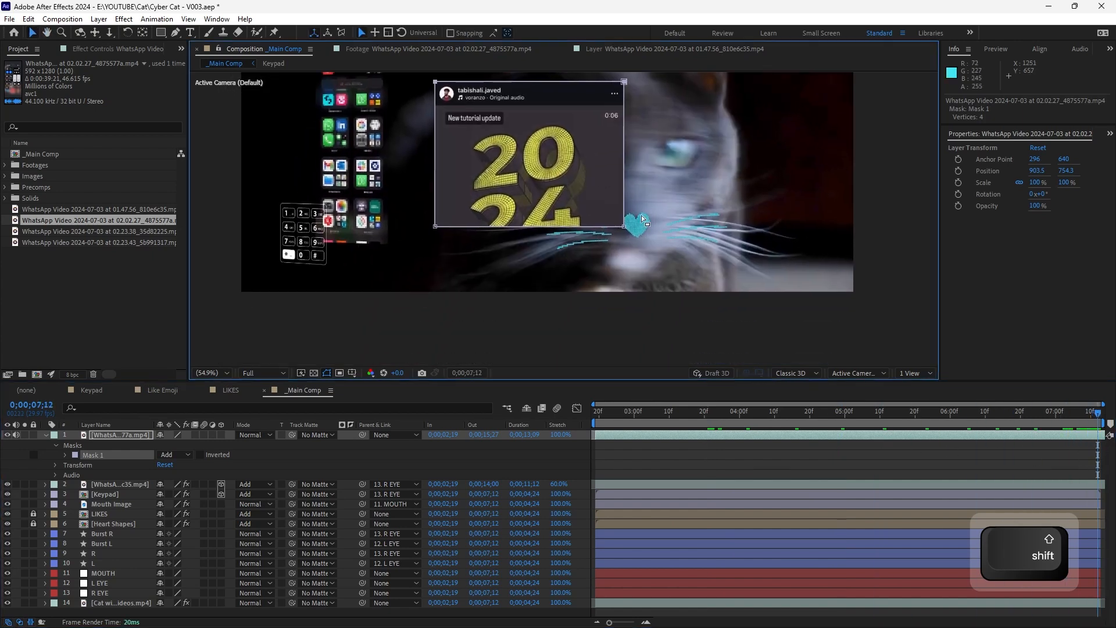
pyautogui.moveTo(438, 305); pyautogui.dragTo(437, 302)
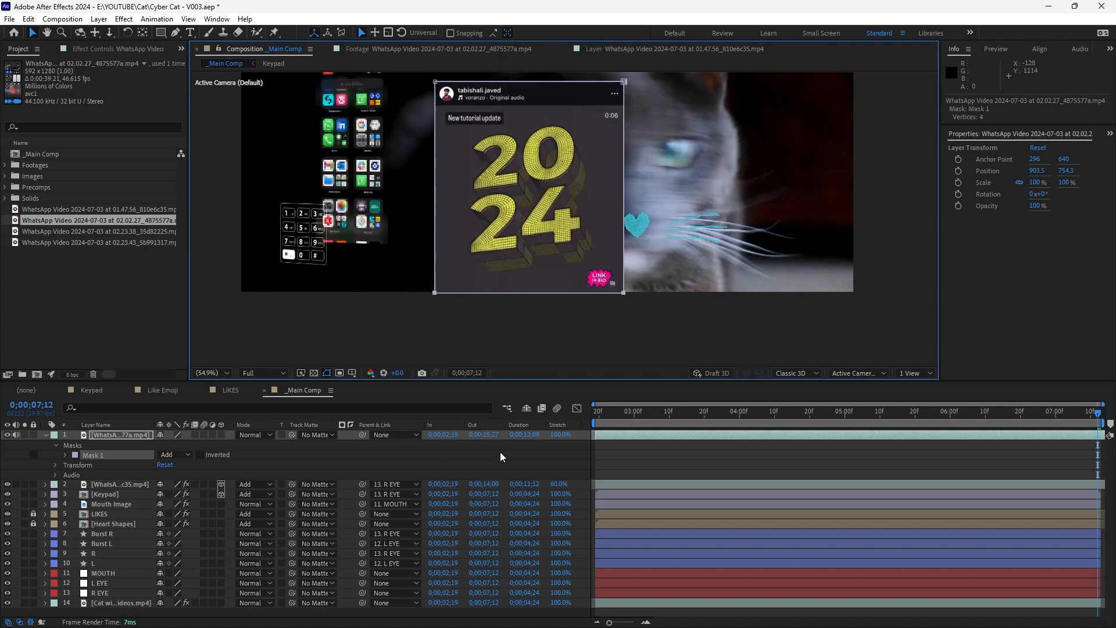
pyautogui.click(501, 457)
# Set the masked recording's stretch factor to 70% and collapse its layer properties
pyautogui.click(132, 434)
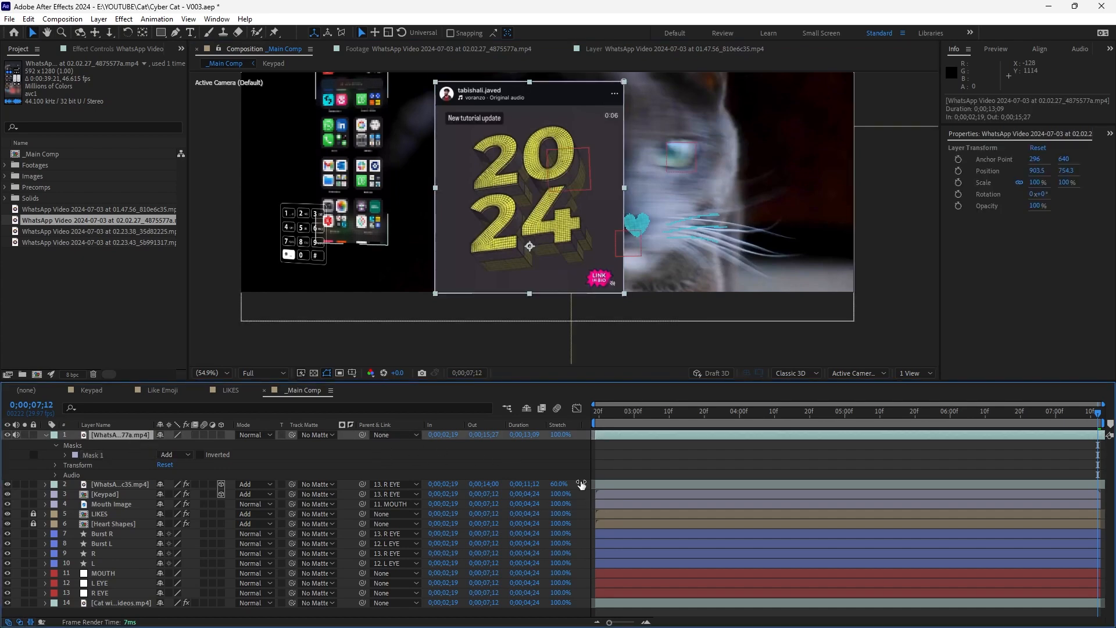
pyautogui.click(558, 435)
pyautogui.write('70')
pyautogui.press('Return')
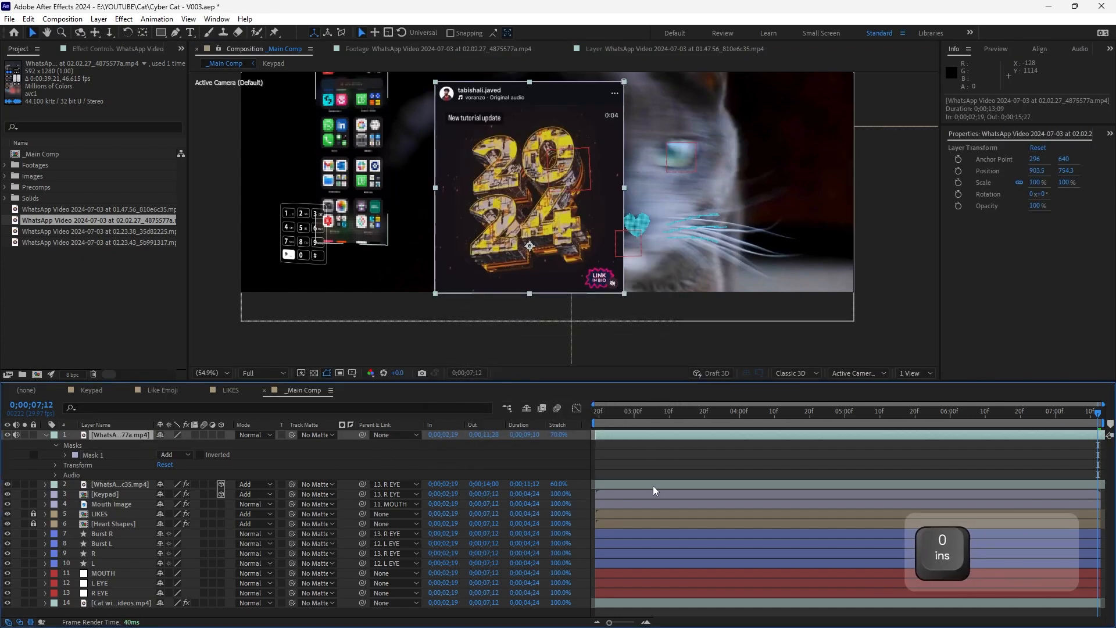
pyautogui.click(45, 435)
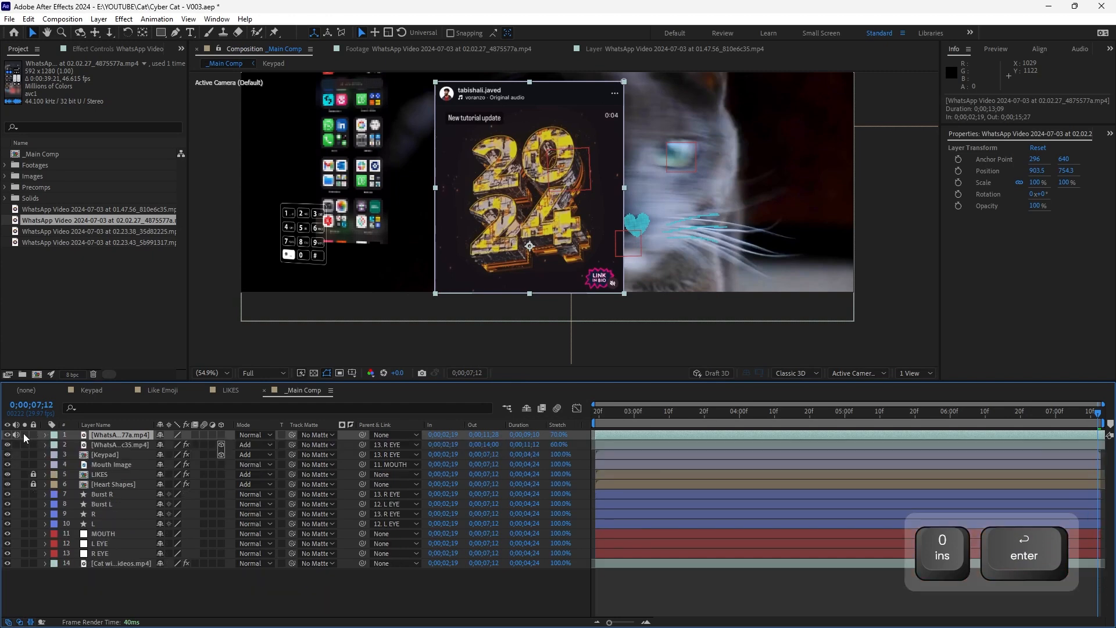
# Scale the masked recording to 50% and move it beside the cat's right-hand ear at about position 1574, 313.4
pyautogui.press('F2')
pyautogui.click(120, 435)
pyautogui.write('s')
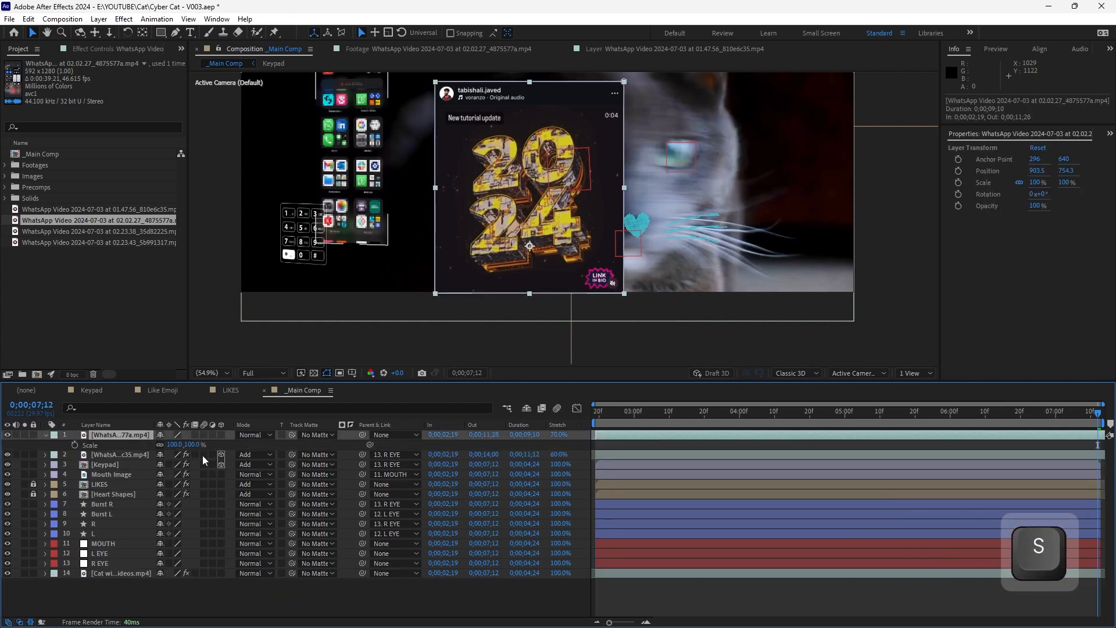
pyautogui.write('50')
pyautogui.press('Return')
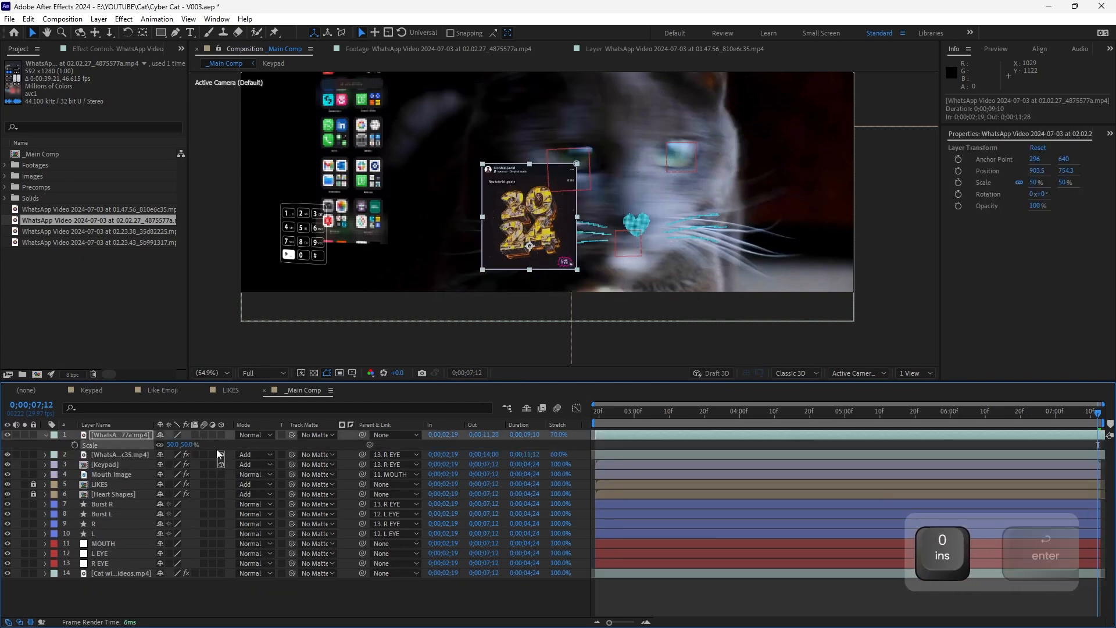
pyautogui.hotkey('shift', '/')
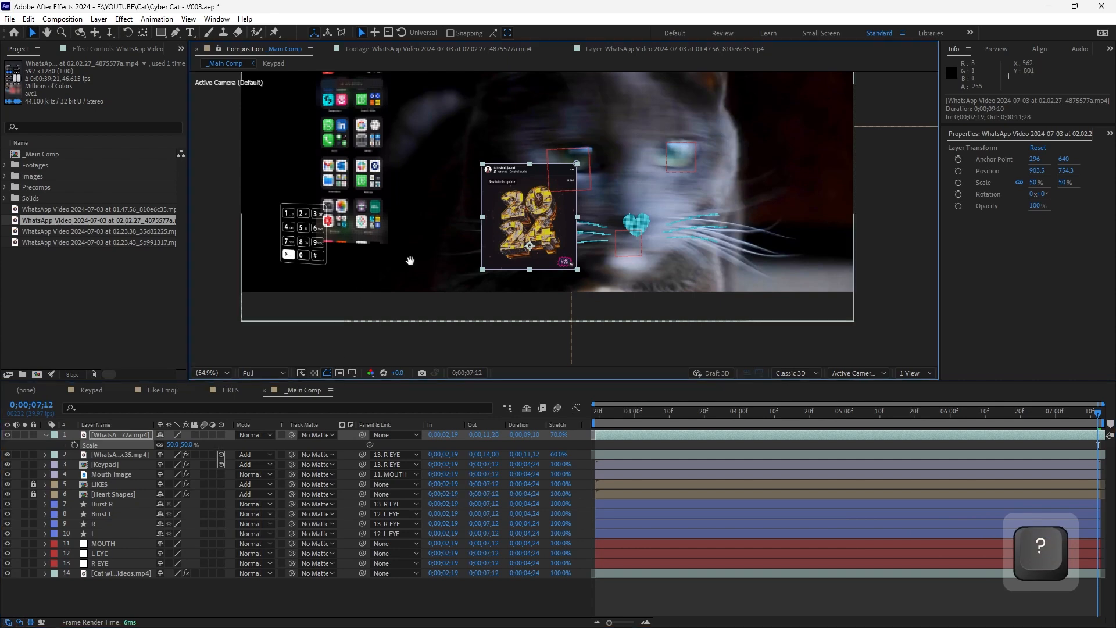
pyautogui.hotkey('shift', '/')
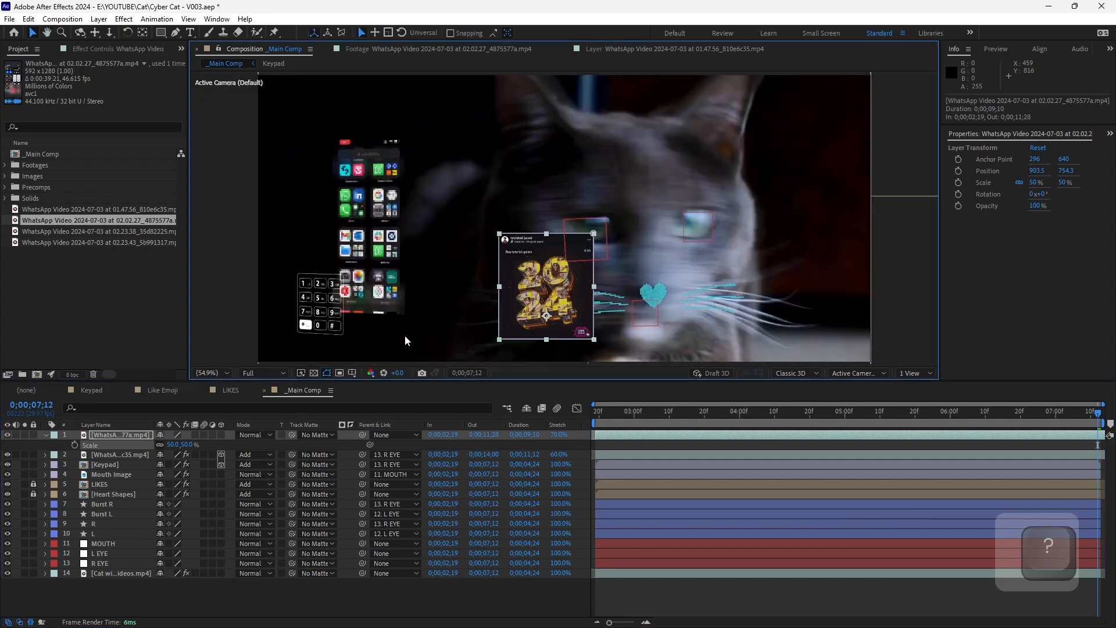
pyautogui.moveTo(540, 273); pyautogui.dragTo(580, 252)
pyautogui.moveTo(677, 174); pyautogui.dragTo(754, 133)
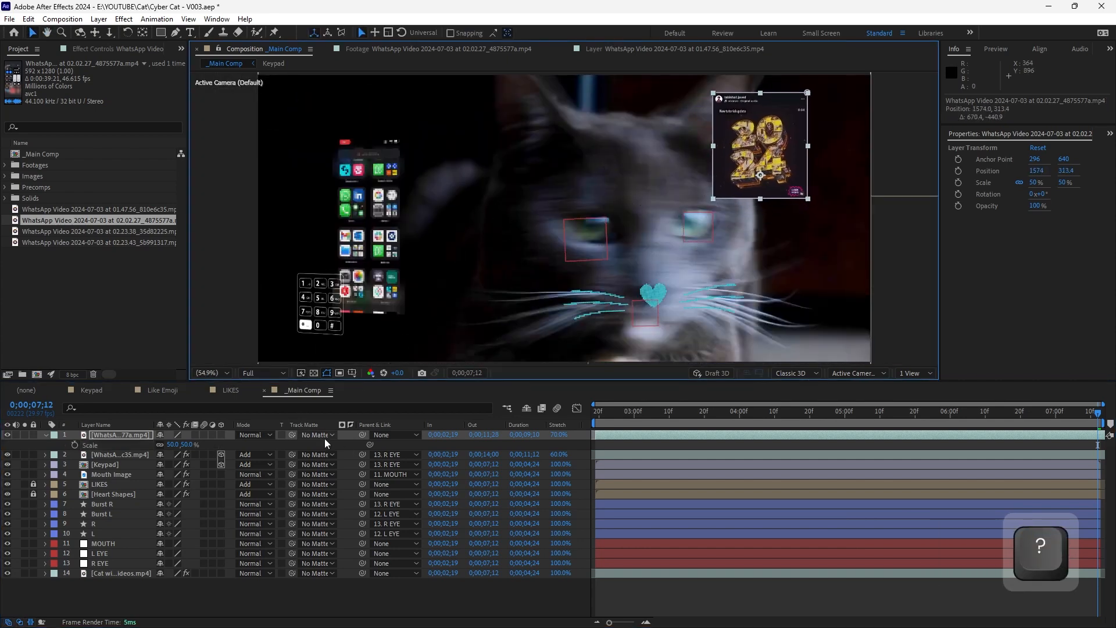
# Parent the masked recording to L EYE, set its blending mode to Add, and save the project
pyautogui.click(366, 434)
pyautogui.moveTo(359, 435); pyautogui.dragTo(112, 553)
pyautogui.click(252, 437)
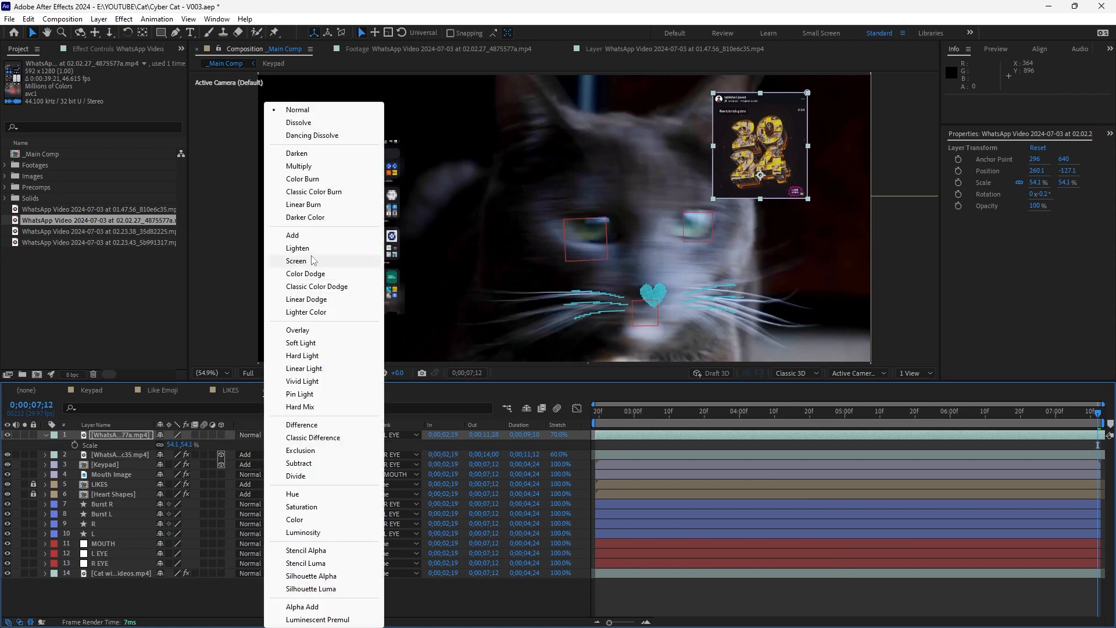
pyautogui.click(314, 237)
pyautogui.hotkey('ctrl', 's')
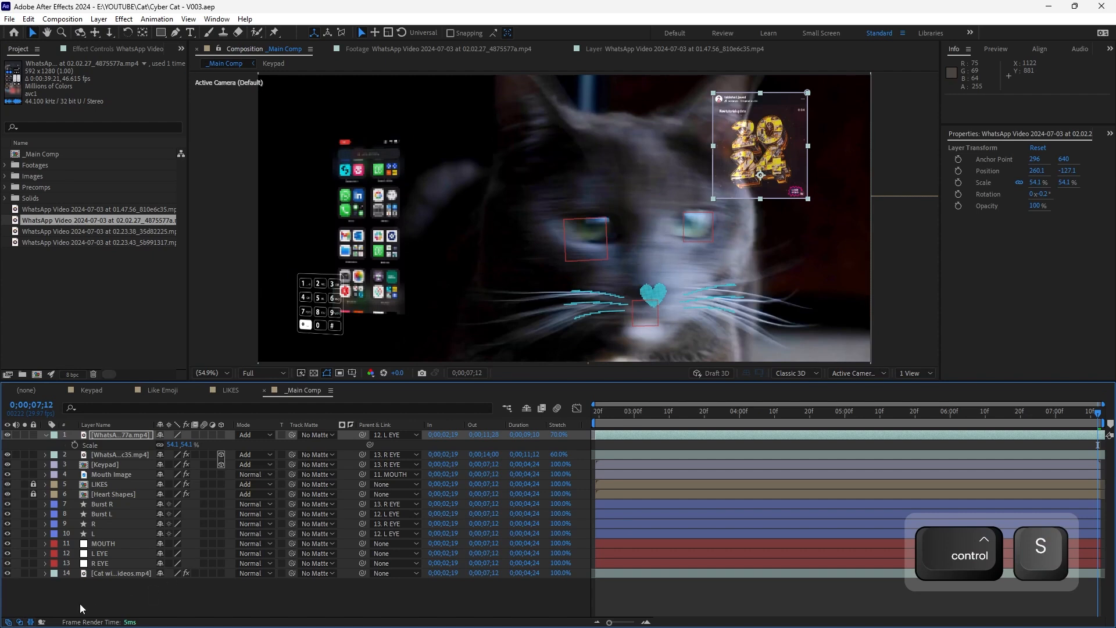
# Hide the in, out, duration and stretch columns, make the recording a 3D layer, and rotate its Y orientation to about 349.2°
pyautogui.click(32, 621)
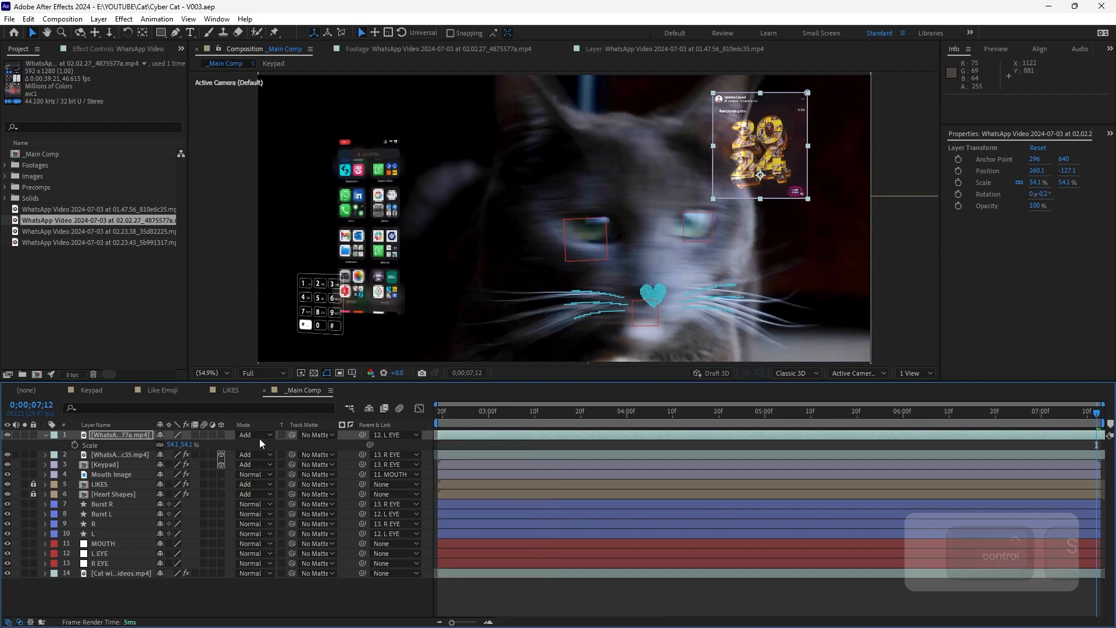
pyautogui.click(221, 434)
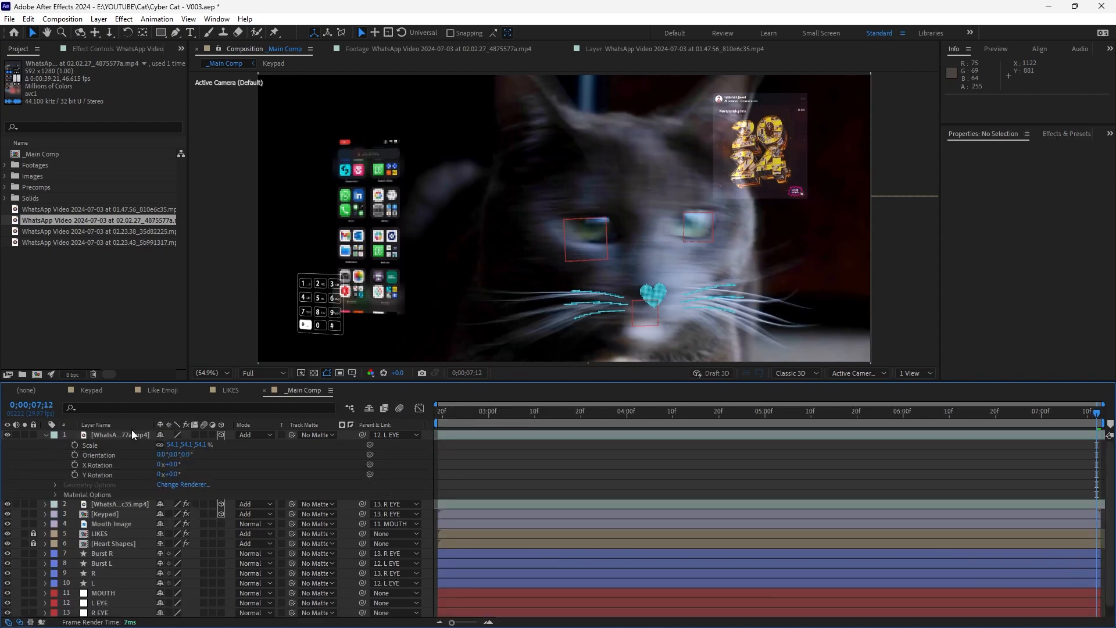
pyautogui.click(131, 425)
pyautogui.click(792, 162)
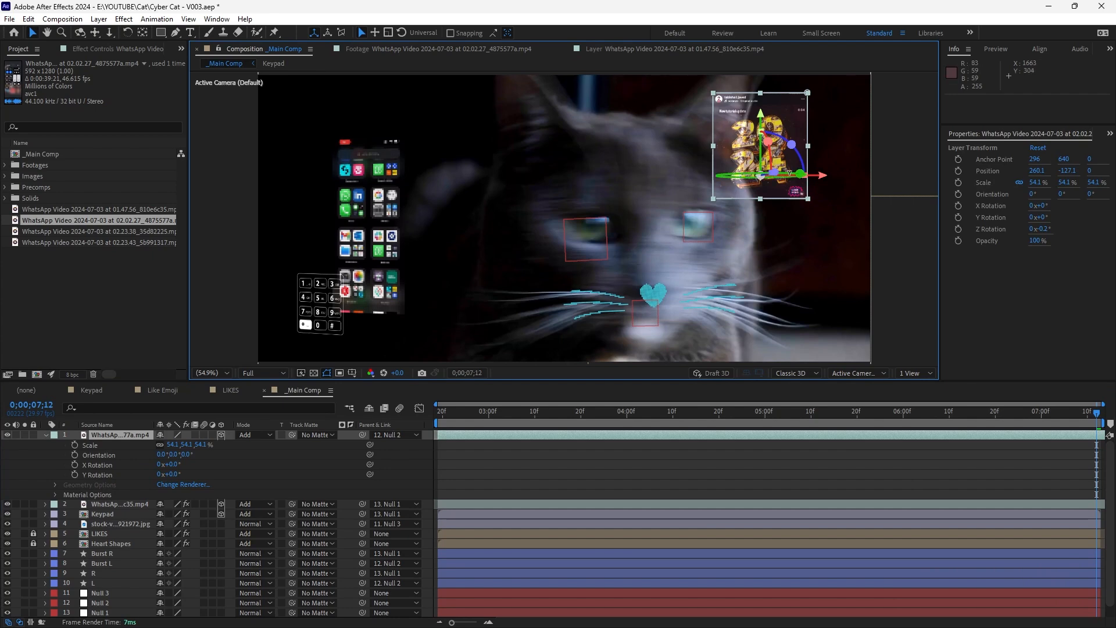
pyautogui.moveTo(799, 174); pyautogui.dragTo(803, 174)
# Collapse all revealed layer properties and play back the composite to check the post recording's motion
pyautogui.click(468, 463)
pyautogui.press('a')
pyautogui.press('a')
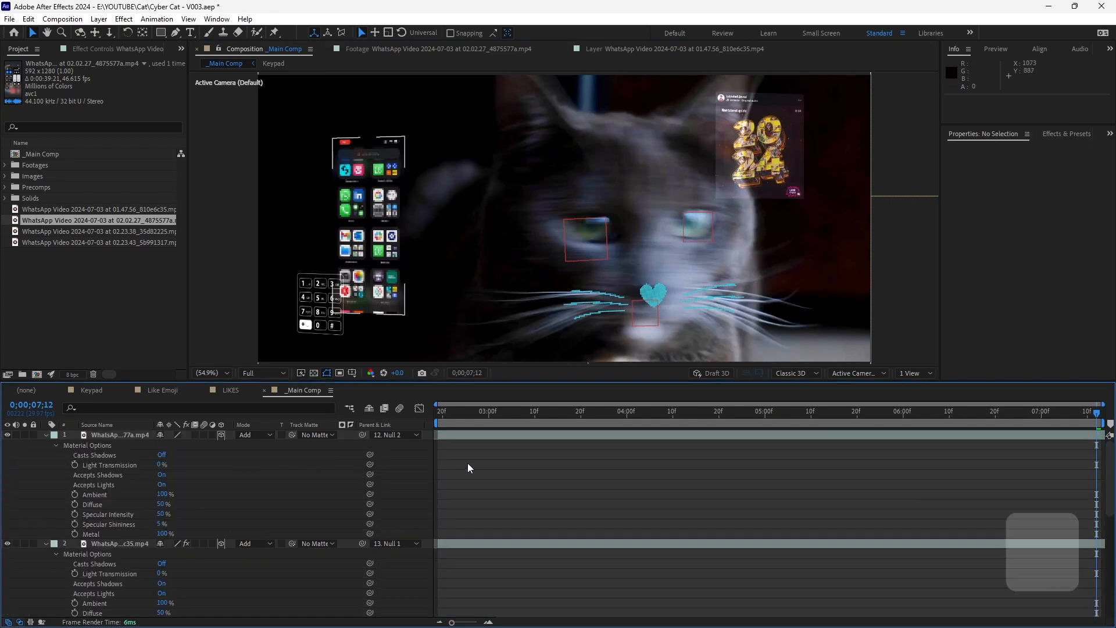
pyautogui.press('p')
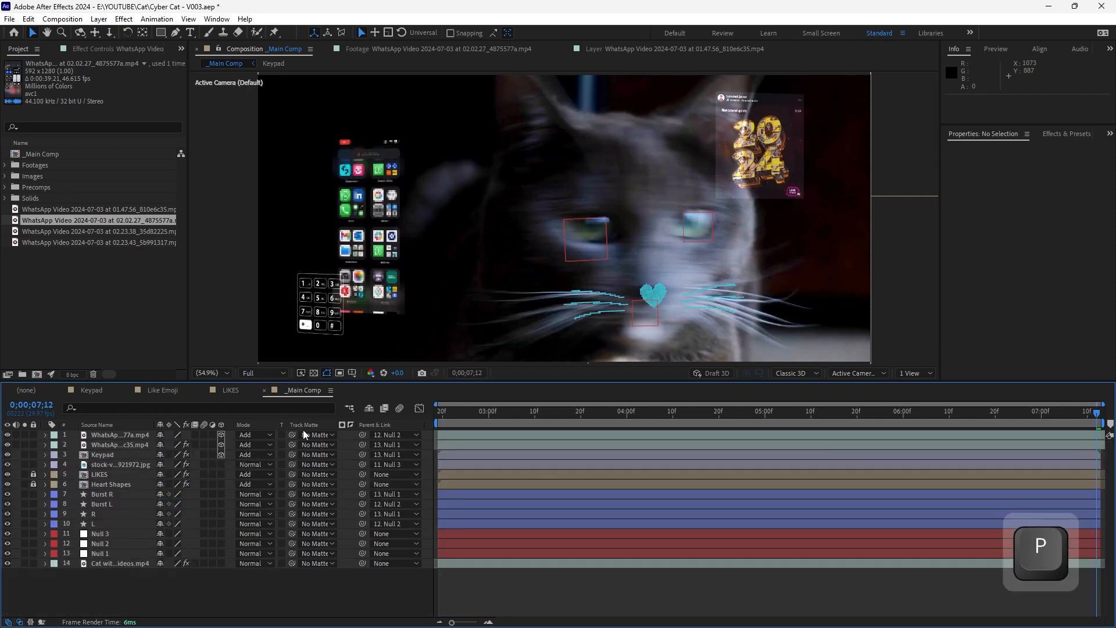
pyautogui.press('KP_0')
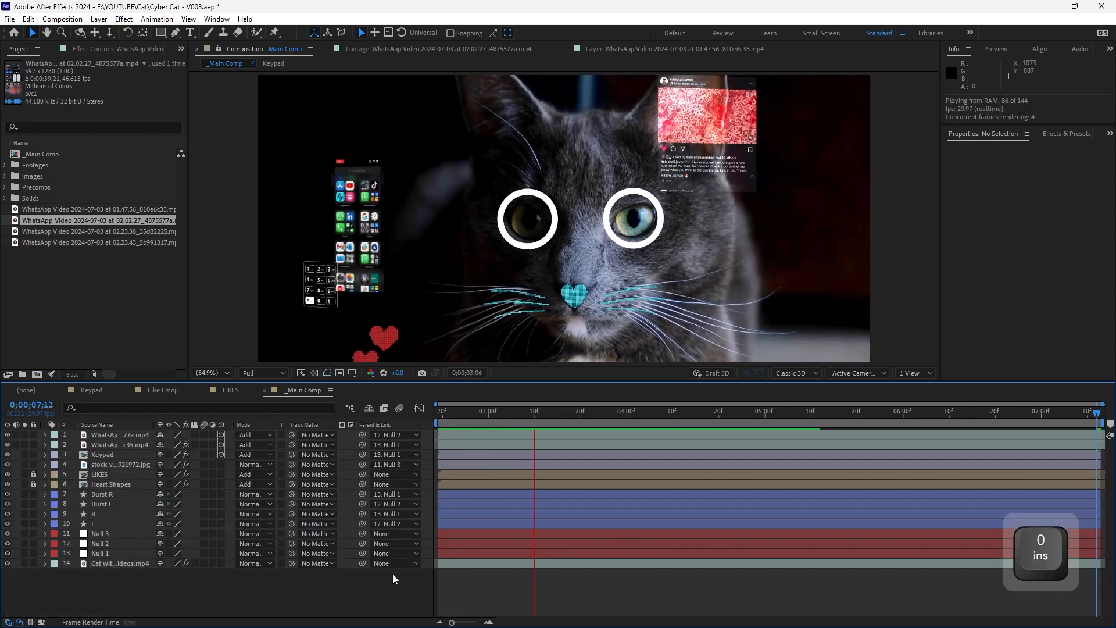
pyautogui.press('space')
# Reduce the post recording's scale to 53.1%
pyautogui.click(713, 182)
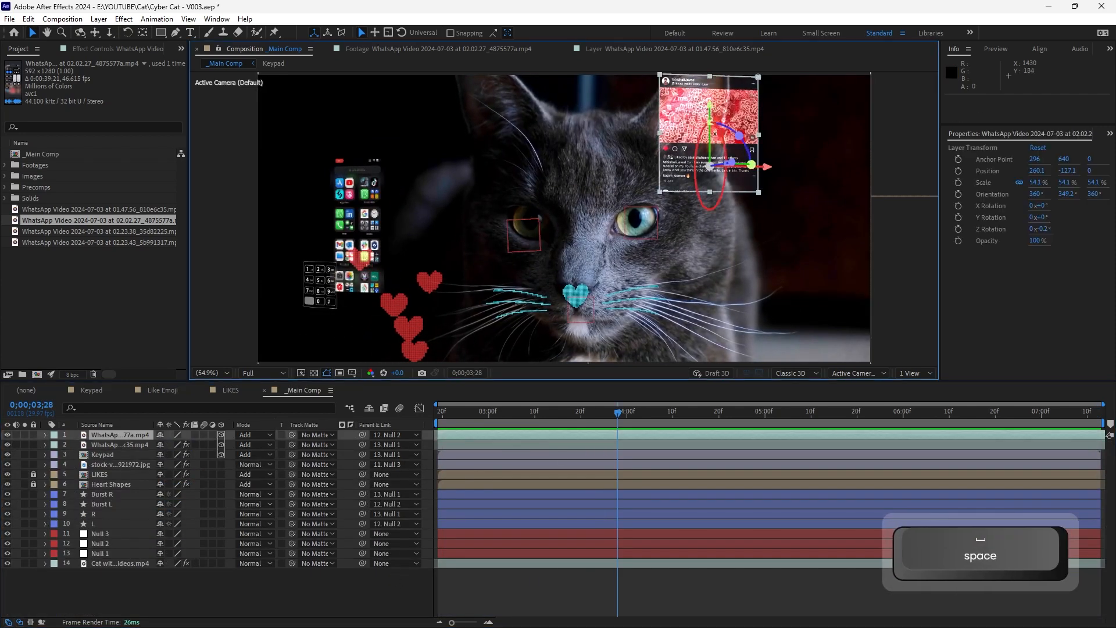
pyautogui.press('s')
pyautogui.moveTo(200, 444); pyautogui.dragTo(198, 443)
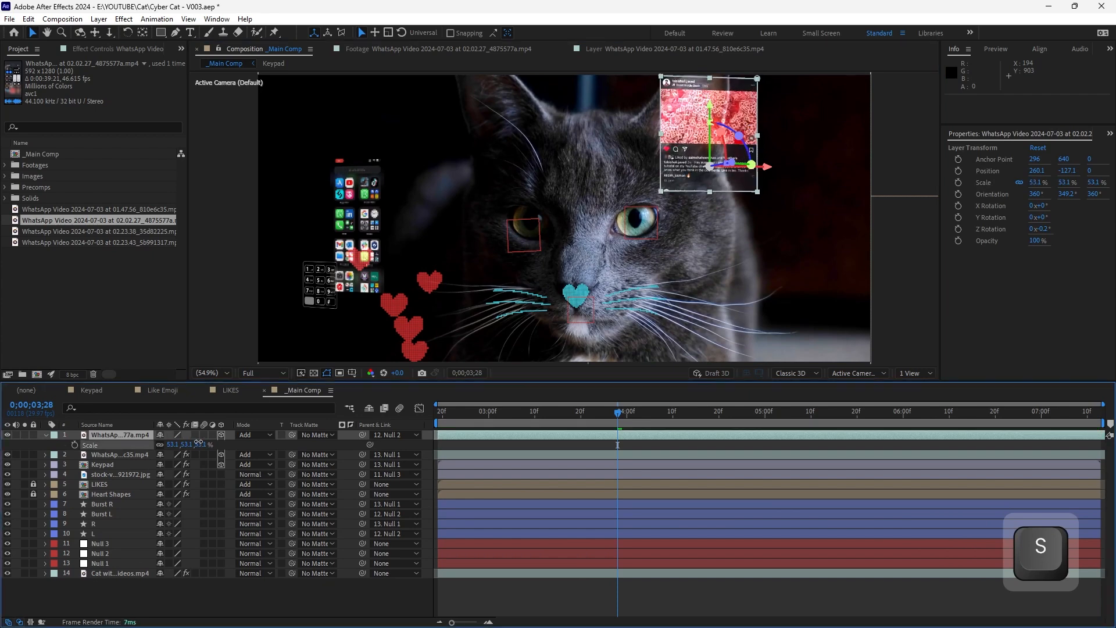
# Play back the composite with the resized recording, stop at 0;00;04;15, and select the app-screen recording
pyautogui.press('KP_0')
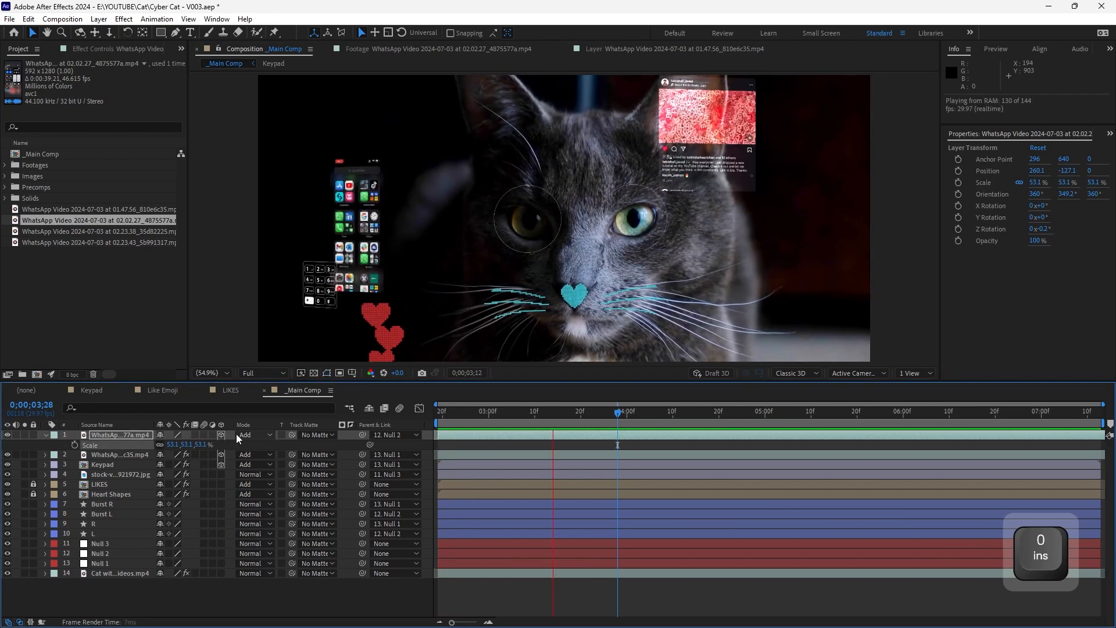
pyautogui.press('space')
pyautogui.click(371, 301)
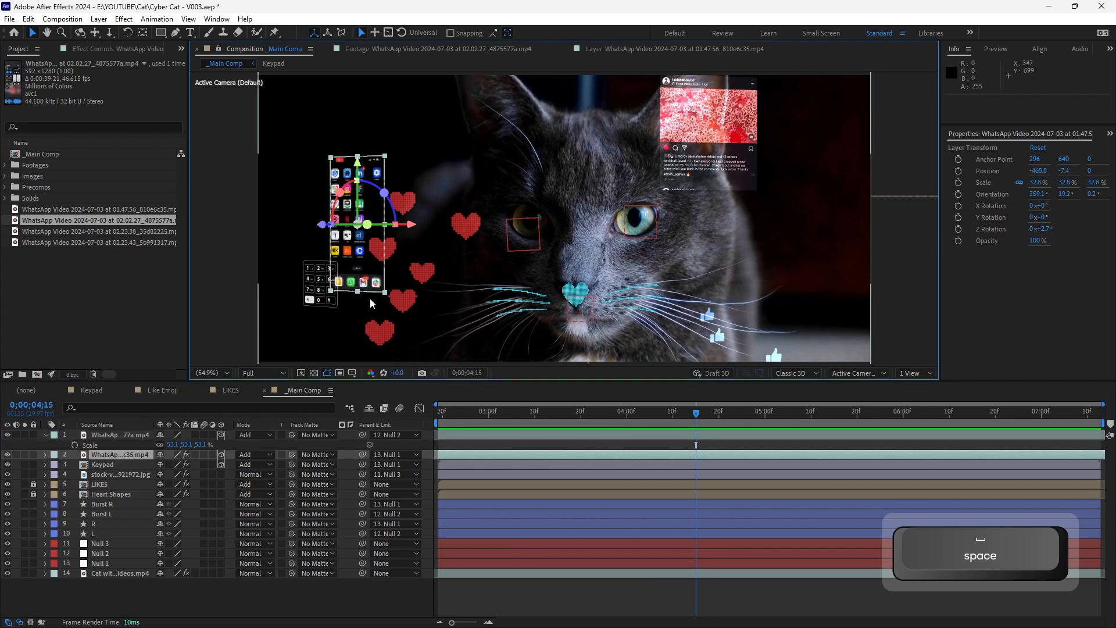
# Enlarge the app-screen recording to about 38.4%, move it up and left, and shift the keypad slightly to the left
pyautogui.moveTo(384, 293)
pyautogui.mouseDown()
pyautogui.moveTo(395, 323)
pyautogui.moveTo(387, 305)
pyautogui.mouseUp()
pyautogui.moveTo(363, 278); pyautogui.dragTo(359, 260)
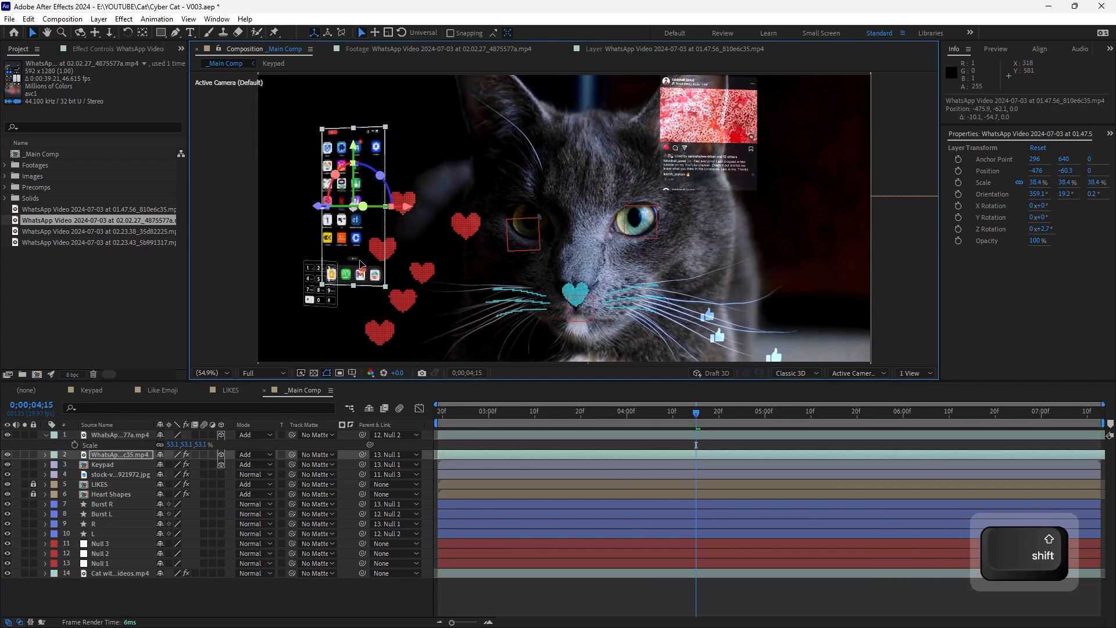
pyautogui.click(309, 292)
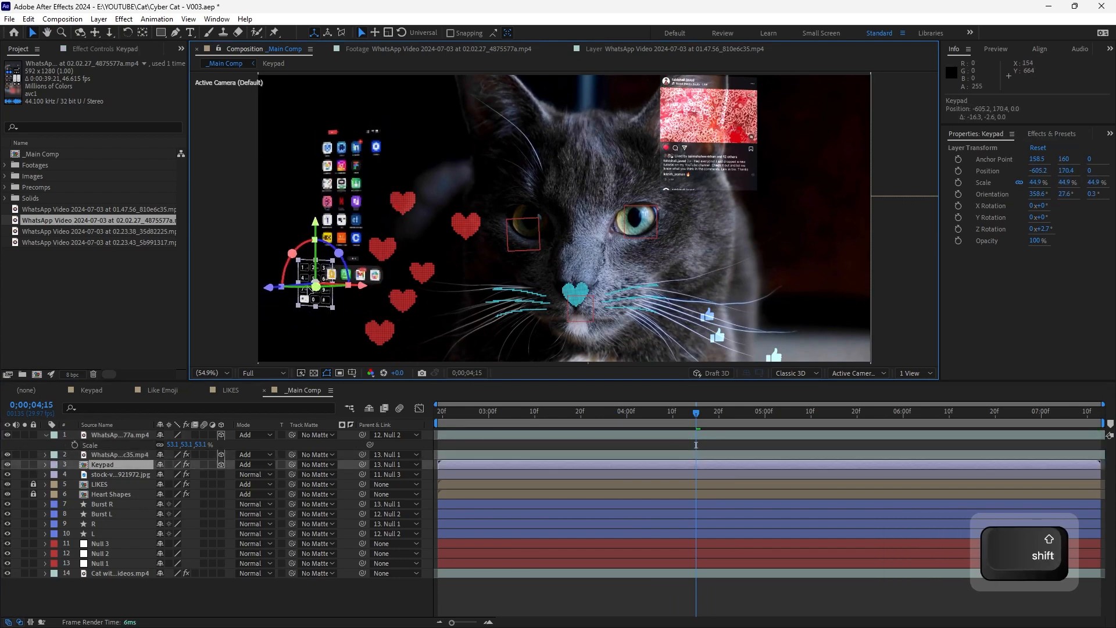
# Play back the composite to check the new layout, stop at 0;00;03;02, and select the app-screen recording
pyautogui.press('KP_0')
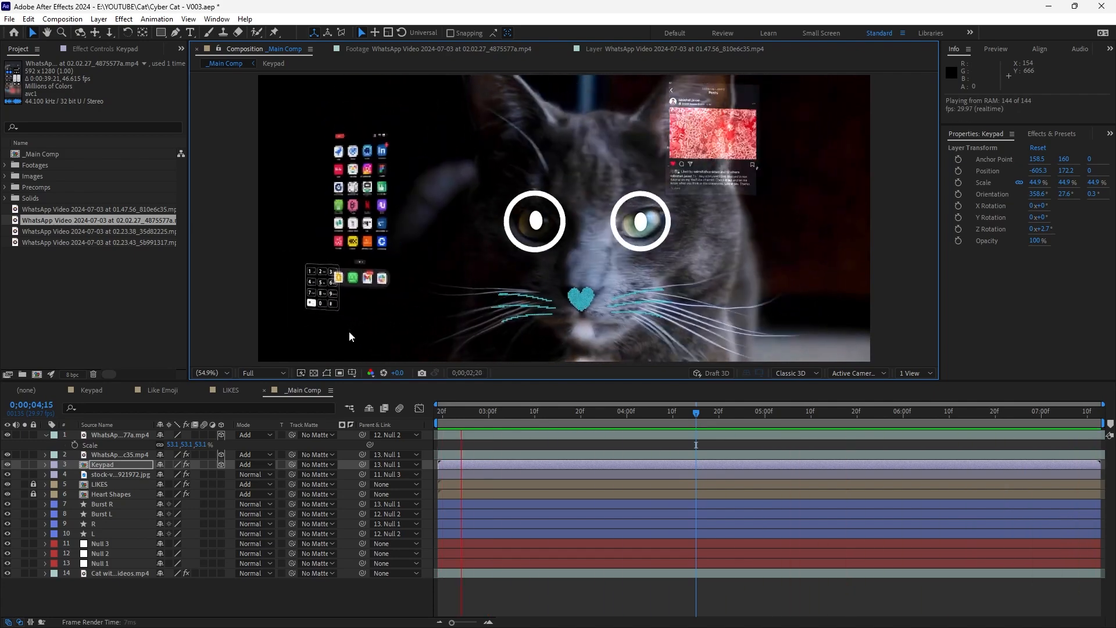
pyautogui.press('space')
pyautogui.click(345, 199)
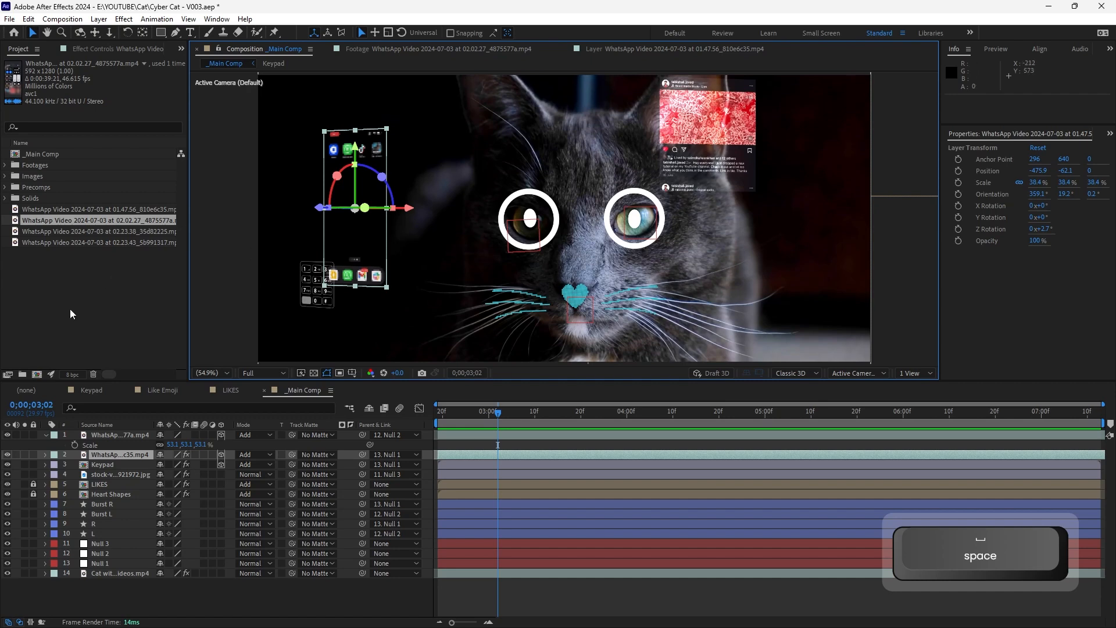
# Trim the 02.23.38 search recording from 0:00:02:44 to 0:00:07:51, overlay it in the main composition, and lower it to reveal its search bar
pyautogui.doubleClick(54, 232)
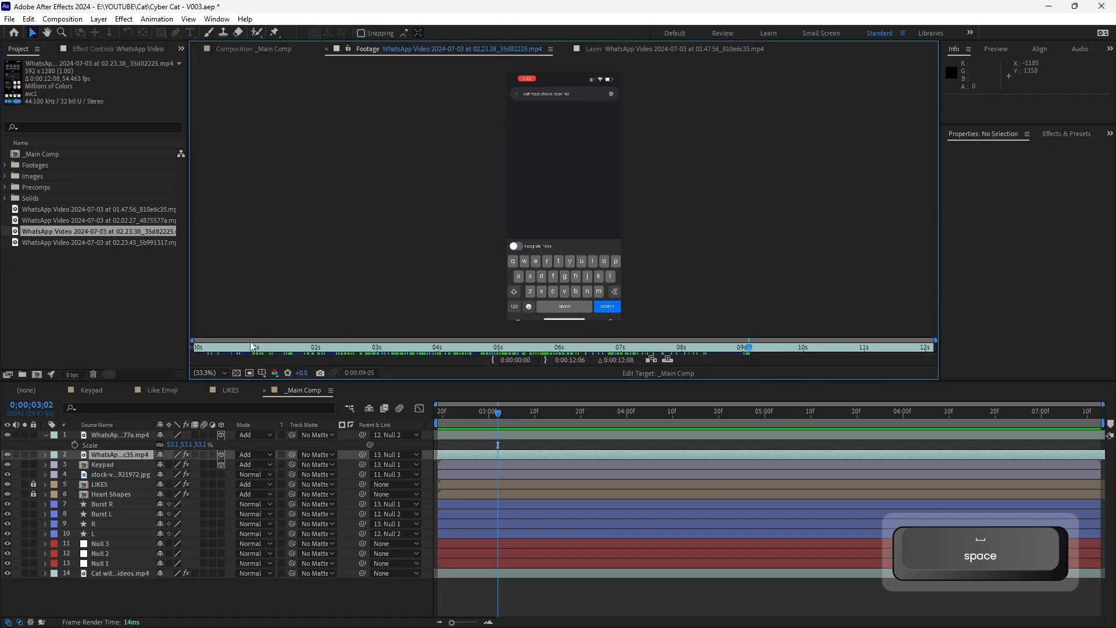
pyautogui.moveTo(250, 341); pyautogui.dragTo(366, 352)
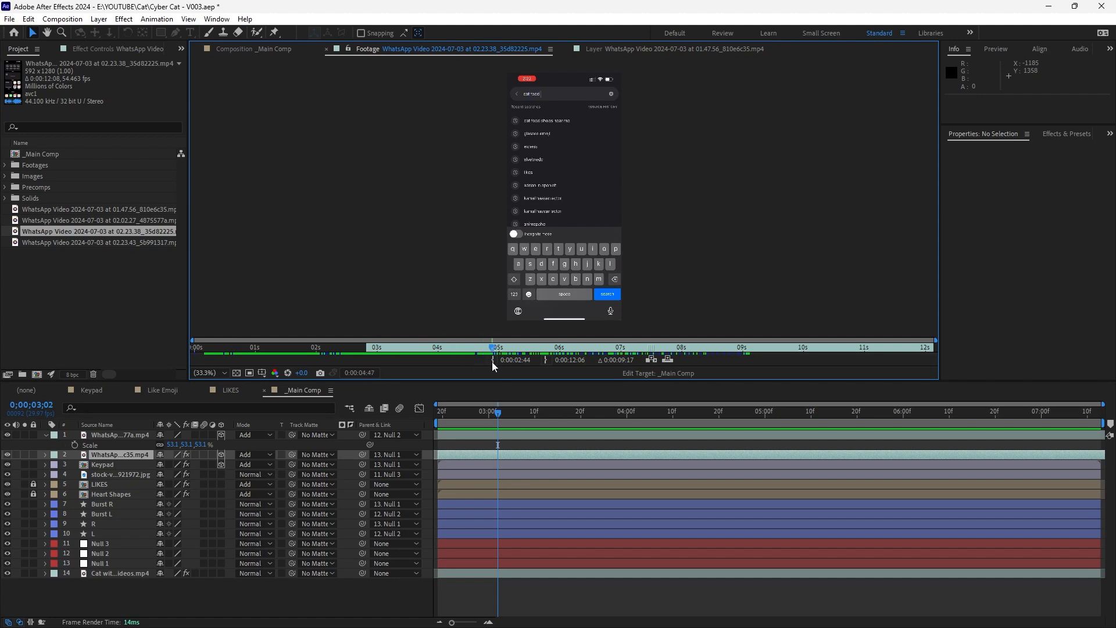
pyautogui.moveTo(583, 370); pyautogui.dragTo(661, 376)
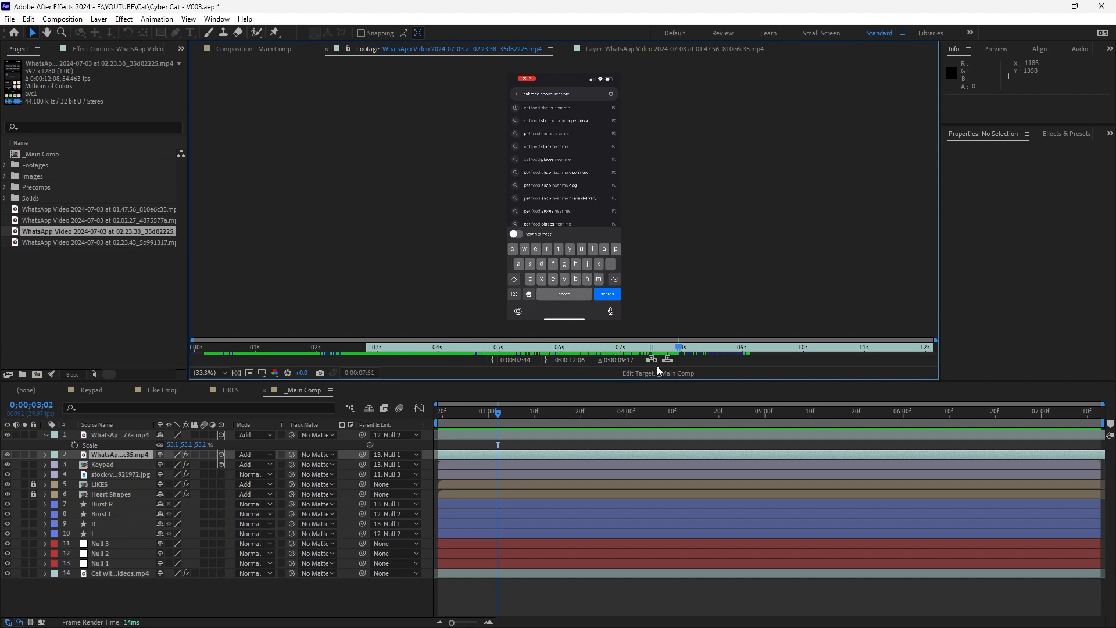
pyautogui.click(546, 359)
pyautogui.click(667, 359)
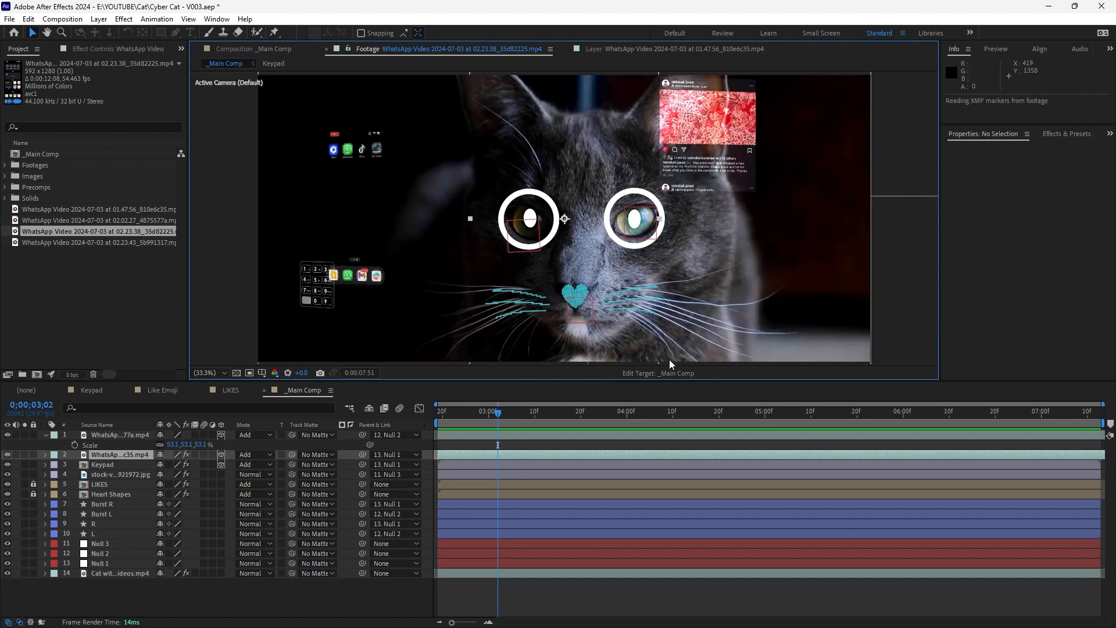
pyautogui.moveTo(560, 273); pyautogui.dragTo(581, 341)
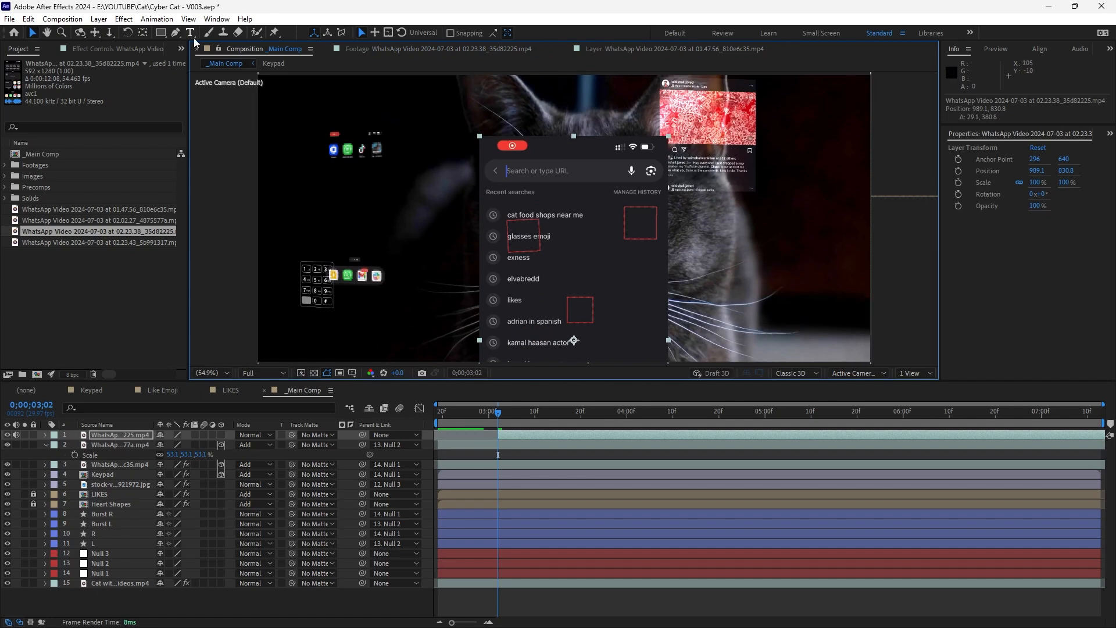
pyautogui.click(161, 32)
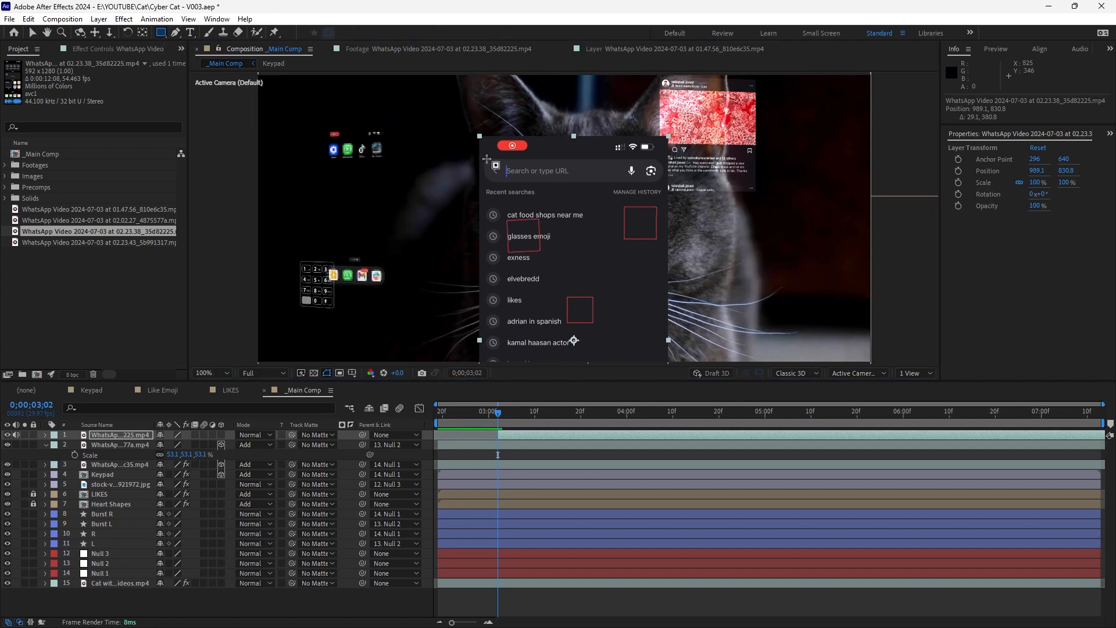
pyautogui.scroll(1, 486, 159)
pyautogui.moveTo(496, 197); pyautogui.dragTo(474, 299)
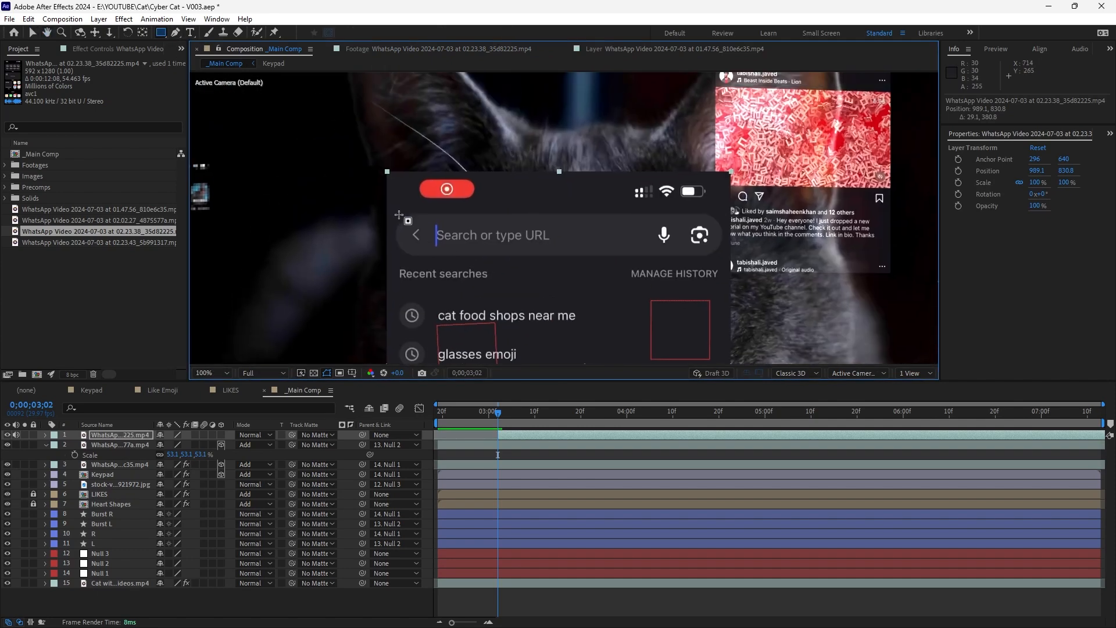
pyautogui.moveTo(400, 215); pyautogui.dragTo(725, 256)
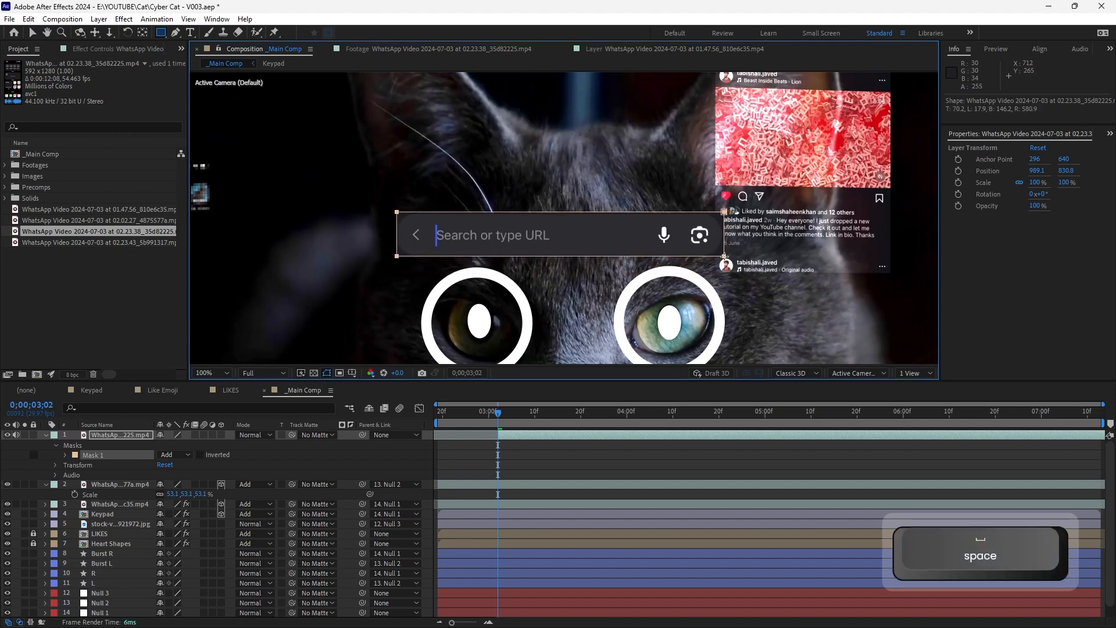
pyautogui.press('Up')
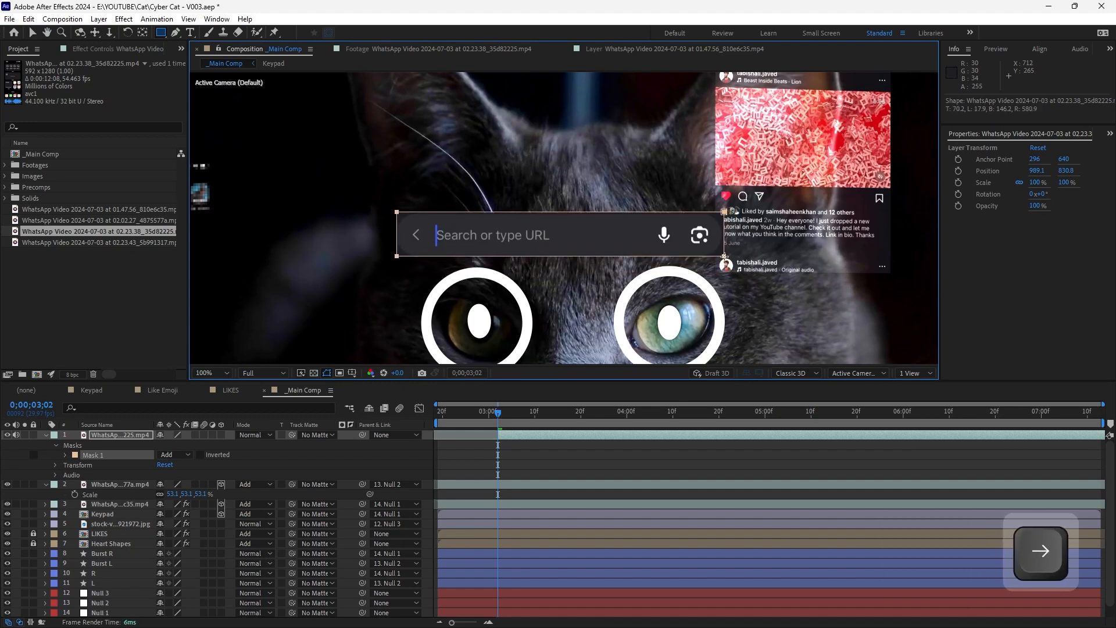
pyautogui.press('Up')
pyautogui.moveTo(724, 257); pyautogui.dragTo(732, 258)
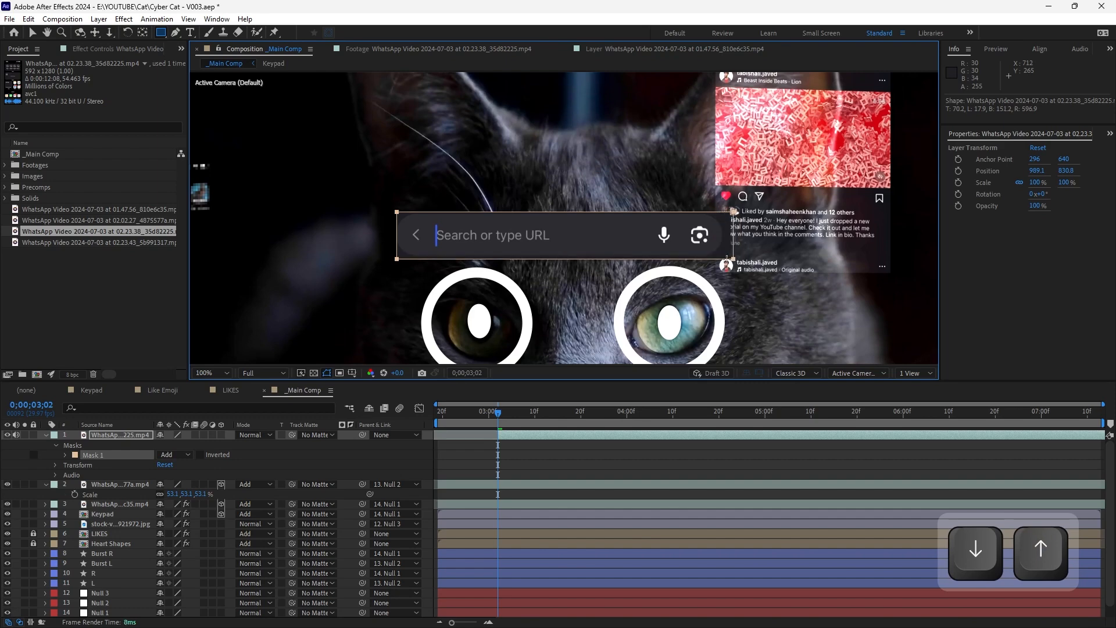
pyautogui.press('Delete')
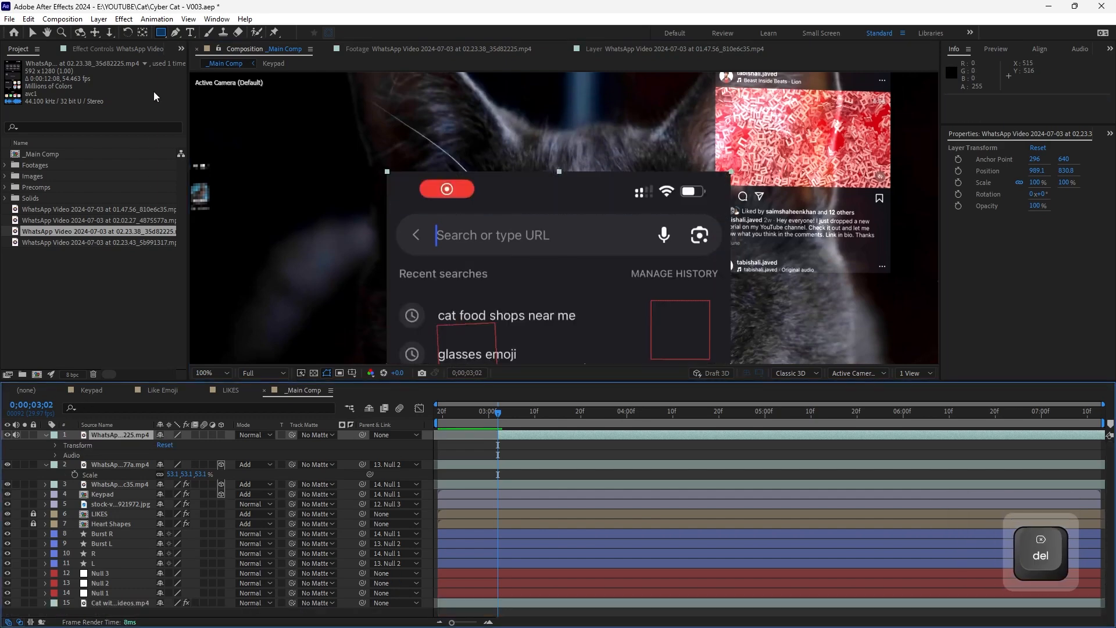
# Mask the search recording with a fully rounded rectangle fitted around its search bar
pyautogui.click(160, 34)
pyautogui.click(215, 46)
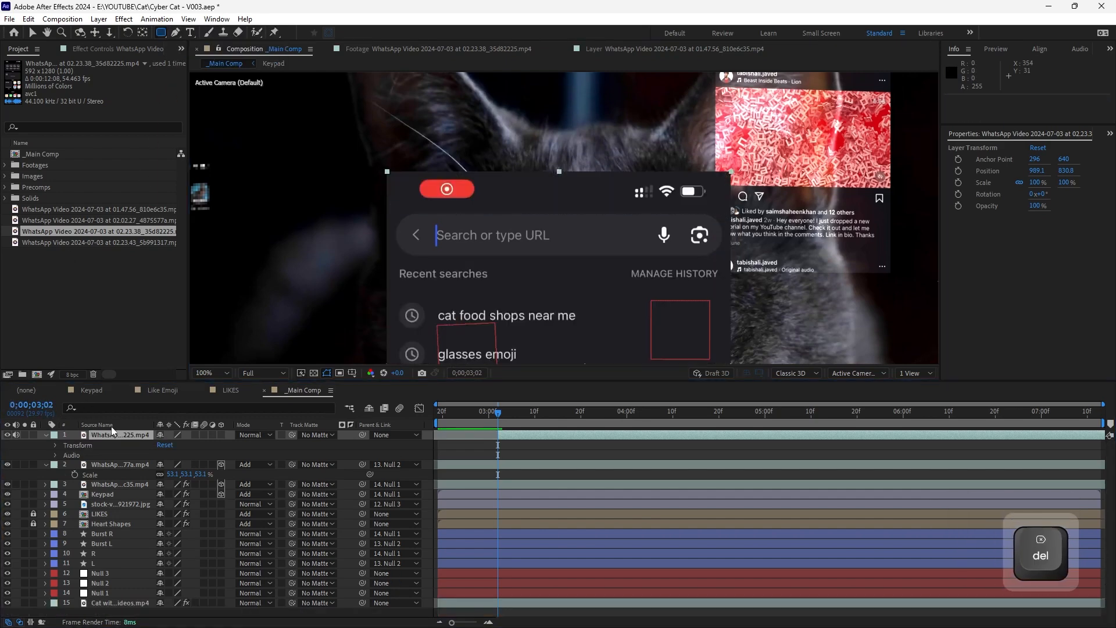
pyautogui.moveTo(397, 215); pyautogui.dragTo(727, 256)
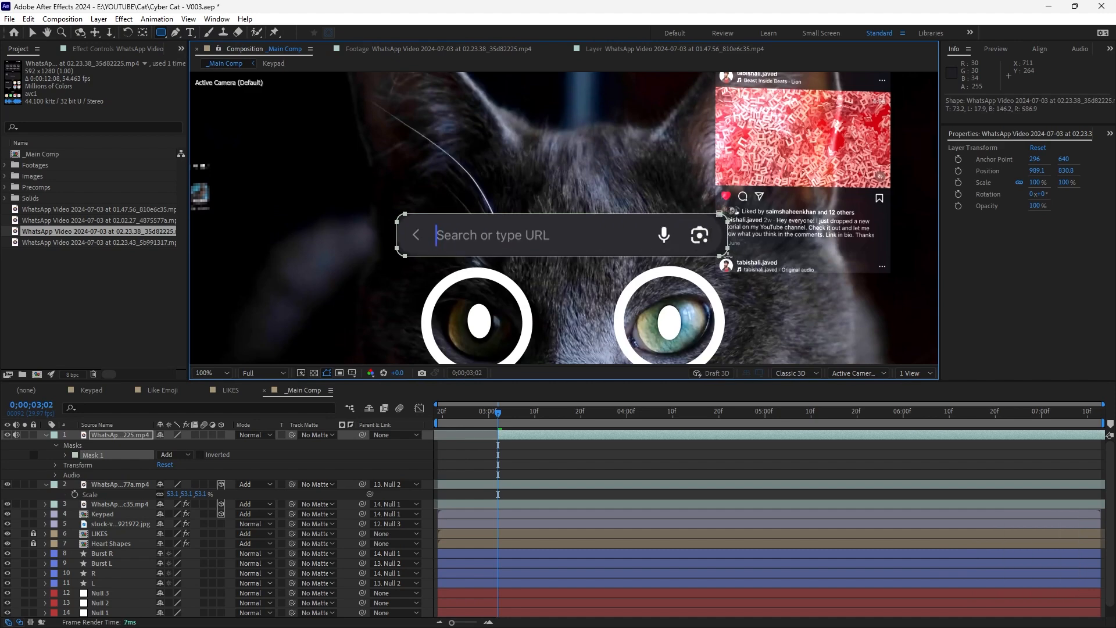
pyautogui.press('Right')
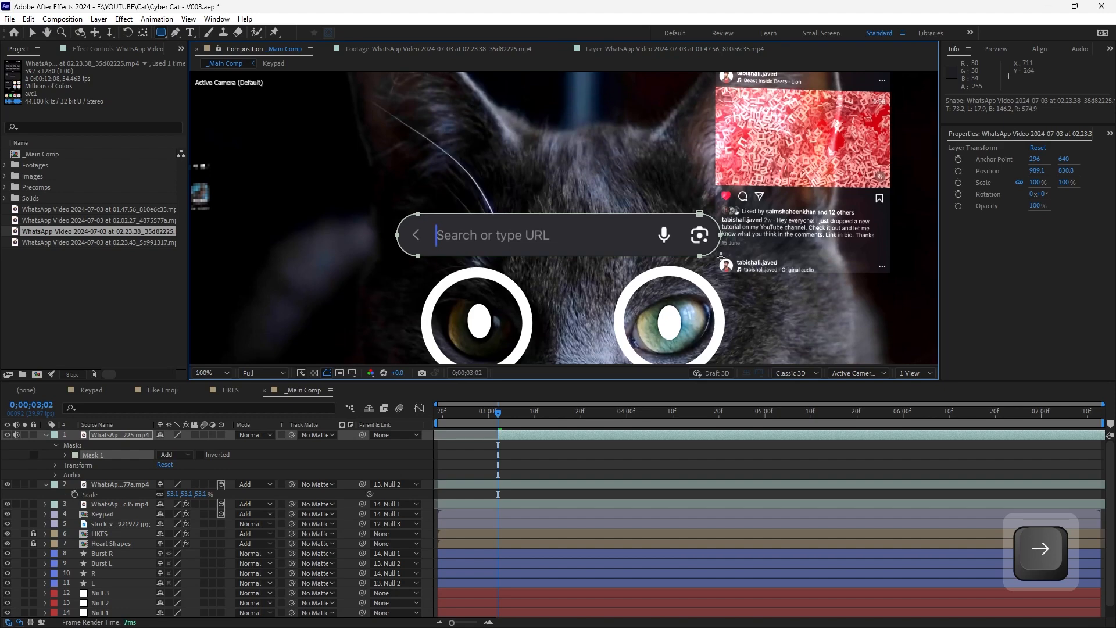
# Center the anchor point on the masked search bar and center the layer in the composition
pyautogui.click(104, 442)
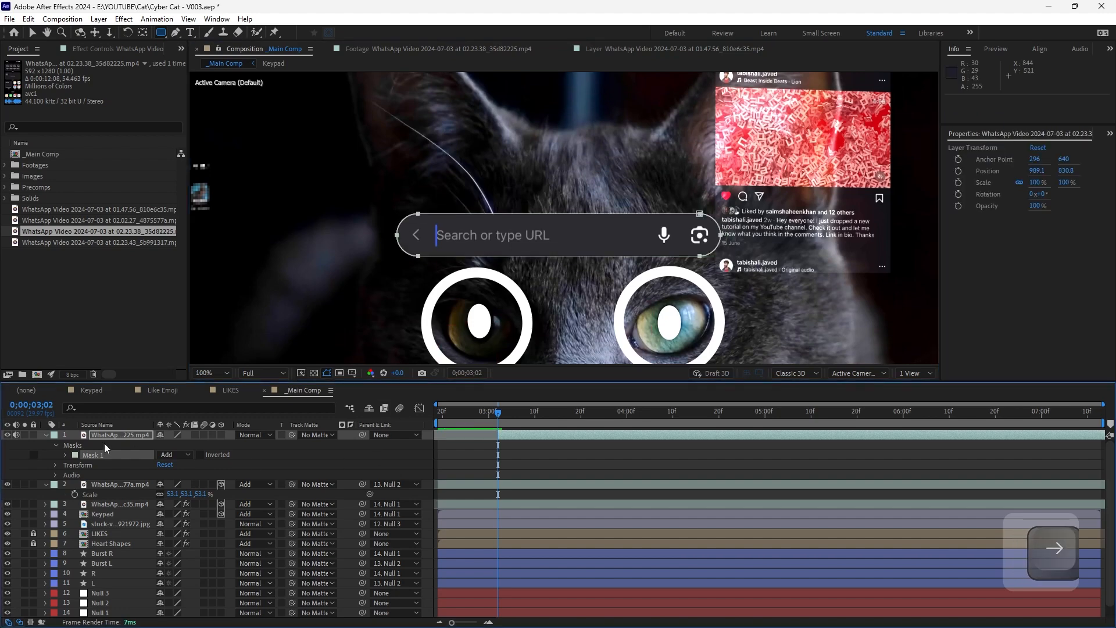
pyautogui.hotkey('ctrl', 'alt', 'Home')
pyautogui.hotkey('ctrl', 'Home')
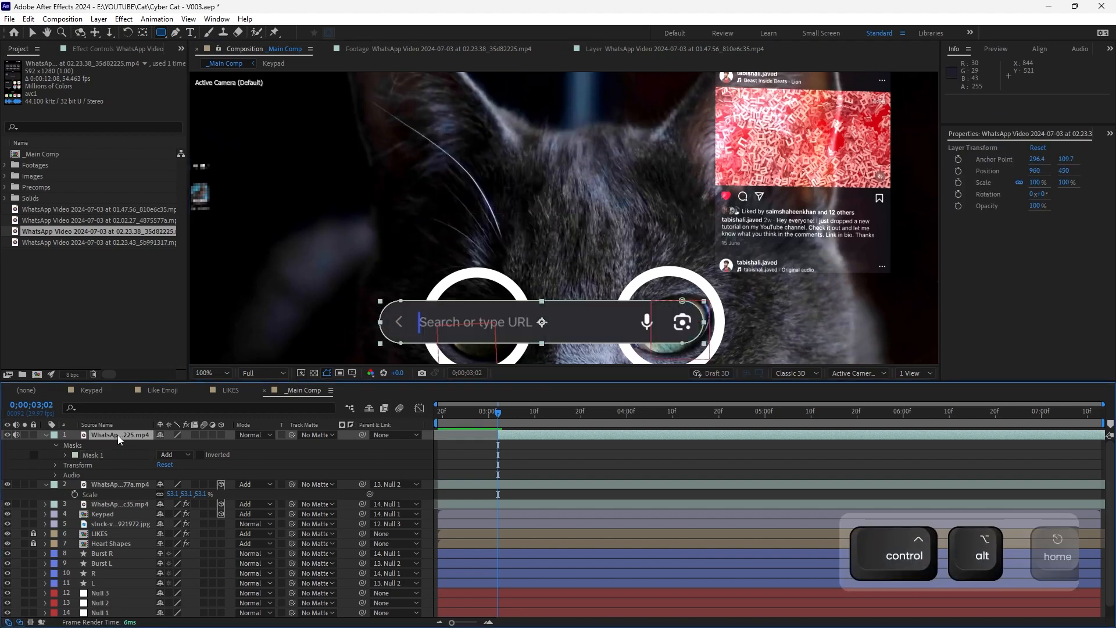
pyautogui.hotkey('shift', '/')
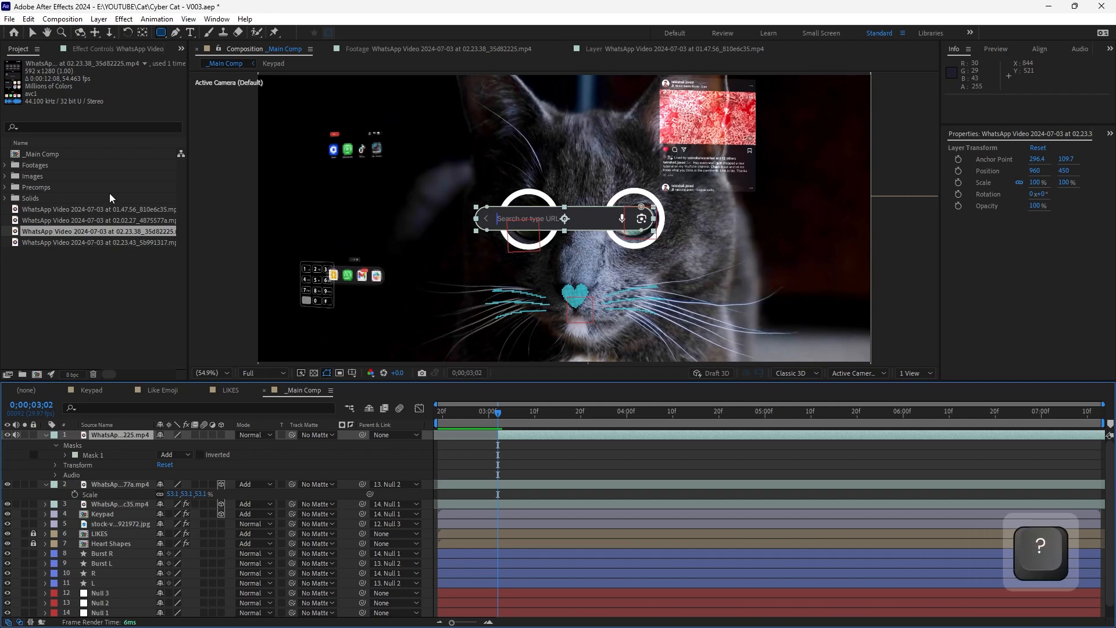
# Move the search bar up onto the cat's forehead at about 1040, 206, and start its layer at 0;00;02;19
pyautogui.click(430, 459)
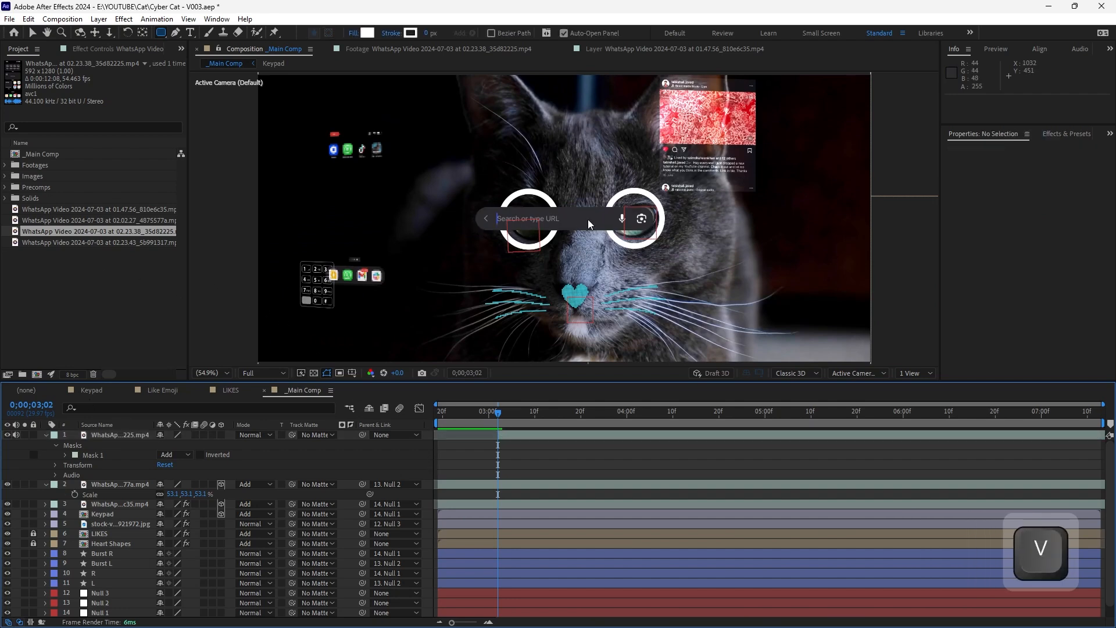
pyautogui.moveTo(589, 223); pyautogui.dragTo(614, 146)
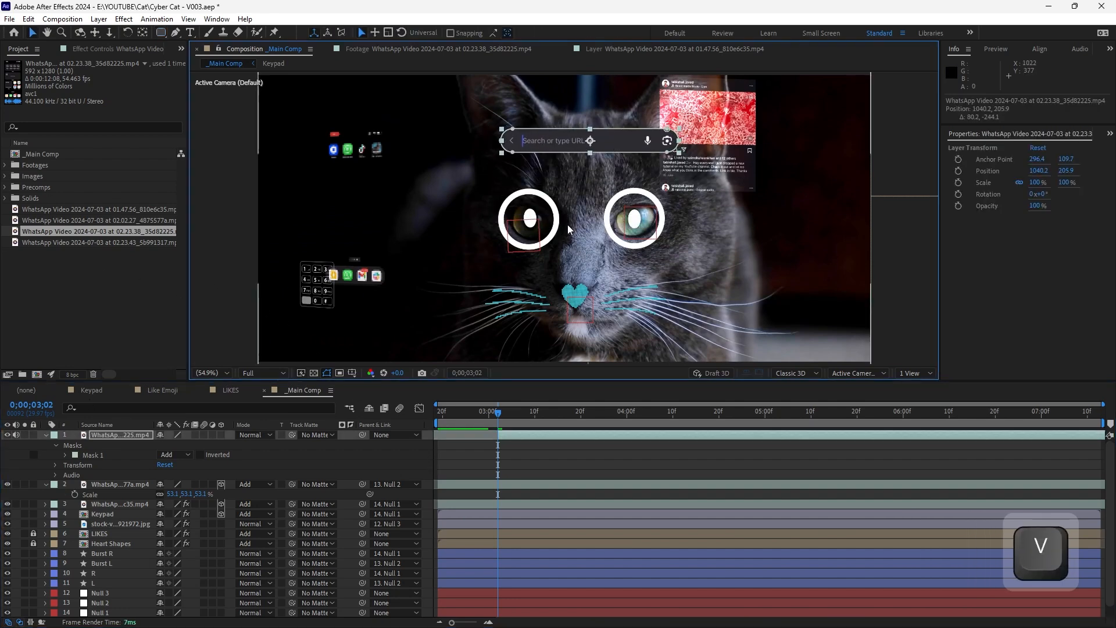
pyautogui.click(453, 420)
pyautogui.press('[')
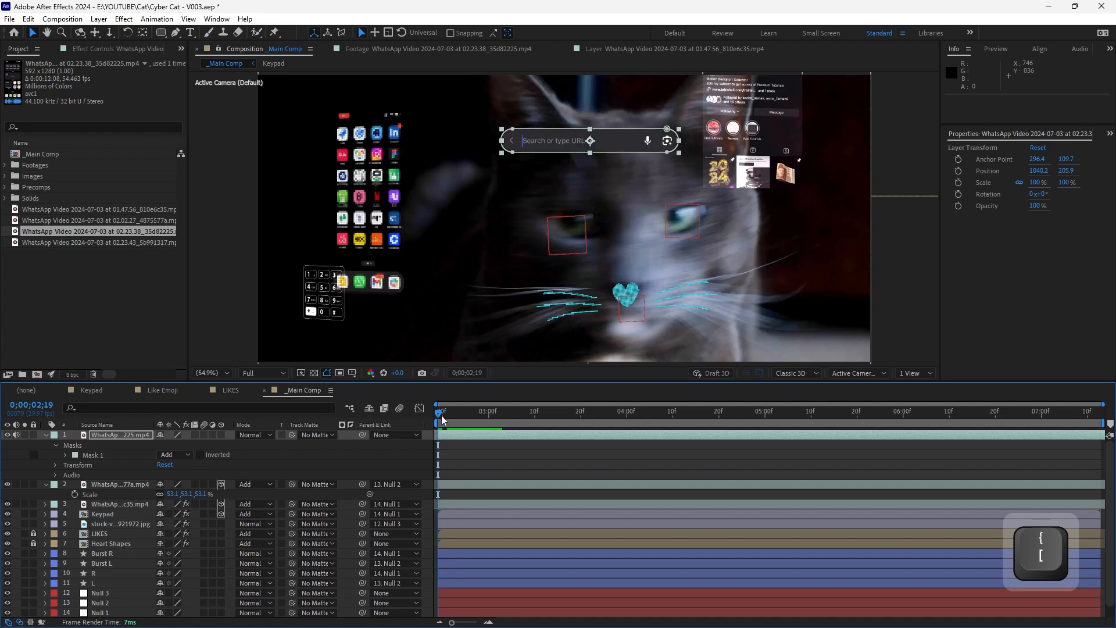
# Try the Add blending mode on the search-bar recording at 0;00;03;00, compare it with the background, and restore Normal mode
pyautogui.click(490, 418)
pyautogui.scroll(1, 598, 131)
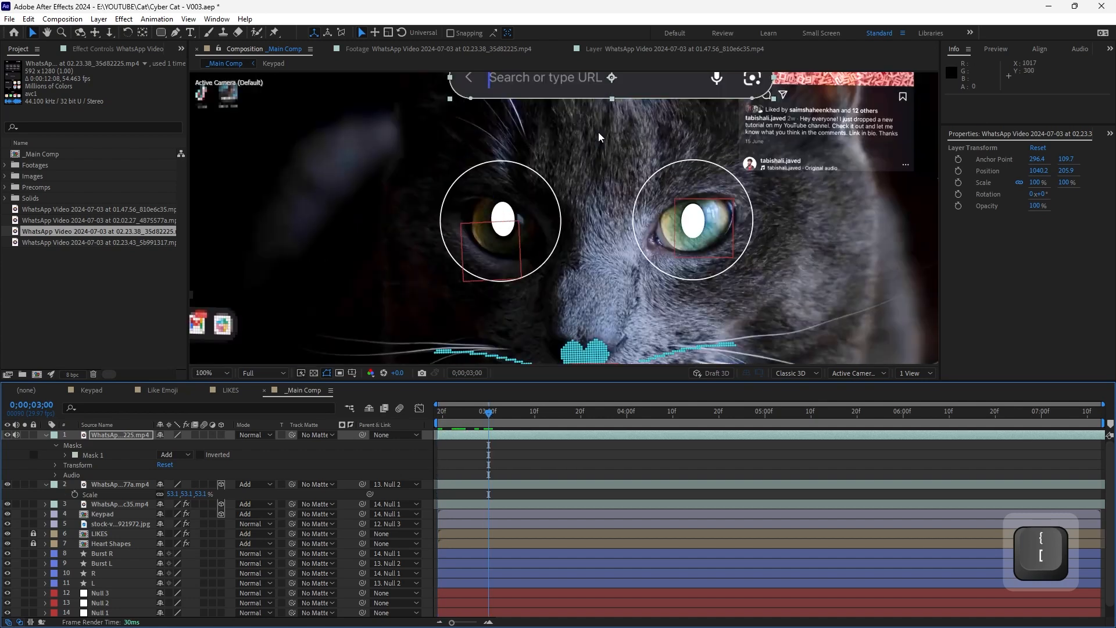
pyautogui.moveTo(598, 132); pyautogui.dragTo(552, 274)
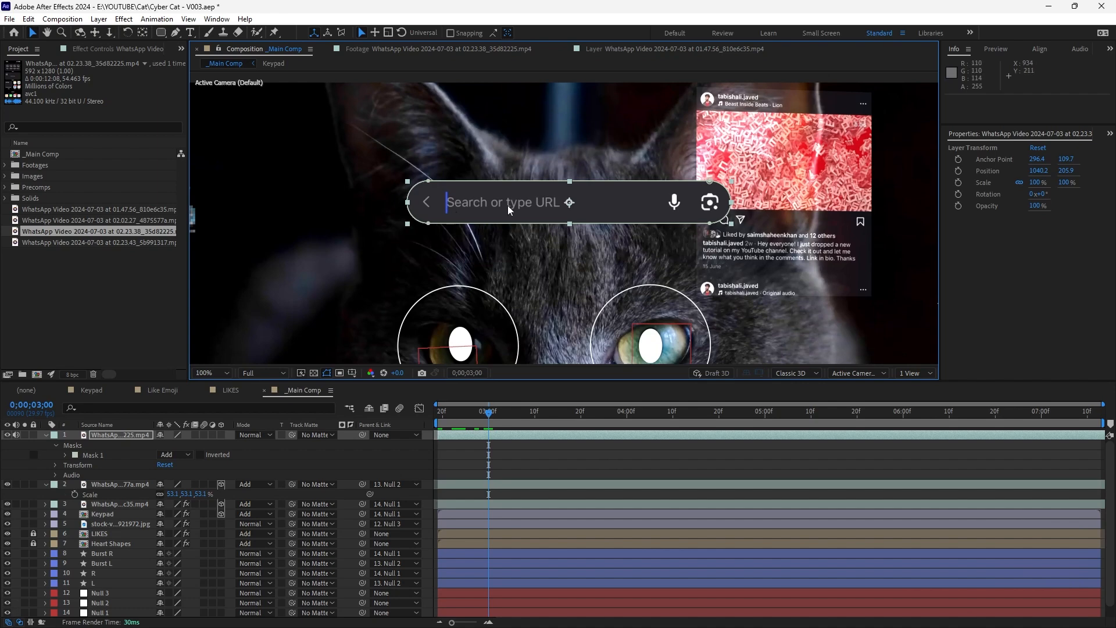
pyautogui.click(473, 467)
pyautogui.click(569, 209)
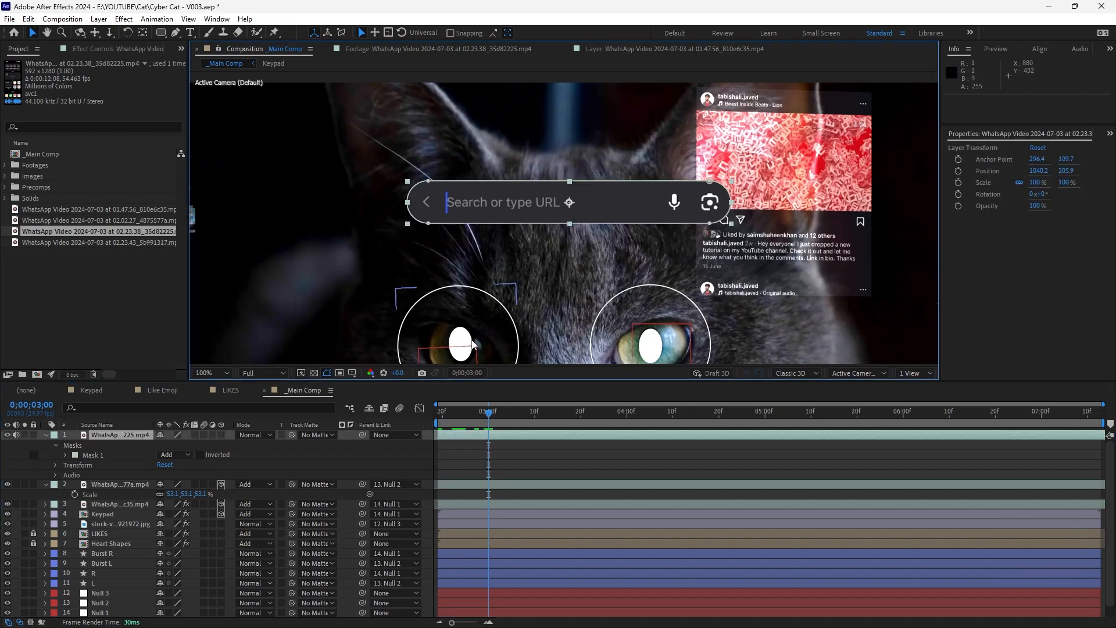
pyautogui.click(249, 435)
pyautogui.click(292, 235)
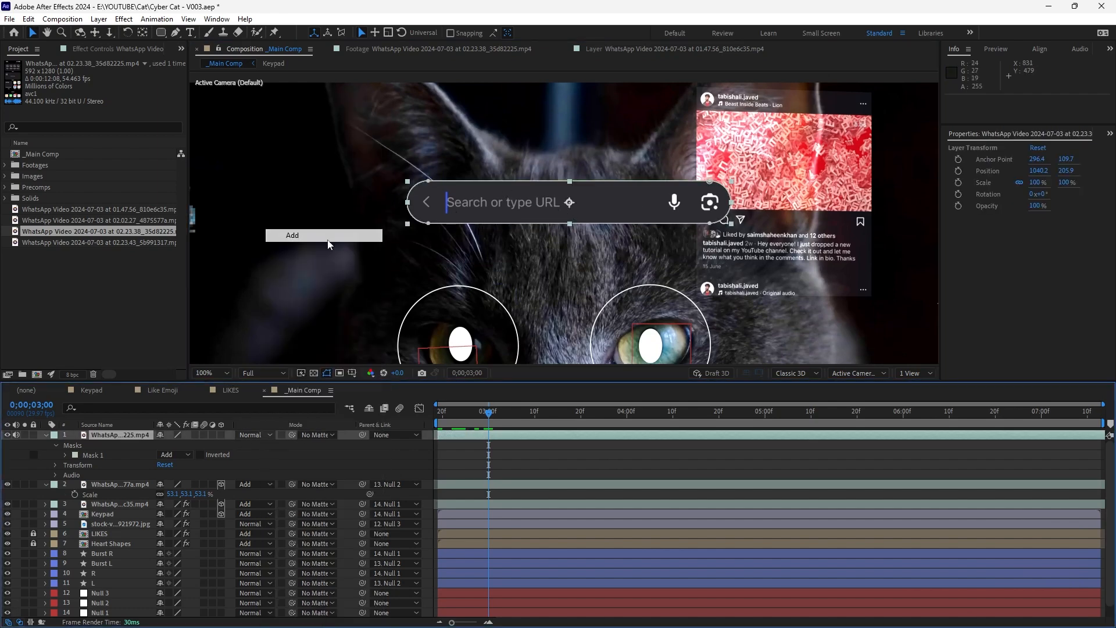
pyautogui.click(518, 463)
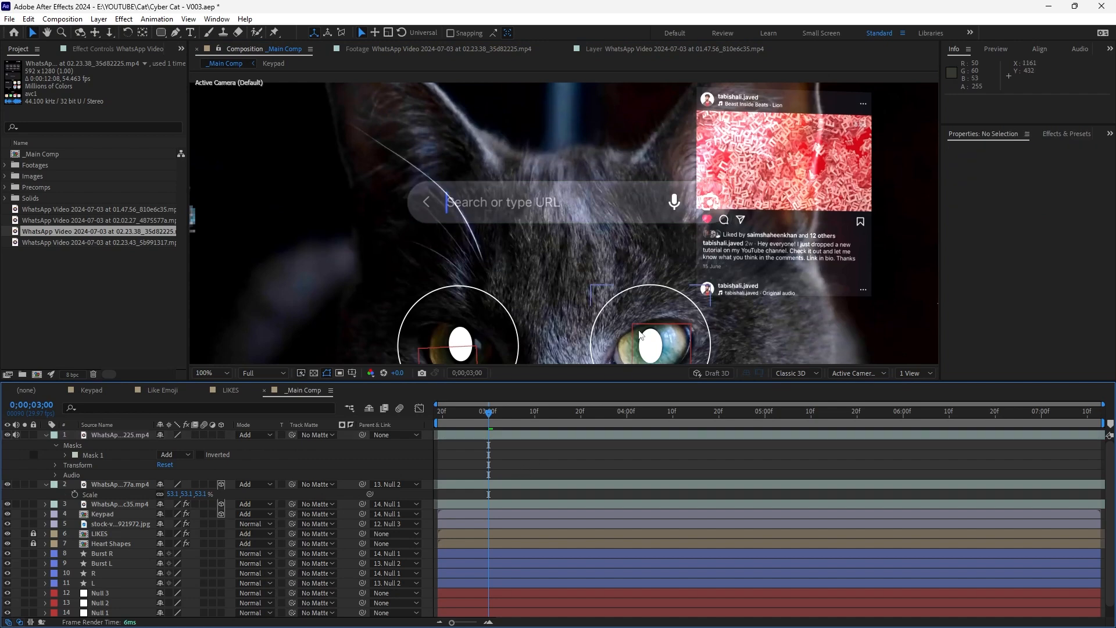
pyautogui.scroll(-2, 616, 301)
pyautogui.scroll(2, 542, 179)
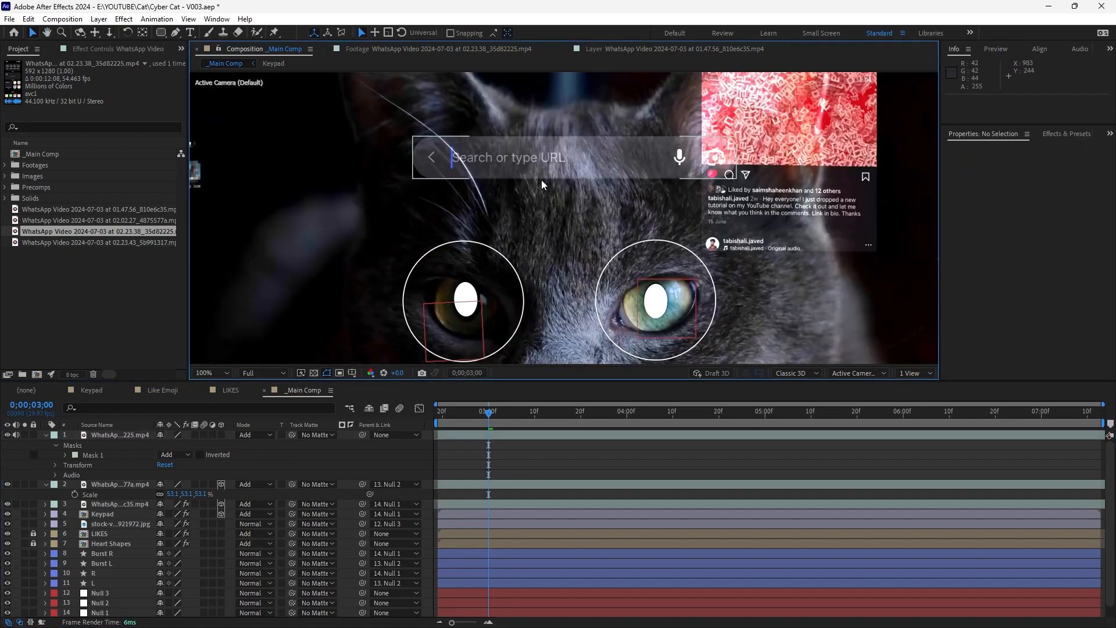
pyautogui.moveTo(542, 179); pyautogui.dragTo(535, 230)
pyautogui.click(567, 207)
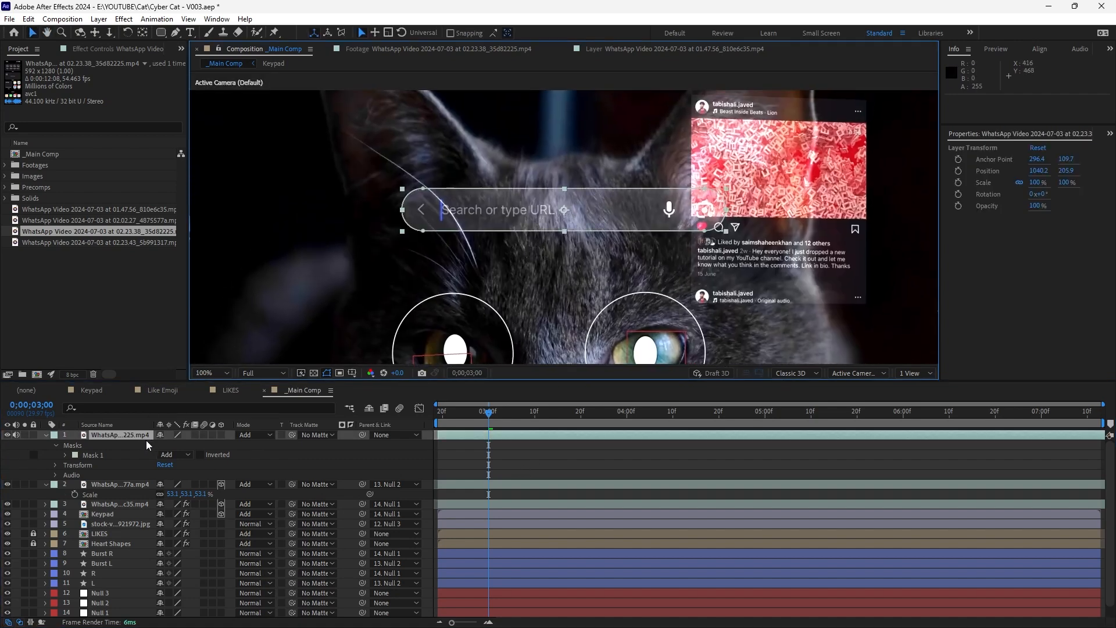
pyautogui.click(245, 435)
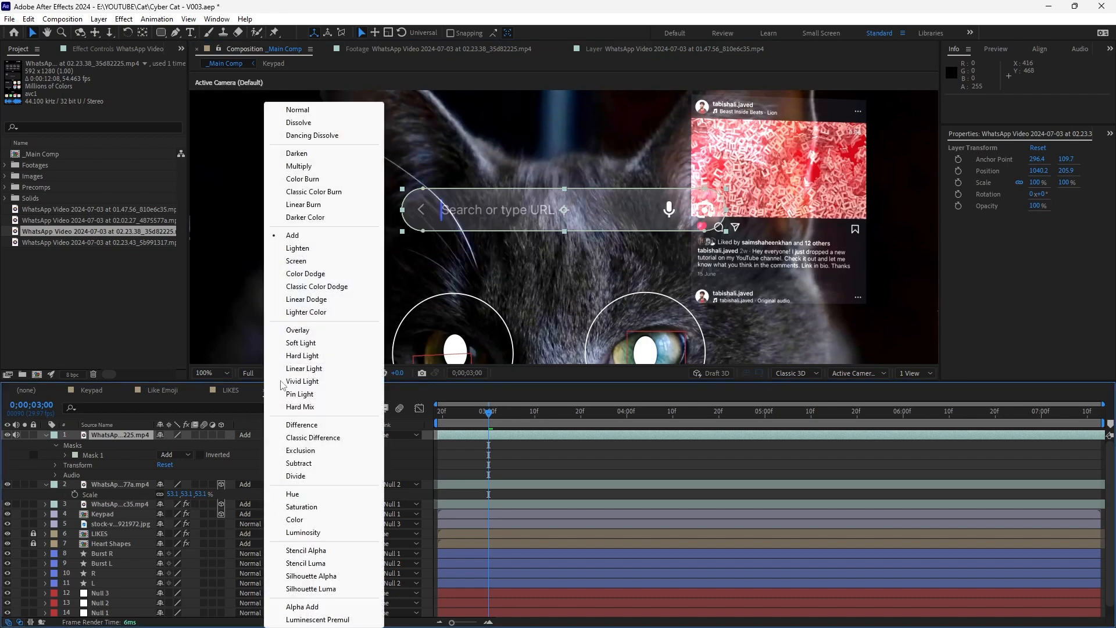
pyautogui.click(317, 110)
# Apply the Levels effect to the search-bar recording and widen the area showing its effect settings
pyautogui.hotkey('ctrl', 'space')
pyautogui.write('leve')
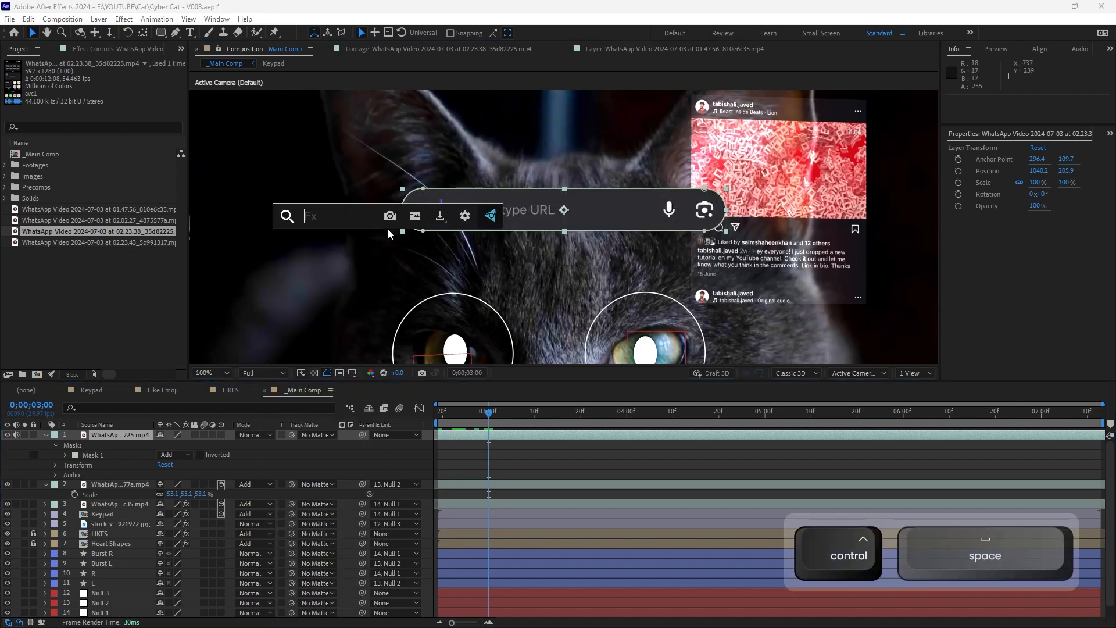
pyautogui.press('Return')
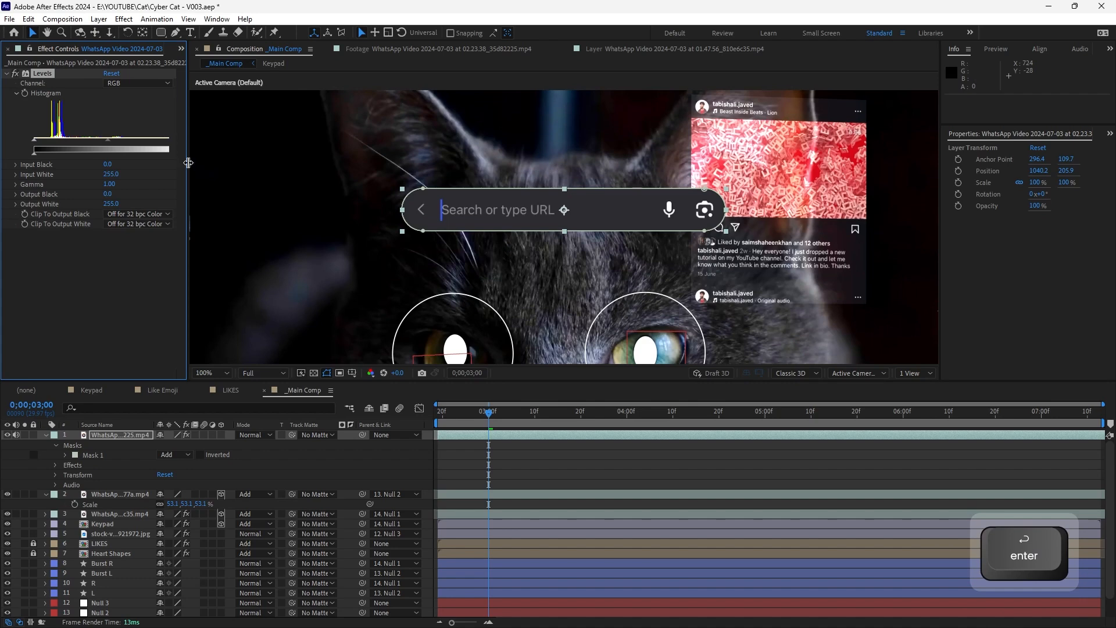
pyautogui.moveTo(186, 162); pyautogui.dragTo(250, 163)
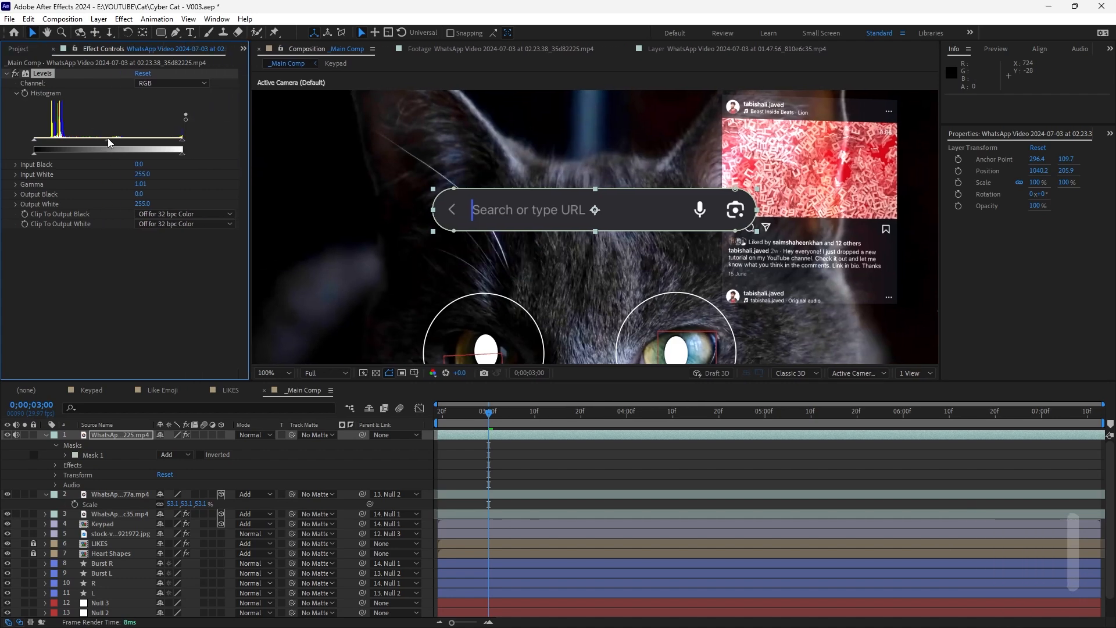
# Raise the search bar's contrast in Levels with Input Black 28, Input White 136 and Gamma 0.68
pyautogui.moveTo(107, 138)
pyautogui.mouseDown()
pyautogui.moveTo(129, 140)
pyautogui.moveTo(110, 140)
pyautogui.mouseUp()
pyautogui.moveTo(38, 141); pyautogui.dragTo(51, 143)
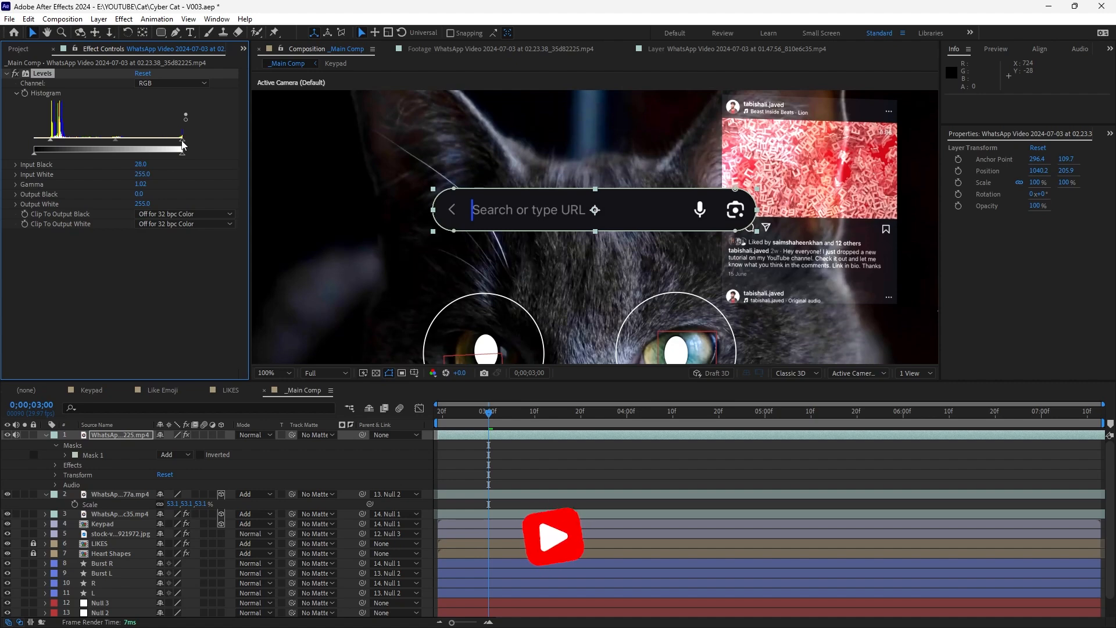
pyautogui.moveTo(173, 144); pyautogui.dragTo(114, 142)
pyautogui.click(85, 282)
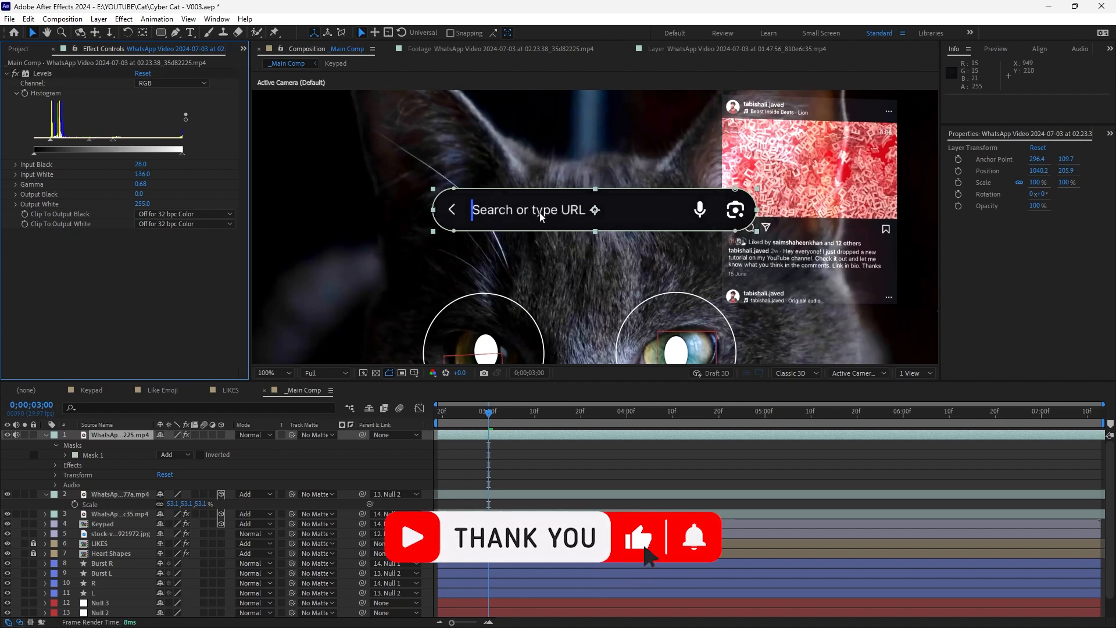
# Change the search-bar recording's blending mode to Add and fit the whole composition in view
pyautogui.click(248, 436)
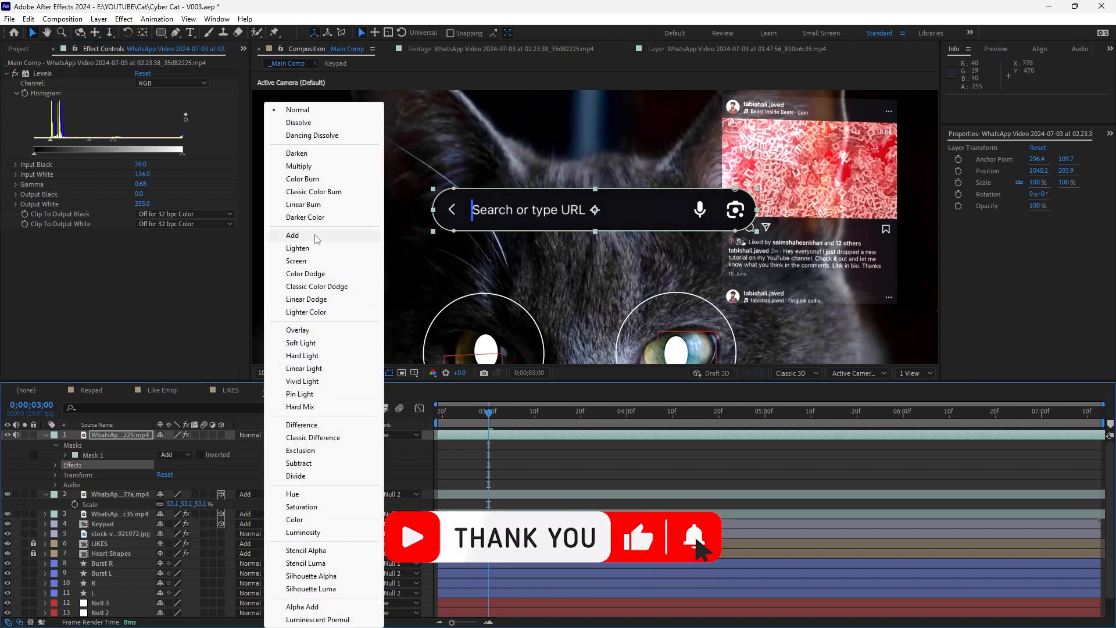
pyautogui.click(294, 235)
pyautogui.click(327, 467)
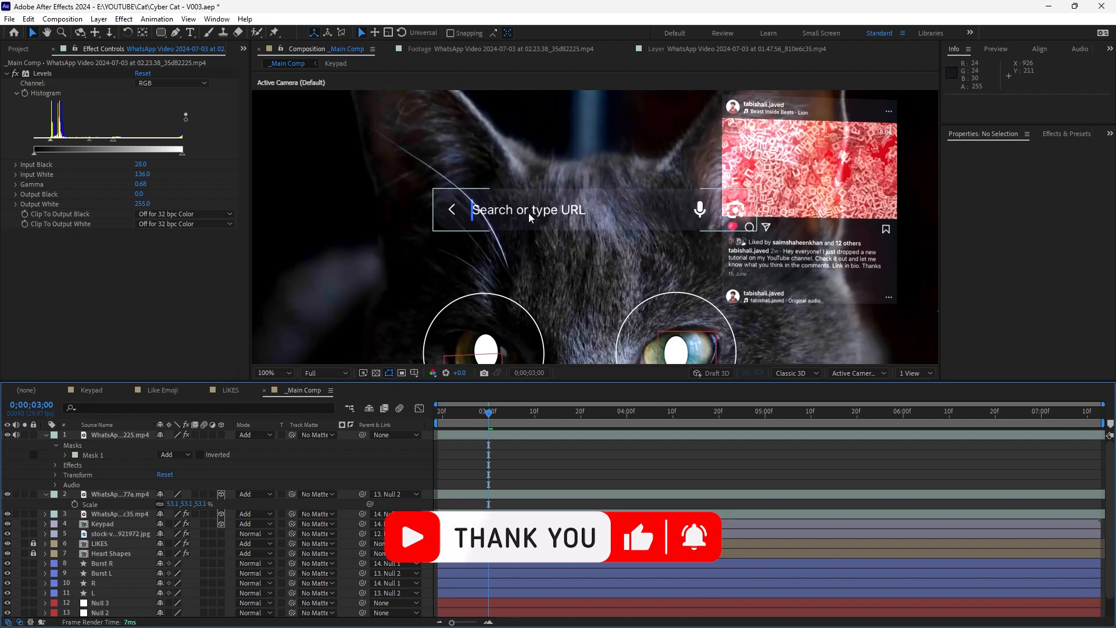
pyautogui.hotkey('shift', '/')
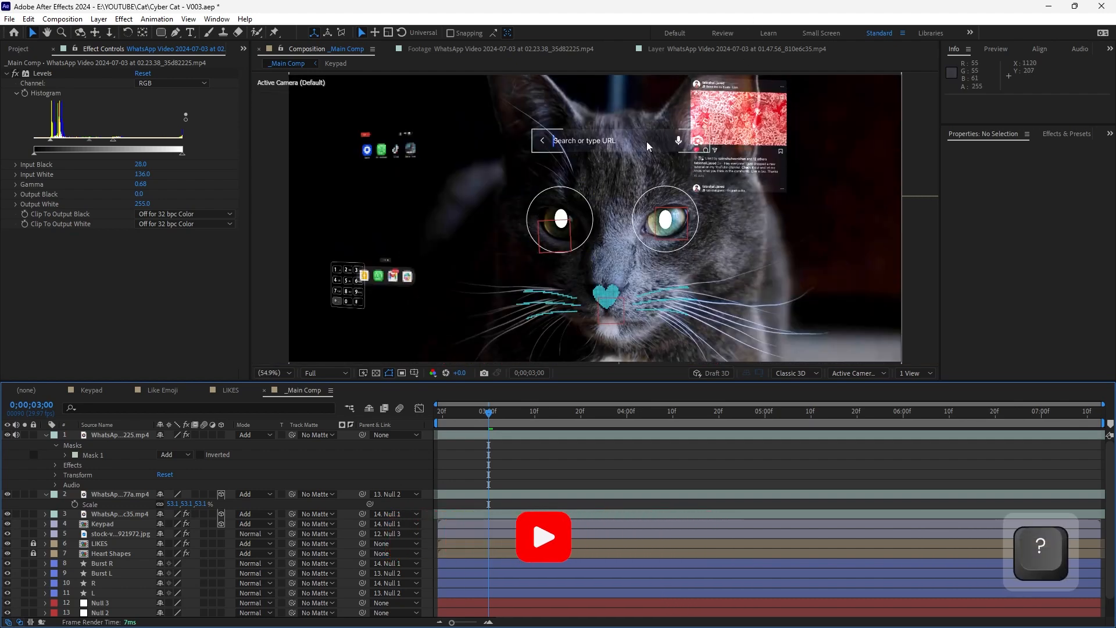
# Move the search bar slightly lower on the cat's forehead and parent its layer to Null 3
pyautogui.moveTo(648, 146); pyautogui.dragTo(631, 158)
pyautogui.moveTo(364, 434); pyautogui.dragTo(108, 584)
pyautogui.click(106, 603)
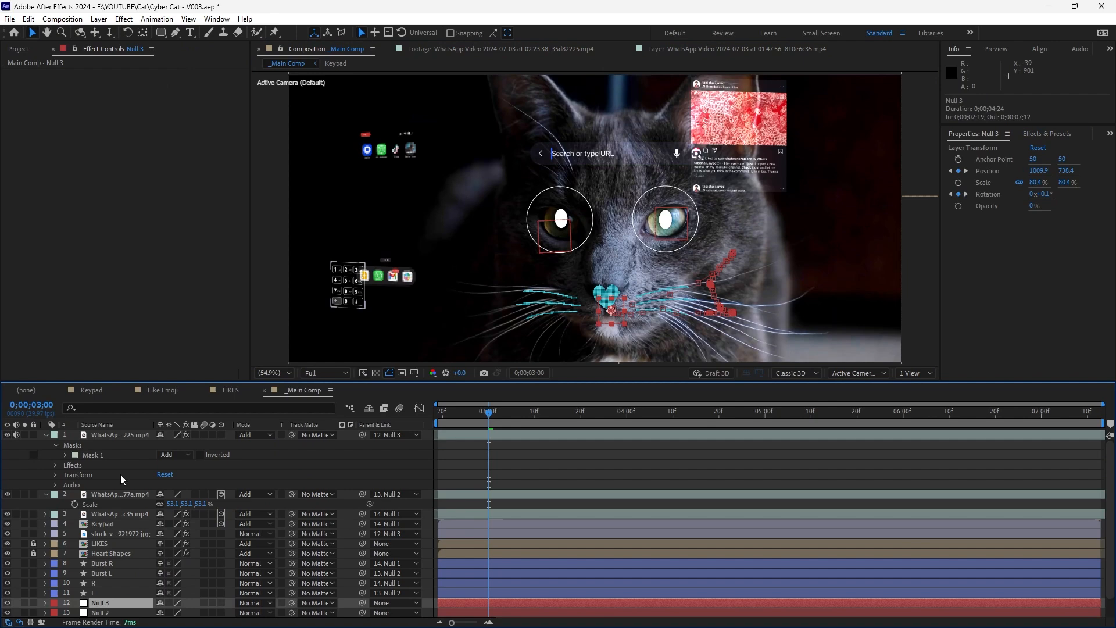
# Show layer names instead of source names in the timeline and collapse all expanded layer properties
pyautogui.click(125, 434)
pyautogui.click(115, 424)
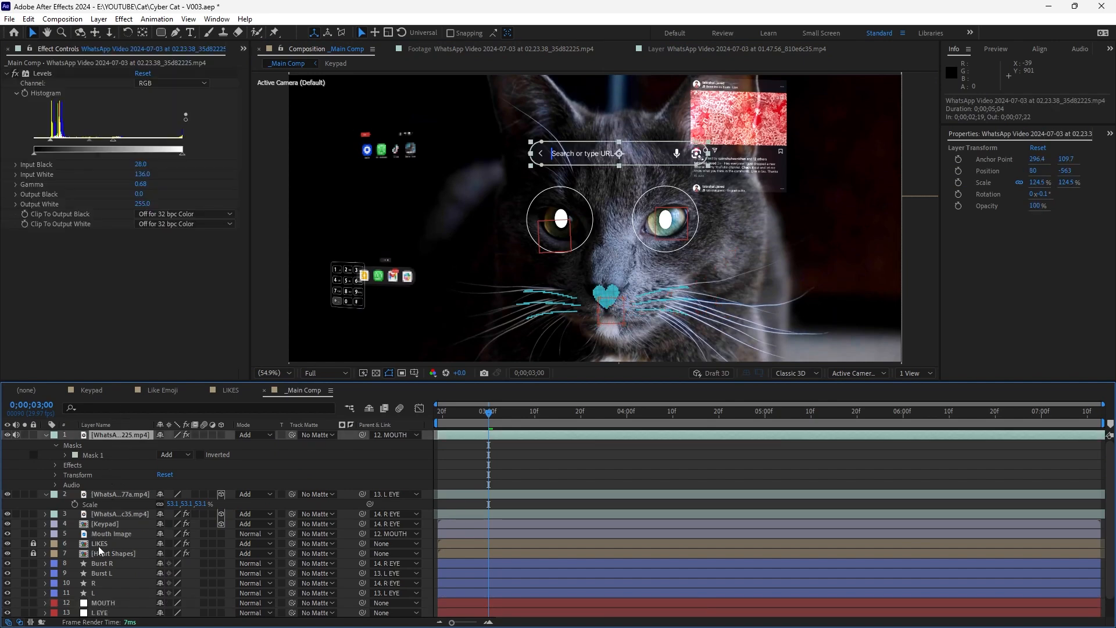
pyautogui.scroll(-1, 98, 545)
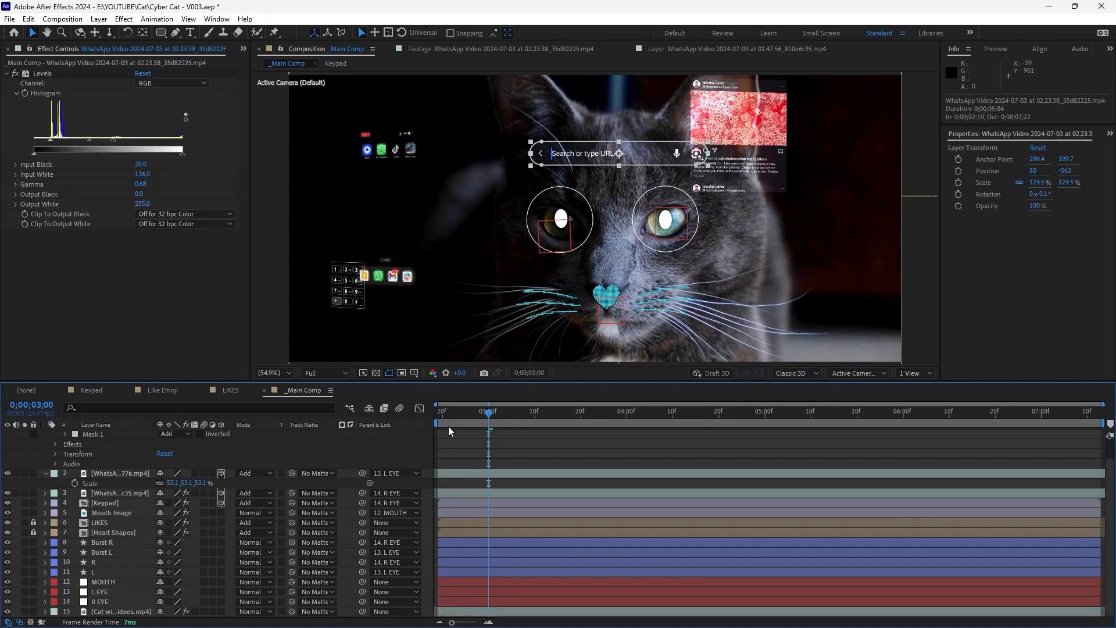
pyautogui.click(423, 448)
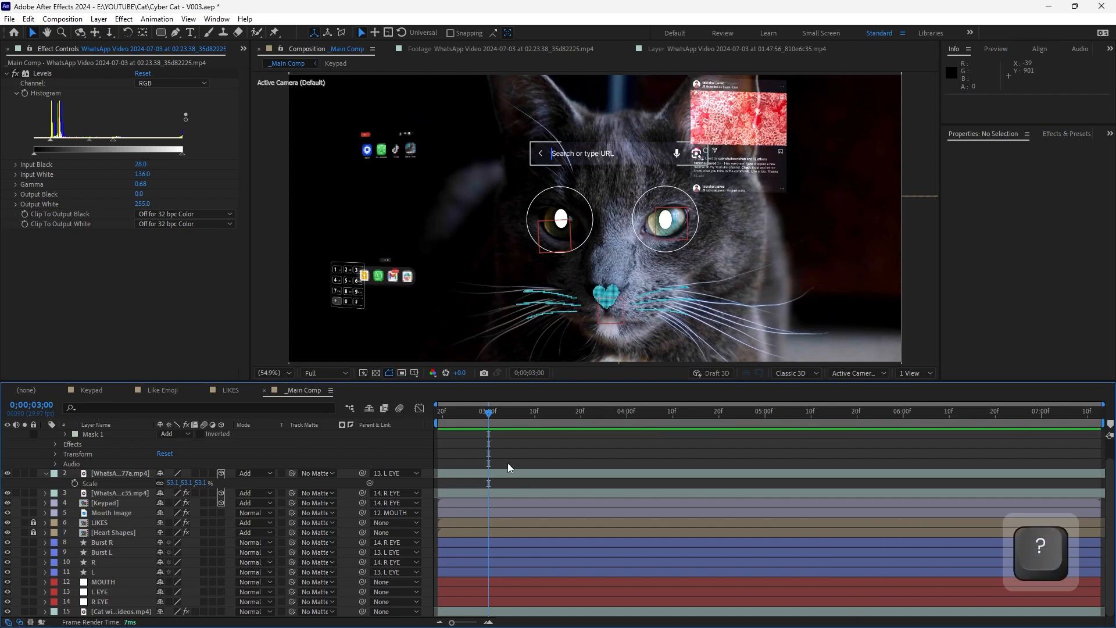
pyautogui.scroll(1, 507, 463)
pyautogui.press('p')
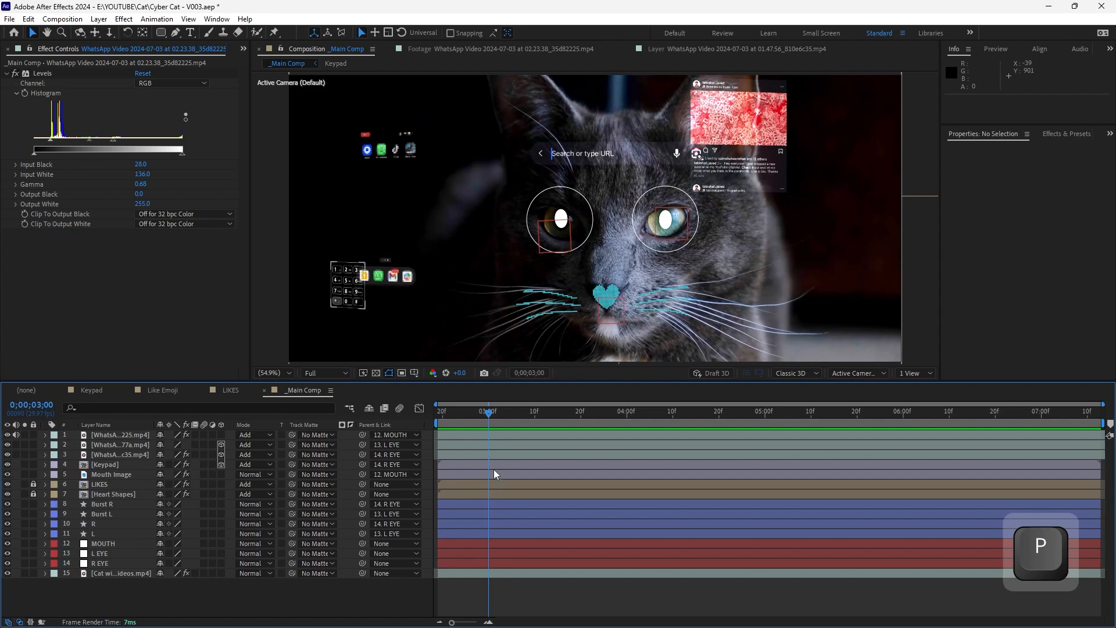
# Mute the search-bar recording's audio and preview the composition from 0;00;02;19
pyautogui.press('KP_0')
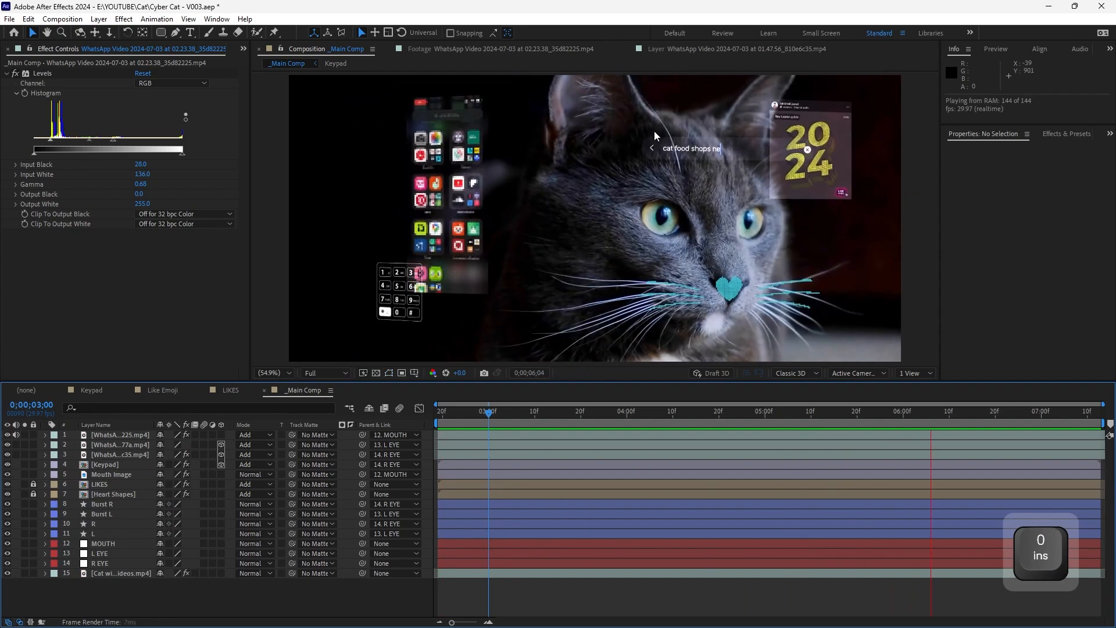
pyautogui.press('space')
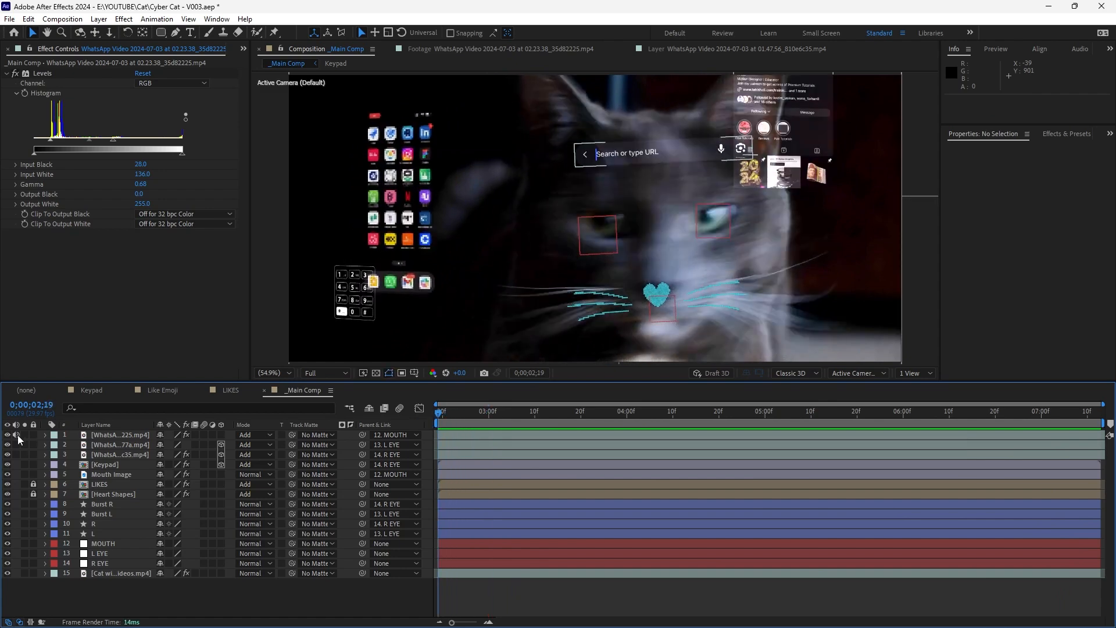
pyautogui.press('KP_0')
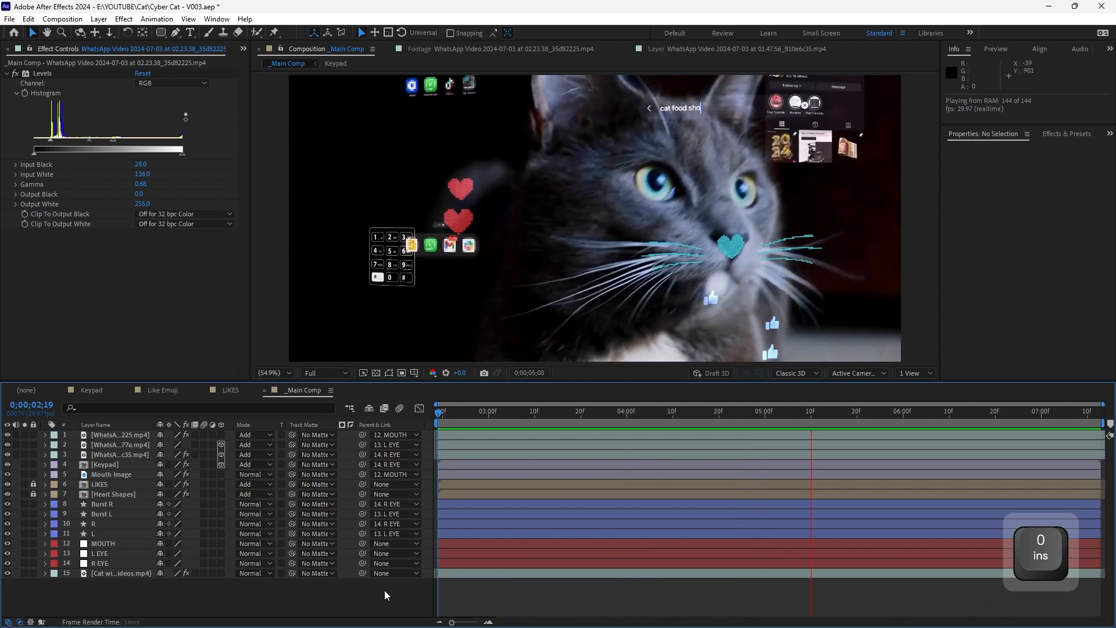
pyautogui.click(436, 415)
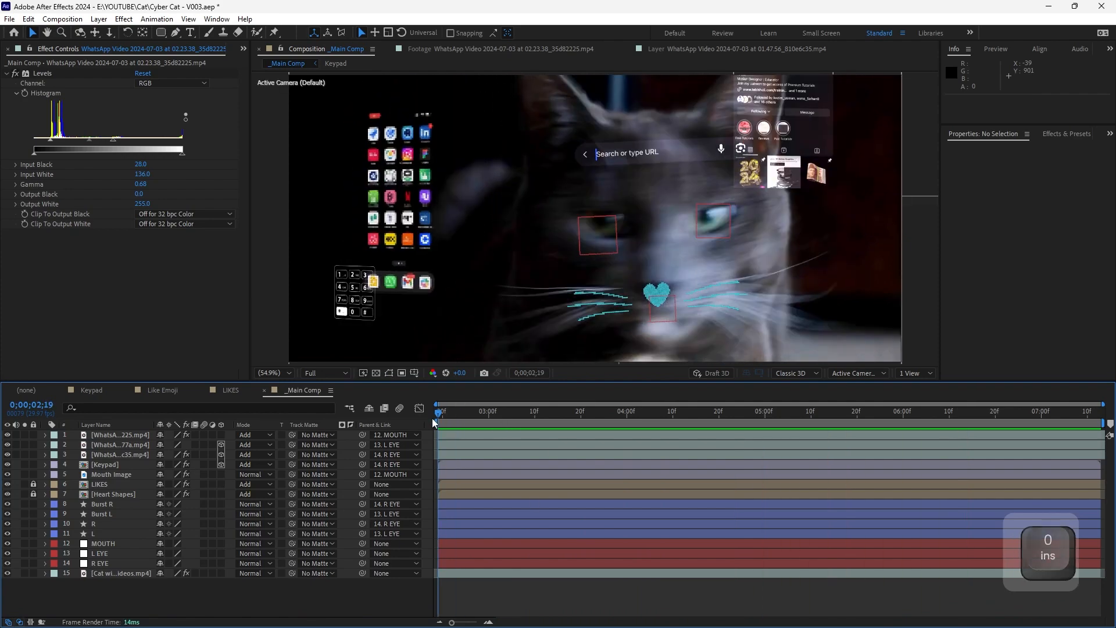
# Duplicate the app-icons phone recording and move the copy over the cat's face, to about 352, 25
pyautogui.click(396, 225)
pyautogui.press('ctrl')
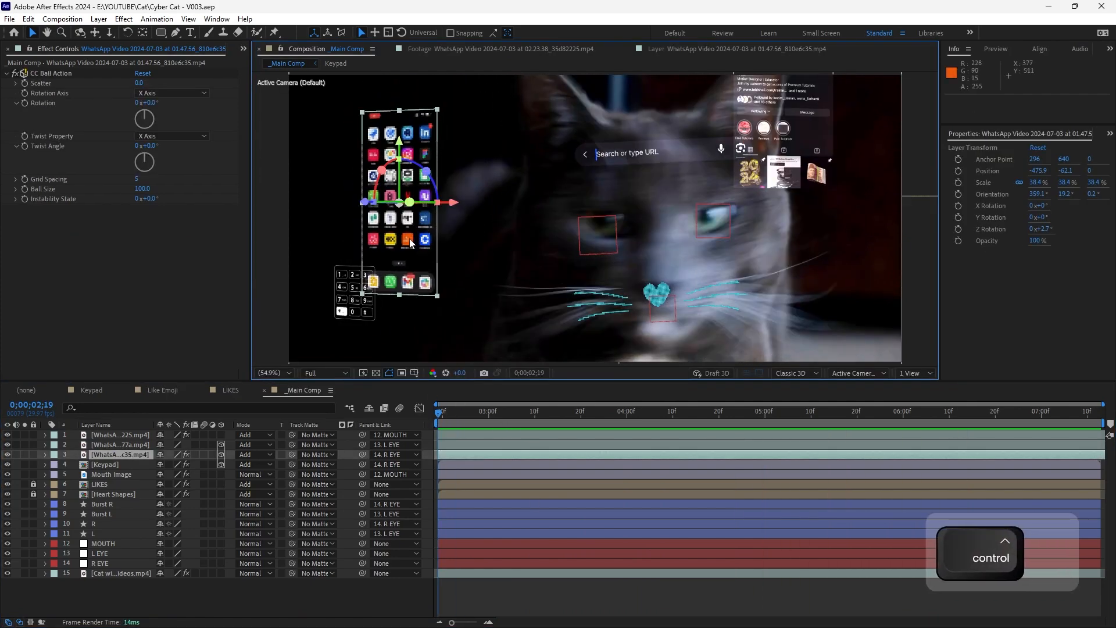
pyautogui.hotkey('ctrl', 'd')
pyautogui.moveTo(410, 243); pyautogui.dragTo(721, 261)
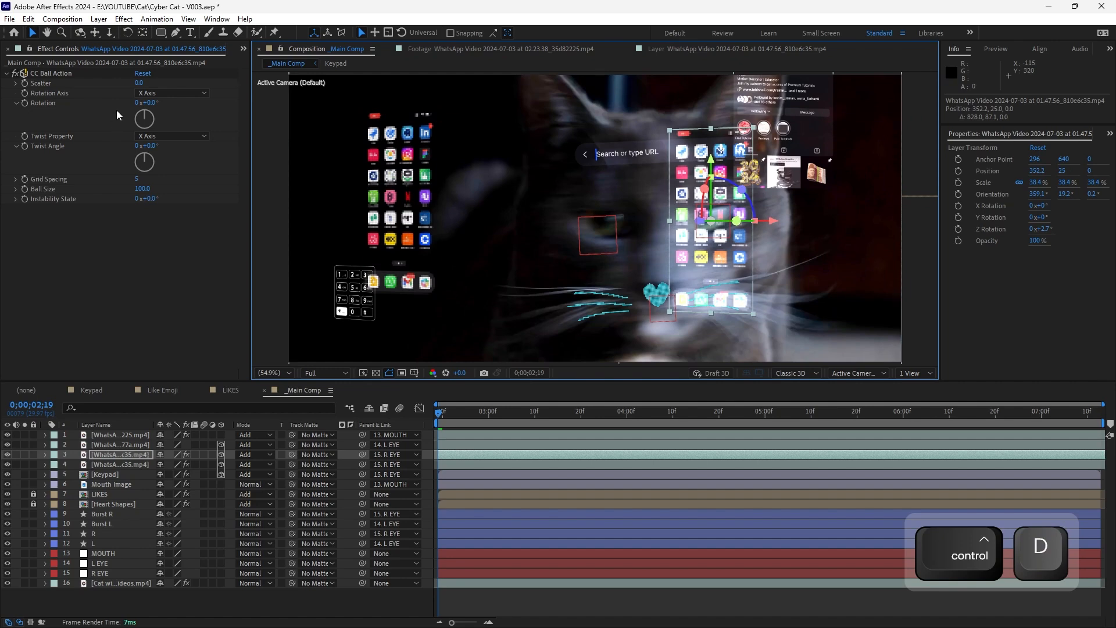
# Replace the copy's source with WhatsApp Video 2024-07-03 at 02.23.43_5b991317.mp4 and move it beside the app icons, to about -187, 6
pyautogui.click(244, 49)
pyautogui.click(264, 66)
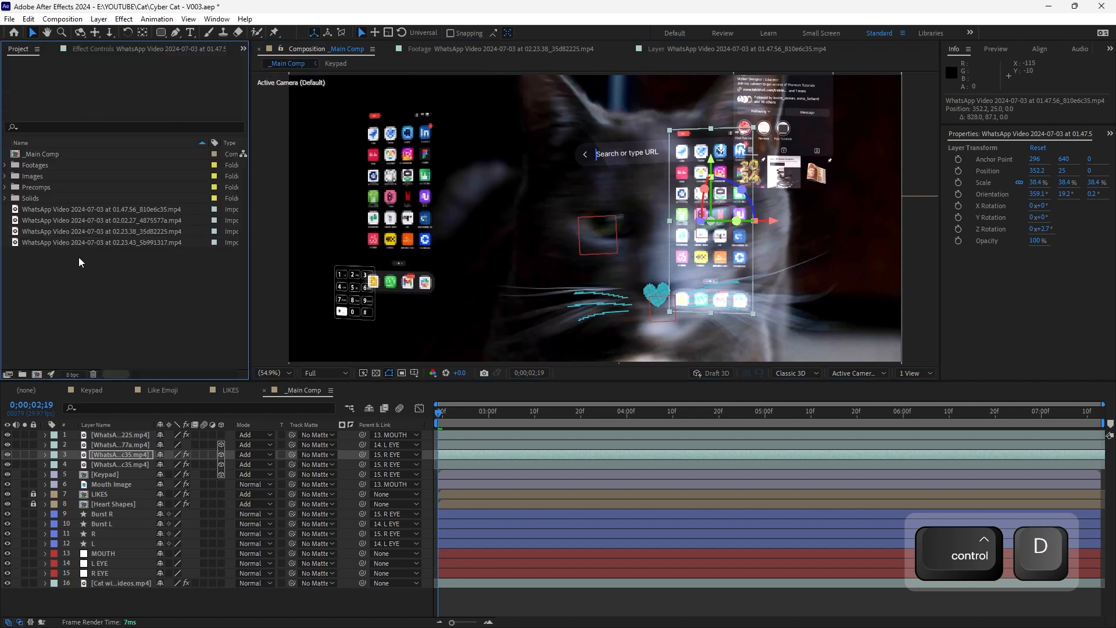
pyautogui.click(72, 242)
pyautogui.doubleClick(52, 242)
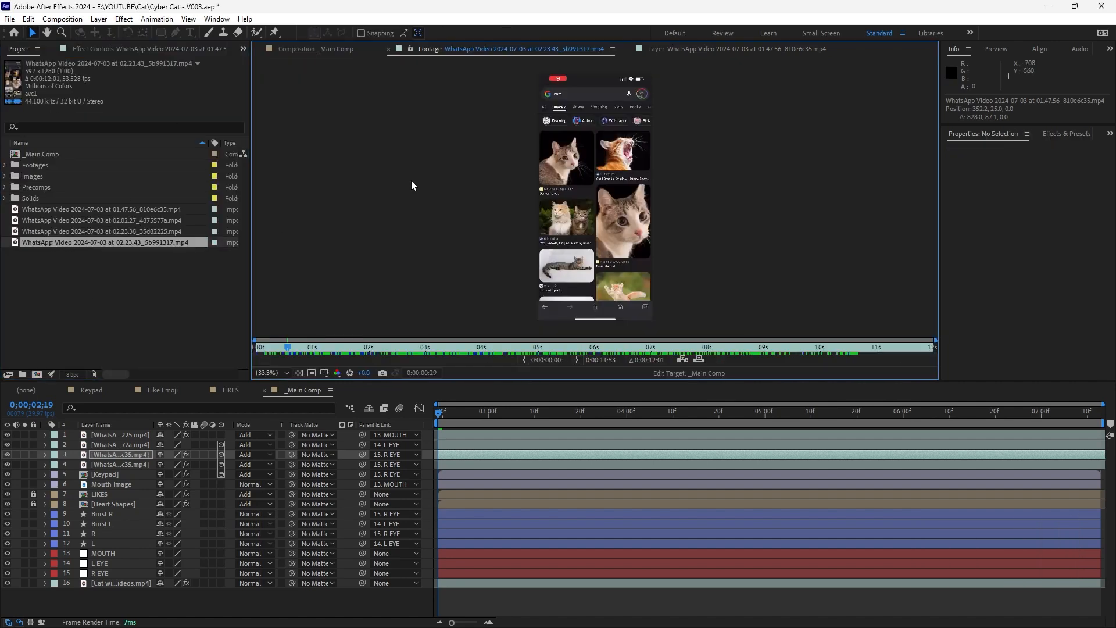
pyautogui.moveTo(373, 350)
pyautogui.mouseDown()
pyautogui.moveTo(615, 378)
pyautogui.moveTo(376, 365)
pyautogui.mouseUp()
pyautogui.click(315, 49)
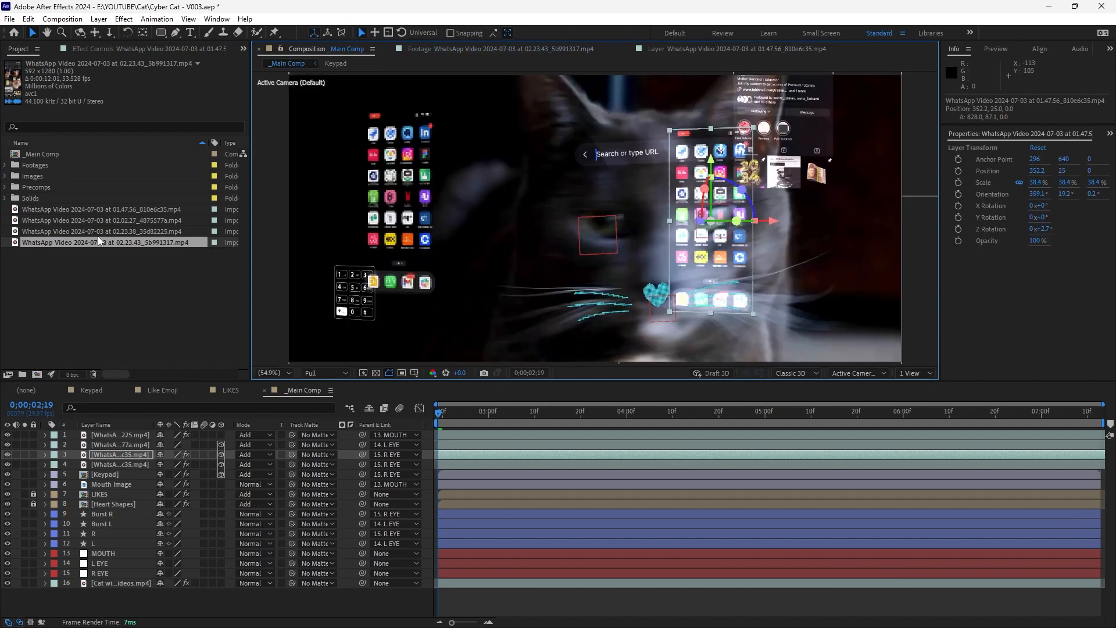
pyautogui.moveTo(92, 240); pyautogui.dragTo(634, 306)
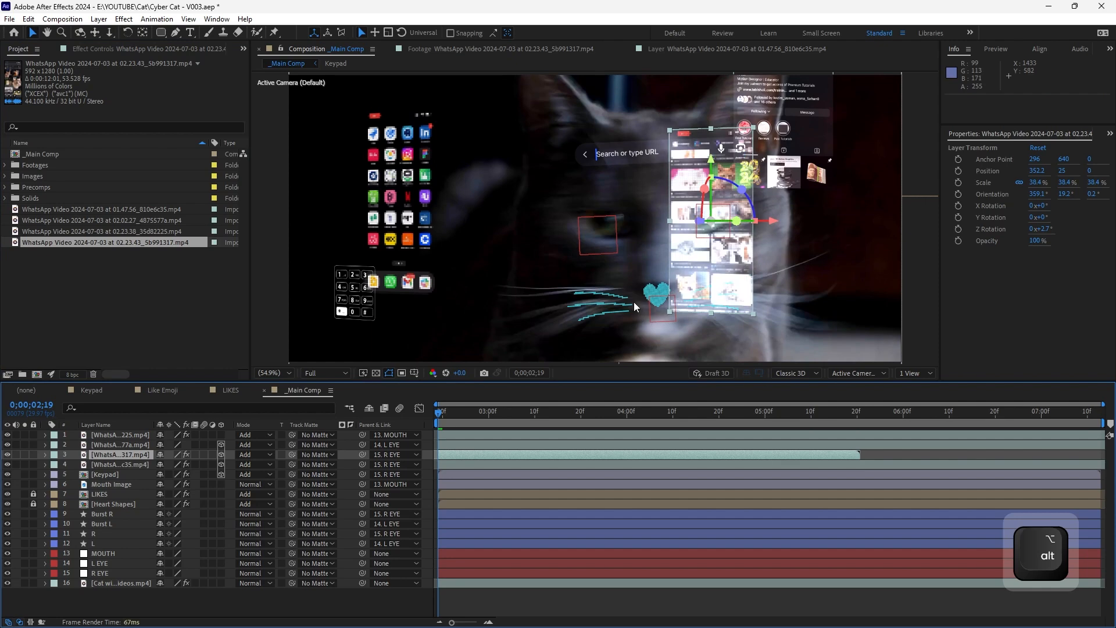
pyautogui.moveTo(721, 269); pyautogui.dragTo(503, 289)
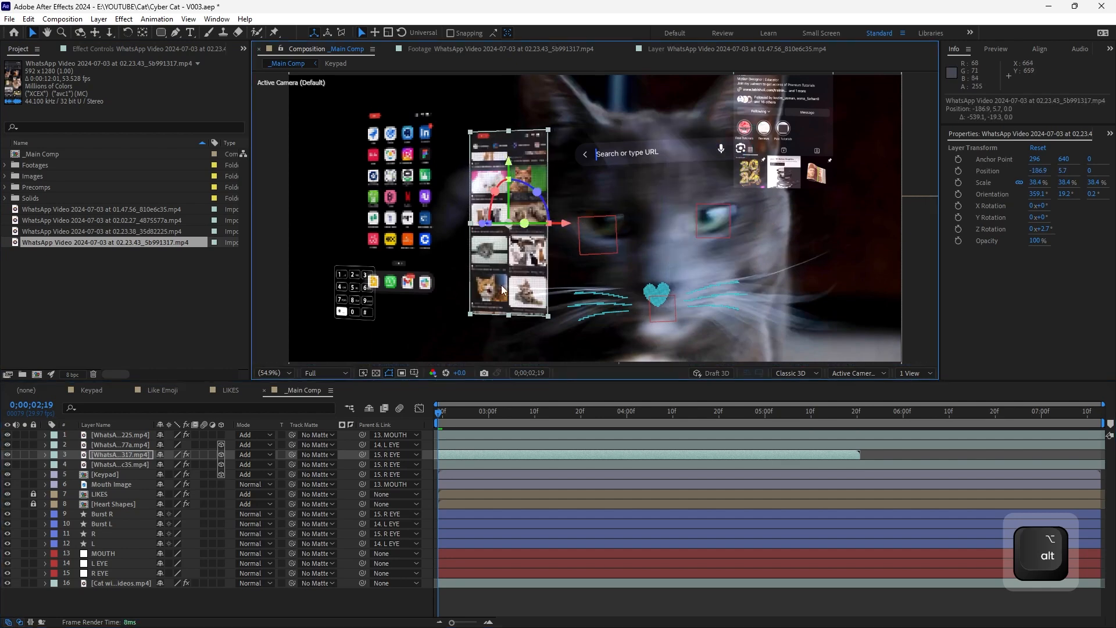
# Add a full-layer rectangular mask to the cat-images recording and pull in its top and bottom edges to leave only the image grid
pyautogui.doubleClick(514, 130)
pyautogui.click(307, 52)
pyautogui.click(159, 34)
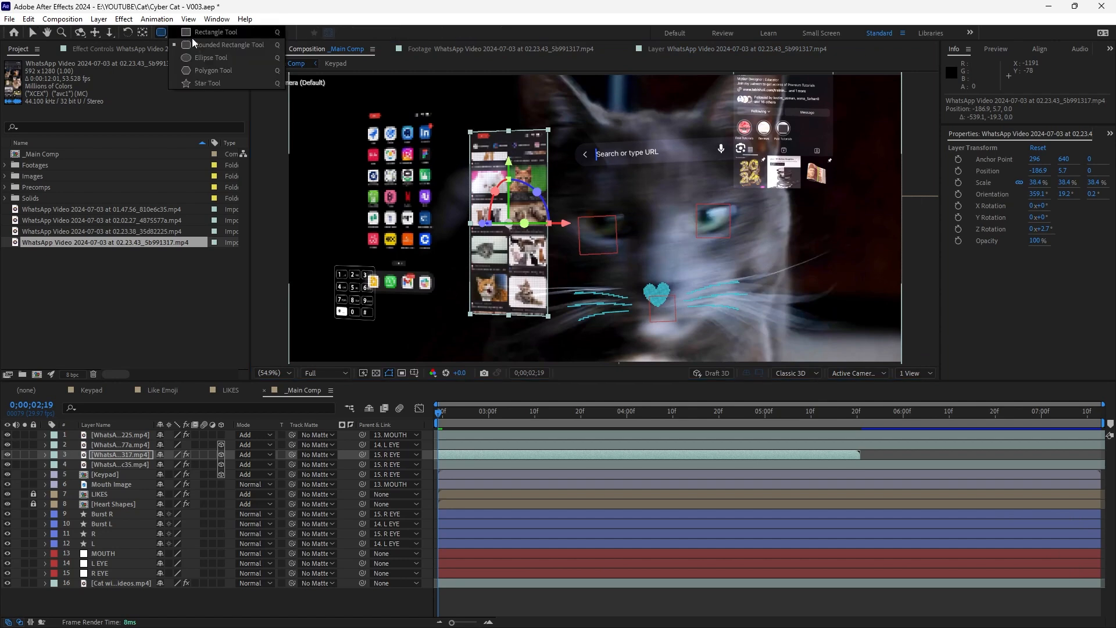
pyautogui.doubleClick(161, 33)
pyautogui.press('v')
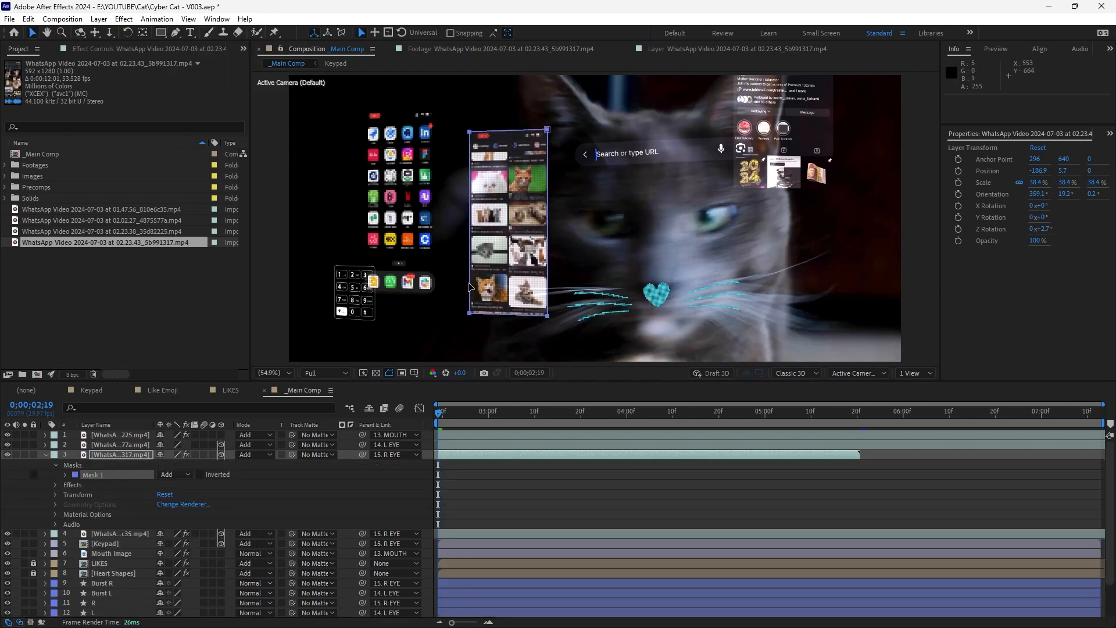
pyautogui.moveTo(547, 130); pyautogui.dragTo(548, 165)
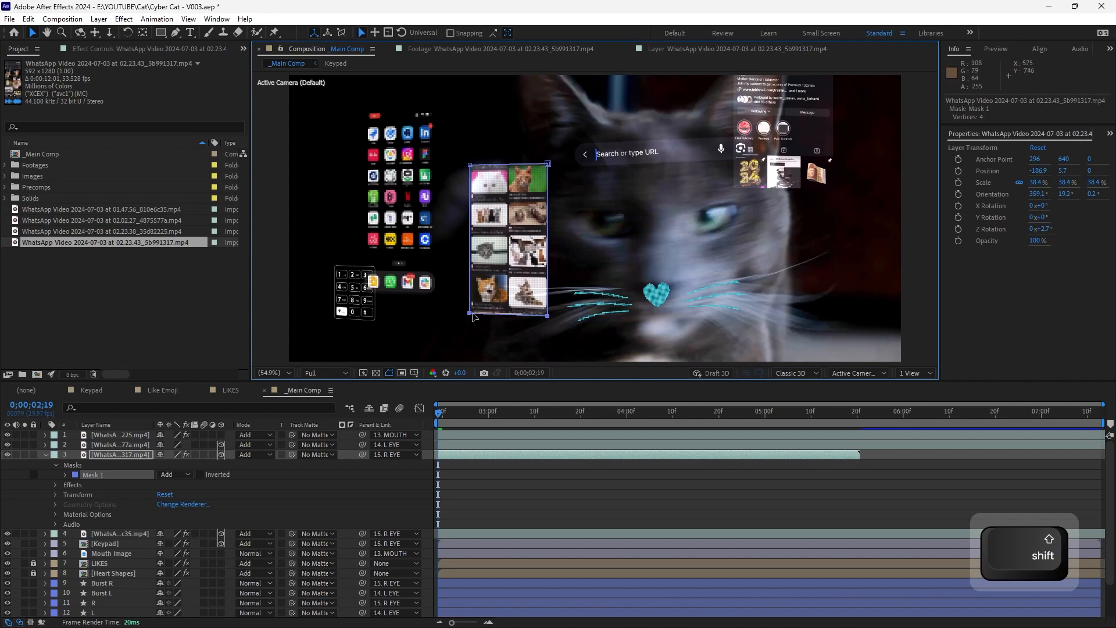
pyautogui.moveTo(473, 315); pyautogui.dragTo(470, 282)
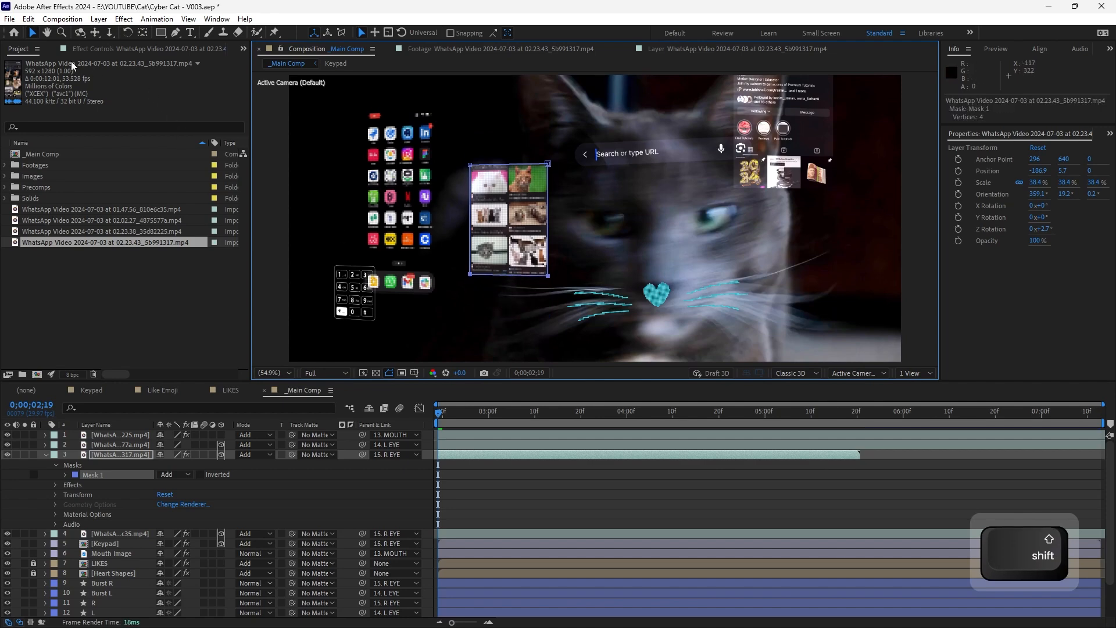
pyautogui.click(72, 288)
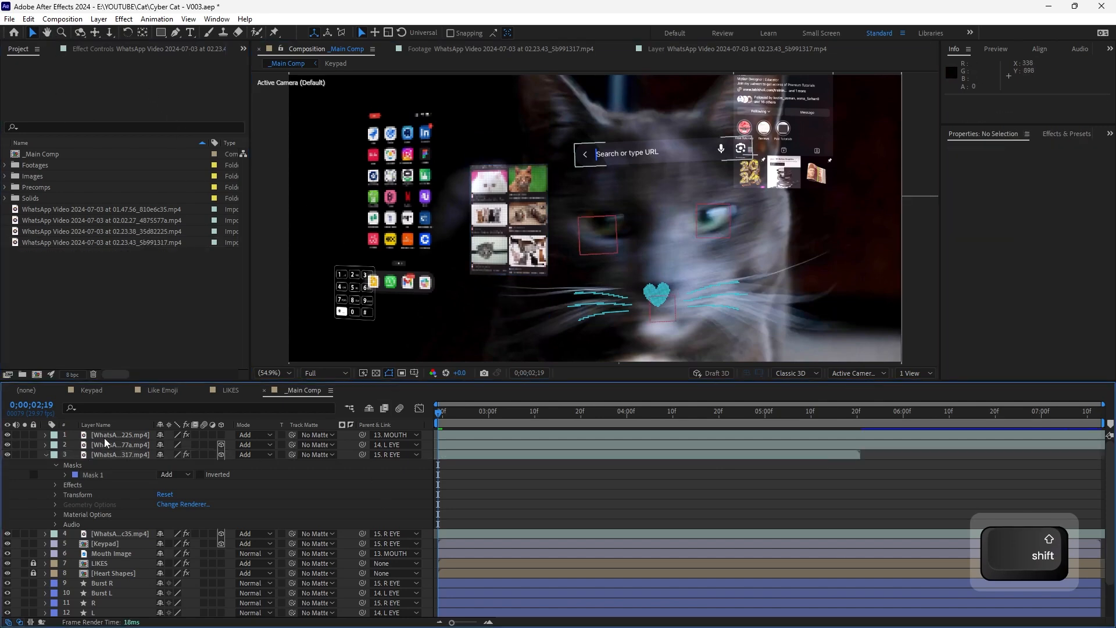
# Move the cat-images recording to about -304, -12, orient it to 0.2°, 355.2°, 0°, and collapse the layer properties
pyautogui.click(510, 229)
pyautogui.moveTo(509, 230)
pyautogui.mouseDown()
pyautogui.moveTo(490, 233)
pyautogui.moveTo(440, 307)
pyautogui.moveTo(446, 243)
pyautogui.moveTo(494, 219)
pyautogui.mouseUp()
pyautogui.click(475, 493)
pyautogui.press('a')
pyautogui.press('a')
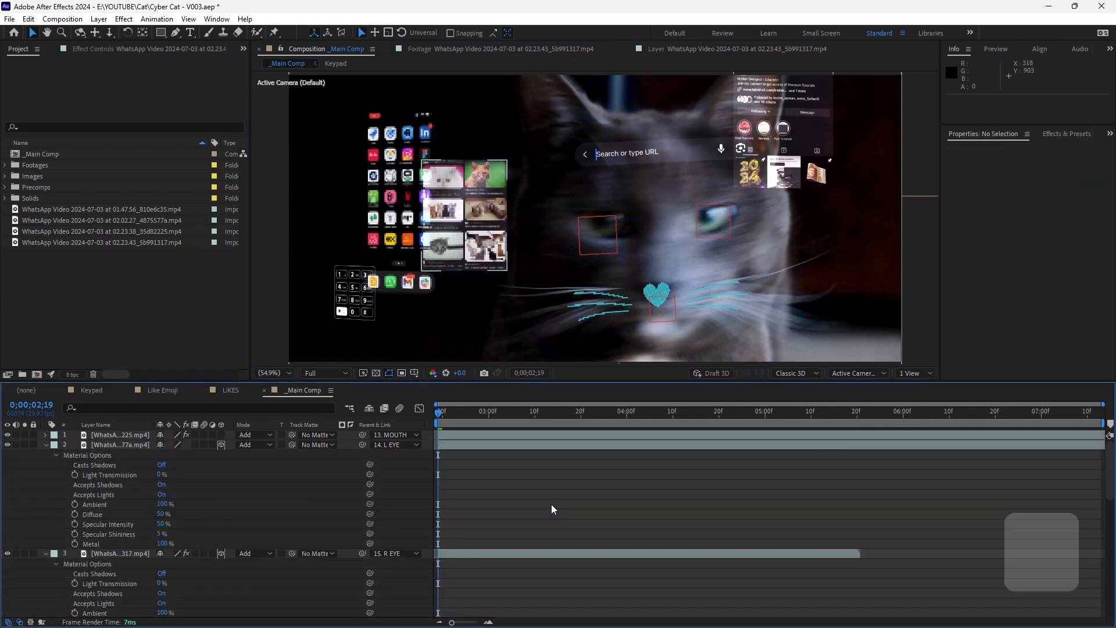
pyautogui.press('p')
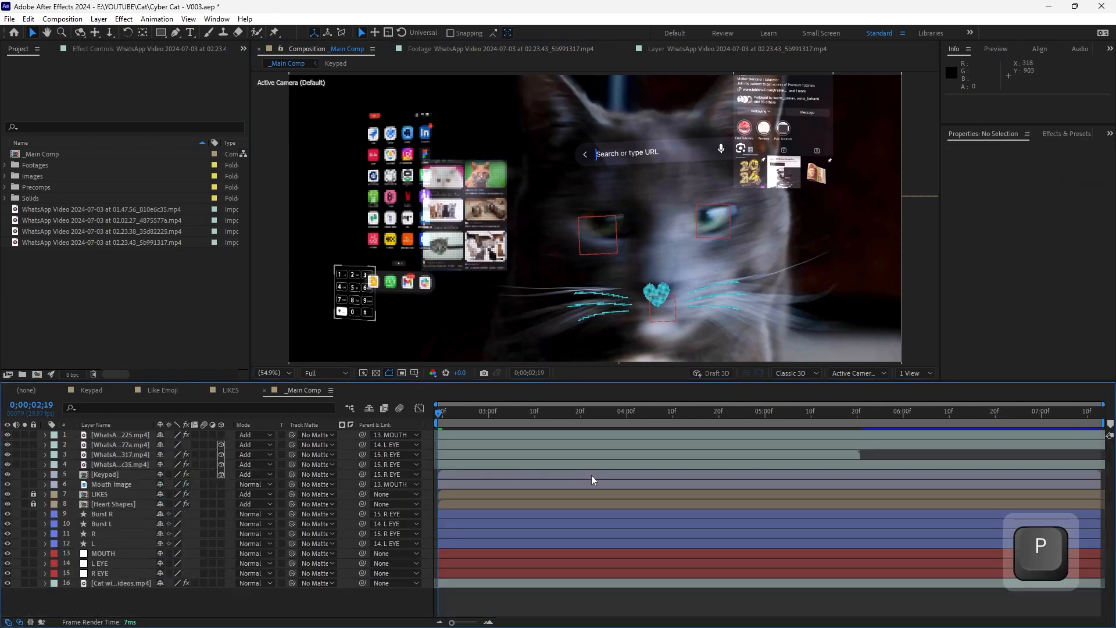
# Shift the cat-images layer later to end at 0;00;07;13 and extend its start back to 0;00;02;16
pyautogui.click(846, 455)
pyautogui.moveTo(846, 456); pyautogui.dragTo(1030, 455)
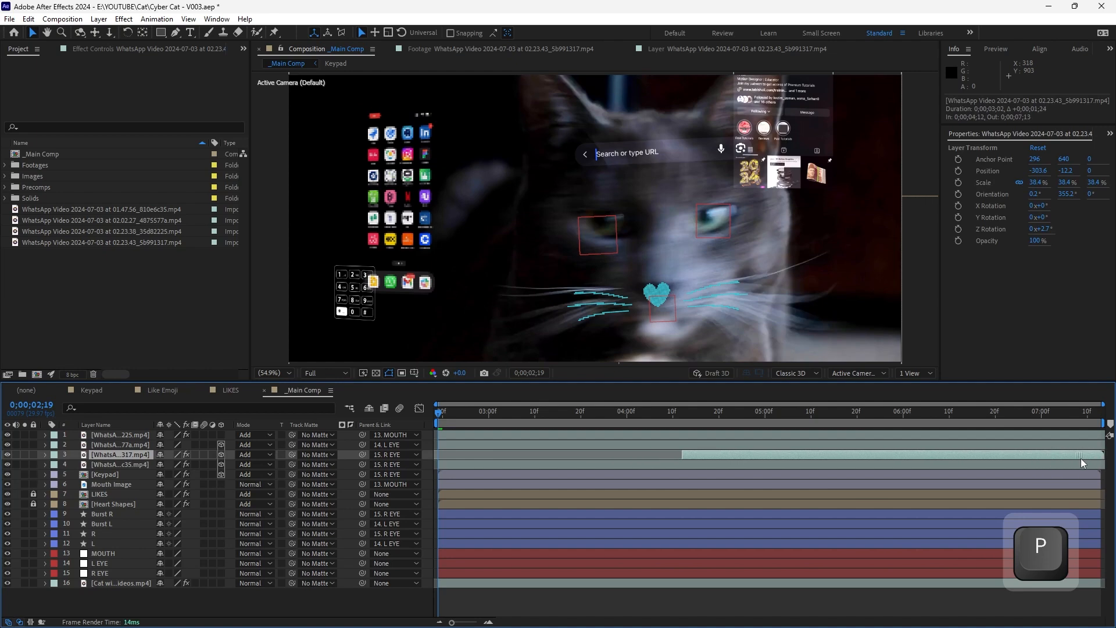
pyautogui.moveTo(680, 454); pyautogui.dragTo(438, 454)
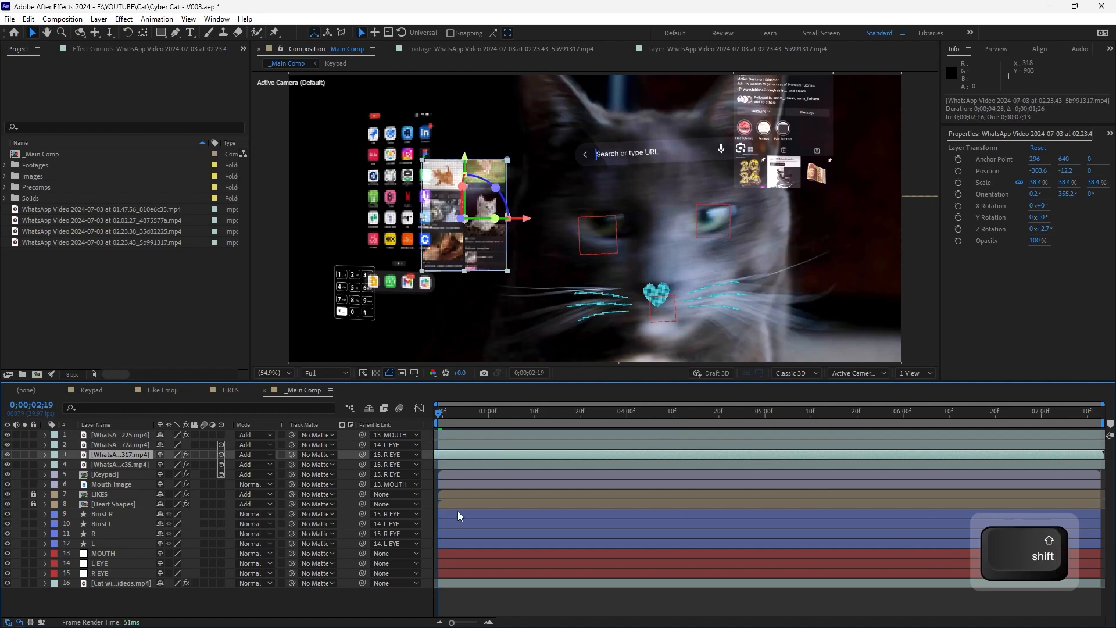
# Preview the composition with the cat-images recording in place and return to 0;00;02;19
pyautogui.click(484, 594)
pyautogui.press('KP_0')
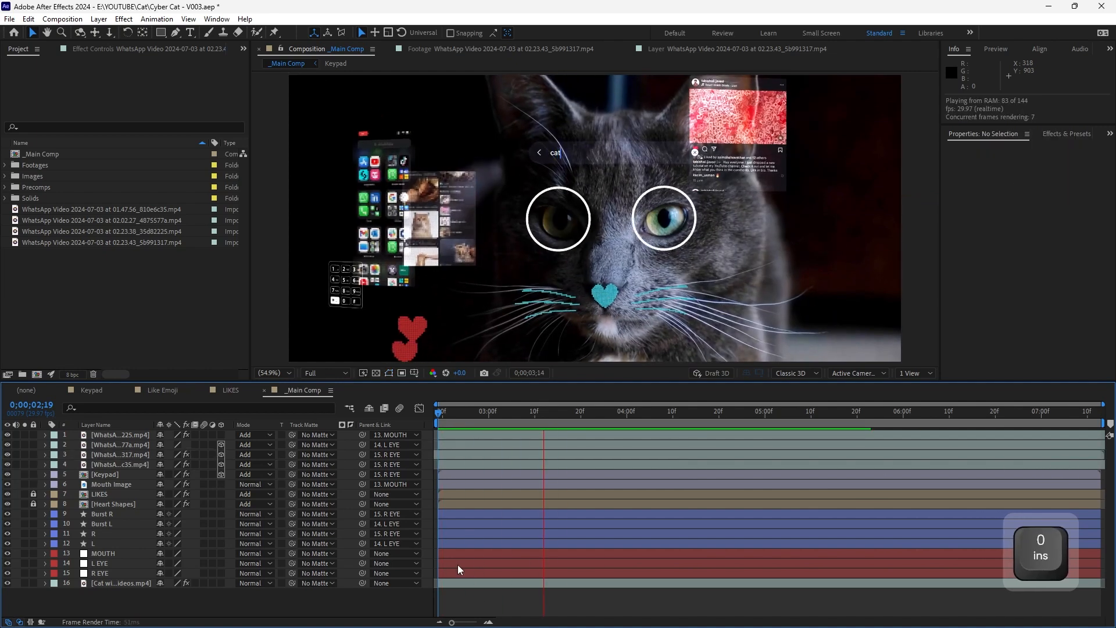
pyautogui.press('space')
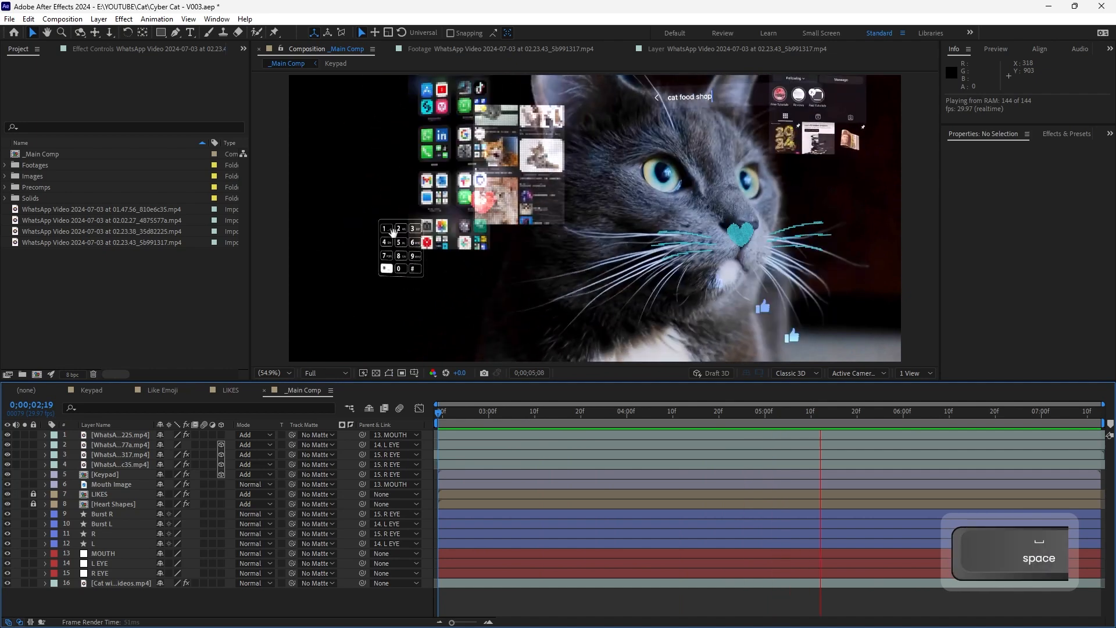
pyautogui.click(452, 414)
pyautogui.click(440, 417)
# Examine the overlay layout in the reference render CyberCat - V003.mp4 from the Footages folder, and return to the main composition
pyautogui.click(405, 265)
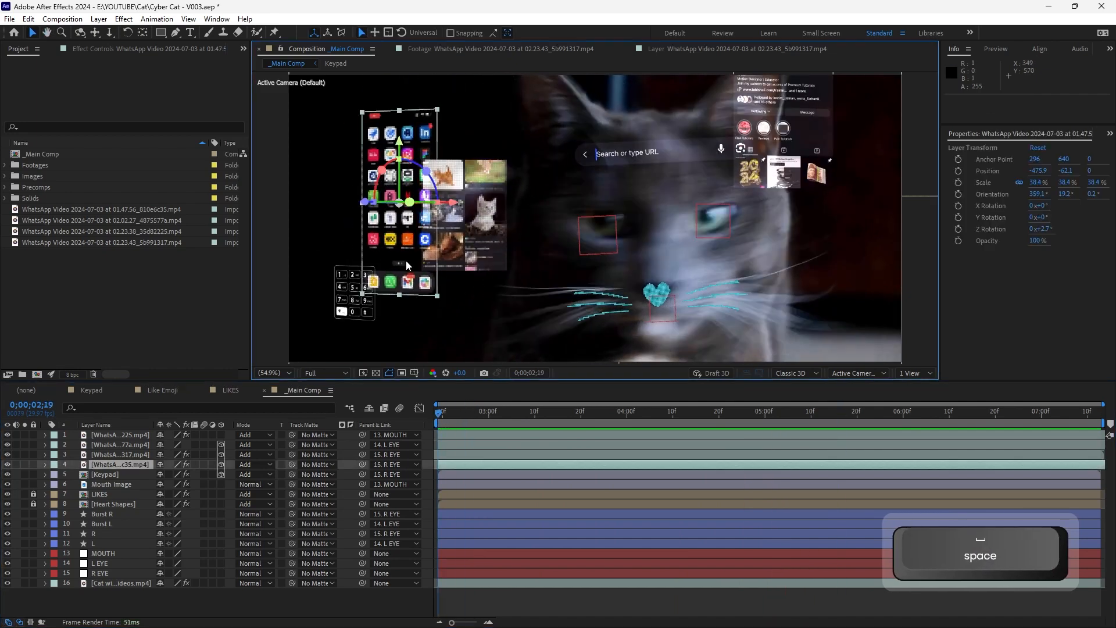
pyautogui.click(452, 54)
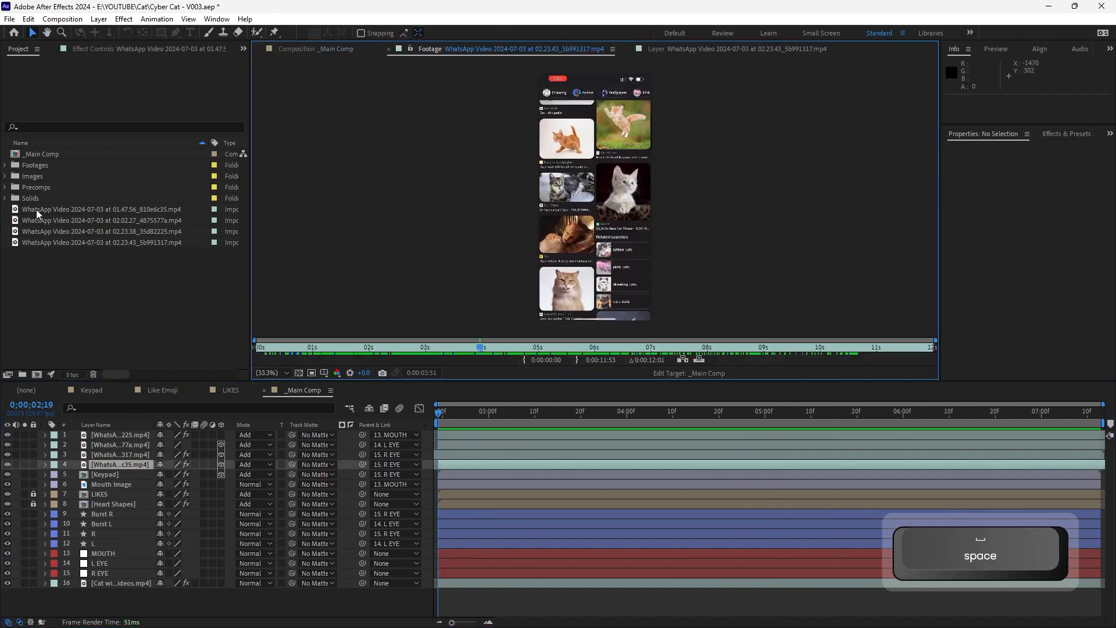
pyautogui.click(6, 165)
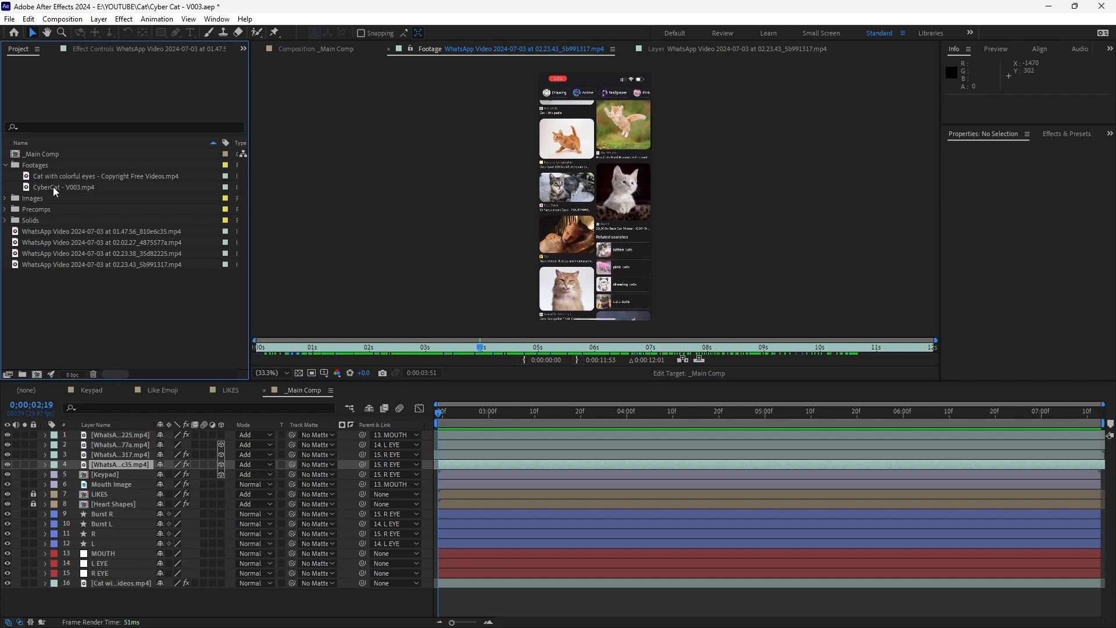
pyautogui.doubleClick(53, 186)
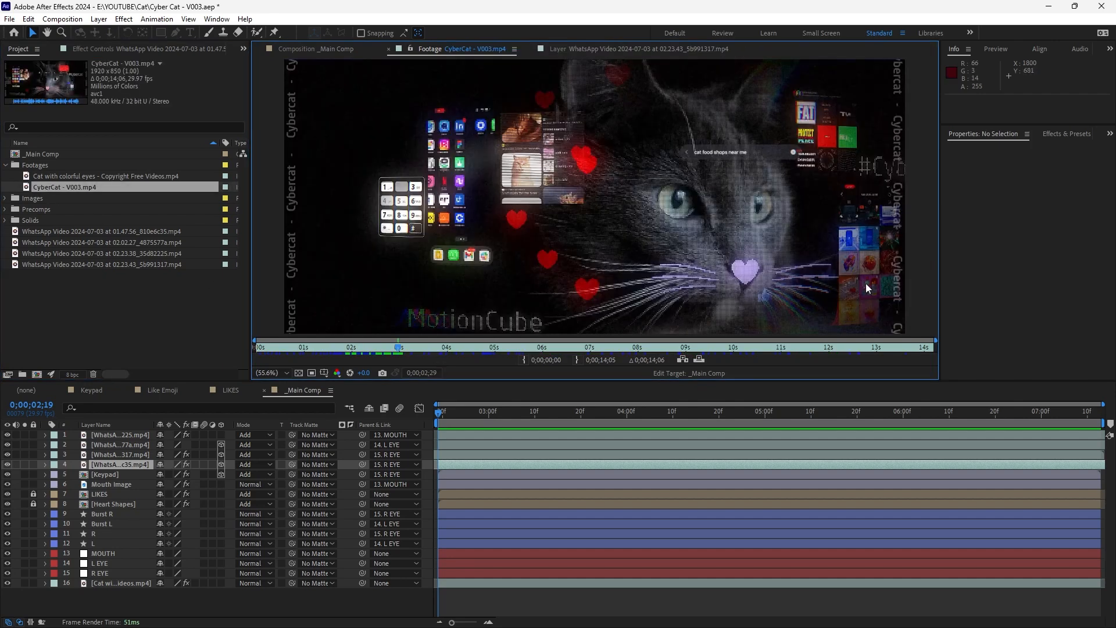
pyautogui.click(317, 49)
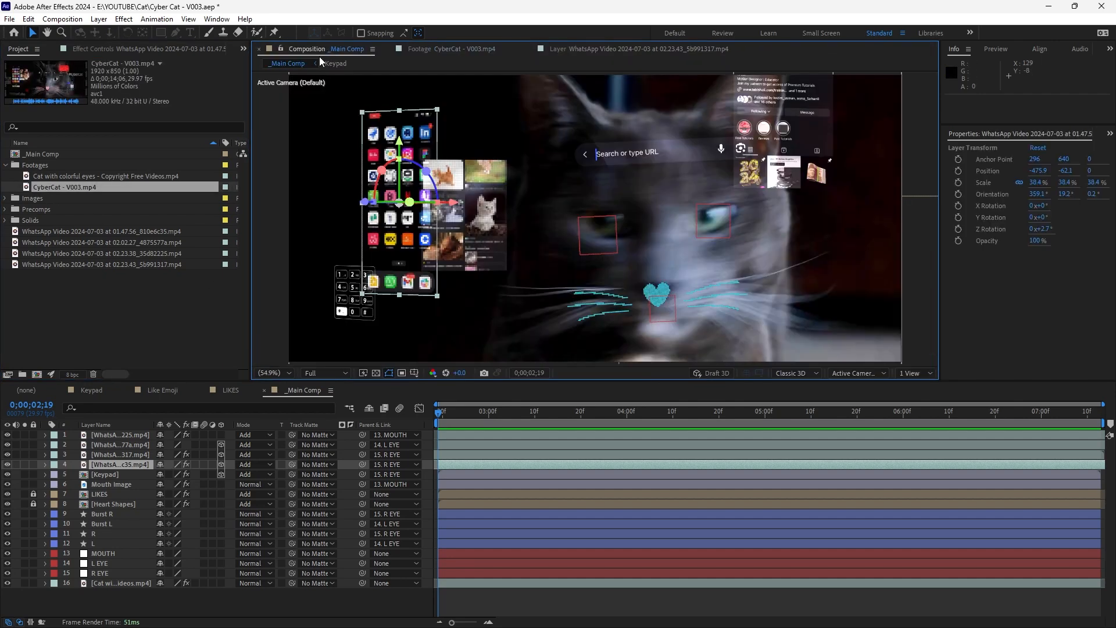
# Review the 01.47.56 and 02.02.27 WhatsApp clips, and scrub the main comp to 0;00;03;21
pyautogui.doubleClick(85, 229)
pyautogui.moveTo(308, 347); pyautogui.dragTo(598, 367)
pyautogui.doubleClick(93, 244)
pyautogui.moveTo(321, 341); pyautogui.dragTo(860, 375)
pyautogui.moveTo(514, 409); pyautogui.dragTo(583, 418)
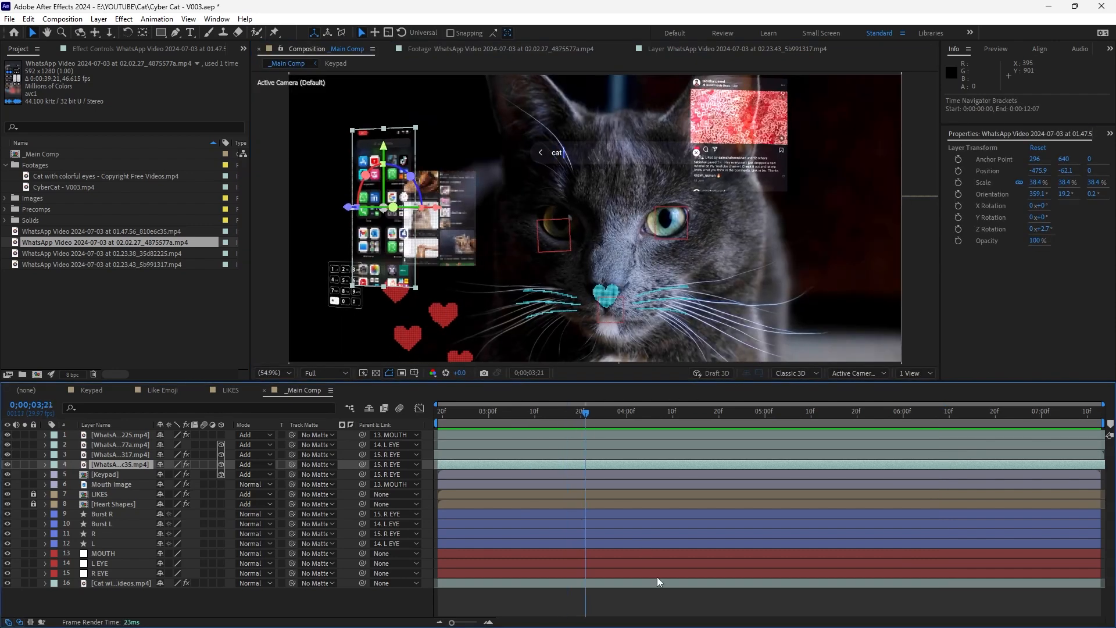
# Duplicate the 02.02.27 WhatsApp clip layer, move the copy below the original at about 339, 237, and delete its mask
pyautogui.click(729, 174)
pyautogui.hotkey('ctrl', 'd')
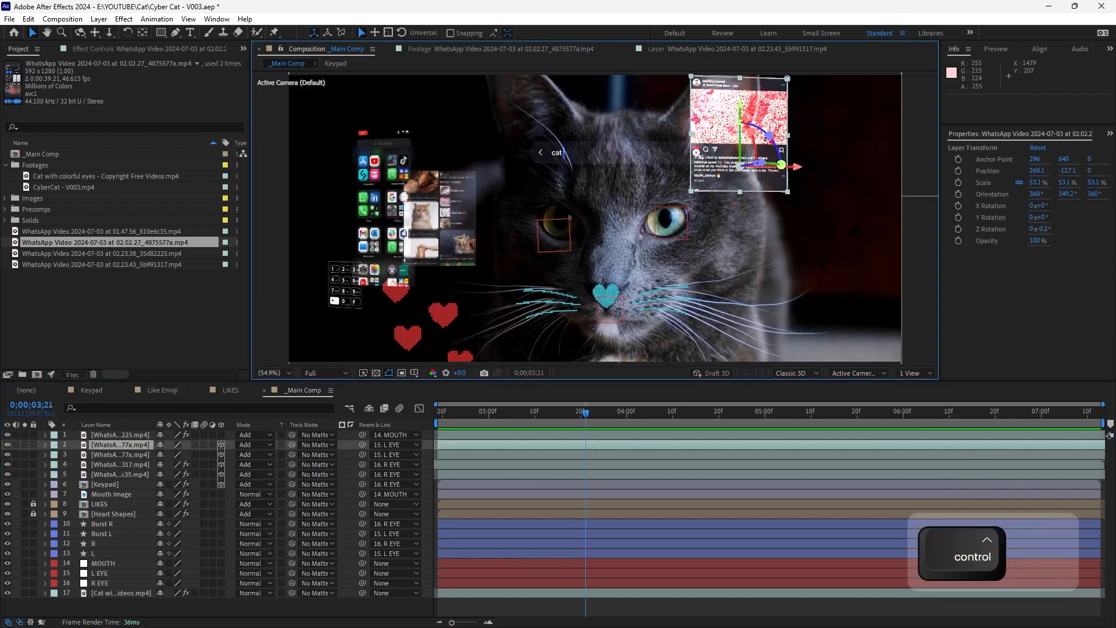
pyautogui.moveTo(764, 100); pyautogui.dragTo(788, 217)
pyautogui.press('m')
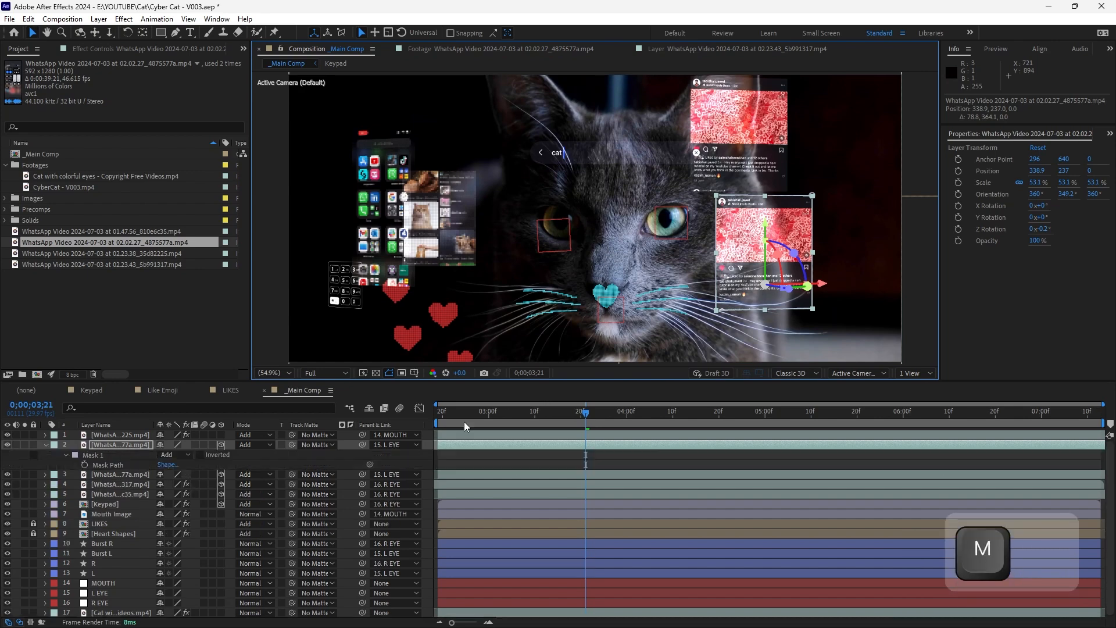
pyautogui.click(119, 455)
pyautogui.press('Delete')
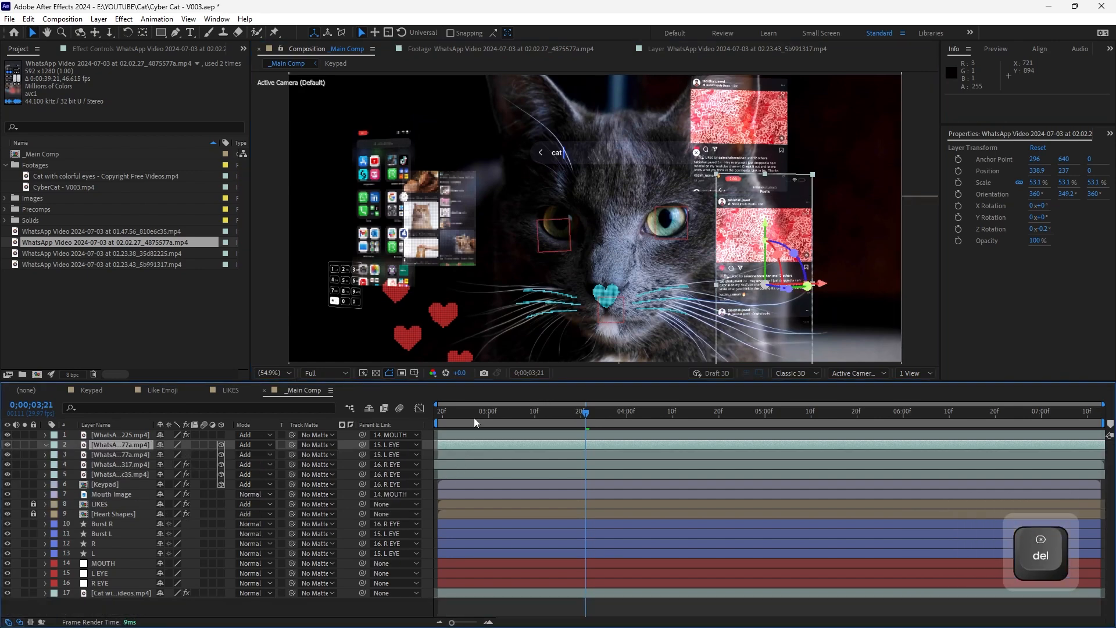
# Shift the duplicated clip's timing, trim its start to 0;00;02;19, and move it at 0;00;05;01 to about 408, 91
pyautogui.moveTo(473, 415); pyautogui.dragTo(704, 458)
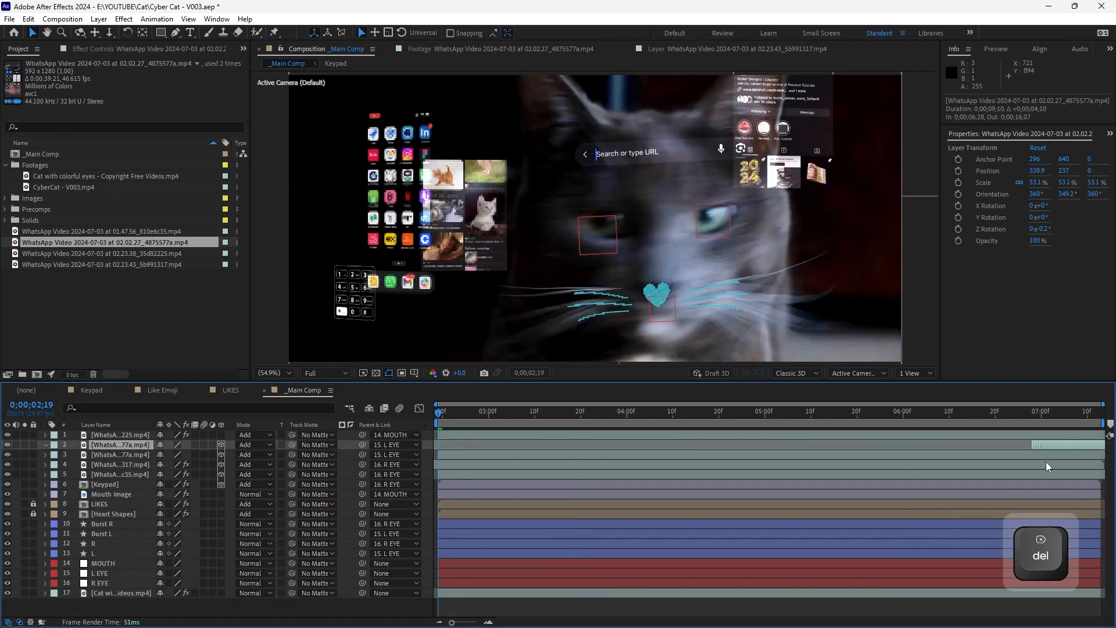
pyautogui.hotkey('alt', '[')
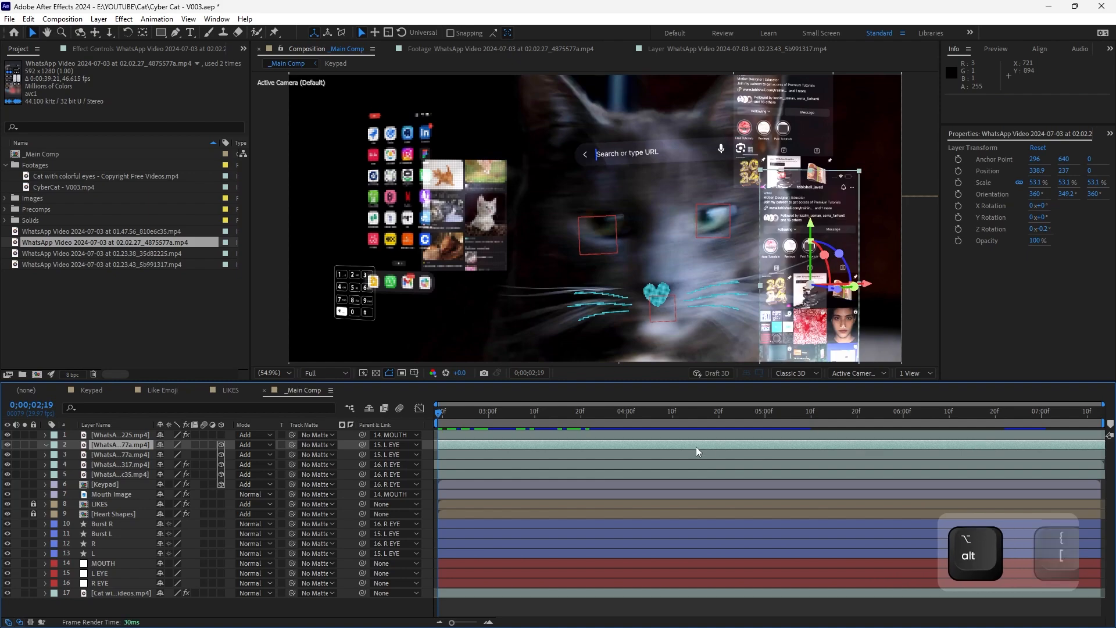
pyautogui.moveTo(451, 414); pyautogui.dragTo(771, 430)
pyautogui.moveTo(753, 328); pyautogui.dragTo(777, 281)
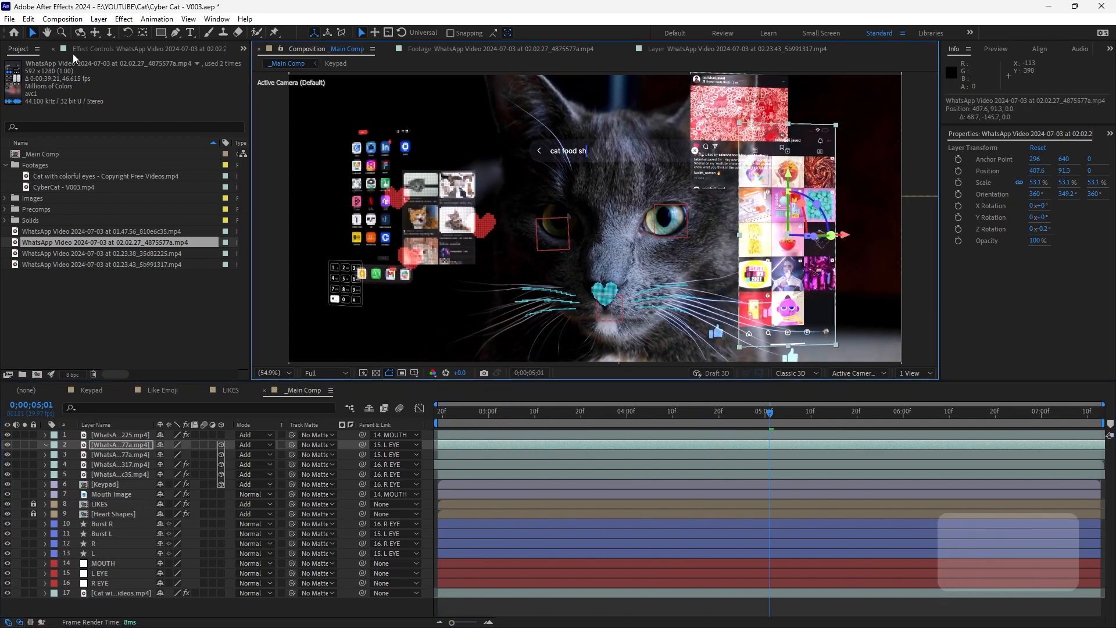
# Copy the CC Ball Action effect from the 01.47.56 phone clip onto the duplicated 02.02.27 clip
pyautogui.click(93, 49)
pyautogui.click(244, 48)
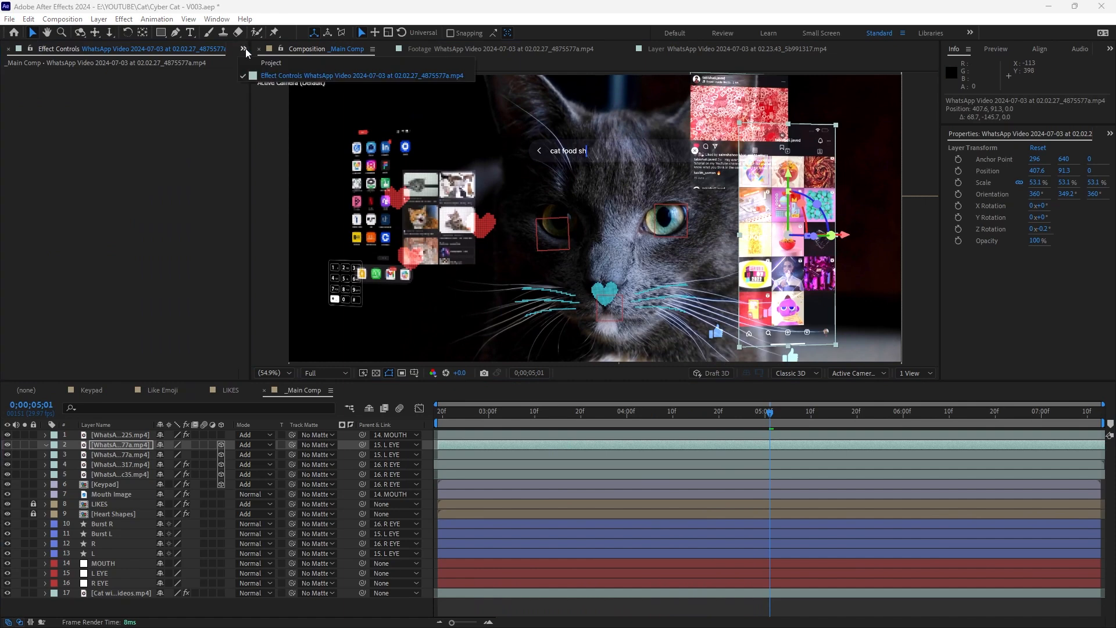
pyautogui.click(256, 54)
pyautogui.click(456, 248)
pyautogui.click(369, 227)
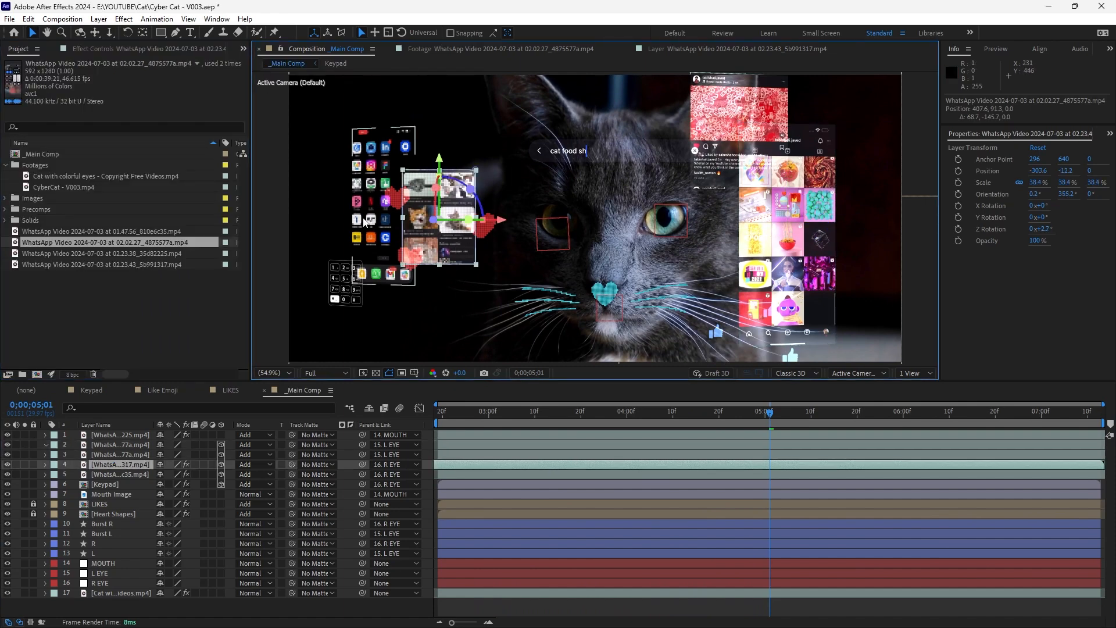
pyautogui.click(93, 49)
pyautogui.click(50, 73)
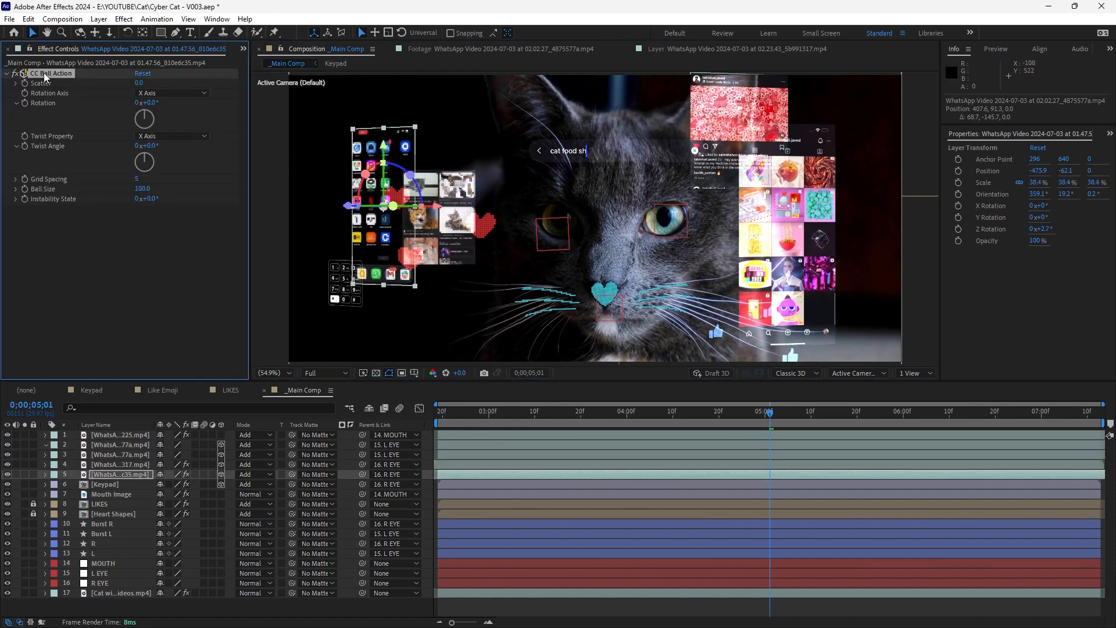
pyautogui.click(778, 269)
pyautogui.hotkey('ctrl', 'v')
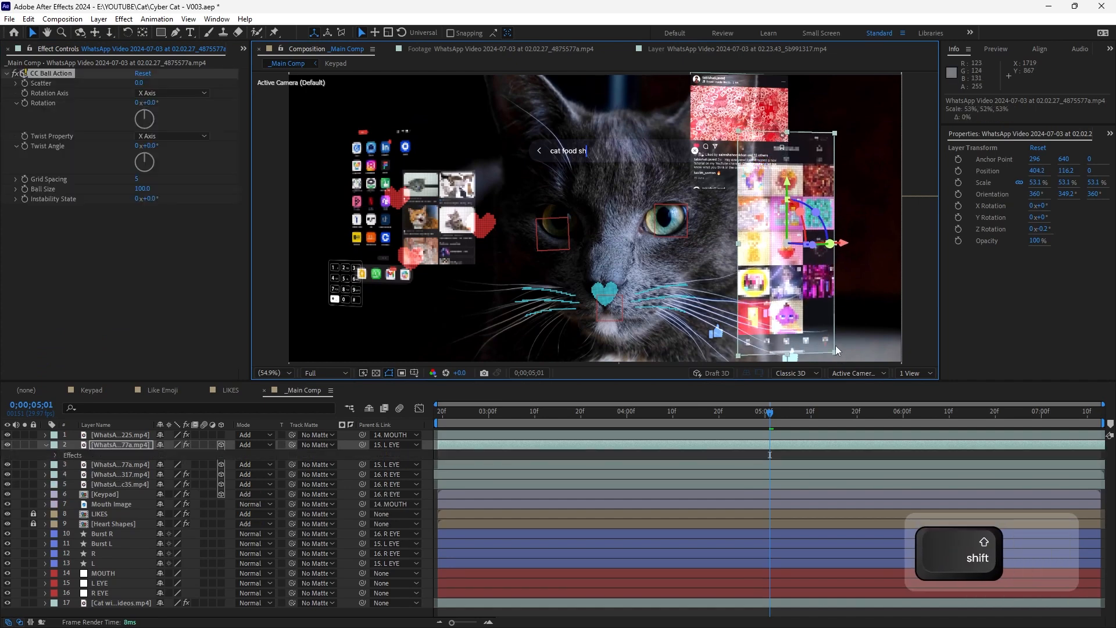
# Scale the duplicated 02.02.27 clip to 42% and the original to 45.7%, and arrange both beside the cat's face
pyautogui.moveTo(835, 348)
pyautogui.mouseDown()
pyautogui.moveTo(822, 321)
pyautogui.moveTo(829, 333)
pyautogui.mouseUp()
pyautogui.moveTo(780, 275); pyautogui.dragTo(811, 273)
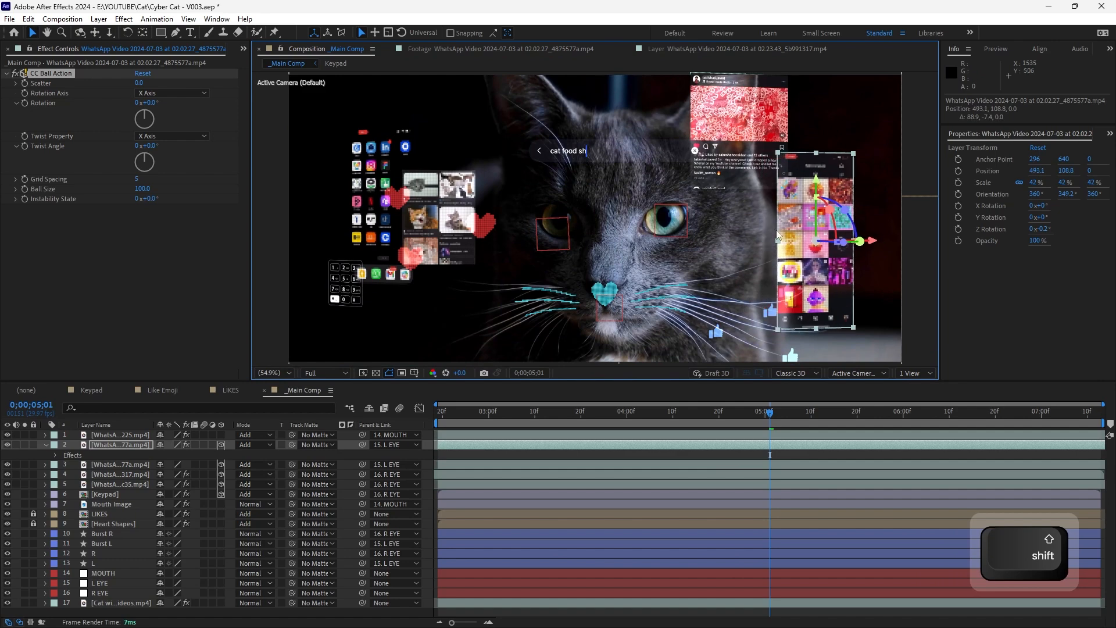
pyautogui.click(773, 93)
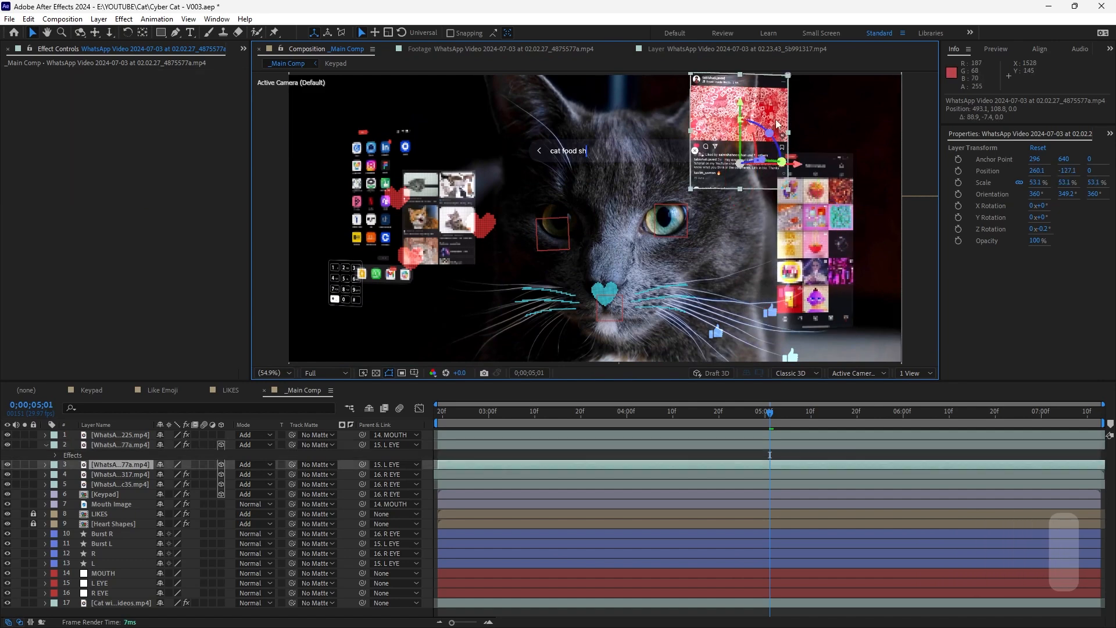
pyautogui.moveTo(735, 144); pyautogui.dragTo(743, 157)
pyautogui.press('s')
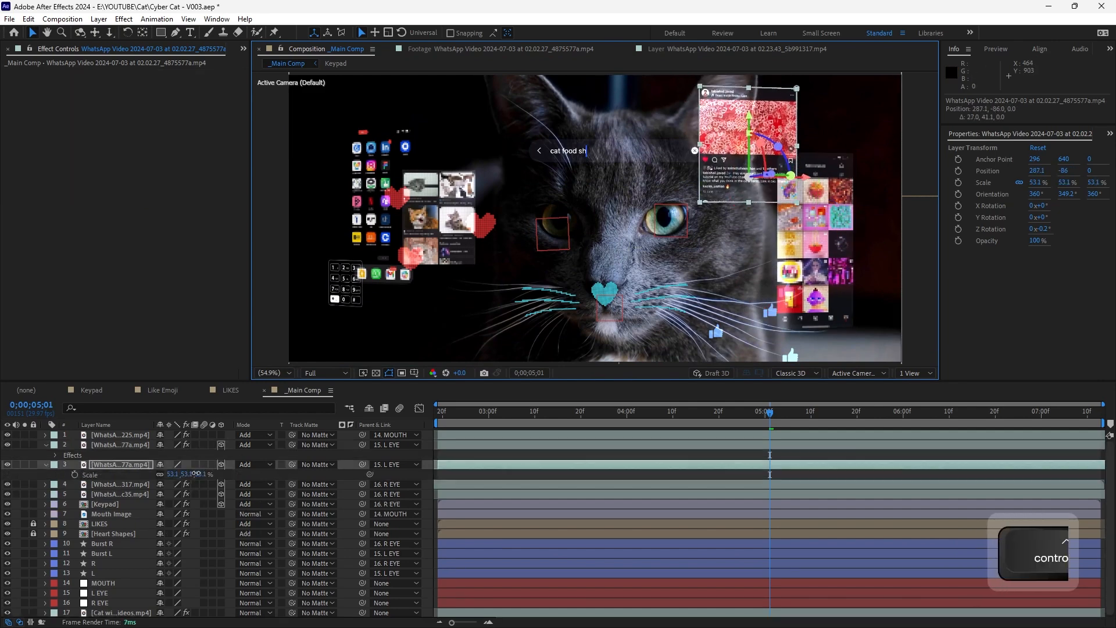
pyautogui.moveTo(198, 475); pyautogui.dragTo(233, 476)
pyautogui.click(362, 446)
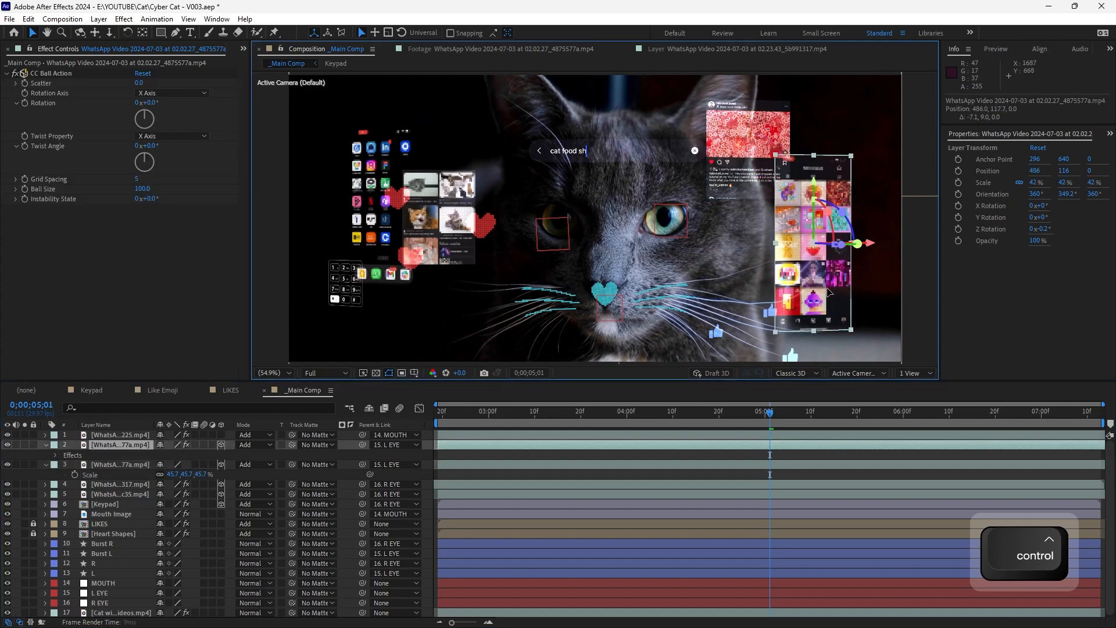
pyautogui.click(365, 453)
# Examine the Material Options and Position properties of the layers in the main comp
pyautogui.press('a')
pyautogui.press('a')
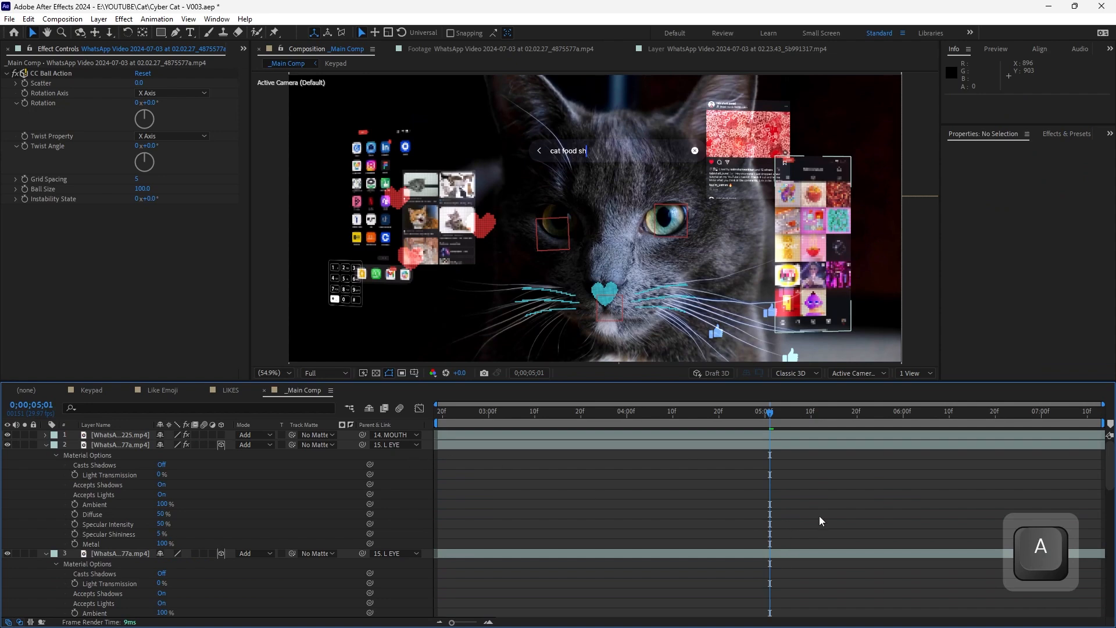
pyautogui.scroll(-5, 157, 497)
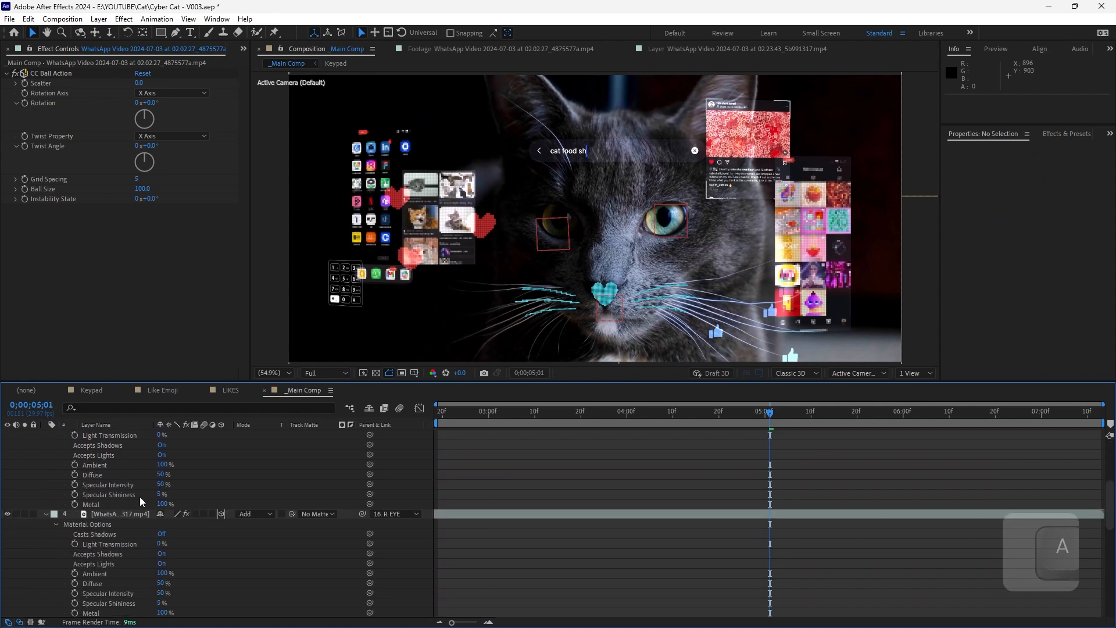
pyautogui.scroll(-4, 142, 501)
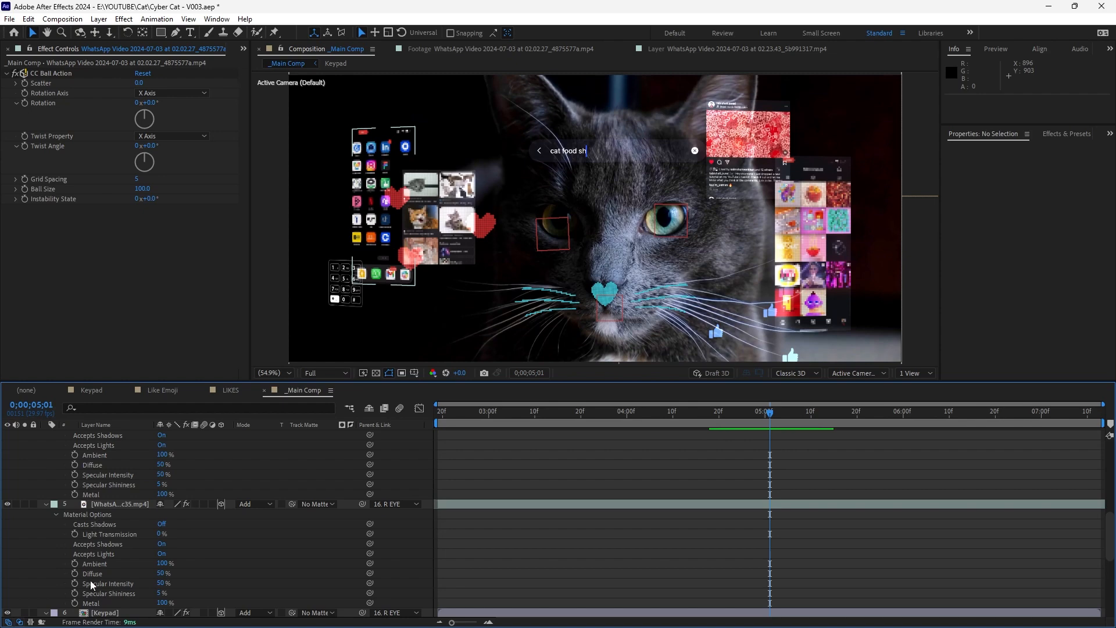
pyautogui.scroll(7, 90, 577)
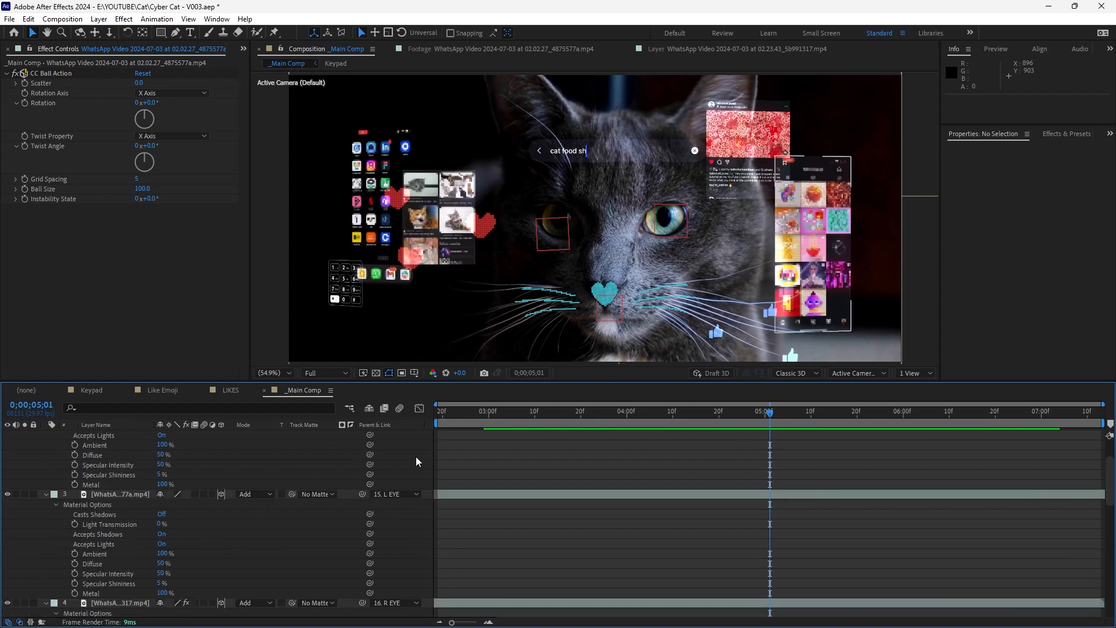
pyautogui.press('p')
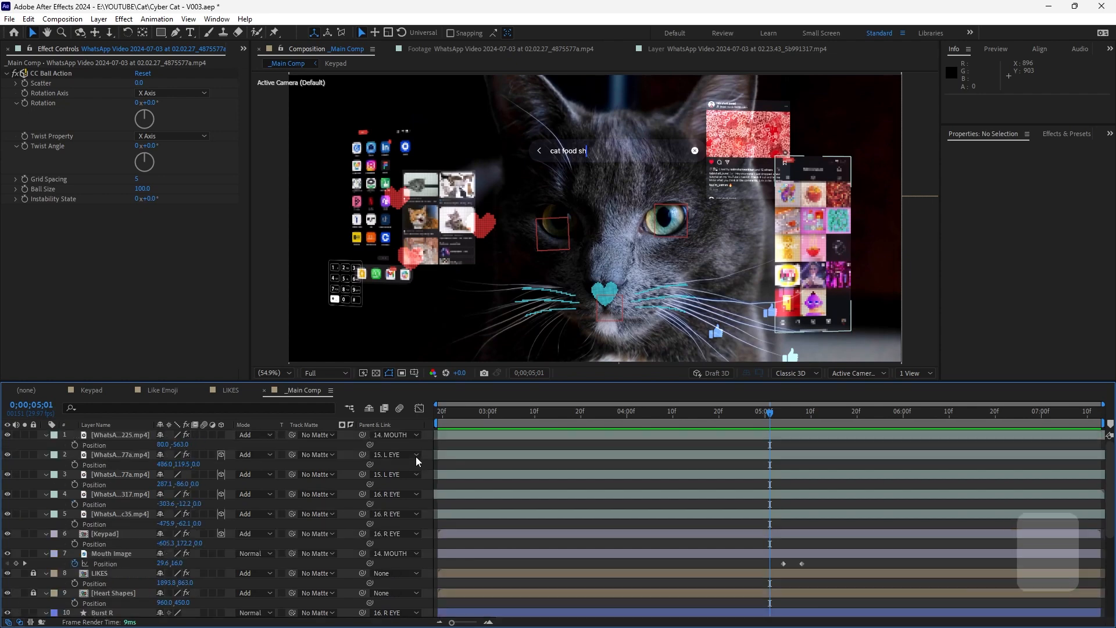
pyautogui.press('p')
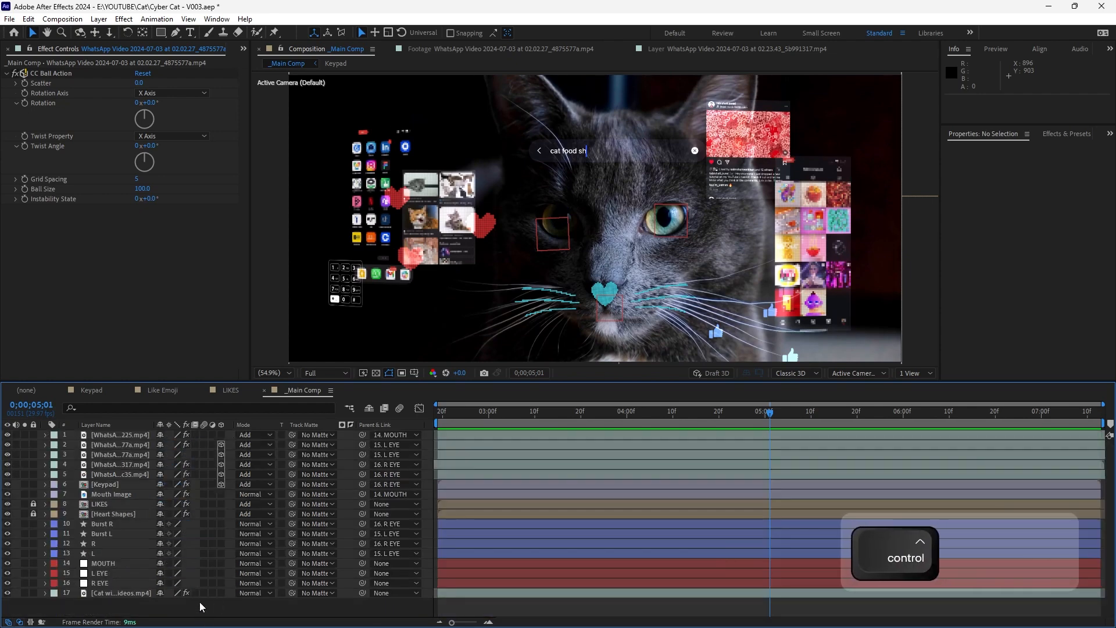
# Save the project incrementally as Cyber Cat - V004.aep and play a preview of the main comp
pyautogui.hotkey('ctrl', 'alt', 'shift', 's')
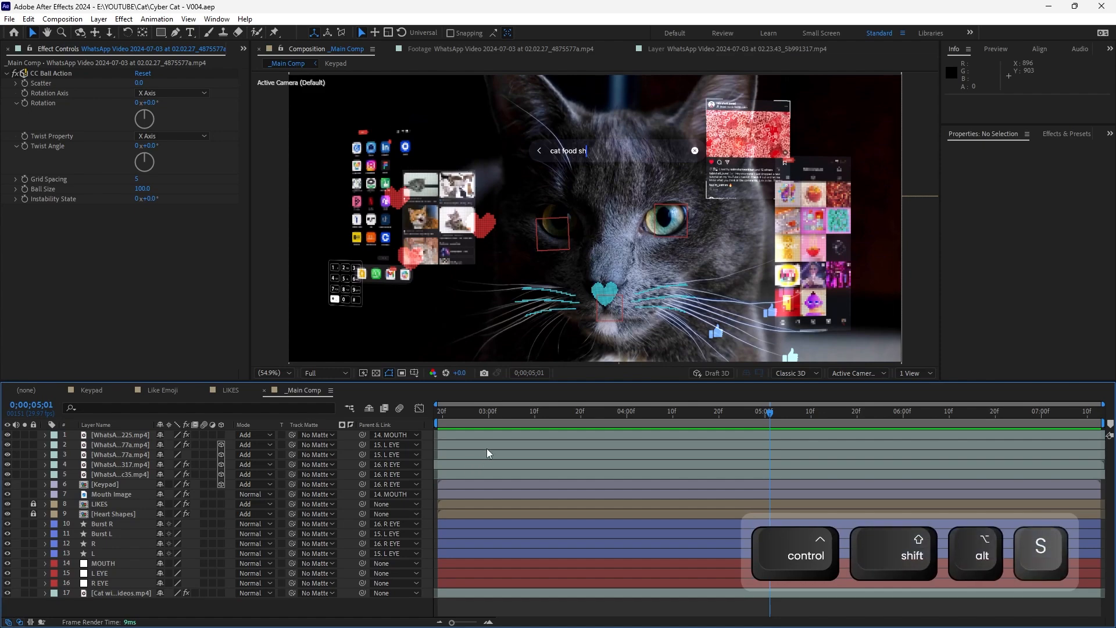
pyautogui.click(493, 411)
pyautogui.press('KP_0')
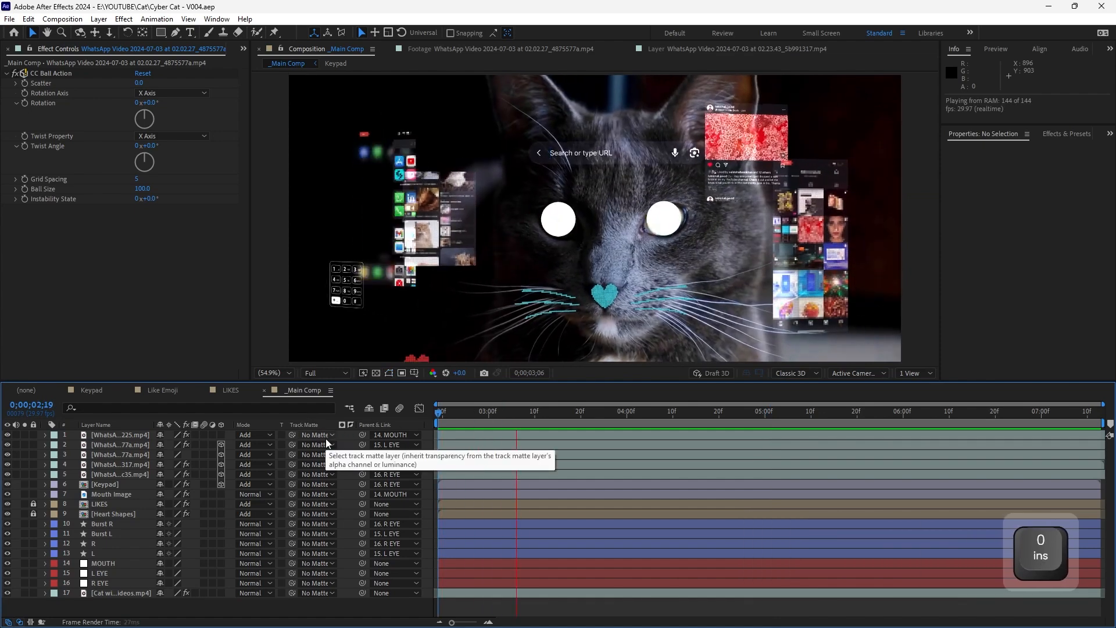
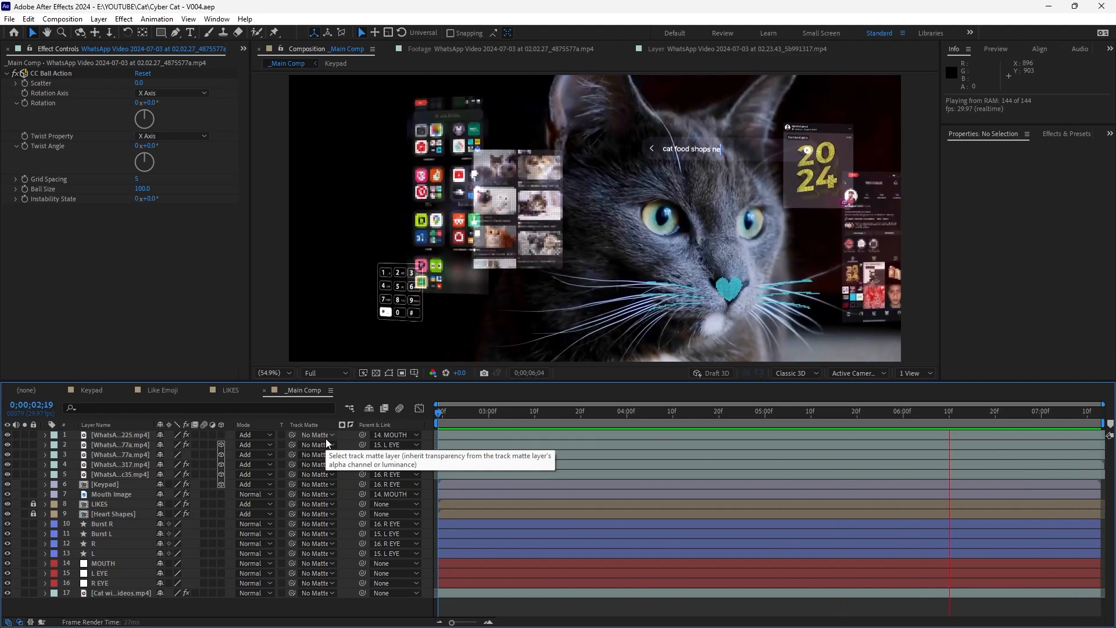
pyautogui.press('space')
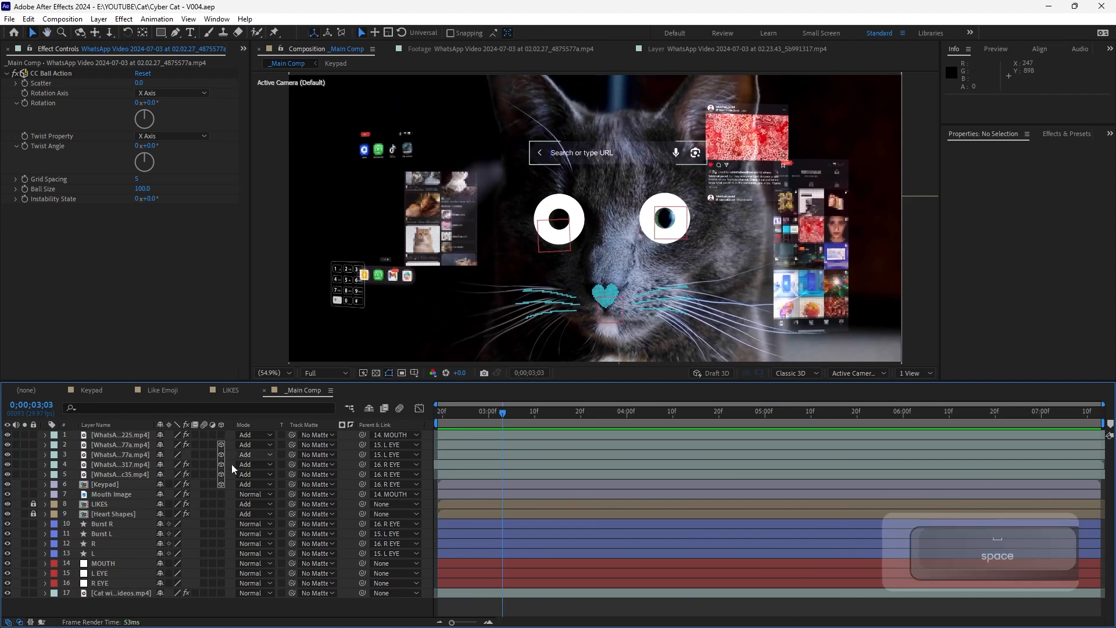
# Apply the Tint effect to the cat footage layer with Amount to Tint set to 79%
pyautogui.click(110, 592)
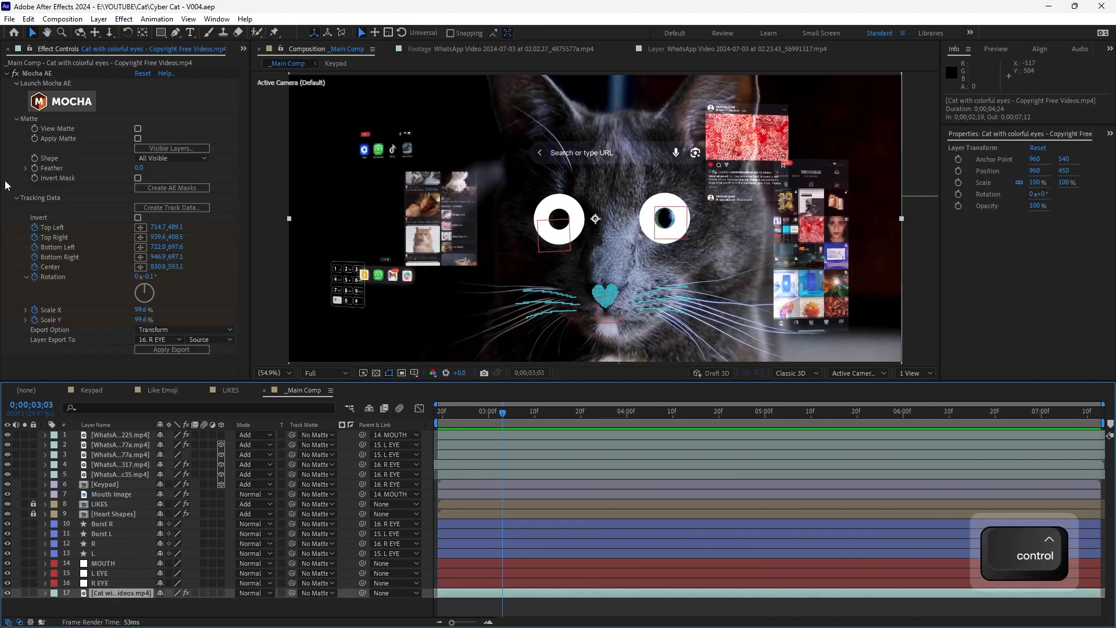
pyautogui.click(6, 74)
pyautogui.hotkey('ctrl', 'space')
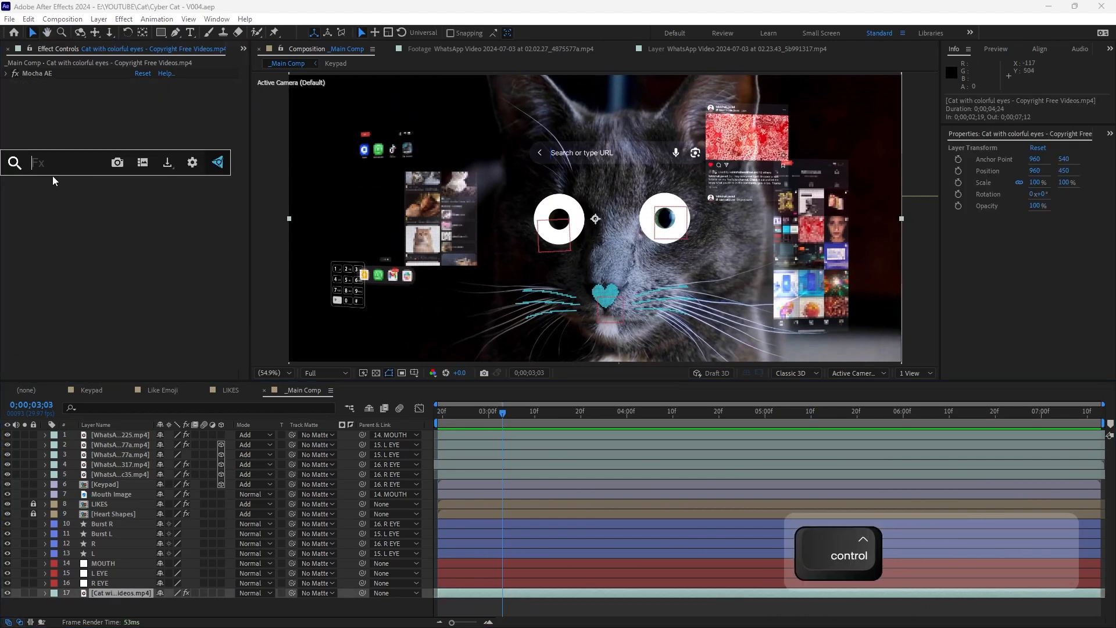
pyautogui.write('tint')
pyautogui.press('Return')
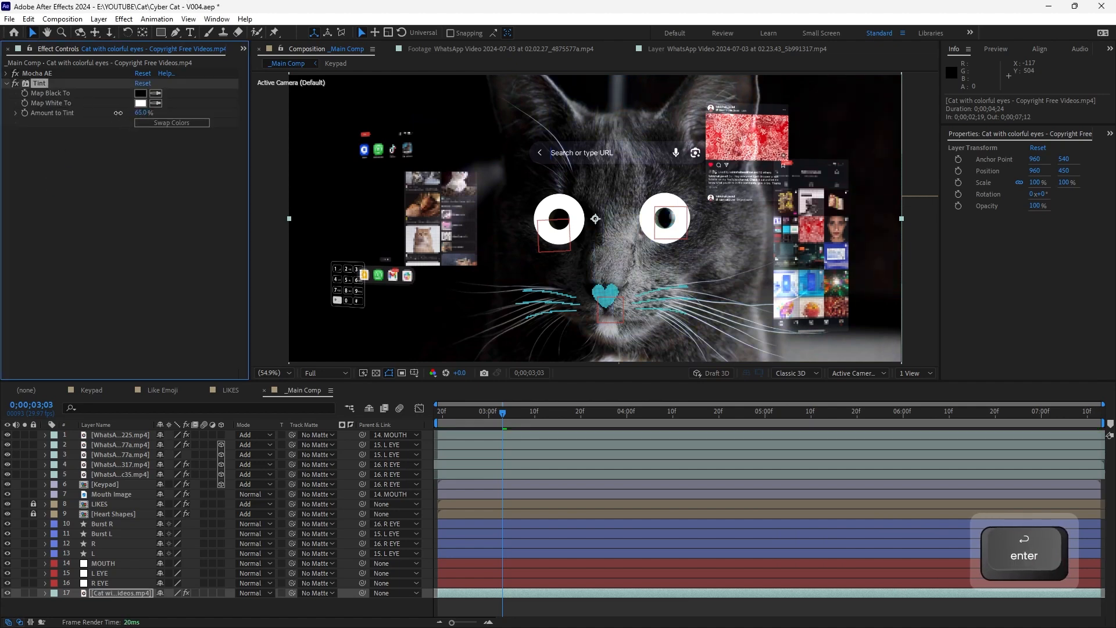
pyautogui.moveTo(102, 111); pyautogui.dragTo(129, 114)
pyautogui.click(137, 173)
# Add a Curves effect to the cat footage, lower the RGB curve's white end to darken it, and collapse all its effects
pyautogui.hotkey('ctrl', 'space')
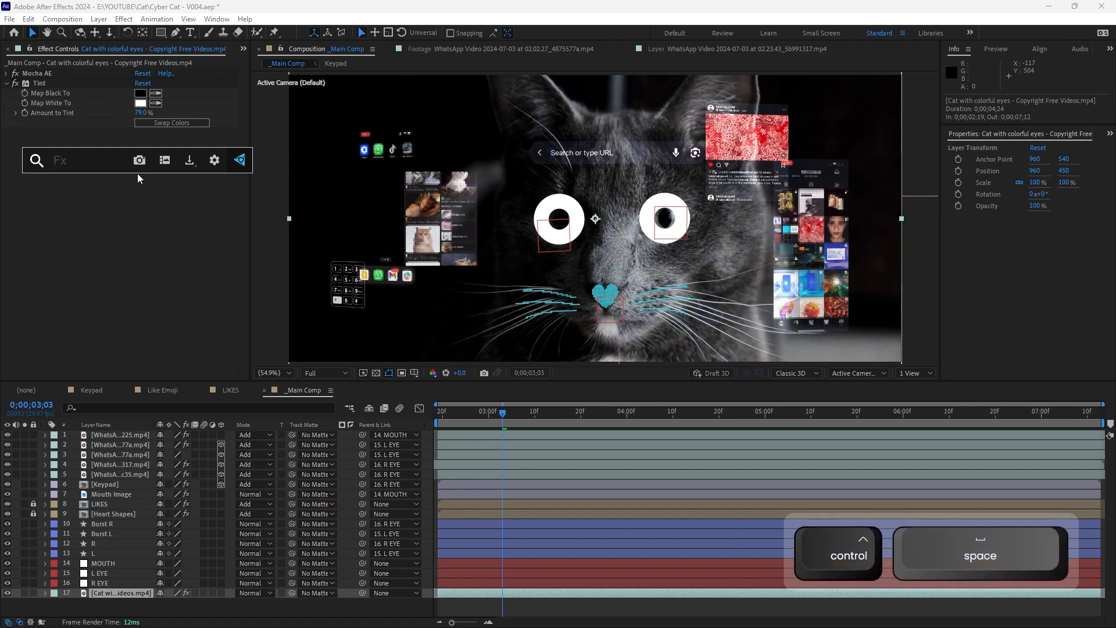
pyautogui.write('curves')
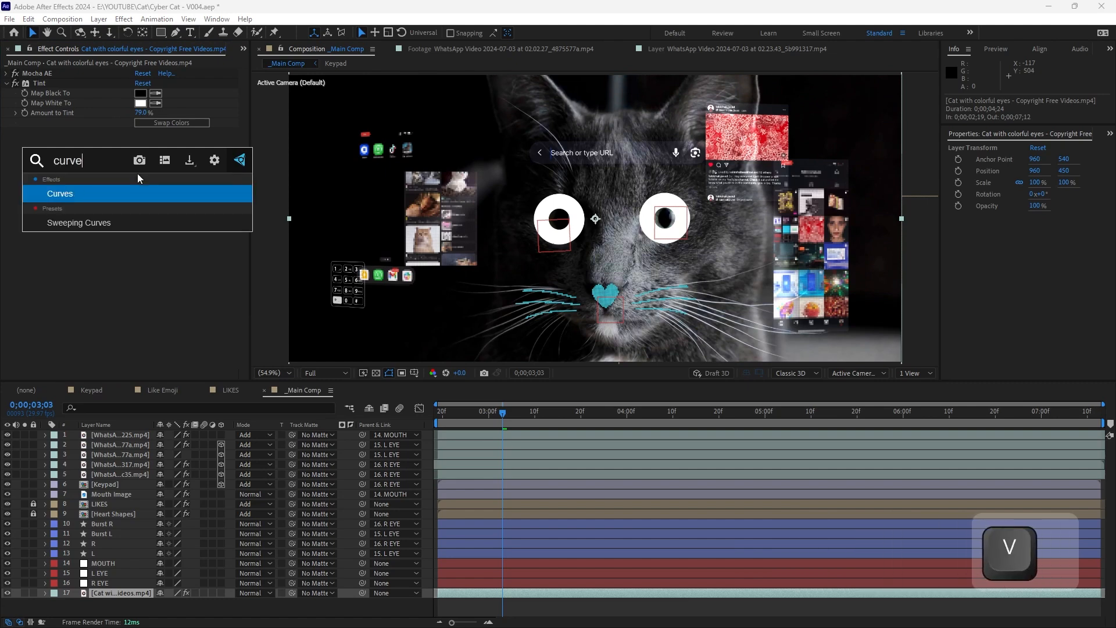
pyautogui.press('Return')
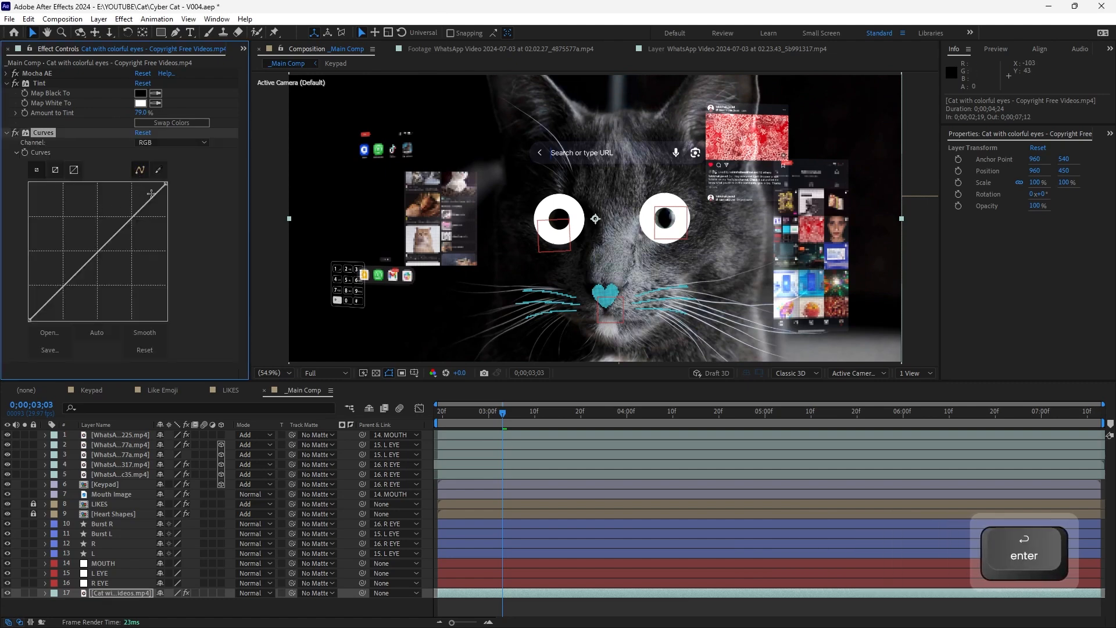
pyautogui.moveTo(166, 183); pyautogui.dragTo(212, 208)
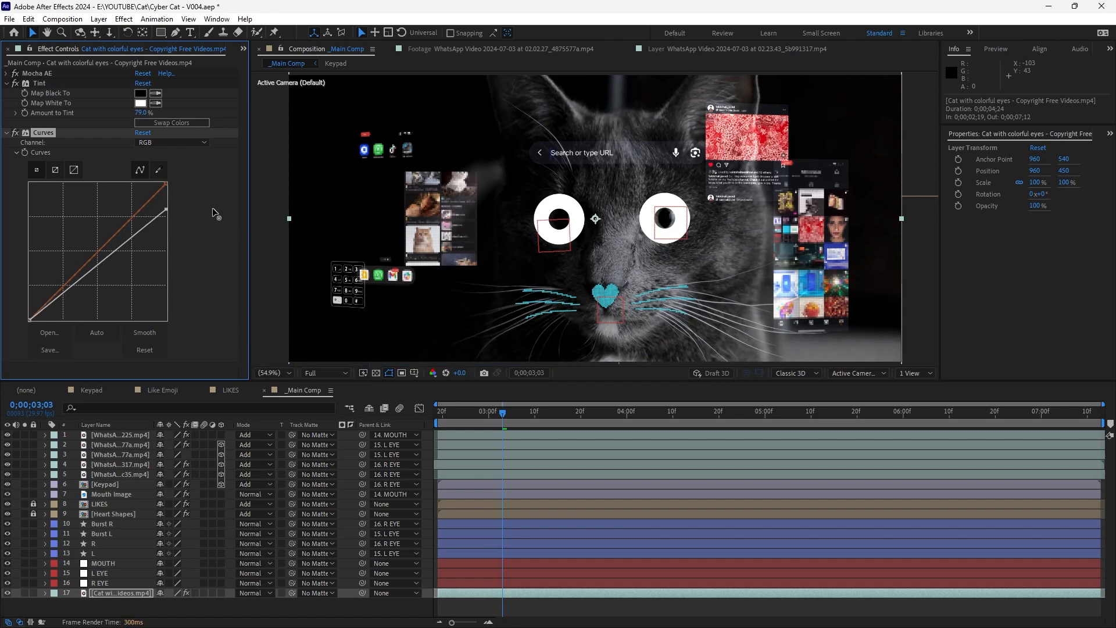
pyautogui.click(5, 127)
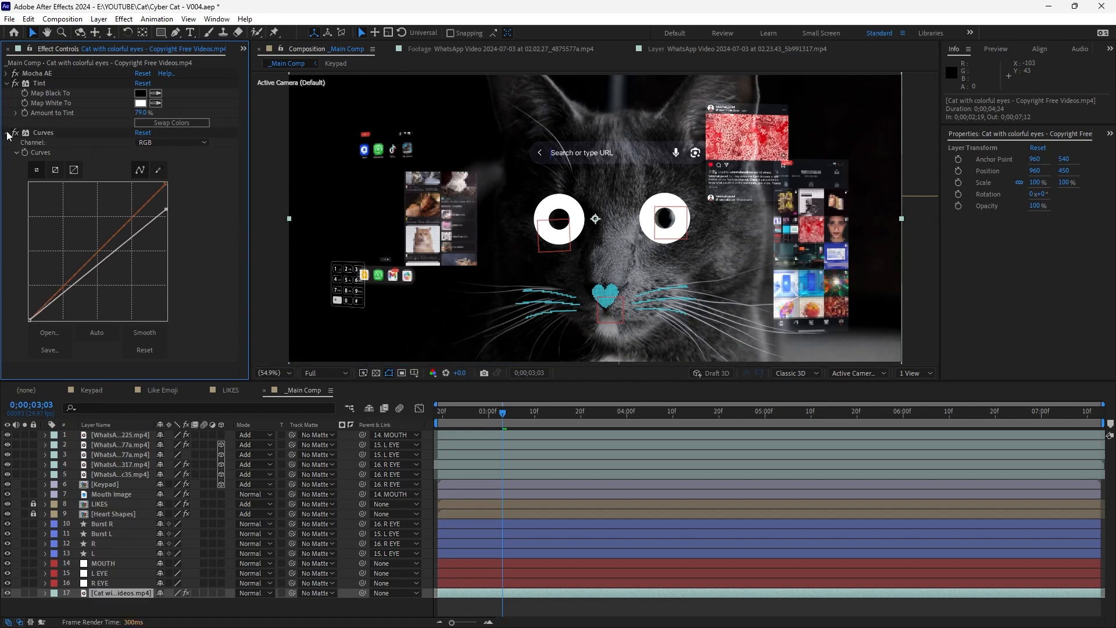
pyautogui.click(7, 134)
pyautogui.click(6, 78)
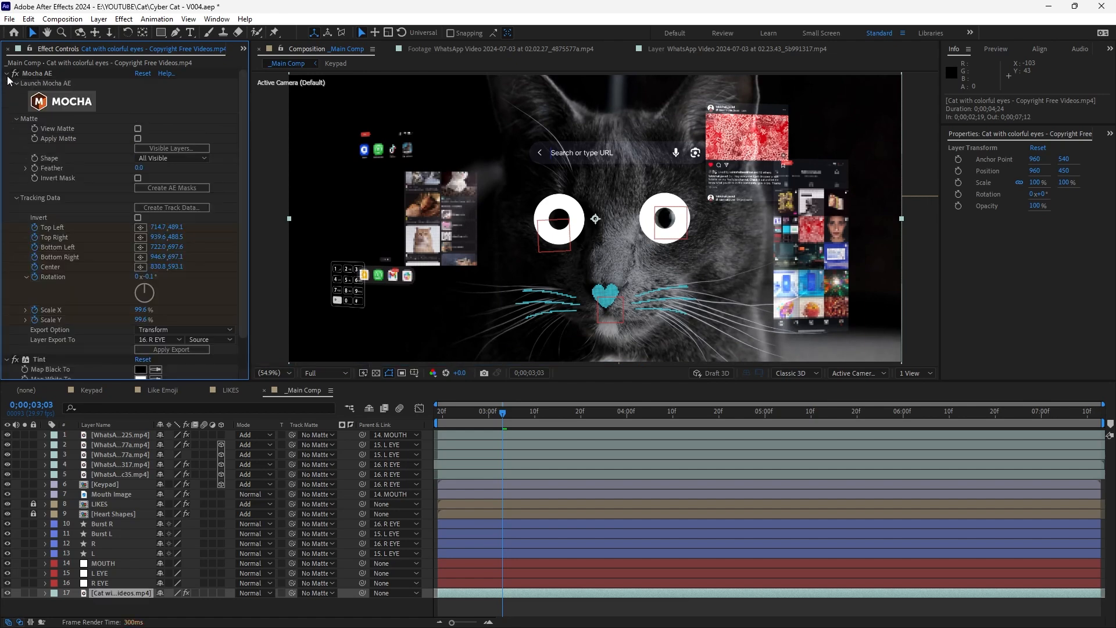
pyautogui.click(7, 75)
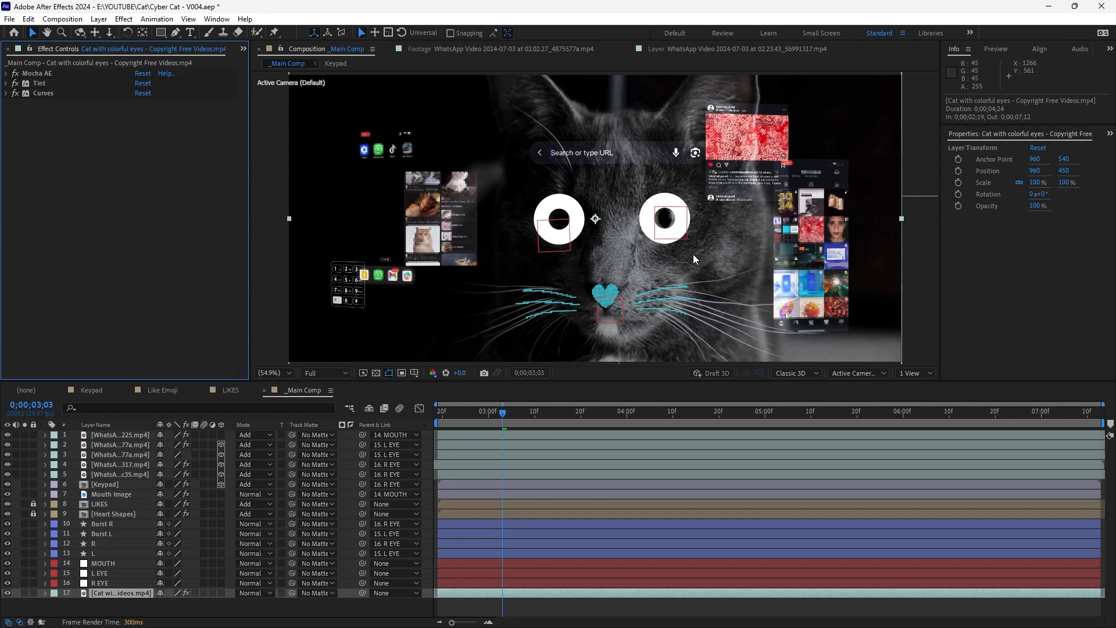
# Apply the Unsharp Mask effect to the cat footage layer and duplicate the effect
pyautogui.scroll(3, 694, 256)
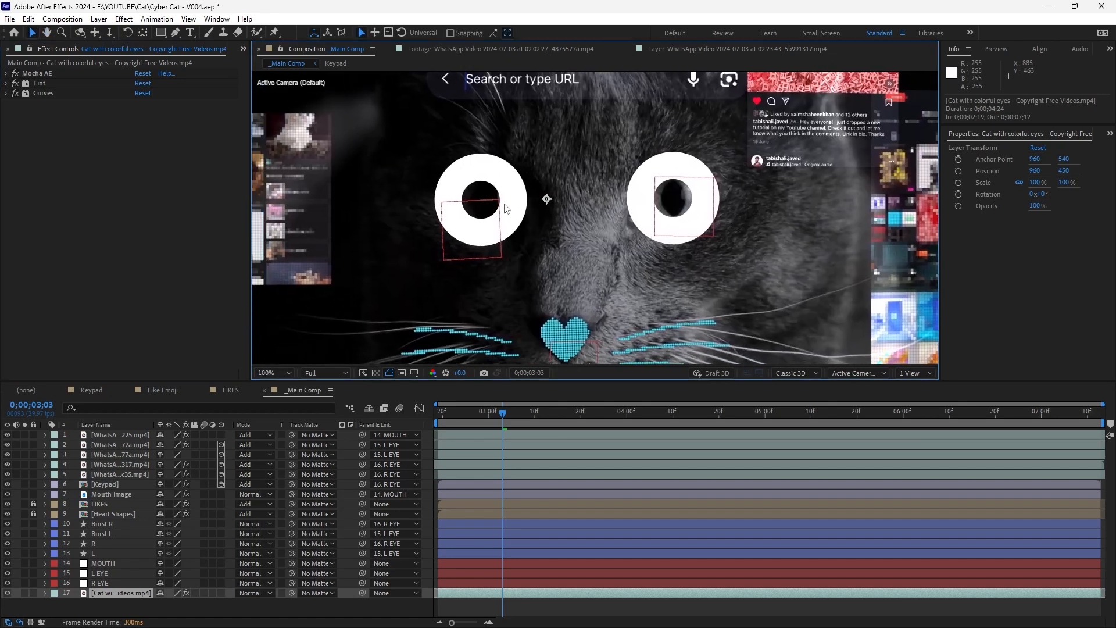
pyautogui.moveTo(505, 413); pyautogui.dragTo(576, 429)
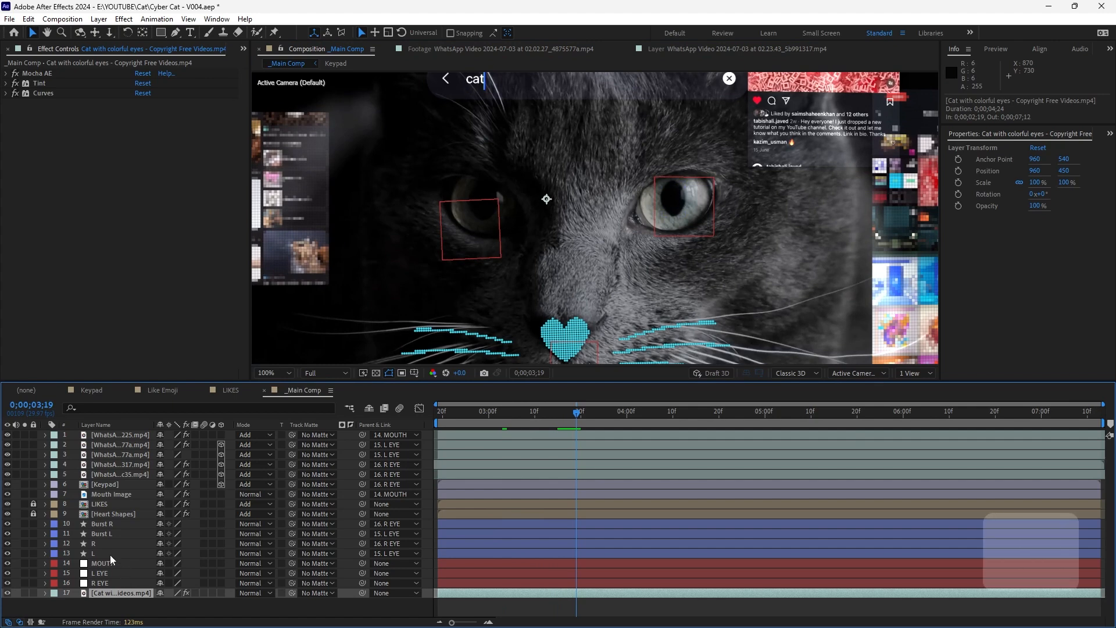
pyautogui.hotkey('ctrl', 'space')
pyautogui.write('unsha')
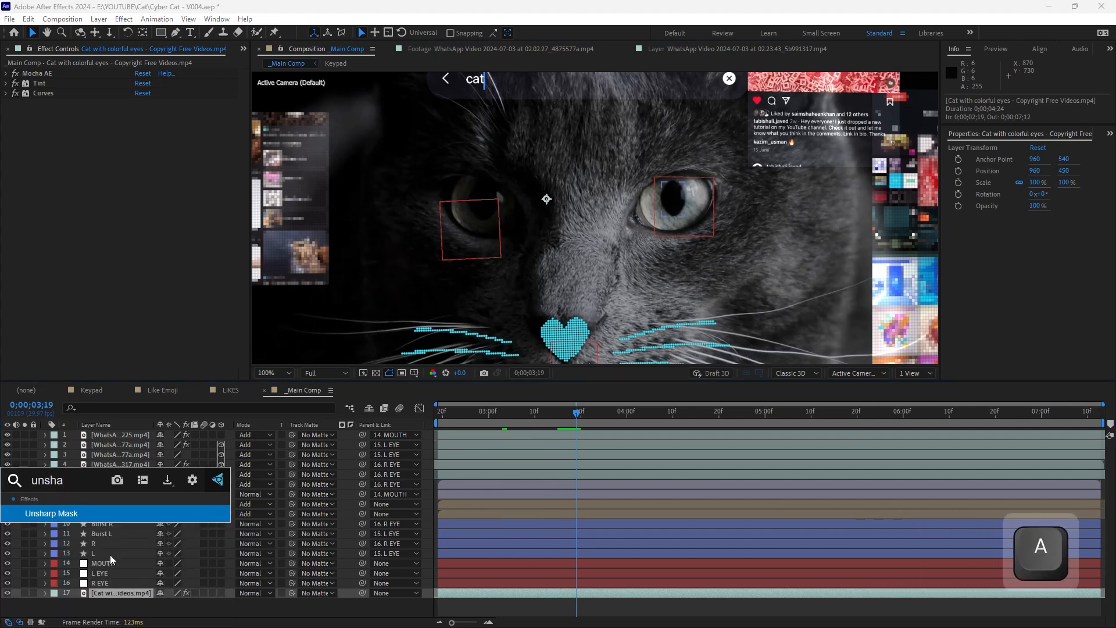
pyautogui.press('Return')
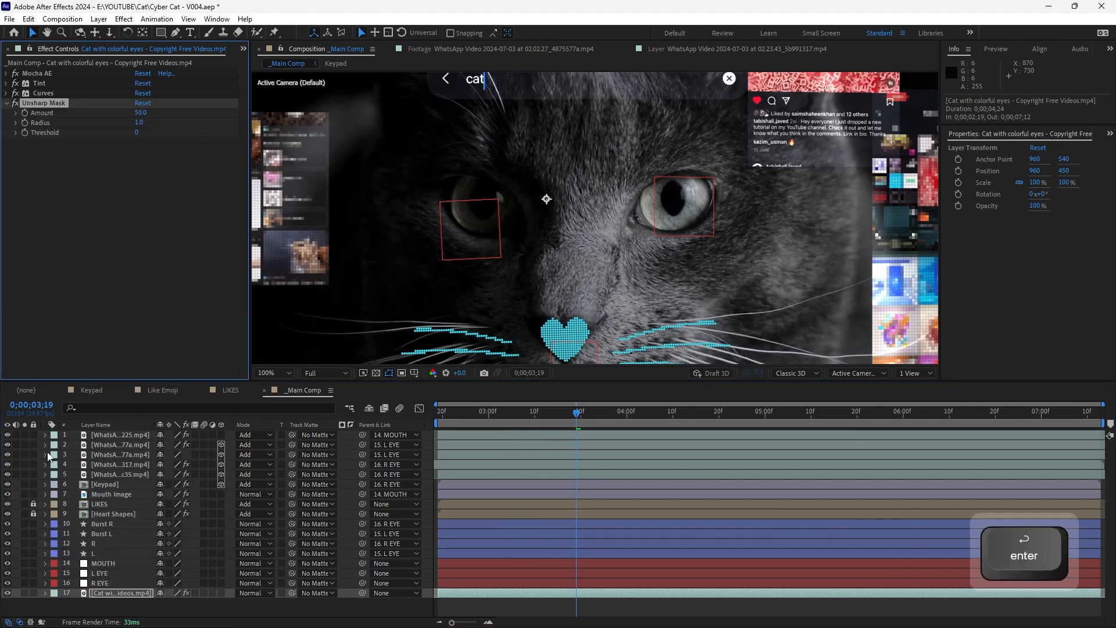
pyautogui.press('ctrl')
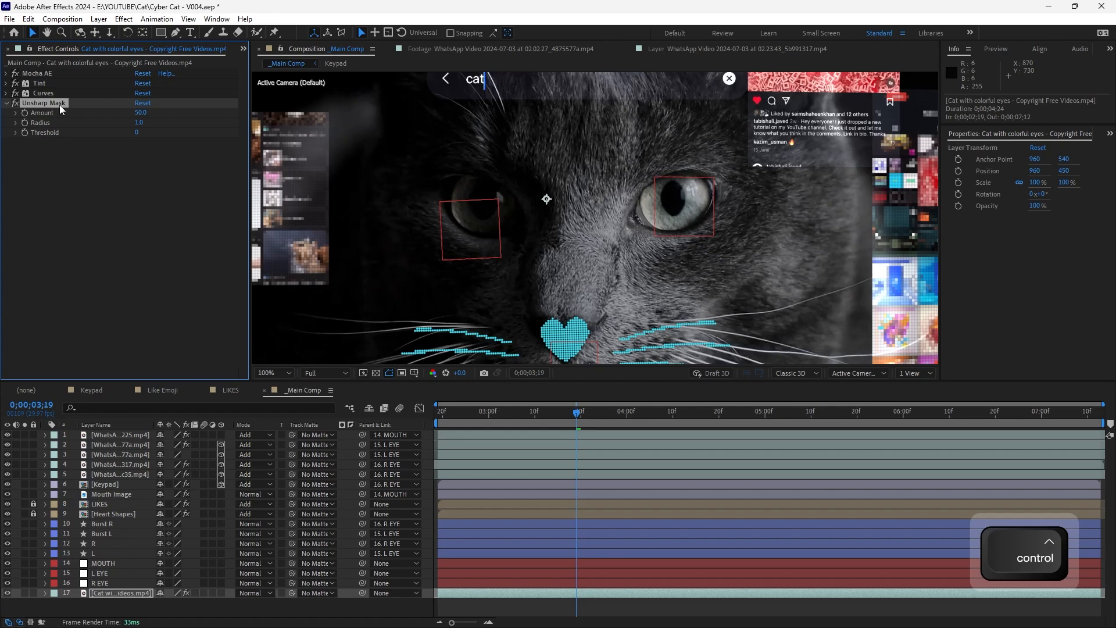
pyautogui.hotkey('ctrl', 'd')
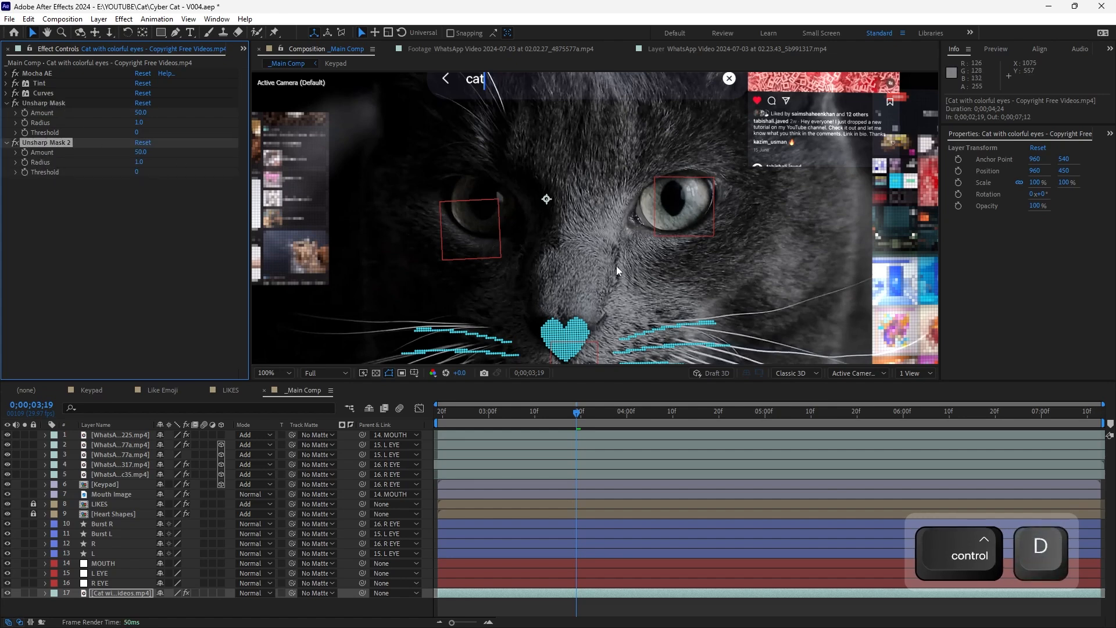
# Collapse both Unsharp Mask effects on the cat footage and save the project
pyautogui.keyDown('shift'); pyautogui.click(40, 104); pyautogui.keyUp('shift')
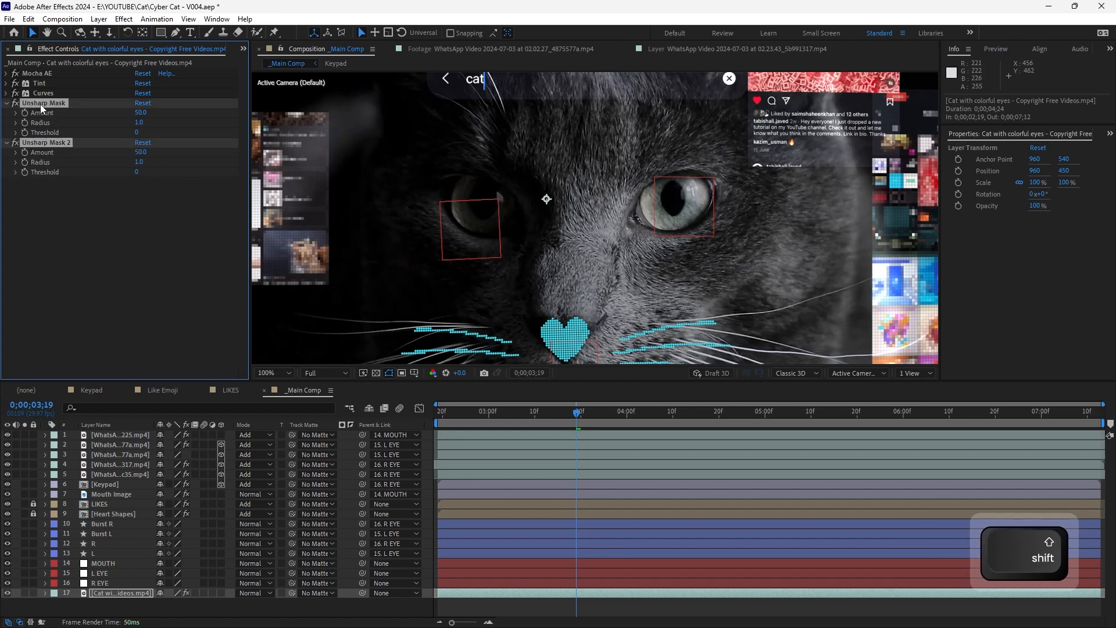
pyautogui.click(7, 104)
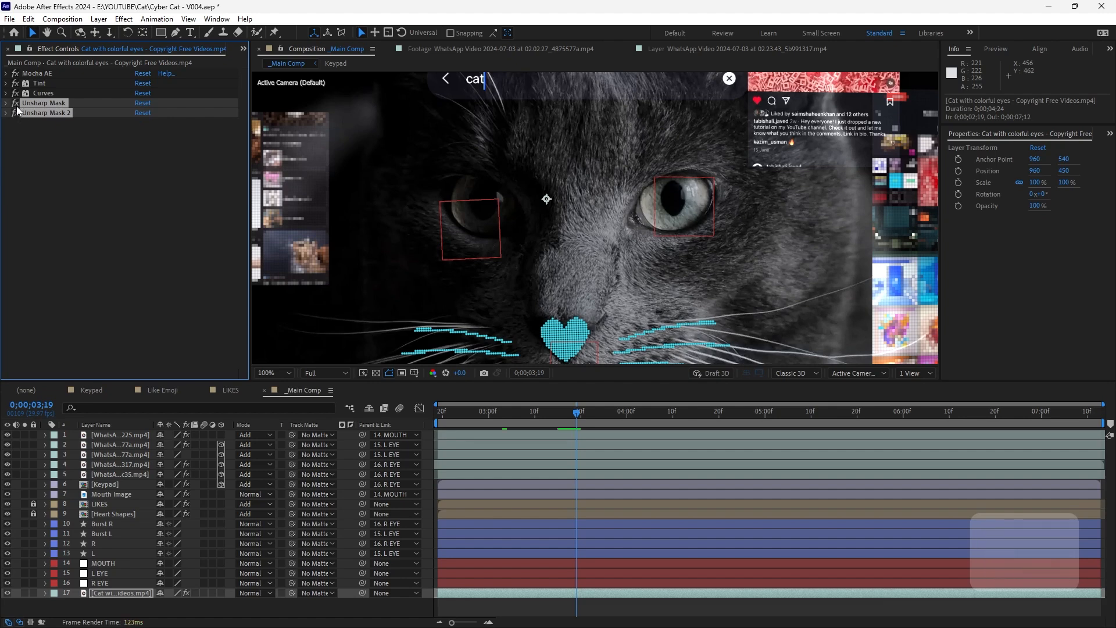
pyautogui.keyDown('shift'); pyautogui.click(15, 113); pyautogui.keyUp('shift')
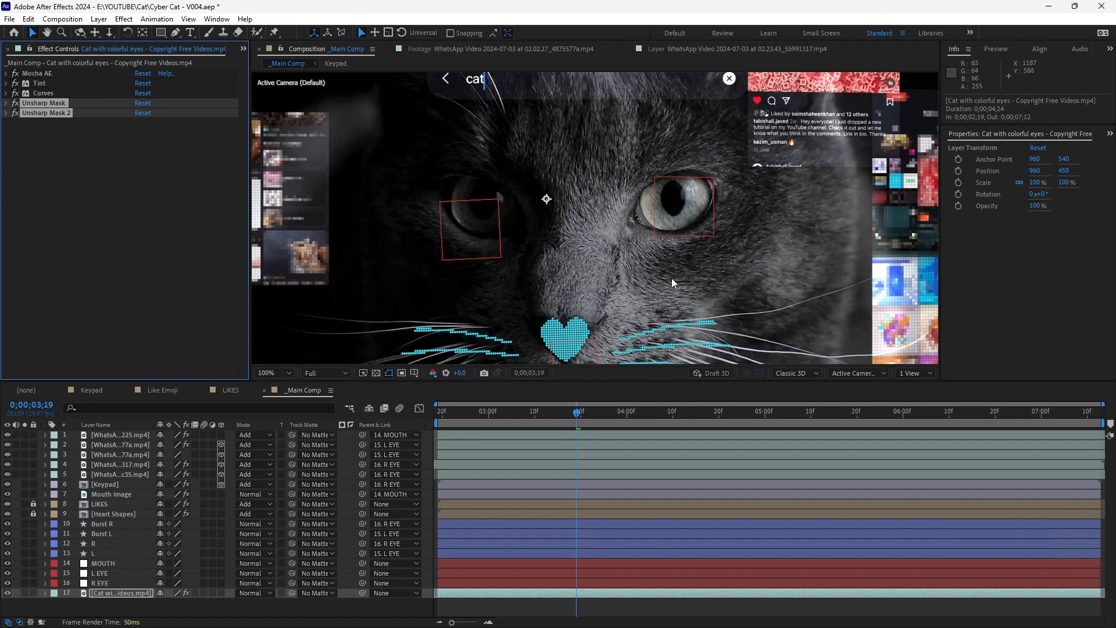
pyautogui.click(169, 217)
pyautogui.hotkey('ctrl', 's')
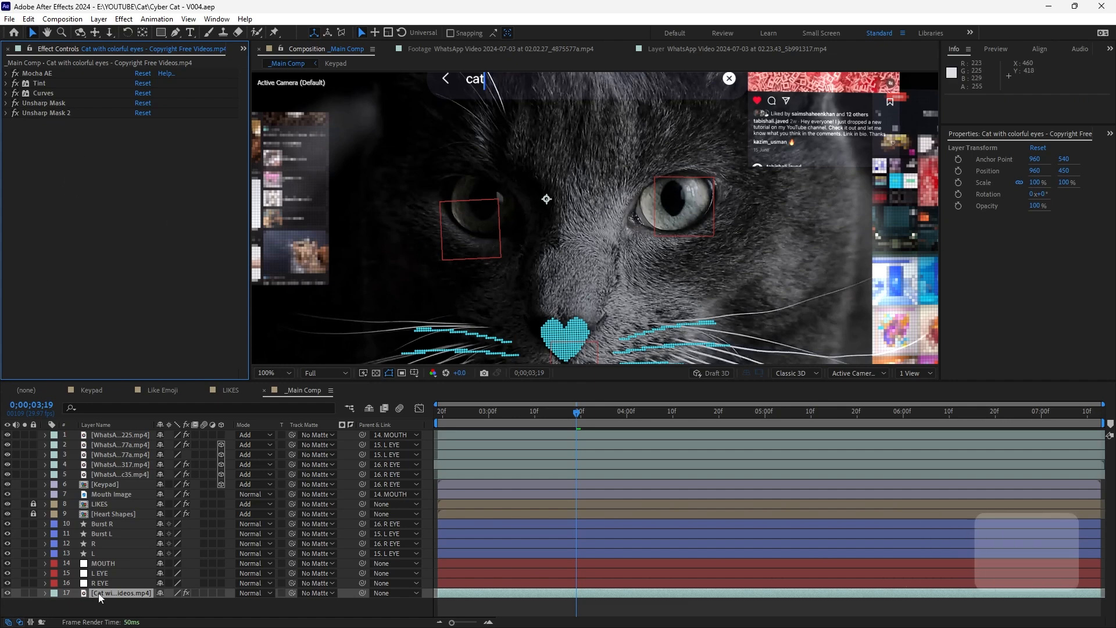
# Create an adjustment layer directly above the cat footage and apply CC Ball Action to it
pyautogui.hotkey('ctrl', 'alt', 'y')
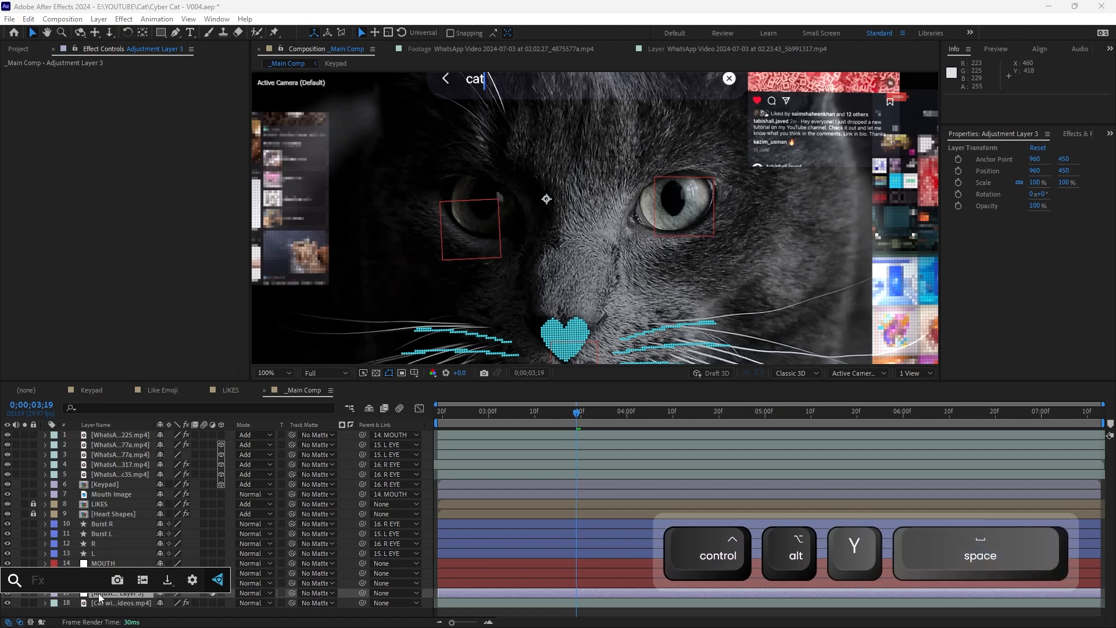
pyautogui.hotkey('ctrl', 'space')
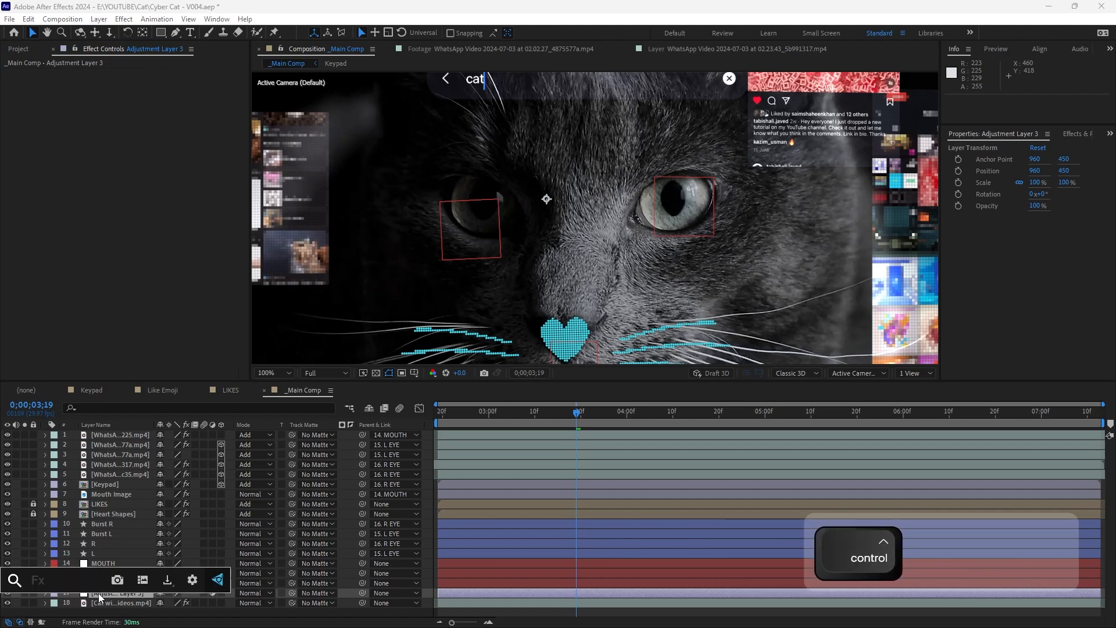
pyautogui.hotkey('ctrl', 'space')
pyautogui.press('a')
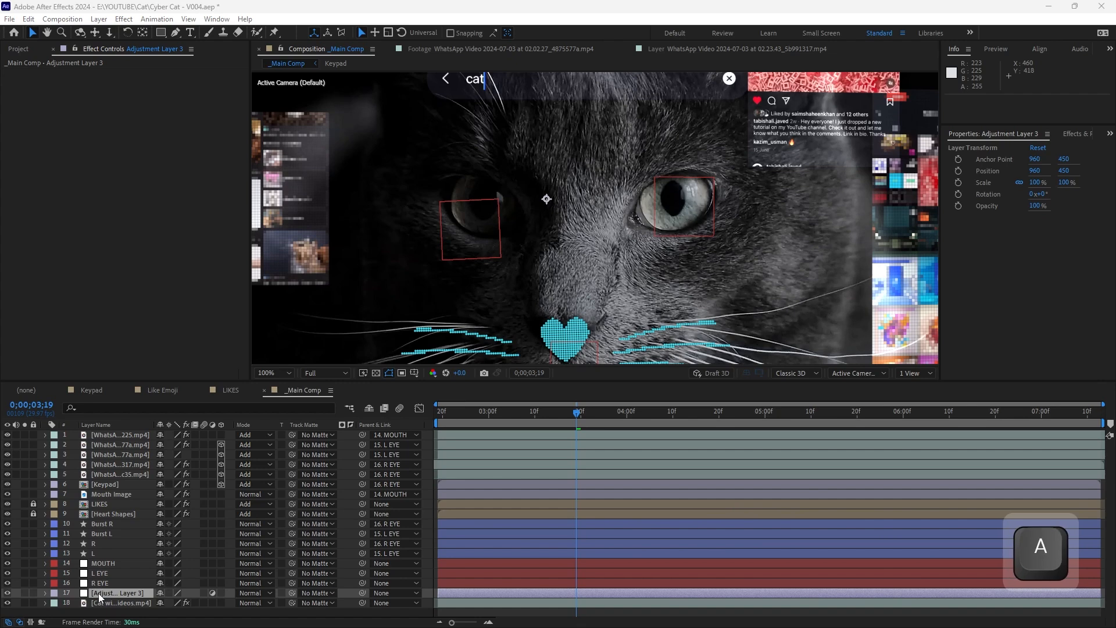
pyautogui.press('Return')
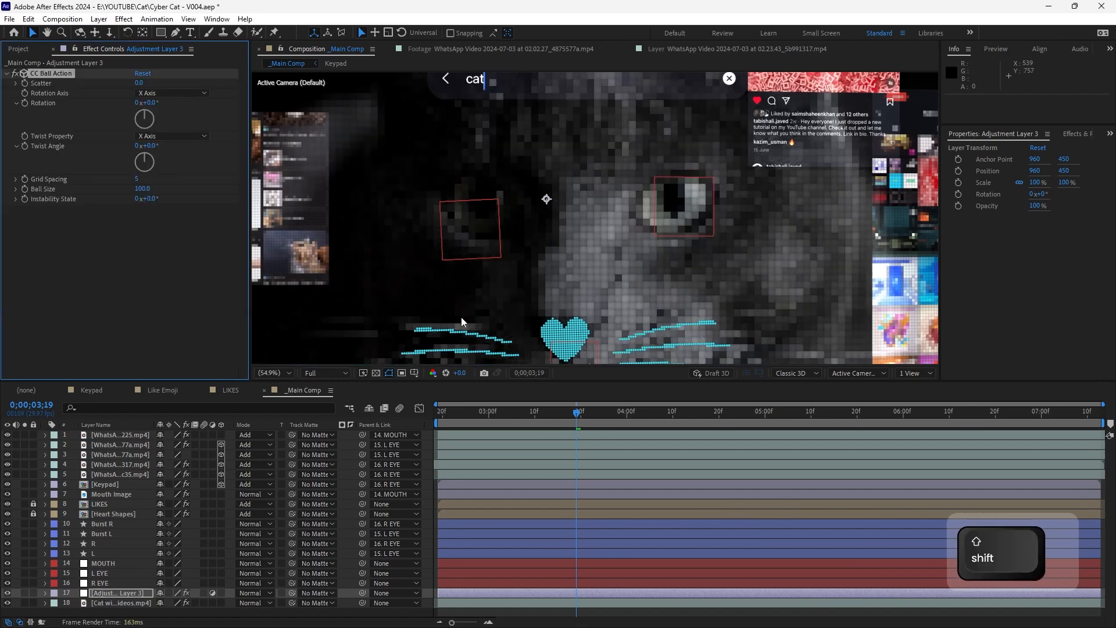
# Try Grid Spacing values of 3 and 4 and a Ball Size of 50 for CC Ball Action on the adjustment layer
pyautogui.hotkey('shift', '/')
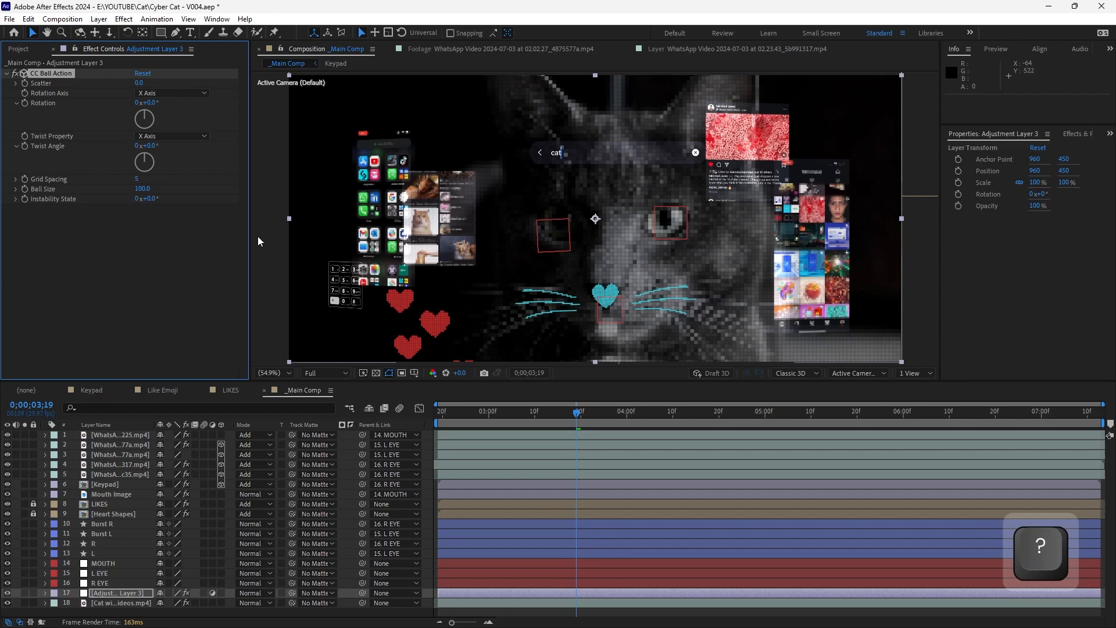
pyautogui.click(139, 177)
pyautogui.write('3')
pyautogui.click(166, 237)
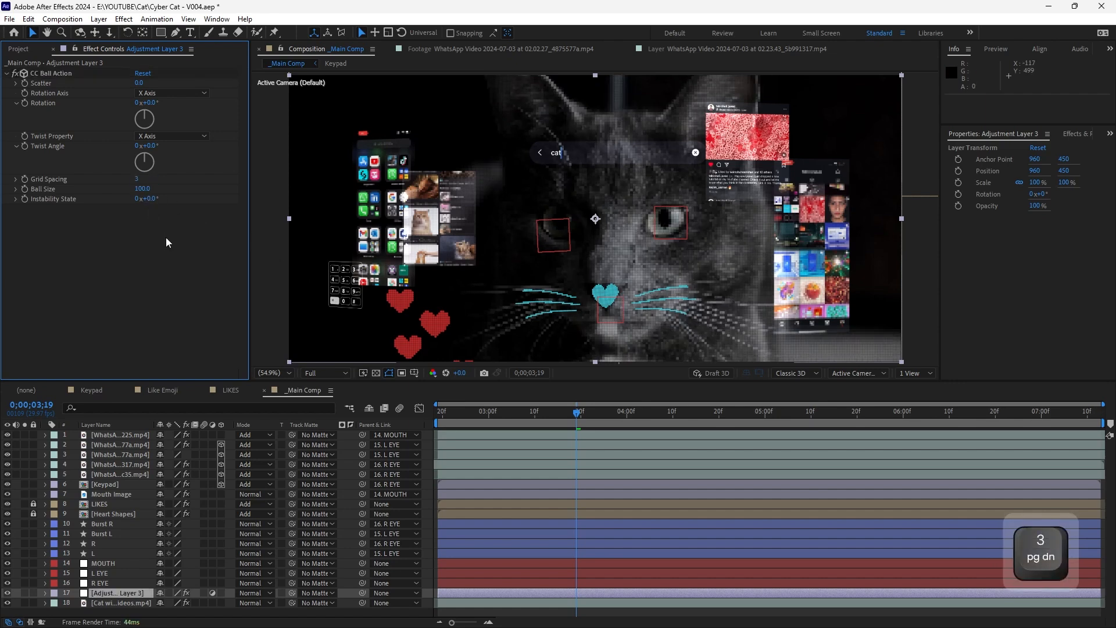
pyautogui.click(138, 178)
pyautogui.write('4')
pyautogui.click(148, 253)
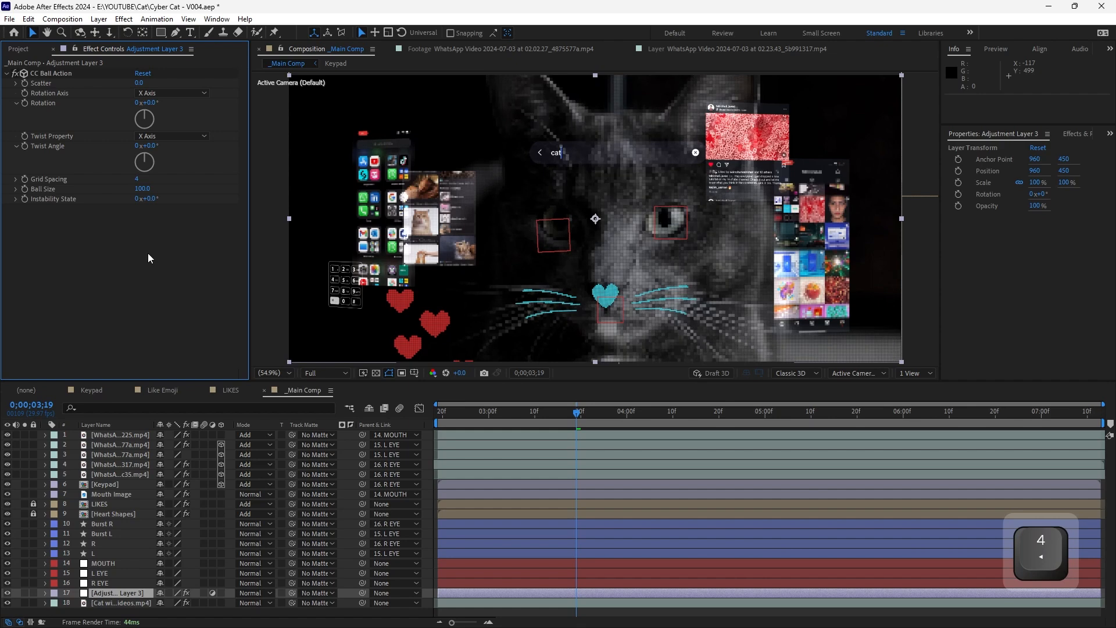
pyautogui.write('50')
pyautogui.click(149, 270)
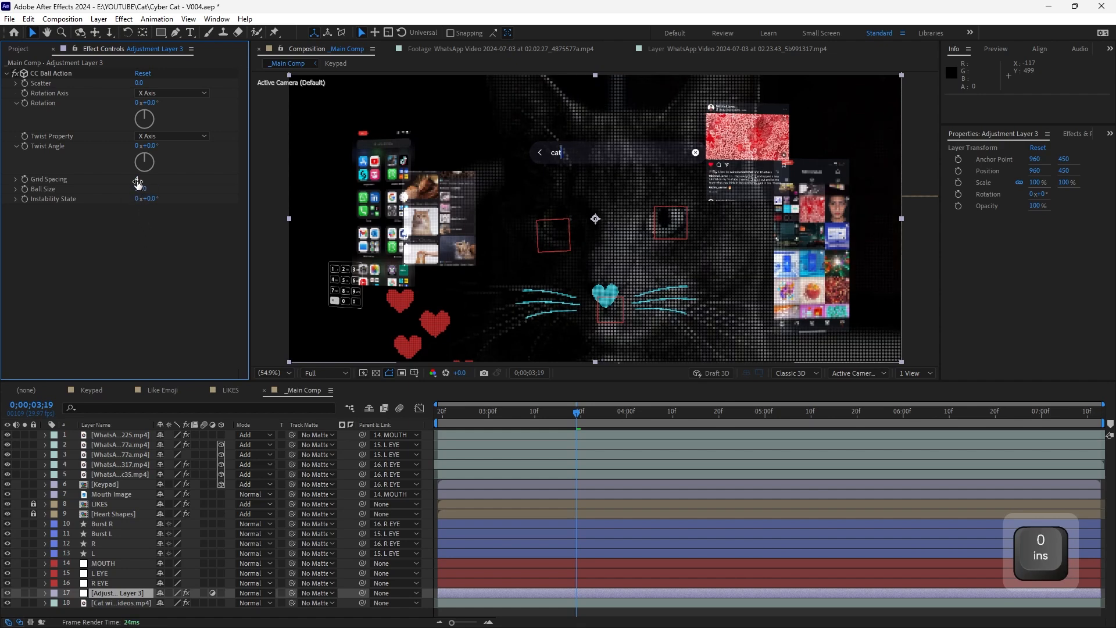
# Set CC Ball Action's Grid Spacing to 2 and Ball Size to 80 on the adjustment layer
pyautogui.click(137, 179)
pyautogui.write('2')
pyautogui.click(144, 245)
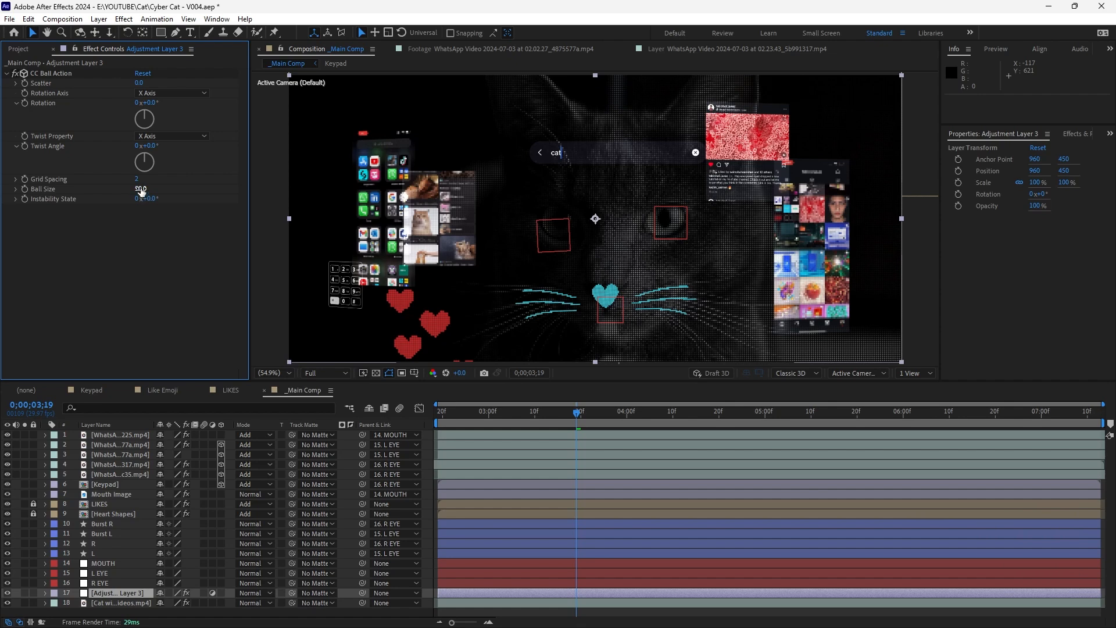
pyautogui.write('80')
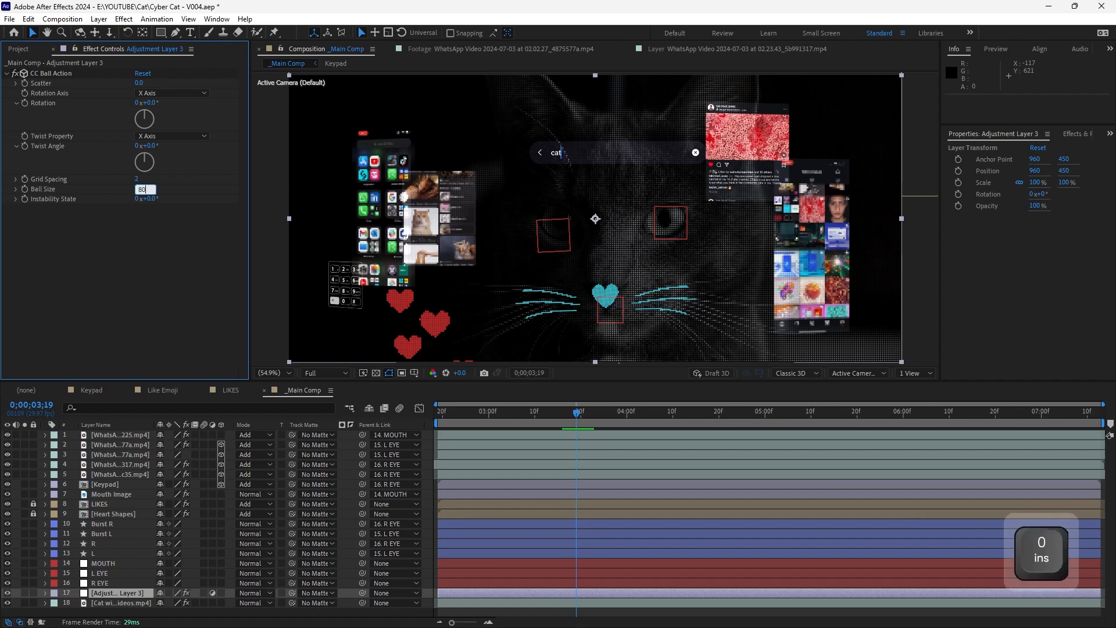
pyautogui.press('Return')
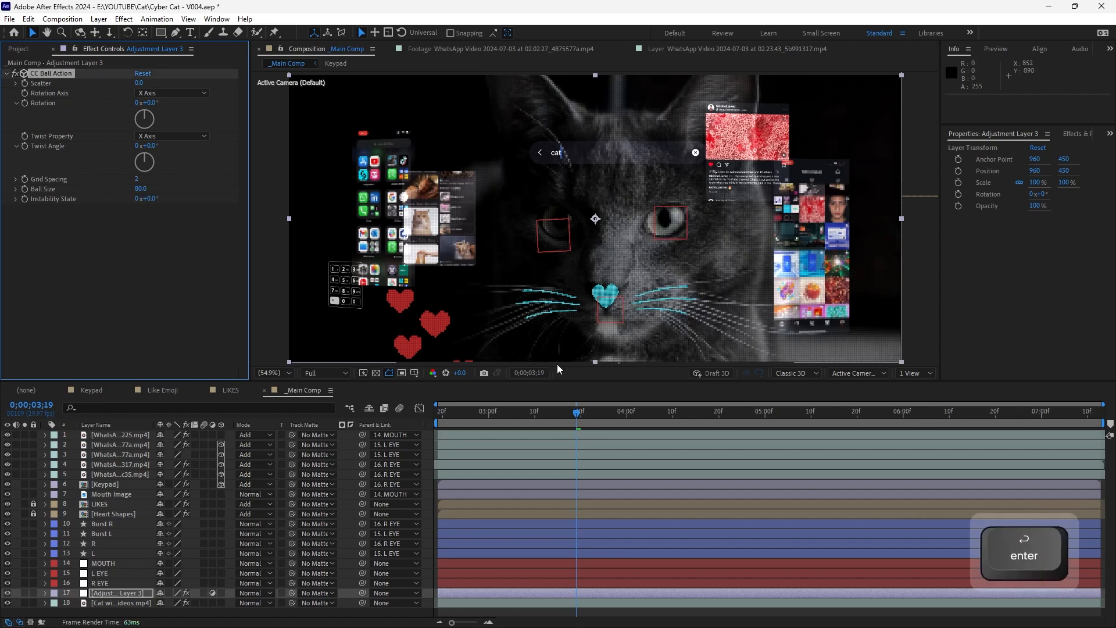
# Play a preview of the main comp with the CC Ball Action effect and save the project
pyautogui.click(426, 436)
pyautogui.press('KP_0')
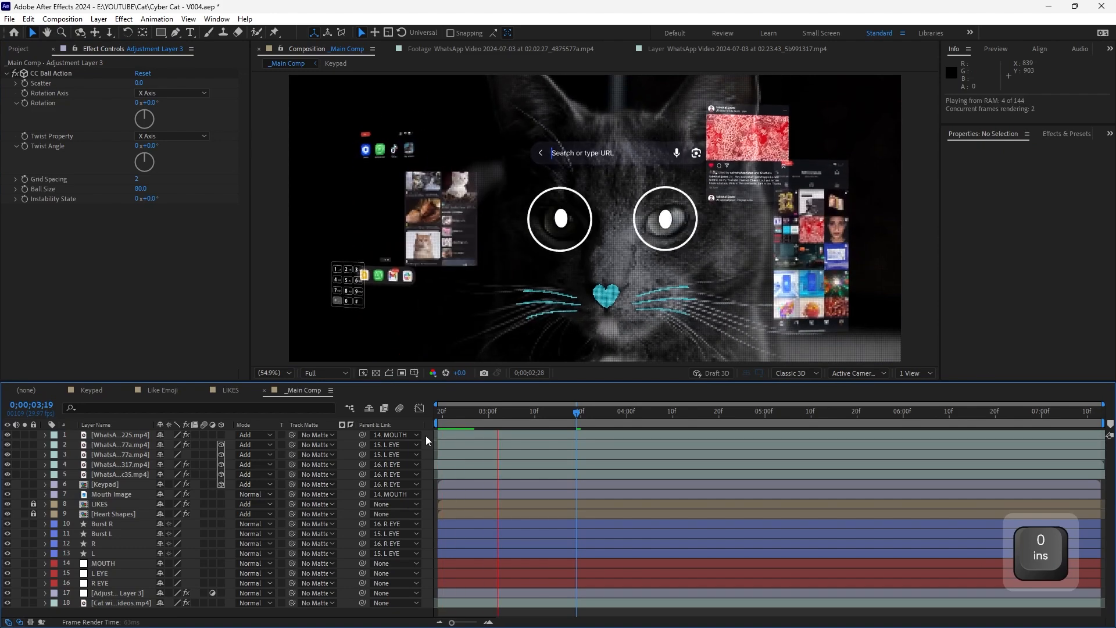
pyautogui.press('space')
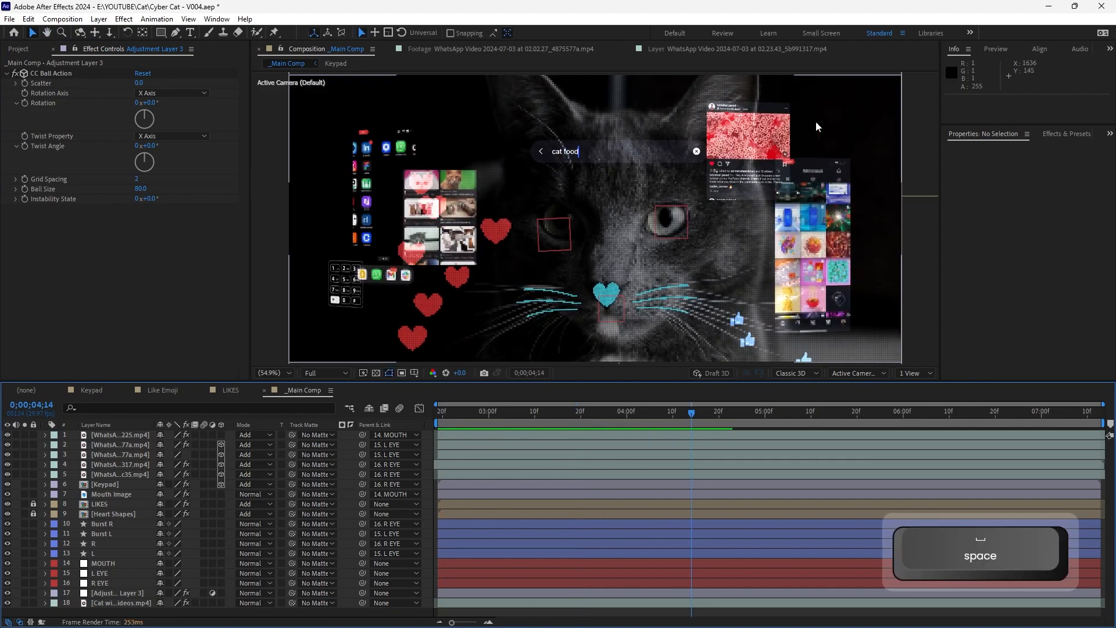
pyautogui.press('KP_0')
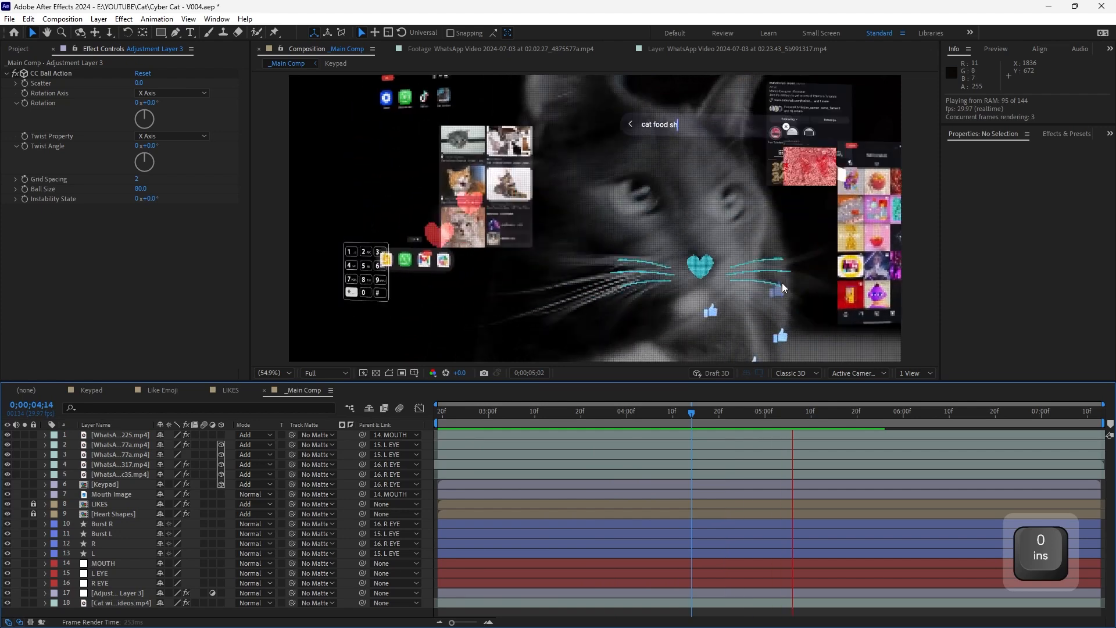
pyautogui.hotkey('ctrl', 's')
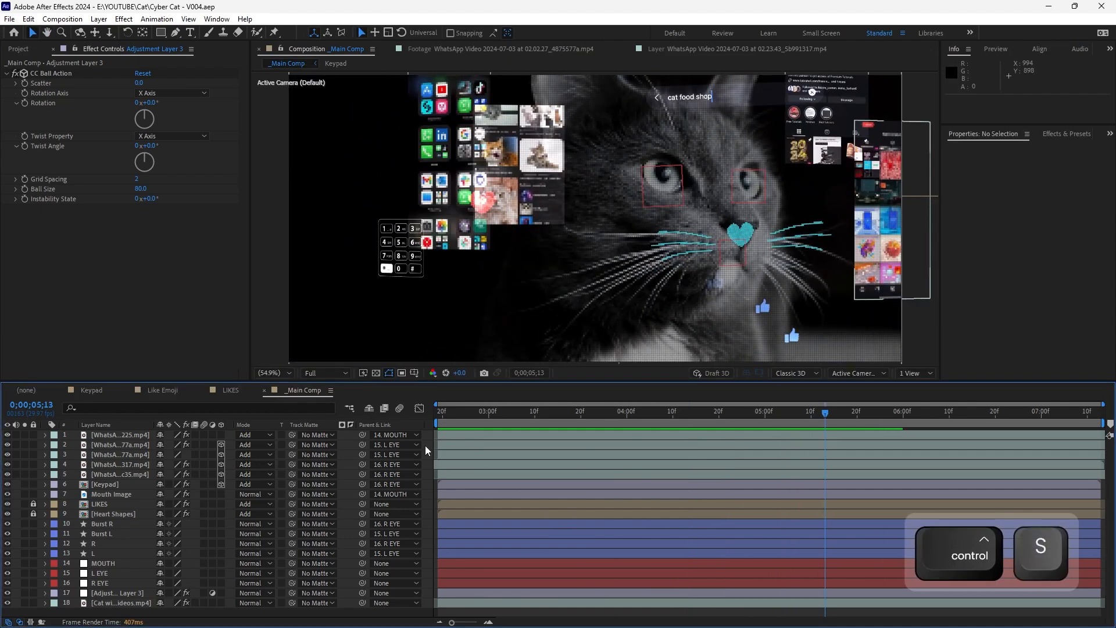
# Create a black 1920 × 900 px solid at the top of the main comp, sampling its color from the dark background
pyautogui.hotkey('ctrl', 'alt', 'y')
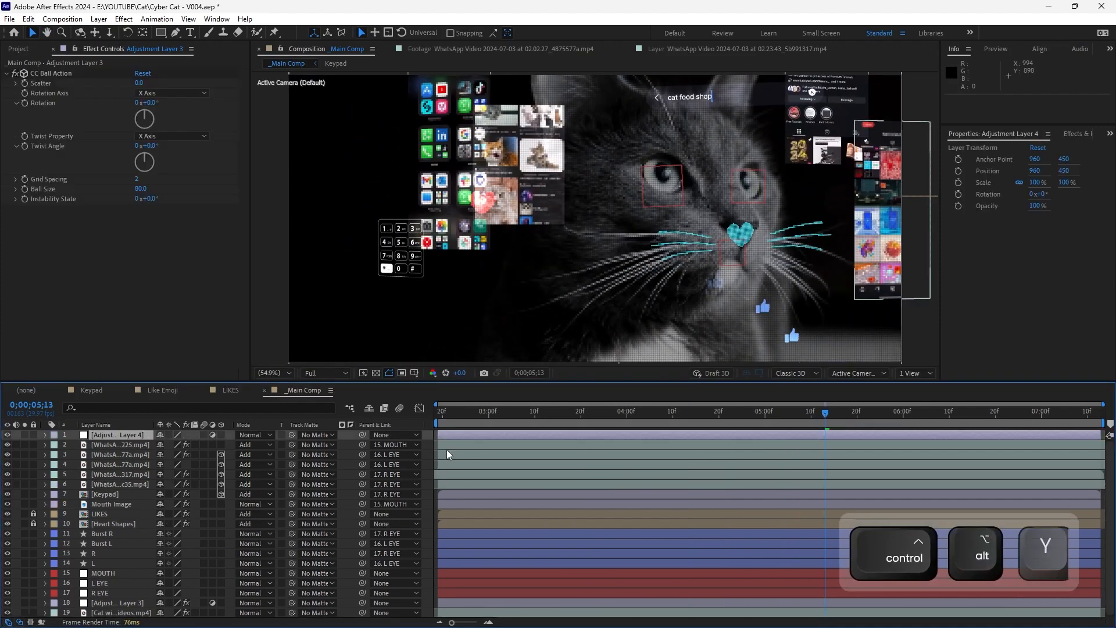
pyautogui.hotkey('ctrl', 'z')
pyautogui.hotkey('ctrl', 'y')
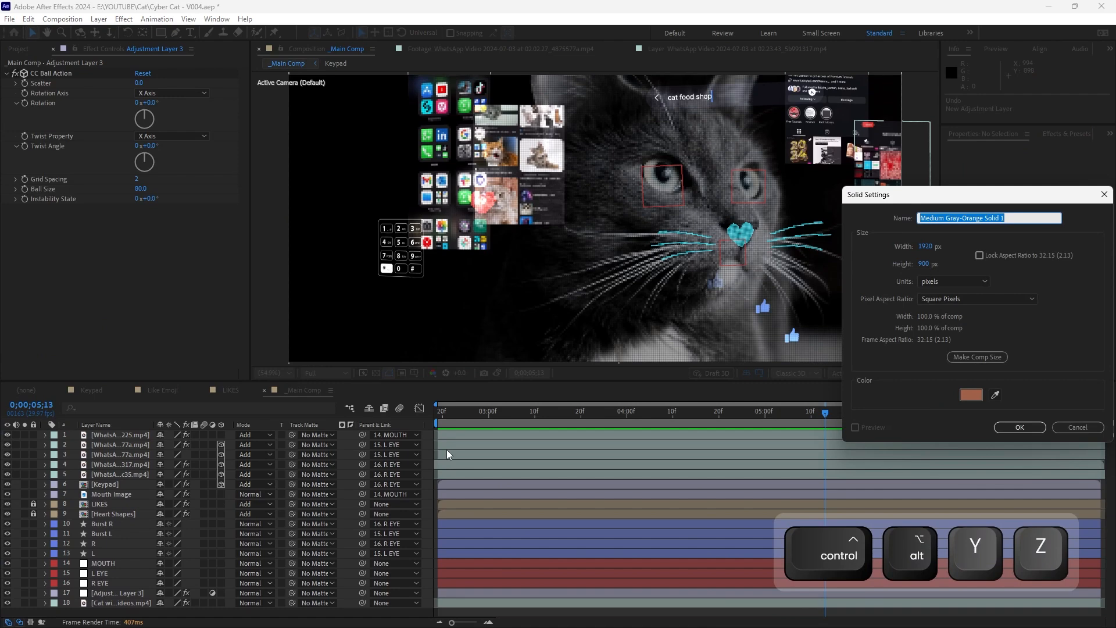
pyautogui.moveTo(947, 196); pyautogui.dragTo(534, 148)
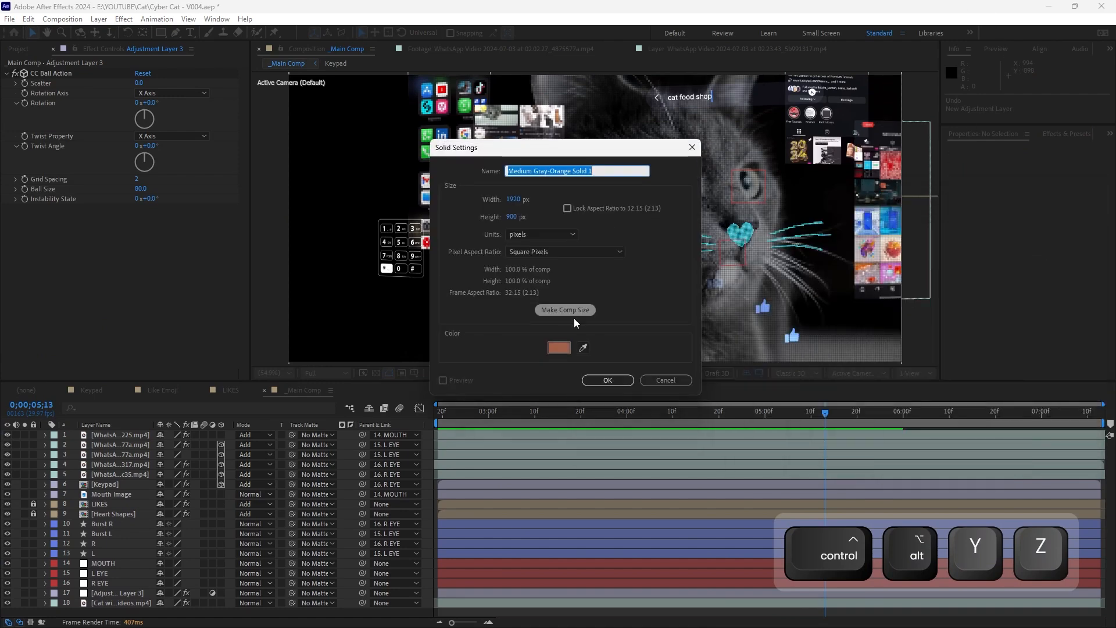
pyautogui.click(583, 347)
pyautogui.click(331, 209)
pyautogui.click(606, 380)
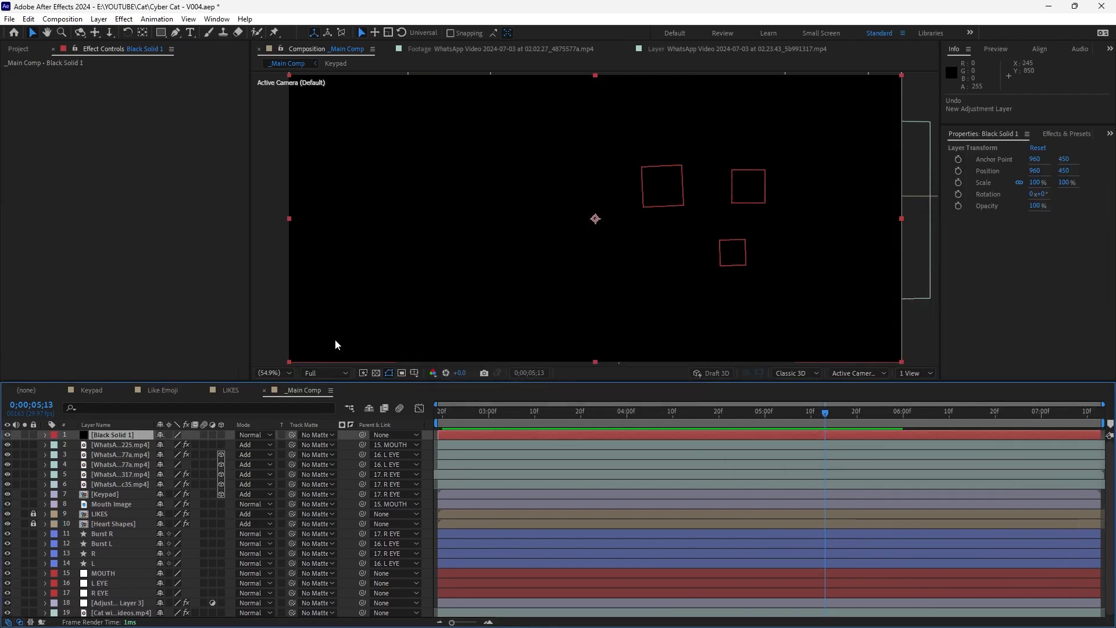
# Add an elliptical mask that fills the full extent of the black solid
pyautogui.moveTo(164, 36); pyautogui.dragTo(203, 57)
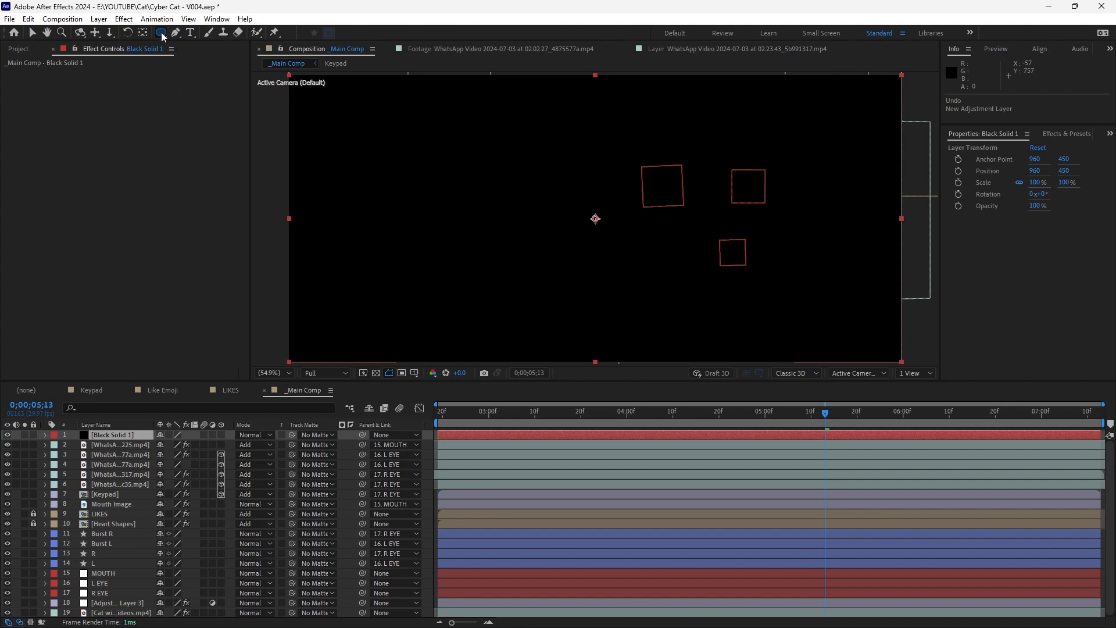
pyautogui.doubleClick(162, 34)
pyautogui.press('v')
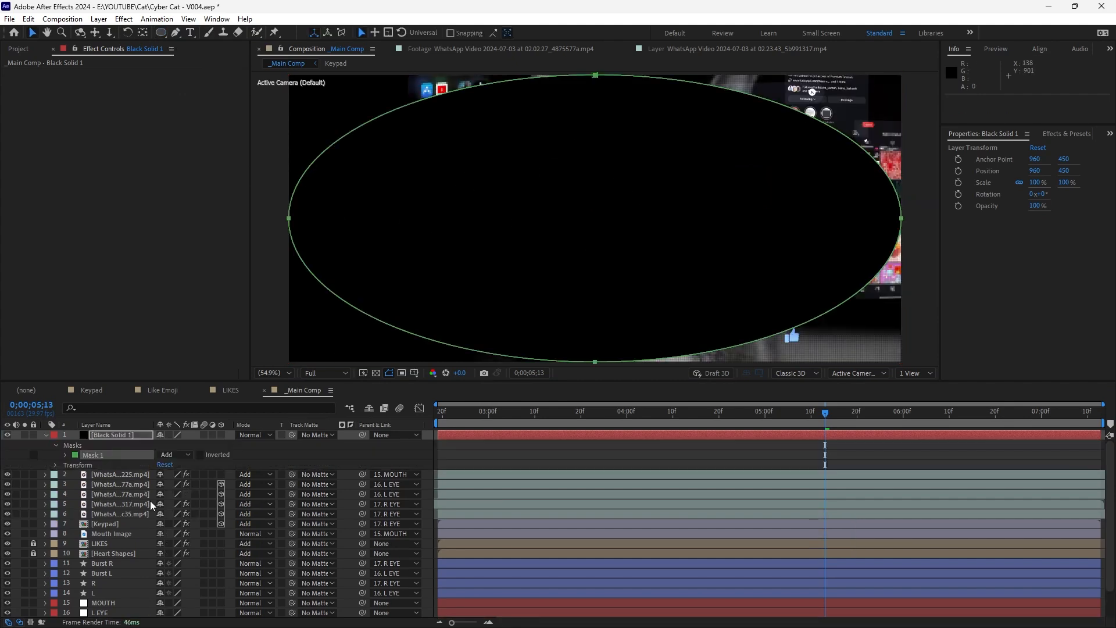
# Invert the black solid's elliptical mask and set its Mask Feather to 500 pixels to form a vignette
pyautogui.click(64, 455)
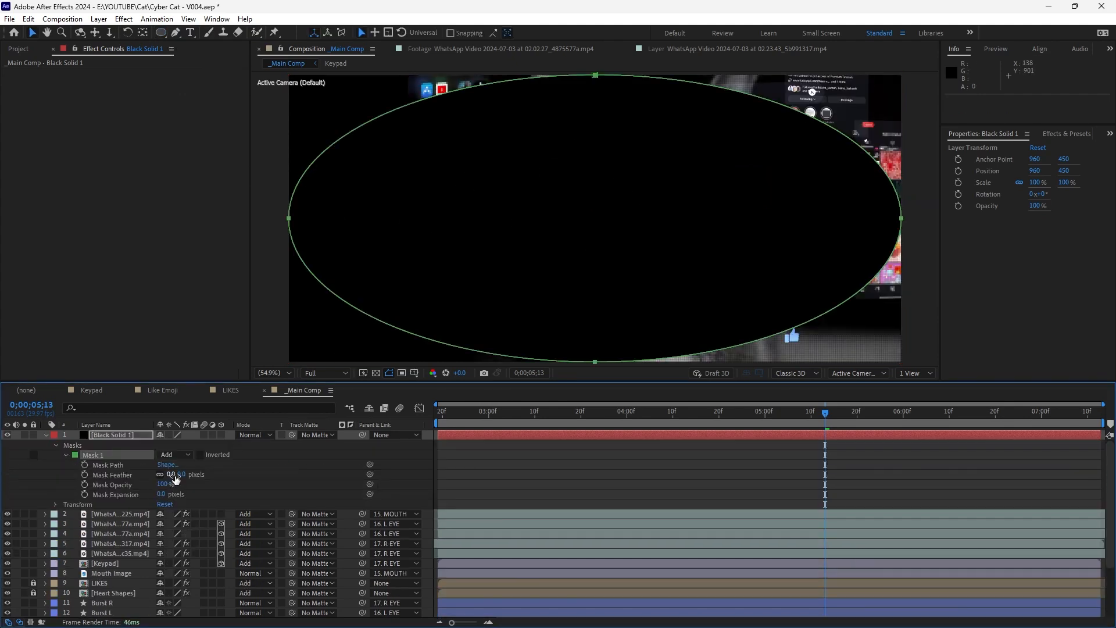
pyautogui.click(171, 474)
pyautogui.write('500')
pyautogui.press('Return')
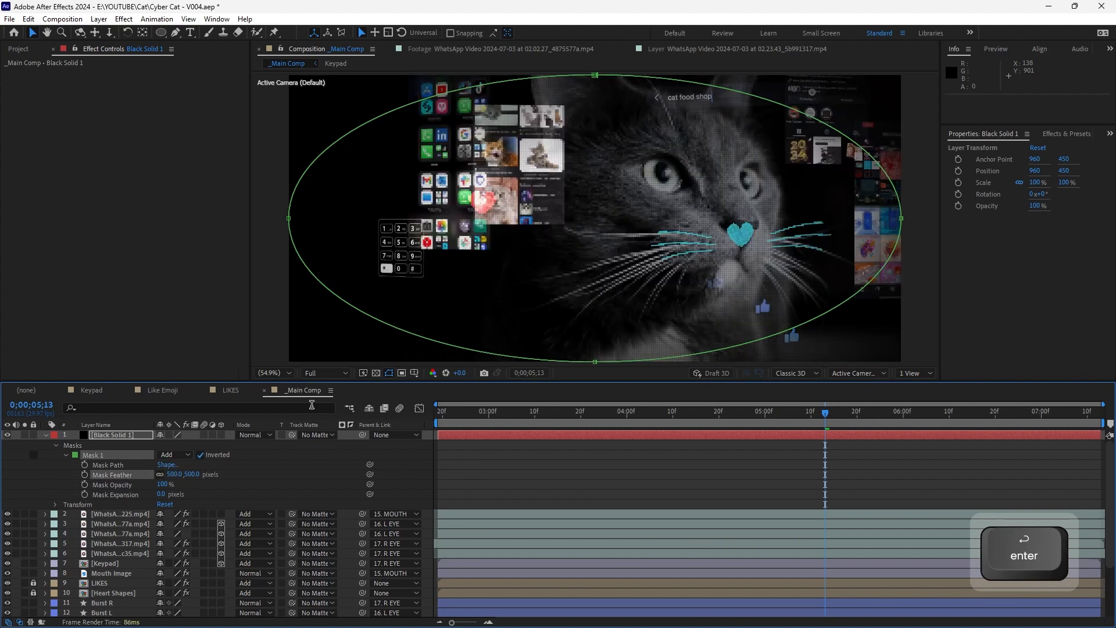
pyautogui.click(411, 481)
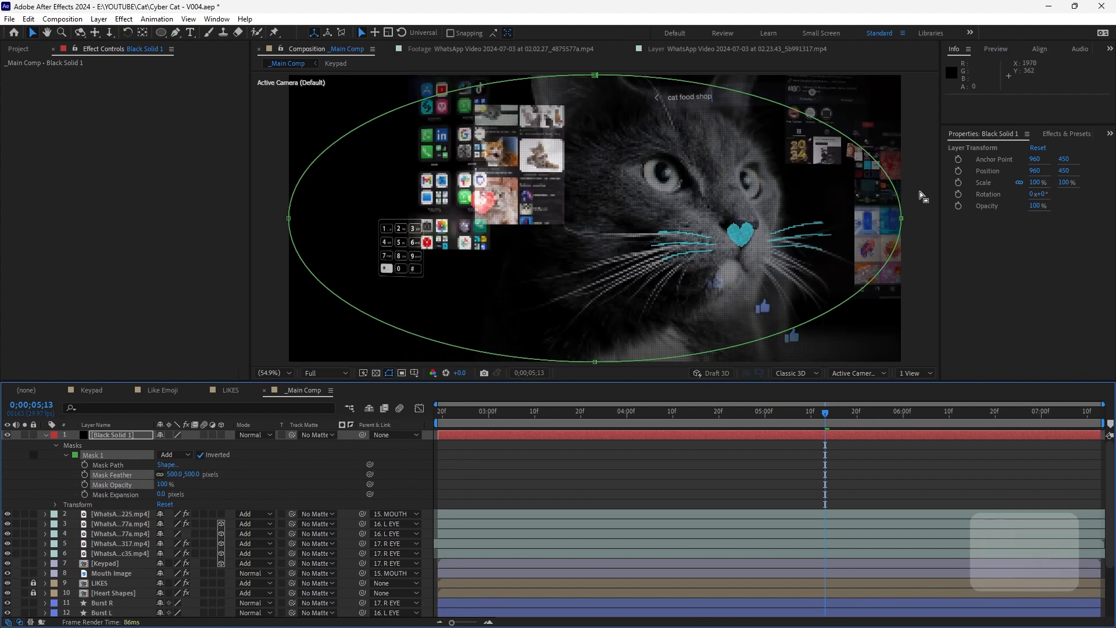
pyautogui.click(409, 446)
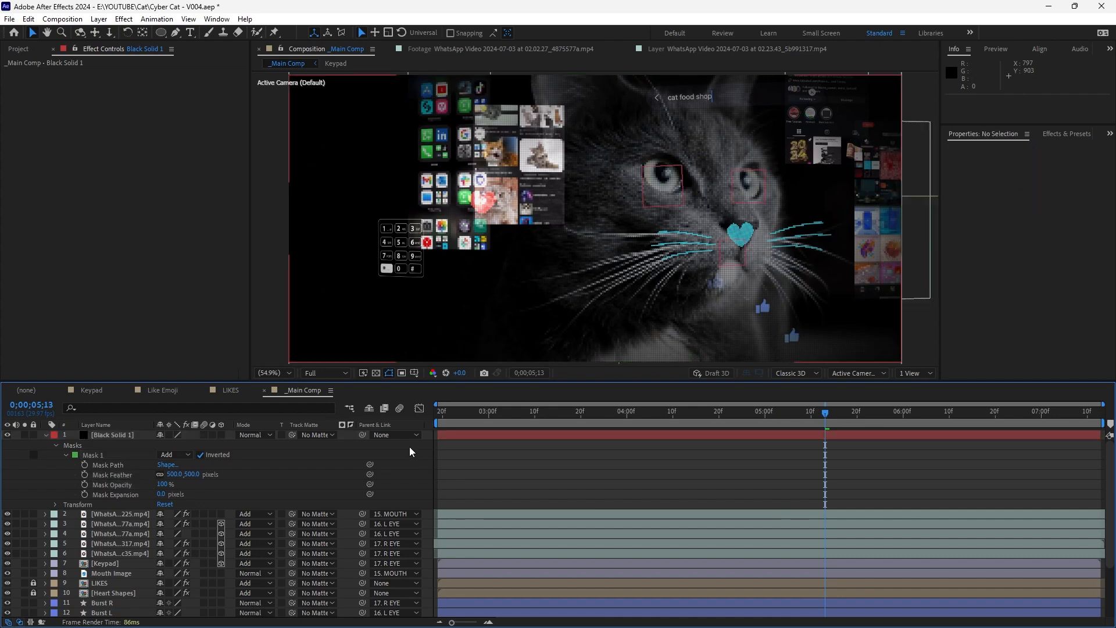
# Save the project and add a new adjustment layer directly beneath the black vignette solid in the main comp
pyautogui.hotkey('ctrl', 's')
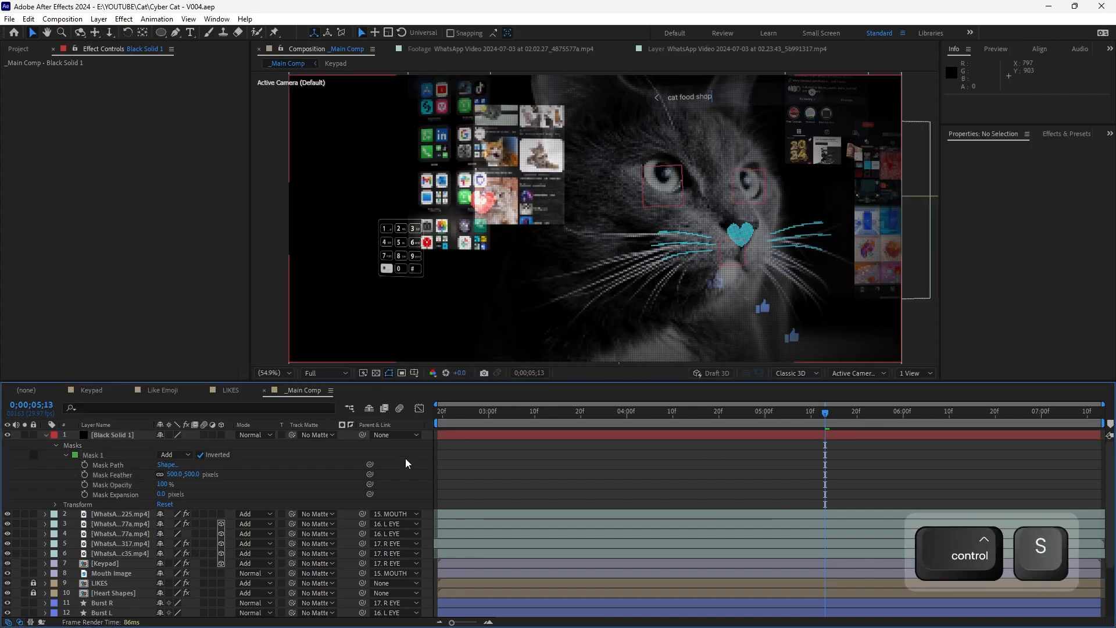
pyautogui.click(45, 434)
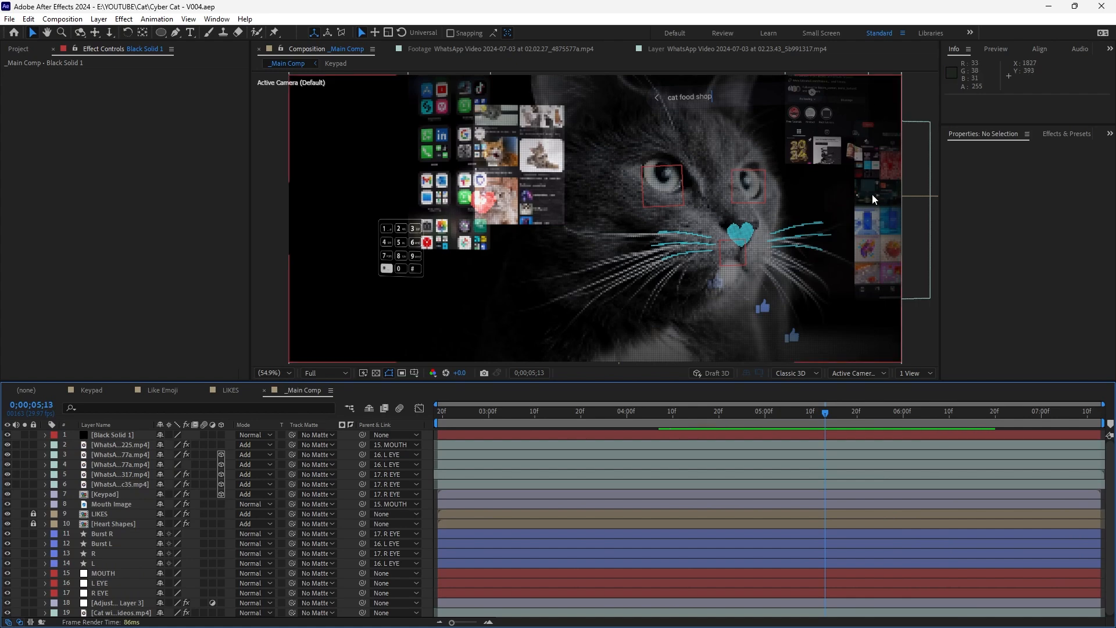
pyautogui.keyDown('ctrl'); pyautogui.click(123, 443); pyautogui.keyUp('ctrl')
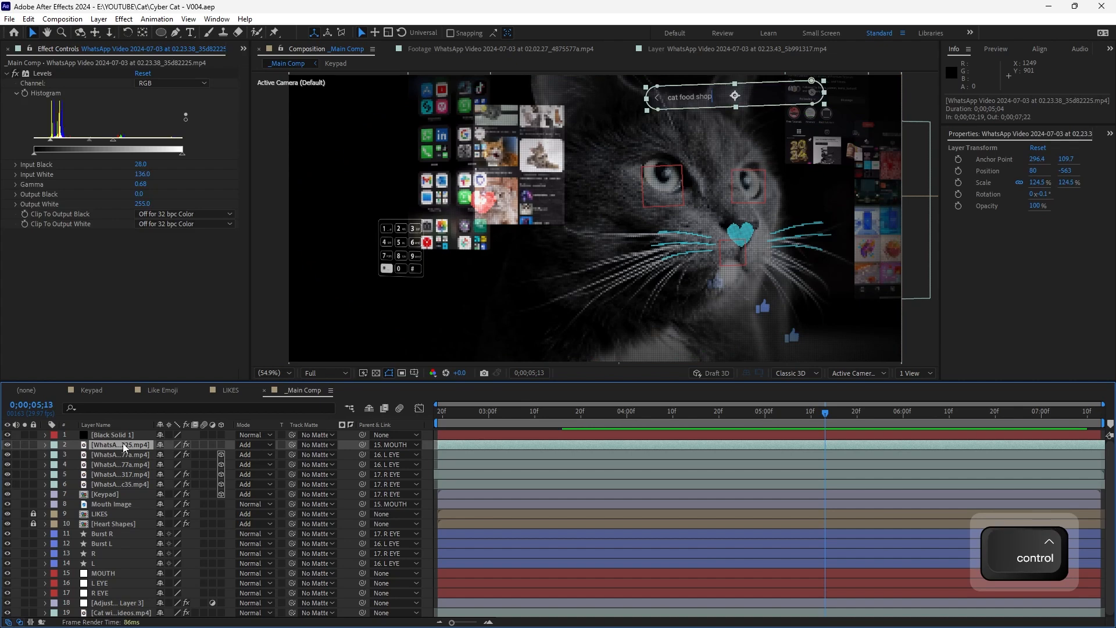
pyautogui.hotkey('ctrl', 'alt', 'y')
# Apply the VR Chromatic Aberrations effect to the new adjustment layer
pyautogui.hotkey('ctrl', 'space')
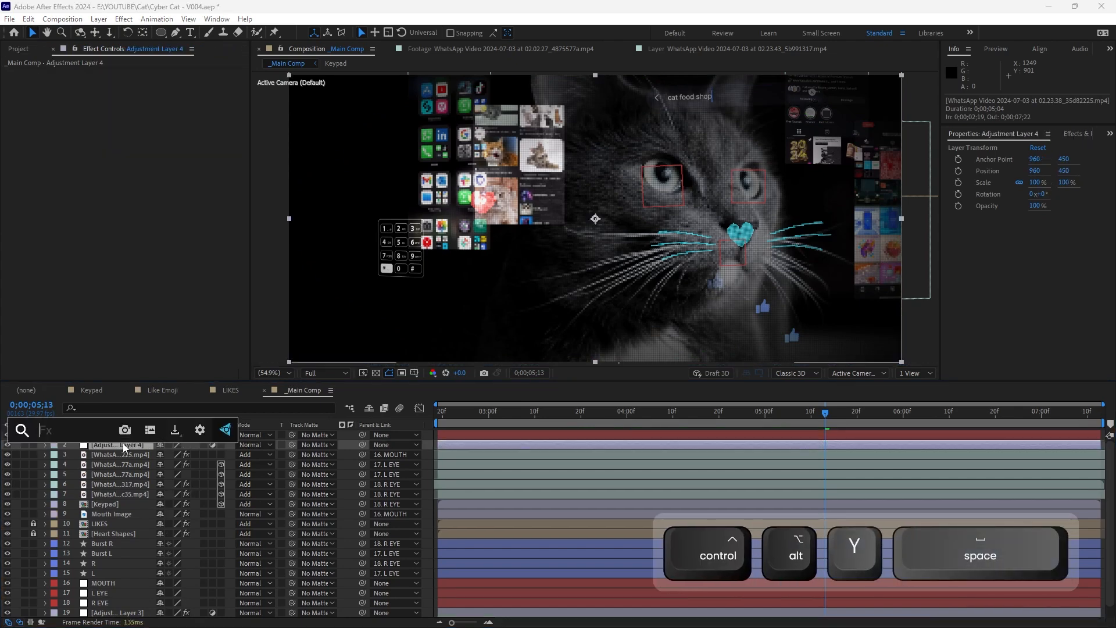
pyautogui.write('chroma')
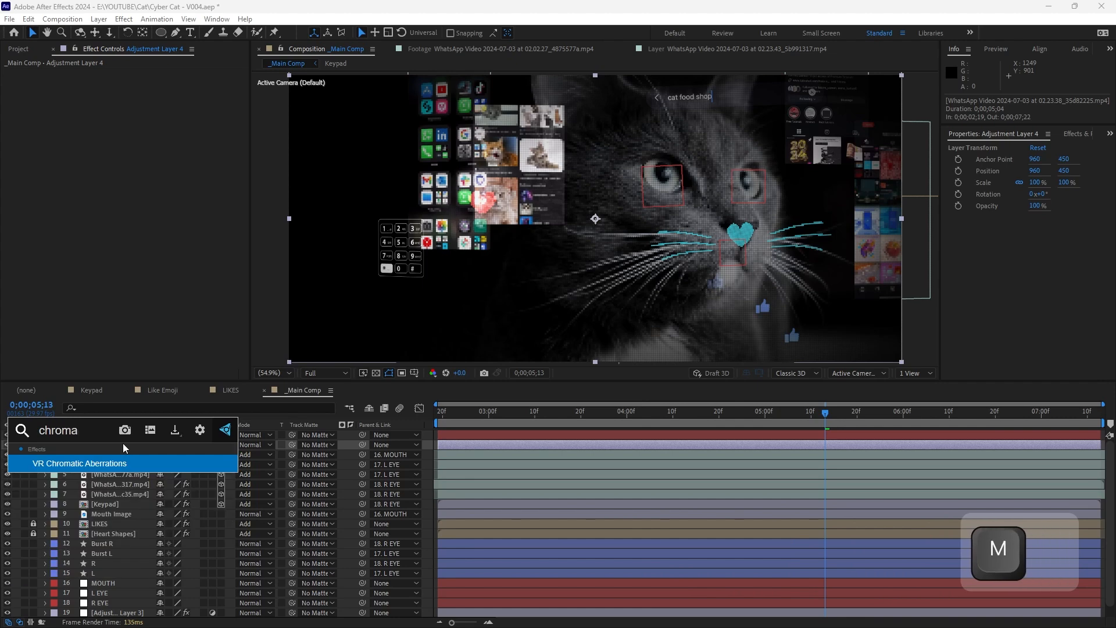
pyautogui.write('ti')
pyautogui.press('Return')
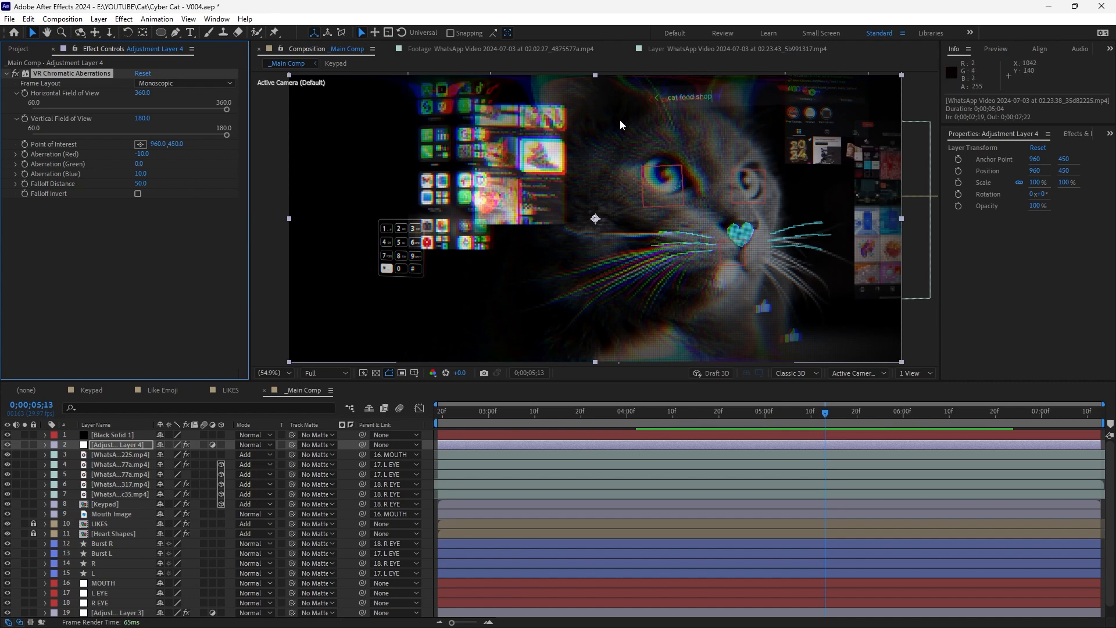
# Draw an elliptical mask about 1076 × 1424 px on the adjustment layer, around the central part of the frame
pyautogui.click(170, 34)
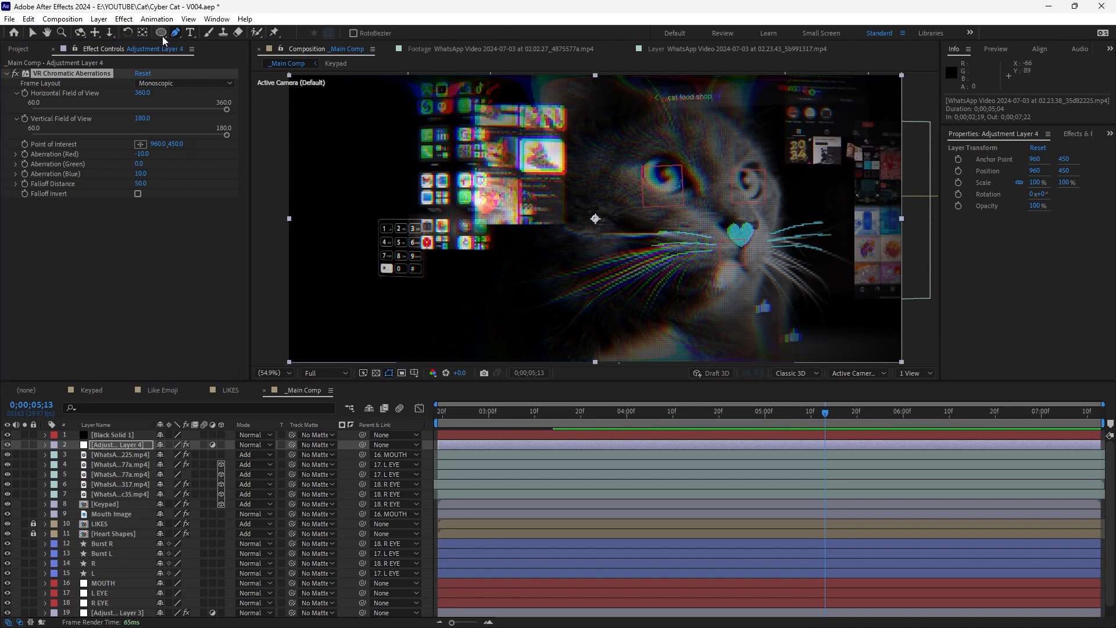
pyautogui.scroll(-2, 595, 217)
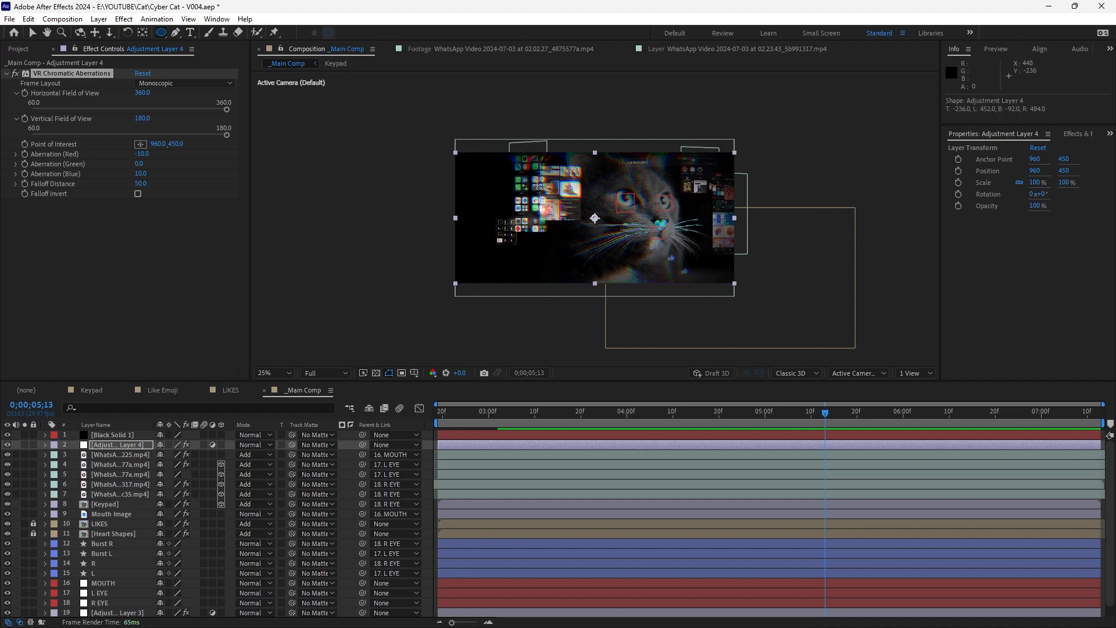
pyautogui.moveTo(521, 118); pyautogui.dragTo(688, 316)
pyautogui.press('space')
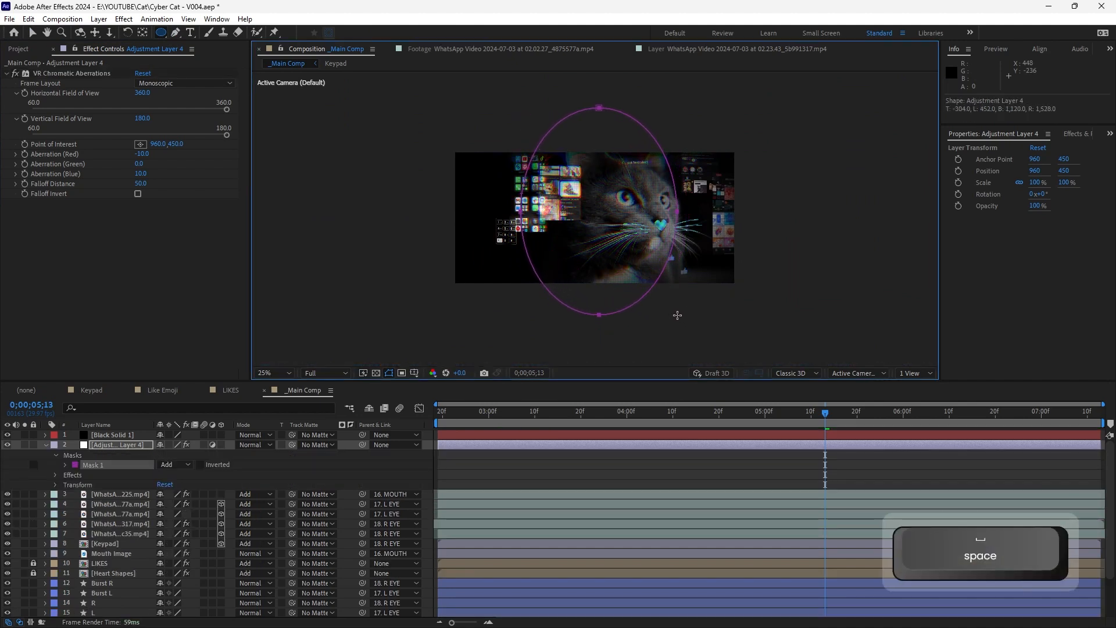
pyautogui.click(284, 374)
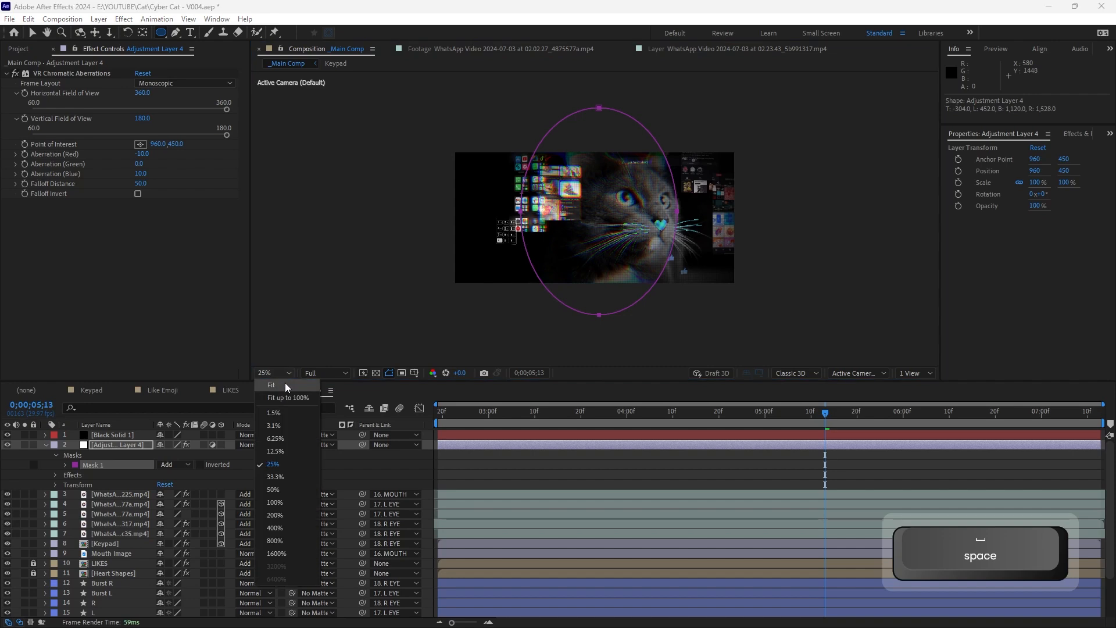
pyautogui.click(284, 384)
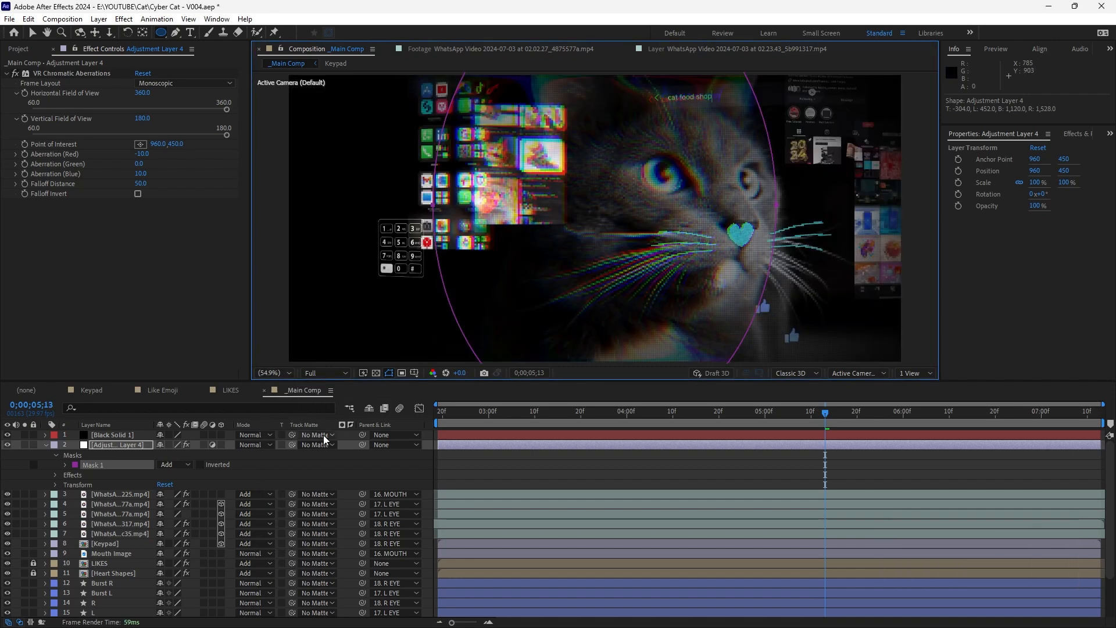
# Set the adjustment layer's elliptical mask to Subtract with a Mask Feather of 50 pixels
pyautogui.click(169, 465)
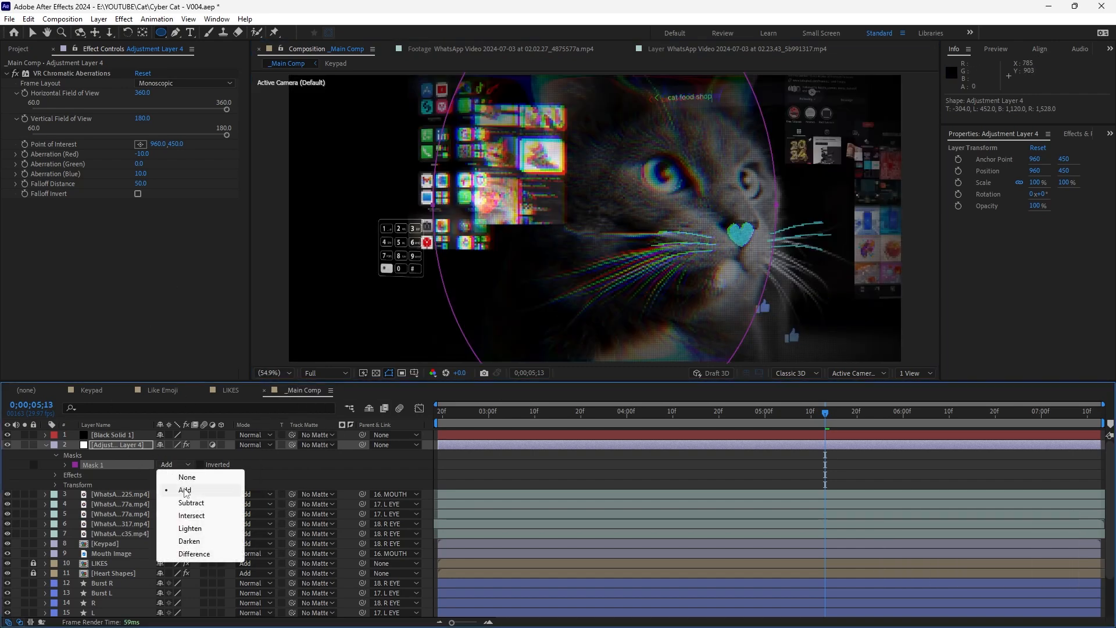
pyautogui.click(191, 502)
pyautogui.press('m')
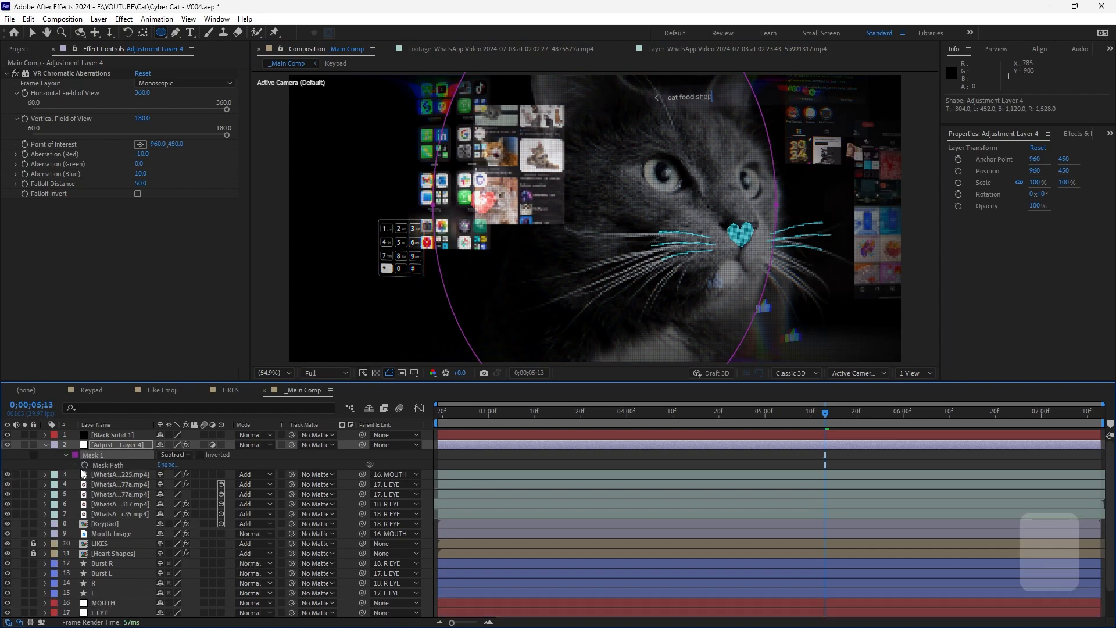
pyautogui.press('m')
pyautogui.press('m')
pyautogui.press('m')
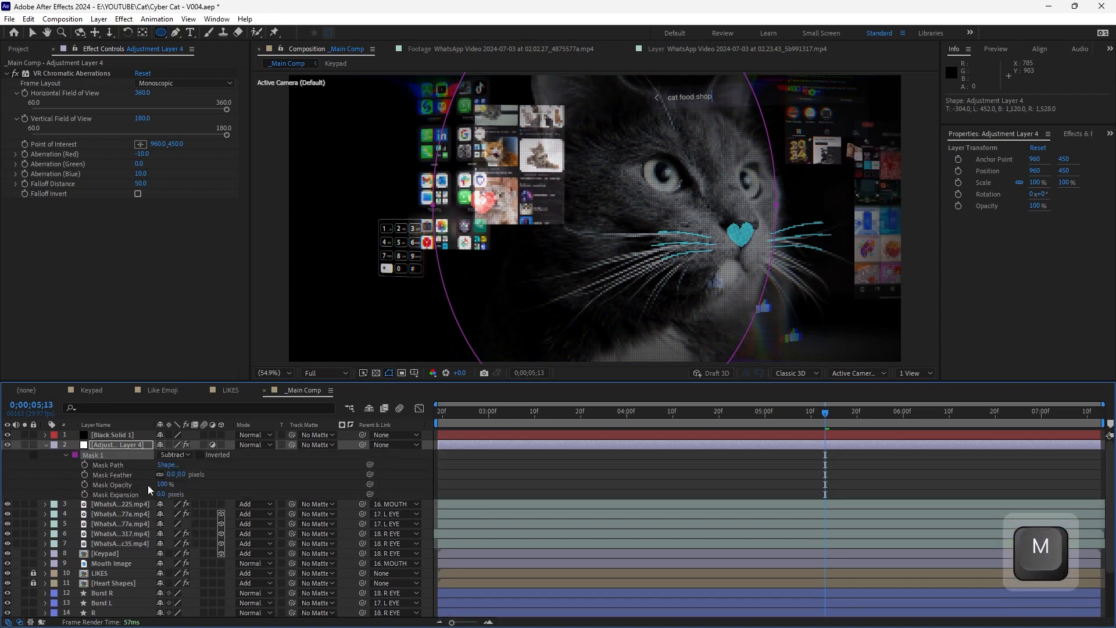
pyautogui.click(205, 488)
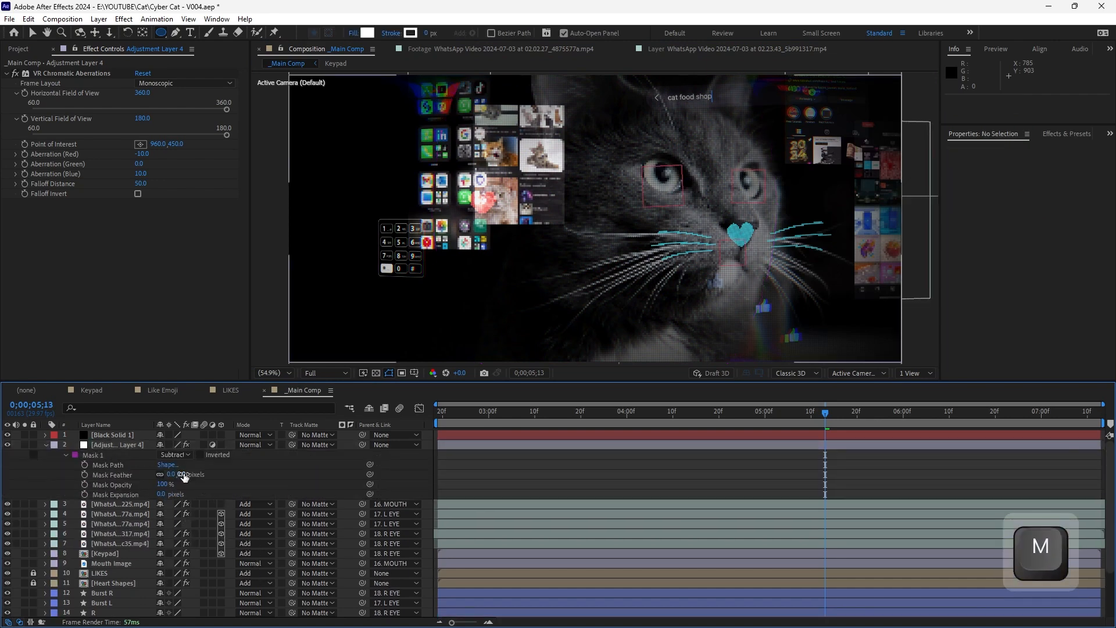
pyautogui.write('50')
pyautogui.press('Return')
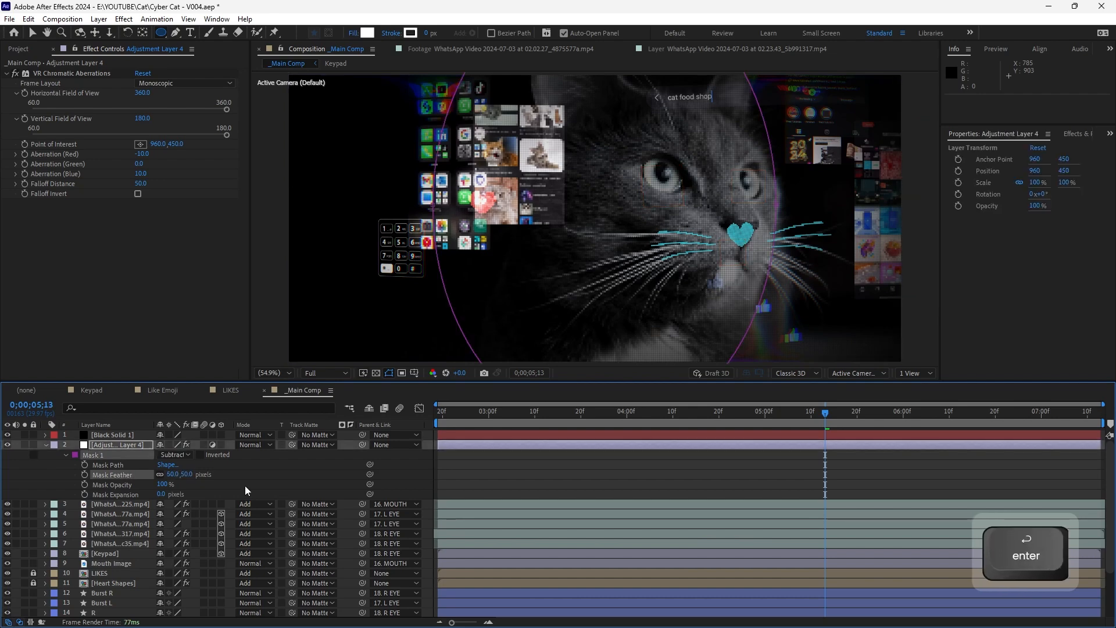
pyautogui.click(431, 460)
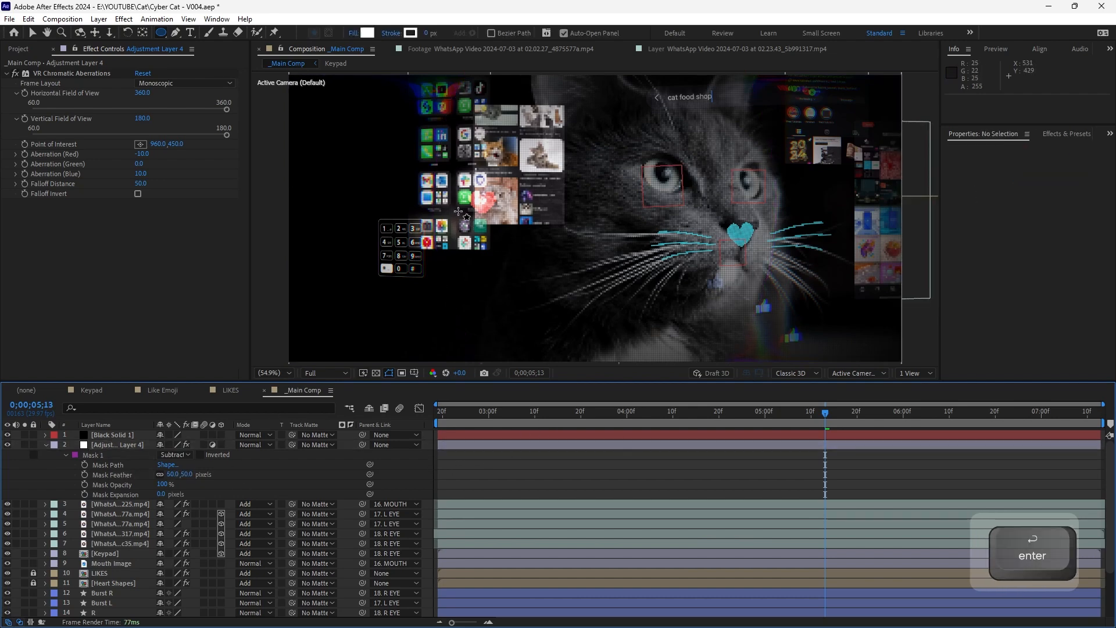
# Save the project and set the main comp's current time to 0;00;02;27
pyautogui.hotkey('shift', '/')
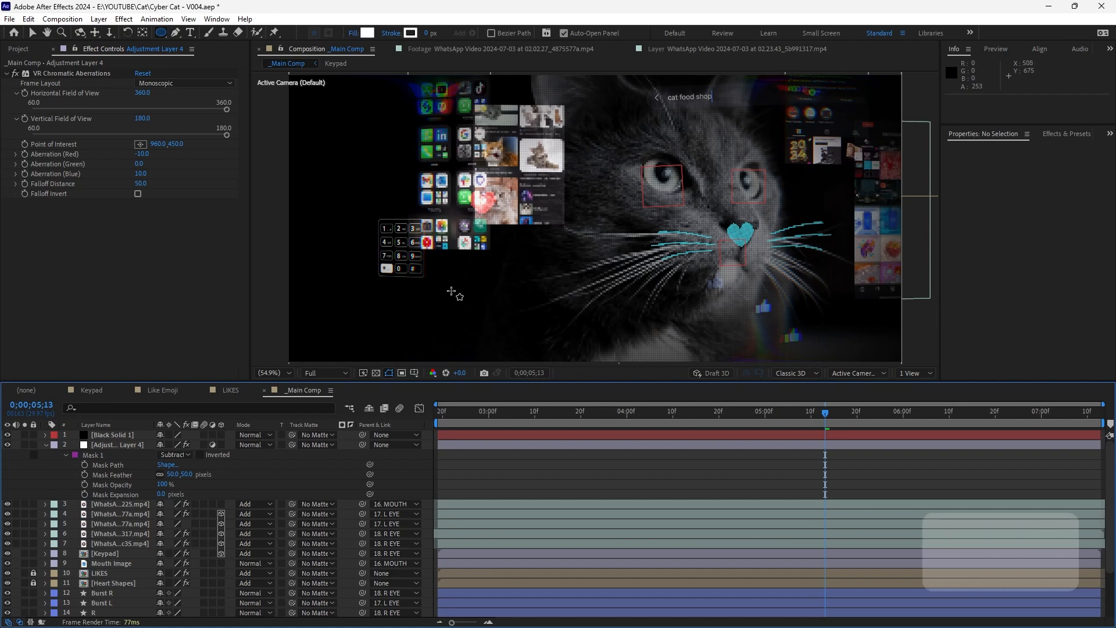
pyautogui.moveTo(483, 413); pyautogui.dragTo(387, 459)
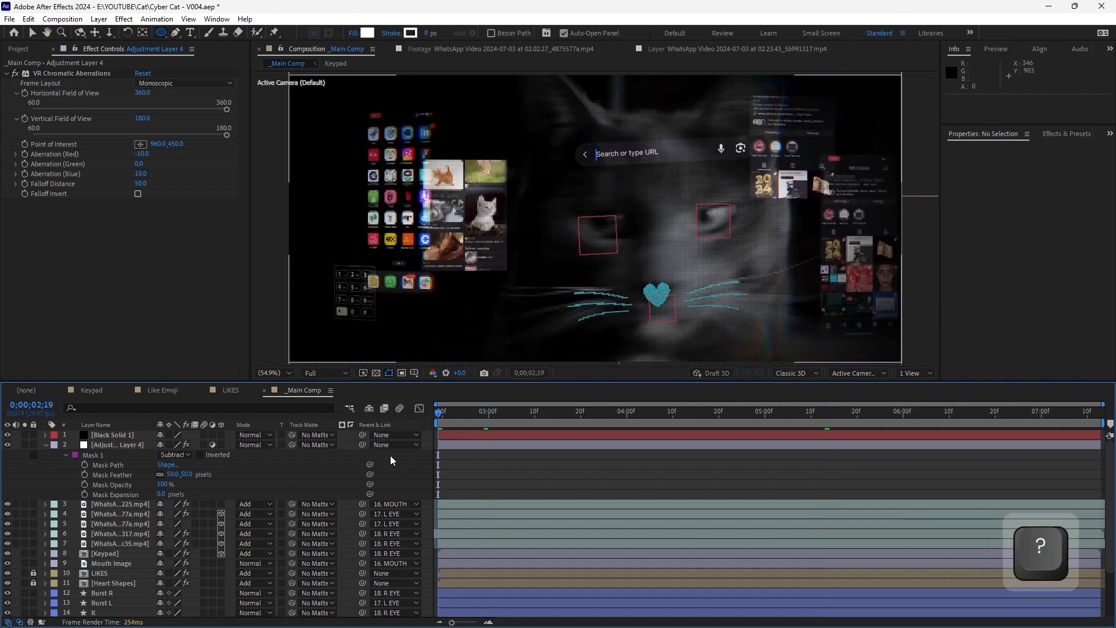
pyautogui.click(45, 445)
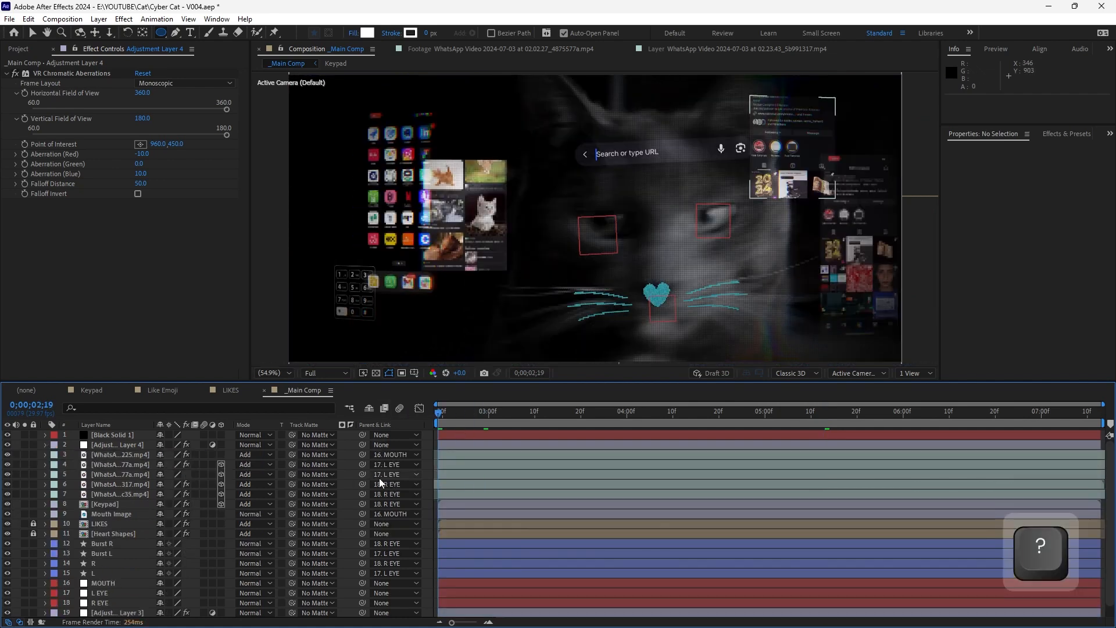
pyautogui.hotkey('ctrl', 's')
pyautogui.click(473, 413)
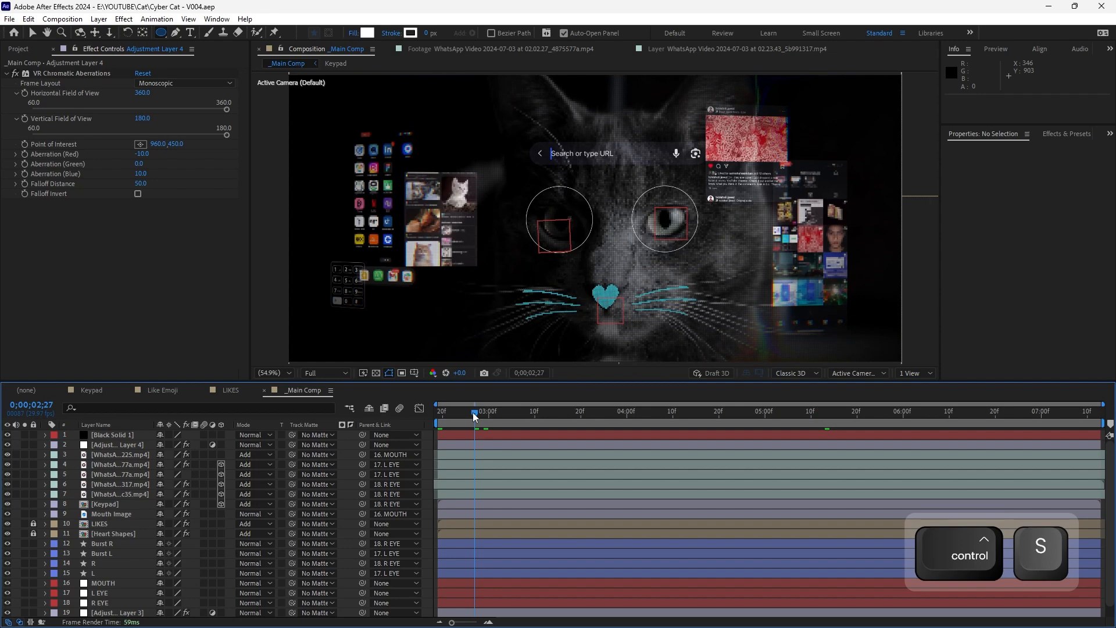
# Add the text "#MotionCube", scale it to 160%, and place it below the keypad overlay
pyautogui.click(190, 35)
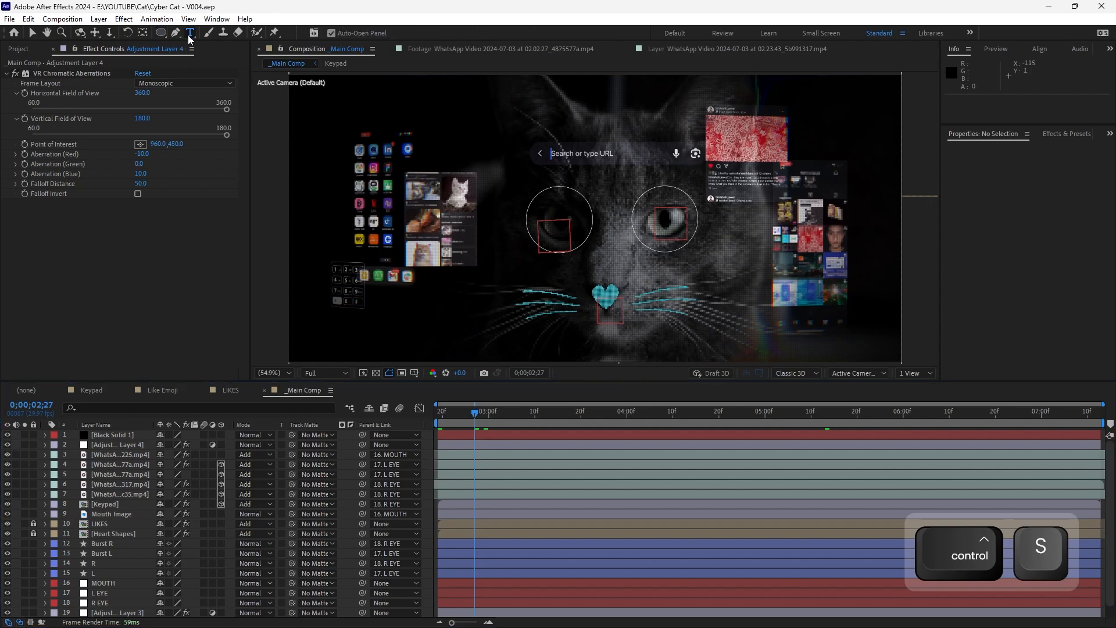
pyautogui.click(381, 321)
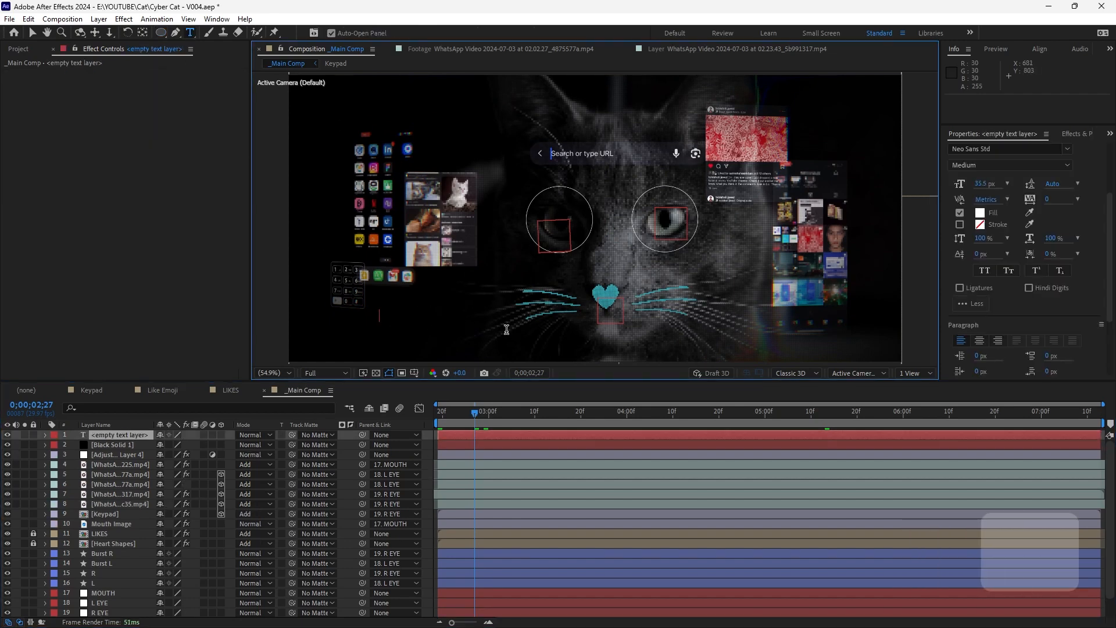
pyautogui.write('#Mo')
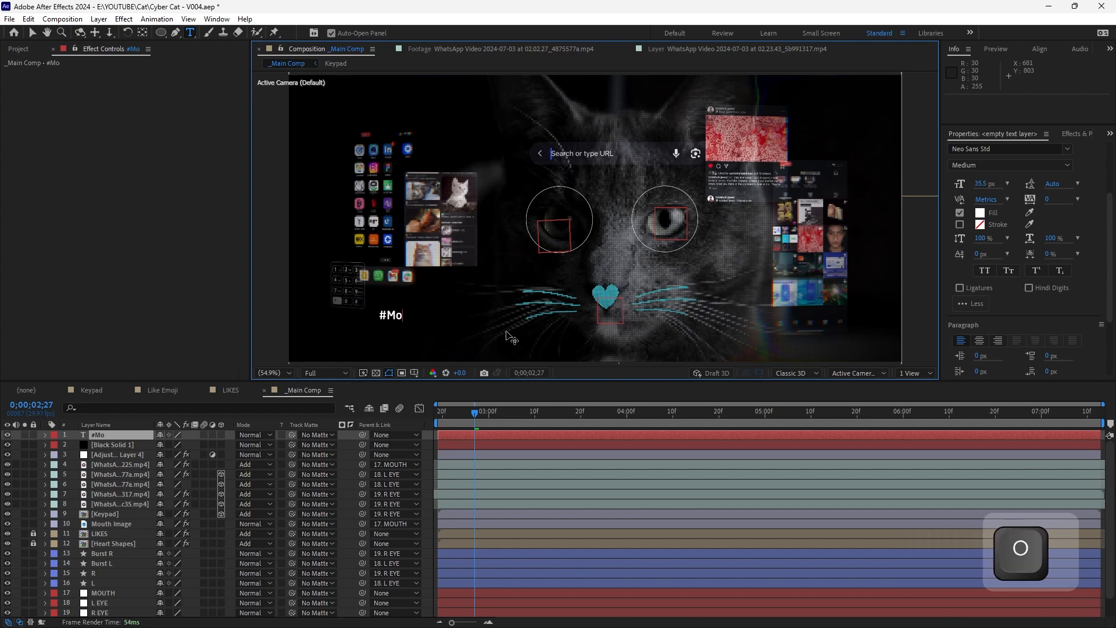
pyautogui.write('tionCube')
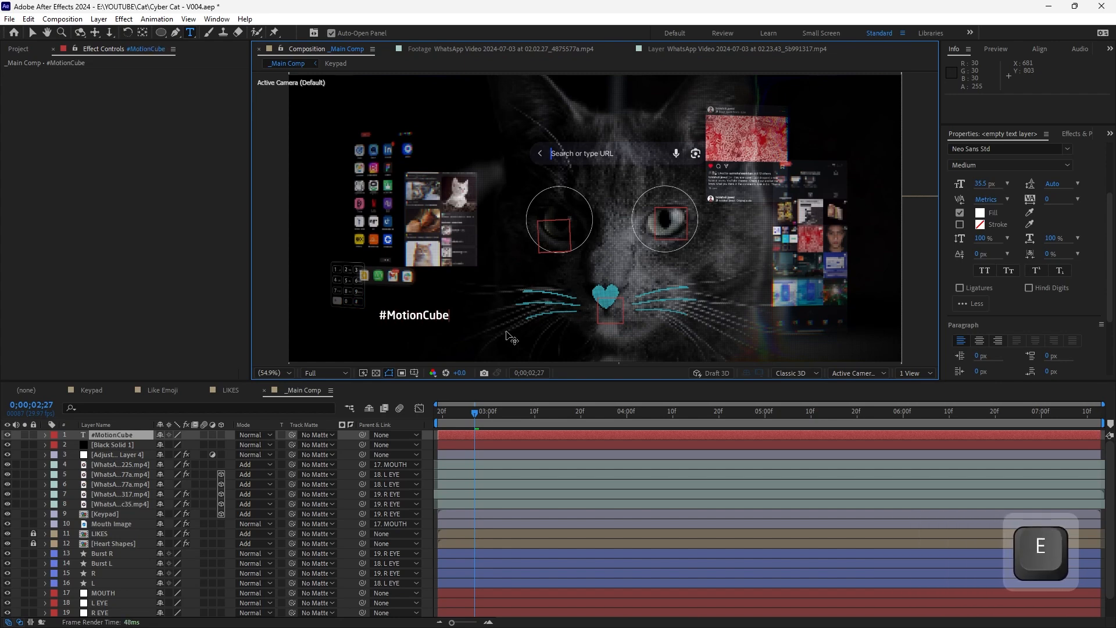
pyautogui.click(32, 32)
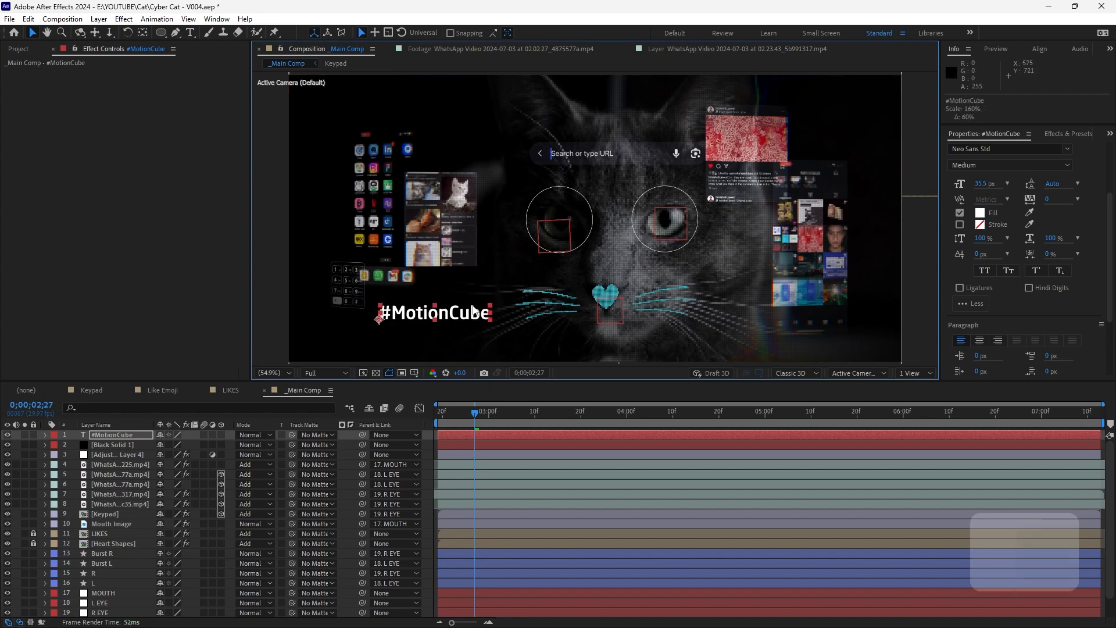
pyautogui.moveTo(458, 315); pyautogui.dragTo(430, 315)
# Apply CC Ball Action to the #MotionCube text with a Grid Spacing of 1
pyautogui.hotkey('ctrl', 'space')
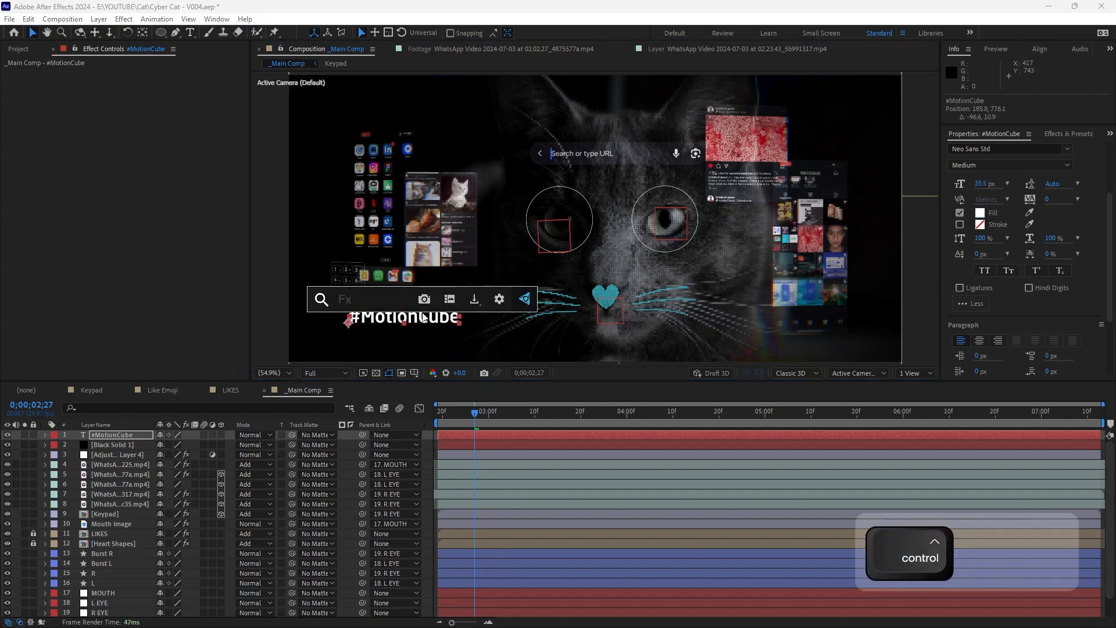
pyautogui.write('cc')
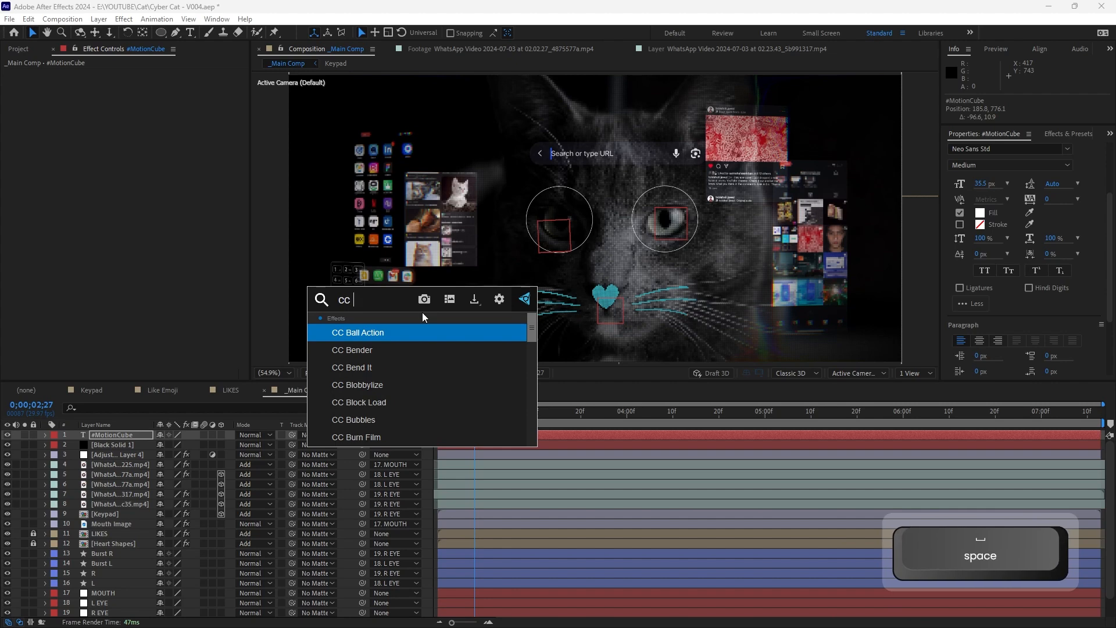
pyautogui.press('Return')
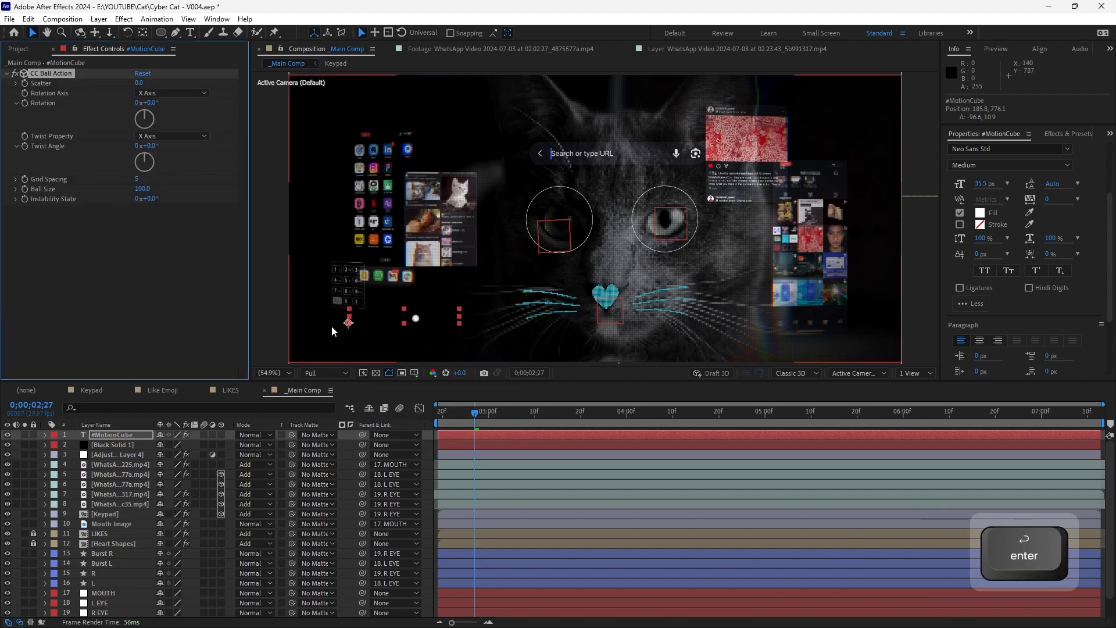
pyautogui.moveTo(132, 181); pyautogui.dragTo(127, 180)
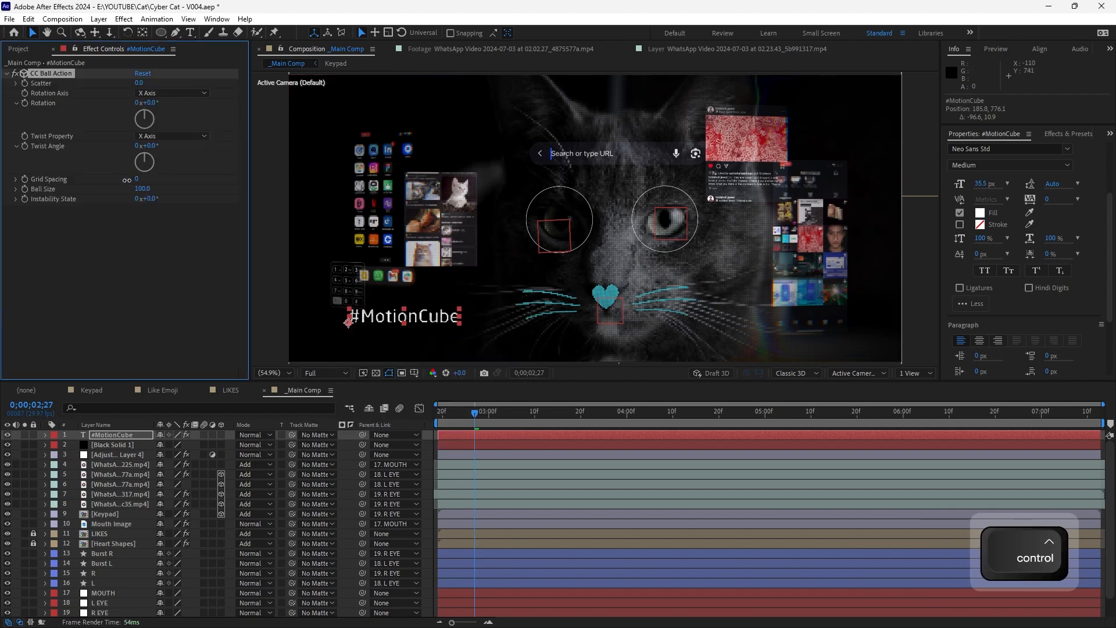
pyautogui.click(428, 437)
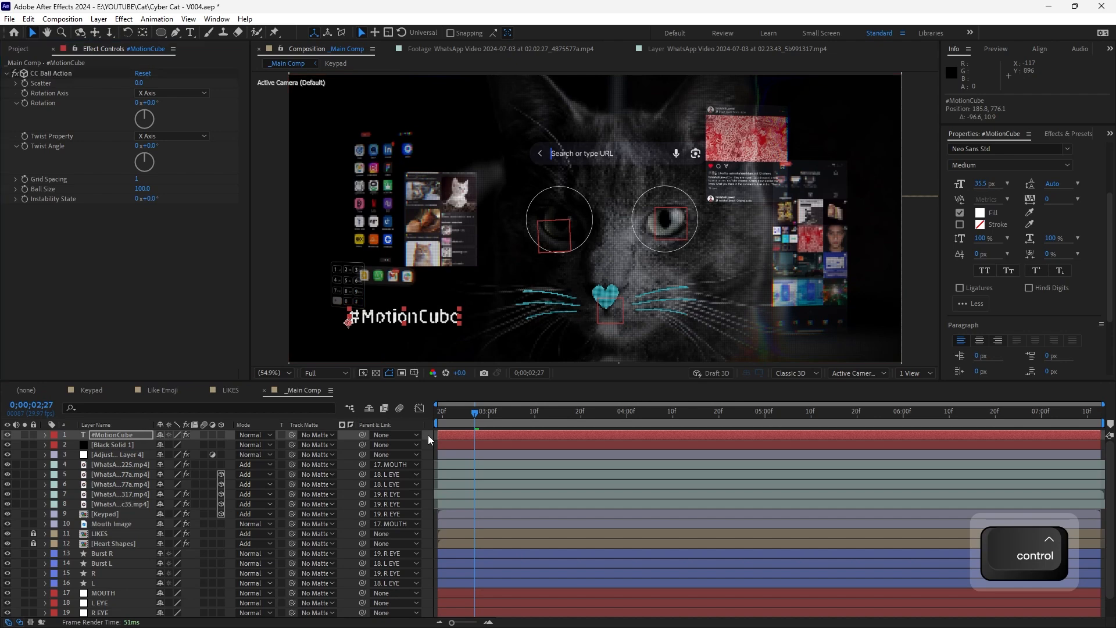
# Reposition the #MotionCube text slightly inward from the frame's corner and set its CC Ball Action Ball Size to 80
pyautogui.moveTo(408, 317); pyautogui.dragTo(415, 322)
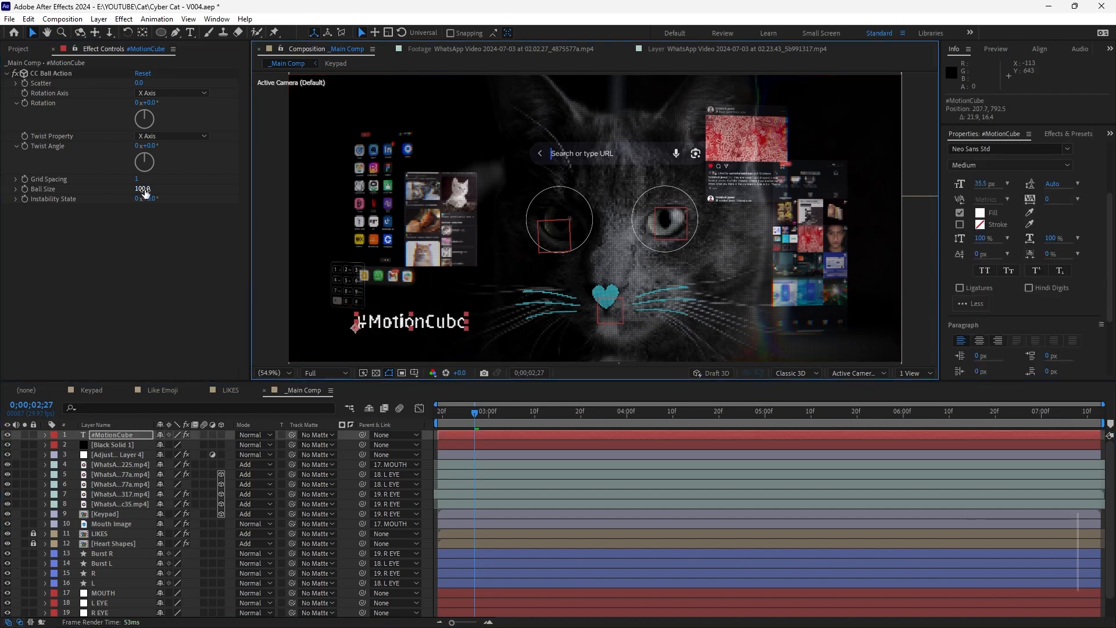
pyautogui.click(142, 189)
pyautogui.write('80')
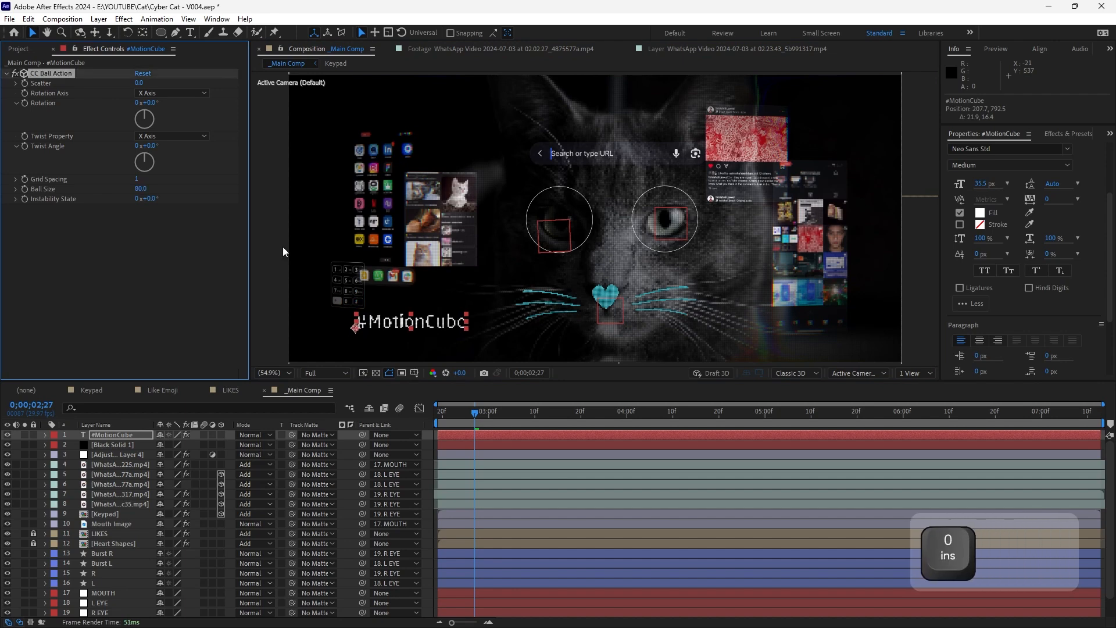
pyautogui.press('Return')
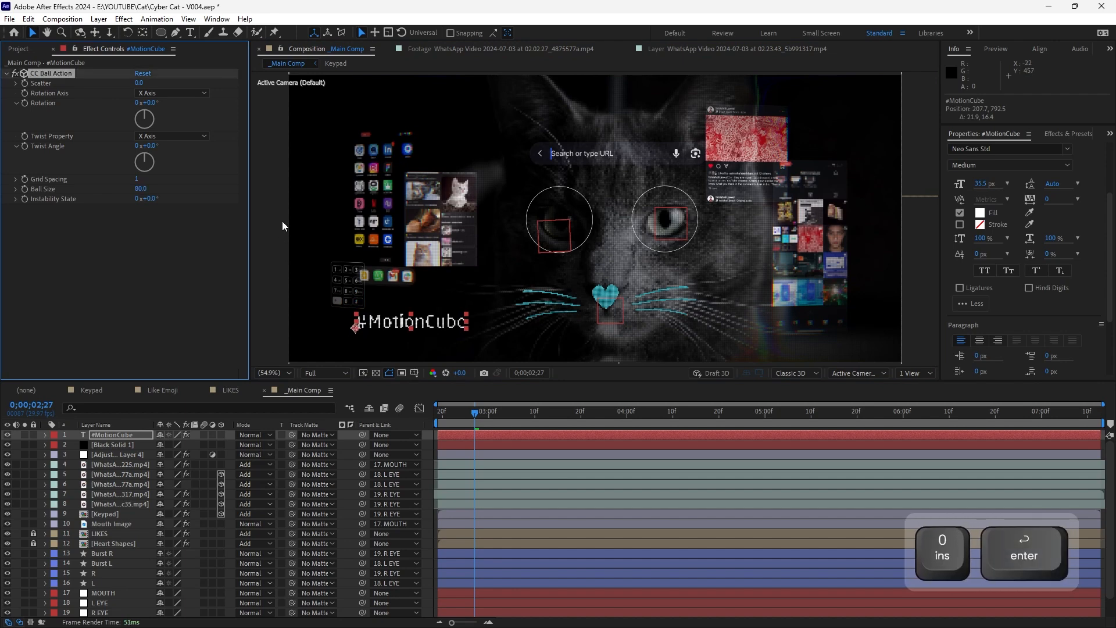
# Duplicate CC Ball Action on the #MotionCube text, move the text beside the Instagram post overlay and change its wording to "#Cybercar"
pyautogui.hotkey('ctrl', 'd')
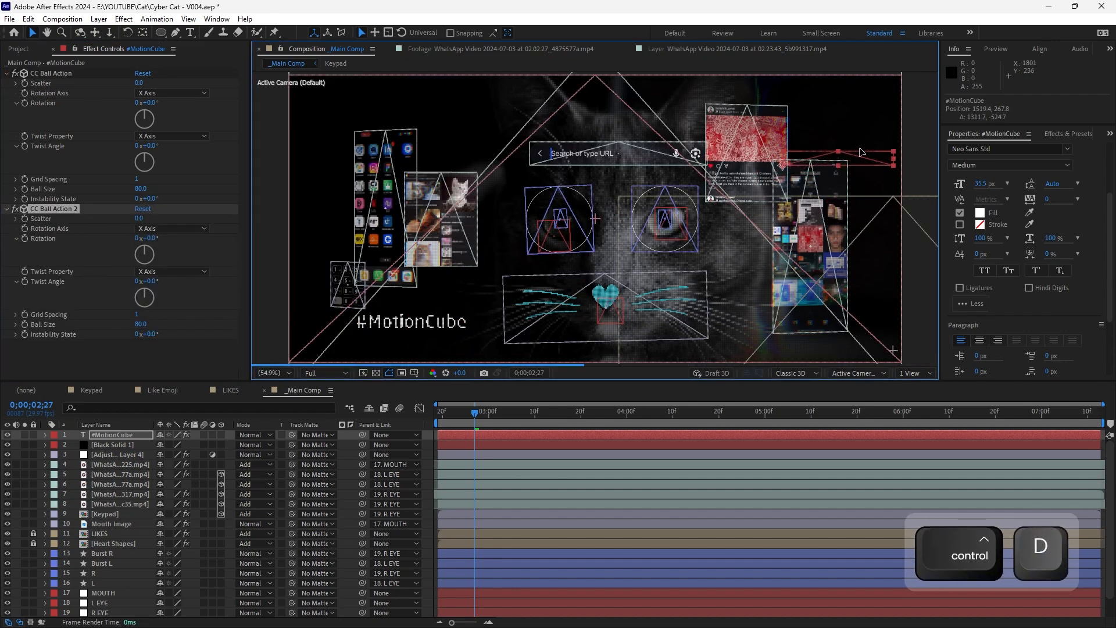
pyautogui.doubleClick(865, 152)
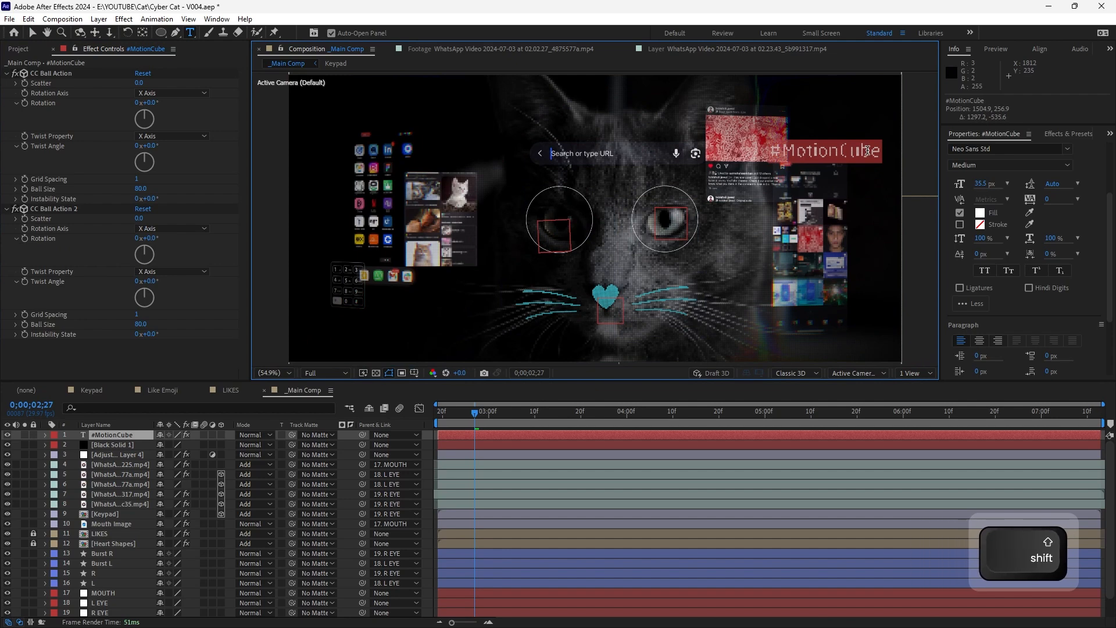
pyautogui.write('Cyber')
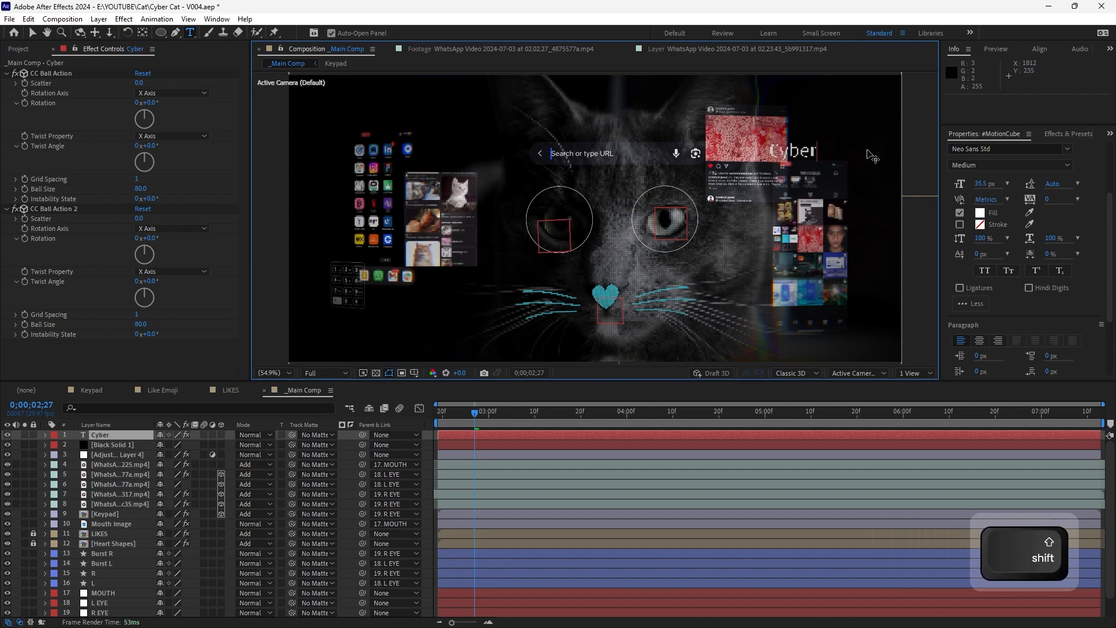
pyautogui.write('car')
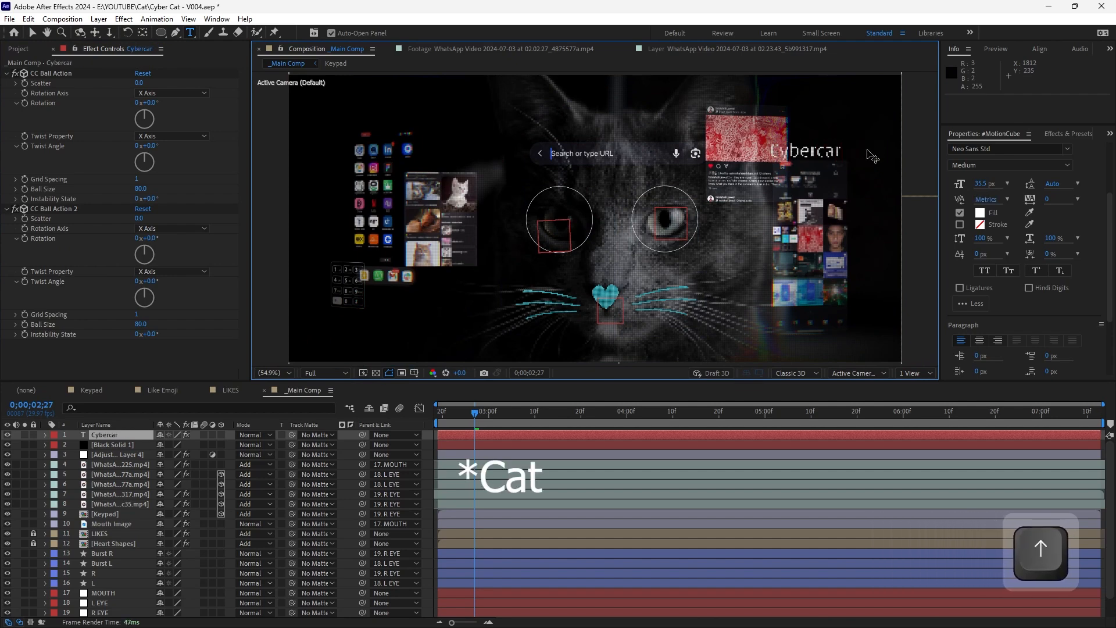
pyautogui.press('shift')
pyautogui.write('#')
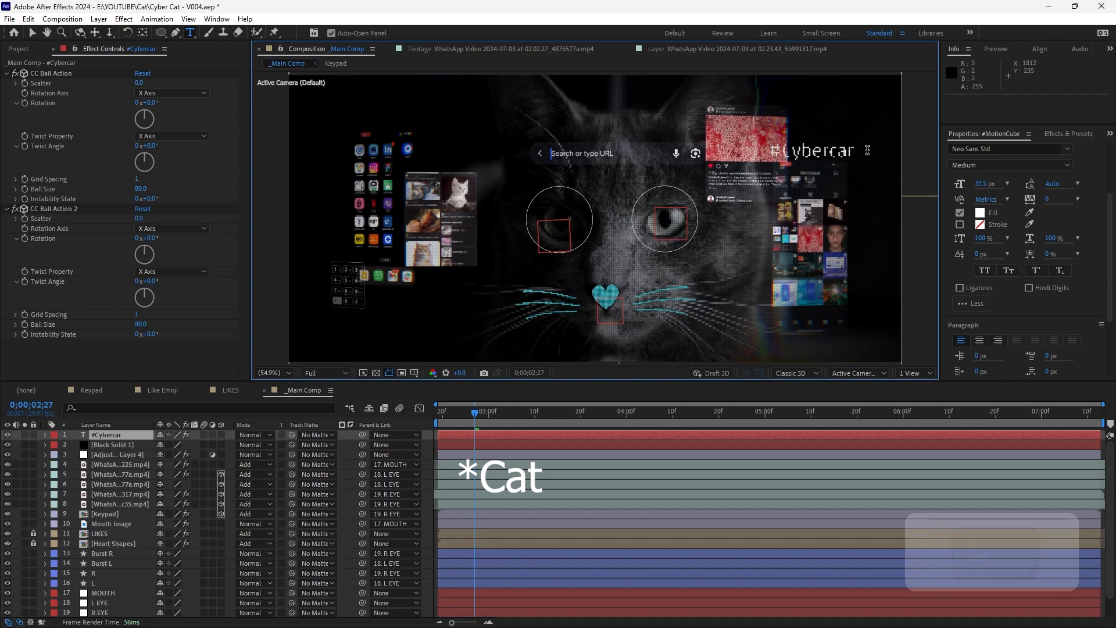
pyautogui.click(457, 437)
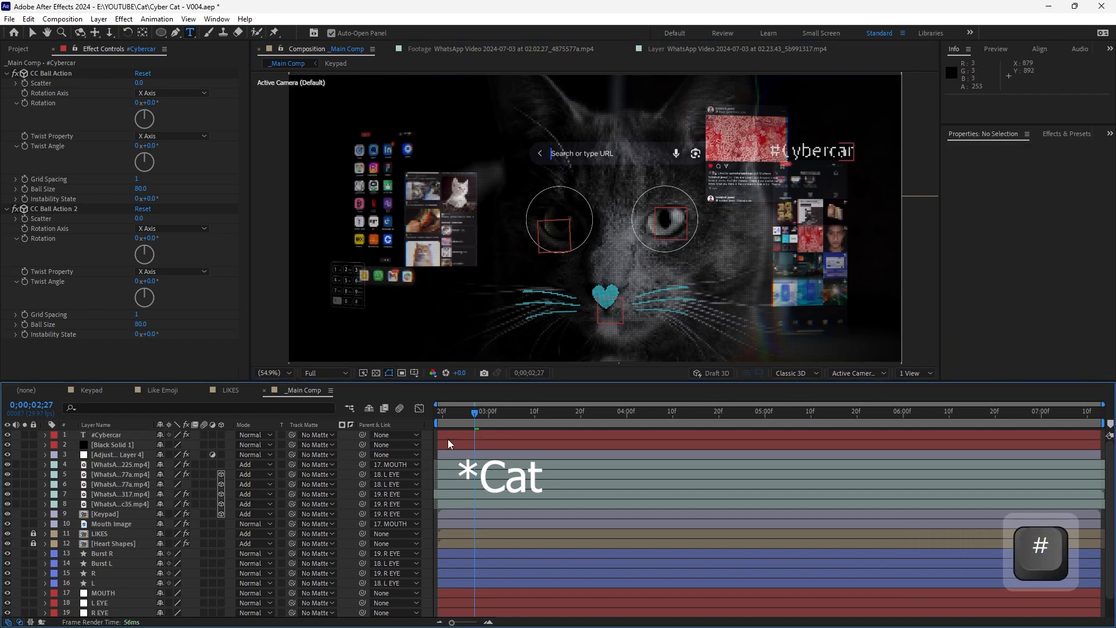
# Enlarge the #Cybercar text and move it to about (1339, 707), over the lower part of the phone overlay beside the whiskers
pyautogui.press('v')
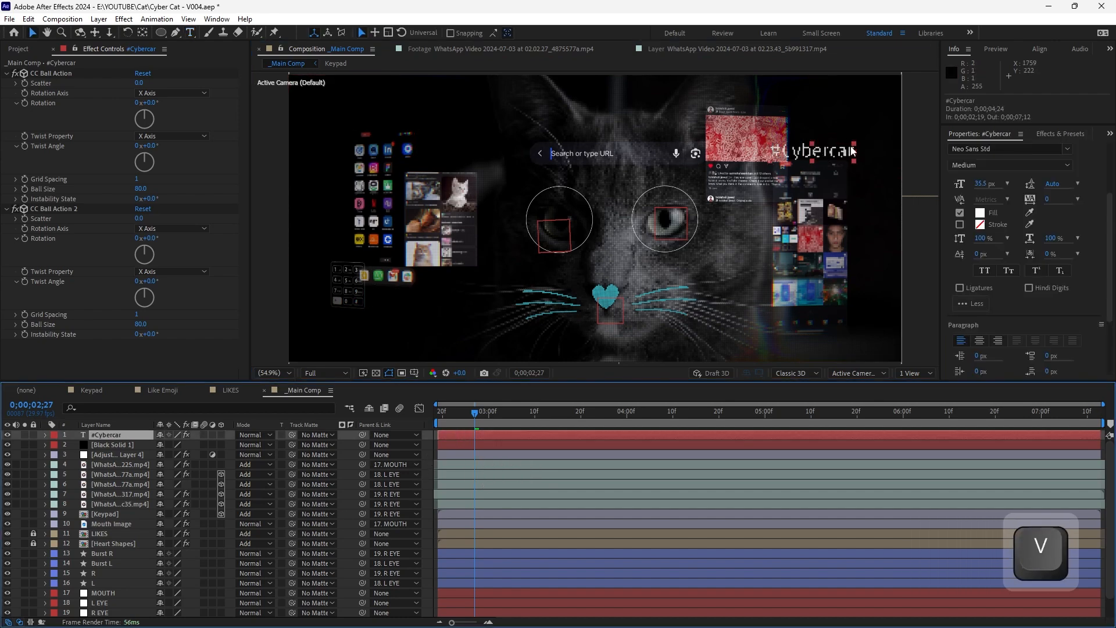
pyautogui.moveTo(855, 150); pyautogui.dragTo(795, 291)
pyautogui.press('shift')
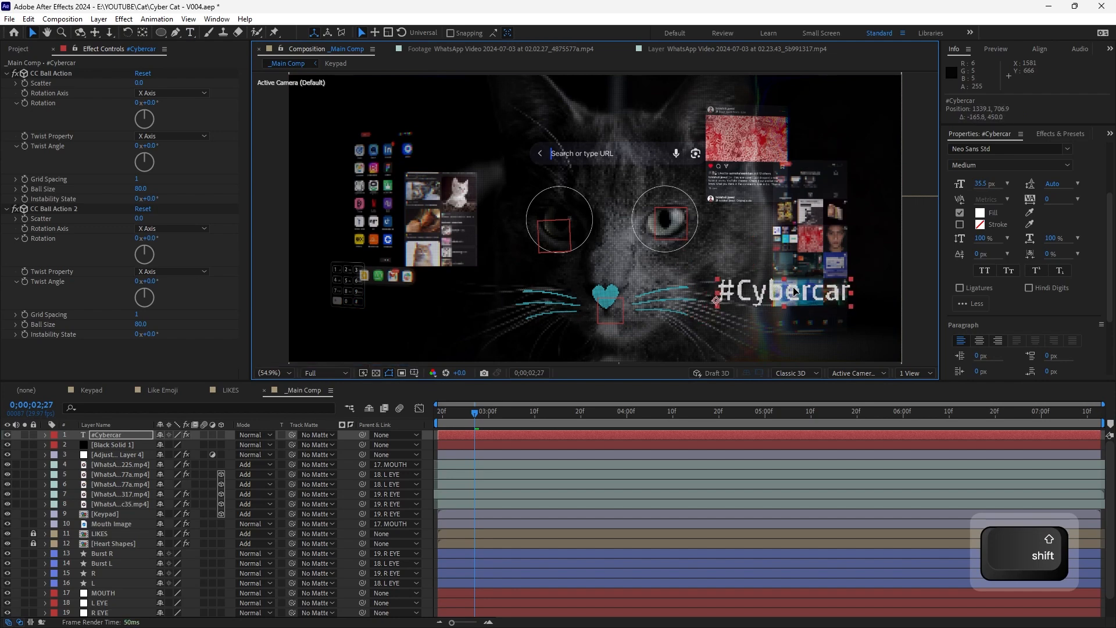
# Parent the #Cybercar text layer to L EYE and scrub ahead to 0;00;03;24 to check how it follows
pyautogui.moveTo(362, 434); pyautogui.dragTo(111, 604)
pyautogui.rightClick(113, 605)
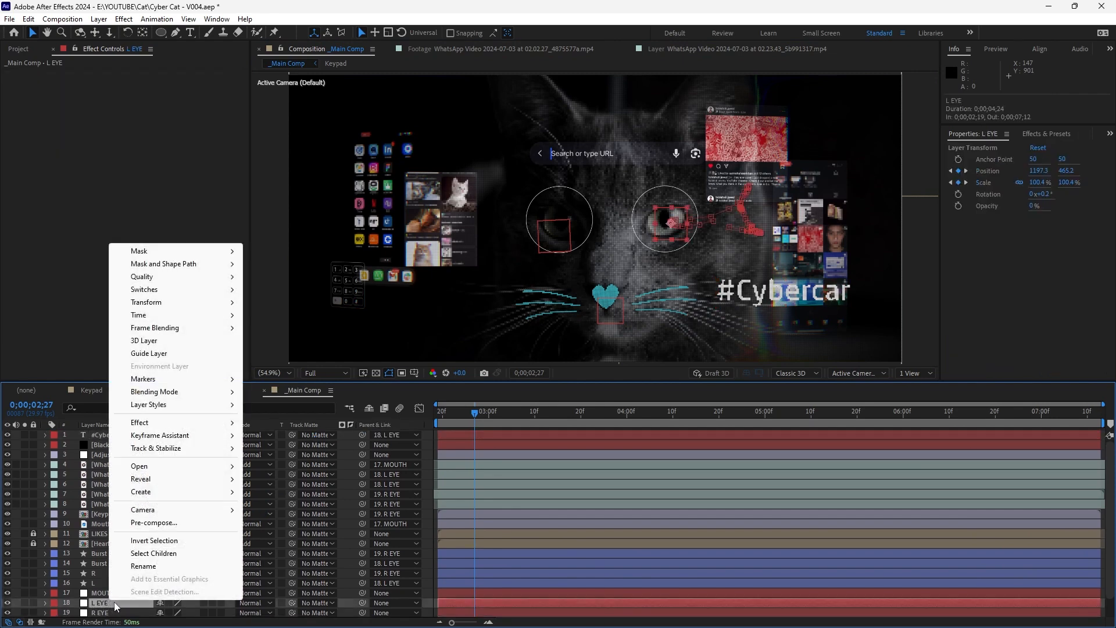
pyautogui.click(97, 607)
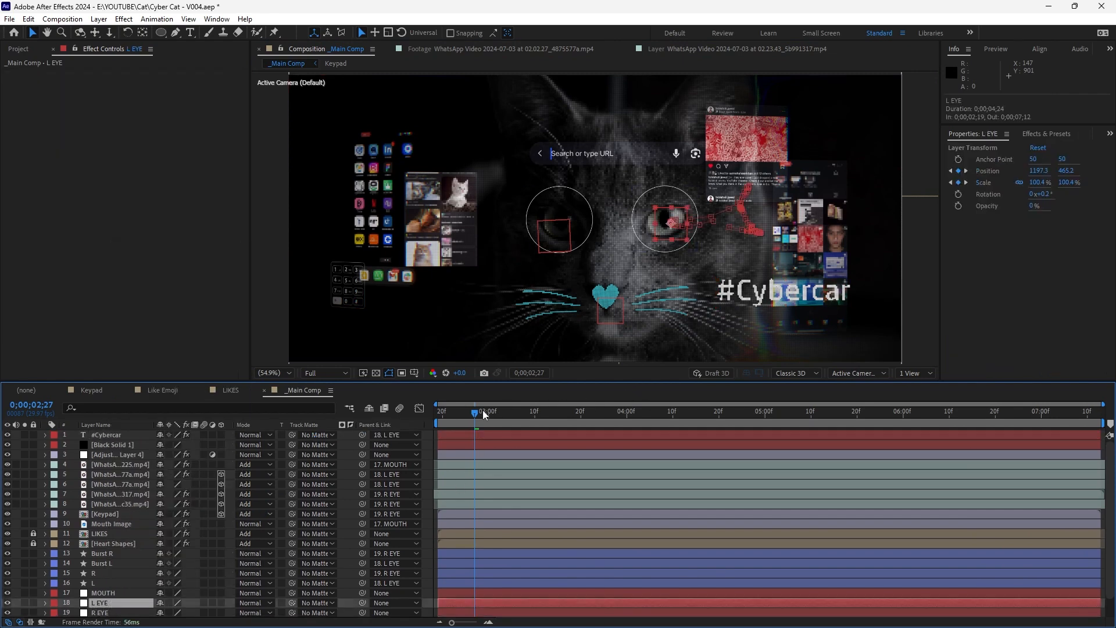
pyautogui.moveTo(455, 415); pyautogui.dragTo(548, 361)
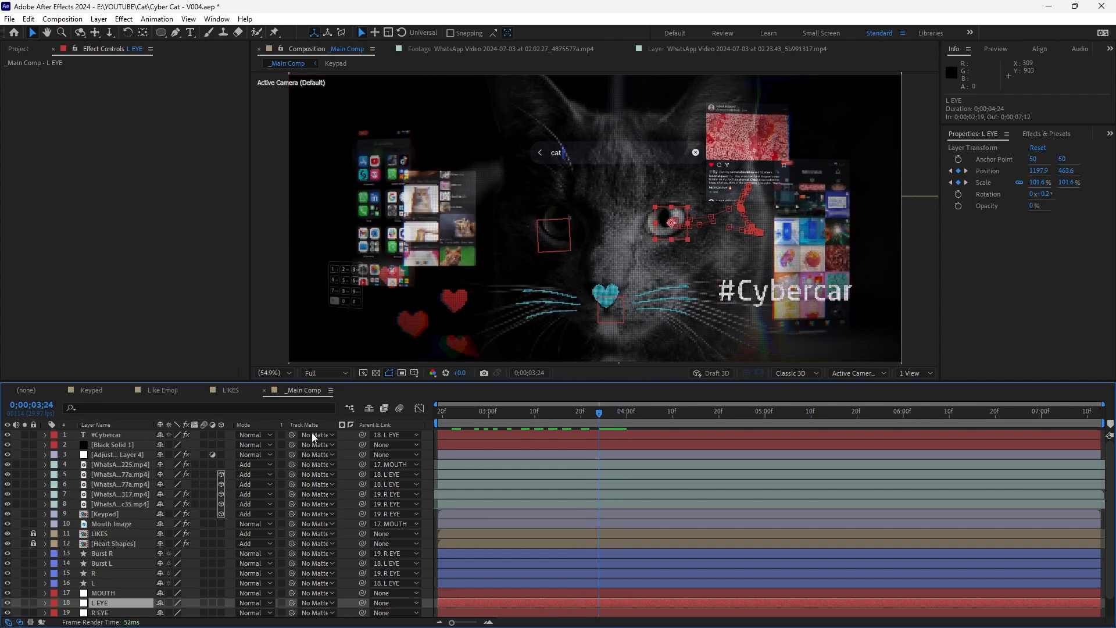
pyautogui.scroll(-1, 122, 463)
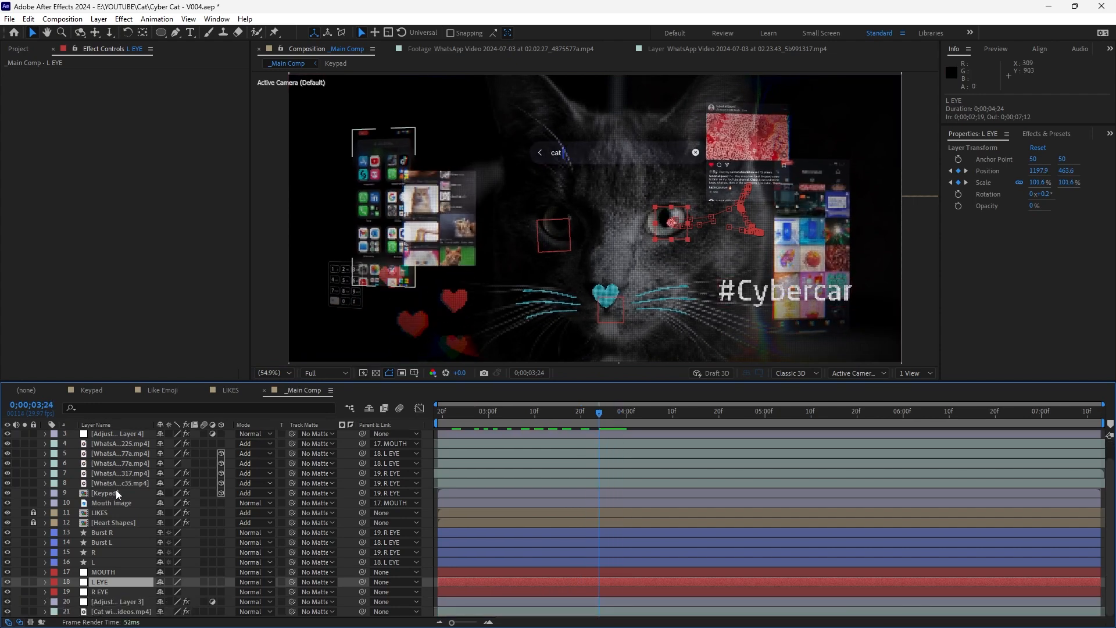
pyautogui.scroll(1, 116, 494)
# Duplicate the #Cybercar text, place the copy on the opposite side of the whiskers and change its wording to "MotionCube"
pyautogui.click(813, 299)
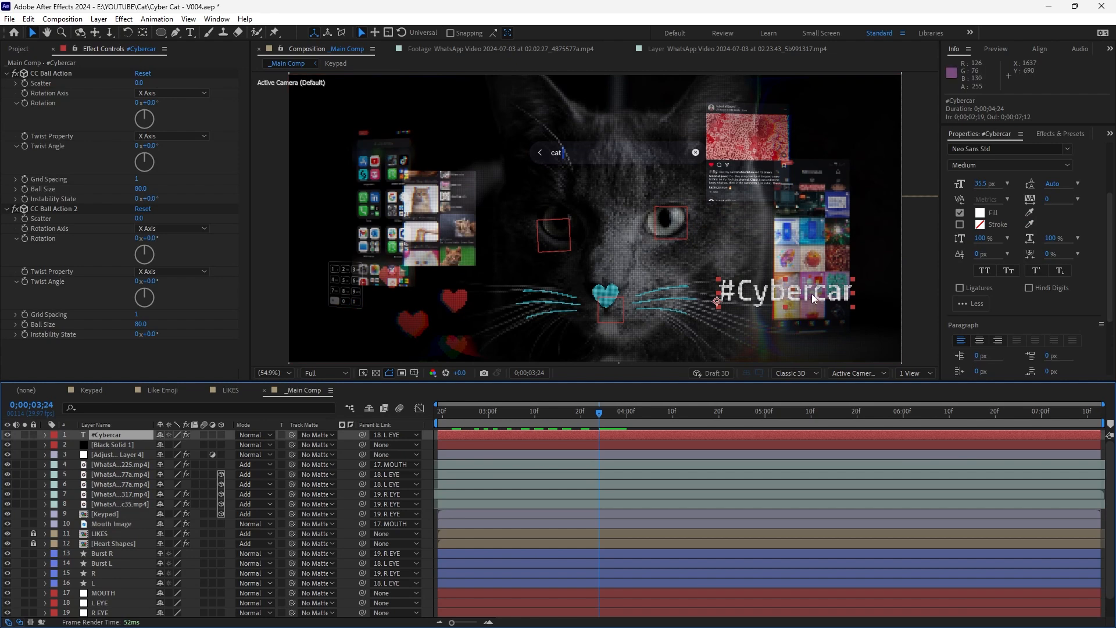
pyautogui.hotkey('ctrl', 'd')
pyautogui.moveTo(813, 299); pyautogui.dragTo(460, 312)
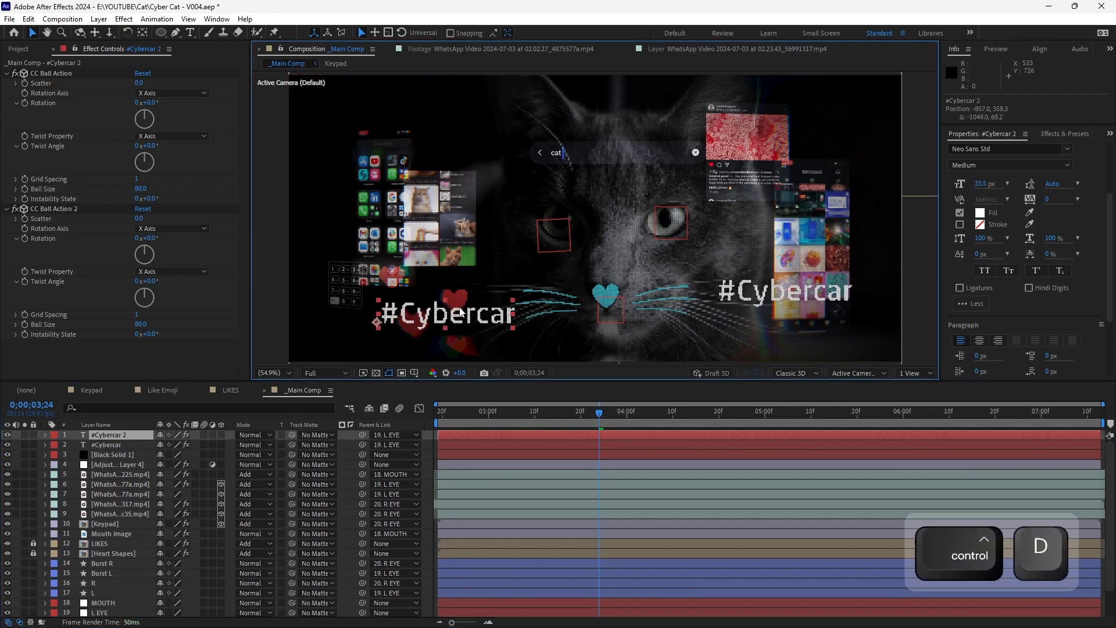
pyautogui.doubleClick(460, 312)
pyautogui.write('Motion')
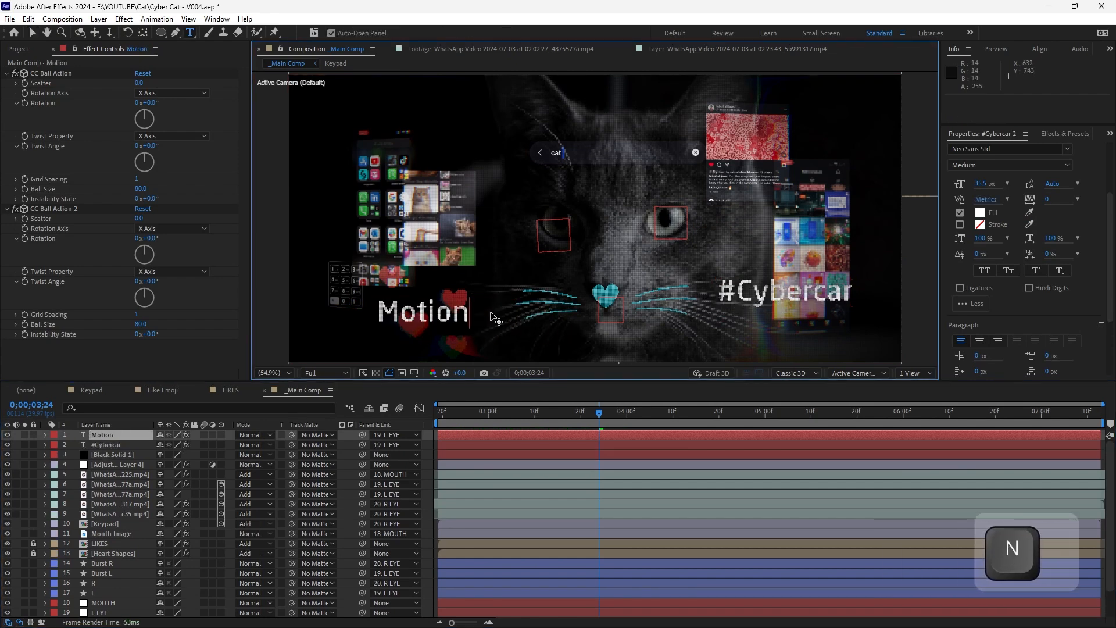
pyautogui.write('Cube')
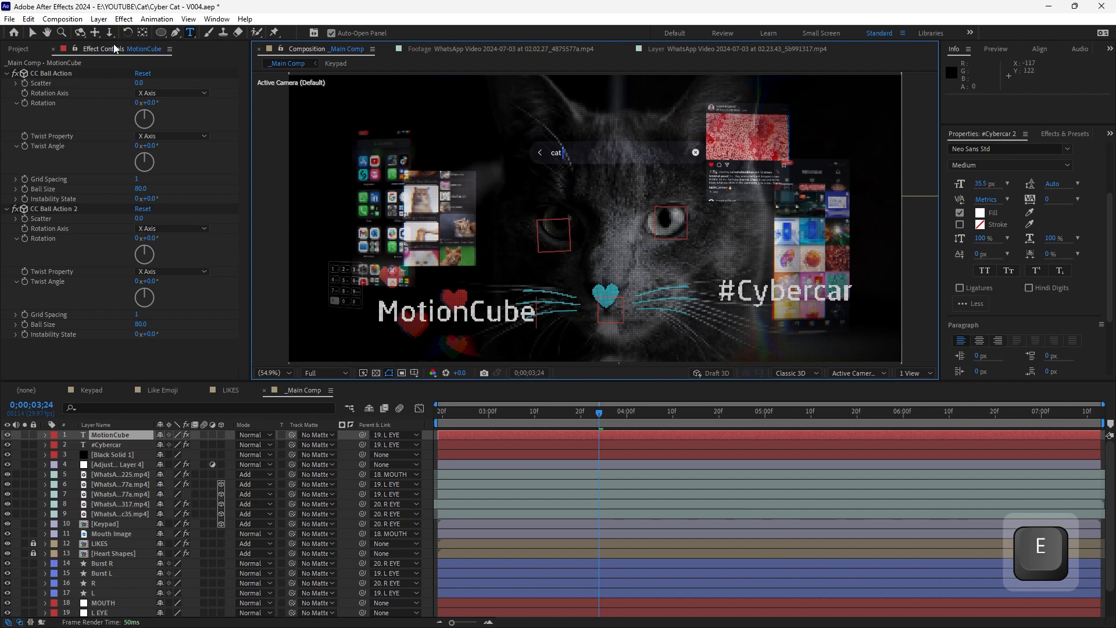
# Shrink the MotionCube text and move it over the upper edge of the home-screen overlay, undoing accidental changes to other layers
pyautogui.click(32, 32)
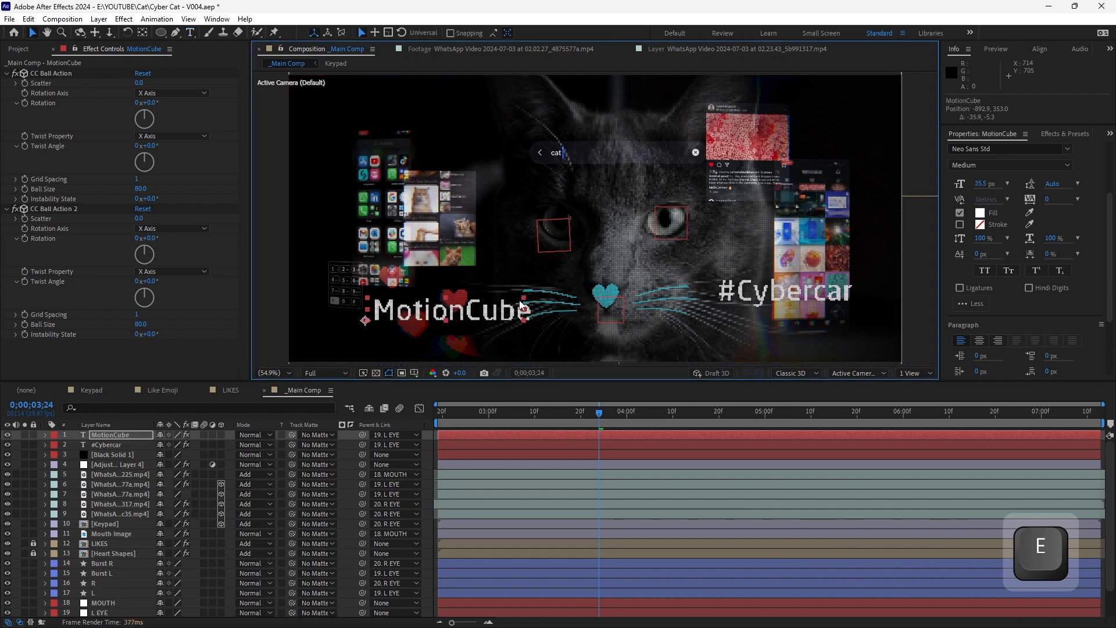
pyautogui.moveTo(533, 304); pyautogui.dragTo(472, 181)
pyautogui.hotkey('ctrl', 'z')
pyautogui.hotkey('ctrl', 'z')
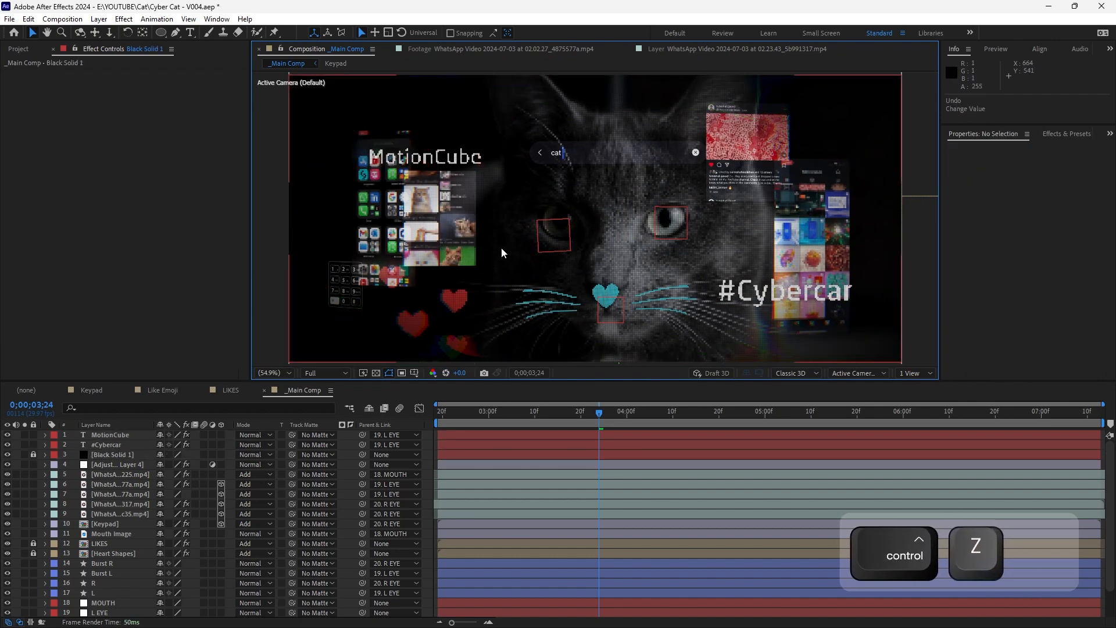
# Lock the Black Solid 1 and Adjustment Layer 4 layers
pyautogui.hotkey('ctrl', 'l')
pyautogui.click(424, 221)
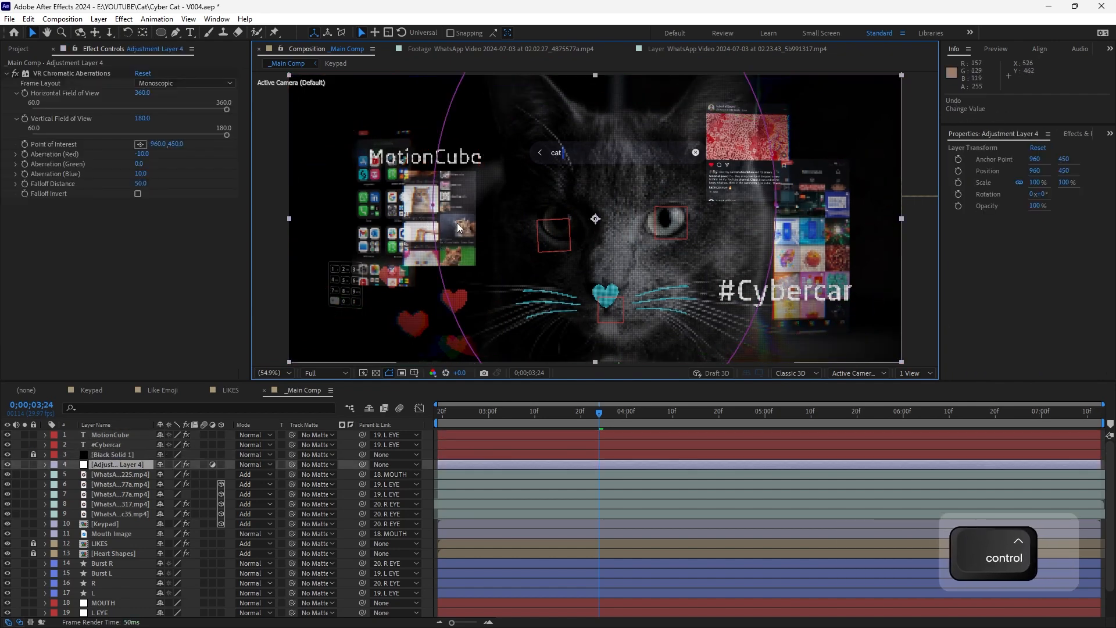
pyautogui.hotkey('ctrl', 'l')
# Lower the home-screen phone overlay beneath the MotionCube text and raise the keypad overlay beside it
pyautogui.click(459, 227)
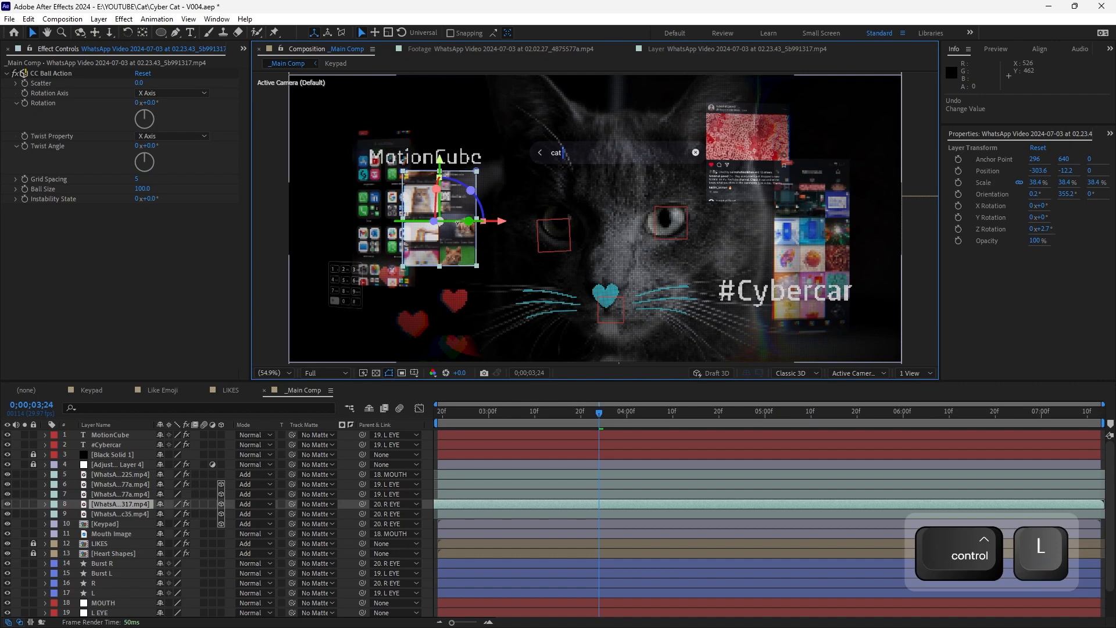
pyautogui.moveTo(386, 209); pyautogui.dragTo(388, 234)
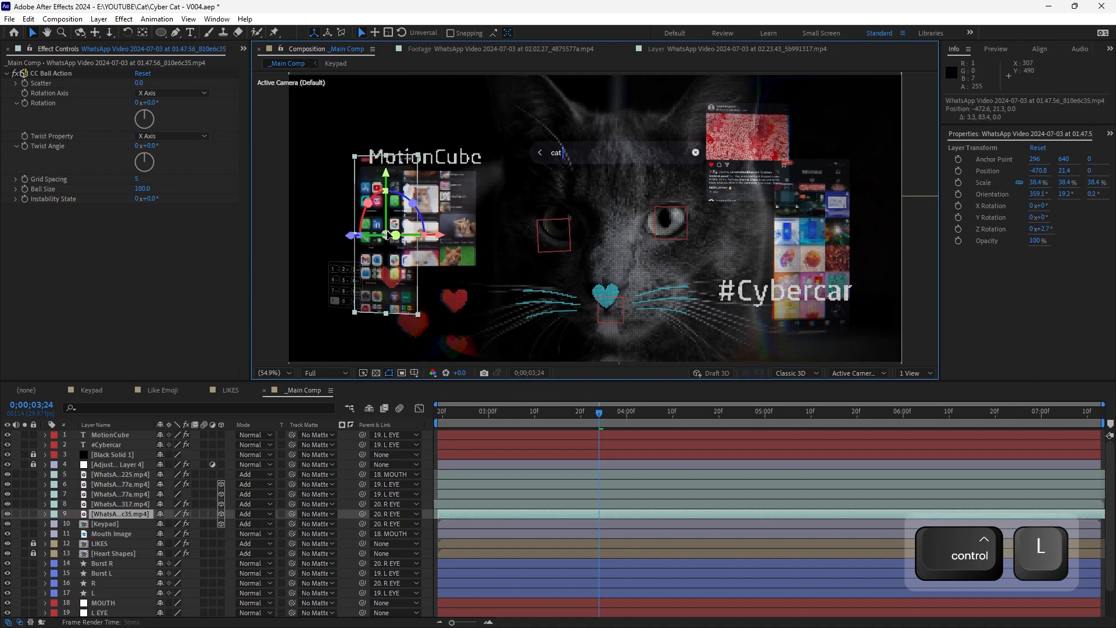
pyautogui.moveTo(341, 291); pyautogui.dragTo(346, 260)
pyautogui.click(427, 462)
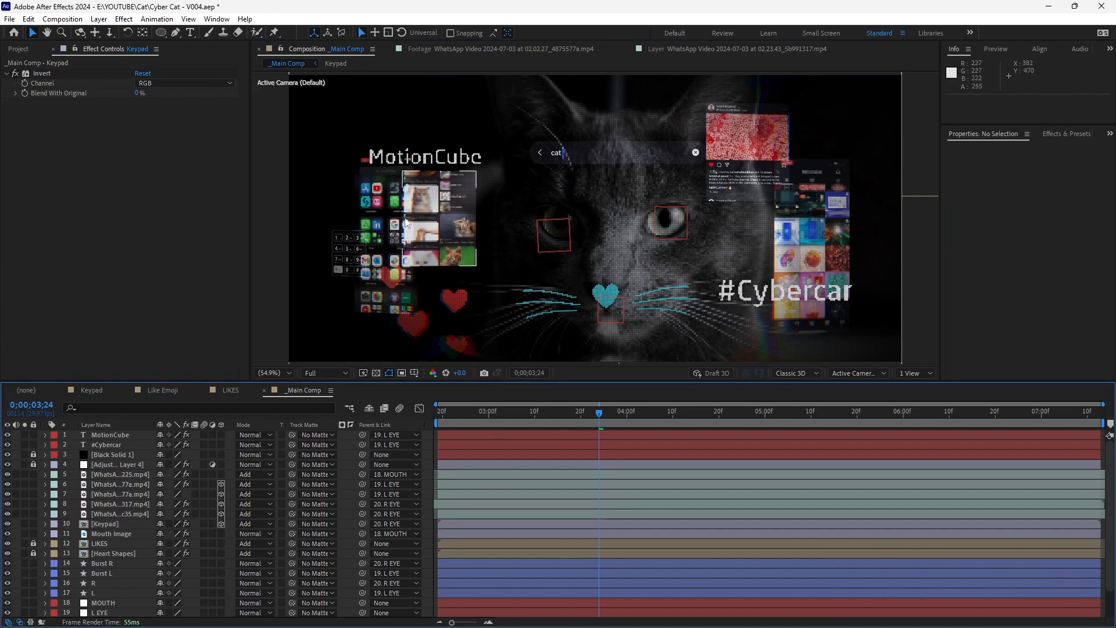
# Move the cat-picture phone overlay slightly downward and scale it to 32%
pyautogui.moveTo(430, 235); pyautogui.dragTo(459, 265)
pyautogui.press('s')
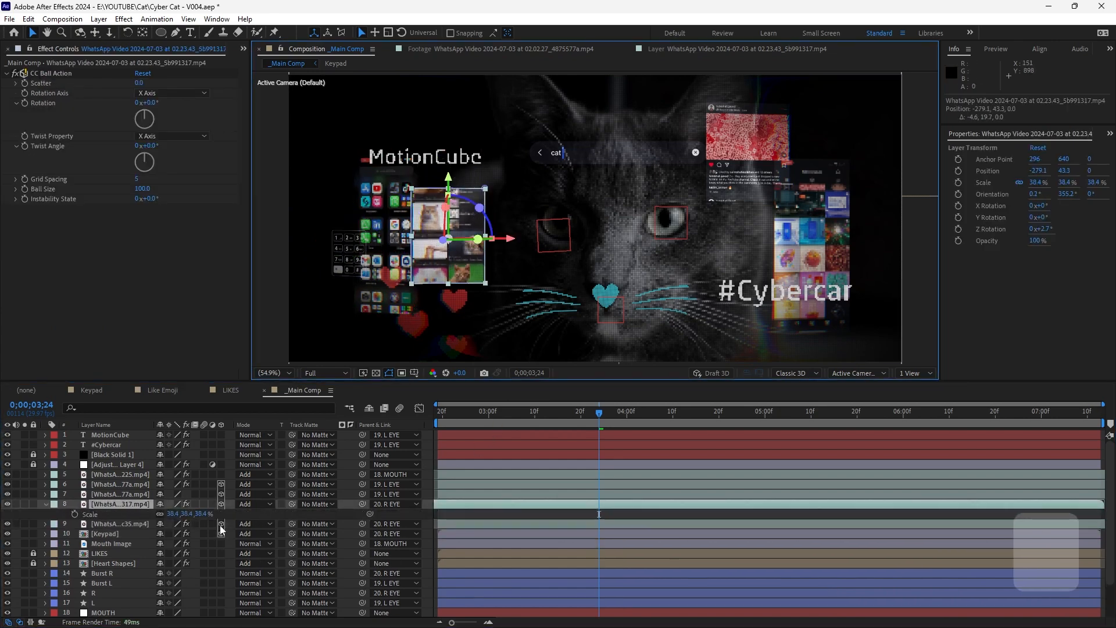
pyautogui.moveTo(172, 514); pyautogui.dragTo(156, 509)
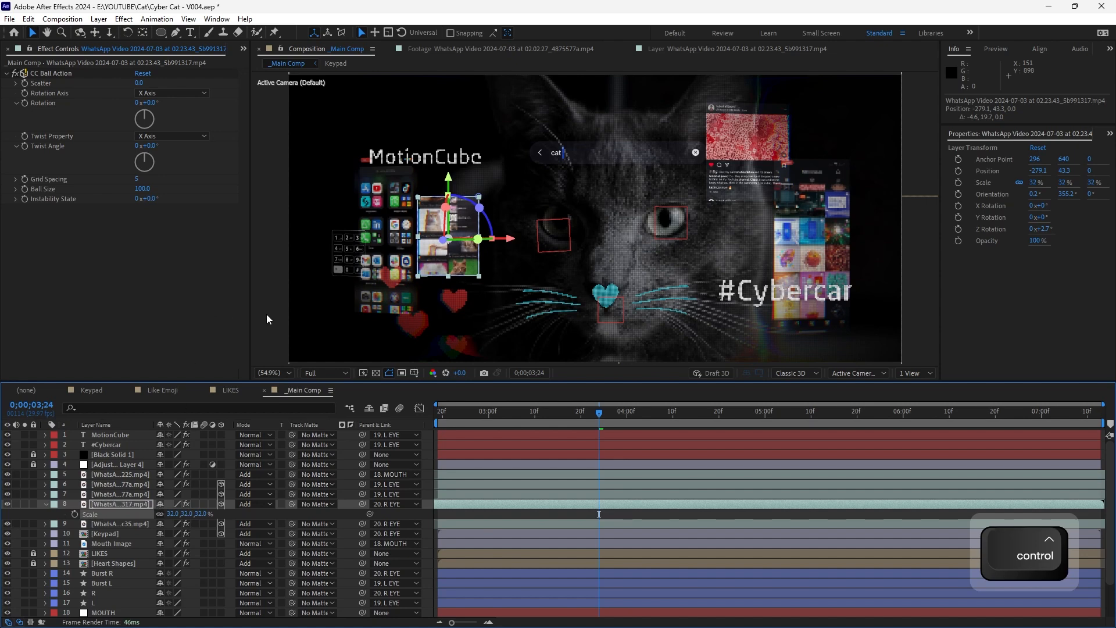
# Move the MotionCube text up and outward above the home-screen overlay, save the project, and parent the text to R EYE
pyautogui.click(420, 156)
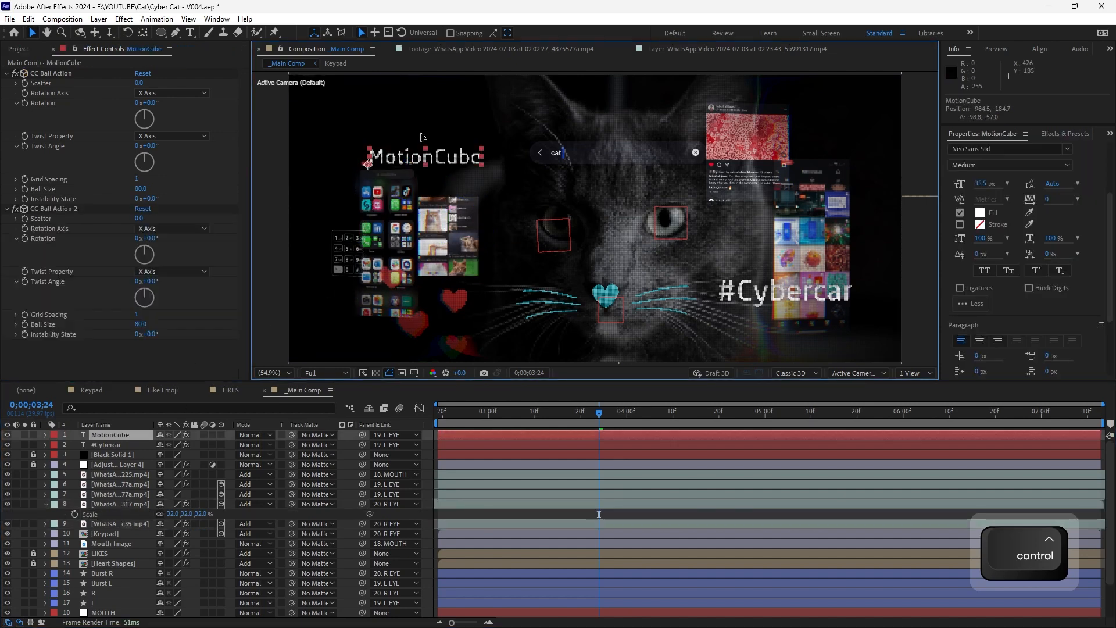
pyautogui.moveTo(423, 138); pyautogui.dragTo(419, 143)
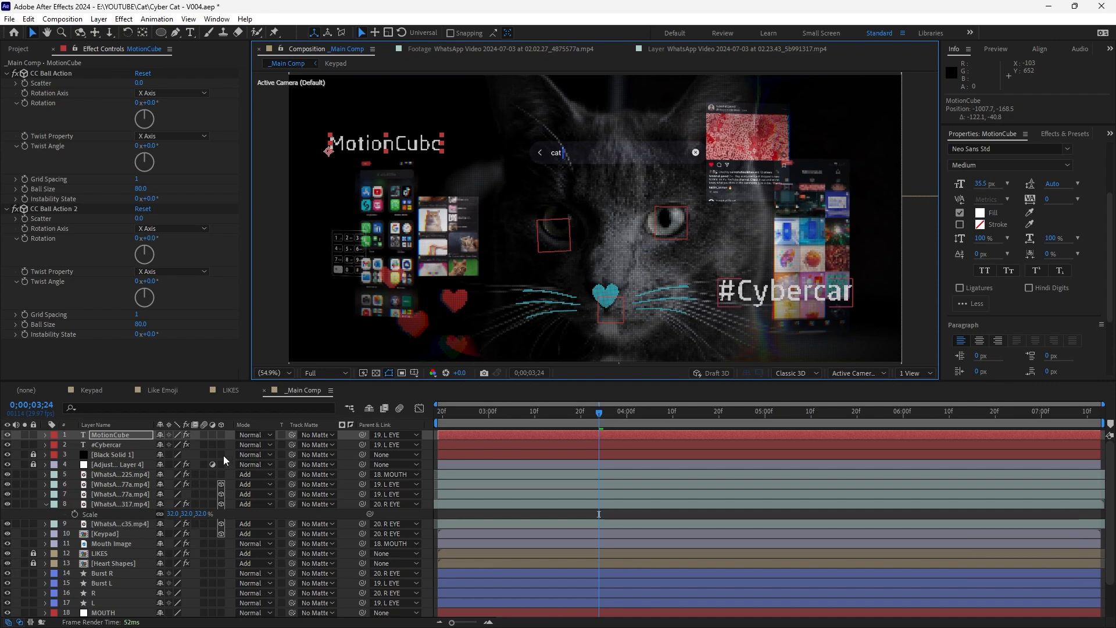
pyautogui.hotkey('ctrl', 's')
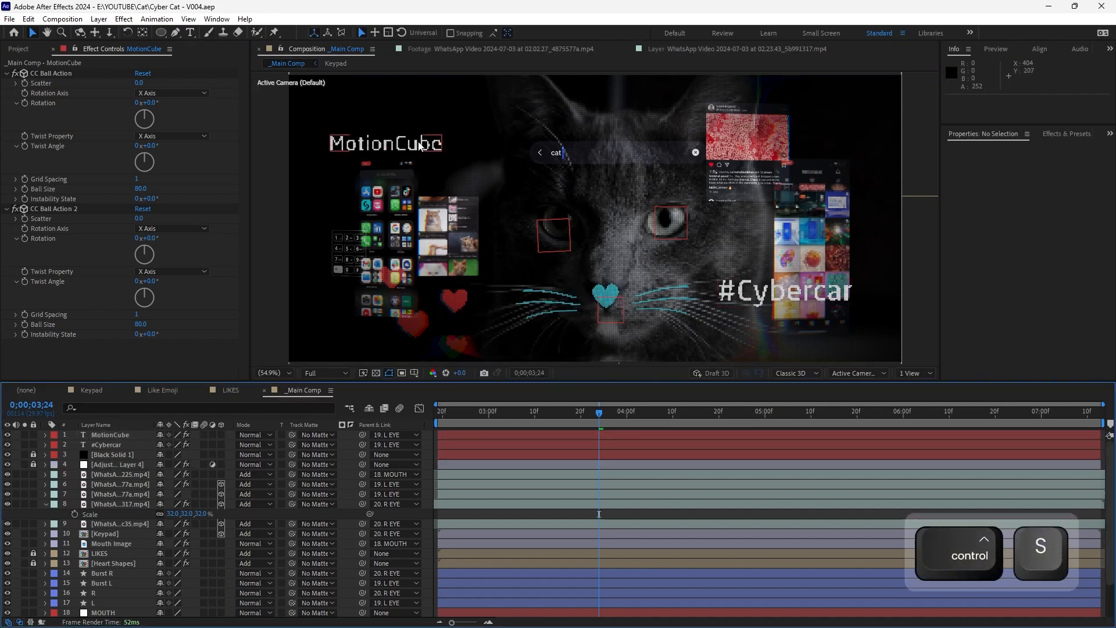
pyautogui.click(364, 437)
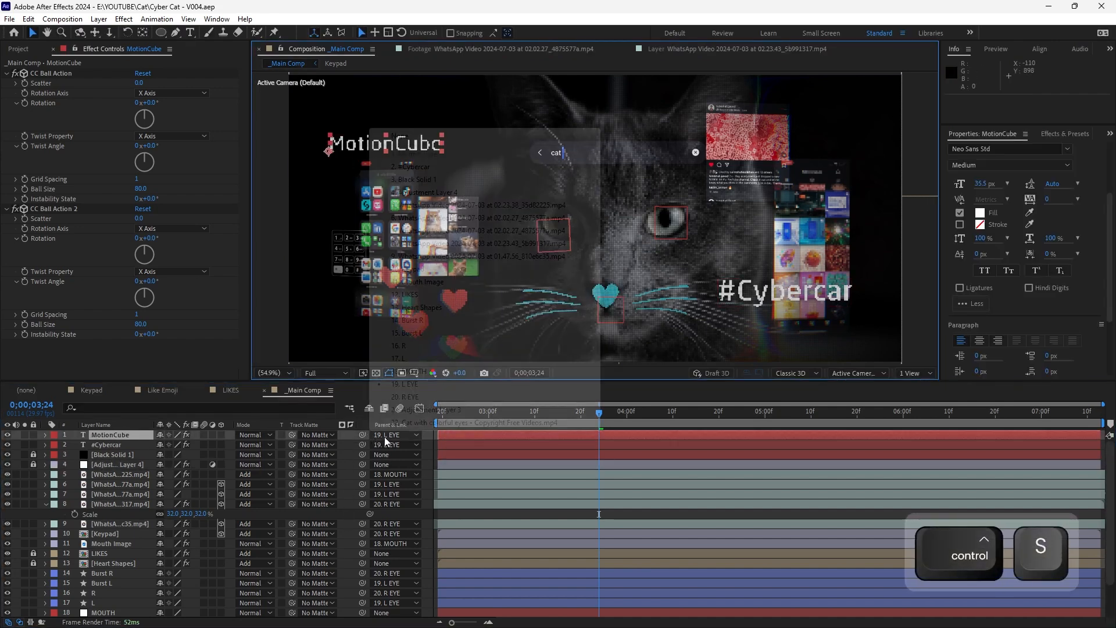
pyautogui.click(433, 410)
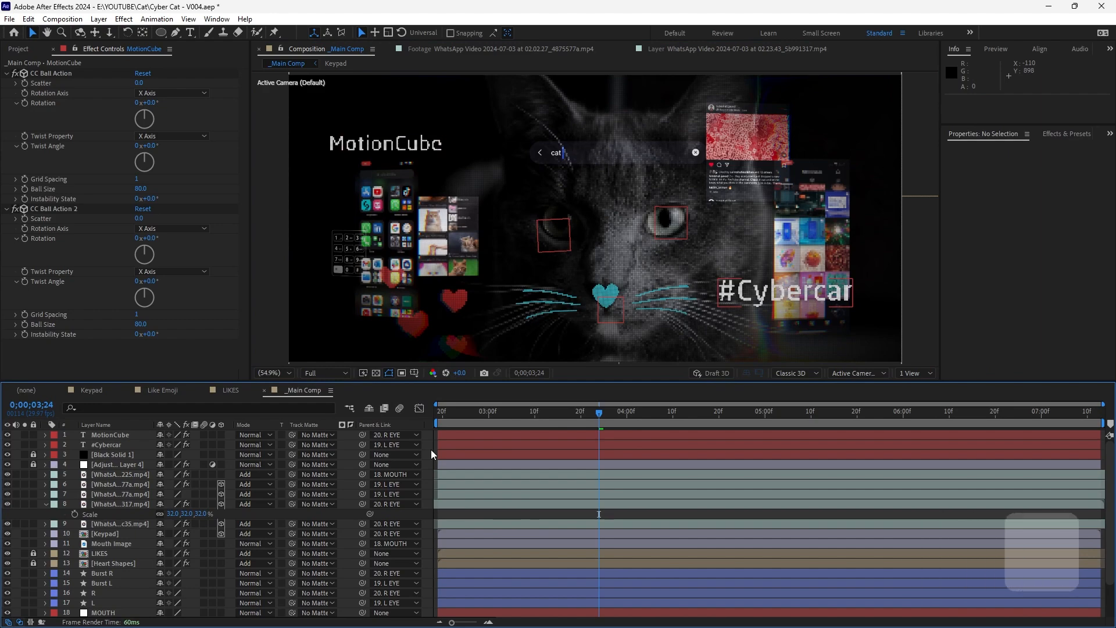
# Save the project as incremental version V005 and preview the composition
pyautogui.hotkey('ctrl', 'alt', 'shift', 's')
pyautogui.press('KP_0')
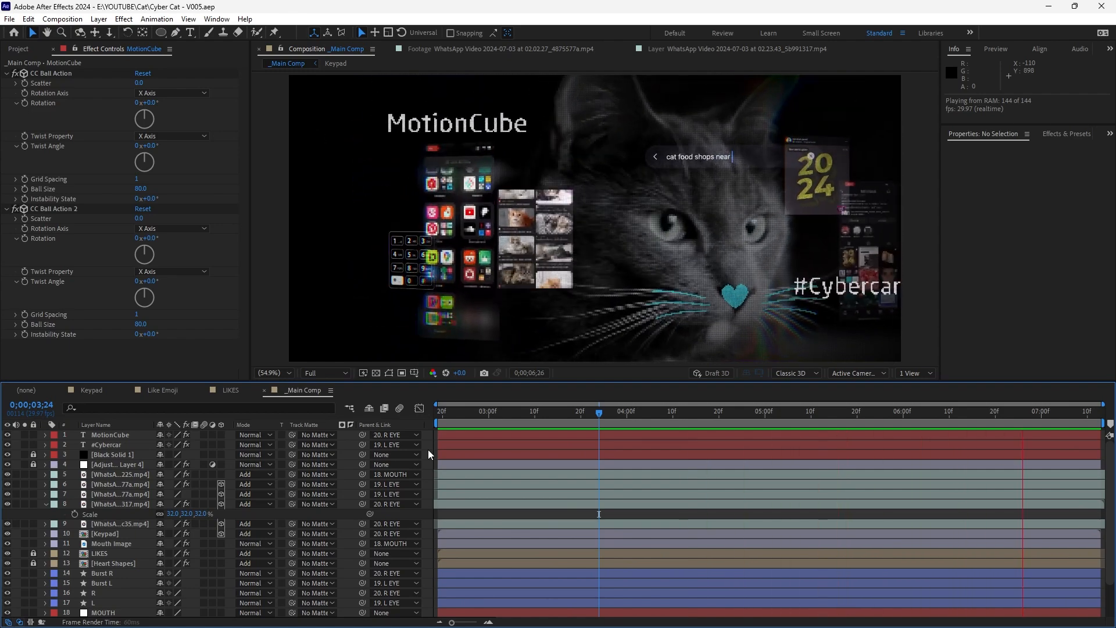
pyautogui.press('space')
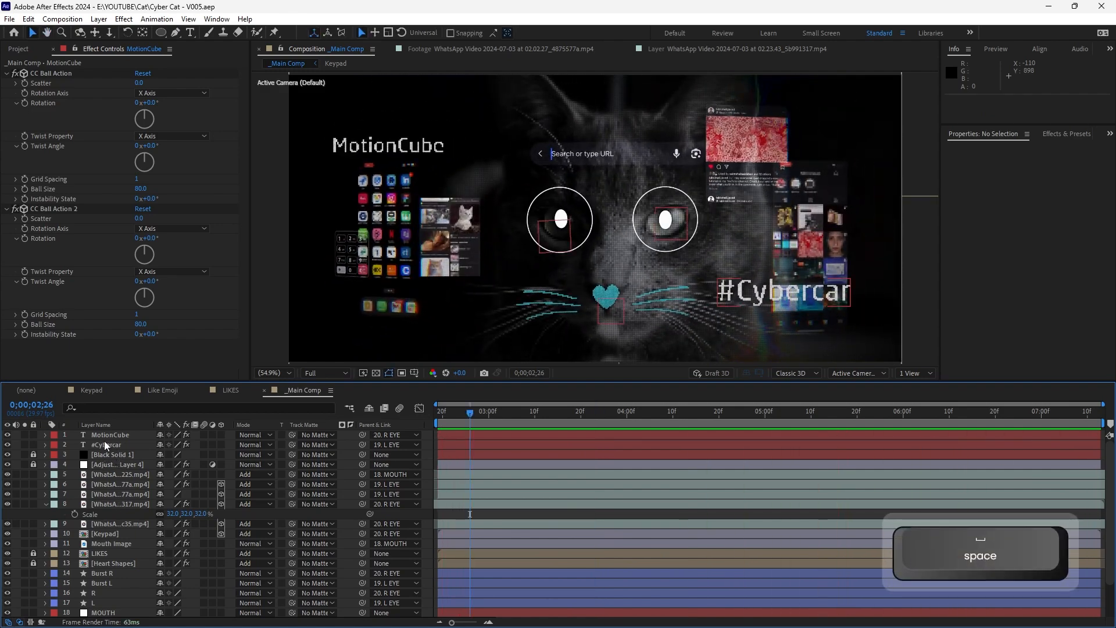
# Move the MotionCube and #Cybercar text layers below Adjustment Layer 4 in the layer stack and save the project
pyautogui.click(108, 434)
pyautogui.keyDown('shift'); pyautogui.click(113, 446); pyautogui.keyUp('shift')
pyautogui.moveTo(130, 443); pyautogui.dragTo(130, 468)
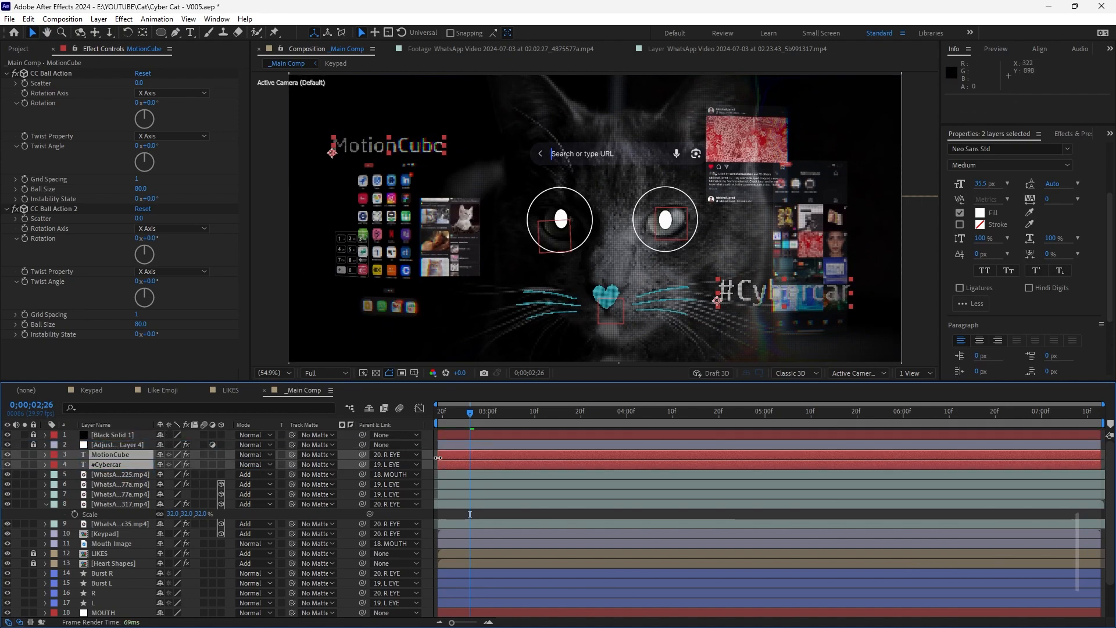
pyautogui.hotkey('ctrl', 'shift', 'a')
pyautogui.hotkey('ctrl', 's')
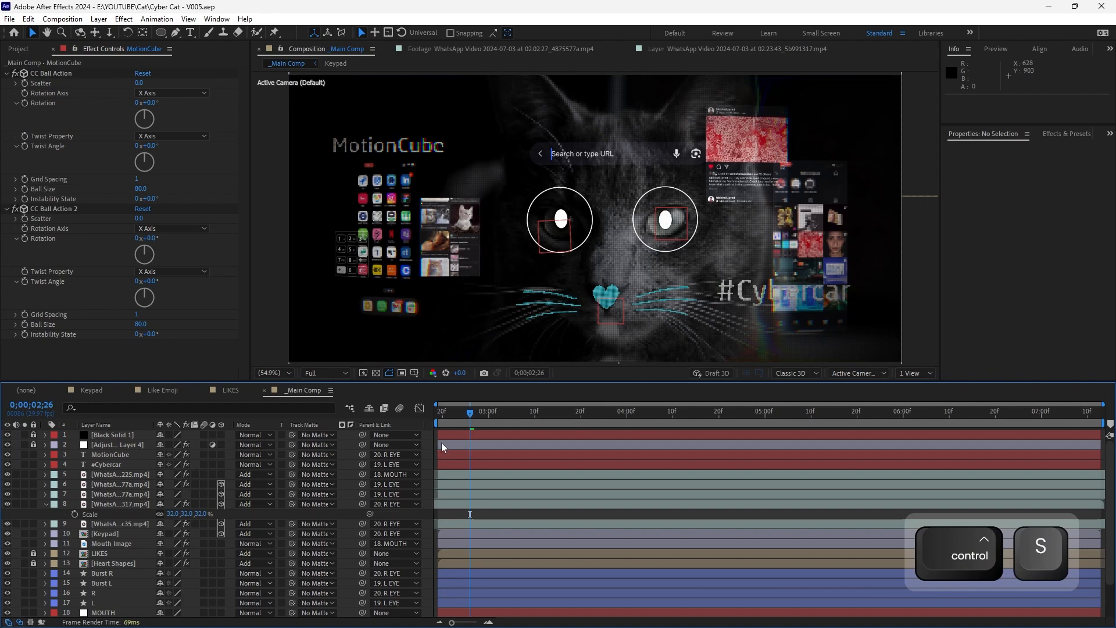
# Rename the Black Solid 1 layer to Vignette
pyautogui.click(112, 435)
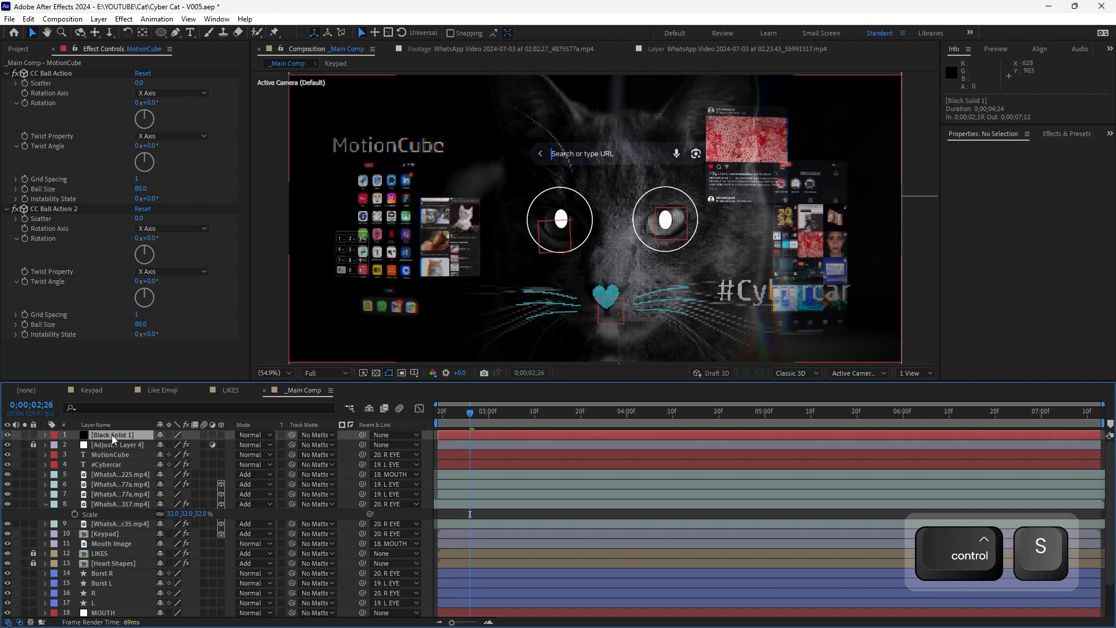
pyautogui.press('Return')
pyautogui.write('B')
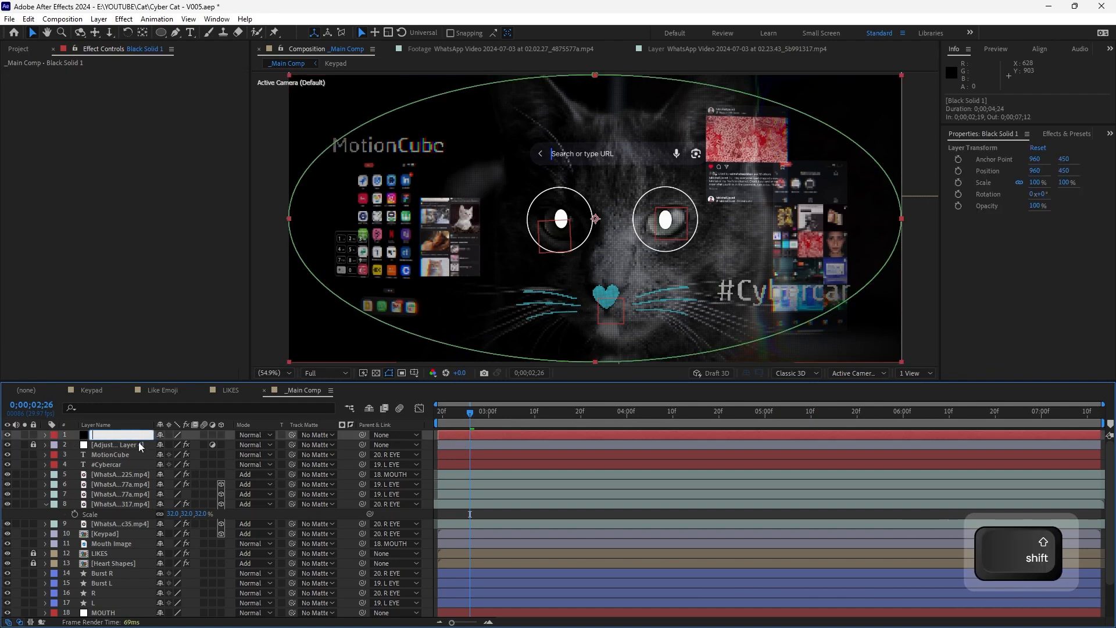
pyautogui.write('ignette')
pyautogui.press('Return')
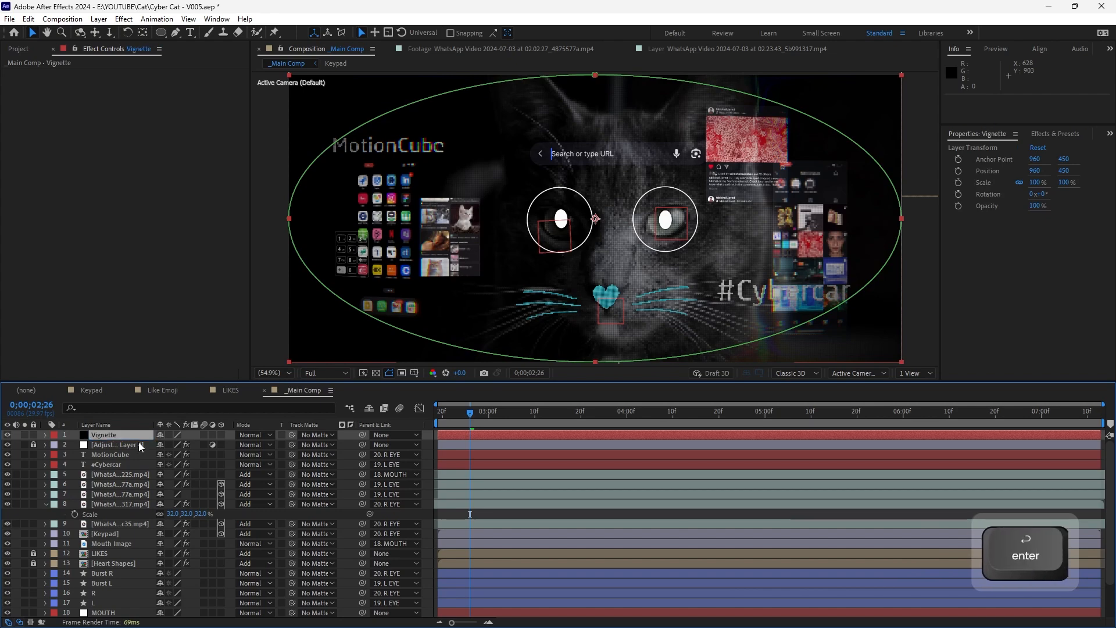
# Set the Vignette layer's opacity to 29% and lock the layer
pyautogui.press('t')
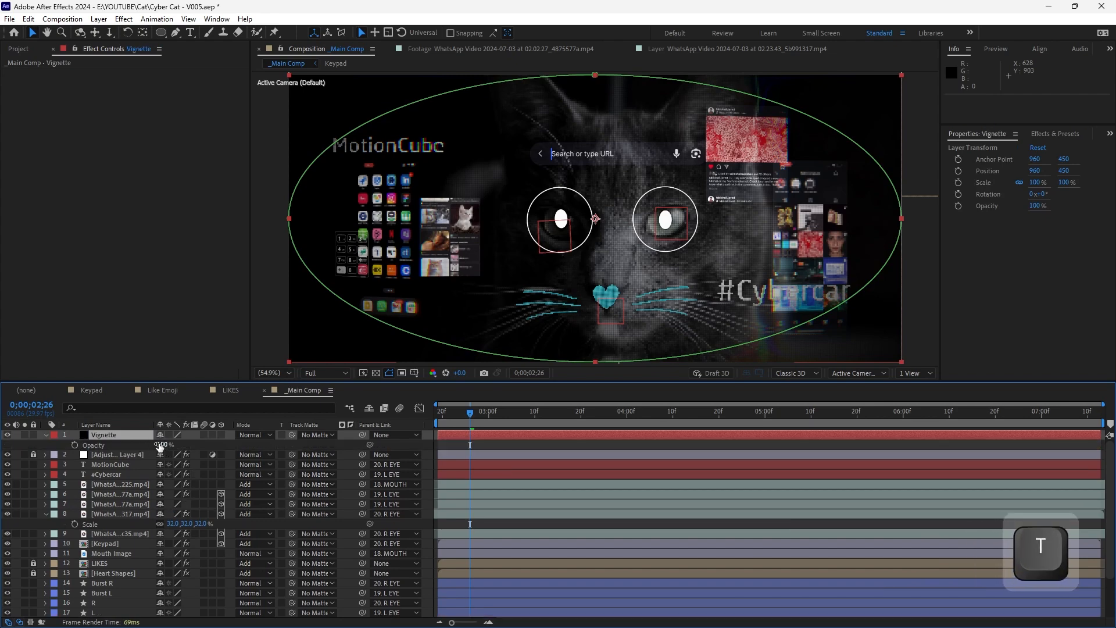
pyautogui.moveTo(160, 446); pyautogui.dragTo(116, 443)
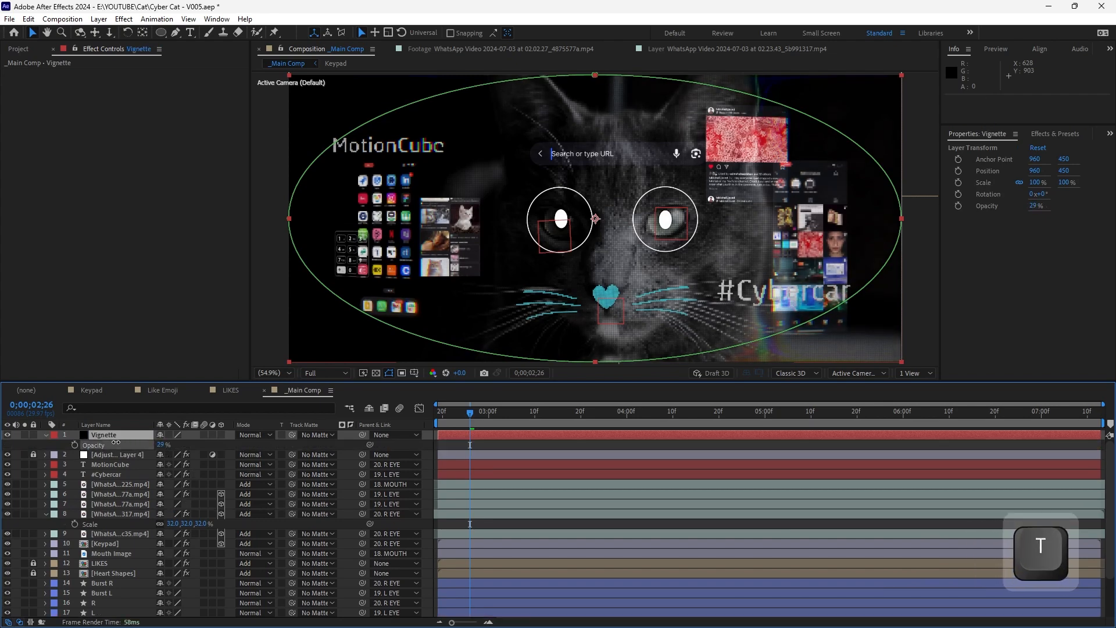
pyautogui.click(33, 435)
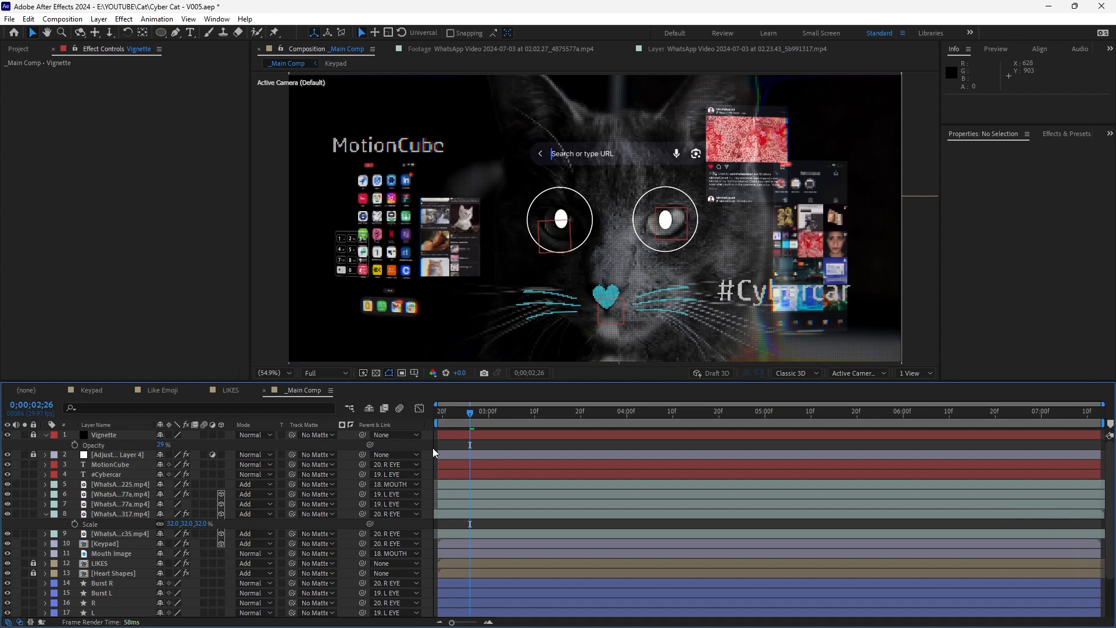
# Collapse the open layer properties and save the project as incremental version V006
pyautogui.press('u')
pyautogui.press('u')
pyautogui.hotkey('ctrl', 'alt', 'shift', 's')
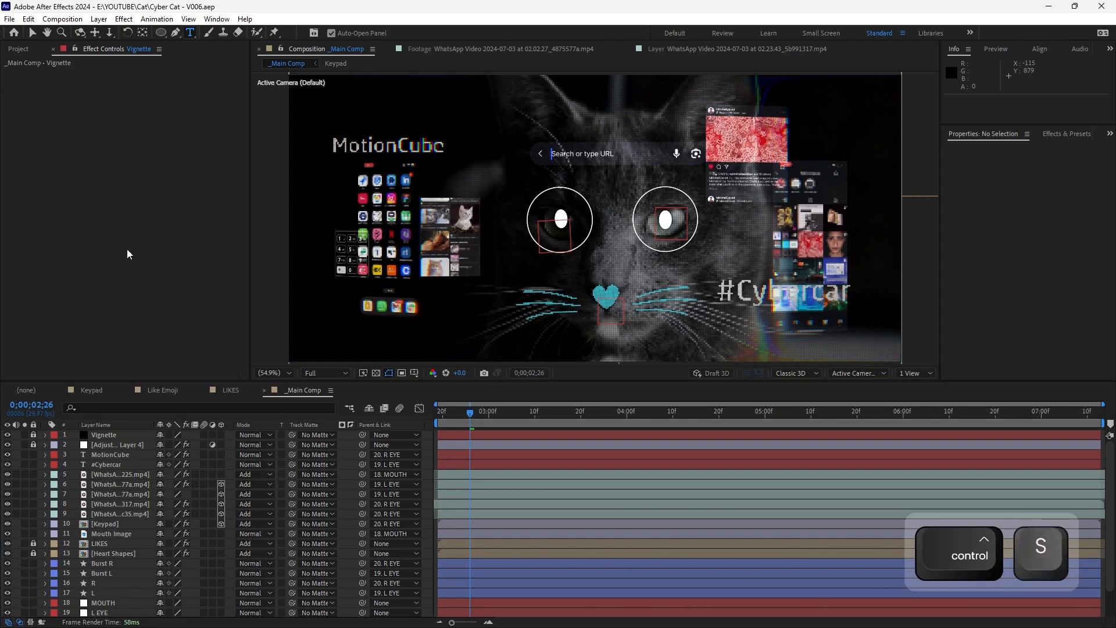
# Add a text layer reading "CyberCat -" in the upper-left corner of the composition frame
pyautogui.click(310, 111)
pyautogui.write('C')
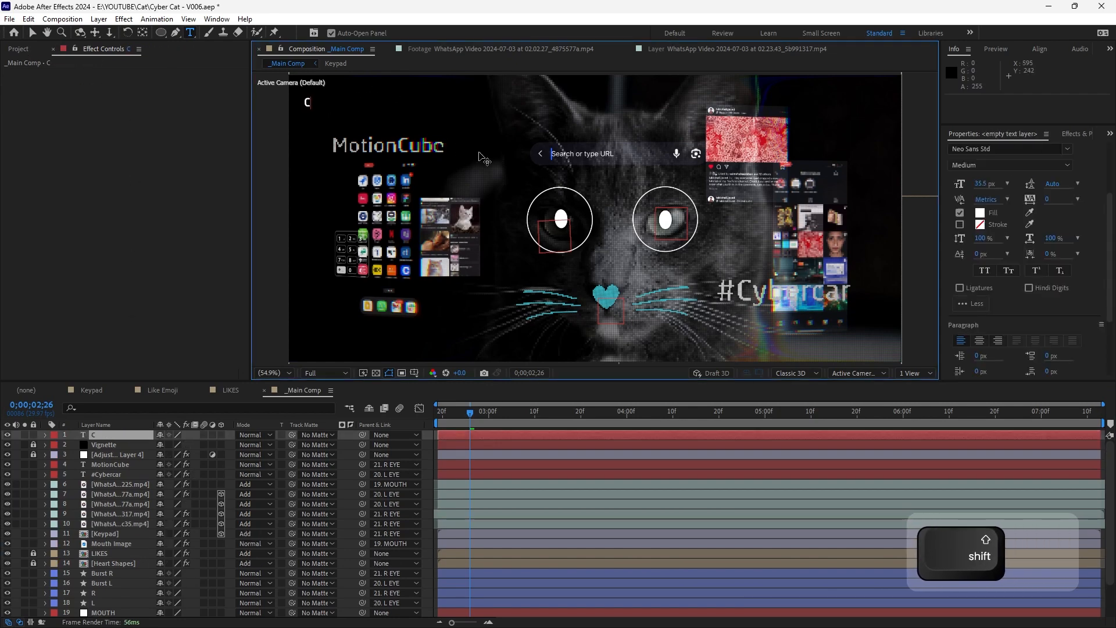
pyautogui.write('yvberCat ')
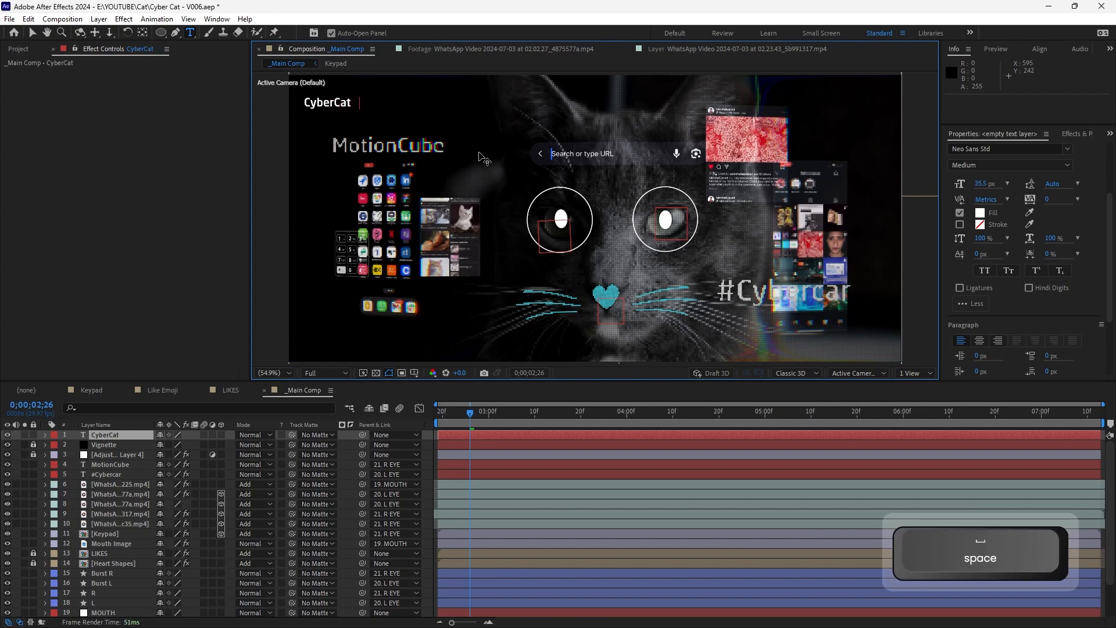
pyautogui.write('-')
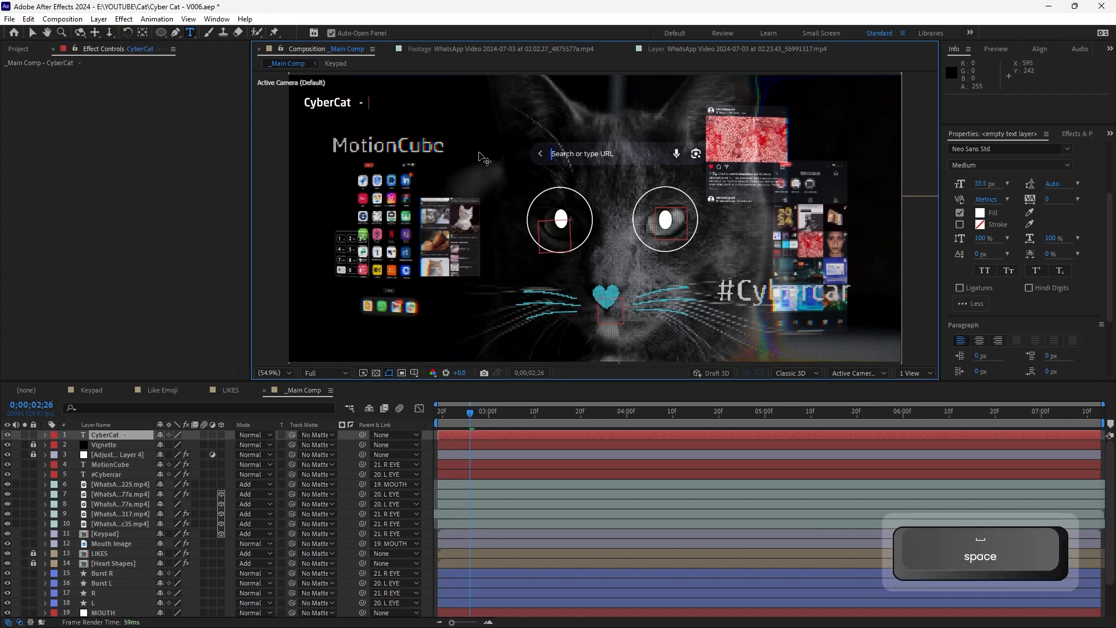
# Copy the "CyberCat -" text and paste it repeatedly in the same layer until the line runs past the frame's width
pyautogui.hotkey('ctrl', 'a')
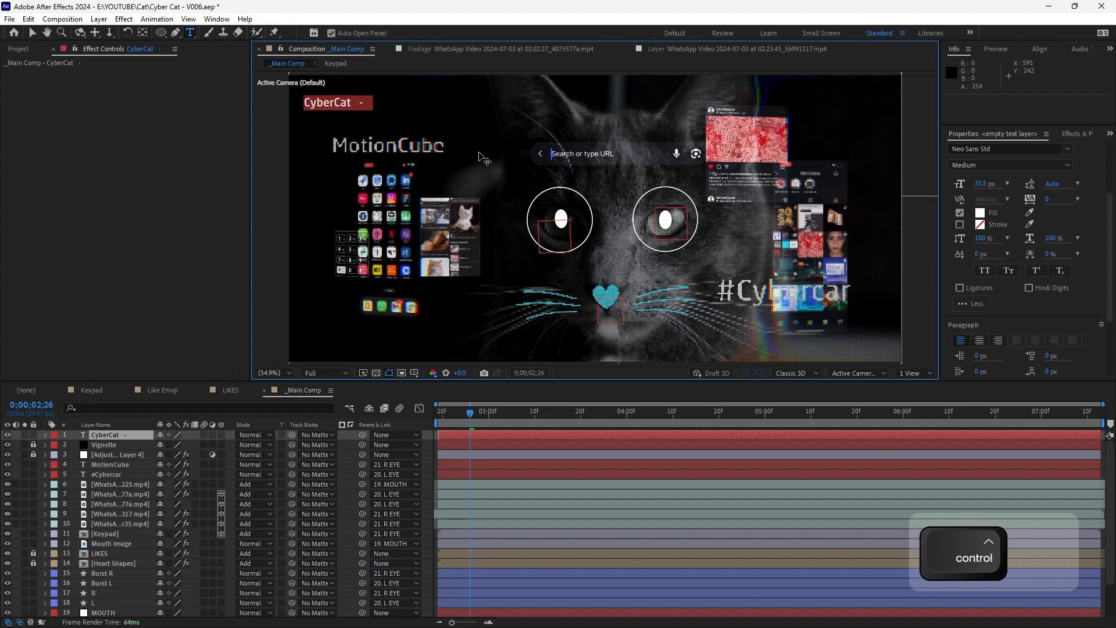
pyautogui.hotkey('ctrl', 'c')
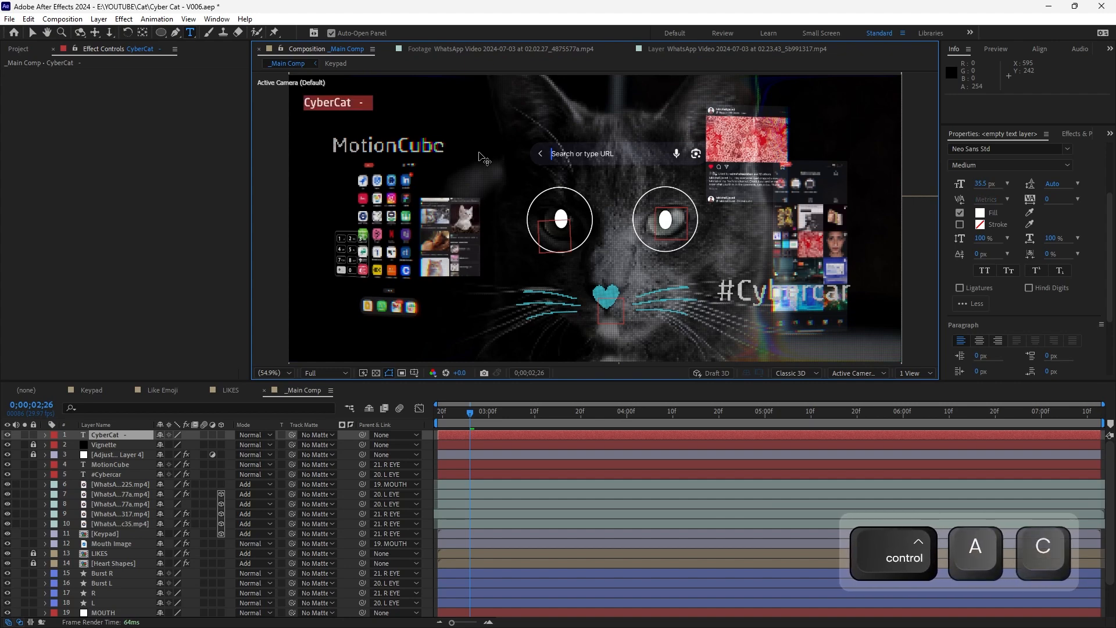
pyautogui.hotkey('ctrl', 'v')
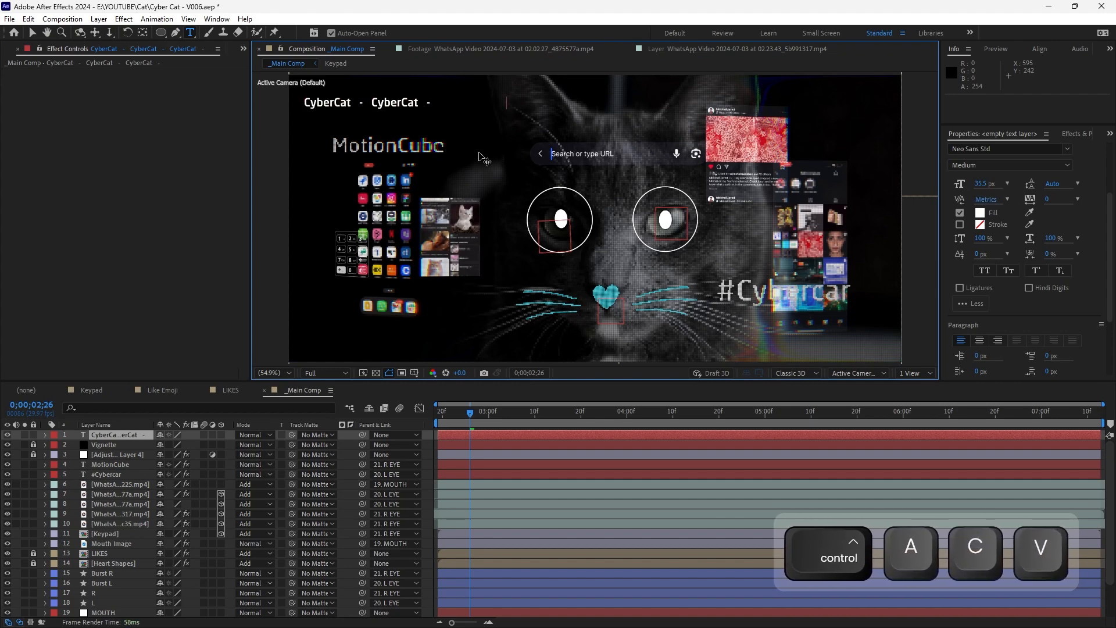
pyautogui.hotkey('ctrl', 'v')
pyautogui.hotkey('ctrl', 'v')
pyautogui.hotkey('ctrl', 'v')
pyautogui.hotkey('ctrl', 'v')
pyautogui.hotkey('ctrl', 'v')
pyautogui.hotkey('ctrl', 'v')
pyautogui.hotkey('ctrl', 'v')
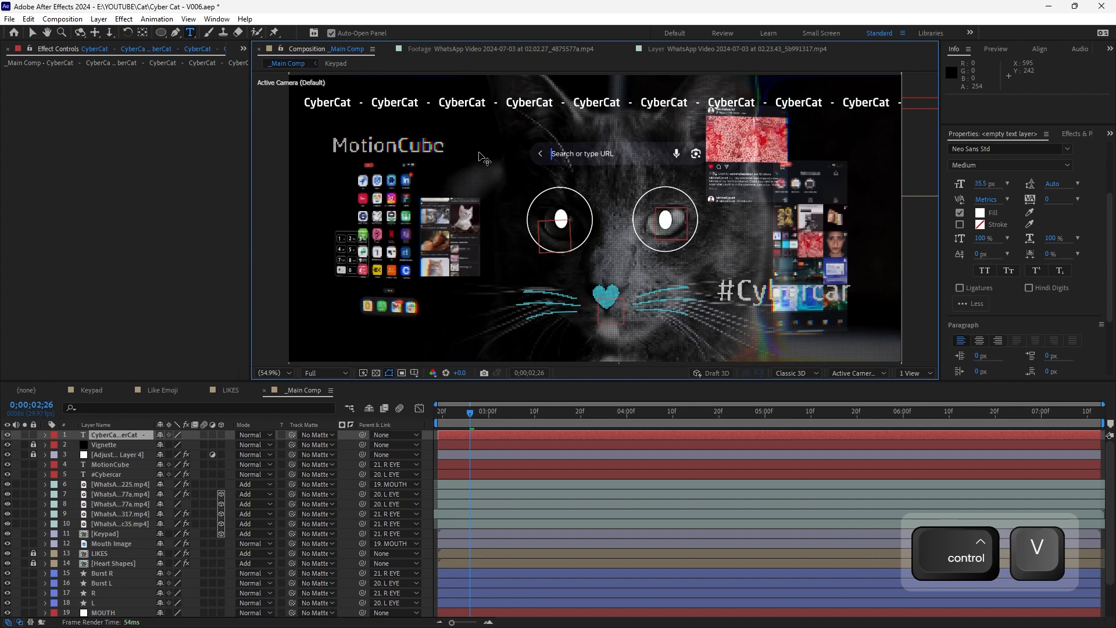
pyautogui.hotkey('ctrl', 'v')
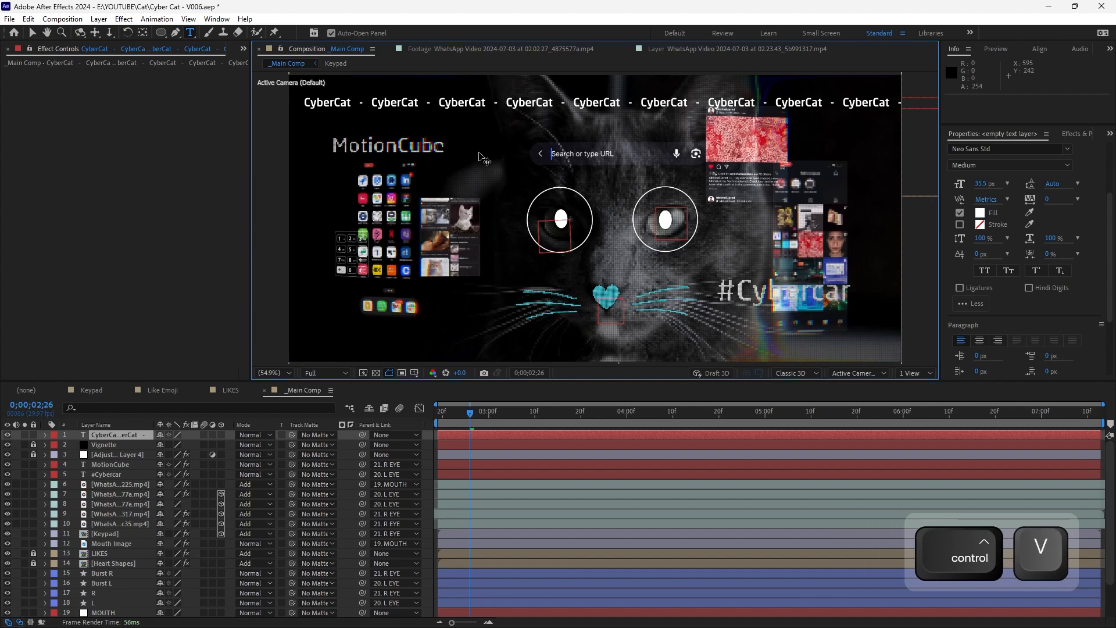
# Rotate the repeated CyberCat text by -90° and place it vertically along the frame's left edge at position 45.5, 872.7
pyautogui.click(33, 33)
pyautogui.moveTo(344, 112); pyautogui.dragTo(429, 291)
pyautogui.press('w')
pyautogui.moveTo(639, 289); pyautogui.dragTo(382, 173)
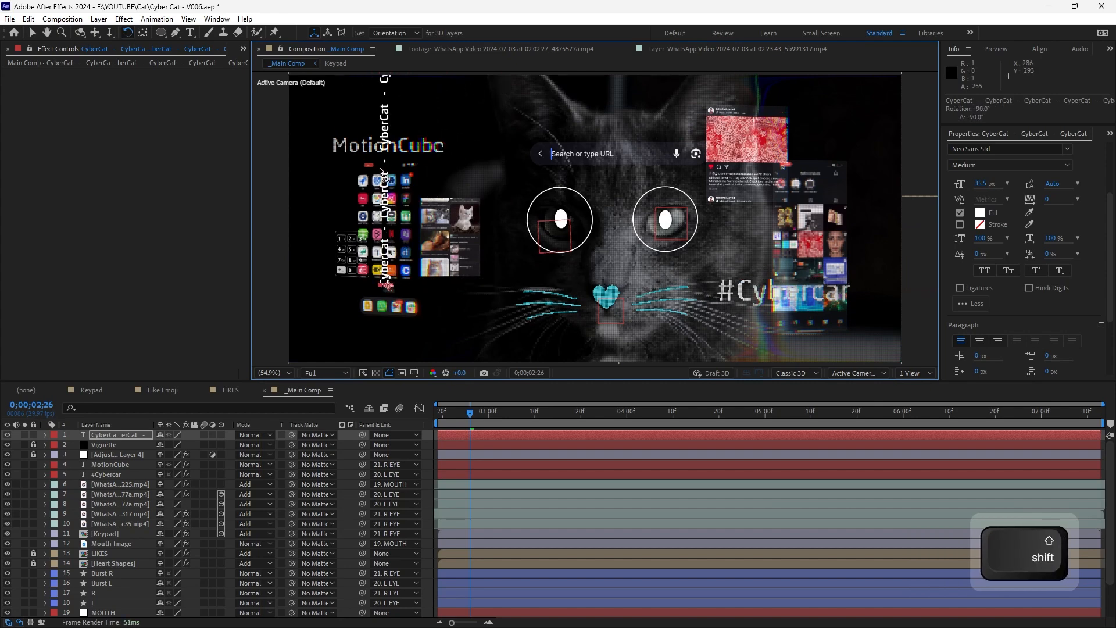
pyautogui.press('v')
pyautogui.moveTo(360, 240); pyautogui.dragTo(299, 317)
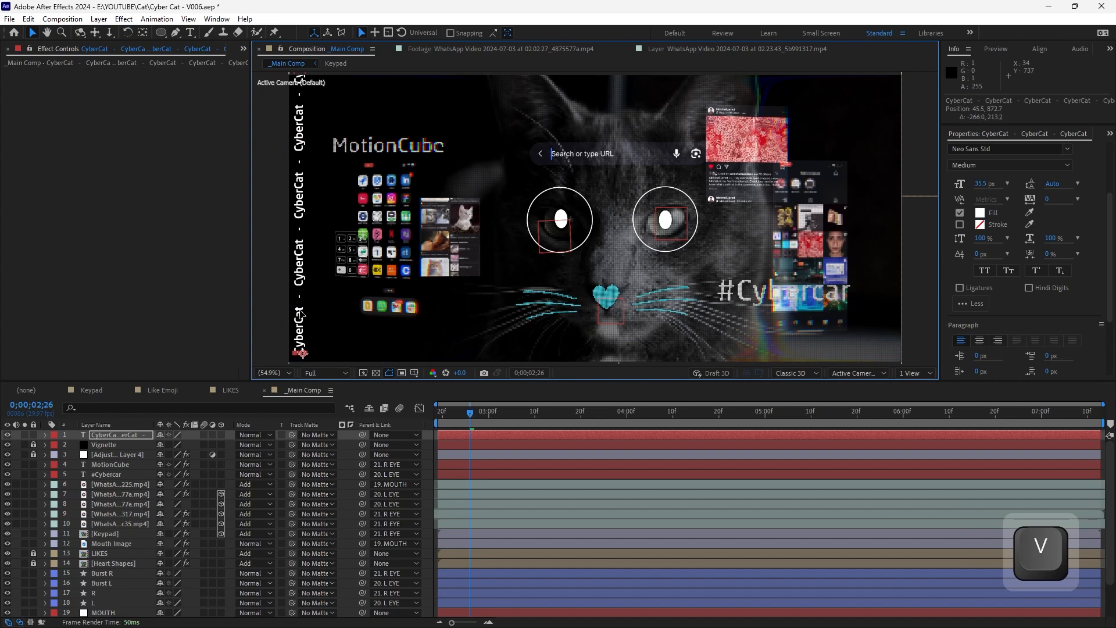
# Keyframe the CyberCat text's Position at 0;00;02;19, and at 0;00;07;12 move it straight down to 45.5, 2097
pyautogui.moveTo(456, 420); pyautogui.dragTo(438, 418)
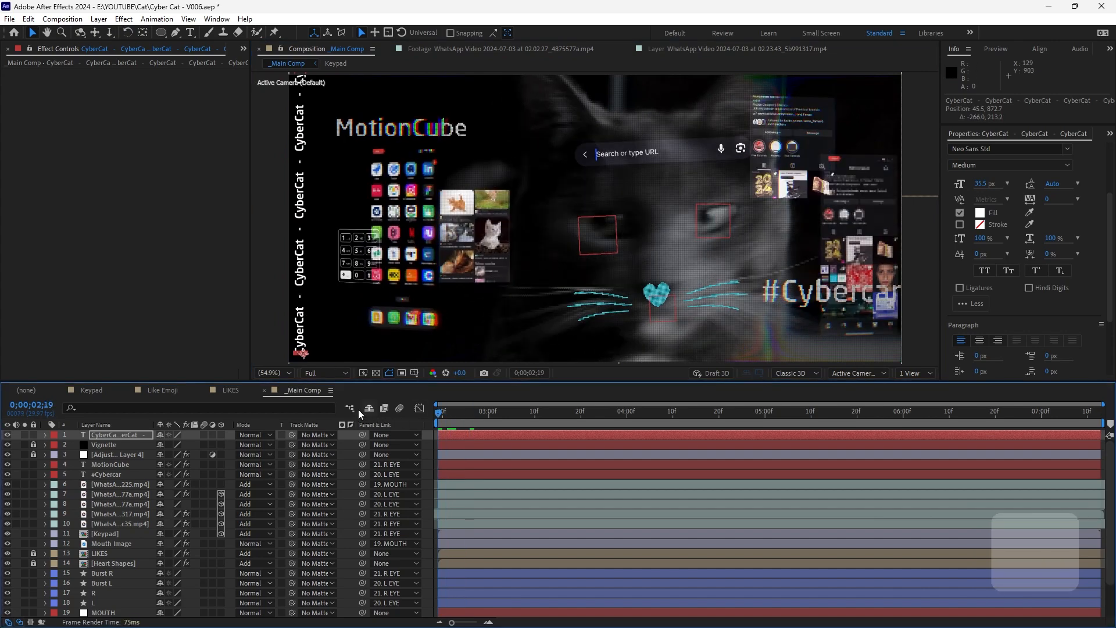
pyautogui.hotkey('shift', 'alt', 'p')
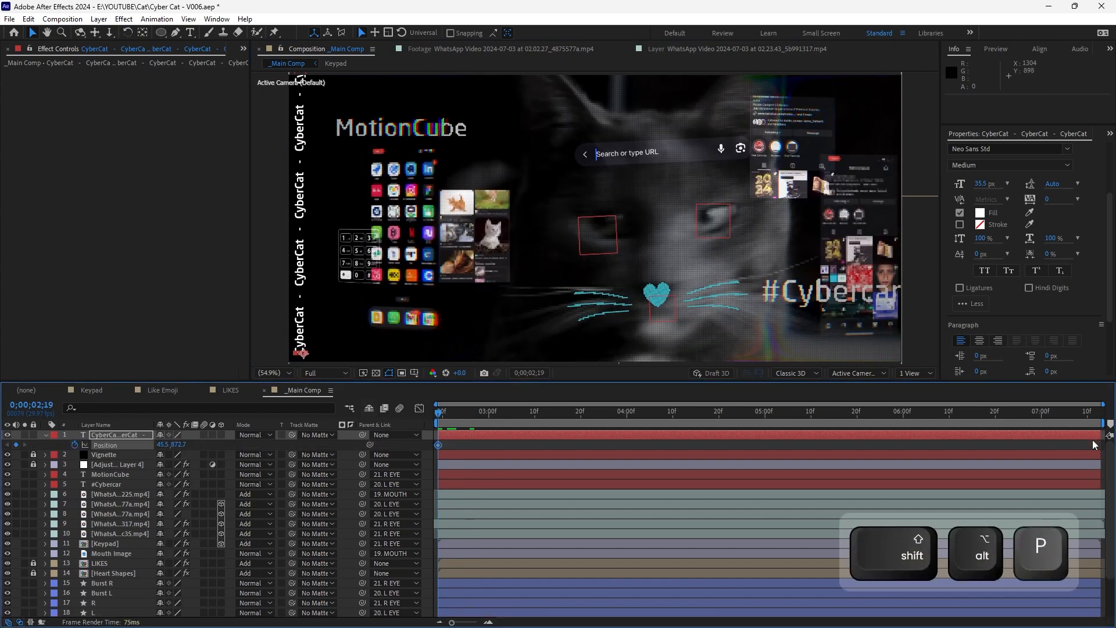
pyautogui.click(1093, 422)
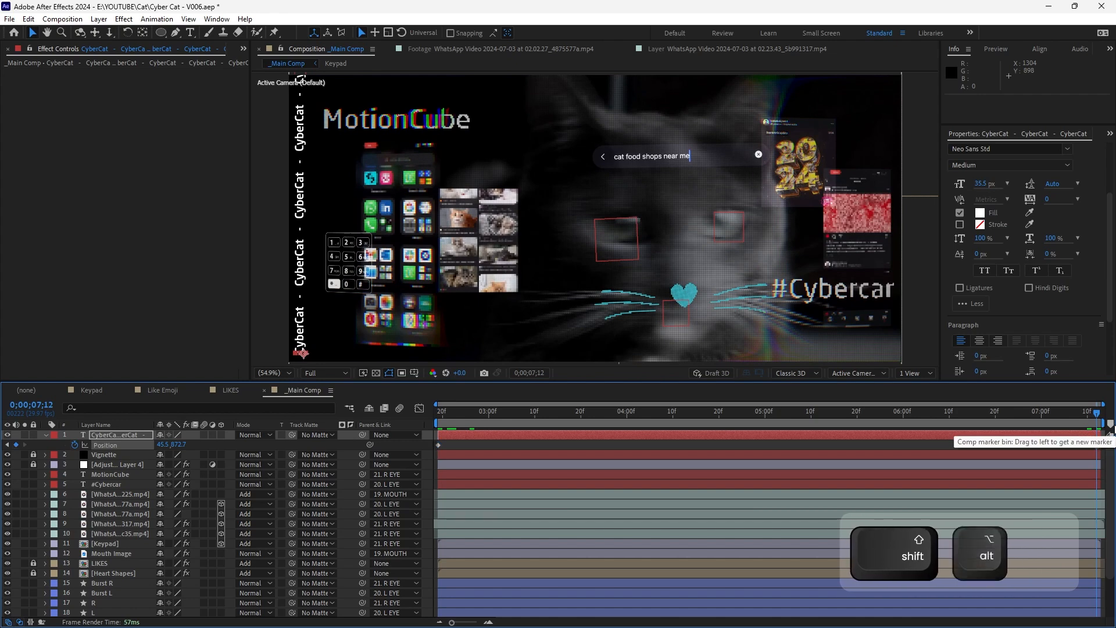
pyautogui.hotkey('shift', 'alt', 'p')
pyautogui.moveTo(292, 135); pyautogui.dragTo(282, 512)
pyautogui.moveTo(320, 297); pyautogui.dragTo(416, 362)
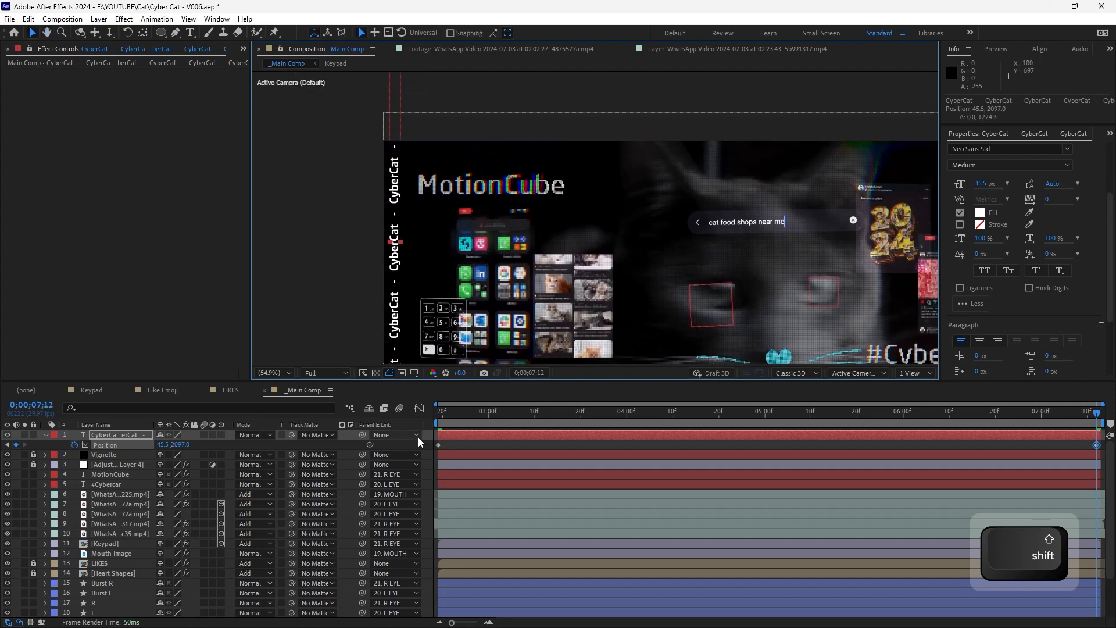
# Return to 0;00;02;19, show the rulers, and place a horizontal guide at 870 at the base of the lowest CyberCat word
pyautogui.click(443, 419)
pyautogui.press('`')
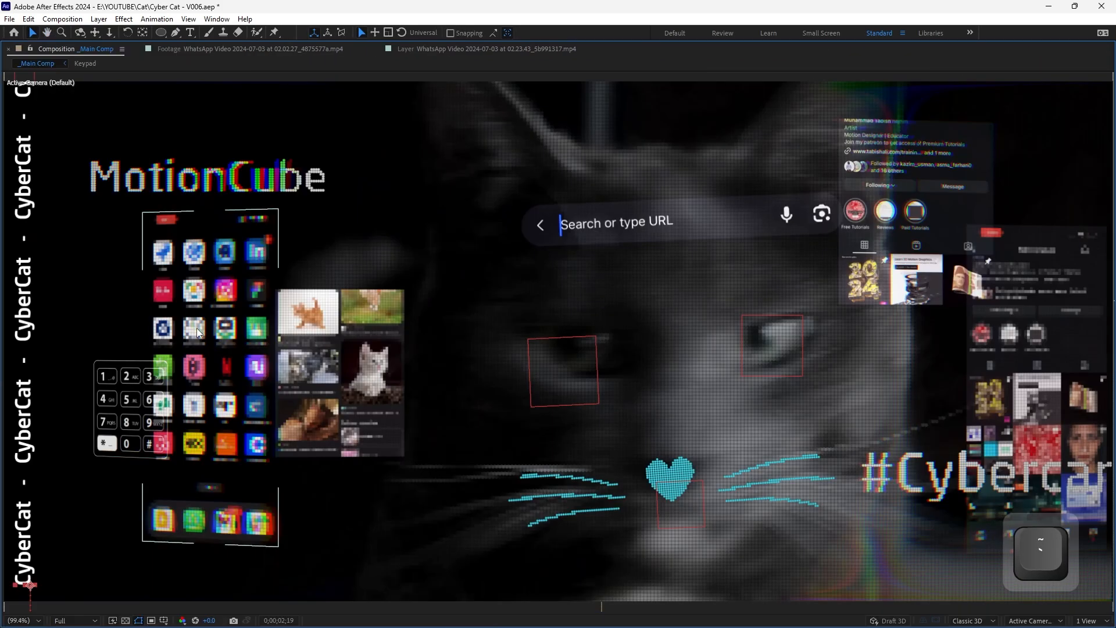
pyautogui.press('`')
pyautogui.moveTo(370, 298); pyautogui.dragTo(433, 305)
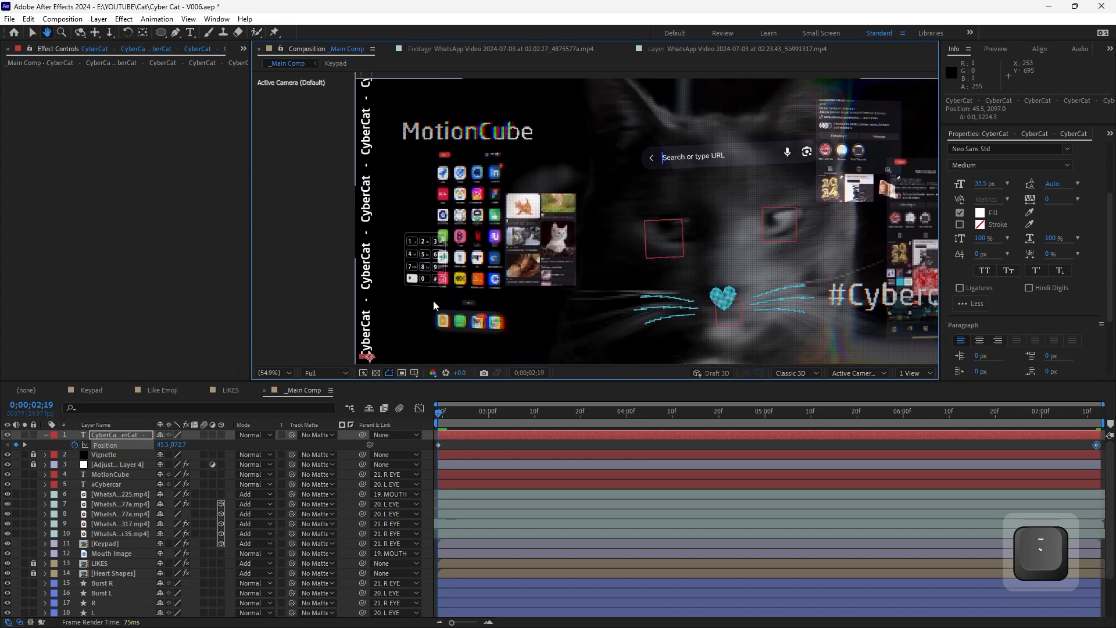
pyautogui.scroll(-1, 425, 273)
pyautogui.click(345, 272)
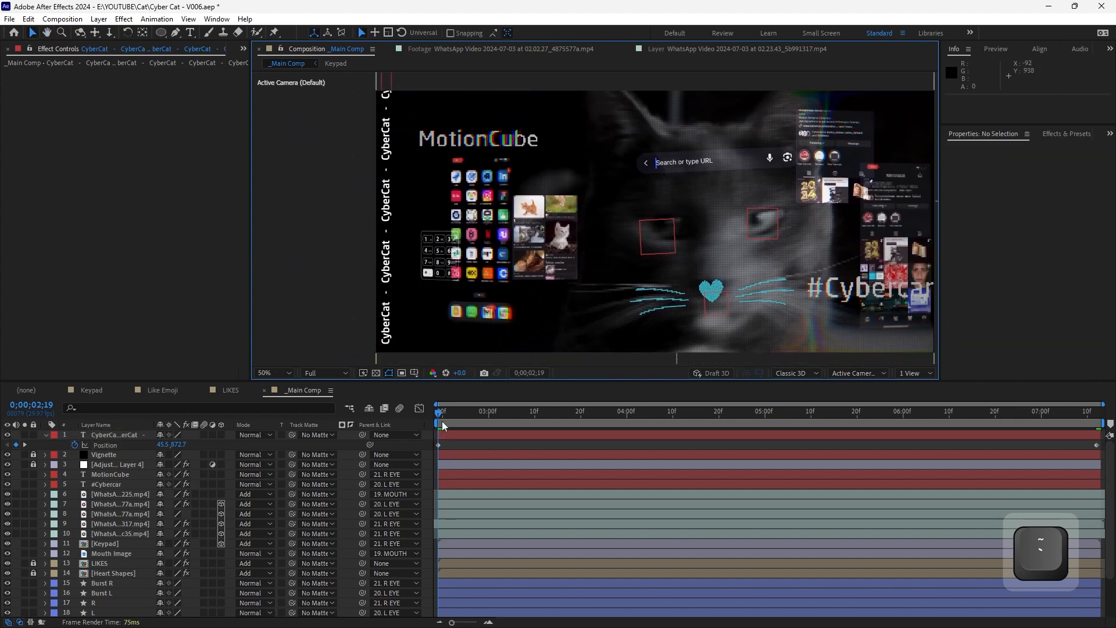
pyautogui.scroll(2, 523, 267)
pyautogui.moveTo(441, 349); pyautogui.dragTo(646, 231)
pyautogui.hotkey('ctrl', 'r')
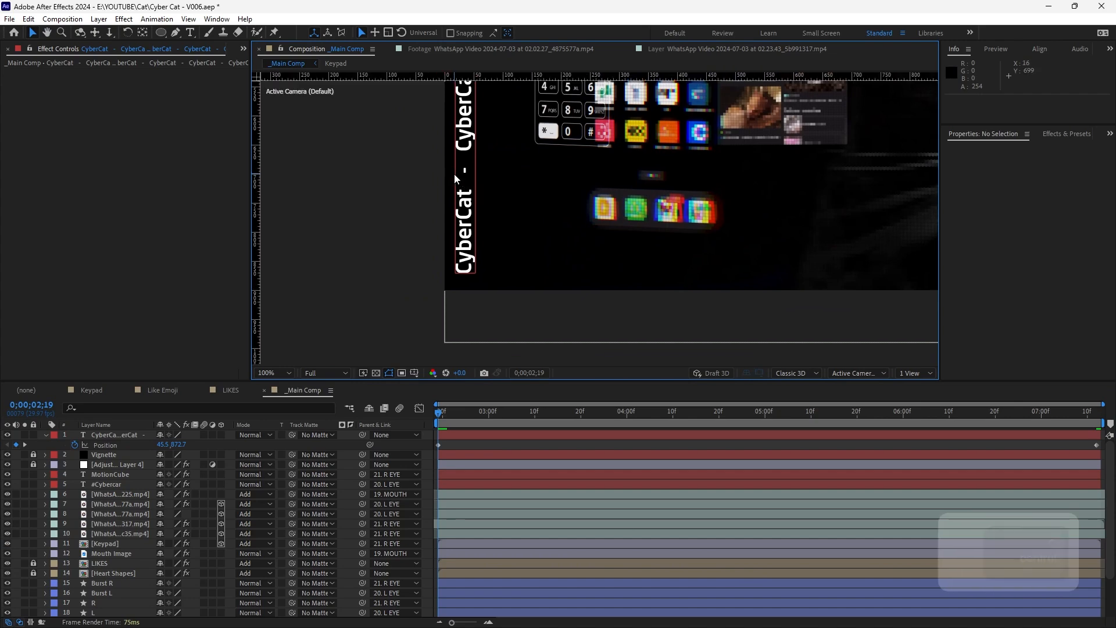
pyautogui.moveTo(494, 77); pyautogui.dragTo(483, 273)
# Place a second horizontal guide at 56 on the topmost dash of the vertical CyberCat text
pyautogui.scroll(-4, 491, 234)
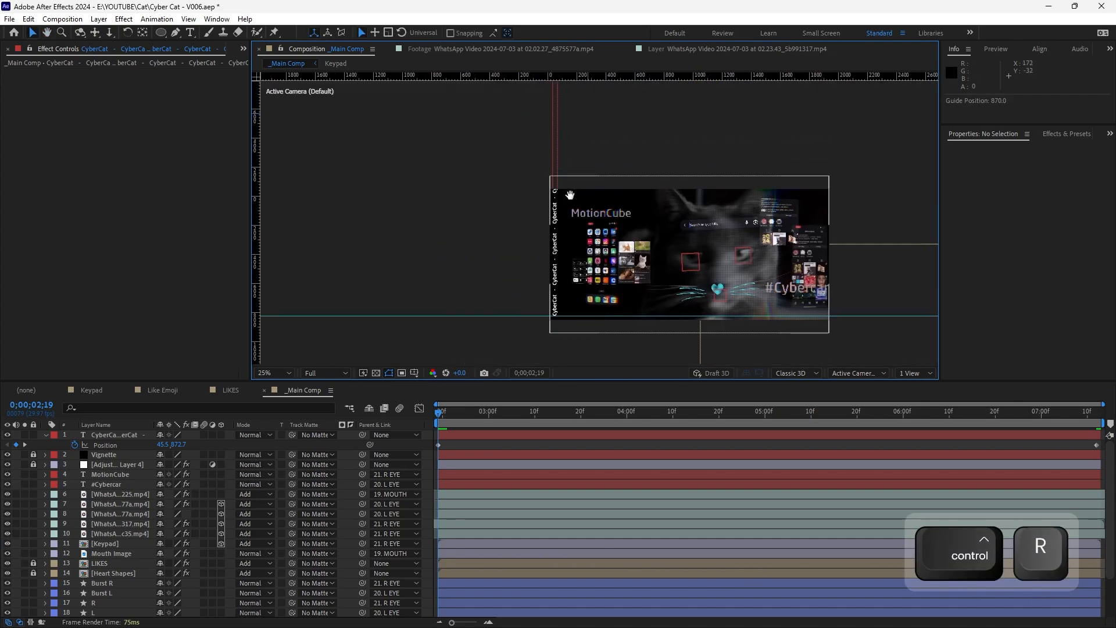
pyautogui.scroll(2, 600, 204)
pyautogui.scroll(4, 545, 232)
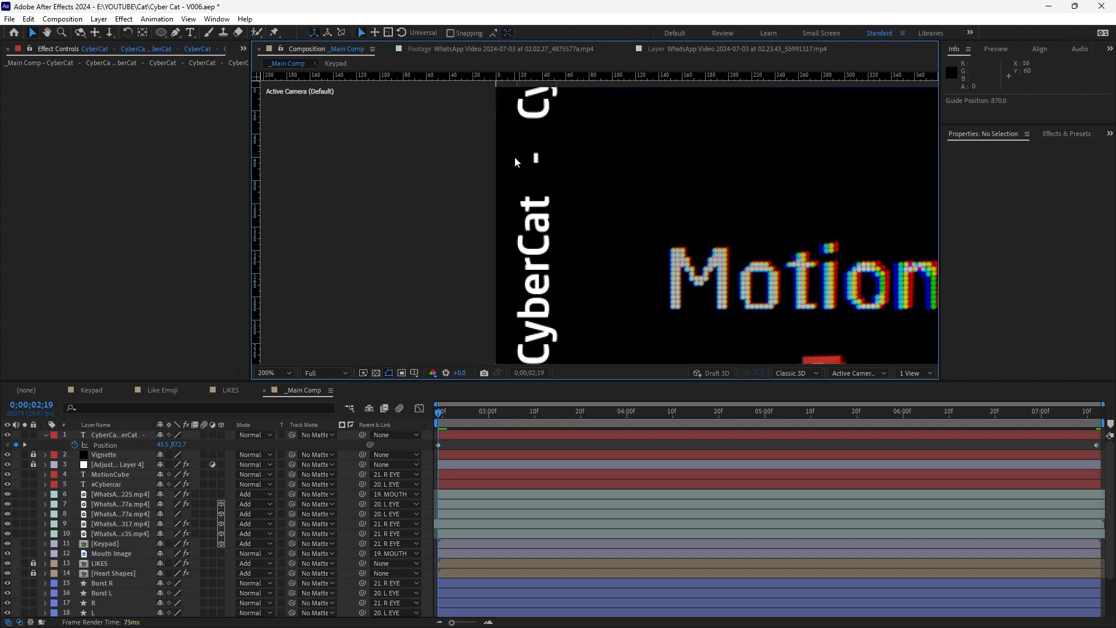
pyautogui.moveTo(544, 164); pyautogui.dragTo(535, 153)
pyautogui.scroll(-4, 498, 198)
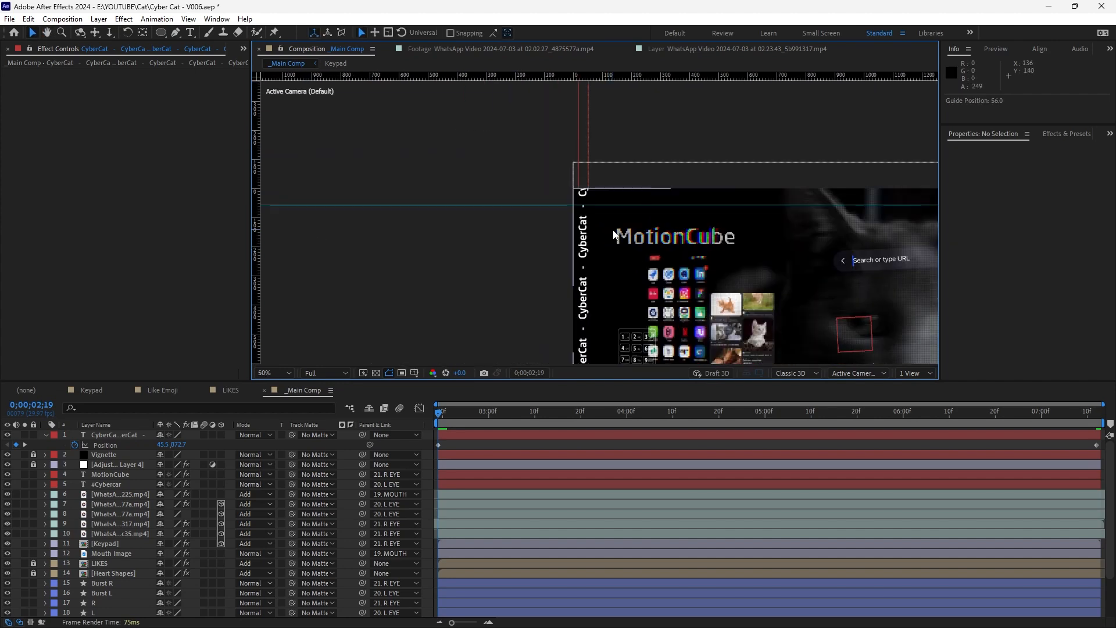
# At 0;00;07;12, set the CyberCat text's Position to 45.5, 1929 so its words line up with both guides
pyautogui.press('v')
pyautogui.moveTo(463, 422); pyautogui.dragTo(1096, 422)
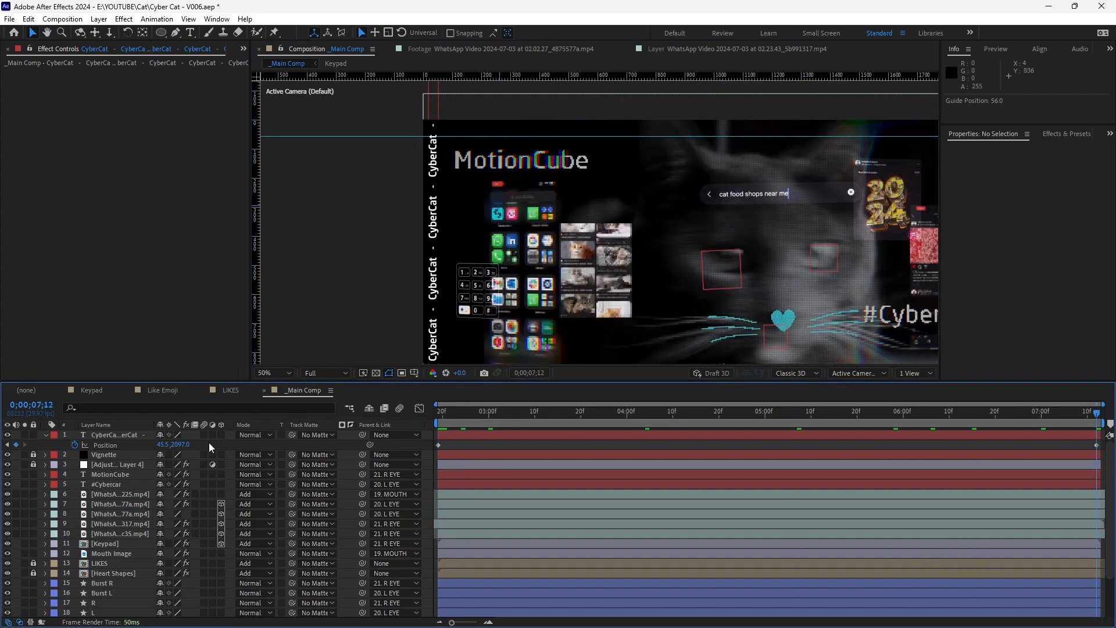
pyautogui.moveTo(181, 444); pyautogui.dragTo(33, 440)
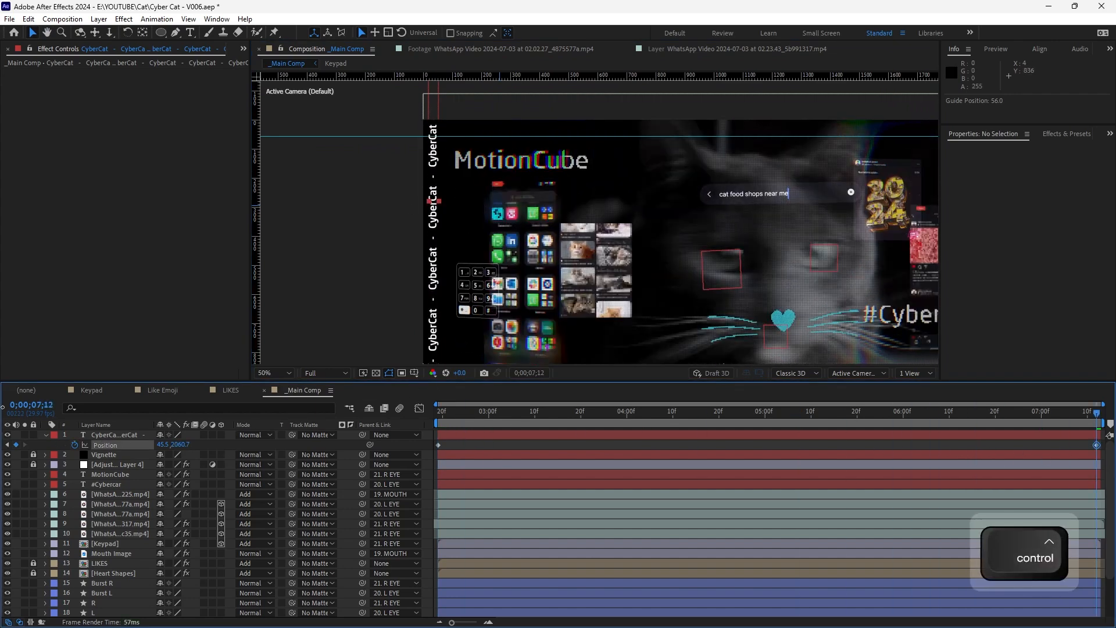
pyautogui.moveTo(3, 406); pyautogui.dragTo(112, 444)
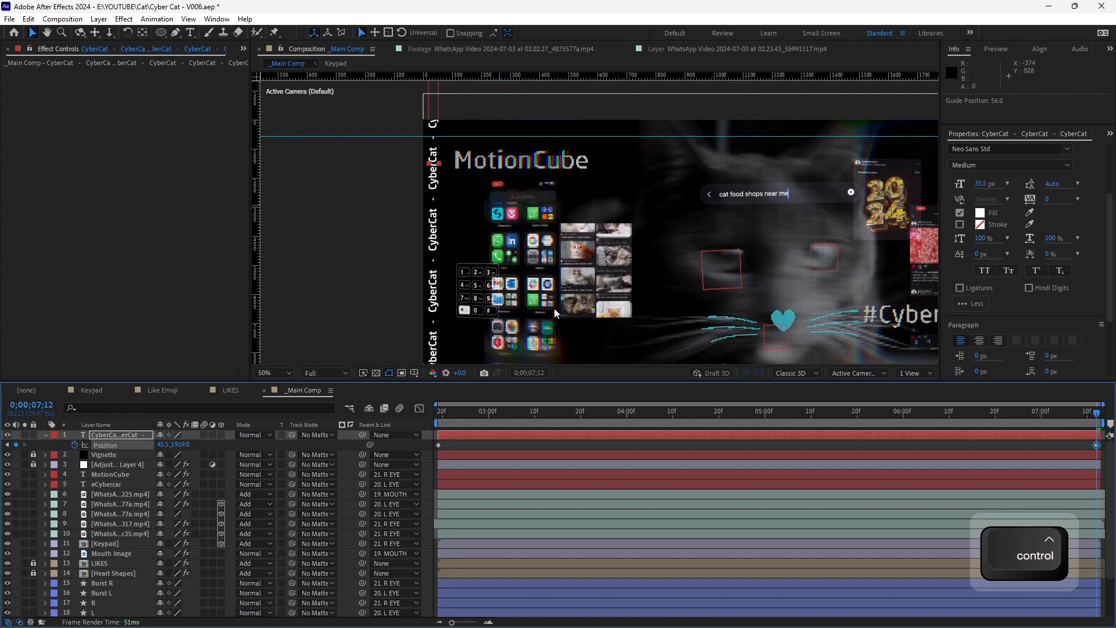
pyautogui.moveTo(538, 340); pyautogui.dragTo(599, 87)
pyautogui.moveTo(547, 246); pyautogui.dragTo(535, 326)
pyautogui.scroll(1, 468, 144)
pyautogui.moveTo(453, 187); pyautogui.dragTo(467, 207)
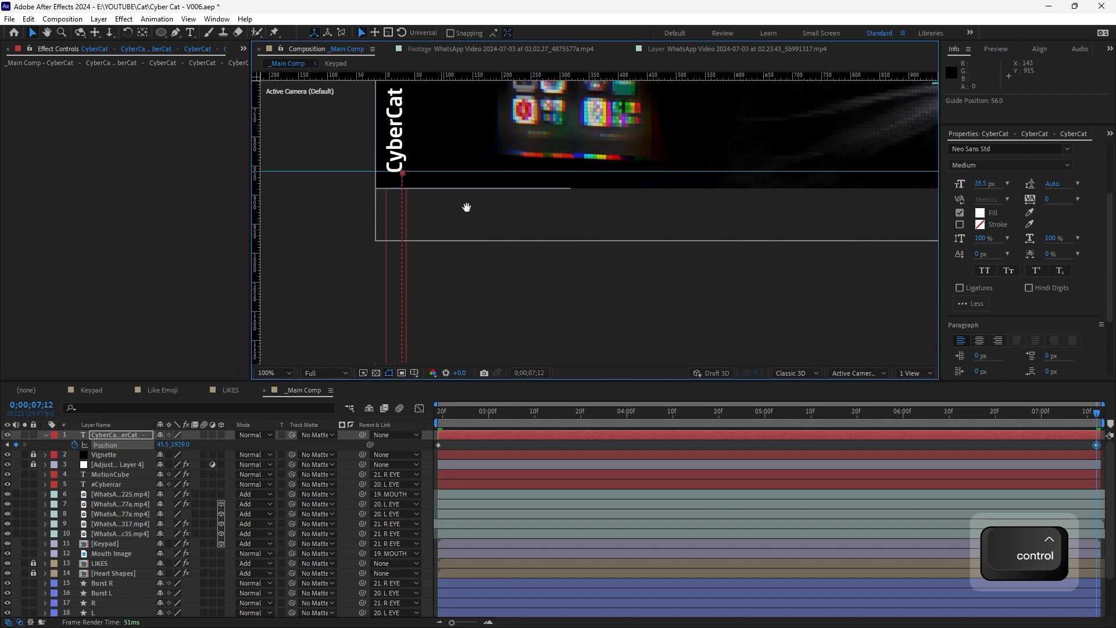
pyautogui.scroll(-4, 442, 215)
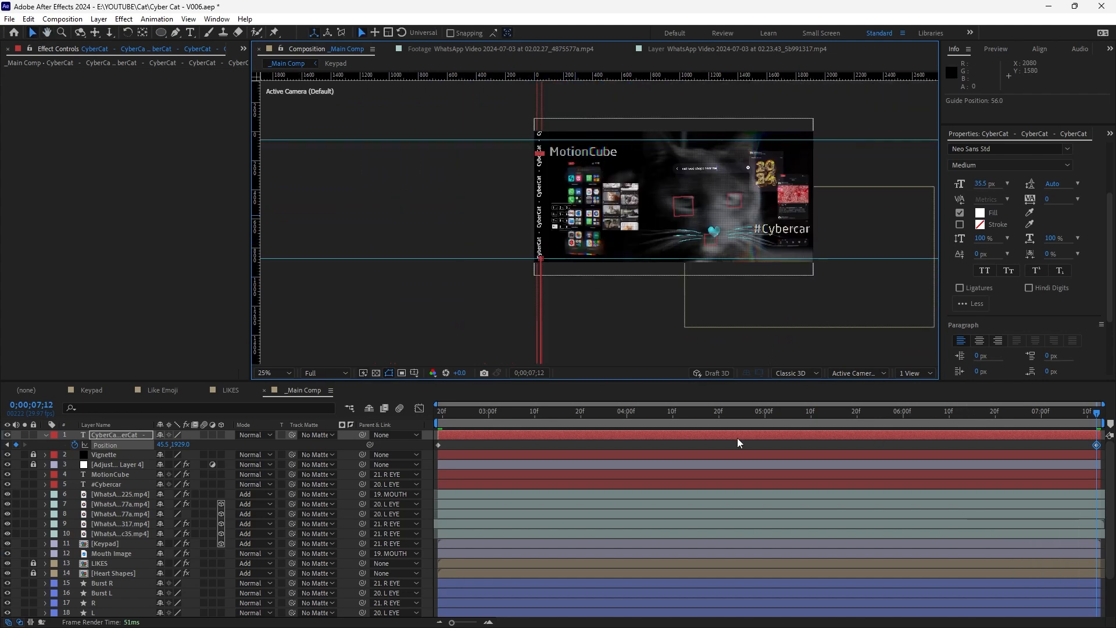
# Preview the composition from near its end to check how the scrolling CyberCat text loops
pyautogui.click(1073, 412)
pyautogui.press('space')
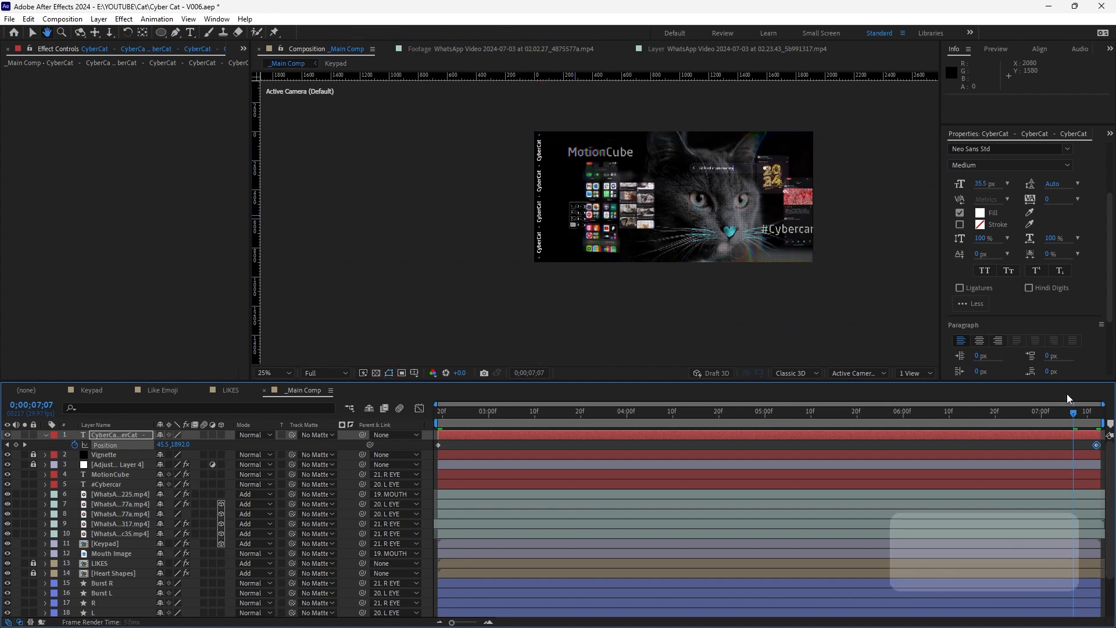
pyautogui.press('space')
pyautogui.moveTo(1072, 414); pyautogui.dragTo(991, 419)
pyautogui.press('space')
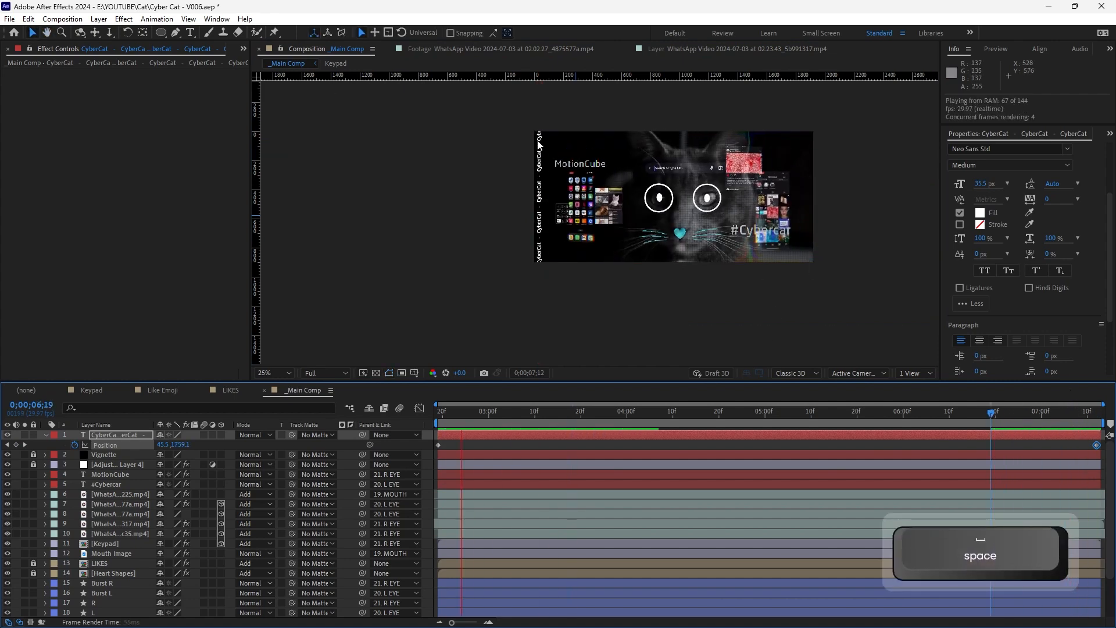
# End the playback at 0;00;03;19, save the project as incremental version V007, and collapse all expanded layer properties
pyautogui.press('space')
pyautogui.click(446, 445)
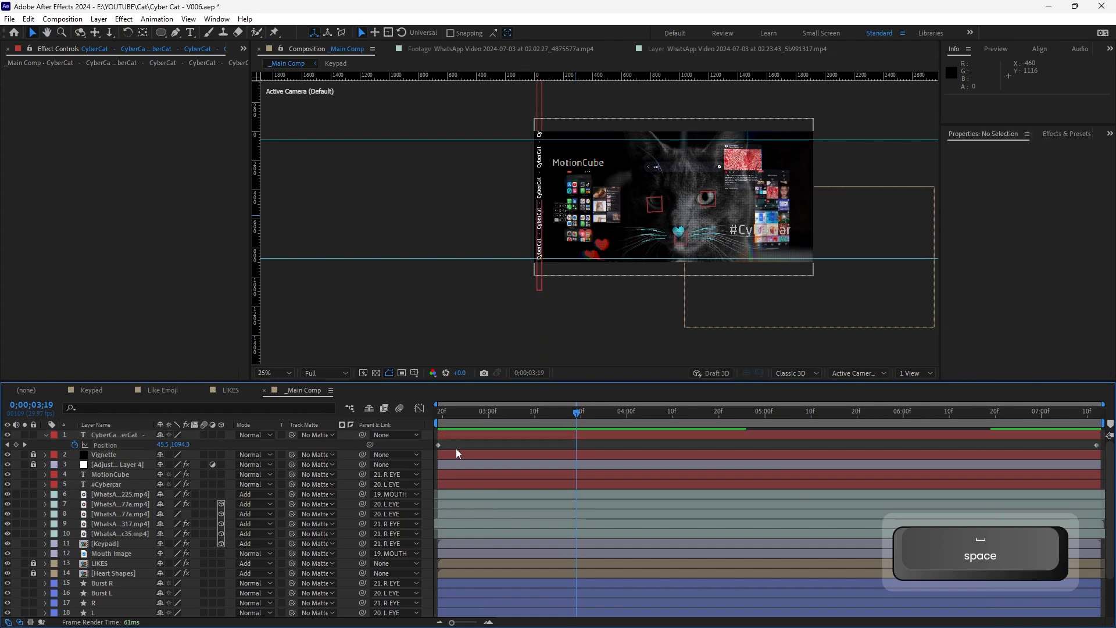
pyautogui.press('a')
pyautogui.press('a')
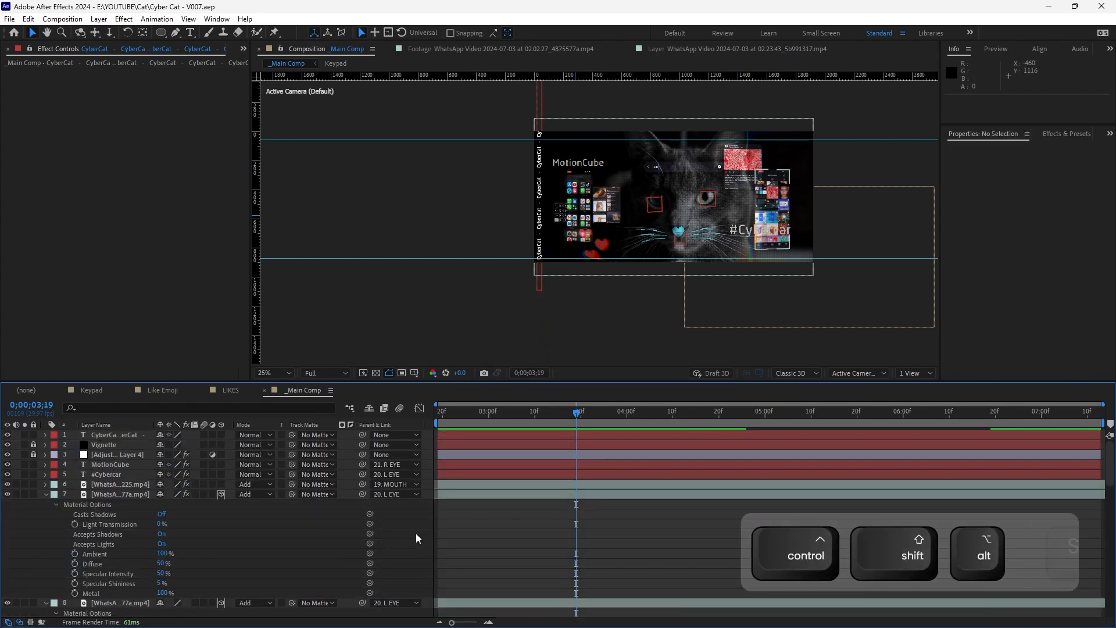
pyautogui.hotkey('ctrl', 'alt', 'shift', 's')
pyautogui.click(54, 495)
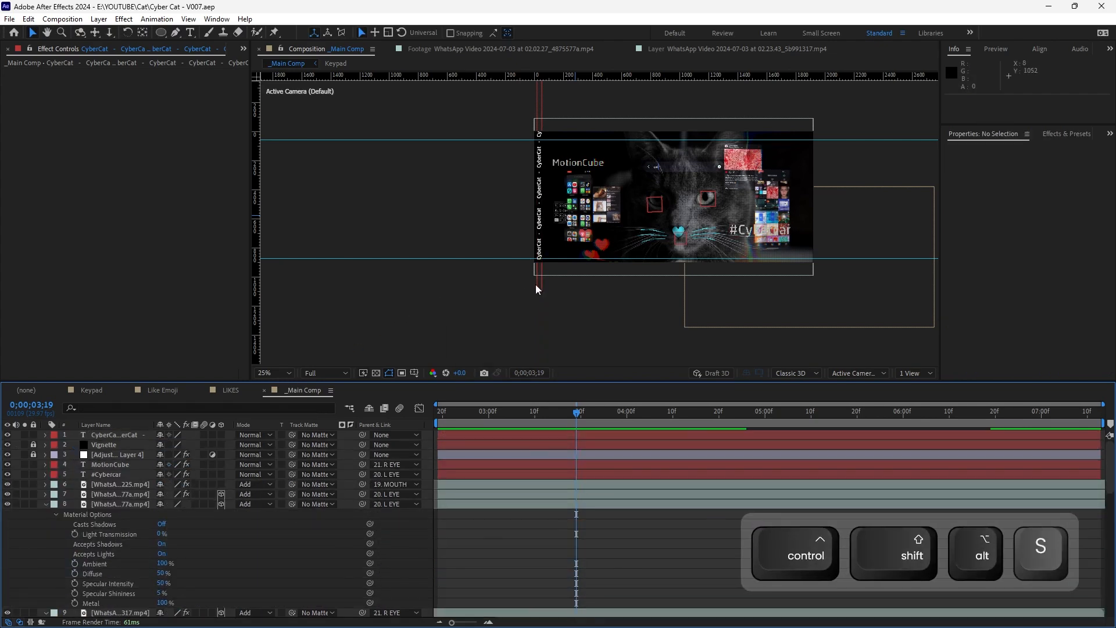
pyautogui.press('p')
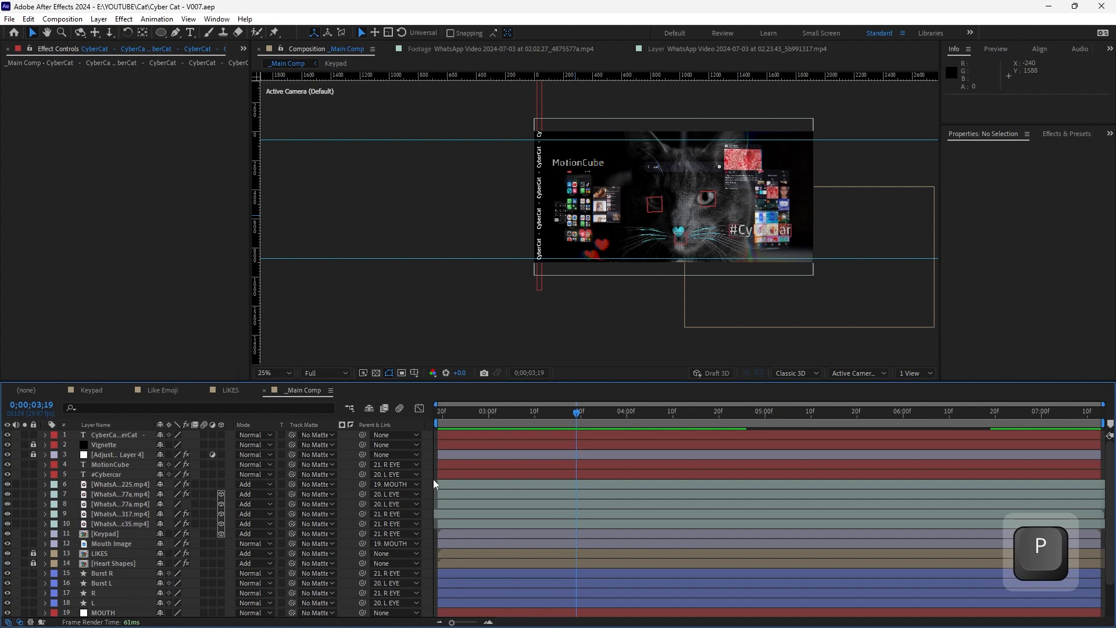
# Hide the rulers, guides and layer controls in the fitted composition view, and save the project as incremental version V008
pyautogui.hotkey('shift', '/')
pyautogui.hotkey('ctrl', 'r')
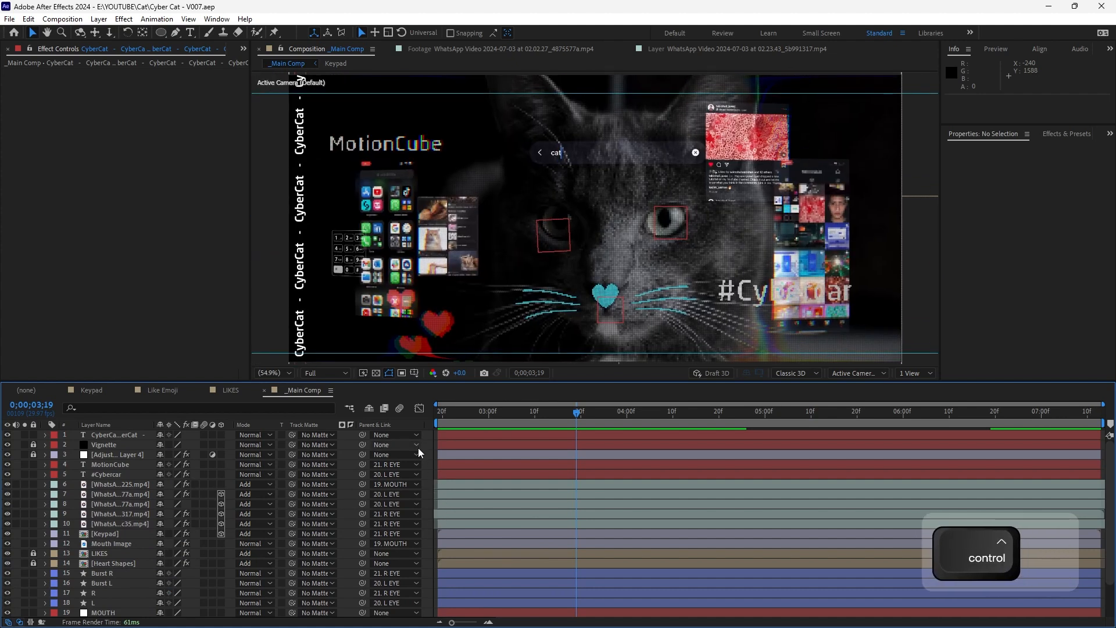
pyautogui.hotkey('ctrl', ';')
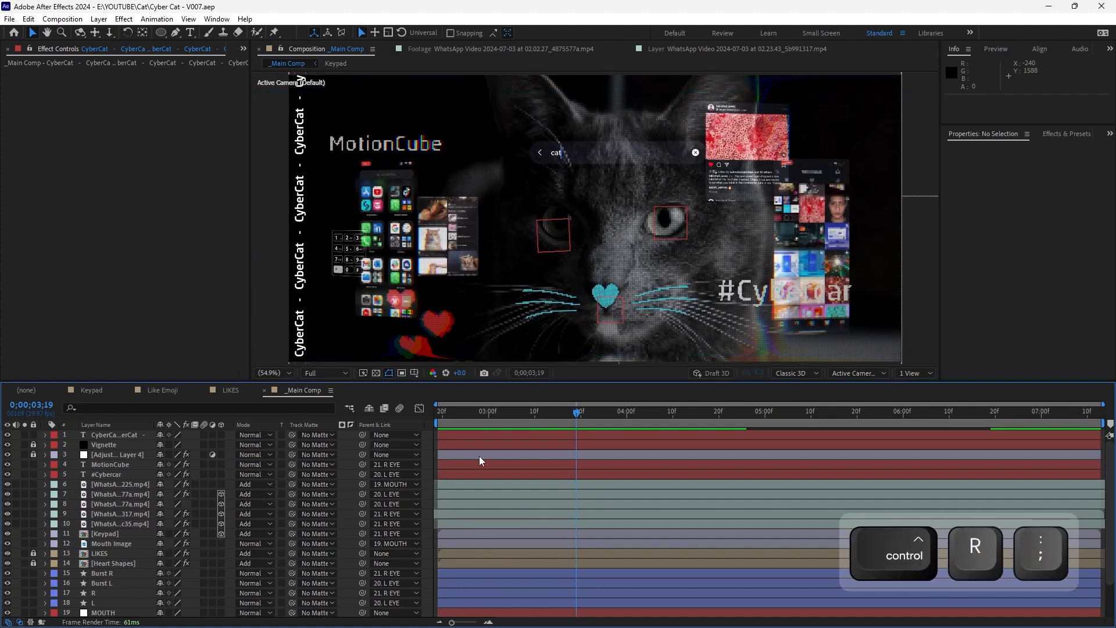
pyautogui.hotkey('ctrl', 'shift', 'h')
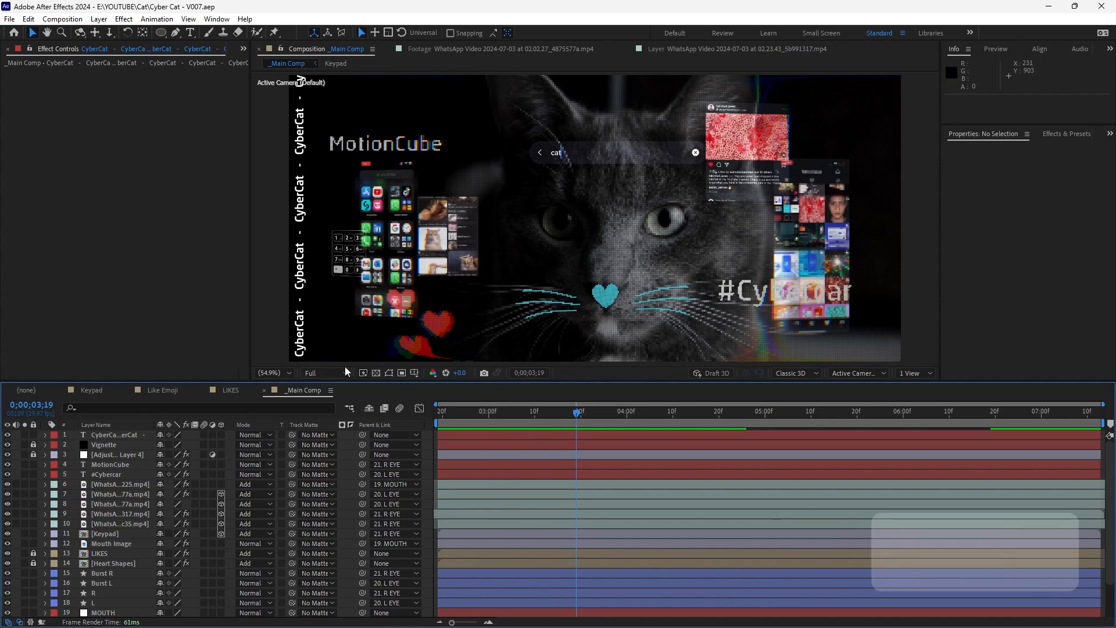
pyautogui.hotkey('ctrl', 'alt', 'shift', 's')
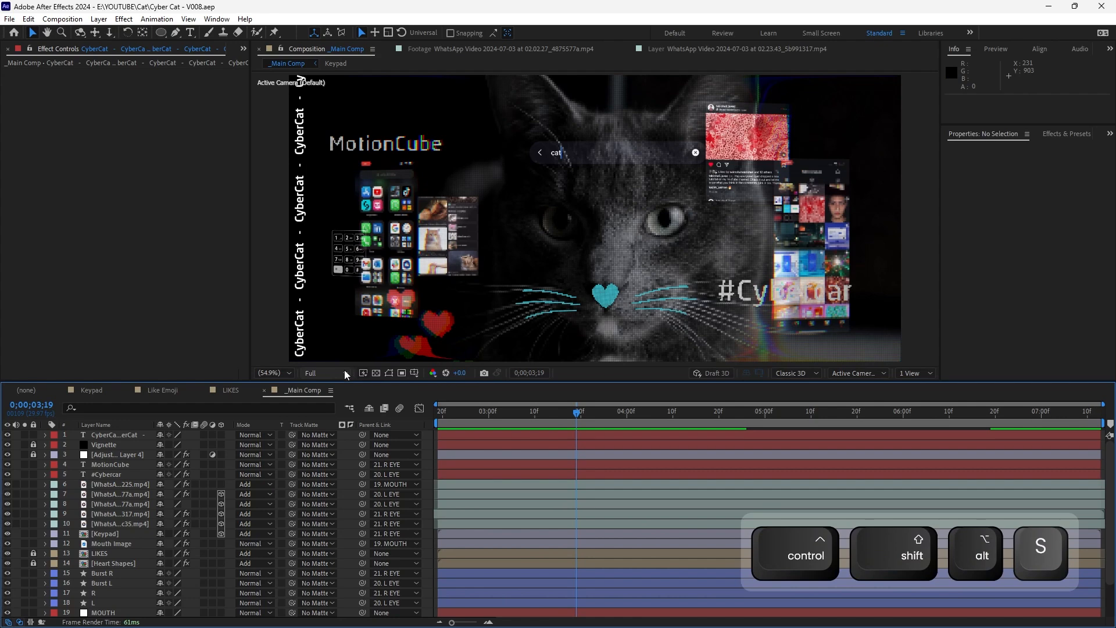
# Lower the vertical CyberCat text layer's Opacity to 31% and save the project
pyautogui.click(300, 275)
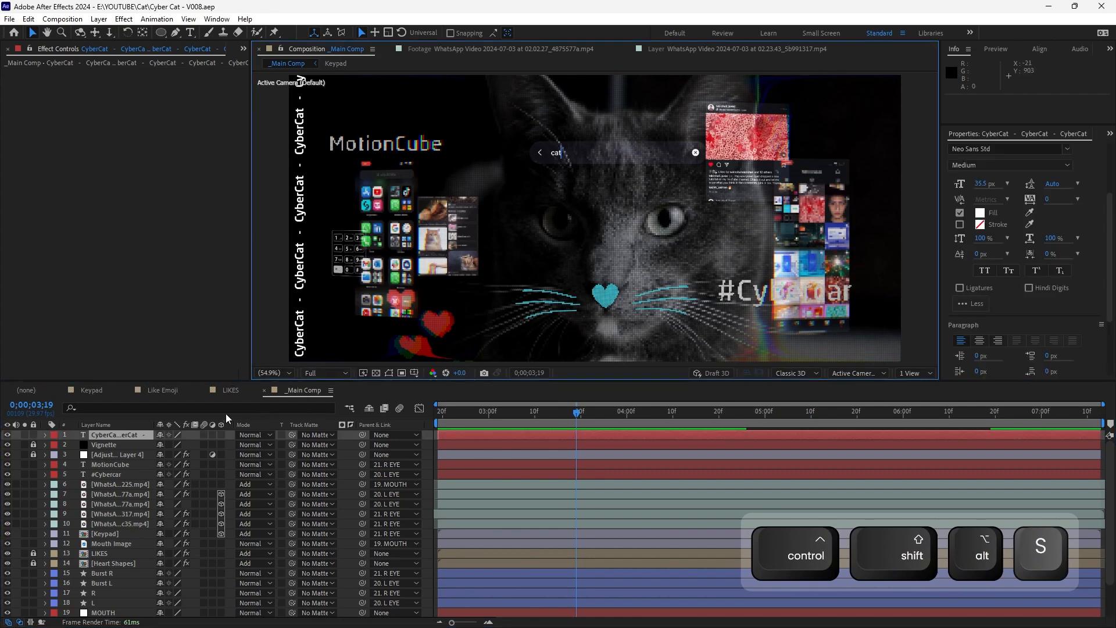
pyautogui.press('t')
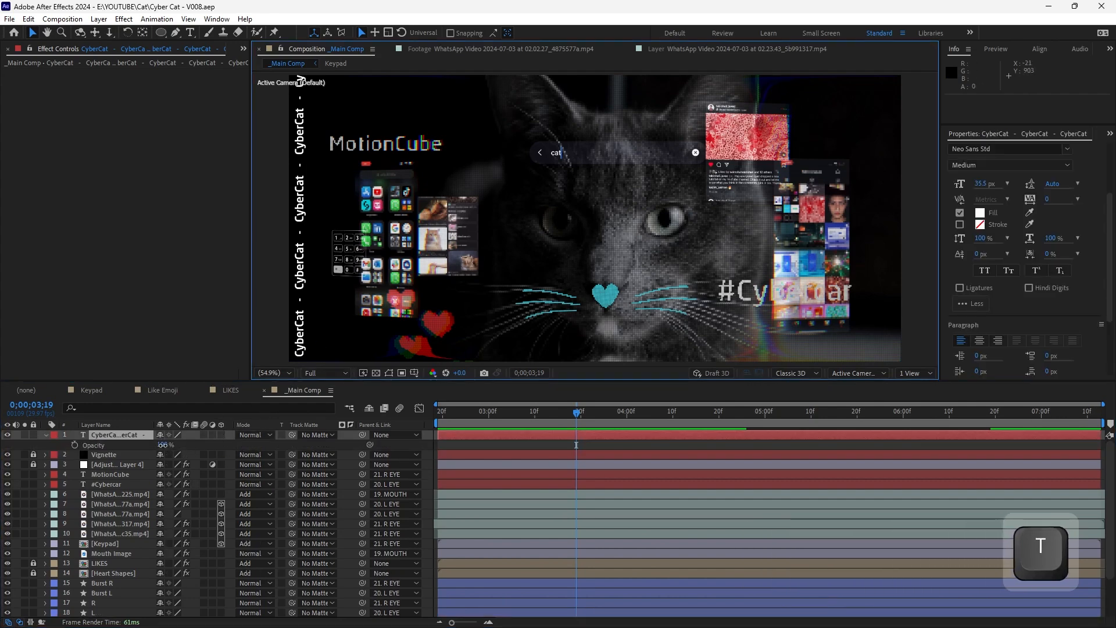
pyautogui.moveTo(163, 444); pyautogui.dragTo(132, 444)
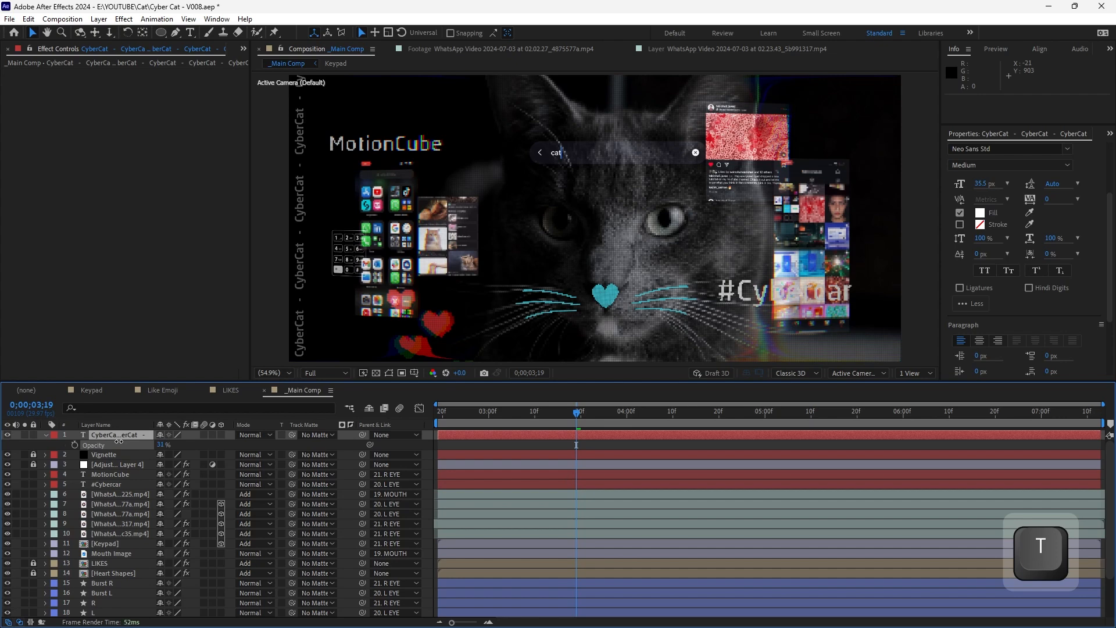
pyautogui.hotkey('ctrl', 's')
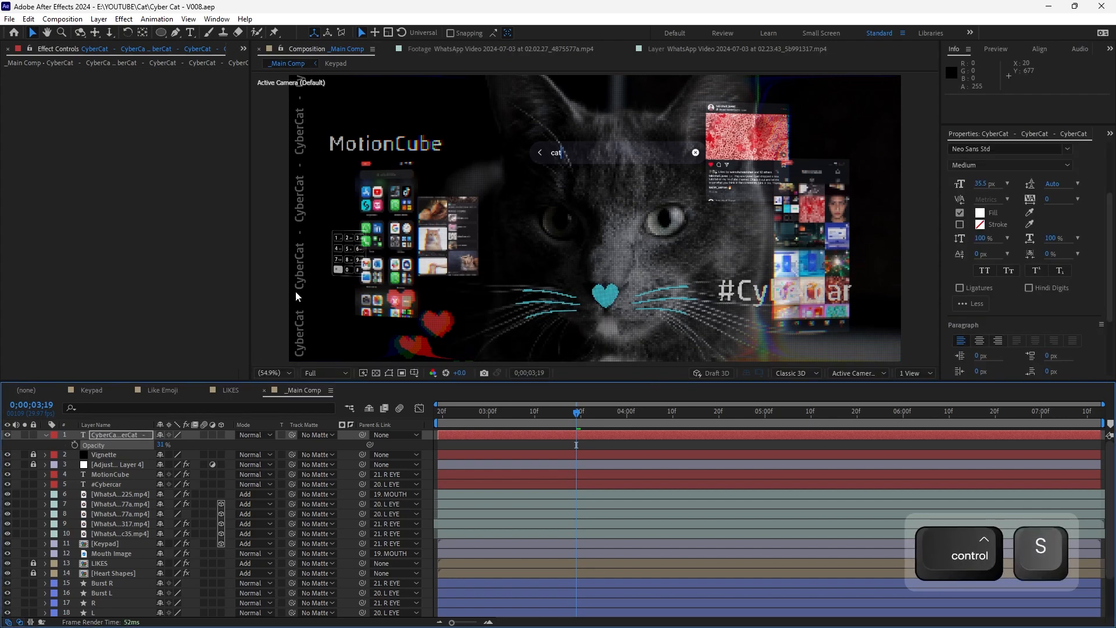
# Pre-compose the vertical CyberCat text layer under the default name, moving all attributes into the new composition
pyautogui.hotkey('ctrl', 'shift', 'c')
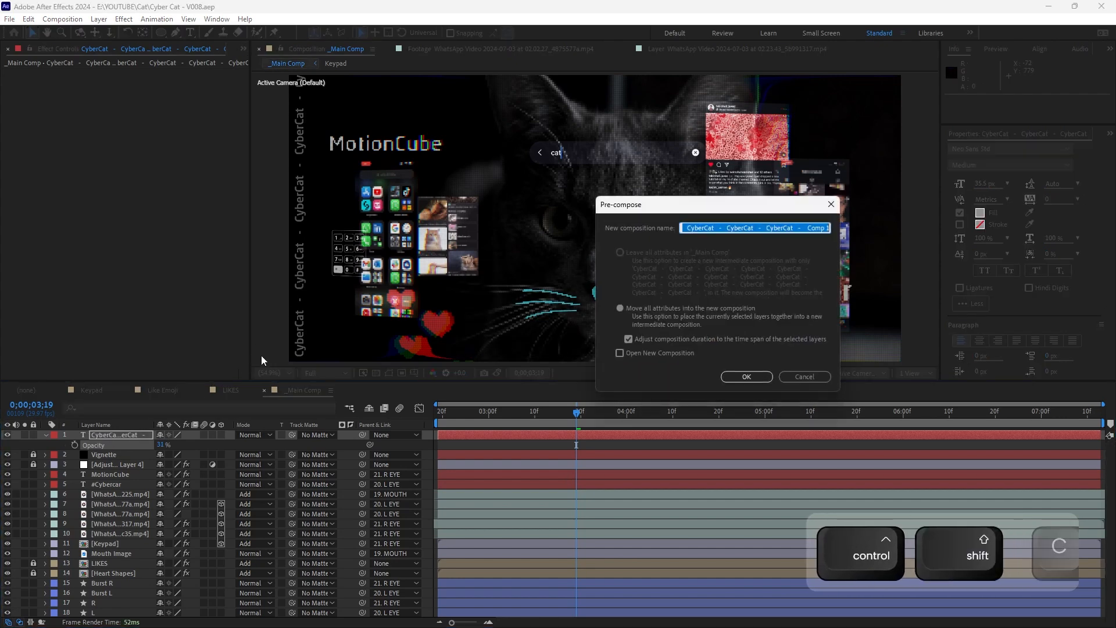
pyautogui.press('Return')
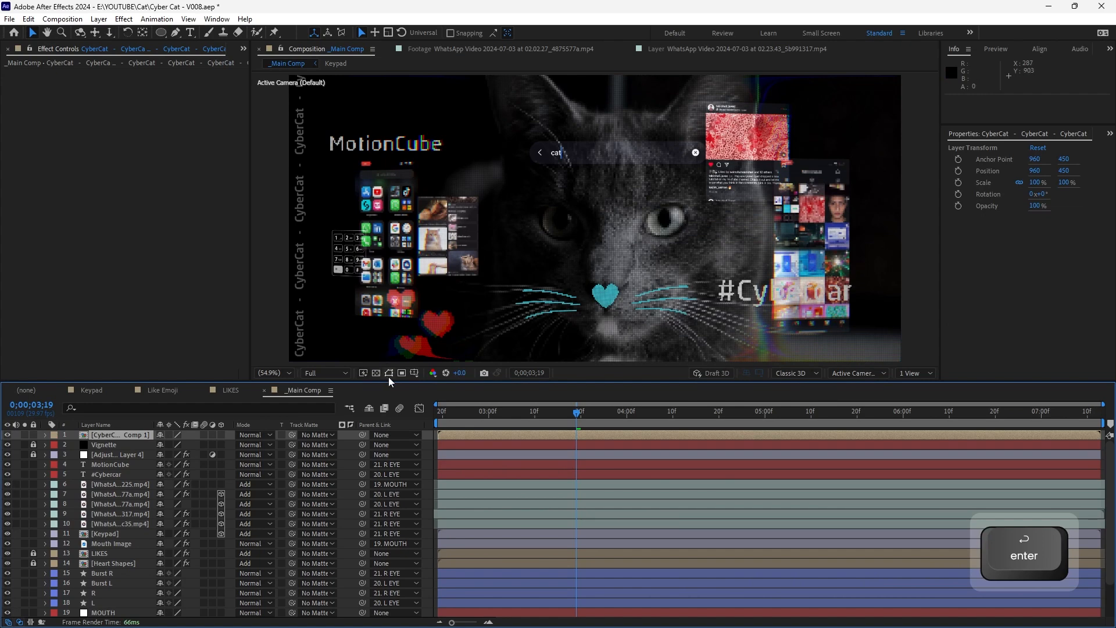
pyautogui.click(376, 267)
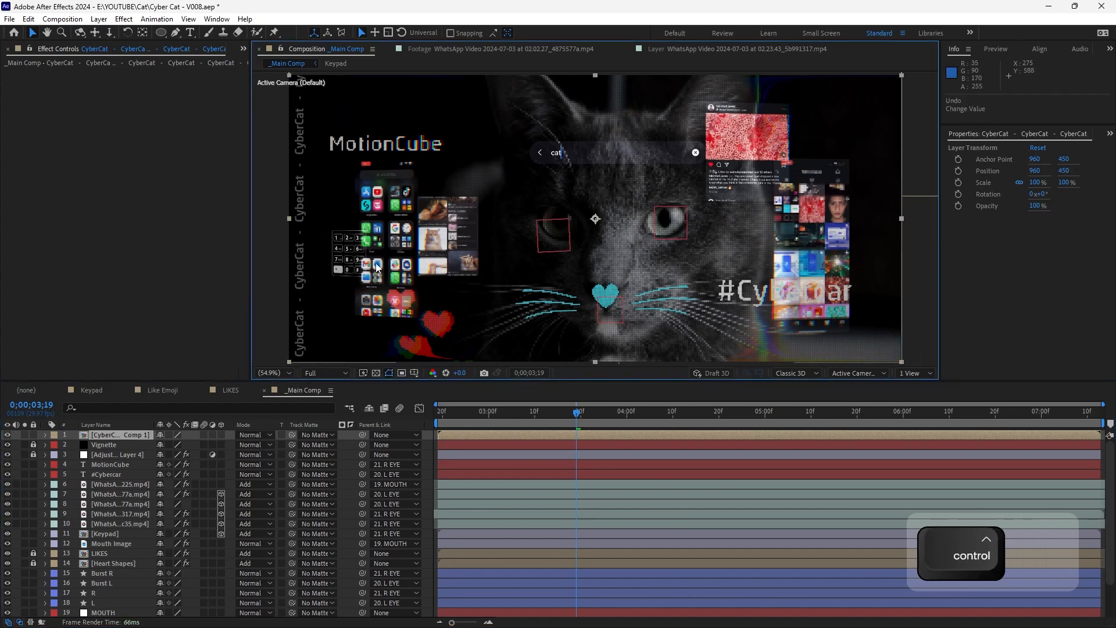
pyautogui.hotkey('ctrl', 'z')
# Duplicate the CyberCat pre-composition and flip the copy both horizontally and vertically onto the opposite edge of the frame
pyautogui.hotkey('ctrl', 'd')
pyautogui.rightClick(376, 267)
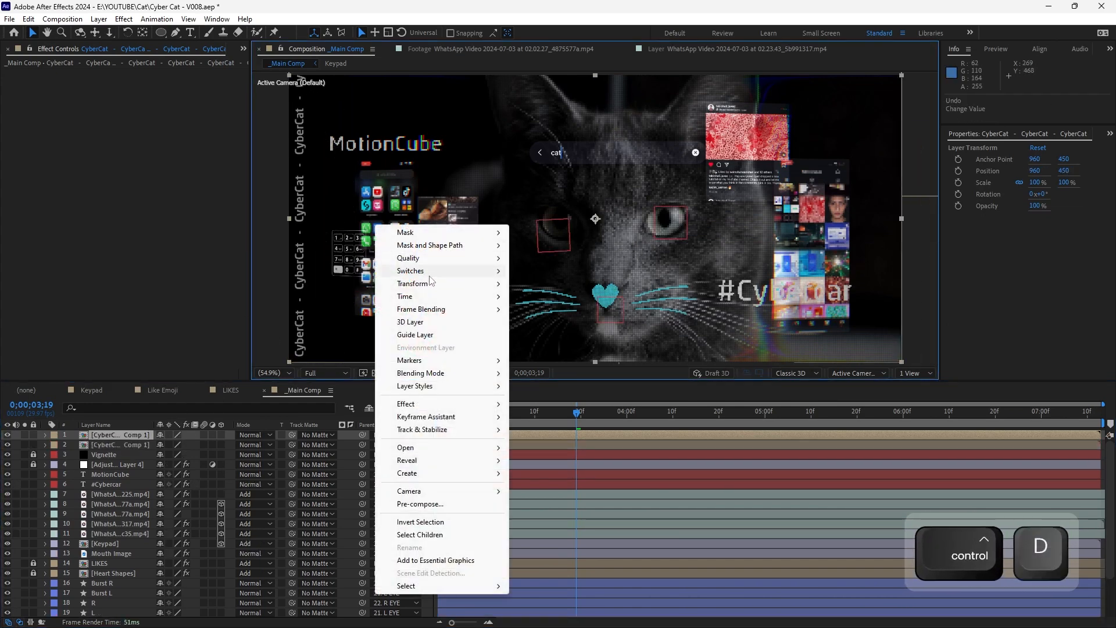
pyautogui.moveTo(437, 285)
pyautogui.click(583, 386)
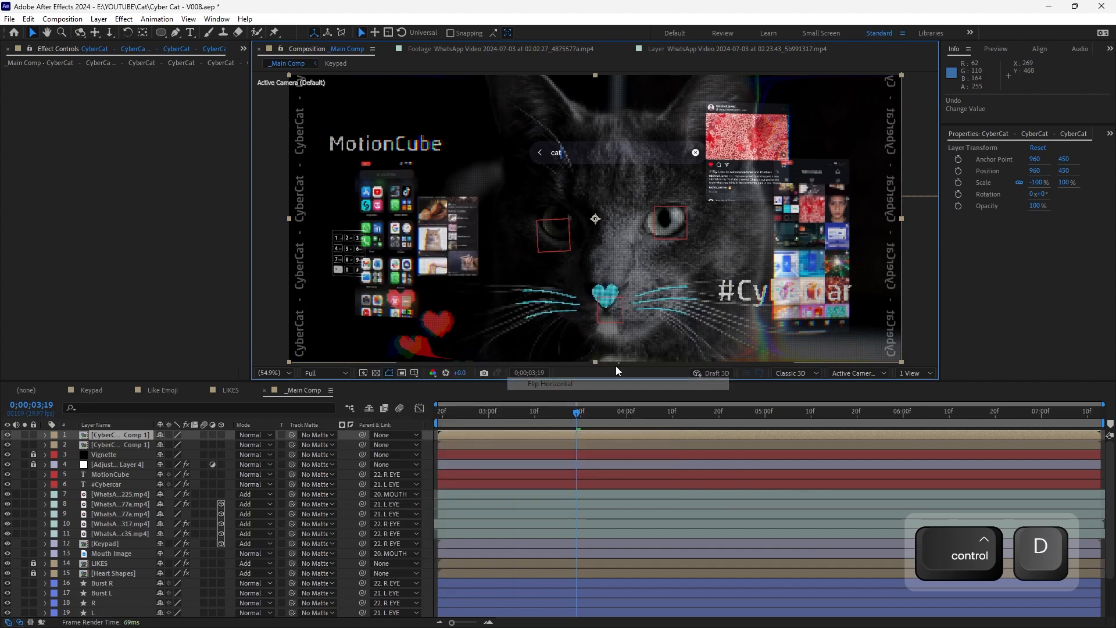
pyautogui.rightClick(809, 273)
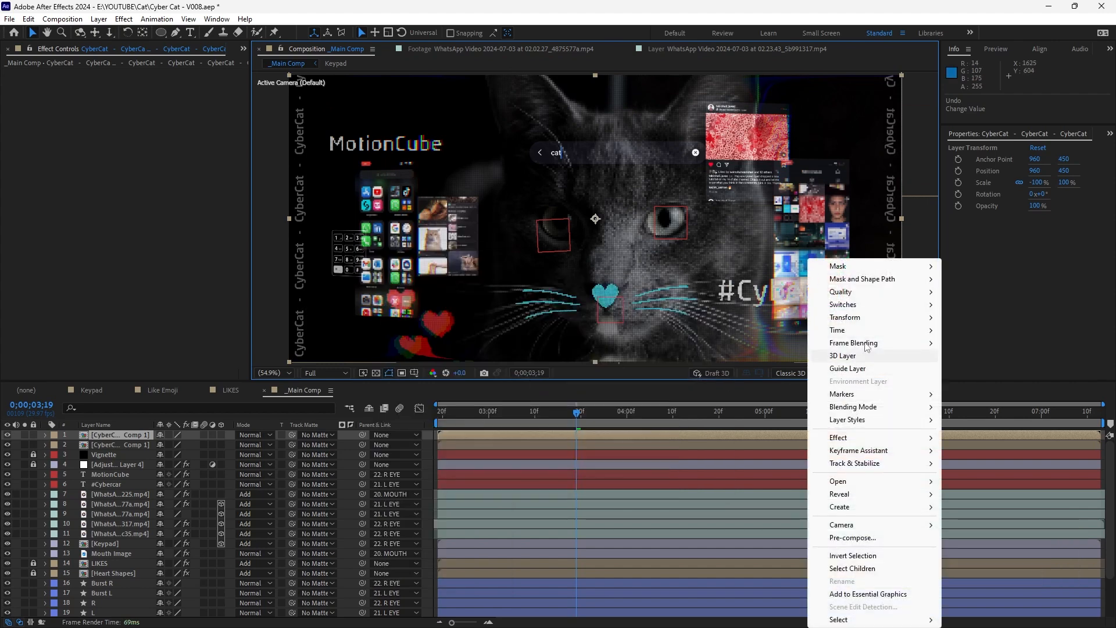
pyautogui.moveTo(875, 319)
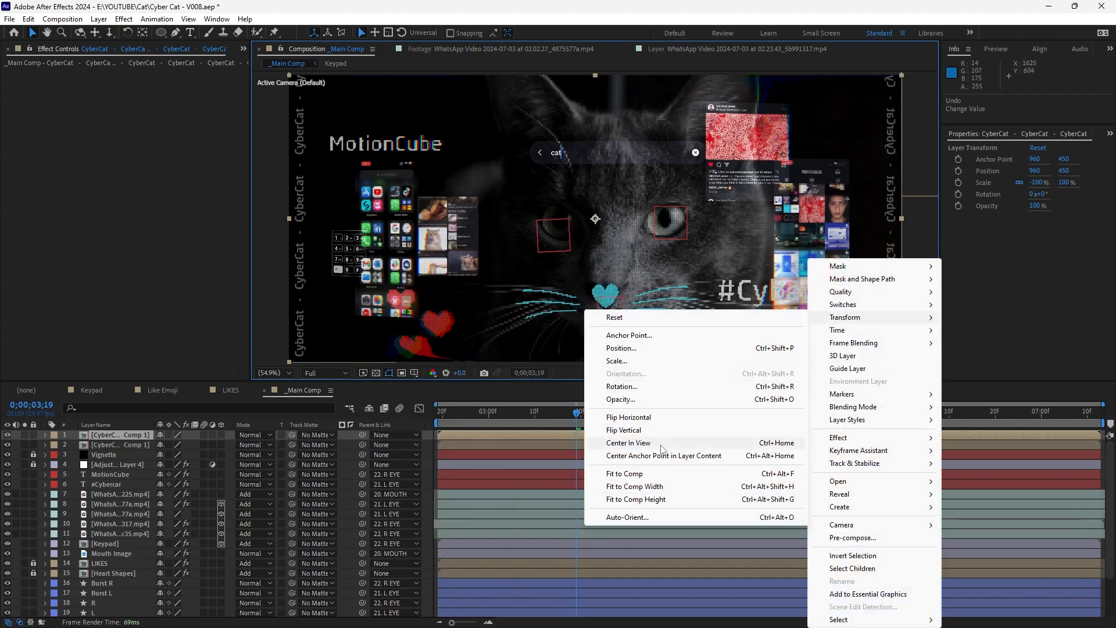
pyautogui.click(655, 435)
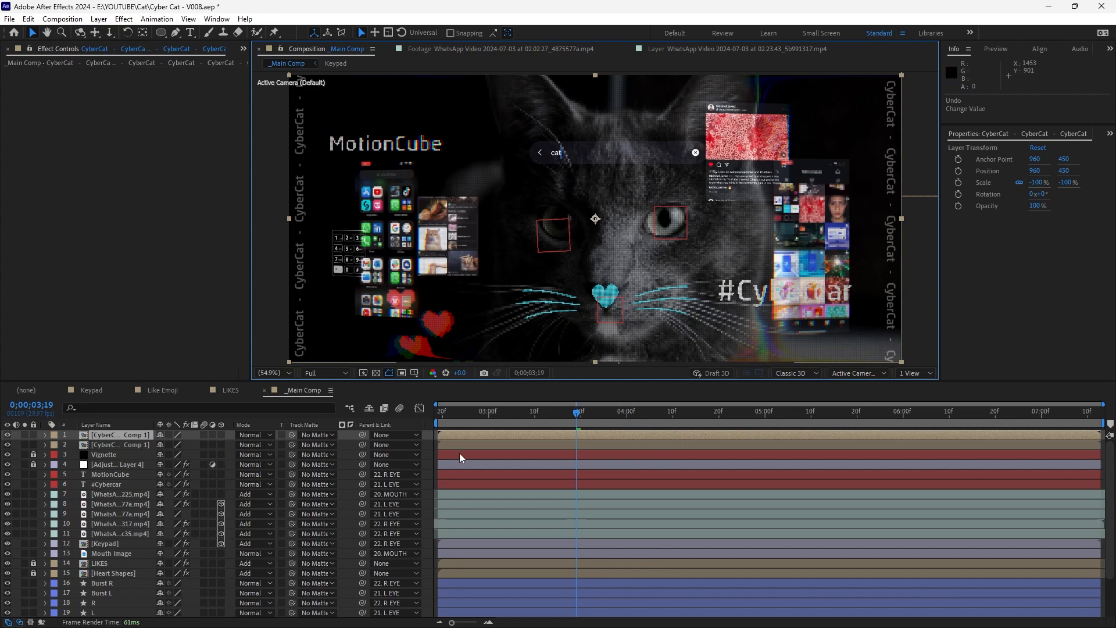
# Preview both CyberCat edge texts at several times, deselect all layers, and save the project incrementally as V009 and V010
pyautogui.press('space')
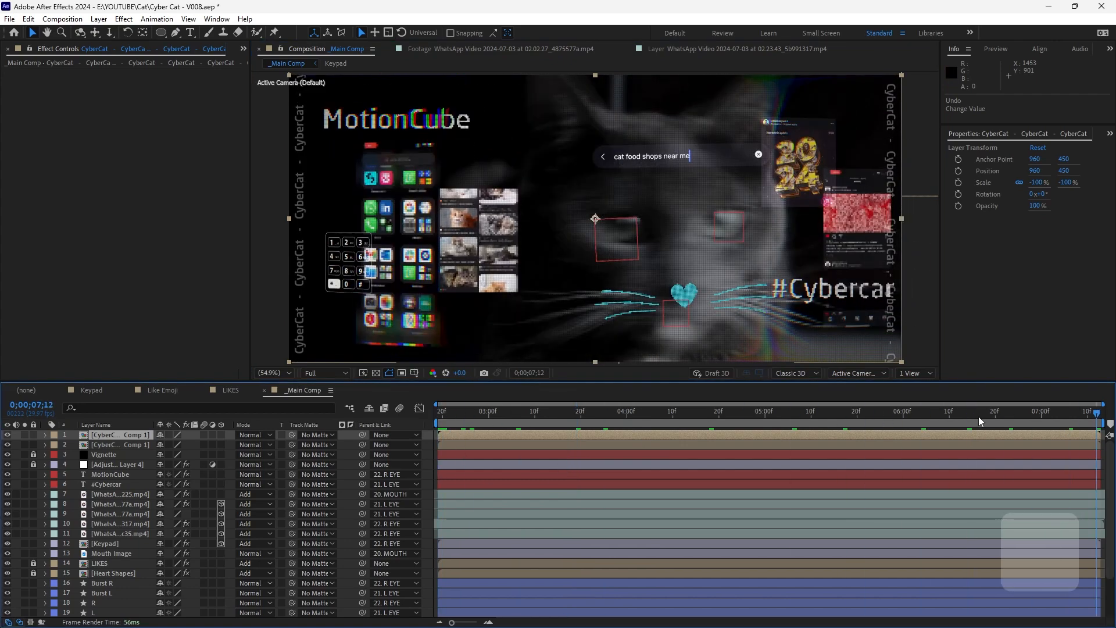
pyautogui.hotkey('ctrl', 'shift', 'alt', 's')
pyautogui.click(797, 417)
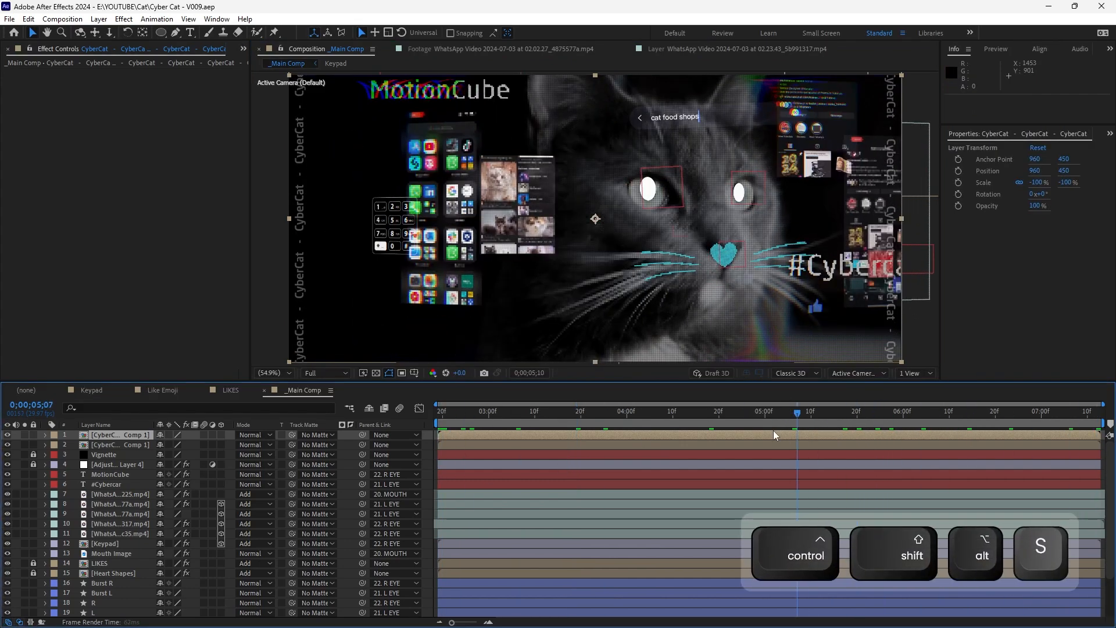
pyautogui.moveTo(773, 435)
pyautogui.mouseDown()
pyautogui.moveTo(717, 436)
pyautogui.moveTo(770, 448)
pyautogui.mouseUp()
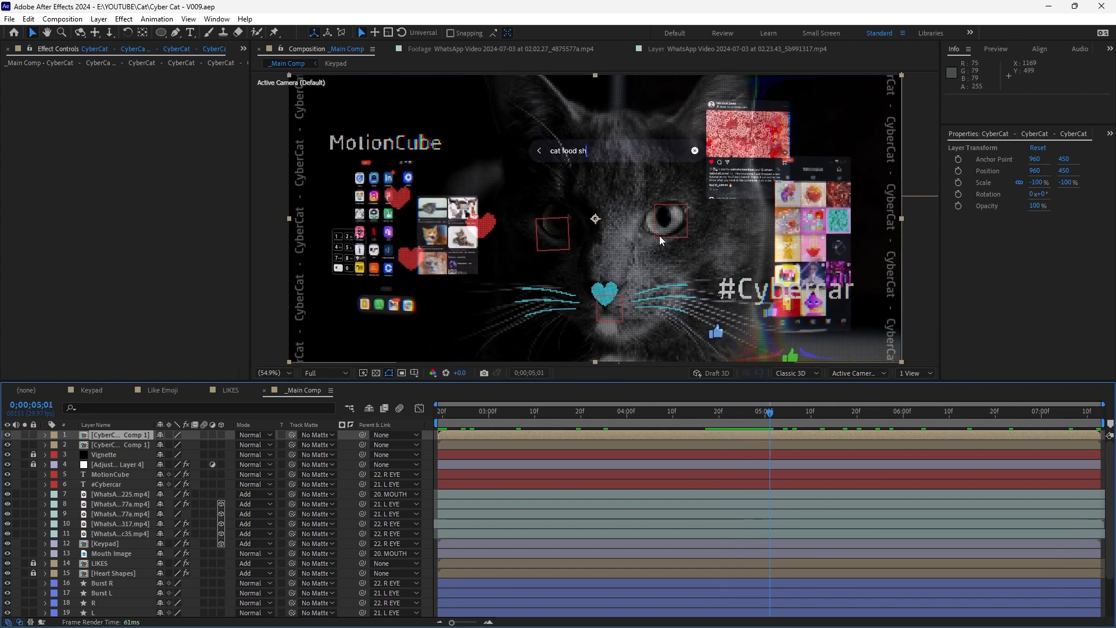
pyautogui.hotkey('ctrl', 'shift', 'a')
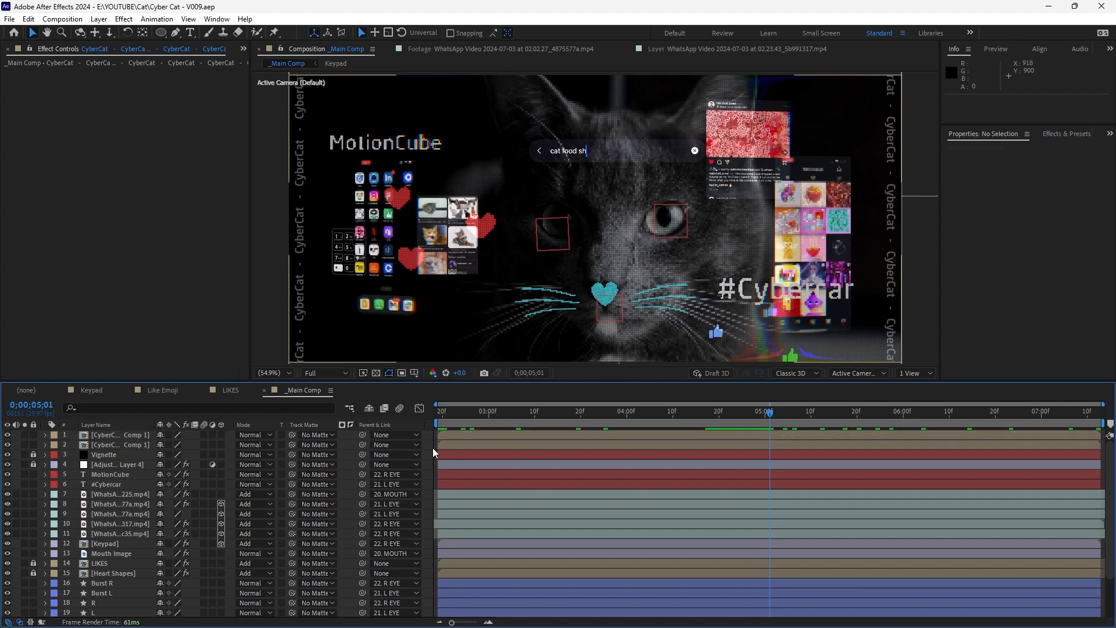
pyautogui.hotkey('ctrl', 'alt', 'shift', 's')
pyautogui.hotkey('ctrl', 'alt', 'shift', 's')
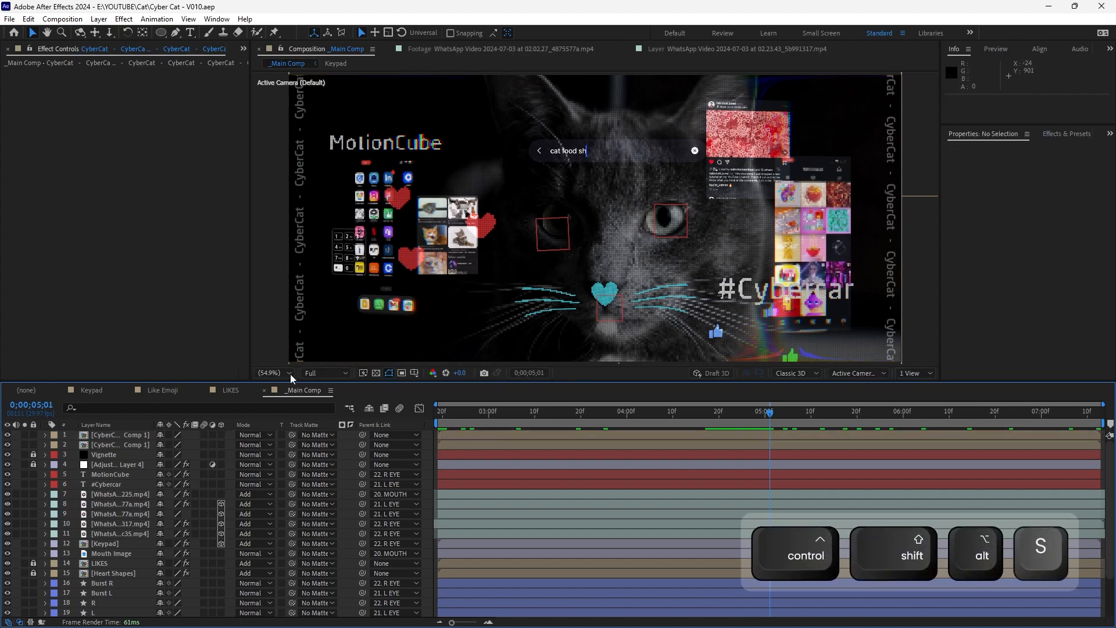
# At 0;00;05;01, draw a closed, white-filled shape with the Pen tool around the cat's brighter eye
pyautogui.scroll(-3, 87, 512)
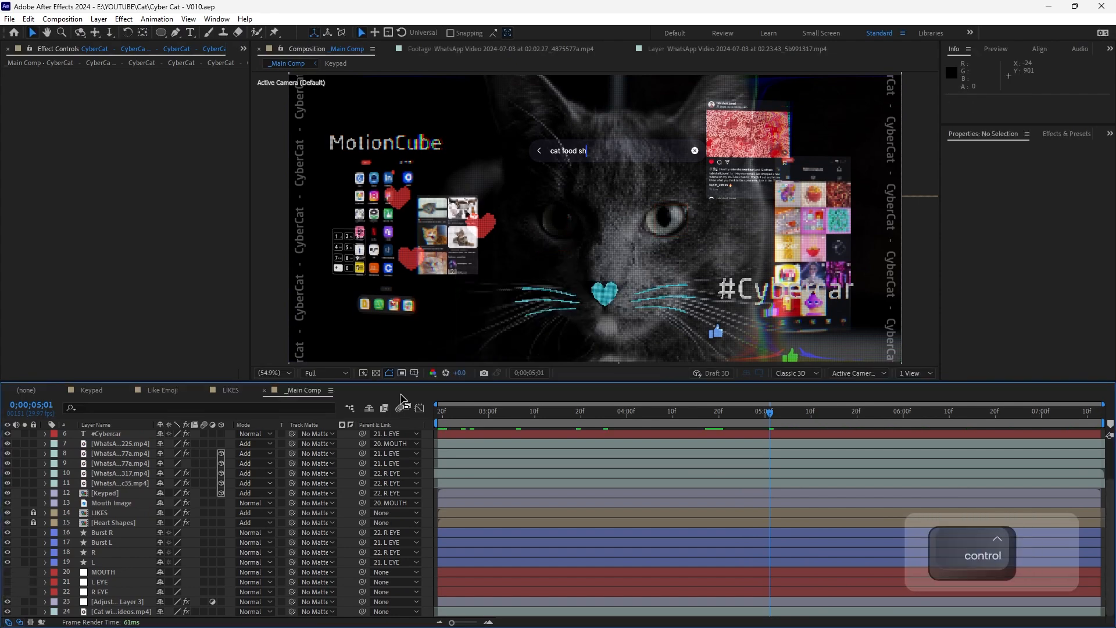
pyautogui.hotkey('ctrl', 's')
pyautogui.press('/')
pyautogui.moveTo(626, 205); pyautogui.dragTo(606, 210)
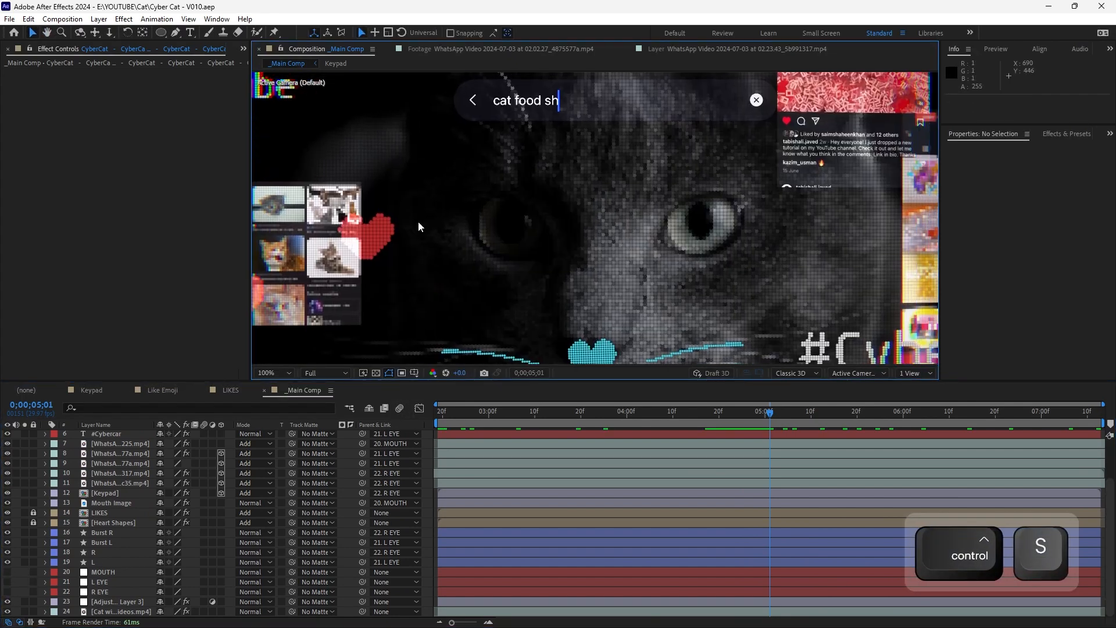
pyautogui.click(175, 34)
pyautogui.scroll(2, 592, 230)
pyautogui.moveTo(712, 212); pyautogui.dragTo(564, 272)
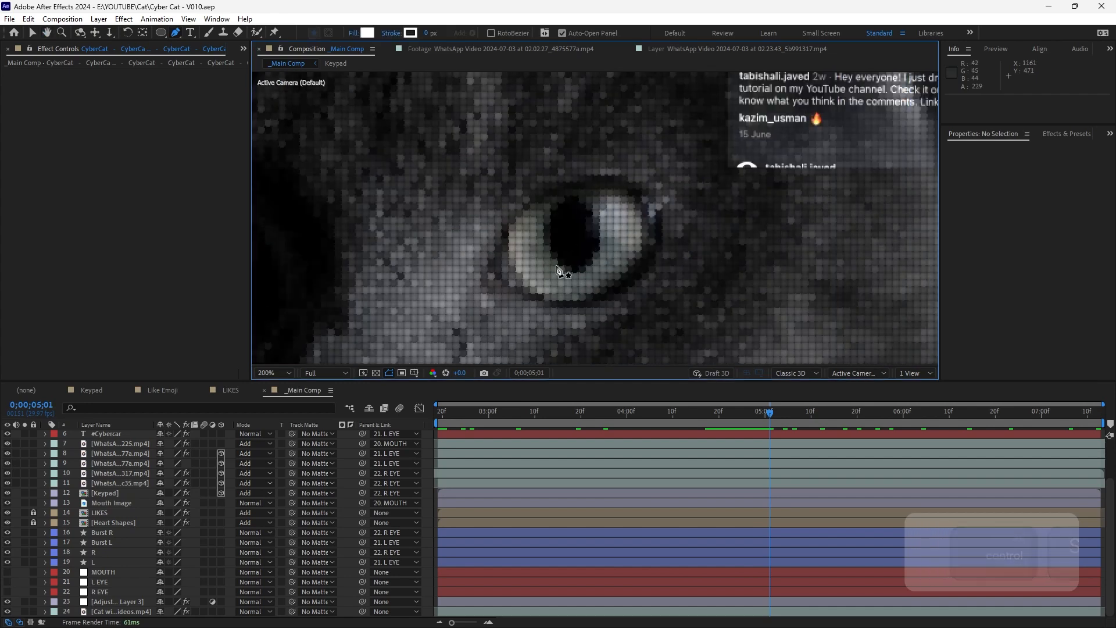
pyautogui.click(490, 275)
pyautogui.moveTo(574, 186); pyautogui.dragTo(636, 172)
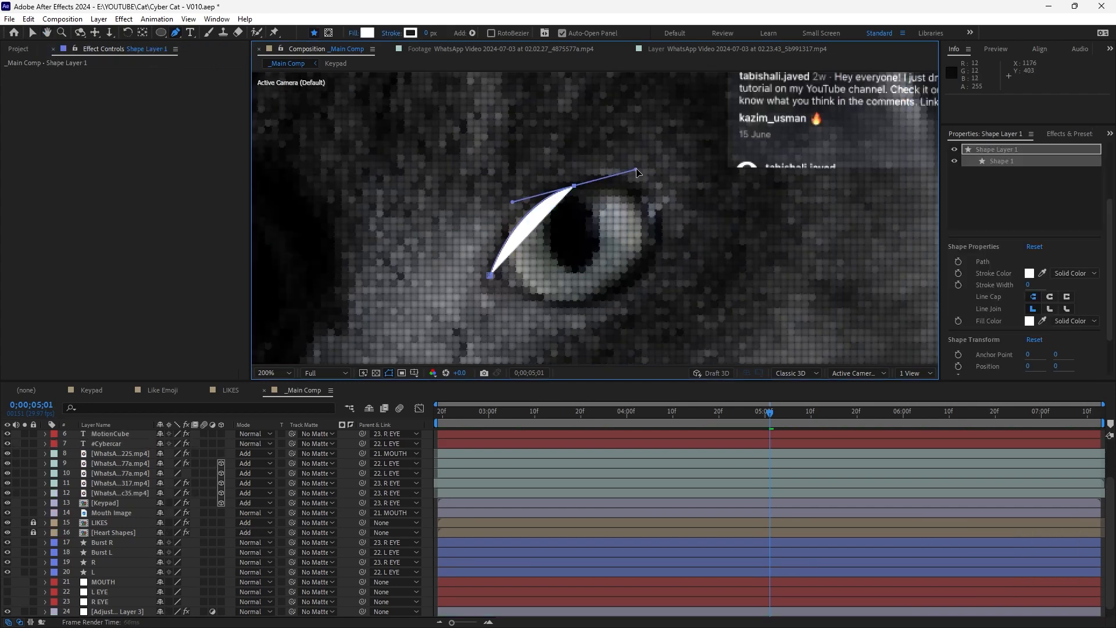
pyautogui.moveTo(623, 288); pyautogui.dragTo(565, 334)
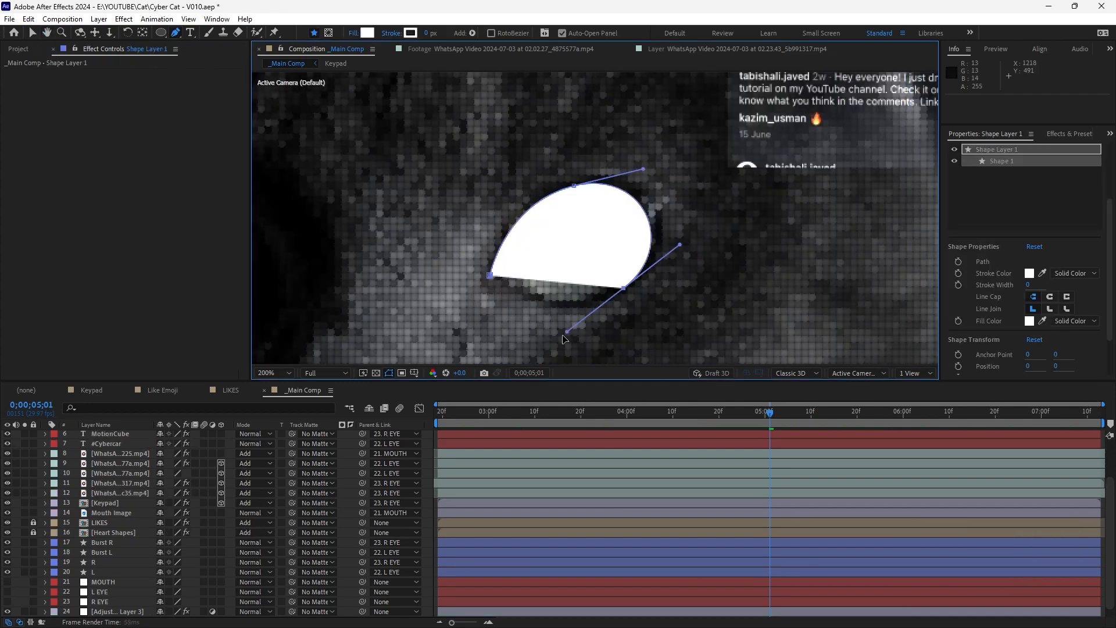
pyautogui.click(490, 276)
pyautogui.moveTo(402, 288); pyautogui.dragTo(531, 285)
pyautogui.press('v')
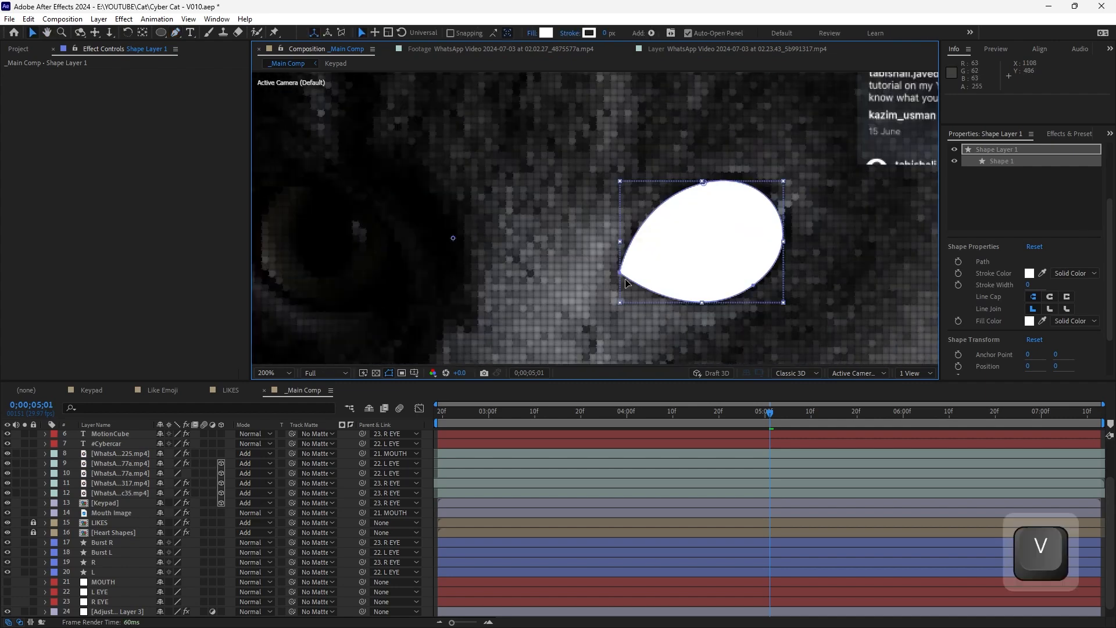
# Convert the white eye shape's pointed inner corner to a smooth point and adjust its handles to the eye outline
pyautogui.scroll(2, 631, 277)
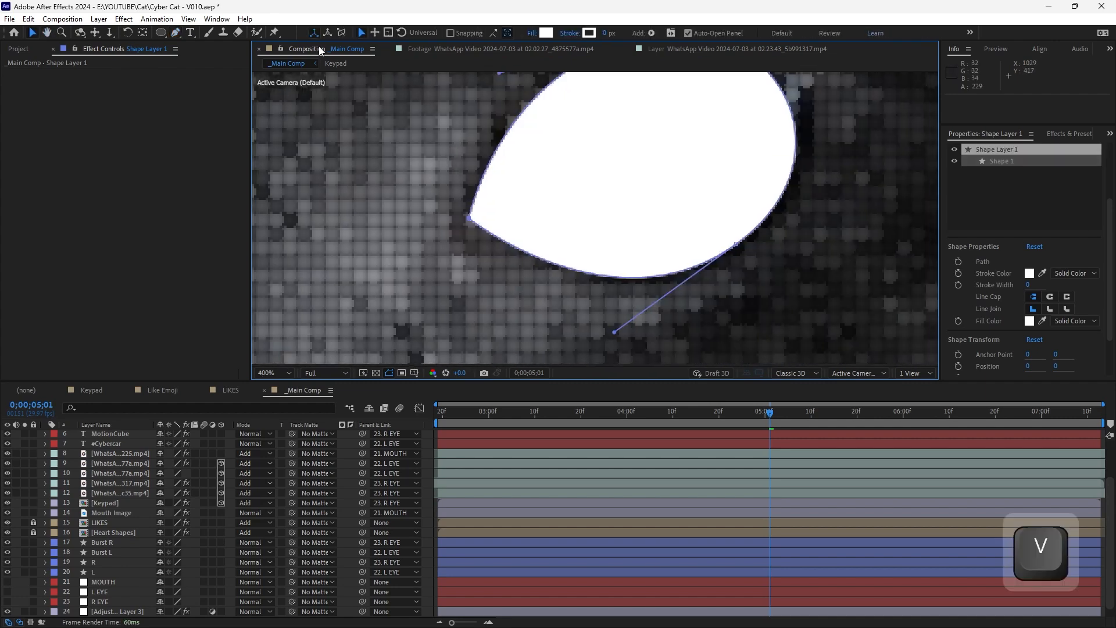
pyautogui.click(181, 36)
pyautogui.moveTo(181, 36); pyautogui.dragTo(221, 75)
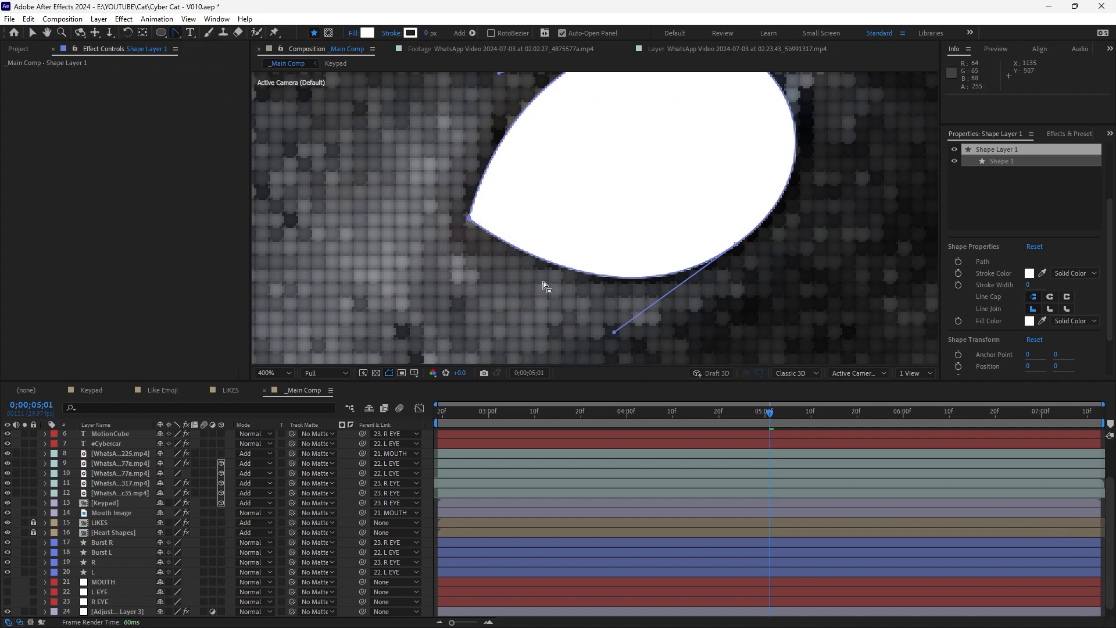
pyautogui.moveTo(469, 221); pyautogui.dragTo(480, 245)
pyautogui.scroll(-2, 479, 245)
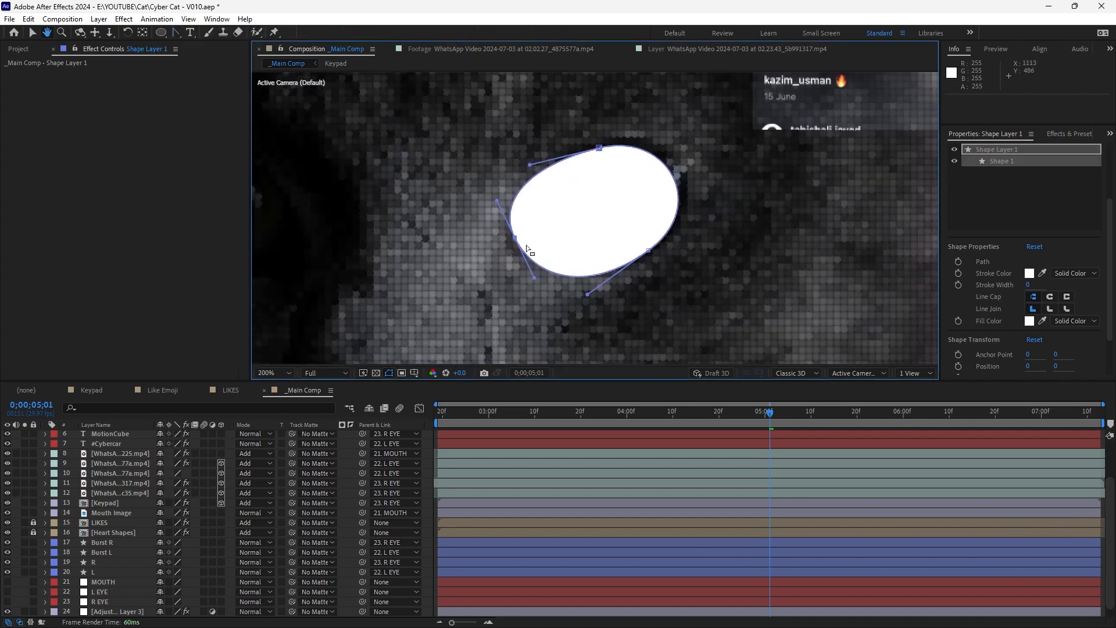
pyautogui.press('v')
pyautogui.moveTo(497, 200); pyautogui.dragTo(517, 226)
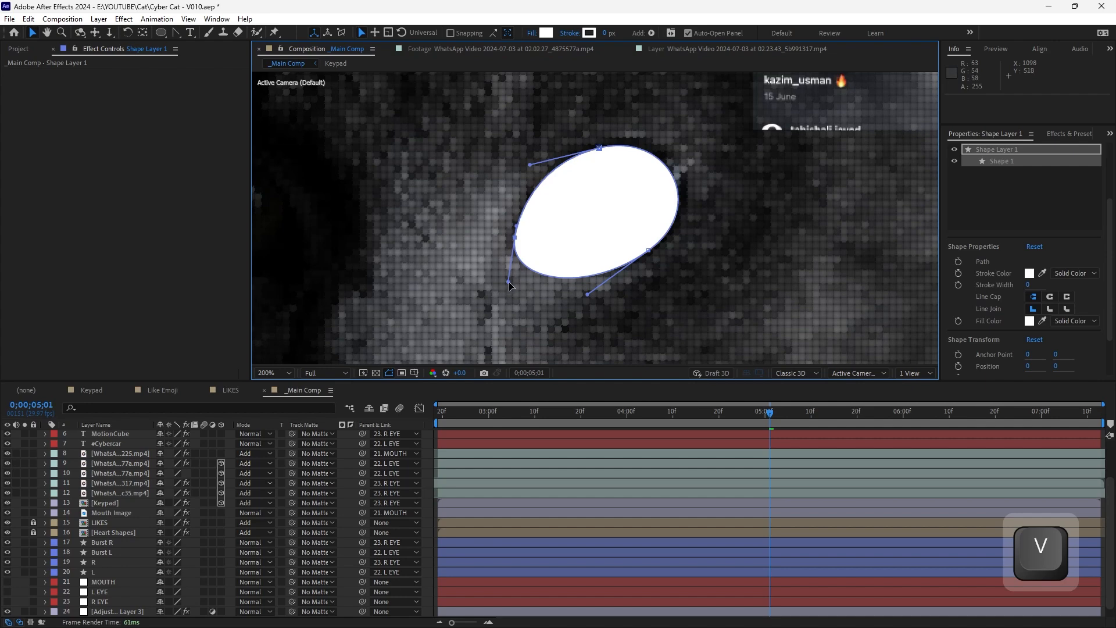
# Shorten the lower direction handle at the white eye shape's inner corner to fit the eye outline, and deselect the shape
pyautogui.moveTo(509, 284); pyautogui.dragTo(521, 250)
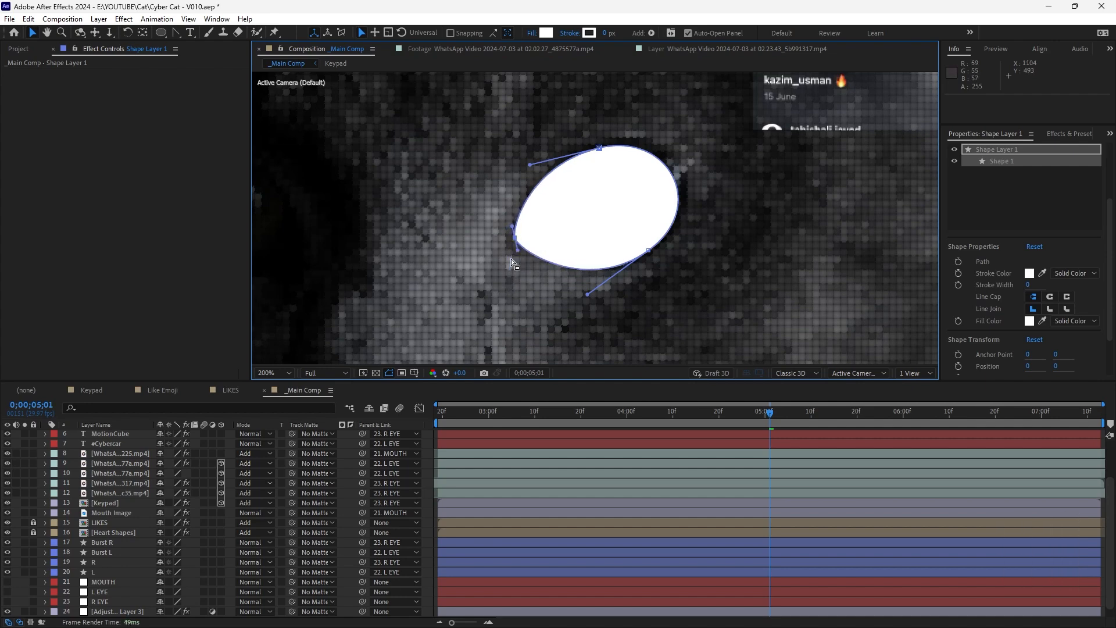
pyautogui.click(465, 394)
# Duplicate the white eye shape, rotate the copy to -150°, and move it over the cat's darker eye
pyautogui.click(601, 224)
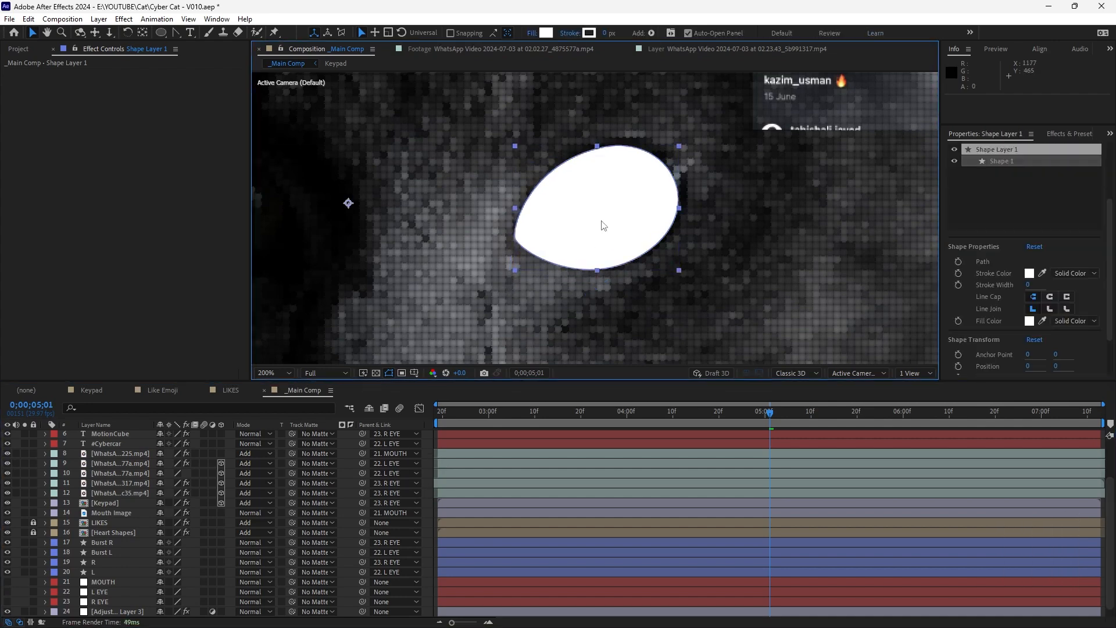
pyautogui.hotkey('ctrl', 'd')
pyautogui.moveTo(623, 220); pyautogui.dragTo(422, 215)
pyautogui.press('w')
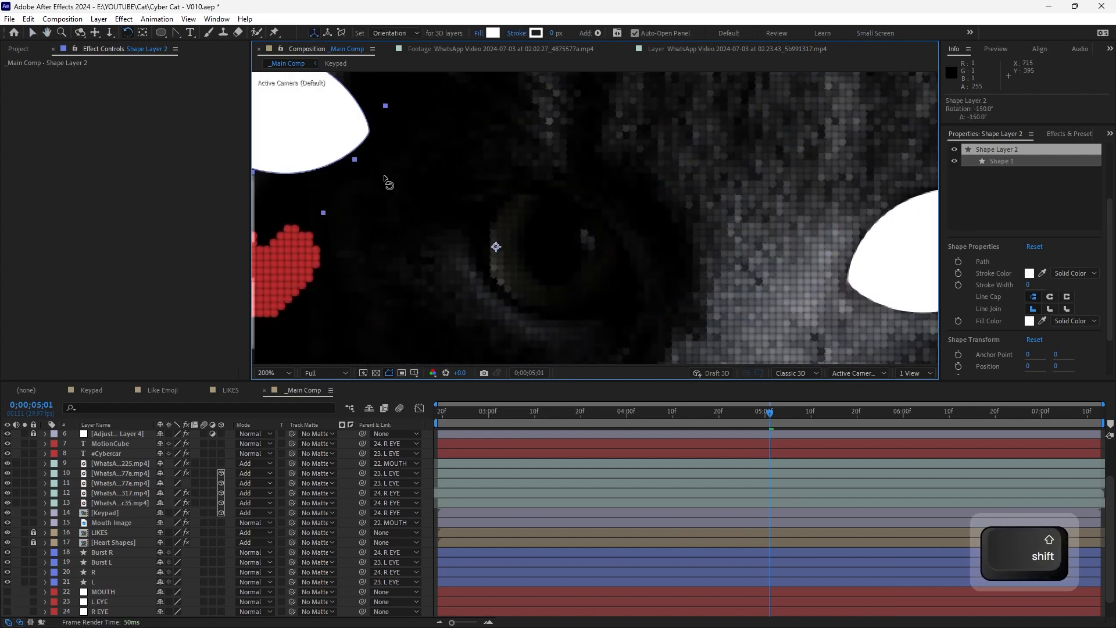
pyautogui.press('v')
pyautogui.moveTo(269, 107); pyautogui.dragTo(481, 225)
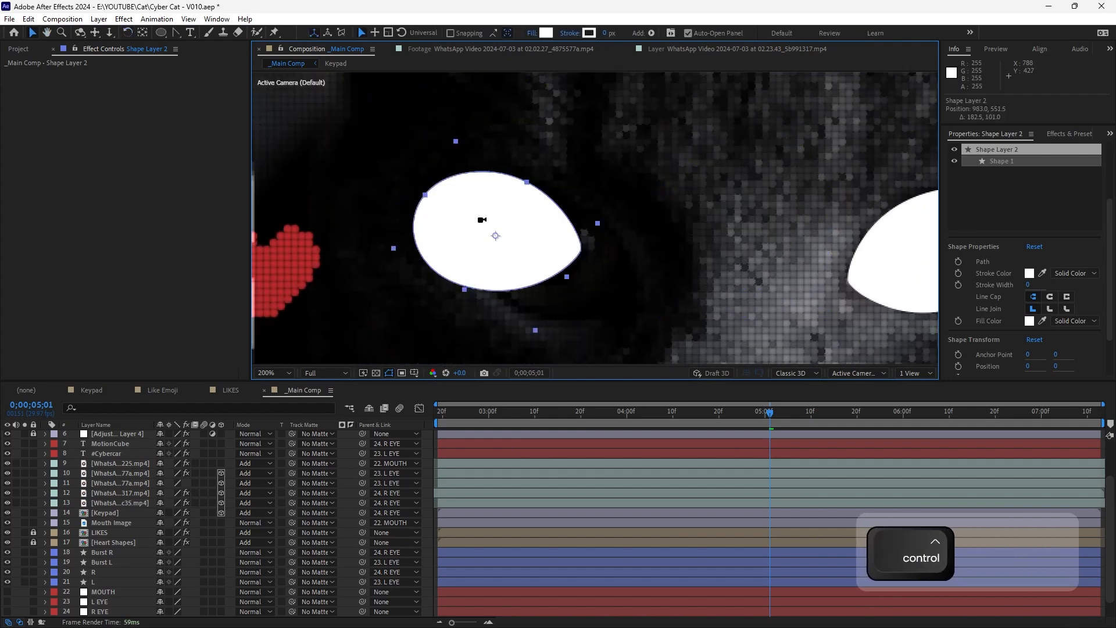
# Center the copied shape's anchor point, fine-tune its position and its rotation to about -142.6° on the darker eye, and save the project
pyautogui.hotkey('ctrl', 'alt', 'Home')
pyautogui.moveTo(536, 265); pyautogui.dragTo(556, 247)
pyautogui.press('w')
pyautogui.press('v')
pyautogui.scroll(-2, 605, 266)
pyautogui.press('w')
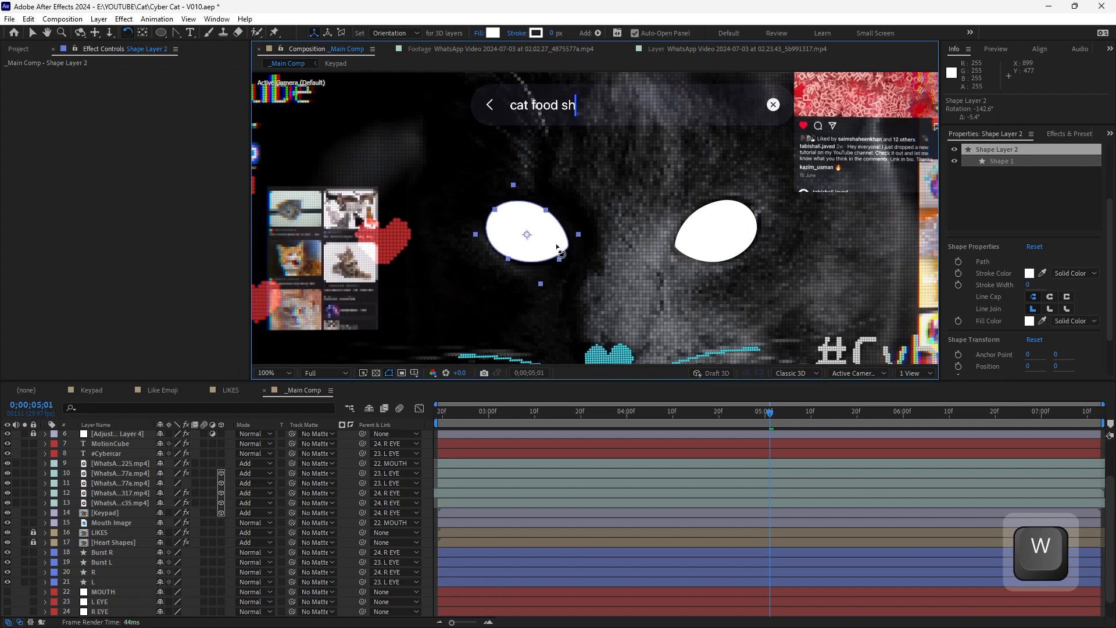
pyautogui.hscroll(2, 602, 262)
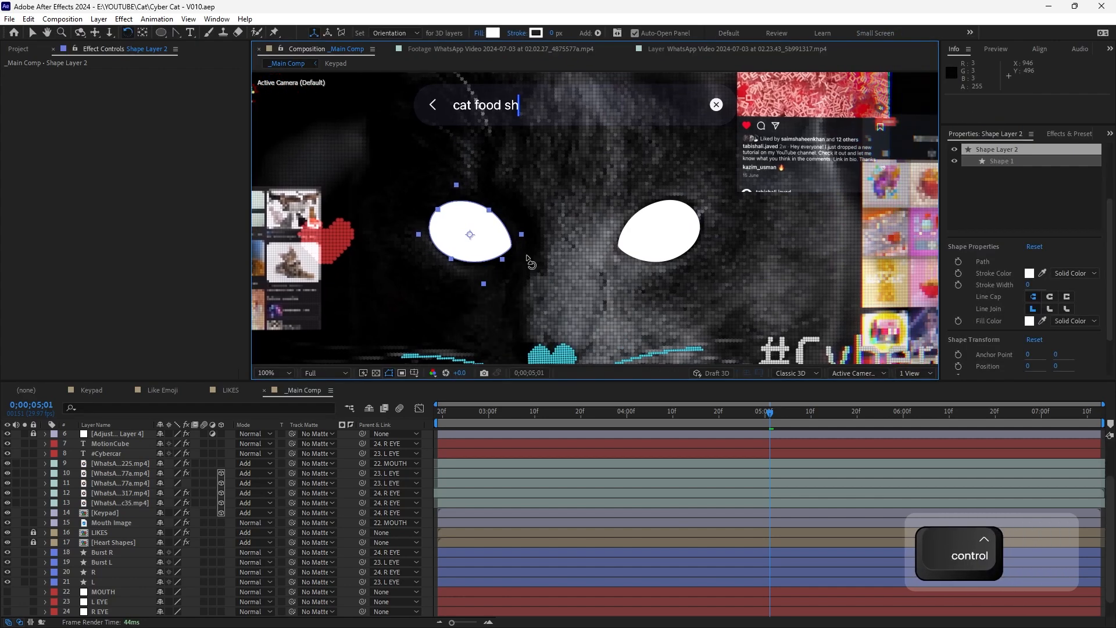
pyautogui.hotkey('ctrl', 's')
pyautogui.click(426, 463)
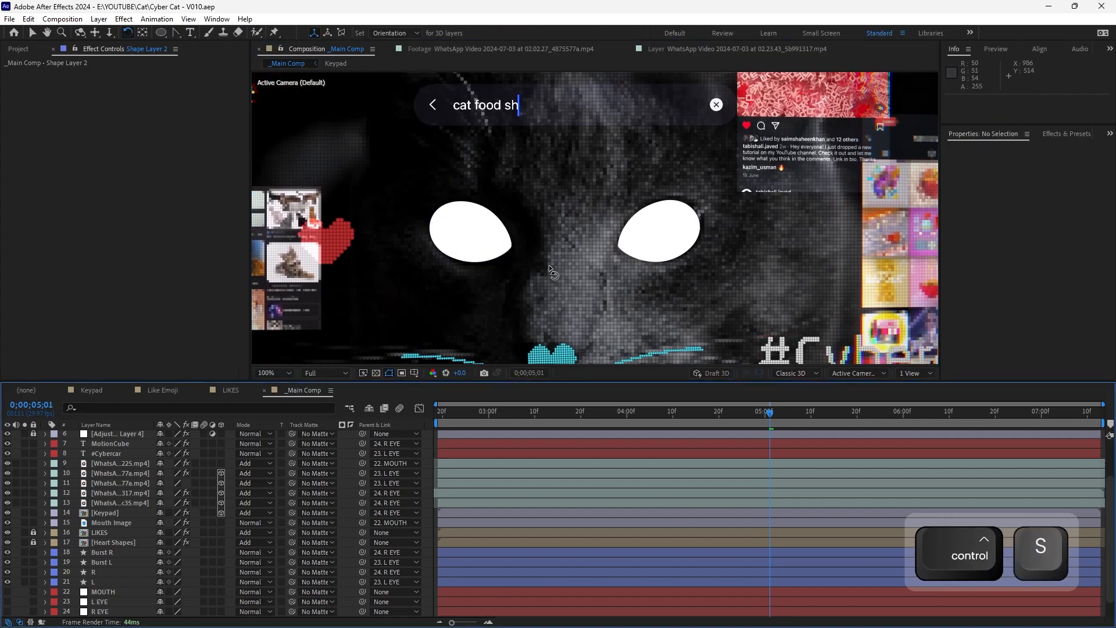
# Center the anchor point of the white shape on the brighter eye, hide that layer, and save the project
pyautogui.press('.')
pyautogui.press('w')
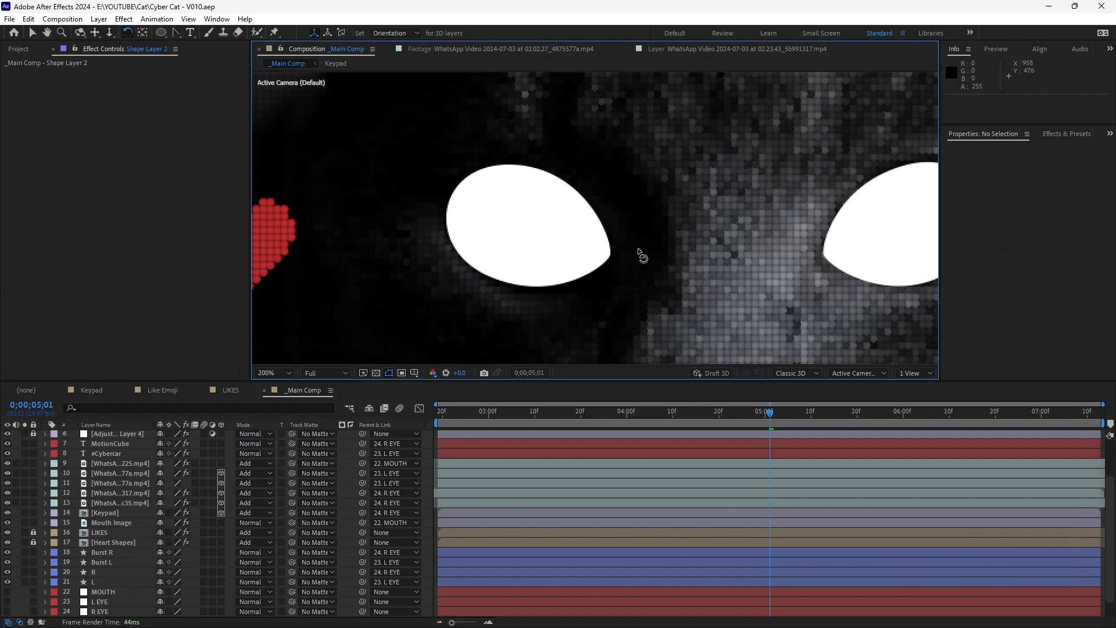
pyautogui.hscroll(5, 534, 244)
pyautogui.press('v')
pyautogui.click(618, 224)
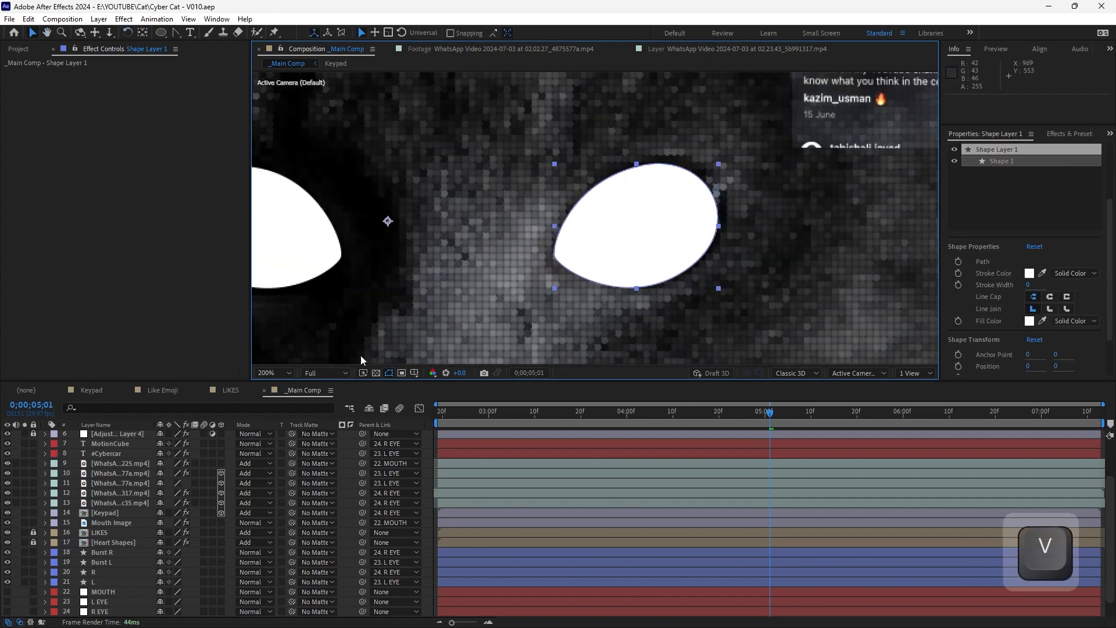
pyautogui.hotkey('ctrl', 'alt', 'Home')
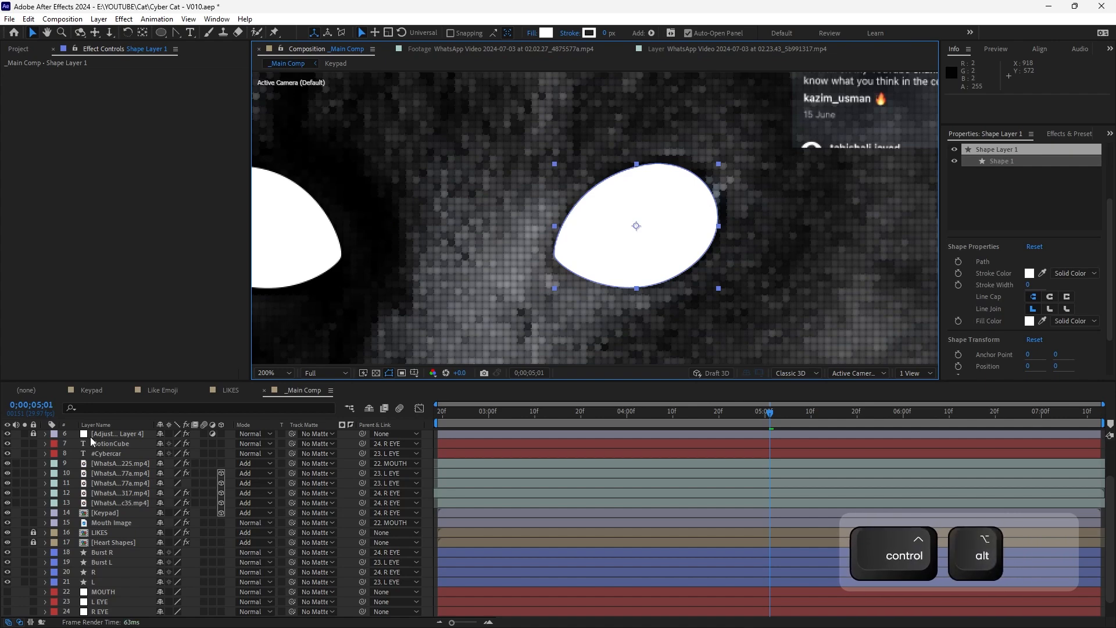
pyautogui.hotkey('ctrl', 'shift', 'alt', 'v')
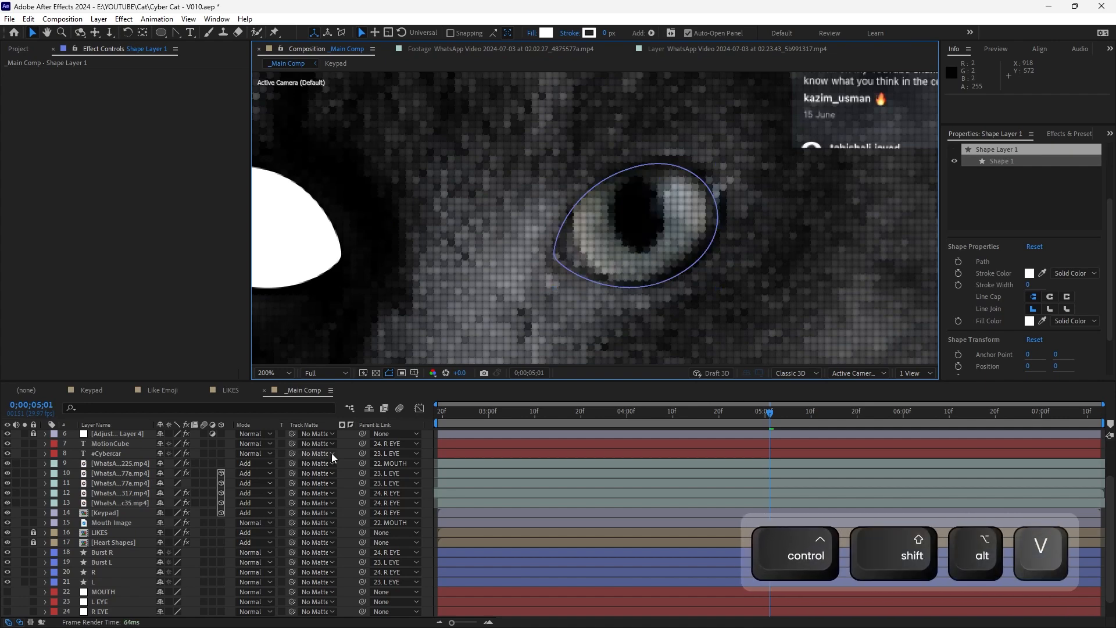
pyautogui.click(430, 453)
pyautogui.hotkey('ctrl', 's')
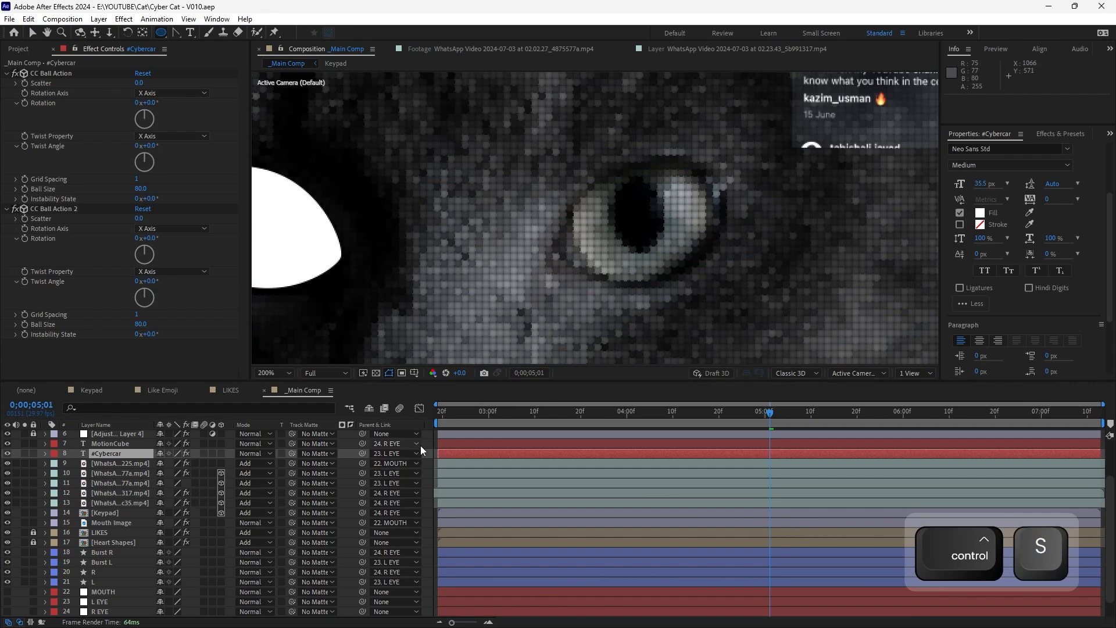
# Draw a white-filled ellipse about 45.5 × 62 px over the brighter eye's pupil on a new shape layer, and collapse the layer
pyautogui.click(611, 273)
pyautogui.moveTo(623, 186)
pyautogui.mouseDown()
pyautogui.moveTo(646, 253)
pyautogui.moveTo(664, 254)
pyautogui.mouseUp()
pyautogui.press('space')
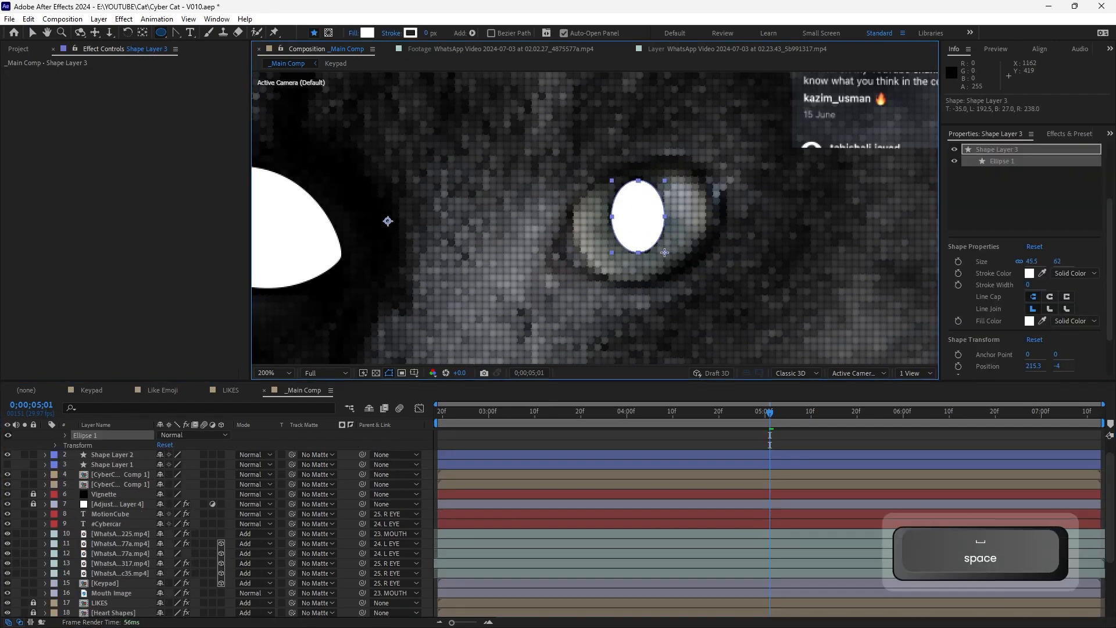
pyautogui.click(431, 445)
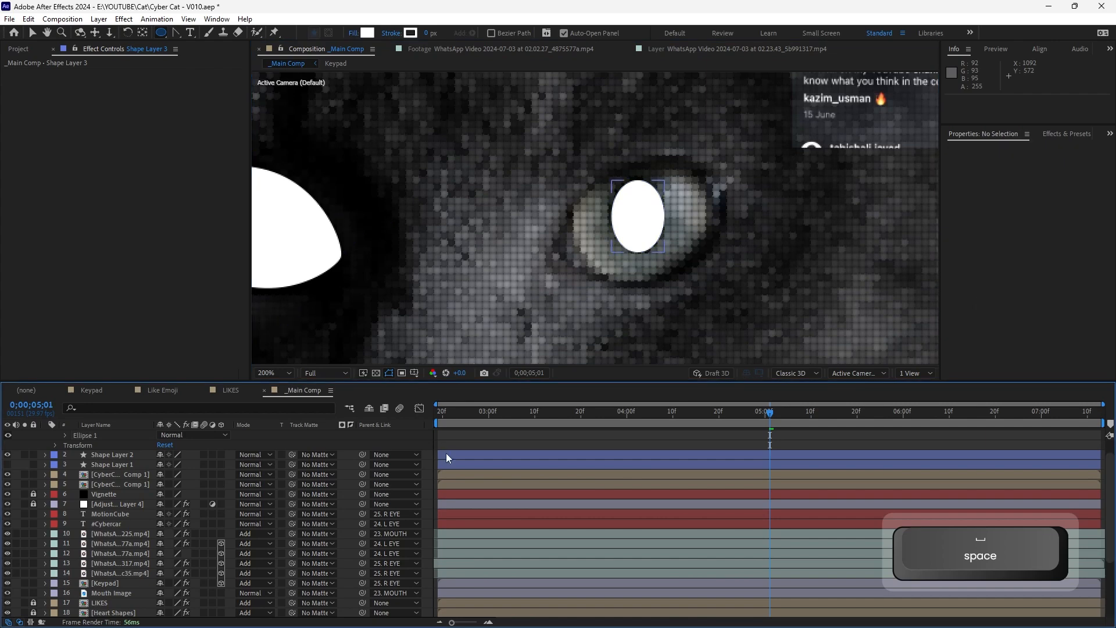
pyautogui.press('a')
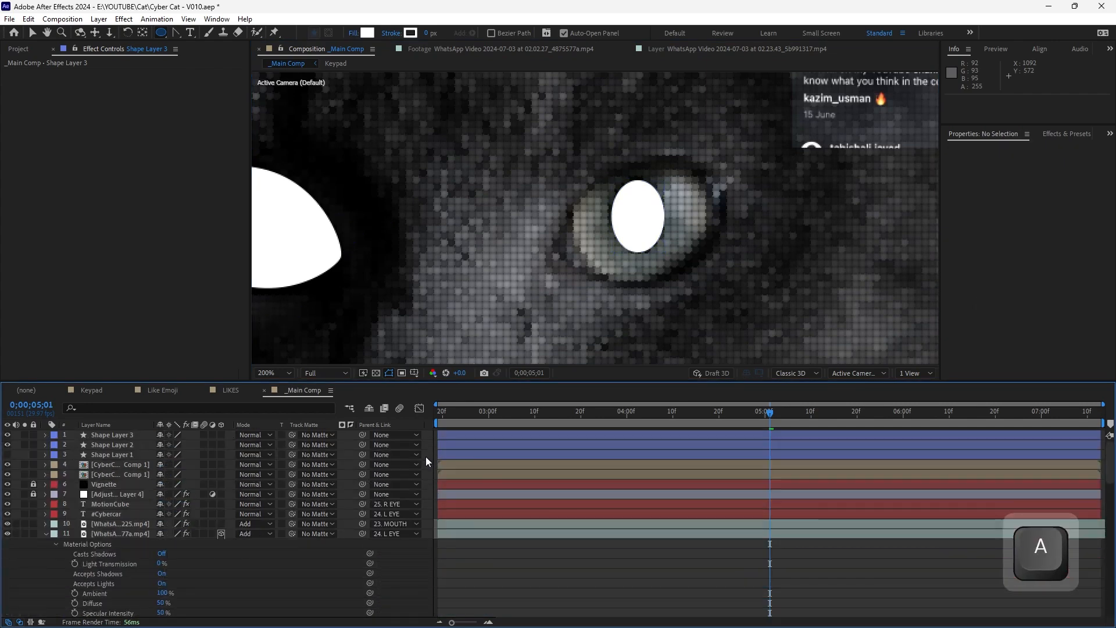
pyautogui.press('p')
# Center the pupil ellipse's anchor point, duplicate the ellipse, and move the copy over the darker eye
pyautogui.moveTo(567, 192); pyautogui.dragTo(718, 219)
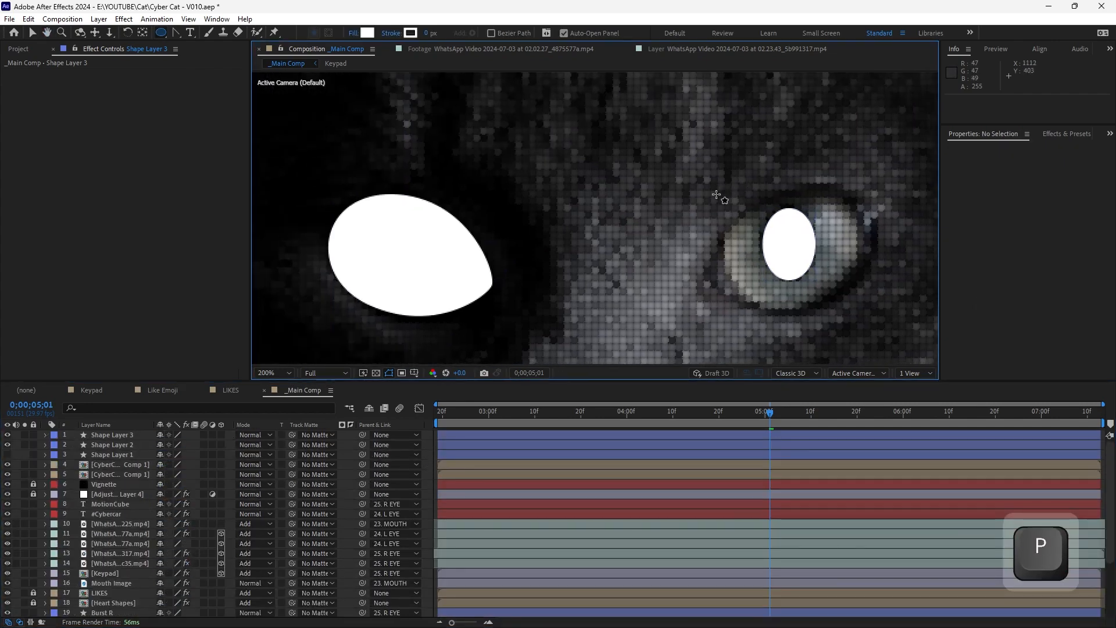
pyautogui.press('v')
pyautogui.click(809, 250)
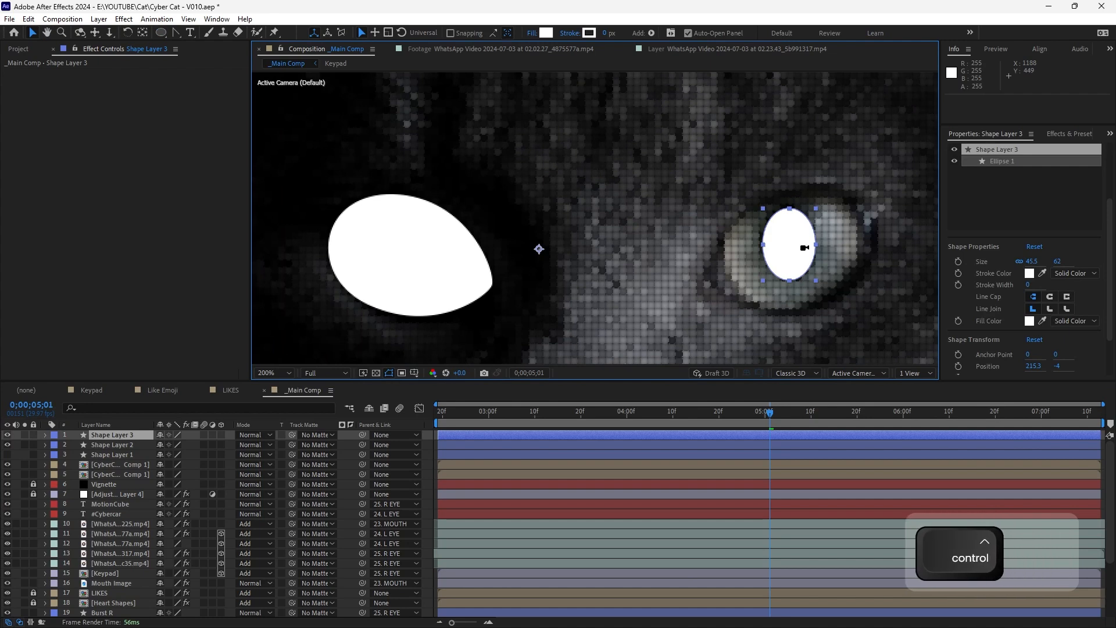
pyautogui.hotkey('ctrl', 'd')
pyautogui.hotkey('ctrl', 'alt', 'Home')
pyautogui.press('d')
pyautogui.moveTo(788, 245); pyautogui.dragTo(424, 253)
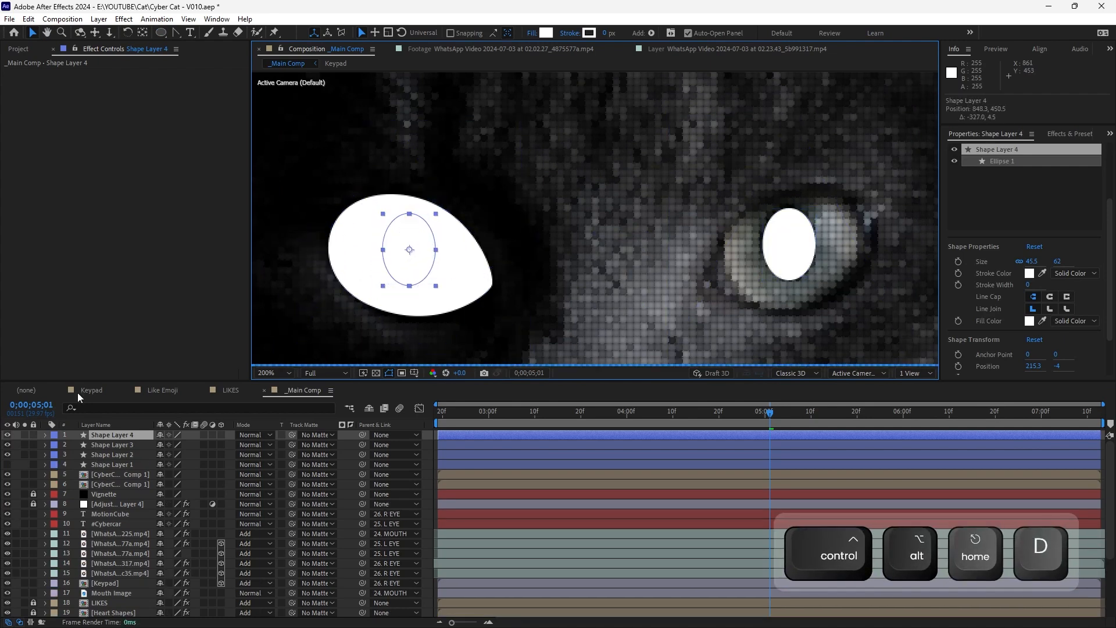
# Hide the white shape over the darker eye and align the copied ellipse with the pupil beneath it
pyautogui.click(7, 455)
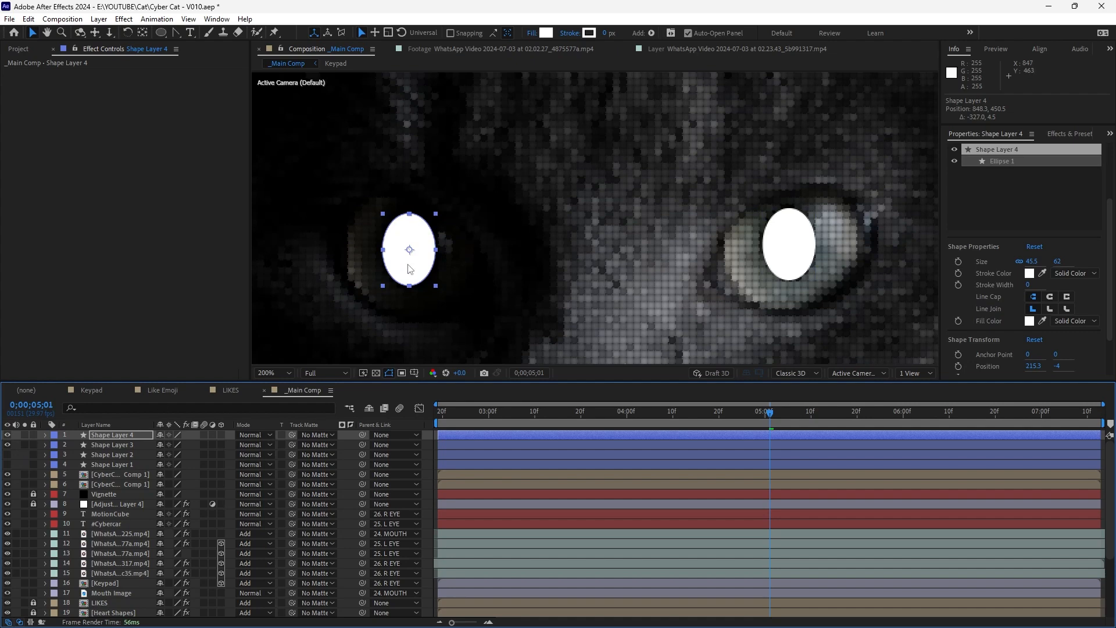
pyautogui.moveTo(410, 268)
pyautogui.mouseDown()
pyautogui.moveTo(429, 268)
pyautogui.moveTo(420, 264)
pyautogui.mouseUp()
pyautogui.scroll(-1, 627, 249)
pyautogui.moveTo(584, 256); pyautogui.dragTo(601, 249)
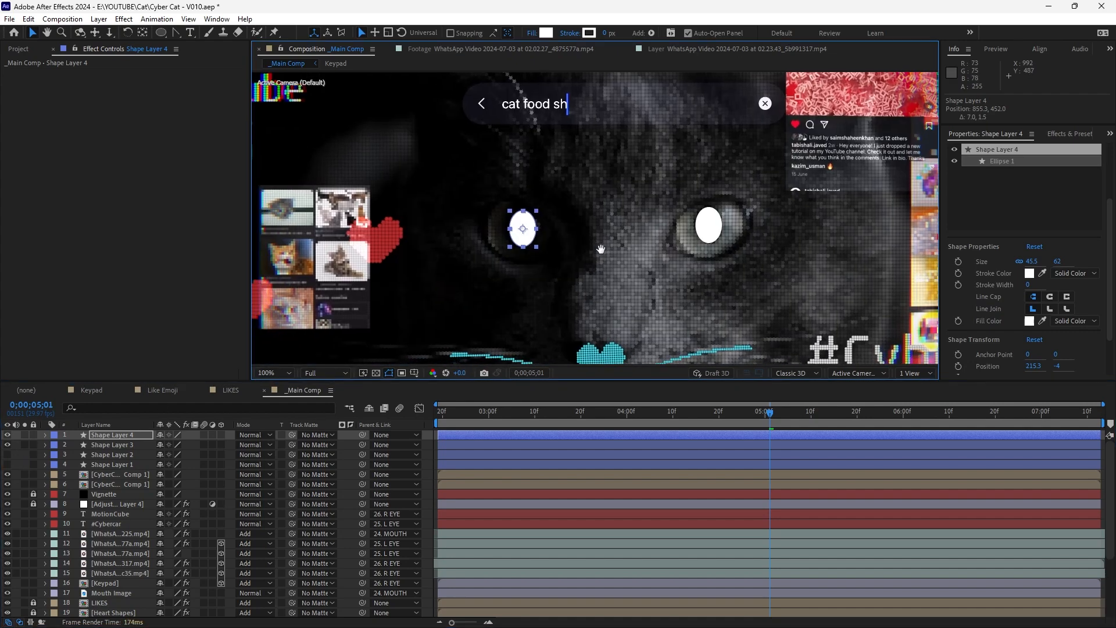
# Rename both pupil ellipse layers, Shape Layer 4 and Shape Layer 3, as IRIS
pyautogui.click(110, 436)
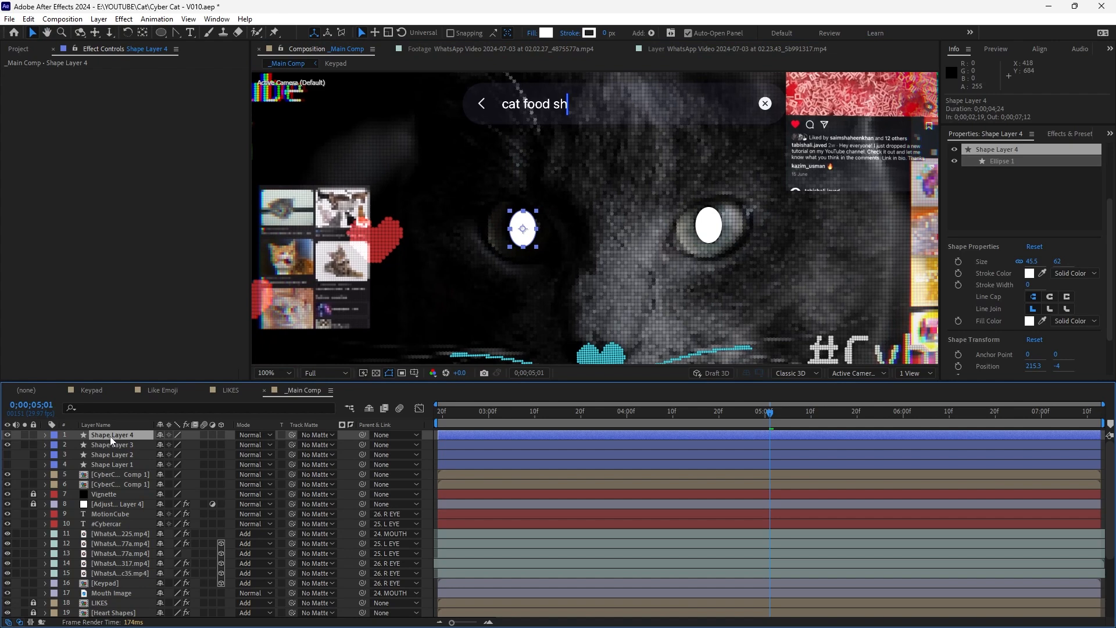
pyautogui.press('Return')
pyautogui.write('IRIS')
pyautogui.press('Return')
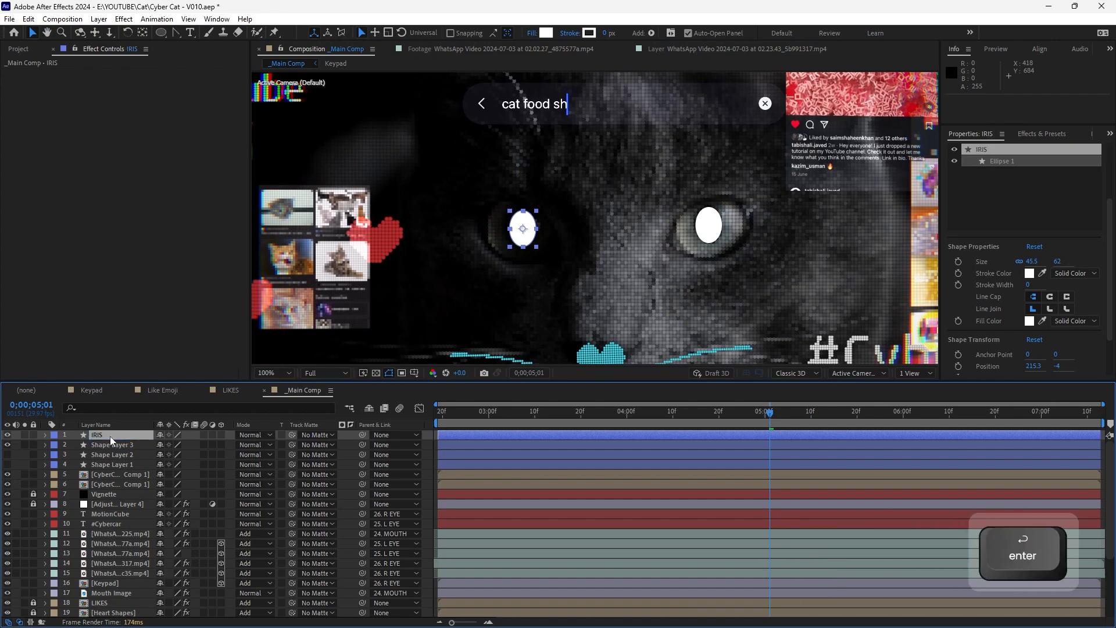
pyautogui.click(131, 444)
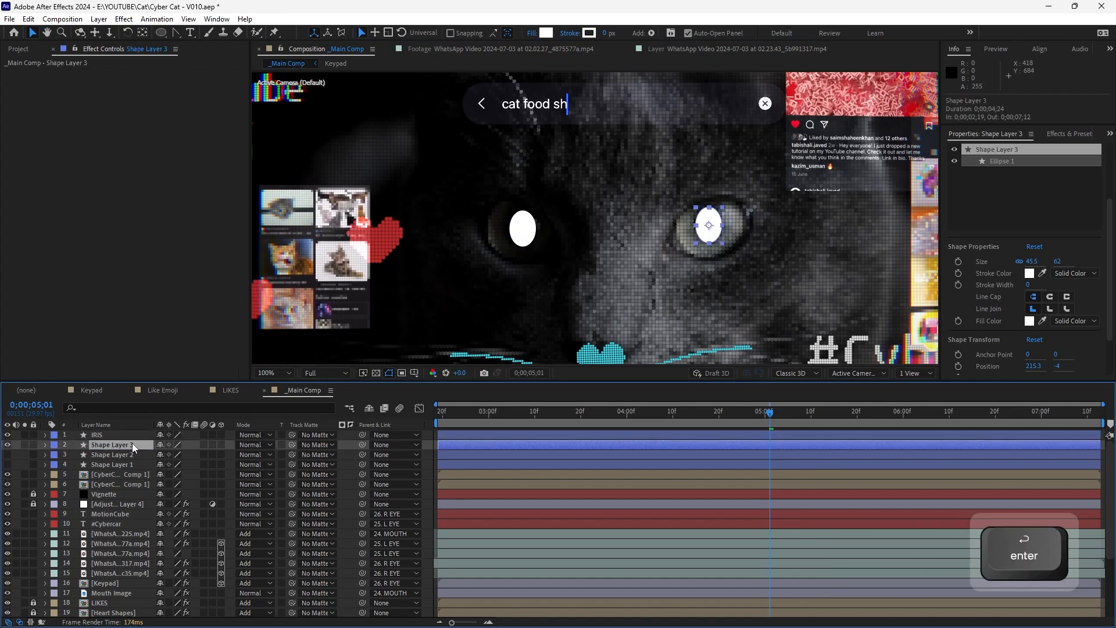
pyautogui.write('IRIS')
pyautogui.press('Return')
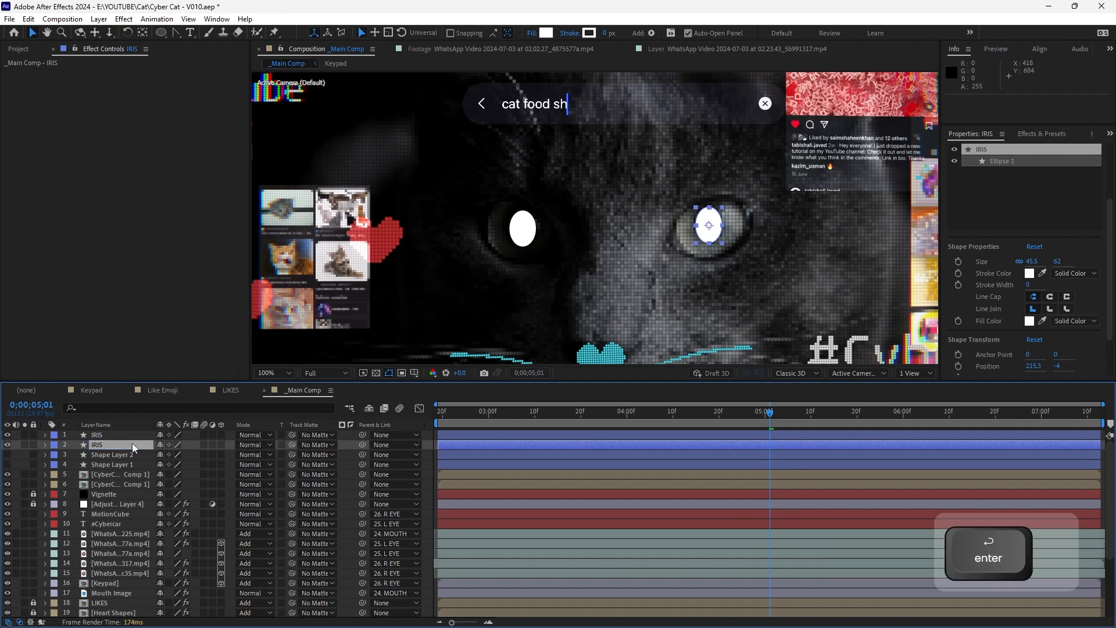
# Show both white eye shapes again and set the fill color of the two IRIS ellipses to black (000000)
pyautogui.click(10, 458)
pyautogui.click(10, 464)
pyautogui.click(514, 235)
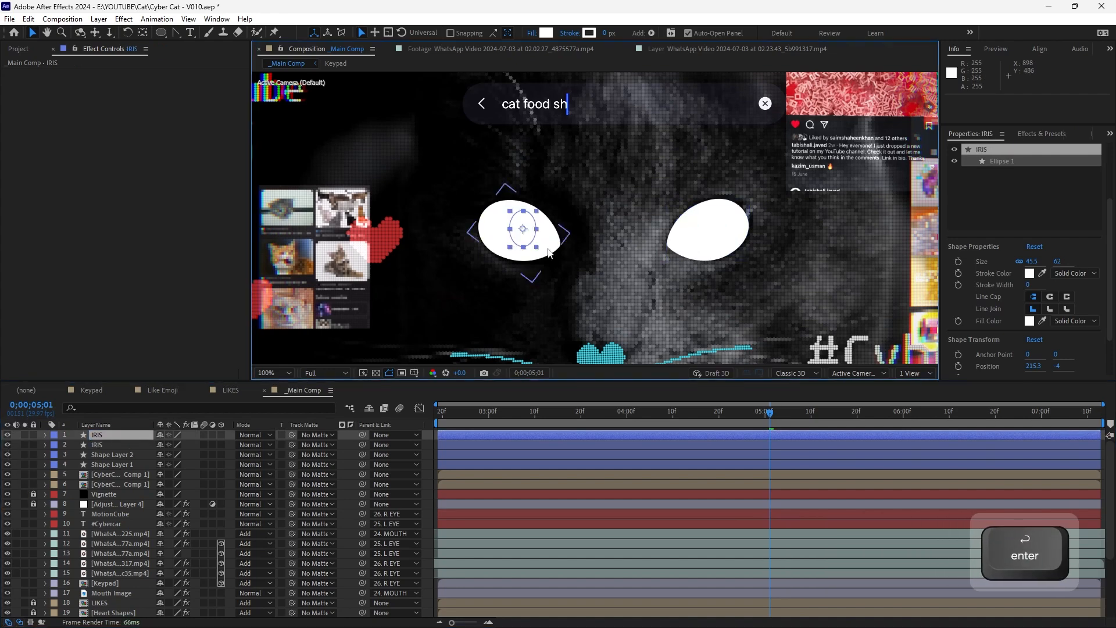
pyautogui.keyDown('shift'); pyautogui.click(708, 230); pyautogui.keyUp('shift')
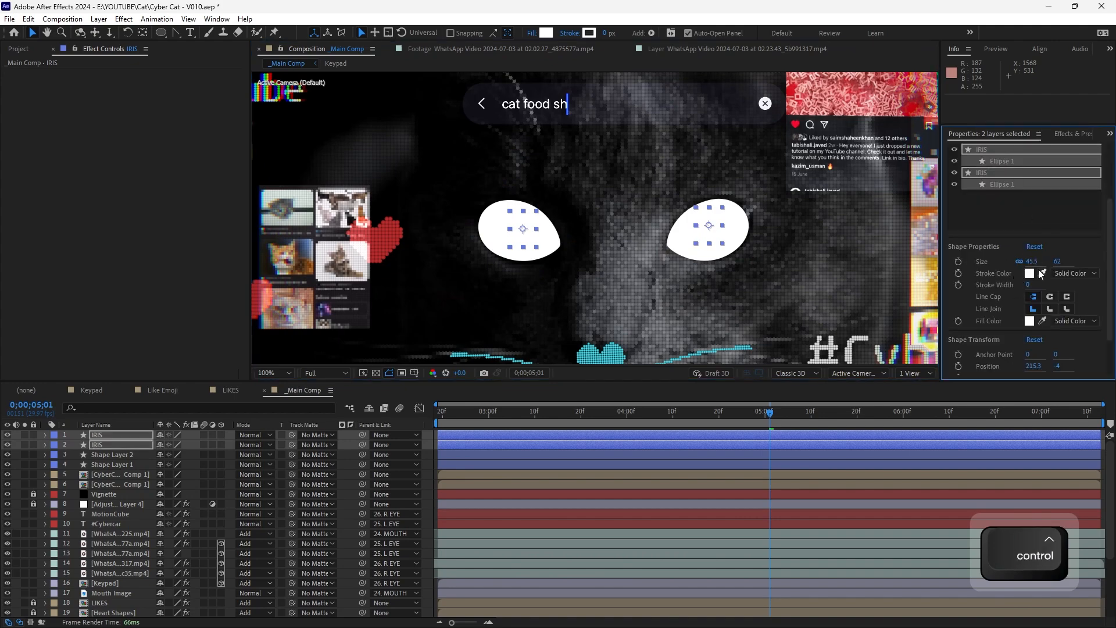
pyautogui.click(1029, 321)
pyautogui.click(35, 615)
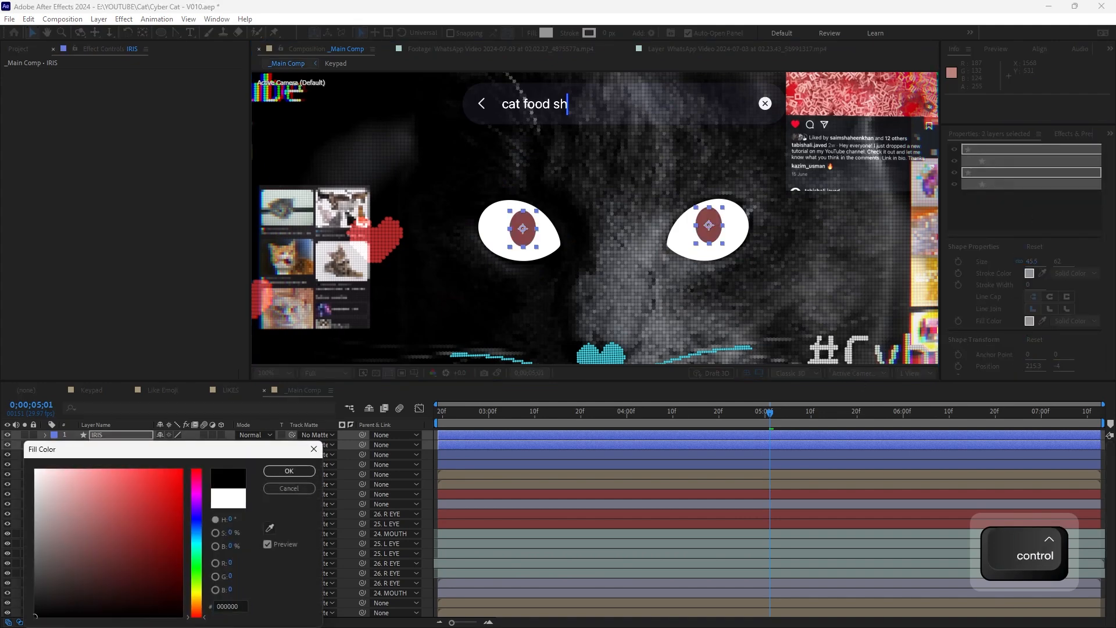
pyautogui.click(289, 470)
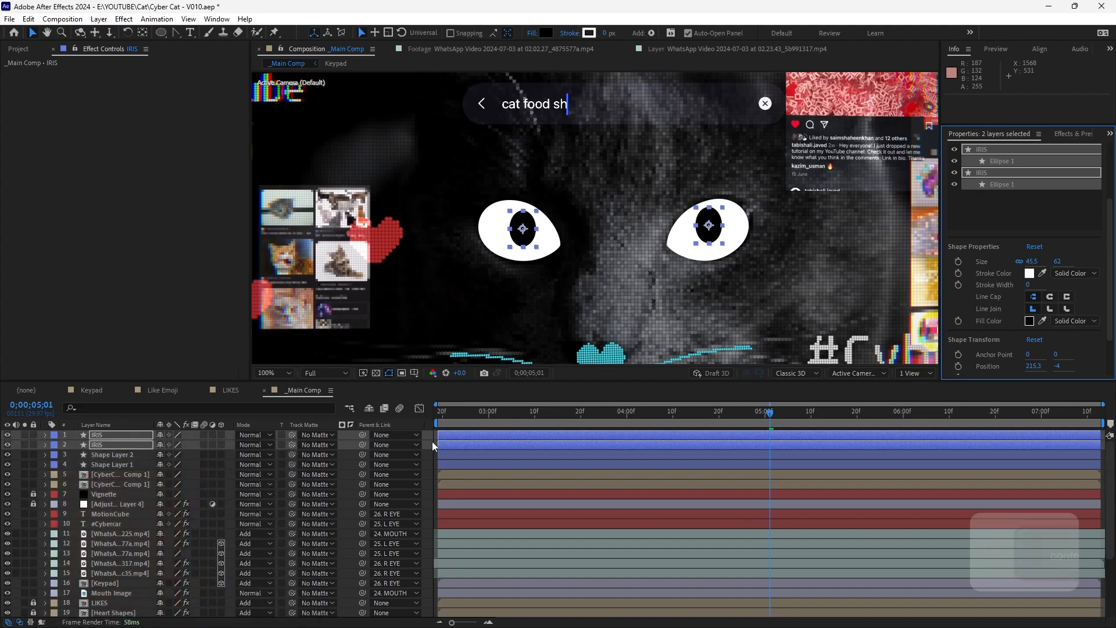
# Deselect all layers and save the project, including an incremental save as V011
pyautogui.click(633, 279)
pyautogui.hotkey('ctrl', 's')
pyautogui.press(',')
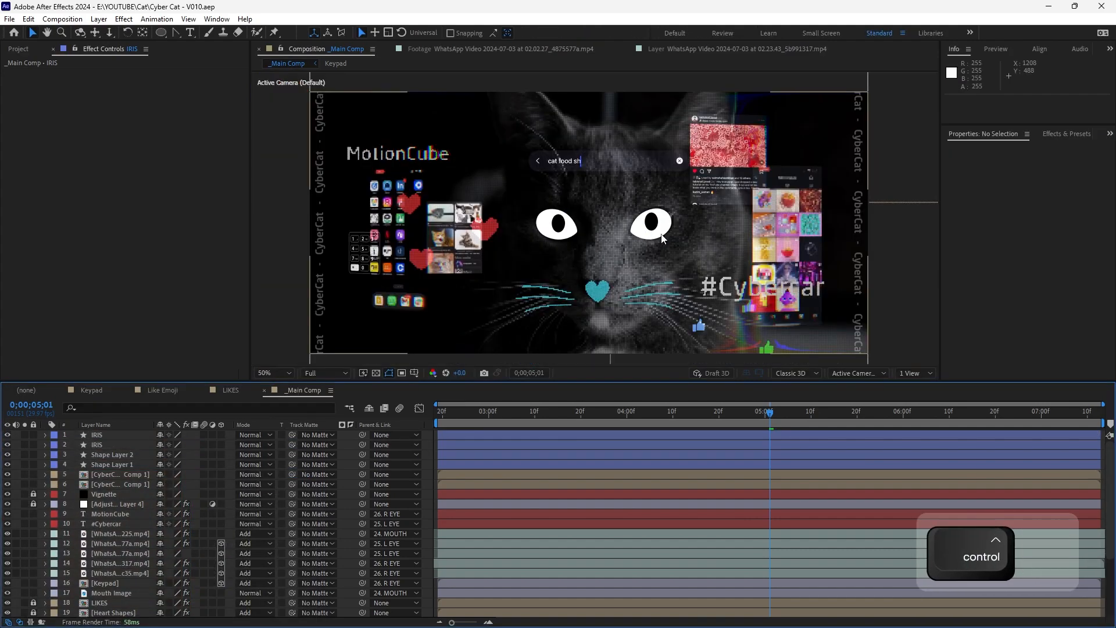
pyautogui.hotkey('ctrl', 'alt', 'shift', 's')
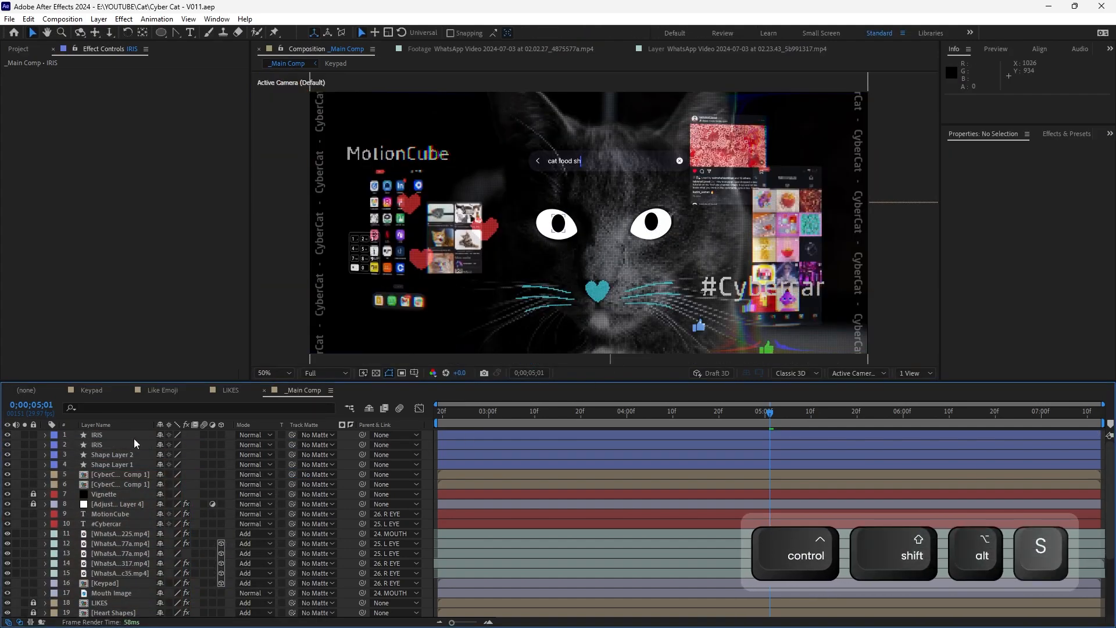
# Trim the start of both IRIS layers and both white eye shape layers to 0;00;05;01
pyautogui.click(133, 435)
pyautogui.keyDown('shift'); pyautogui.click(133, 465); pyautogui.keyUp('shift')
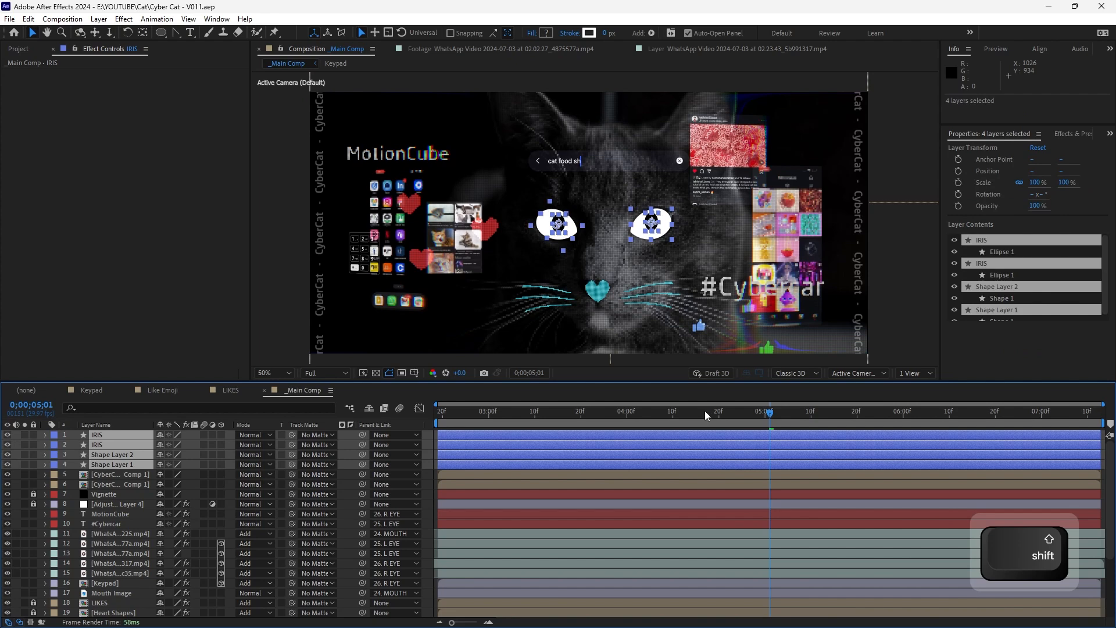
pyautogui.hotkey('alt', '[')
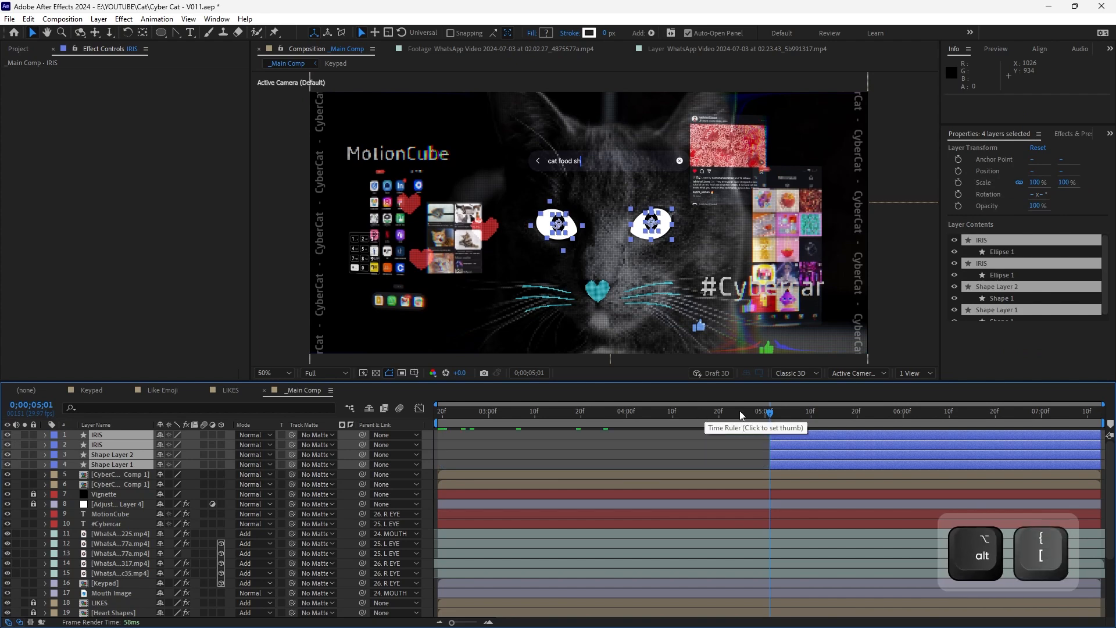
pyautogui.click(498, 455)
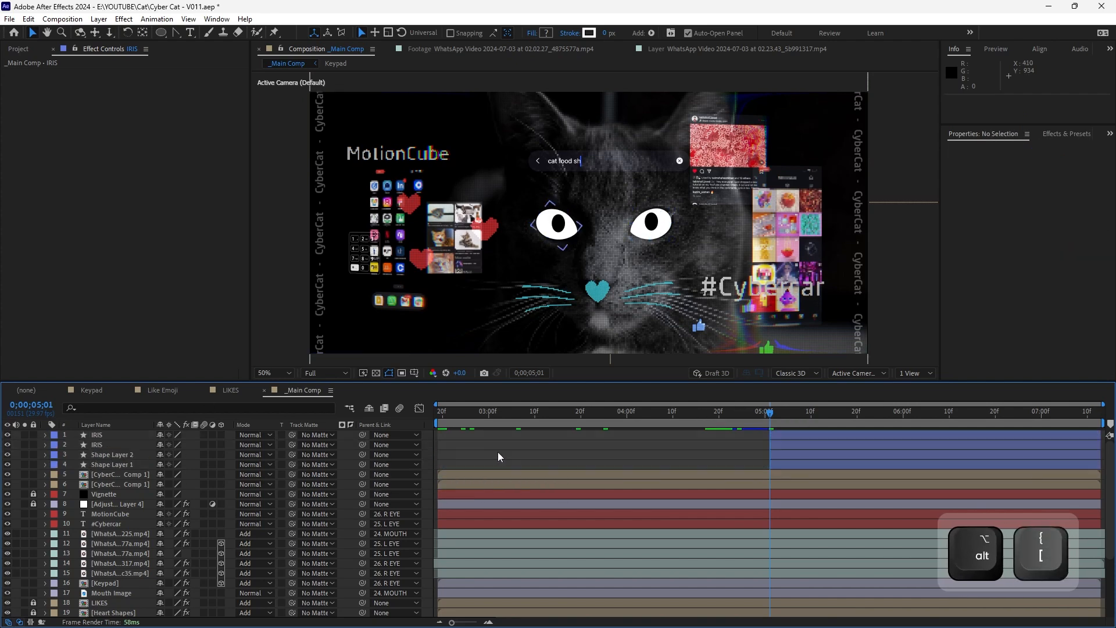
# Bring the darker eye's IRIS and white shape layers together to the front of the layer stack
pyautogui.click(566, 227)
pyautogui.keyDown('shift'); pyautogui.click(347, 453); pyautogui.keyUp('shift')
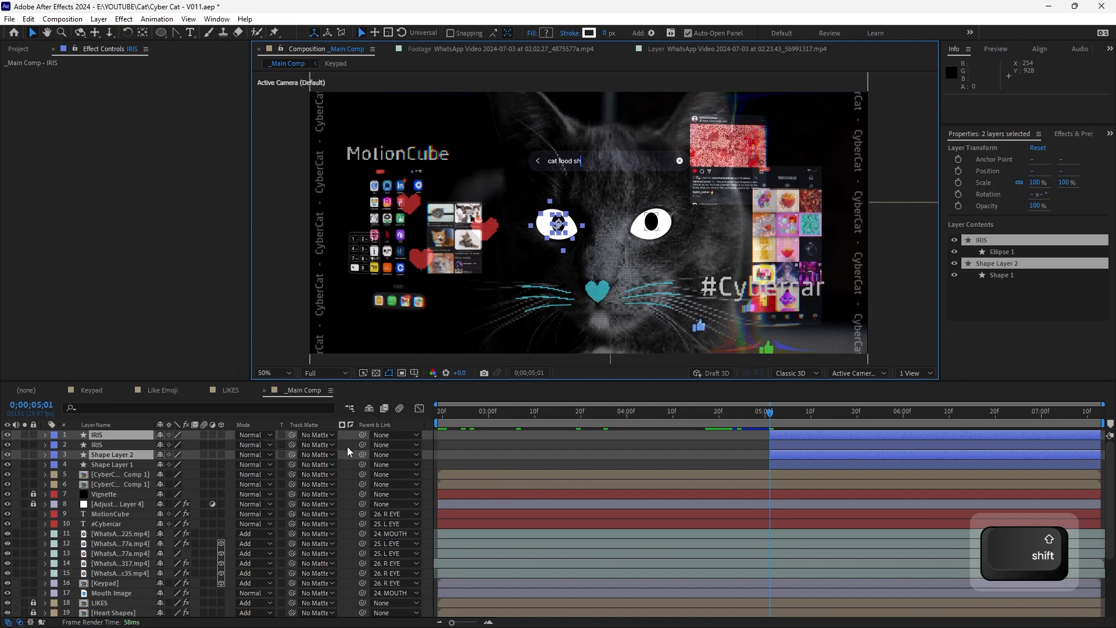
pyautogui.hotkey('ctrl', 'shift', ']')
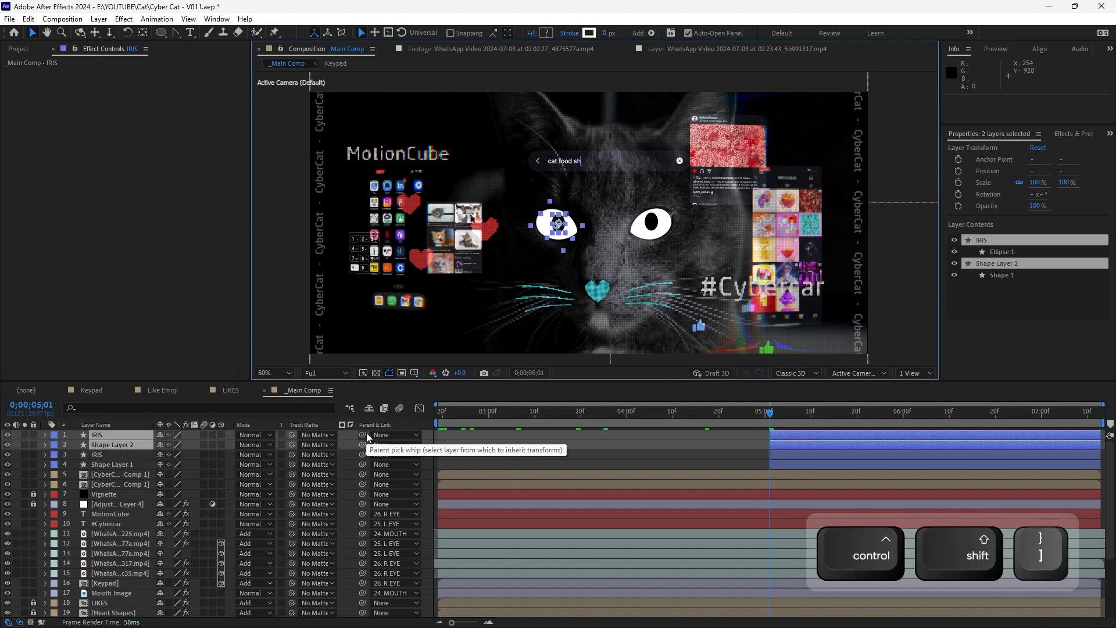
# Parent the top IRIS and Shape Layer 2 to R EYE, and the other IRIS and Shape Layer 1 to L EYE
pyautogui.moveTo(366, 432); pyautogui.dragTo(102, 594)
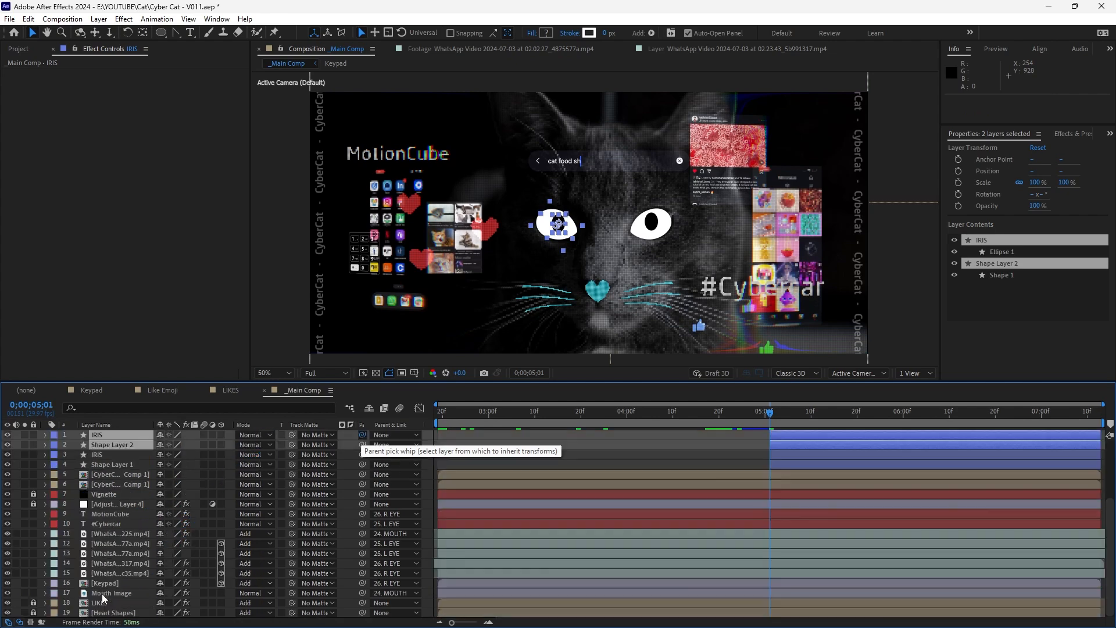
pyautogui.click(790, 452)
pyautogui.keyDown('shift'); pyautogui.click(794, 462); pyautogui.keyUp('shift')
pyautogui.click(375, 462)
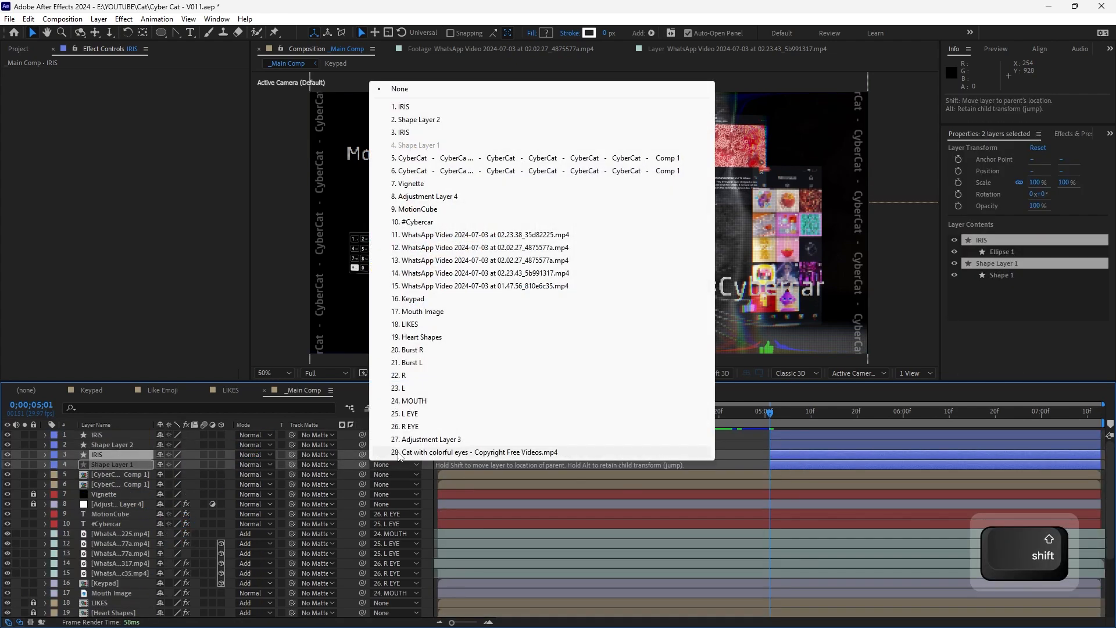
pyautogui.click(442, 414)
# Play back the composition from 0;00;04;14 and again from 0;00;03;25 to check how the white eyes follow the cat
pyautogui.click(724, 423)
pyautogui.moveTo(720, 415); pyautogui.dragTo(689, 415)
pyautogui.press('space')
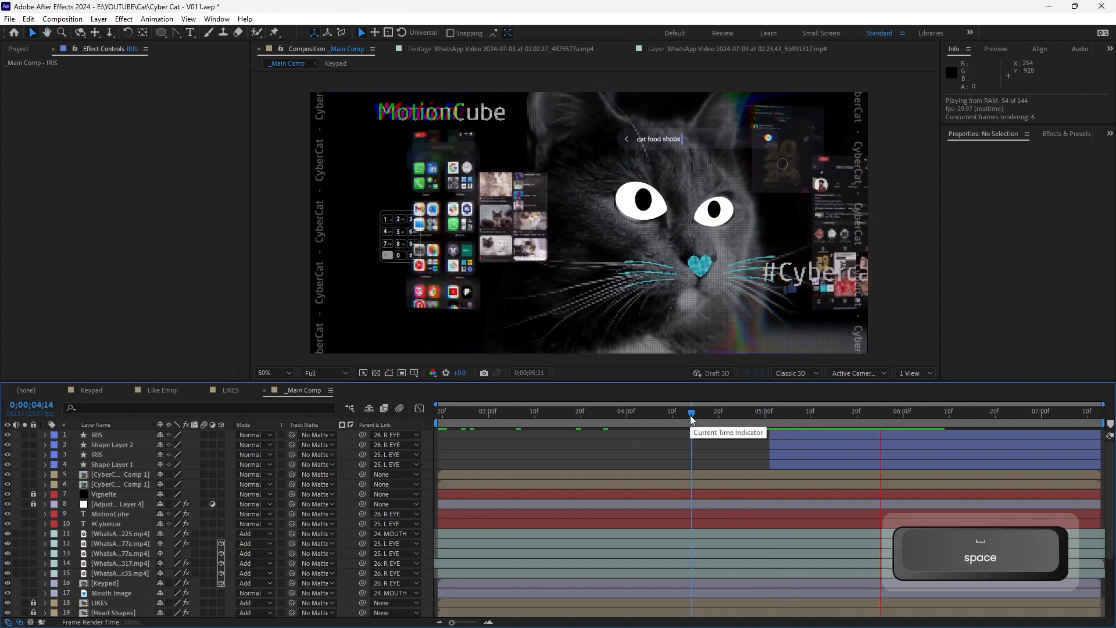
pyautogui.click(604, 406)
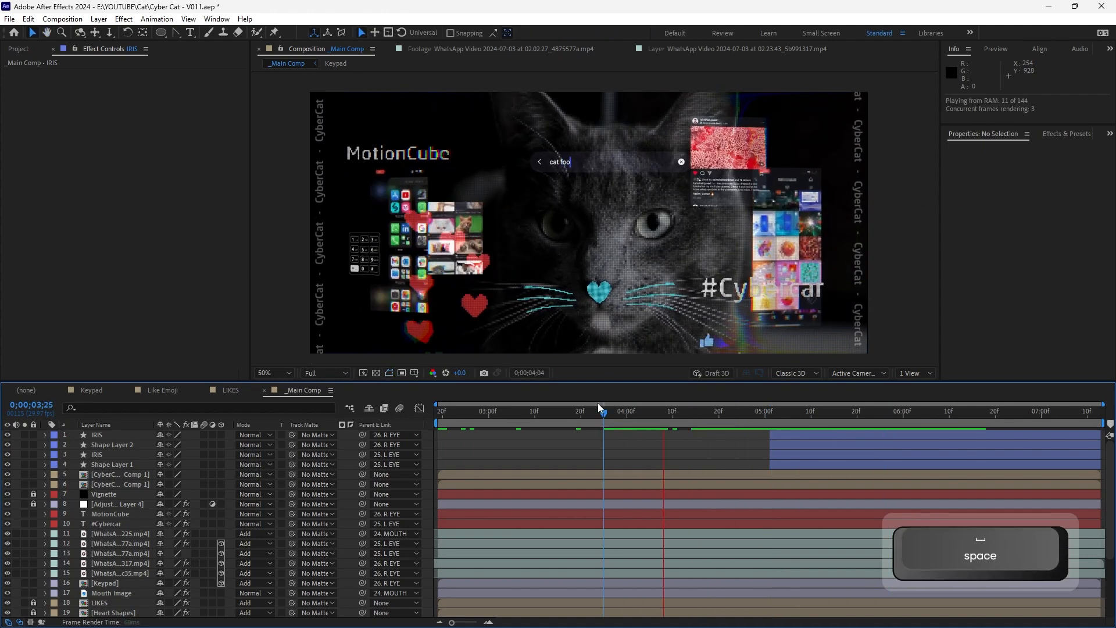
# Shift both IRIS layers and both white eye shape layers earlier in time so they start at 0;00;04;16
pyautogui.click(808, 434)
pyautogui.keyDown('shift'); pyautogui.click(813, 463); pyautogui.keyUp('shift')
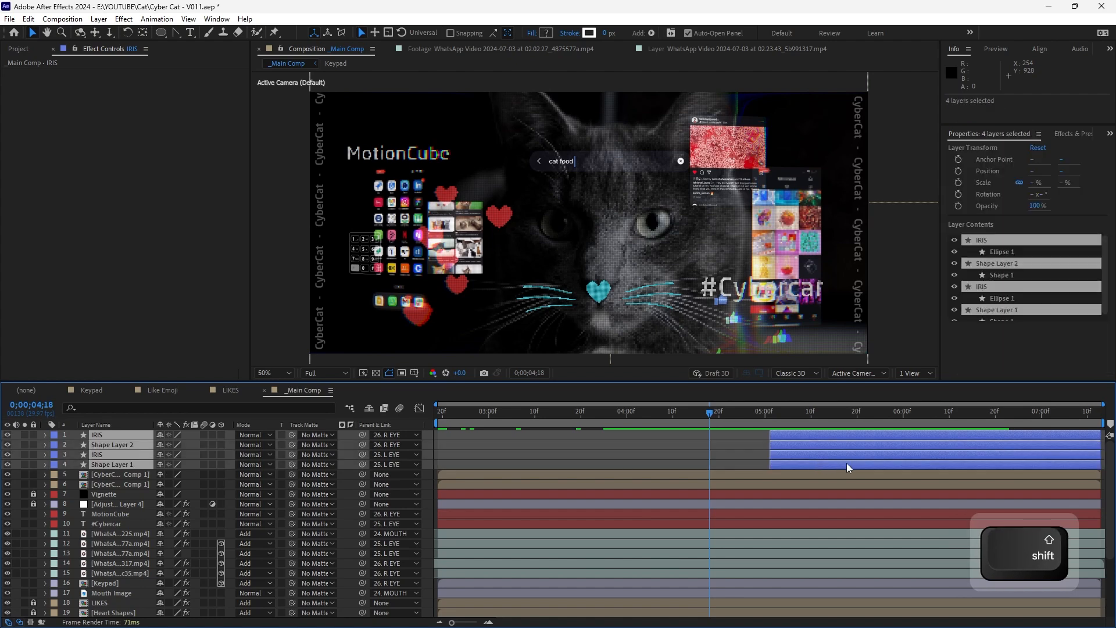
pyautogui.moveTo(847, 463); pyautogui.dragTo(777, 463)
# Preview the new eye timing and trim the end of the four eye layers at 0;00;05;01
pyautogui.click(623, 413)
pyautogui.press('space')
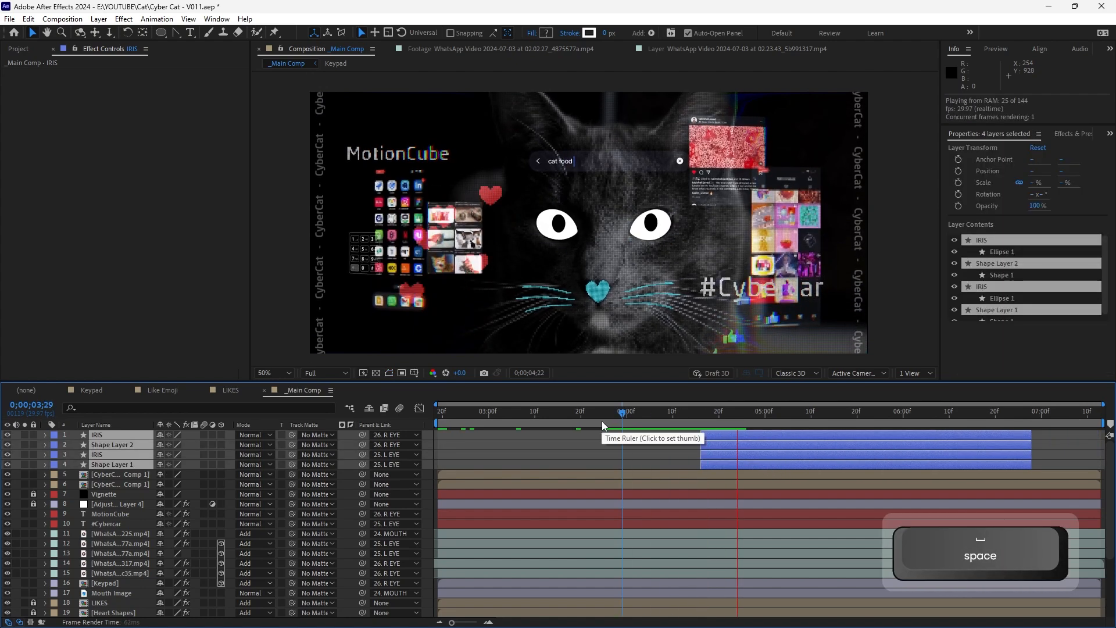
pyautogui.press('space')
pyautogui.hotkey('alt', ']')
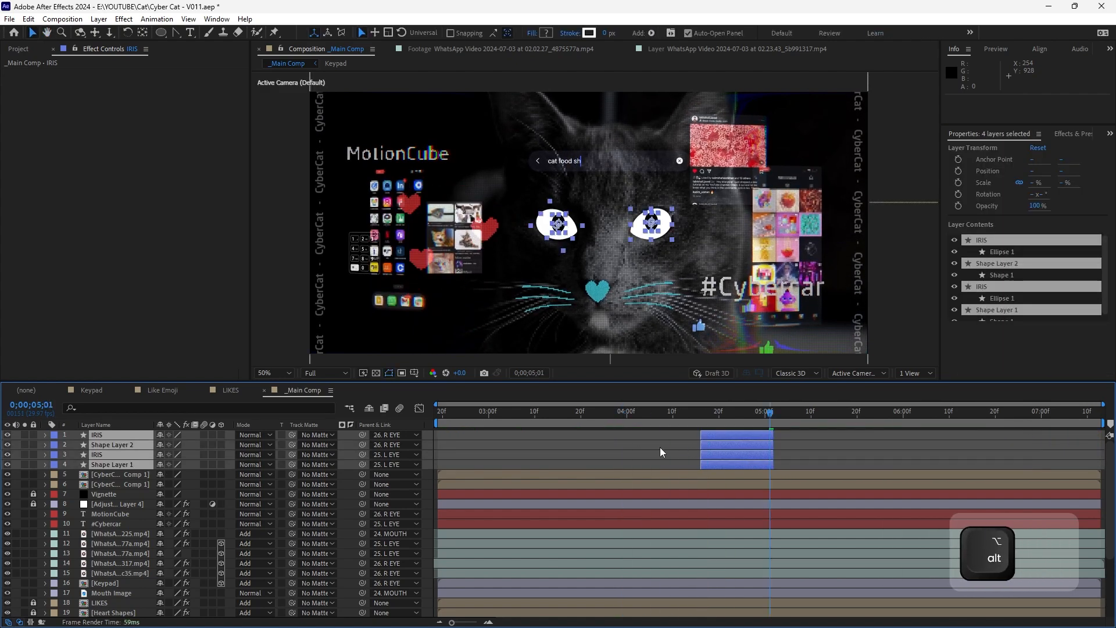
# Deselect all layers, save the project incrementally as V012, and play back the shortened eye section
pyautogui.hotkey('ctrl', 'shift', 'a')
pyautogui.hotkey('ctrl', 'alt', 'shift', 's')
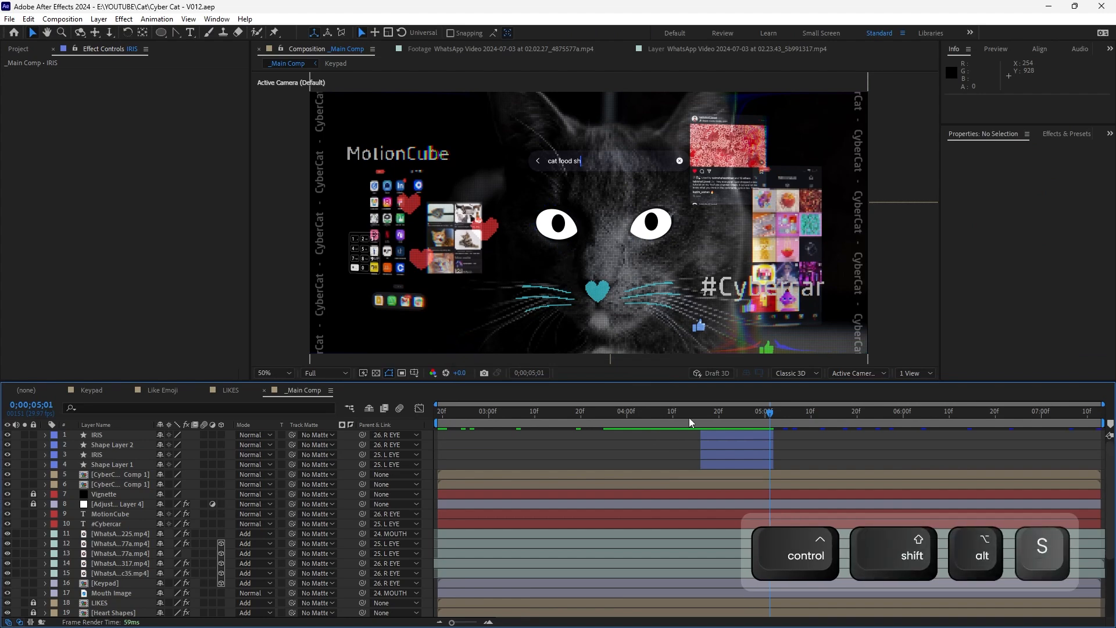
pyautogui.click(655, 407)
pyautogui.press('space')
# Add a black (000000) solid directly below the four eye layers, with its start trimmed to 0;00;04;16
pyautogui.click(700, 419)
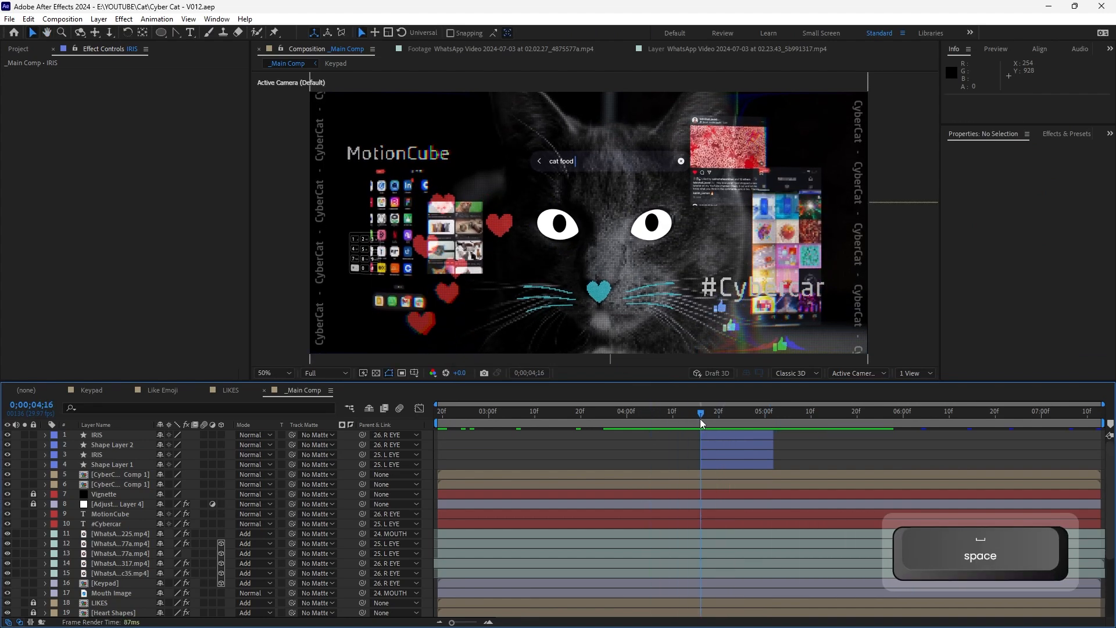
pyautogui.click(706, 475)
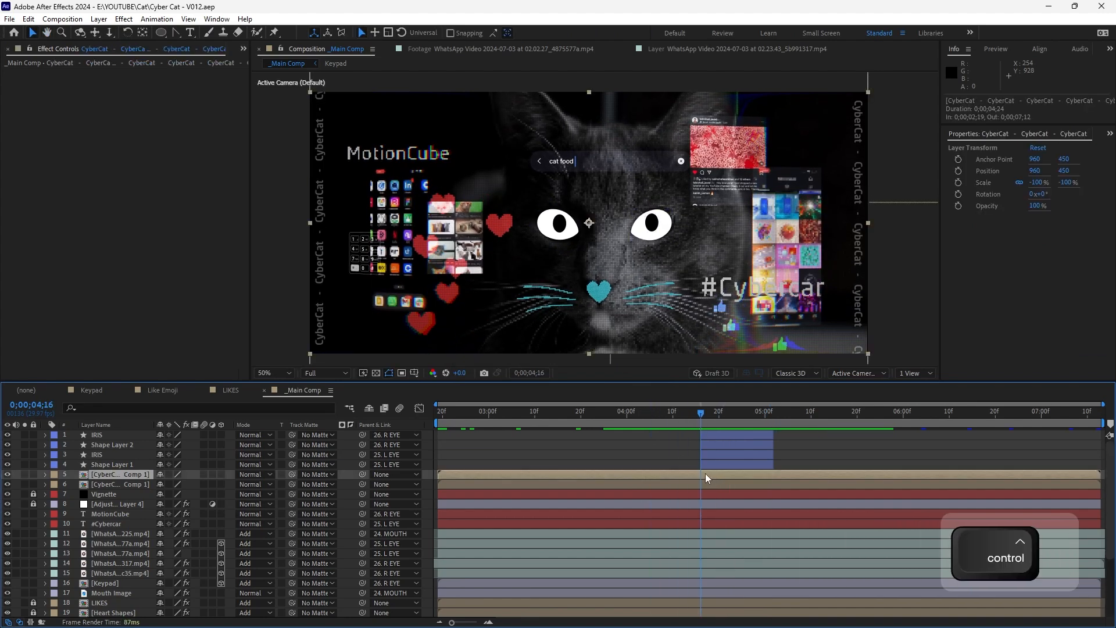
pyautogui.hotkey('ctrl', 'y')
pyautogui.click(559, 347)
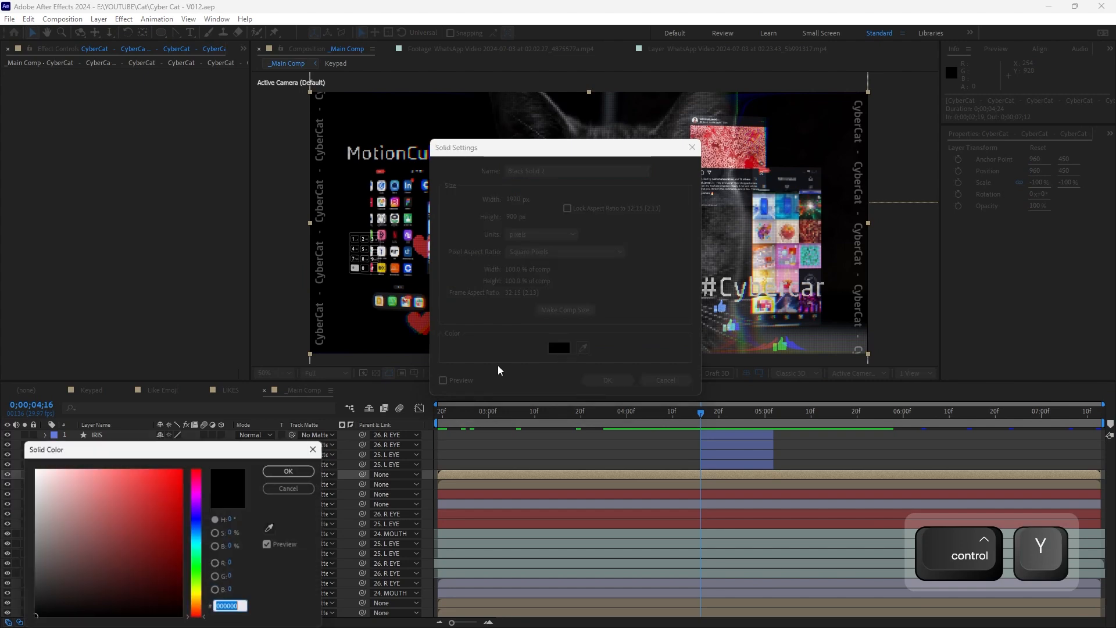
pyautogui.click(289, 471)
pyautogui.click(608, 379)
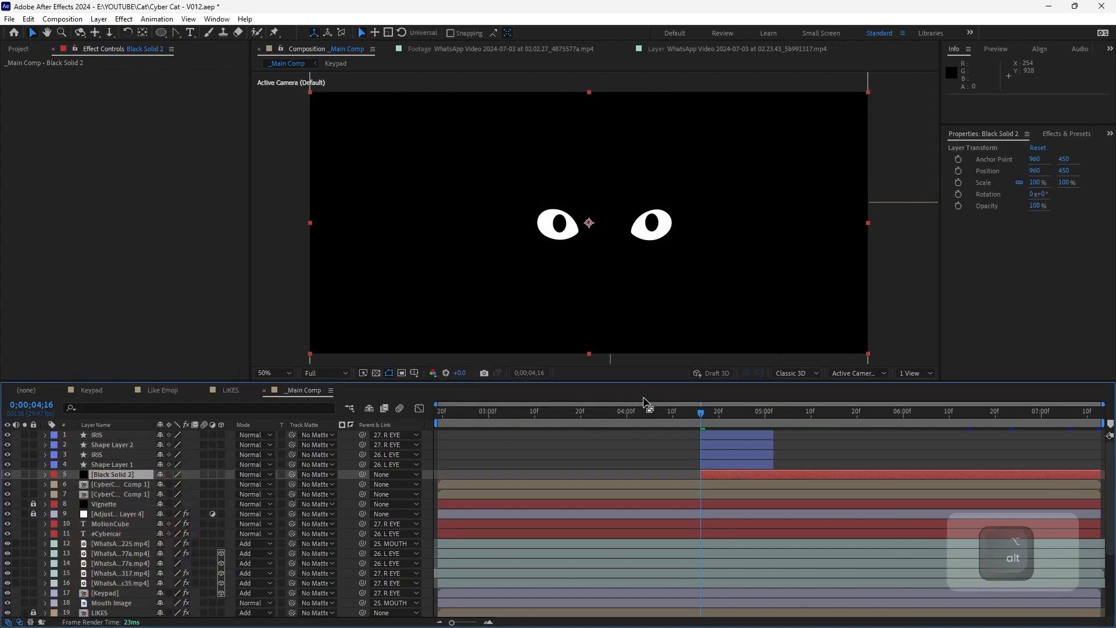
pyautogui.hotkey('alt', '[')
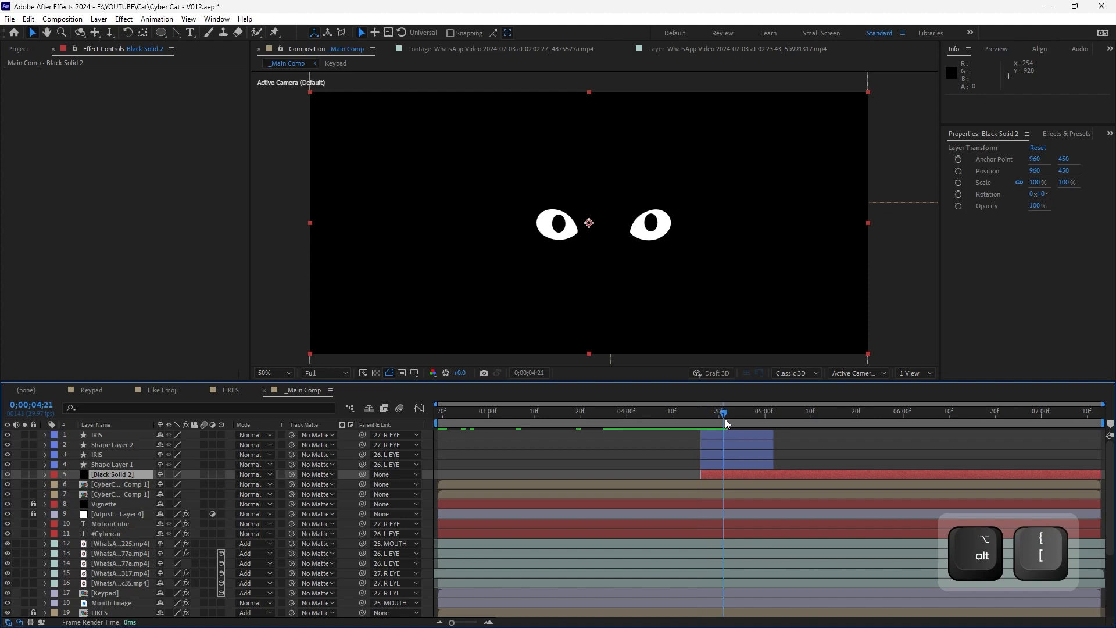
# Split the black solid at 0;00;04;24 and trim the end of its second part at 0;00;05;01
pyautogui.click(737, 418)
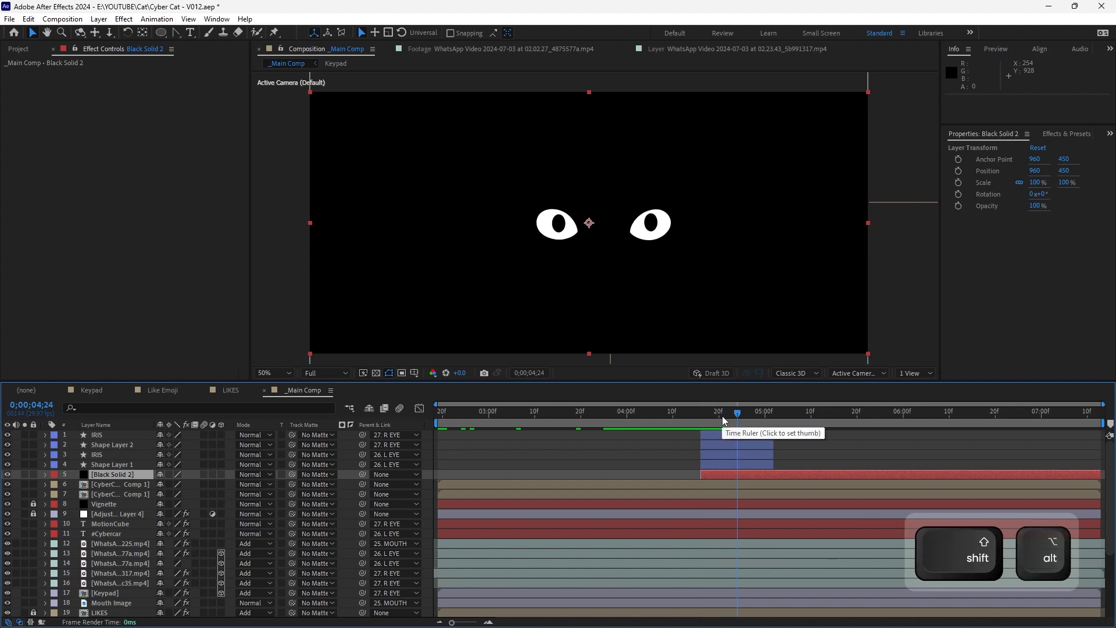
pyautogui.hotkey('ctrl', 'shift', 'd')
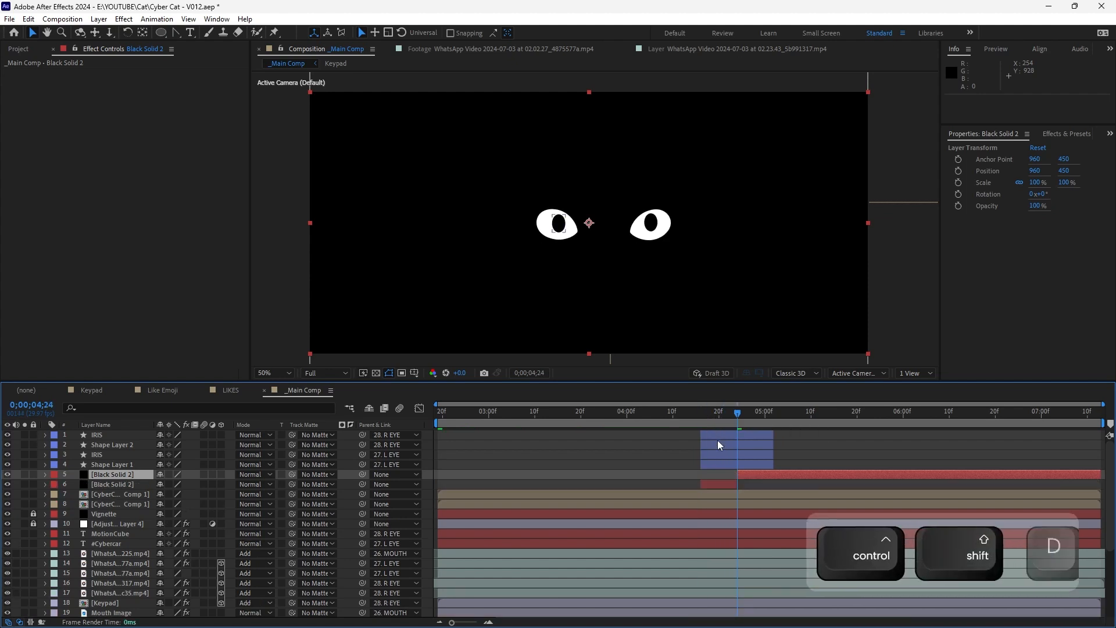
pyautogui.keyDown('shift'); pyautogui.click(776, 412); pyautogui.keyUp('shift')
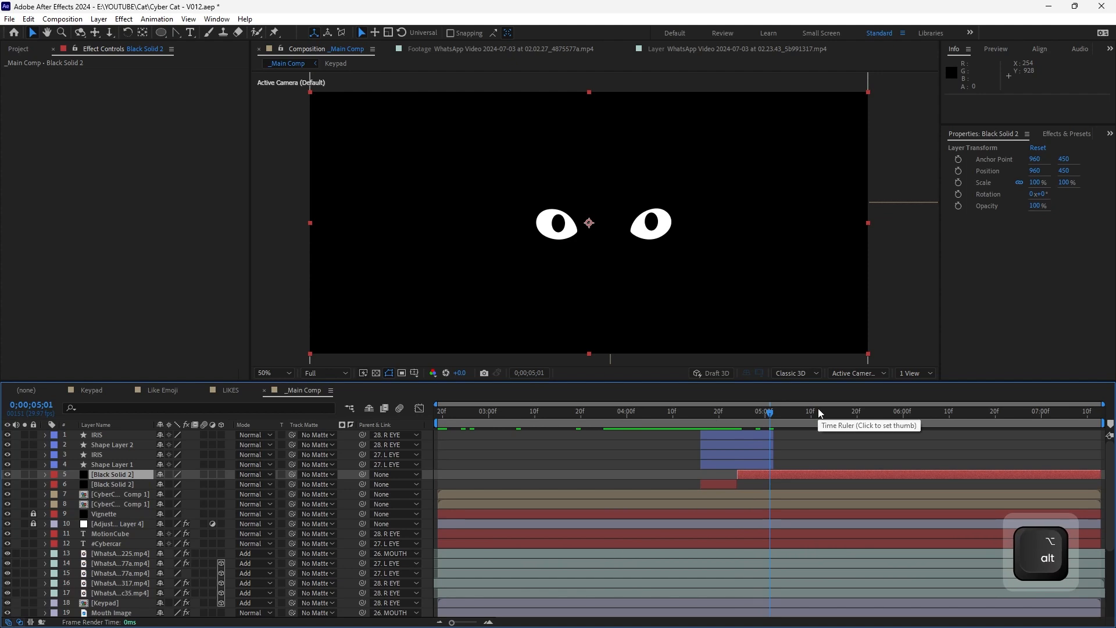
pyautogui.hotkey('alt', ']')
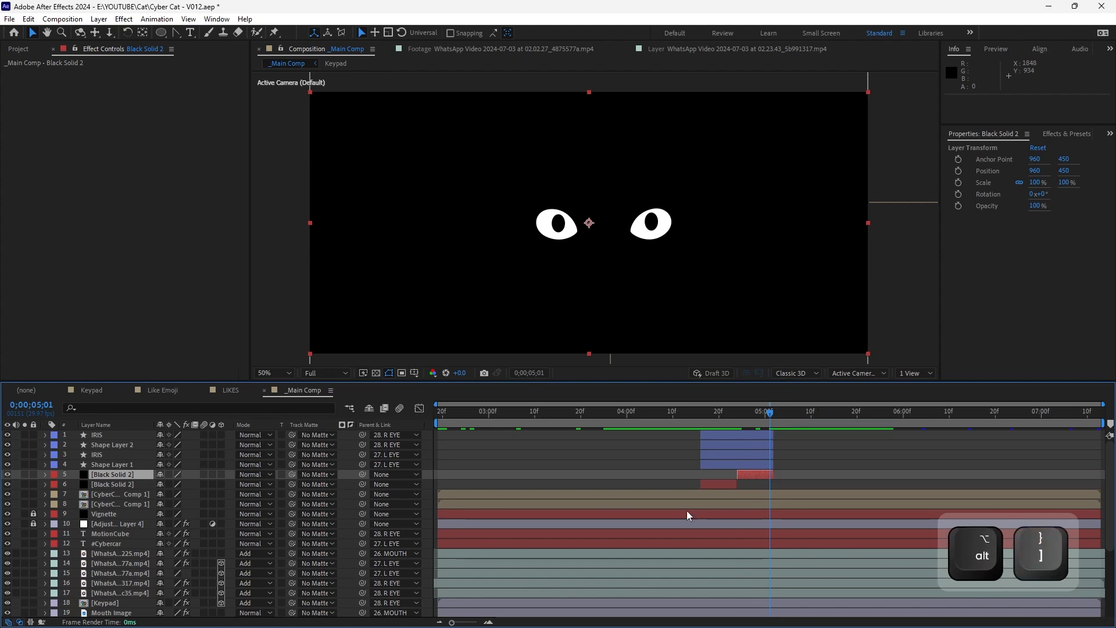
pyautogui.click(785, 445)
pyautogui.moveTo(716, 421); pyautogui.dragTo(757, 430)
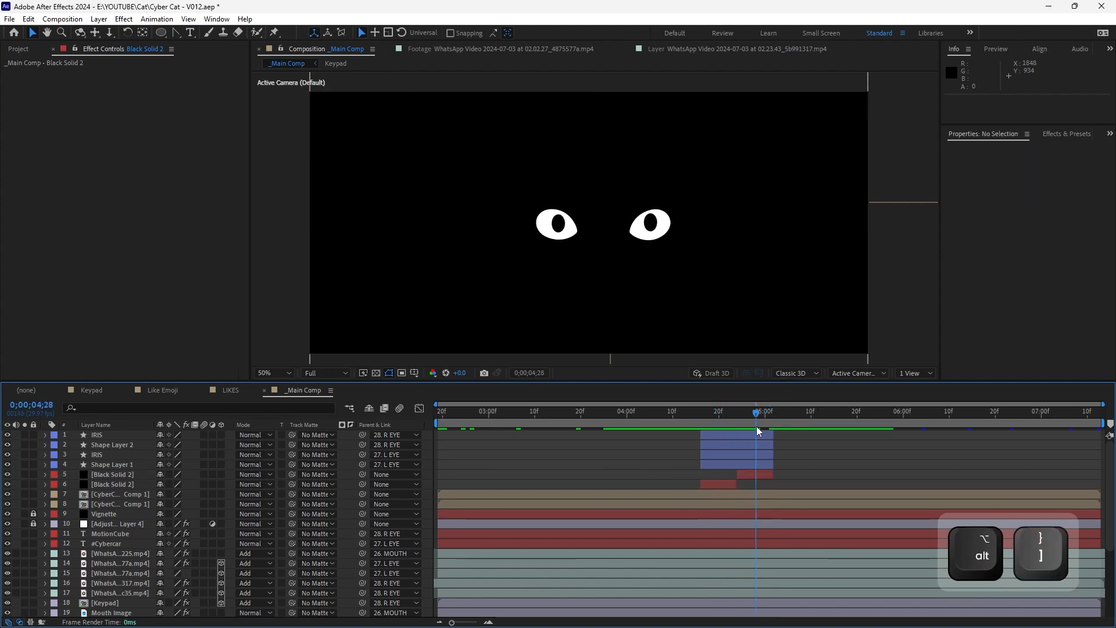
# Apply a Fill effect to the first part of the split solid and sample white from the eye shape as its color
pyautogui.click(718, 483)
pyautogui.hotkey('ctrl', 'space')
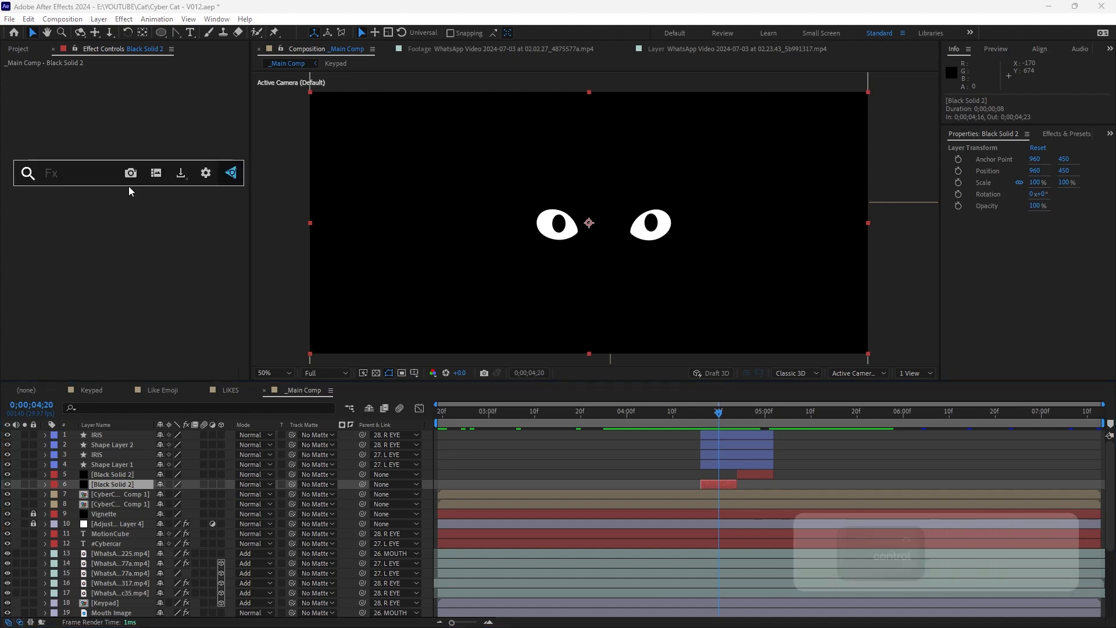
pyautogui.write('fgi')
pyautogui.press('BackSpace')
pyautogui.press('BackSpace')
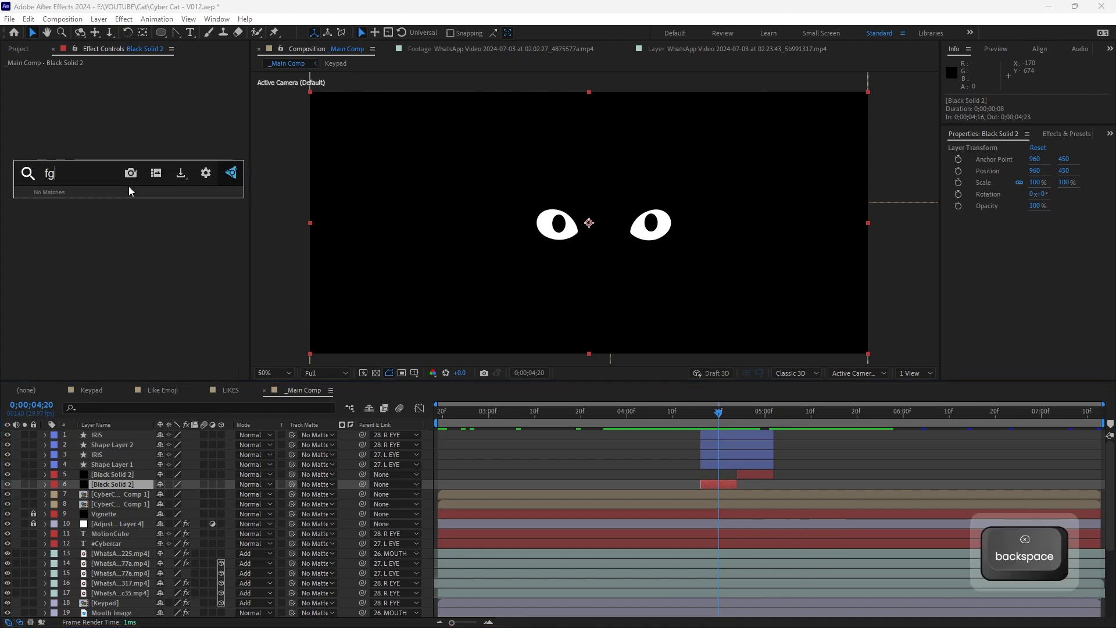
pyautogui.write('ill')
pyautogui.press('Return')
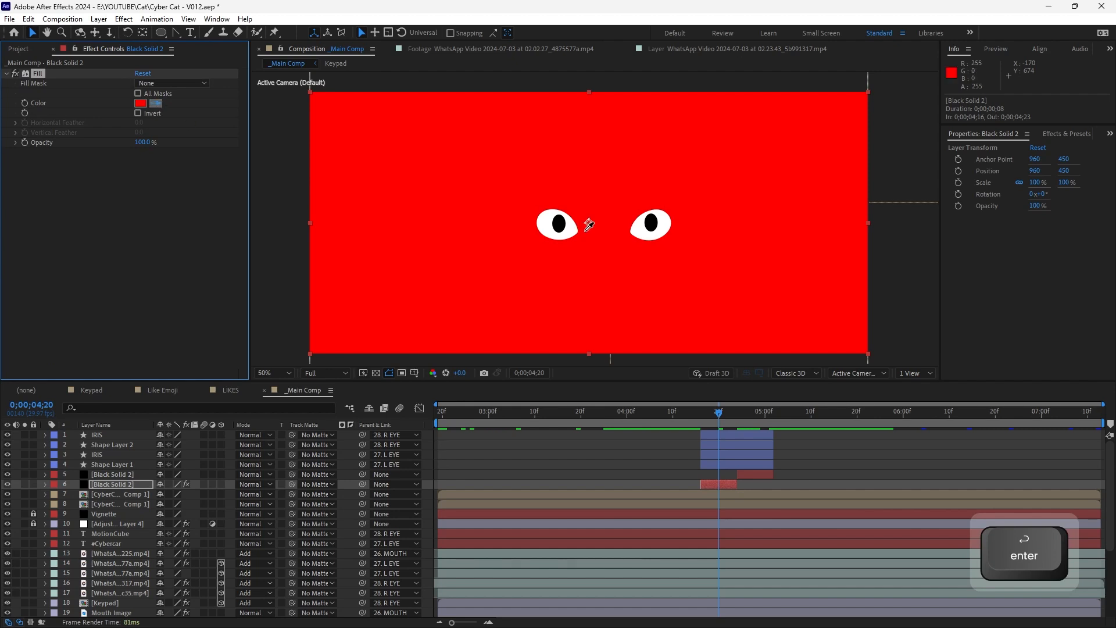
pyautogui.click(572, 235)
pyautogui.click(666, 461)
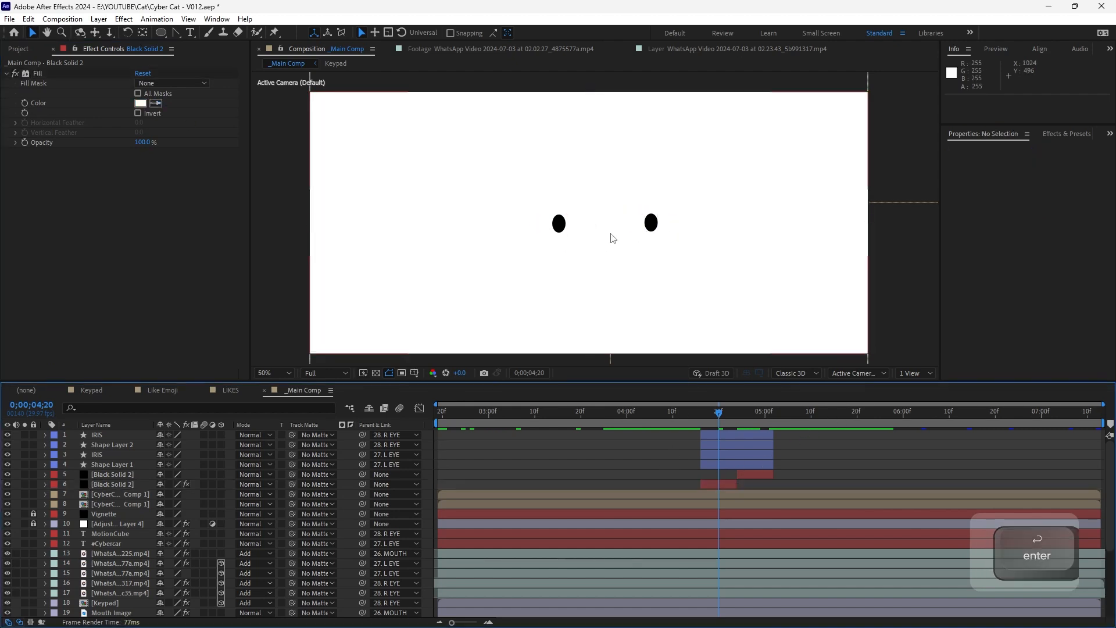
# Split both white eye shape layers at 0;00;04;24, undoing the extra end trim made to the second parts
pyautogui.click(555, 225)
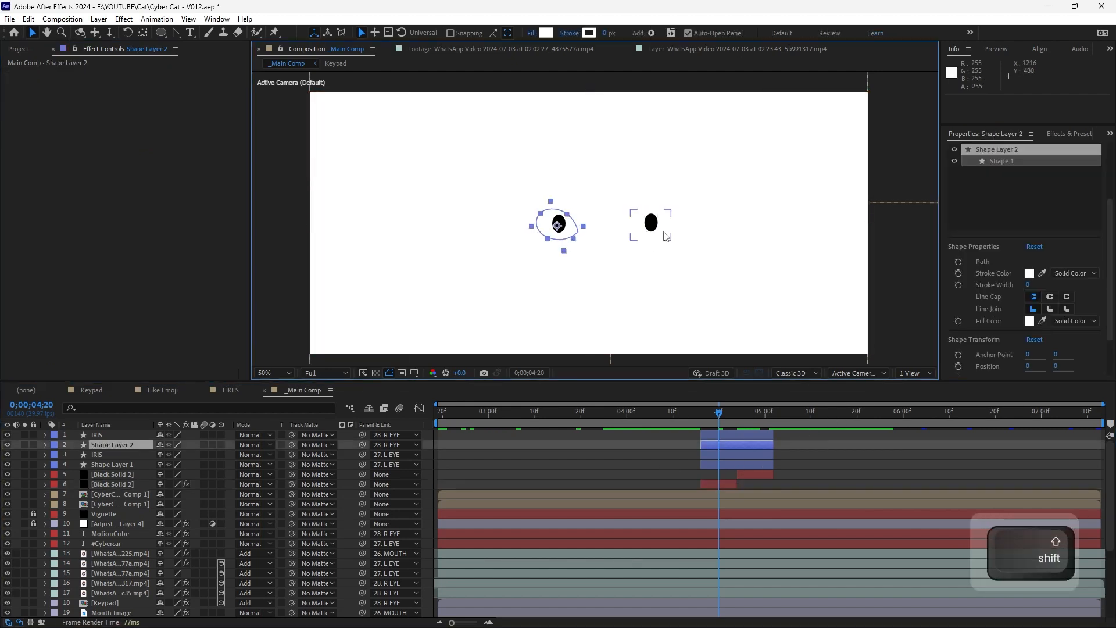
pyautogui.keyDown('shift'); pyautogui.click(737, 465); pyautogui.keyUp('shift')
pyautogui.moveTo(721, 416); pyautogui.dragTo(737, 416)
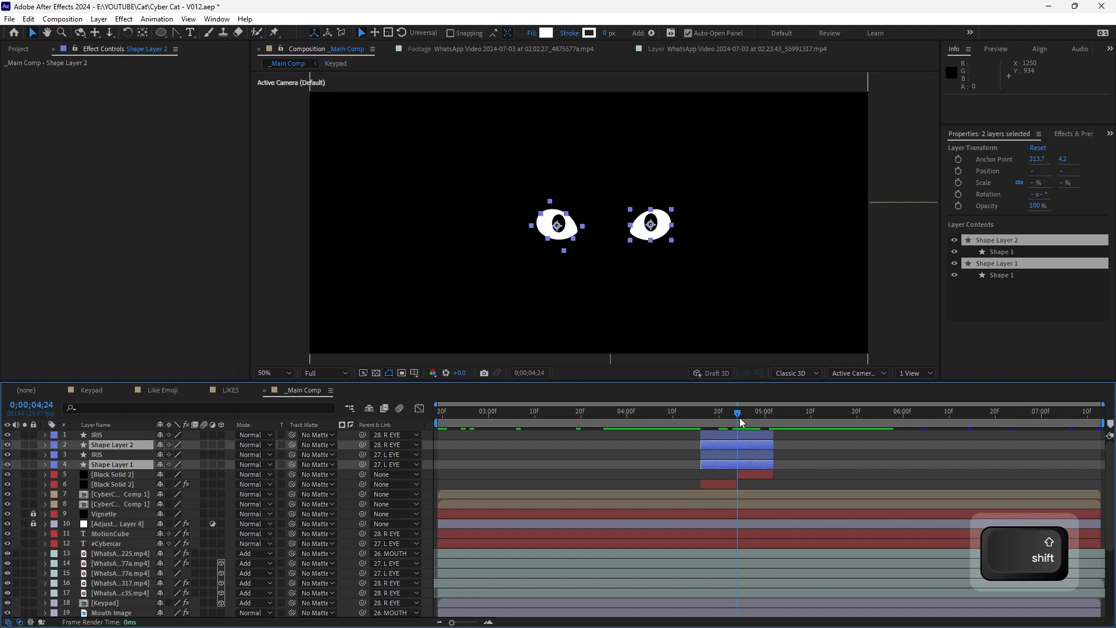
pyautogui.hotkey('alt', 'Left')
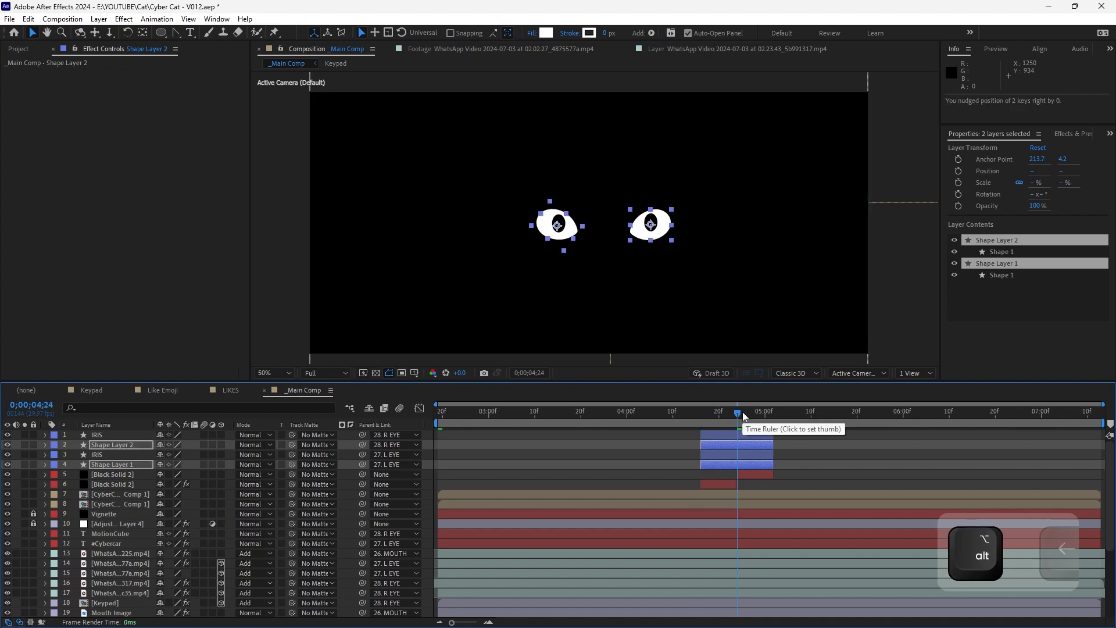
pyautogui.hotkey('ctrl', 'Left')
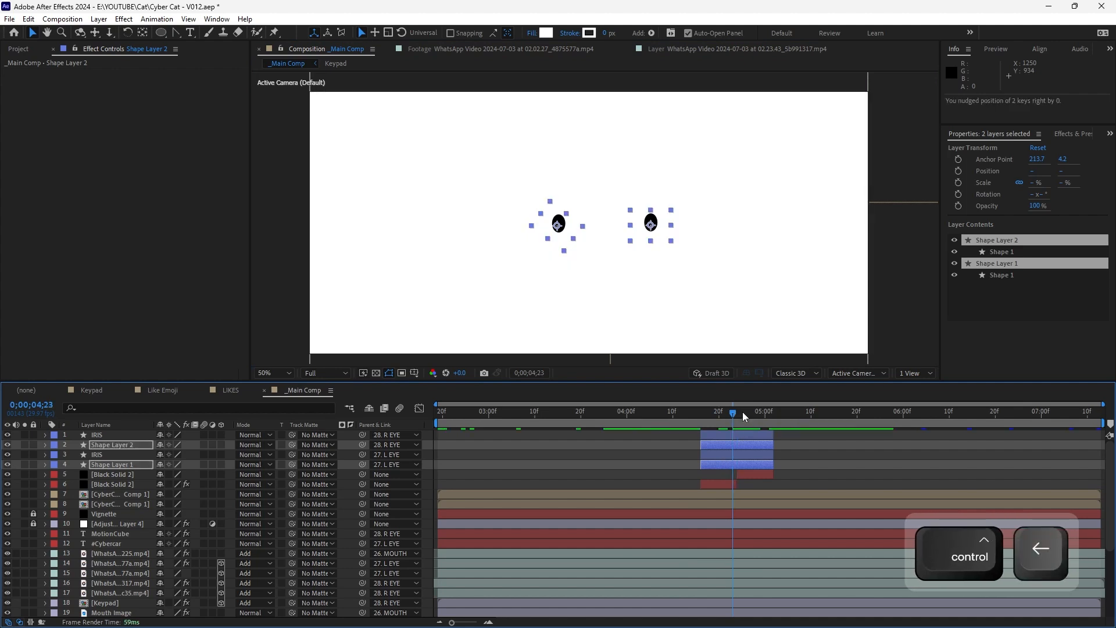
pyautogui.hotkey('ctrl', 'Right')
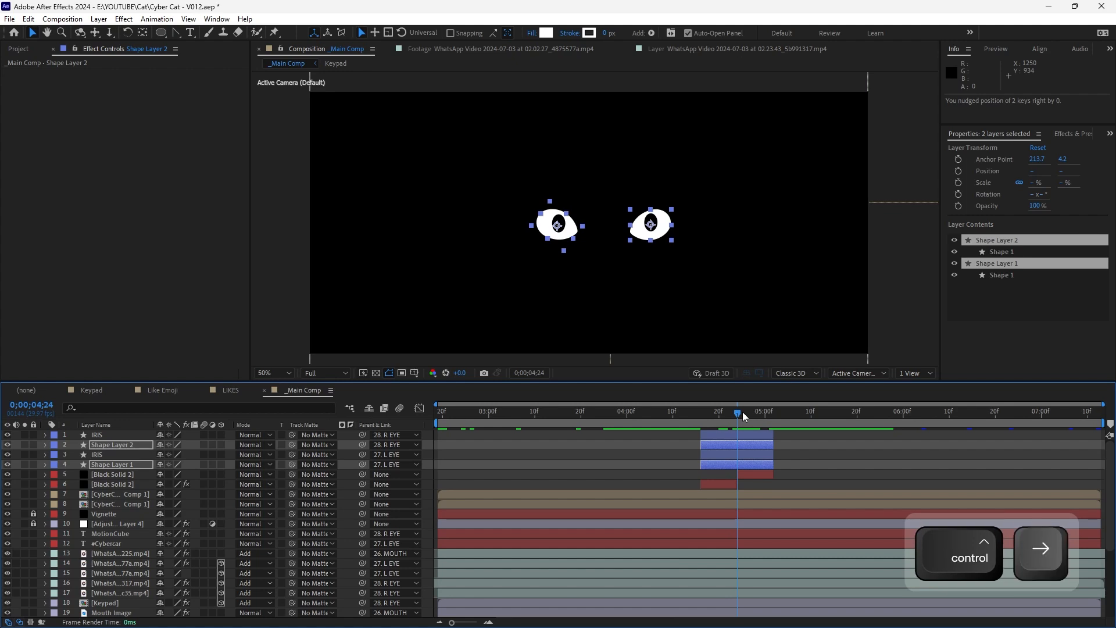
pyautogui.hotkey('ctrl', 'shift', 'd')
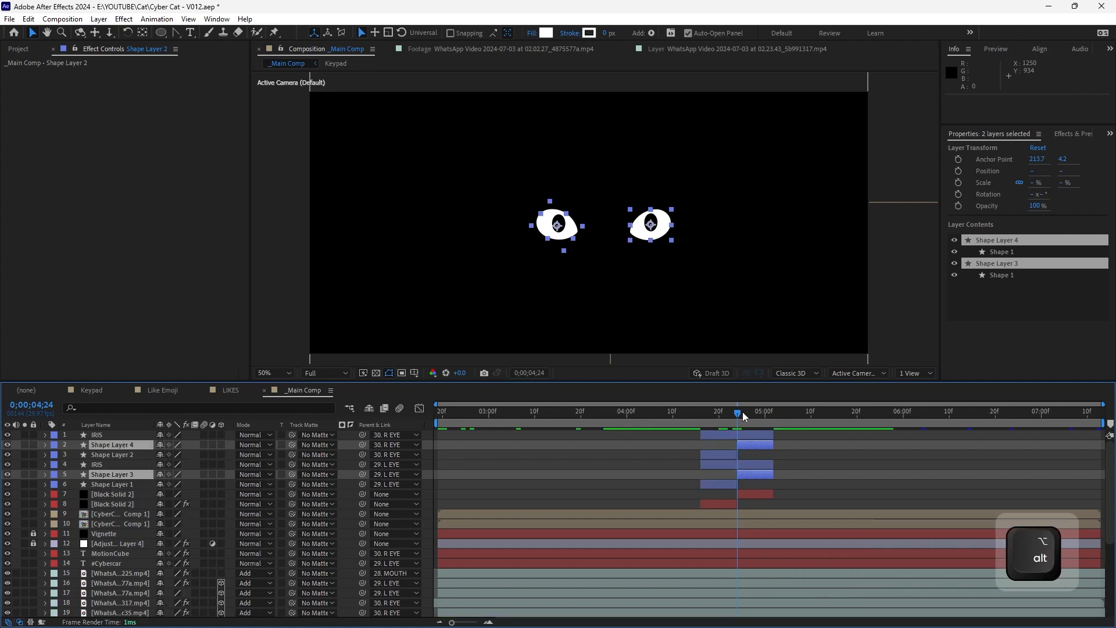
pyautogui.hotkey('alt', ']')
pyautogui.hotkey('ctrl', 'z')
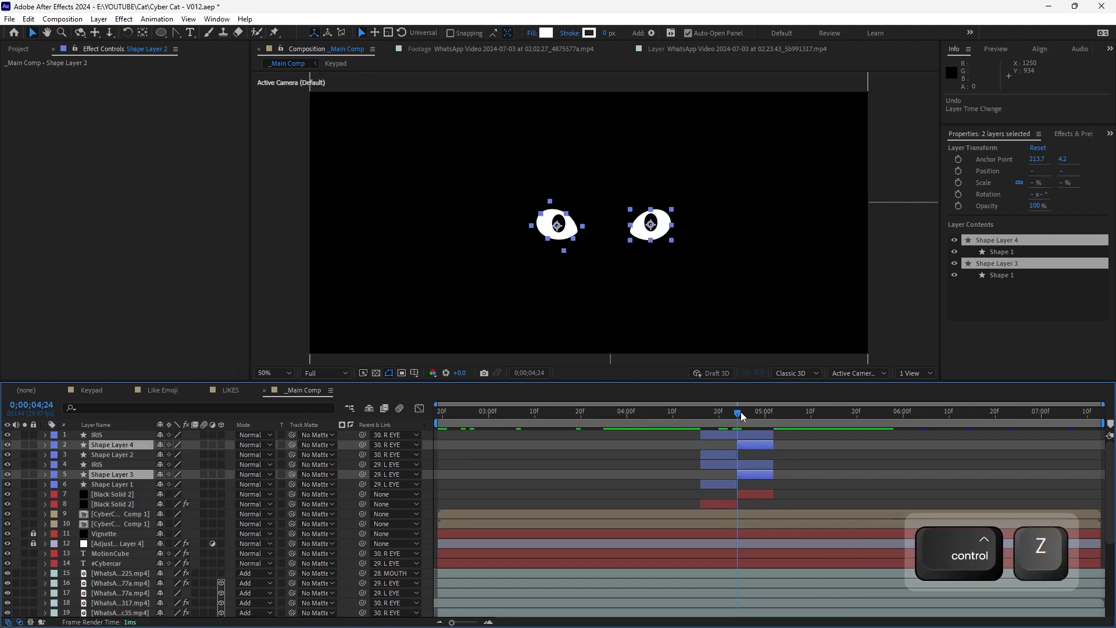
pyautogui.click(833, 479)
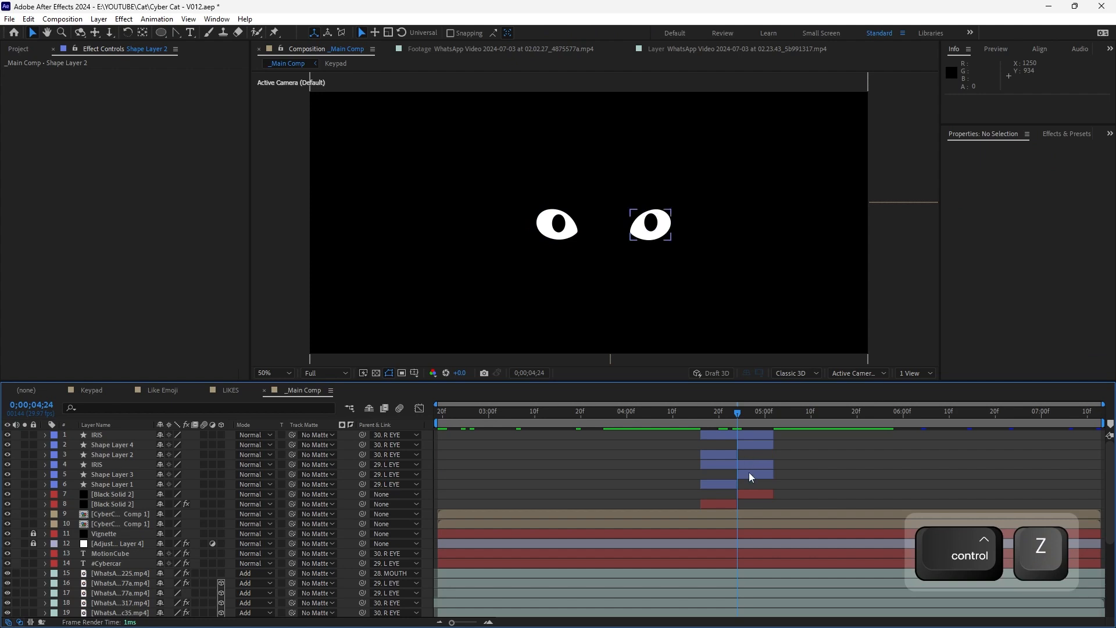
# Set the stroke color of Shape 1 in both Shape Layer 1 and Shape Layer 2 to black (000000)
pyautogui.click(724, 416)
pyautogui.click(722, 485)
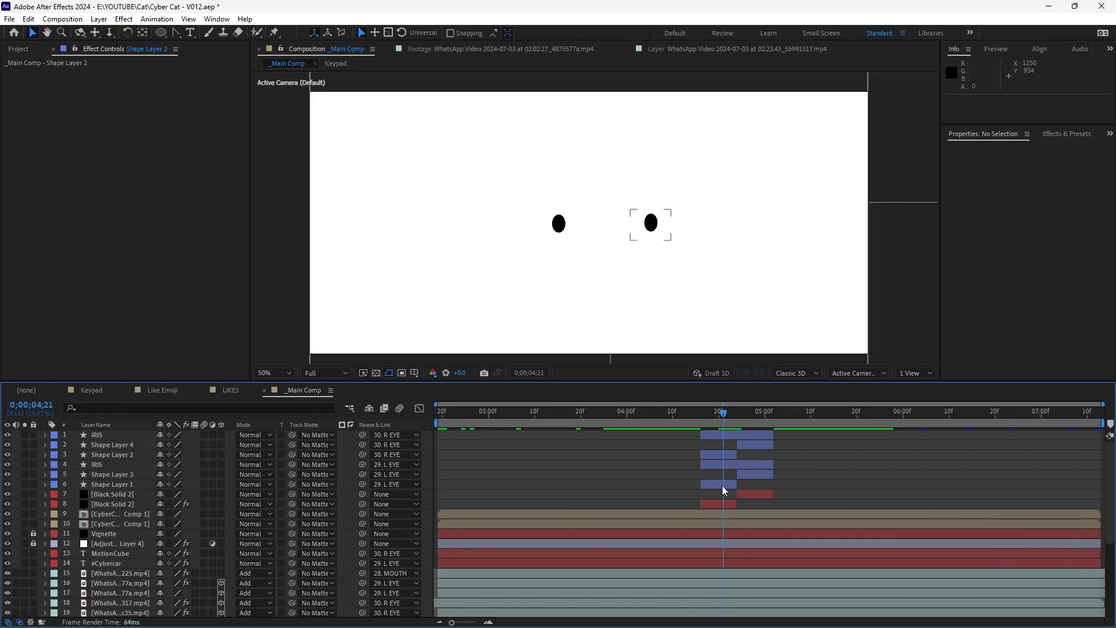
pyautogui.keyDown('ctrl'); pyautogui.click(713, 455); pyautogui.keyUp('ctrl')
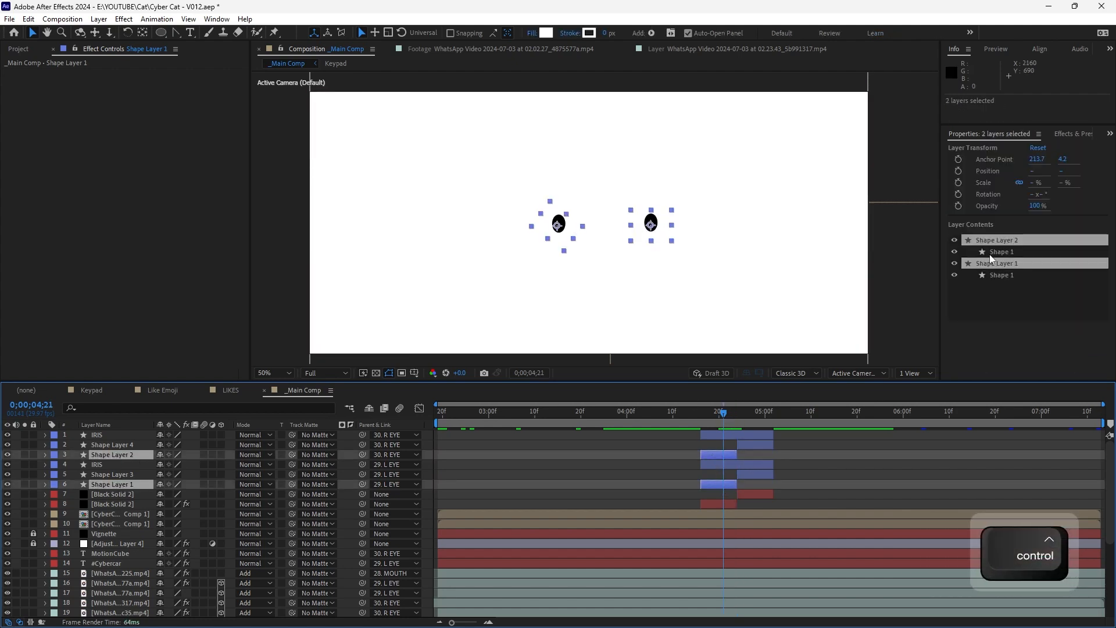
pyautogui.keyDown('ctrl'); pyautogui.click(995, 275); pyautogui.keyUp('ctrl')
pyautogui.keyDown('ctrl'); pyautogui.click(999, 165); pyautogui.keyUp('ctrl')
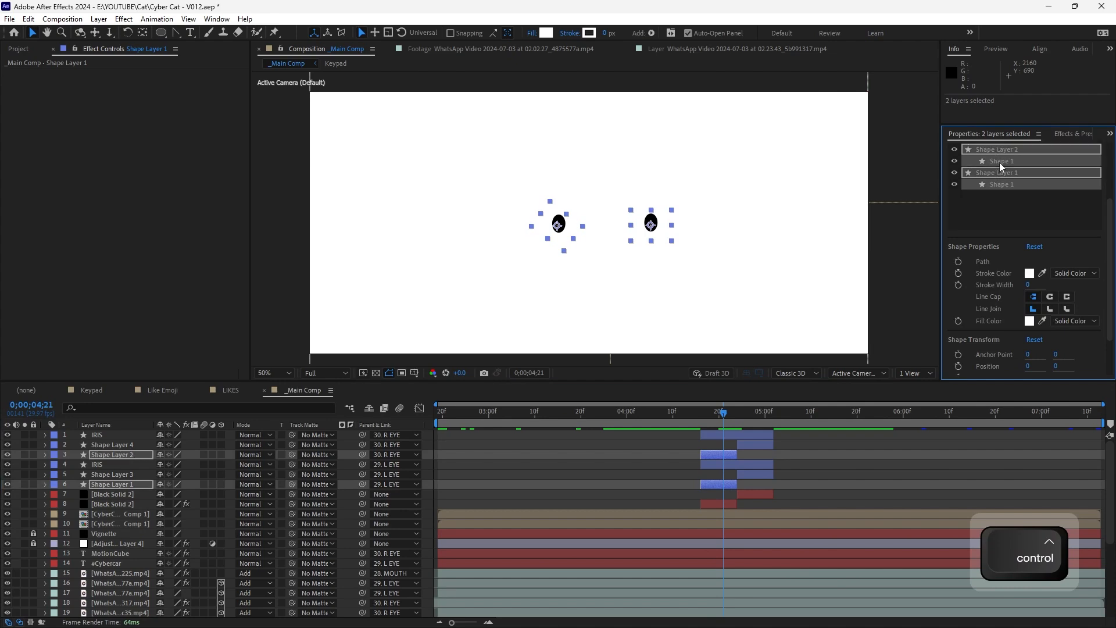
pyautogui.click(1029, 273)
pyautogui.moveTo(96, 528); pyautogui.dragTo(35, 615)
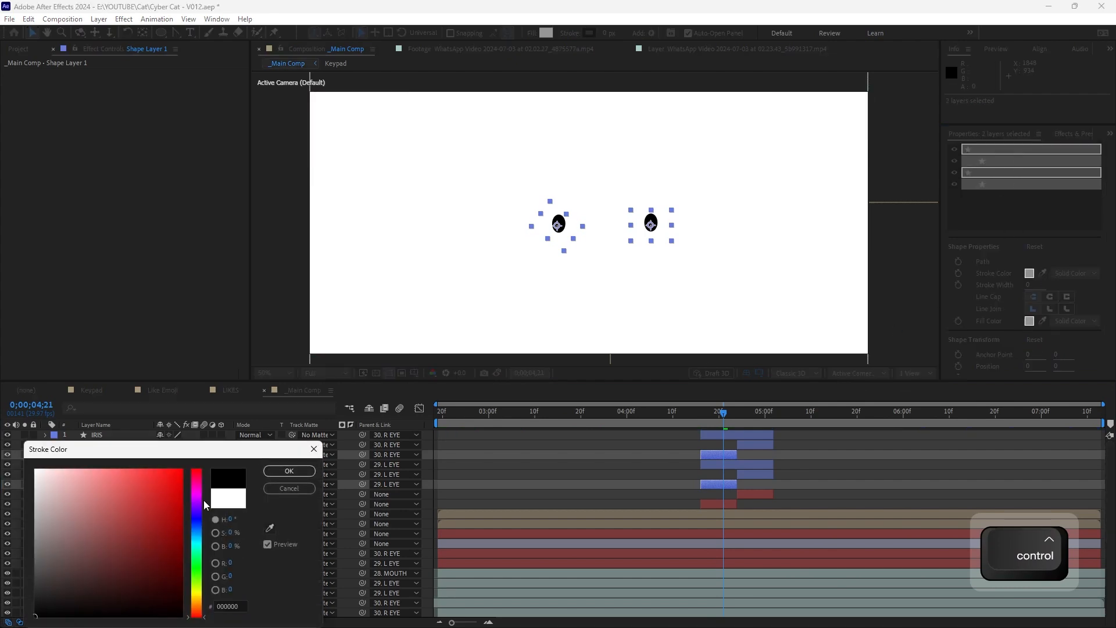
pyautogui.click(289, 471)
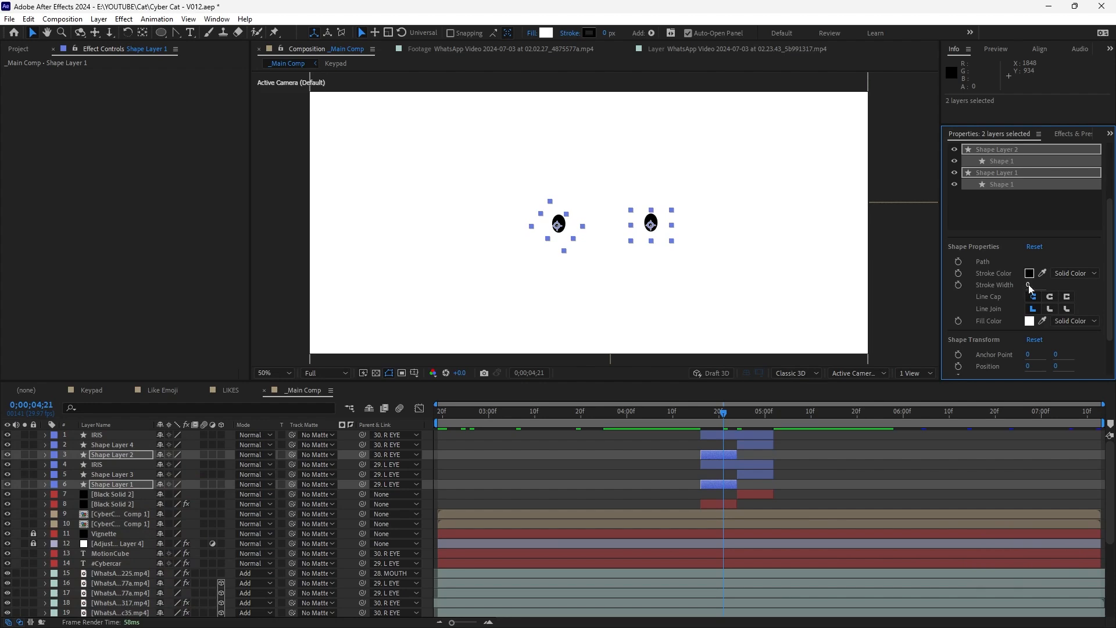
# Preview the eye flash from 0;00;04;00 and set the stroke width of Shape 1 in Shape Layer 1 and Shape Layer 2 to 4
pyautogui.click(898, 441)
pyautogui.click(626, 422)
pyautogui.press('space')
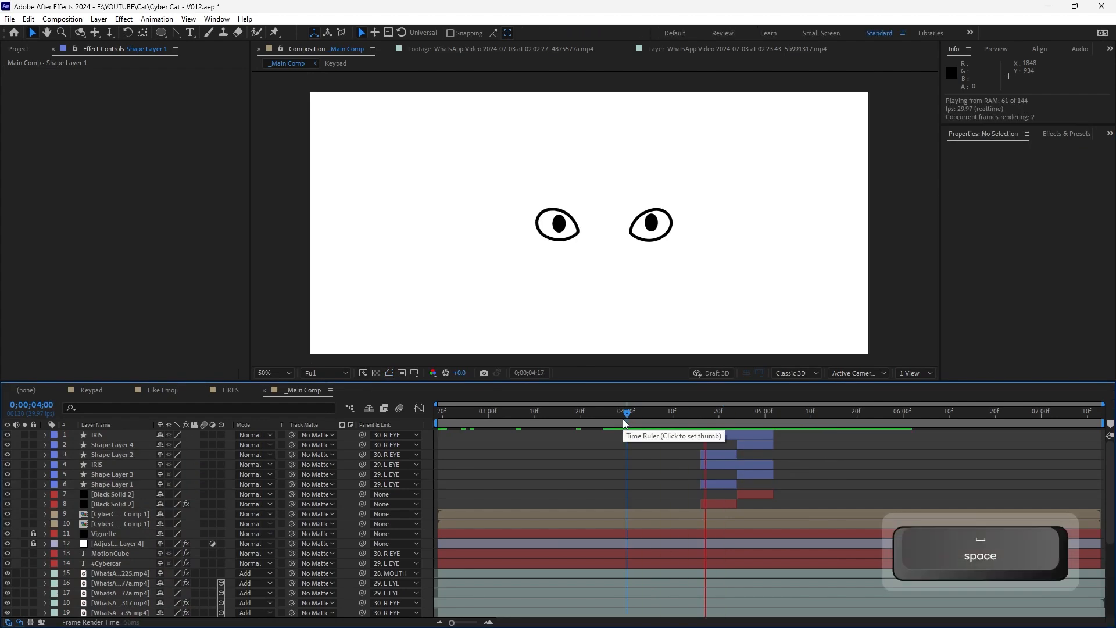
pyautogui.click(717, 418)
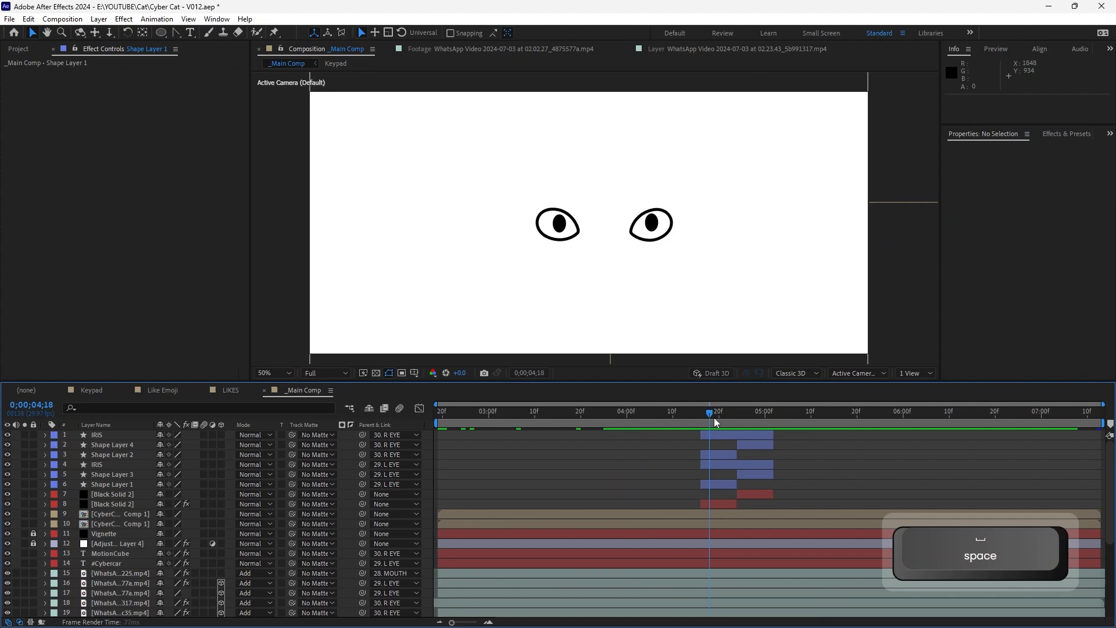
pyautogui.click(714, 453)
pyautogui.keyDown('ctrl'); pyautogui.click(716, 483); pyautogui.keyUp('ctrl')
pyautogui.click(1008, 277)
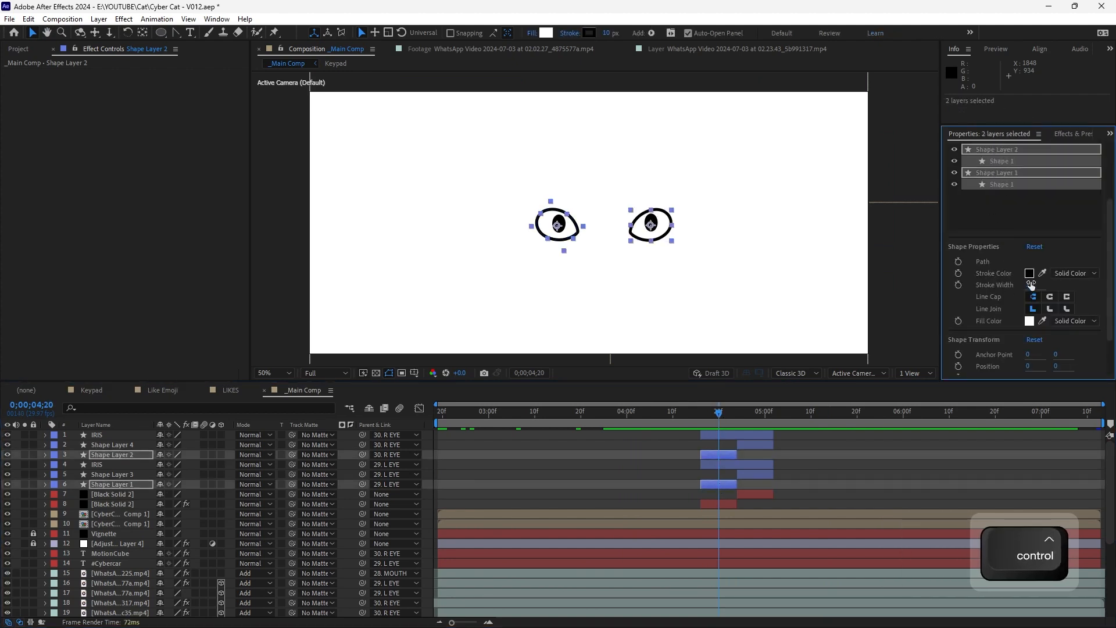
pyautogui.write('4')
pyautogui.press('Return')
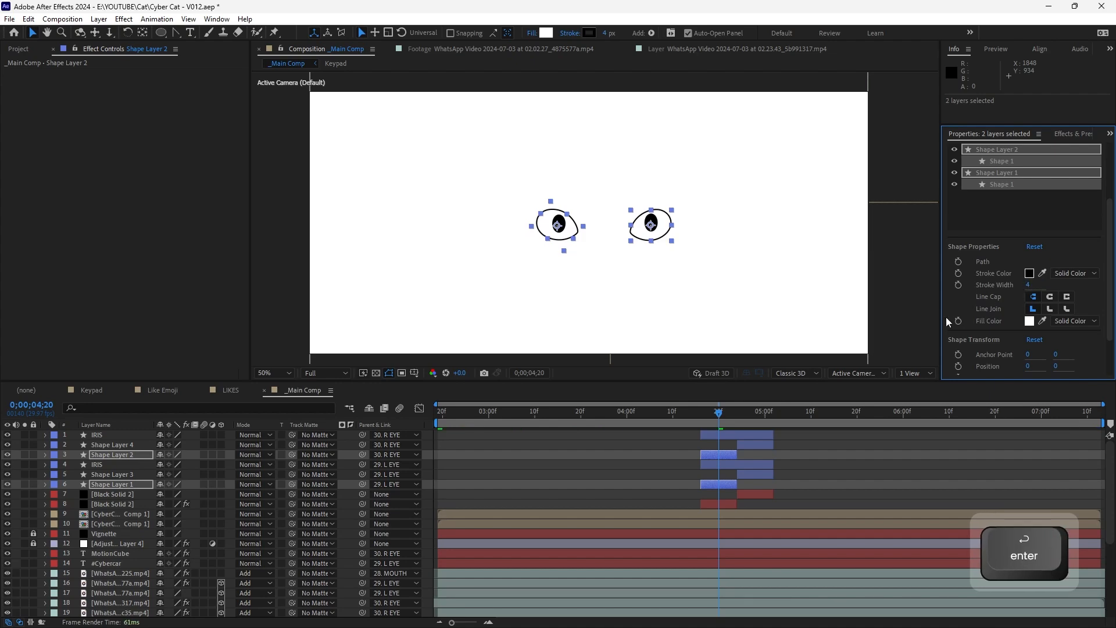
# Play back the composition from just before 0;00;04;00 to check the thinner eye outlines in the flash
pyautogui.click(689, 443)
pyautogui.click(613, 411)
pyautogui.press('space')
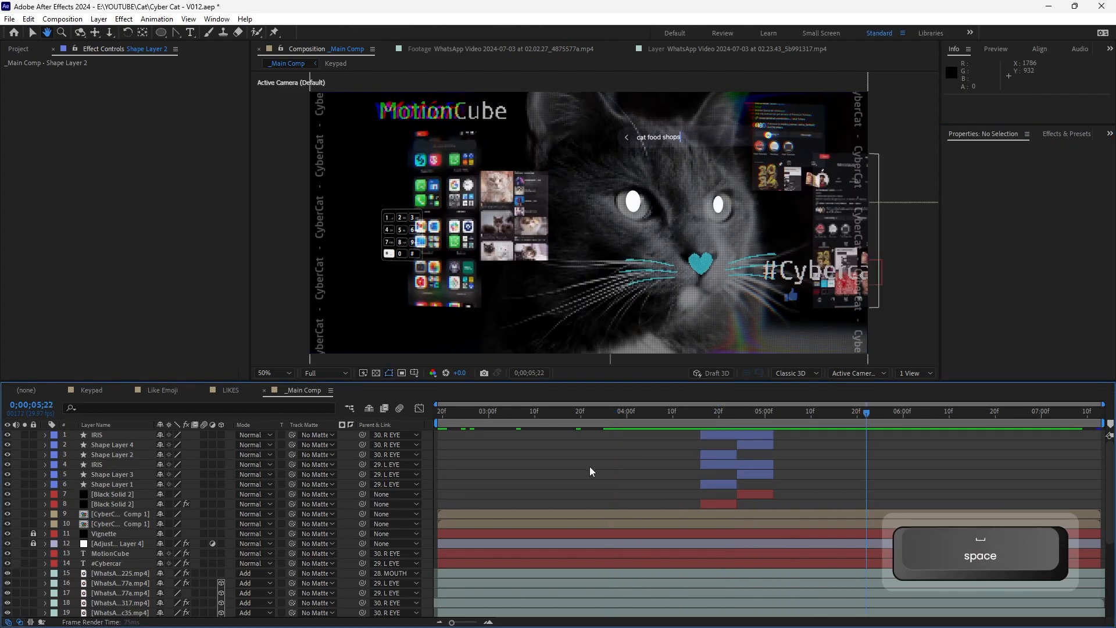
pyautogui.press('-')
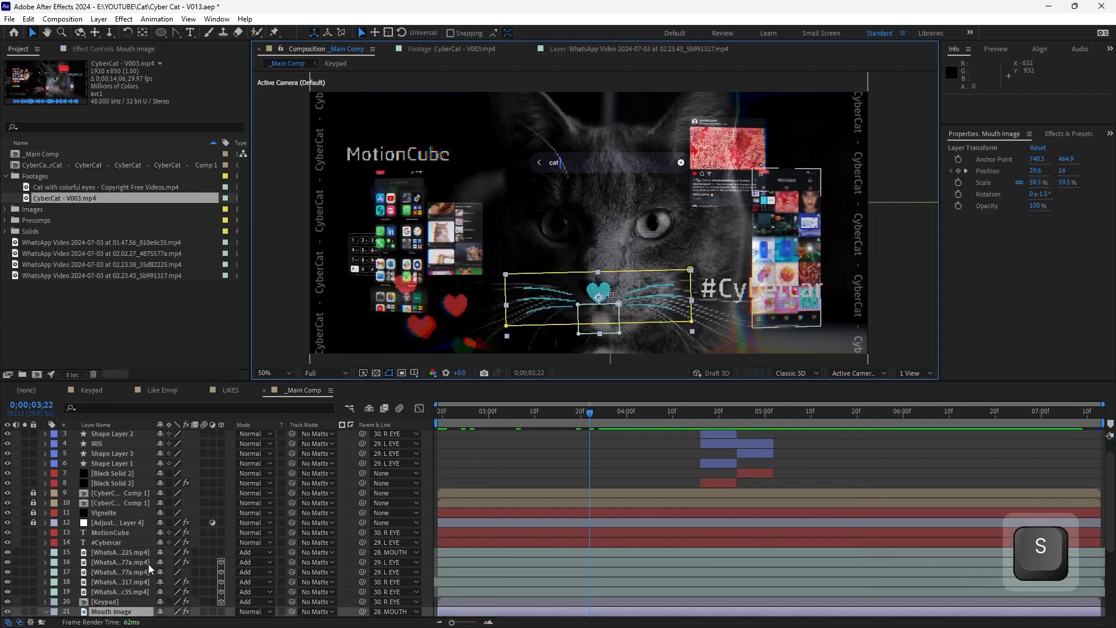
# Scale the Mouth Image layer to 66.3%
pyautogui.scroll(-2, 149, 569)
pyautogui.moveTo(188, 562); pyautogui.dragTo(234, 567)
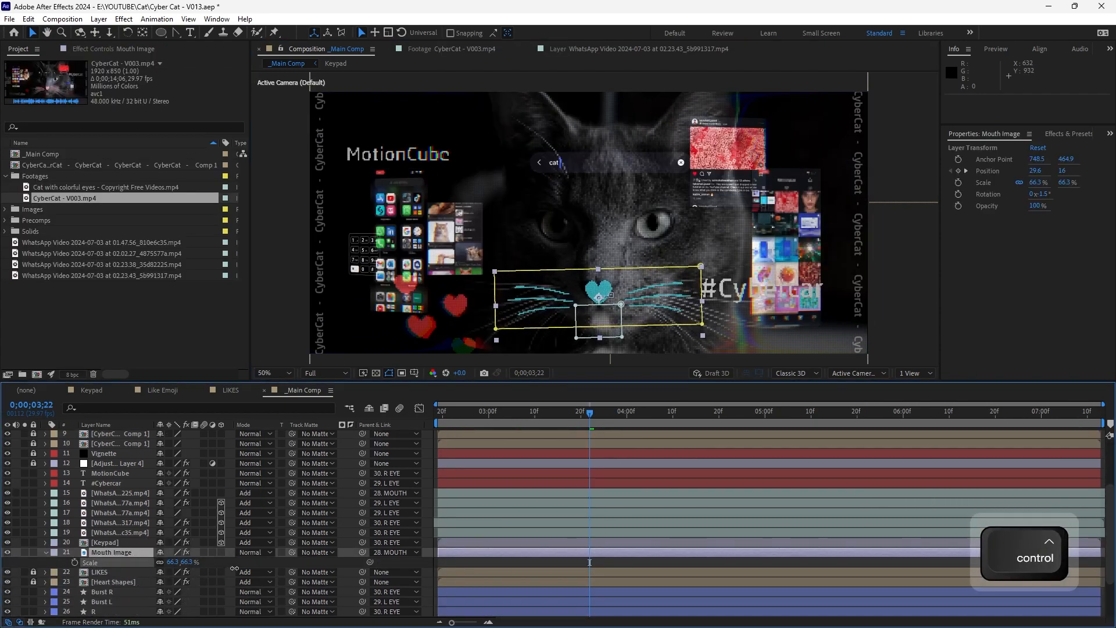
pyautogui.hotkey('ctrl', 'space')
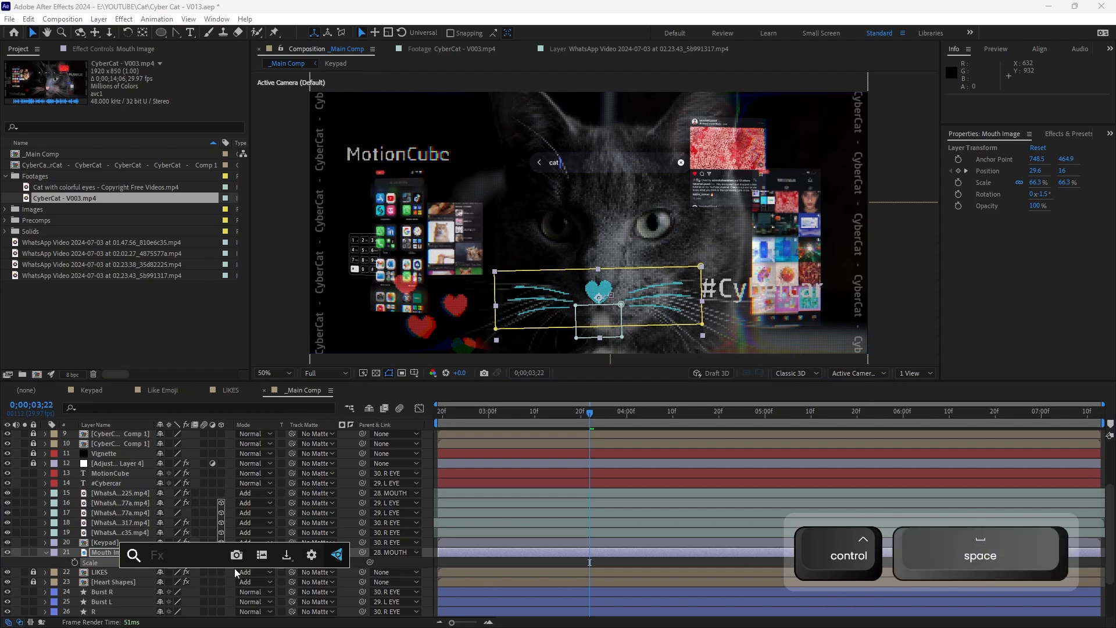
# Add the expression wiggle(2,90) to the Mouth Image layer's opacity and preview the flicker
pyautogui.click(101, 552)
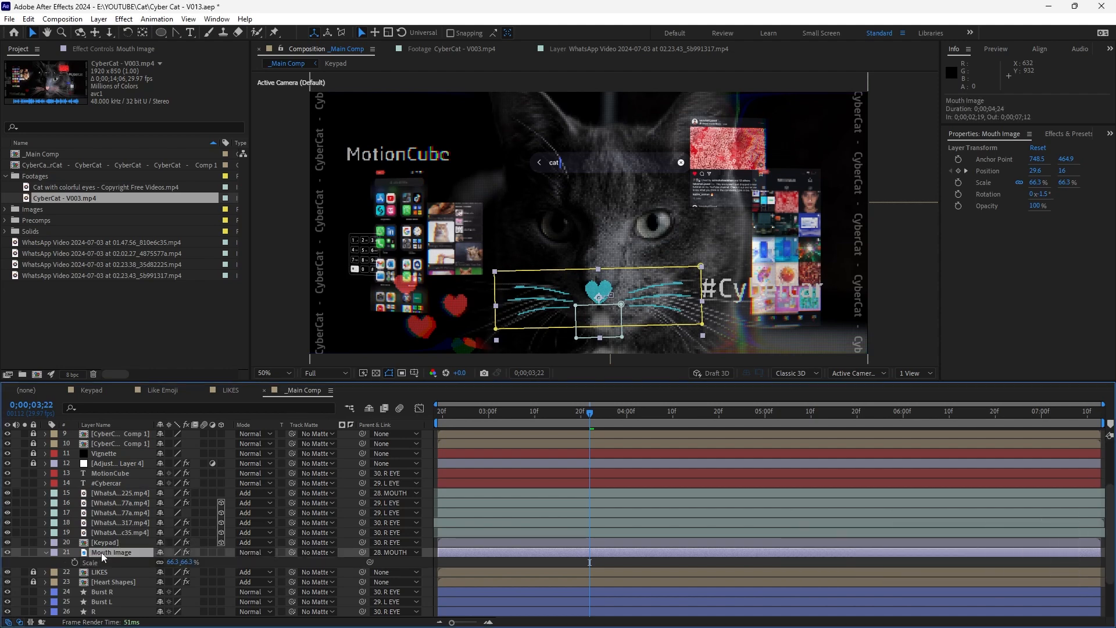
pyautogui.press('t')
pyautogui.keyDown('alt'); pyautogui.click(74, 561); pyautogui.keyUp('alt')
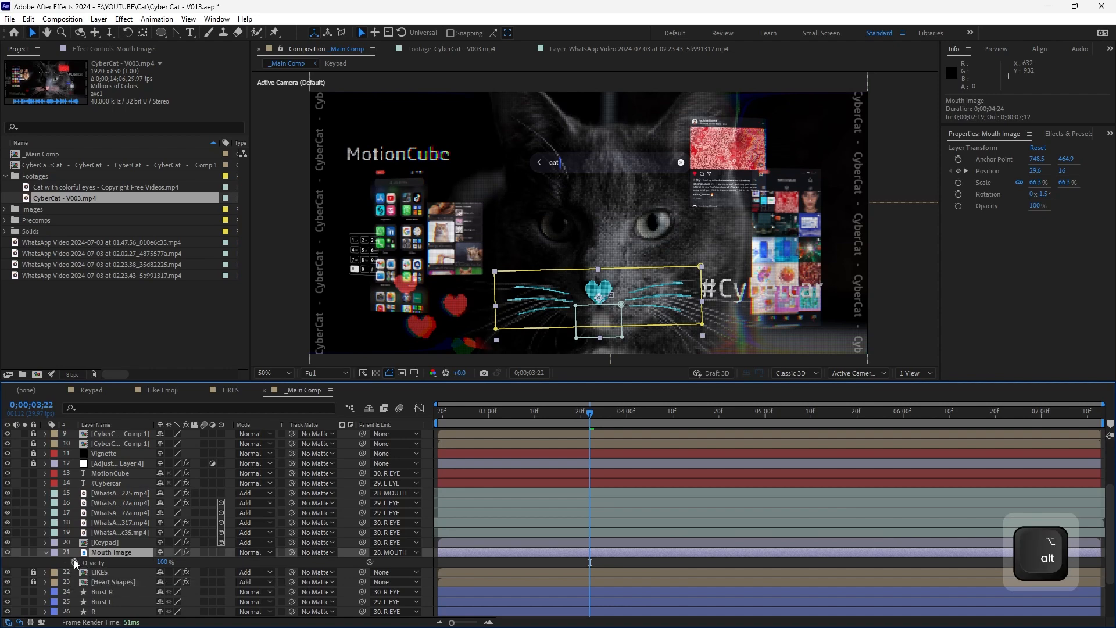
pyautogui.write('wiggle')
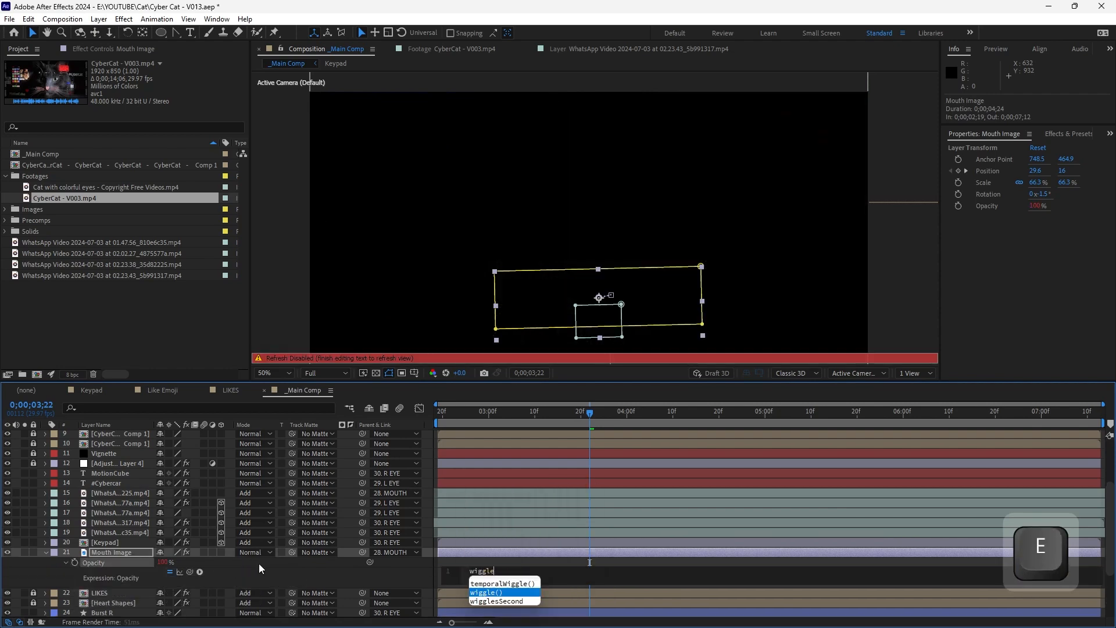
pyautogui.write('(5')
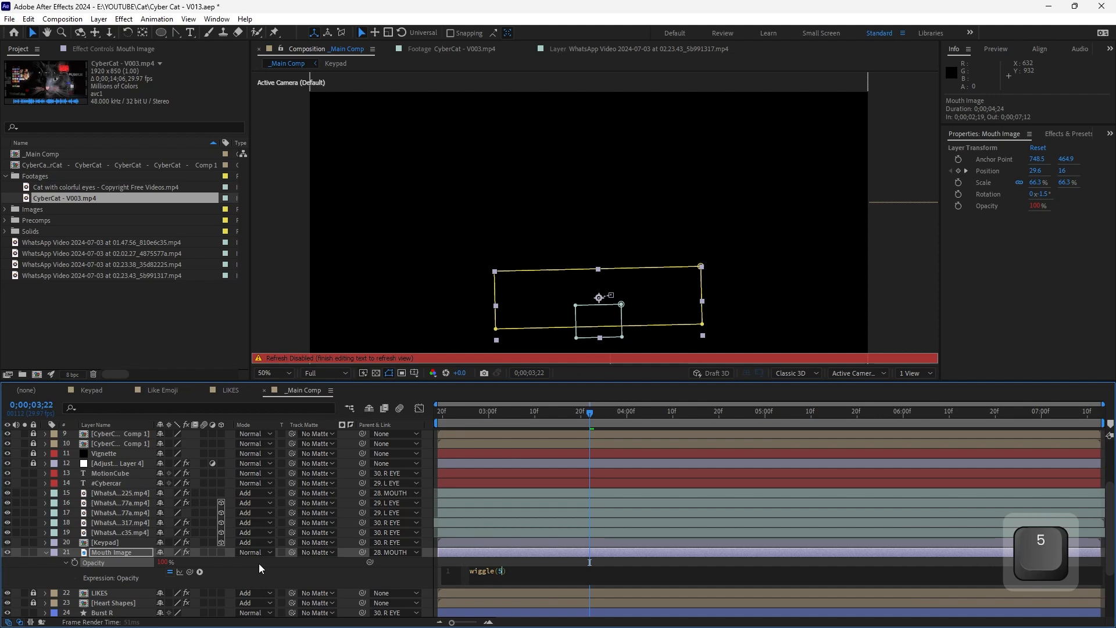
pyautogui.press('BackSpace')
pyautogui.write('2,90')
pyautogui.press('Return')
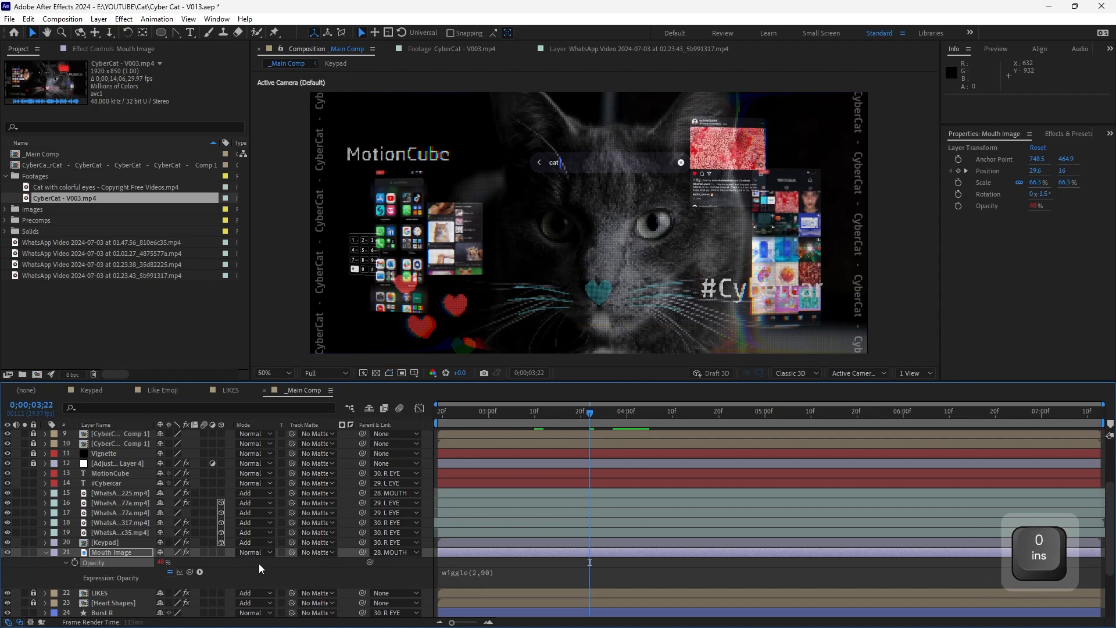
pyautogui.press('space')
pyautogui.press('KP_0')
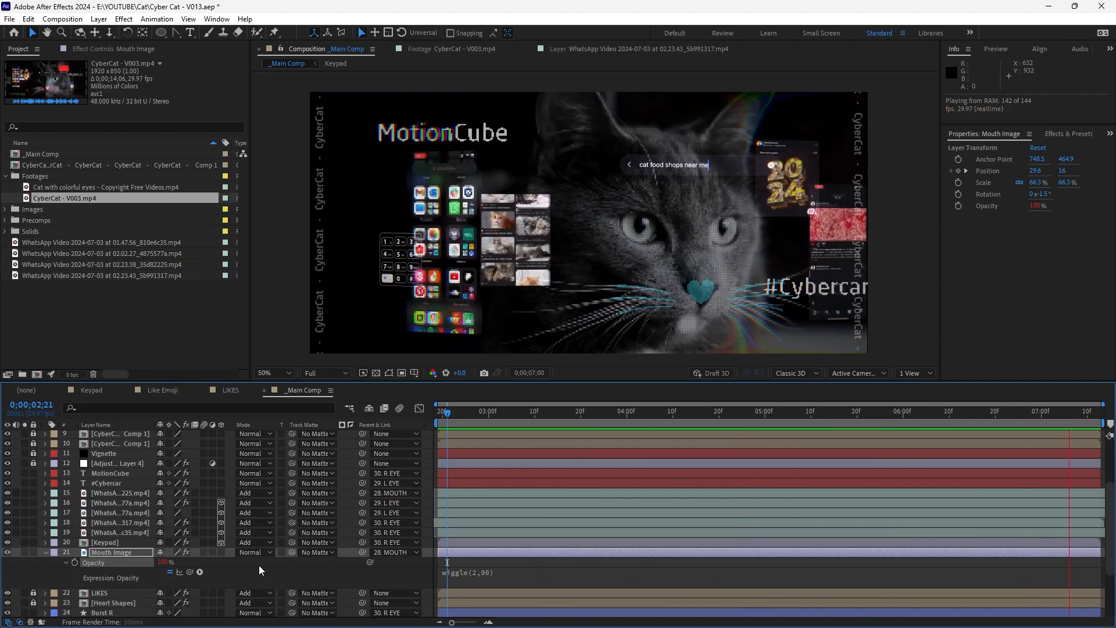
pyautogui.press('space')
# Change the Mouth Image opacity expression to wiggle(10,90) and play back the faster flicker
pyautogui.click(496, 564)
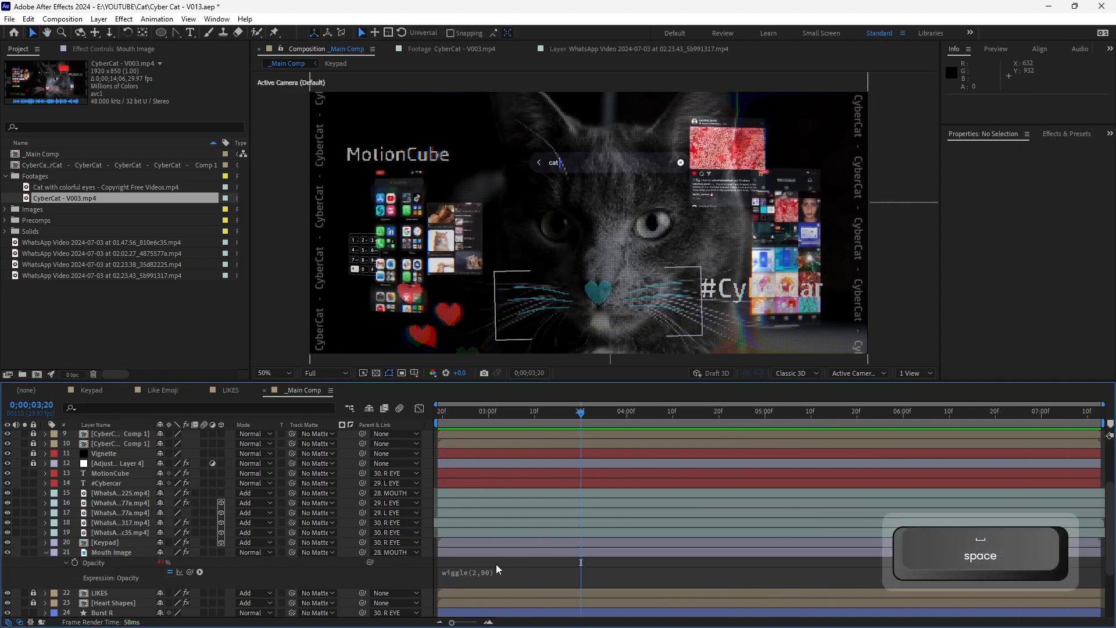
pyautogui.click(488, 572)
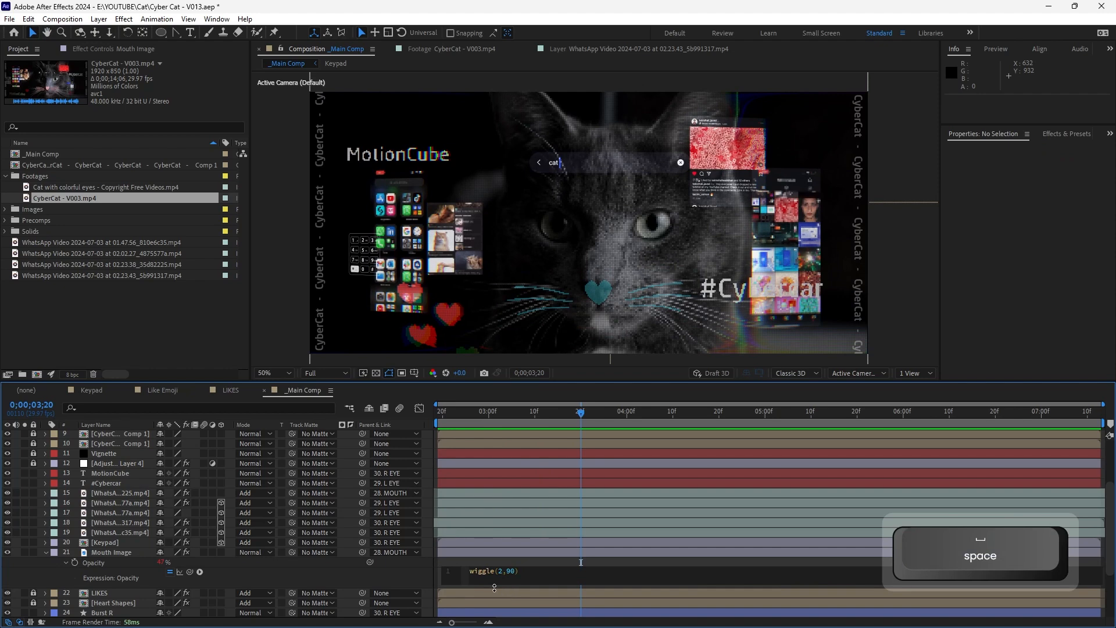
pyautogui.write('10')
pyautogui.press('KP_Enter')
pyautogui.press('KP_0')
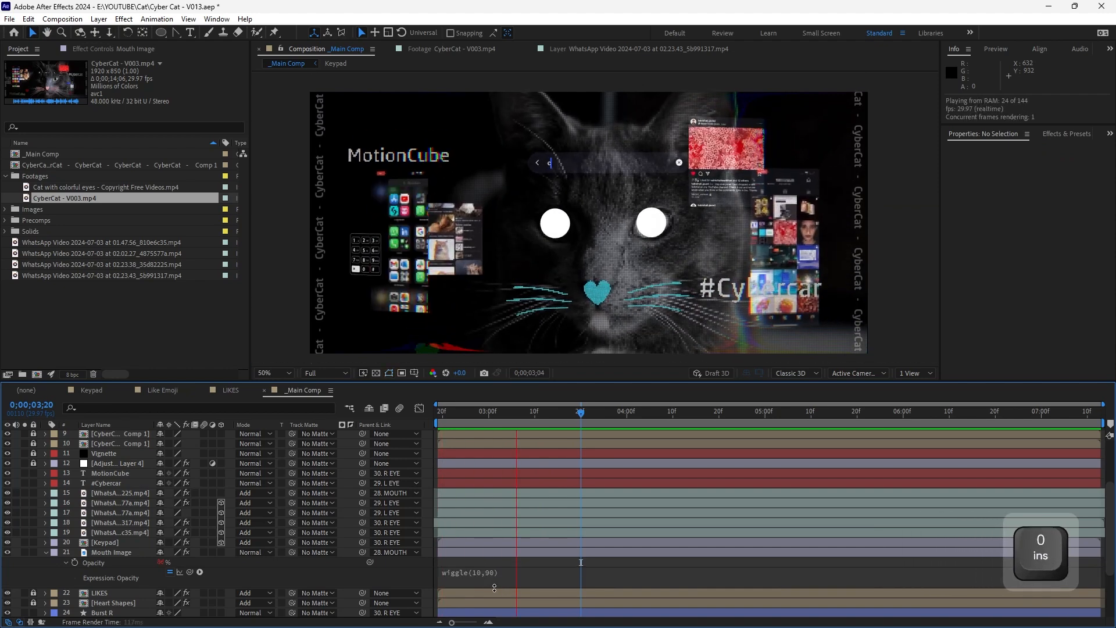
pyautogui.press('space')
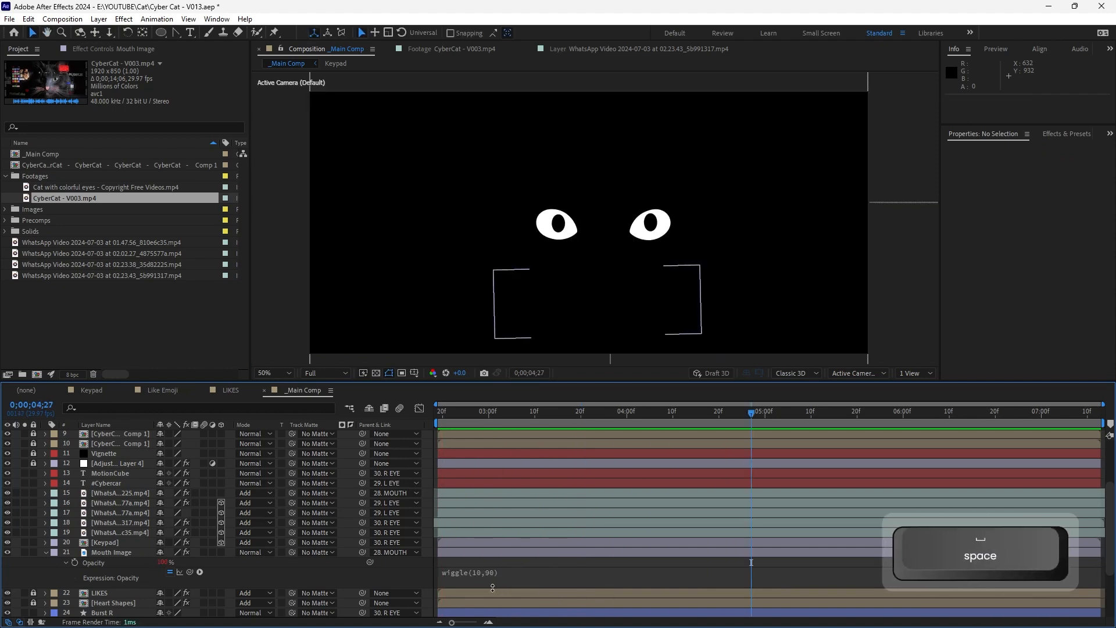
# Rotate the Mouth Image layer to -1.1° while viewing the frame at 0;00;04;06
pyautogui.moveTo(611, 415); pyautogui.dragTo(653, 419)
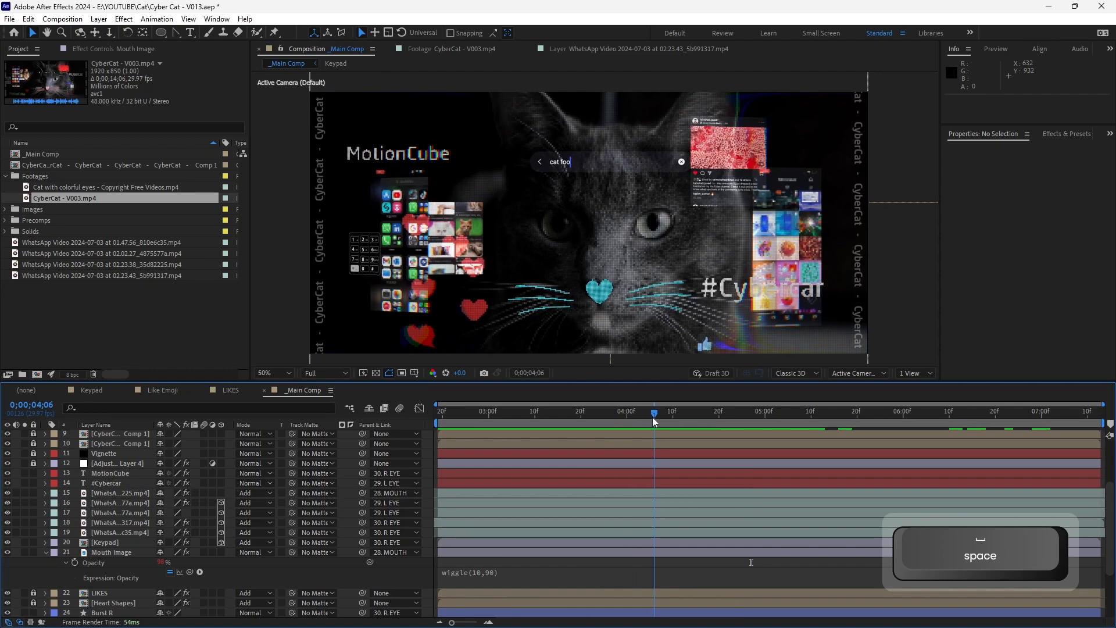
pyautogui.click(665, 309)
pyautogui.press('w')
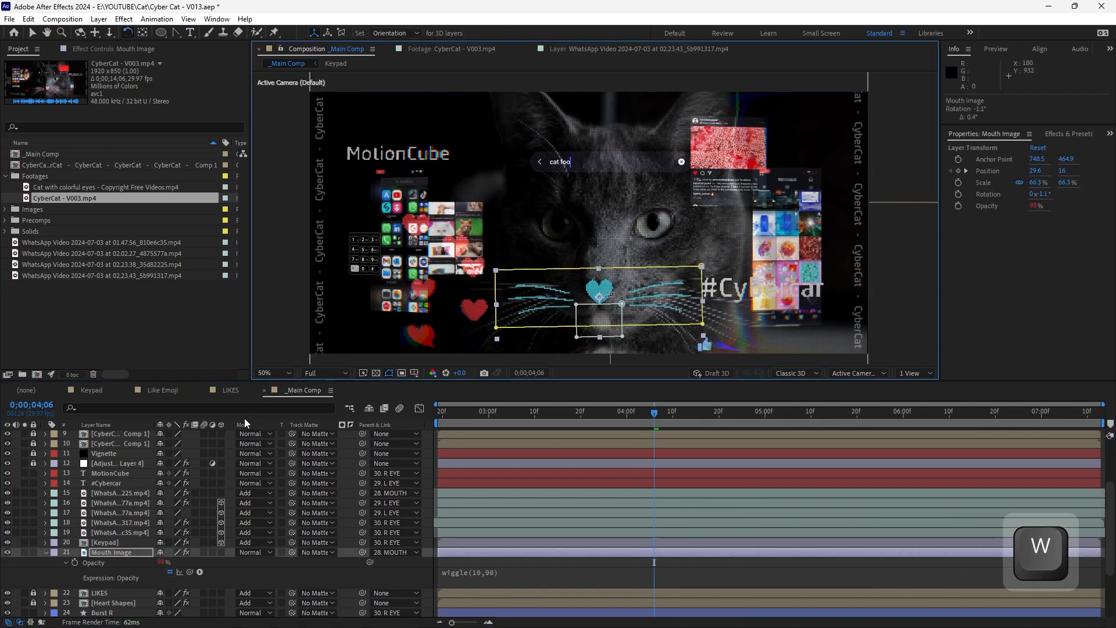
# Apply the Hue/Saturation effect to the Mouth Image layer and enable Colorize
pyautogui.hotkey('ctrl', 'space')
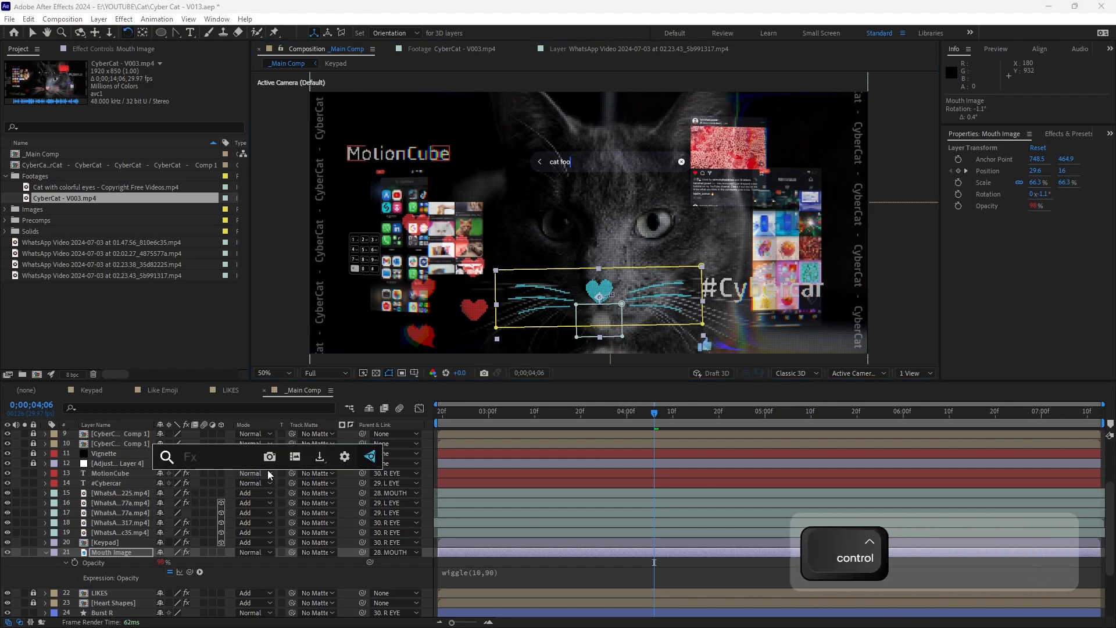
pyautogui.write('hue')
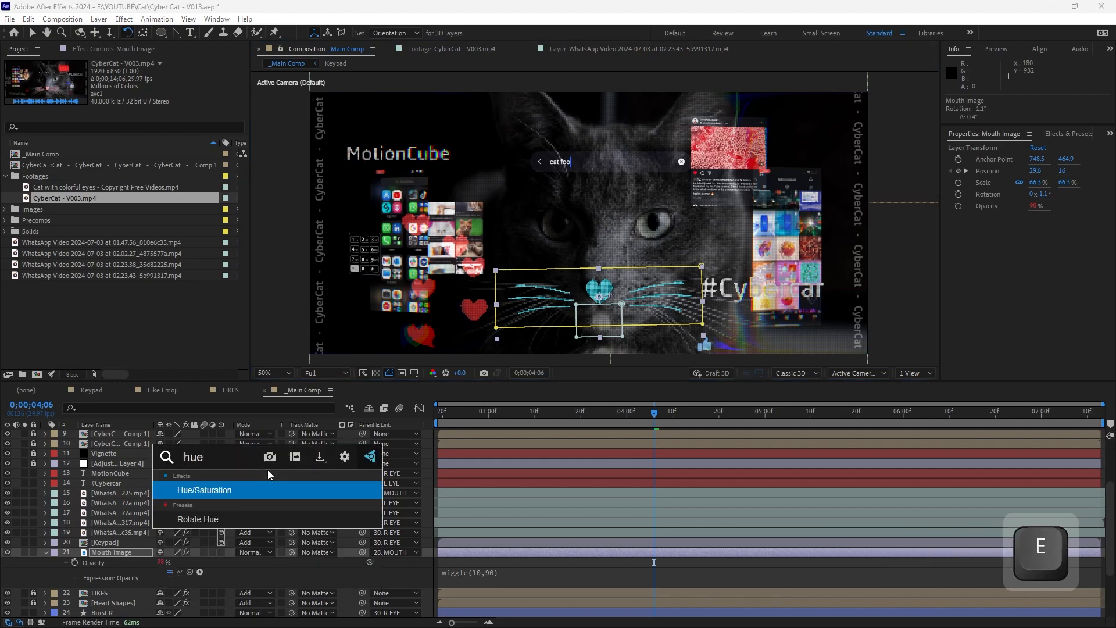
pyautogui.press('Return')
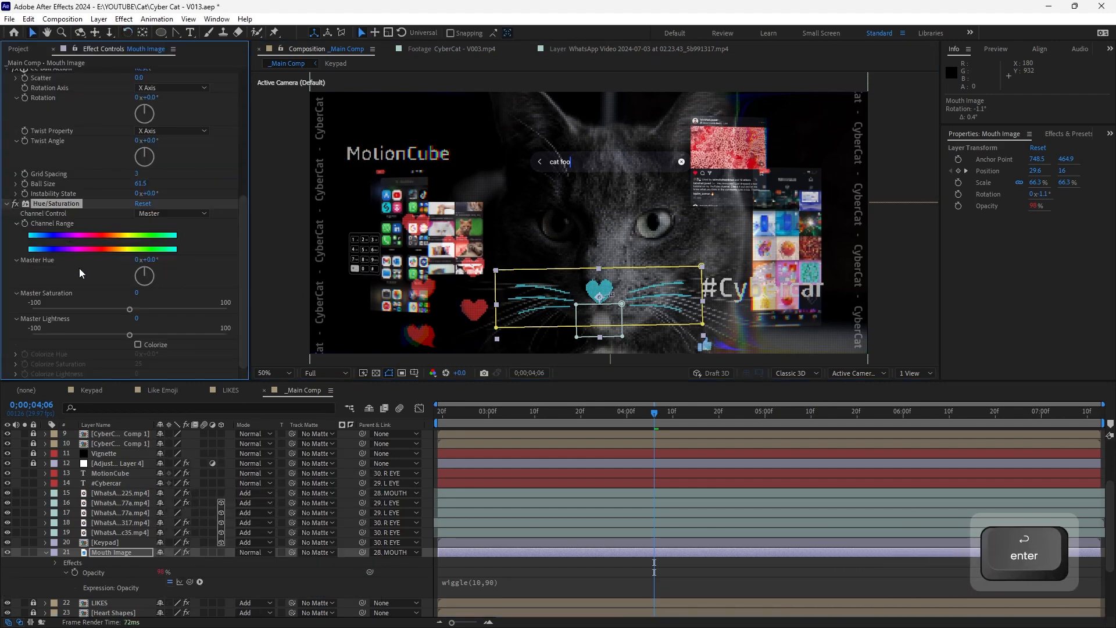
pyautogui.click(137, 344)
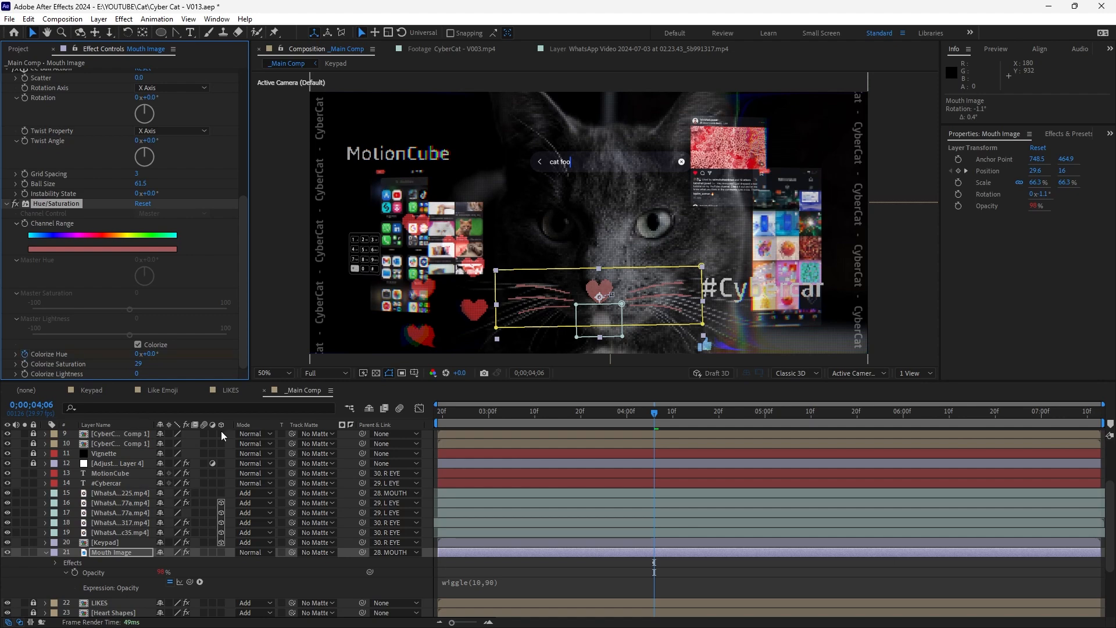
# Animate Colorize Hue on Mouth Image from 0x+0.0° at 0;00;02;19 to 1x+0.0° at 0;00;07;12 and preview it
pyautogui.press('u')
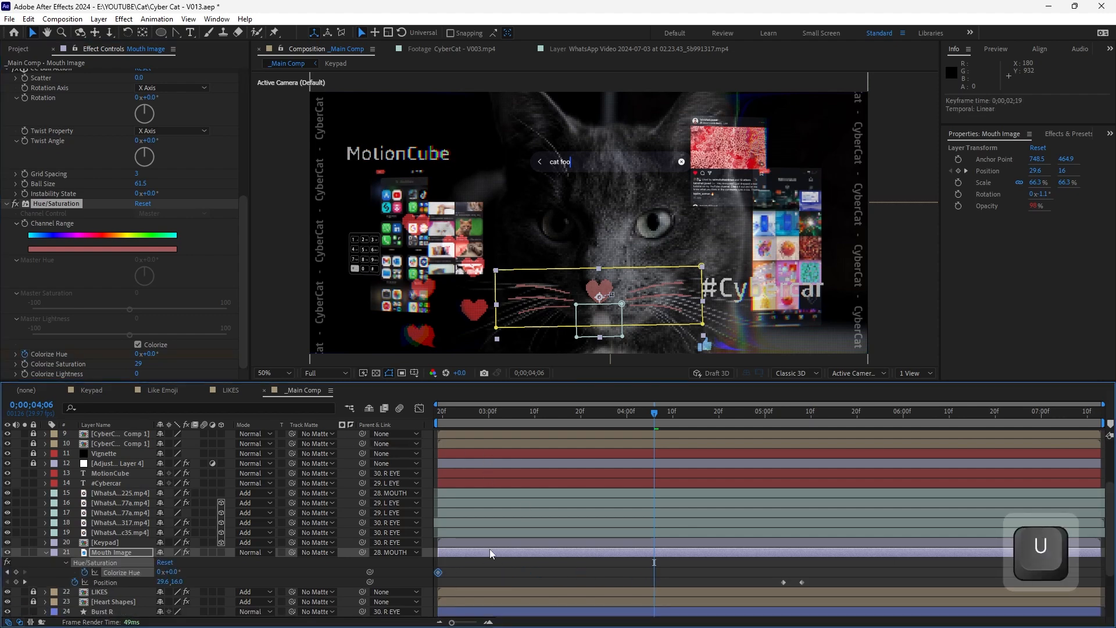
pyautogui.moveTo(948, 413); pyautogui.dragTo(1096, 413)
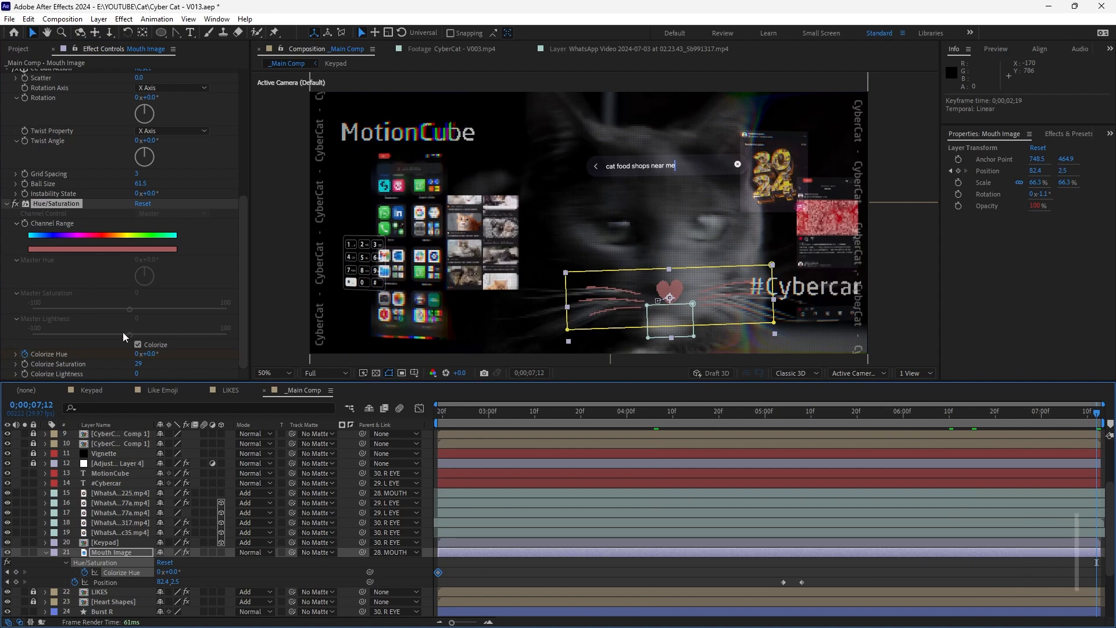
pyautogui.click(136, 354)
pyautogui.write('1')
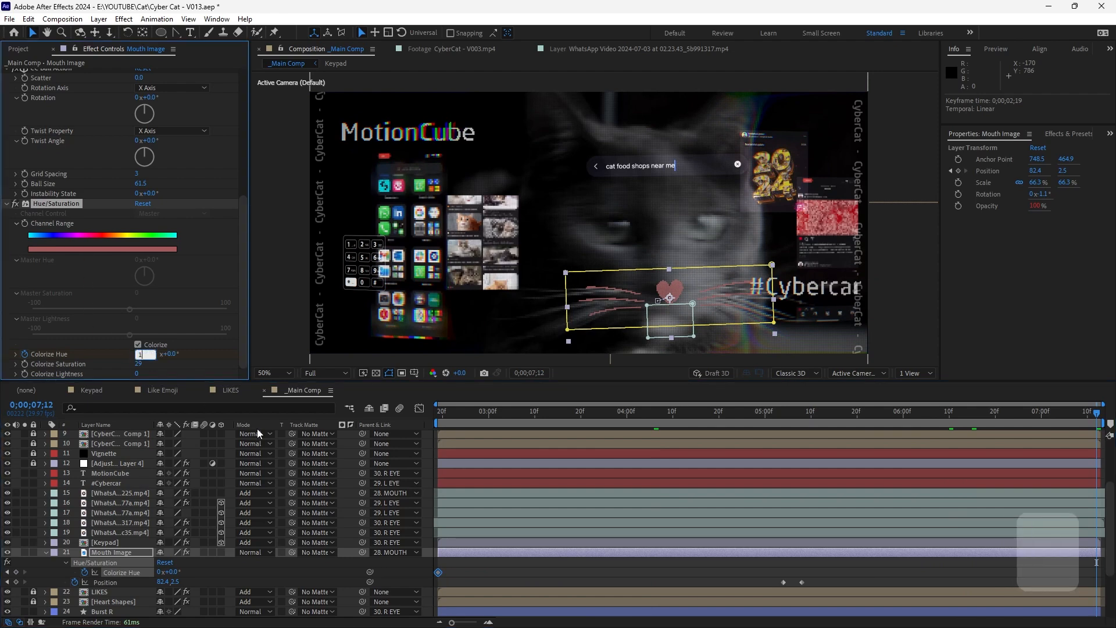
pyautogui.click(430, 453)
pyautogui.press('KP_0')
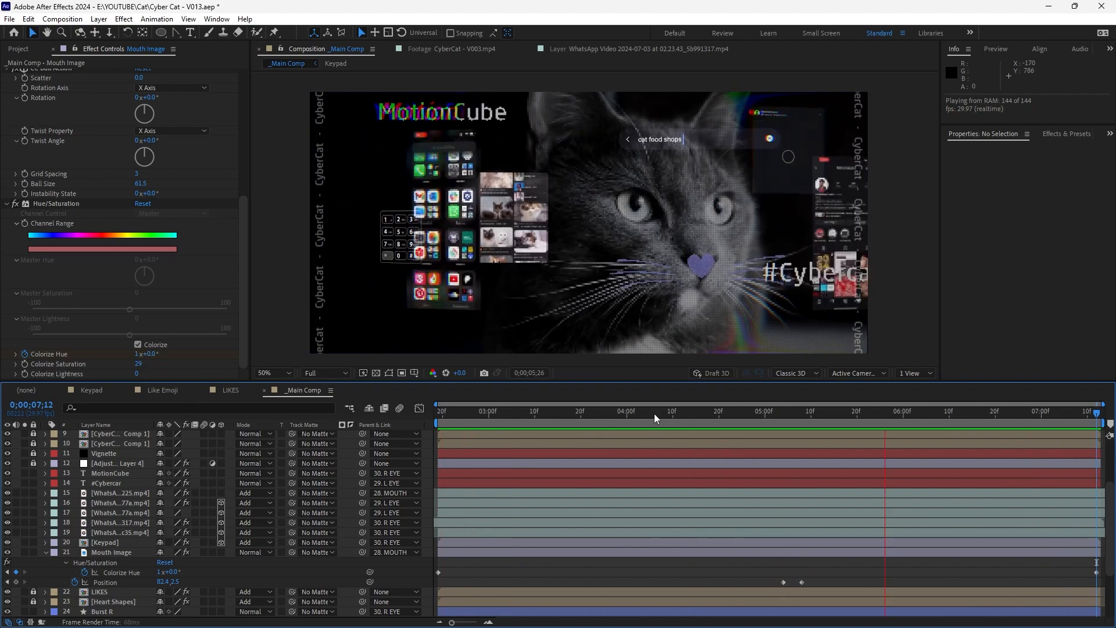
# Add an adjustment layer above all layers in _Main Comp and apply the Glow effect to it
pyautogui.moveTo(653, 413); pyautogui.dragTo(568, 428)
pyautogui.hotkey('ctrl', 'alt', 'y')
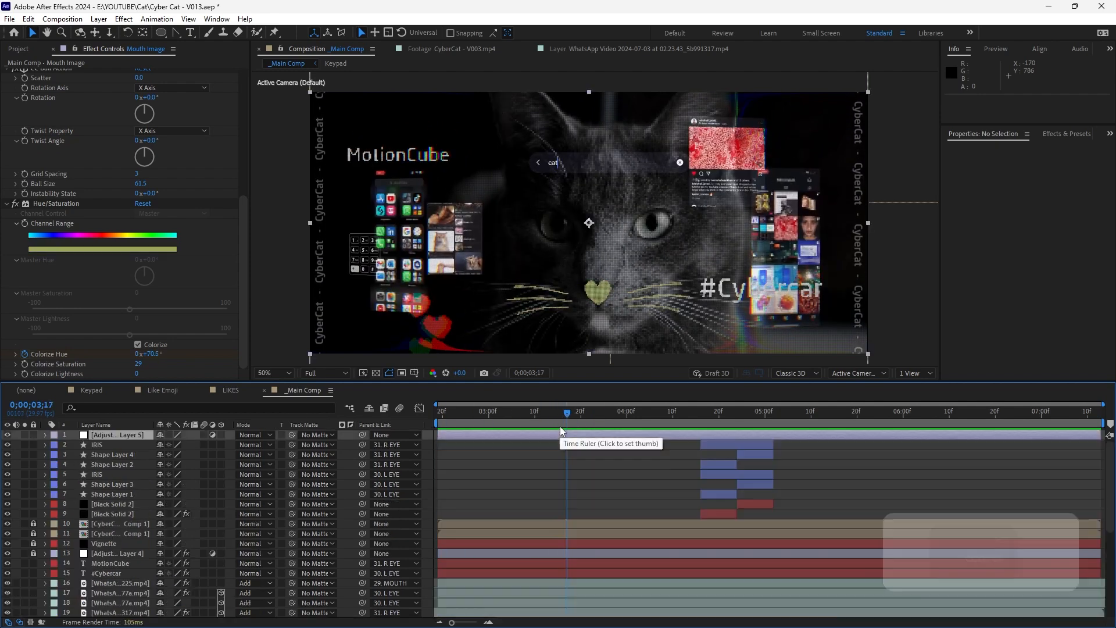
pyautogui.hotkey('ctrl', 'space')
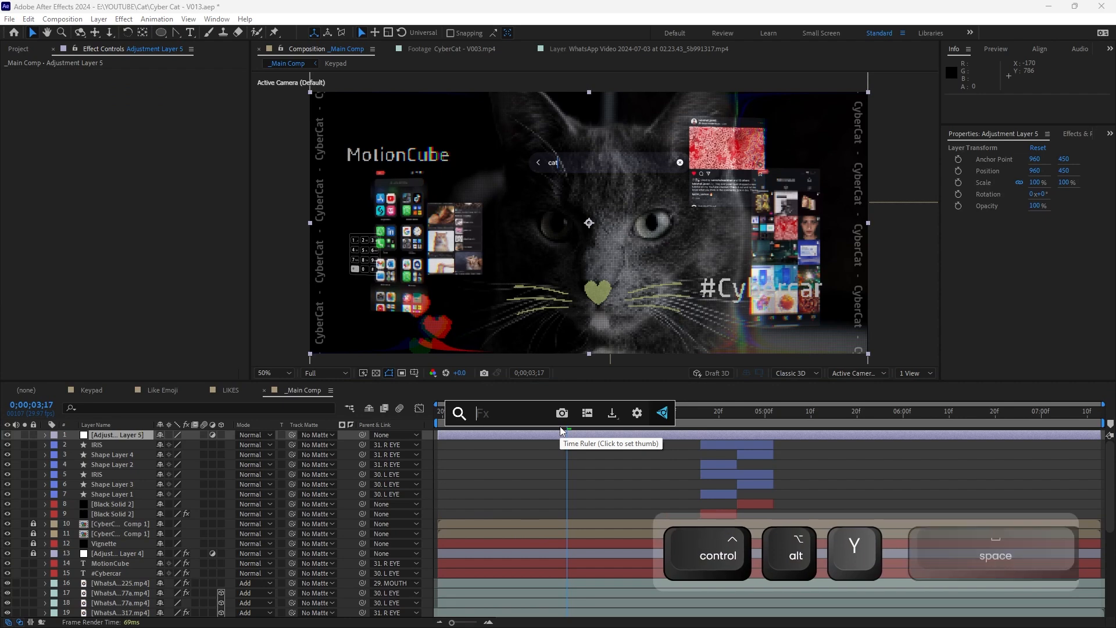
pyautogui.write('glow')
pyautogui.press('Return')
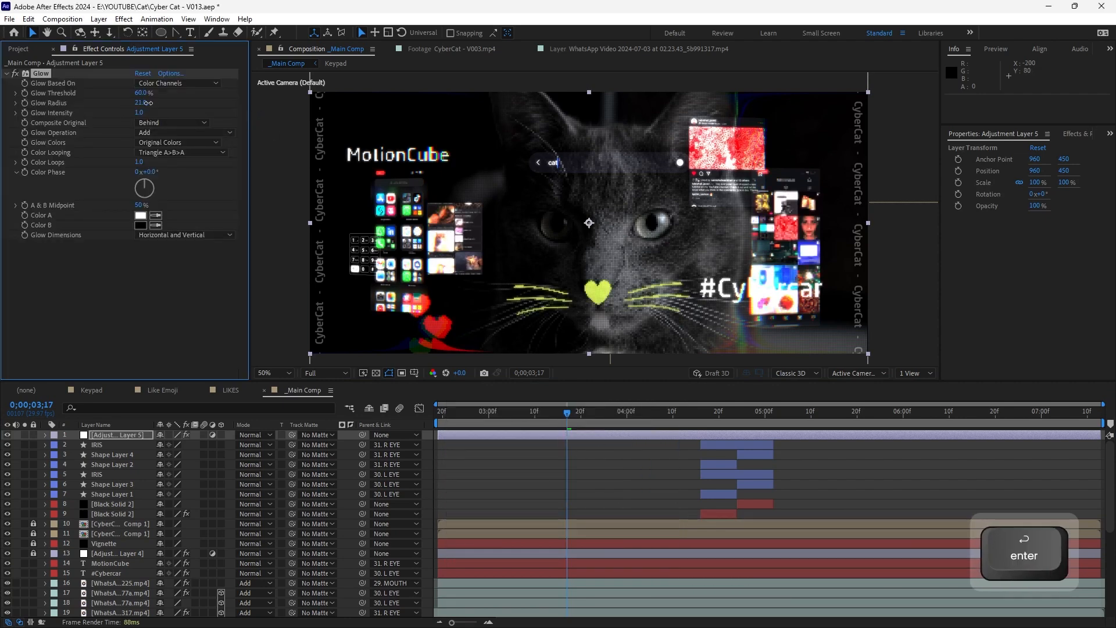
# Set the Glow threshold to 53.7%, radius to 96 and intensity to 0.7, and preview the composition
pyautogui.moveTo(148, 103); pyautogui.dragTo(194, 118)
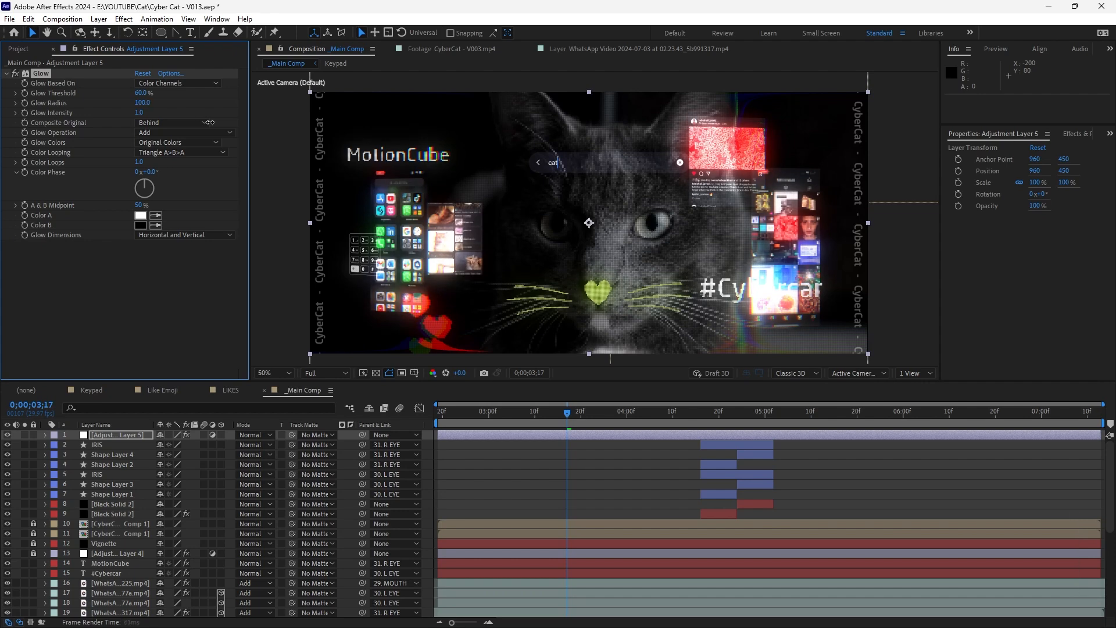
pyautogui.moveTo(126, 109)
pyautogui.mouseDown()
pyautogui.moveTo(115, 107)
pyautogui.moveTo(139, 100)
pyautogui.mouseUp()
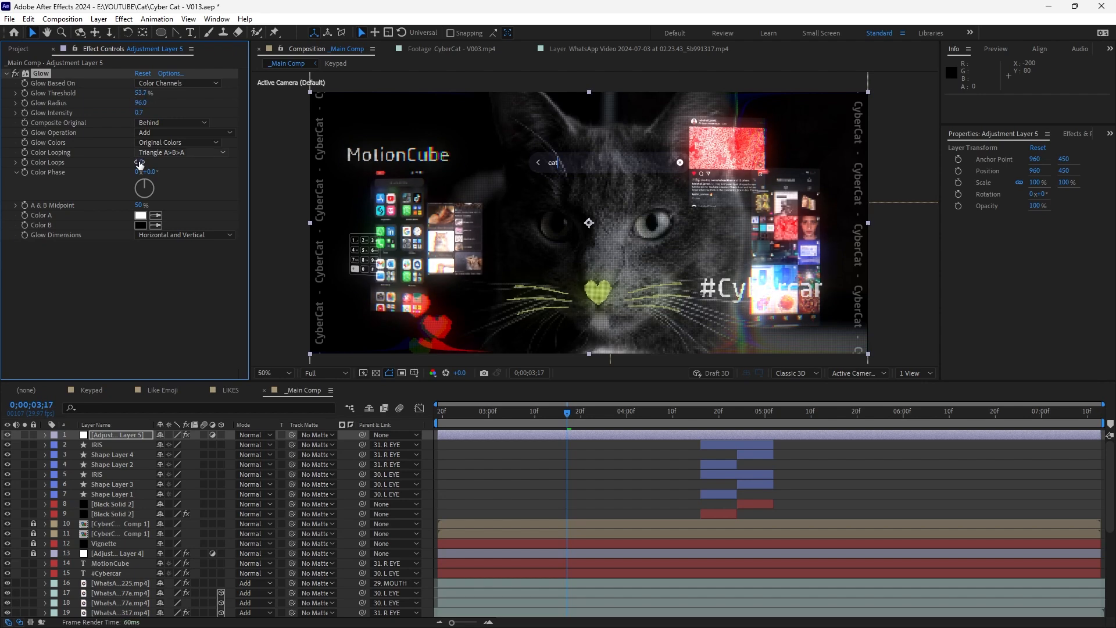
pyautogui.click(182, 322)
pyautogui.click(479, 401)
pyautogui.press('KP_0')
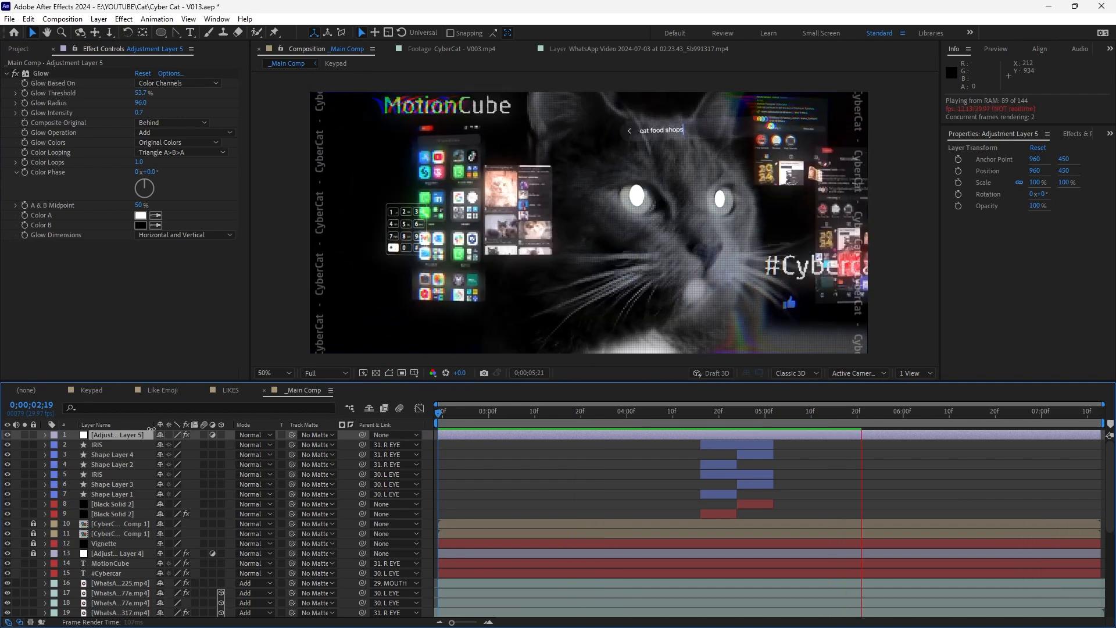
pyautogui.press('space')
# Move the eight eye-flash shape and solid layers above the Glow adjustment layer and preview the composition
pyautogui.moveTo(714, 414); pyautogui.dragTo(747, 416)
pyautogui.click(751, 447)
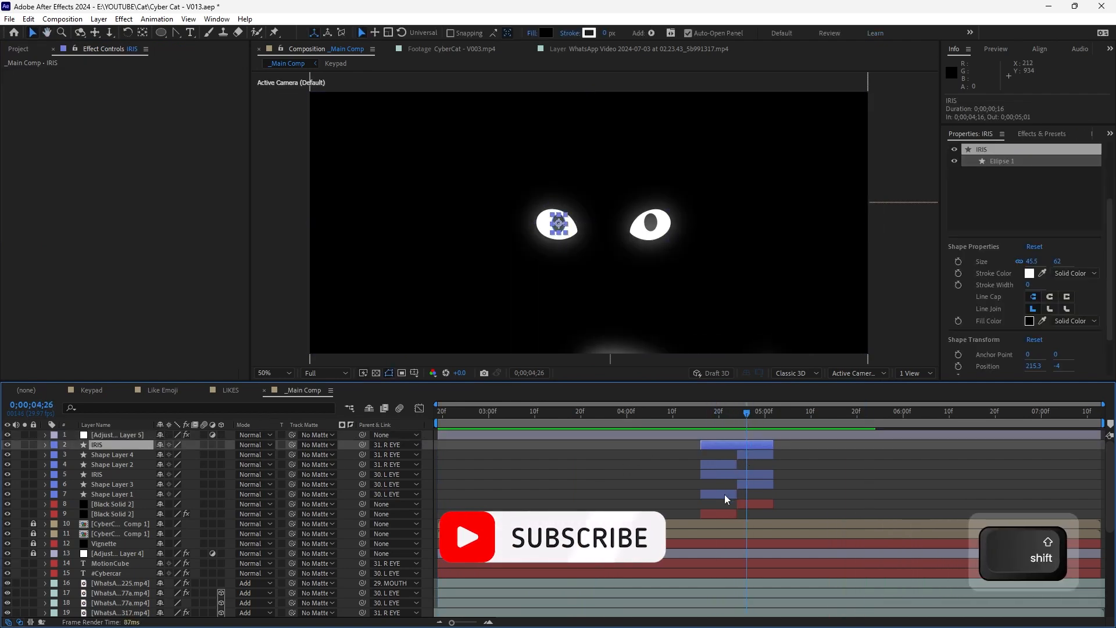
pyautogui.keyDown('shift'); pyautogui.click(724, 515); pyautogui.keyUp('shift')
pyautogui.hotkey('ctrl', ']')
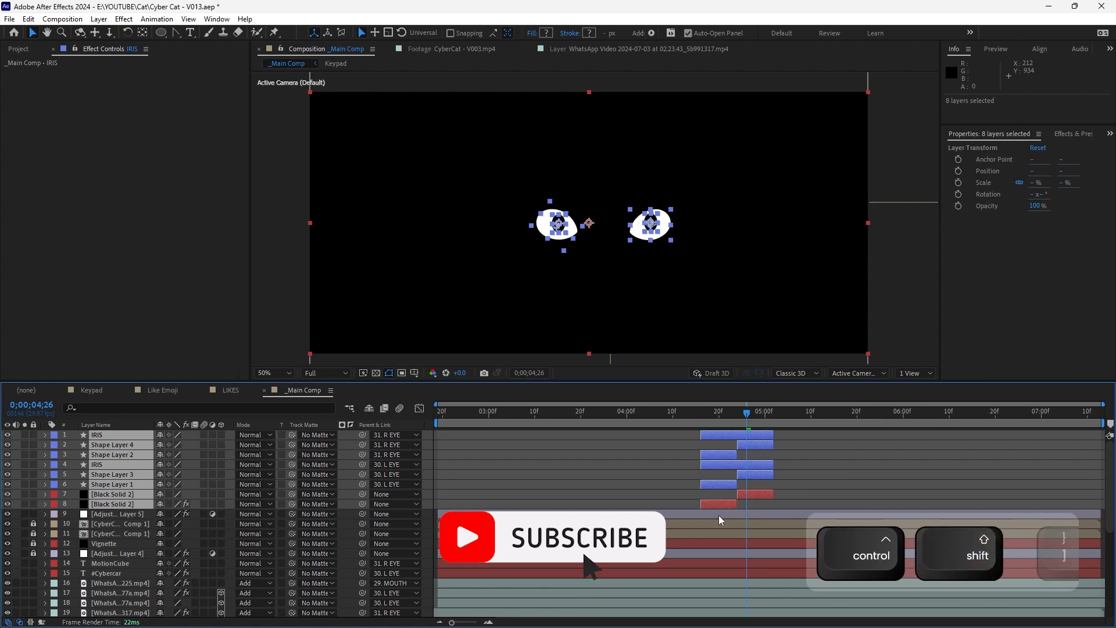
pyautogui.hotkey('ctrl', 'shift', 'a')
pyautogui.press('KP_0')
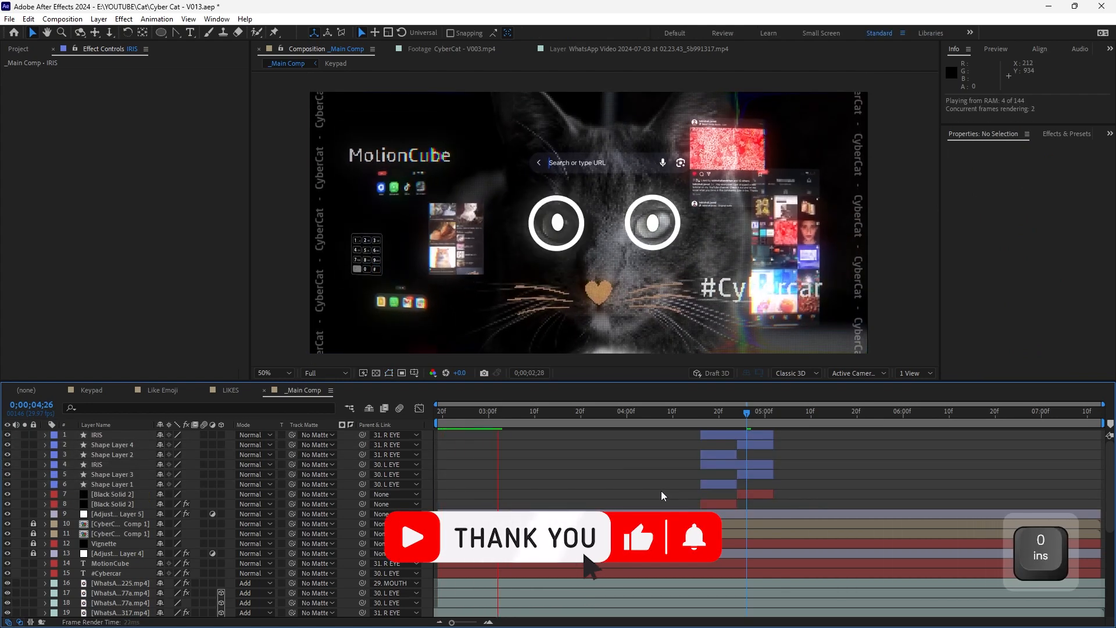